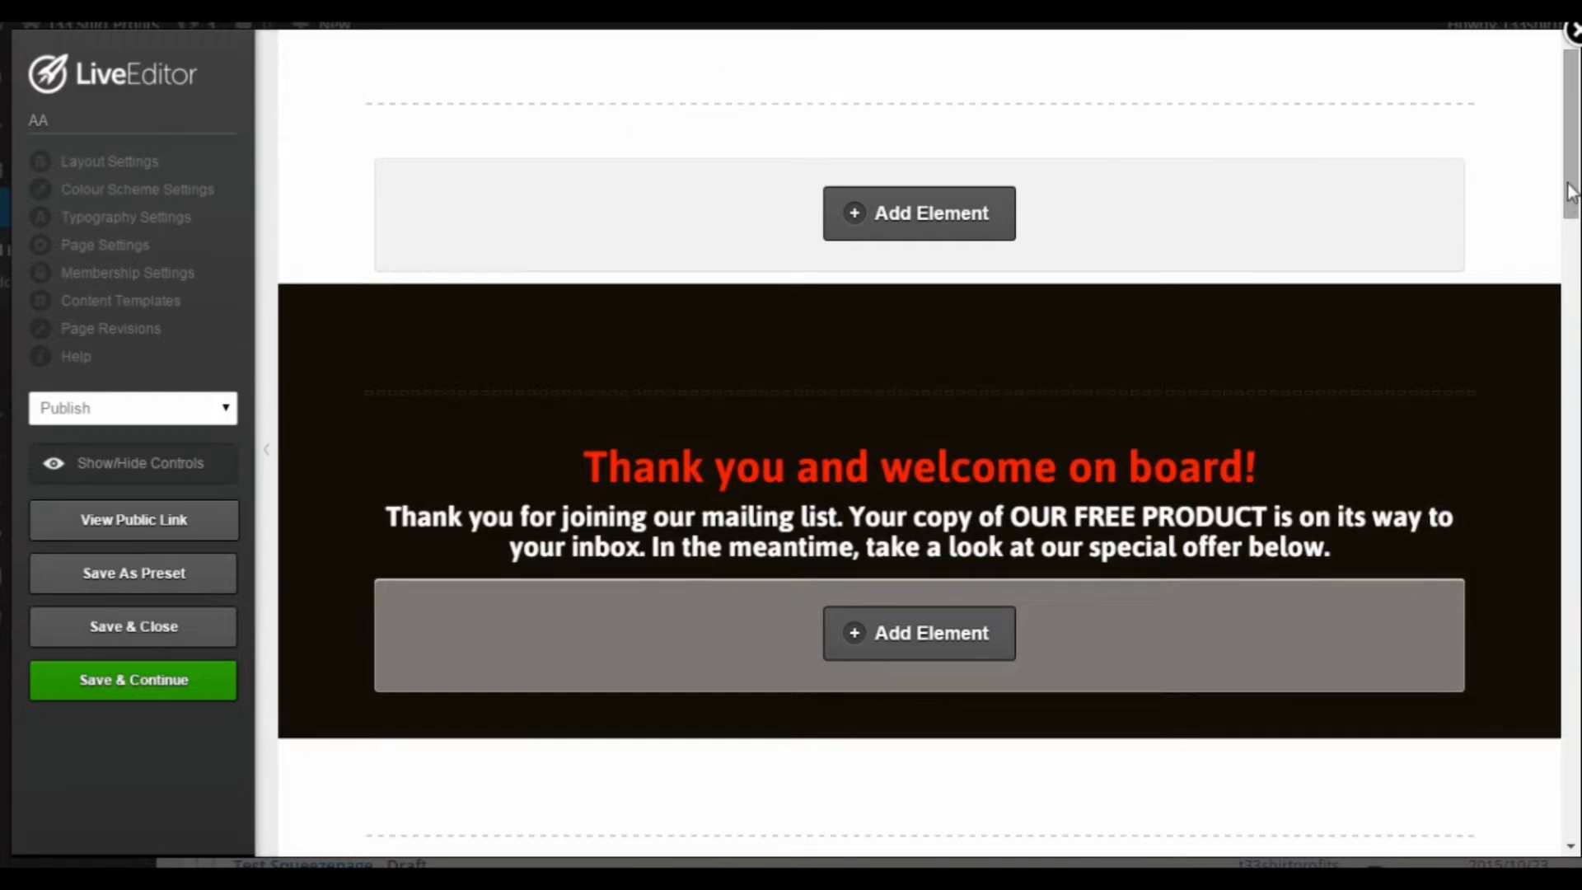
Step: Review the thank-you page from the welcome message through the special product offer to the affiliate program section
left_click_drag(1570, 192, 1570, 218)
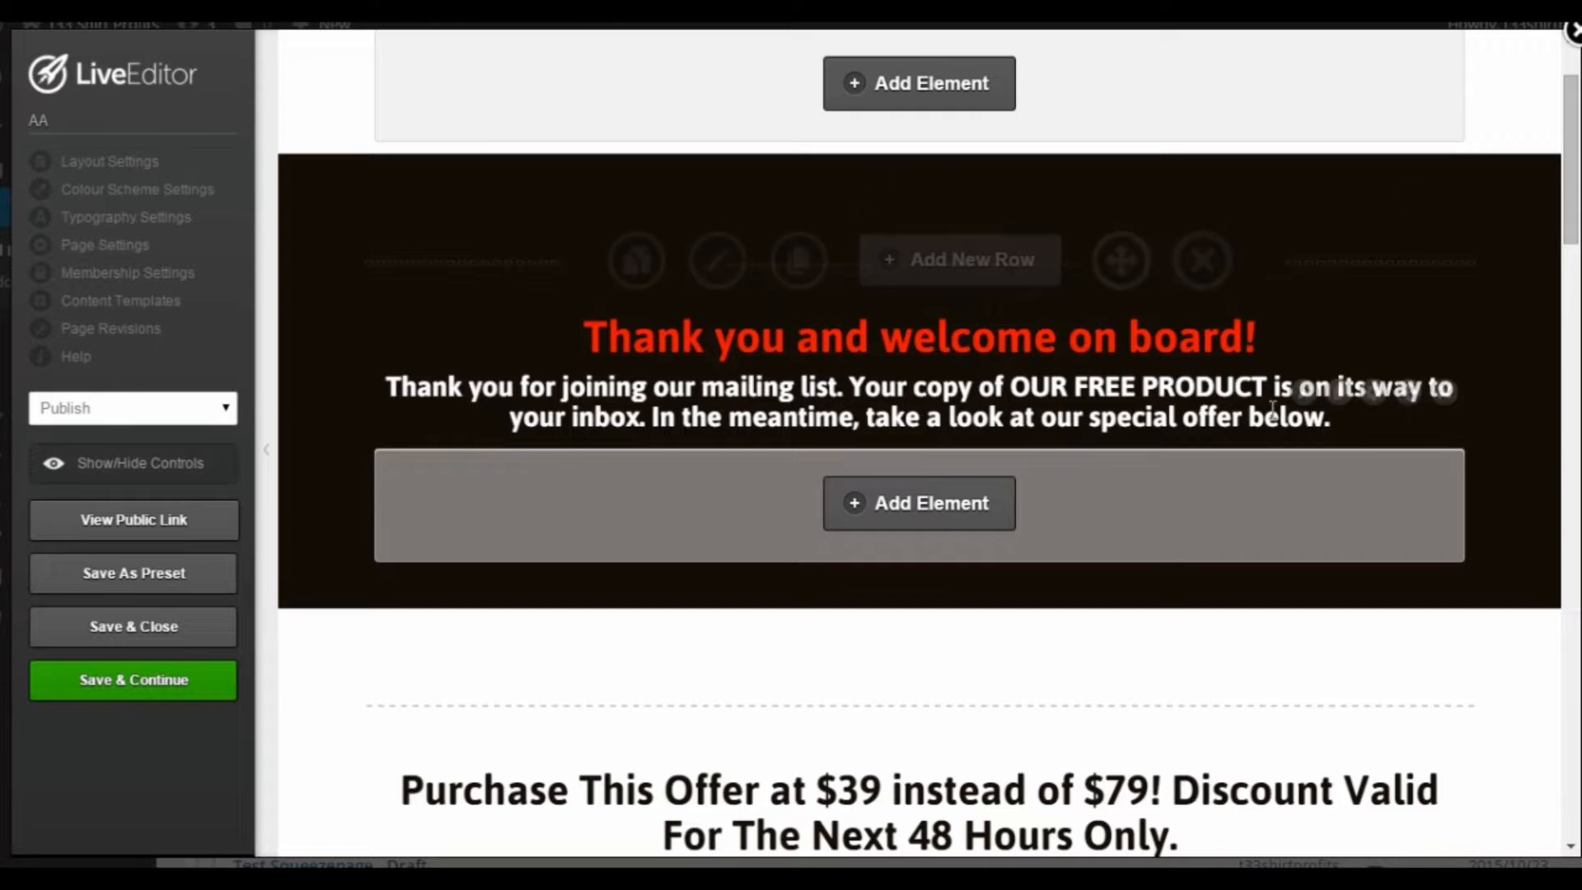
scroll(1274, 422, "down", 3)
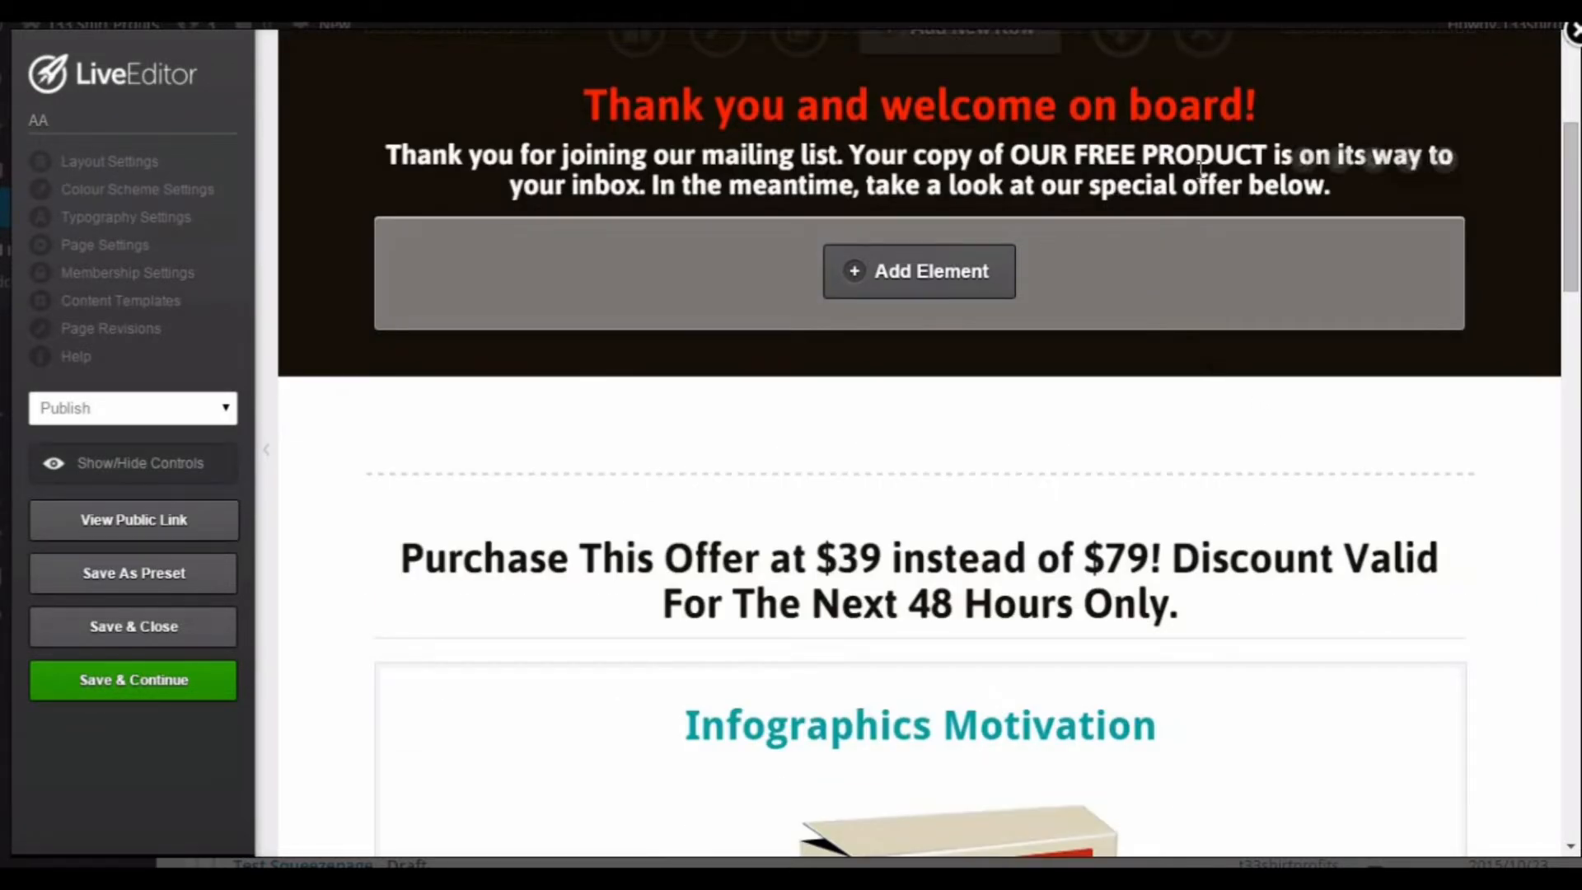
scroll(1094, 387, "down", 7)
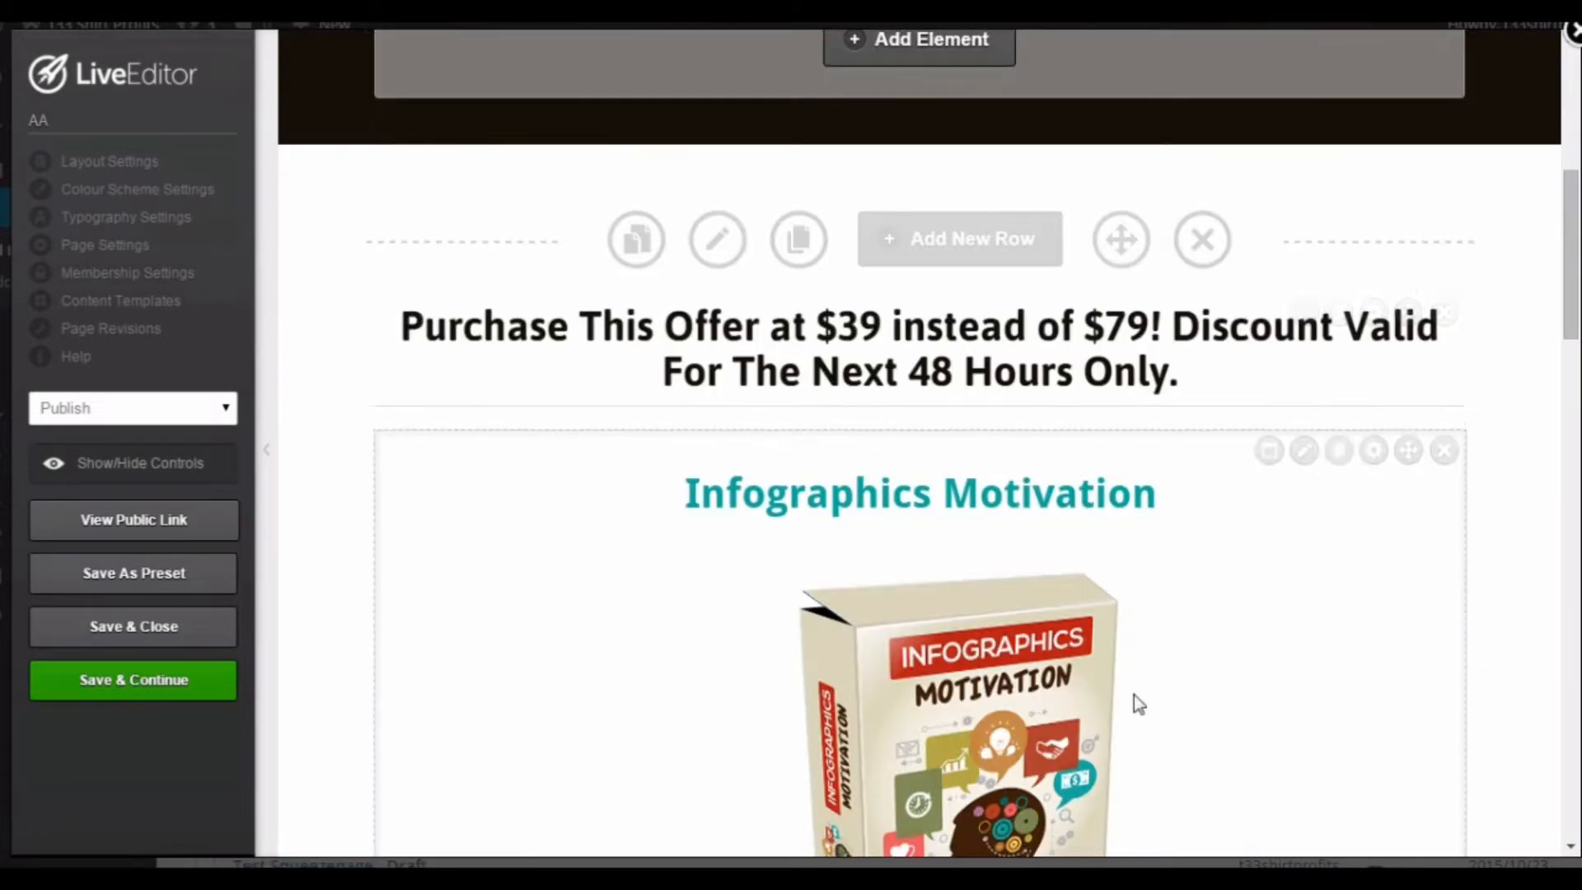
scroll(1089, 618, "down", 11)
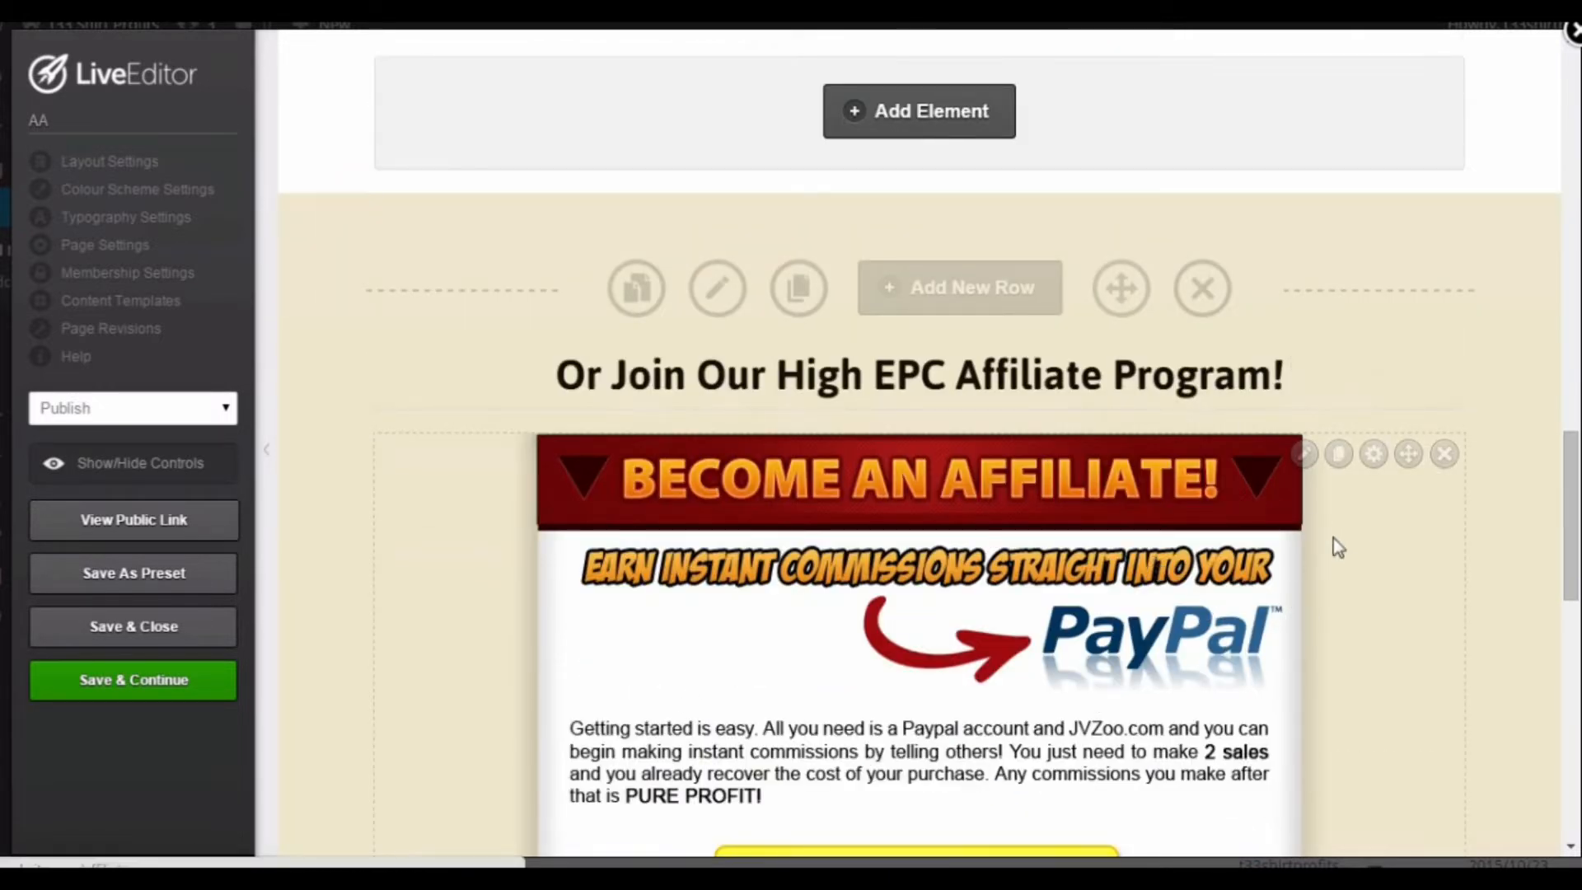
scroll(1329, 535, "up", 18)
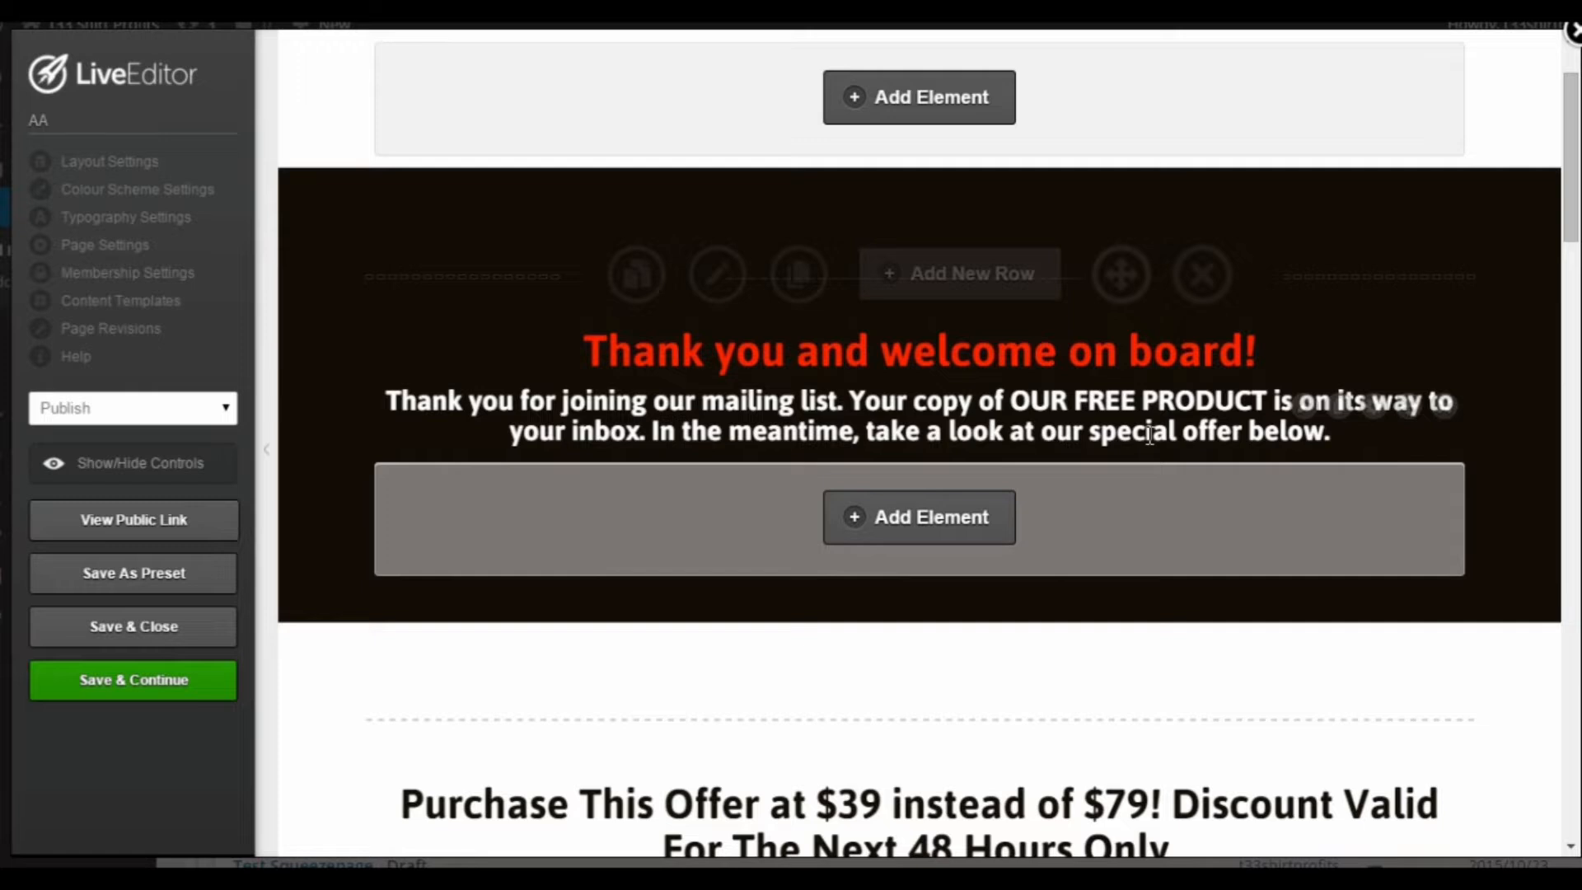
scroll(1199, 478, "down", 4)
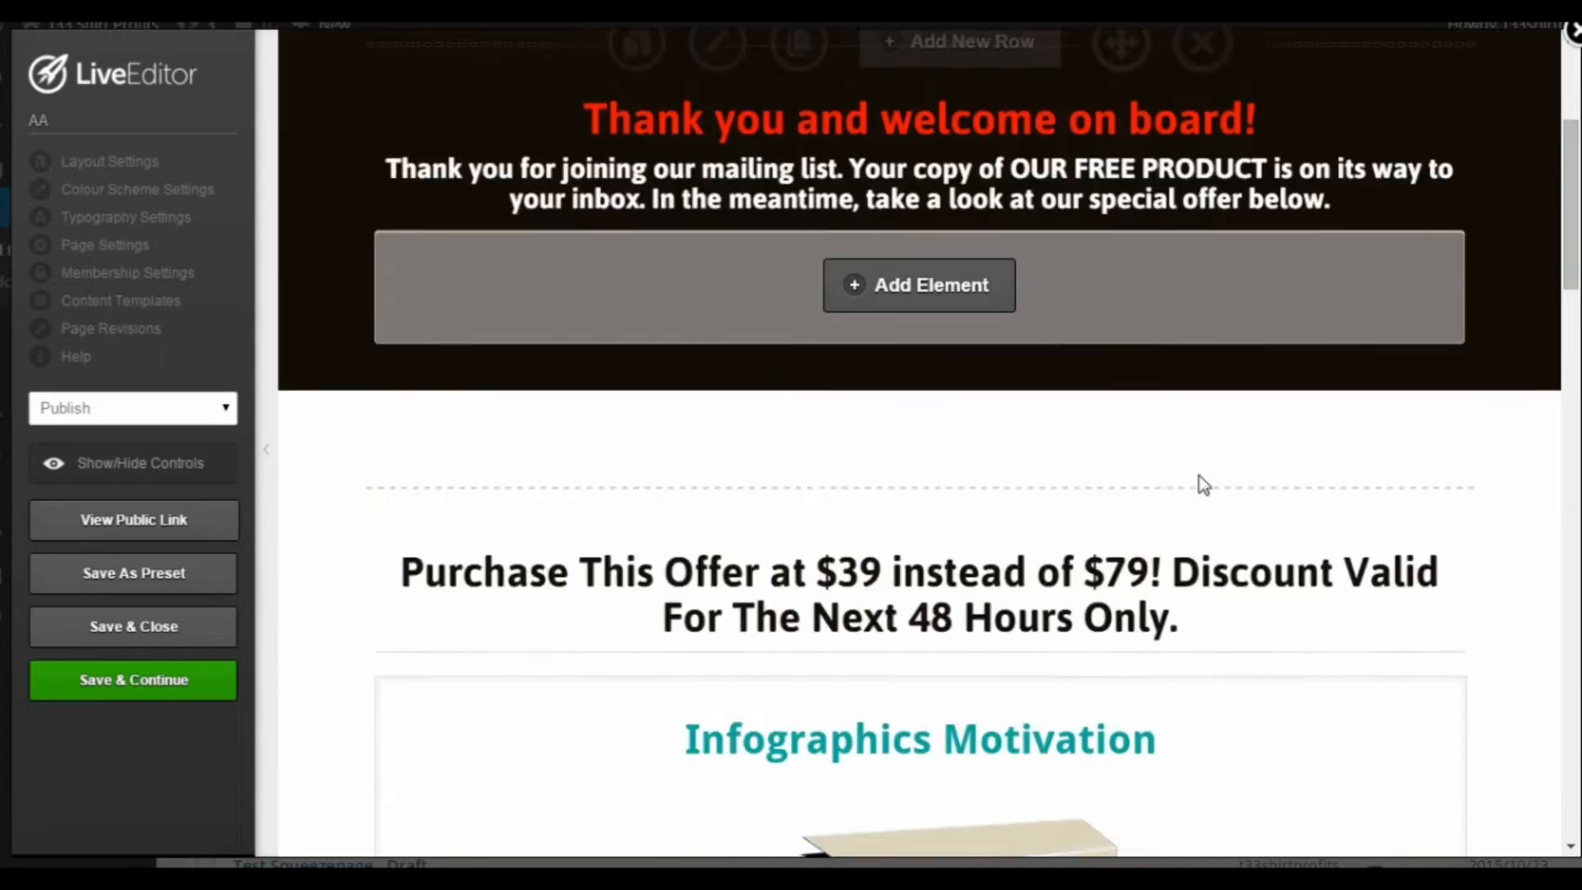
scroll(1200, 482, "down", 1)
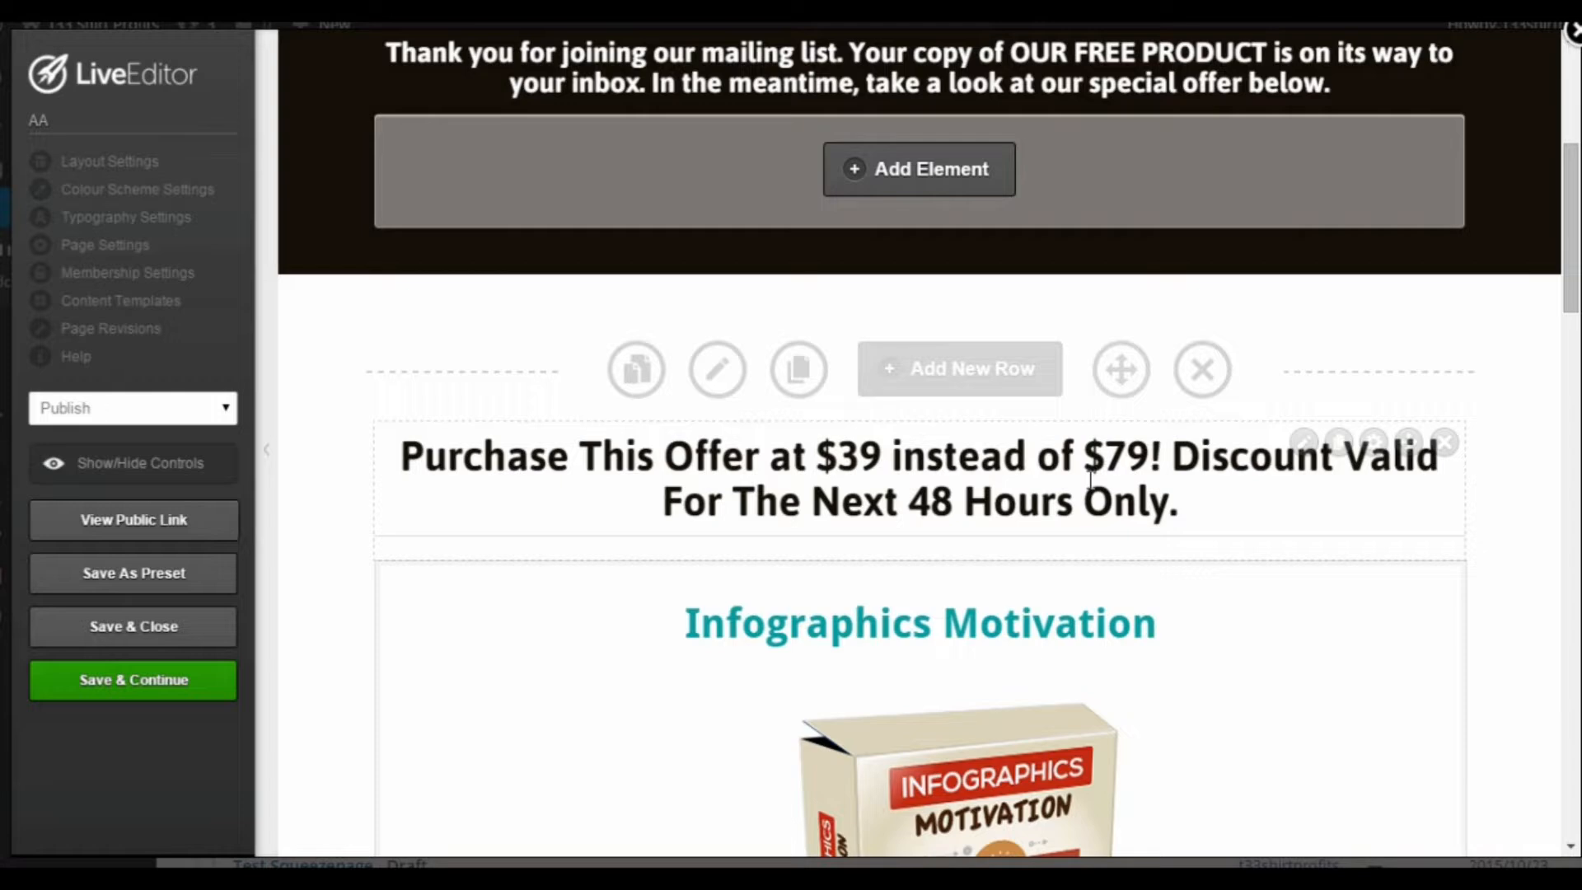
scroll(1090, 478, "down", 3)
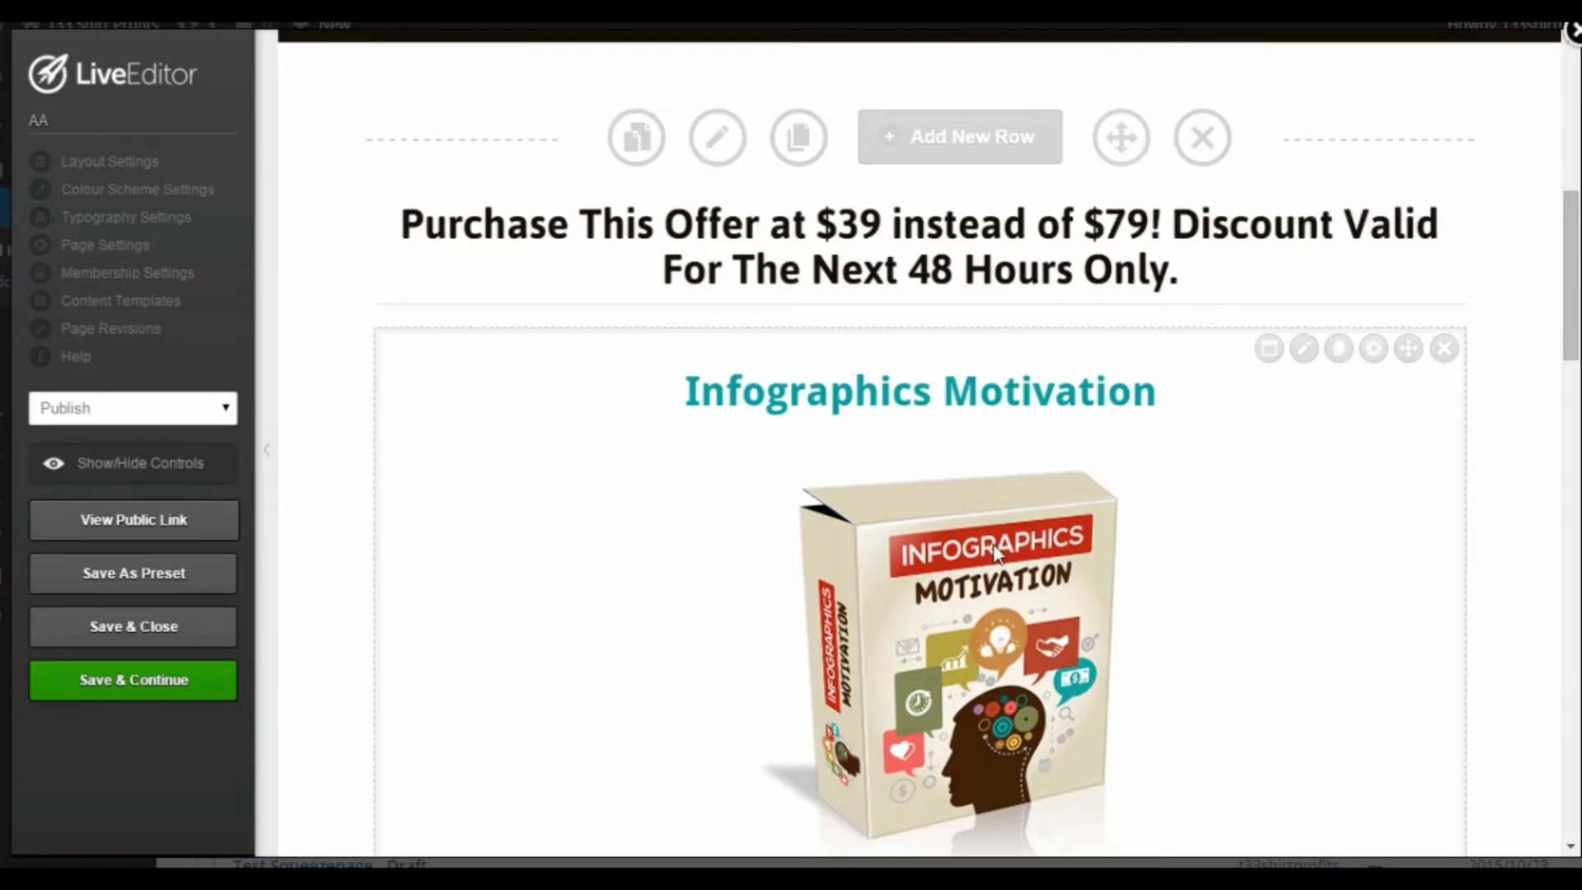
scroll(997, 552, "down", 5)
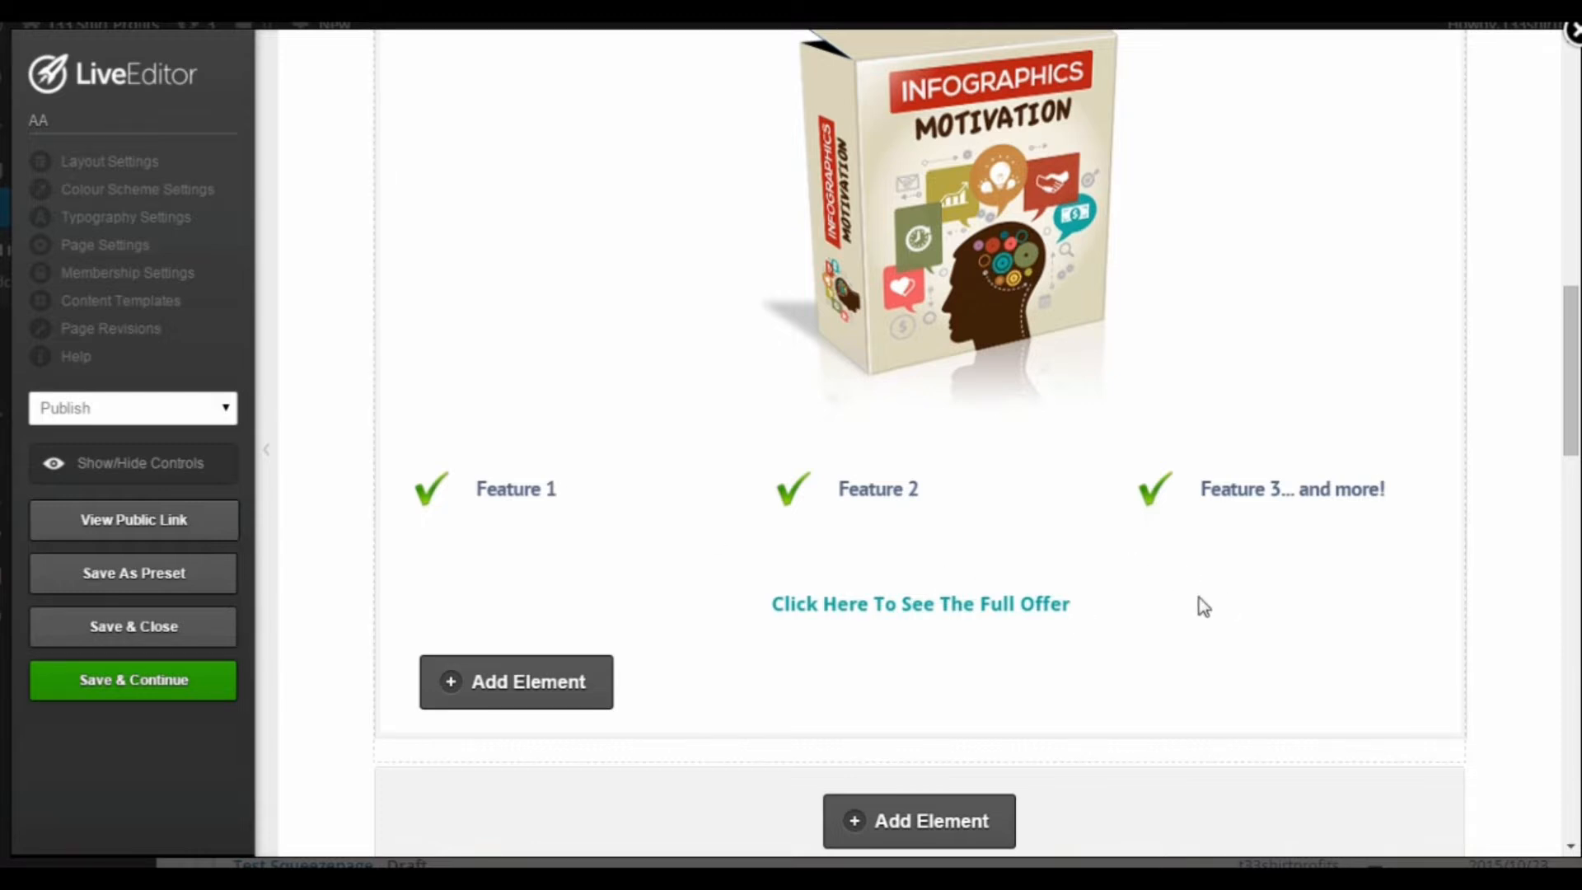
scroll(993, 534, "up", 1)
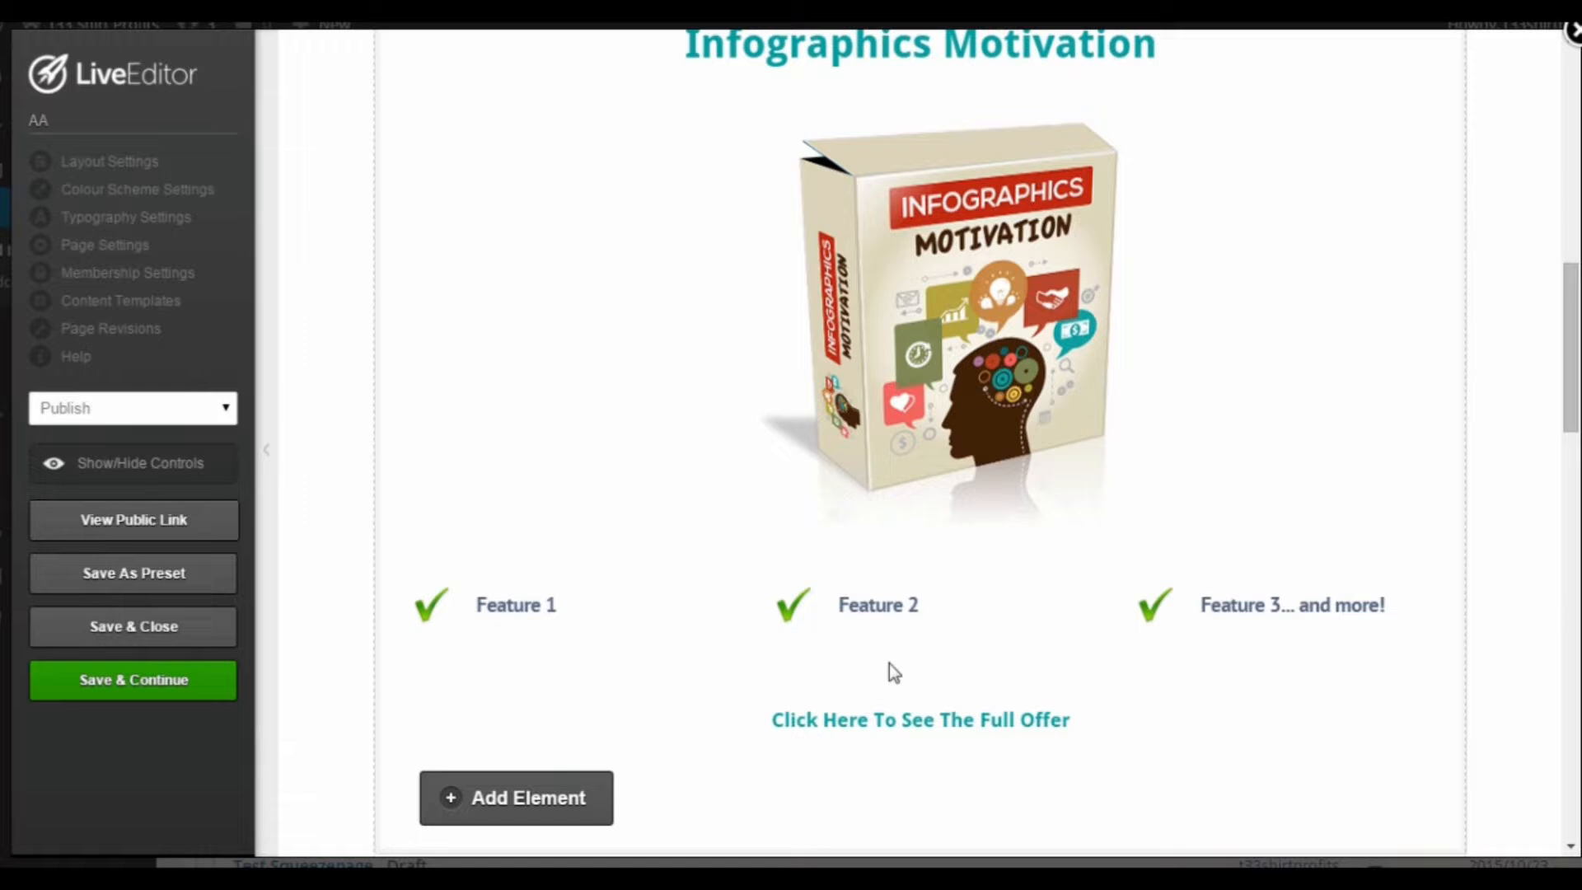
scroll(888, 664, "down", 8)
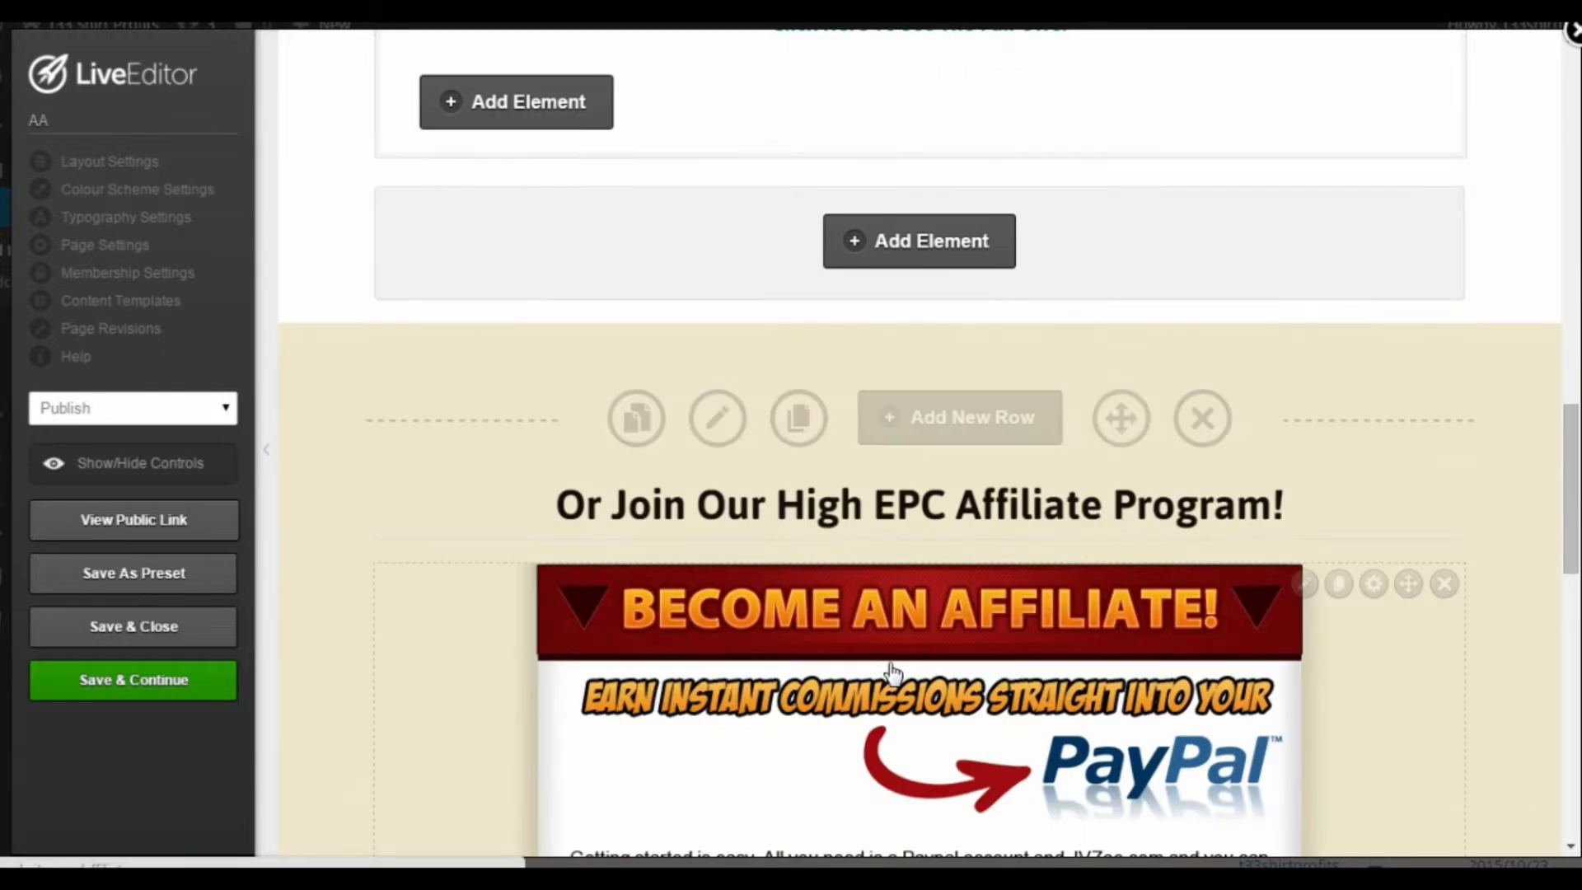
scroll(892, 673, "down", 1)
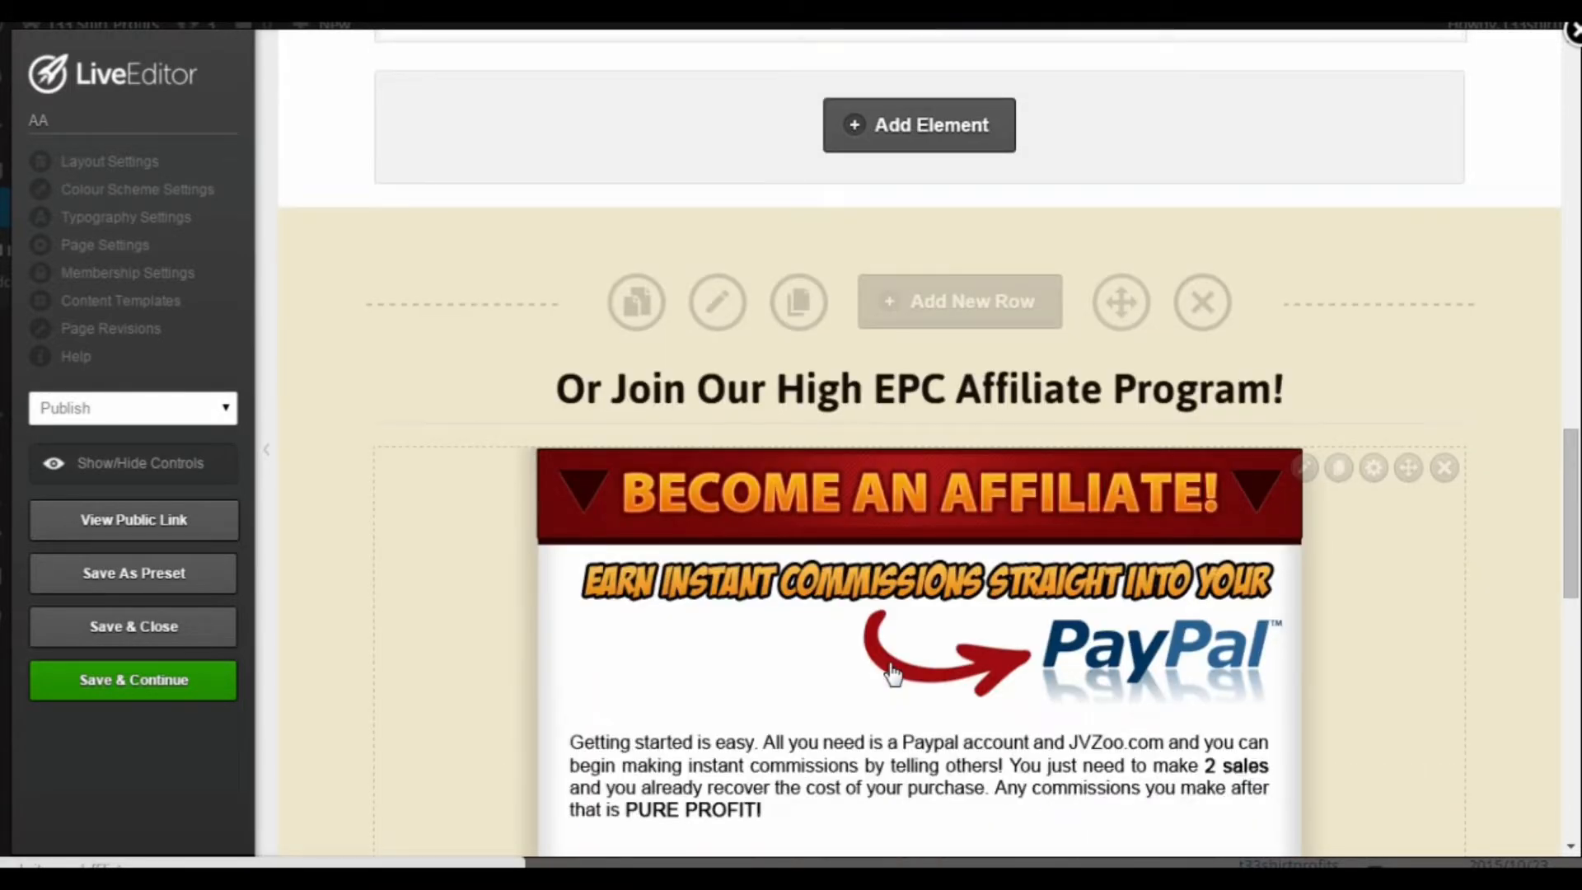
scroll(892, 678, "down", 1)
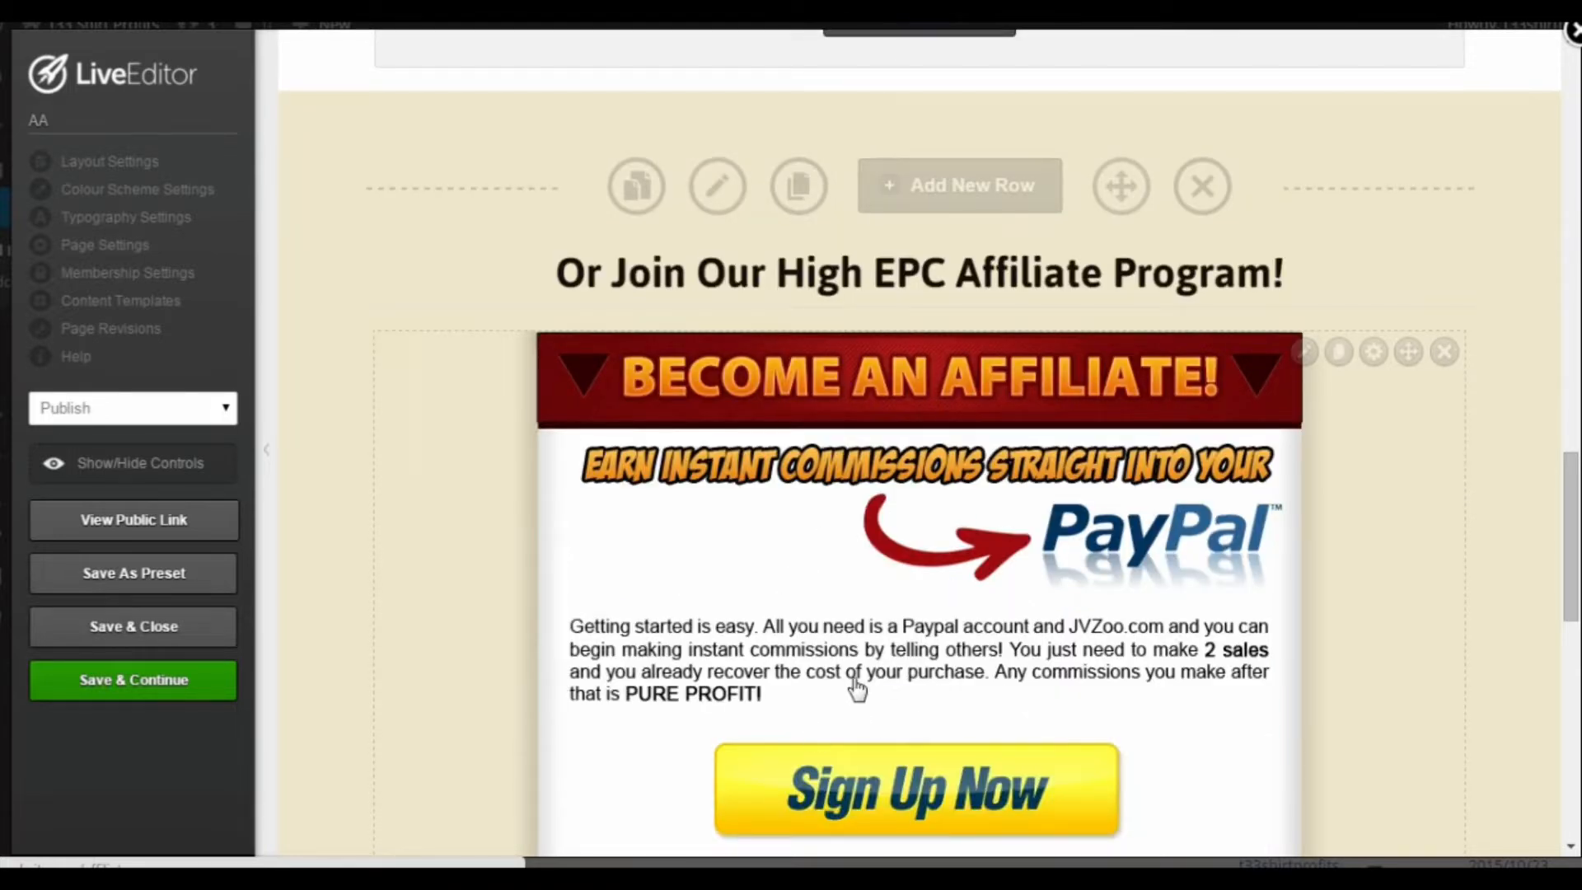
scroll(887, 683, "down", 1)
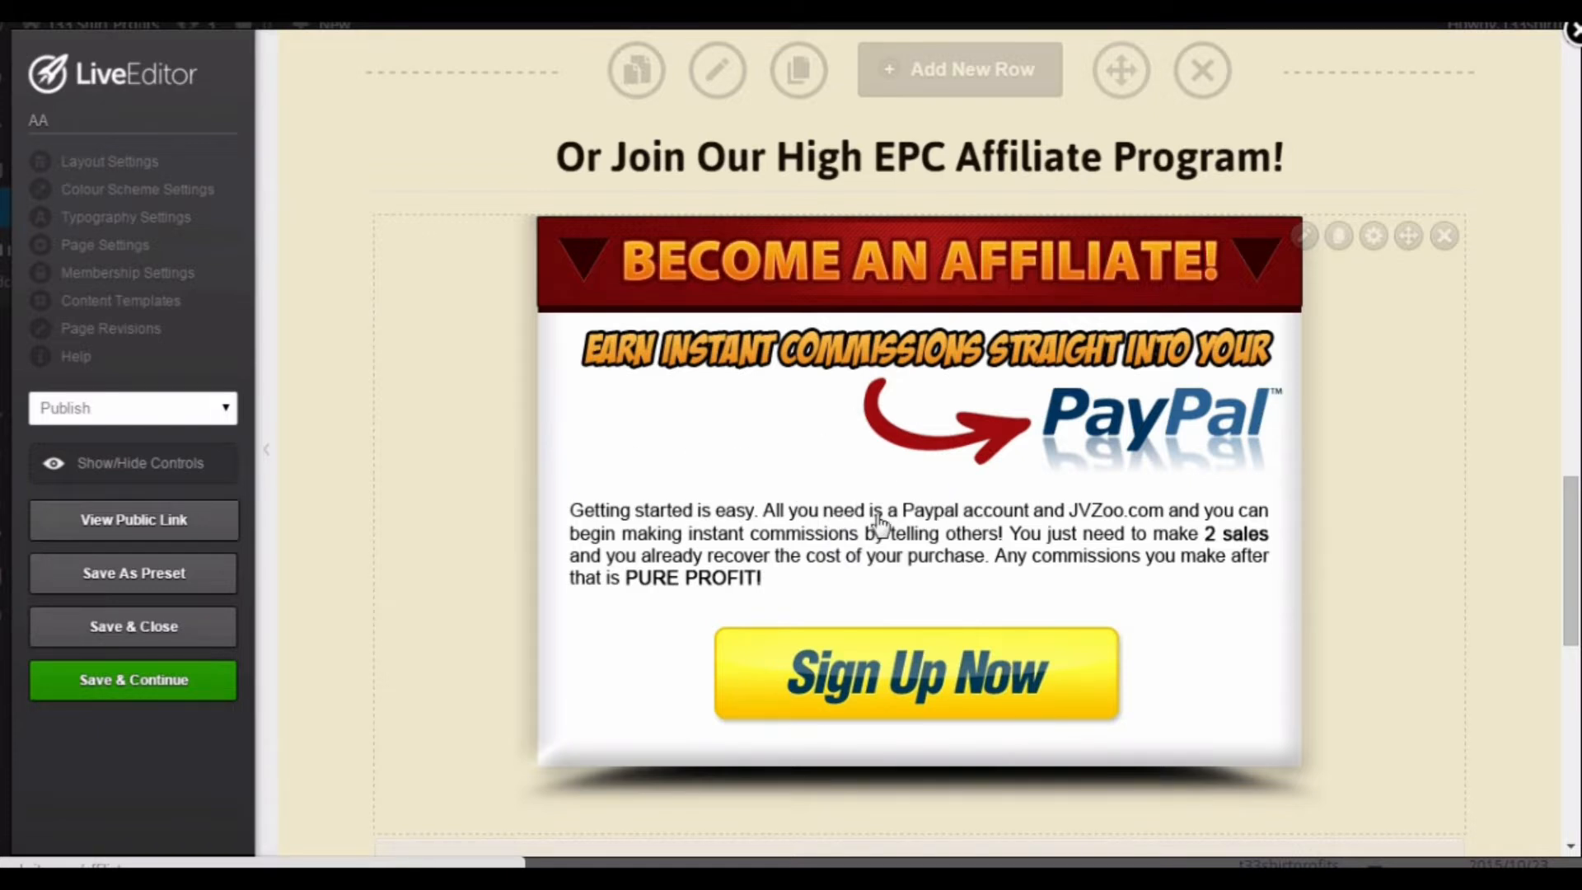
Step: Check the affiliate banner's image settings, including its link URL, alignment and margins, and reinsert the image with its existing settings
left_click(1303, 238)
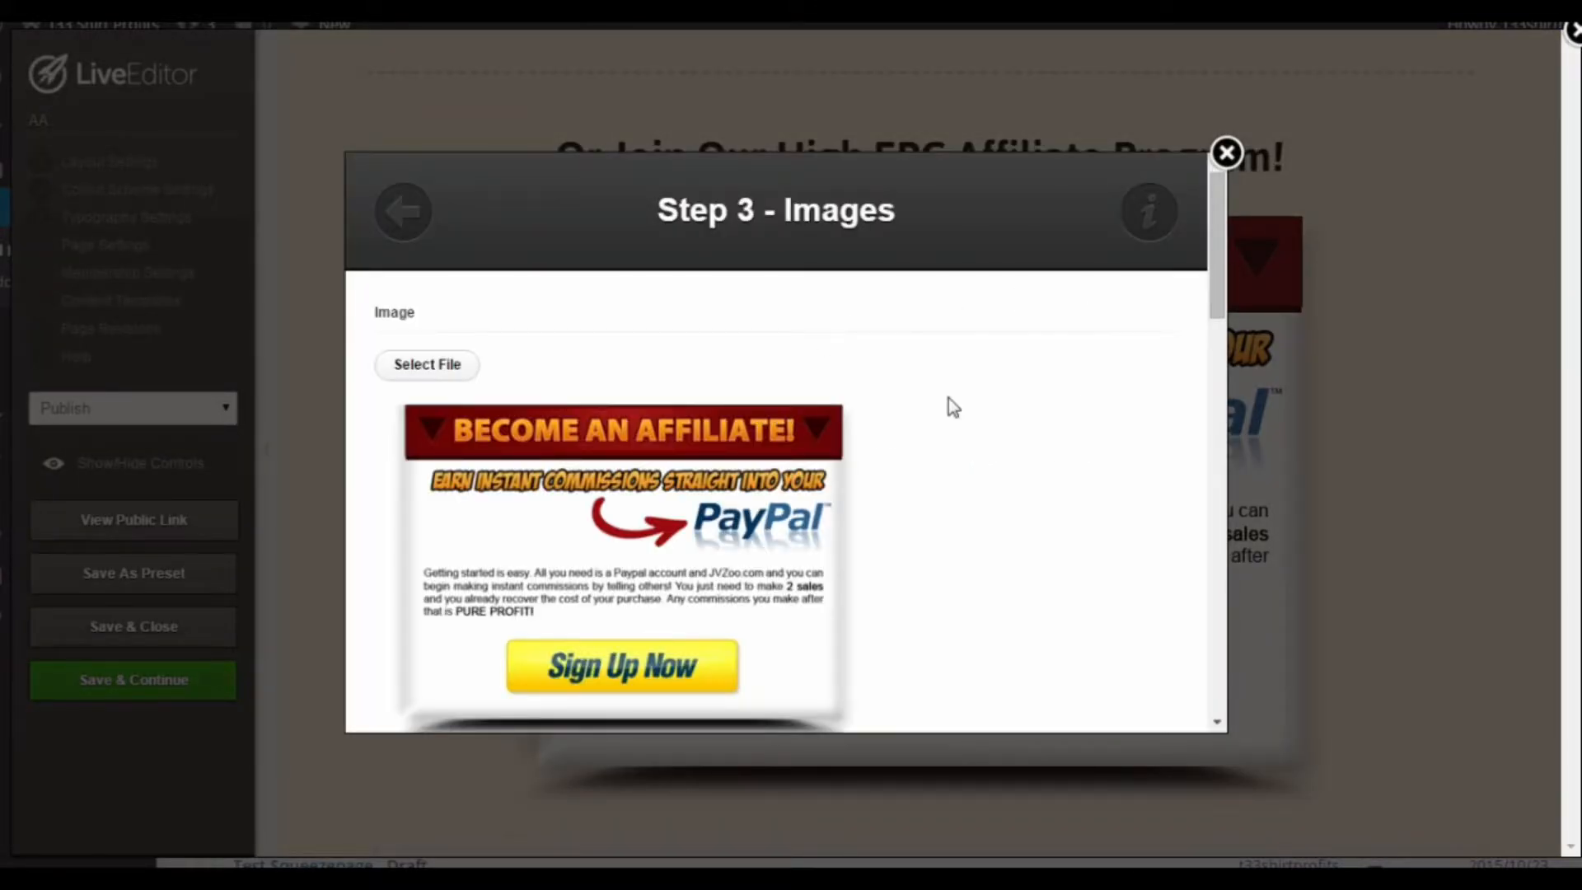
scroll(1071, 387, "down", 3)
scroll(1066, 389, "down", 10)
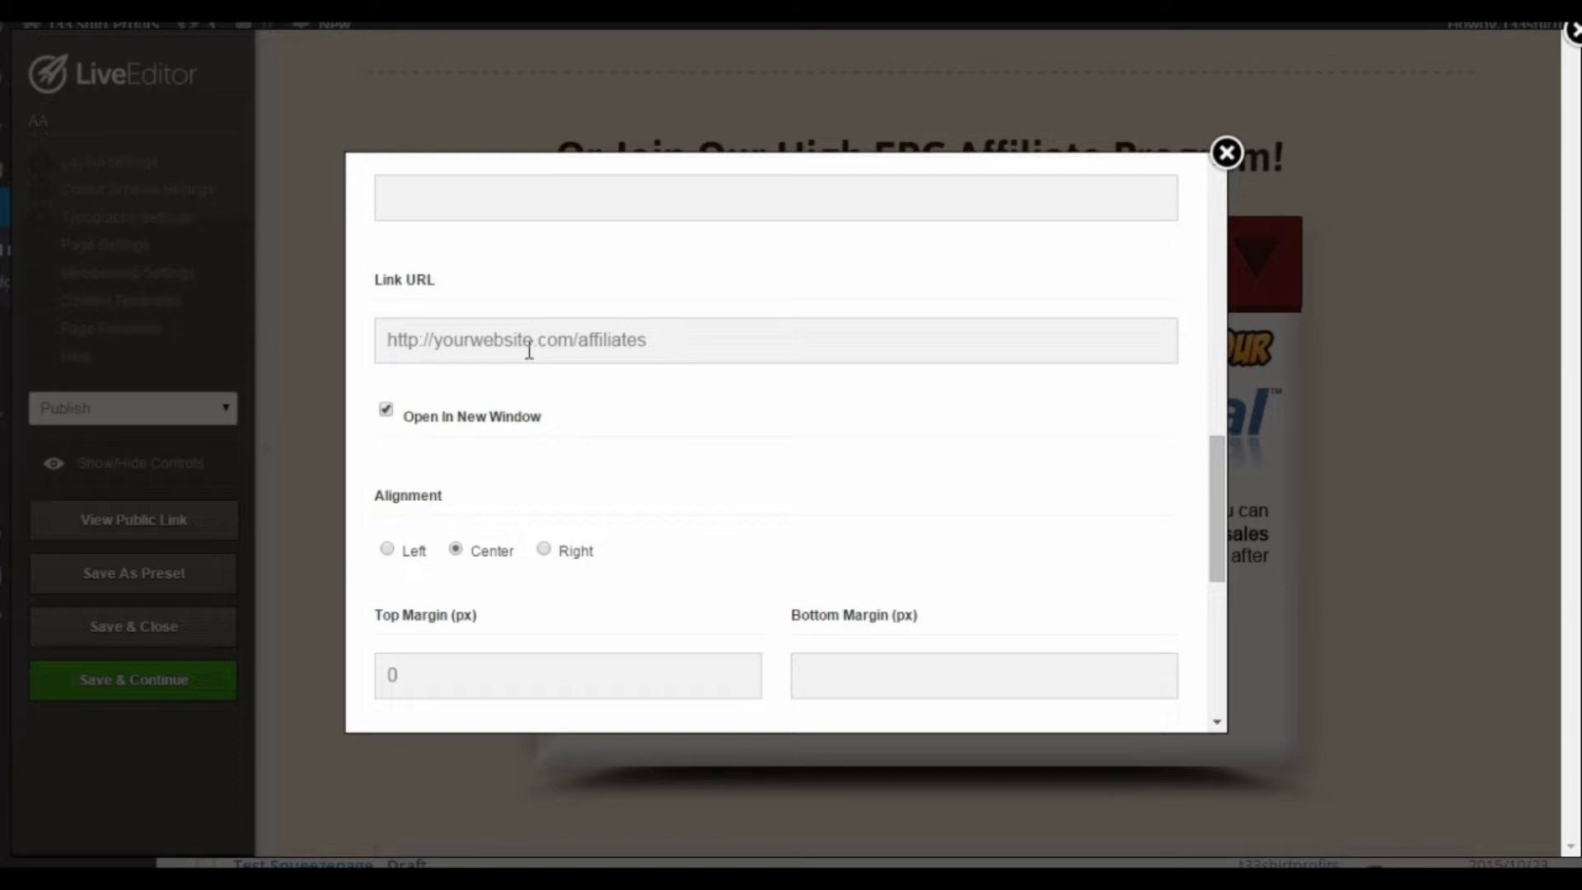
scroll(809, 388, "down", 5)
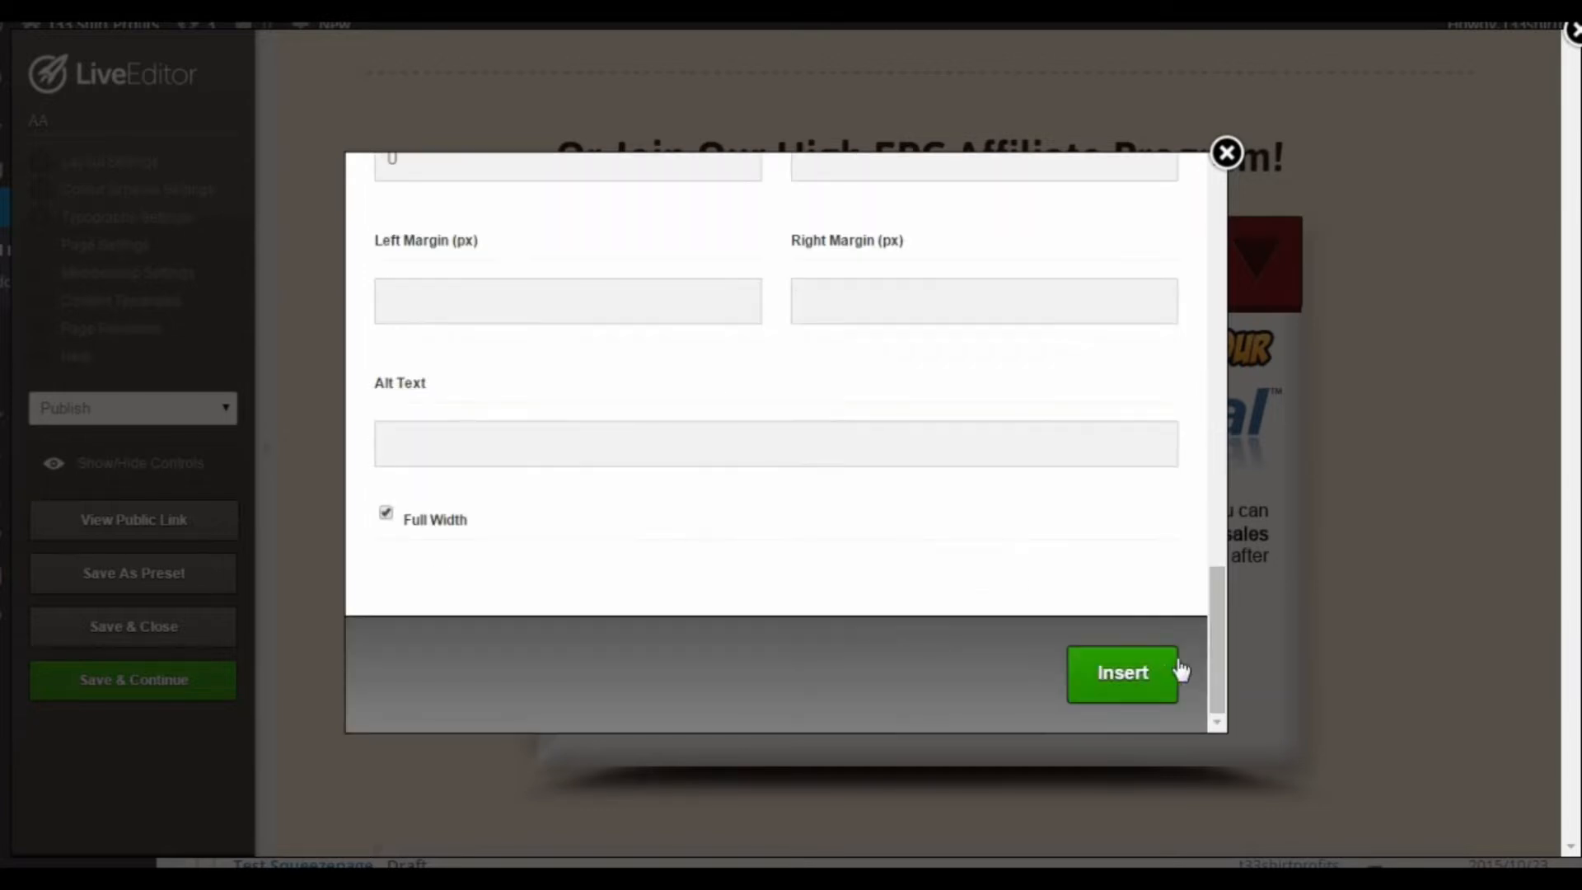
left_click(1151, 681)
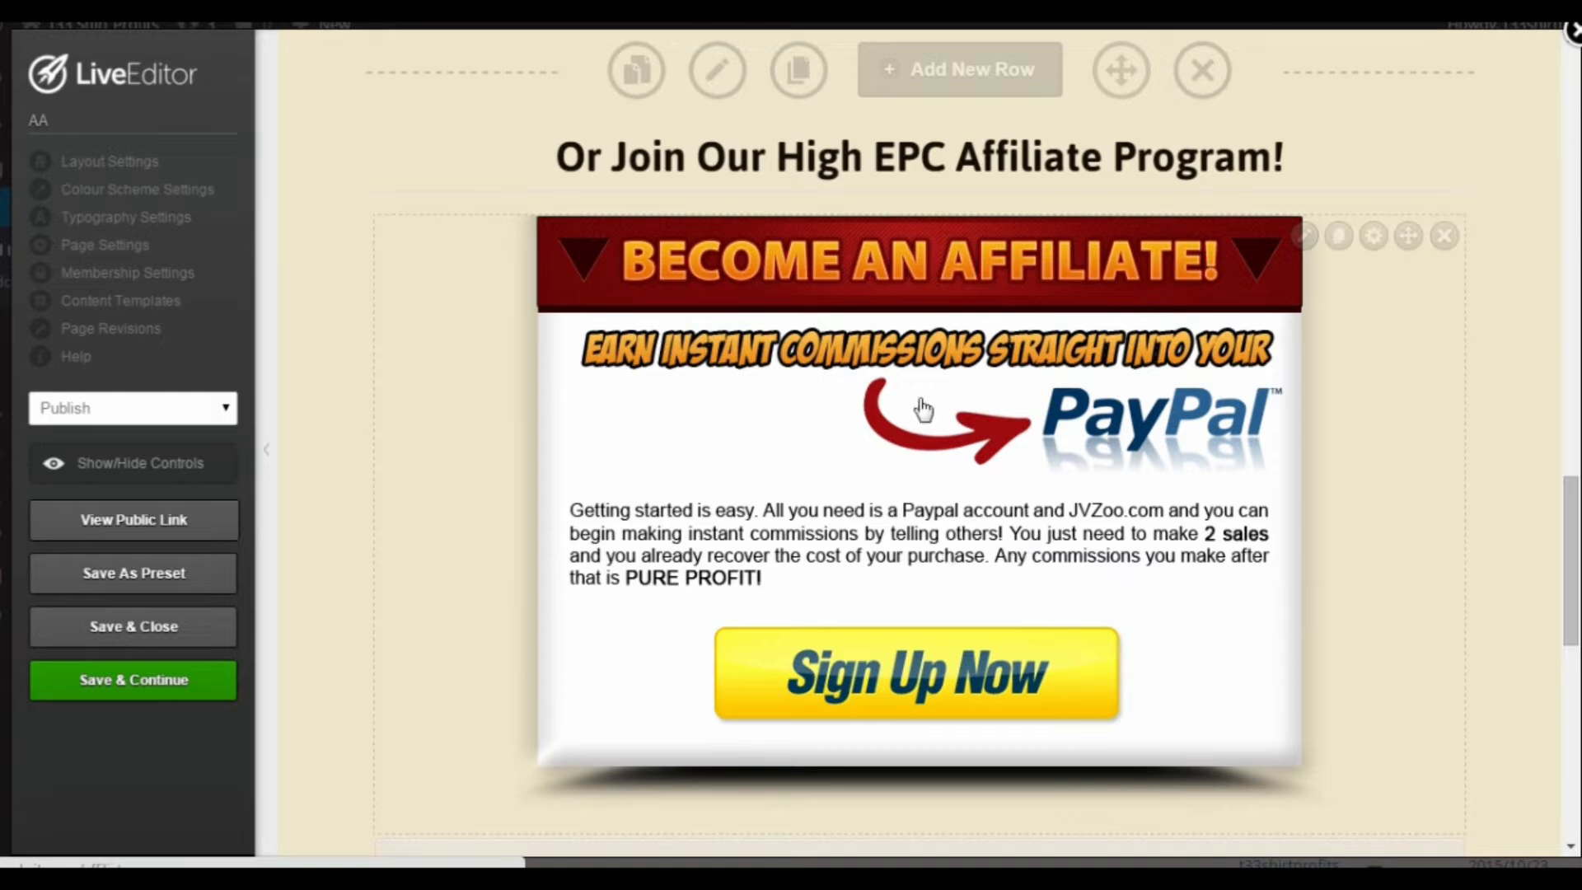
scroll(1044, 659, "up", 7)
scroll(1136, 669, "down", 8)
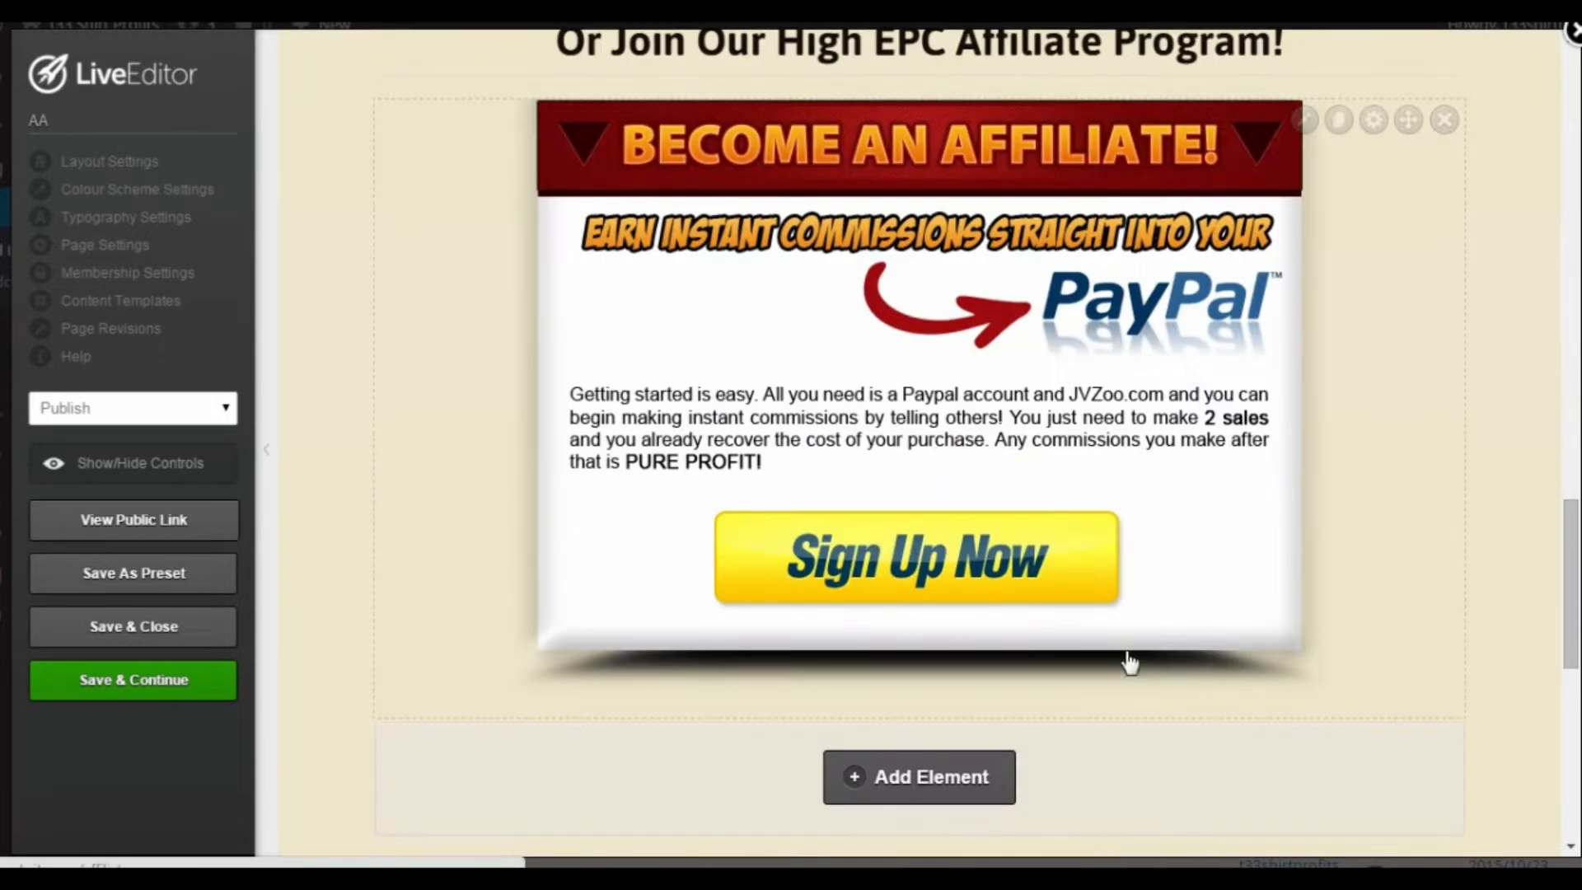
scroll(939, 461, "down", 8)
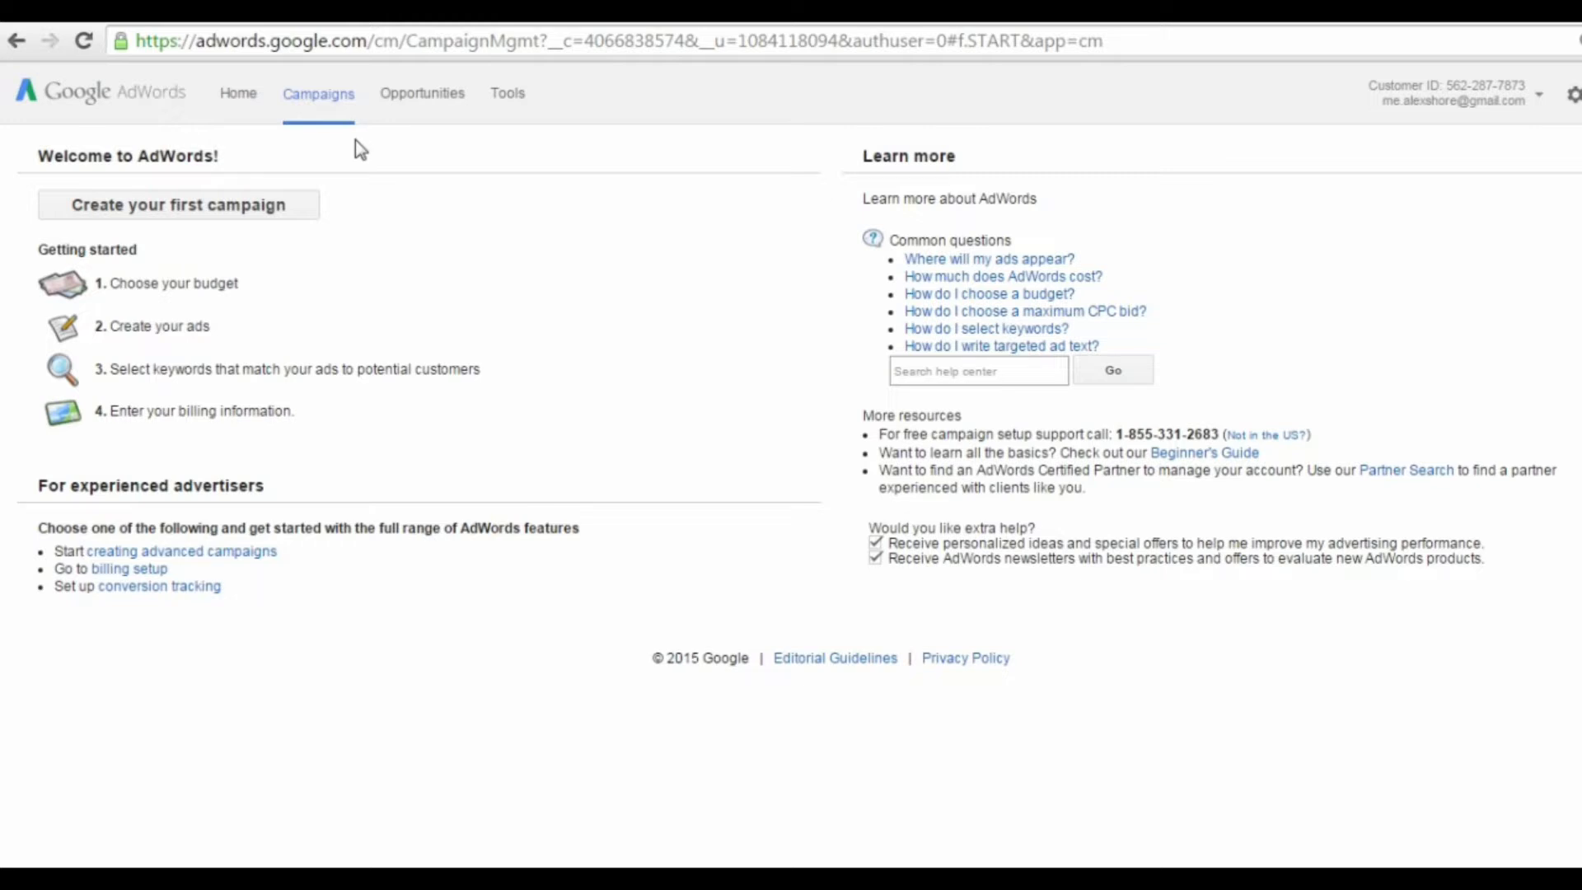
Step: Start the first campaign in Google AdWords and choose Online video as its type
left_click(298, 207)
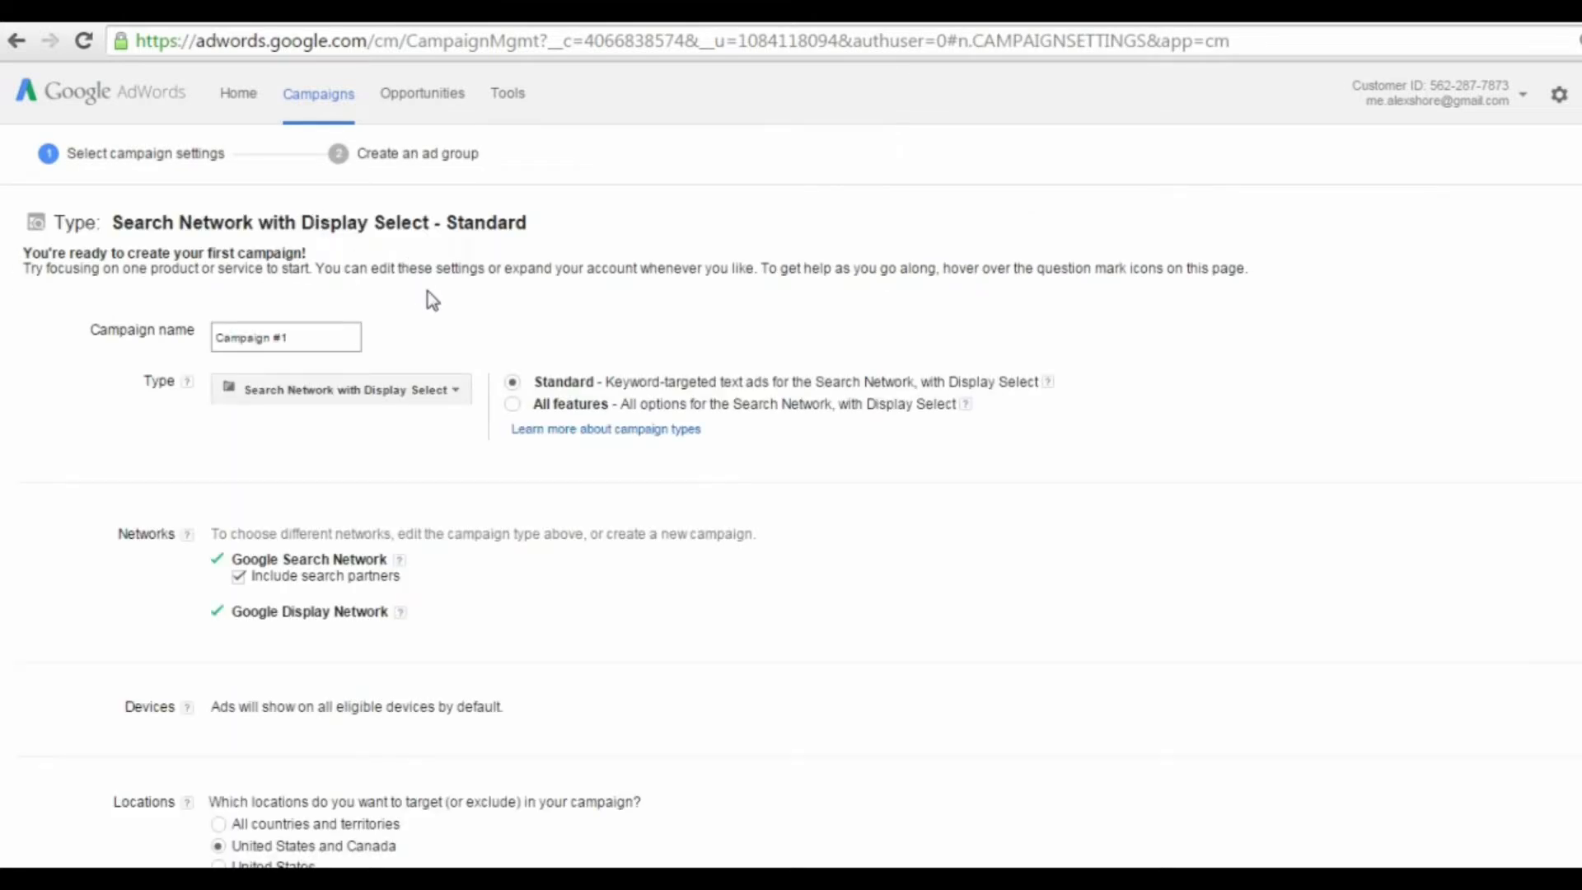
left_click(439, 389)
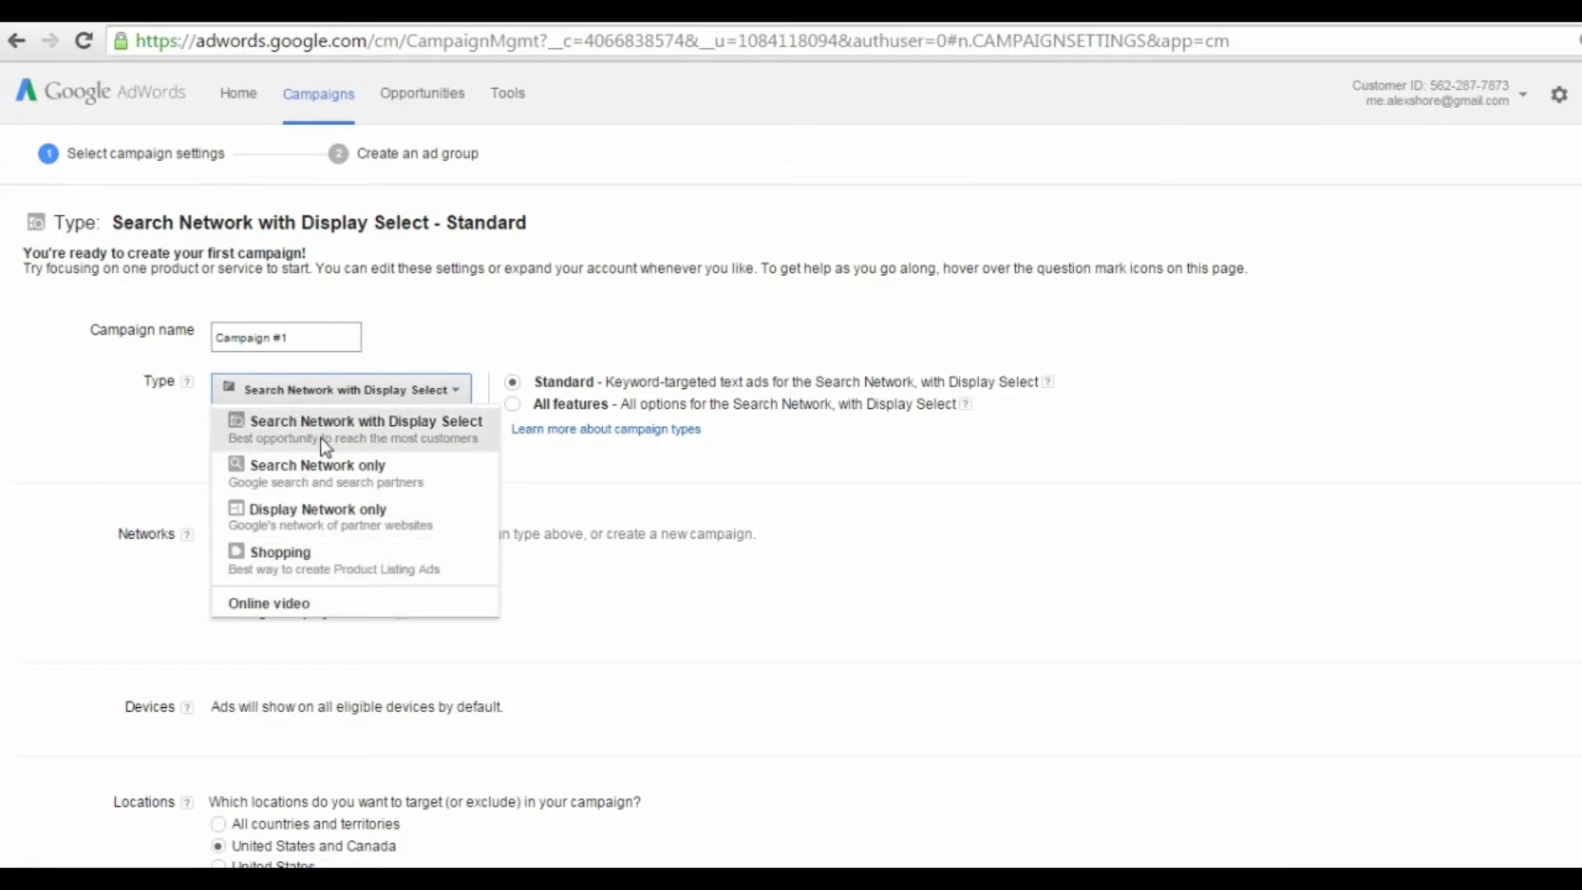
left_click(298, 607)
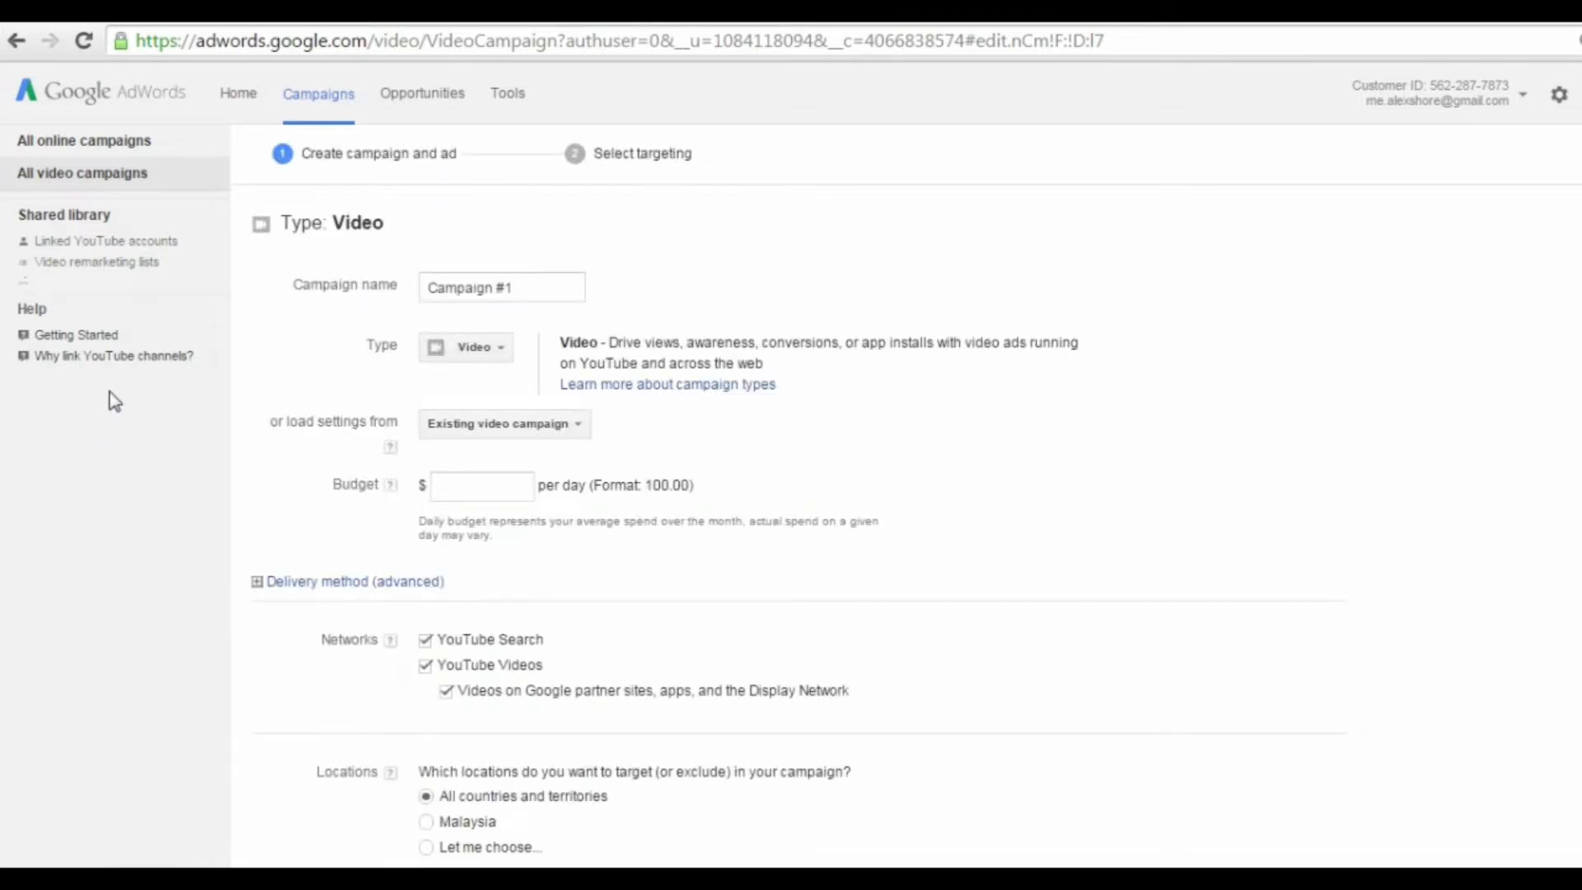
Step: Name the video campaign "Webinars"
left_click(534, 292)
left_click_drag(535, 291, 433, 317)
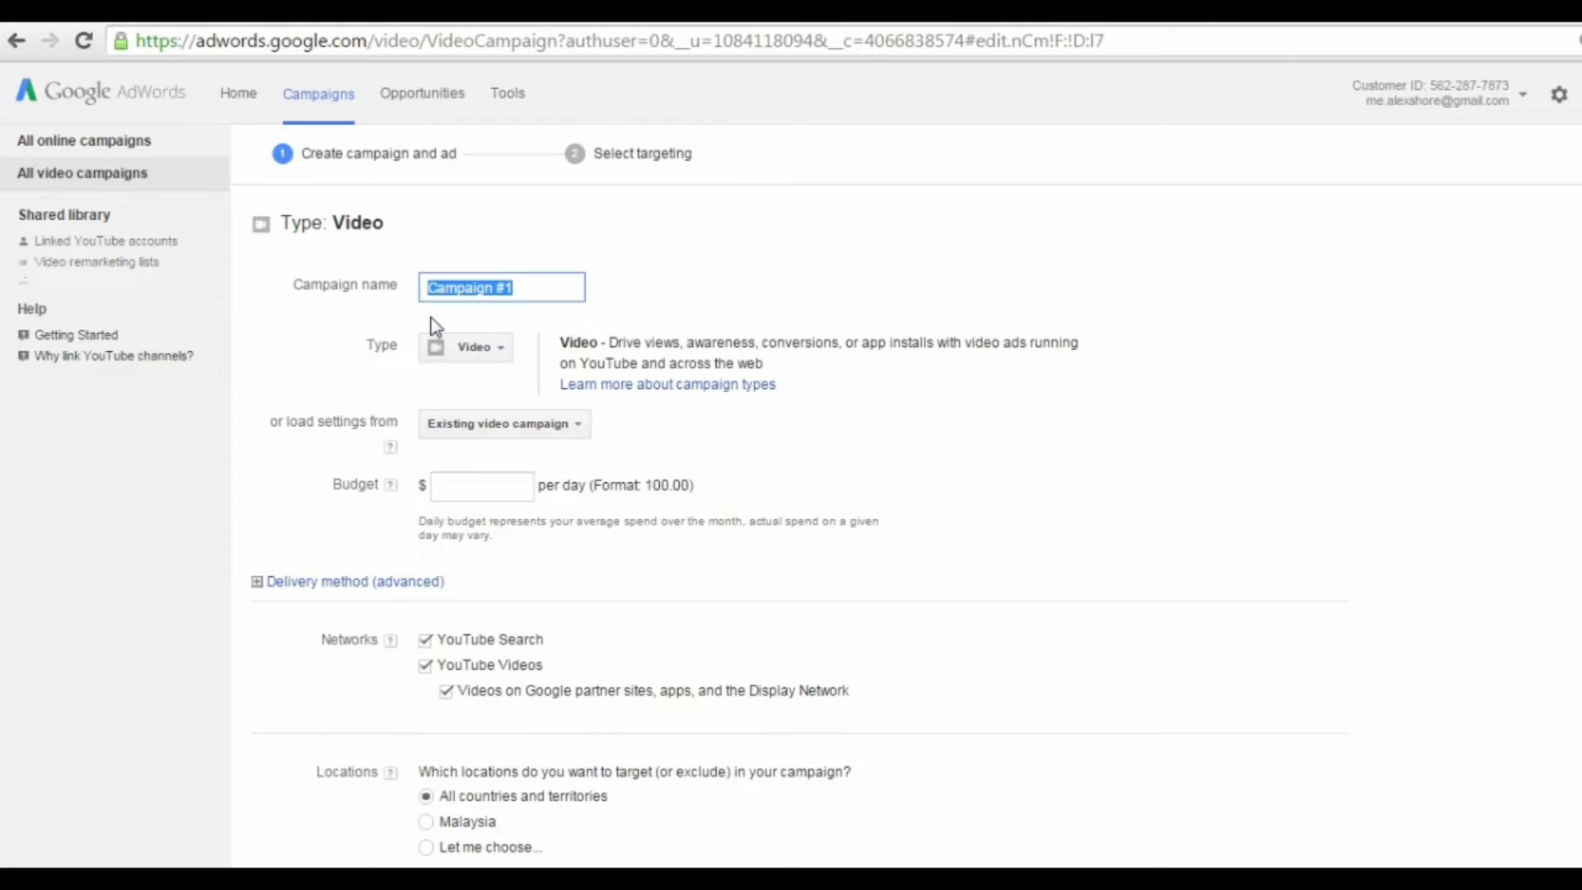
left_click(523, 286)
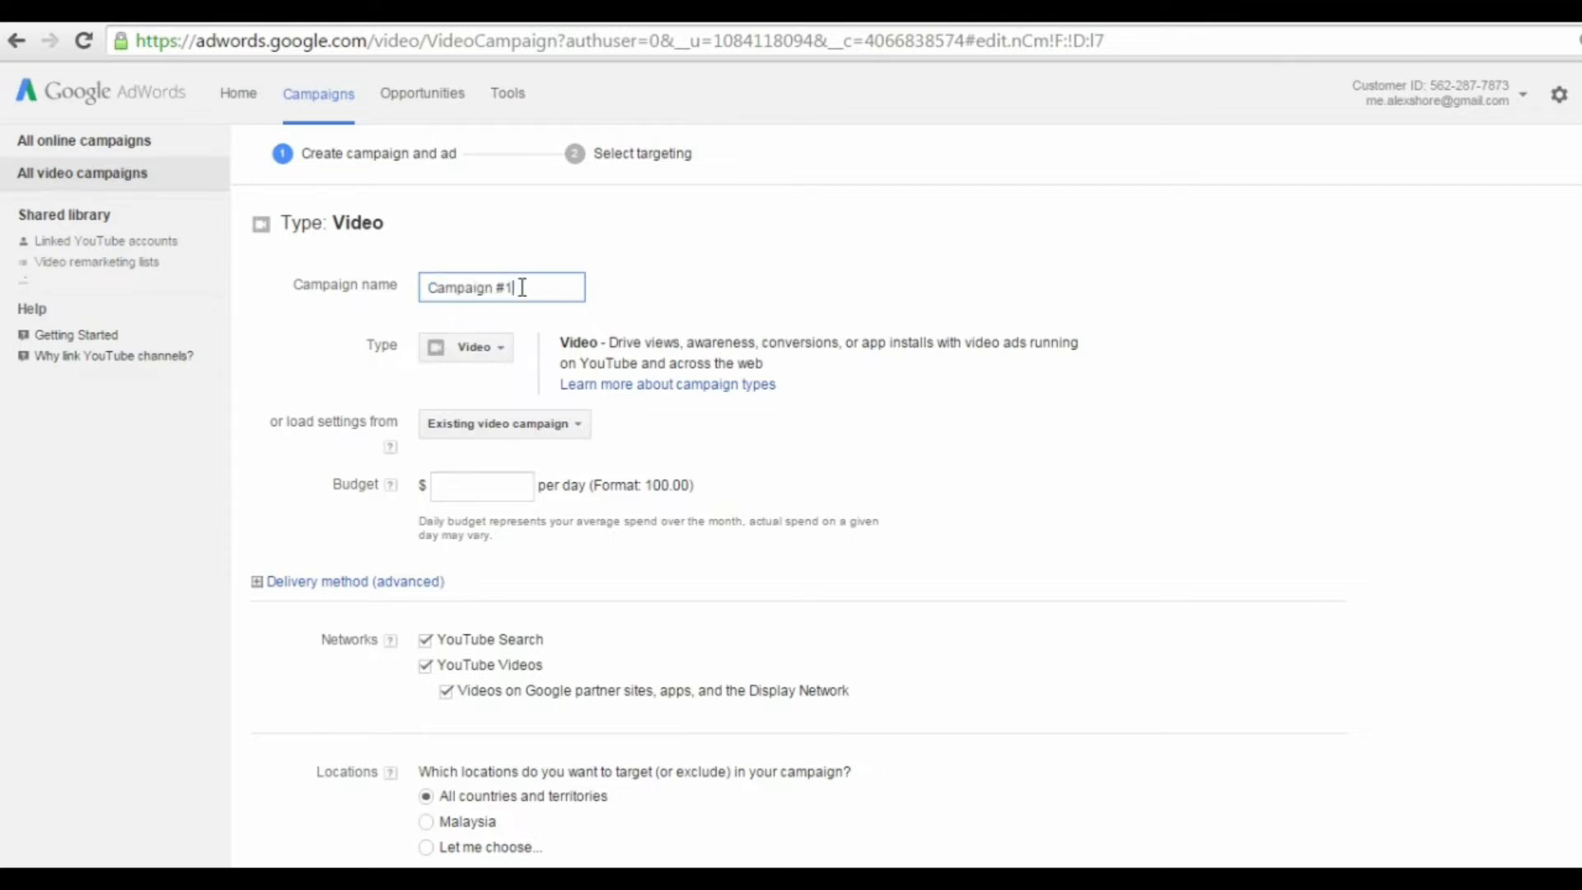
left_click_drag(452, 289, 344, 285)
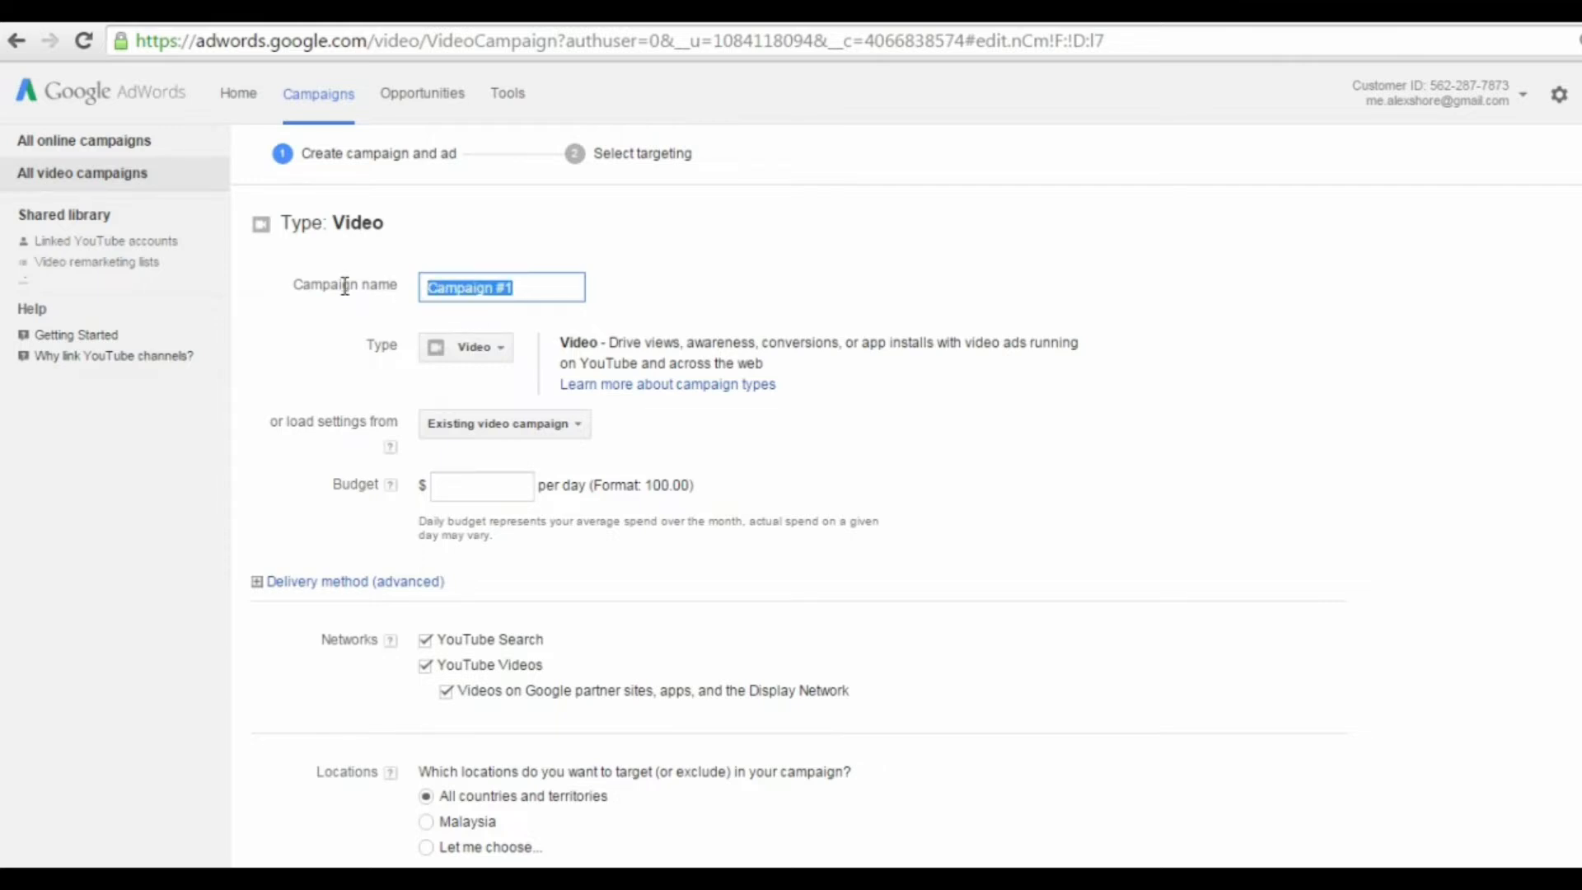
type("W")
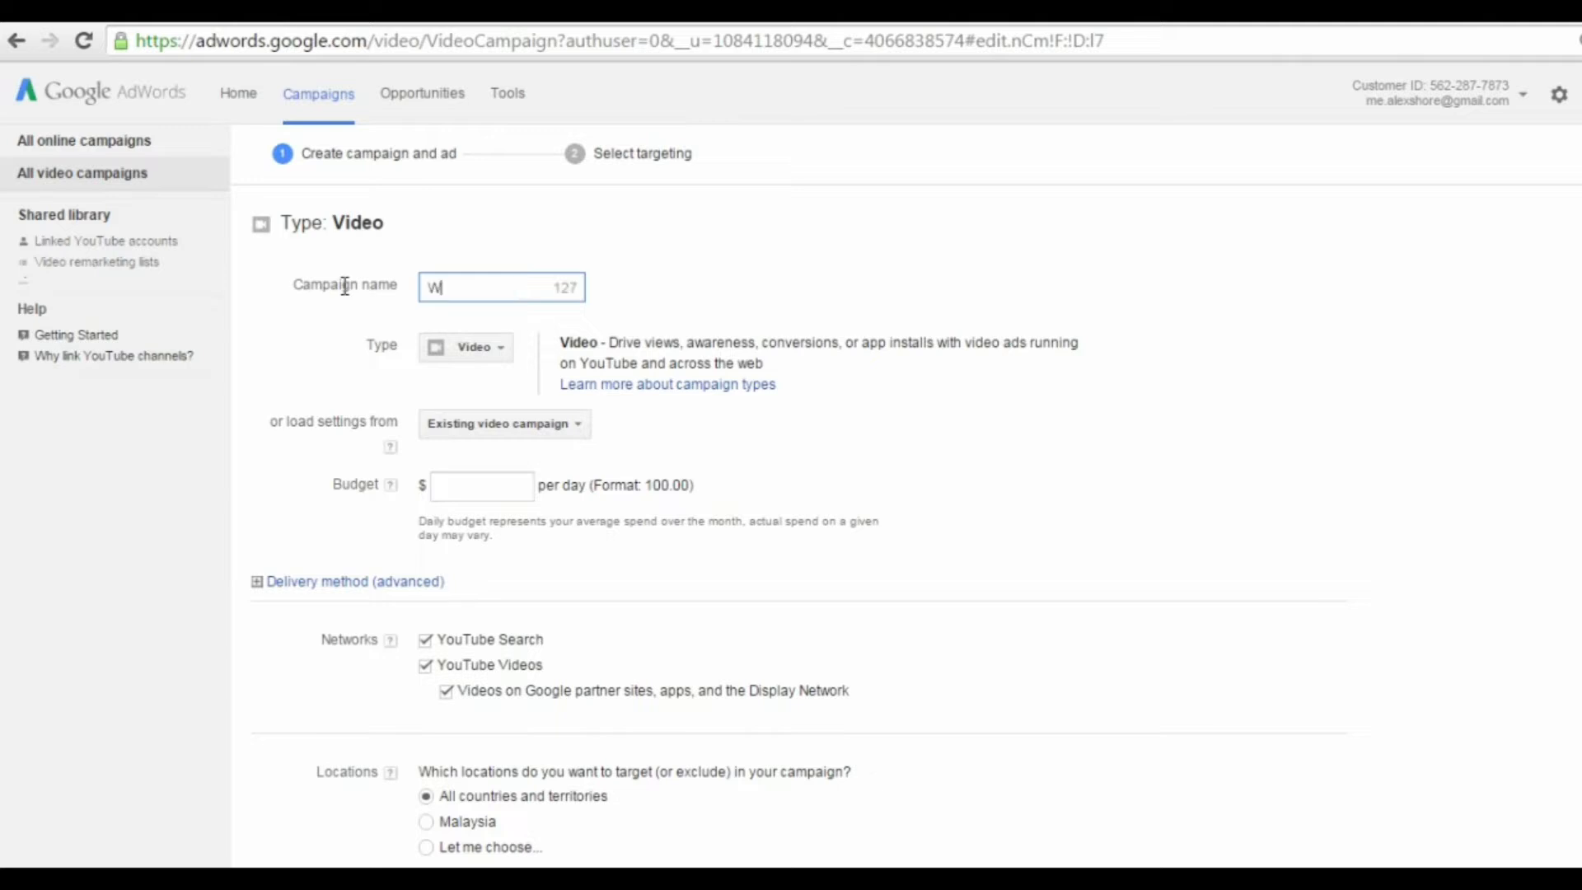
type("ebinars")
Step: Set the campaign's daily budget to $5.00 and check the selected networks
left_click(466, 491)
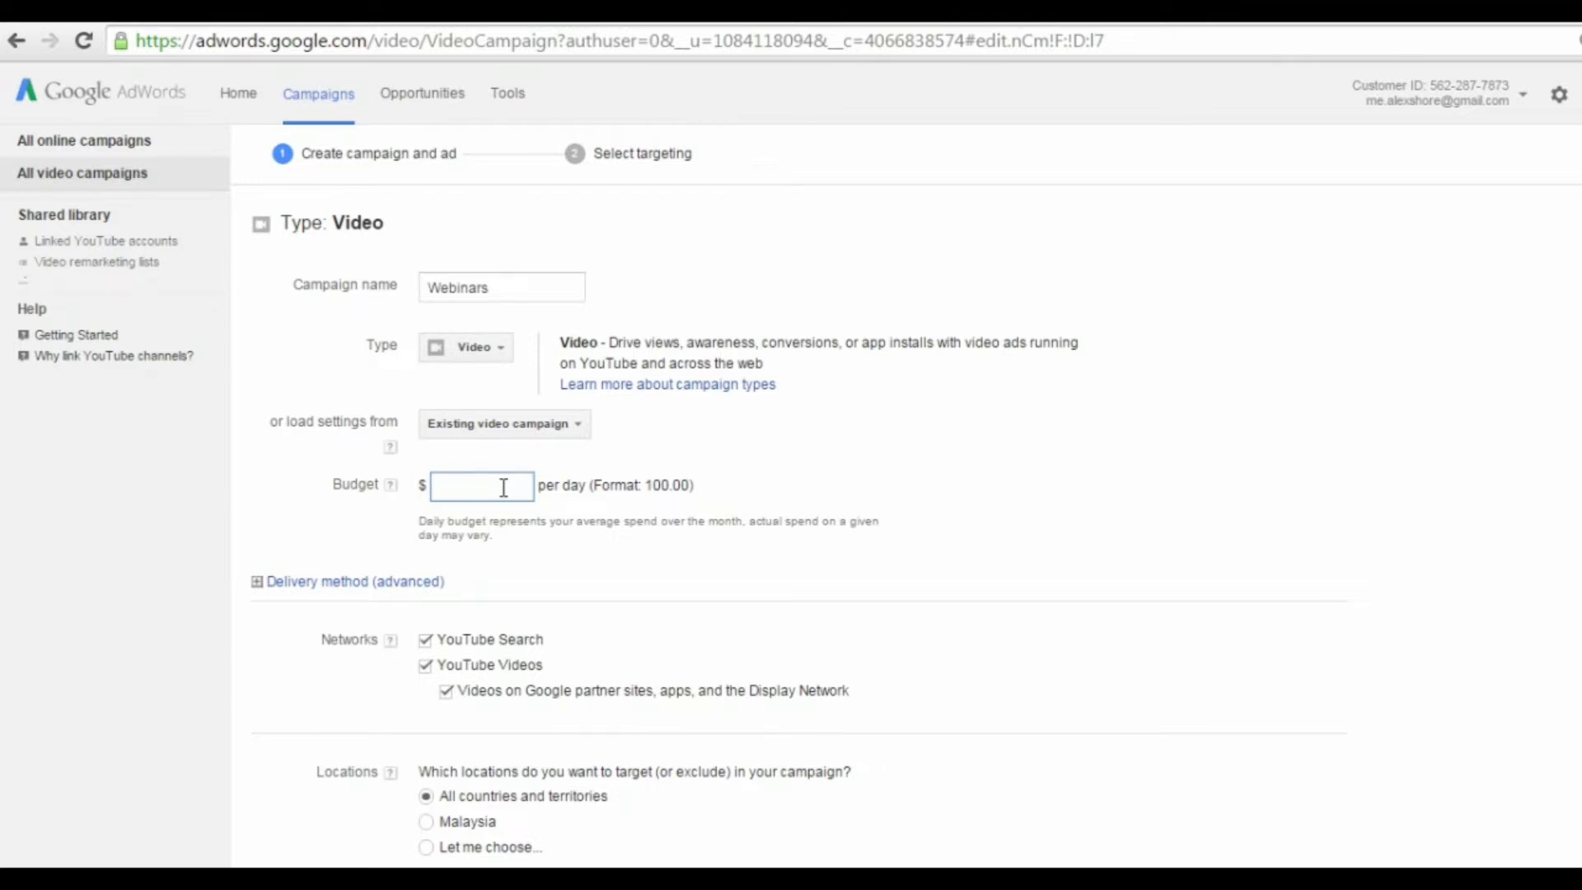
type("5.00")
left_click(520, 521)
scroll(499, 513, "down", 1)
left_click(391, 524)
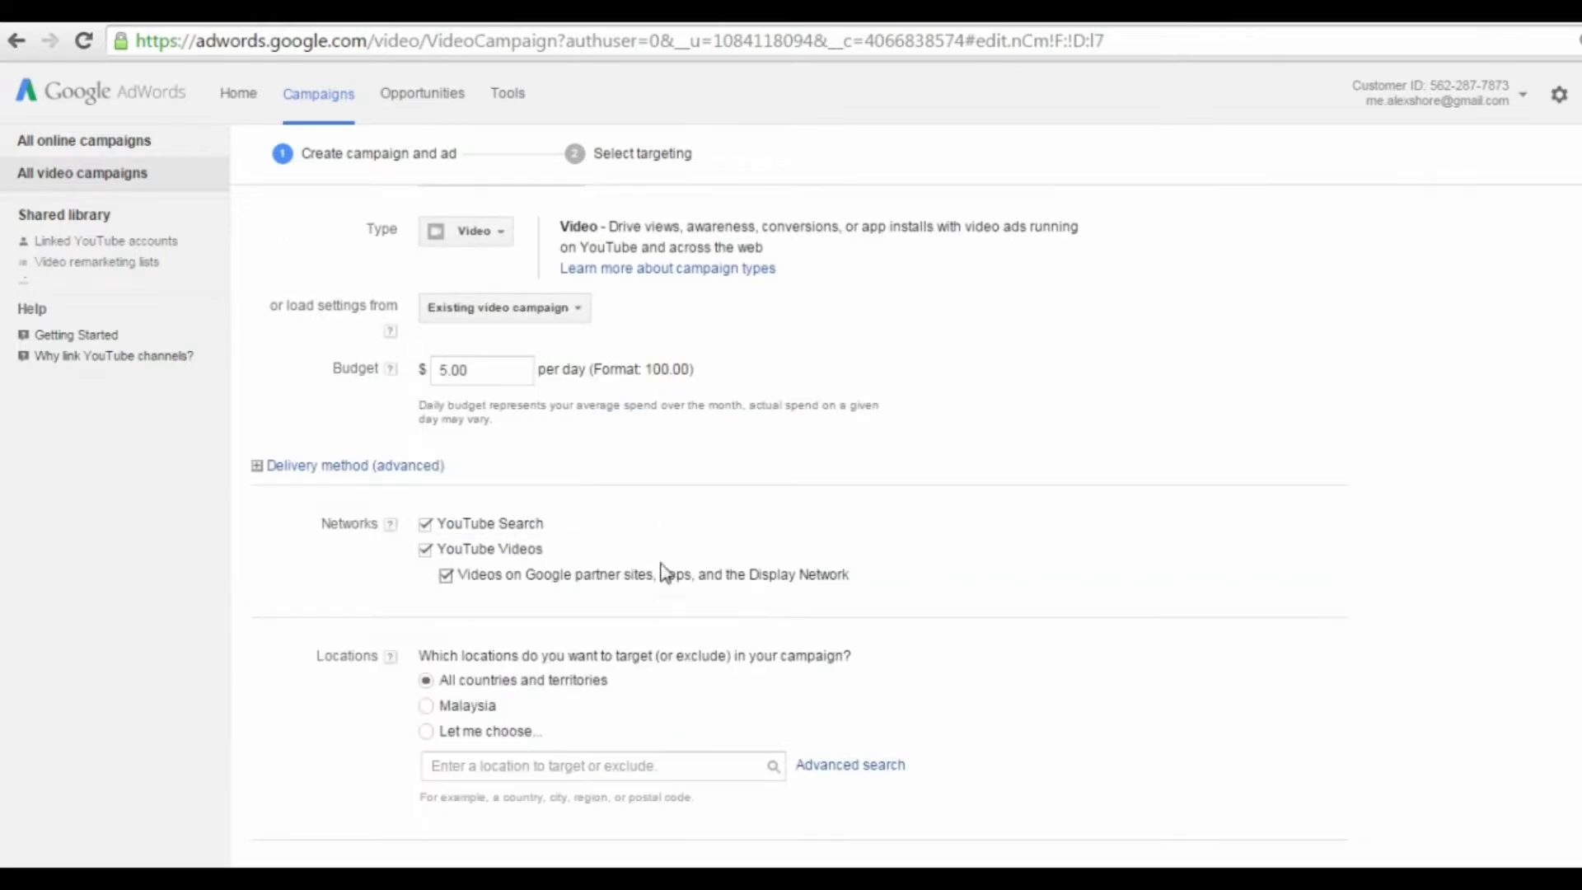
Step: Switch the campaign's locations to a custom selection and add the United States as a targeted country
scroll(687, 547, "down", 1)
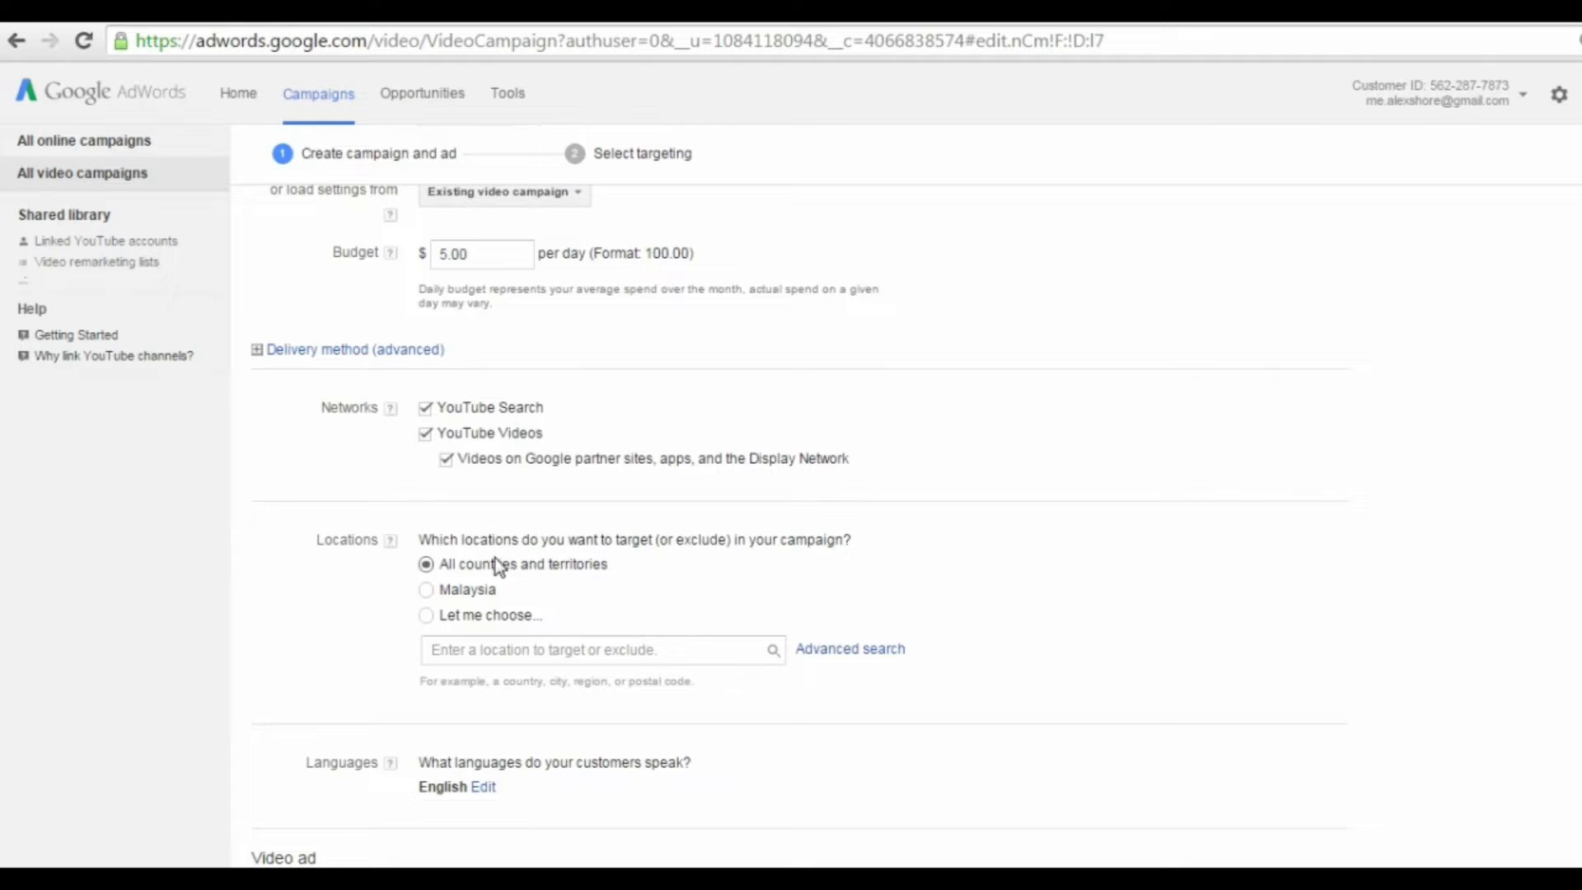
left_click(425, 615)
left_click(464, 647)
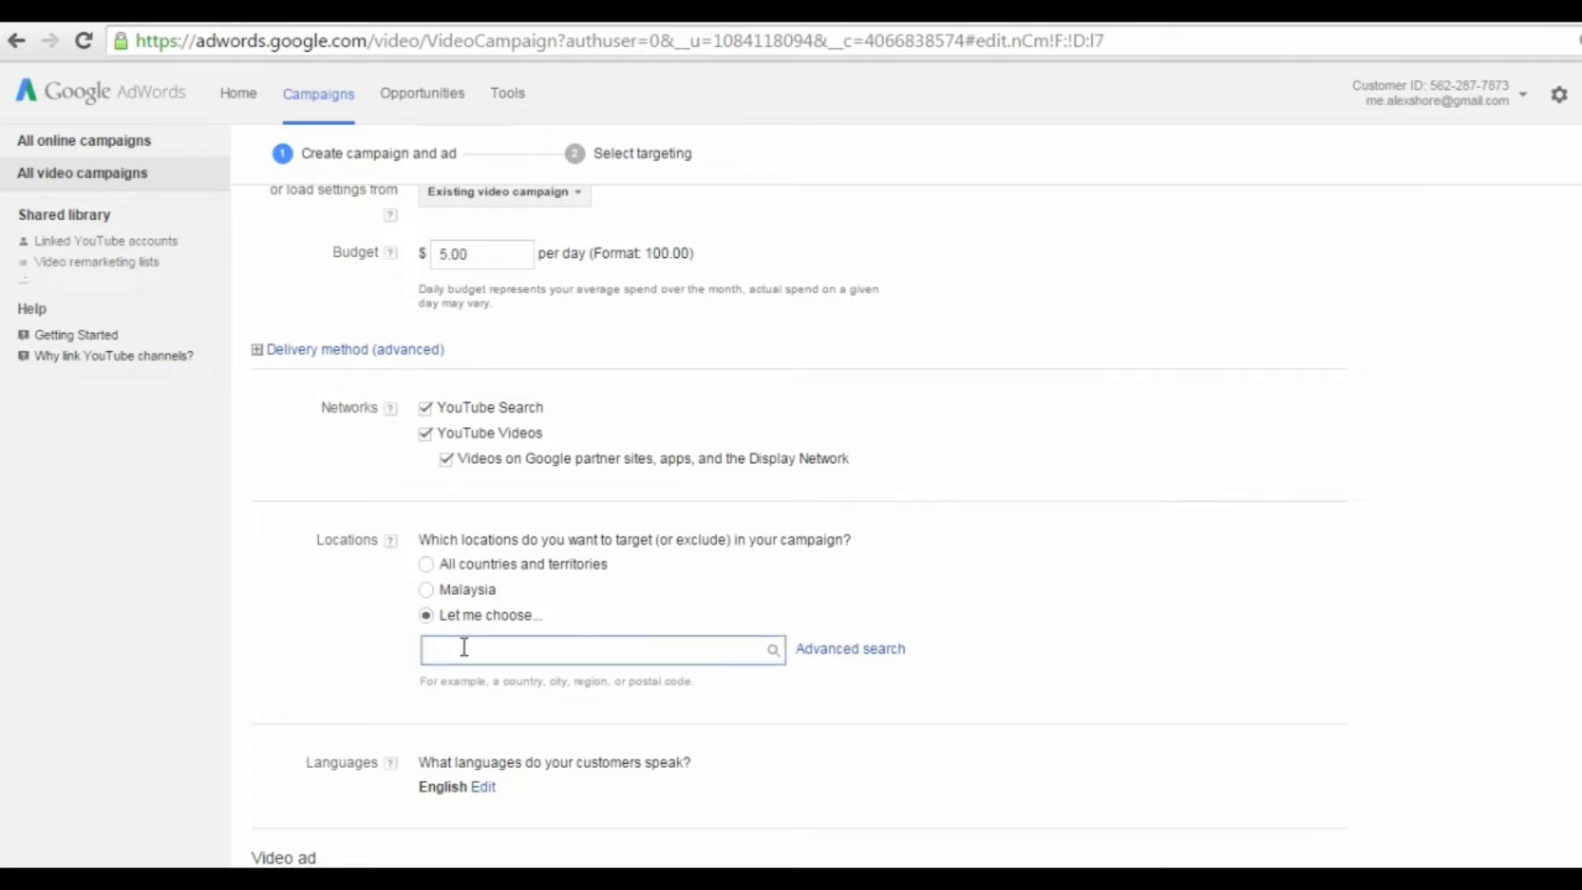
type("united")
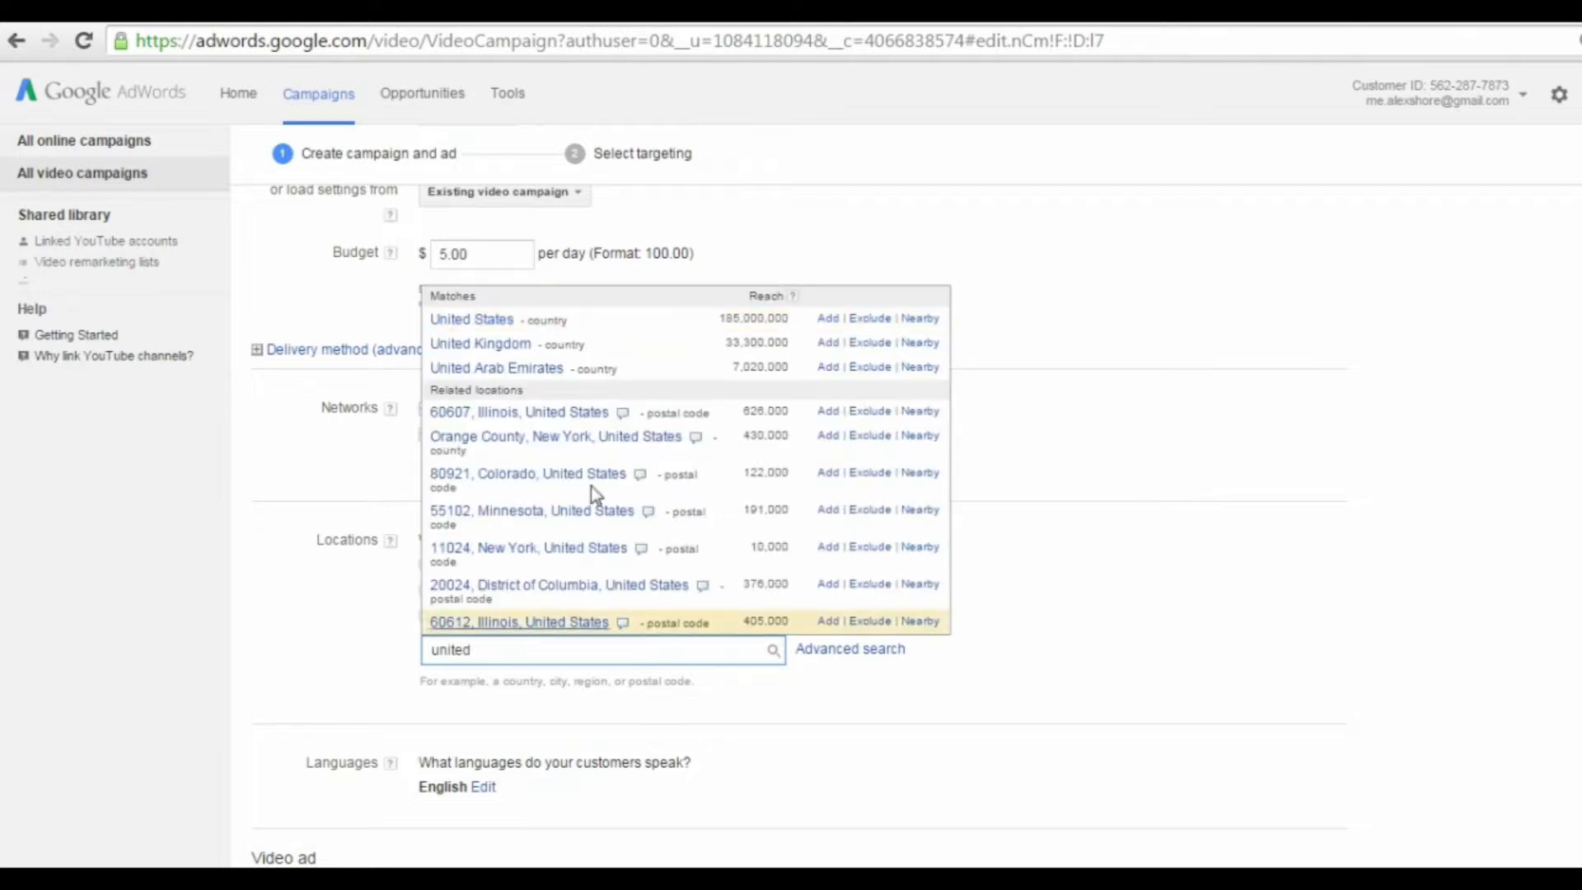
left_click(828, 321)
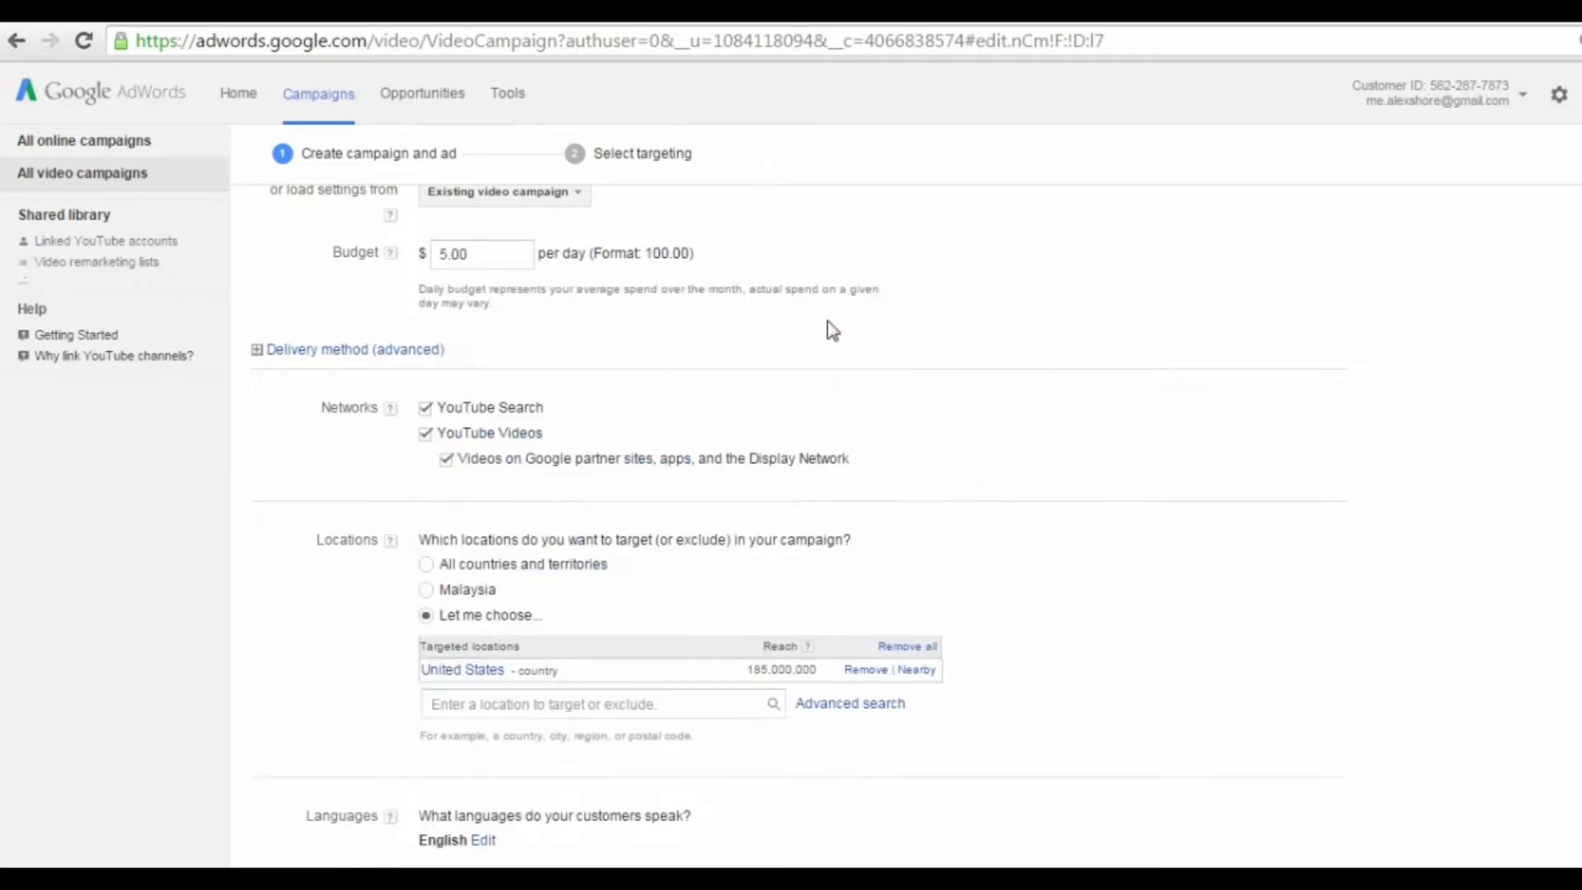
Step: Search the campaign locations for "united" and exclude the United Kingdom
left_click(543, 705)
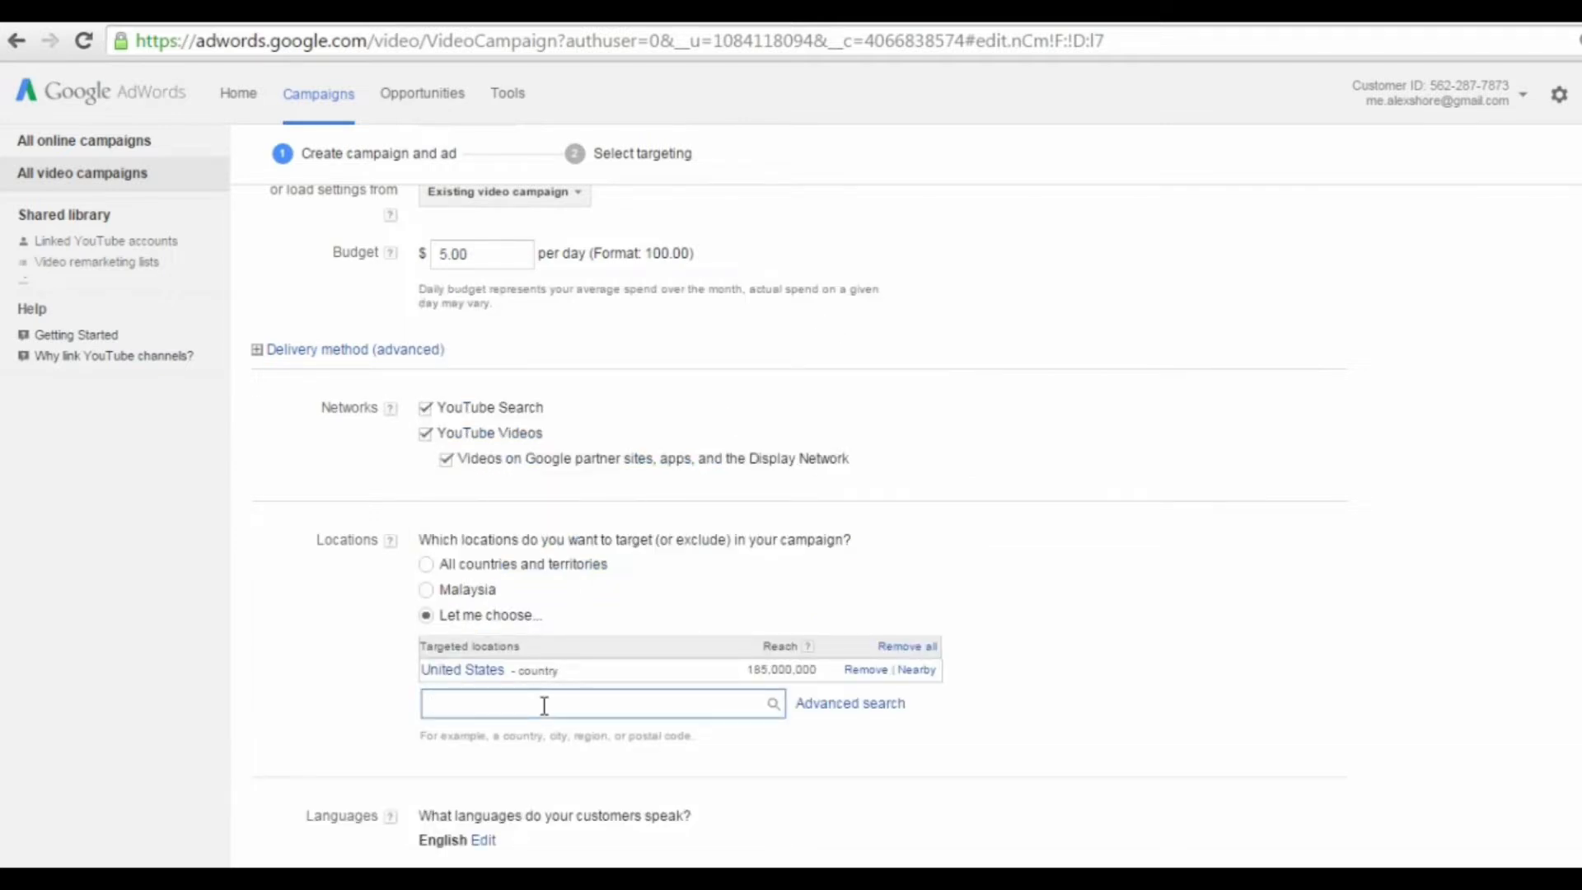
type("united")
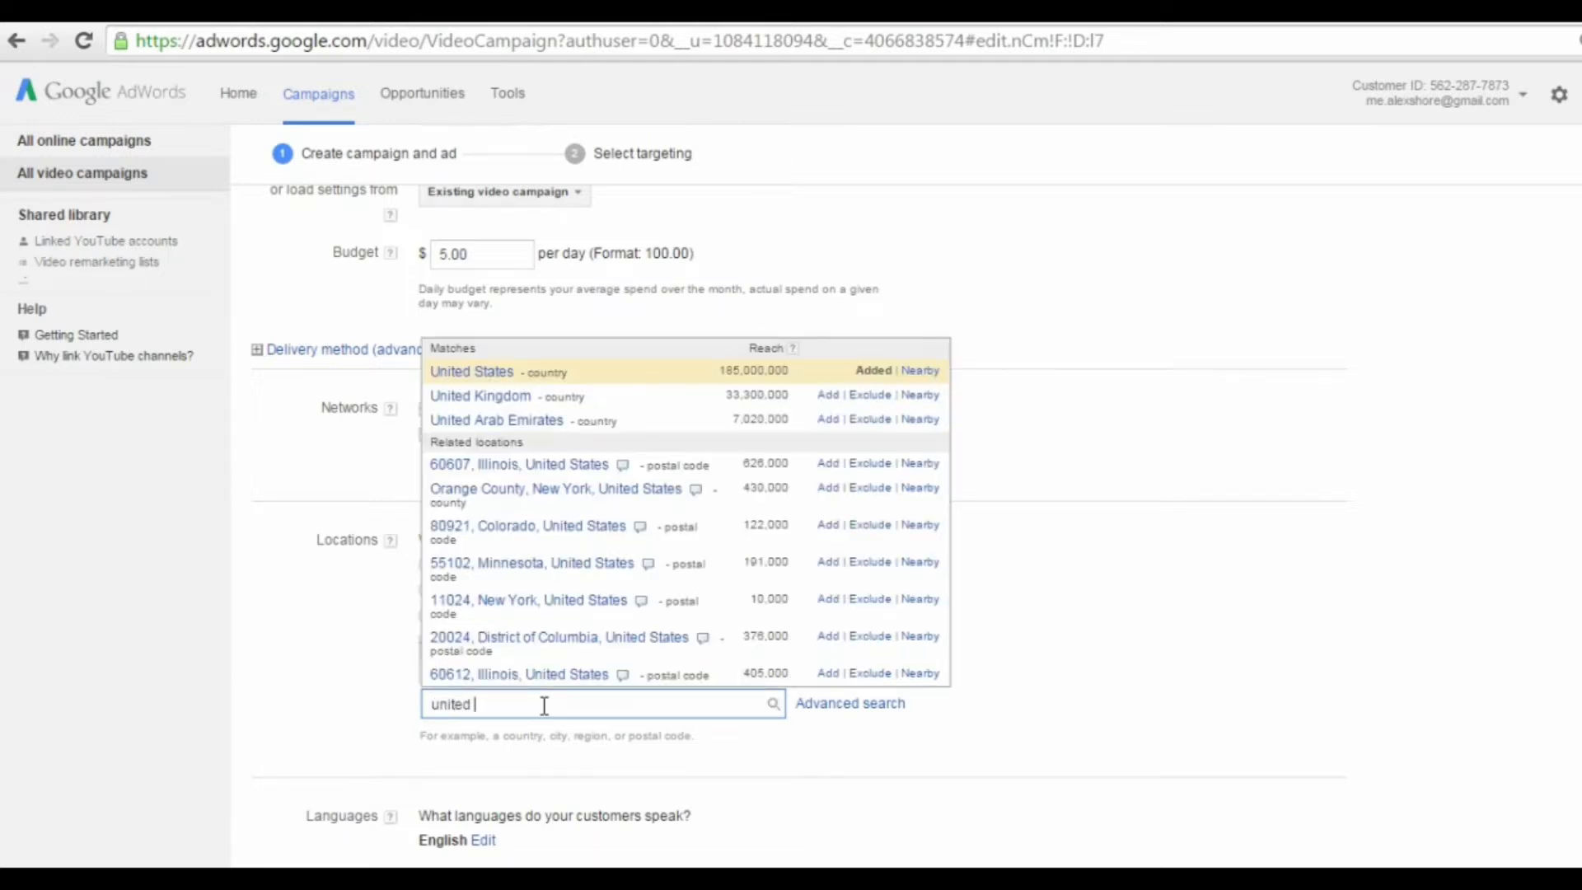
left_click(865, 396)
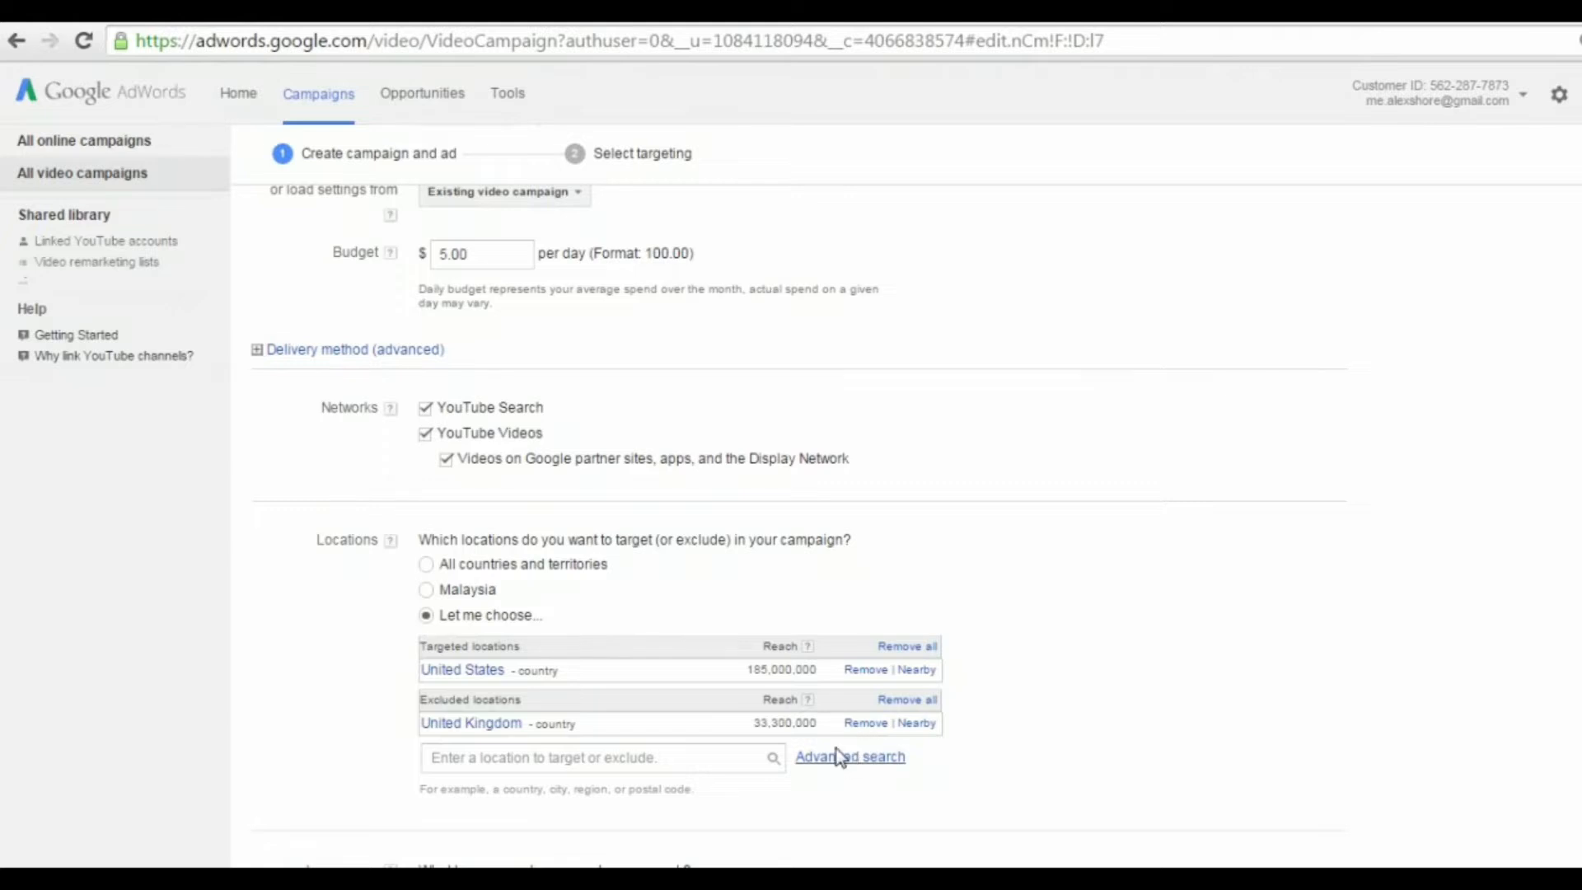
Step: Switch the campaign's location targeting to all countries and territories, and review the available customer languages
left_click(427, 565)
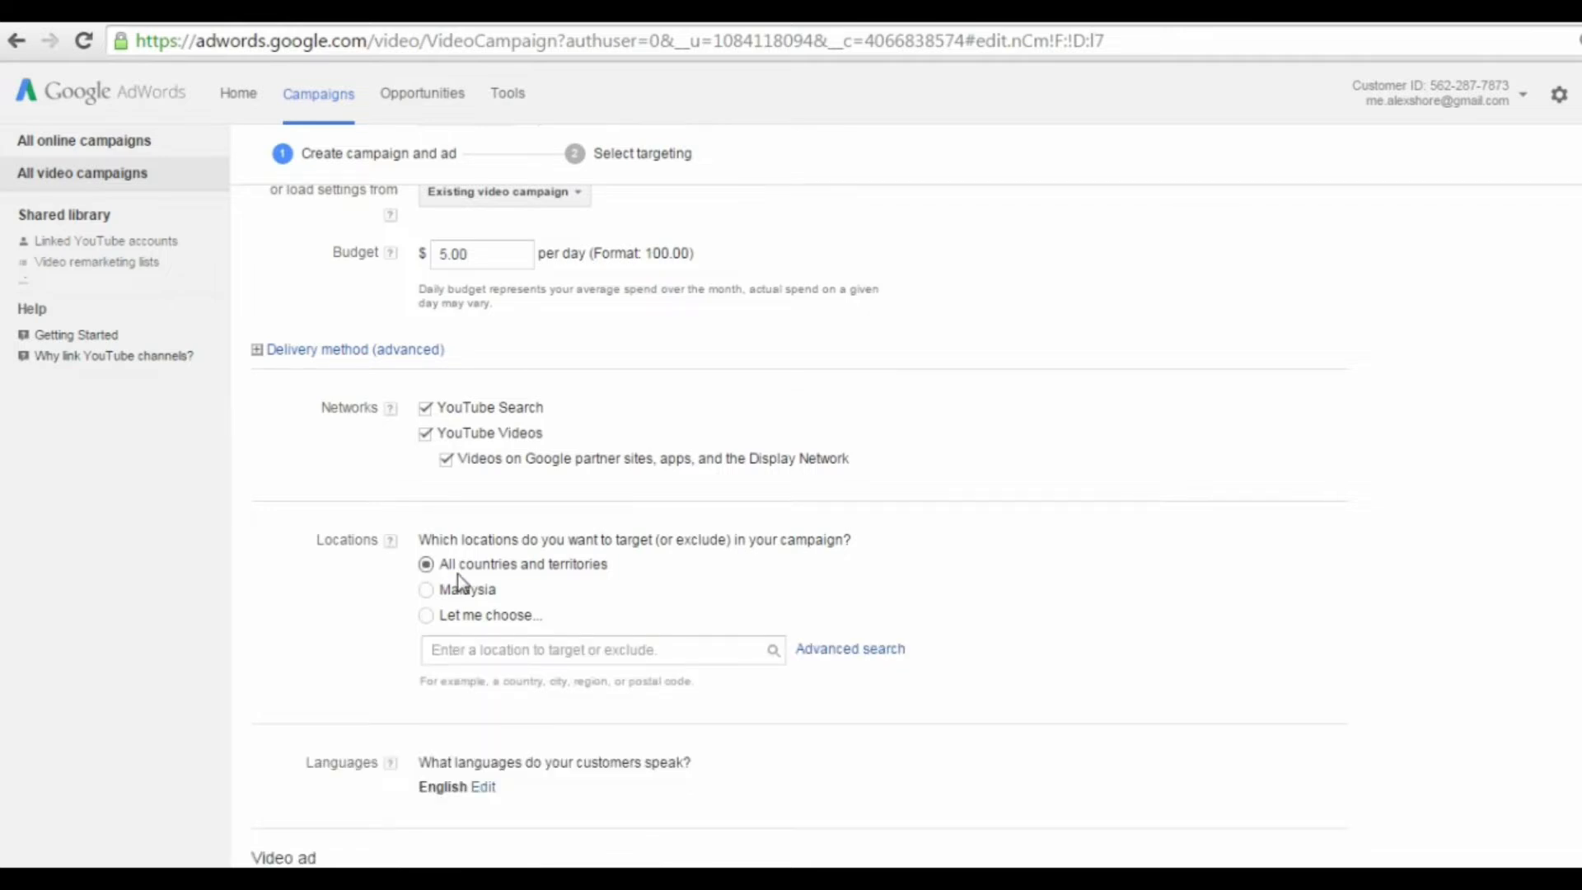
scroll(642, 536, "down", 3)
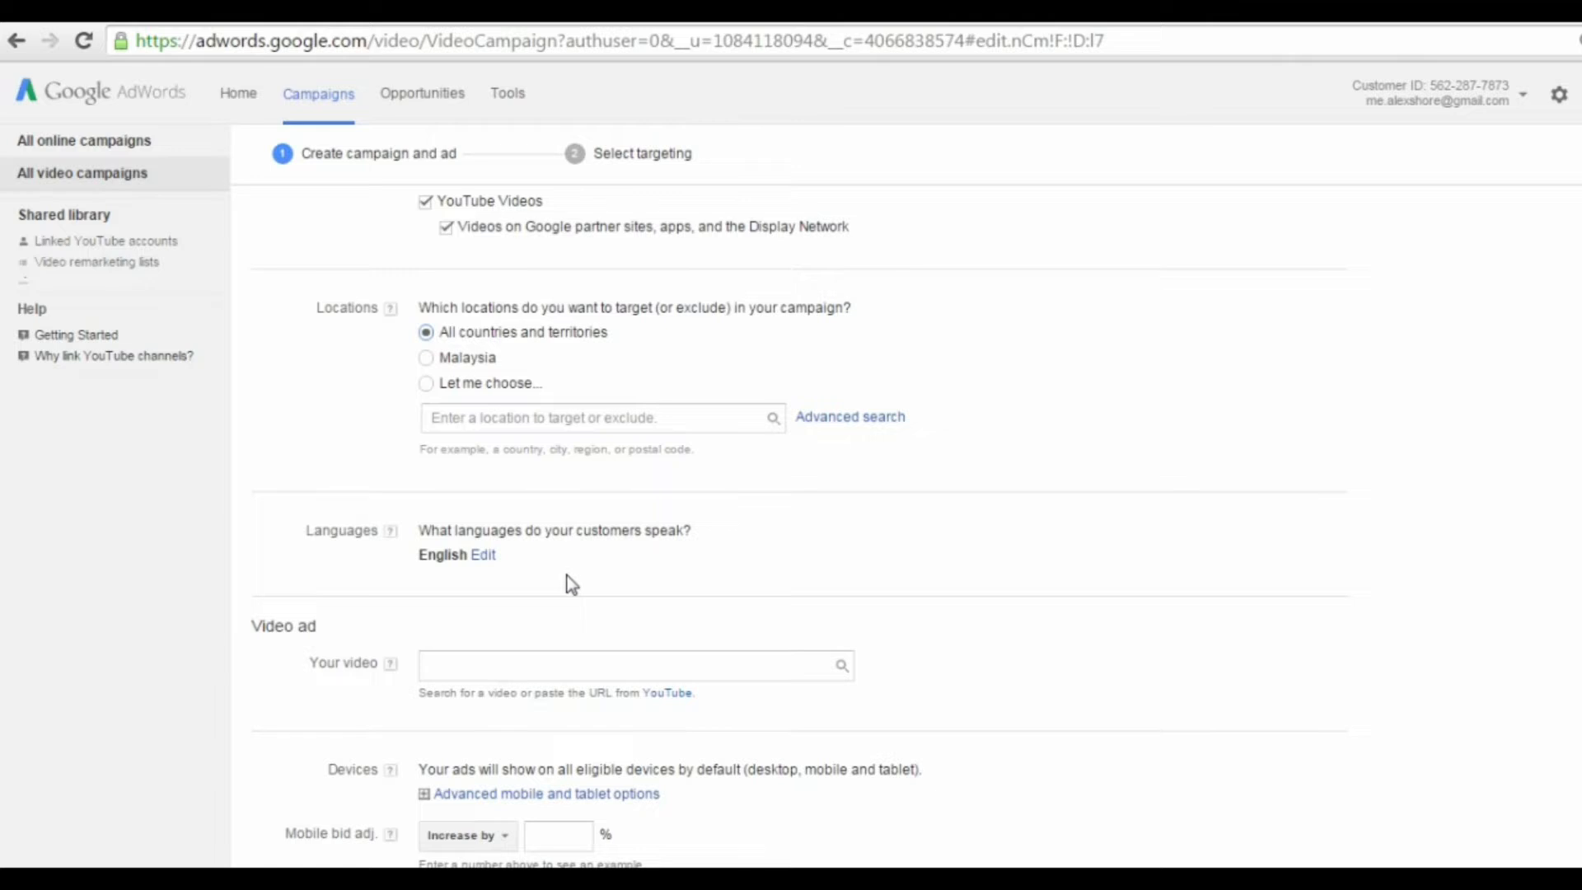
left_click(483, 557)
scroll(716, 522, "down", 2)
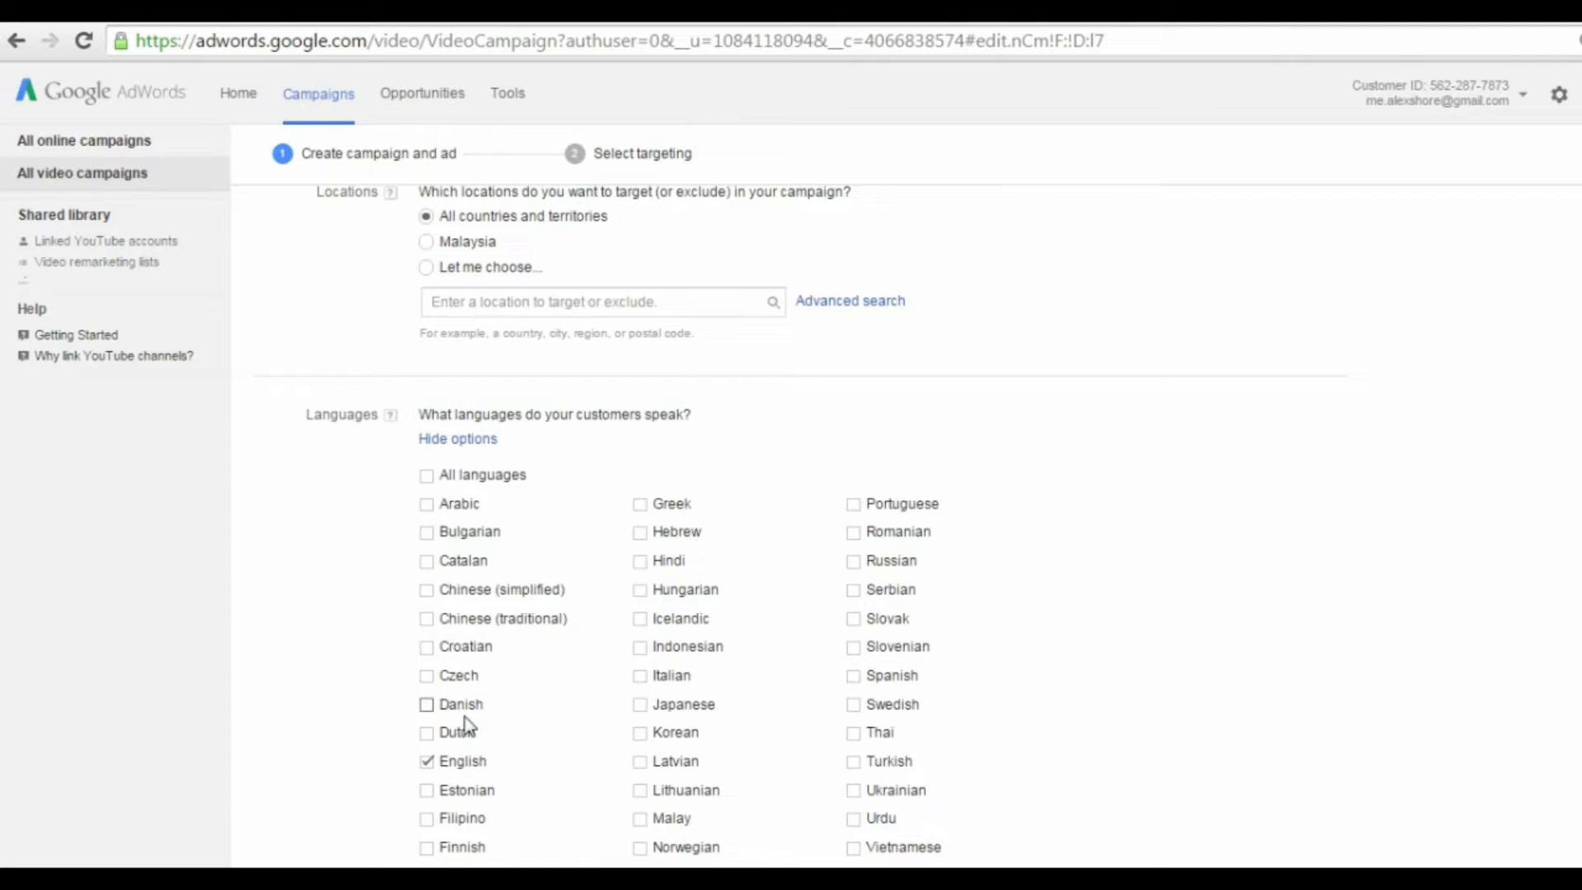
left_click(444, 439)
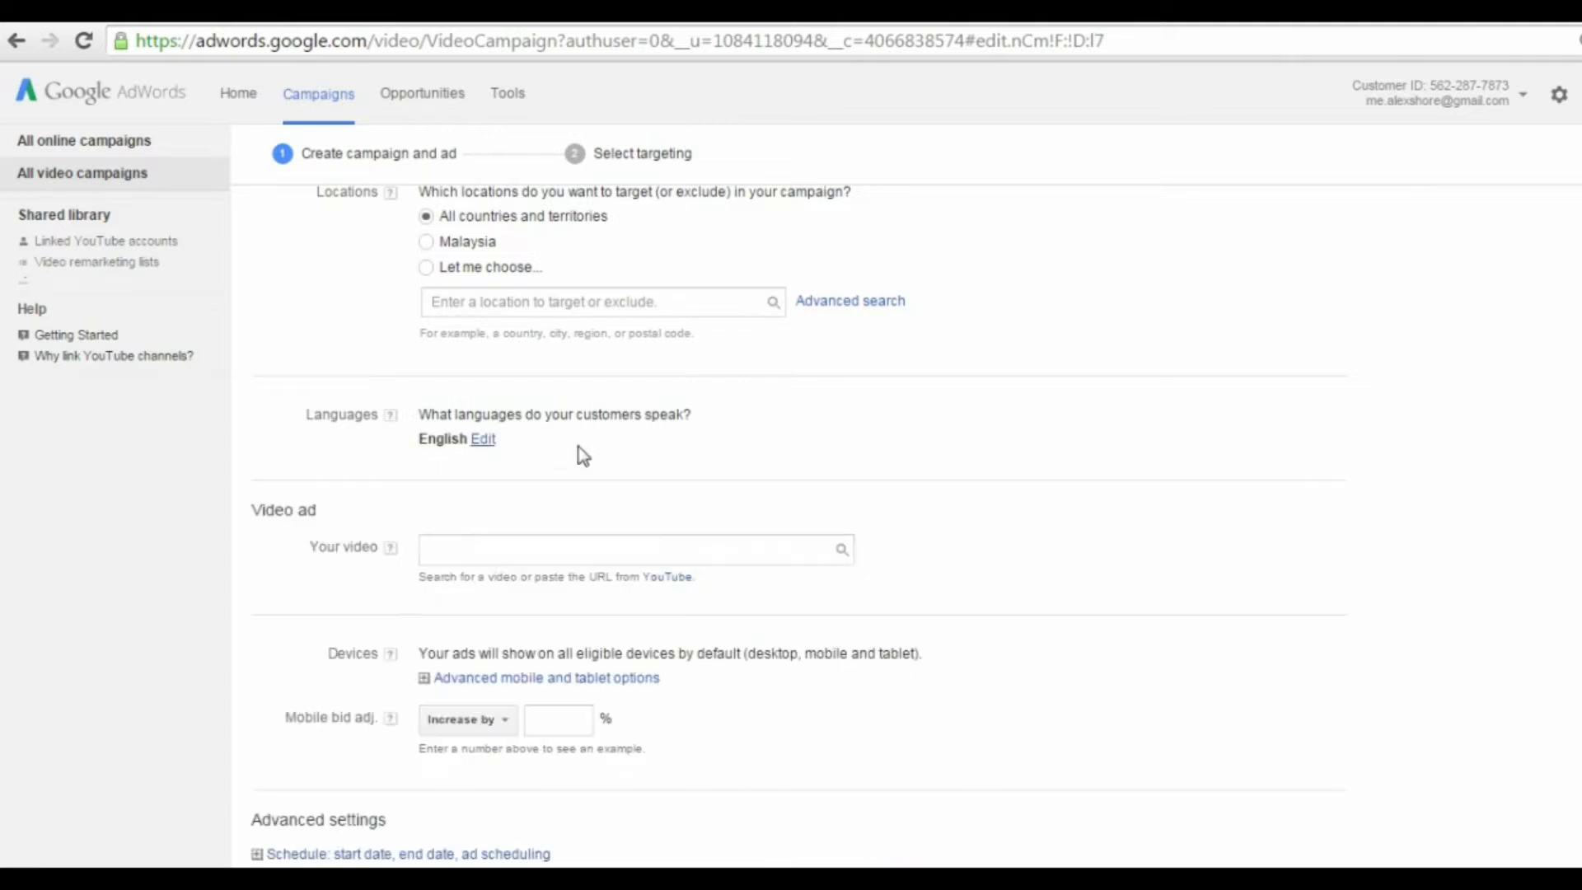
Step: Copy the URL of the "Winning at Webinars" video from YouTube and add it as the campaign's video ad
left_click(579, 544)
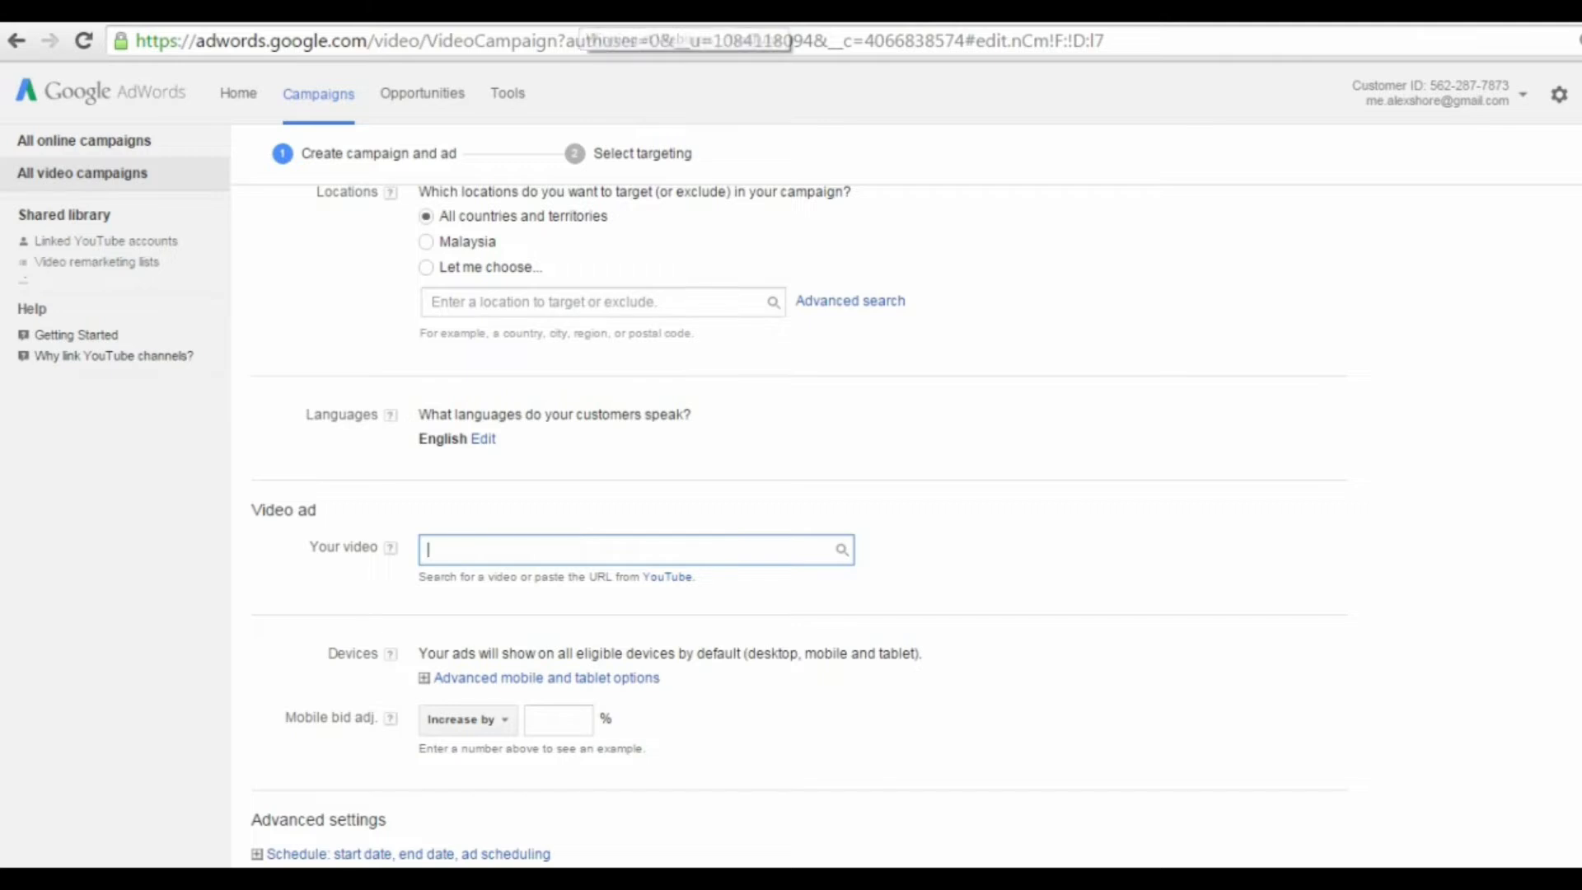
left_click(577, 10)
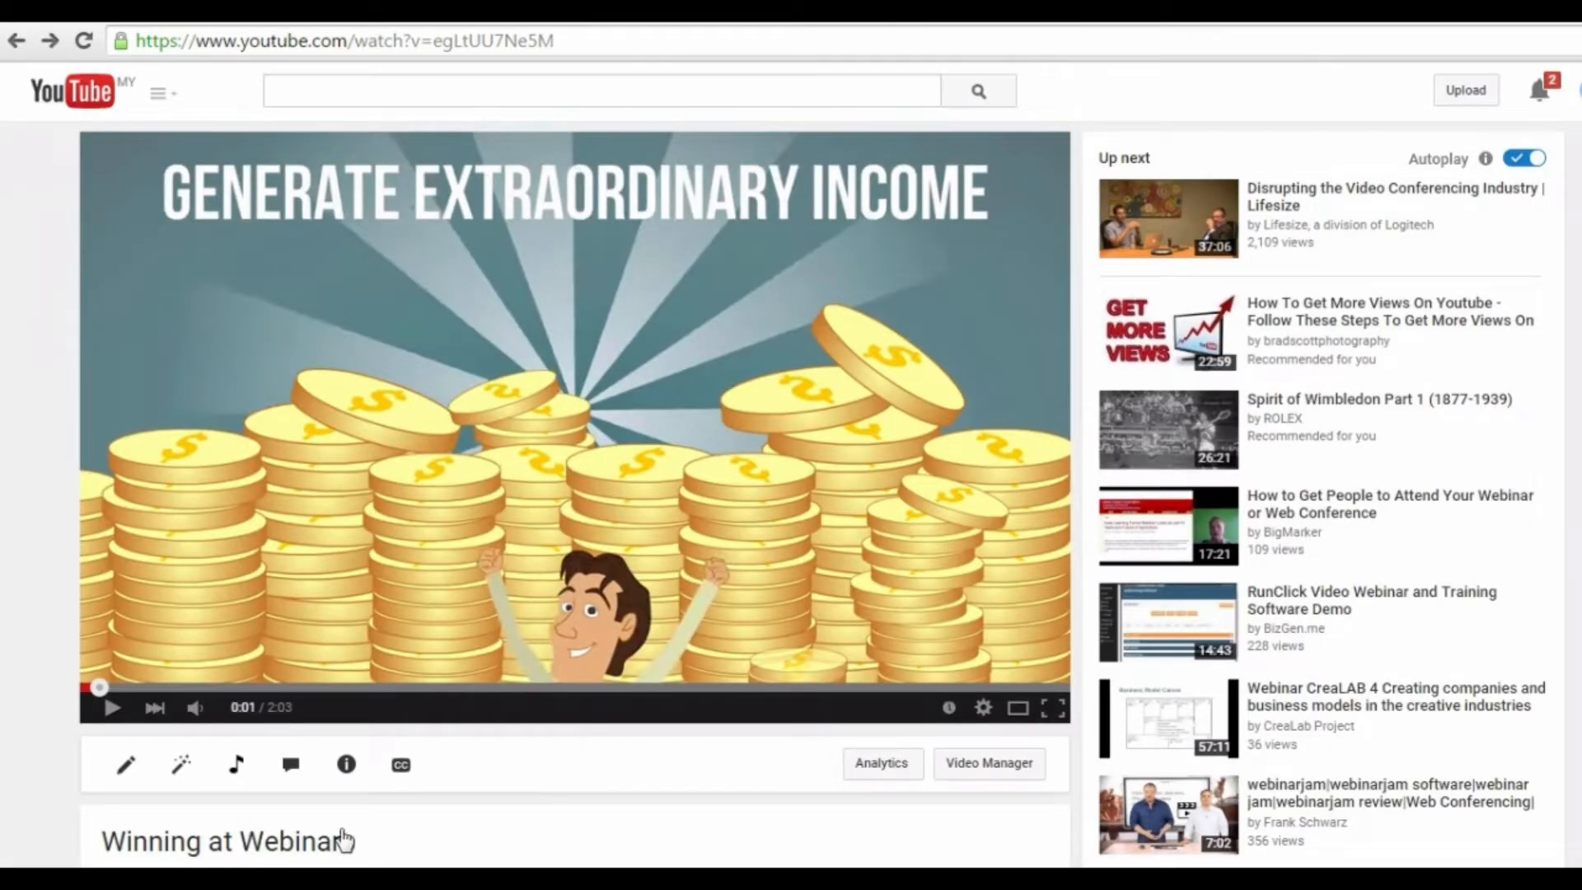
left_click(554, 47)
key("ctrl+c")
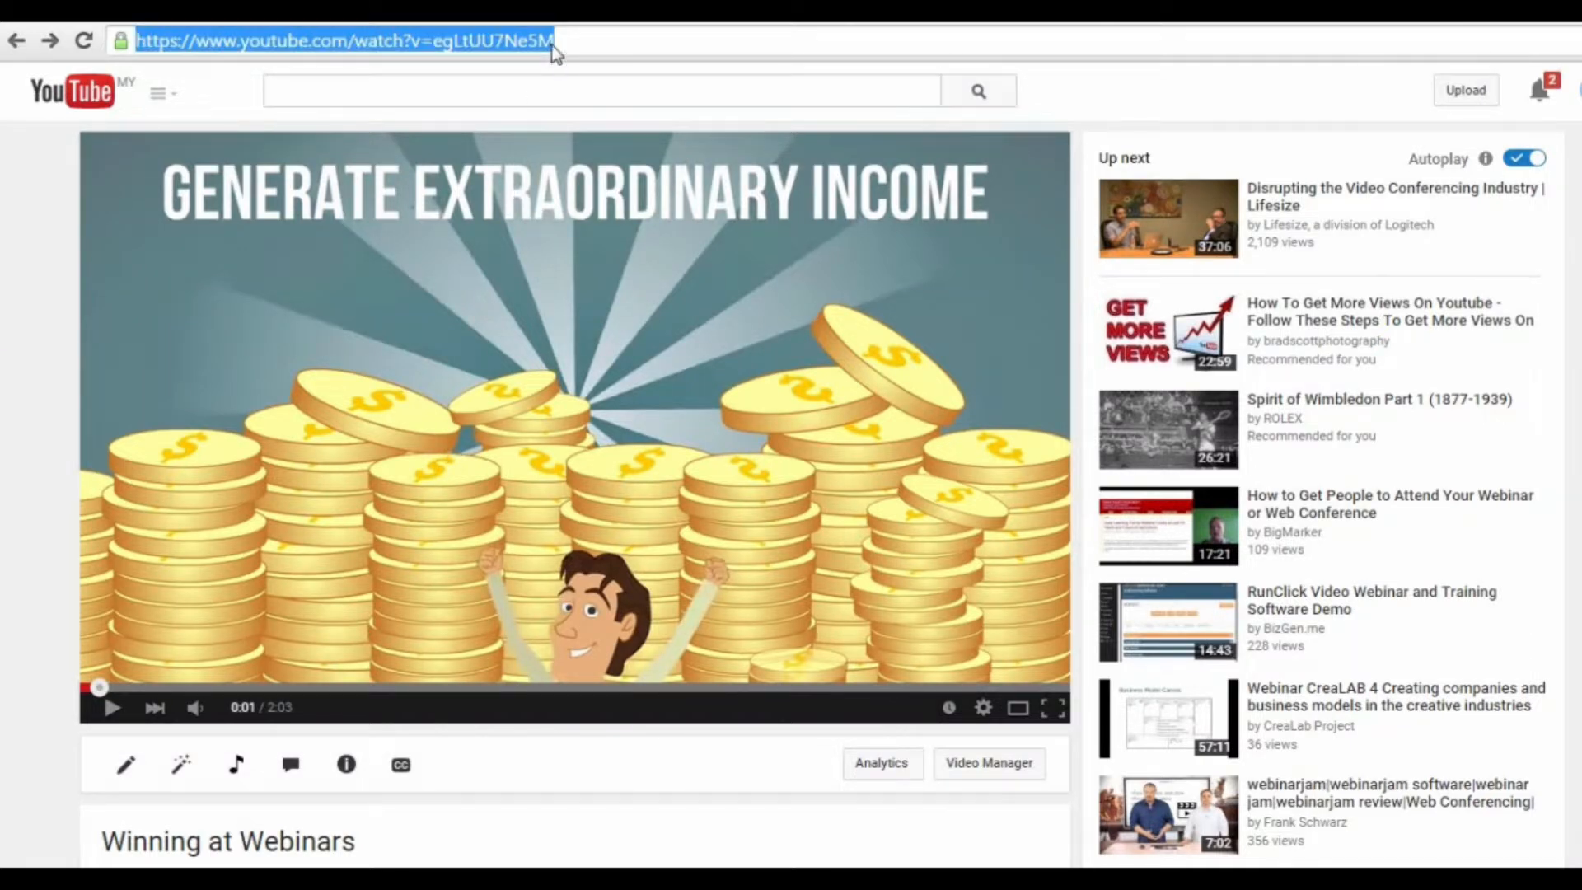
left_click(363, 12)
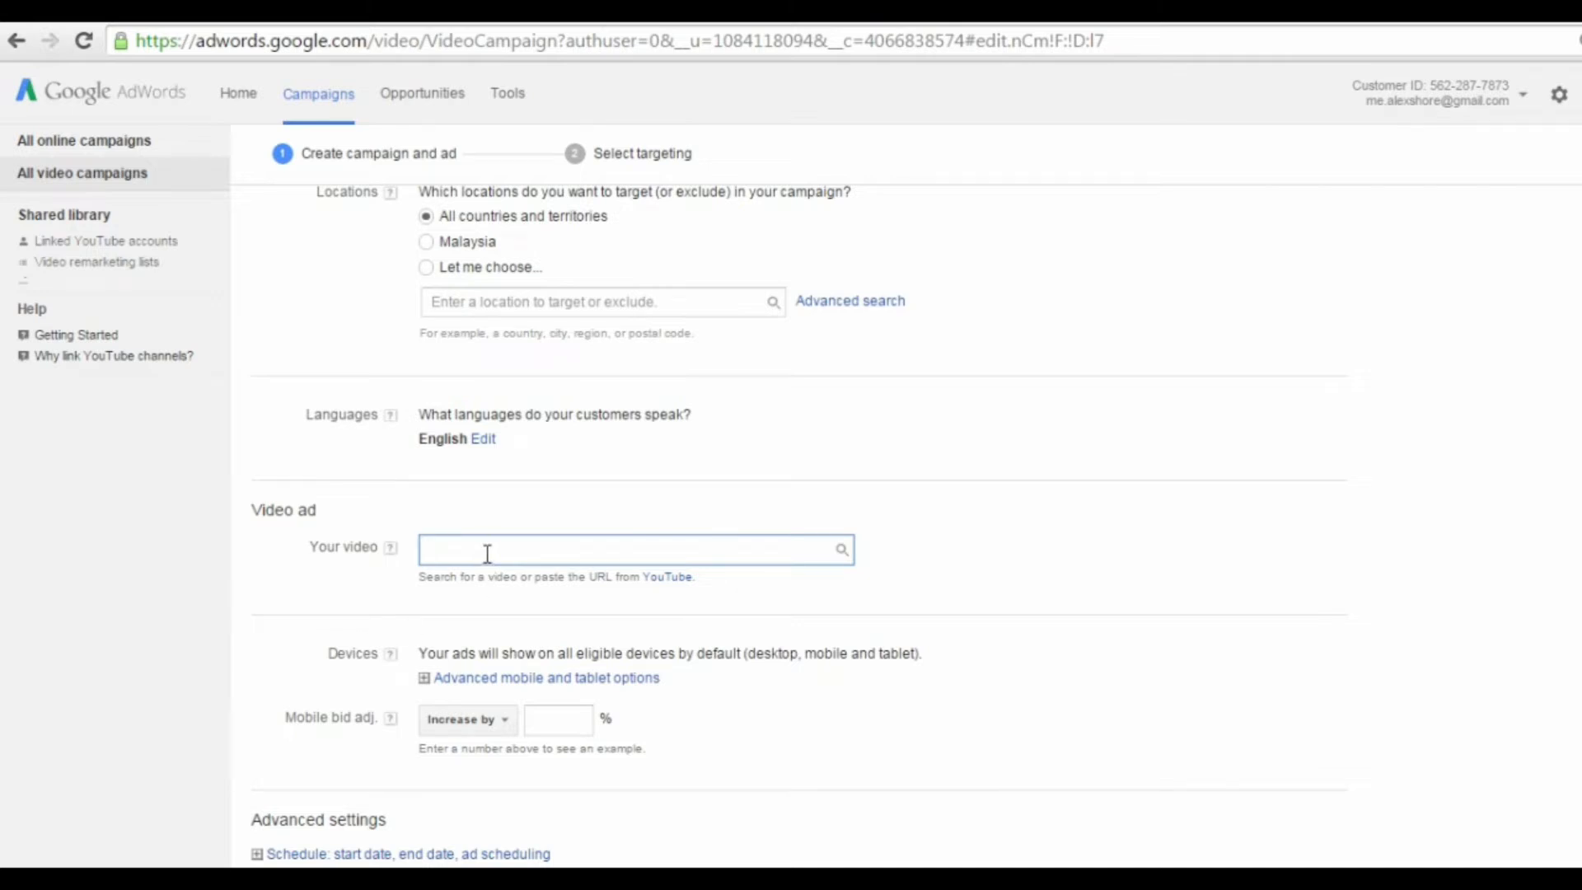
key("ctrl+v")
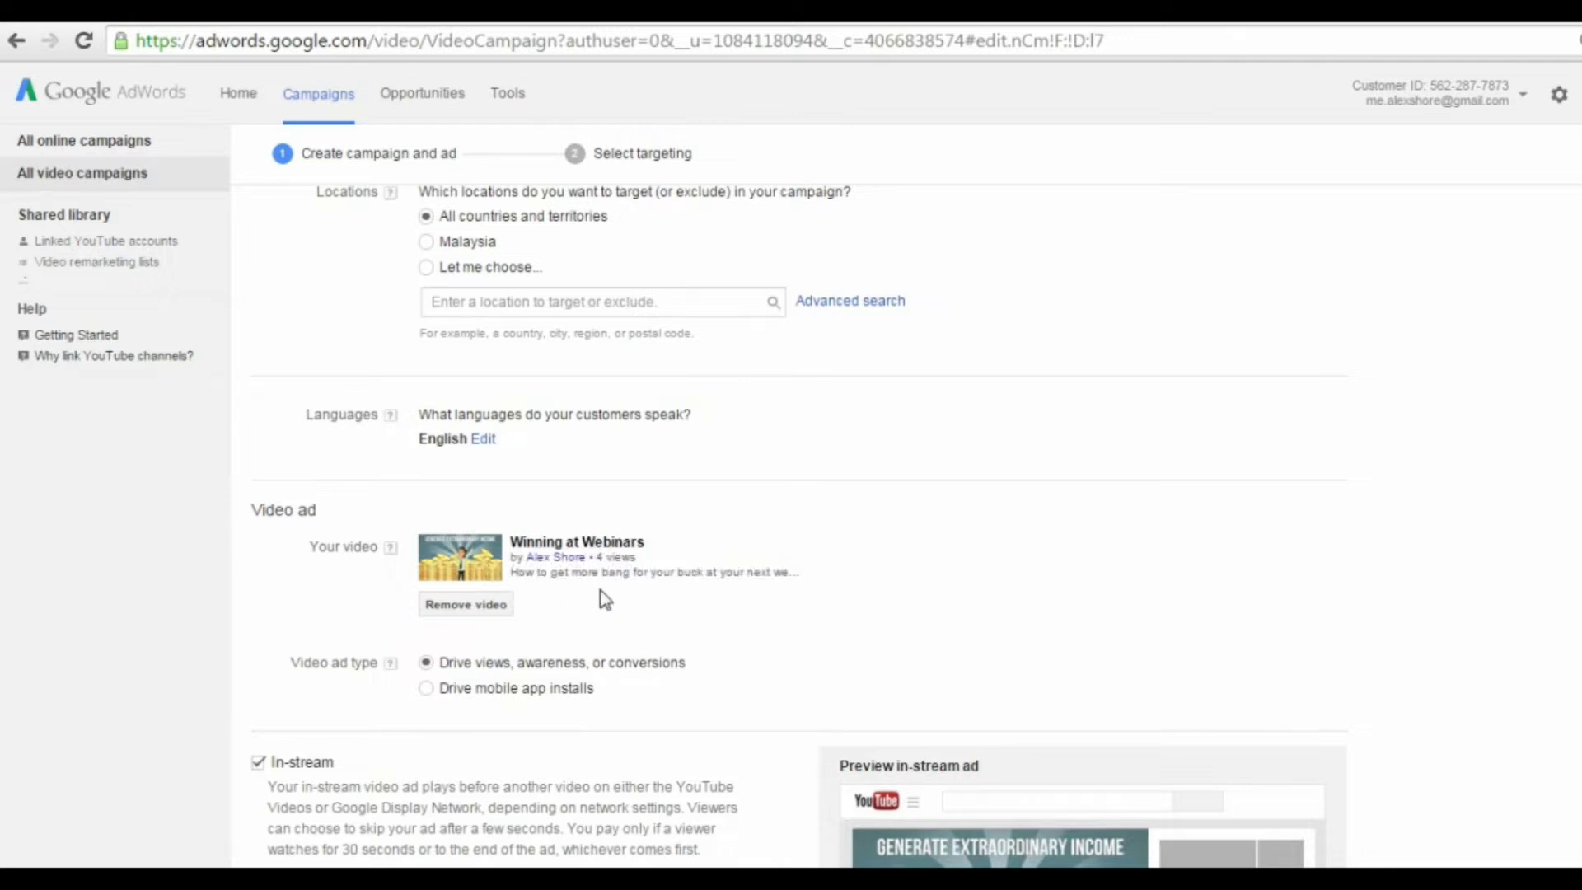
Step: Enter "YouHomePage.com" as the in-stream ad's display URL
scroll(614, 616, "down", 3)
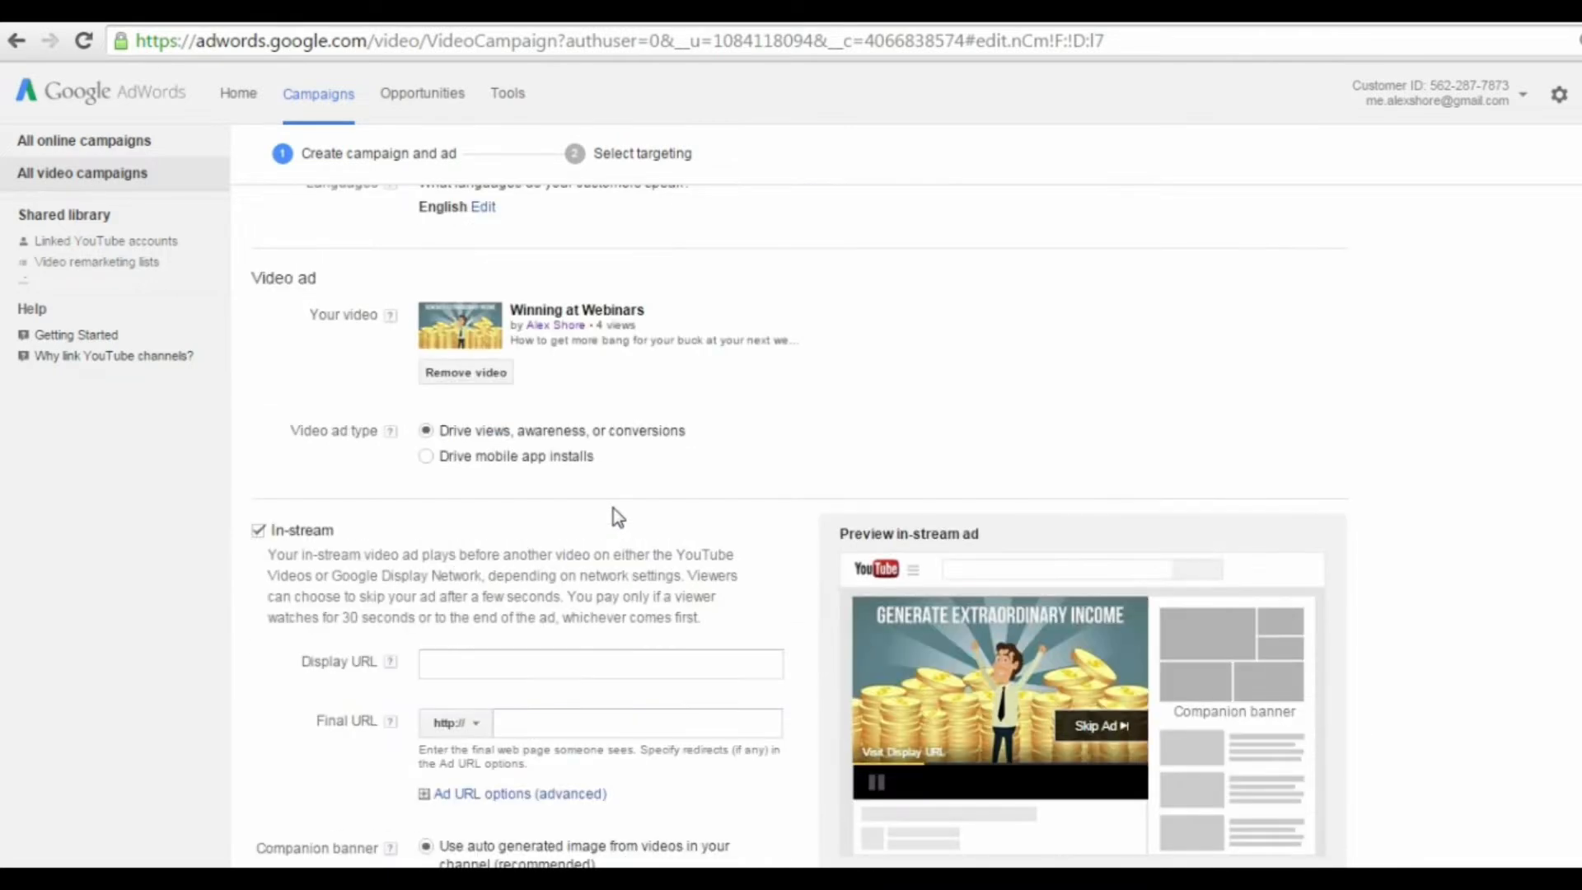
scroll(618, 517, "down", 2)
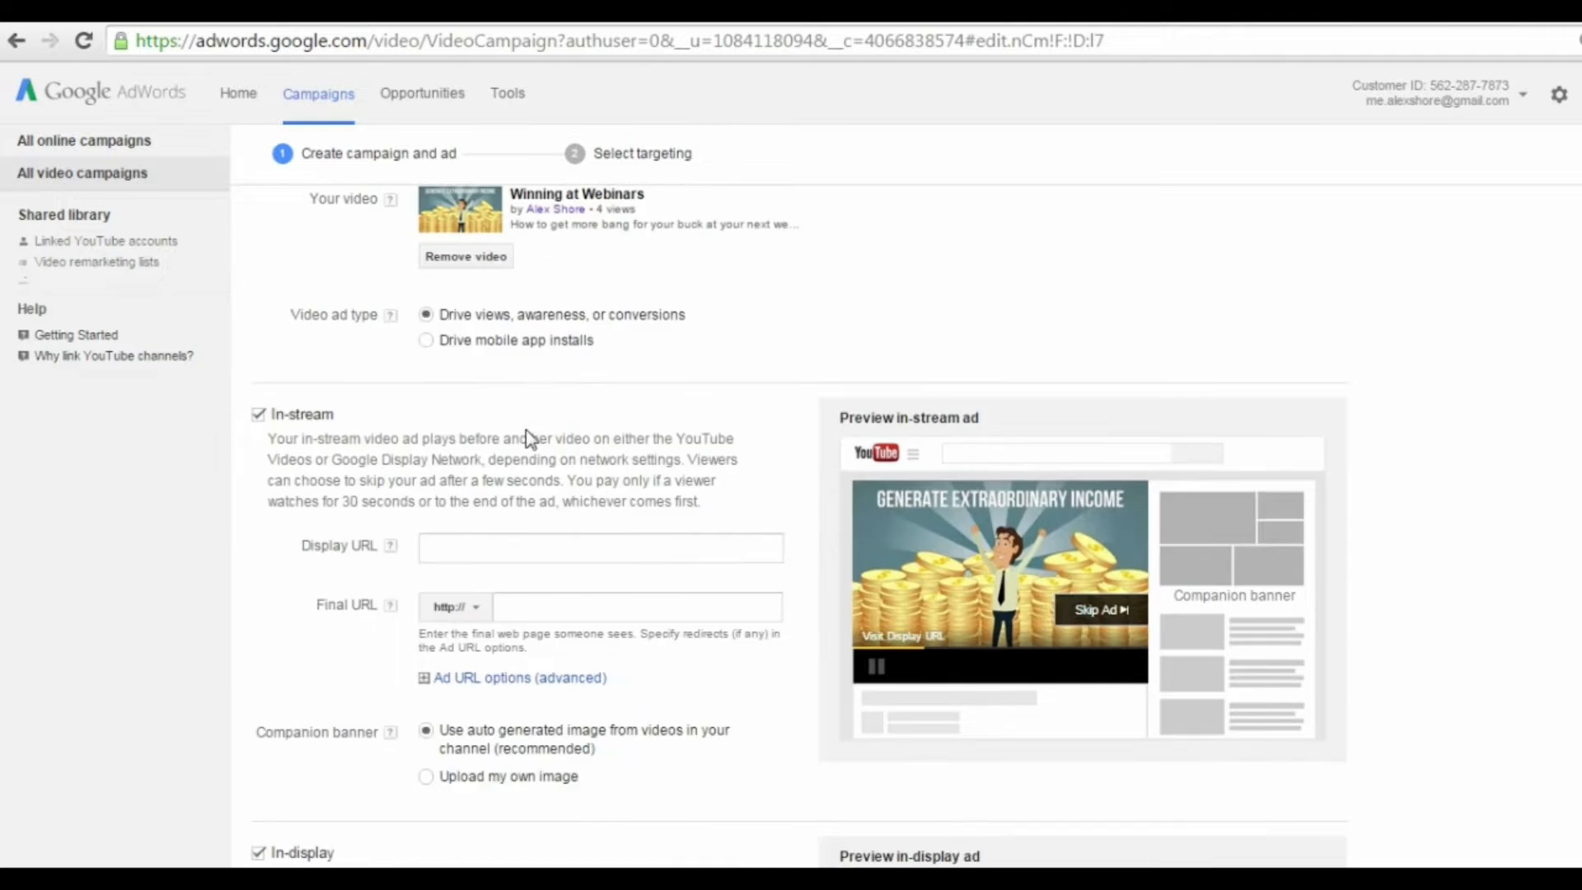
scroll(683, 429, "down", 2)
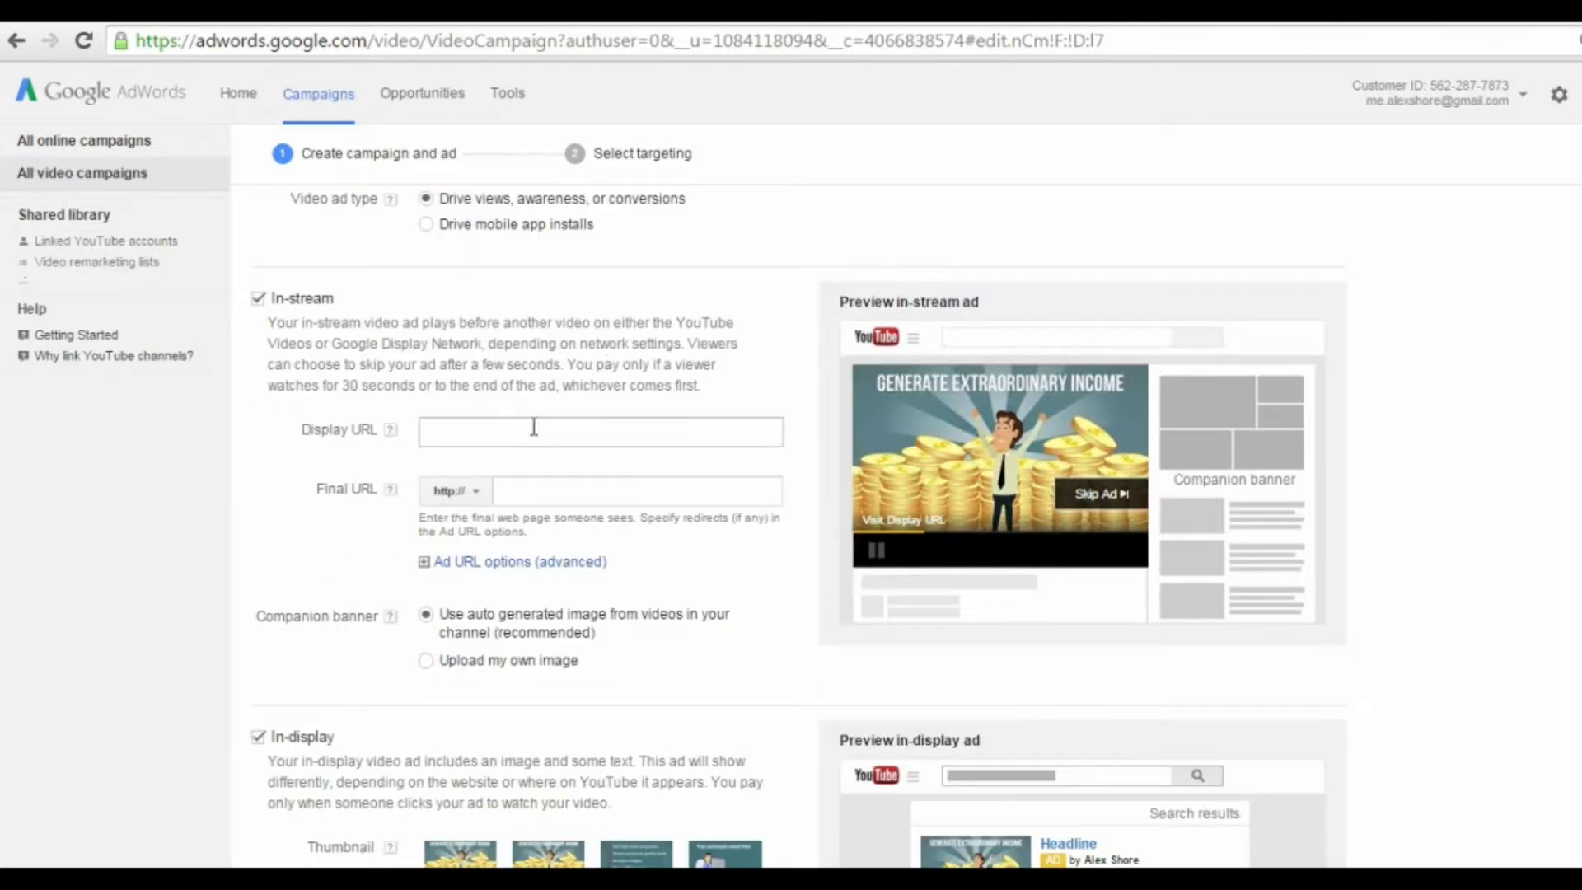
left_click(498, 446)
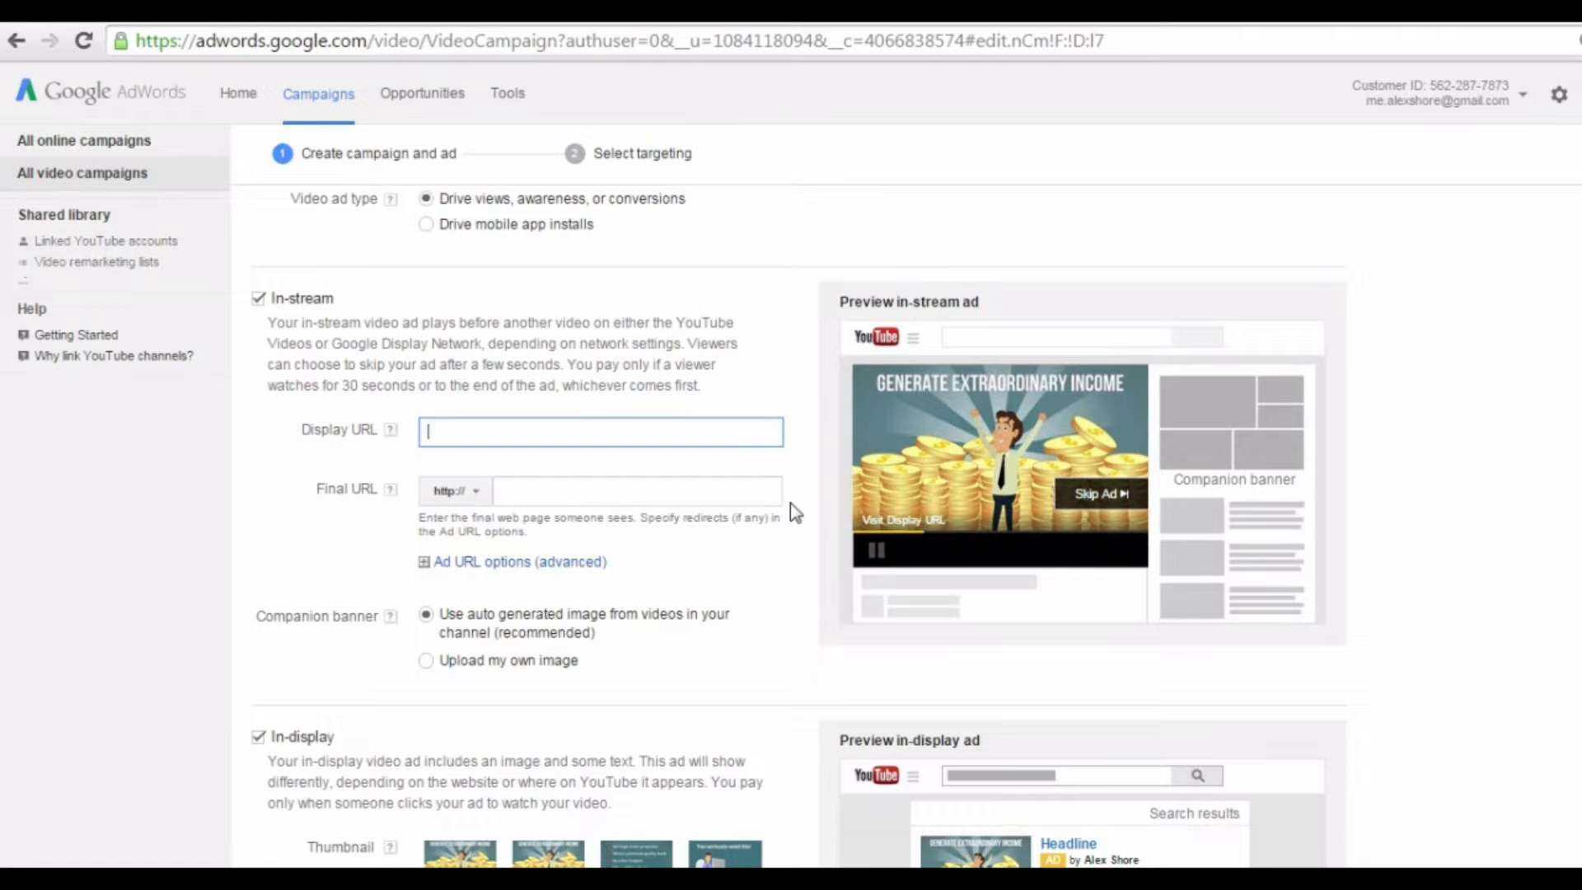
left_click(547, 497)
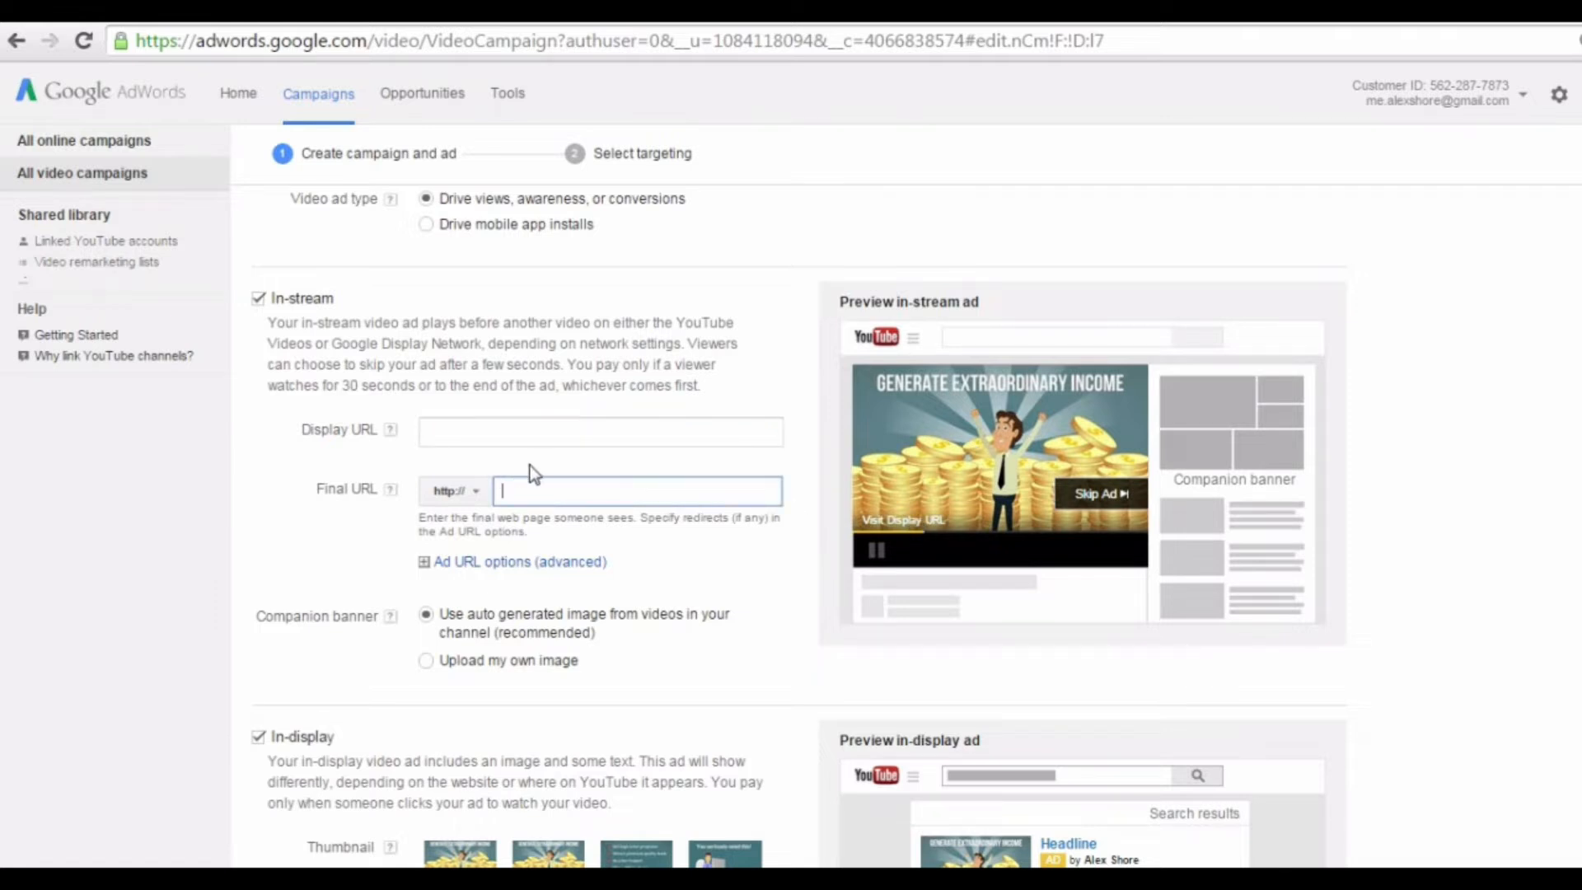
left_click(524, 432)
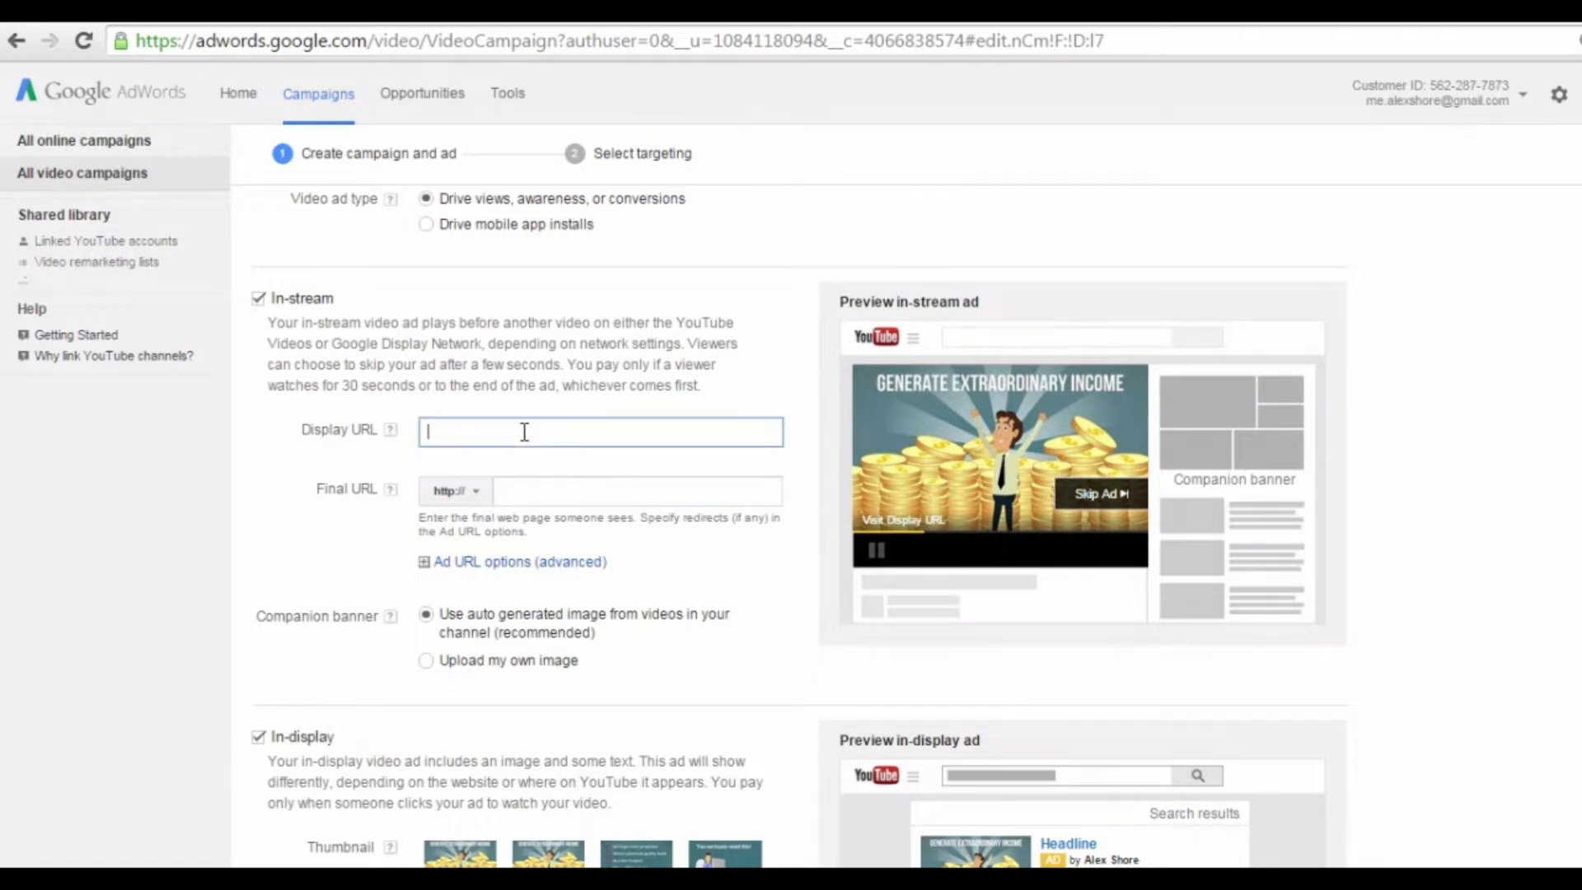
type("YouHomePage.vom")
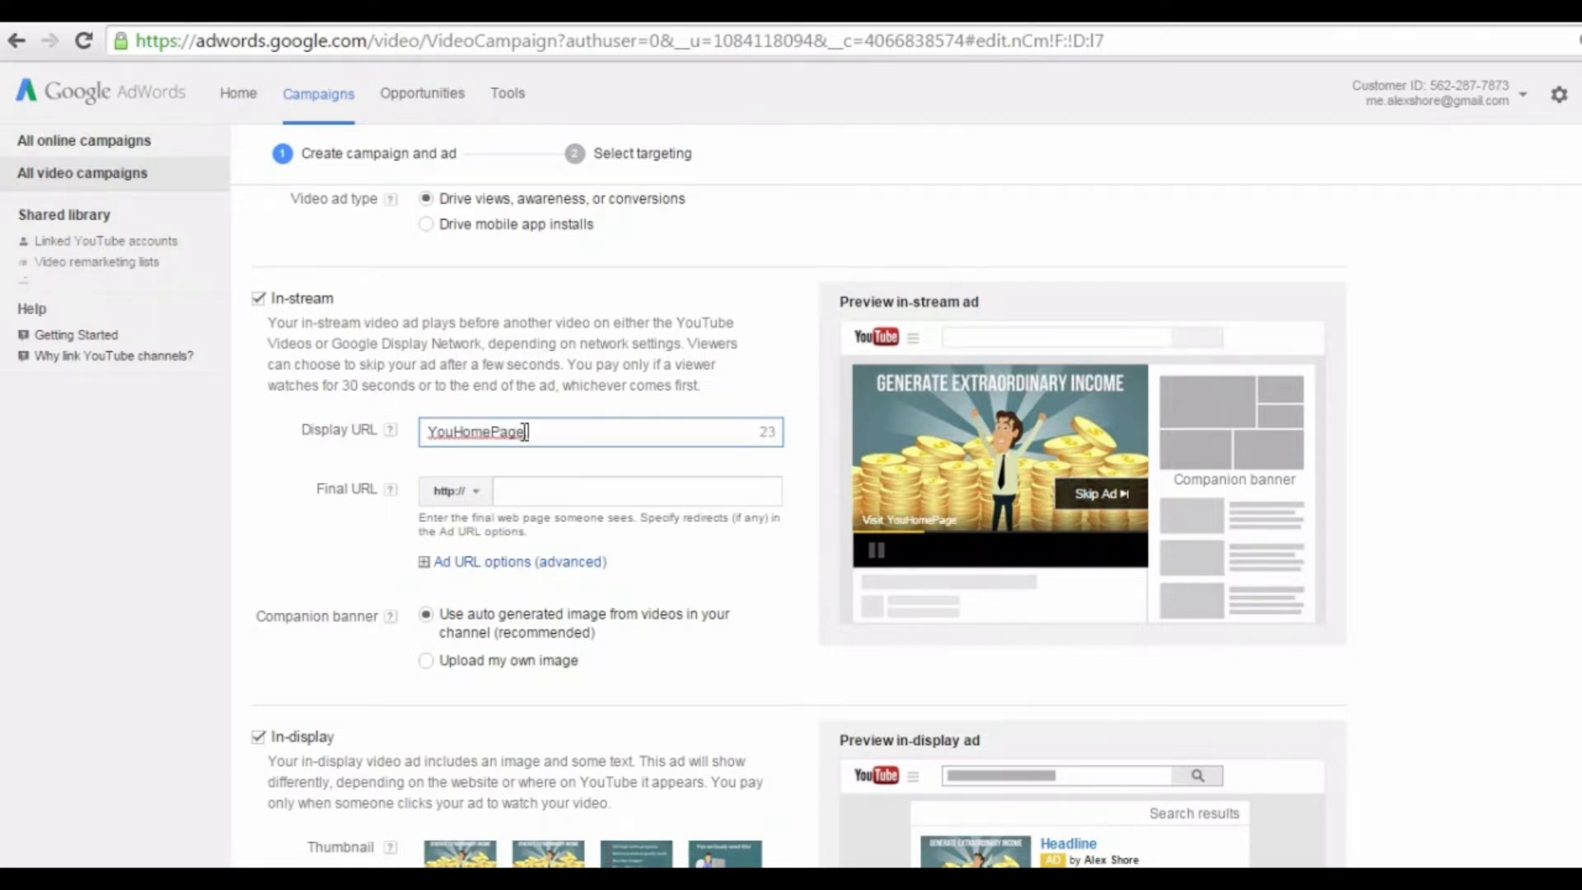
key("BackSpace")
key("BackSpace")
type("om")
Step: Change the in-stream ad's final URL to "YouFacebookPage.com"
left_click(528, 493)
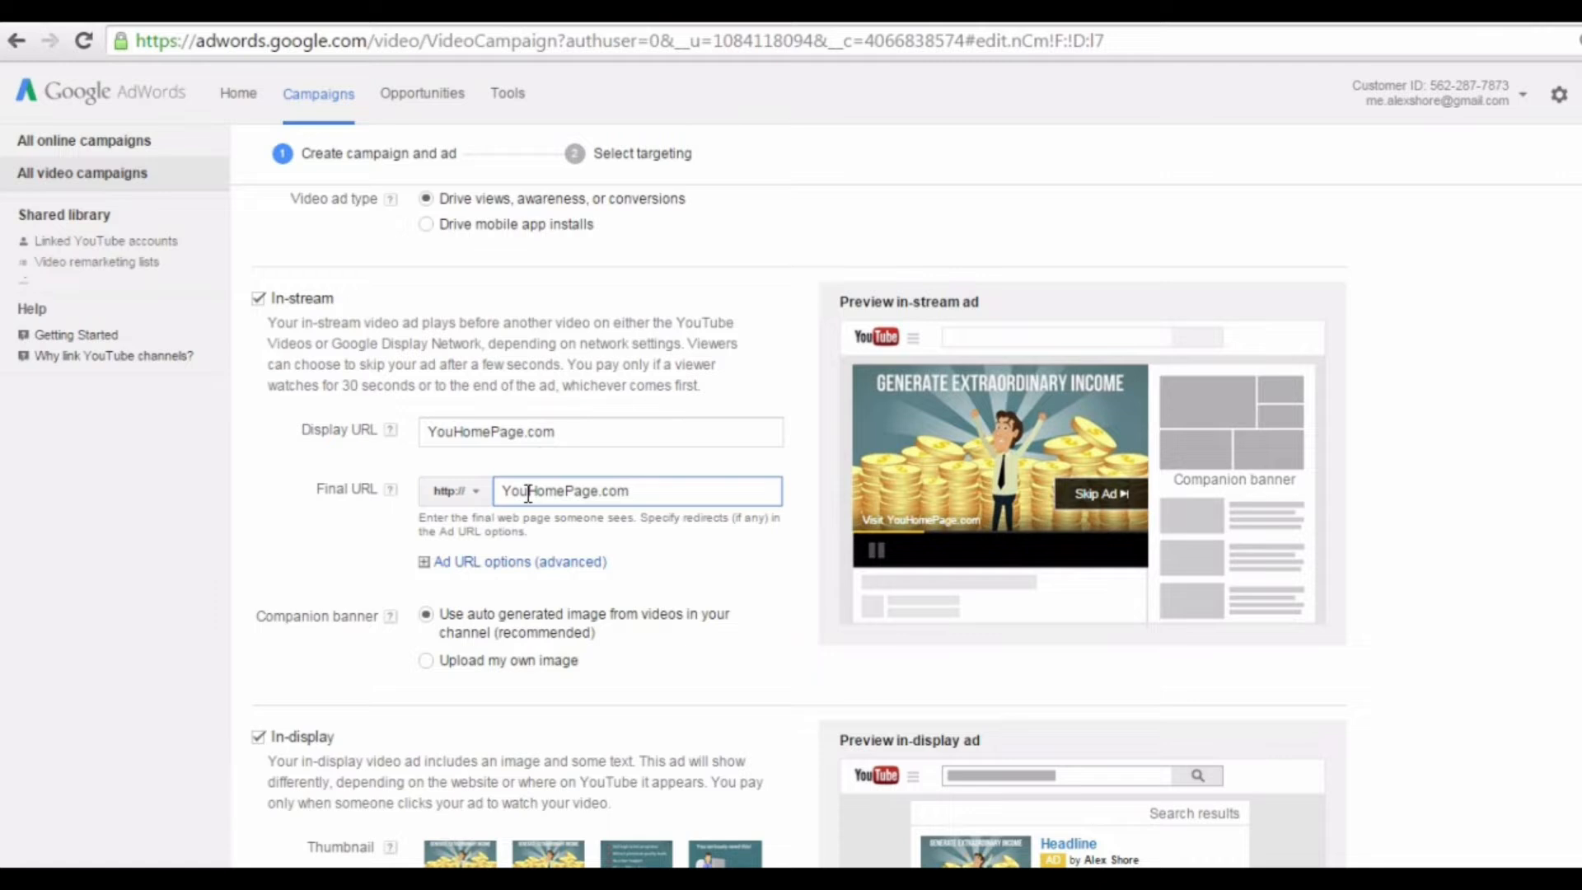
left_click(558, 493)
left_click_drag(564, 492, 528, 498)
type("Facebook")
Step: Try the third thumbnail for the in-display ad and settle on the fourth one
scroll(659, 494, "down", 2)
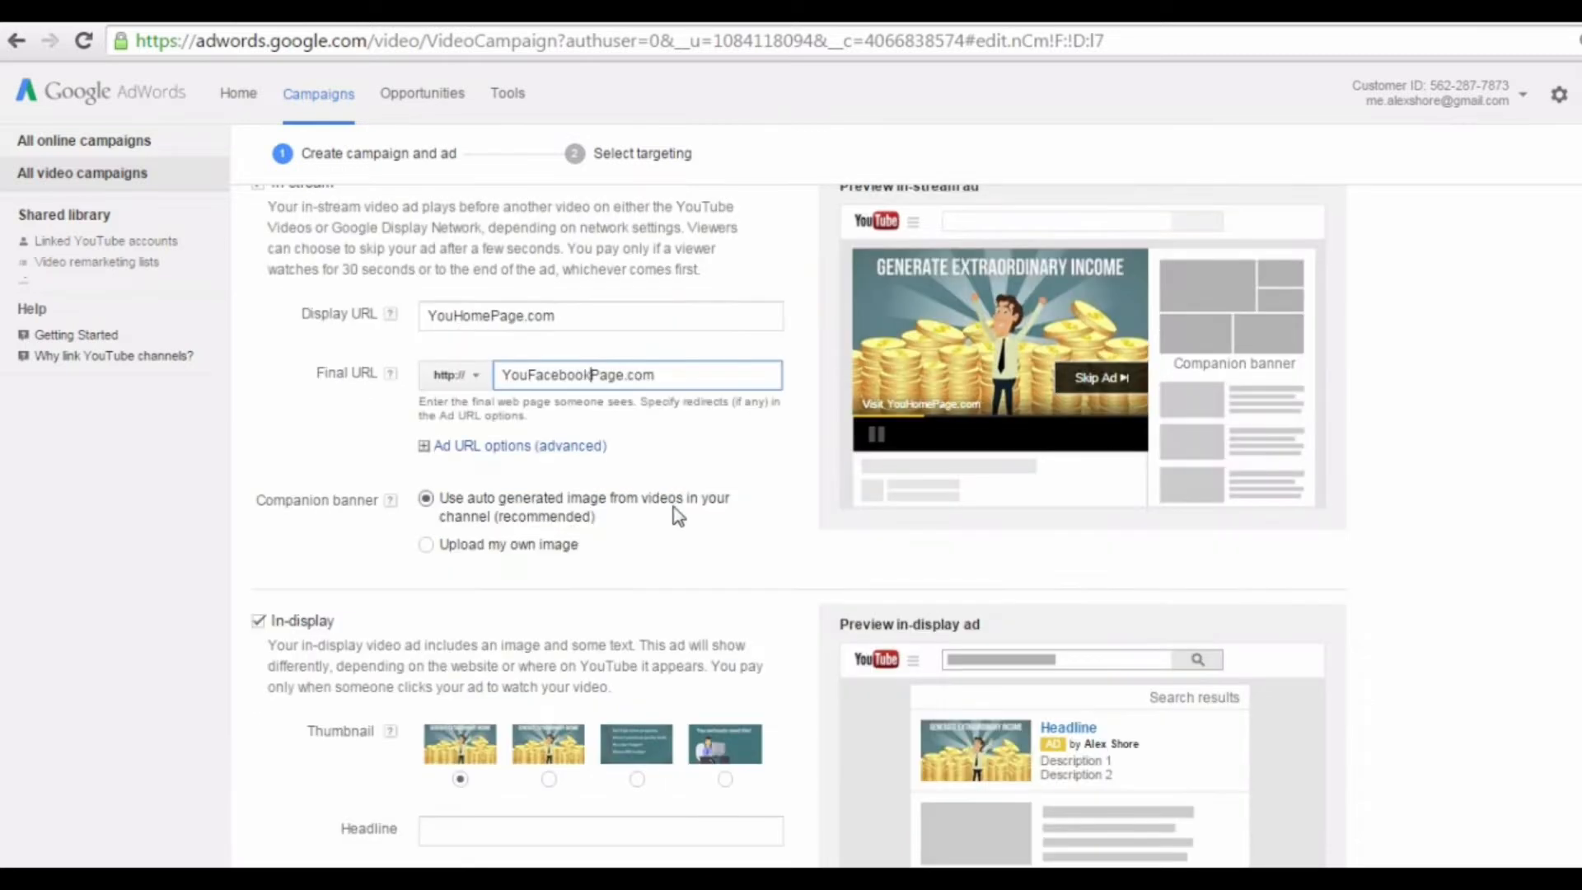
scroll(672, 492, "down", 2)
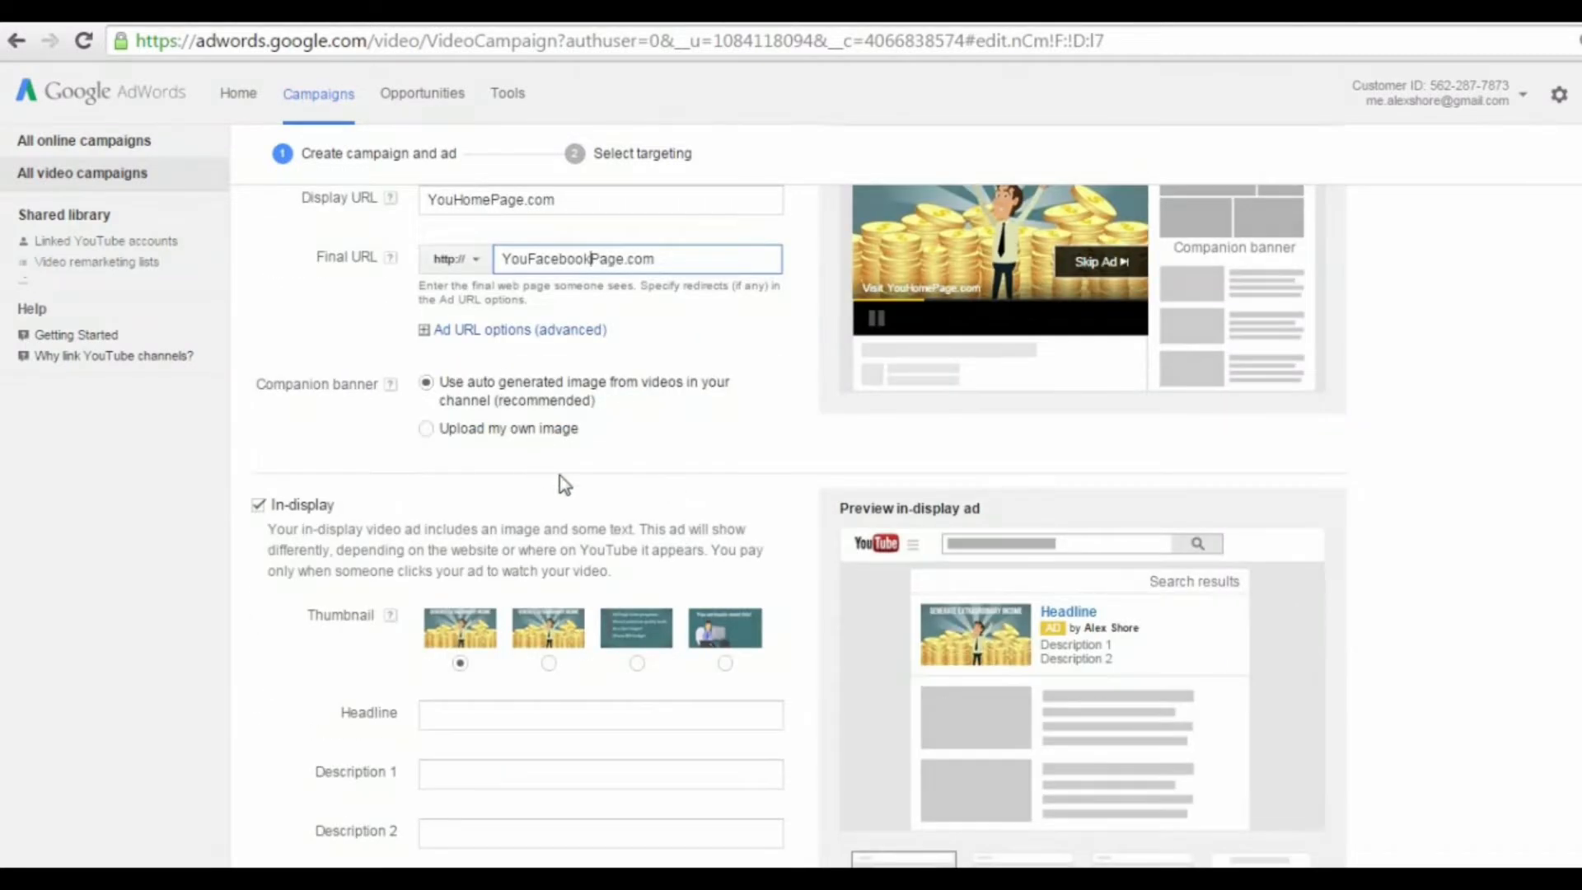
scroll(616, 500, "down", 3)
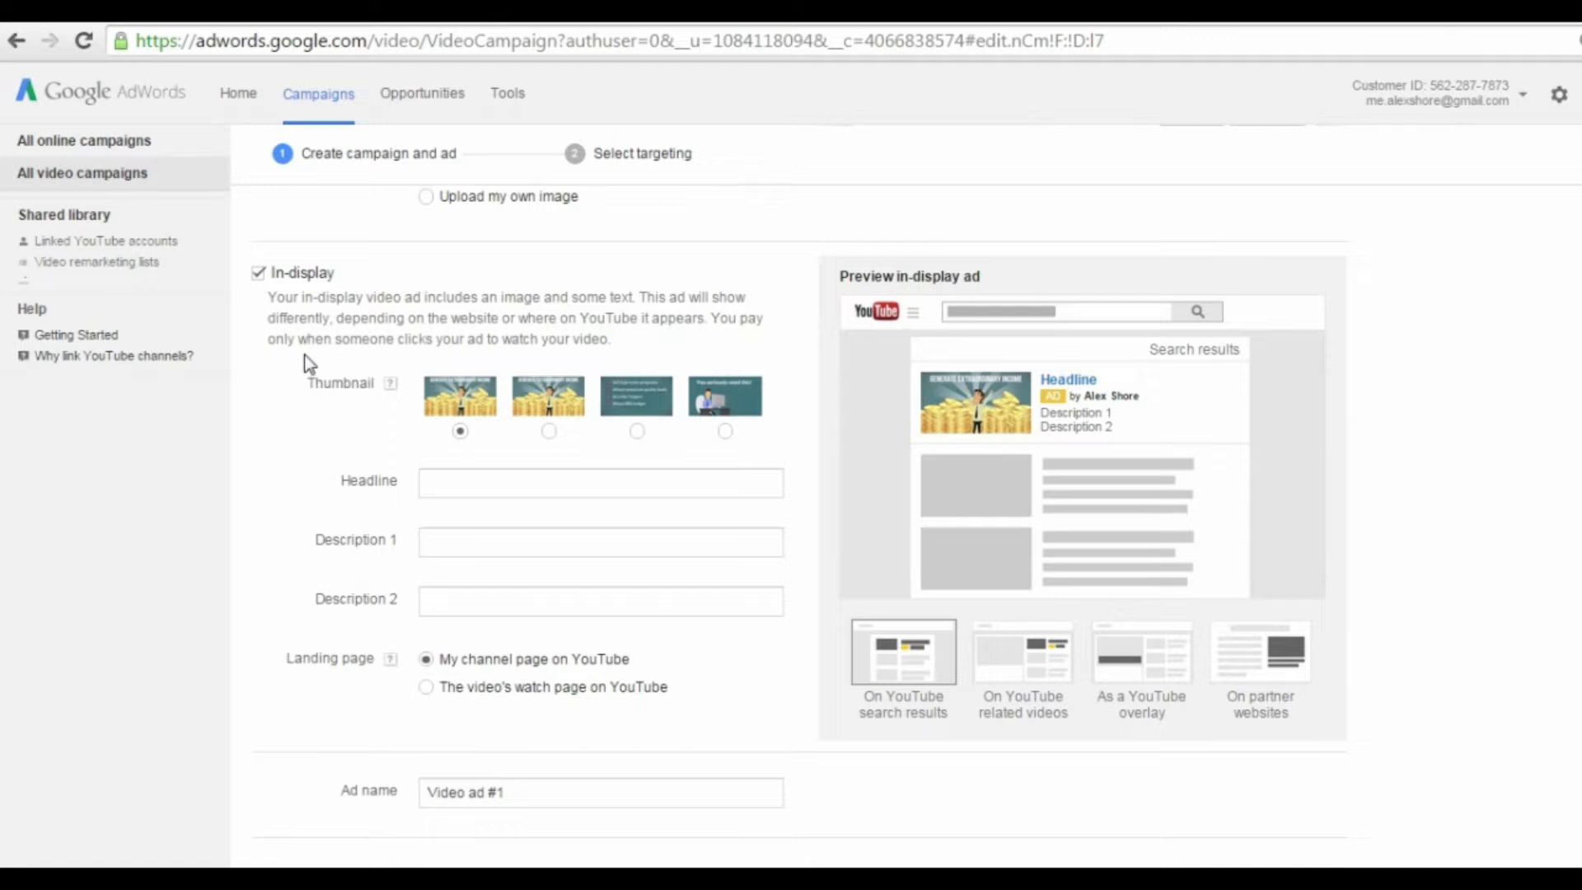
left_click(637, 431)
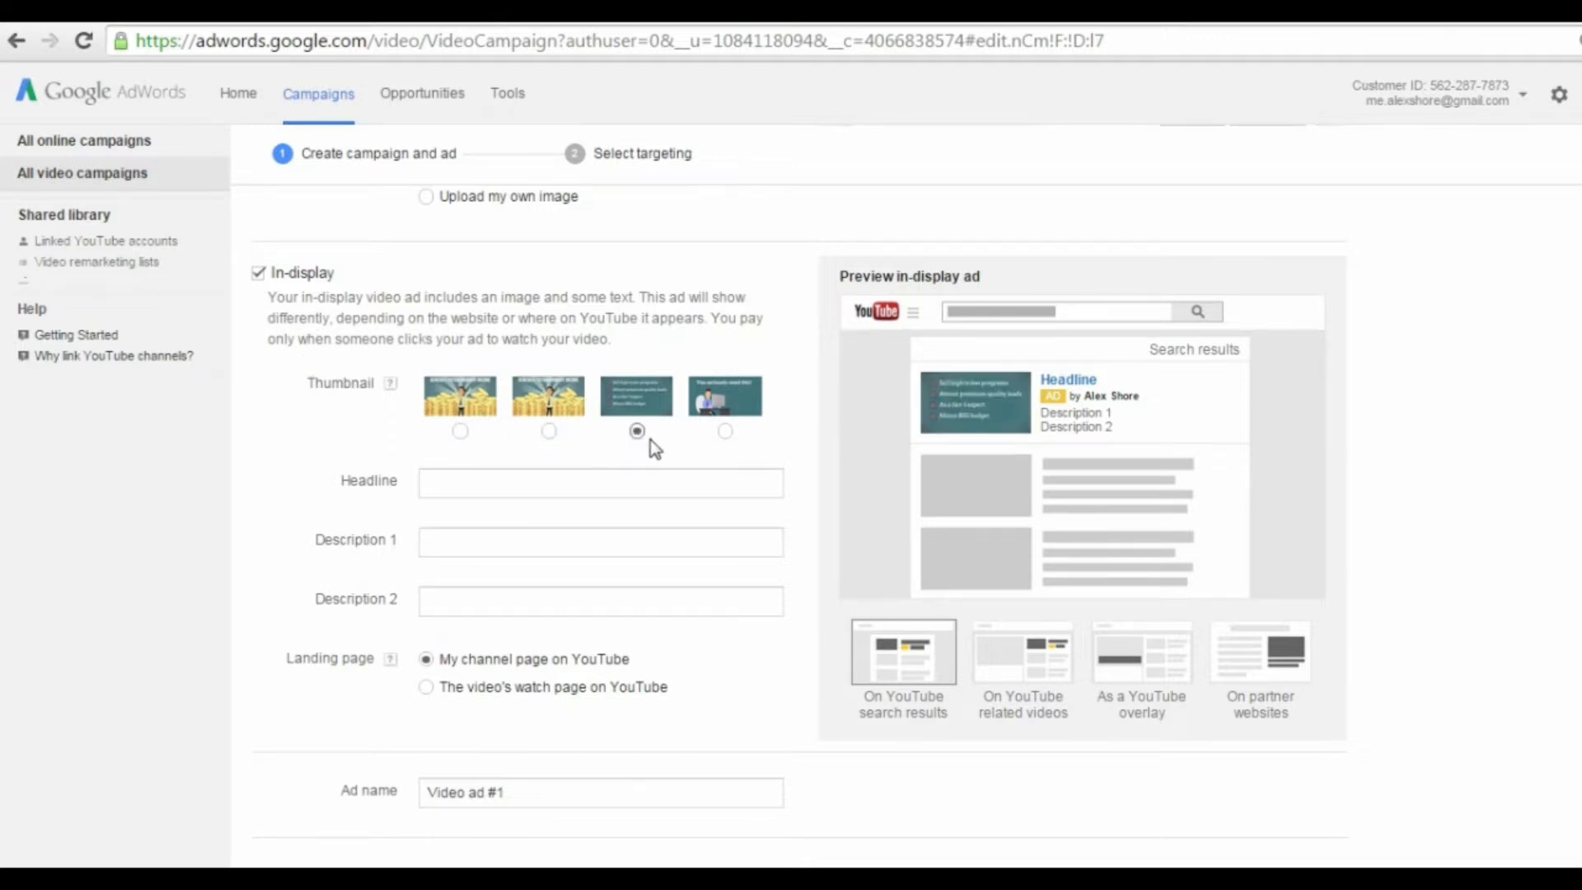
left_click(725, 431)
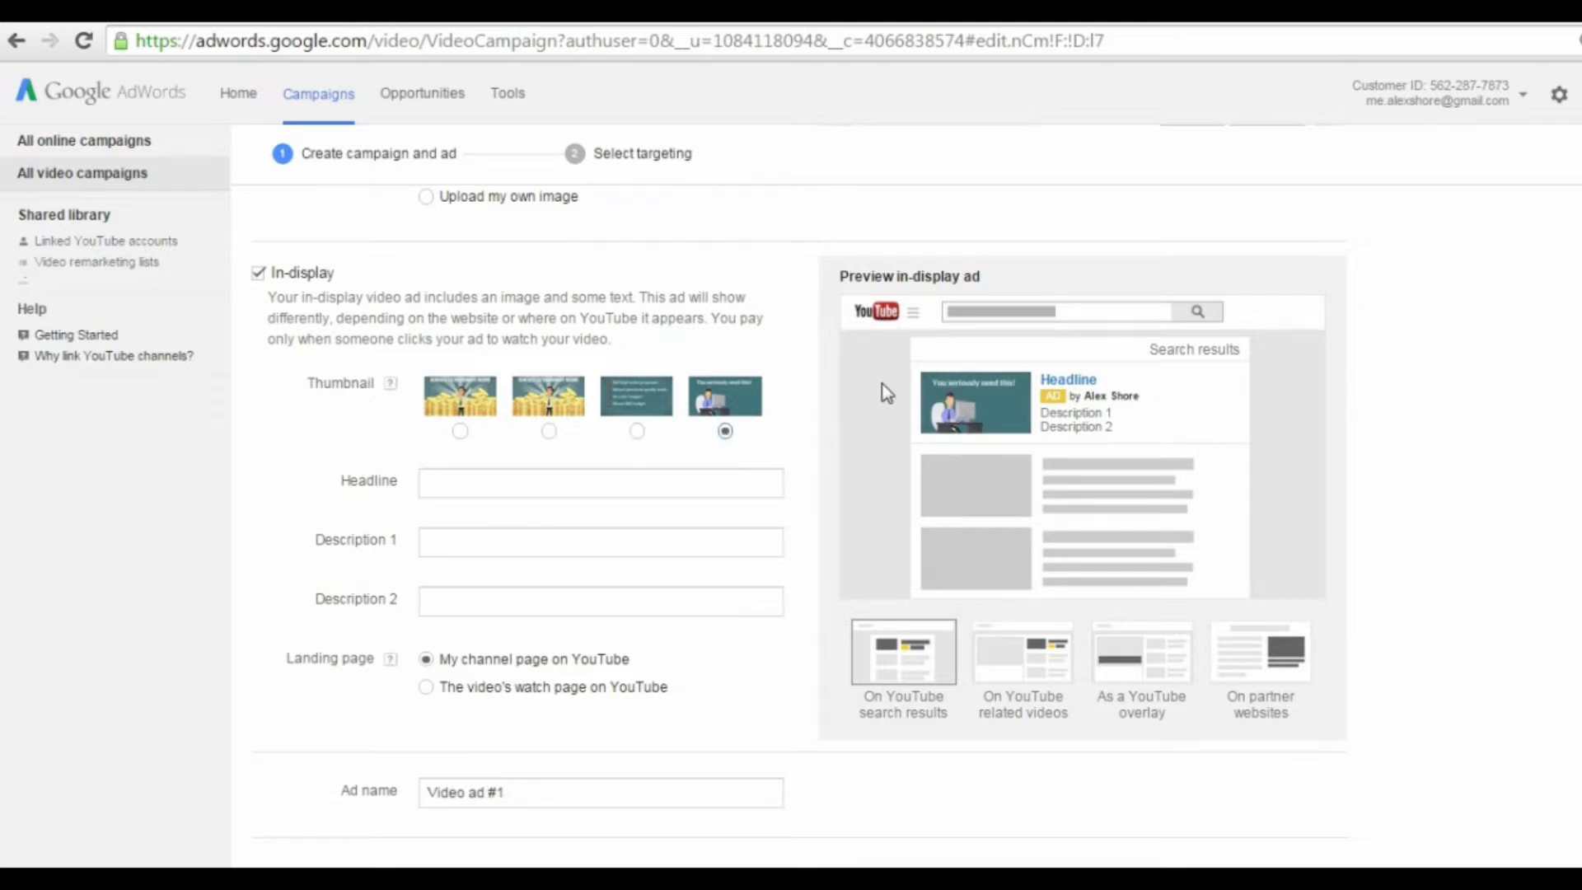
Step: Give the in-display ad the headline "Winning at Webinars"
left_click(611, 487)
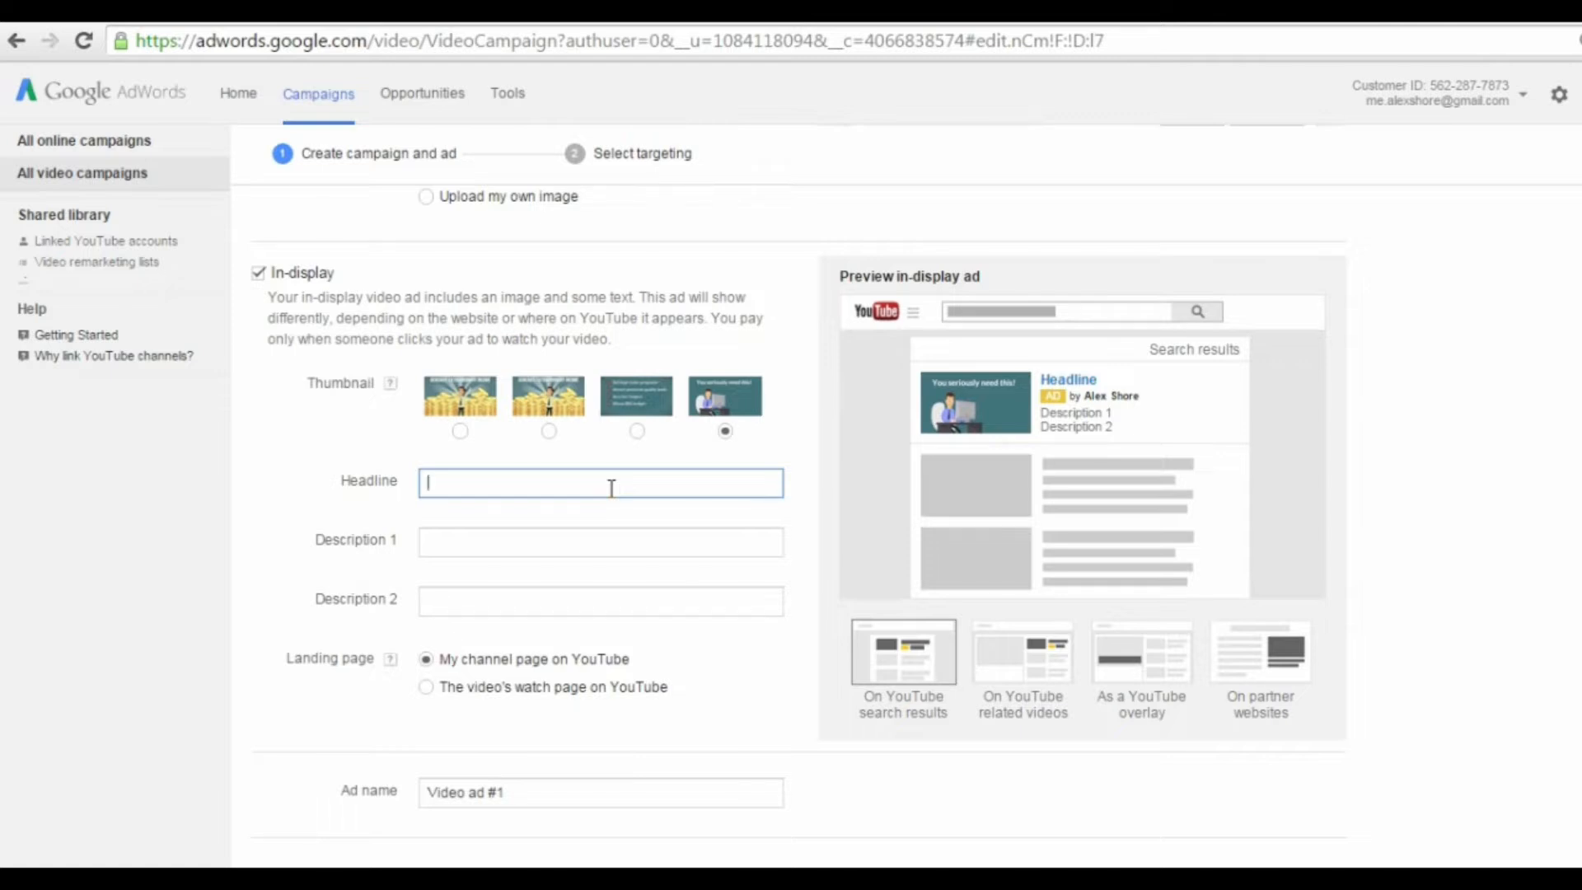
type("Winning at Webi")
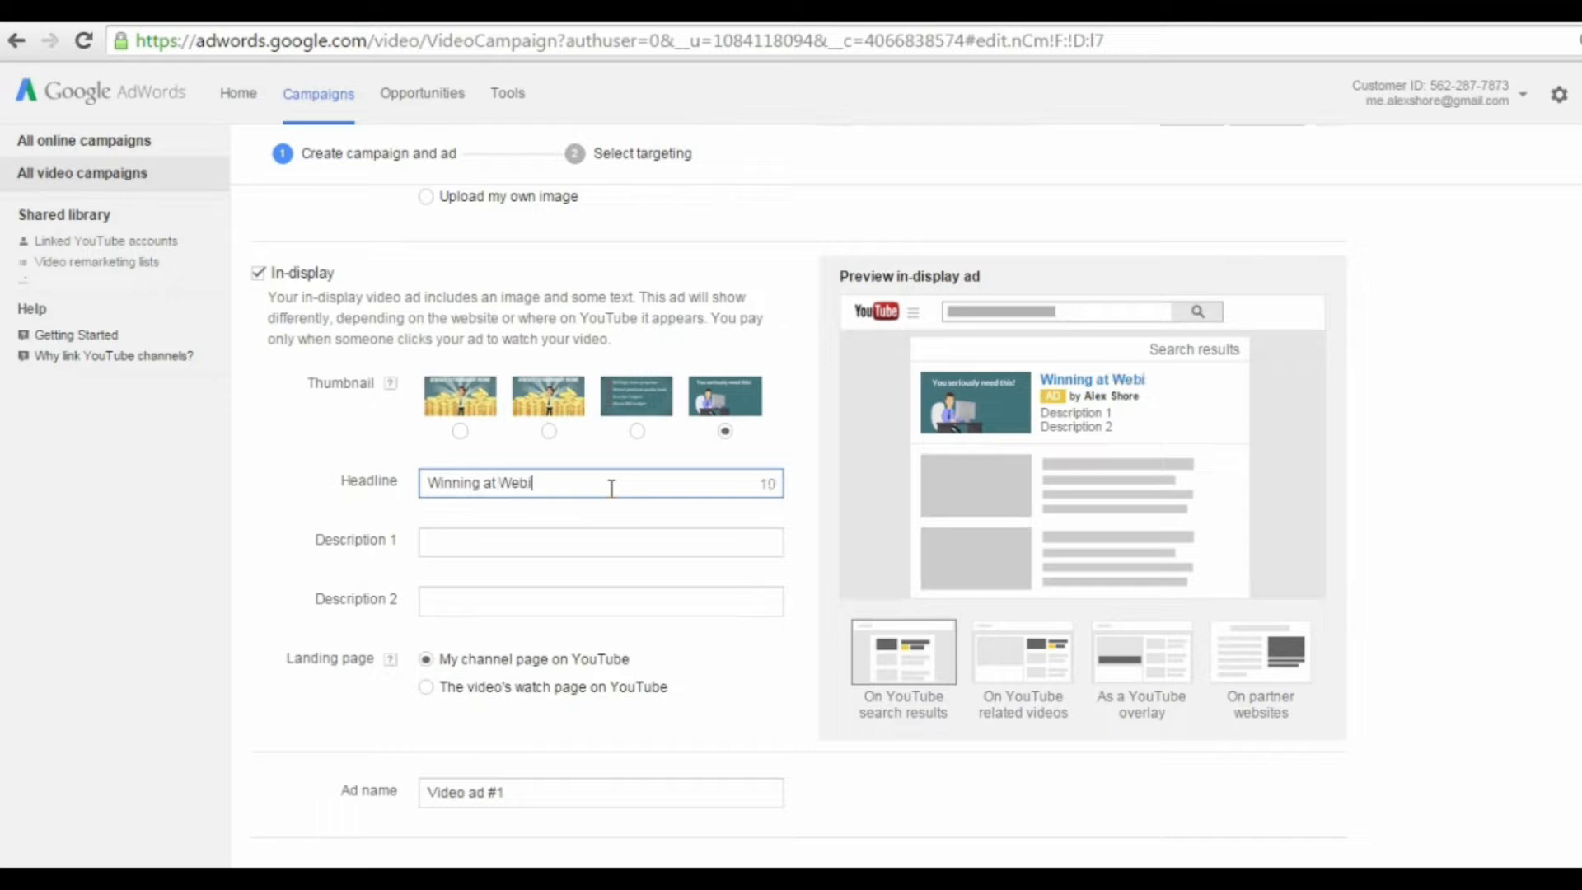
type("nars")
Step: Fill in the in-display ad's two description lines with "How to make big bucks" and "through your next webinar!"
left_click(604, 542)
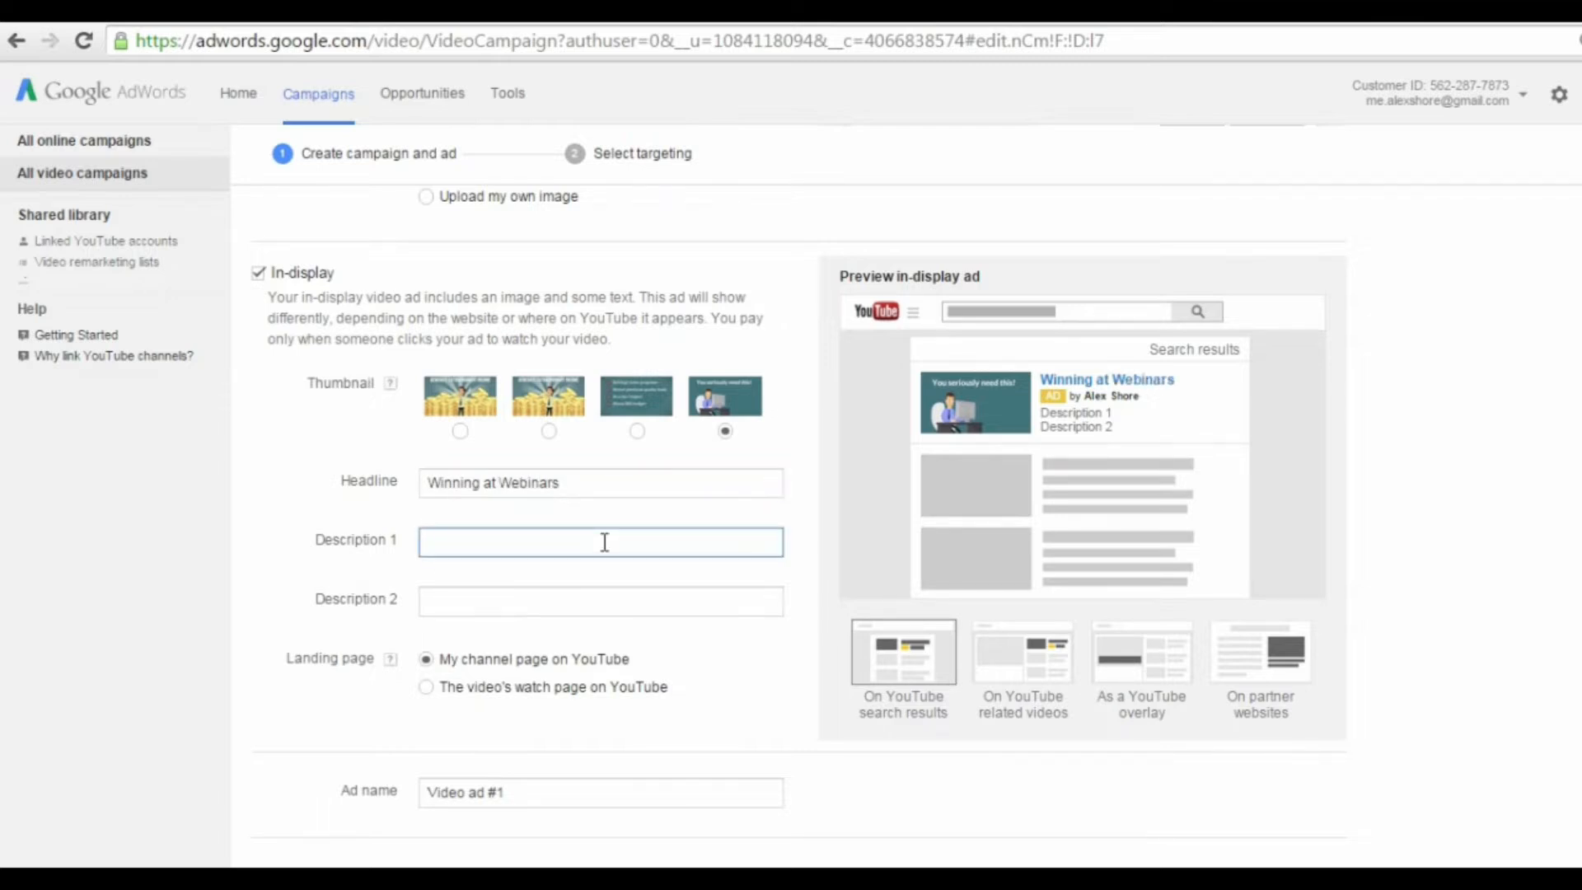
type("How to make bi")
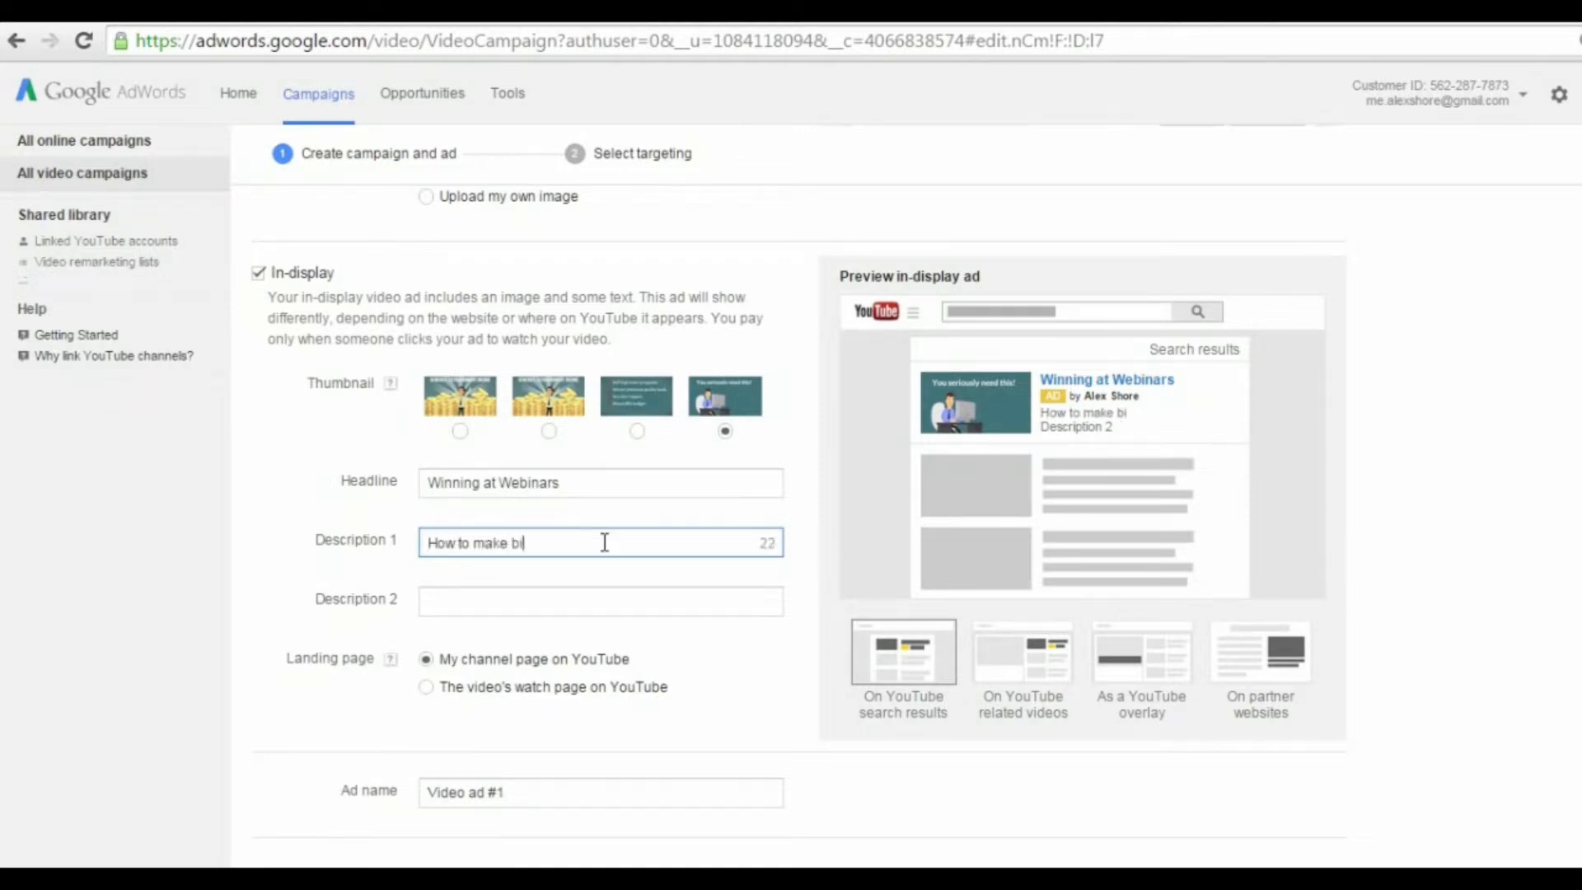
type("g bucks")
left_click(611, 610)
type("thro")
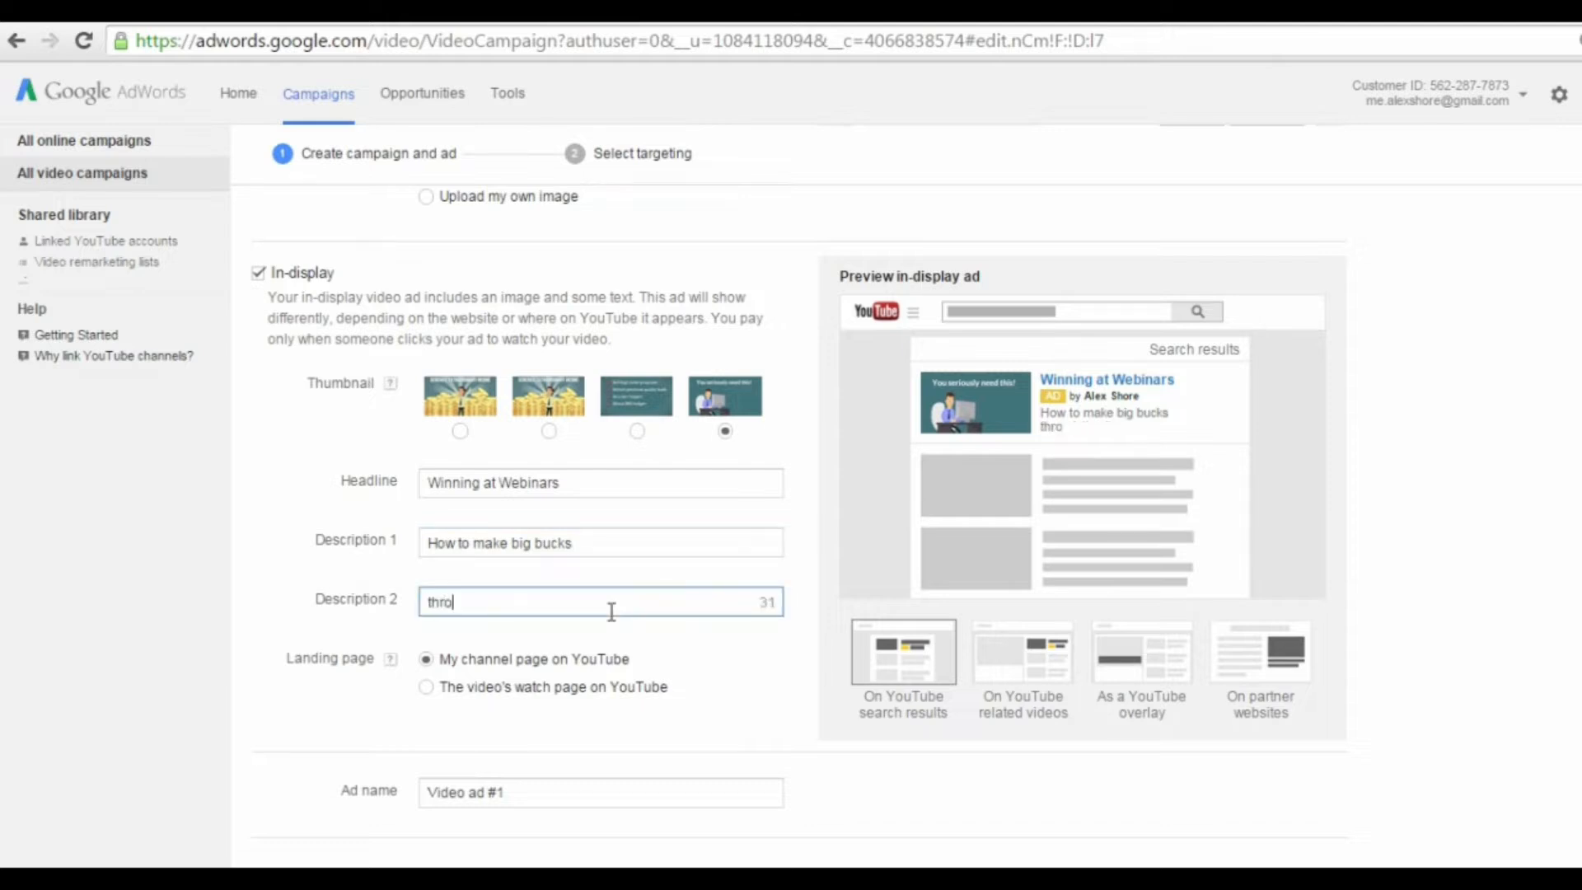
type("ugh your next")
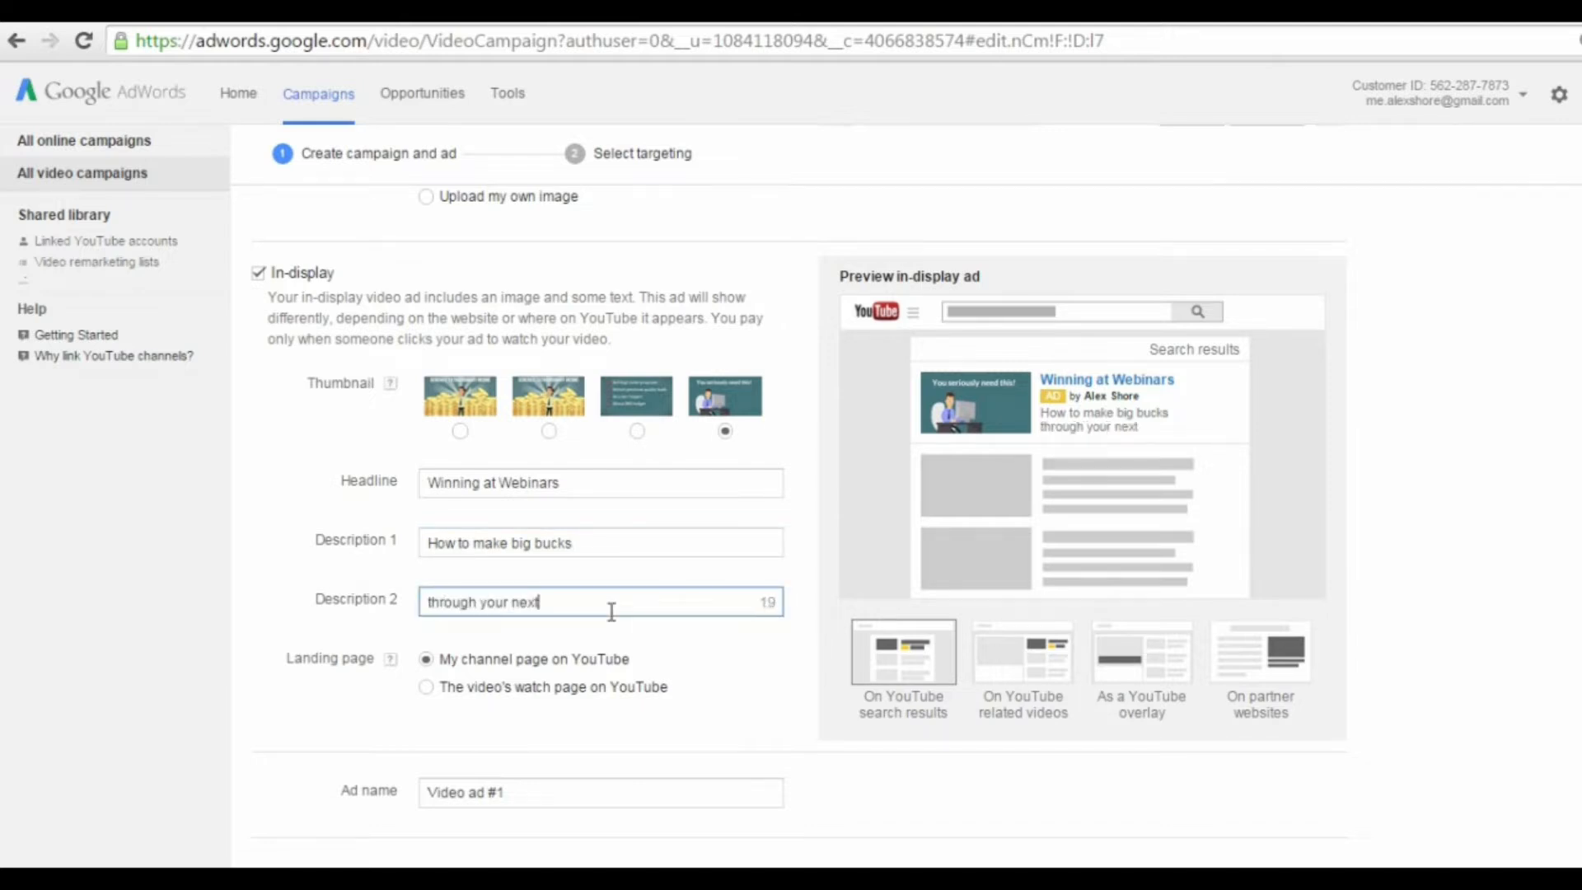
type(" webinar!")
Step: Set the landing page to the video's watch page on YouTube and rename the ad "Video ad Webinars"
scroll(614, 649, "down", 2)
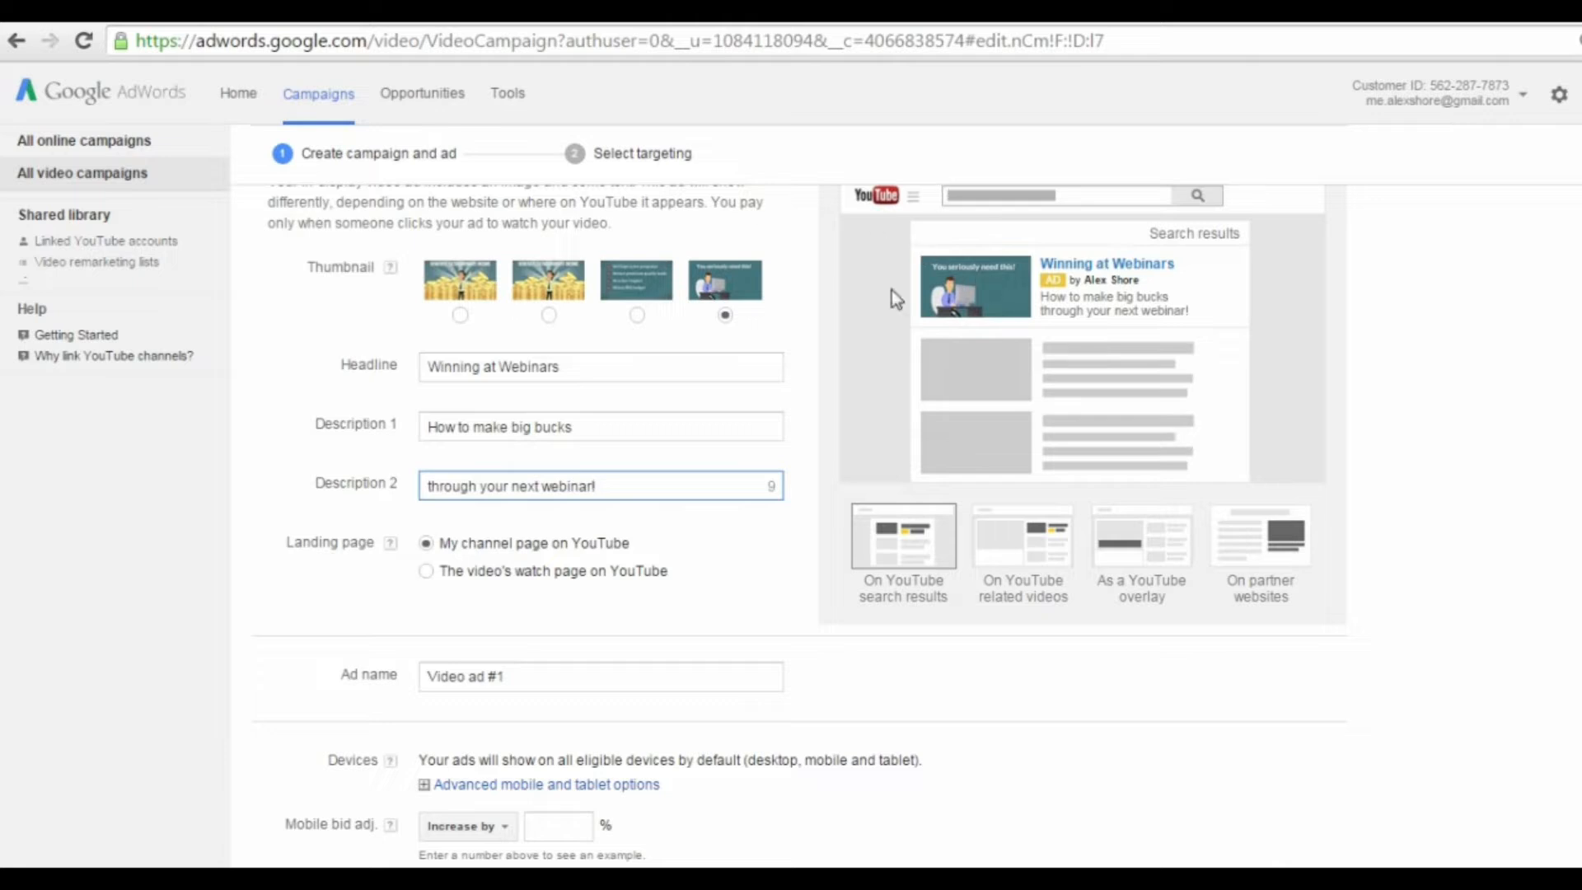
left_click(424, 575)
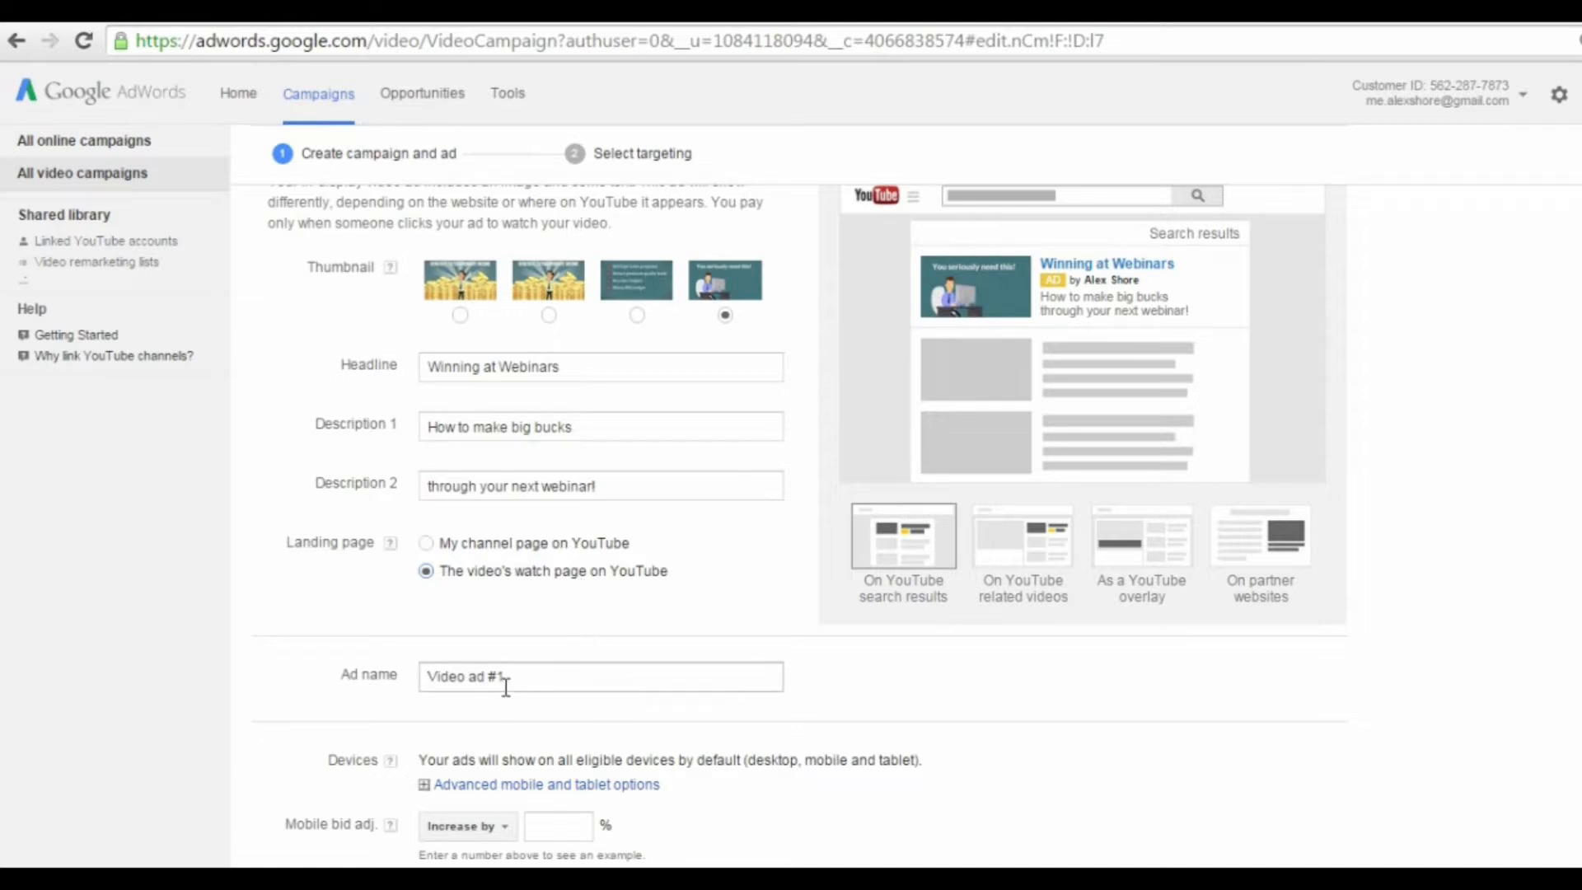
scroll(503, 675, "down", 2)
left_click(523, 561)
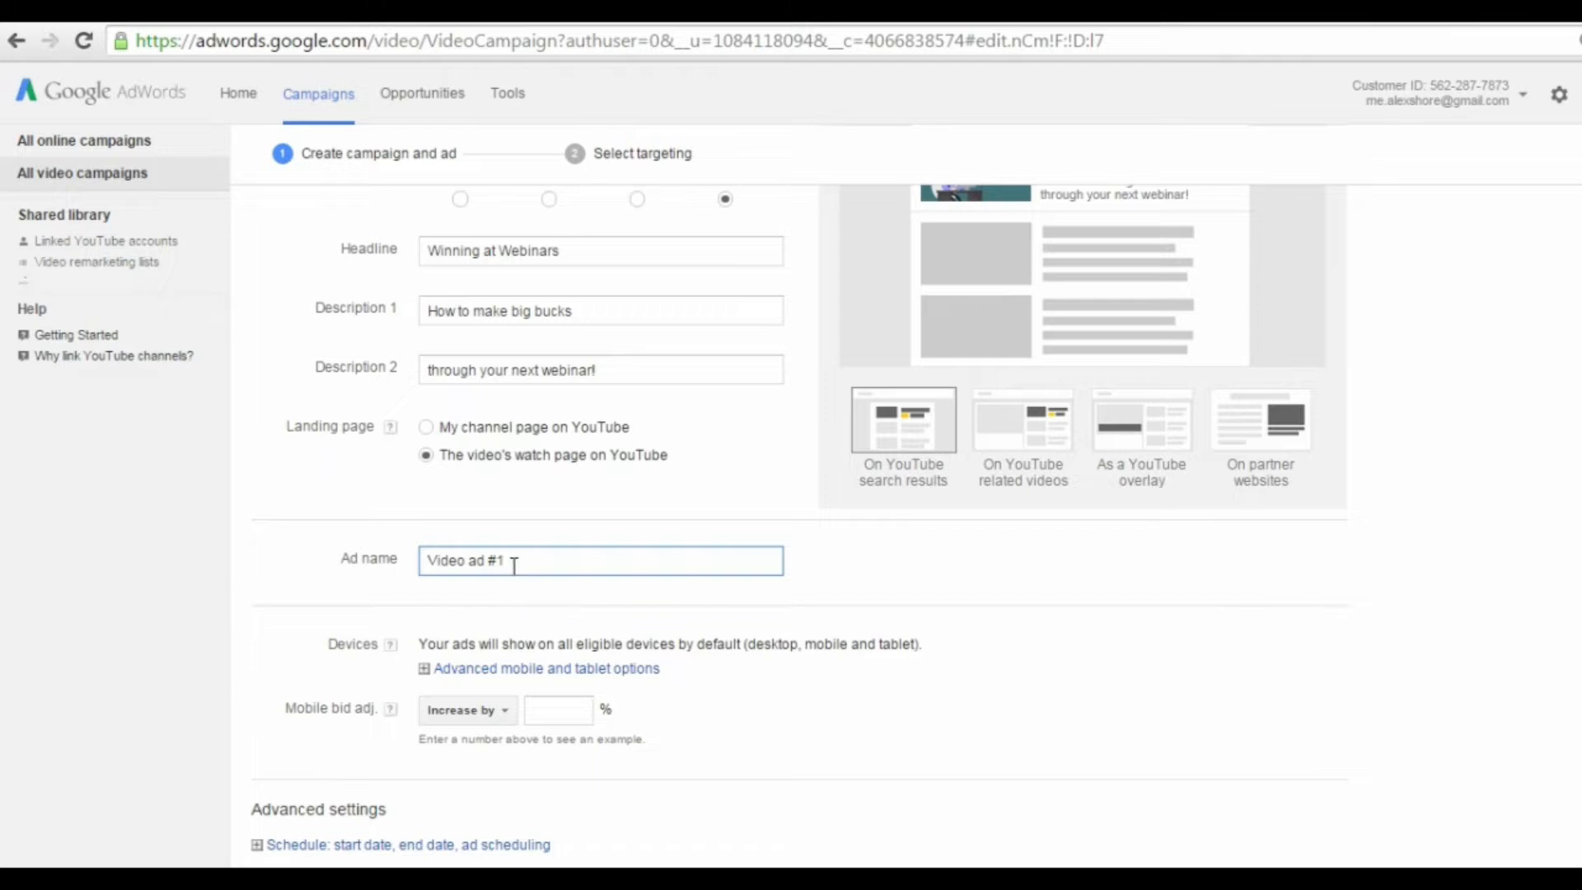
left_click_drag(513, 565, 380, 563)
key("Right")
key("BackSpace")
key("BackSpace")
type("Webinars")
scroll(893, 575, "down", 1)
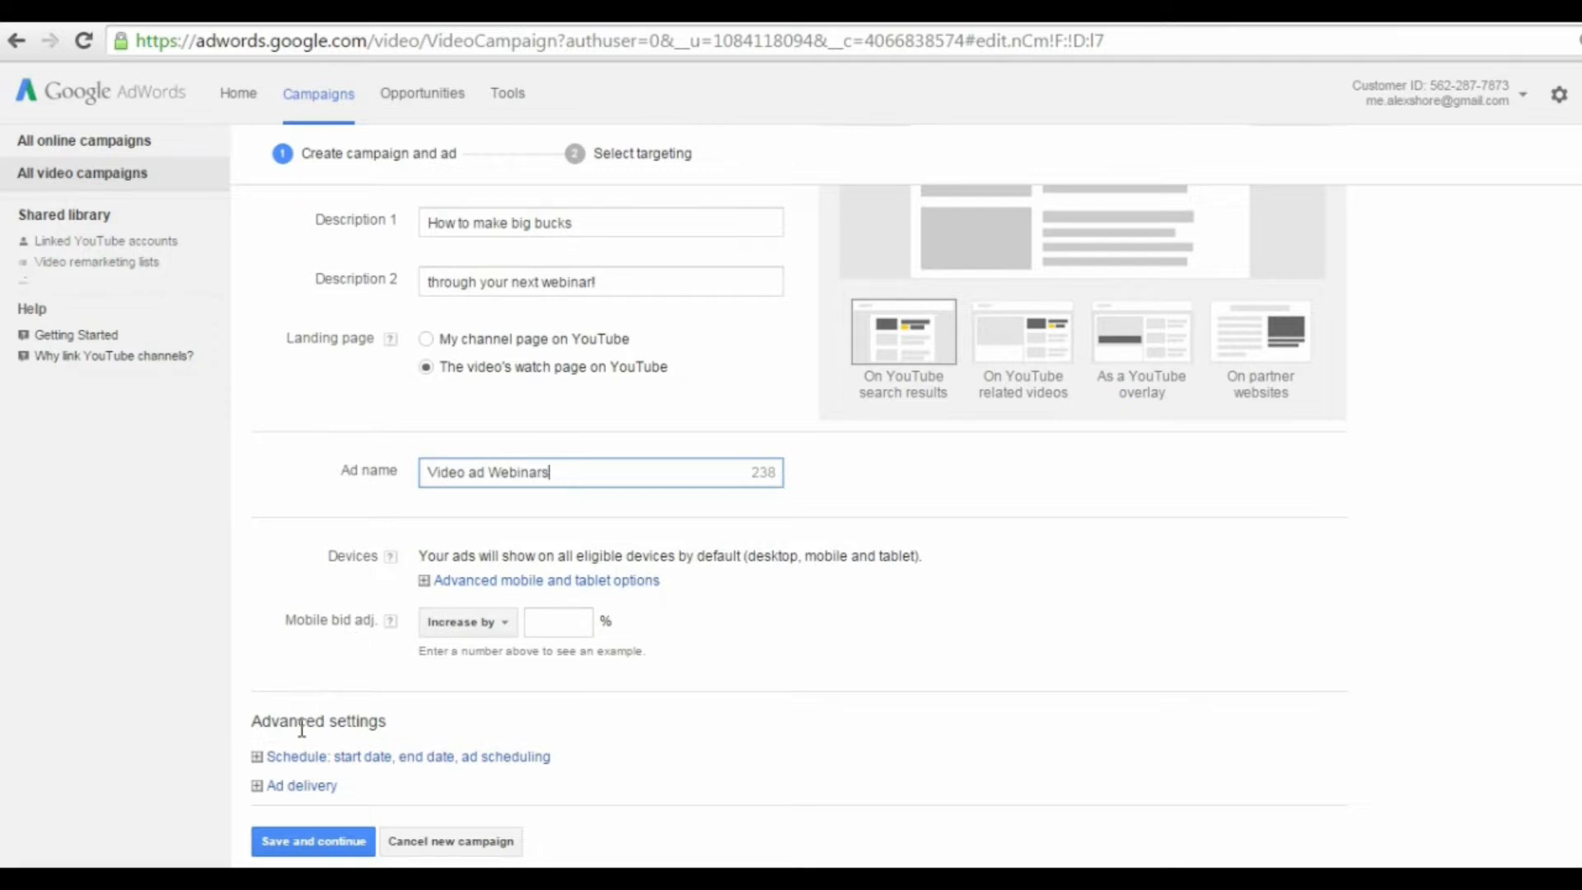
Step: Save the campaign and ad, and save Targeting group 1 with a maximum cost per view of $0.20
left_click(322, 844)
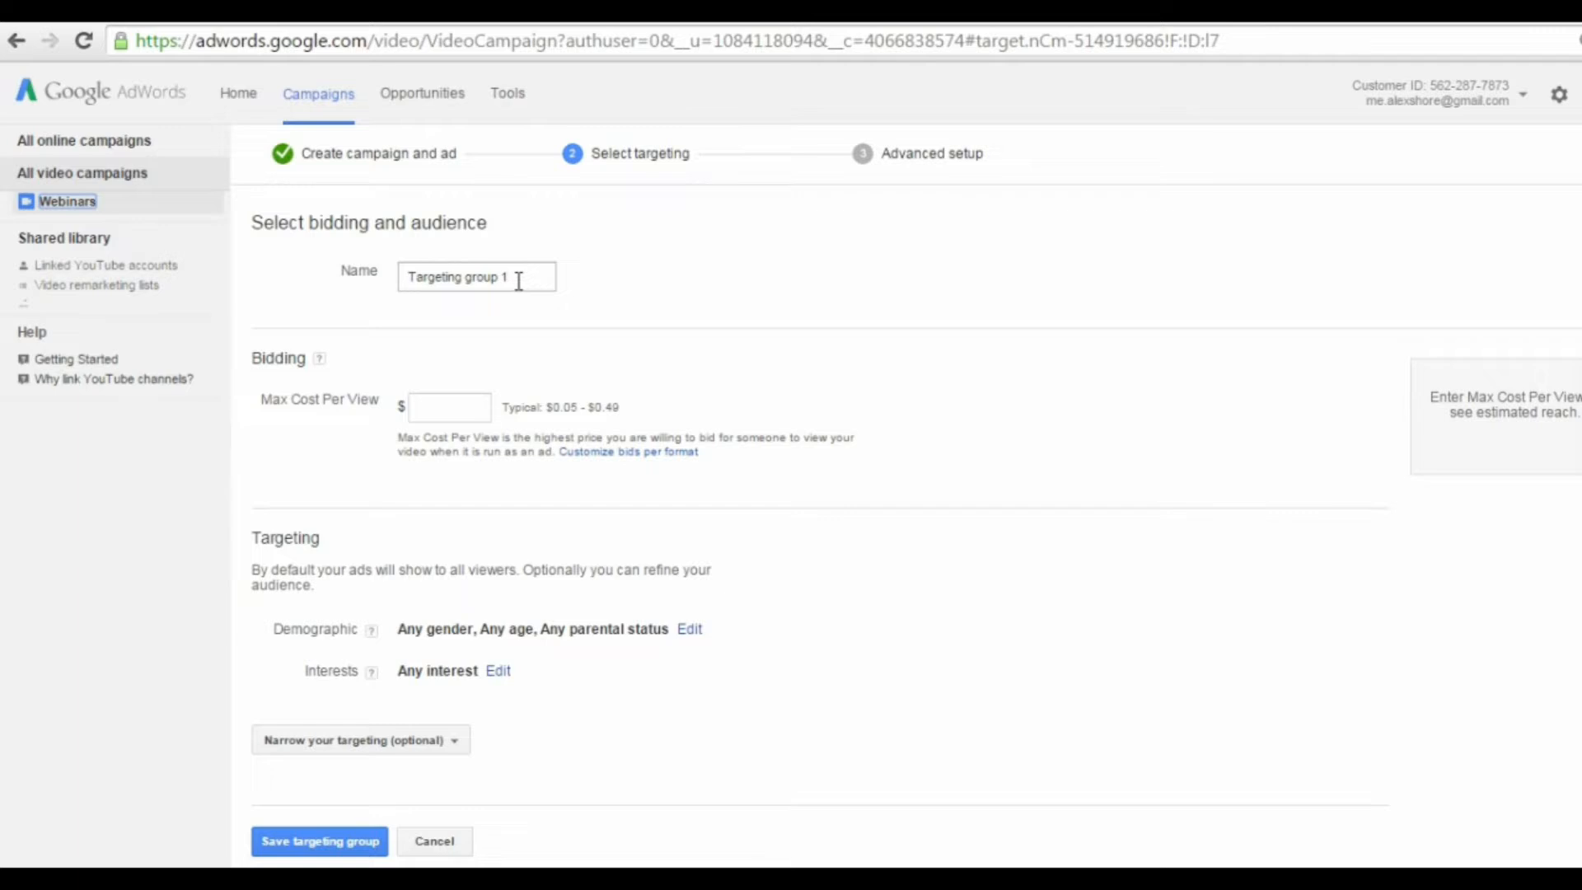
left_click(515, 281)
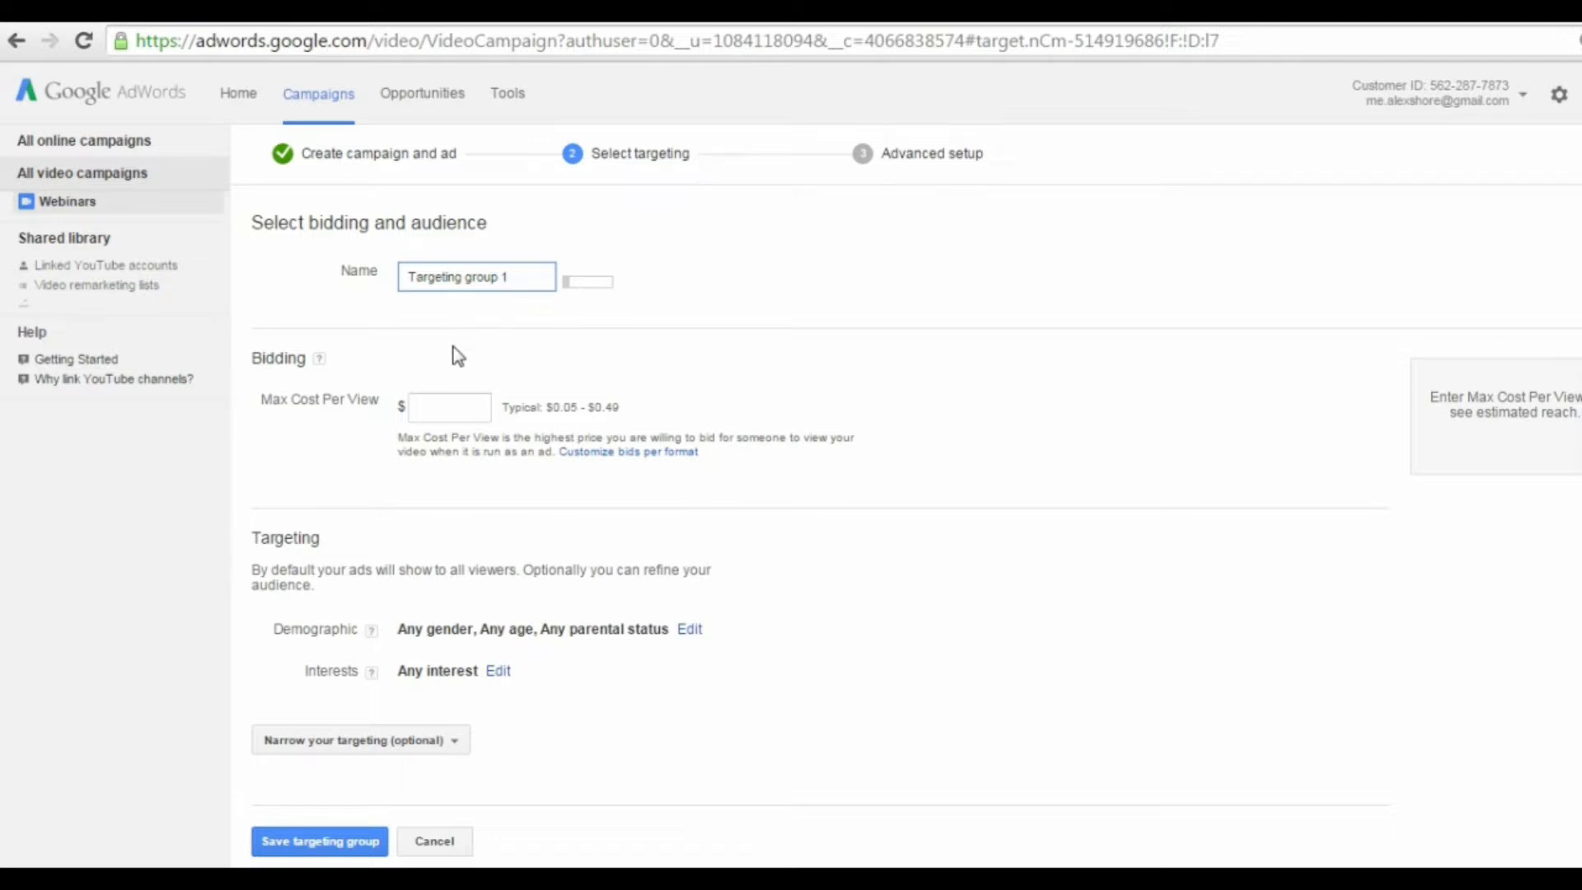
left_click(452, 405)
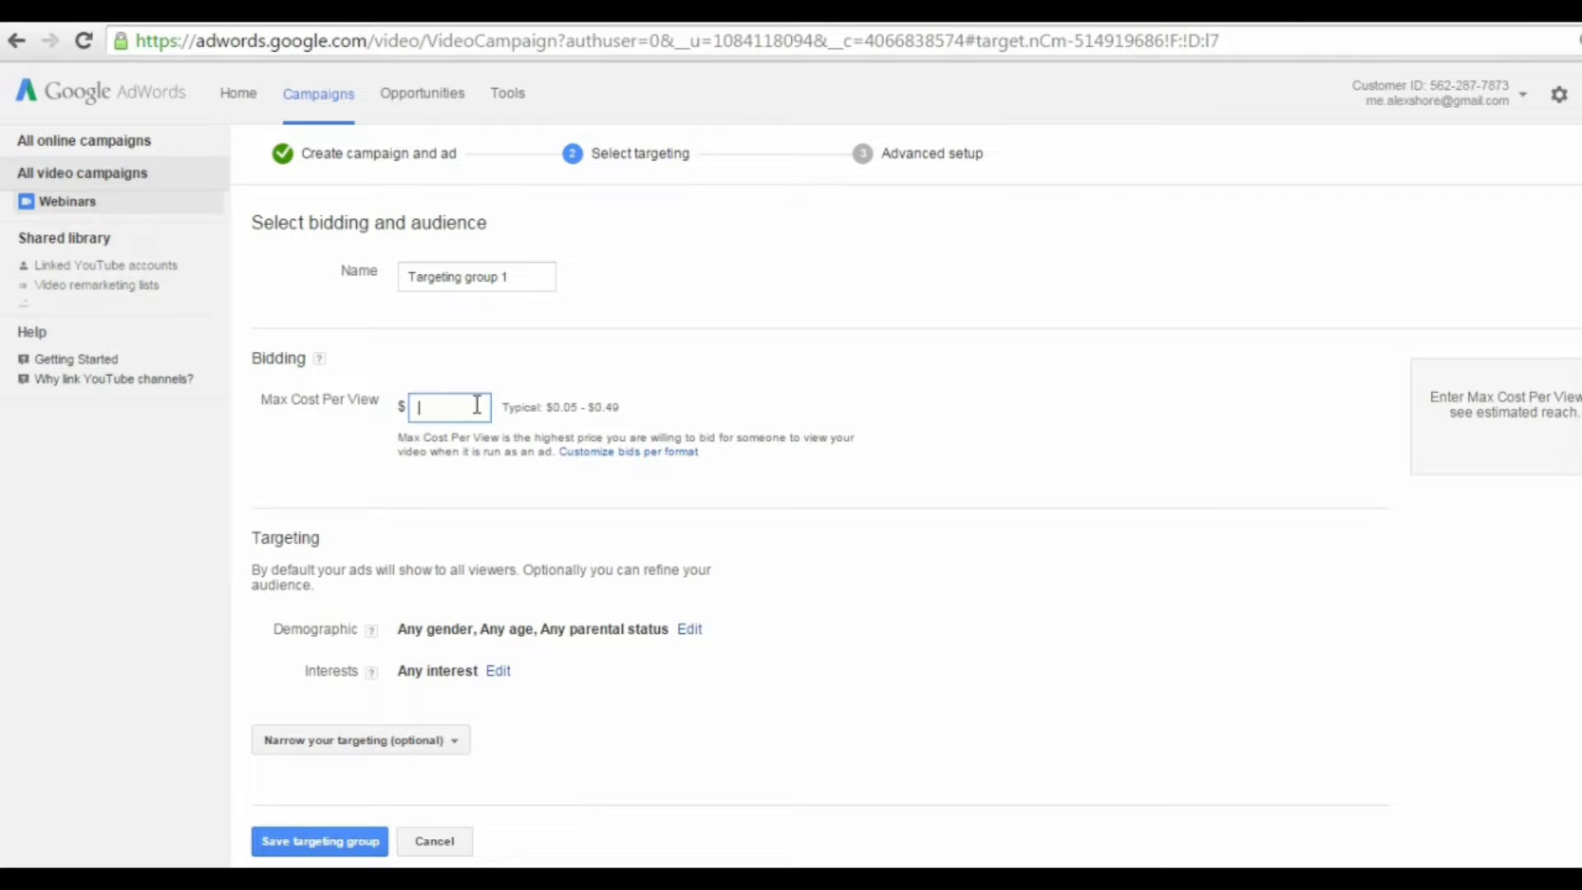
type(".20")
type("0")
left_click(685, 521)
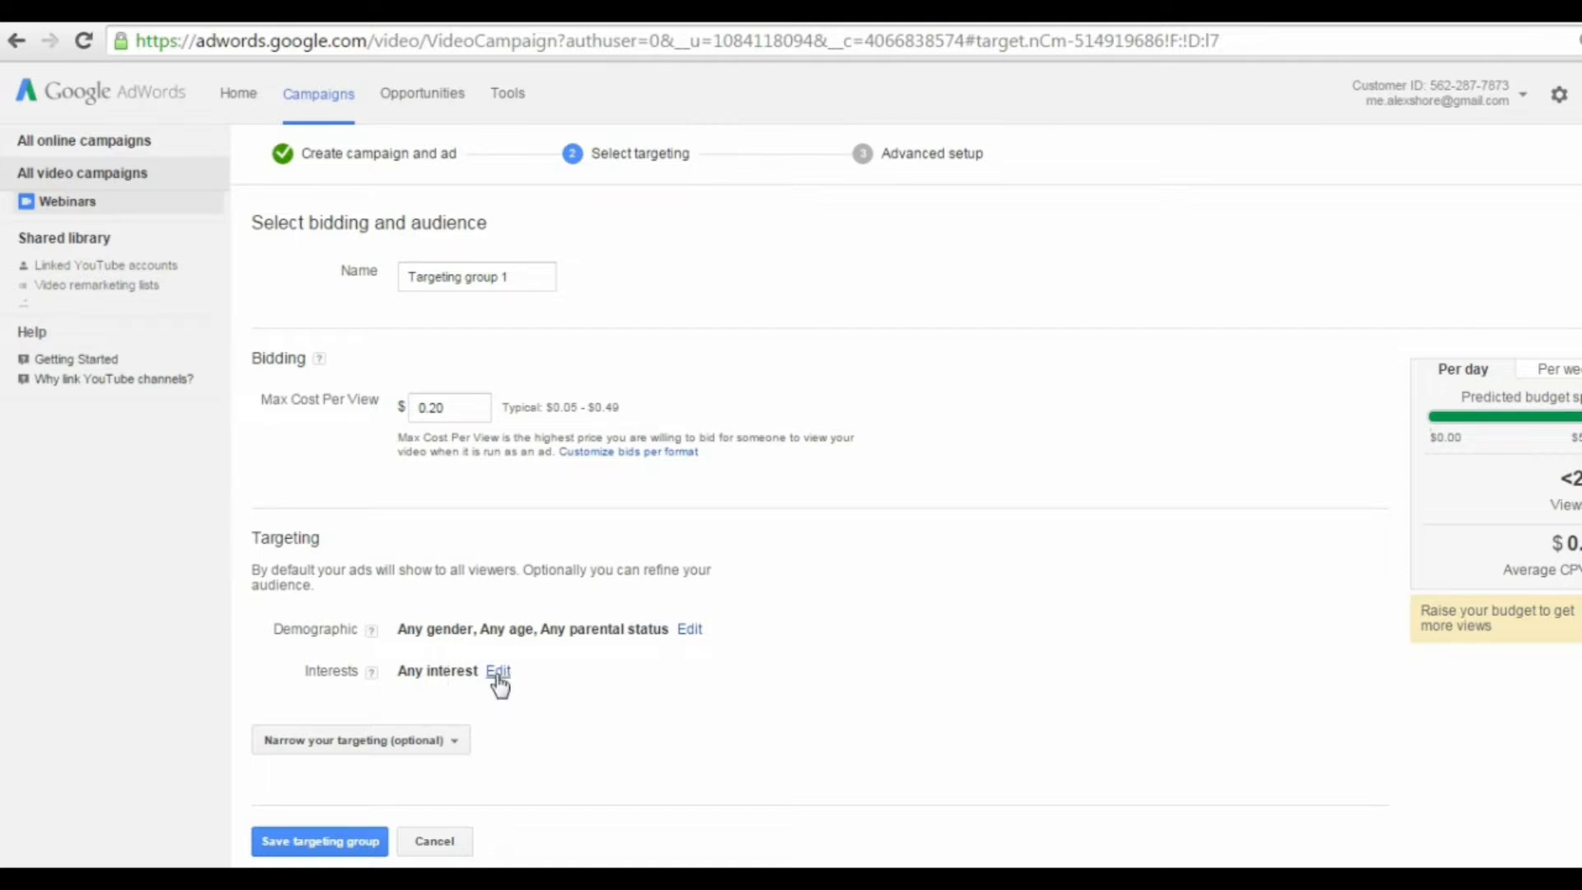
scroll(576, 797, "down", 1)
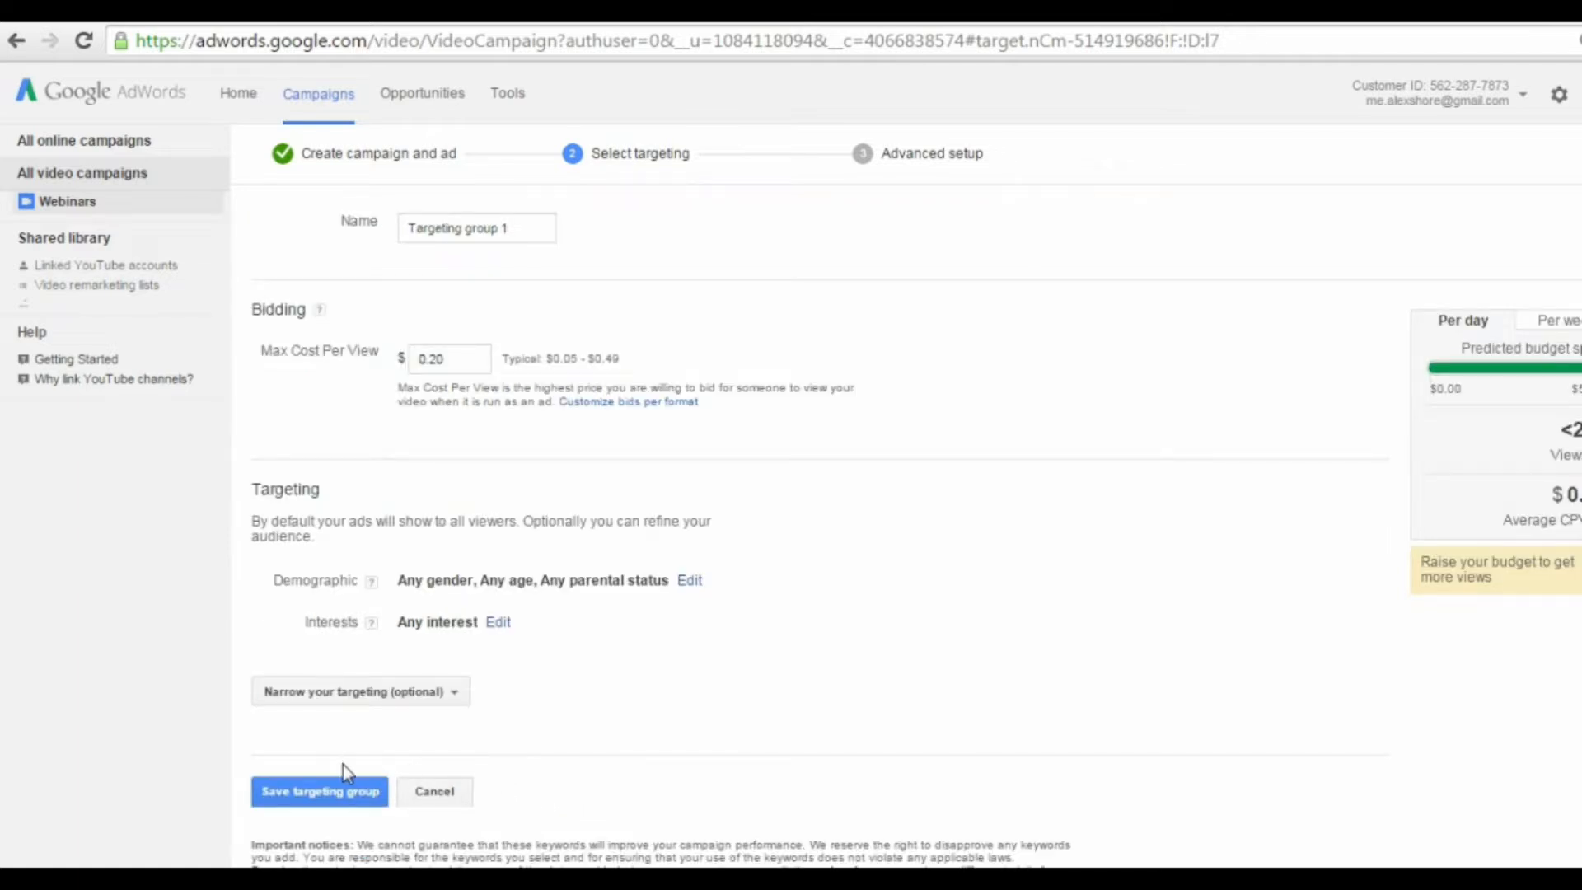
left_click(321, 796)
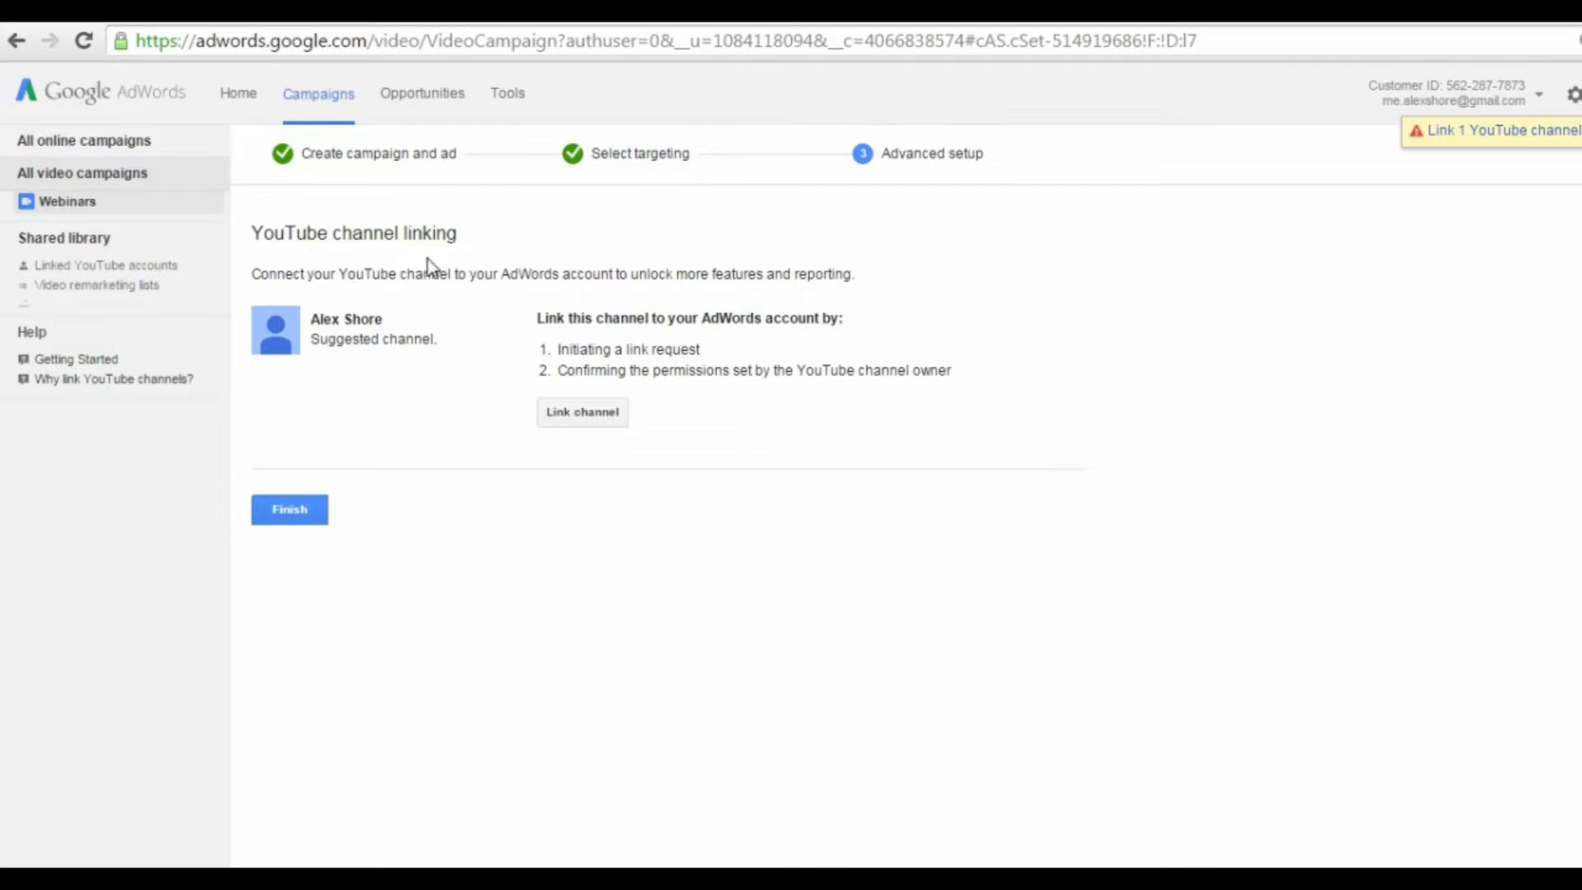
Step: Skip linking the suggested YouTube channel and finish the Webinars campaign setup
left_click(594, 417)
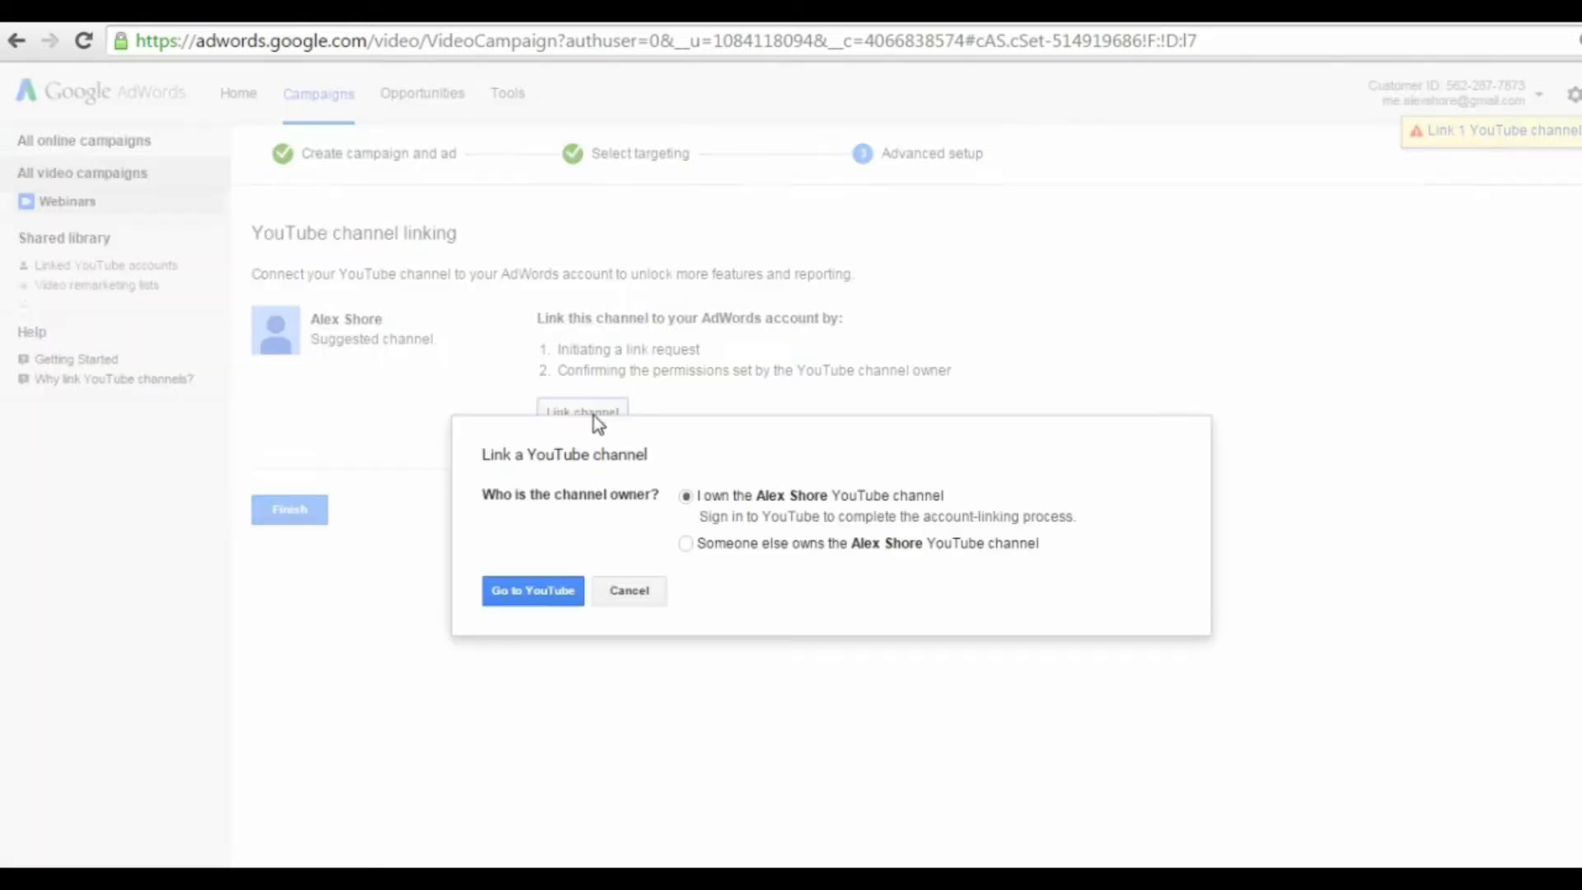
left_click(628, 594)
left_click(252, 515)
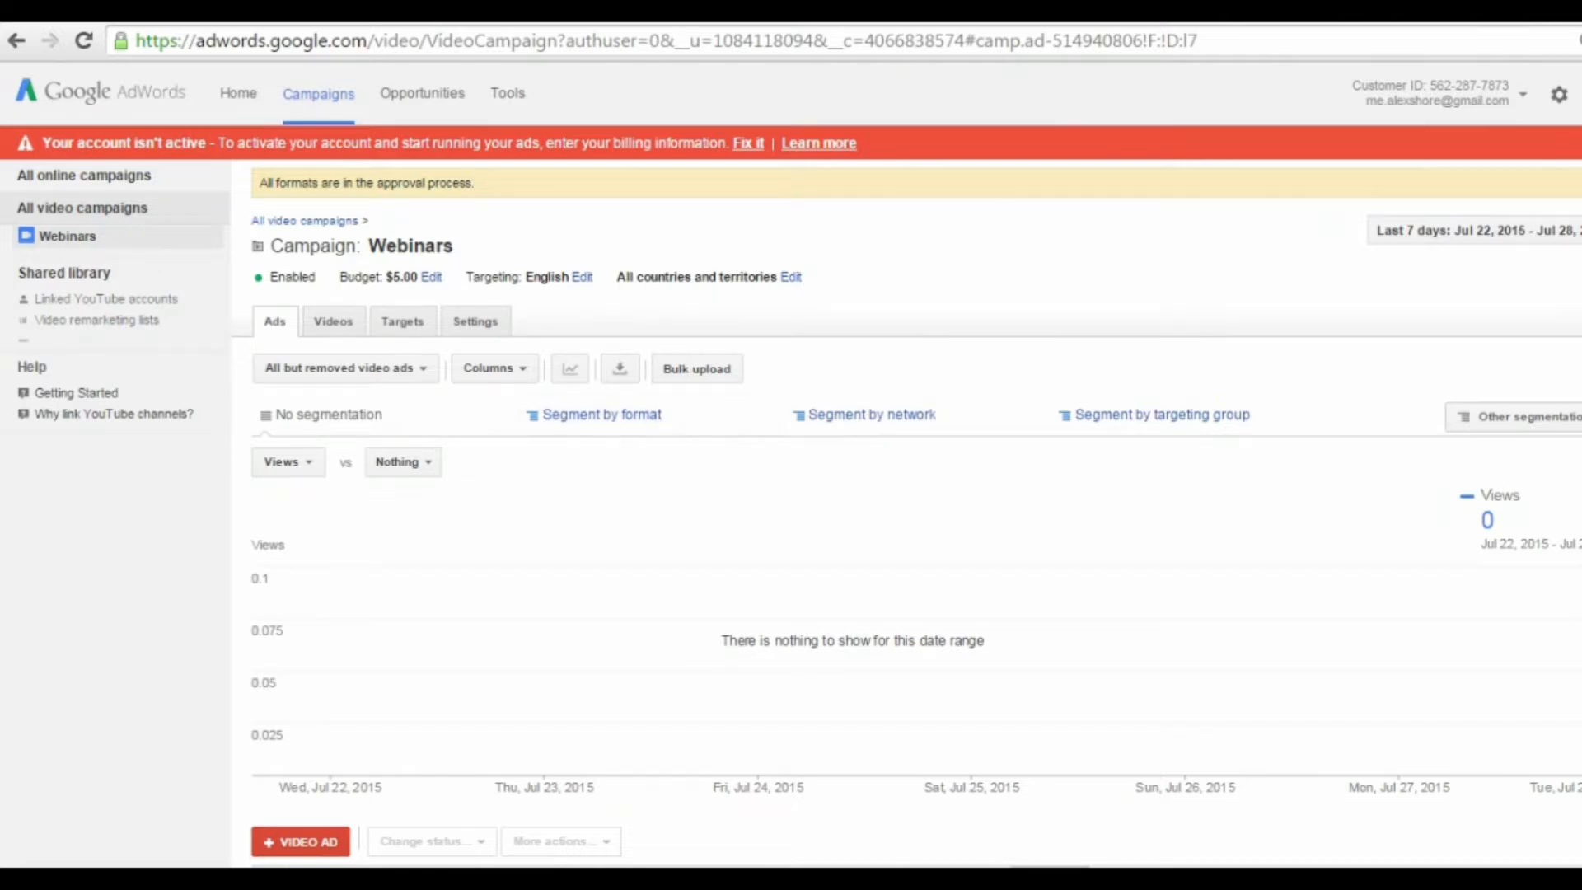
scroll(1533, 823, "down", 3)
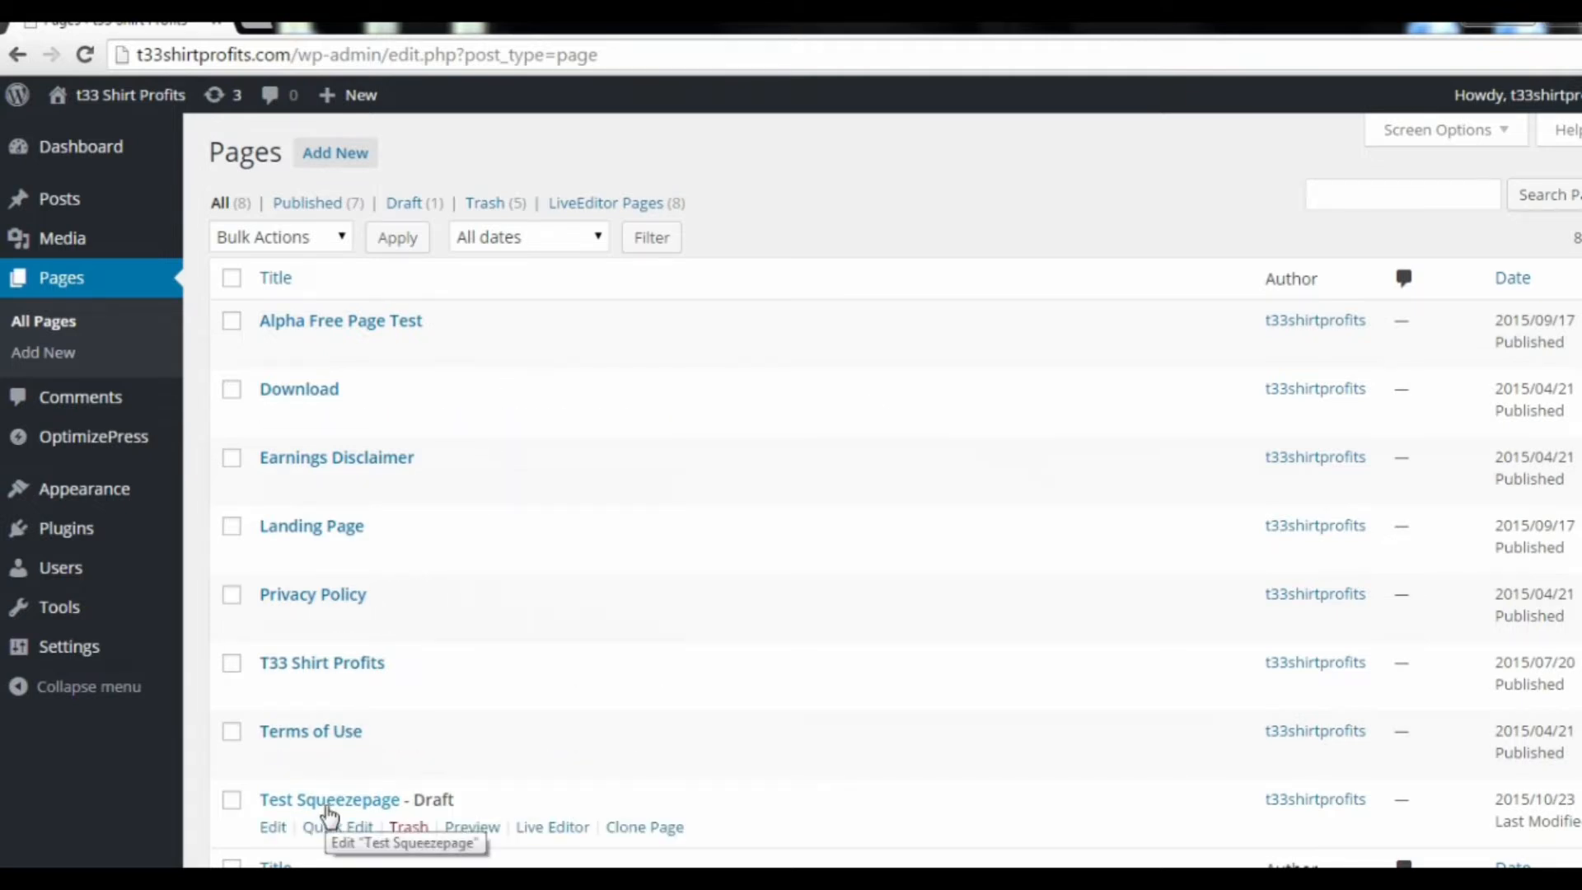
Step: In WordPress, open the Test Squeezepage draft in the OptimizePress Live Editor
left_click(328, 805)
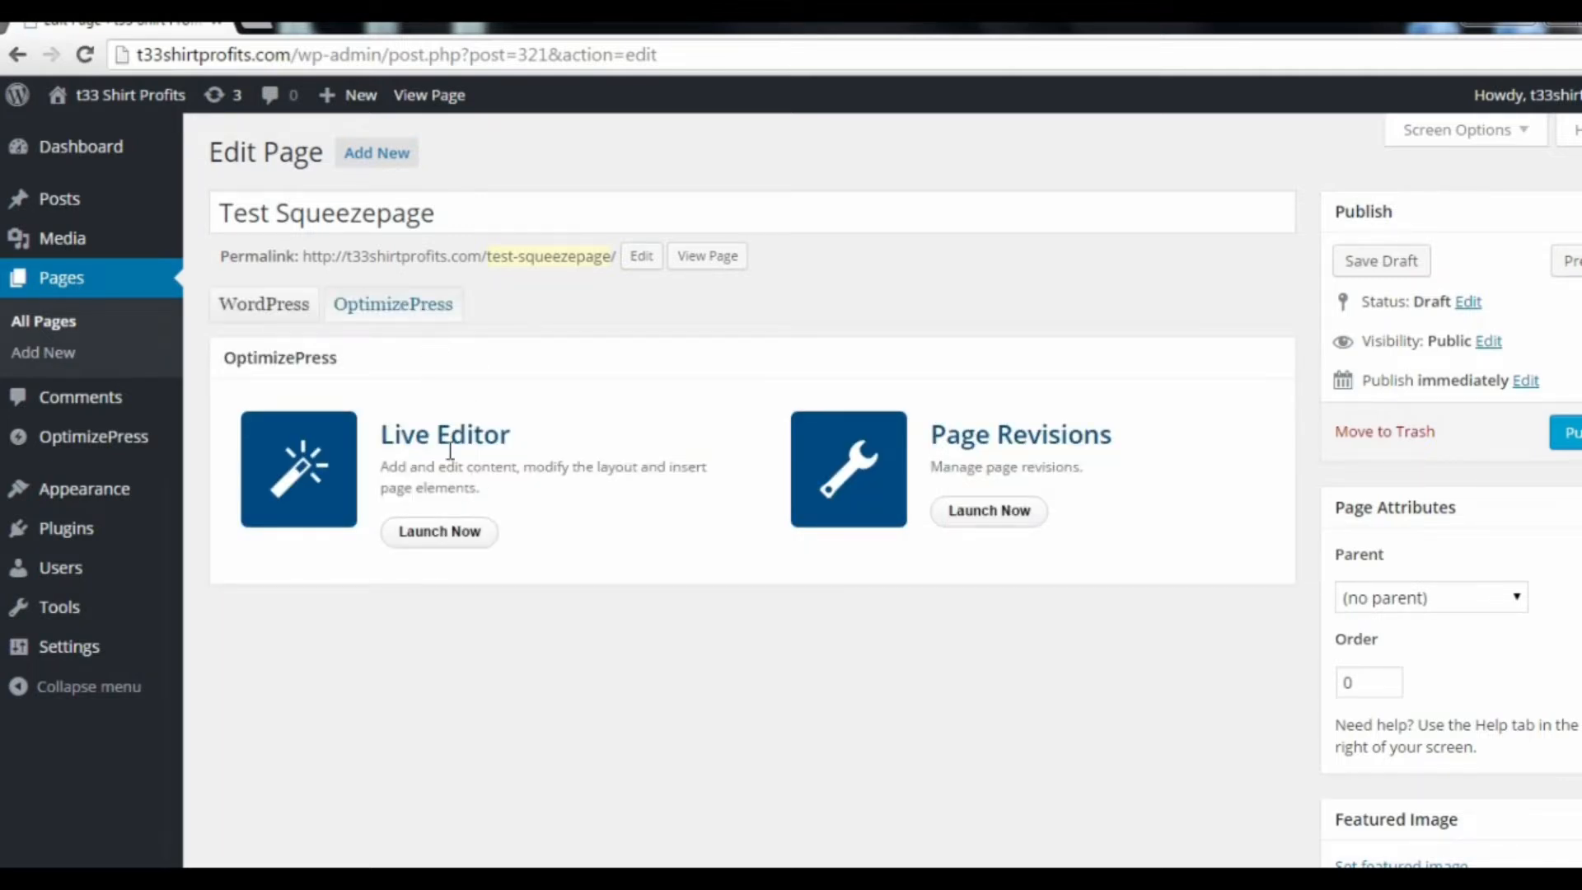
left_click(442, 534)
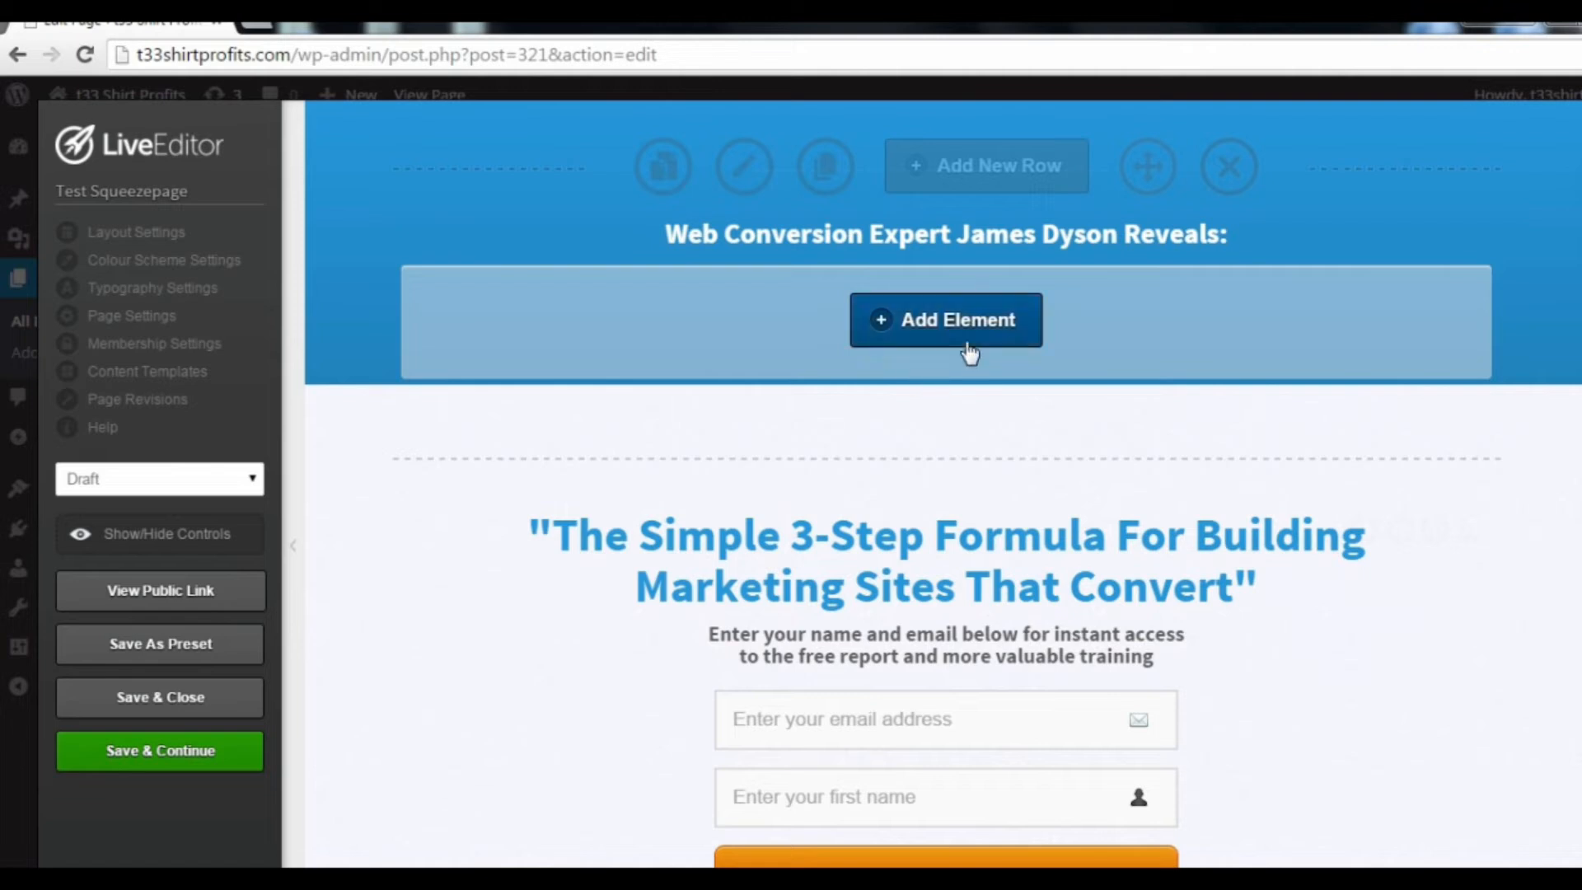
Step: Add an OverlayOptimizer element beneath the page's top headline and choose the No Style option for it
left_click(953, 319)
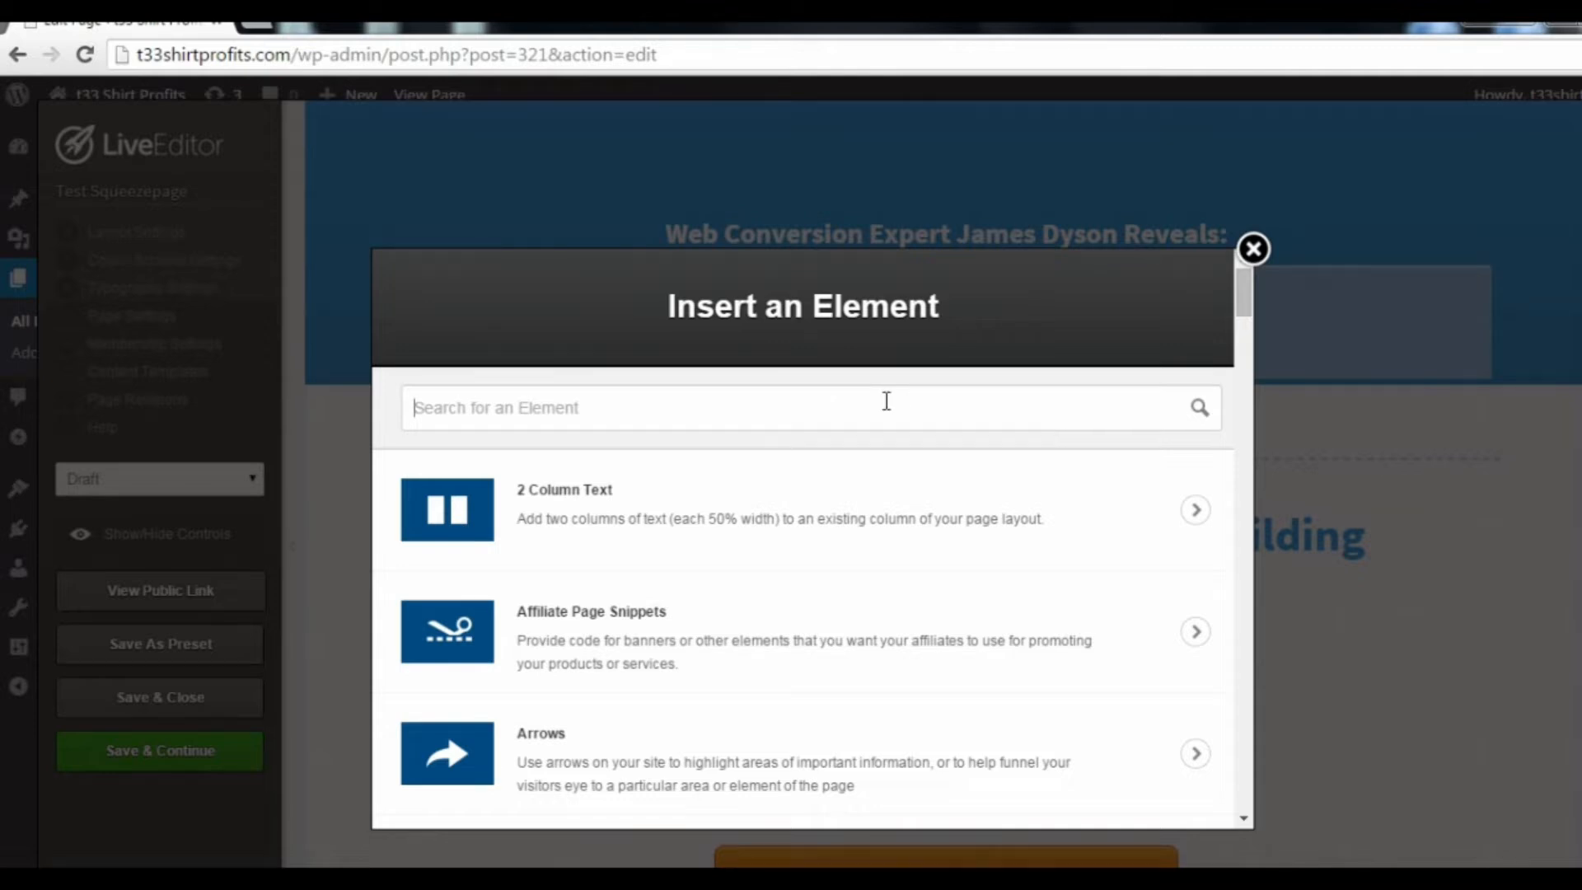
type("overley")
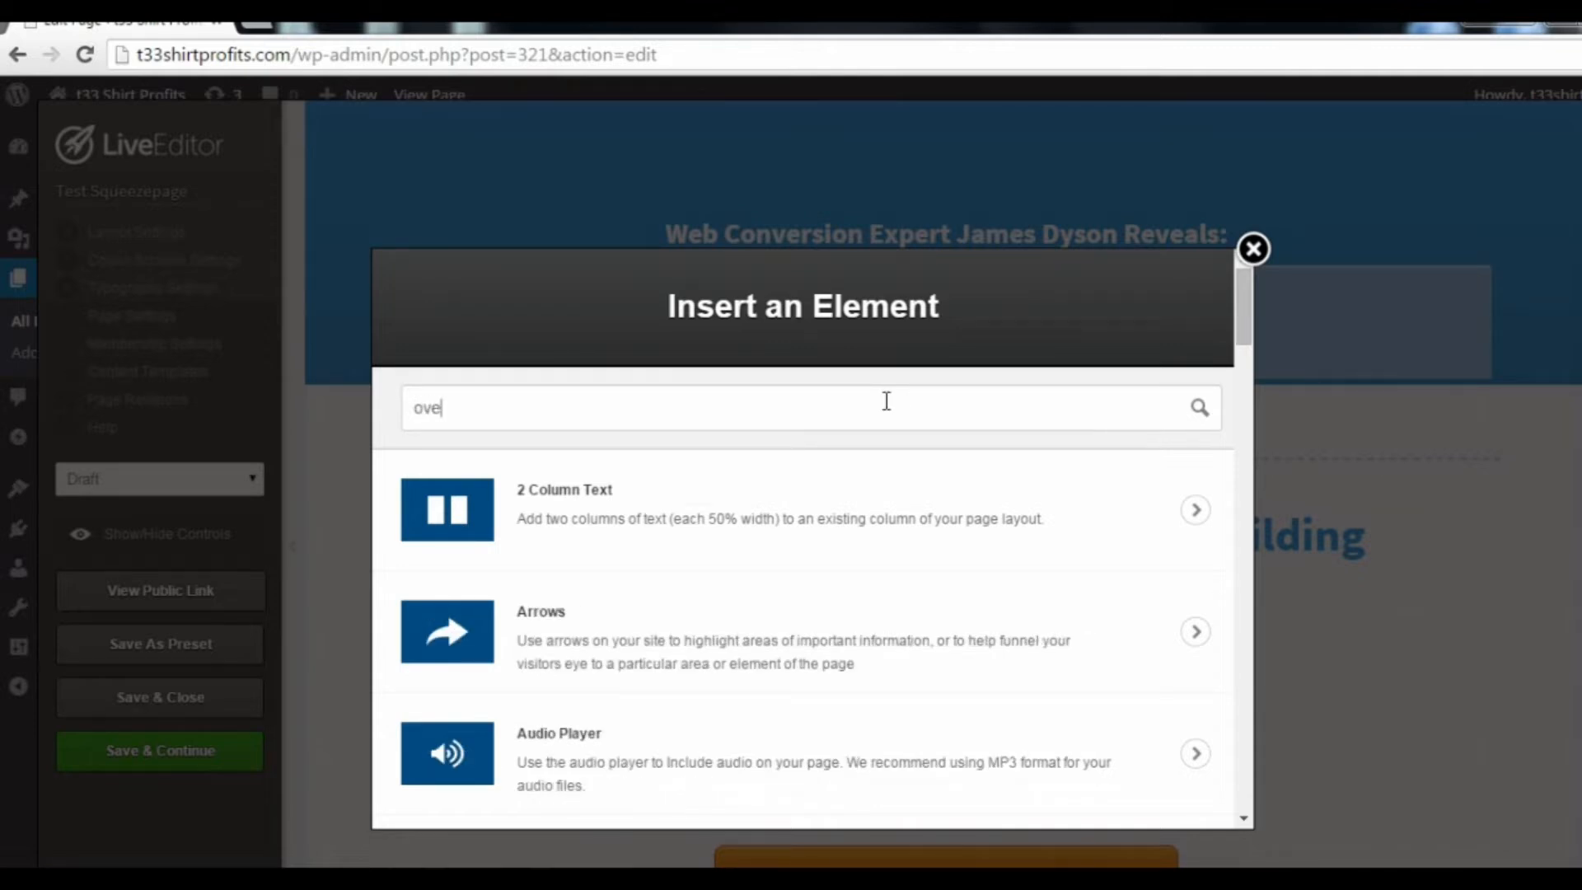
key("BackSpace")
key("BackSpace")
key("BackSpace")
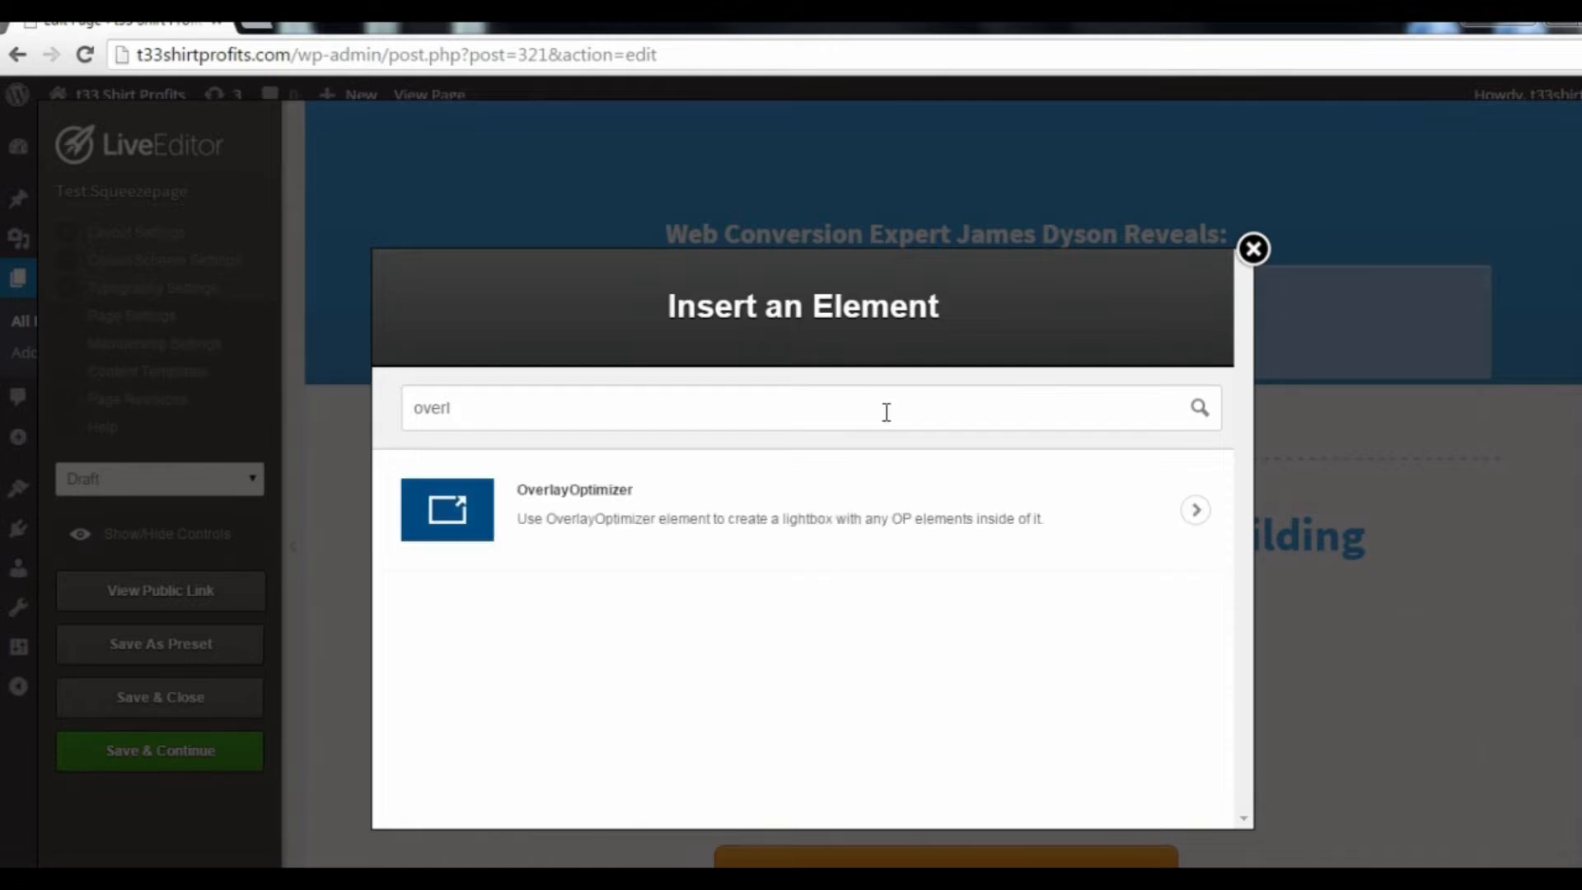
left_click(824, 507)
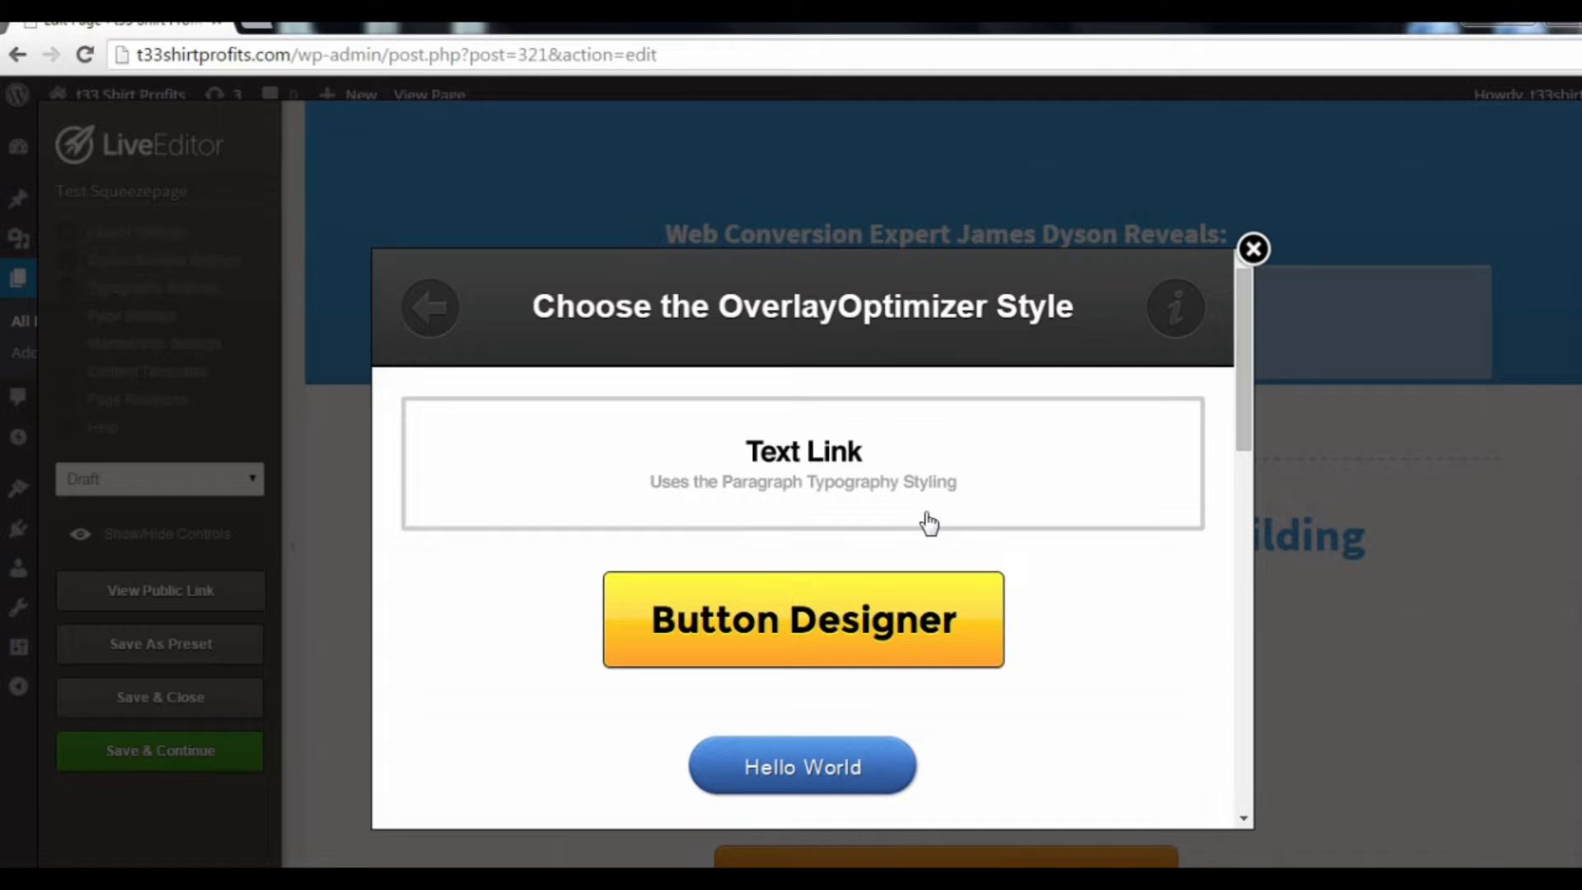
scroll(929, 524, "down", 5)
scroll(924, 528, "down", 7)
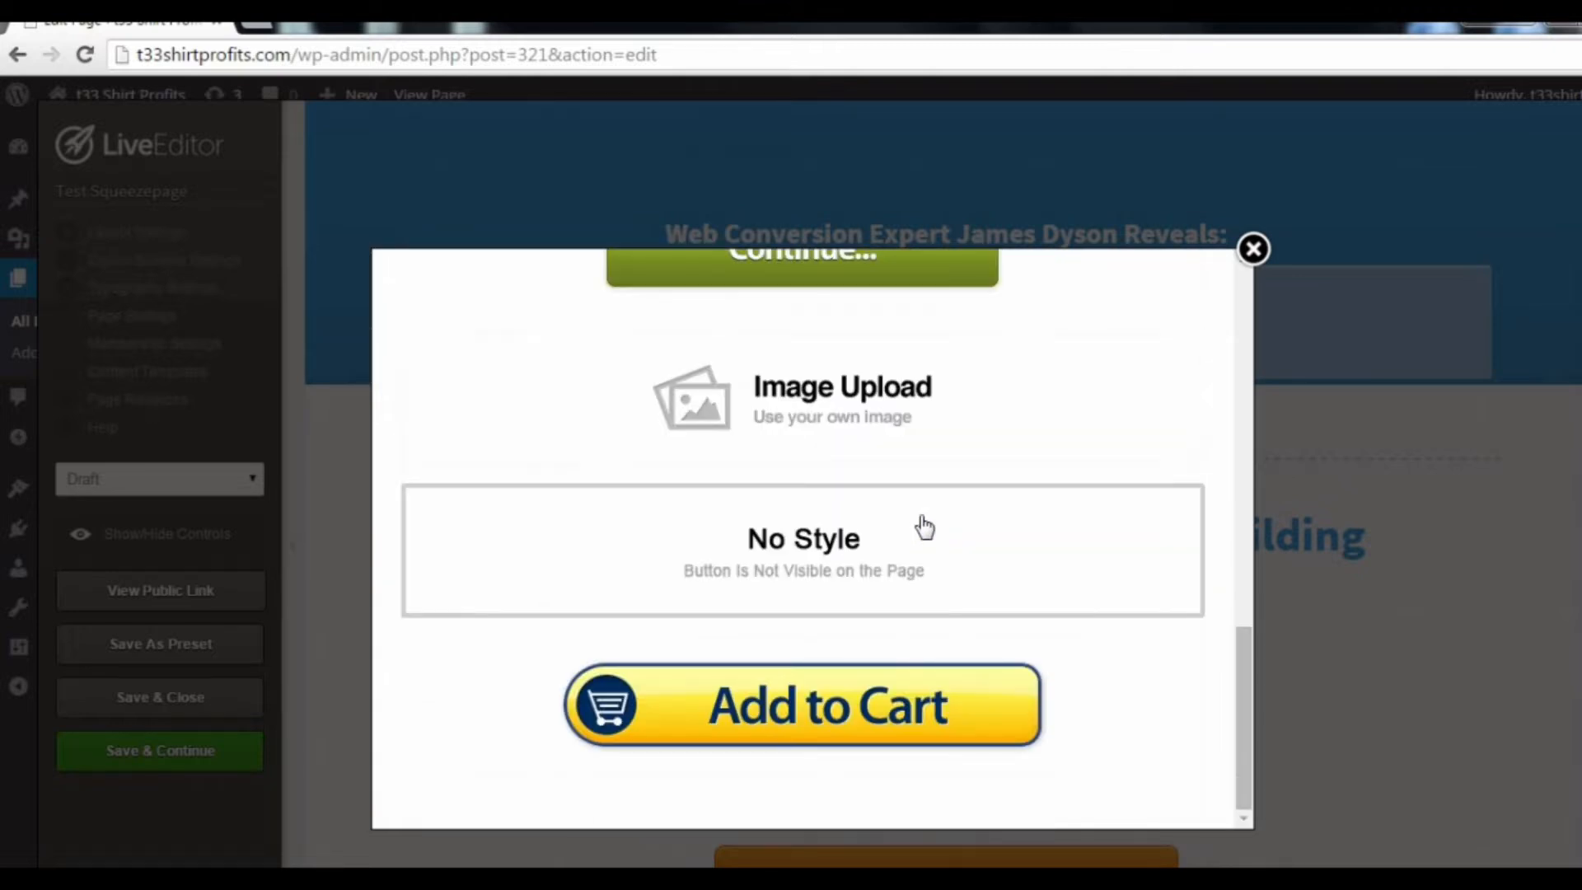
left_click(908, 547)
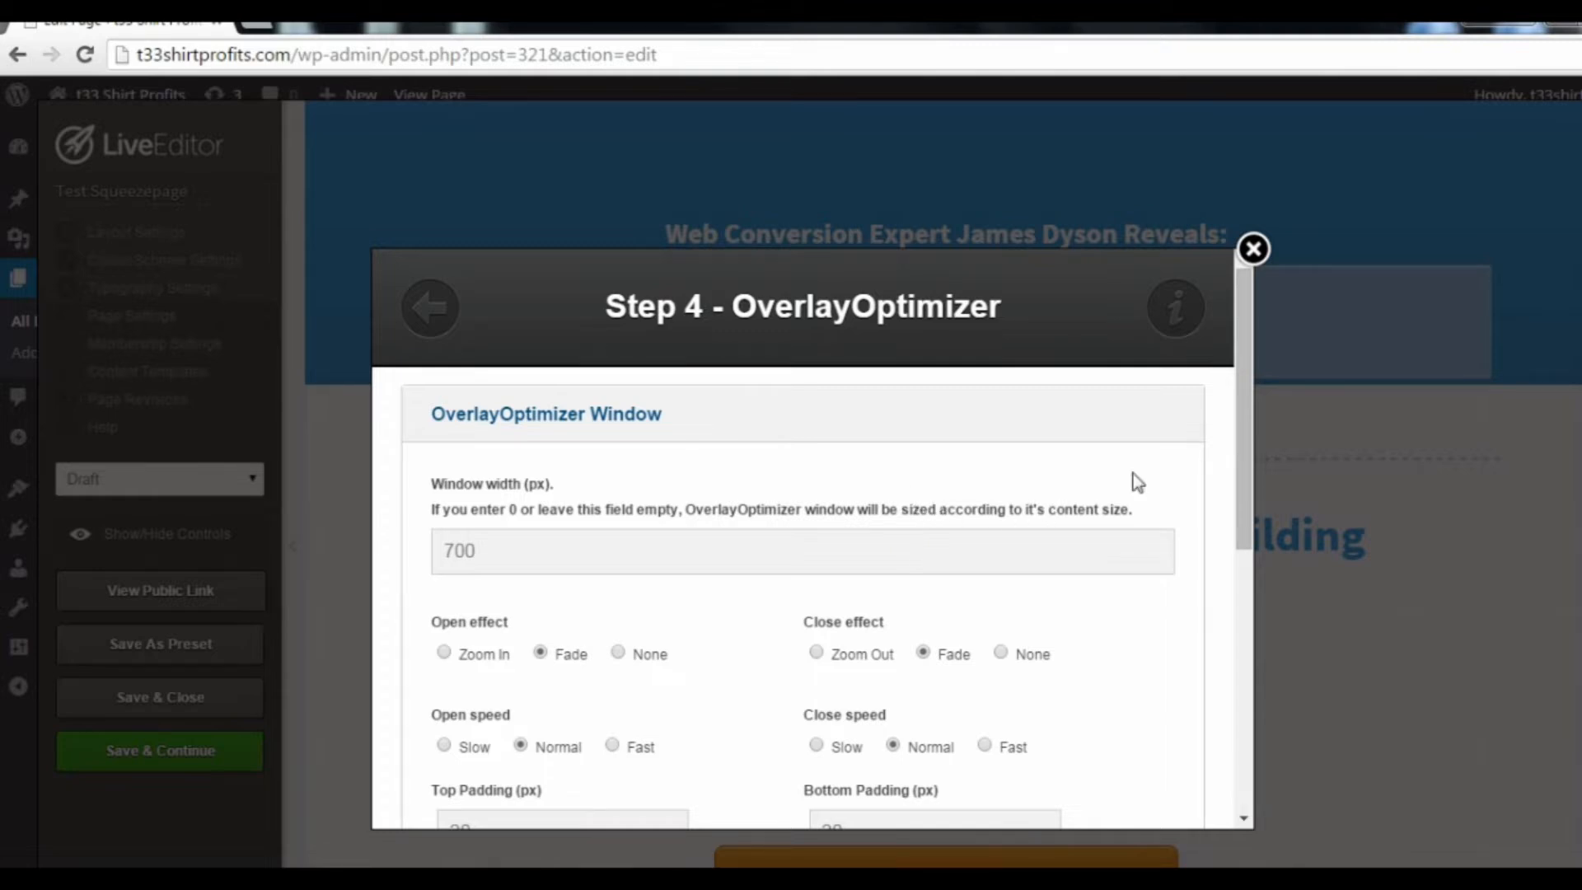
Step: Enable Exit Intent in the OverlayOptimizer's Overlay Pop options and insert the element into the page
left_click_drag(1242, 428, 1085, 689)
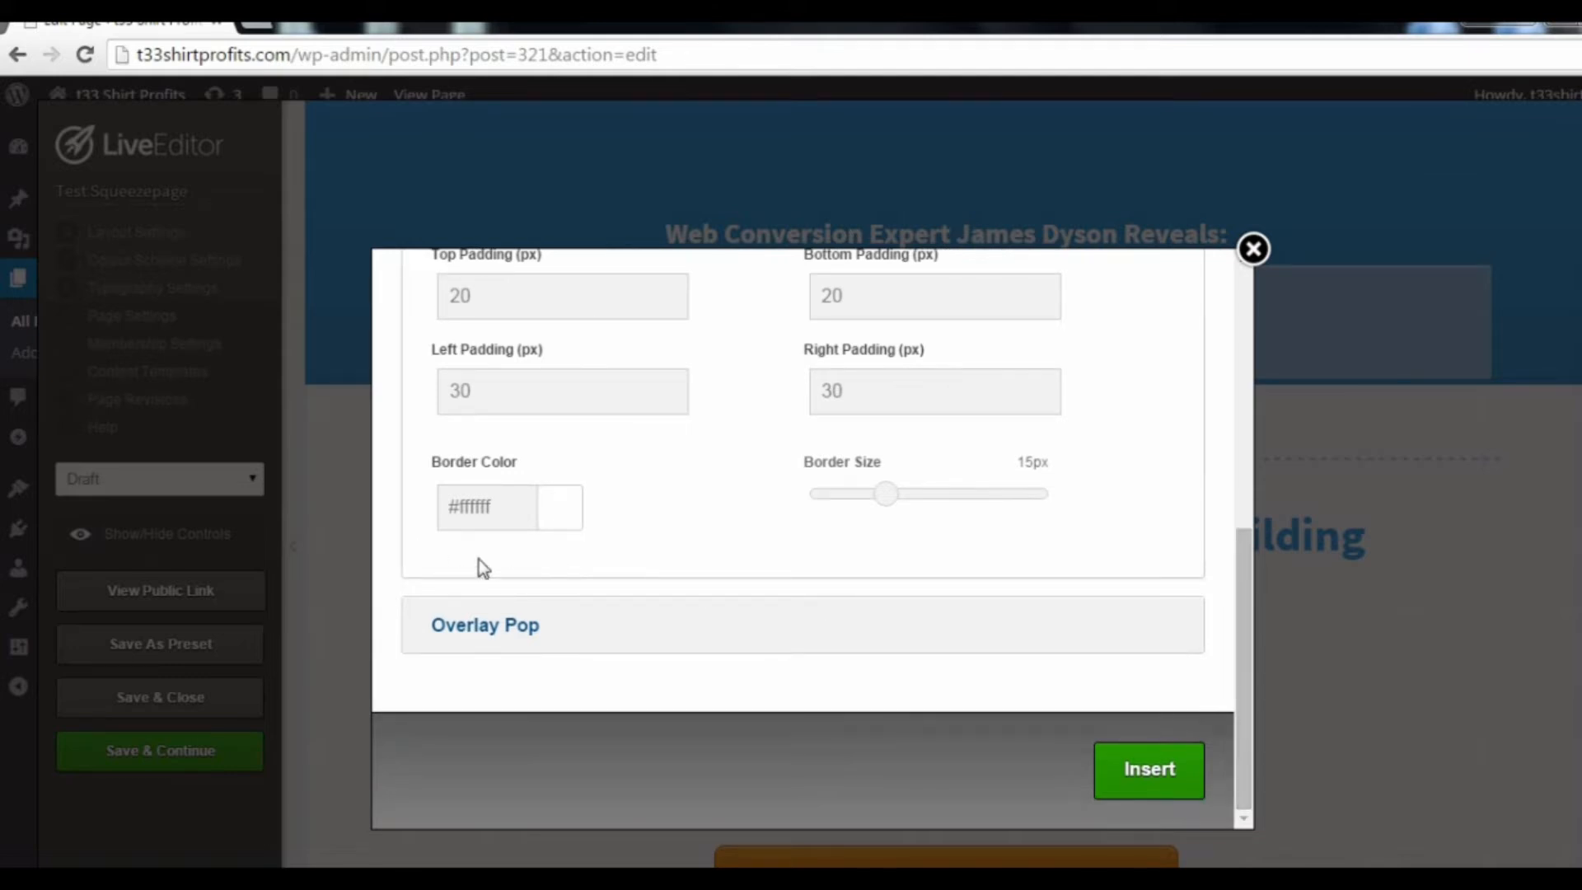
left_click(486, 627)
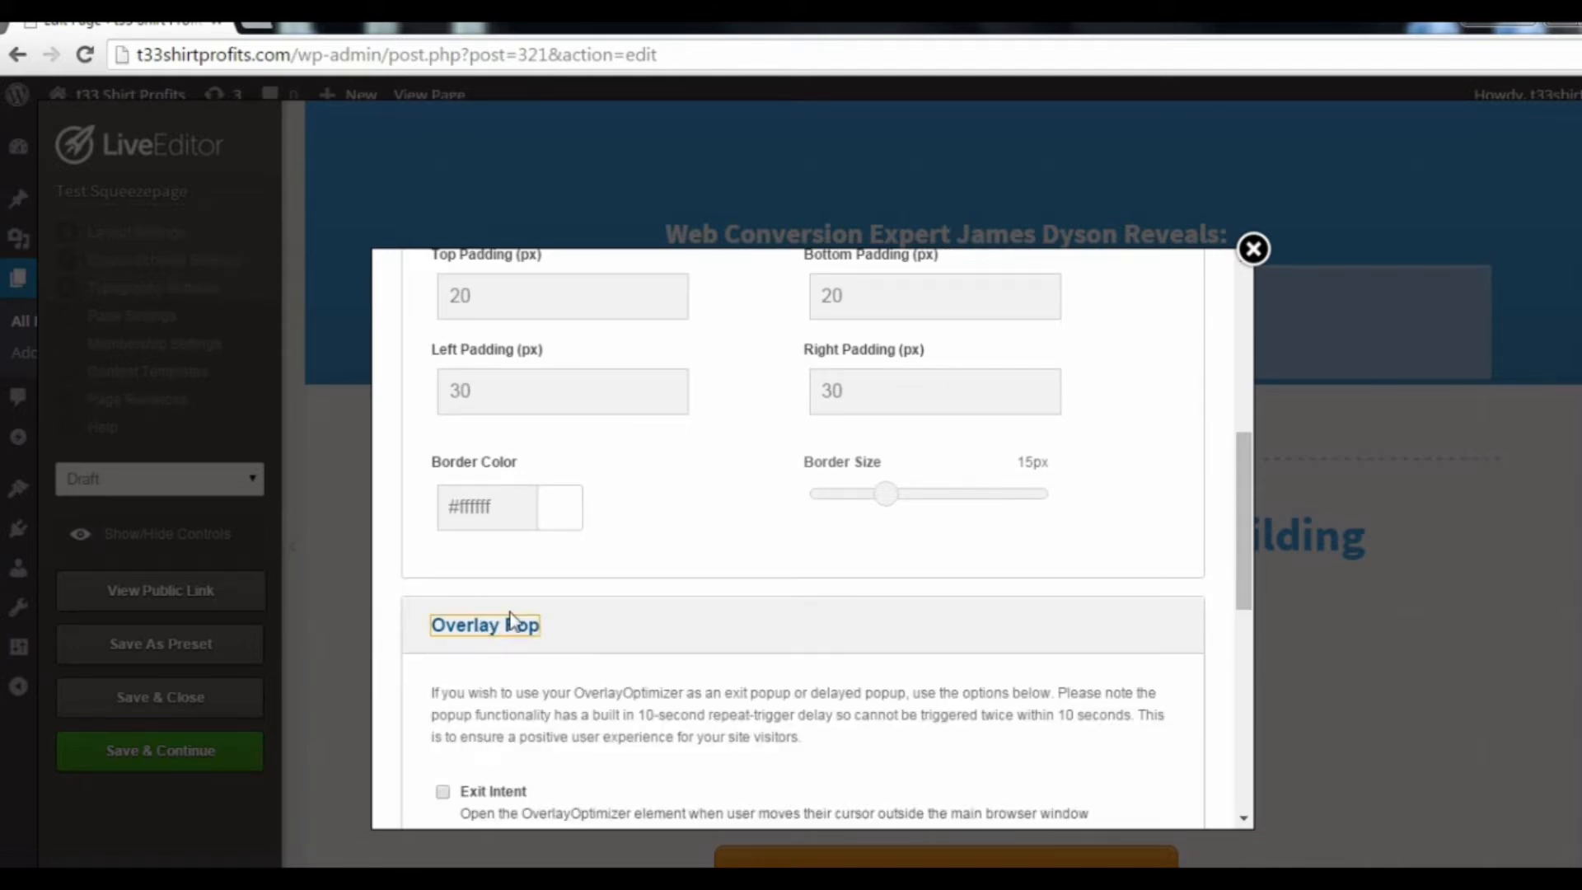
scroll(702, 571, "down", 3)
scroll(703, 570, "down", 2)
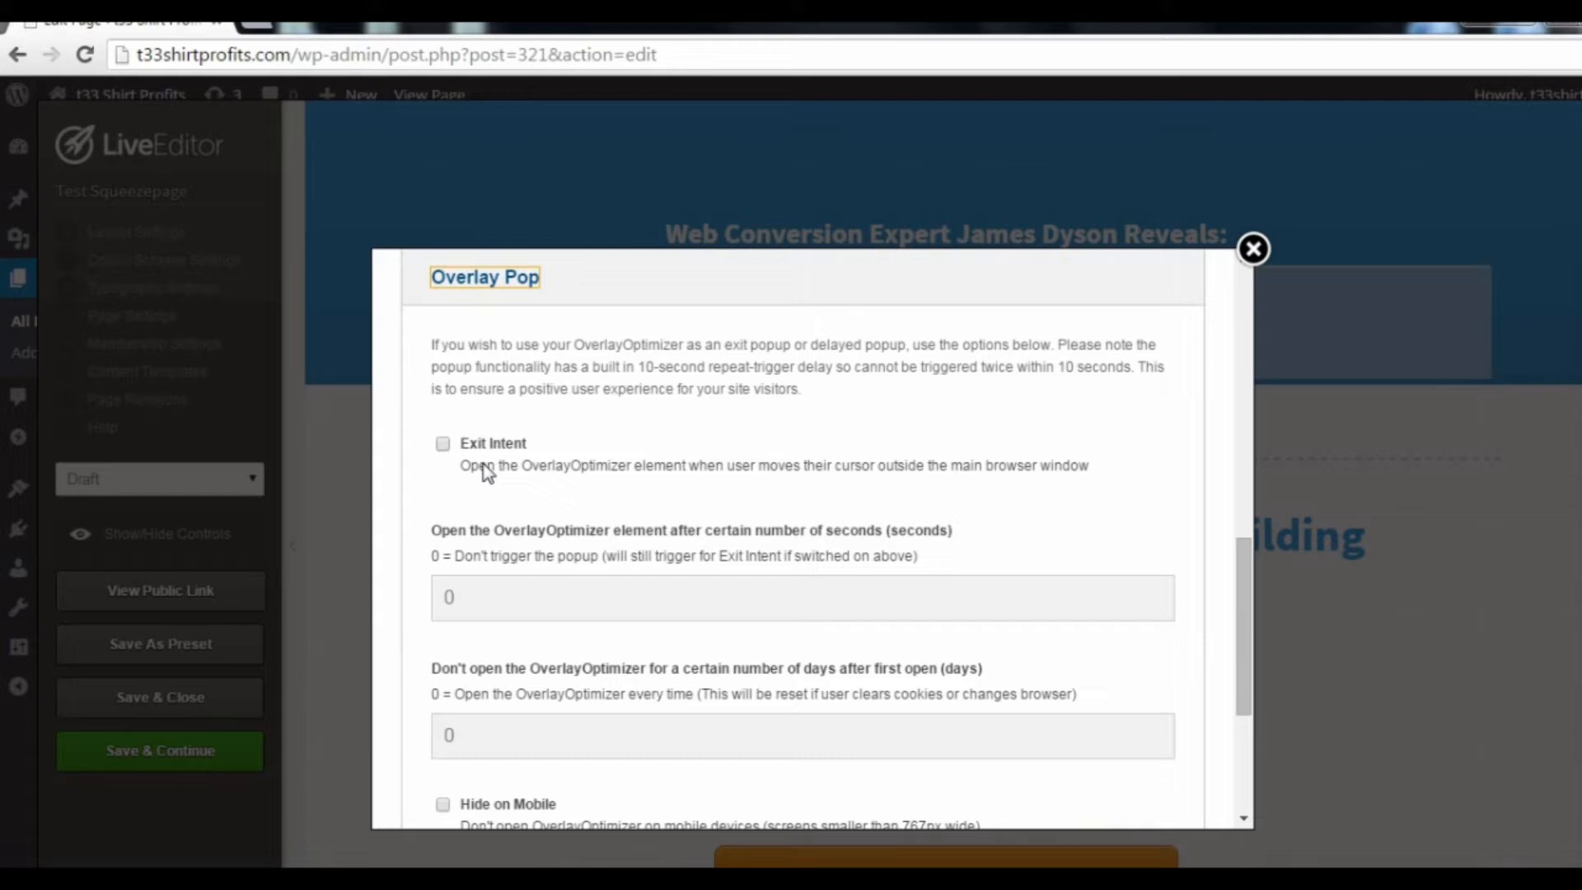
left_click(442, 445)
scroll(1248, 610, "down", 2)
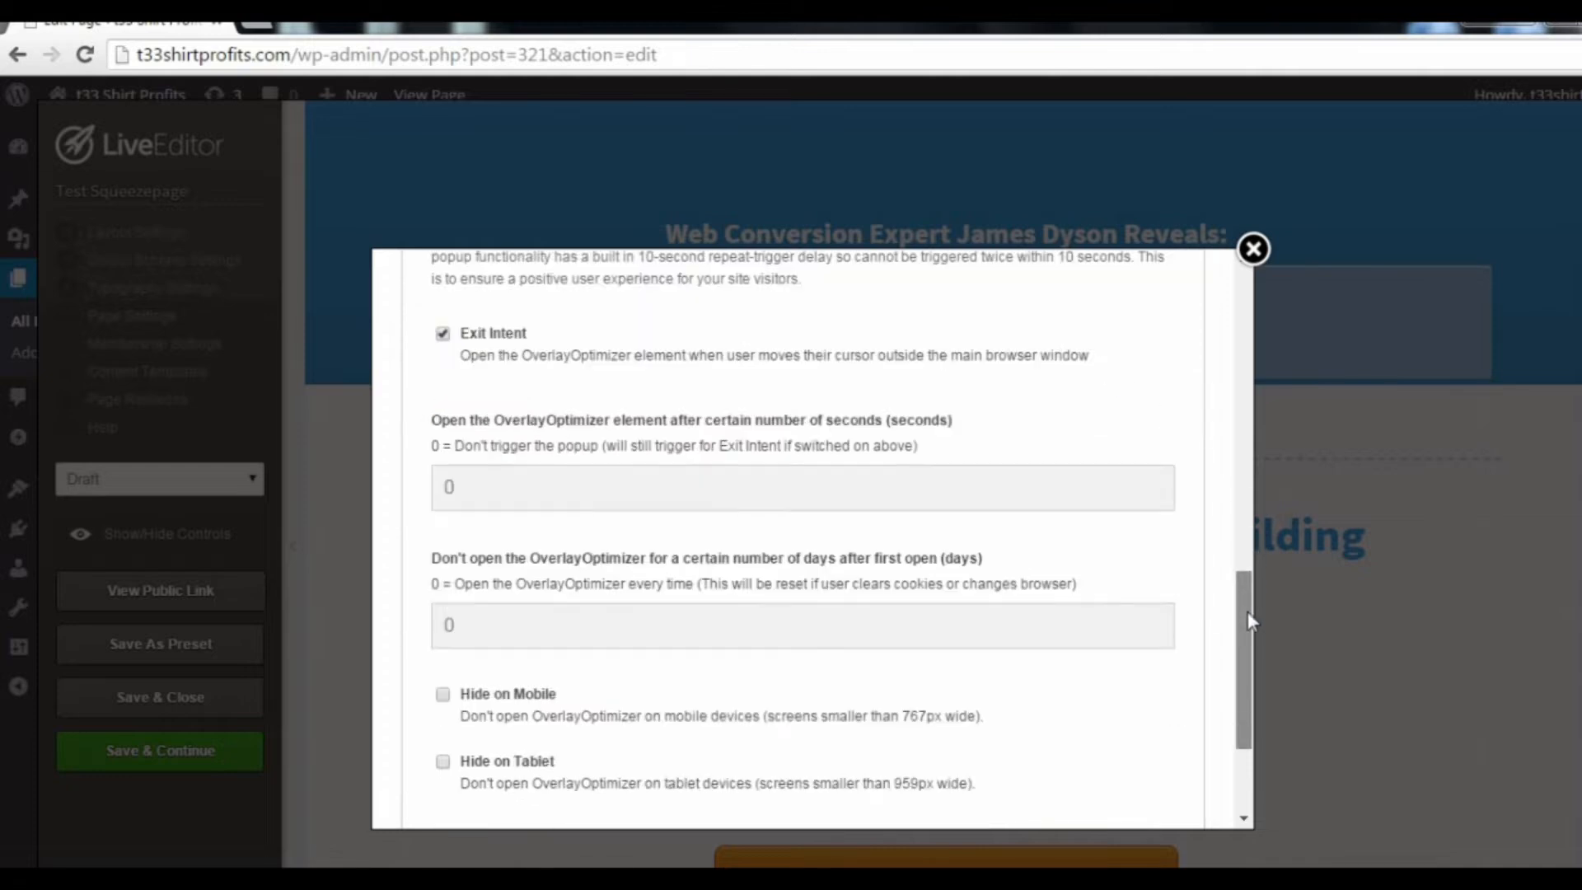
scroll(1247, 618, "down", 2)
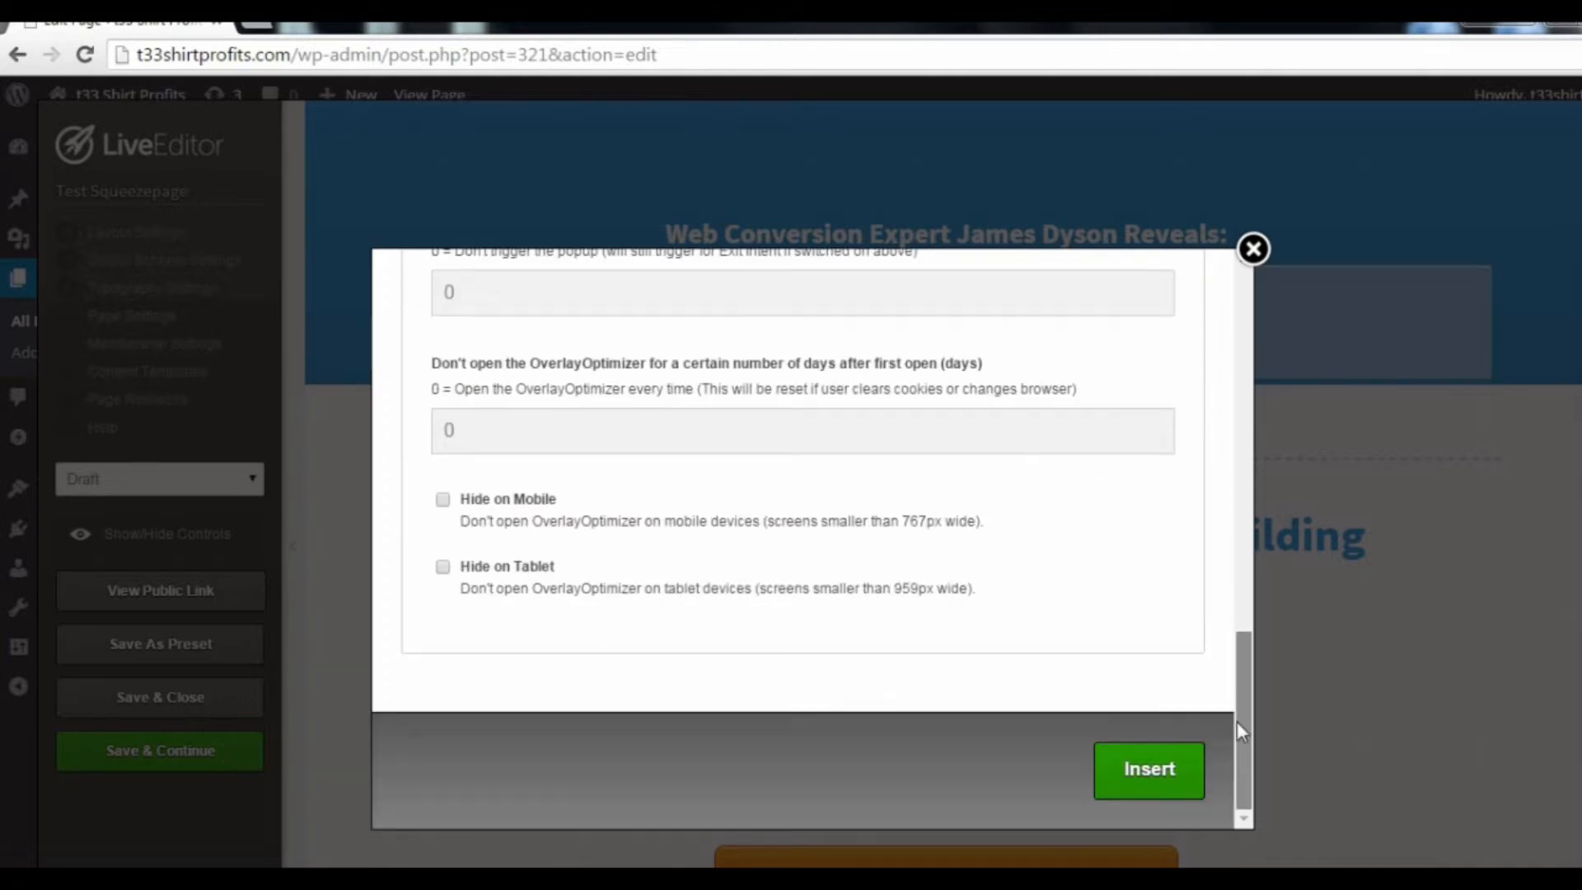
left_click(1163, 779)
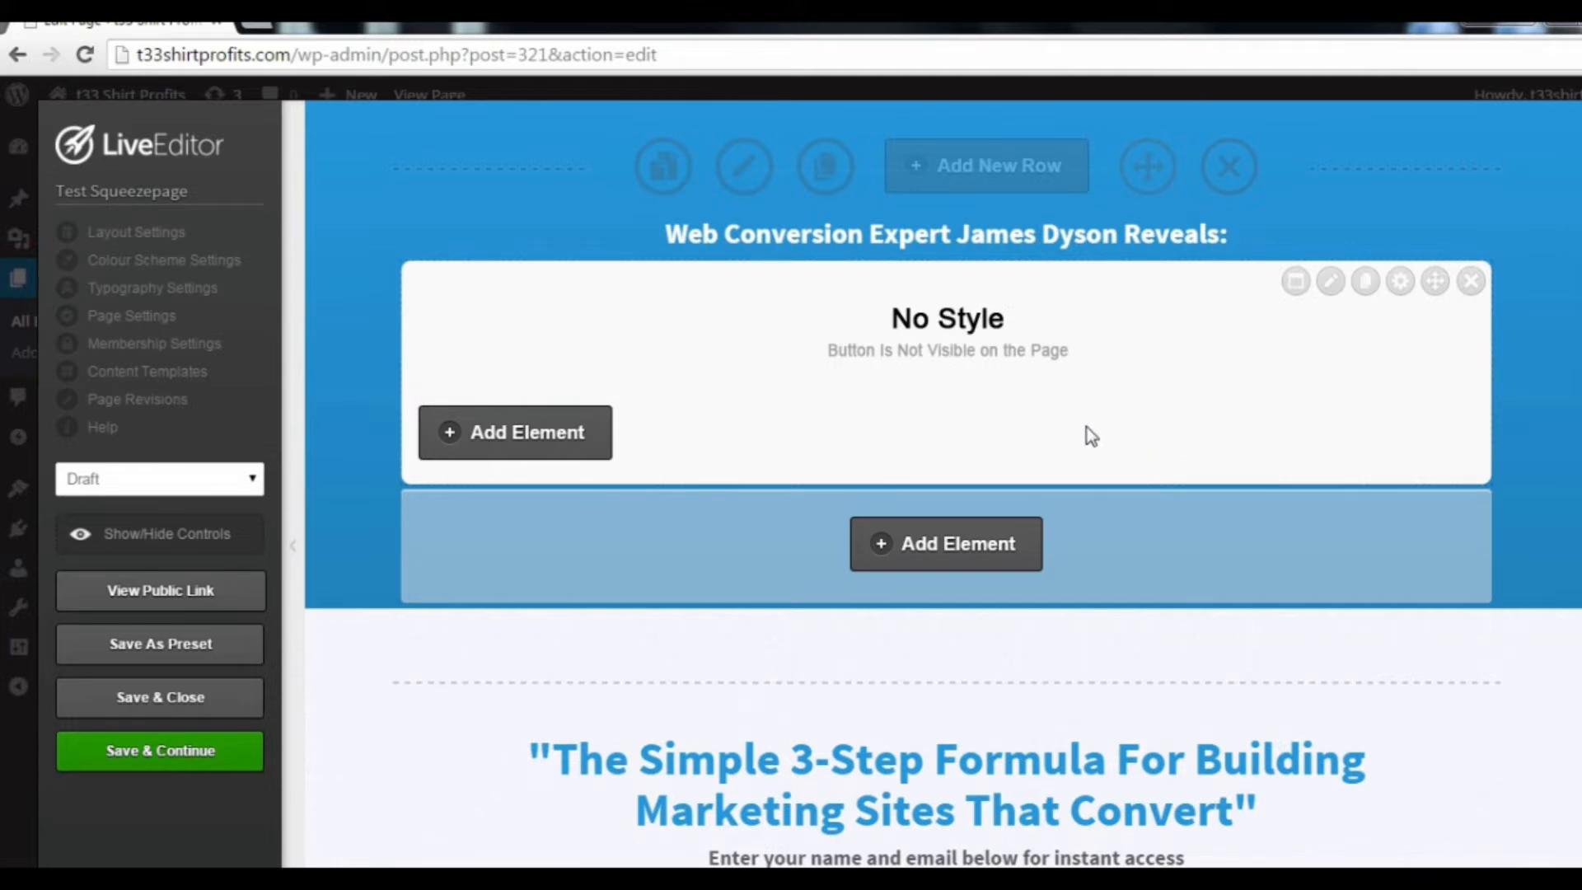
Step: Add a Text Block element with the default style to the overlay's content, finding it by searching the elements for "text"
left_click(579, 447)
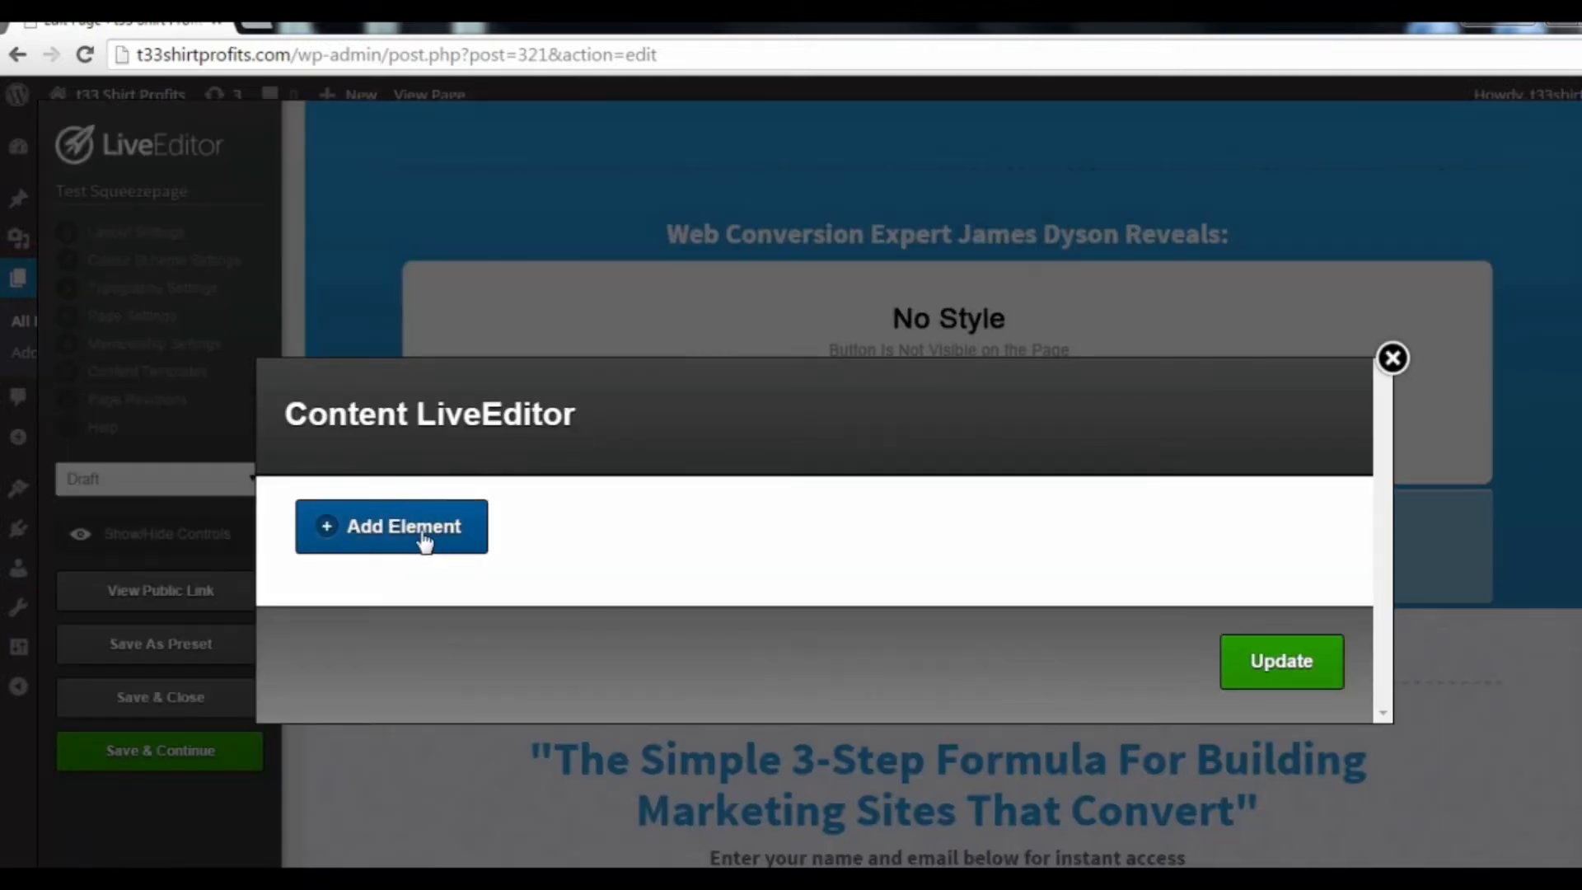
left_click(423, 539)
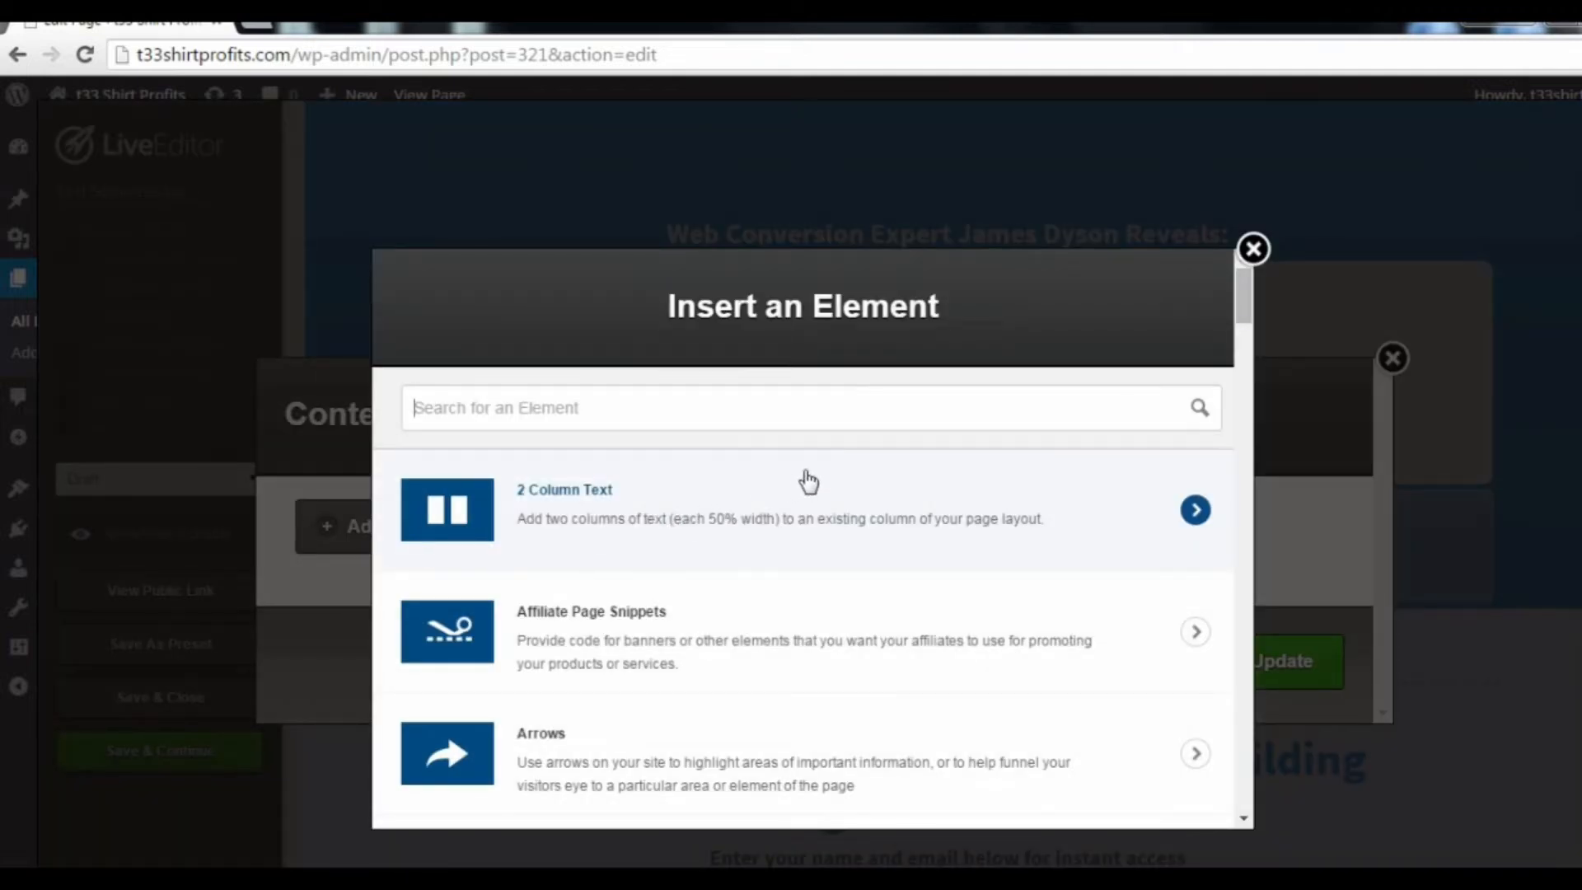
scroll(861, 494, "down", 20)
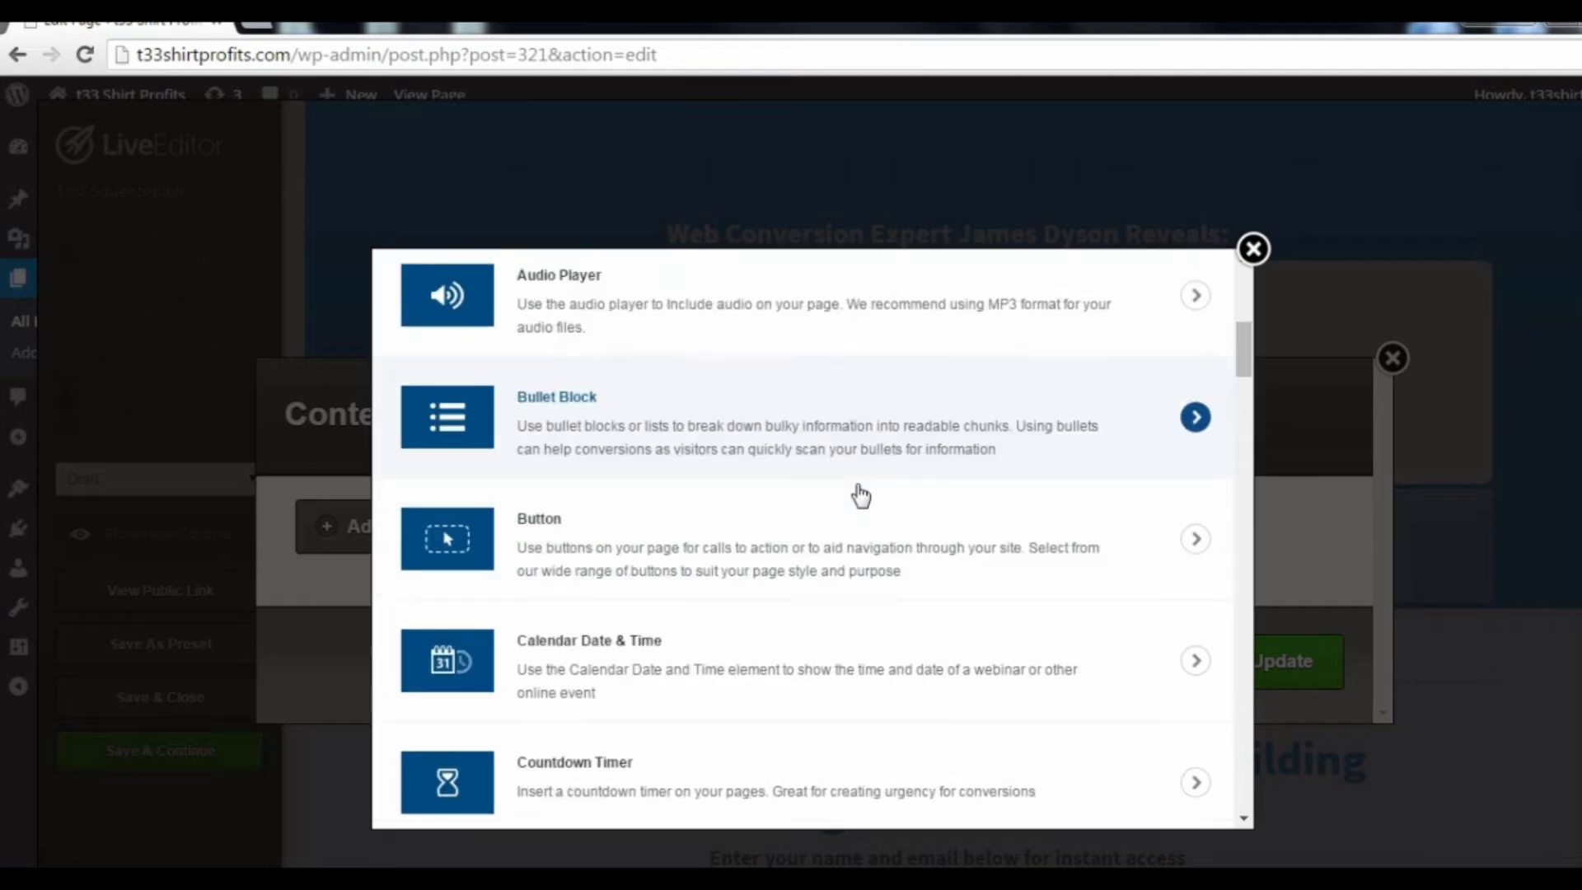
scroll(861, 494, "down", 20)
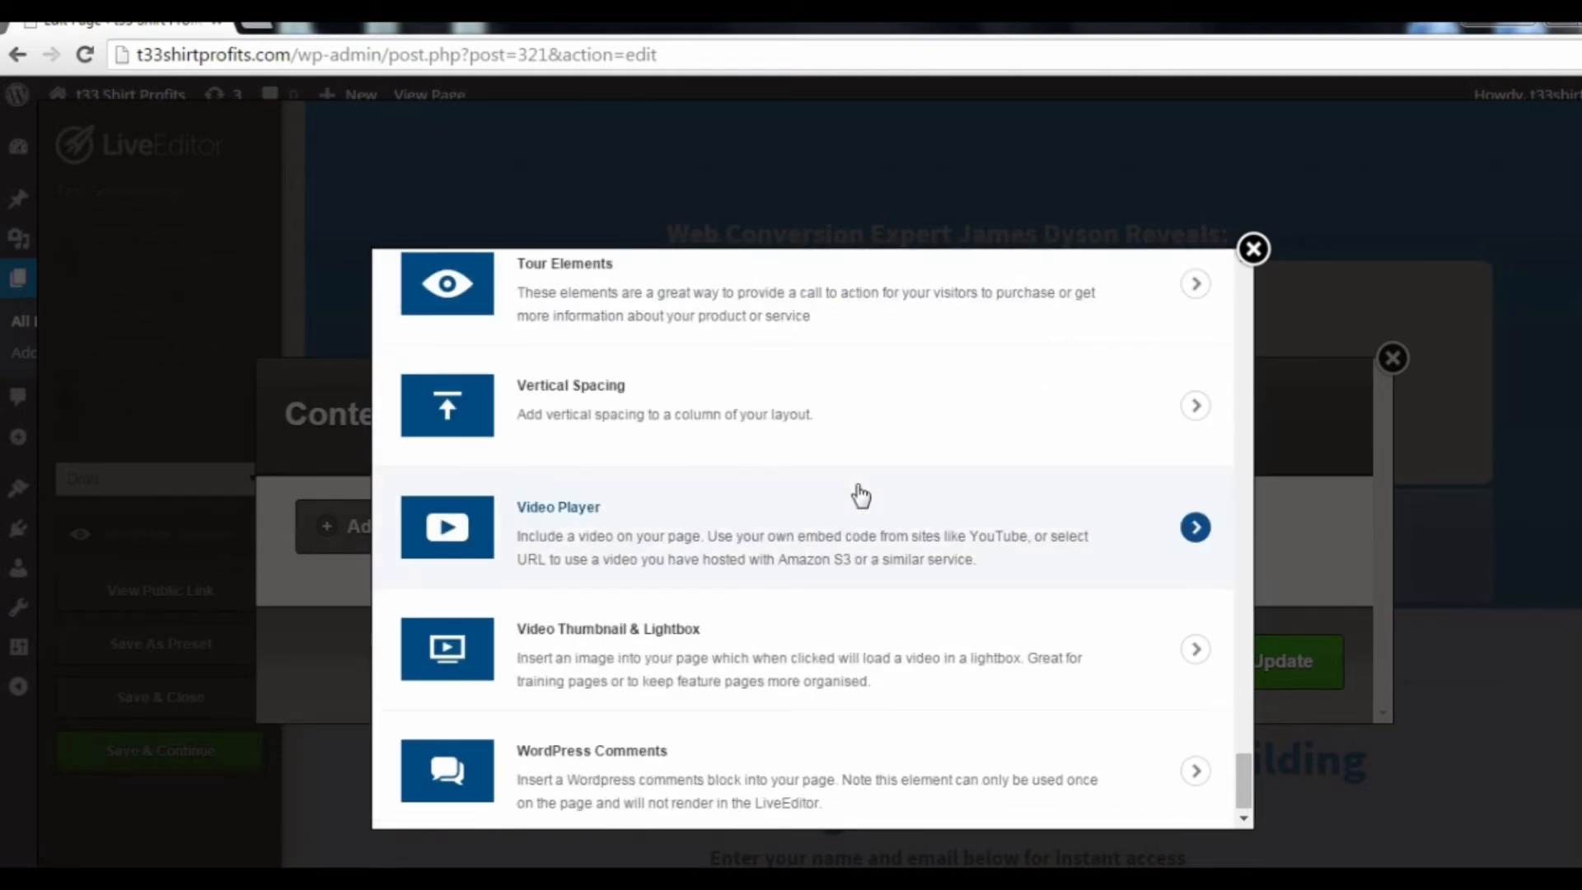
scroll(820, 510, "up", 20)
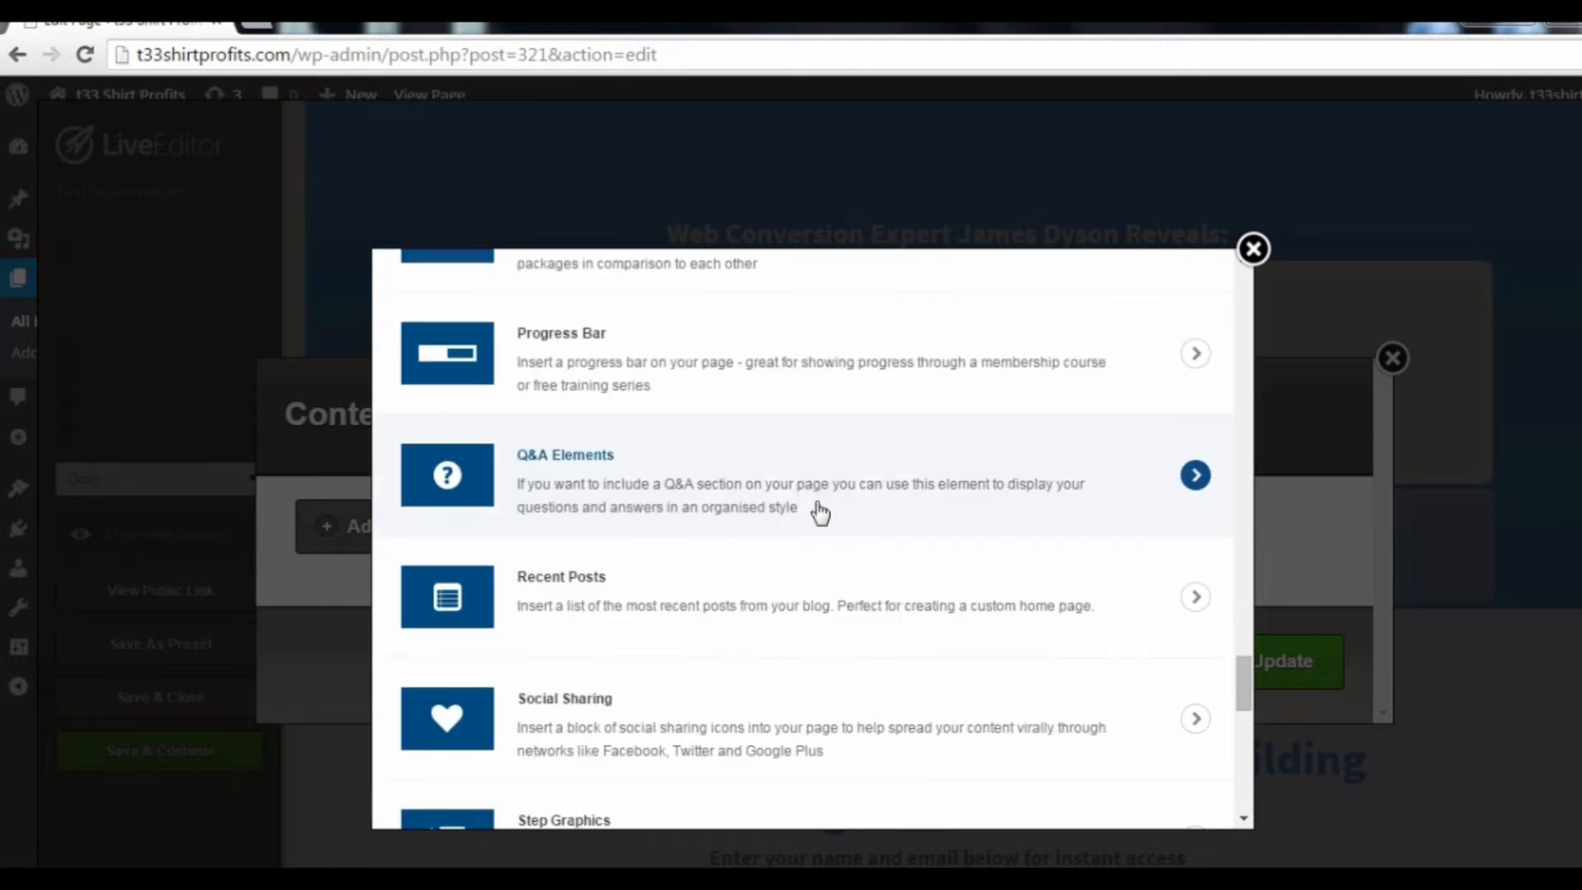
scroll(820, 513, "up", 7)
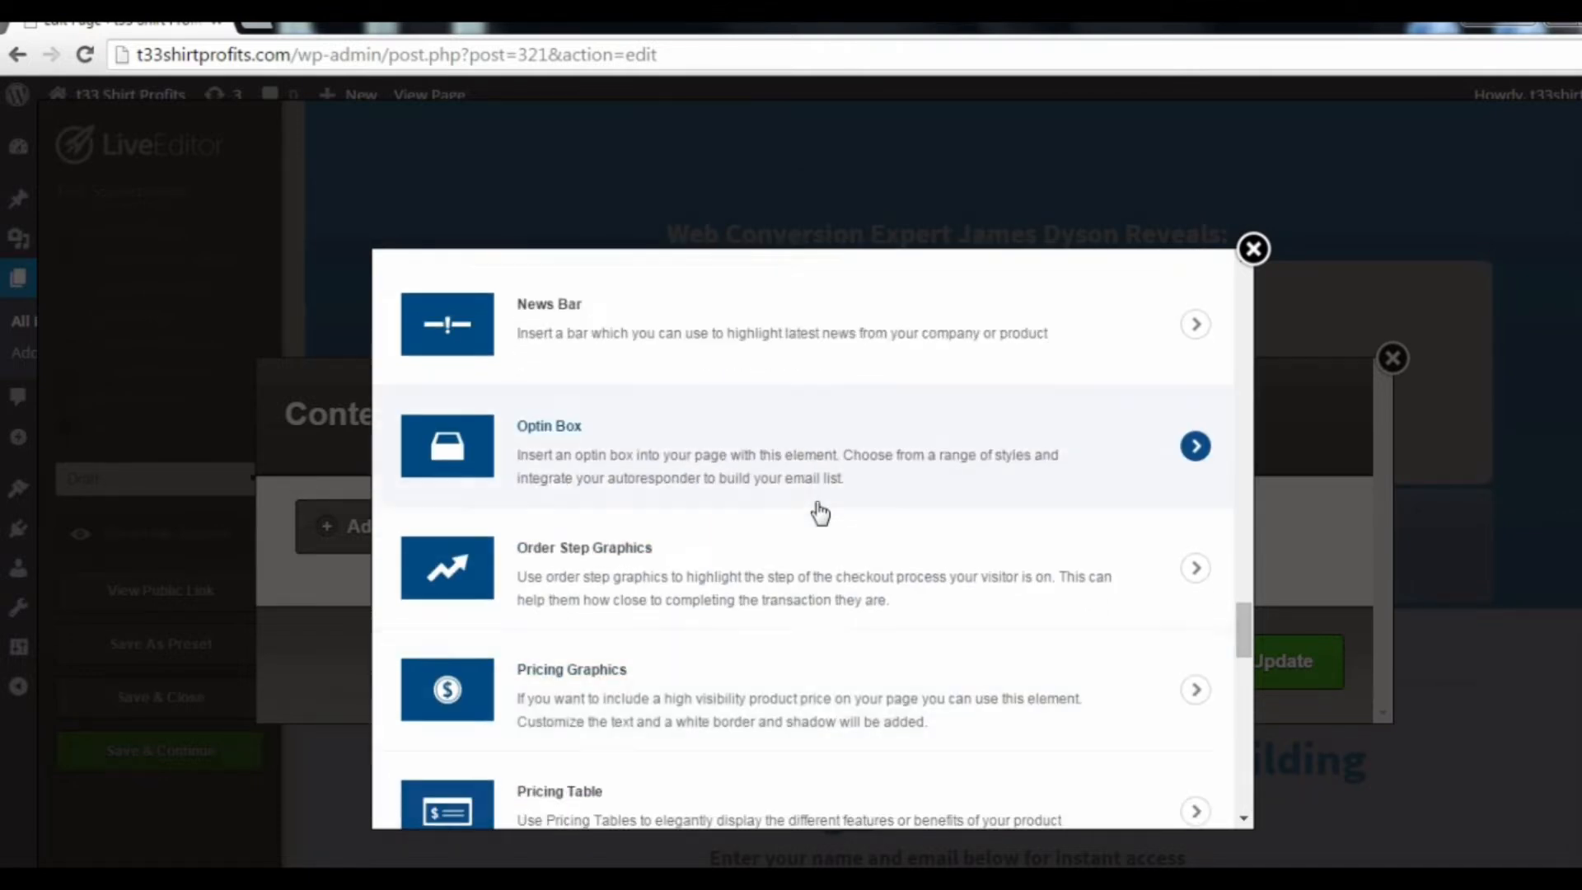
scroll(819, 512, "up", 15)
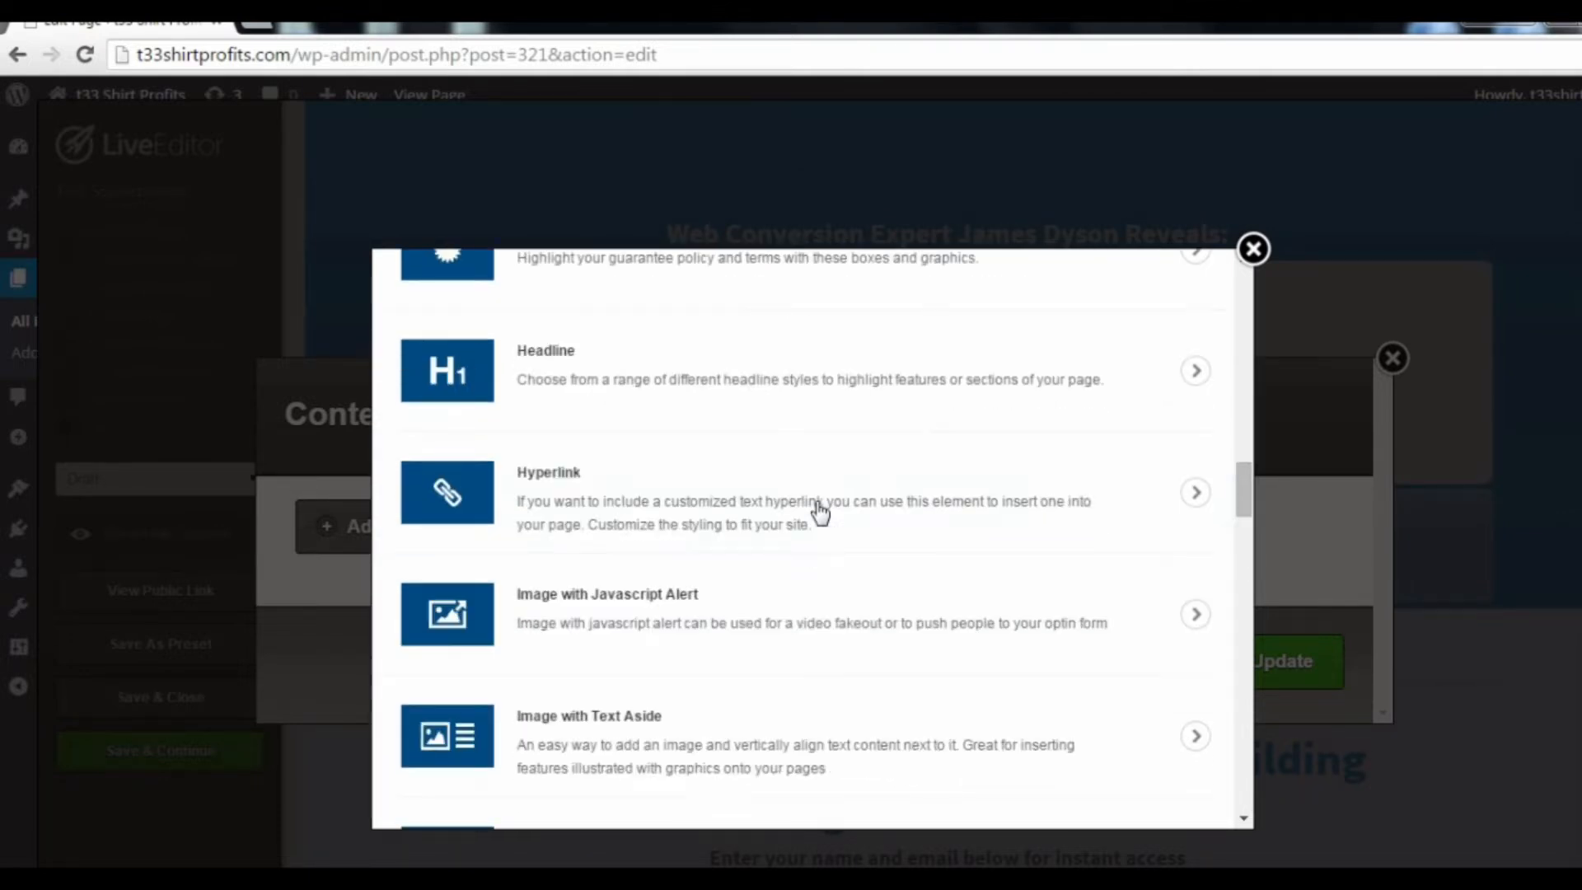
scroll(818, 516, "up", 10)
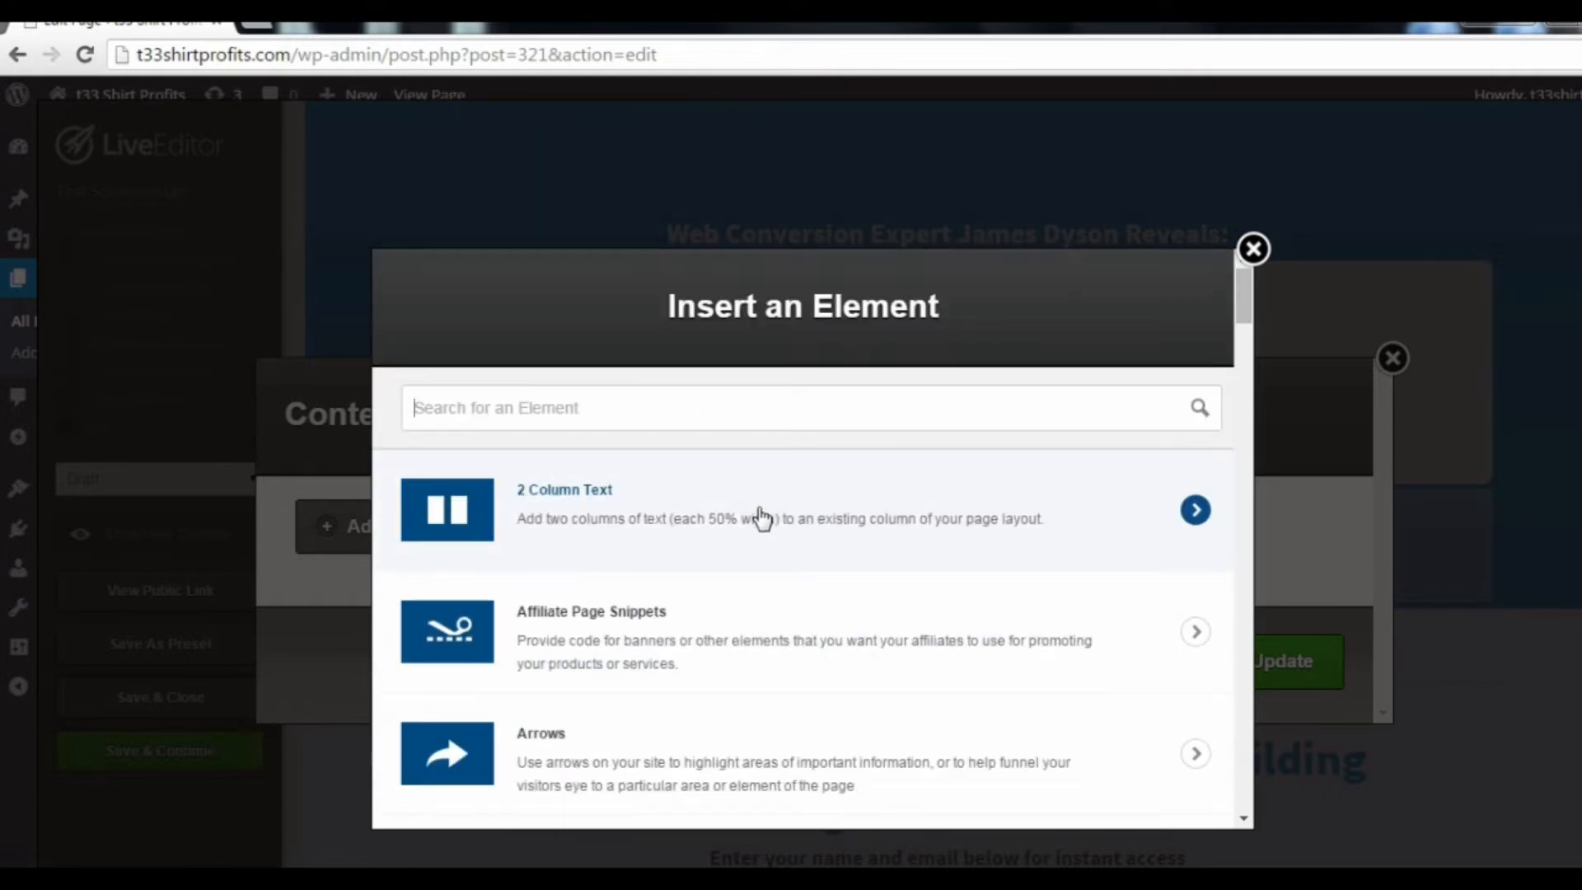
scroll(760, 517, "down", 6)
scroll(758, 491, "up", 6)
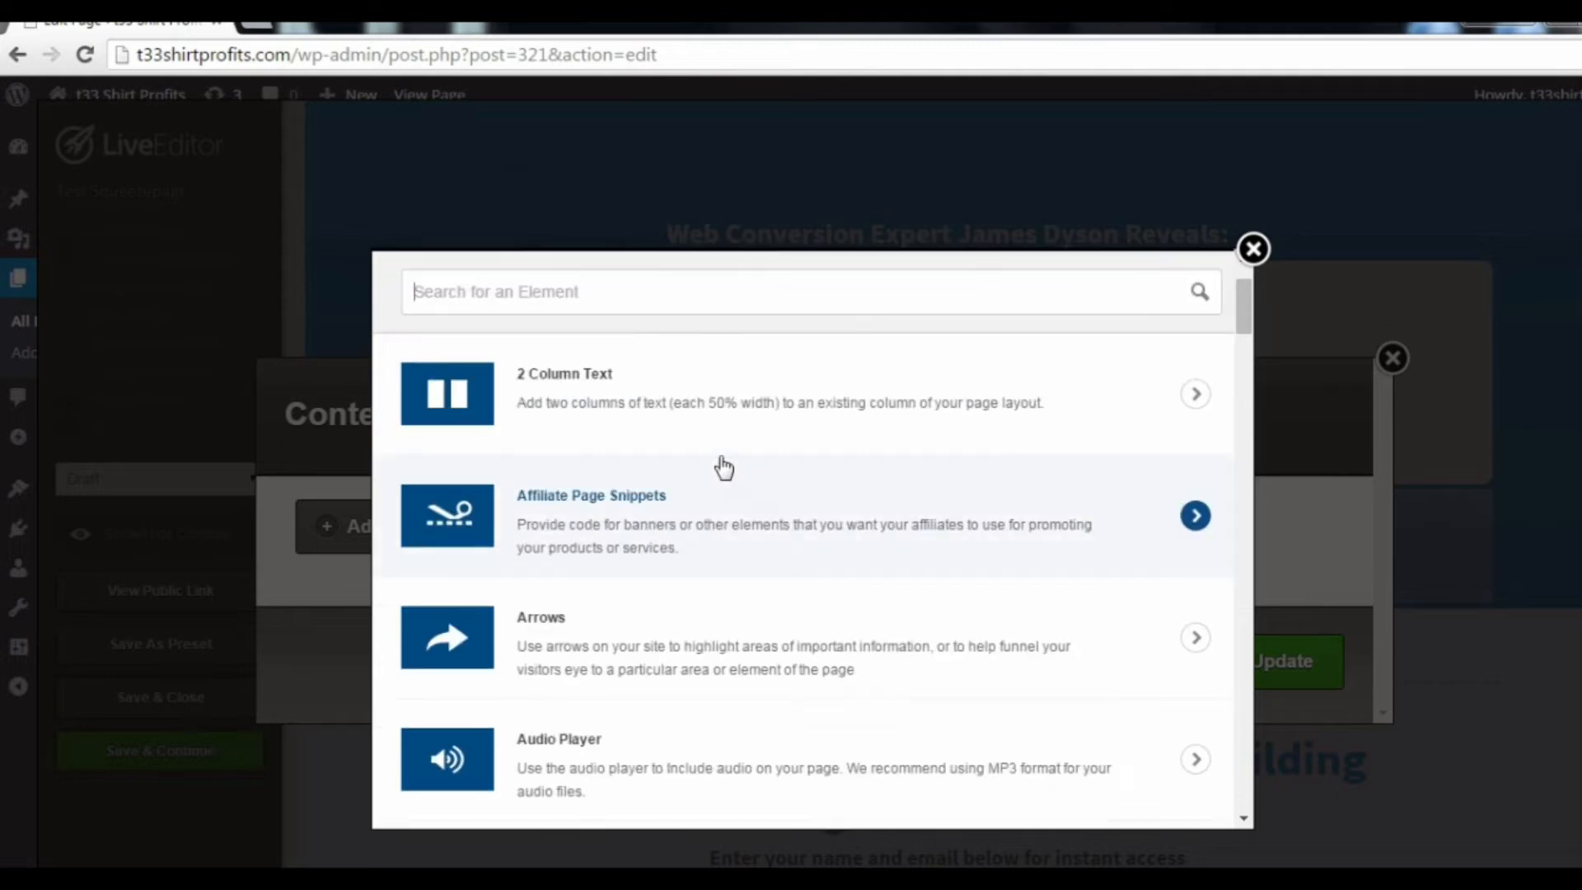
left_click(660, 424)
type("text")
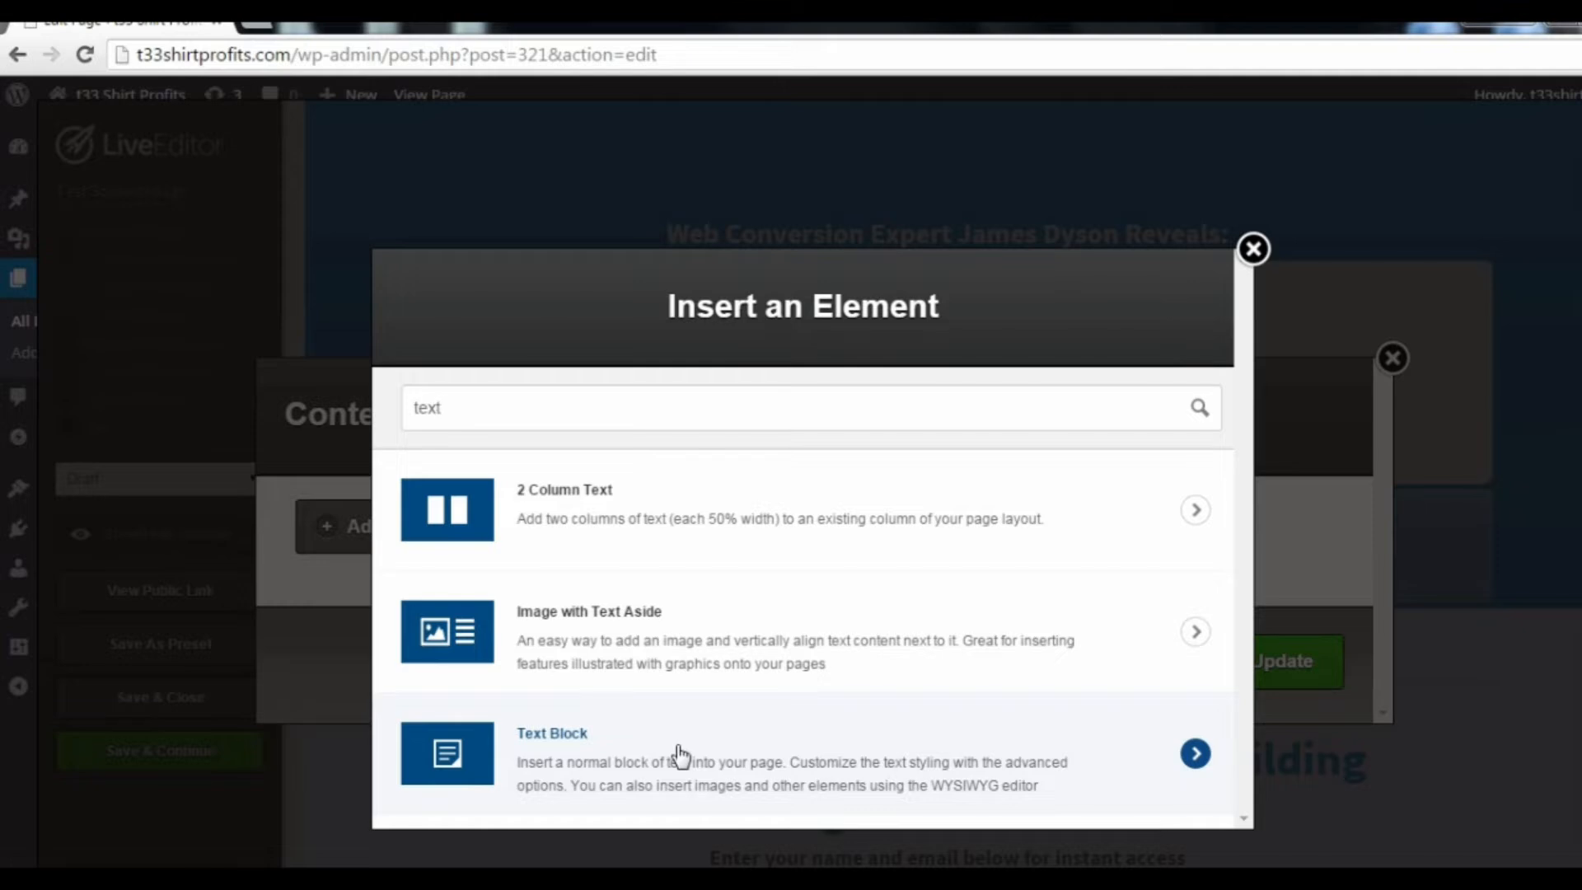
left_click(679, 754)
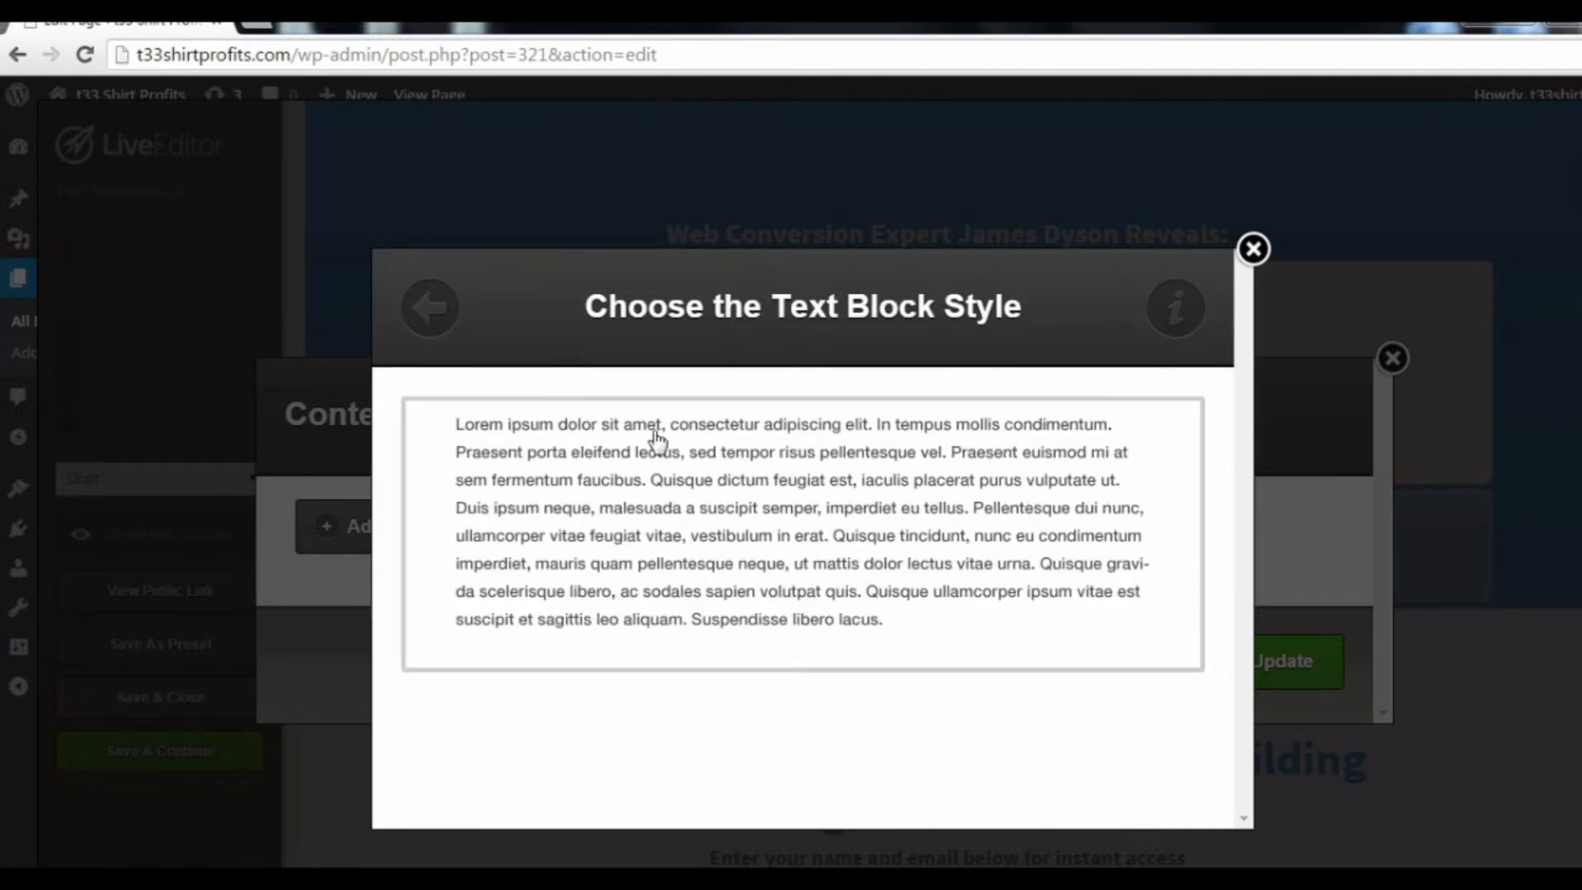
left_click(876, 512)
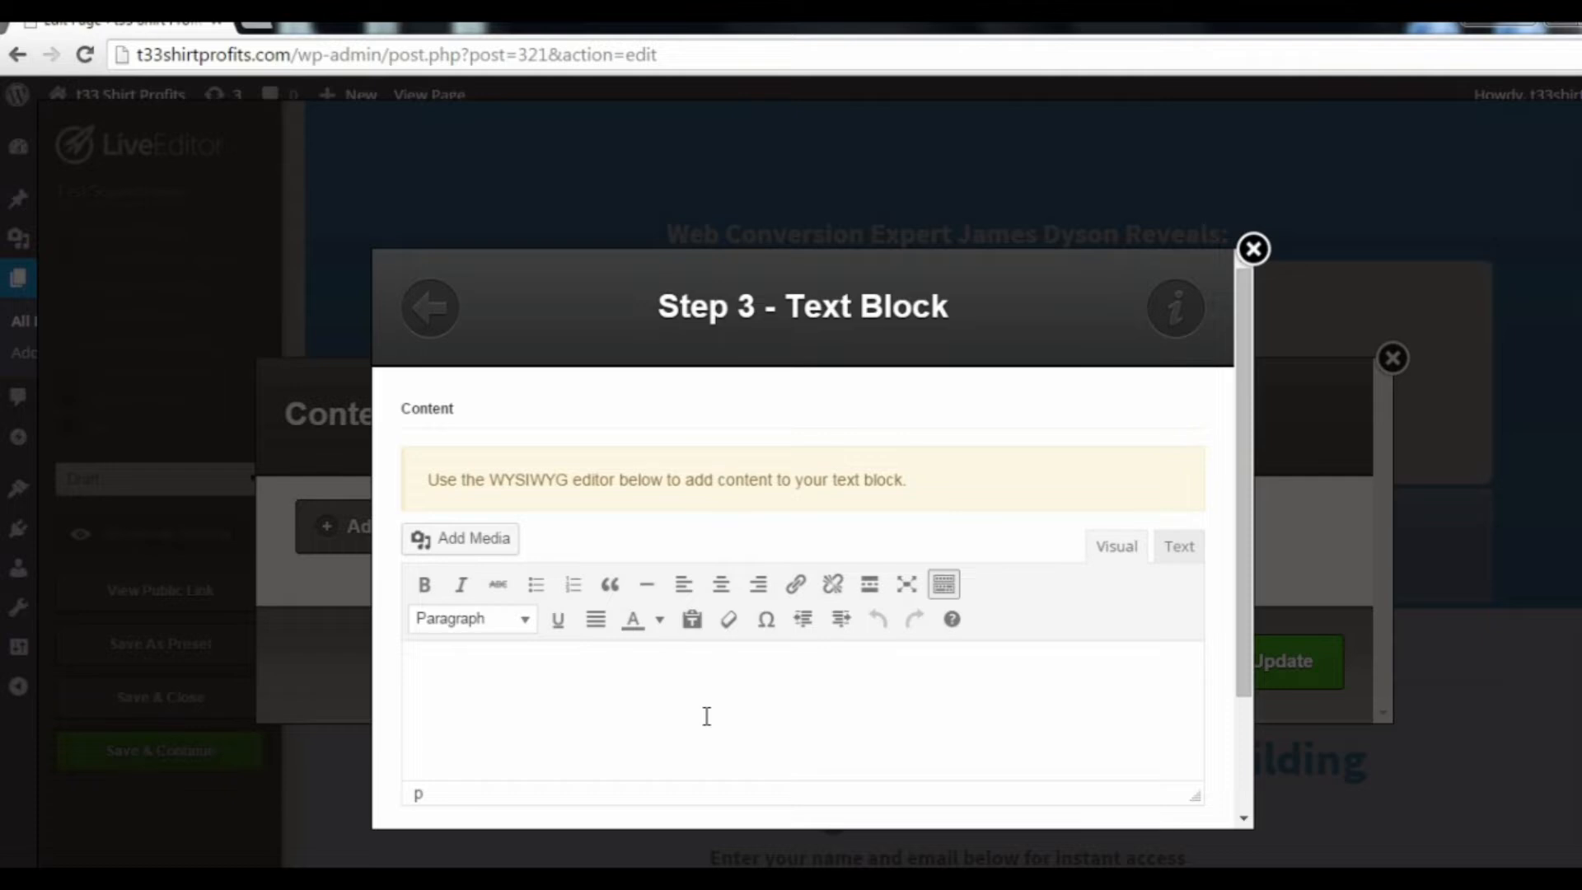
Step: Enter "test" as the text block's content, insert it and update the overlay's content
type("test")
scroll(583, 702, "down", 2)
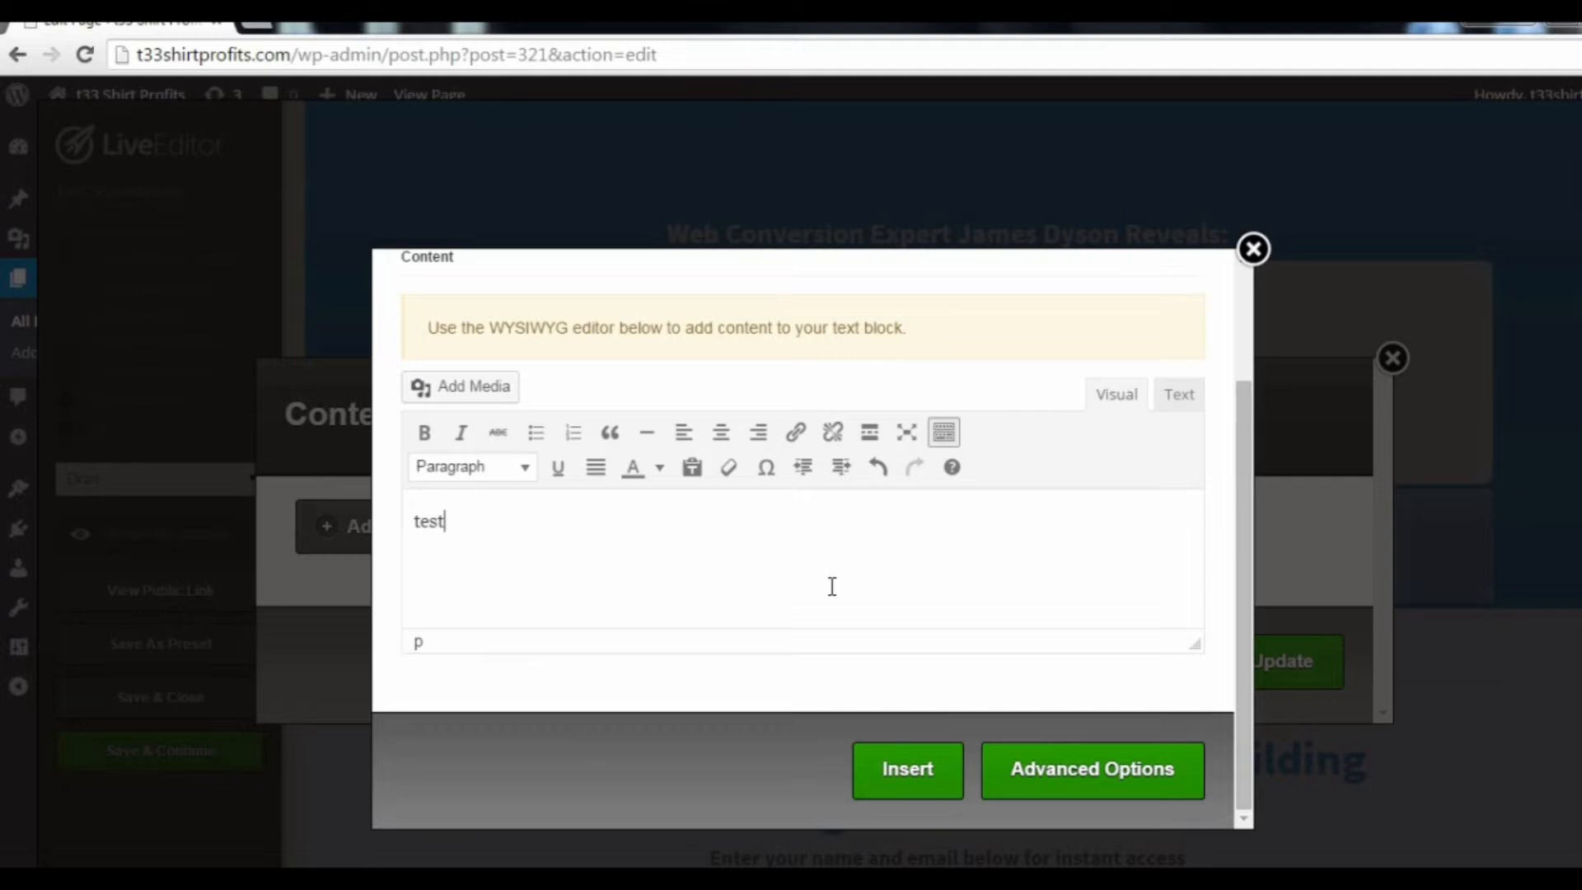
left_click(921, 771)
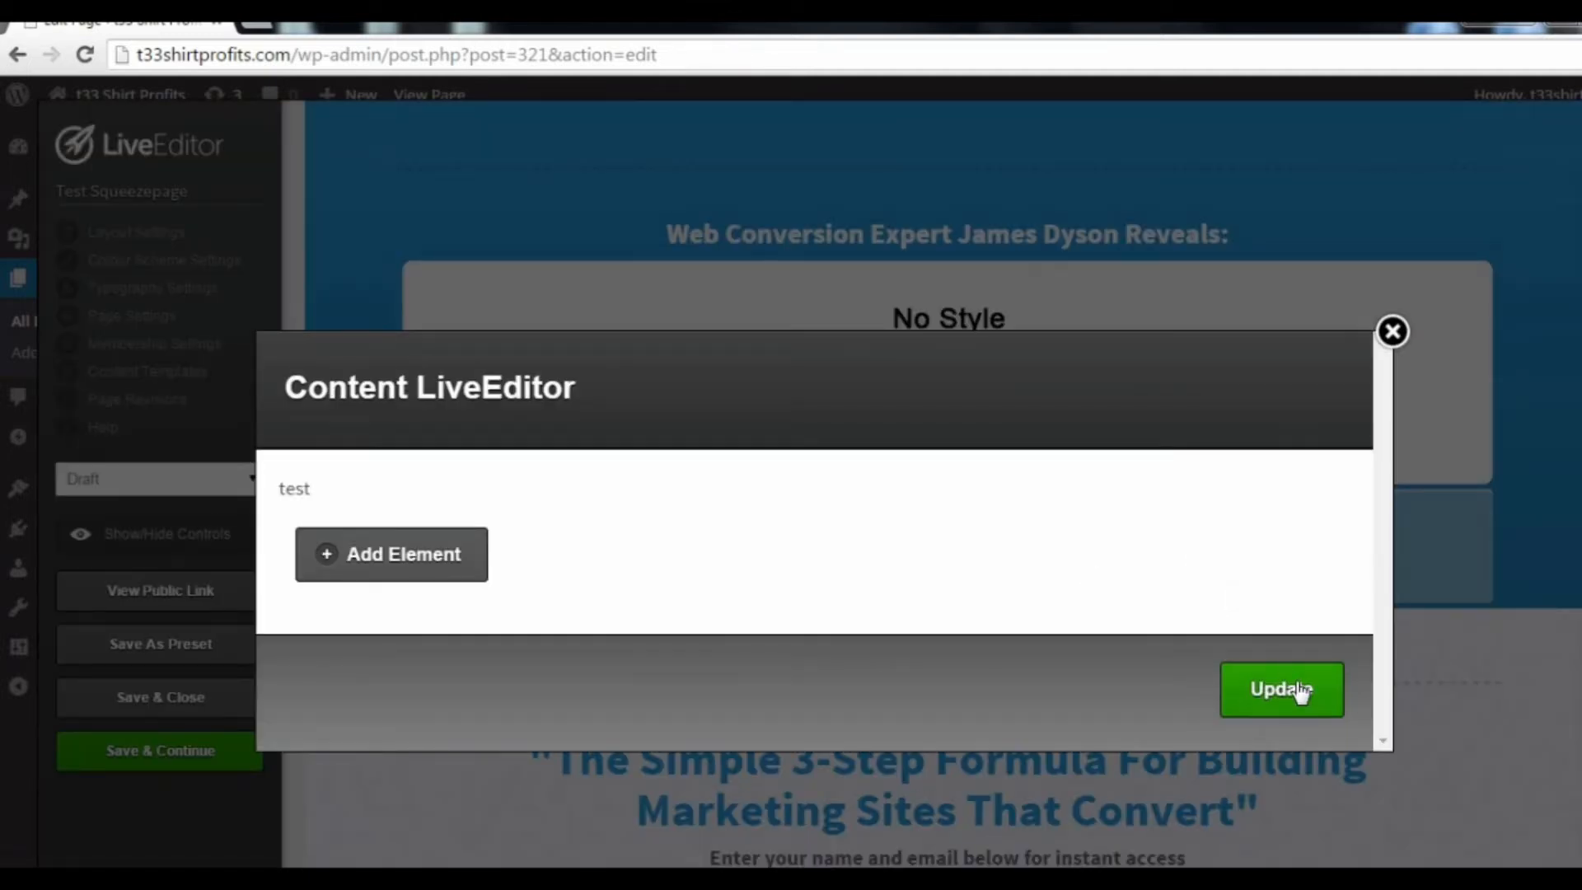
left_click(1298, 691)
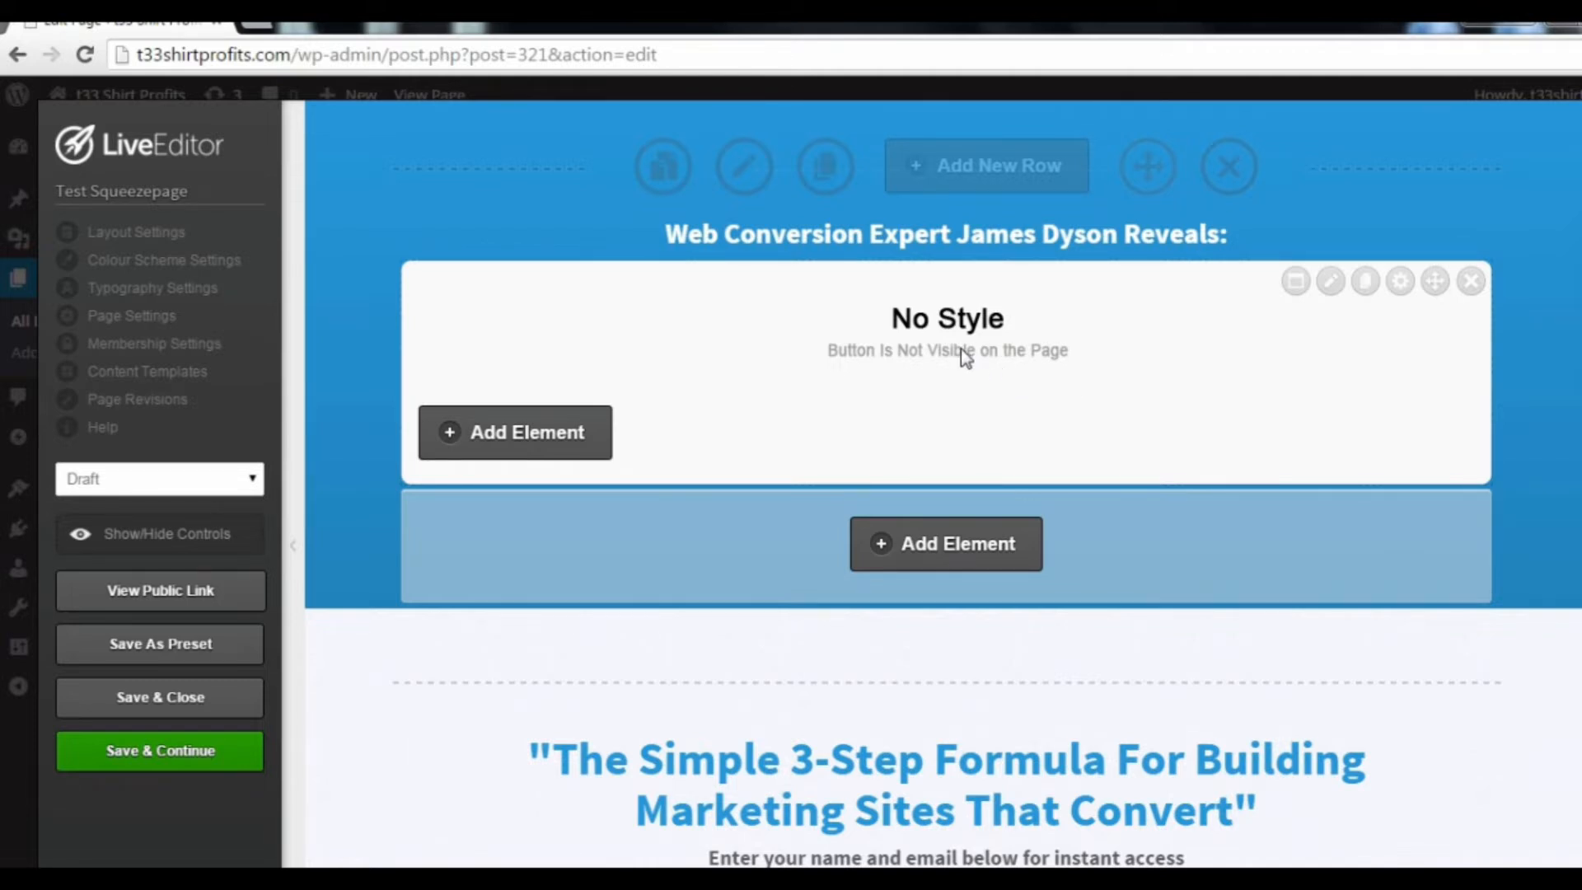
Step: Save and close the squeeze page, and preview it to test the exit-intent overlay
left_click(189, 710)
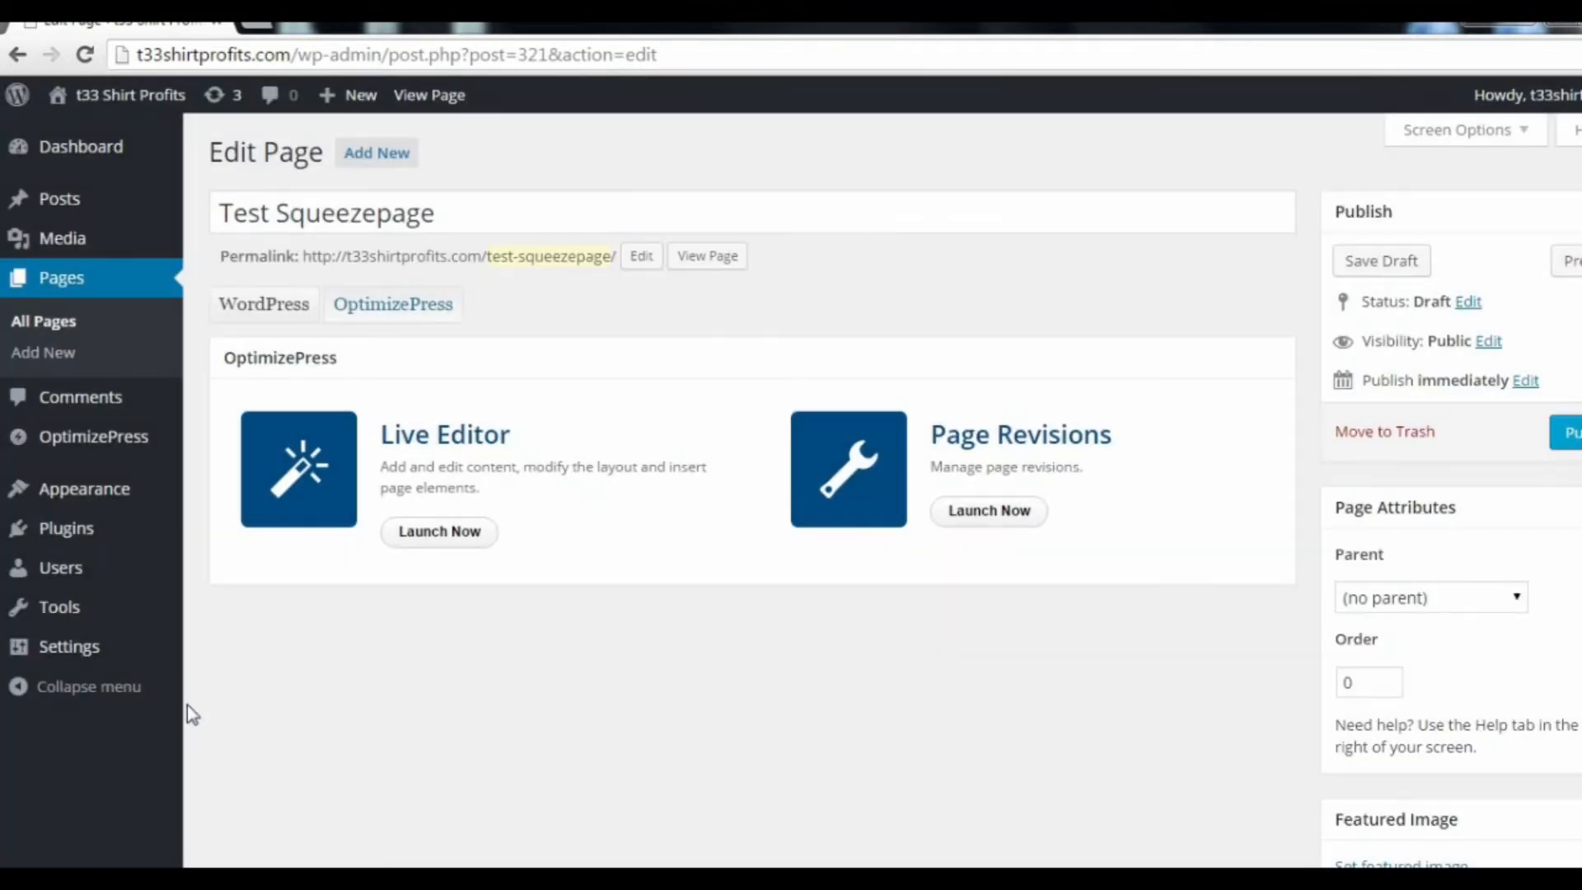
left_click(723, 262)
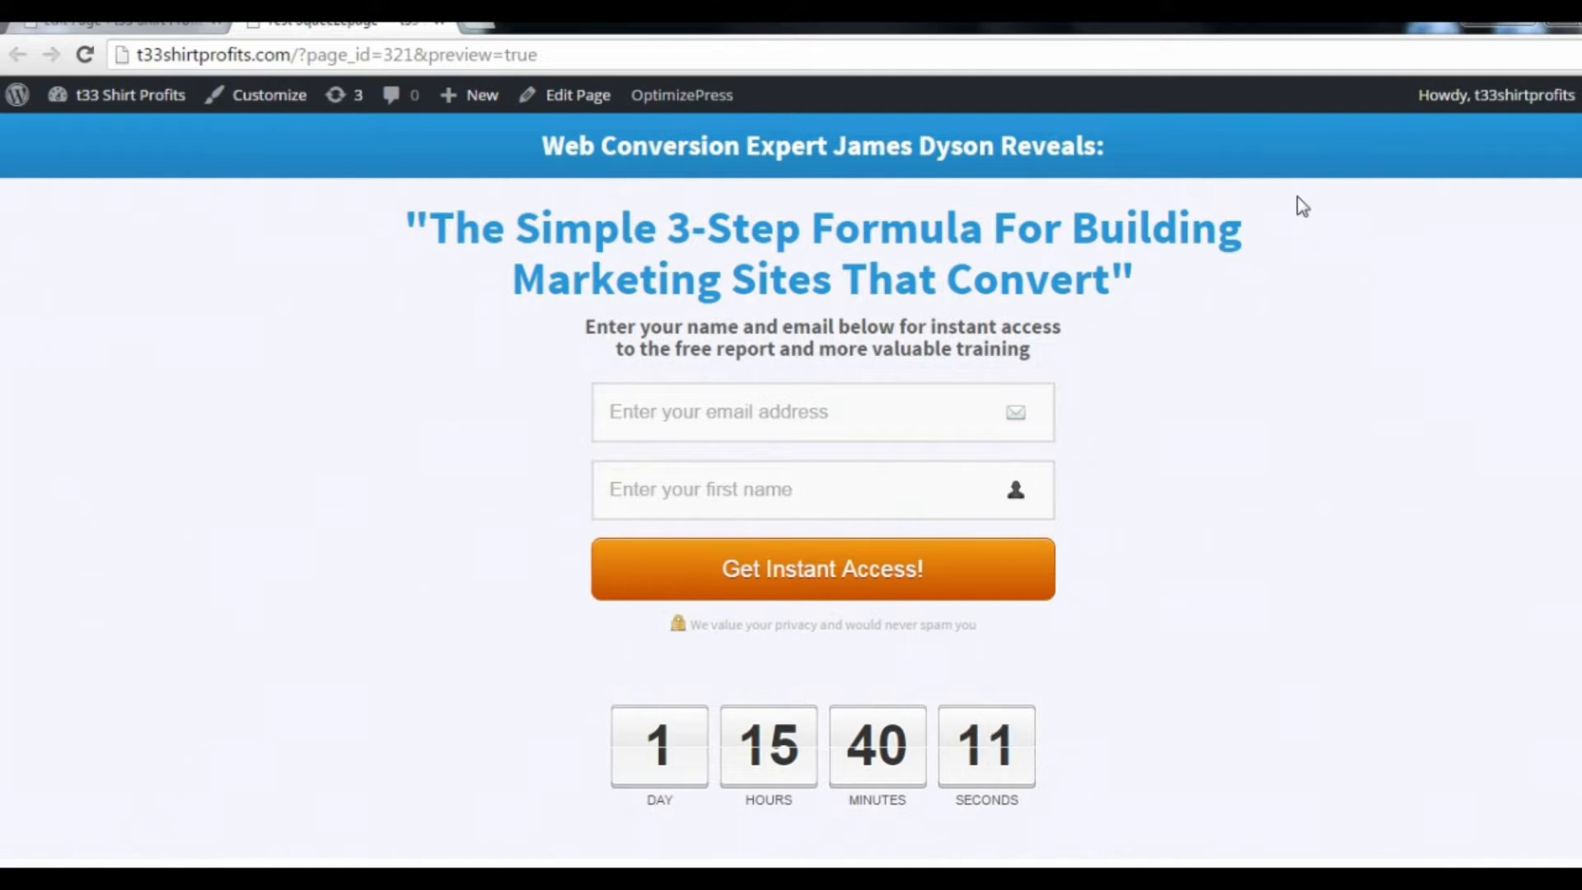
mouse_move(1481, 36)
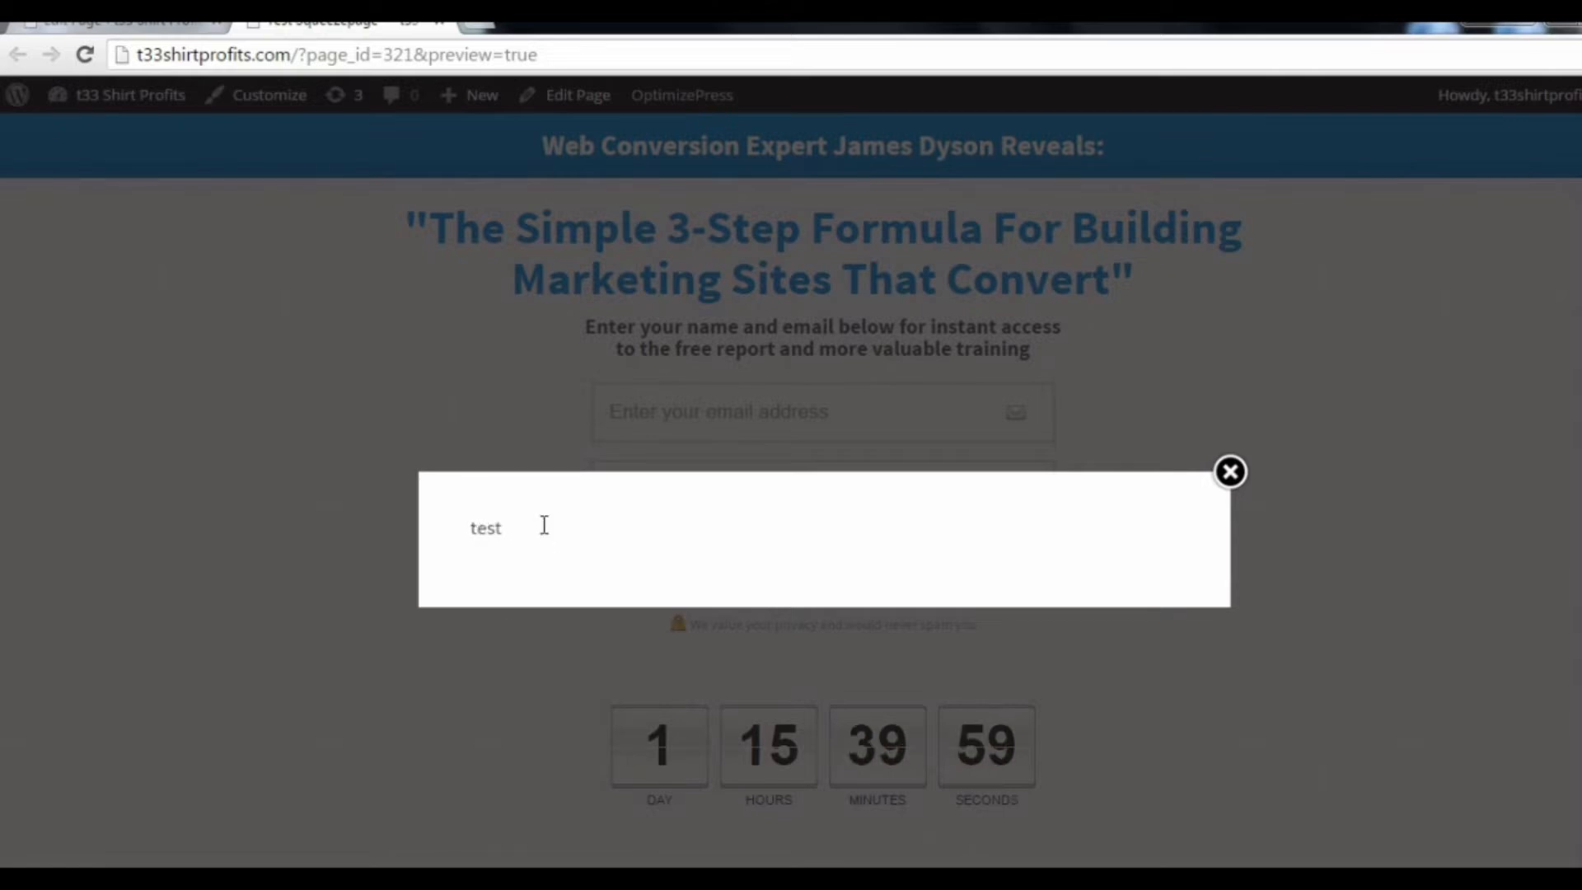
left_click(1230, 473)
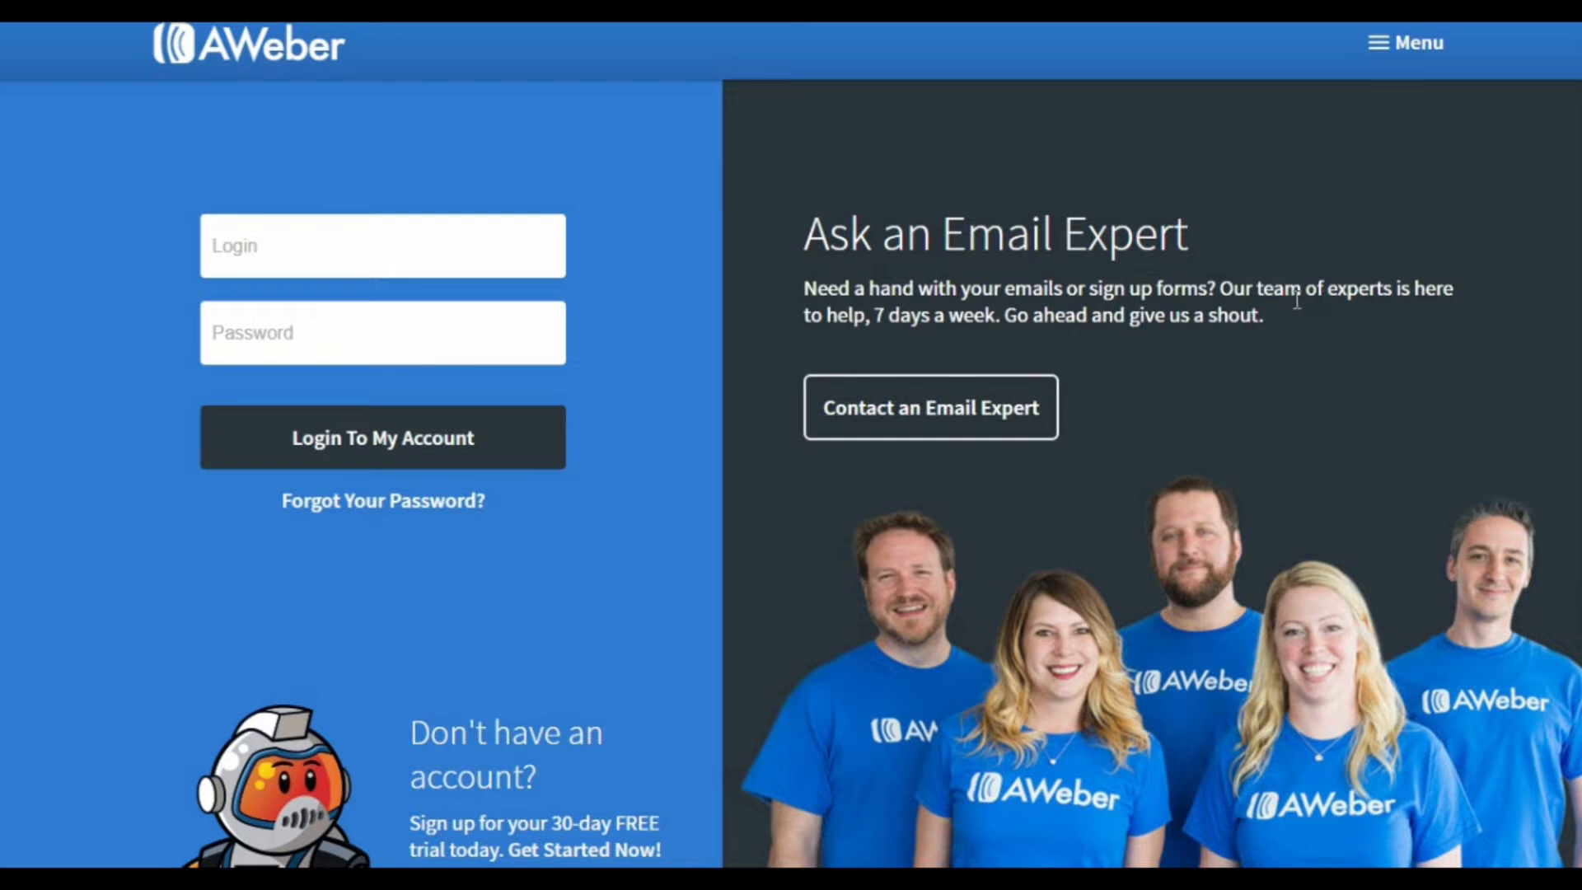
Step: On the AWeber site, visit the Getting Started support page and go on to the Free Trial sign-up page
left_click(1426, 68)
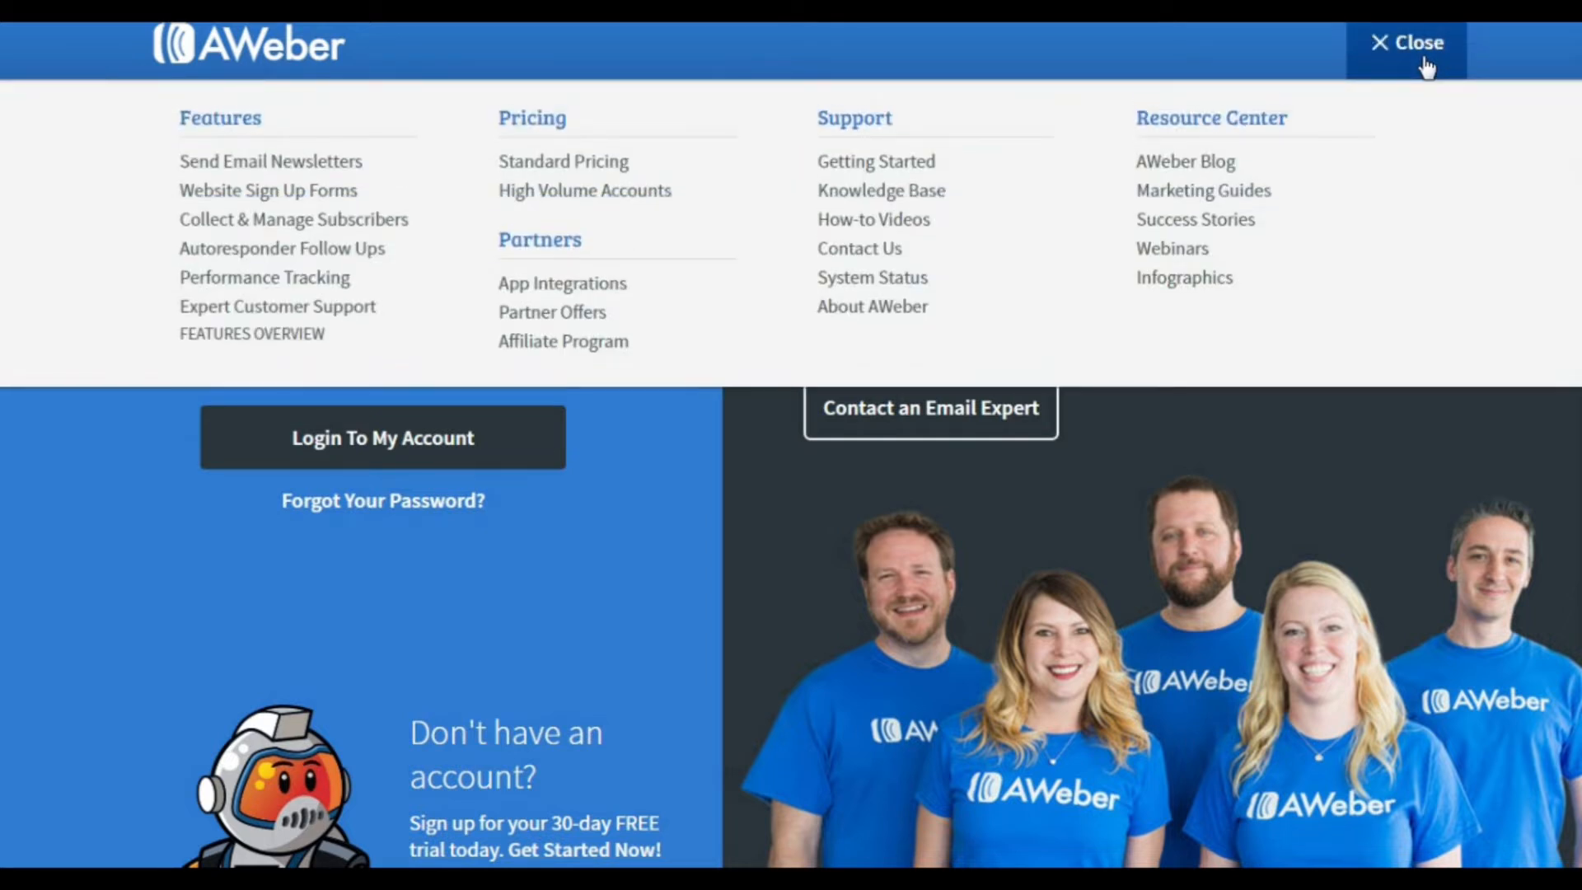
left_click(897, 170)
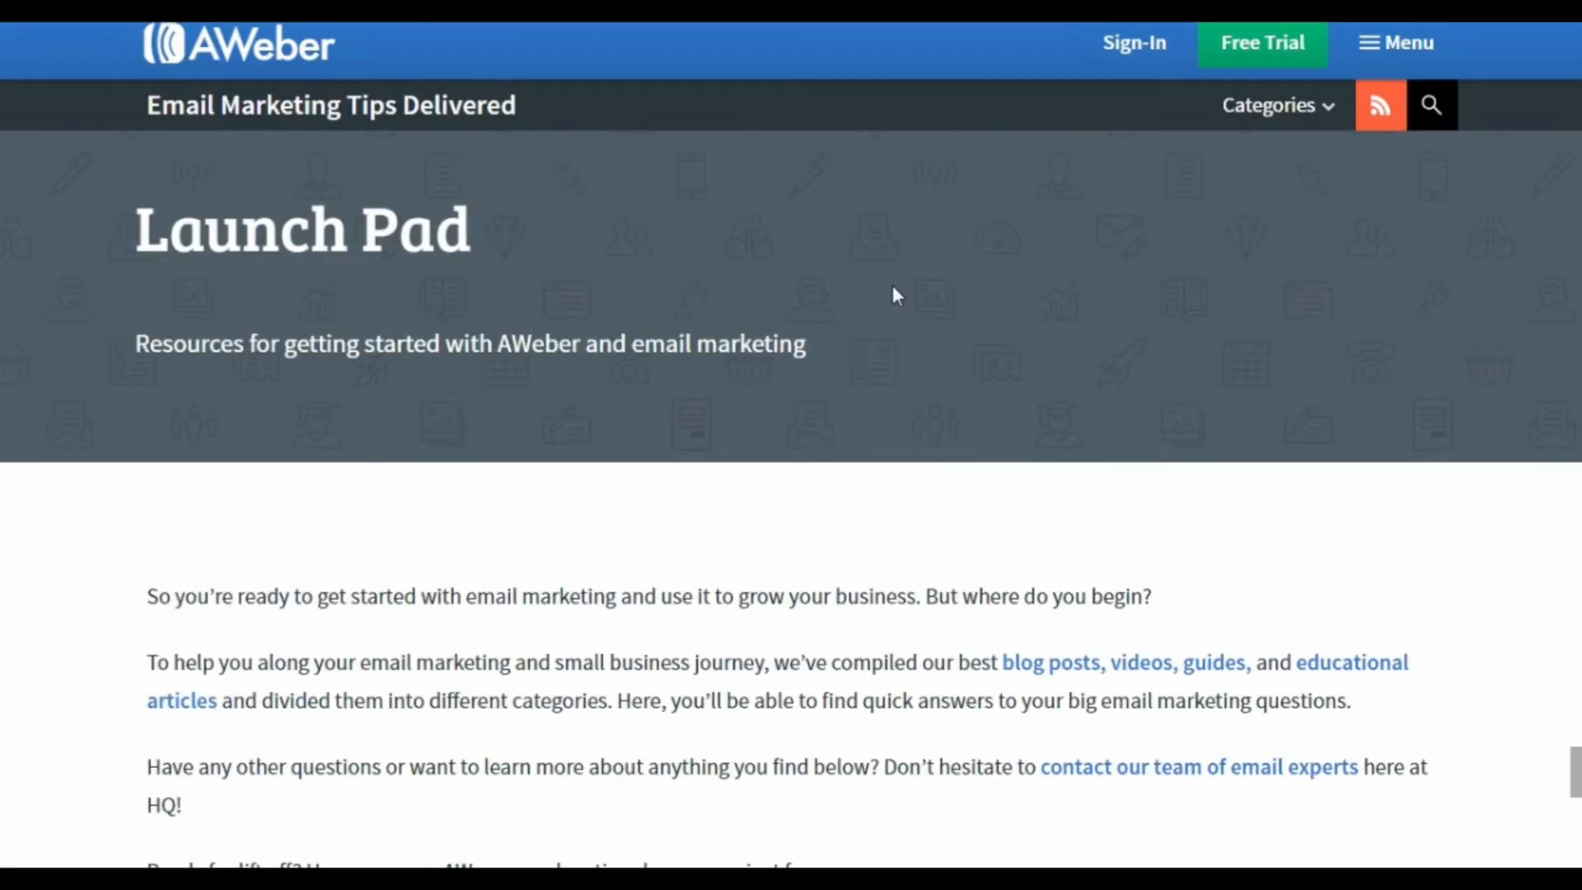
left_click(1245, 54)
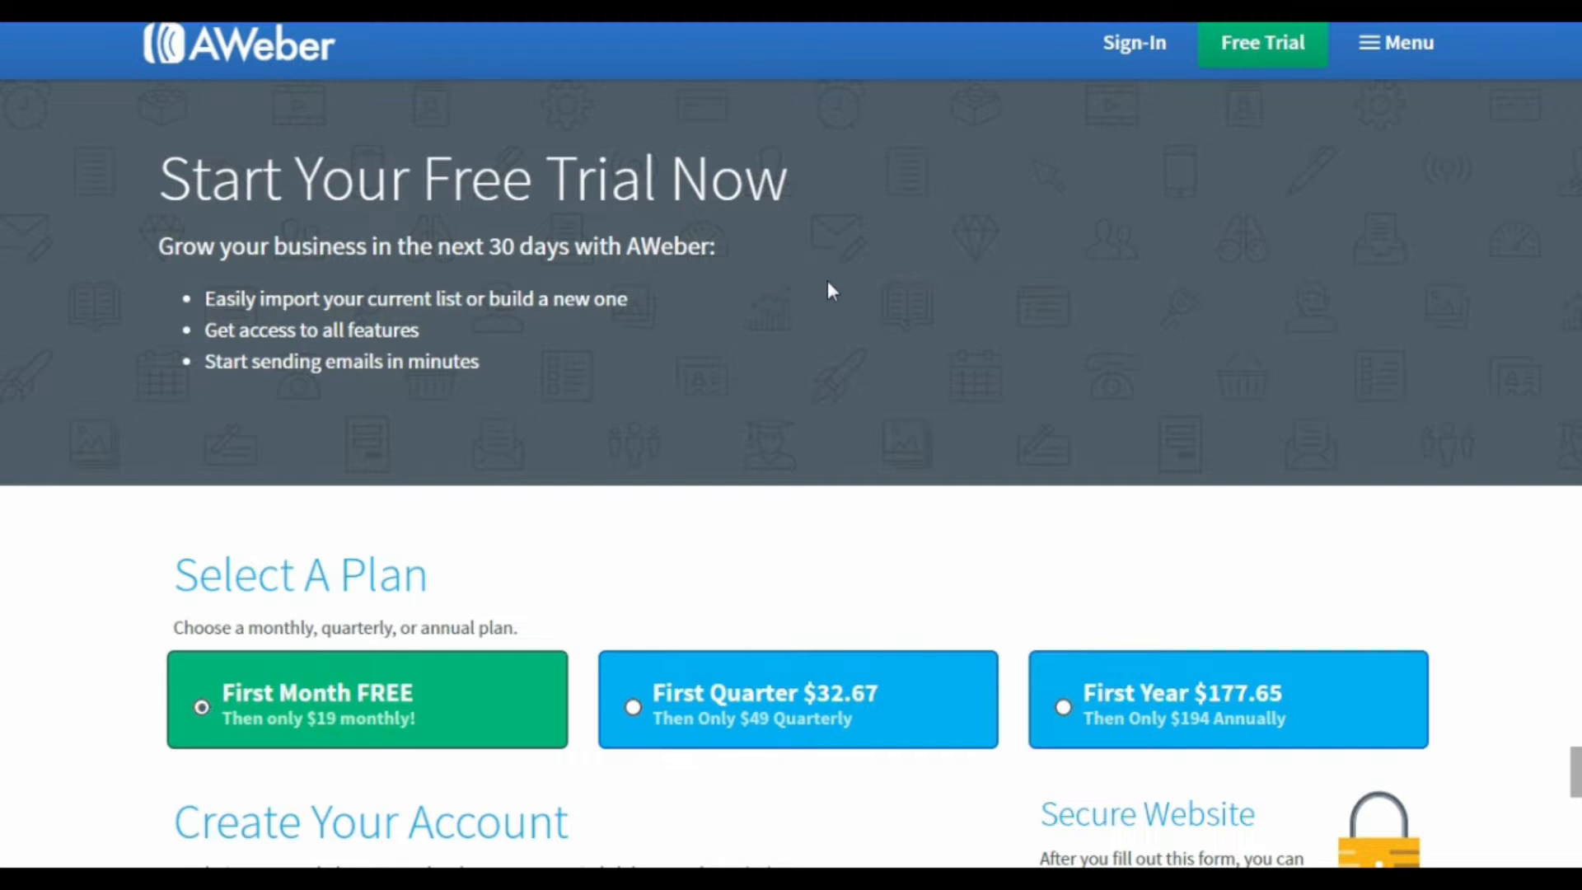
Step: Review the free trial form's plan, account, billing and service agreement sections and complete the order
scroll(261, 601, "down", 1)
scroll(433, 516, "down", 1)
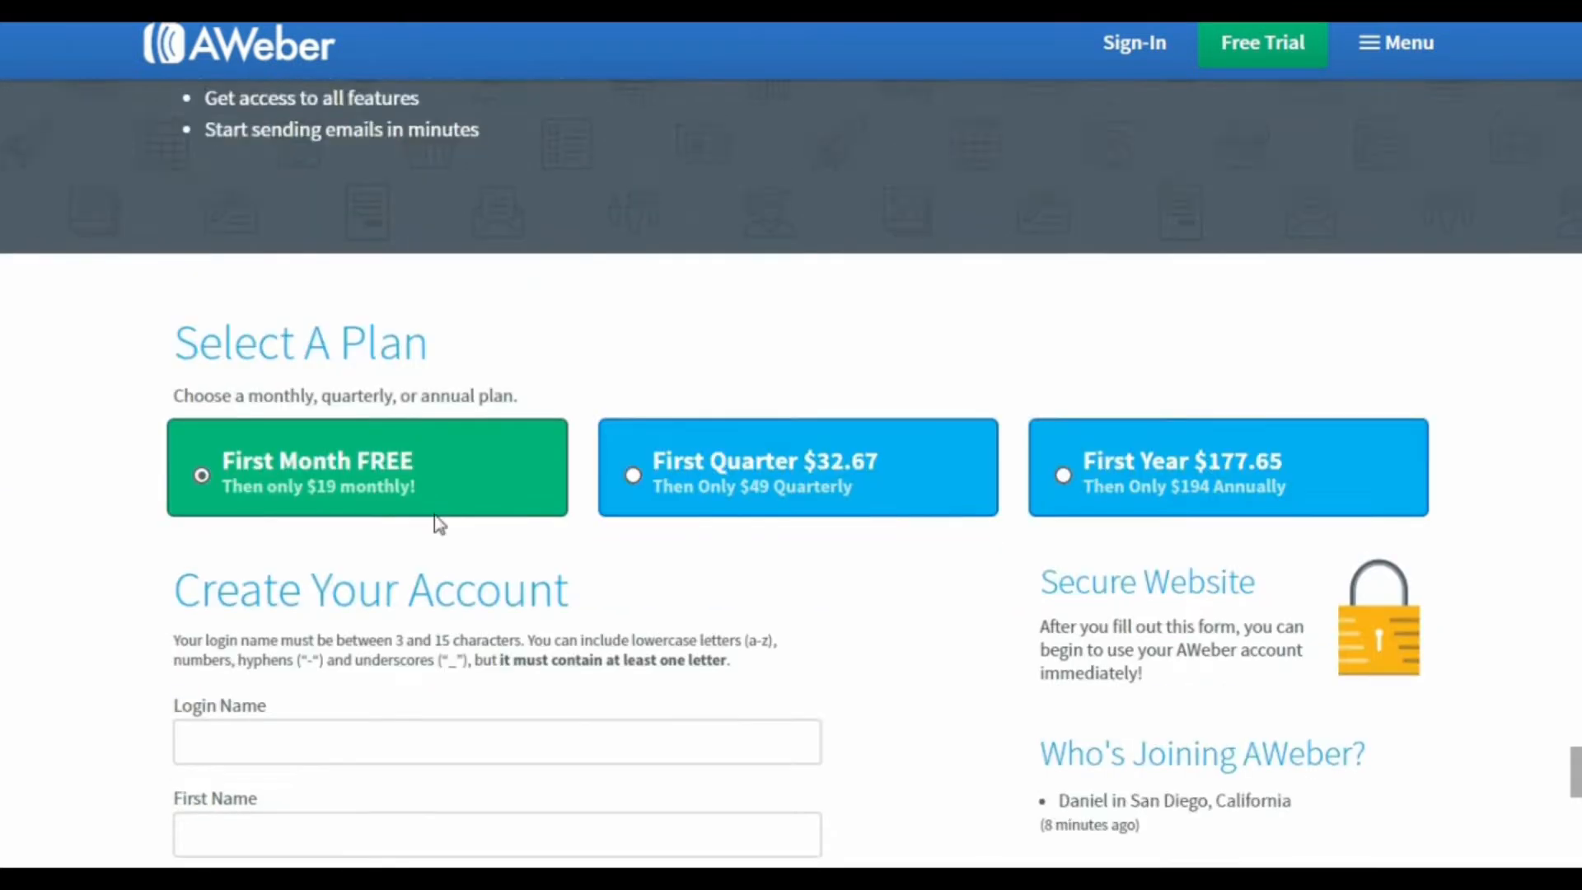
scroll(434, 516, "down", 2)
scroll(436, 514, "down", 2)
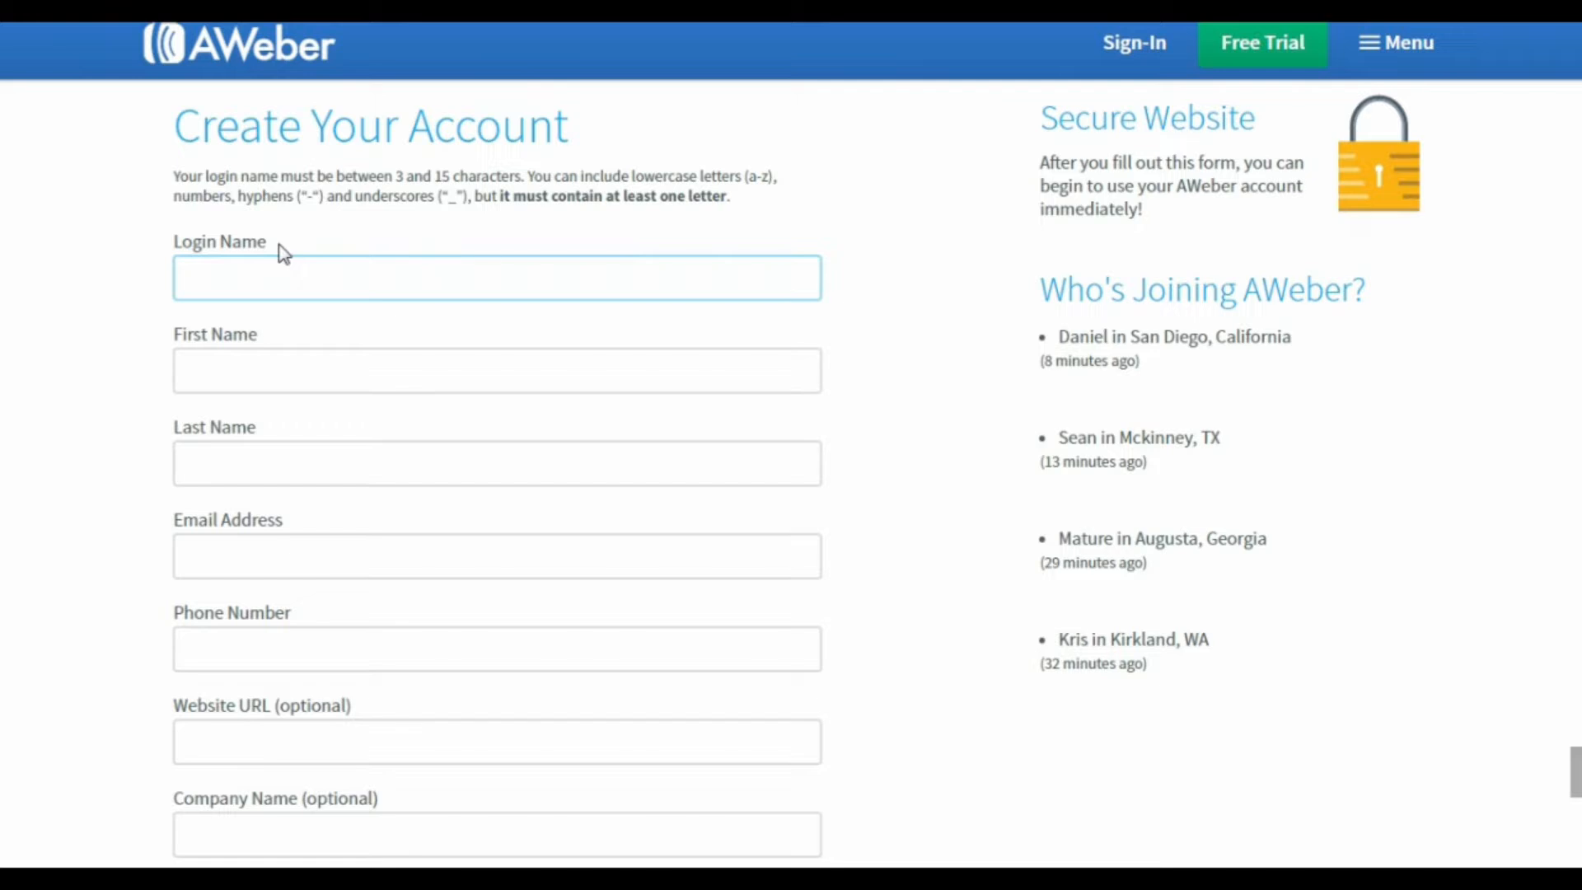
scroll(286, 255, "down", 8)
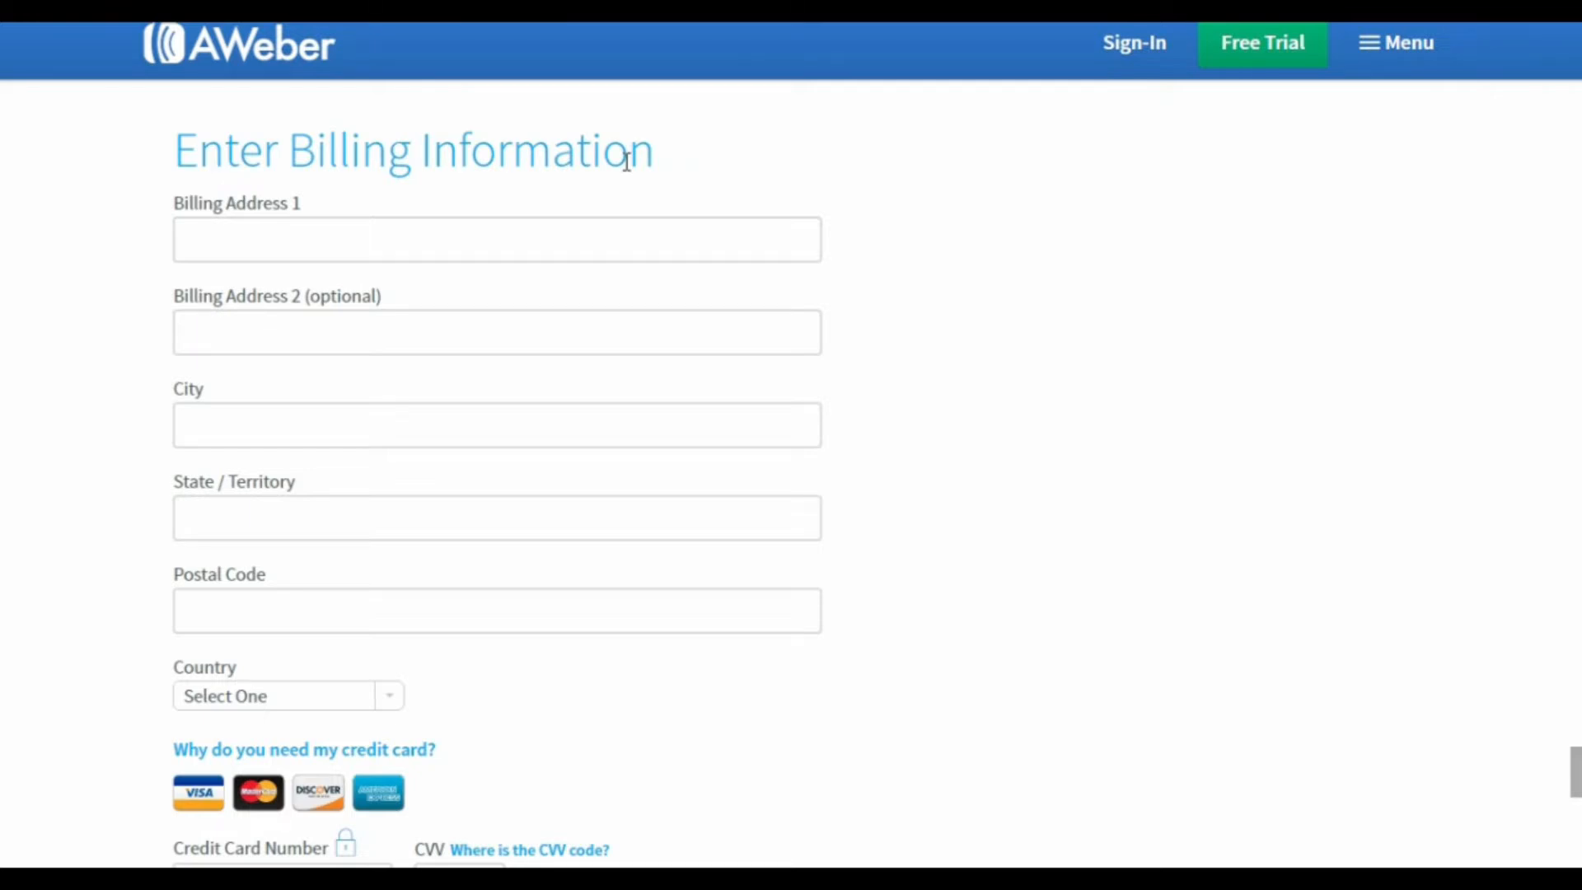
scroll(626, 161, "down", 10)
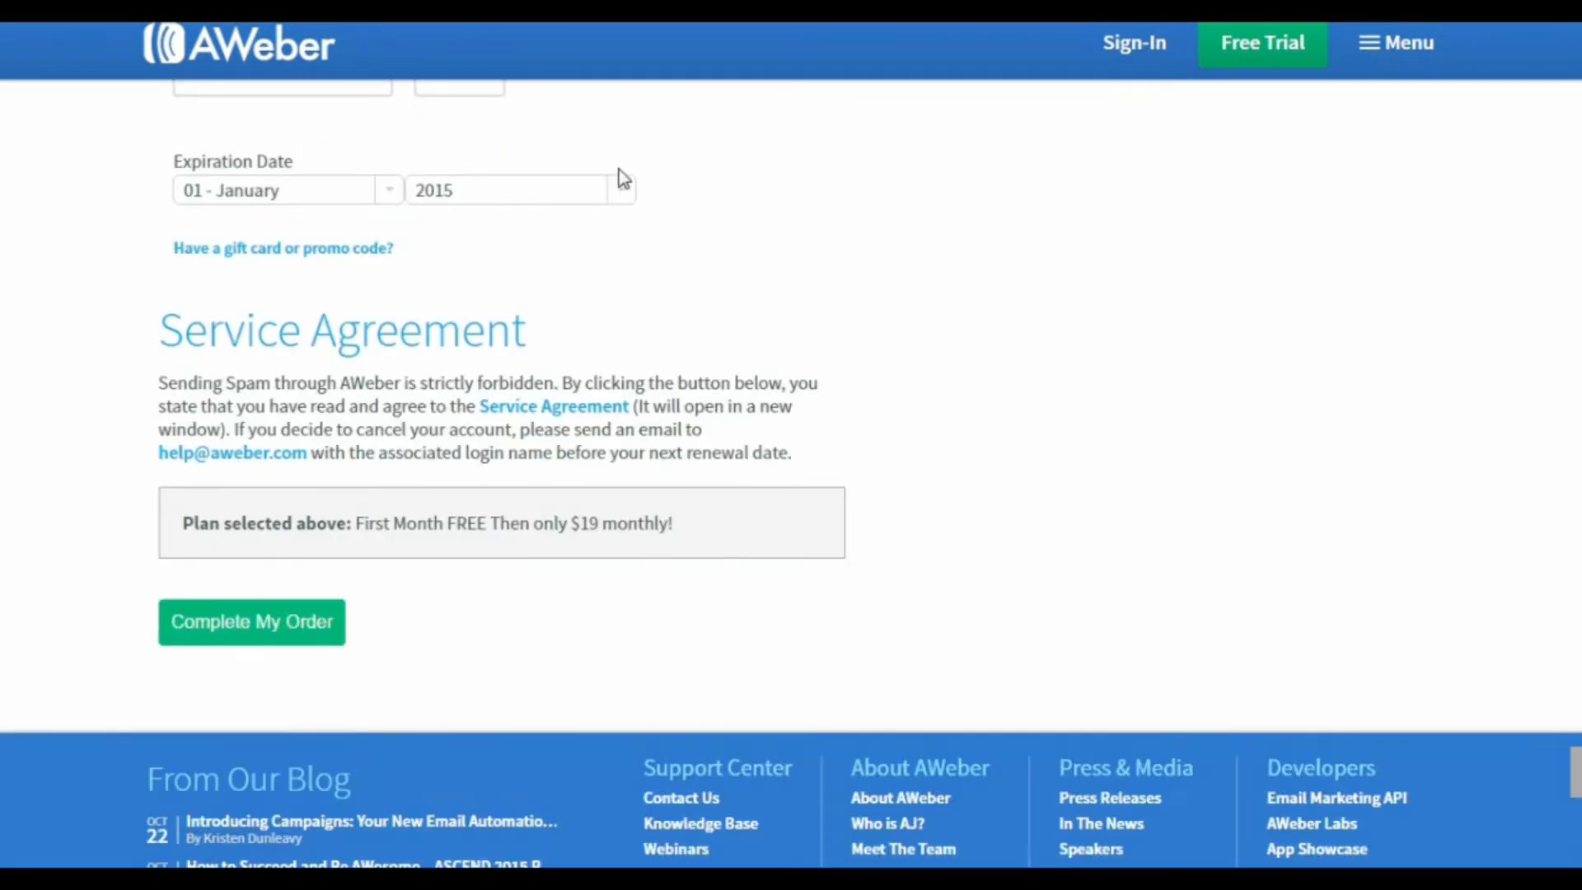
left_click(263, 626)
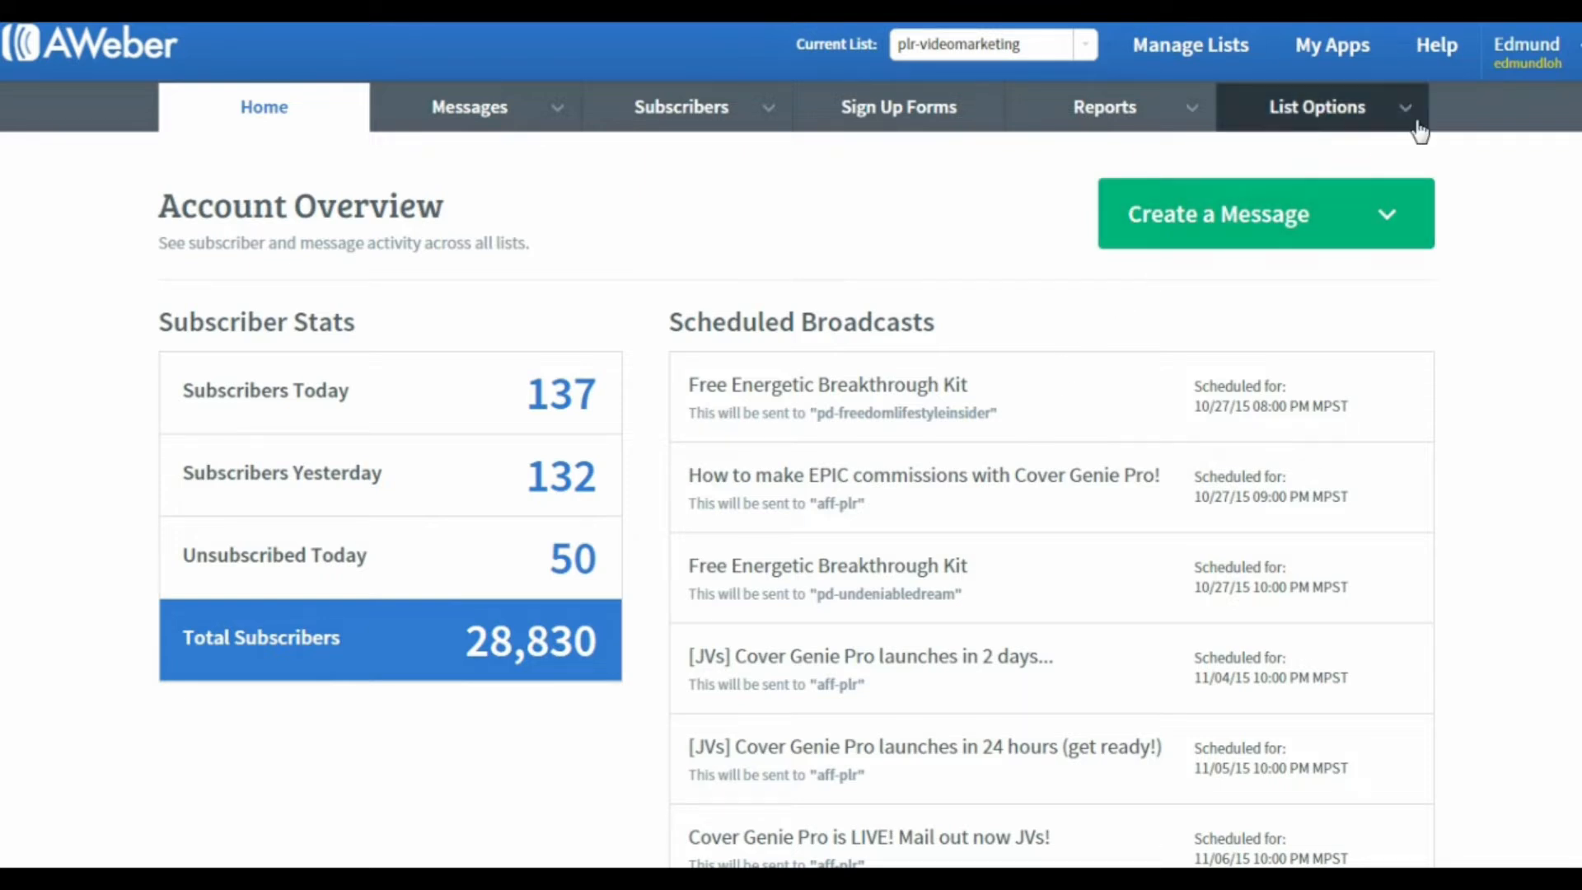
Step: Open the AWeber account settings and review the account information, the security section and the Billing page
mouse_move(1526, 74)
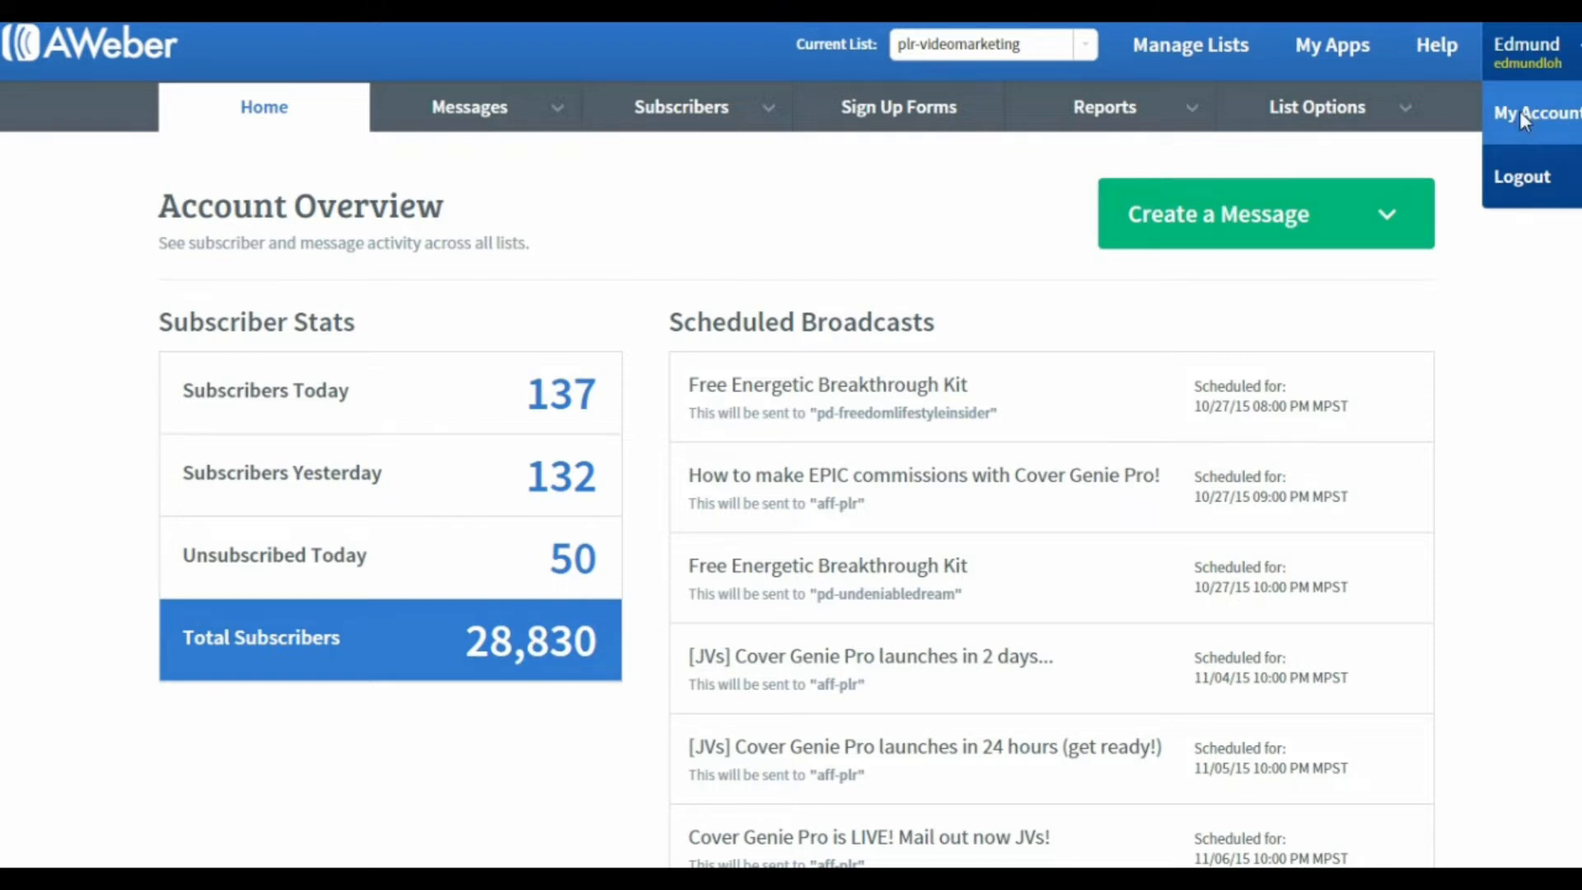
left_click(1519, 111)
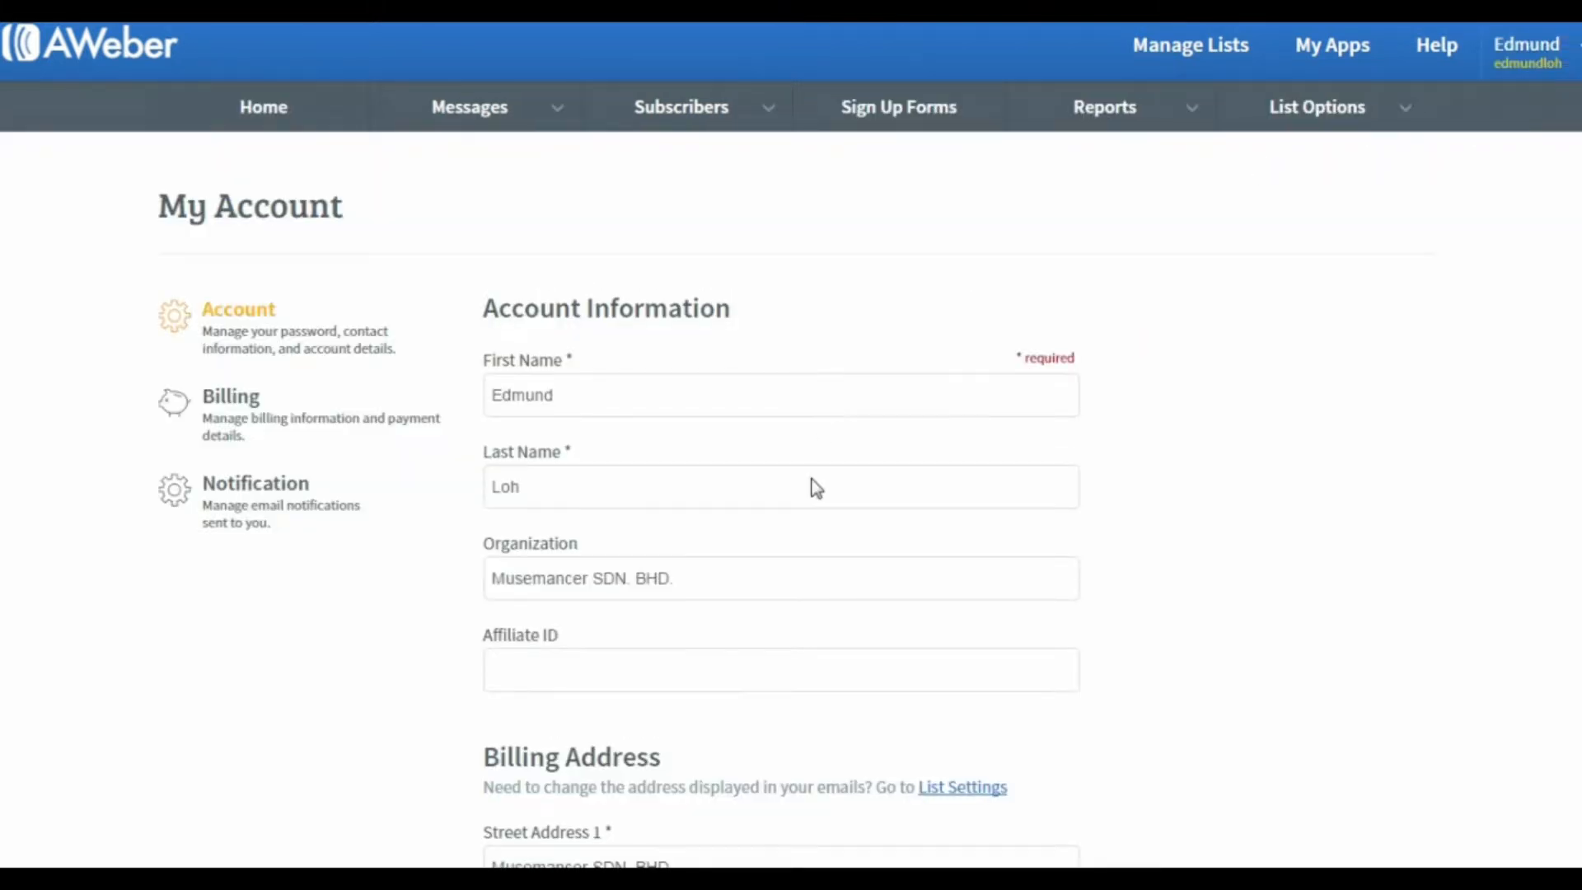
left_click(815, 486)
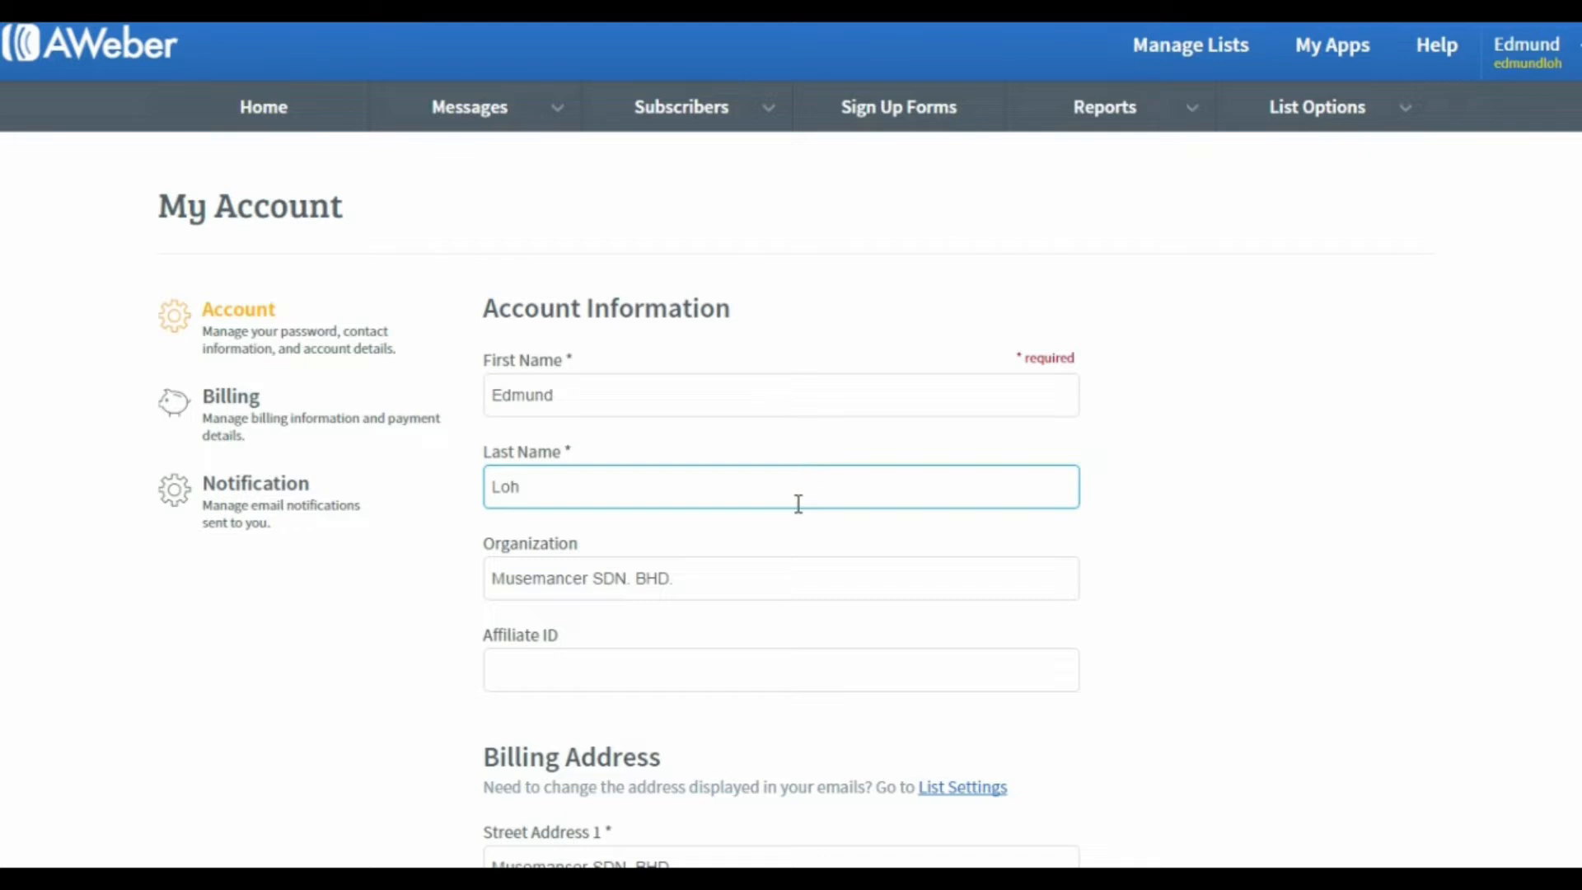
key("Tab")
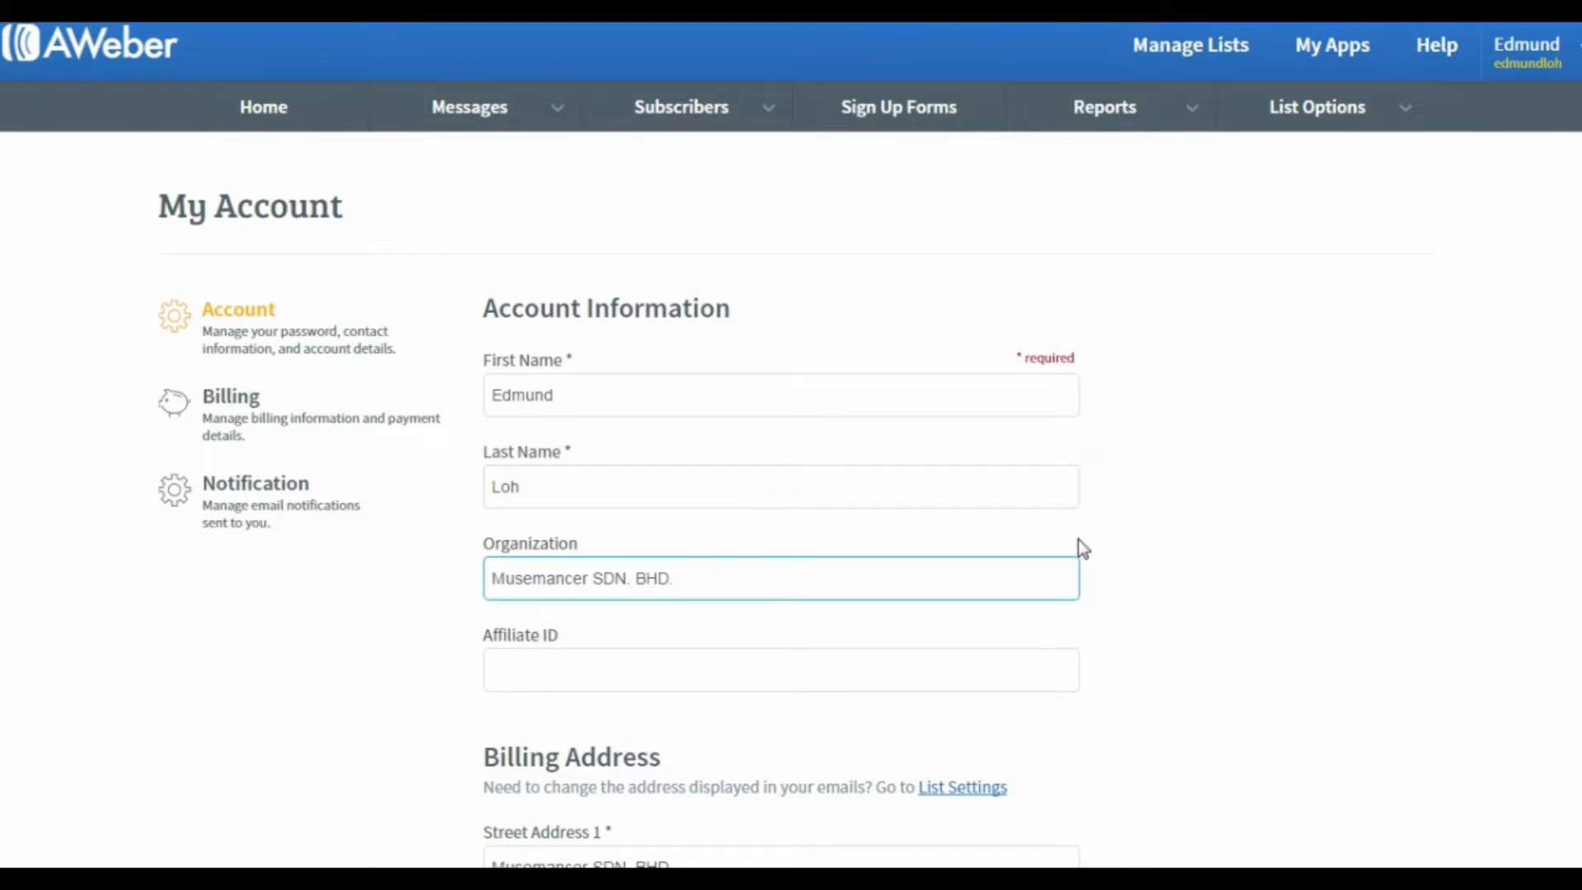
scroll(1079, 541, "down", 7)
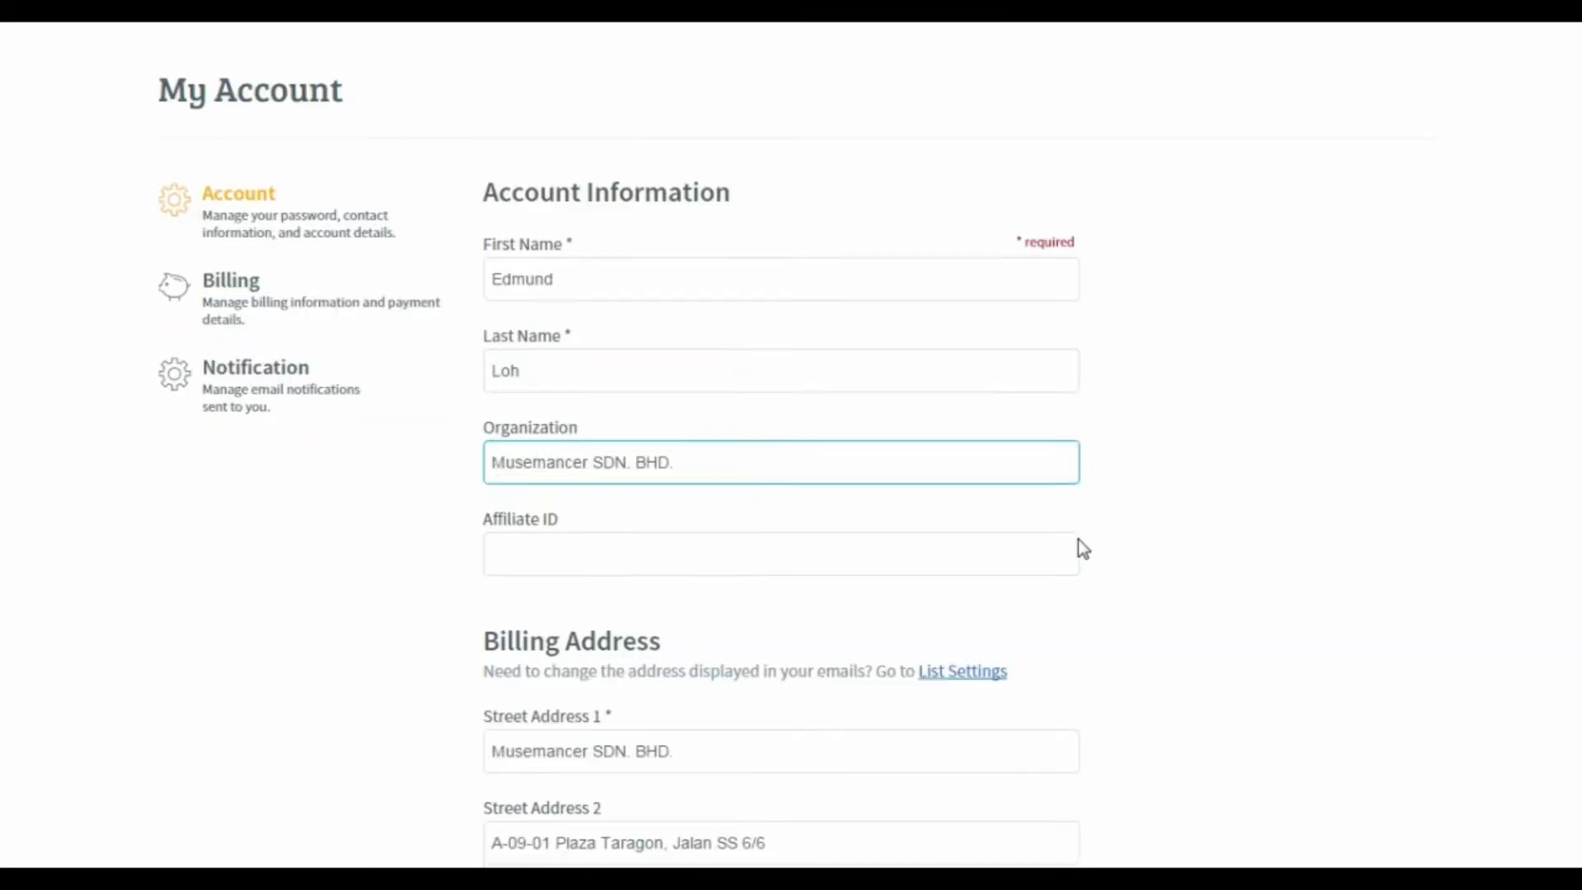
scroll(1083, 548, "down", 7)
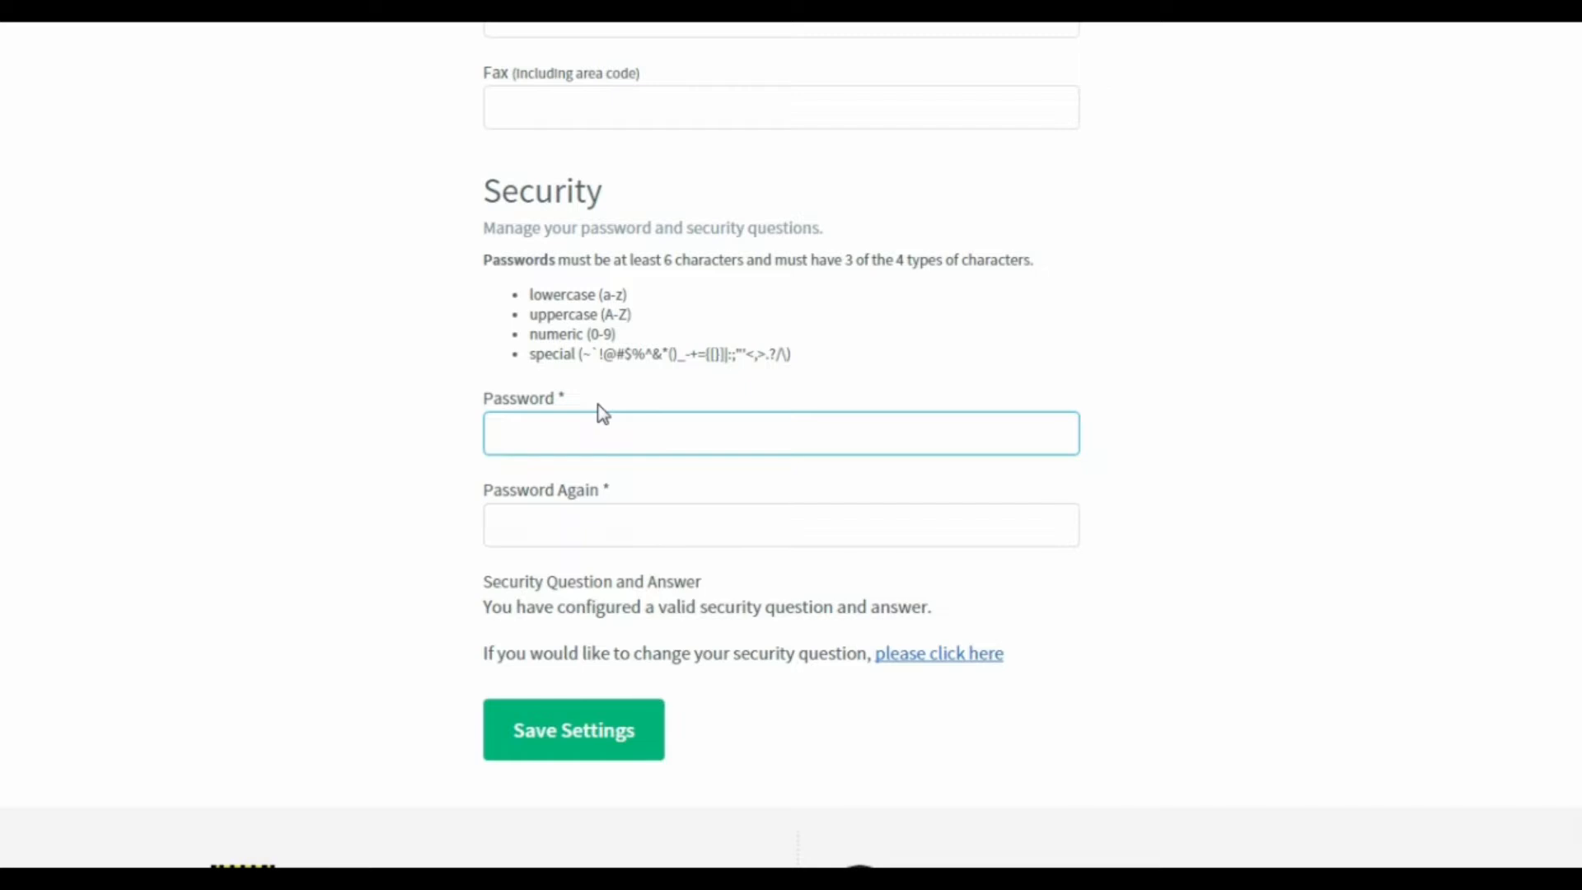
scroll(602, 413, "up", 14)
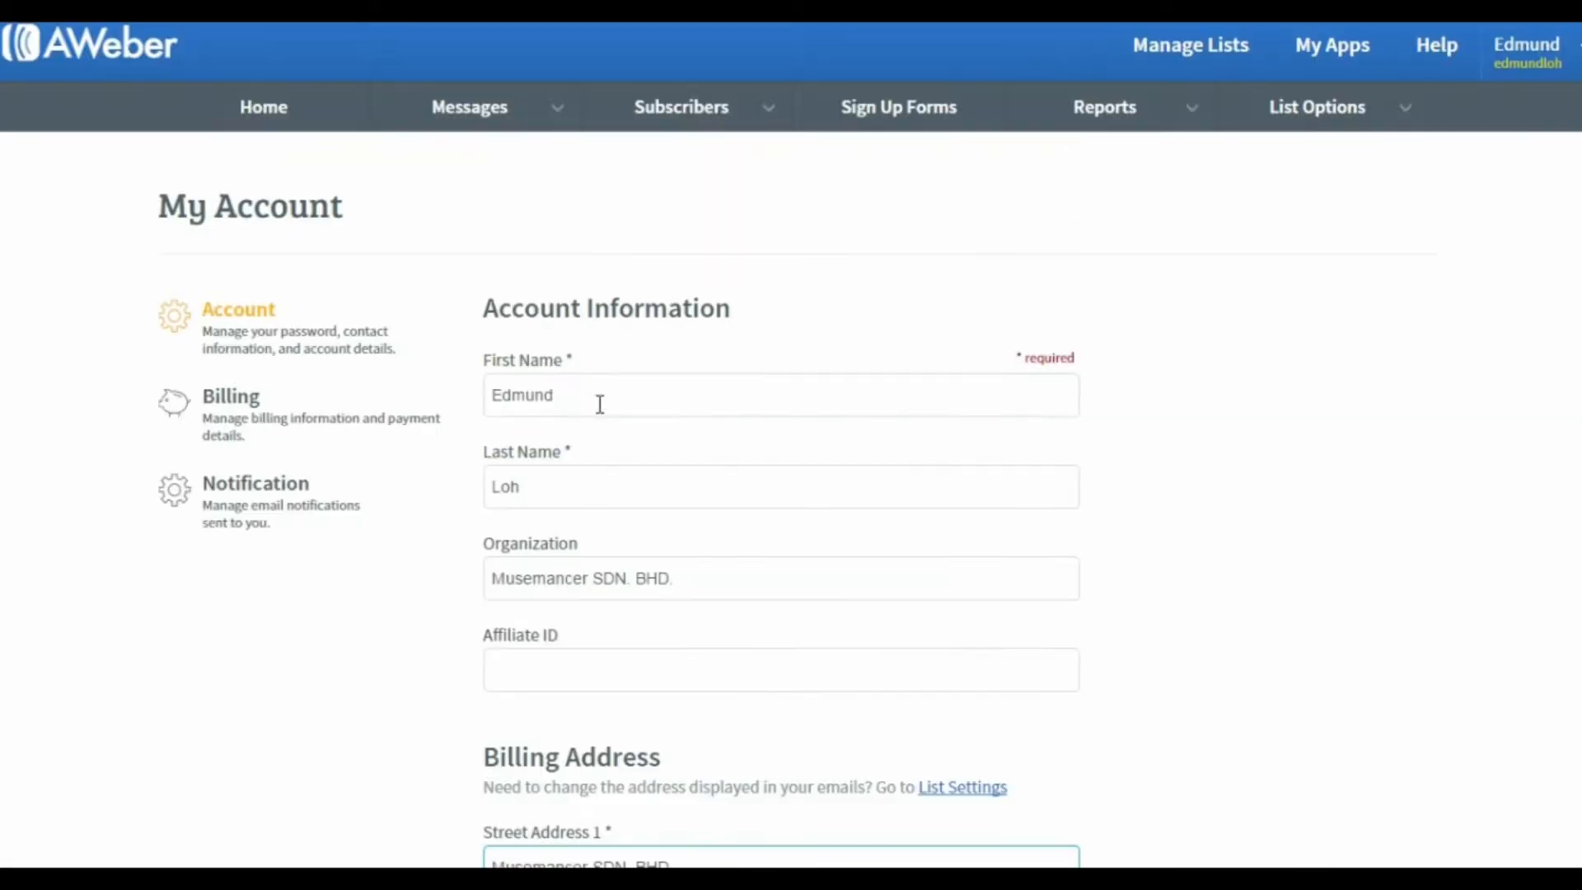
left_click(250, 408)
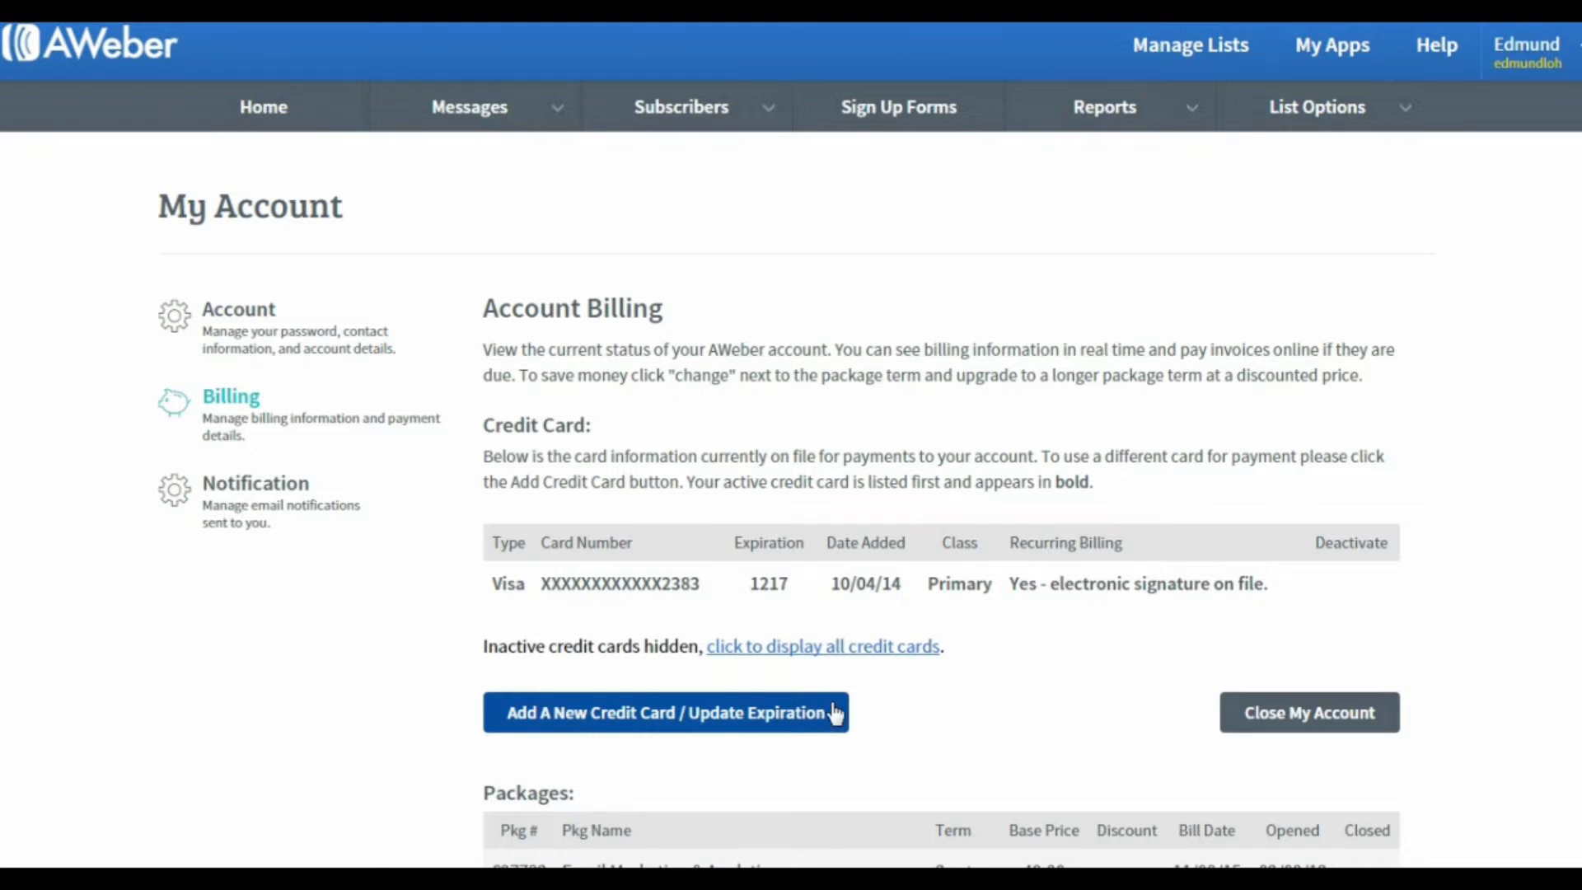
Step: Look through the rest of the account's billing details and go on to the Notification settings
scroll(840, 707, "down", 3)
scroll(841, 707, "up", 3)
left_click(218, 494)
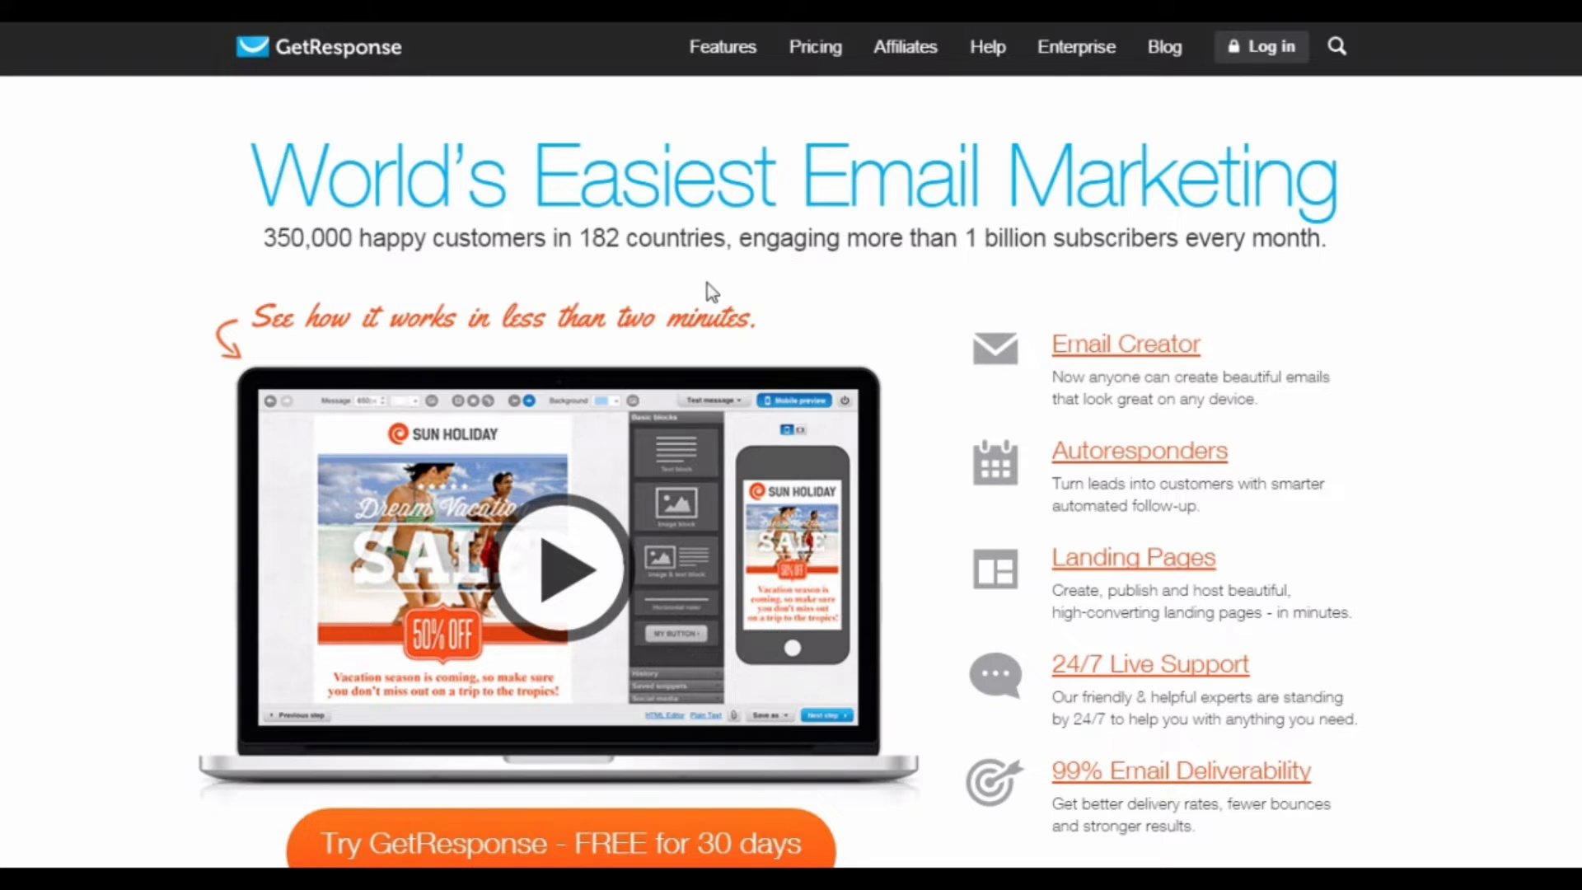
Step: On the GetResponse home page, inspect the 30-day free trial form's email, first name and password fields, and close the form
scroll(1529, 418, "down", 4)
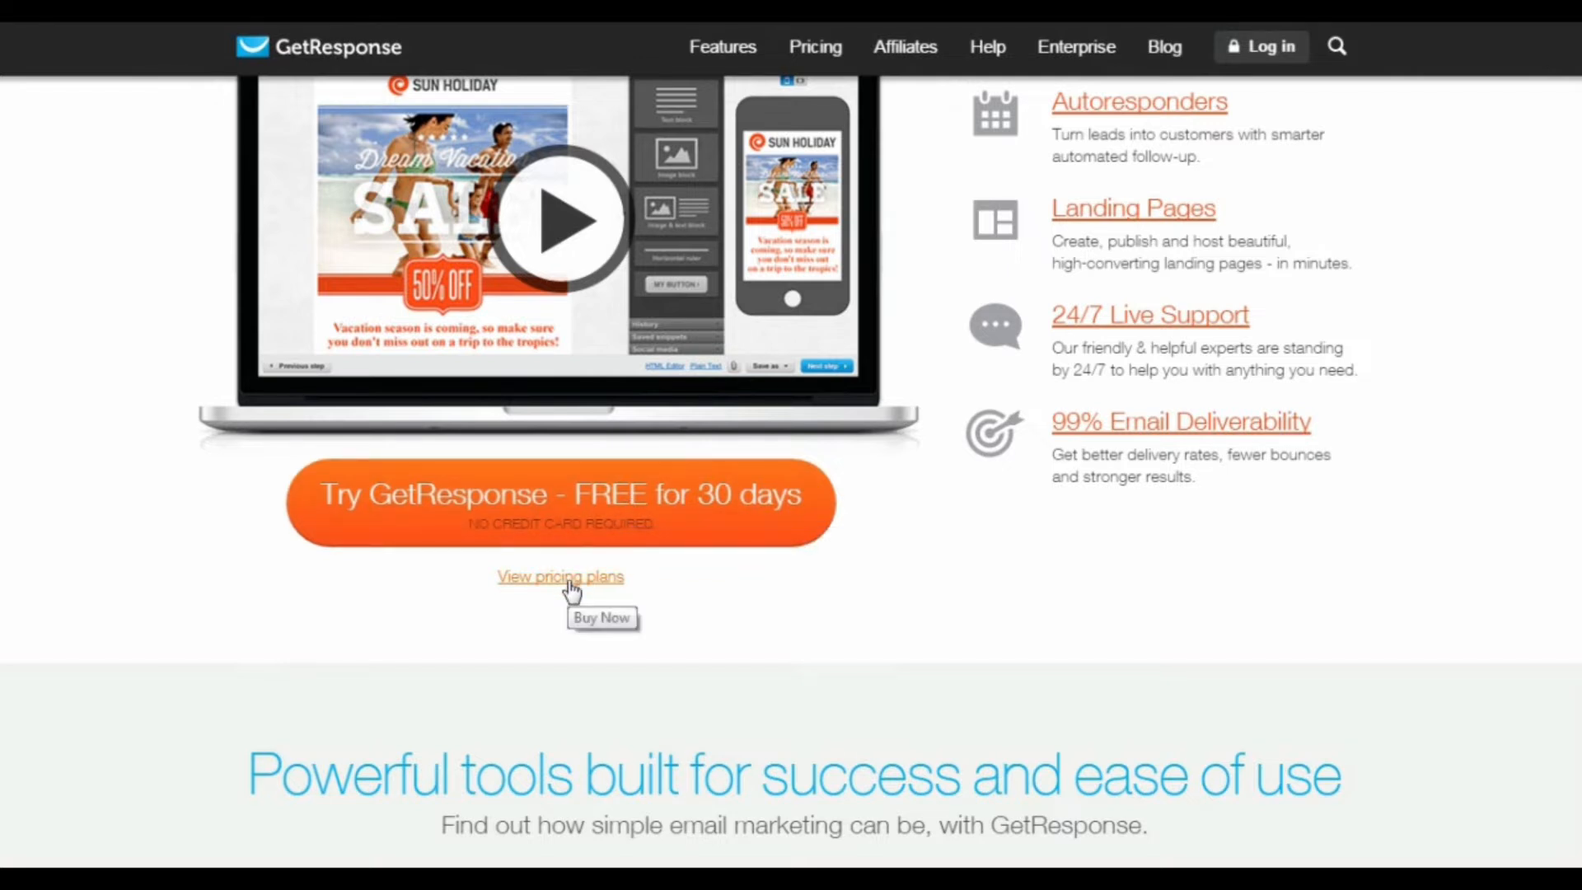
left_click(599, 499)
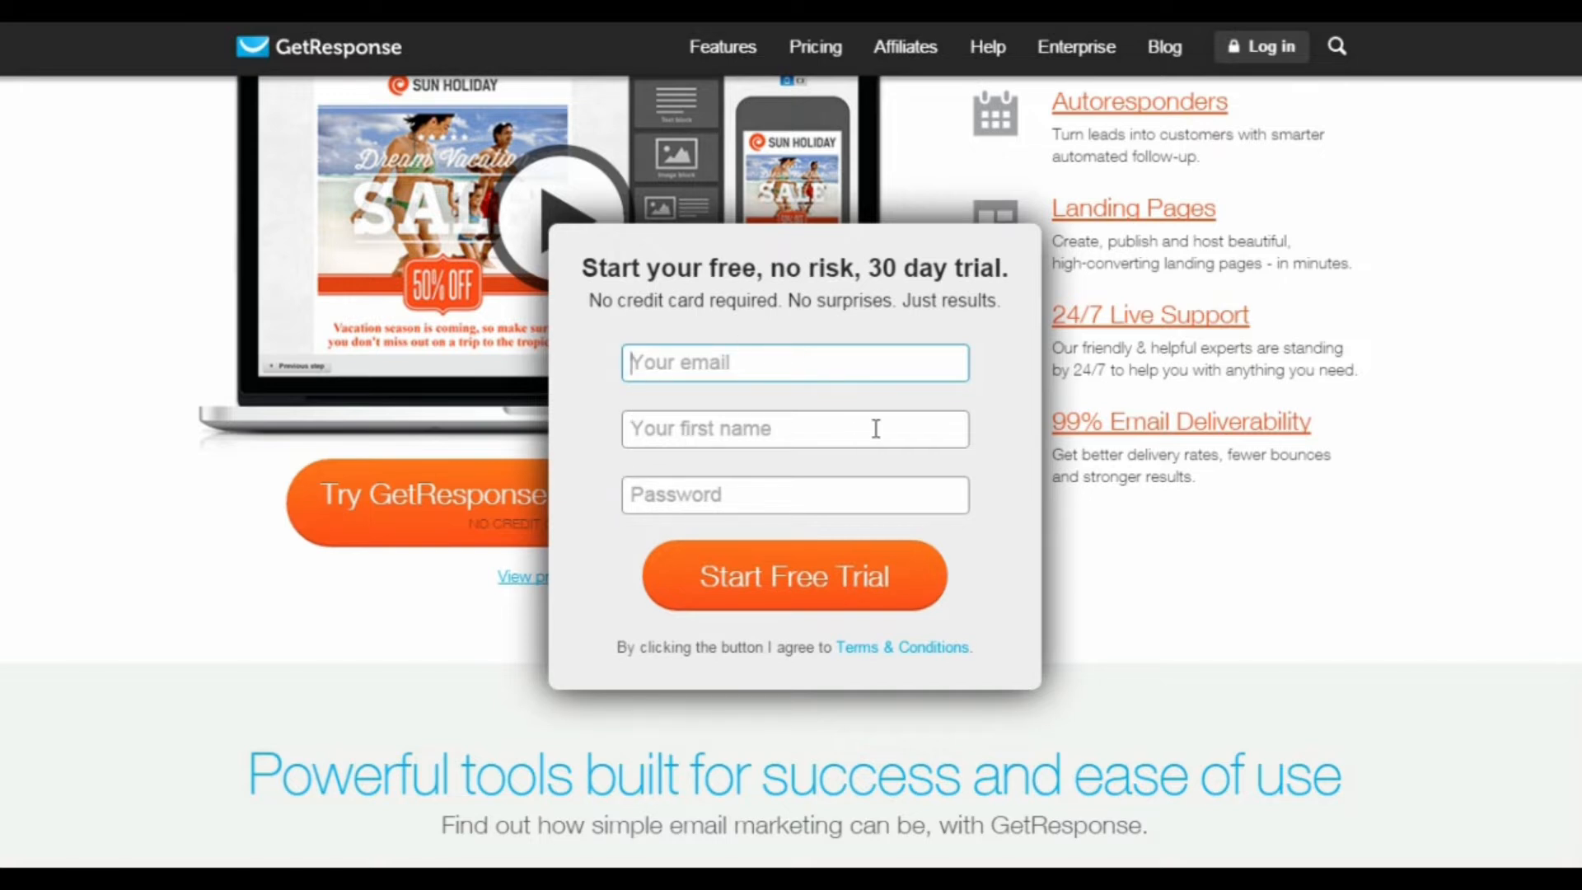
left_click(774, 421)
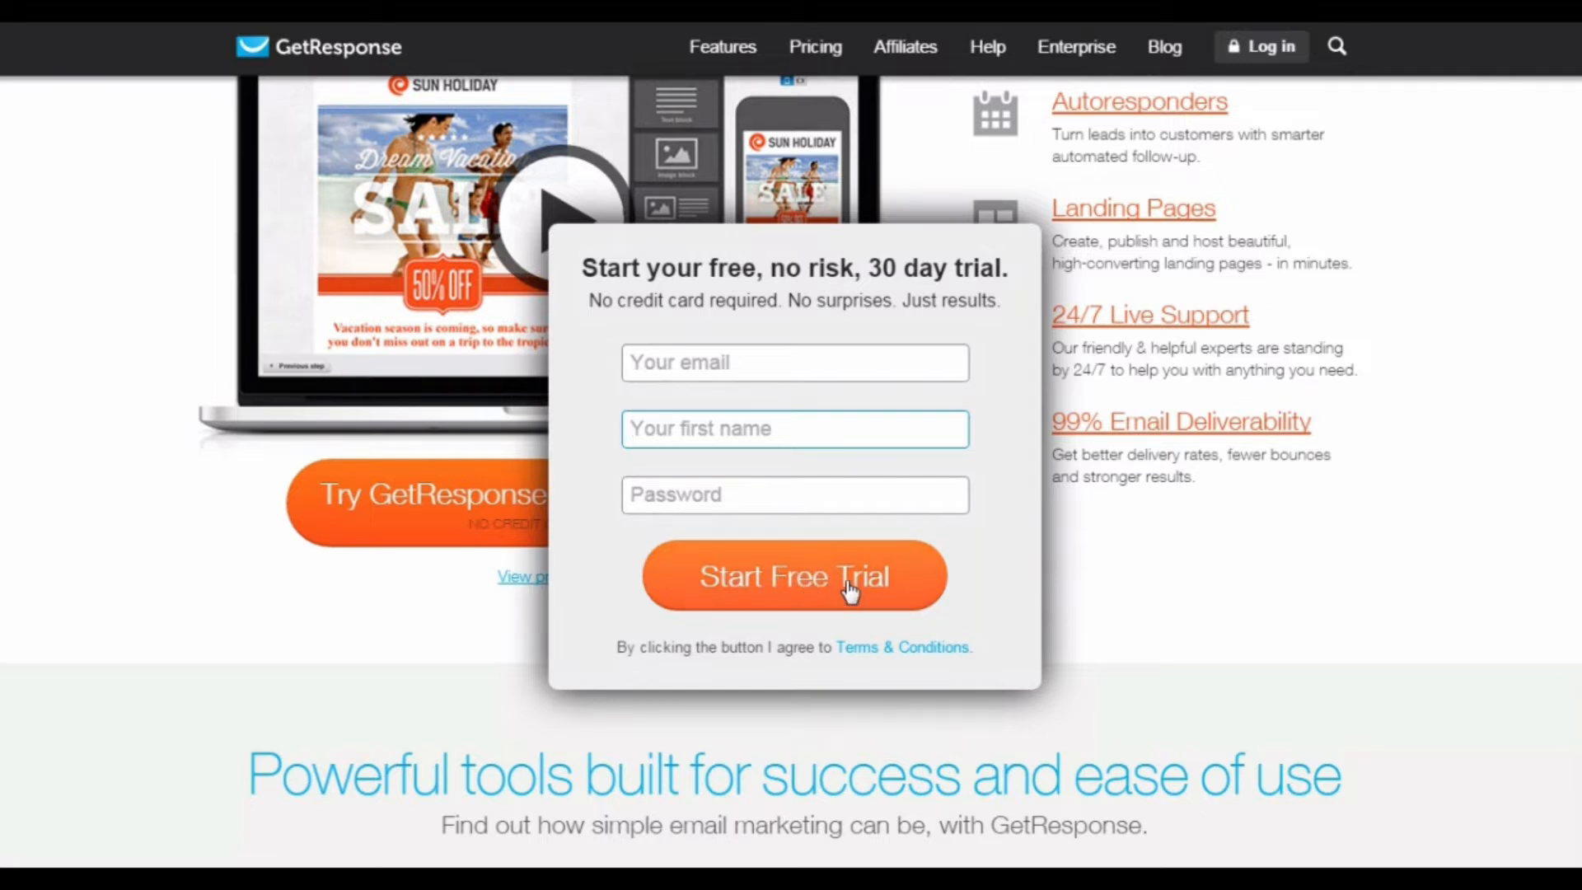
left_click(1178, 569)
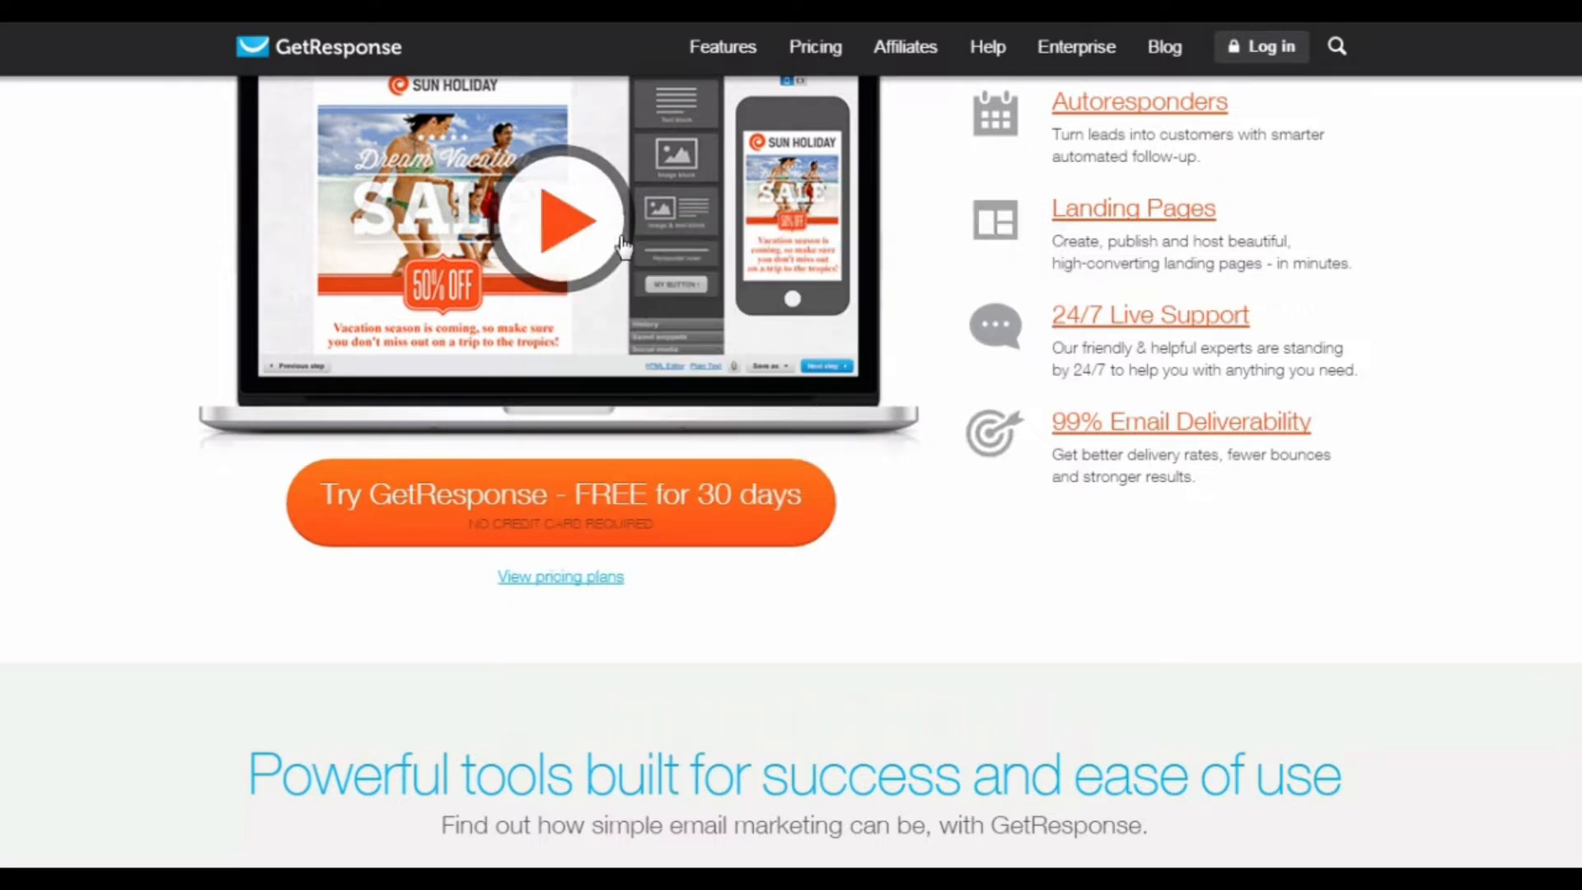
scroll(970, 382, "up", 4)
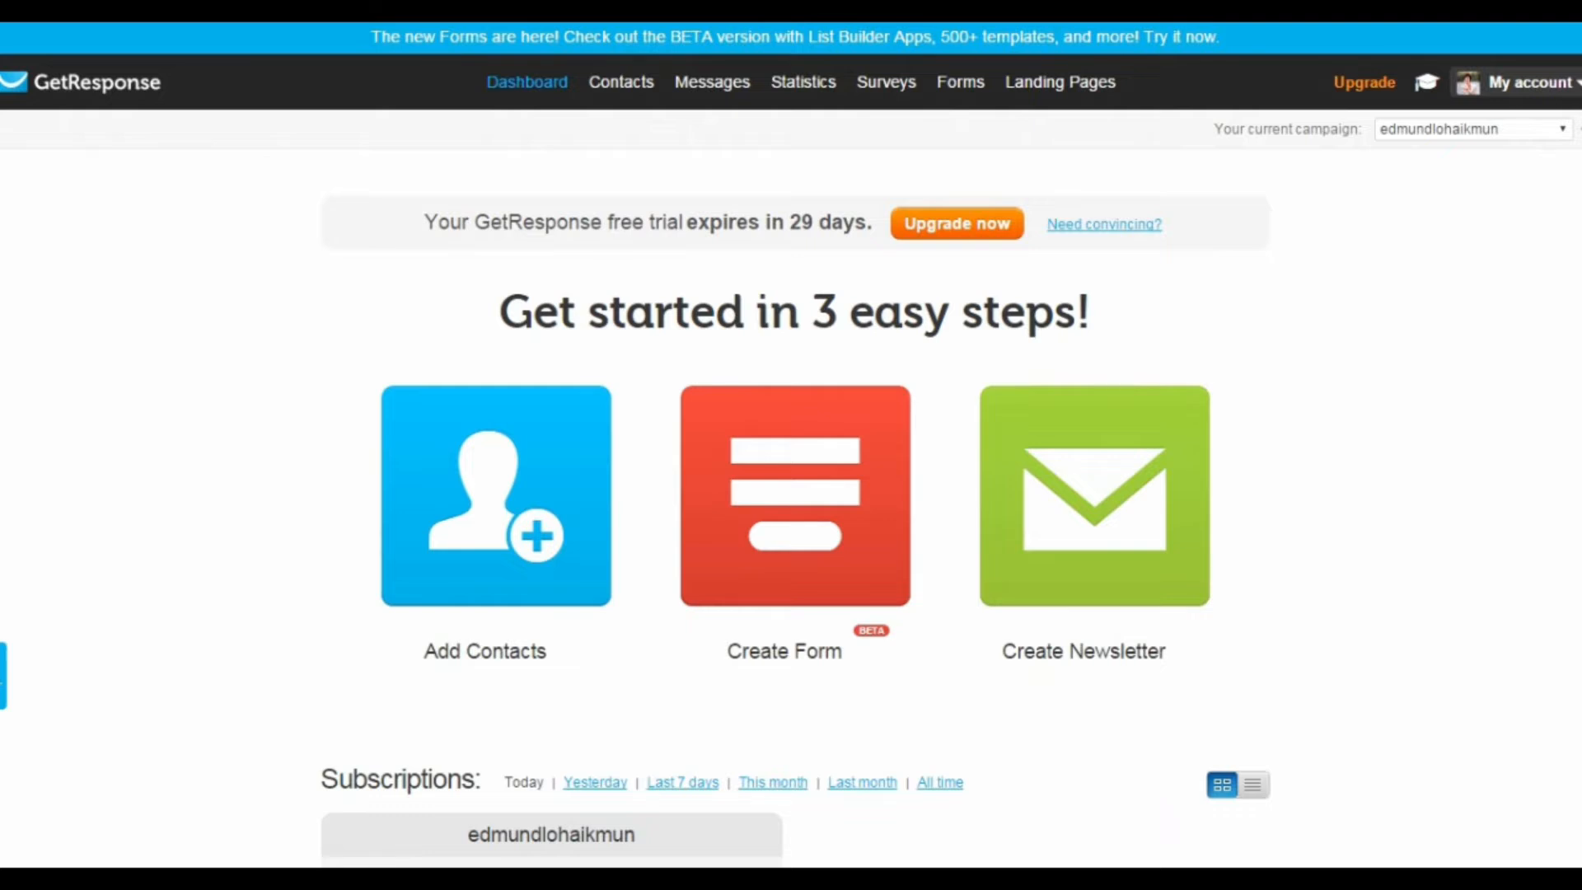
Step: Open the GetResponse campaign settings and inspect the profile's campaign title and description fields, leaving both without changes
left_click(1538, 82)
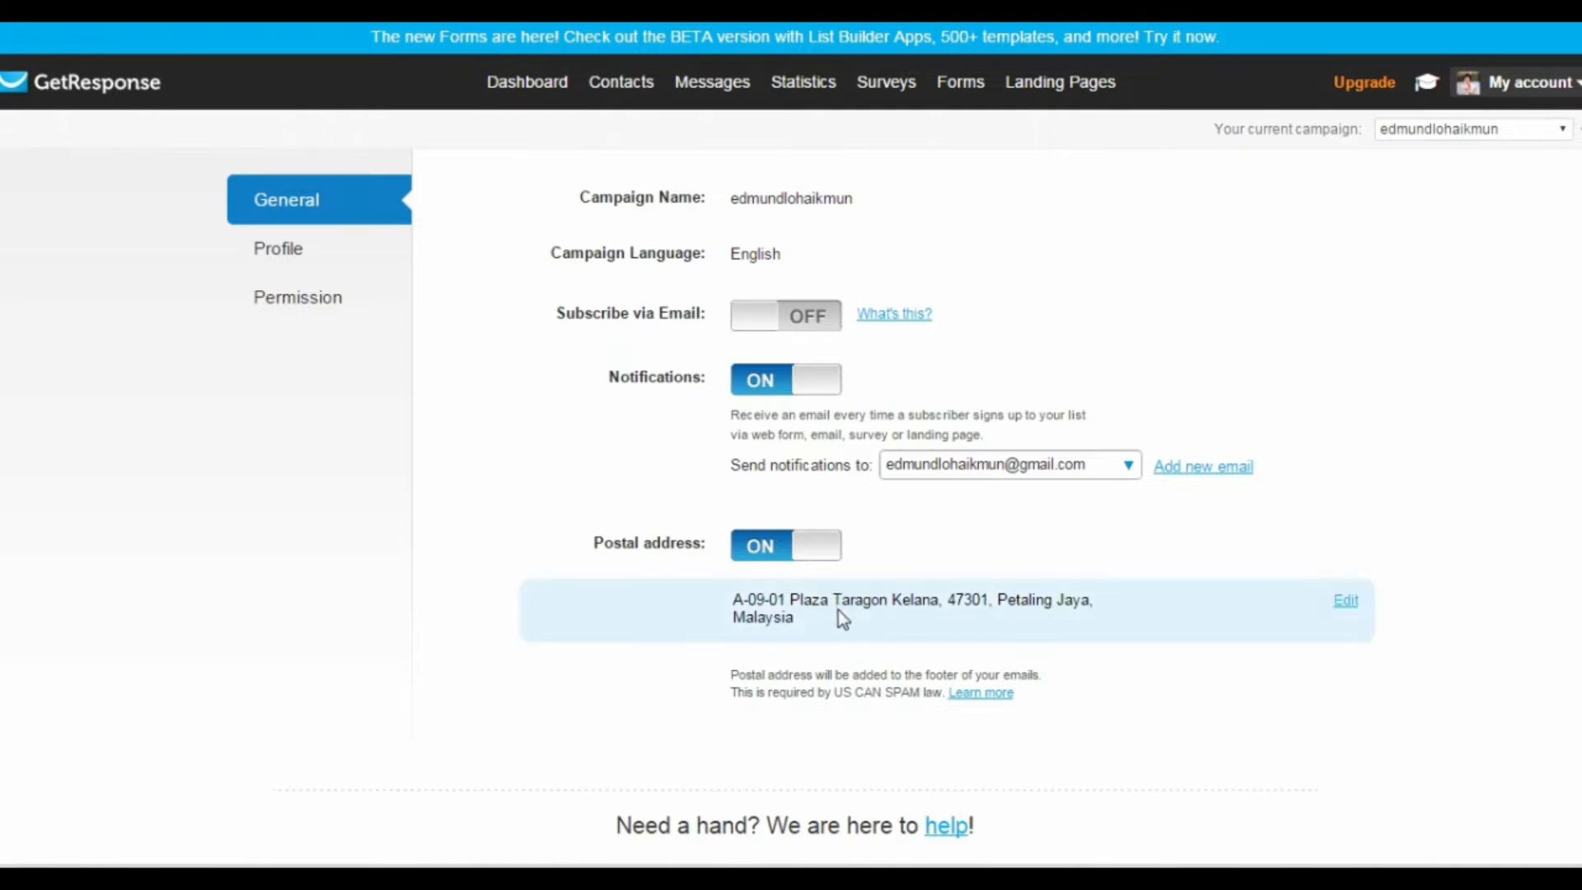
left_click(272, 251)
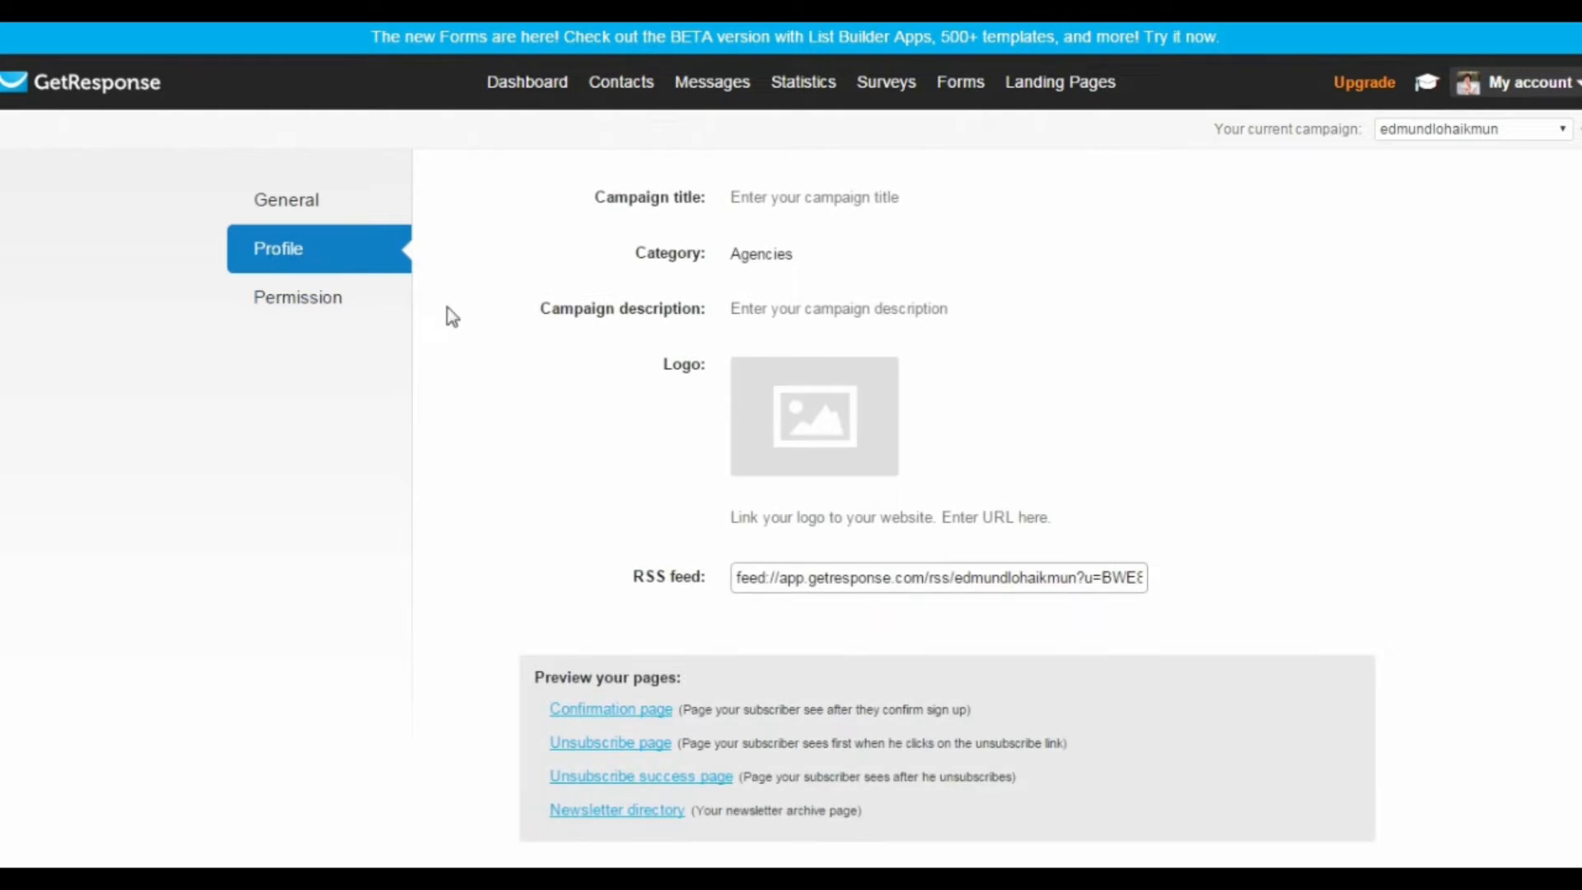
left_click(778, 198)
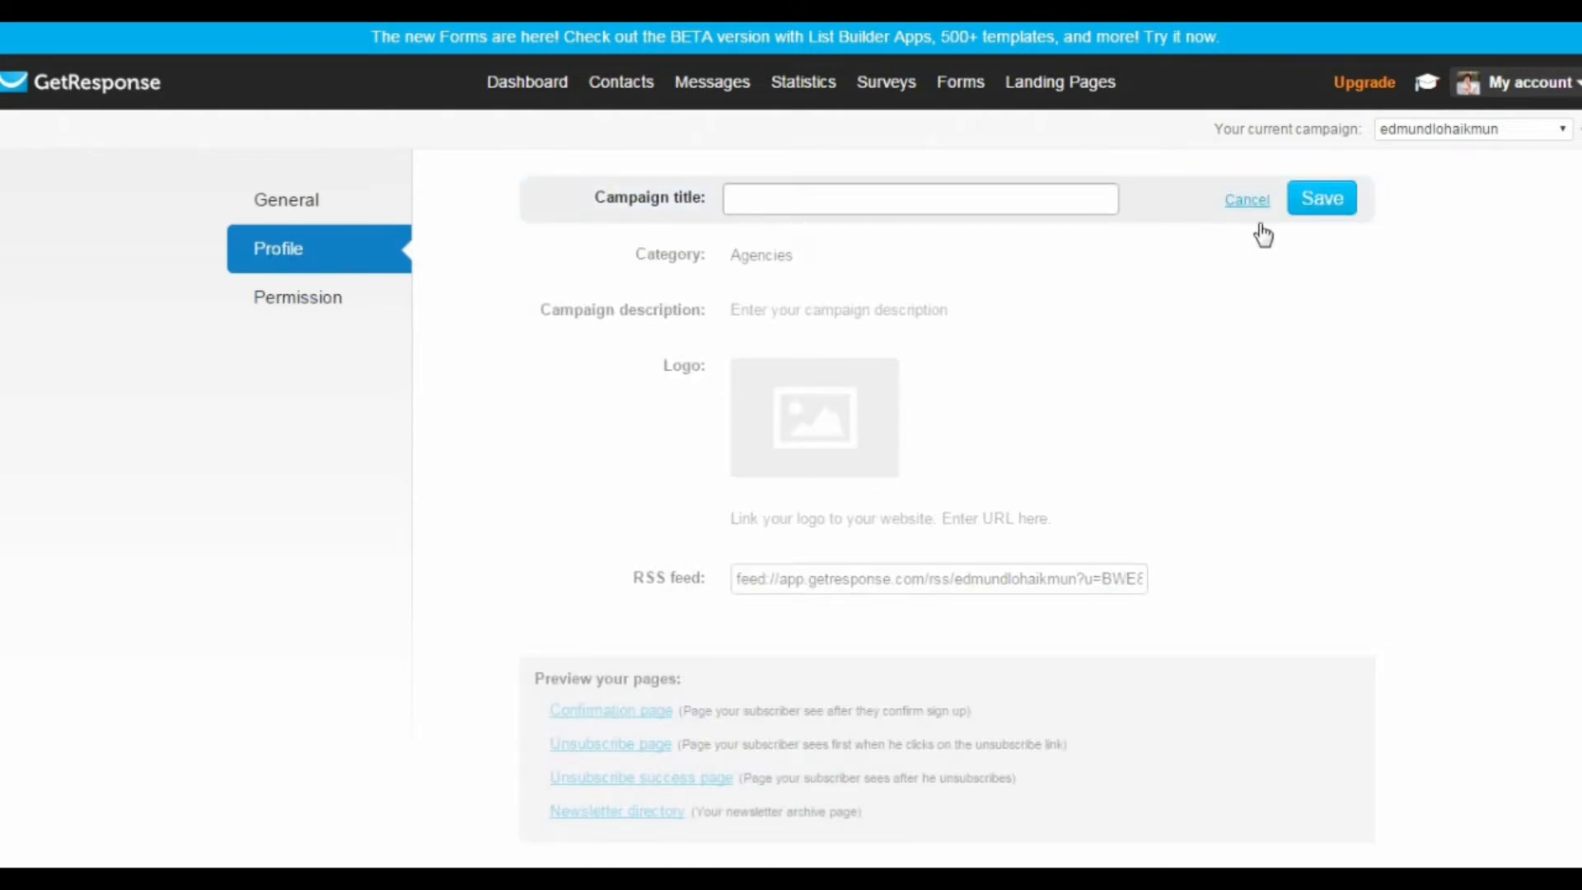
left_click(1251, 200)
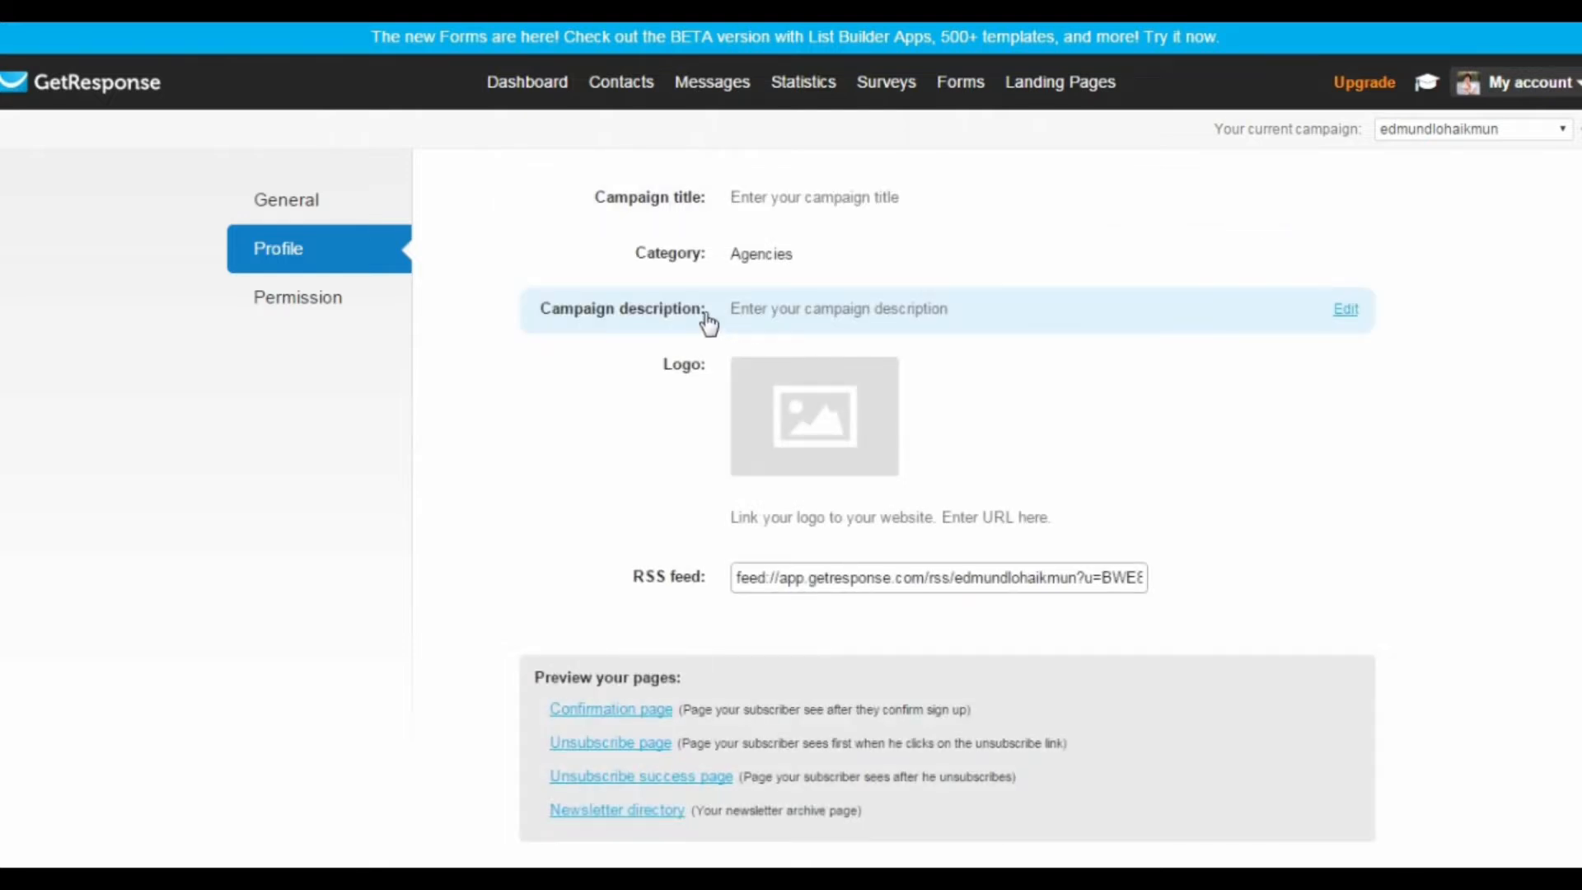
left_click(807, 319)
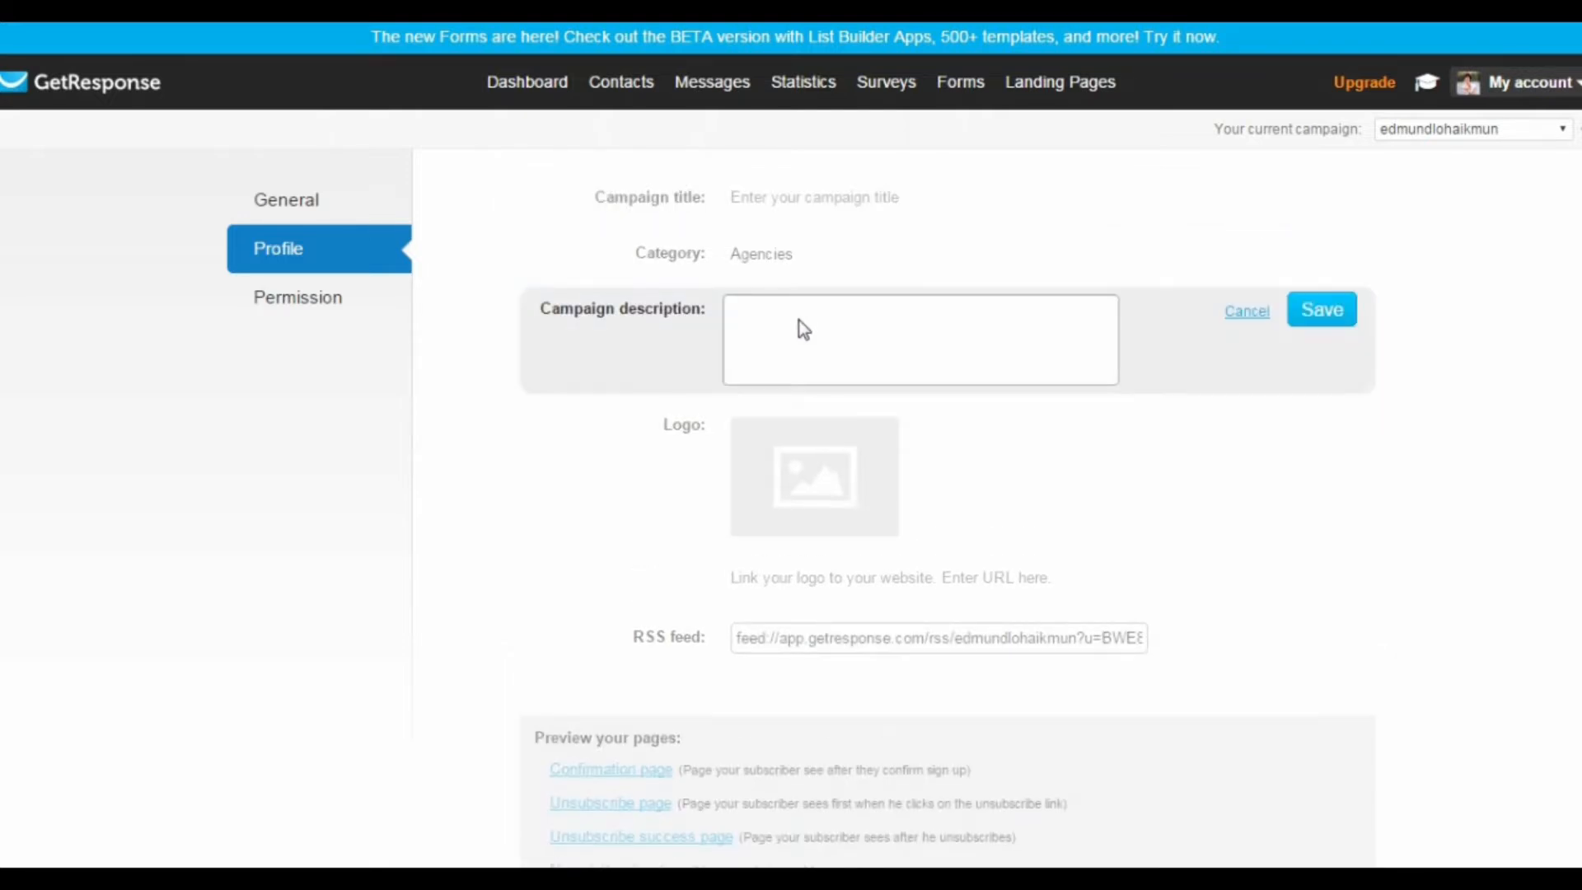
left_click(1245, 317)
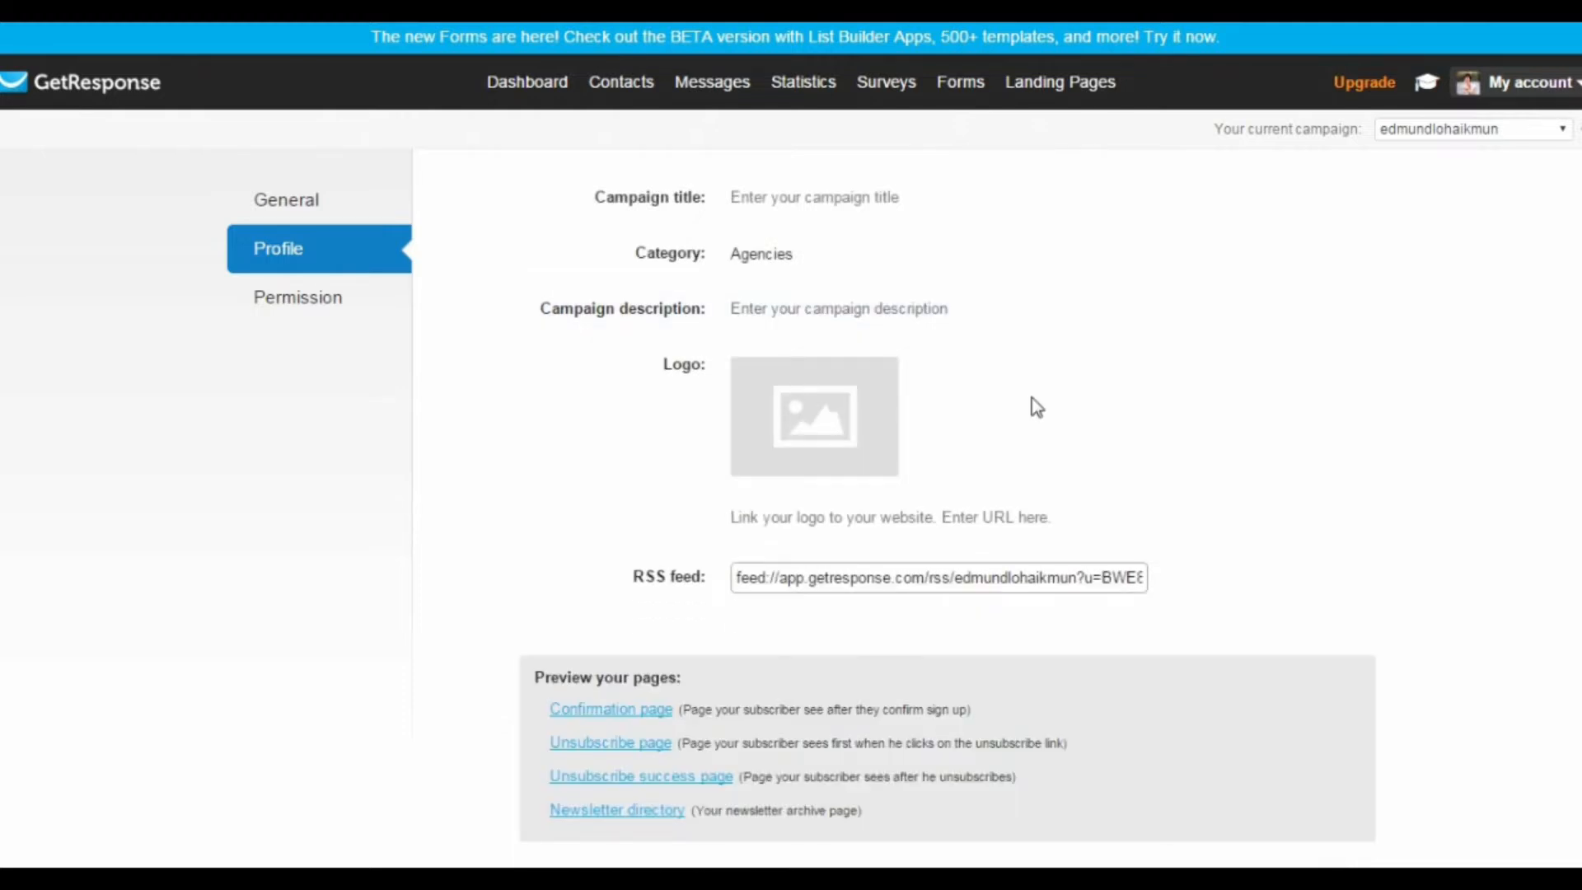
Step: Review the campaign profile's logo, RSS feed and subscriber page preview links
scroll(1036, 407, "down", 3)
mouse_move(798, 308)
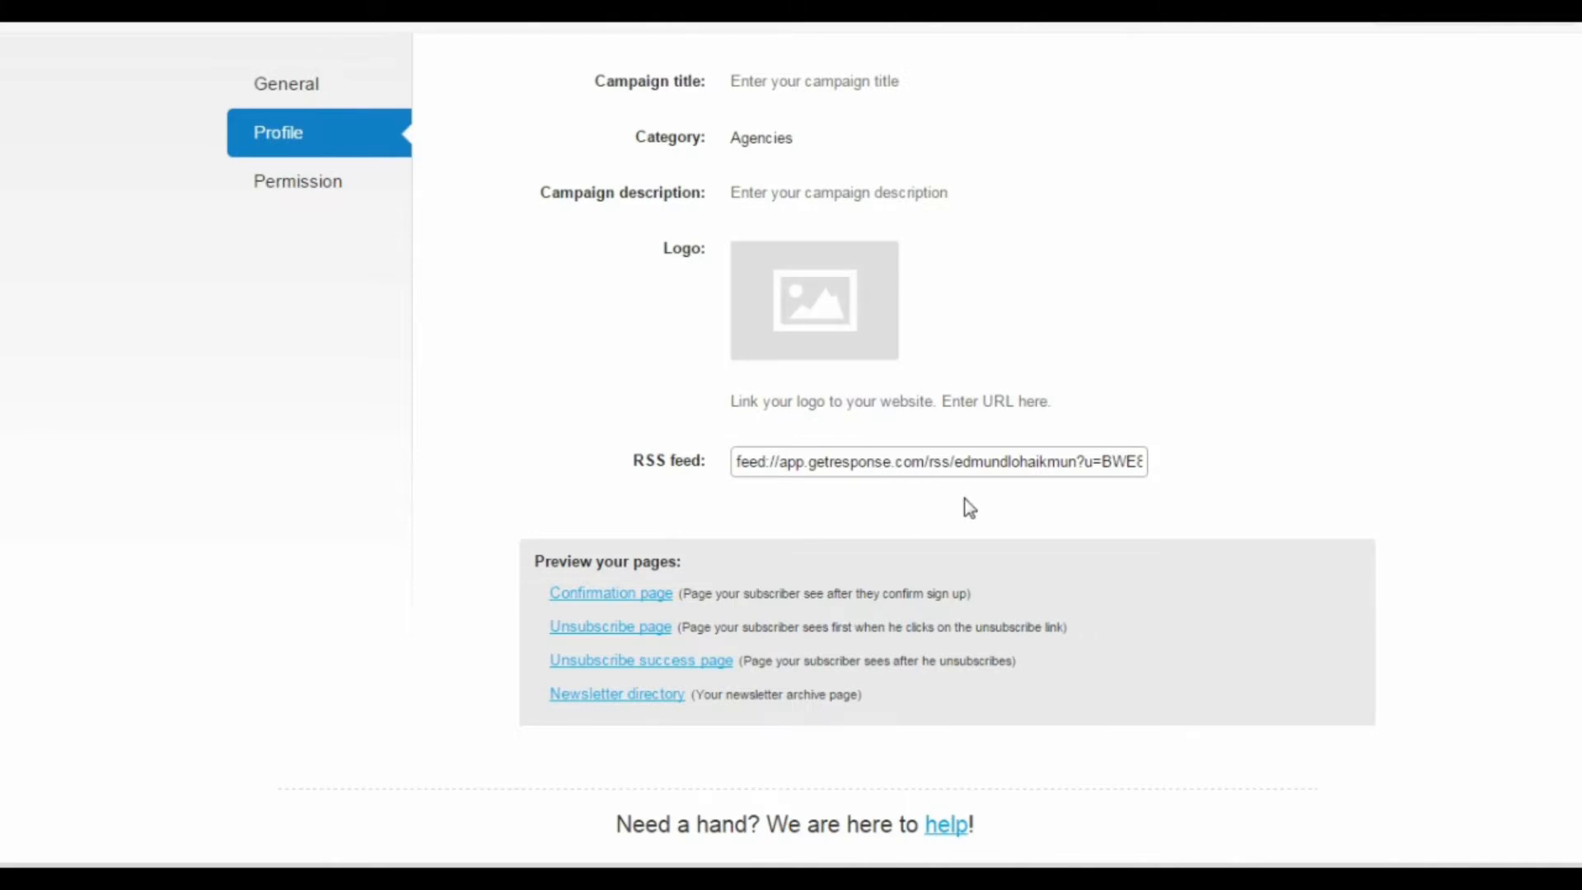
scroll(969, 507, "down", 1)
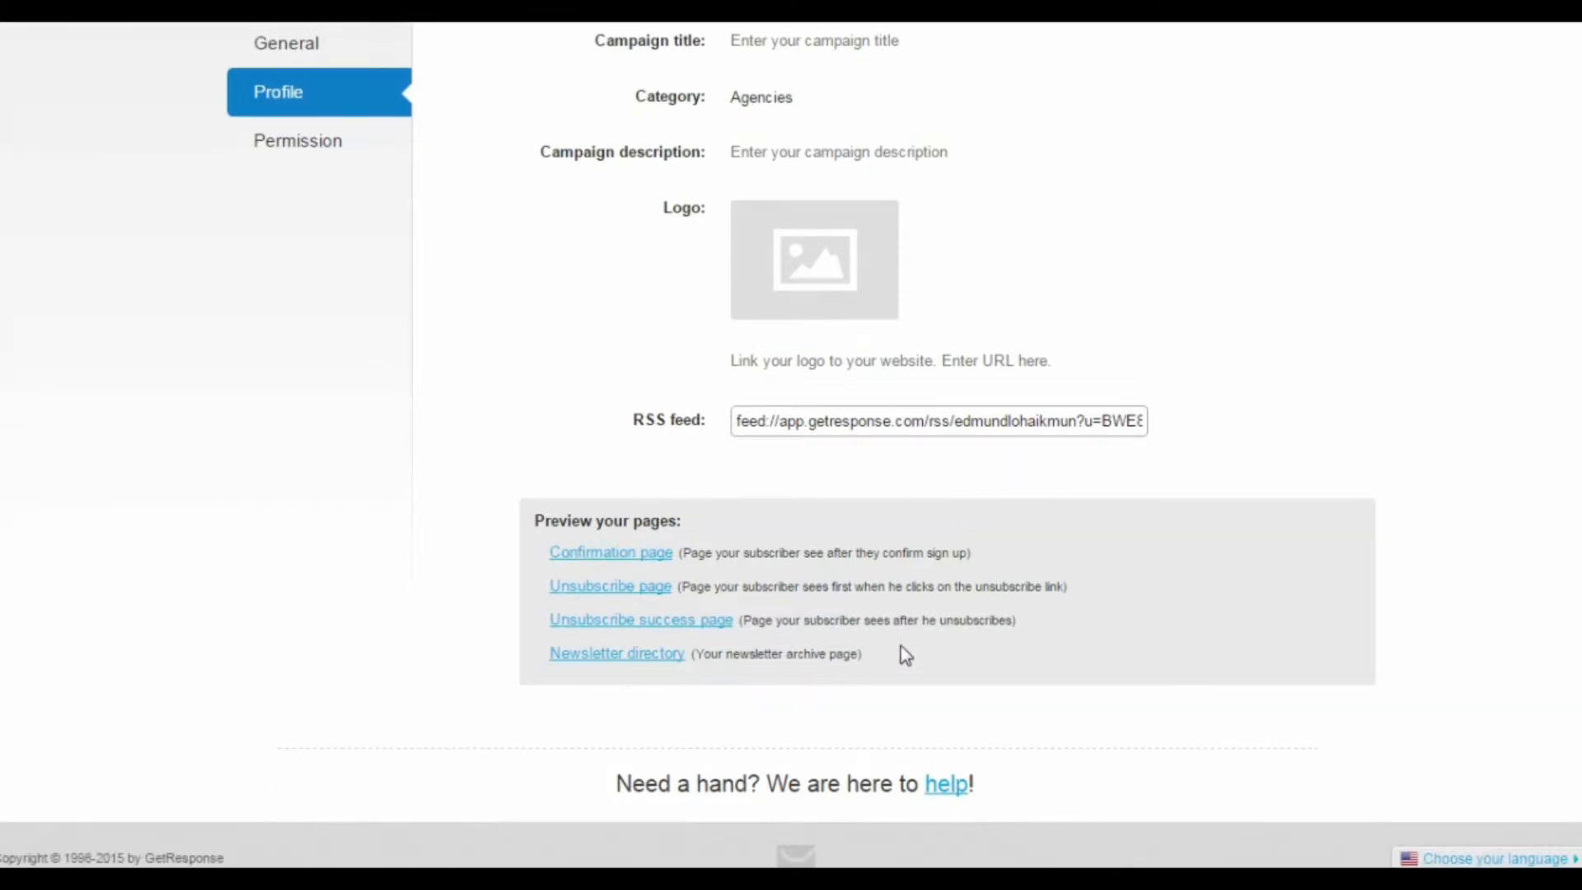
scroll(979, 546, "up", 3)
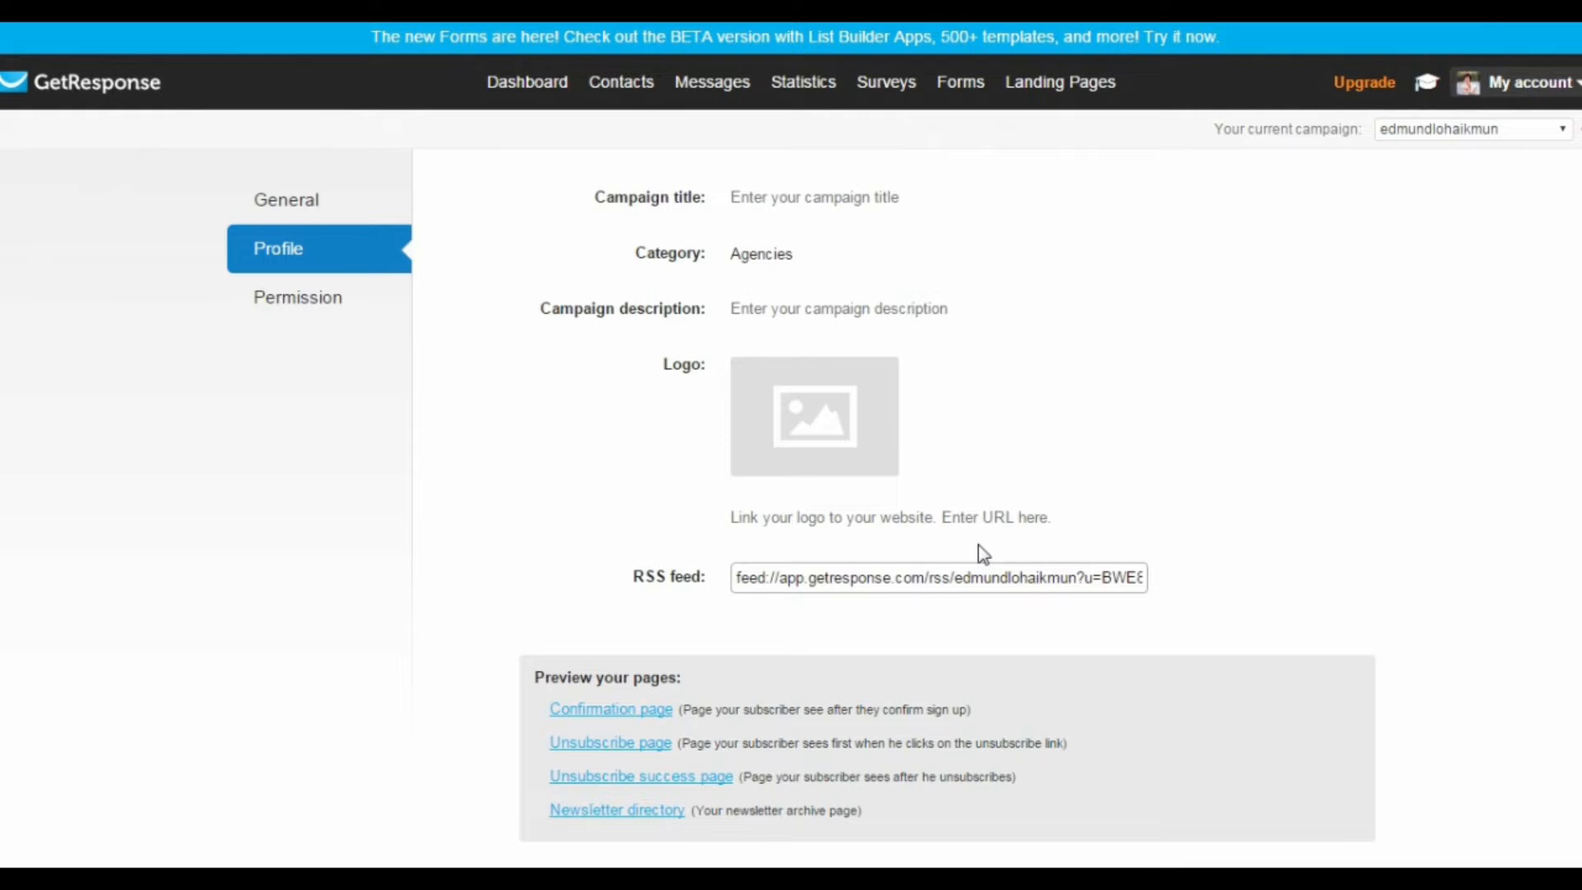
Step: Open the campaign's Permission settings and examine the confirmed opt-in options
left_click(302, 302)
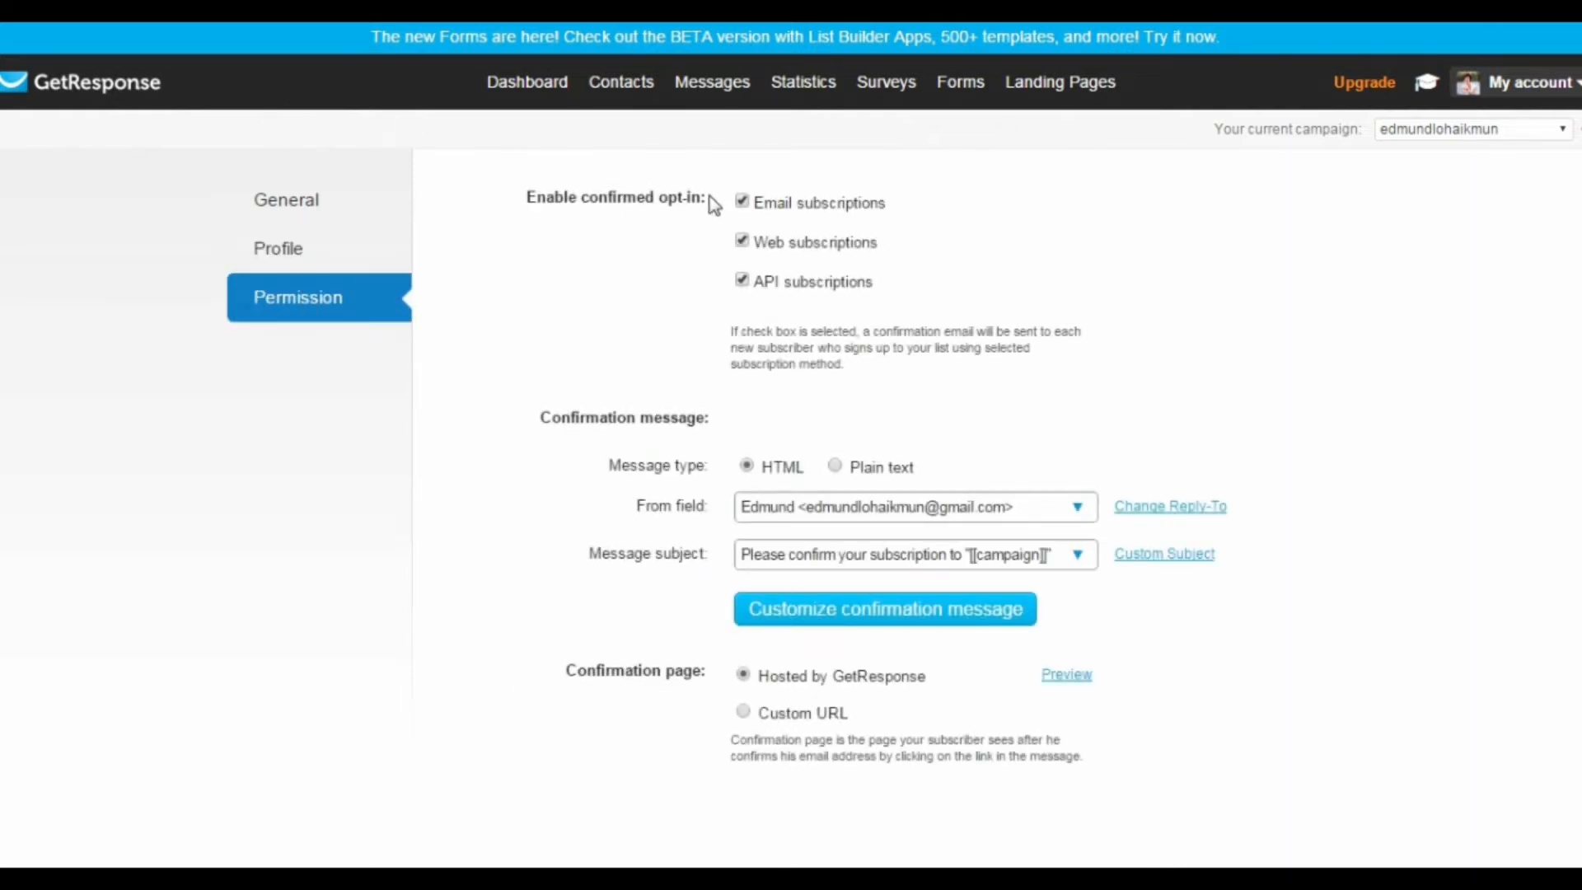
left_click_drag(527, 196, 682, 210)
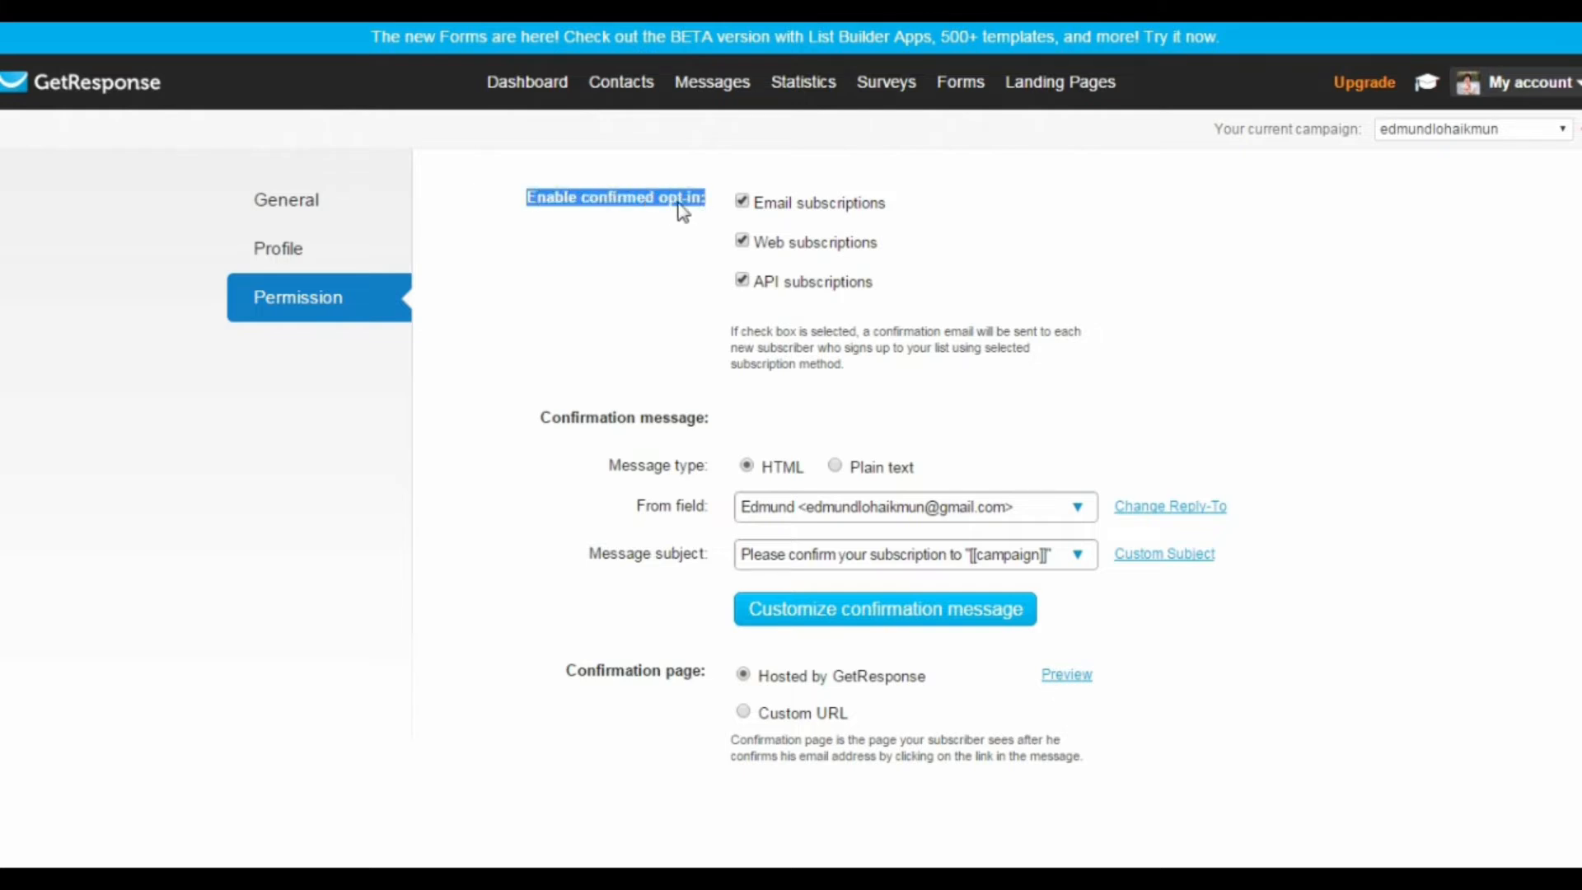
left_click(615, 252)
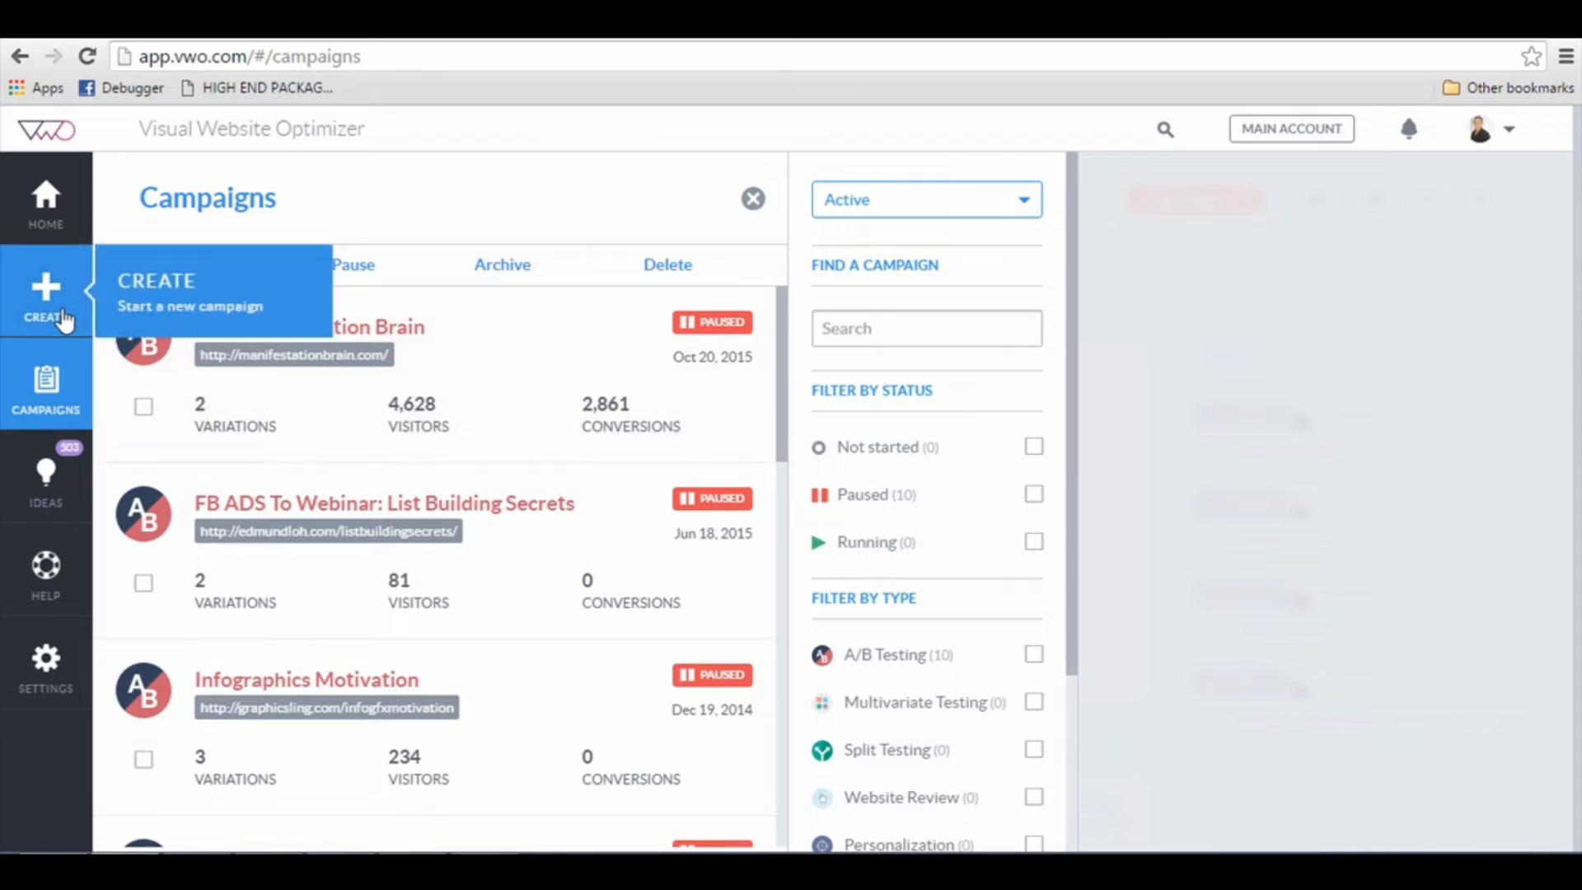
left_click(132, 313)
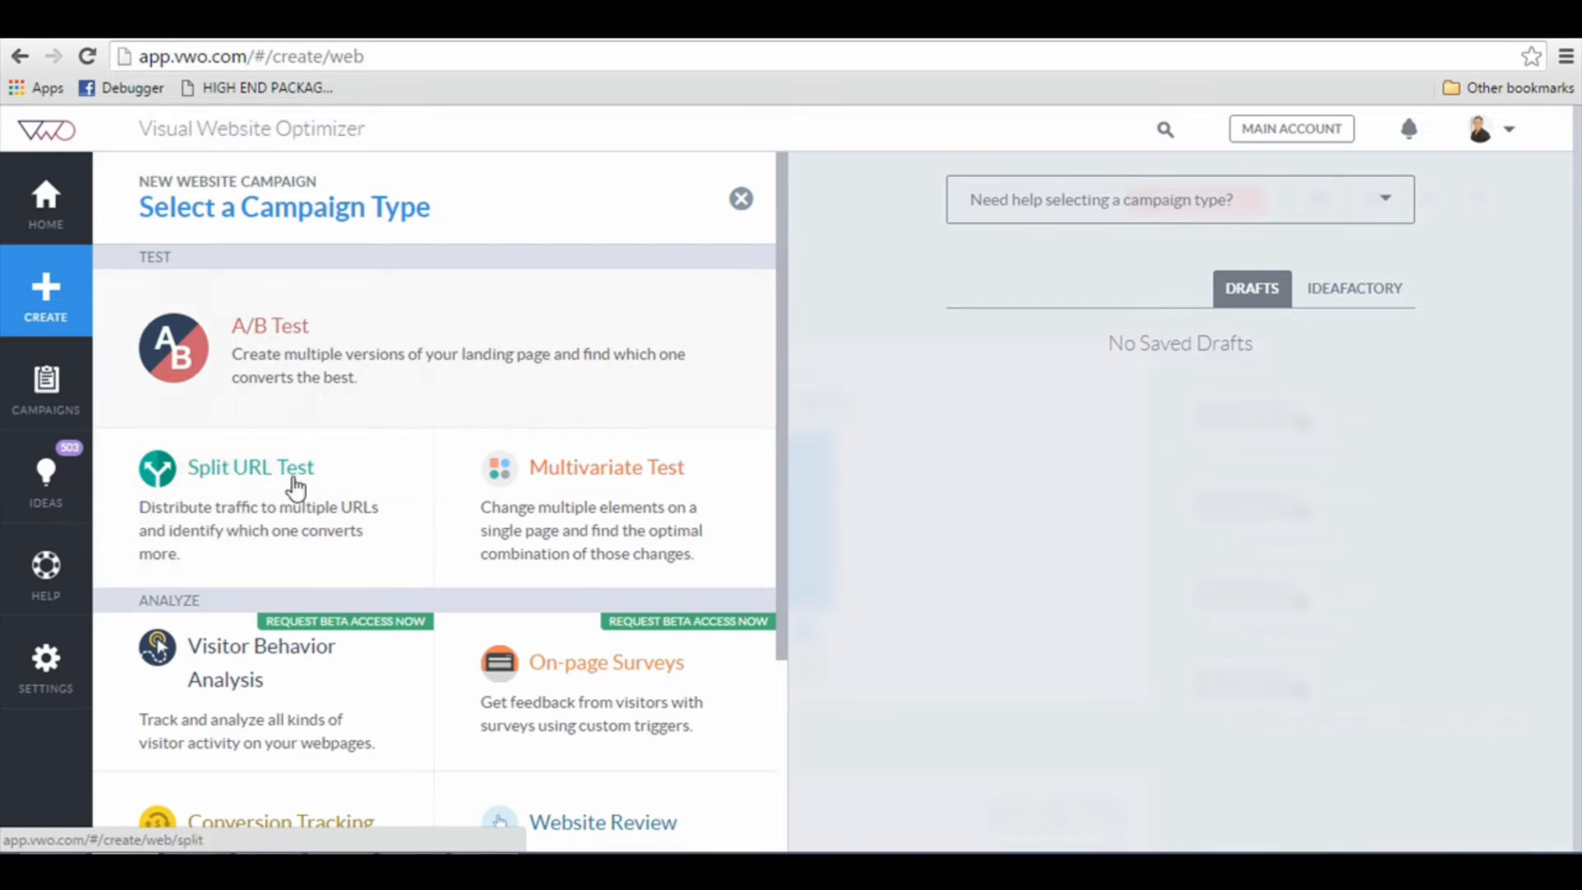
left_click(280, 530)
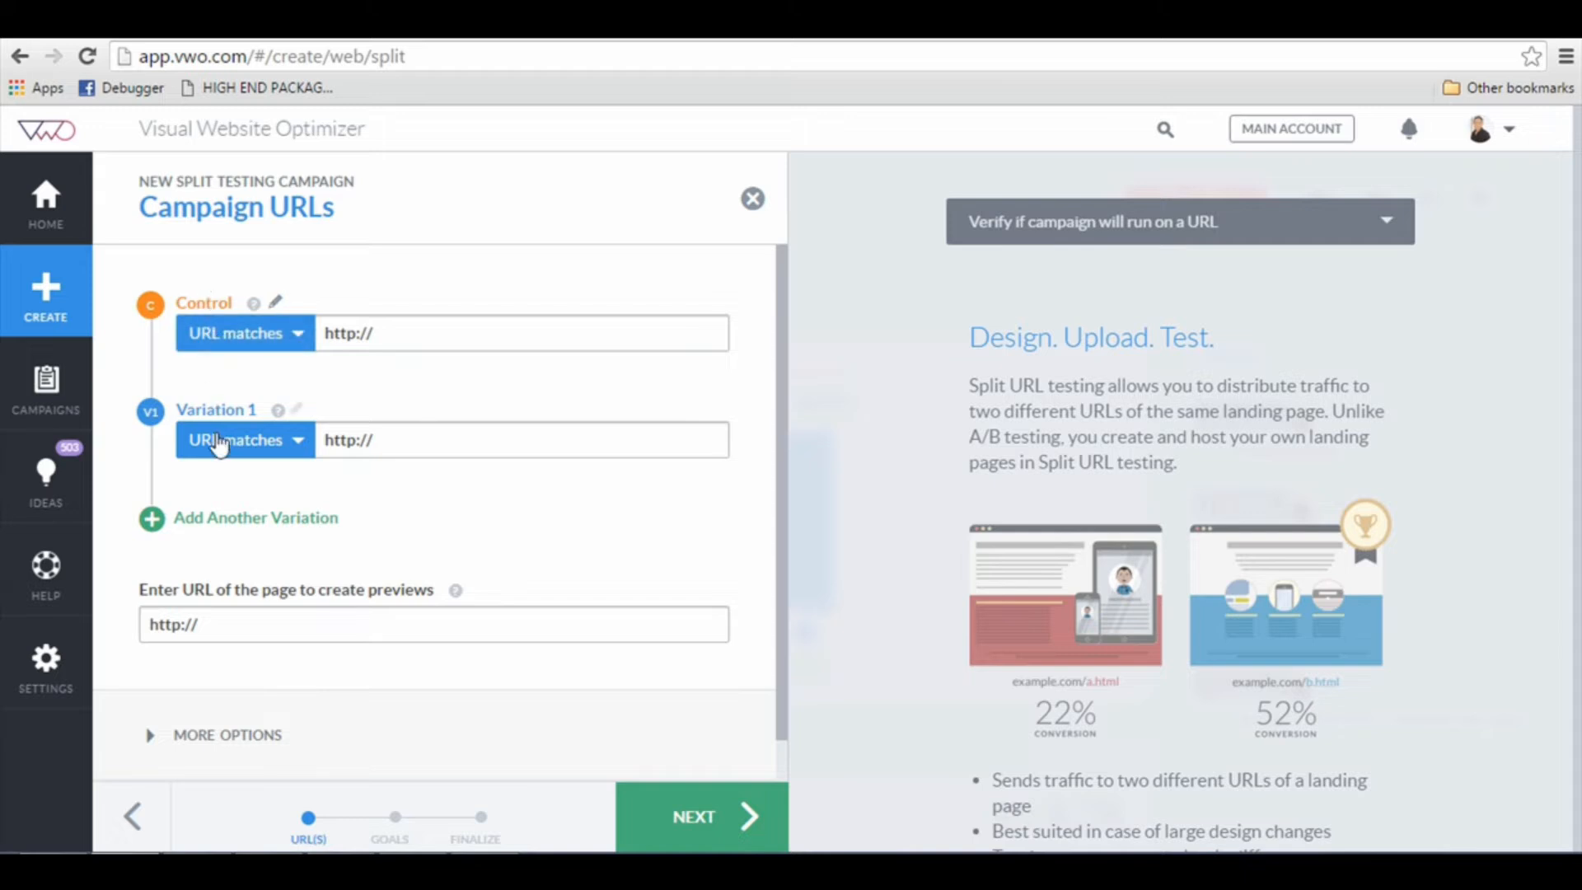
left_click(412, 330)
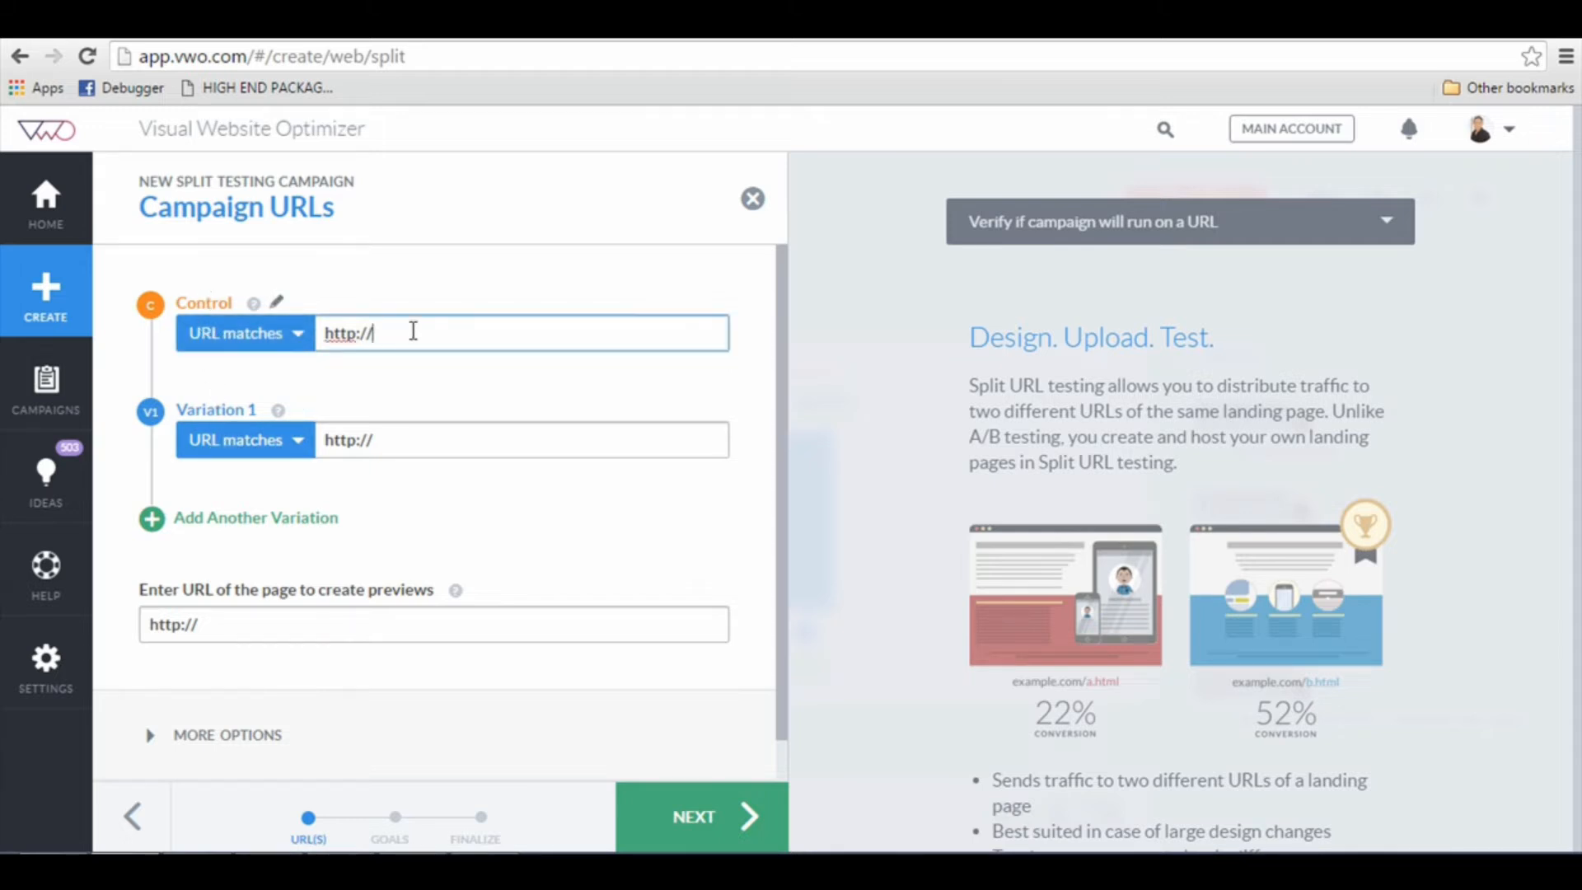
type("ma")
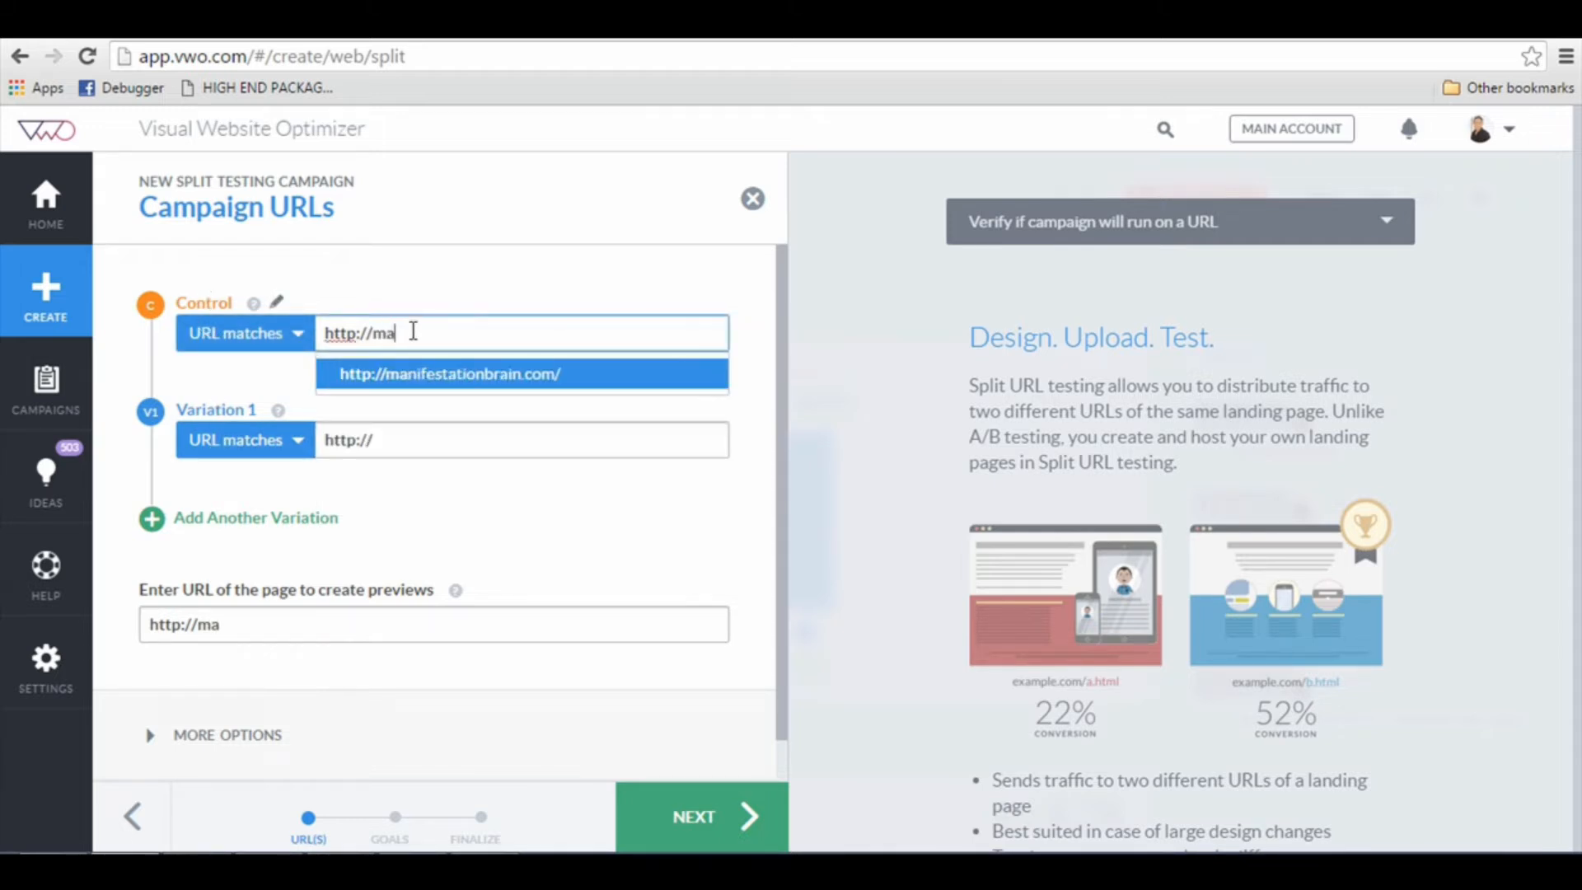
left_click(482, 373)
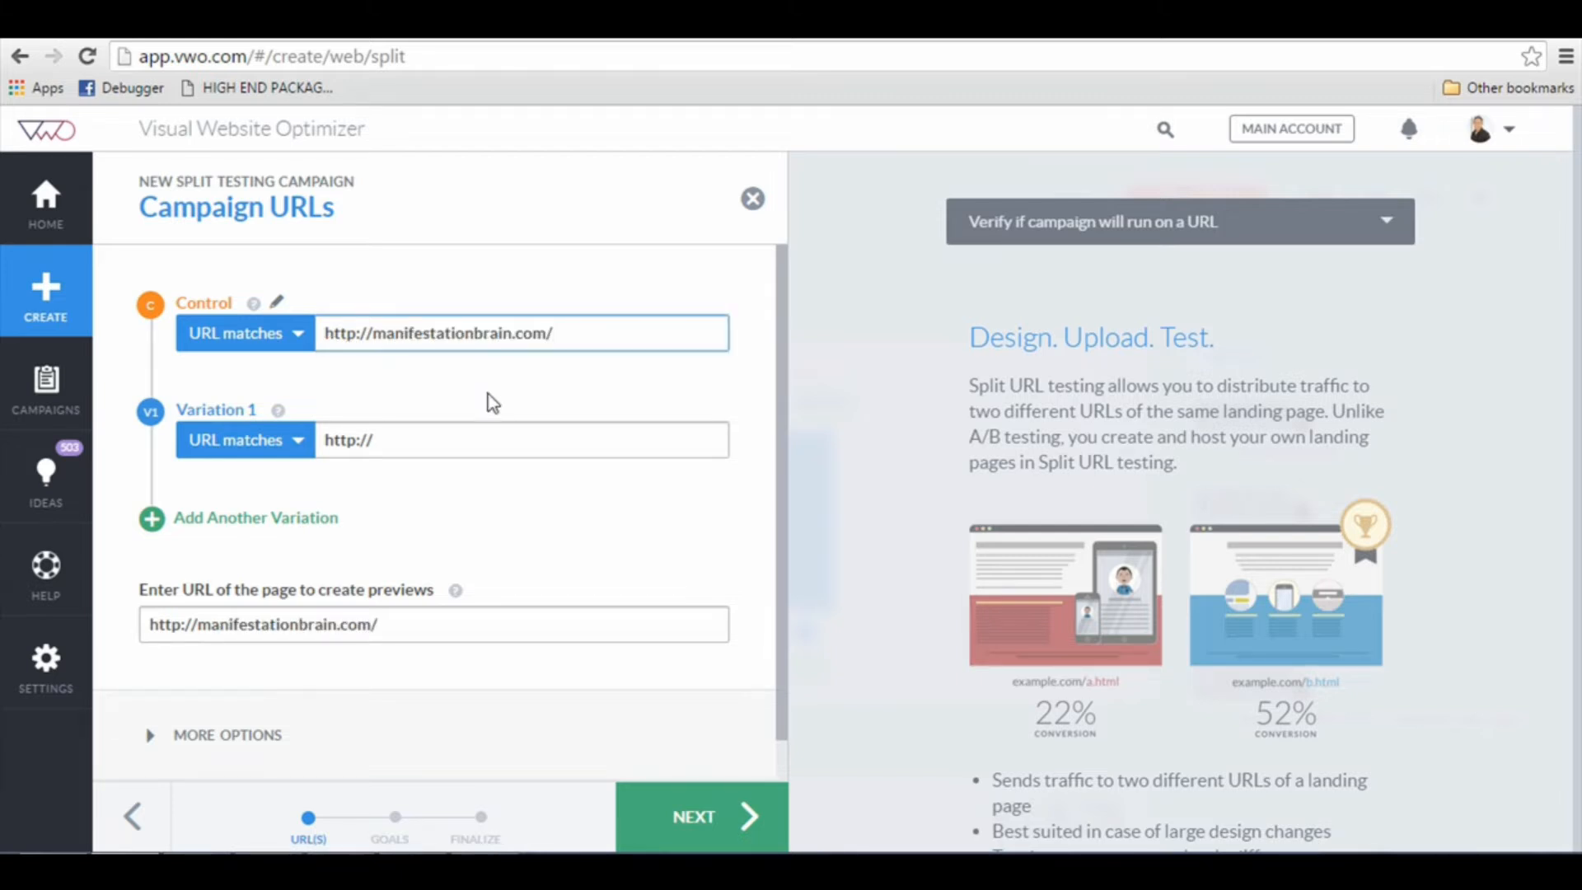
key("ctrl+a")
key("ctrl+c")
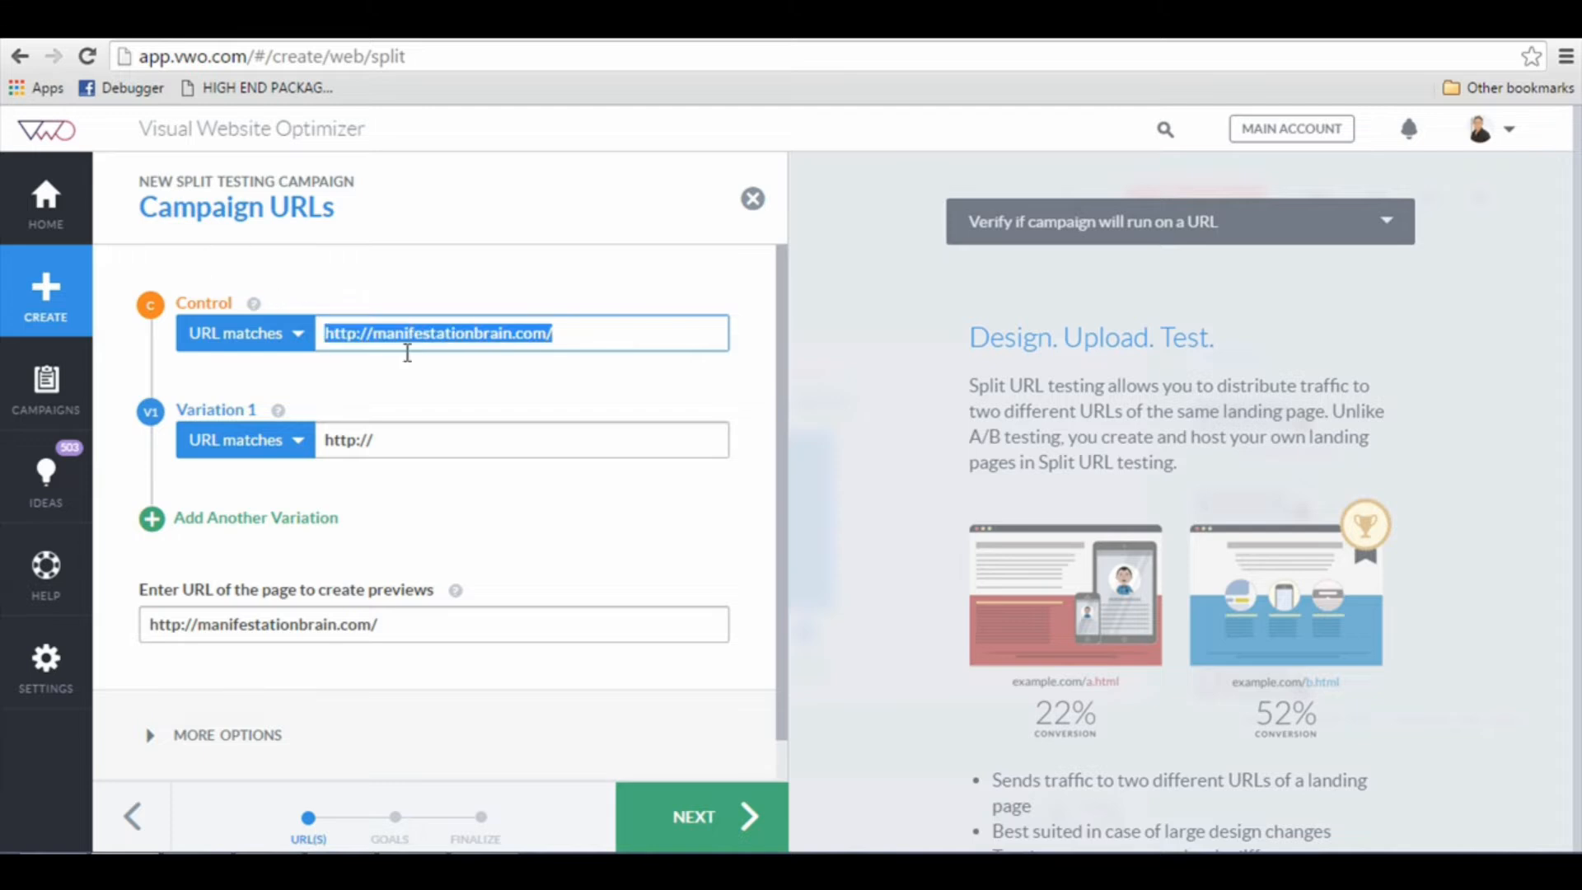
left_click(383, 432)
key("ctrl+a")
key("ctrl+v")
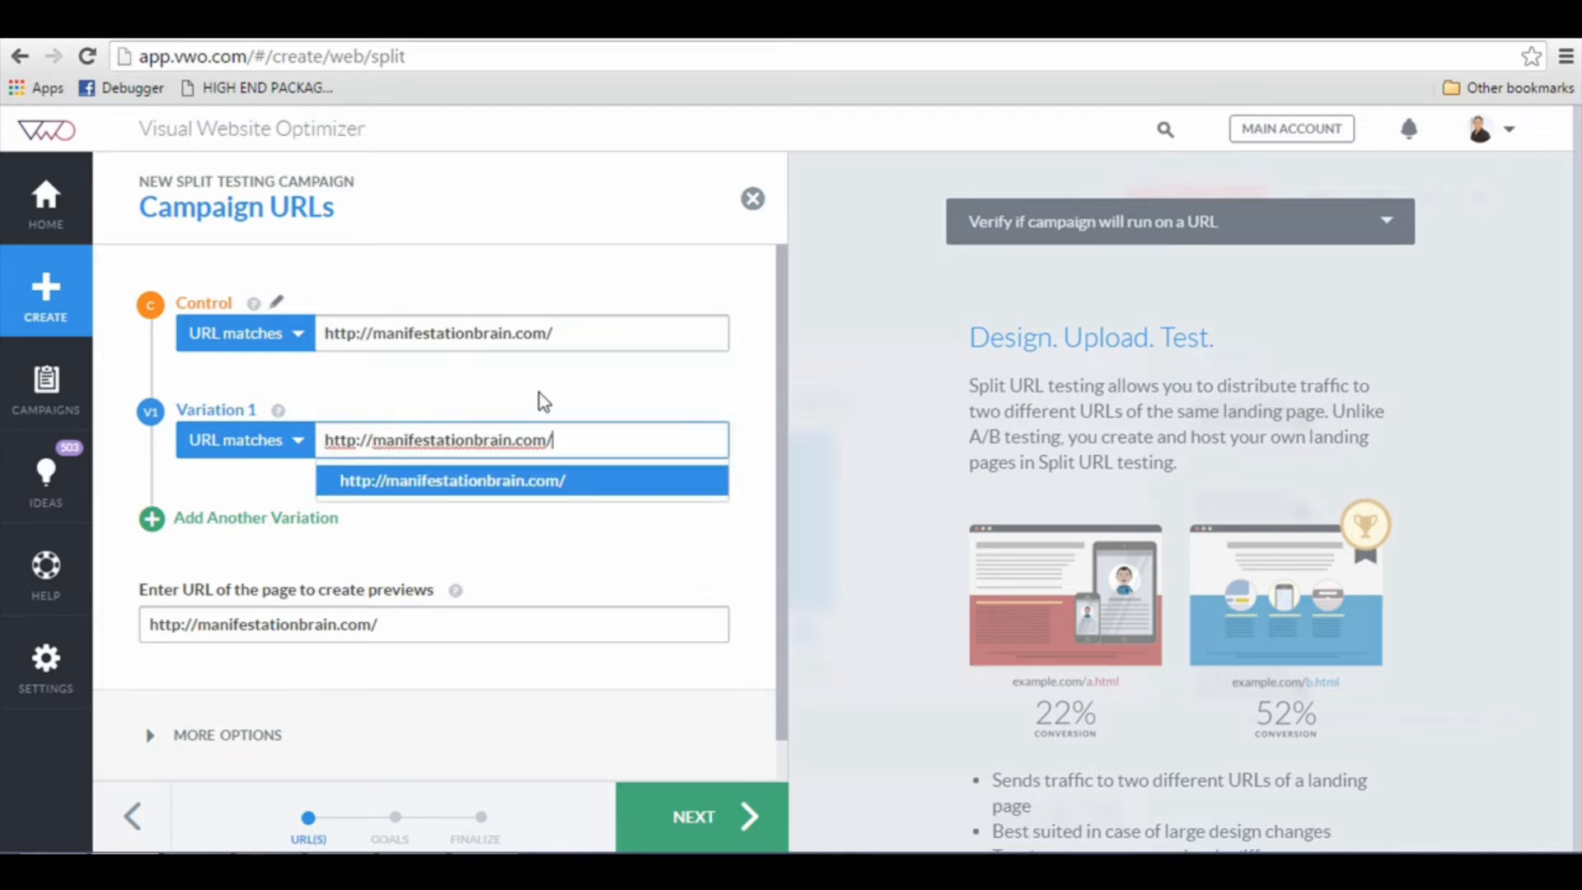
type("inde")
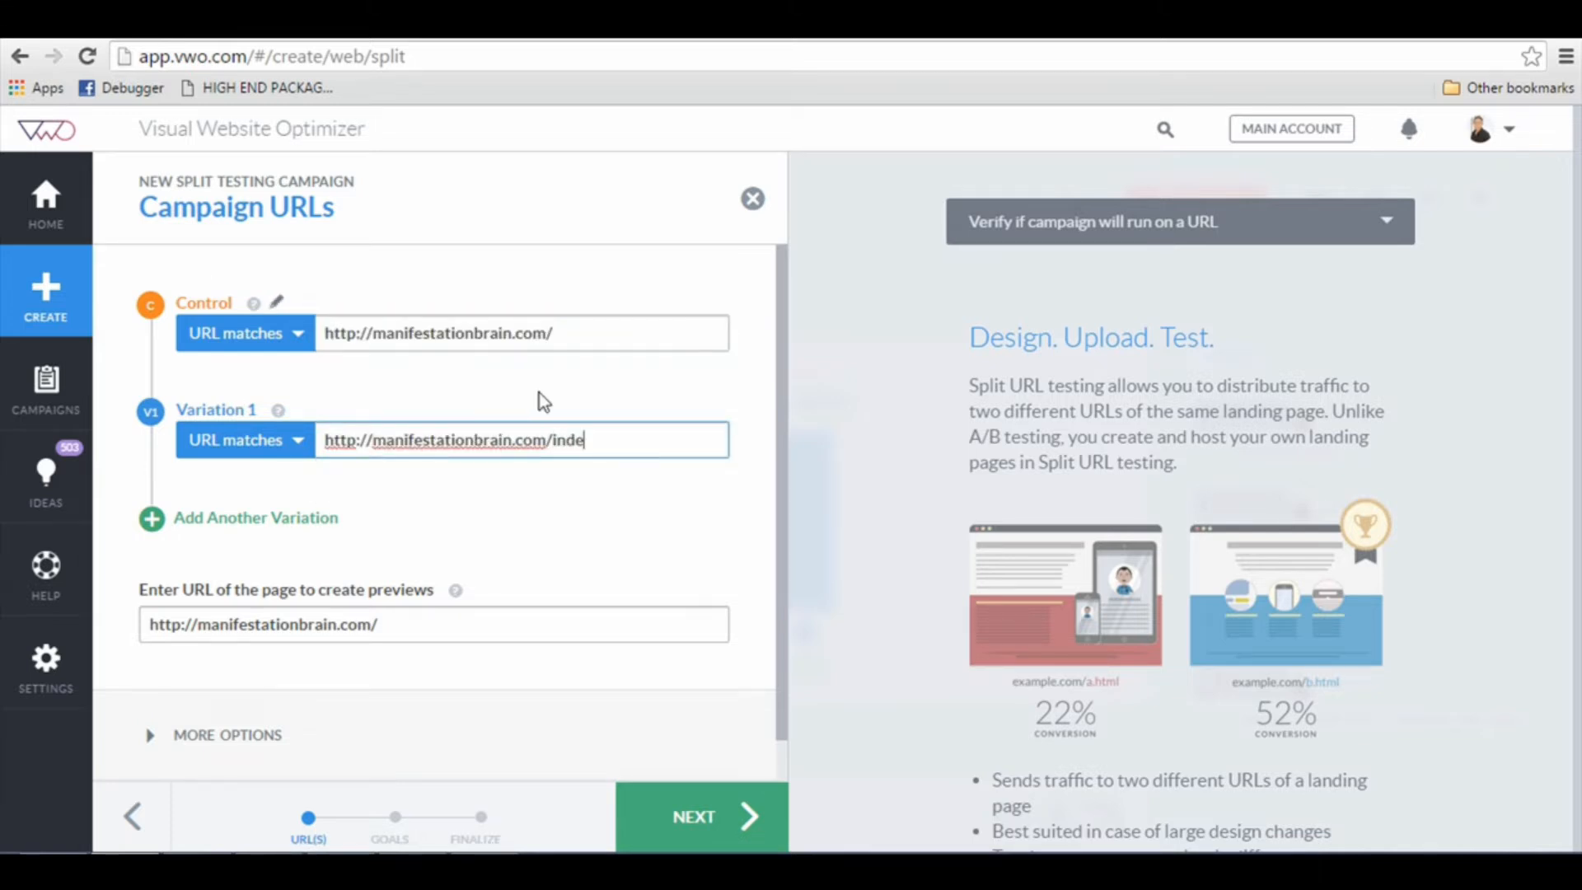
type("x2.htm")
left_click(599, 511)
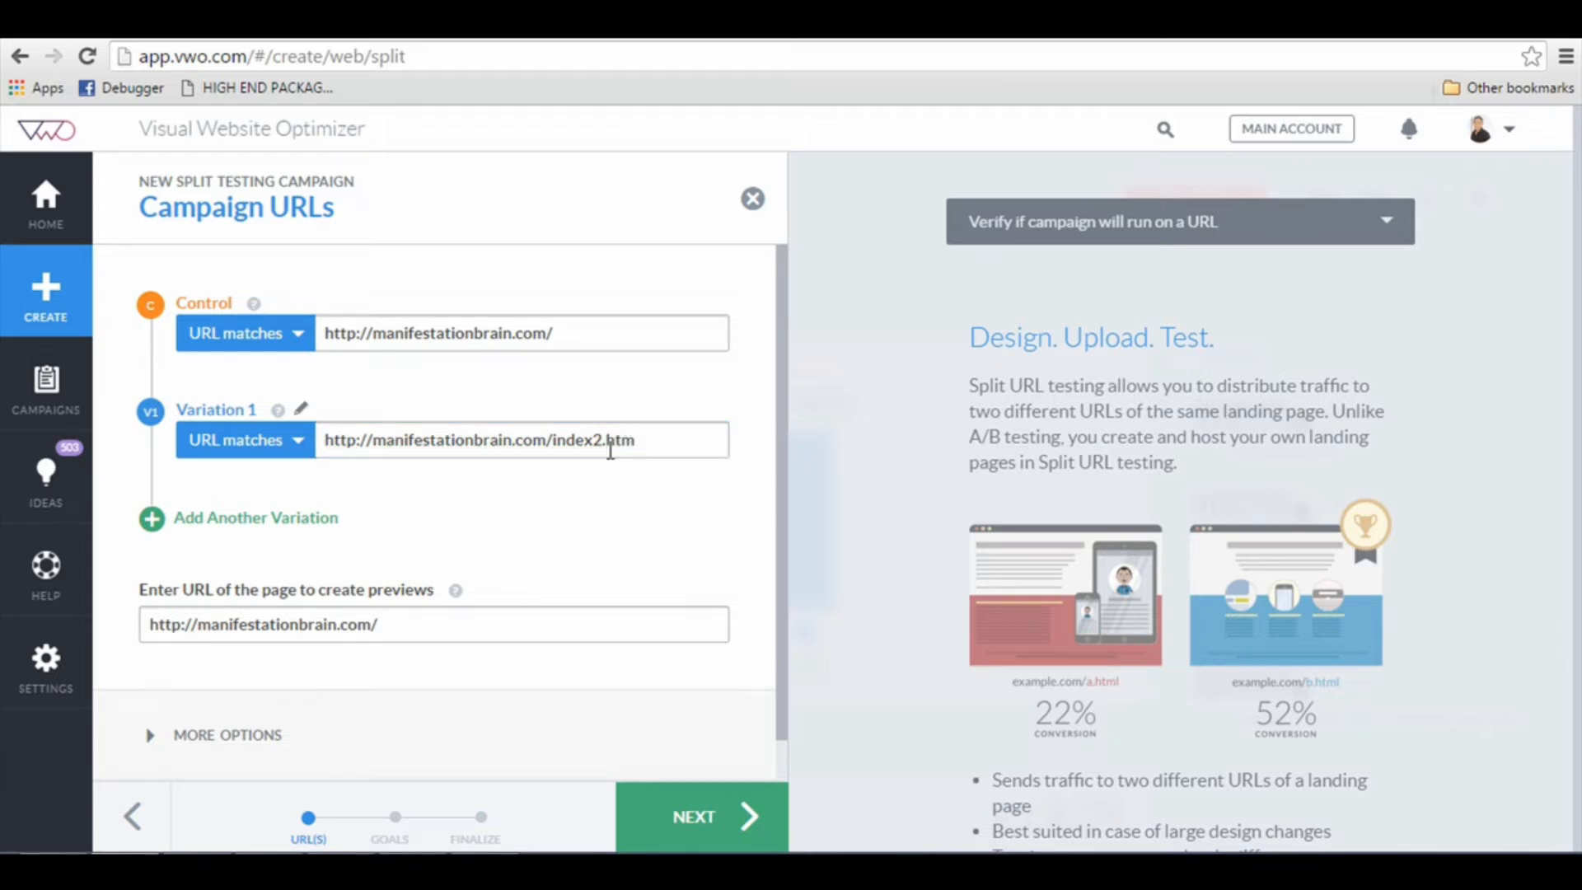
Step: Read the help for the preview page URL and expand the additional campaign options for visitor groups and excluded URLs
scroll(447, 521, "down", 1)
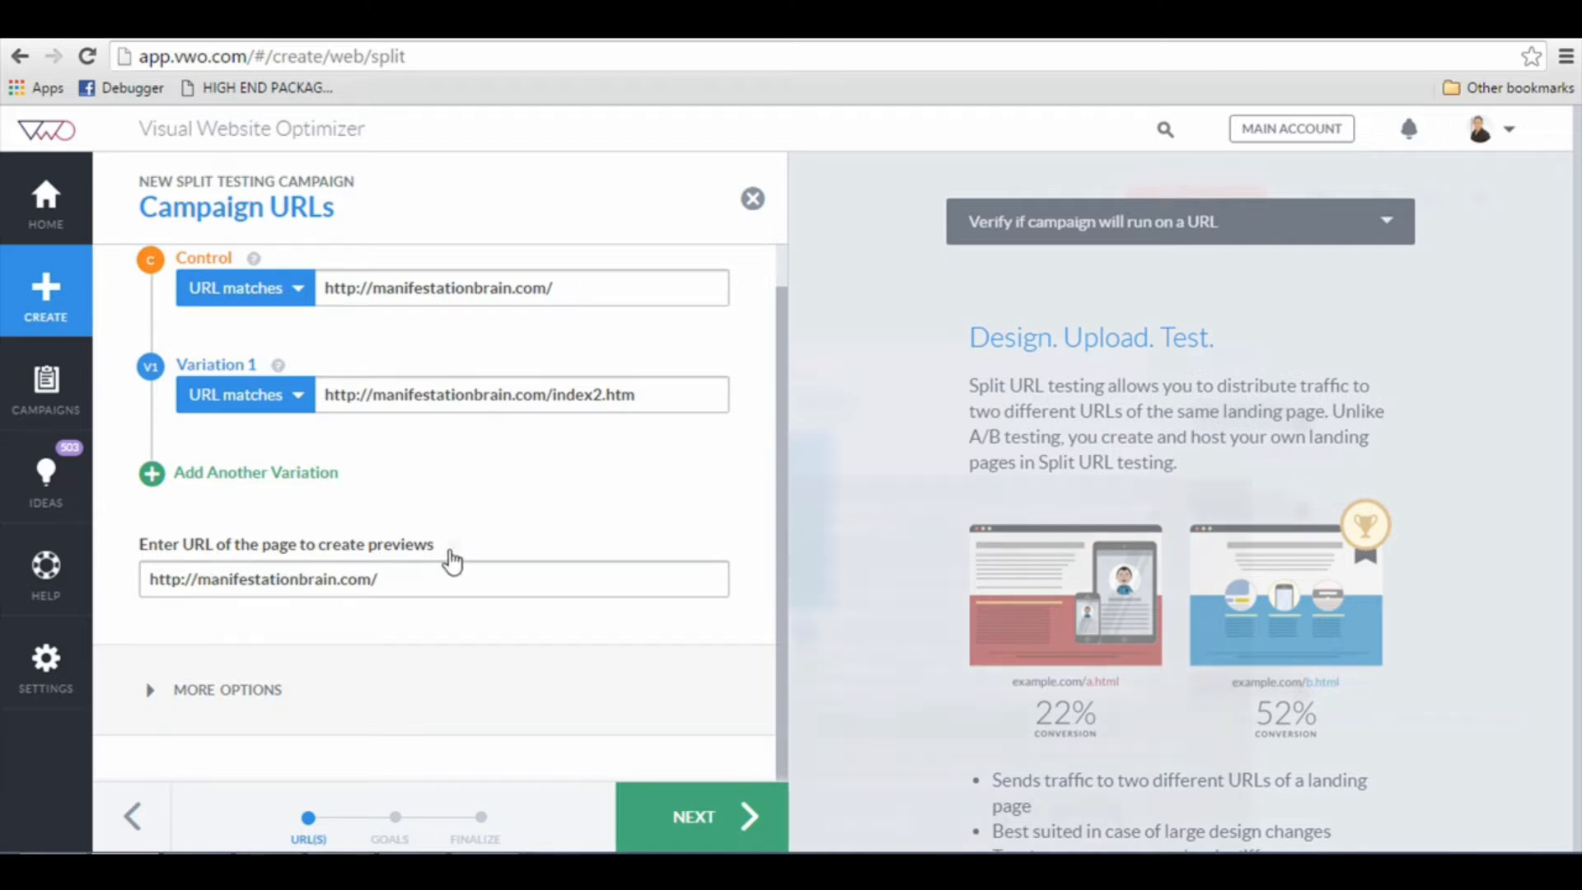
mouse_move(451, 552)
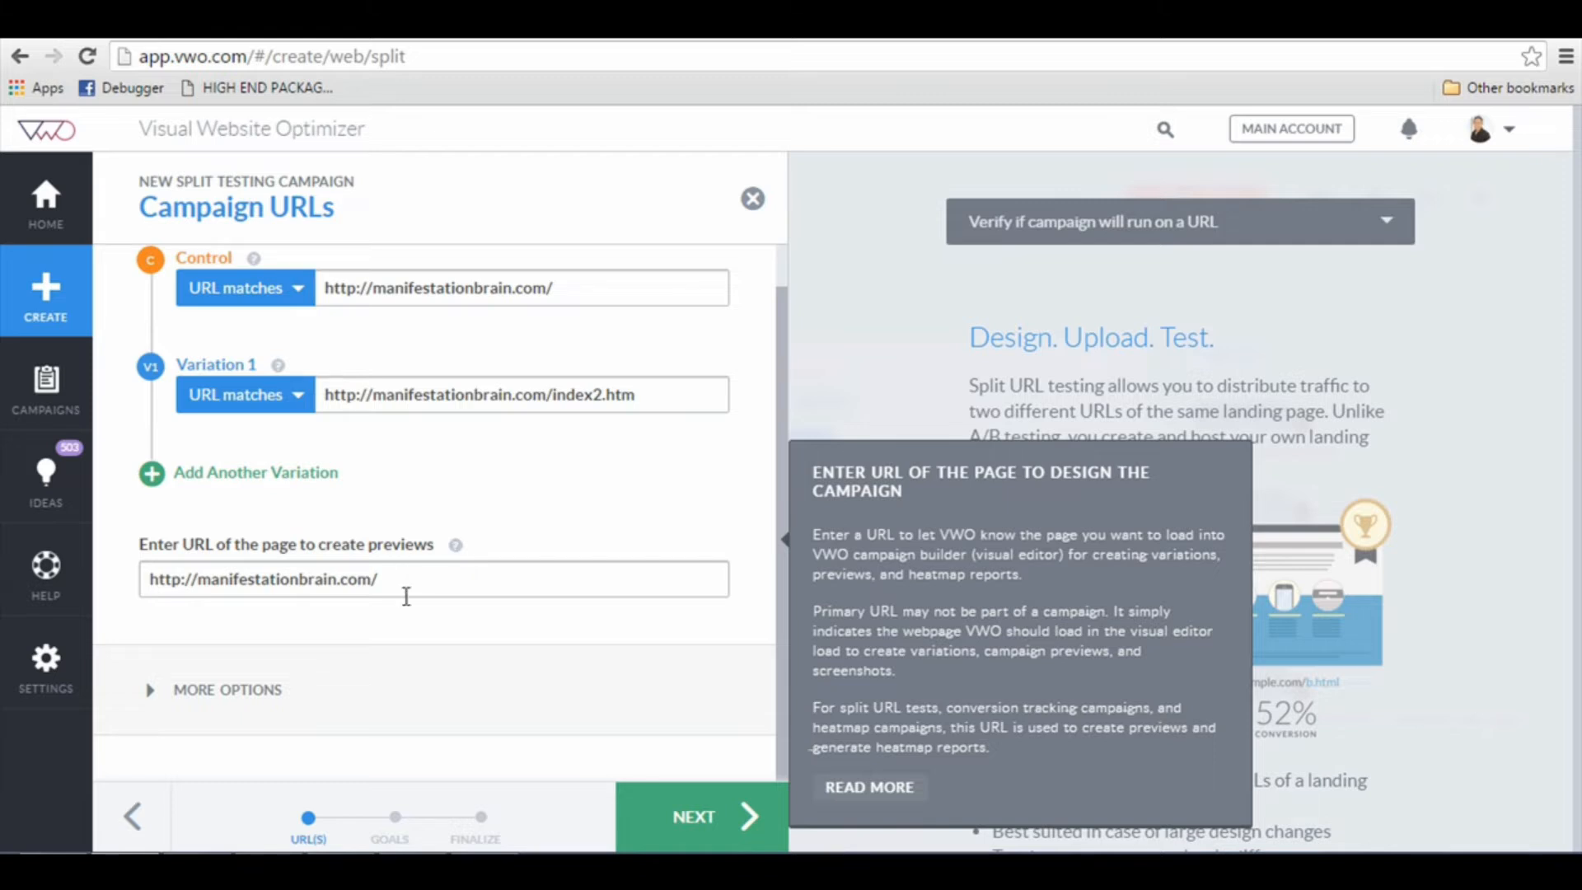
left_click(224, 697)
scroll(379, 625, "down", 3)
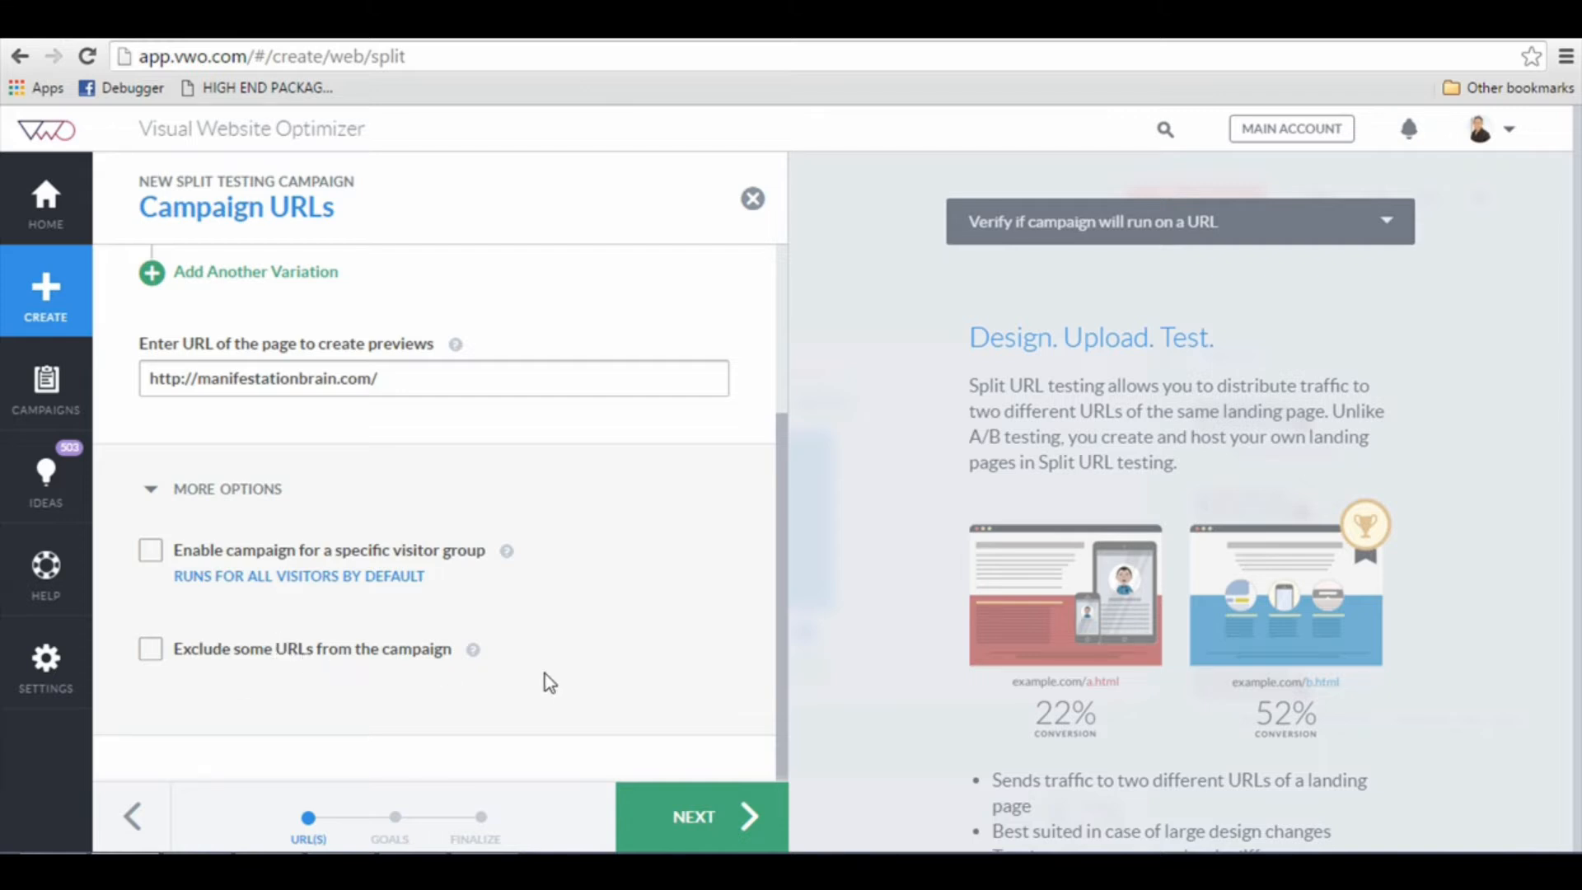
left_click(692, 795)
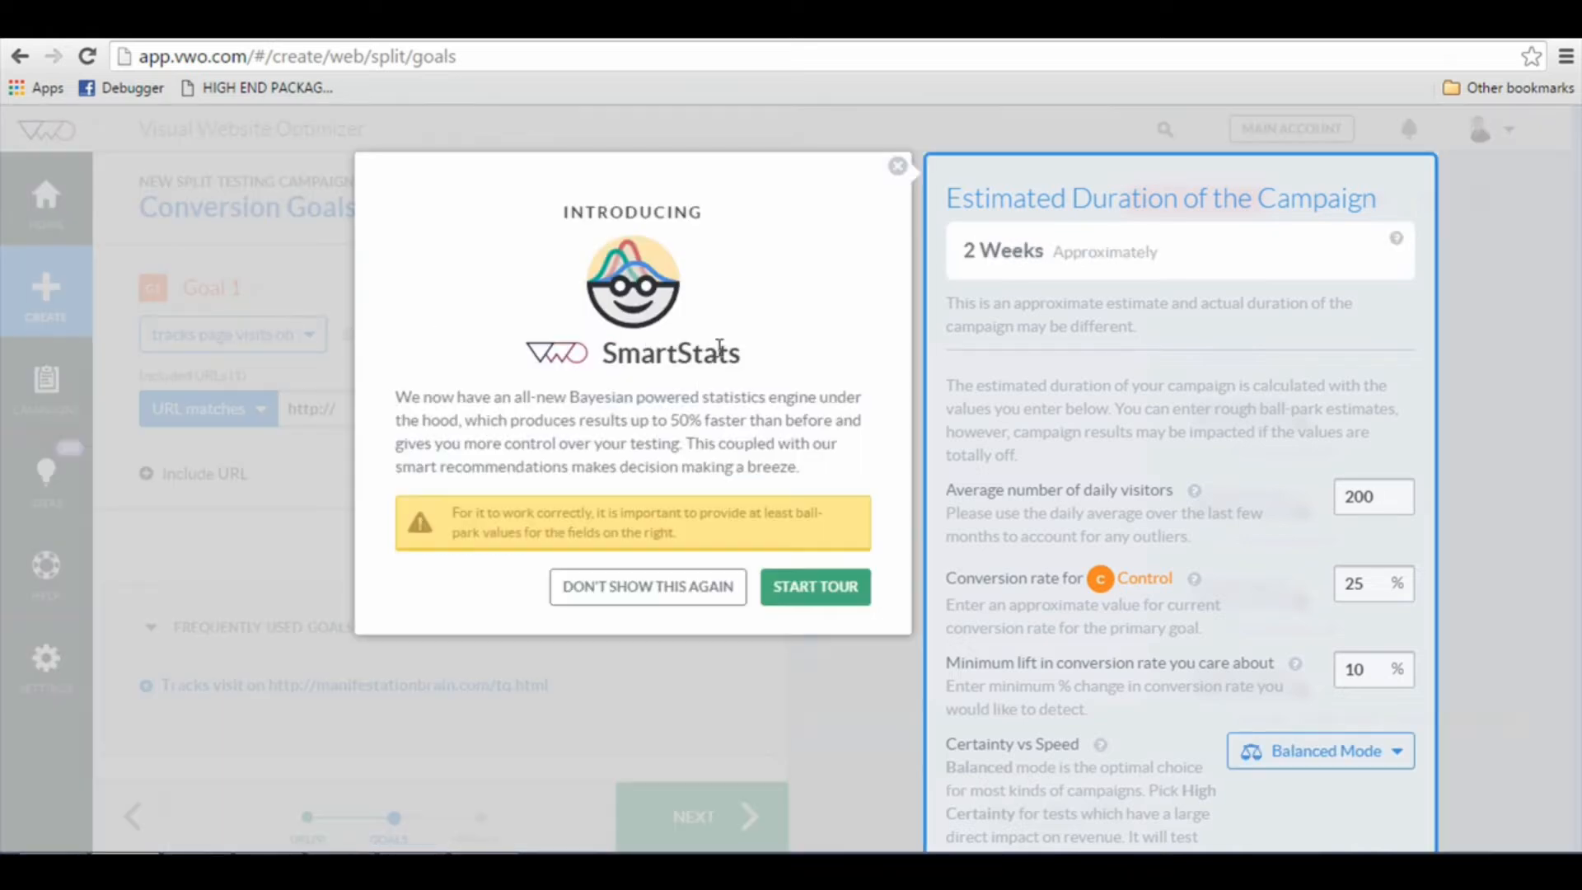
left_click(724, 588)
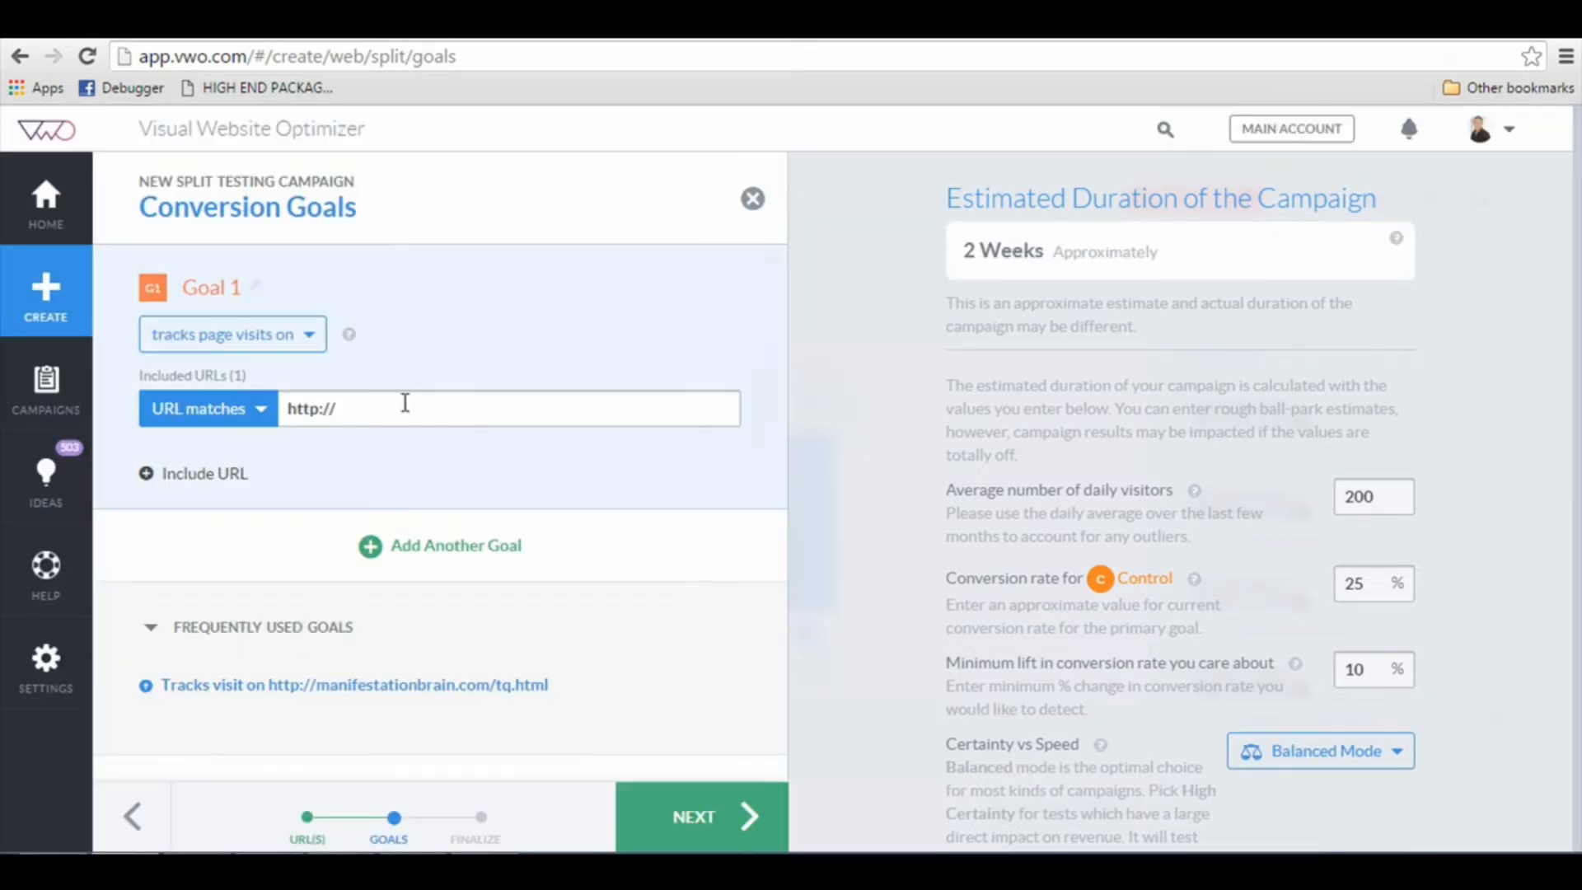
left_click(268, 340)
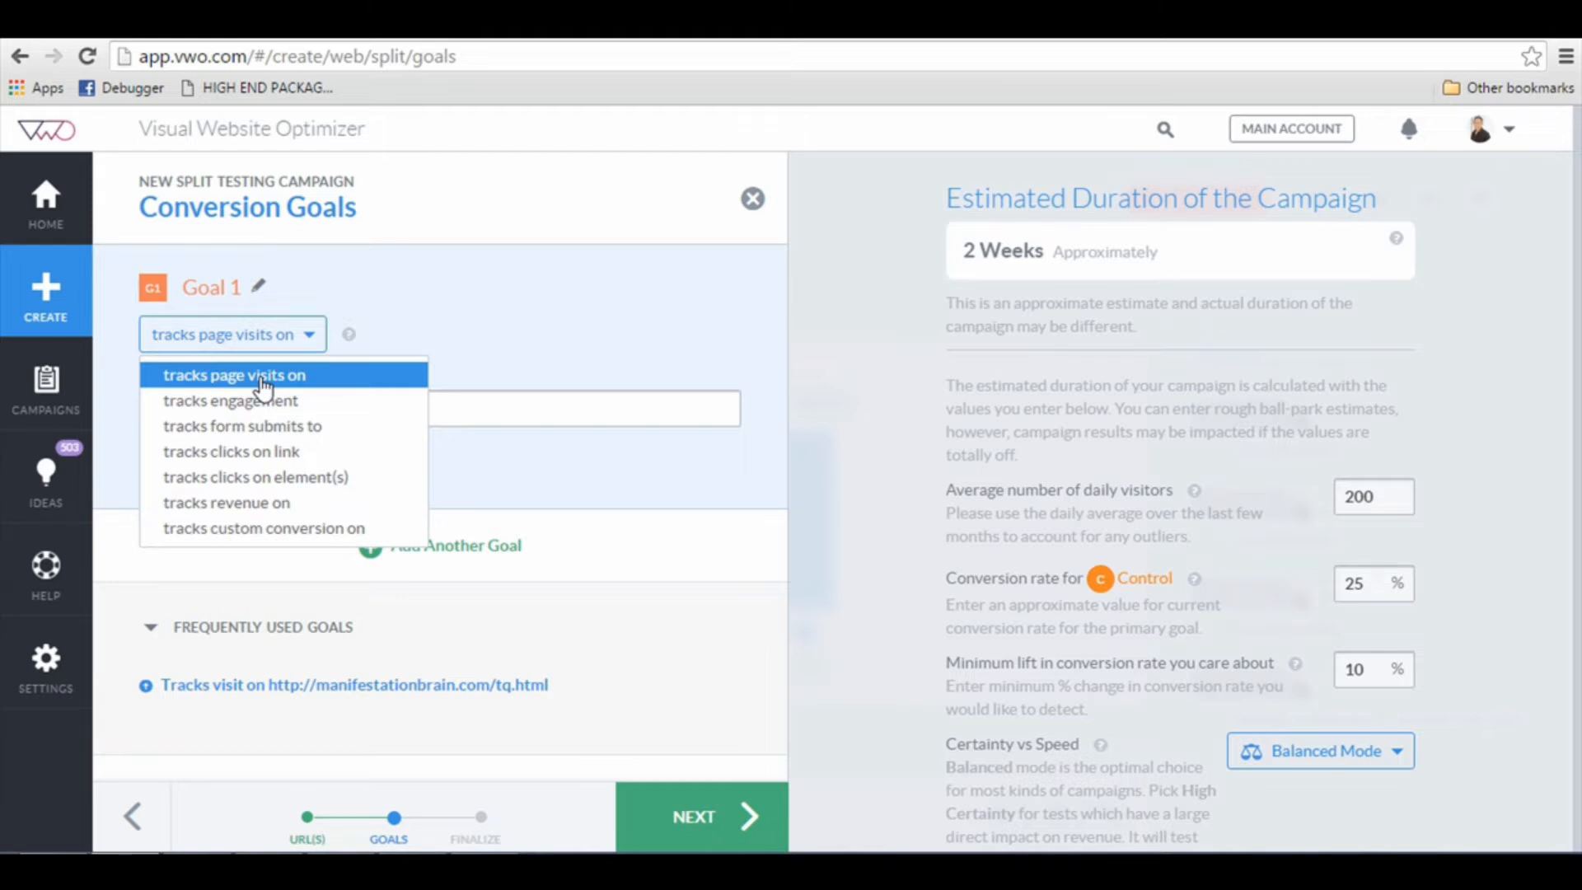
left_click(264, 383)
left_click(399, 417)
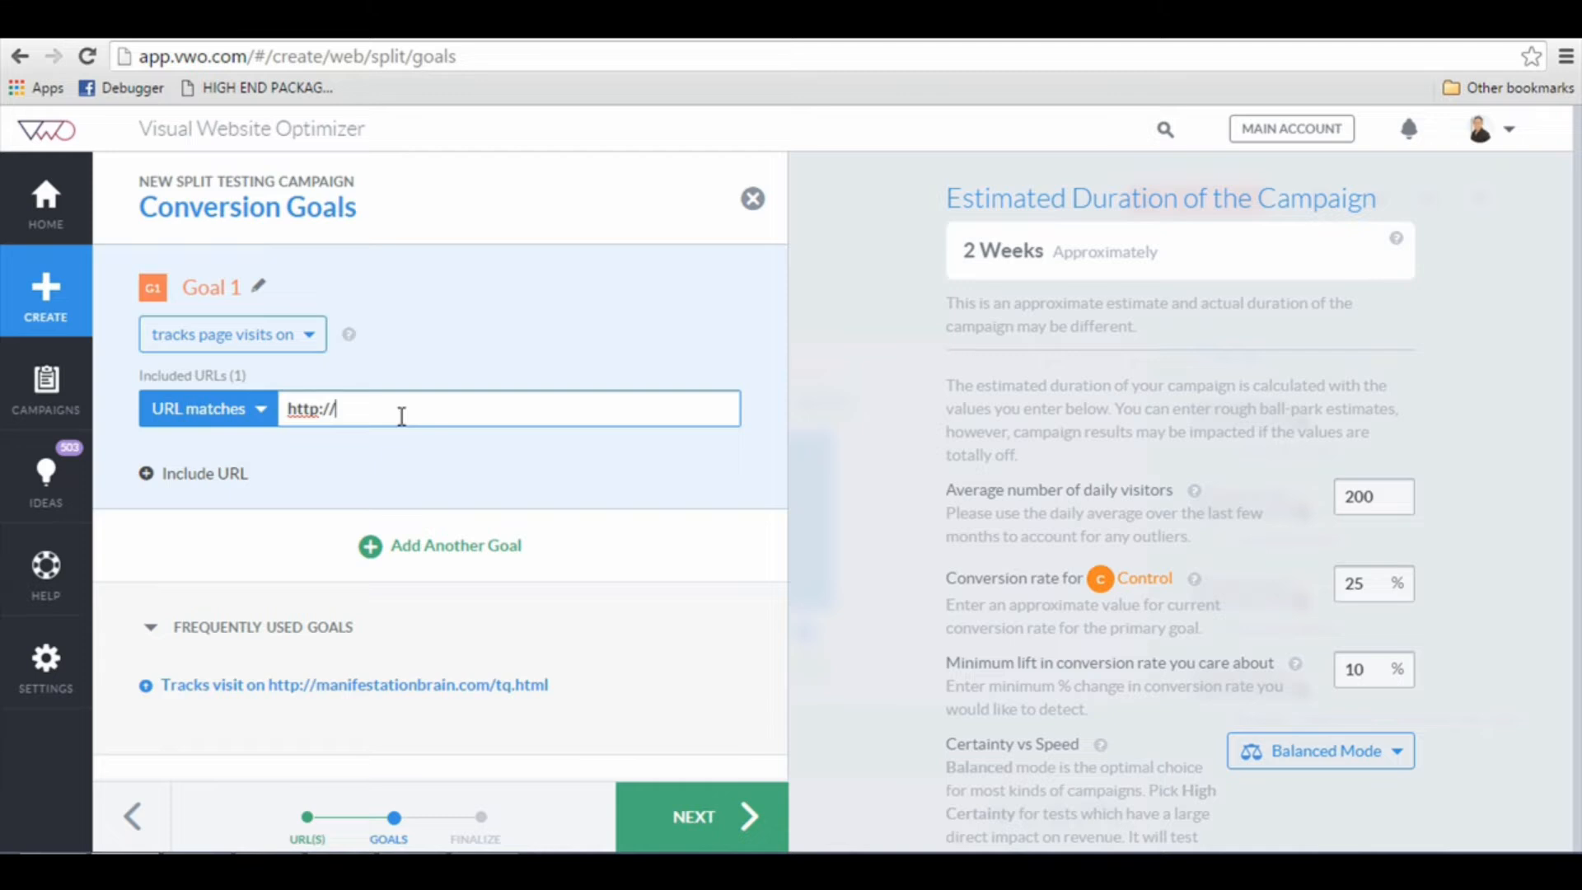
left_click(328, 693)
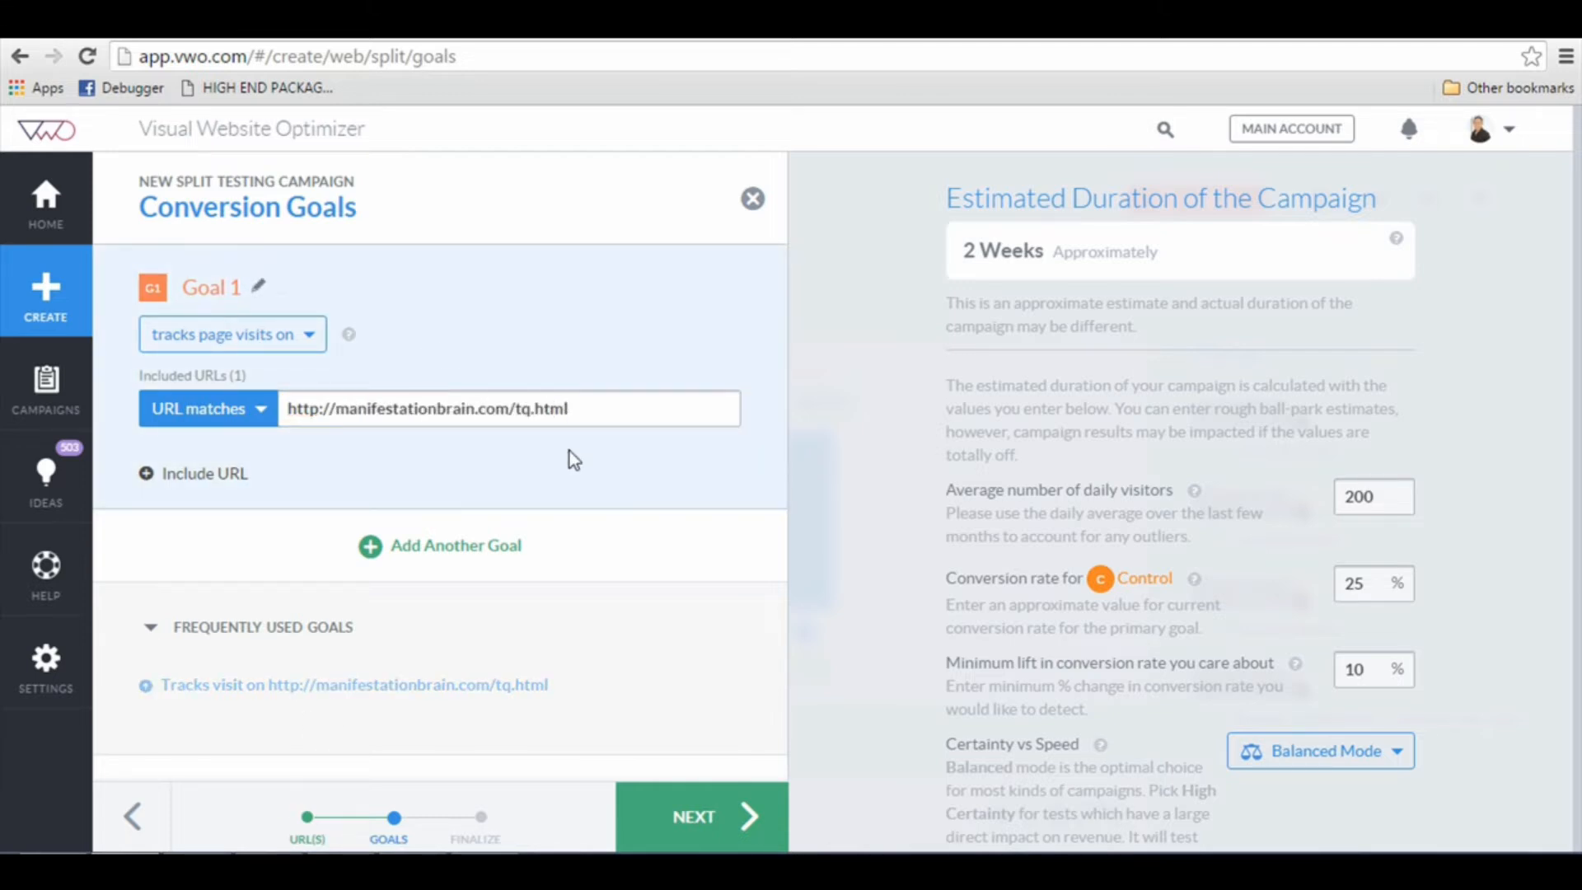
left_click(582, 406)
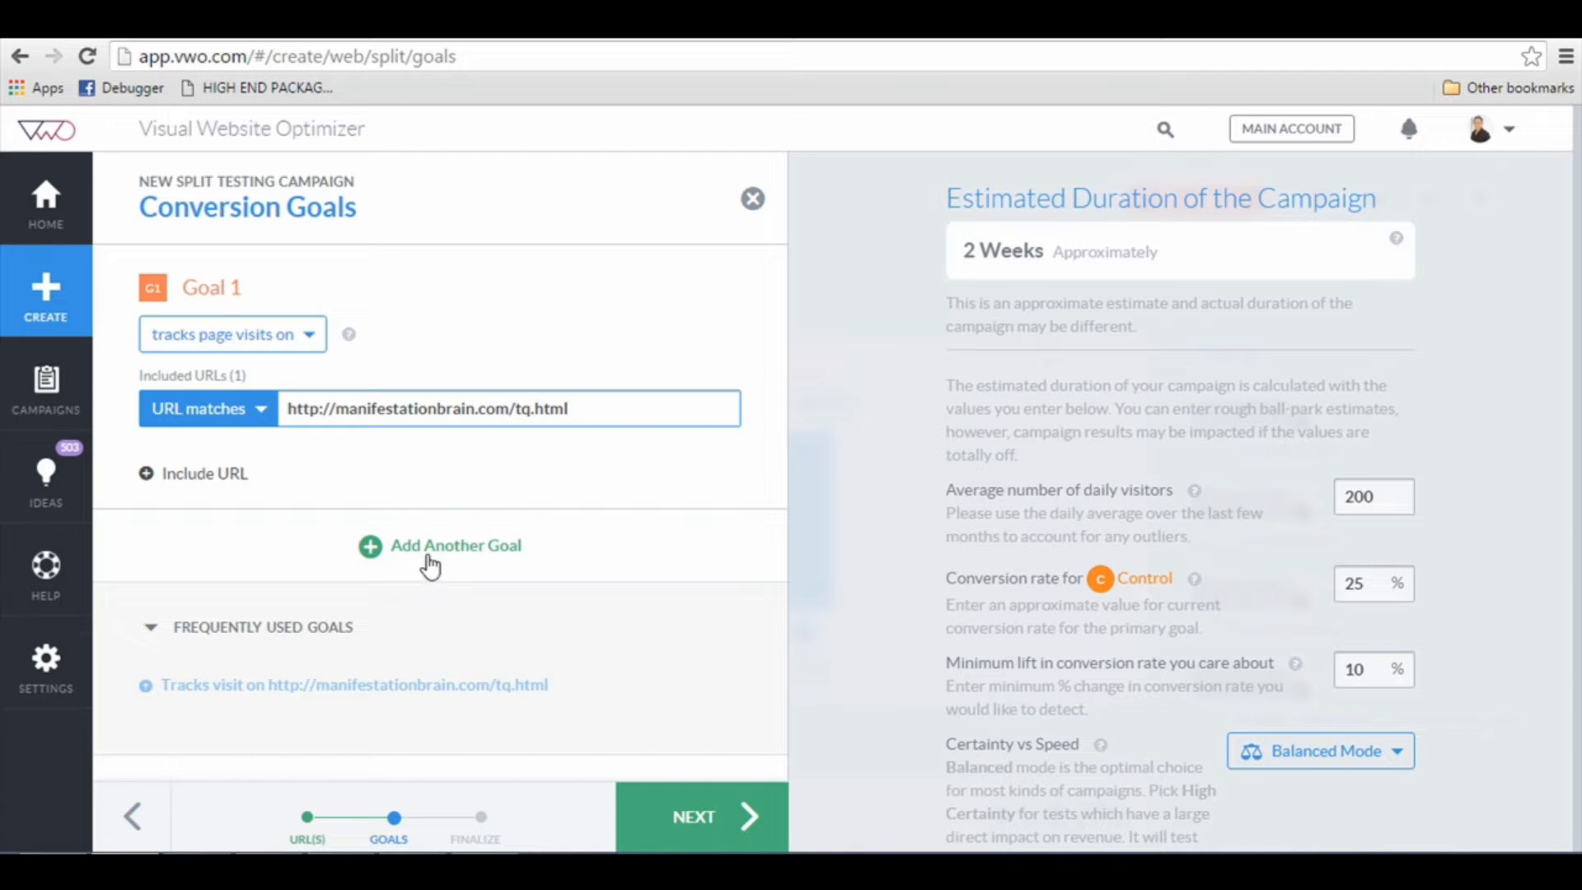
left_click(429, 561)
left_click(262, 599)
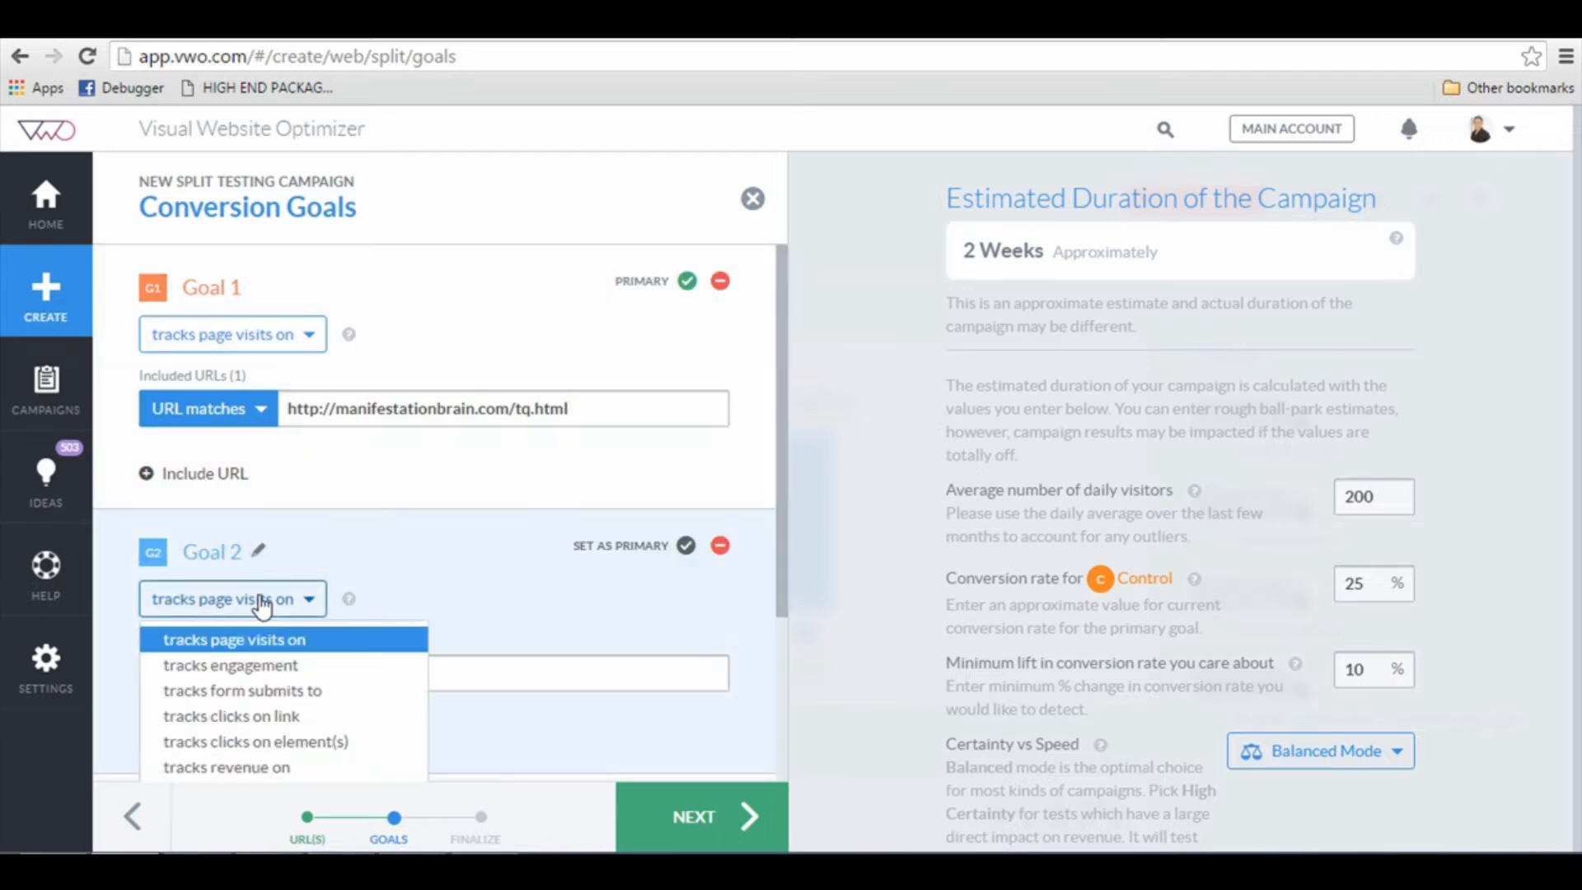
scroll(253, 669, "down", 2)
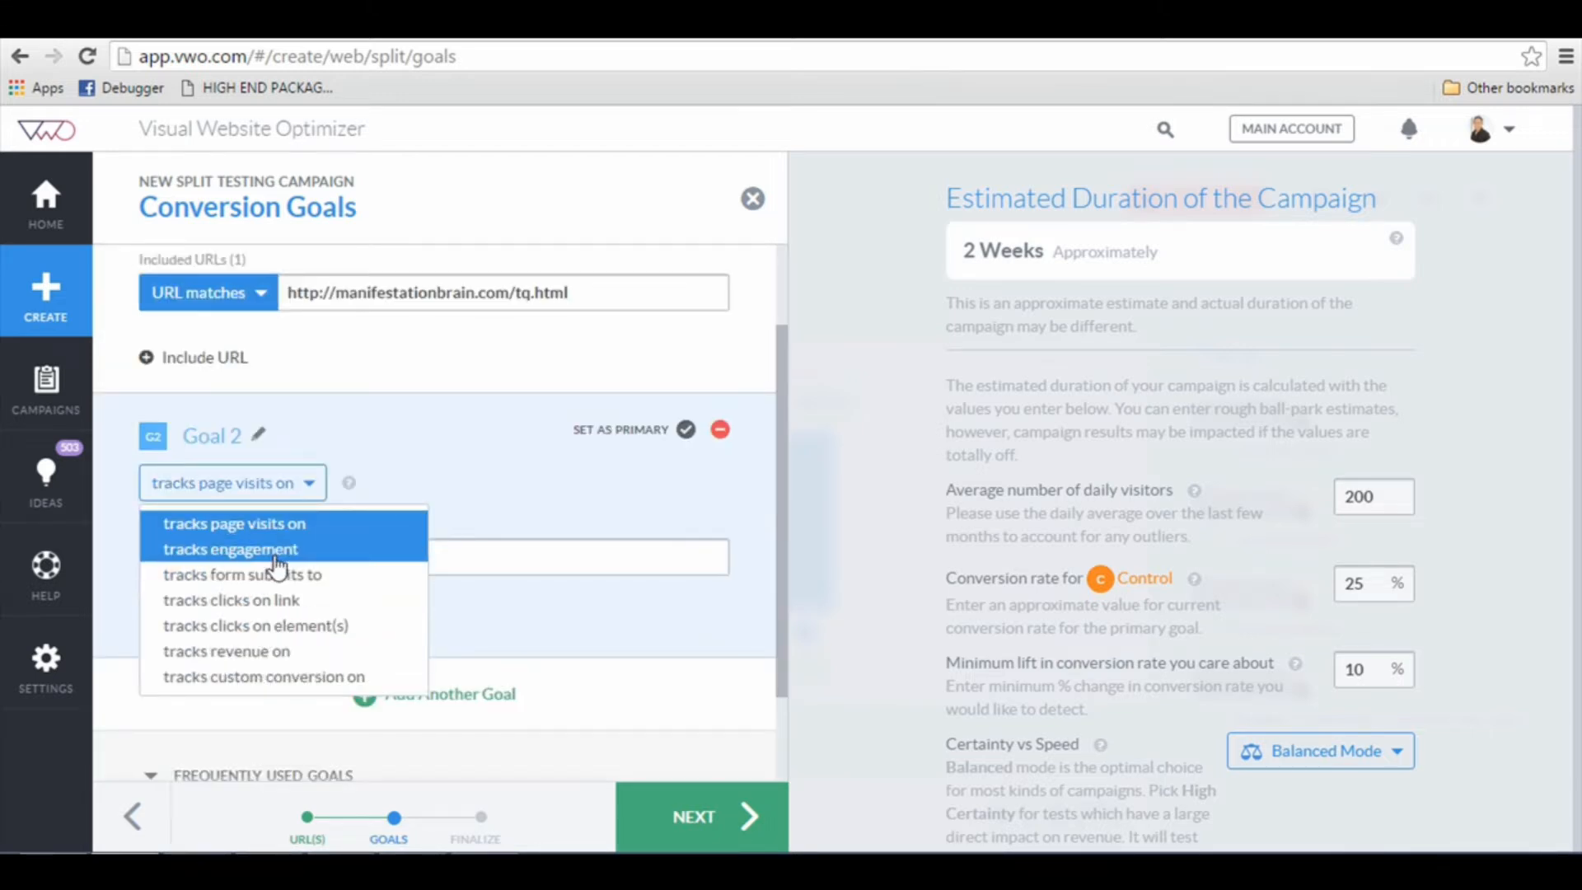
left_click(551, 488)
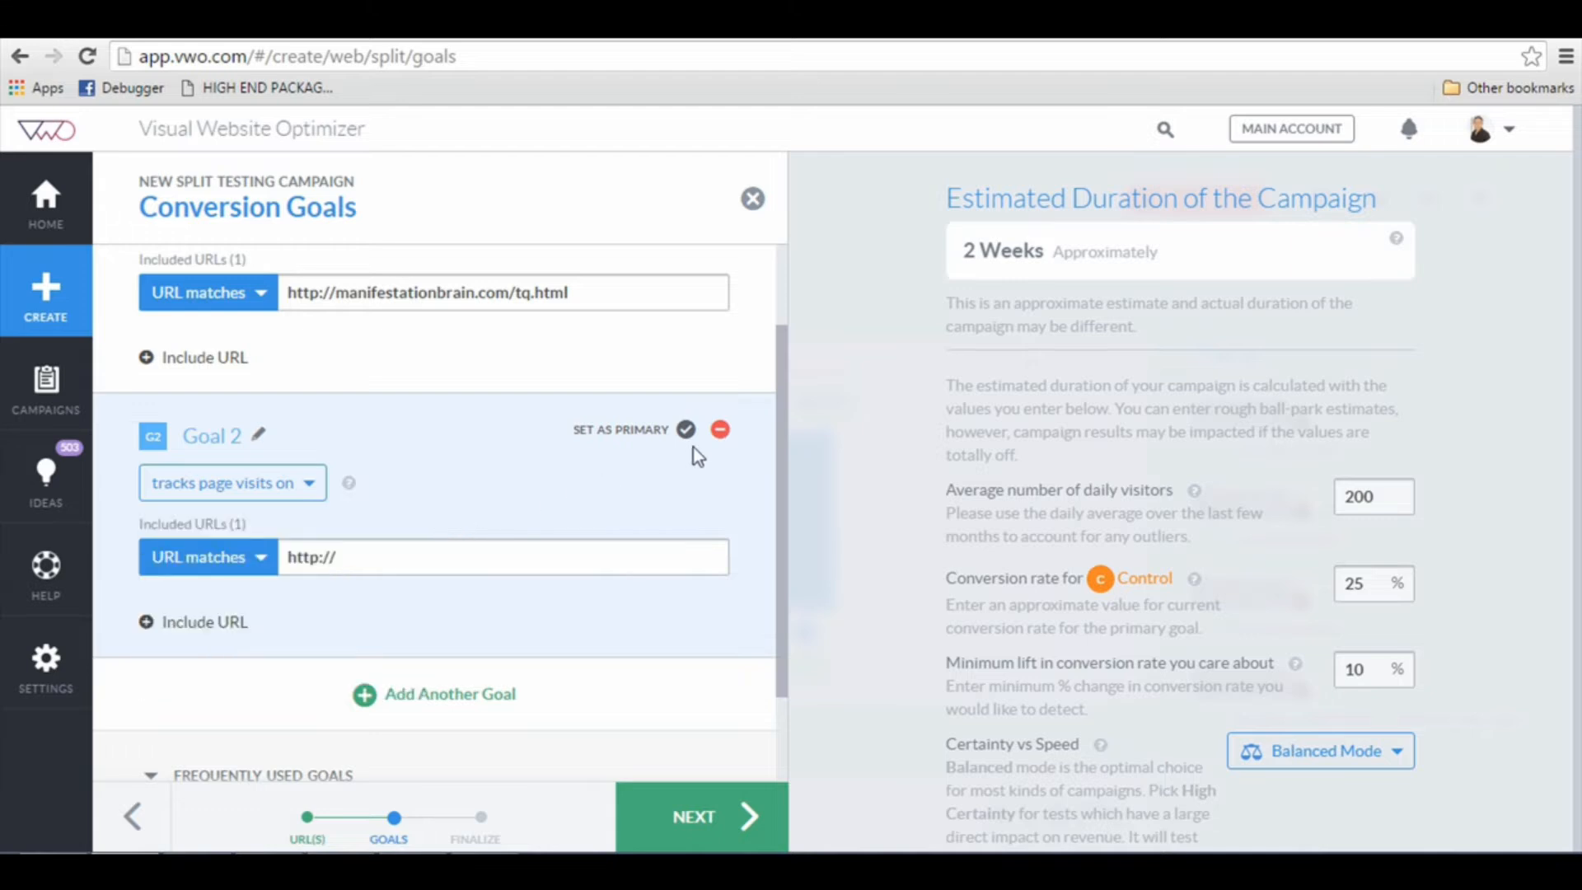
left_click(719, 430)
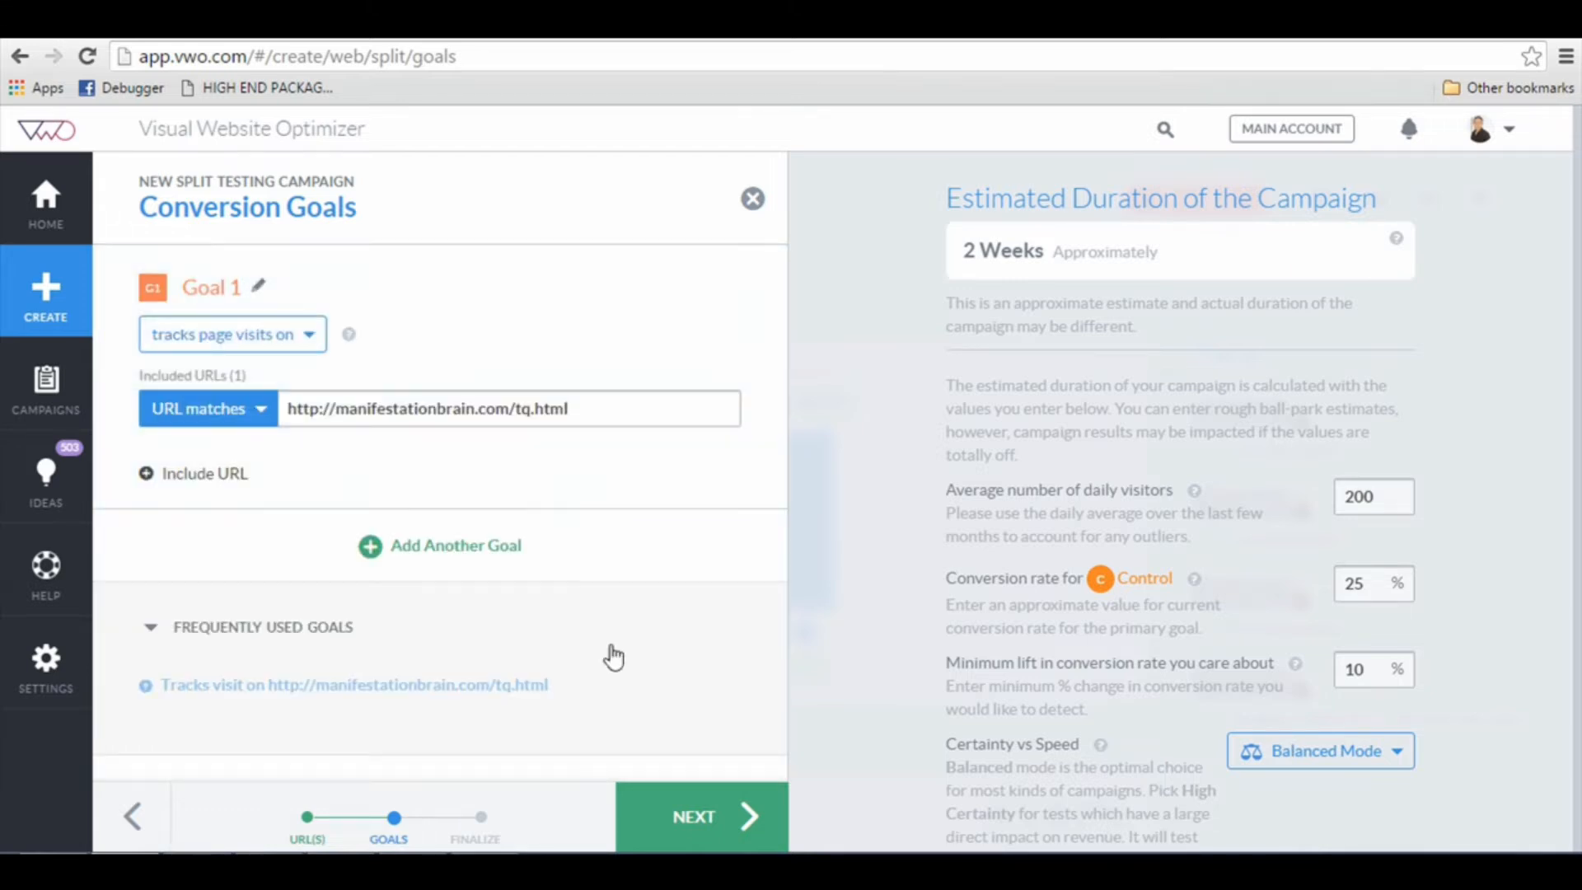
Step: Continue to the final campaign settings and name the campaign "Manifestation Brain - Split Test"
left_click(709, 815)
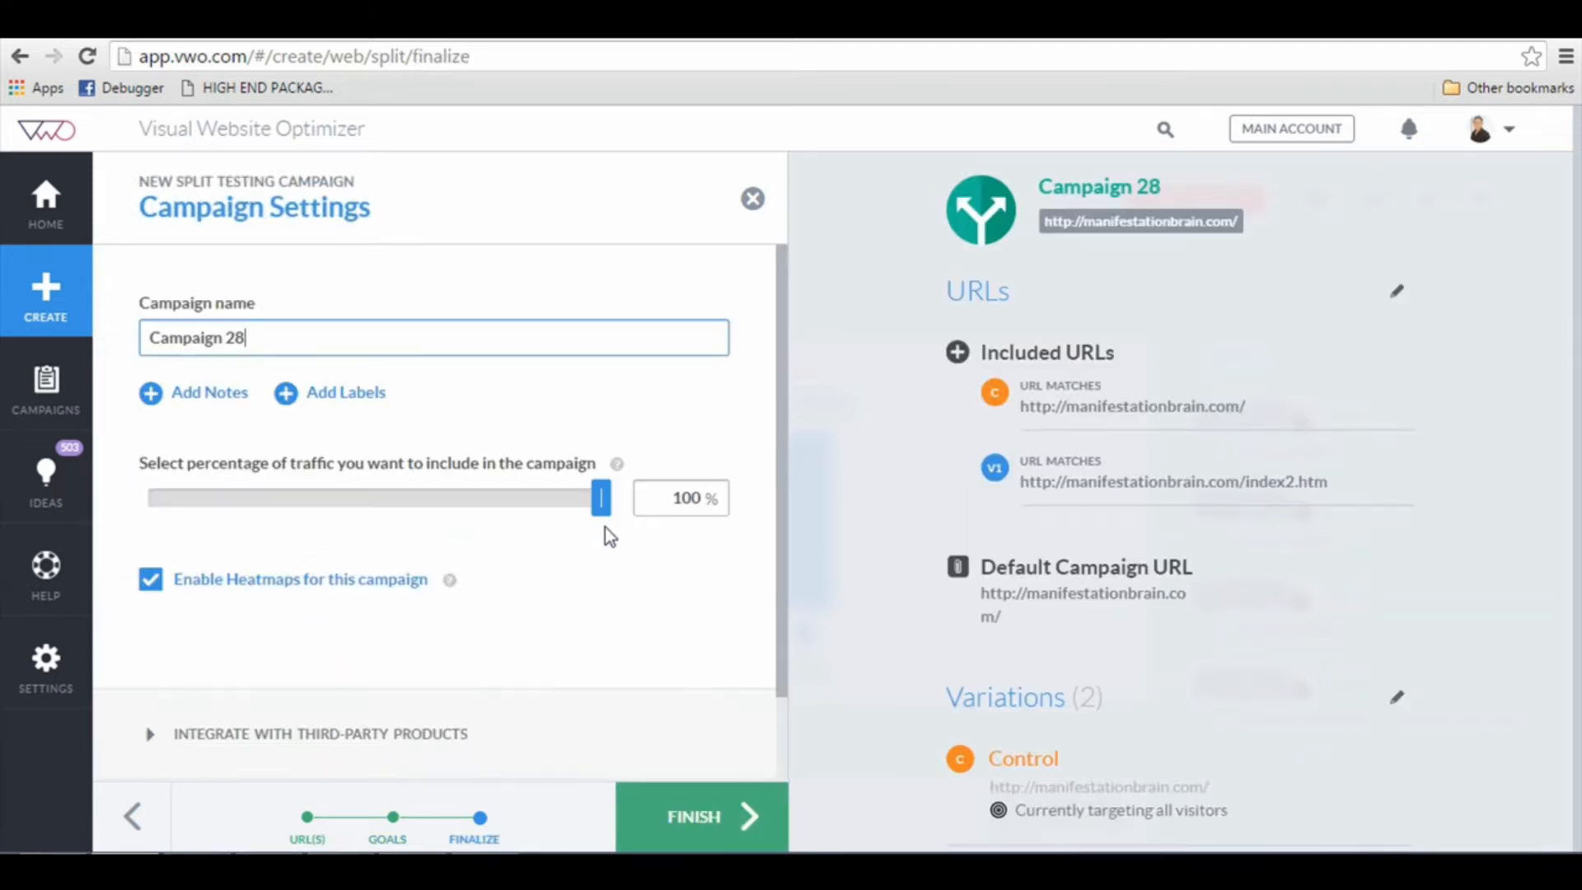
triple_click(373, 339)
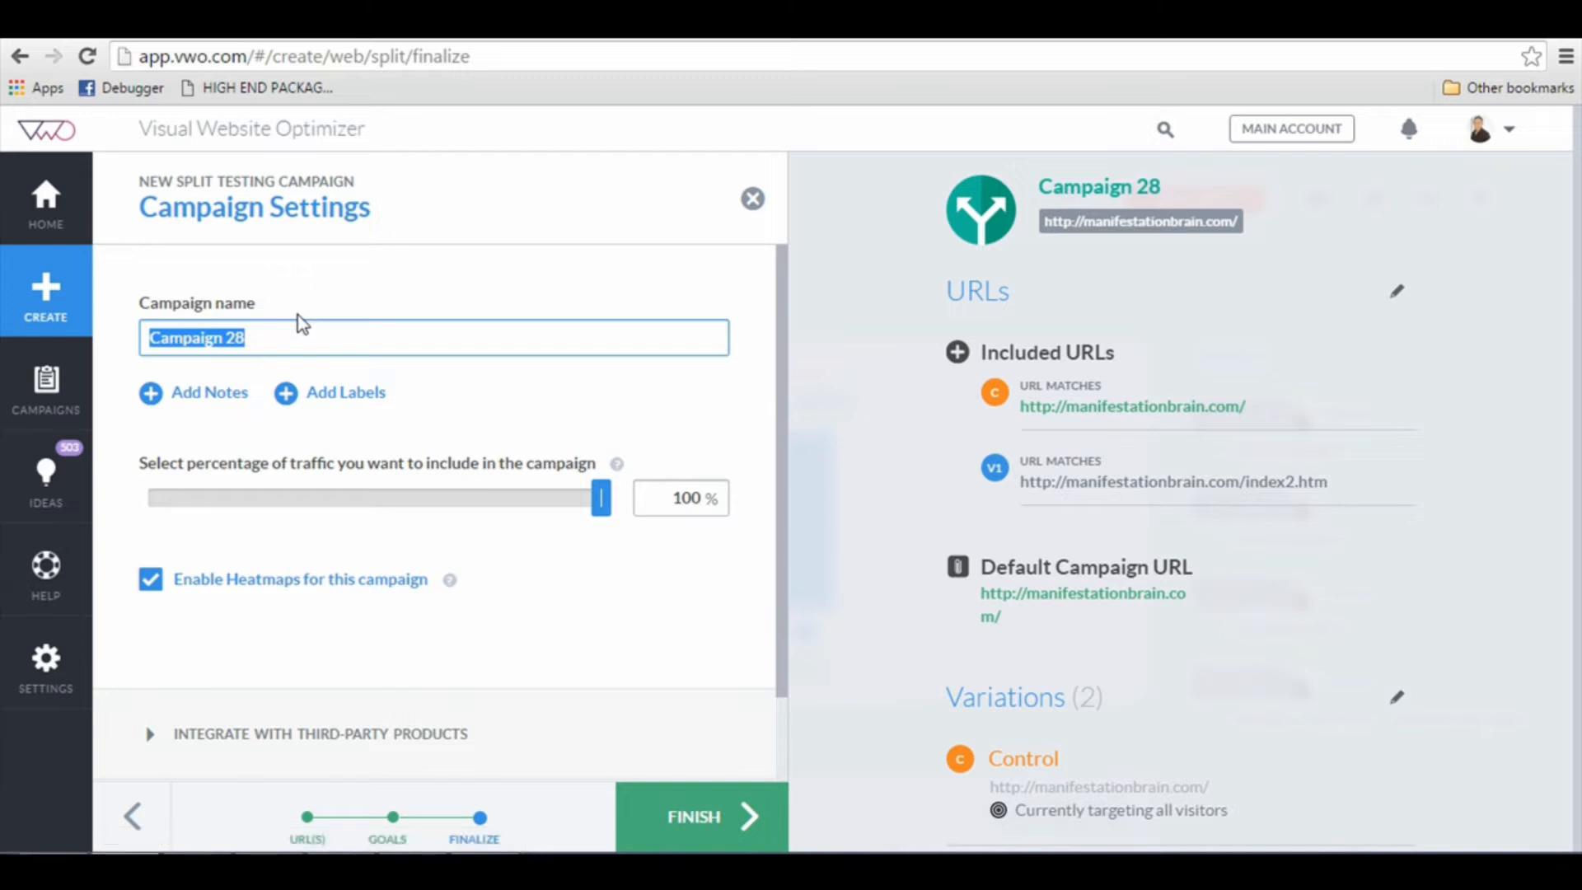
type("PD -")
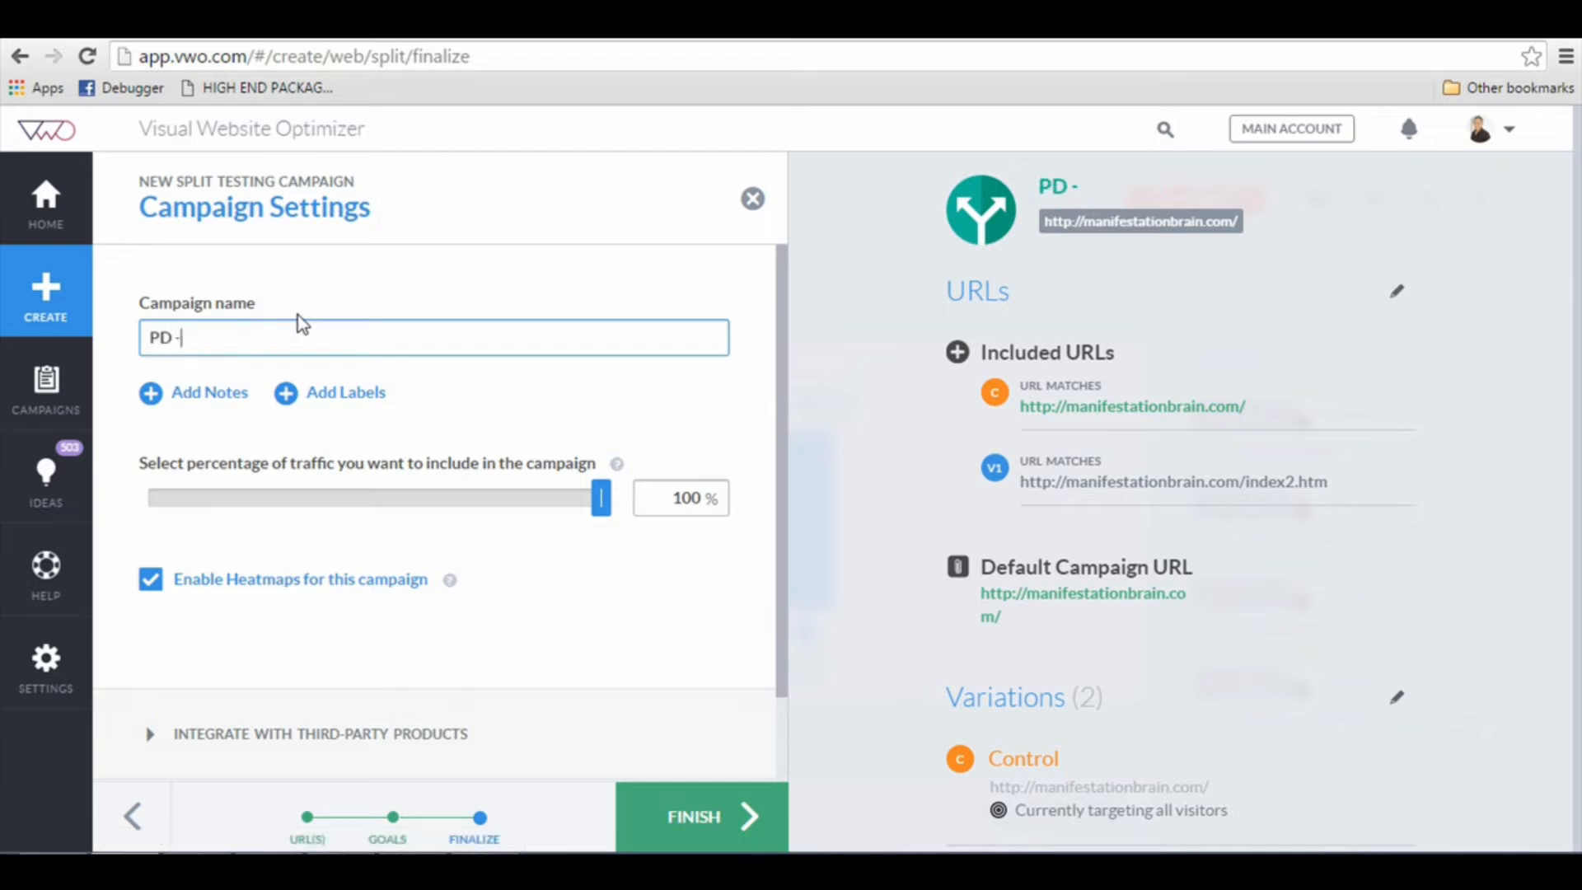
key("BackSpace")
key("BackSpace")
key("BackSpace")
key("BackSpace")
type("Mn")
key("BackSpace")
type("anifes")
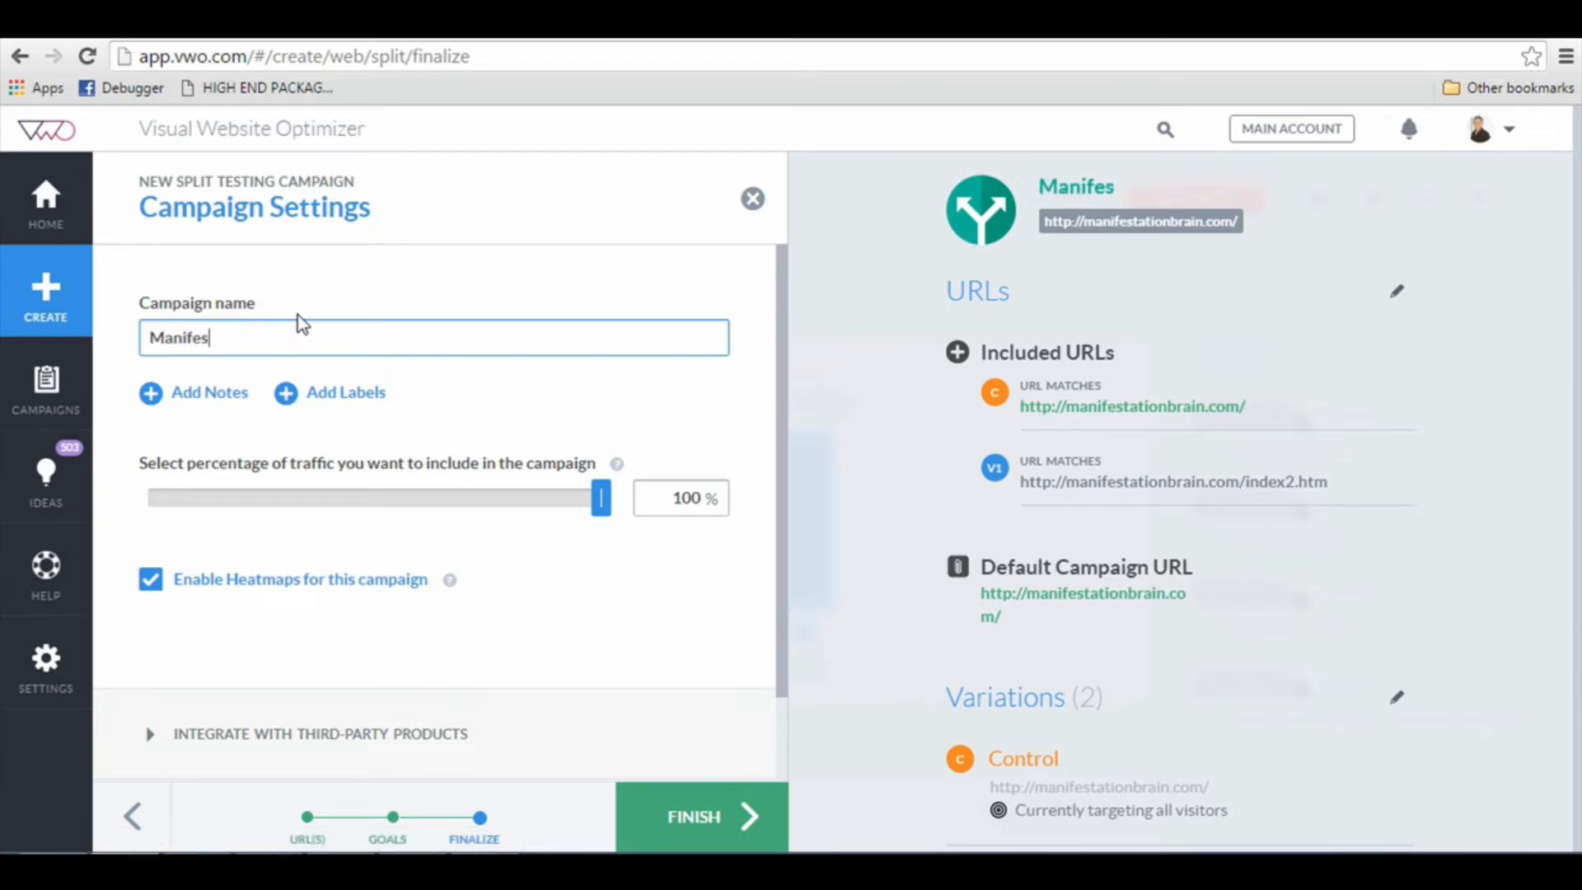
type("tation Brain - Sp")
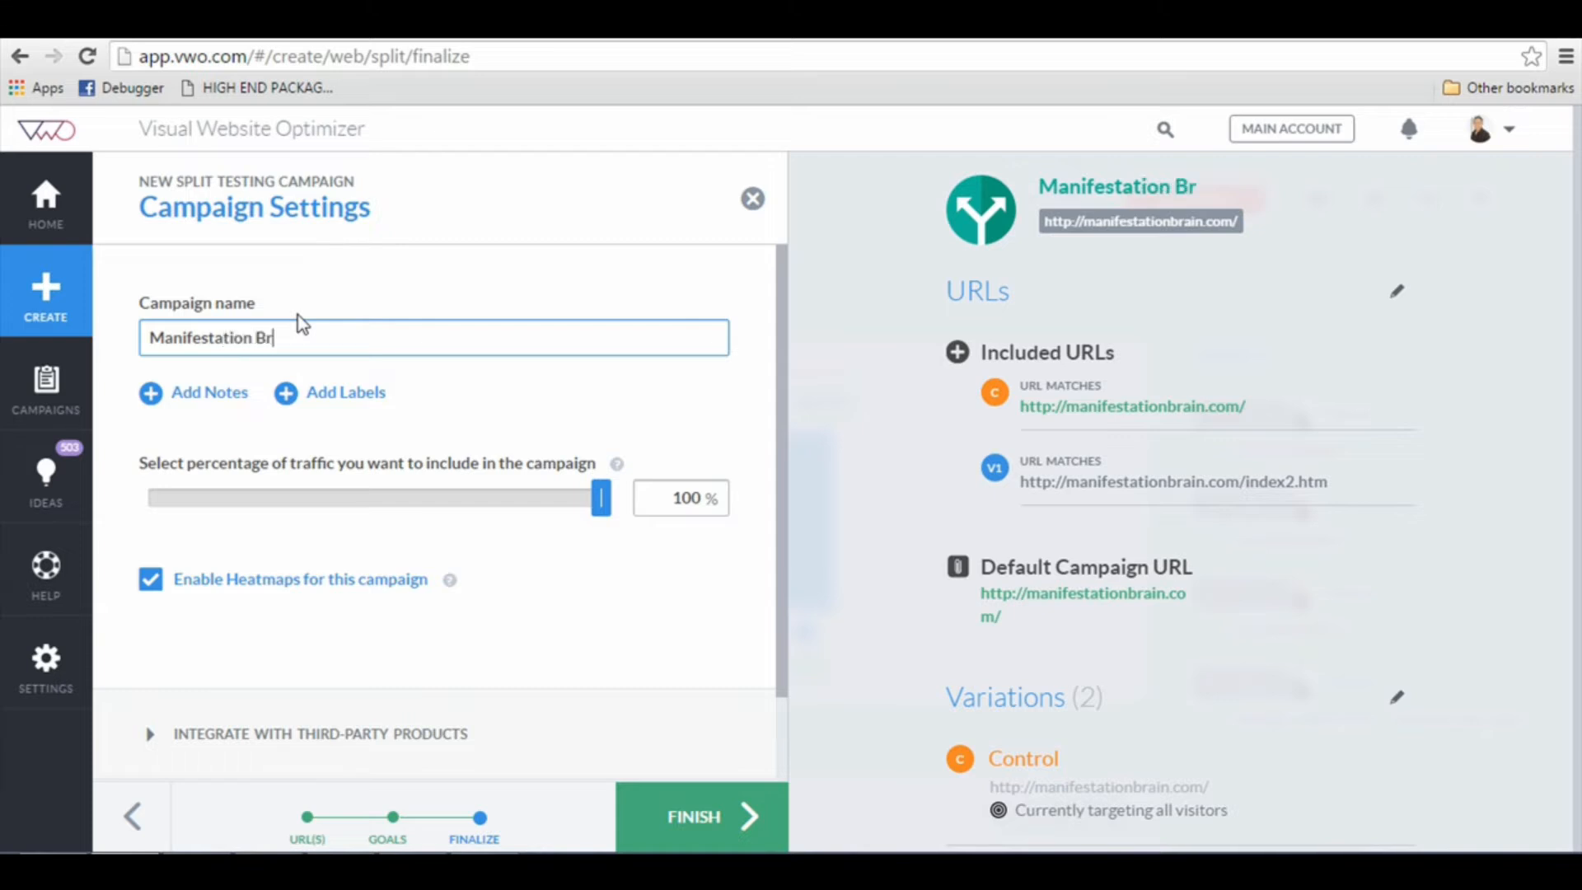
type("it Test")
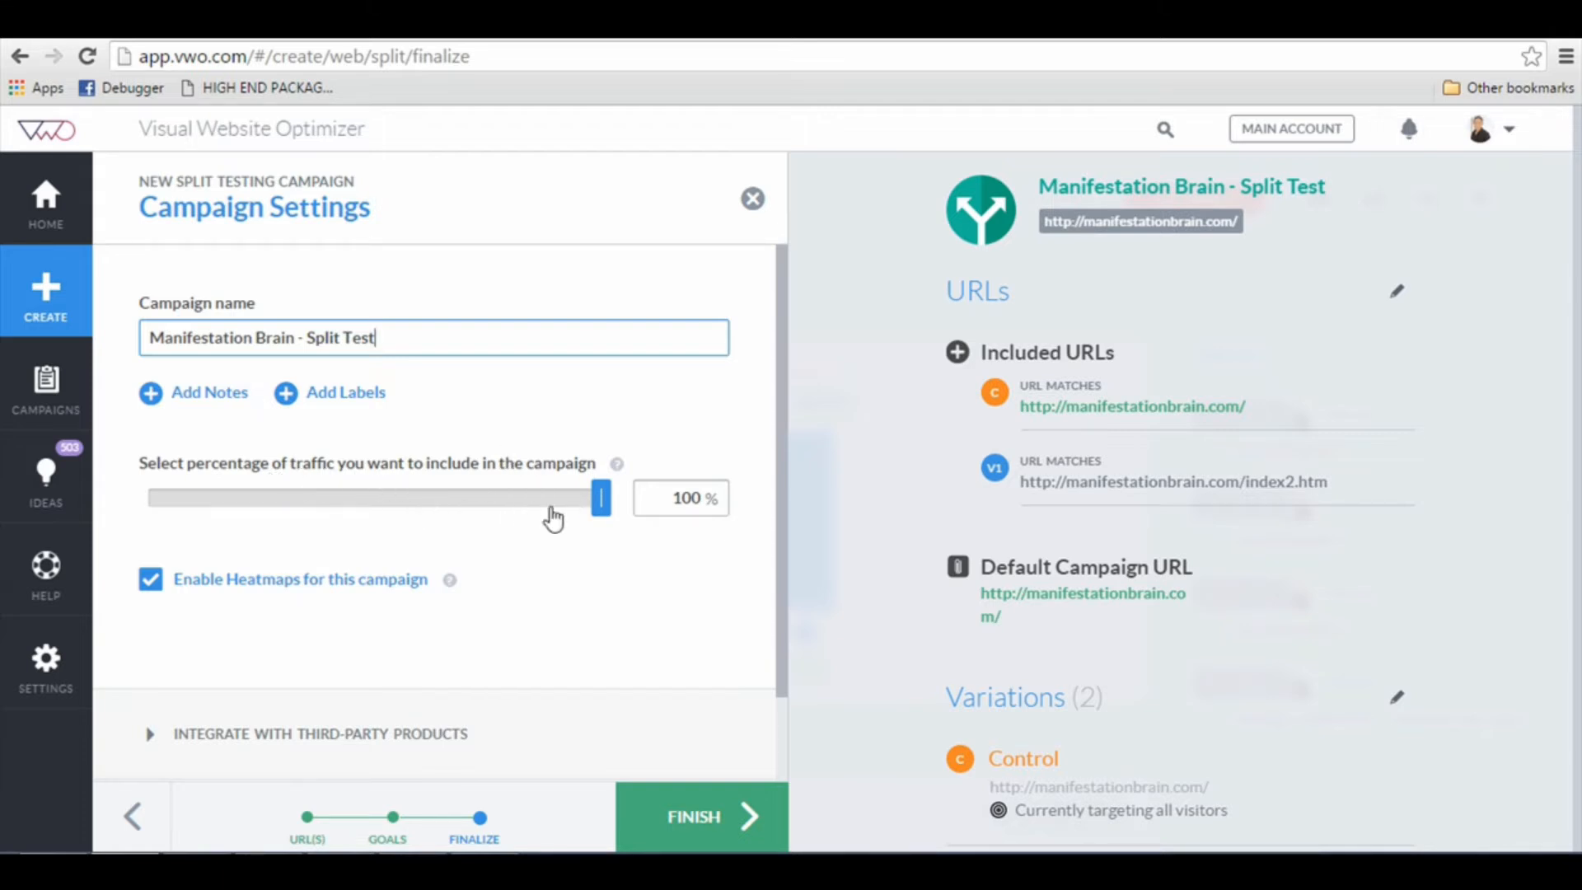
Step: Review the campaign's heatmap and advanced options, leave scheduling disabled, and finish creating the campaign
scroll(560, 531, "down", 1)
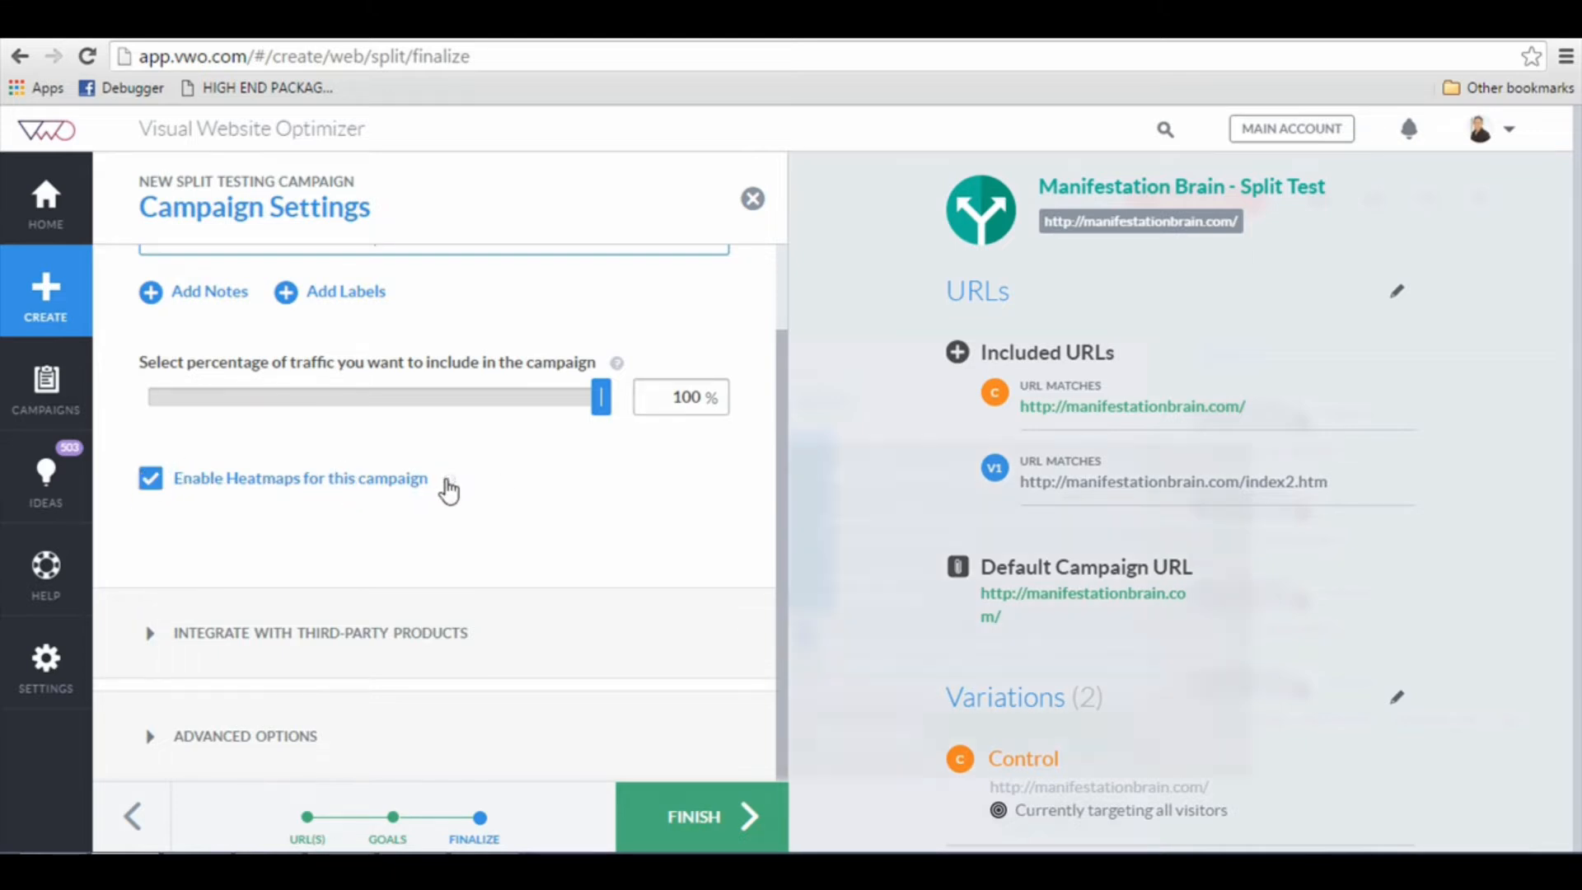
mouse_move(448, 484)
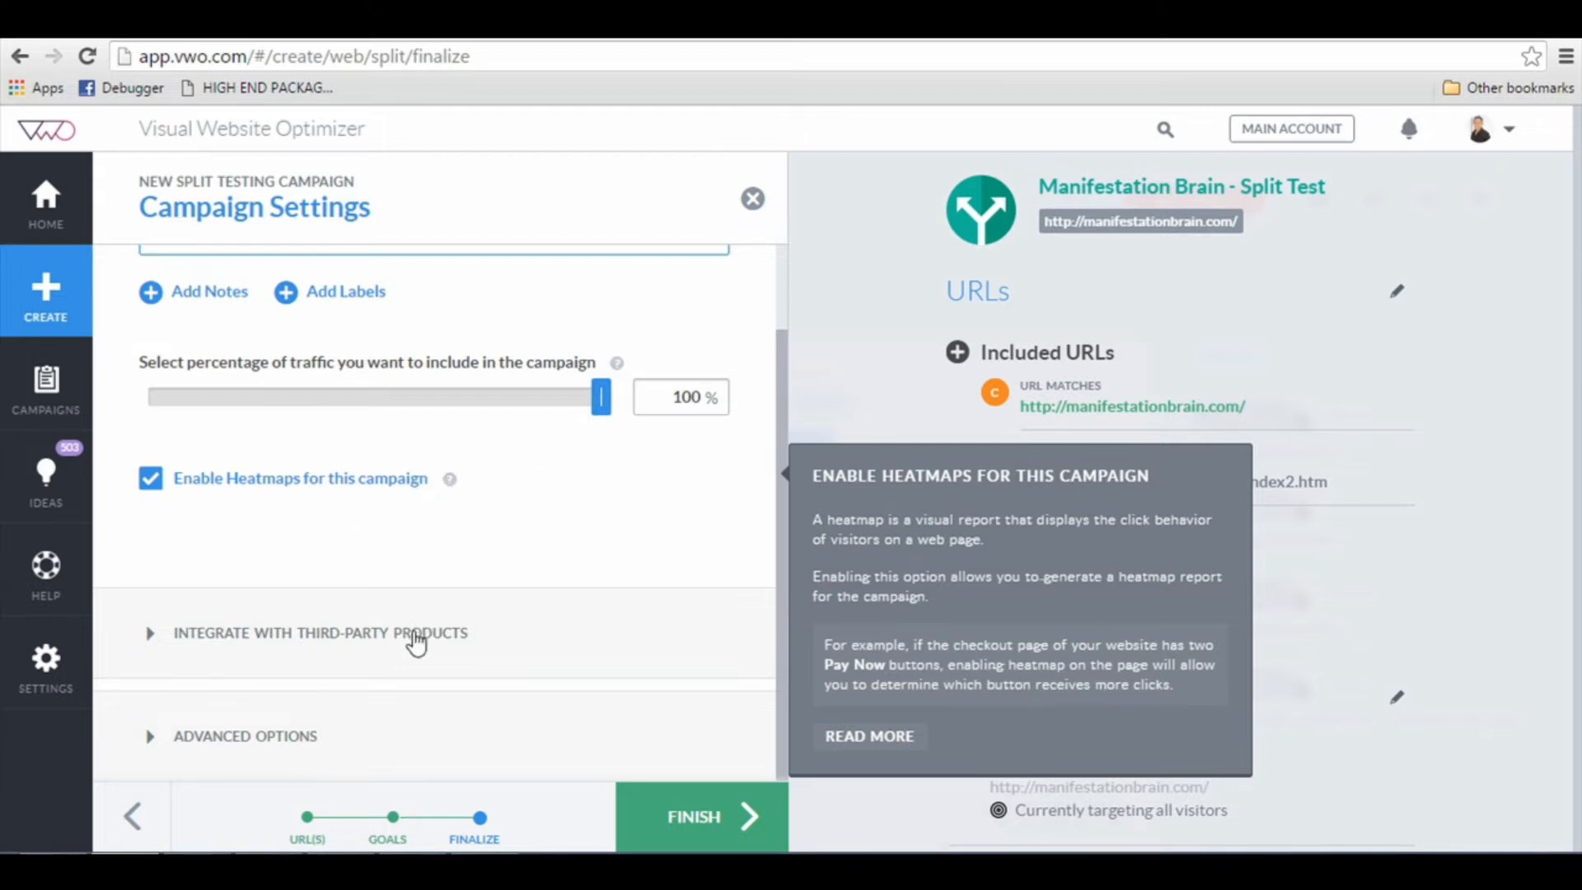
left_click(302, 735)
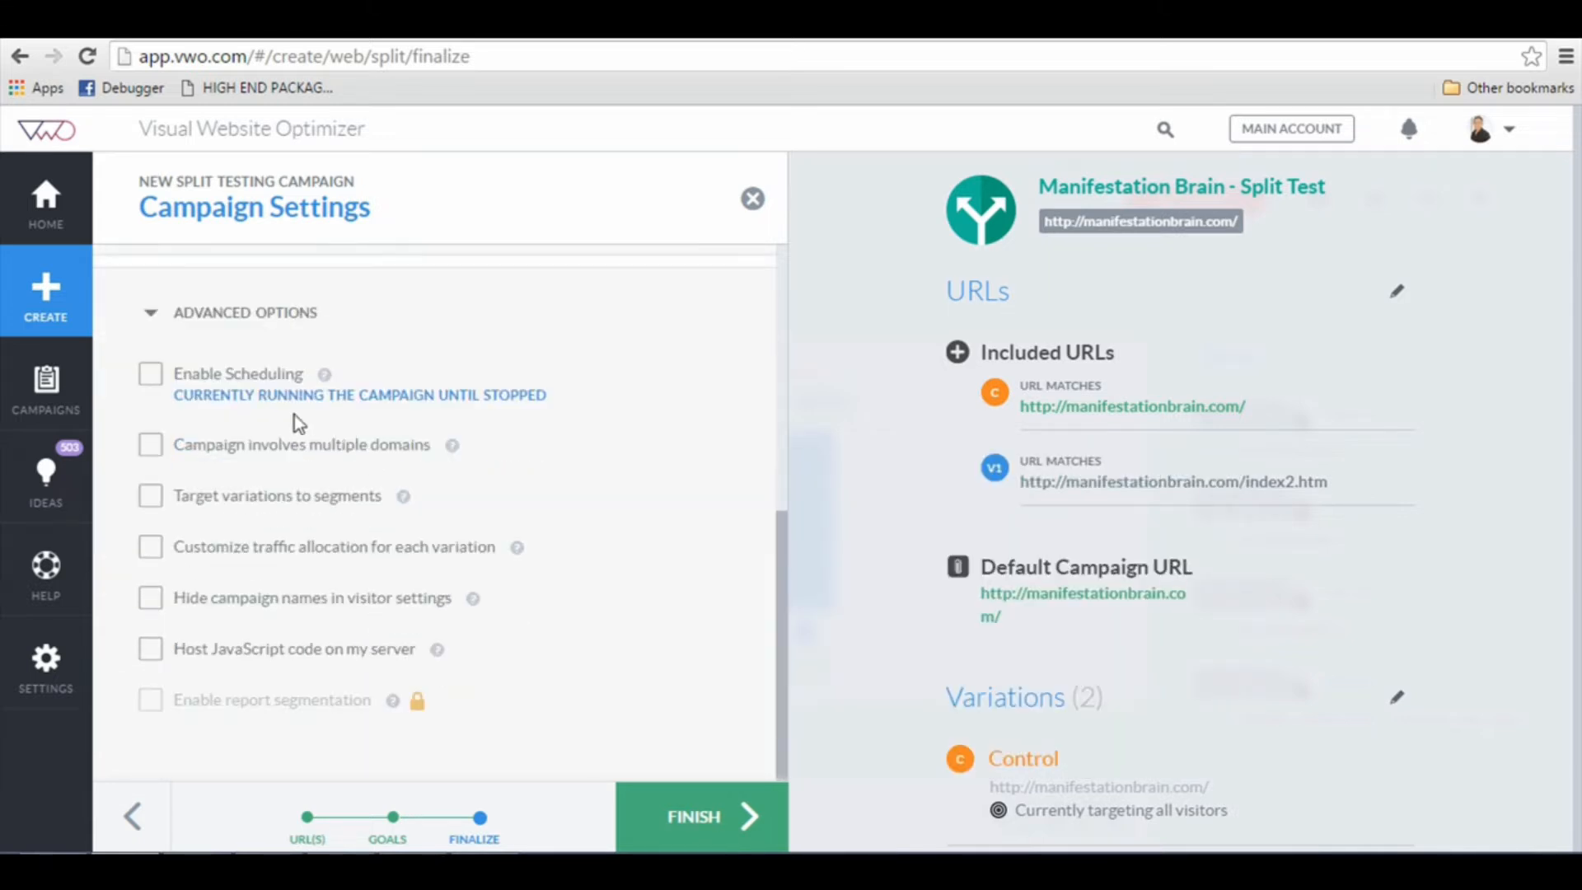
left_click(151, 377)
left_click(151, 379)
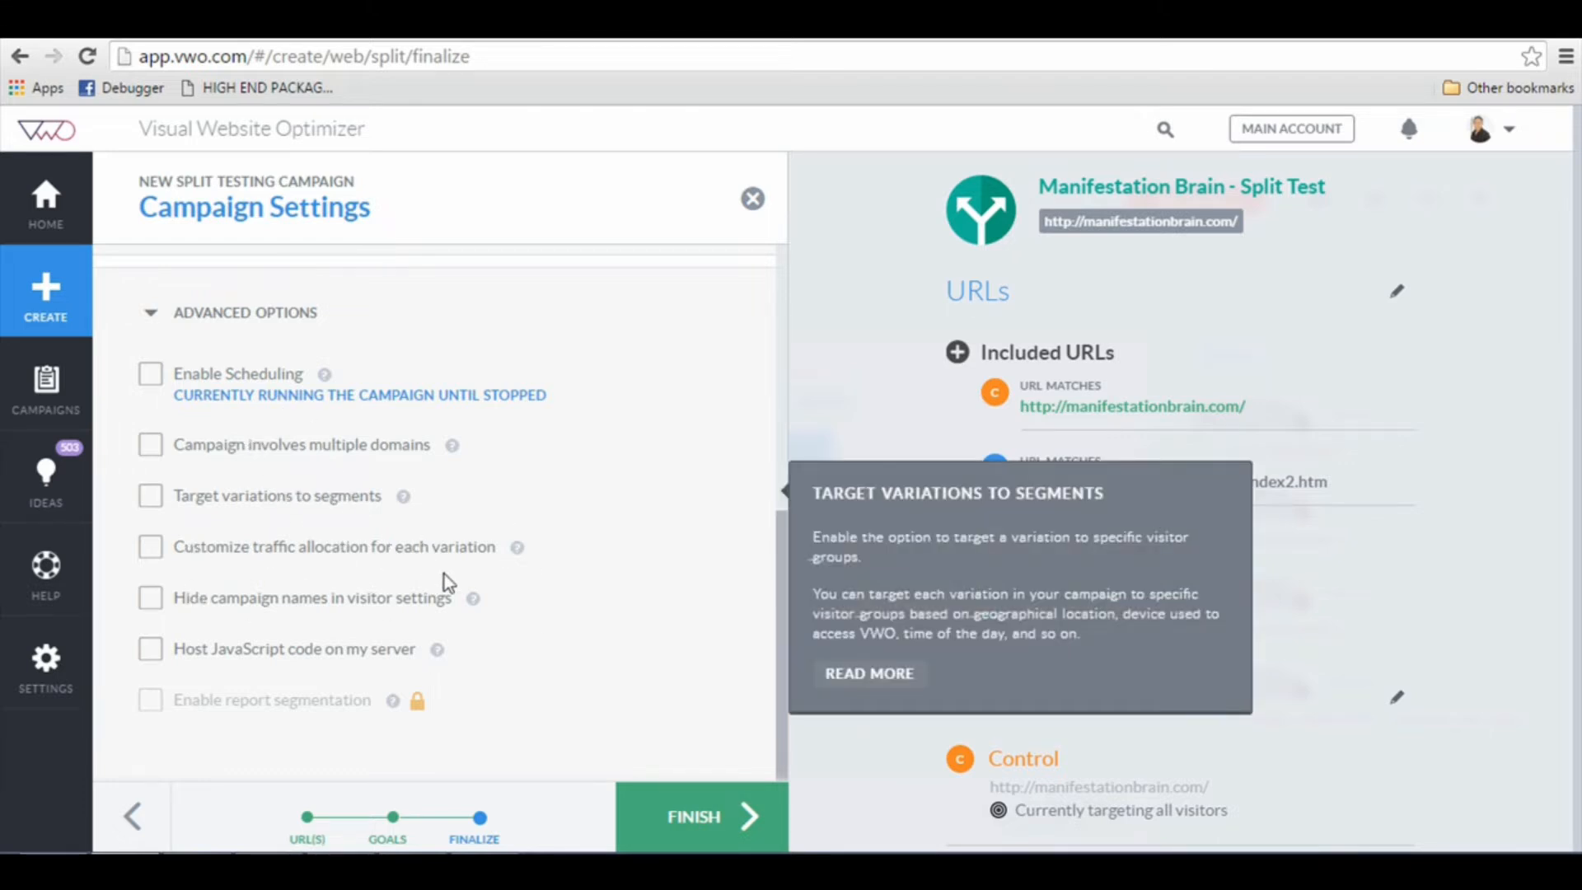
left_click(725, 820)
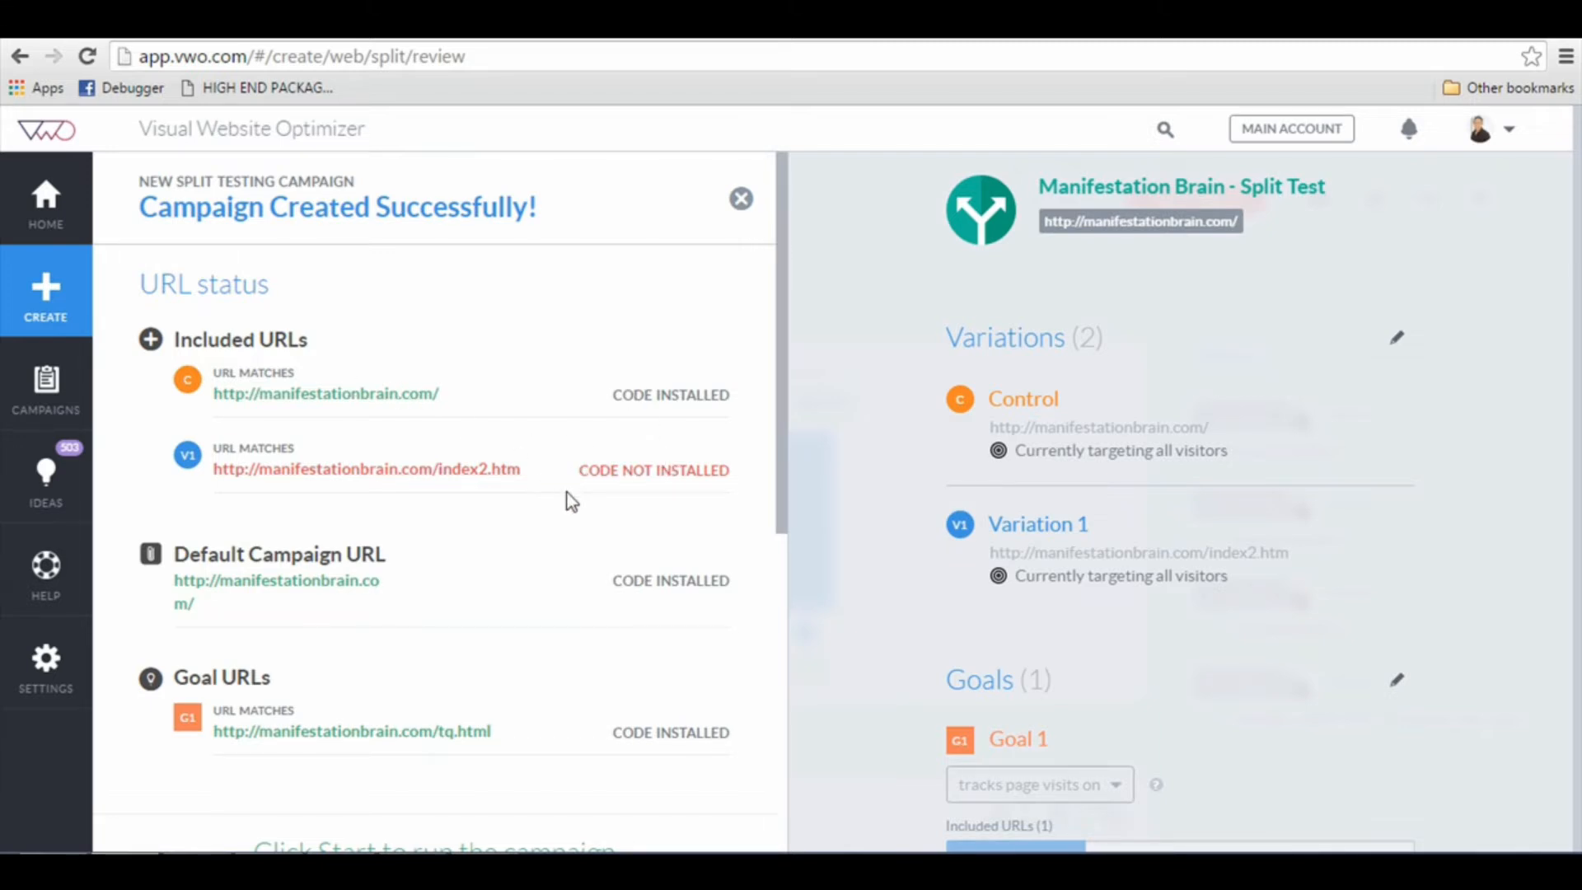
Step: Review the installation status of the campaign URLs and copy the asynchronous VWO smart code
scroll(575, 492, "down", 4)
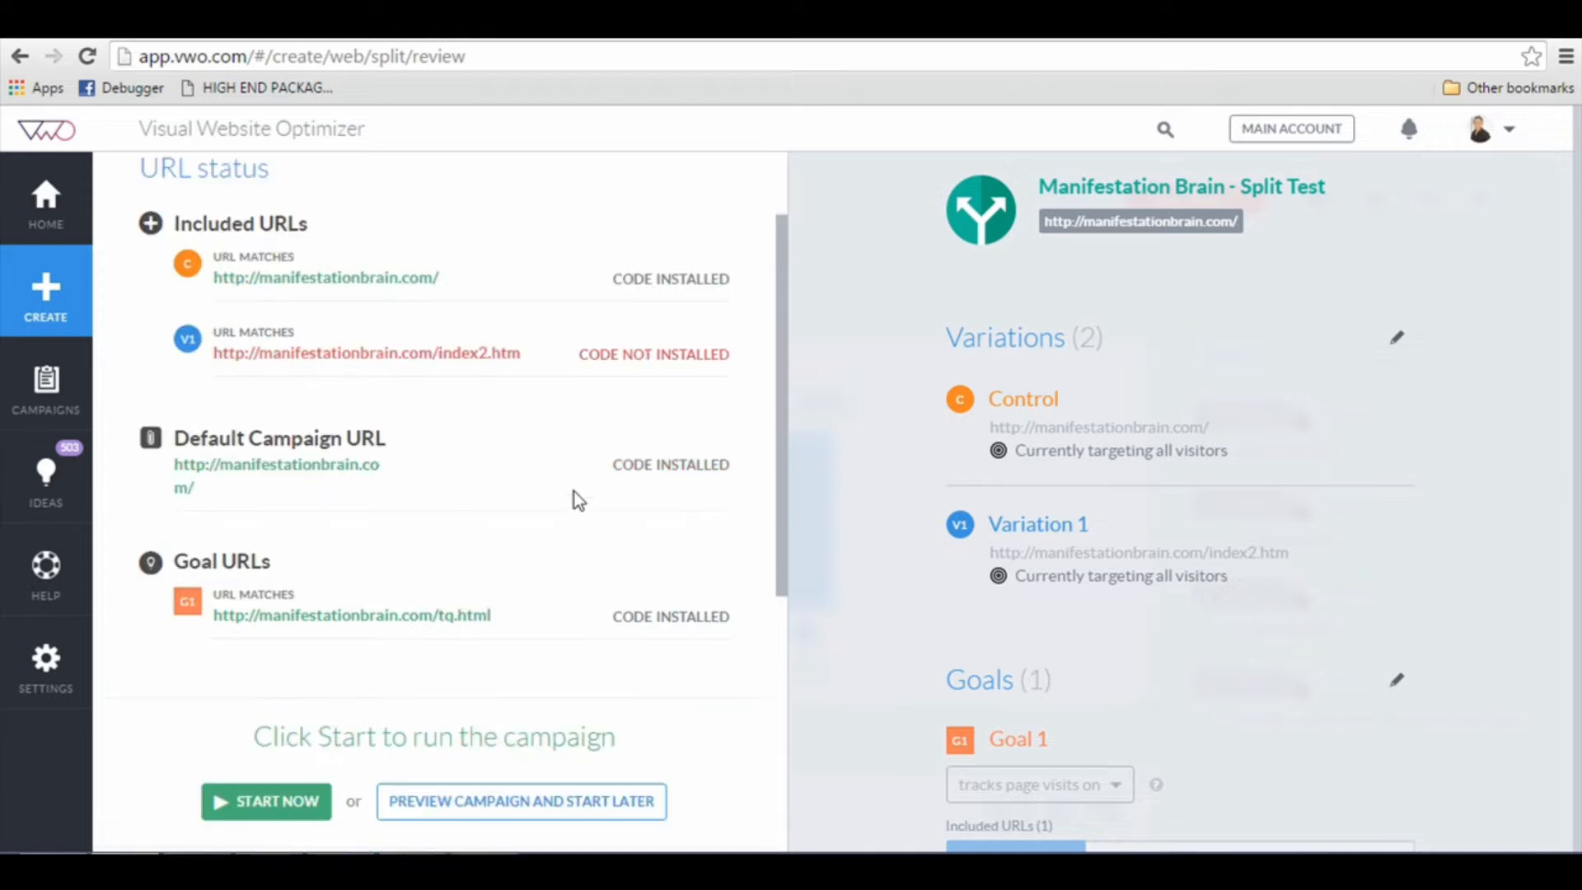
scroll(575, 492, "down", 3)
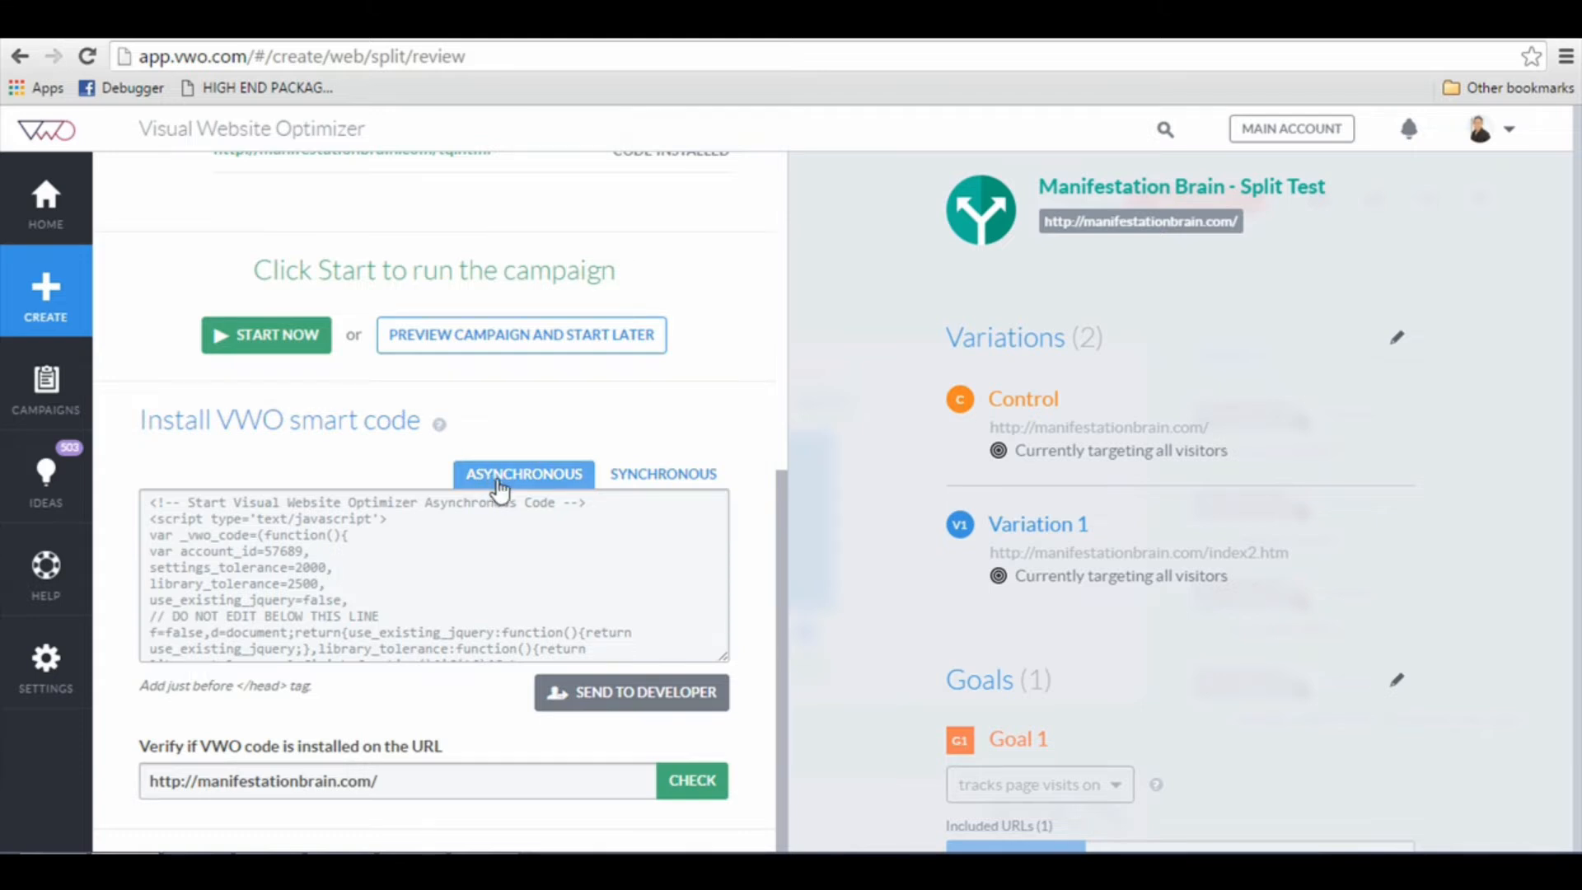
left_click(454, 540)
key("ctrl+c")
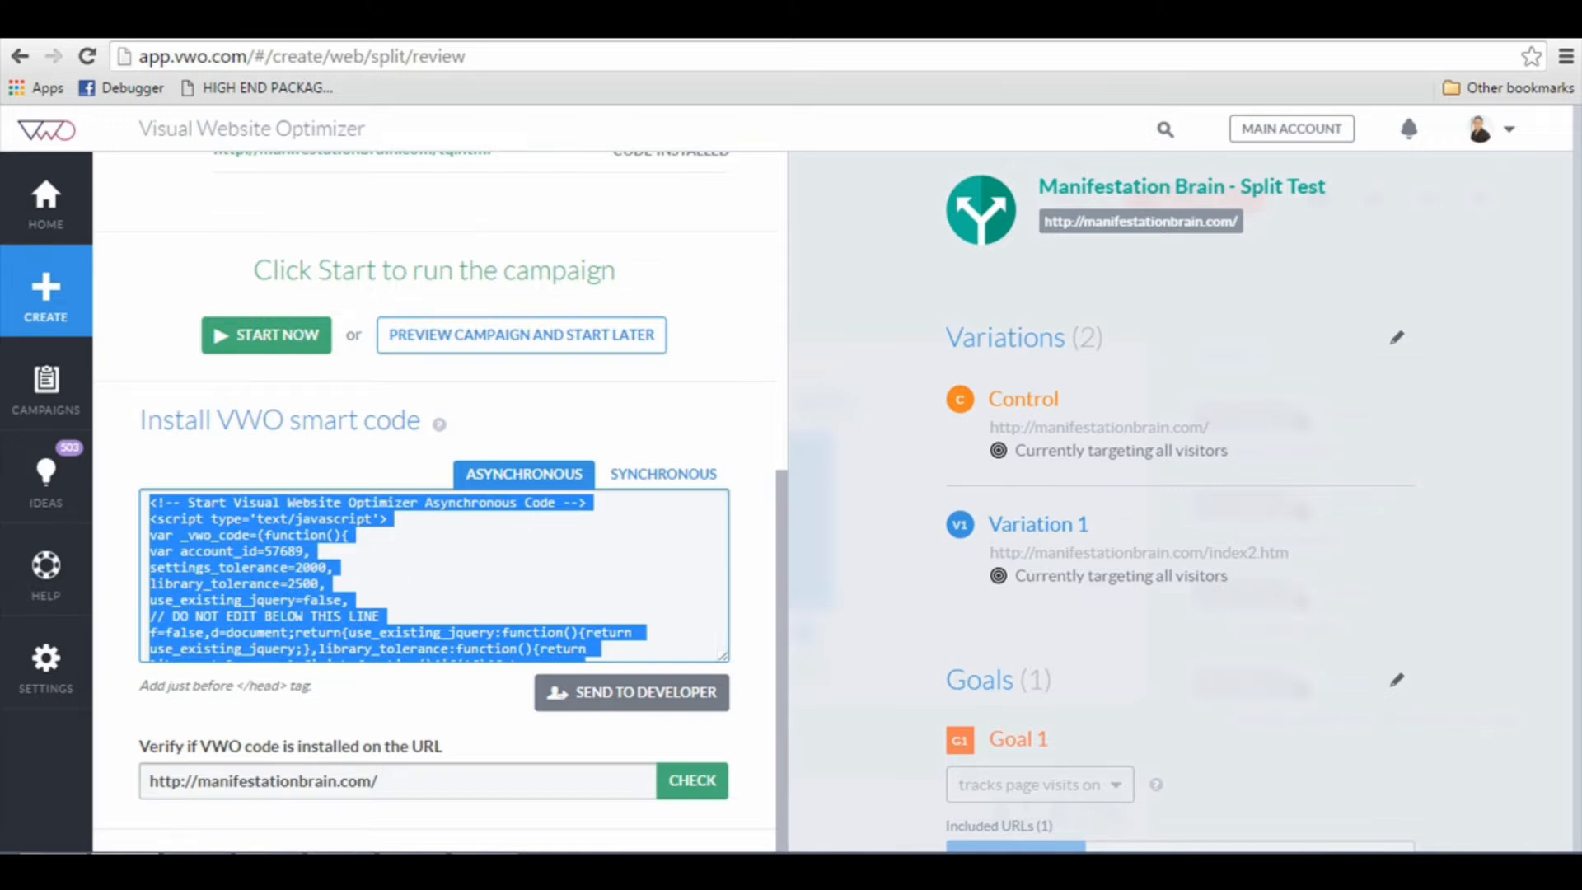
Step: Switch to Dreamweaver, paste the VWO code on a new line after the title tag in the index page's head, and save the page
left_click(268, 870)
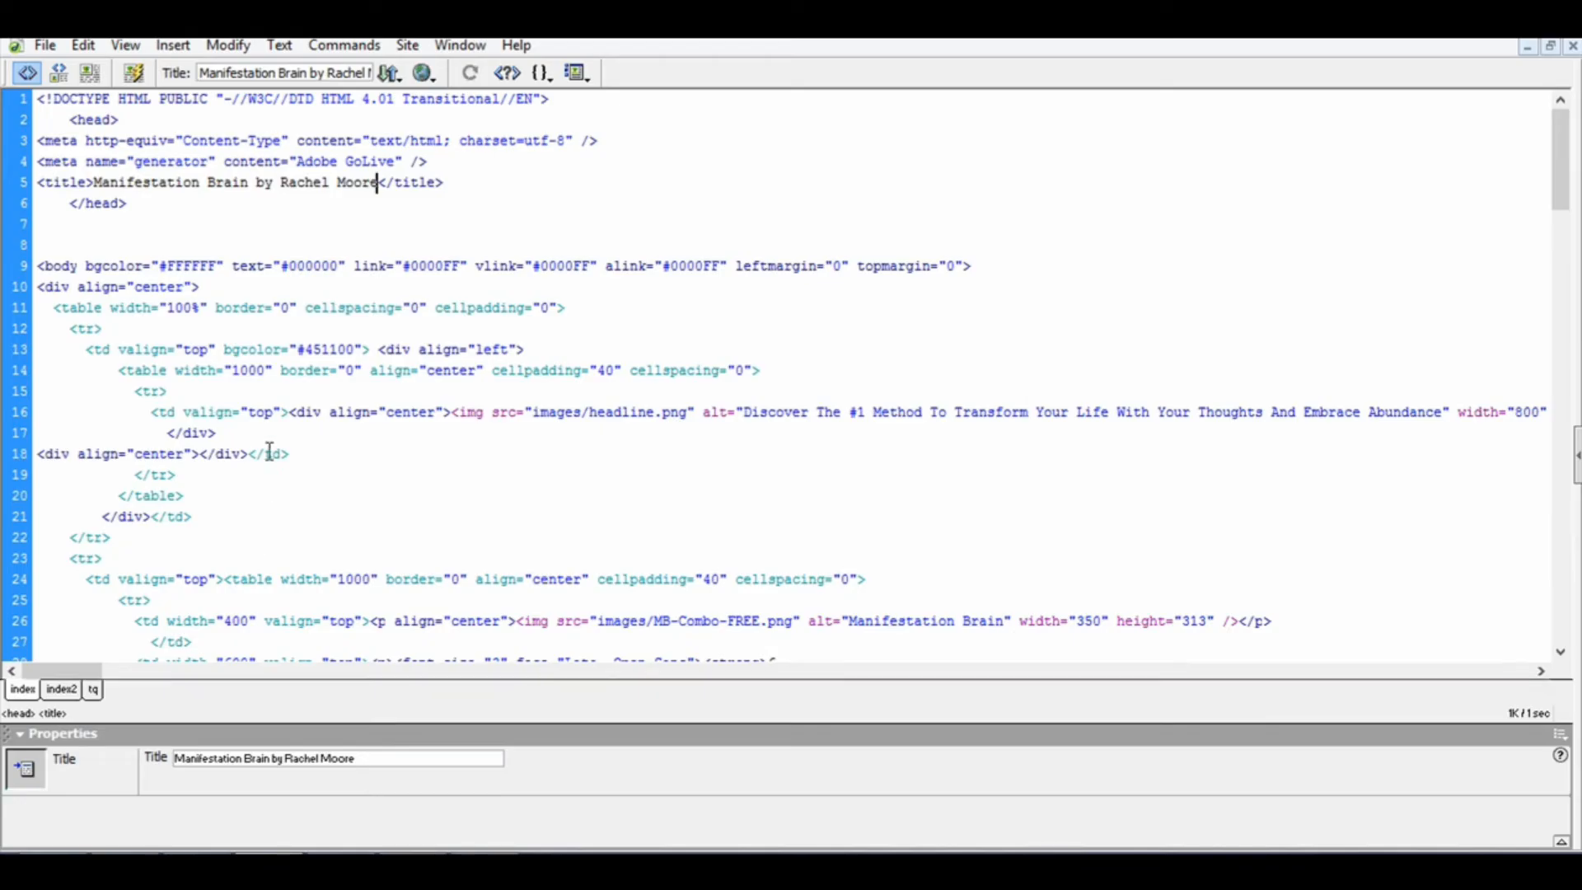
left_click(286, 321)
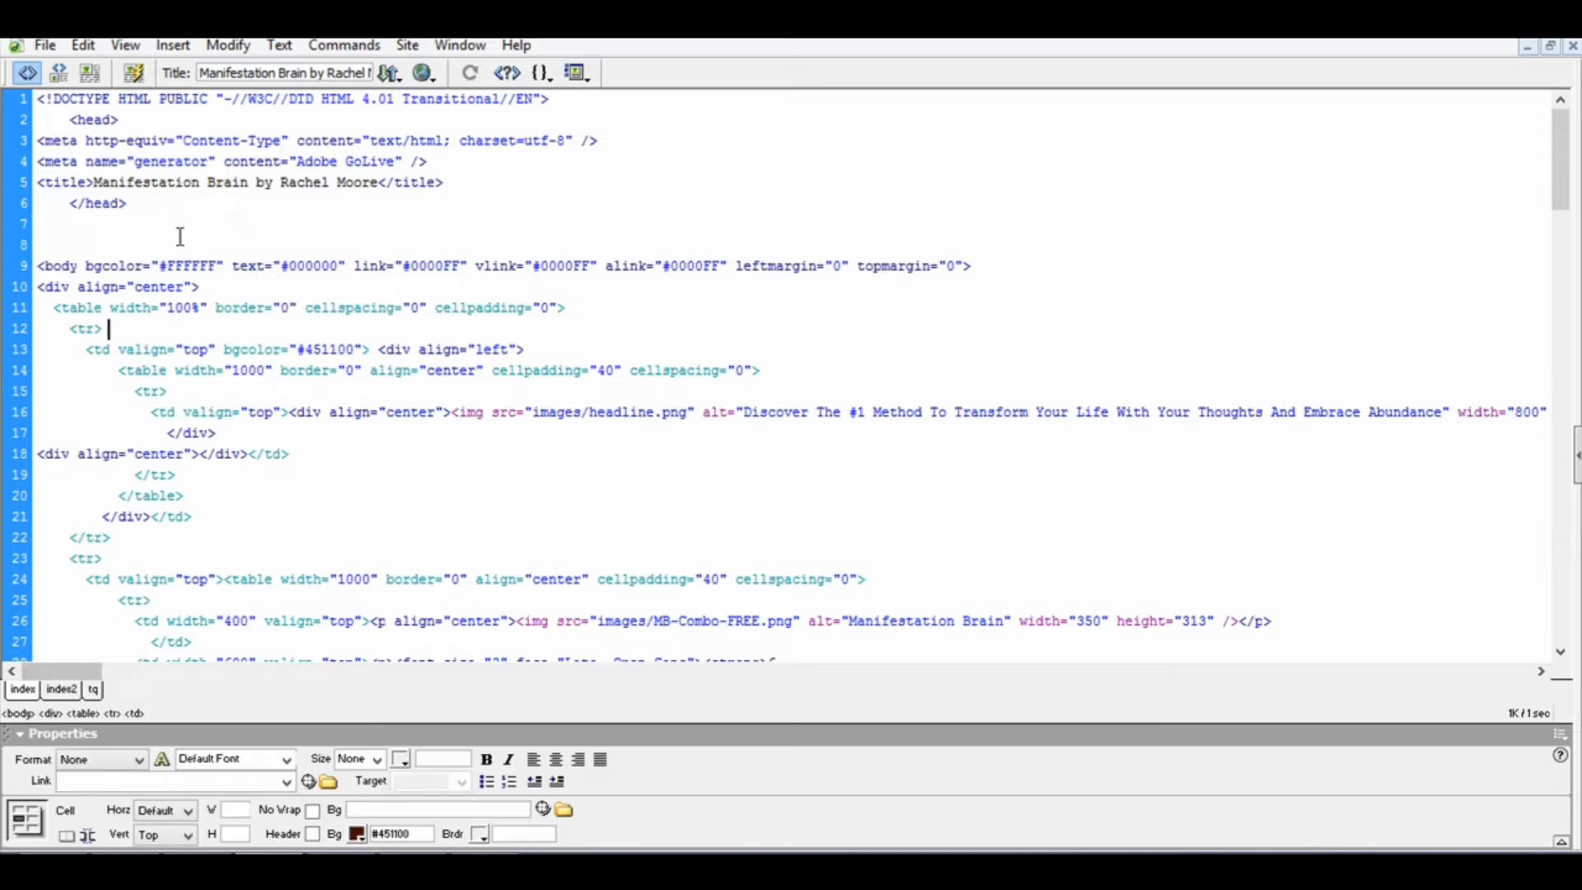
left_click(191, 124)
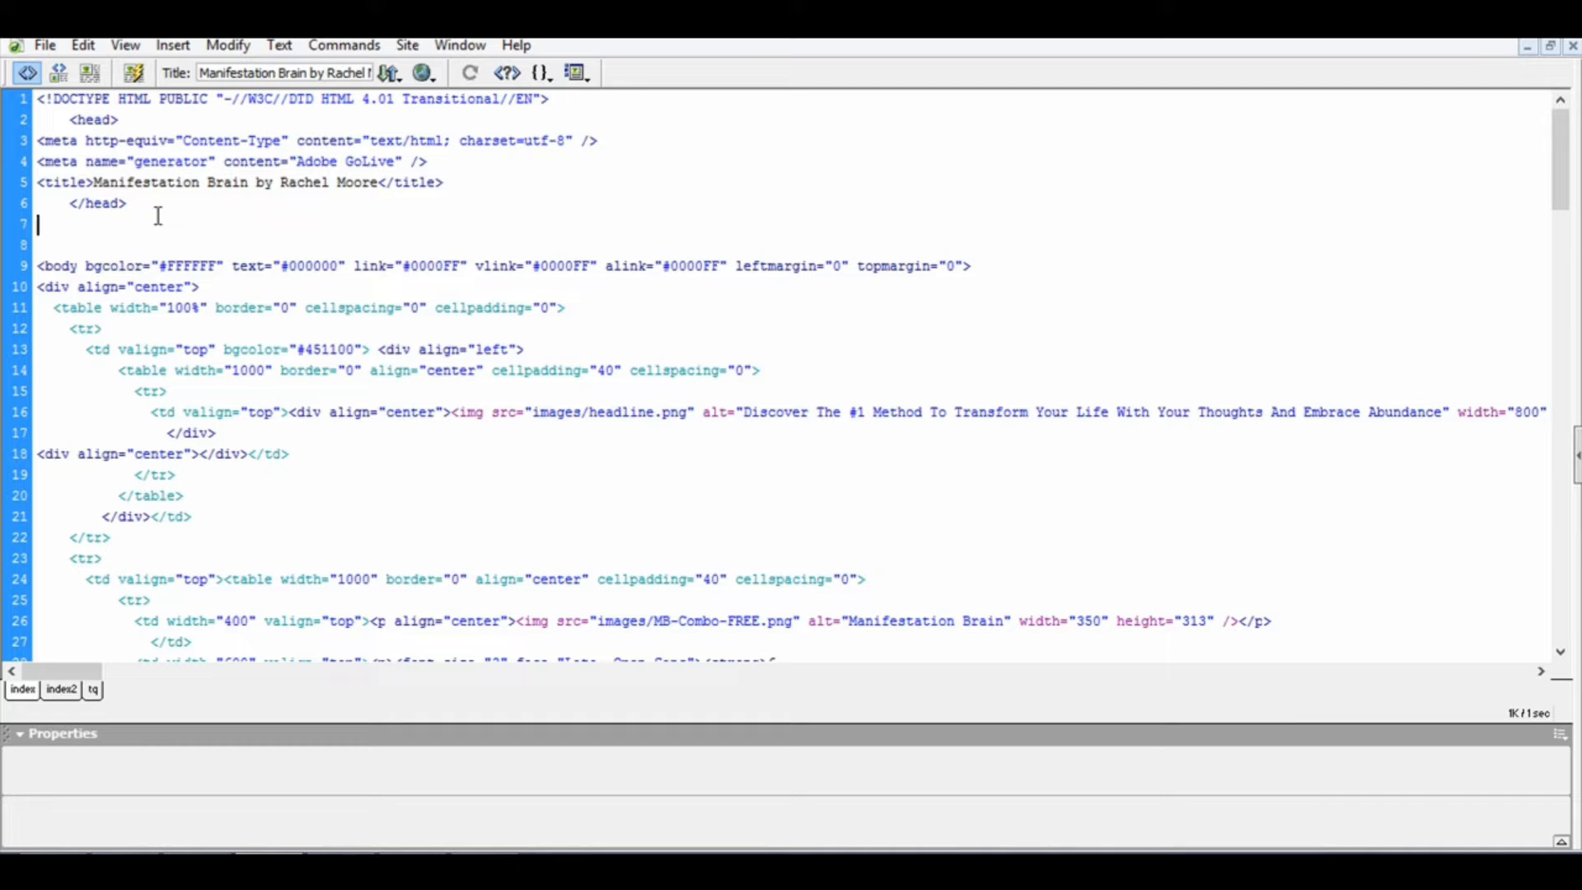
key("Return")
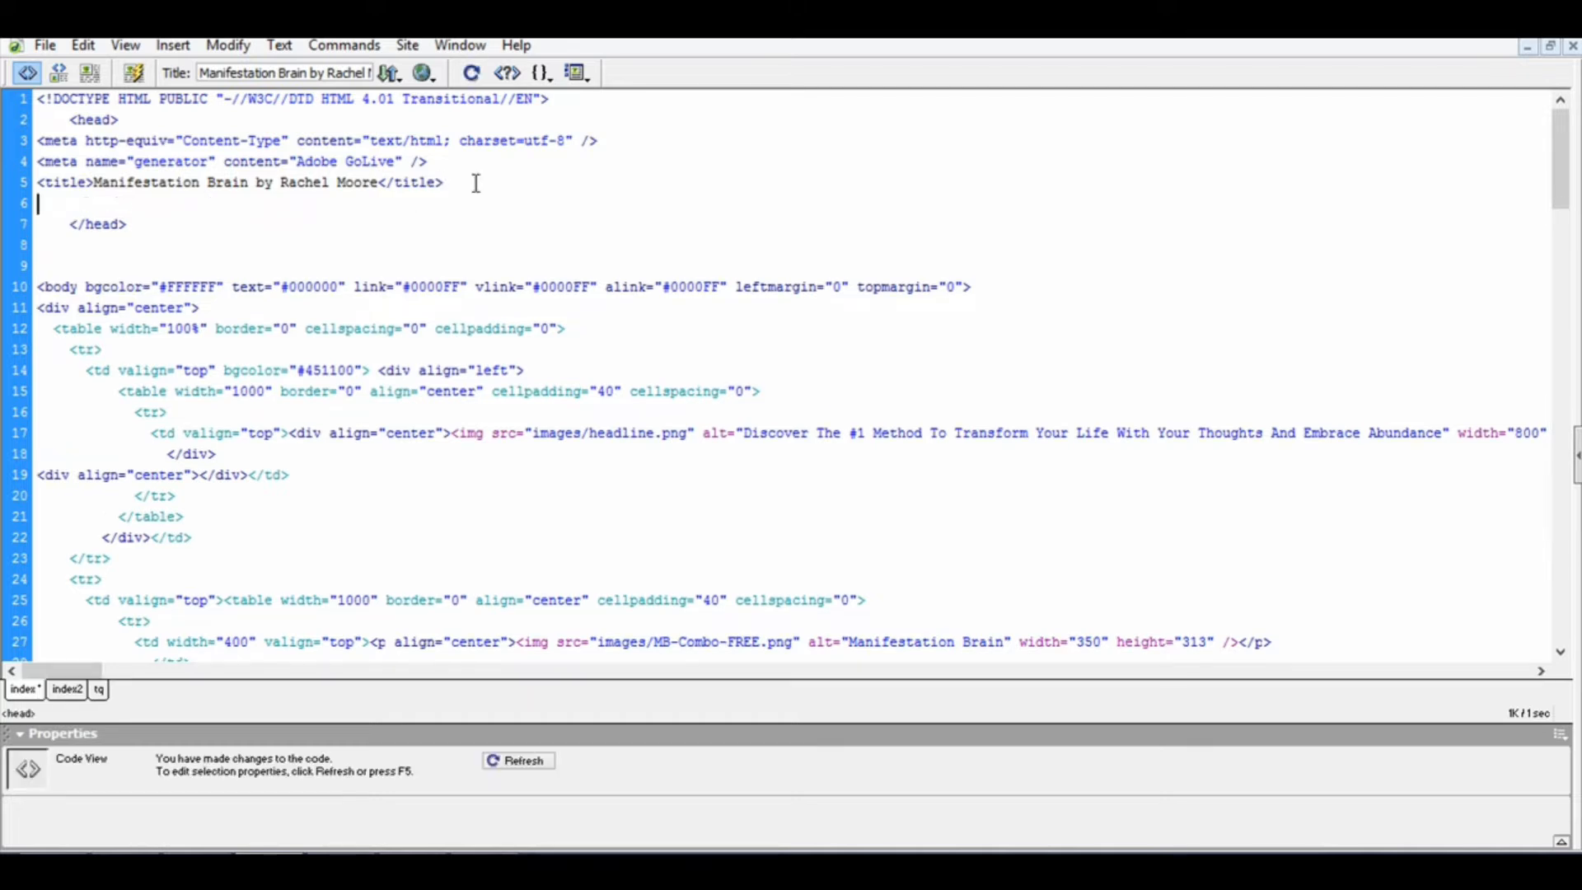
key("ctrl+v")
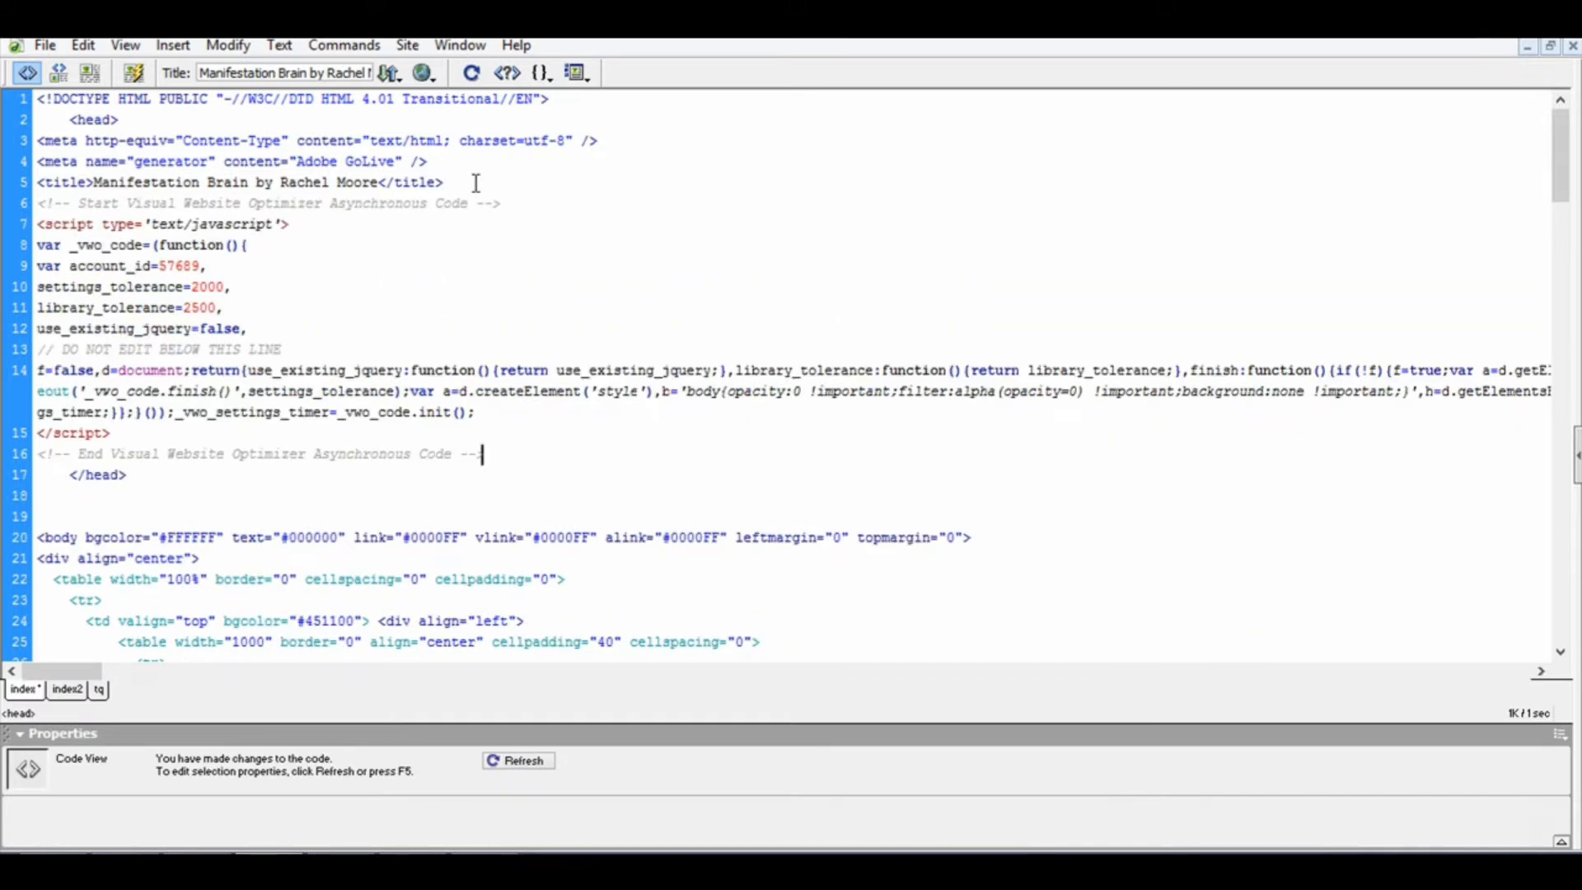
key("ctrl+s")
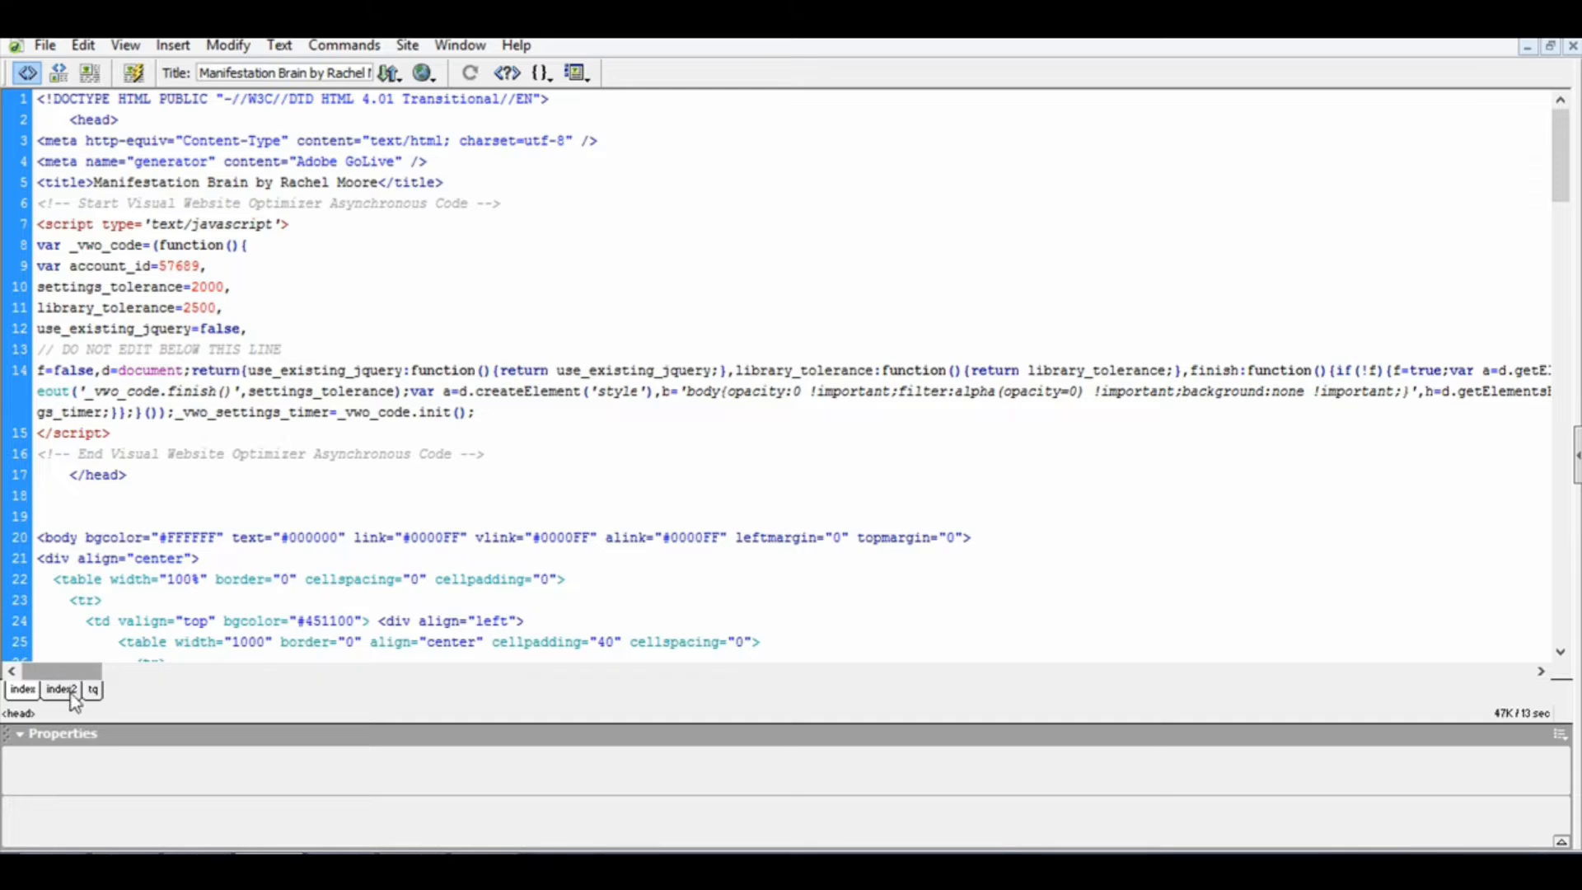
Step: Show the index2 page's source code, paste the VWO code on a new line after its title tag, and save the page
left_click(72, 694)
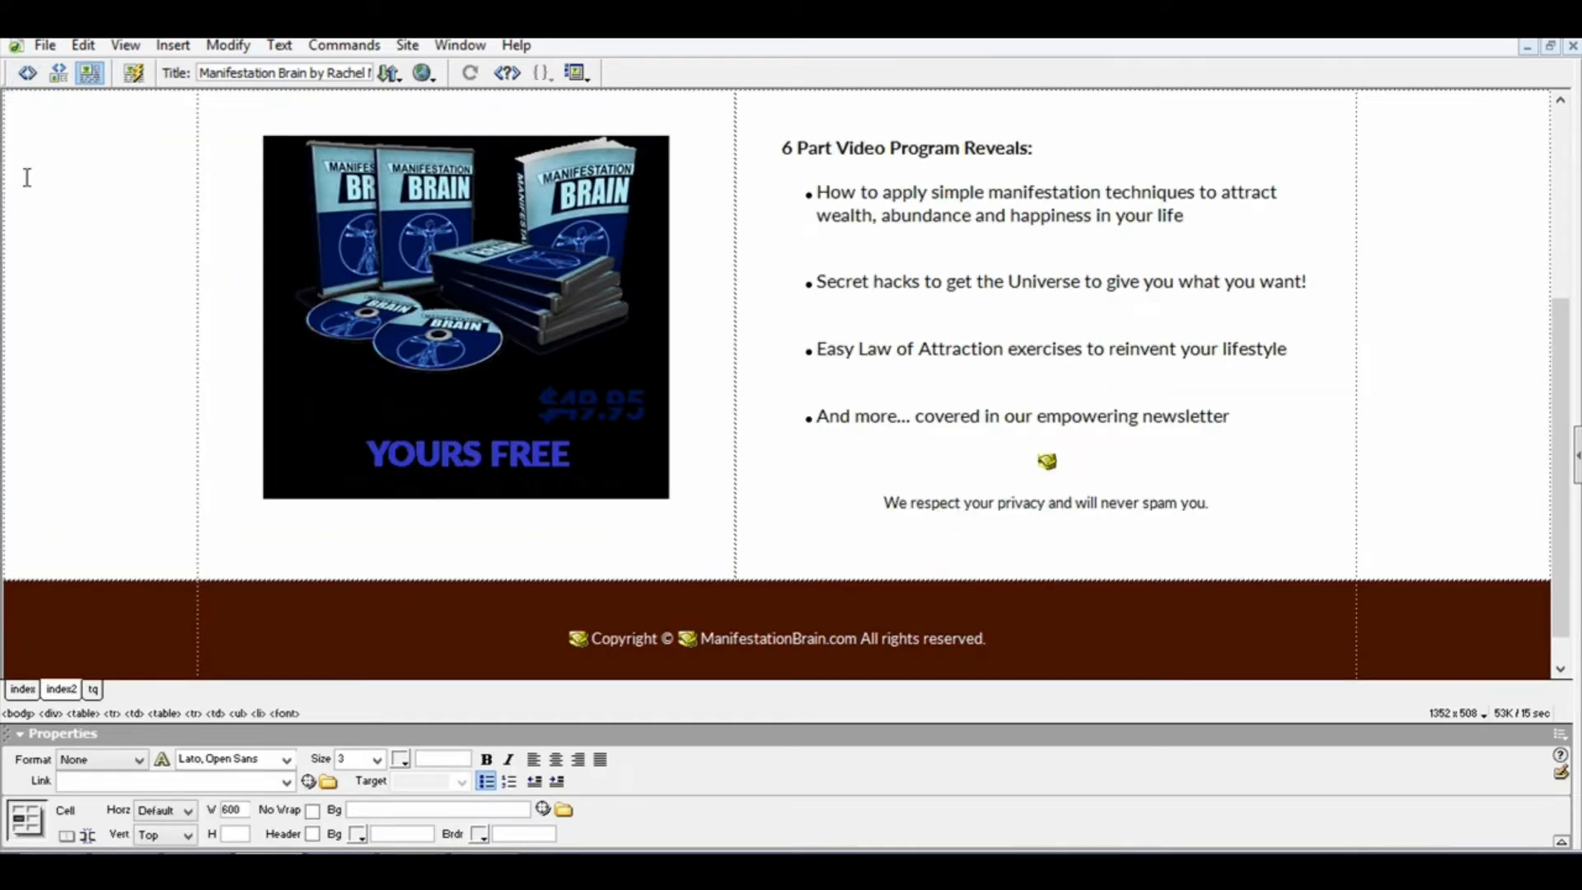
scroll(28, 140, "up", 1)
left_click(27, 72)
scroll(258, 282, "up", 8)
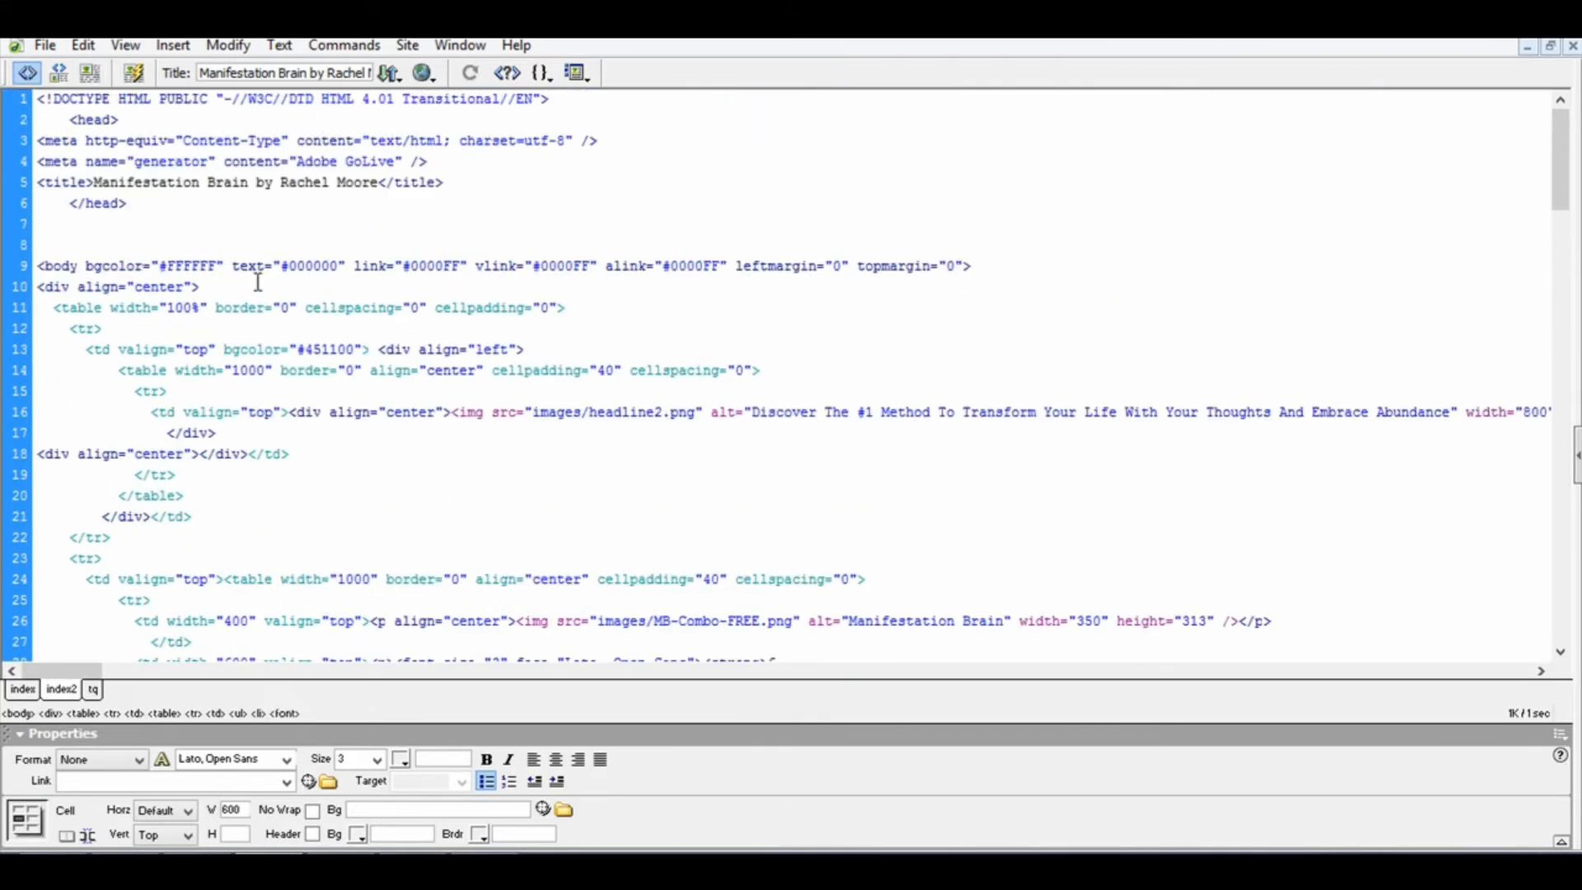
left_click(481, 166)
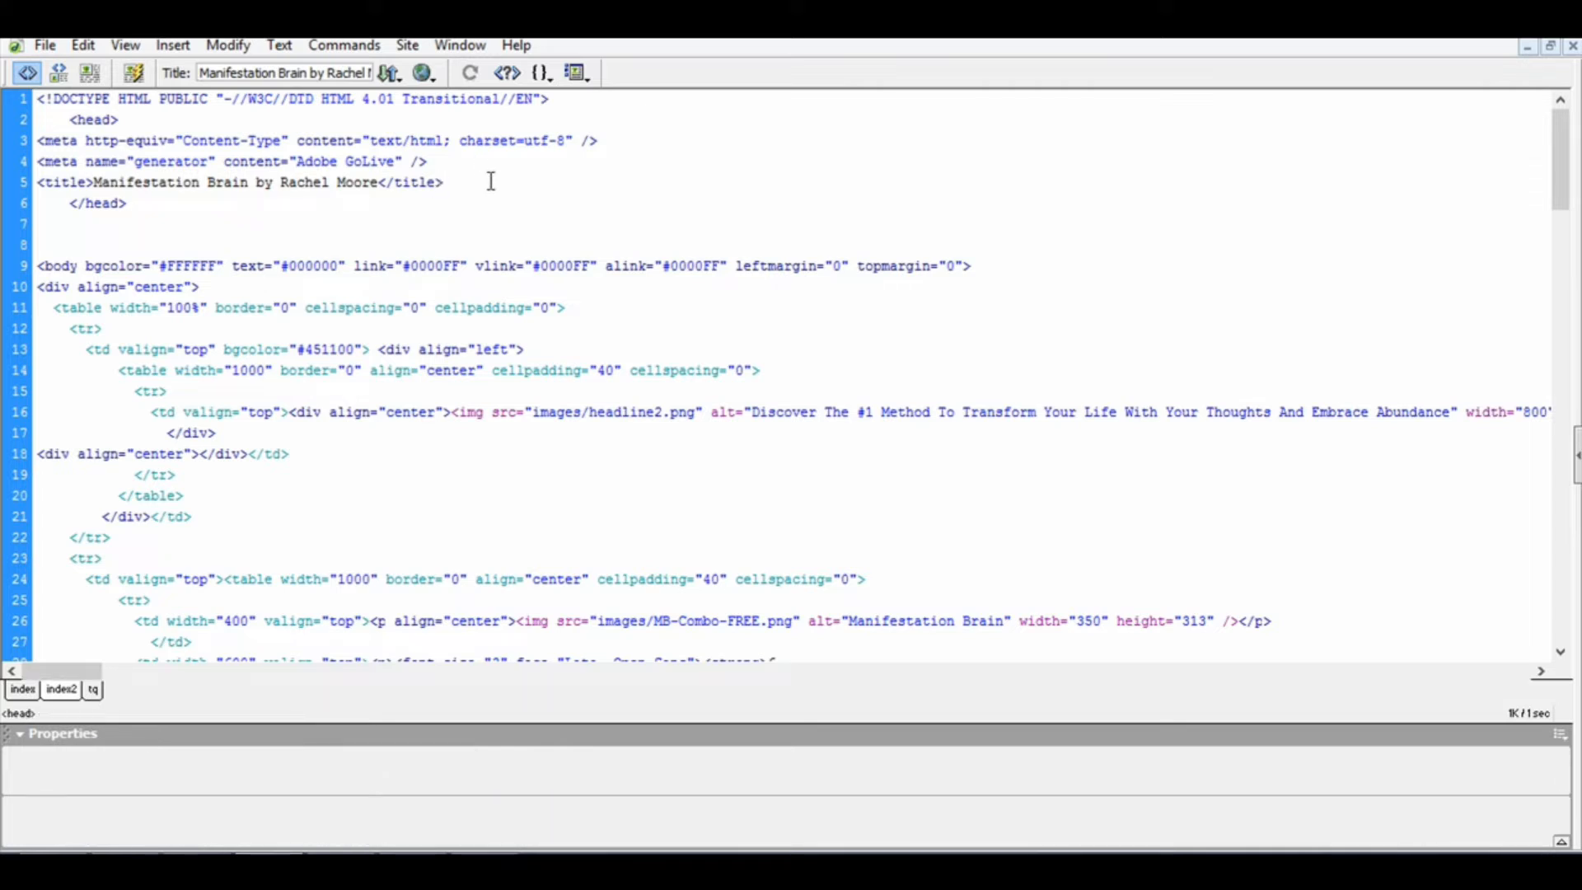
key("Return")
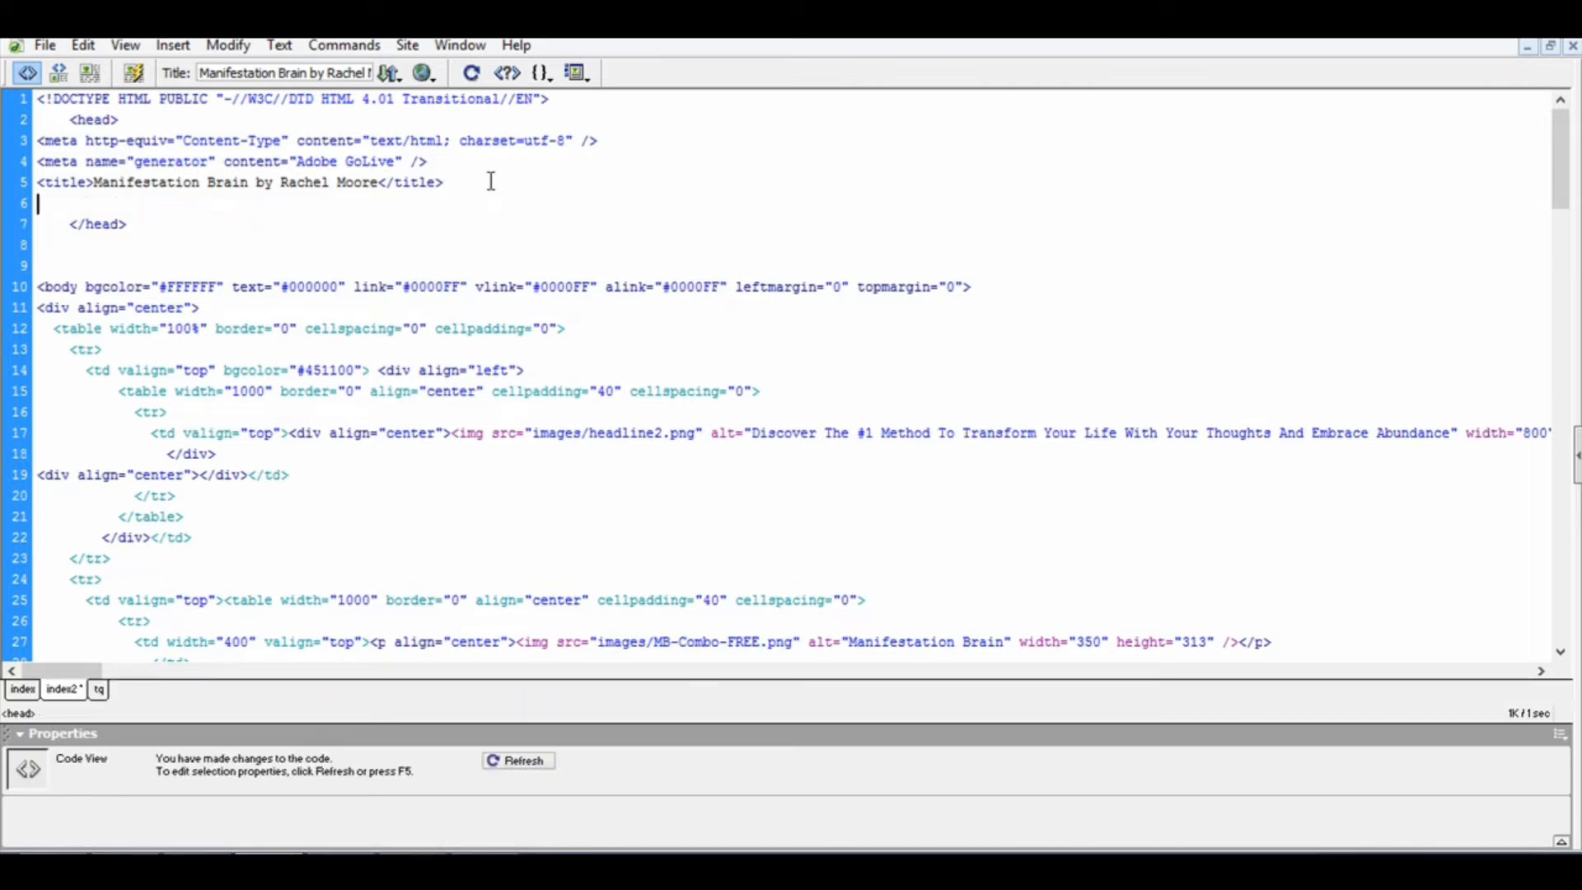
key("ctrl+v")
Step: Paste the VWO code on a new line after the generator meta tag in the tq page's head and save the page
left_click(95, 690)
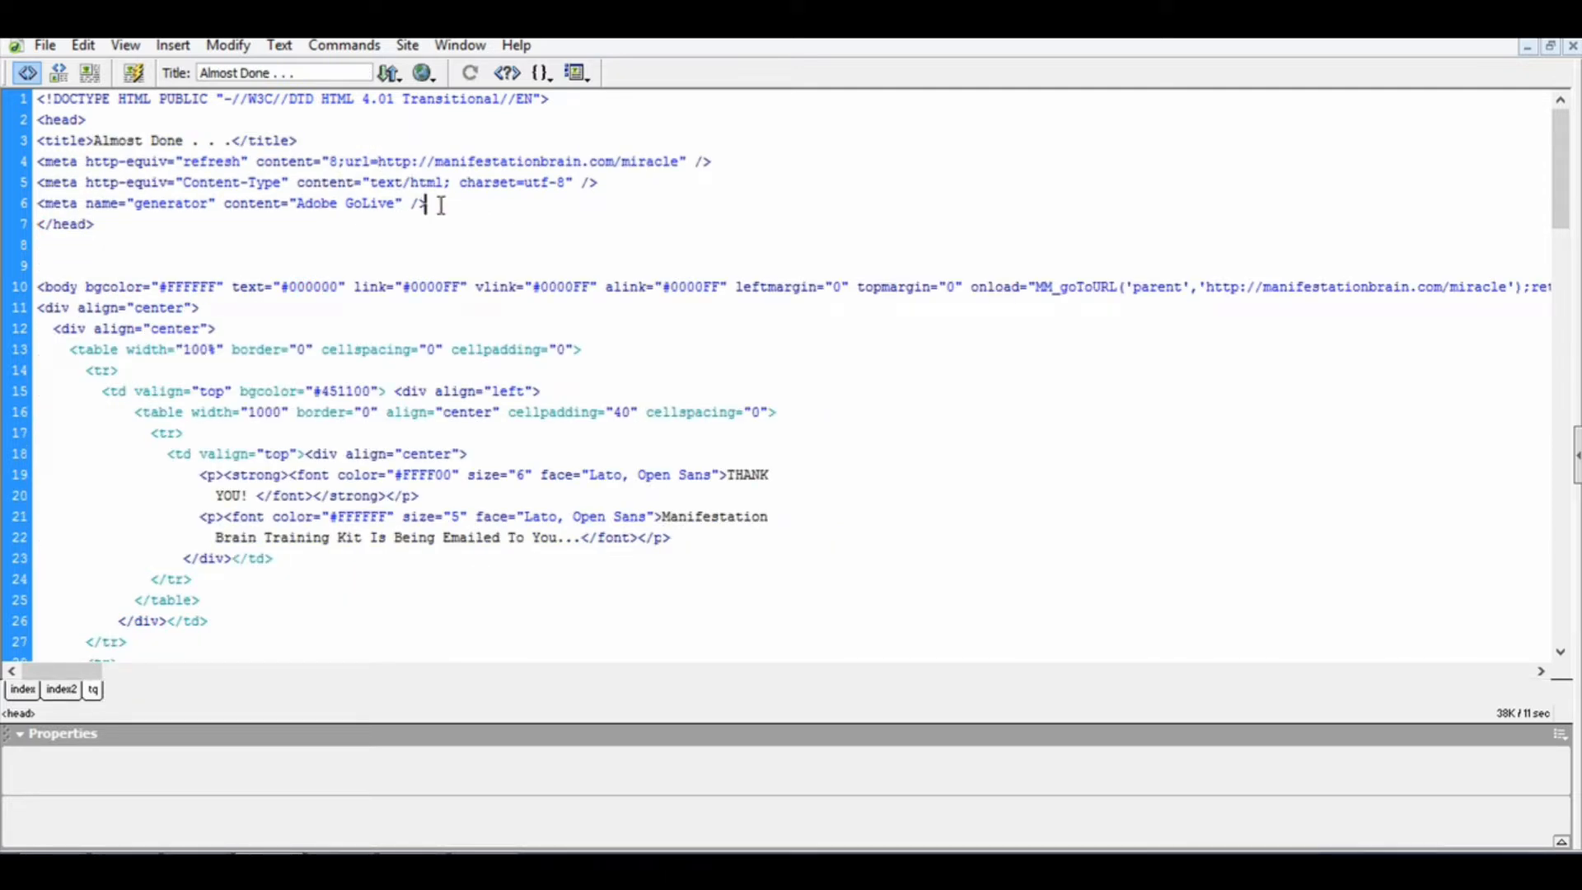
key("Return")
key("ctrl+v")
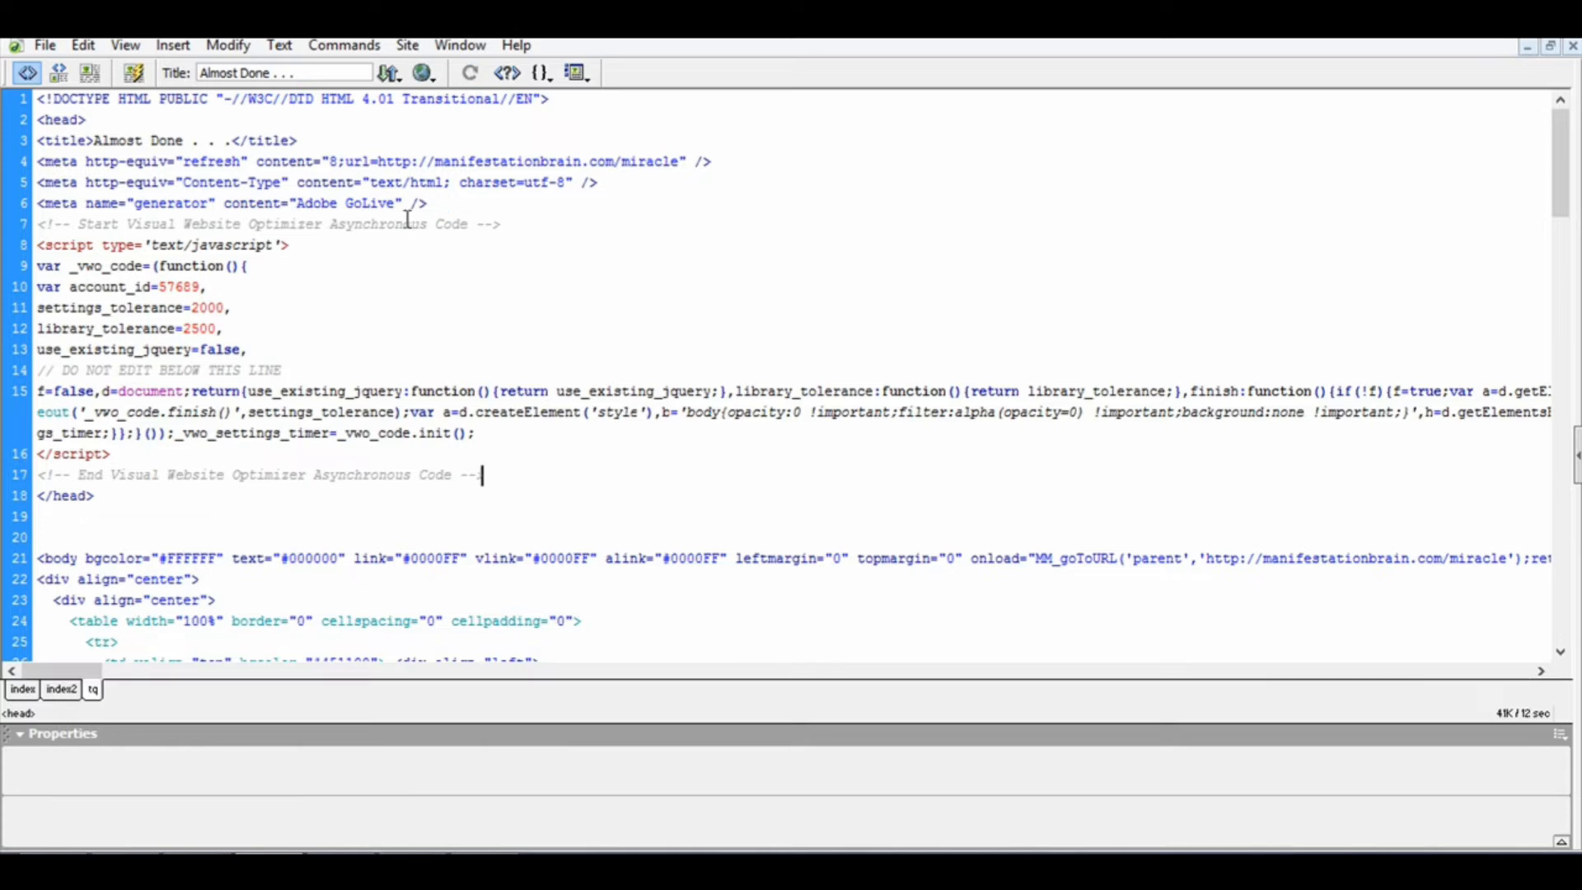
Step: Switch from Dreamweaver to SmartFTP, bring up the local www folder beside it, and sort the folder's files by type
left_click(1475, 26)
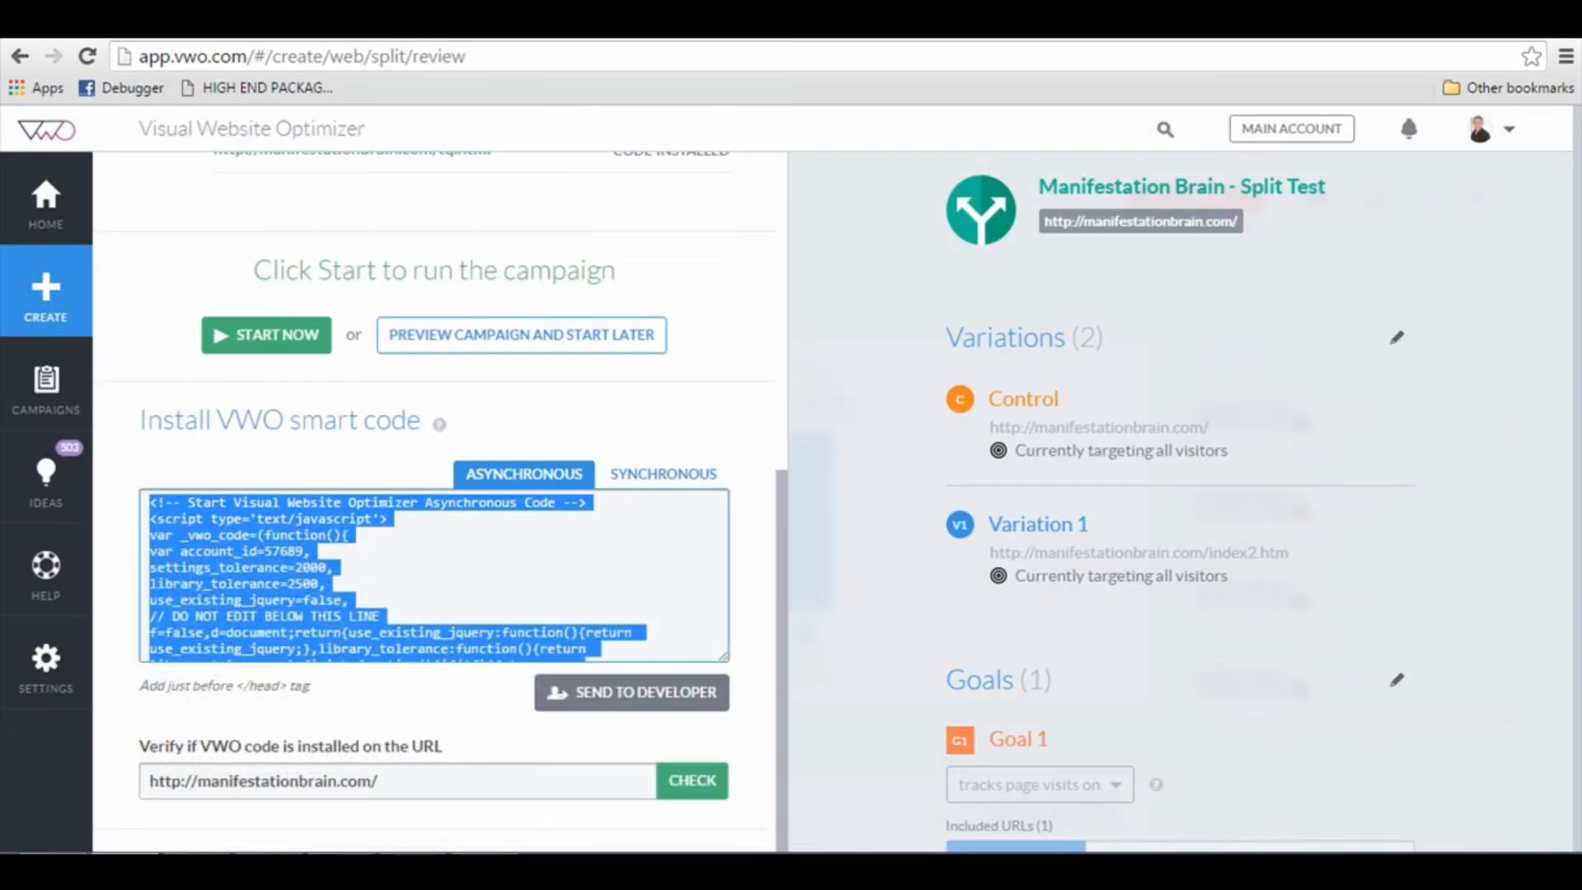
left_click(1475, 20)
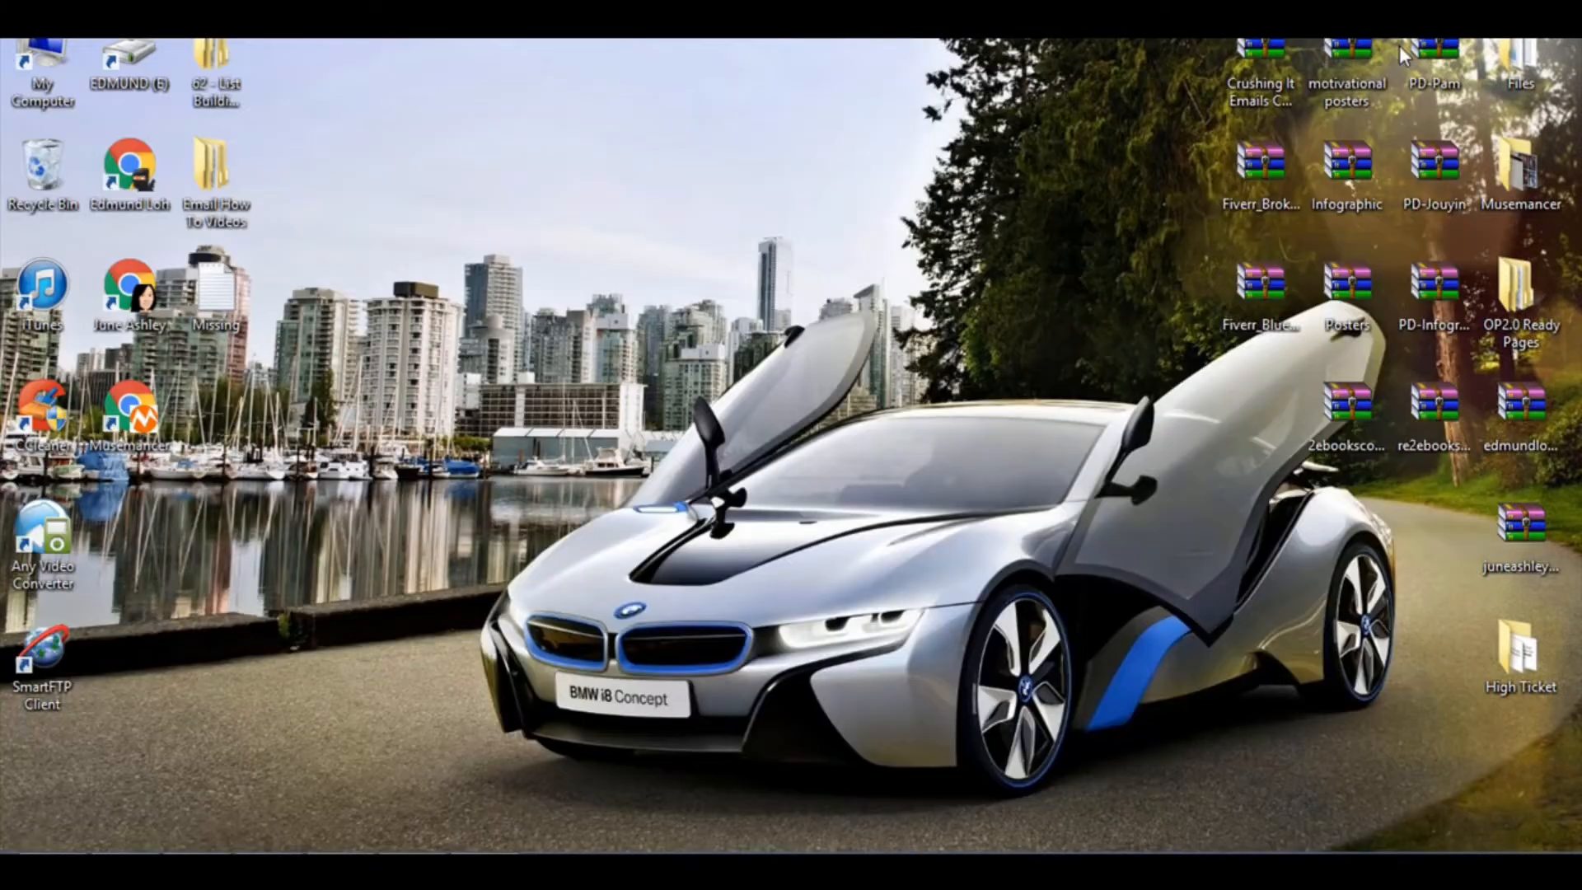
left_click(339, 865)
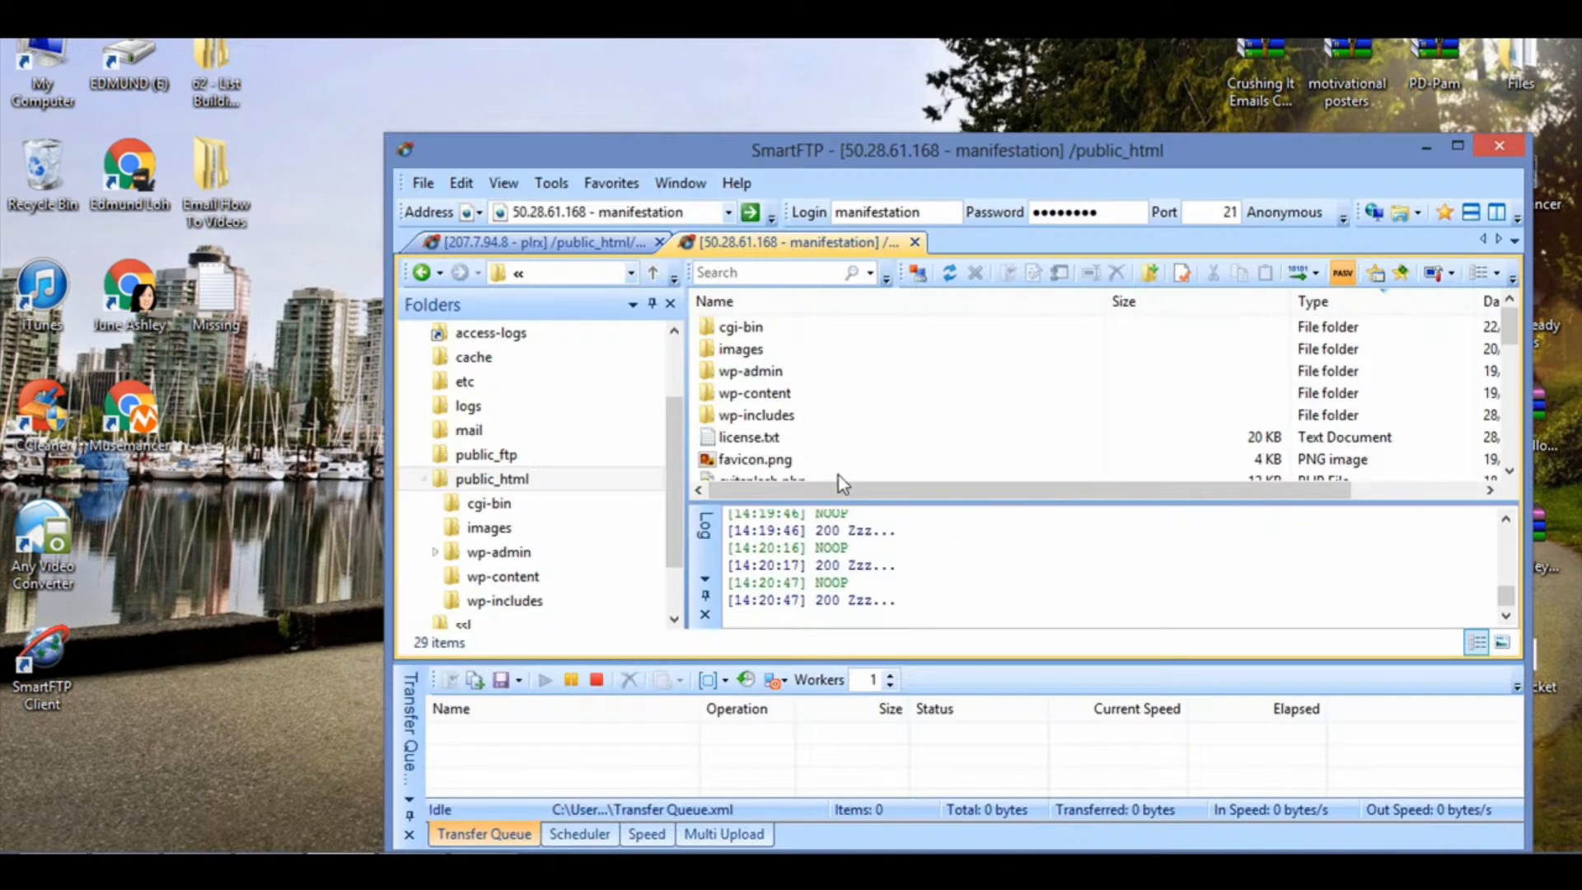
left_click(196, 864)
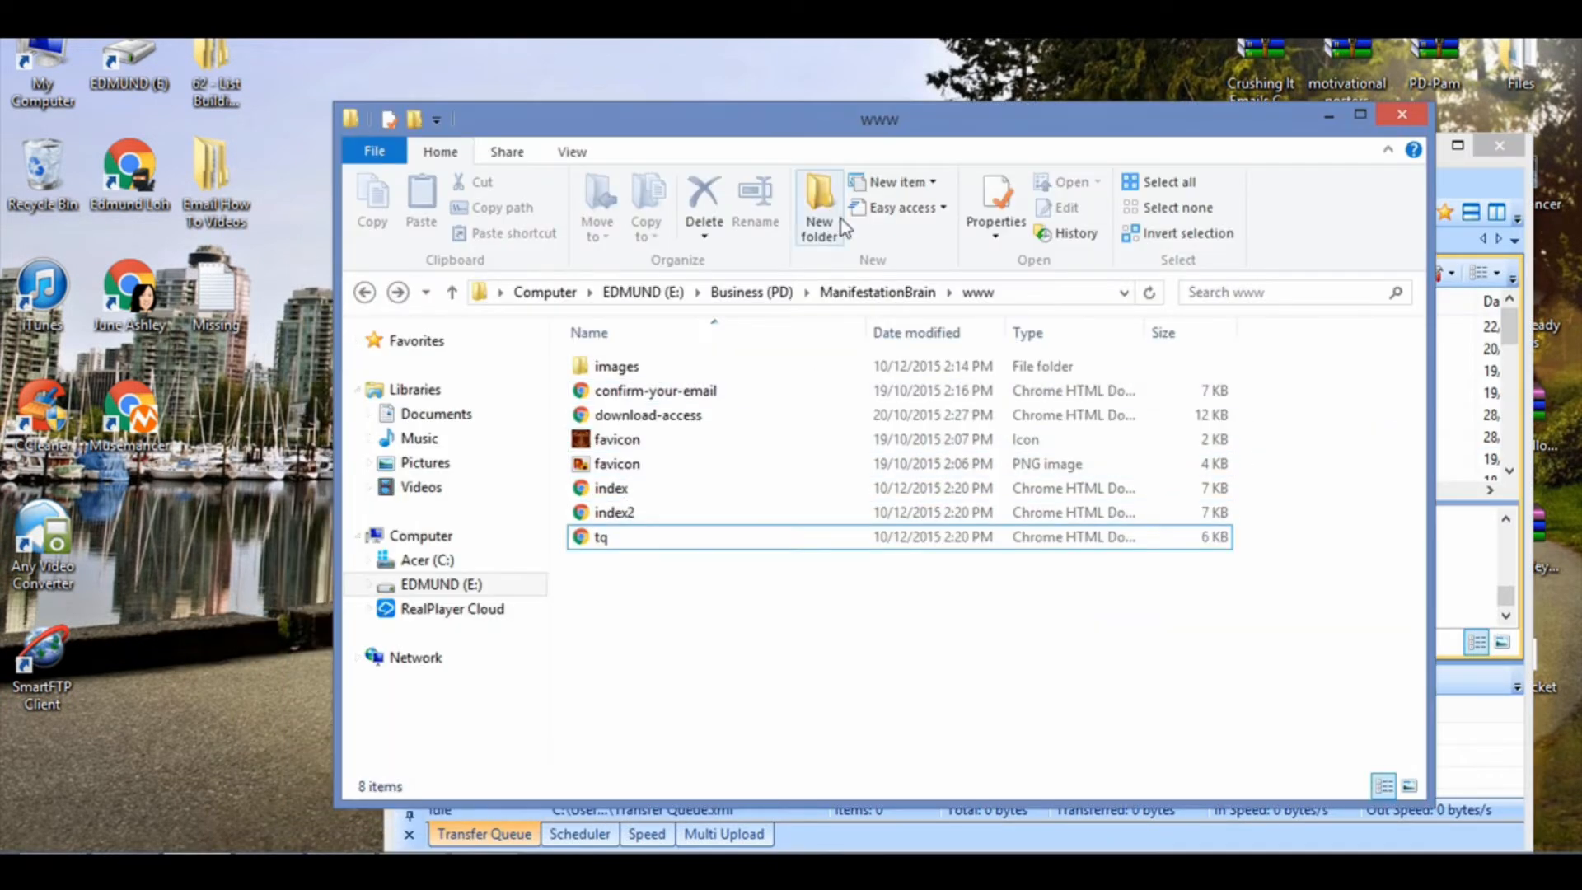
left_click(1054, 338)
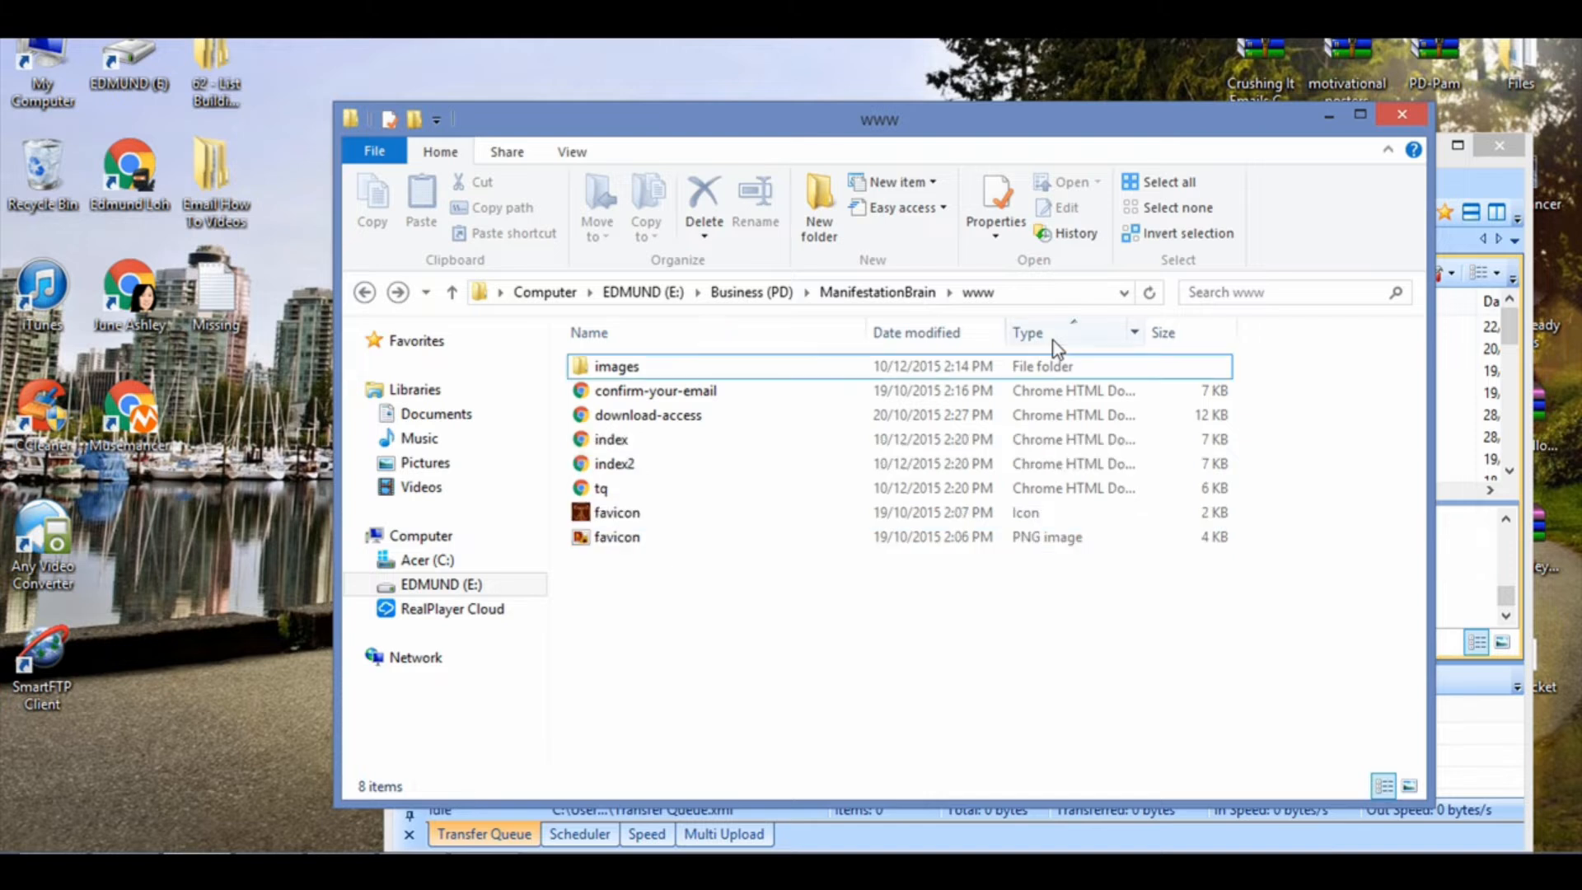
left_click_drag(925, 112, 635, 74)
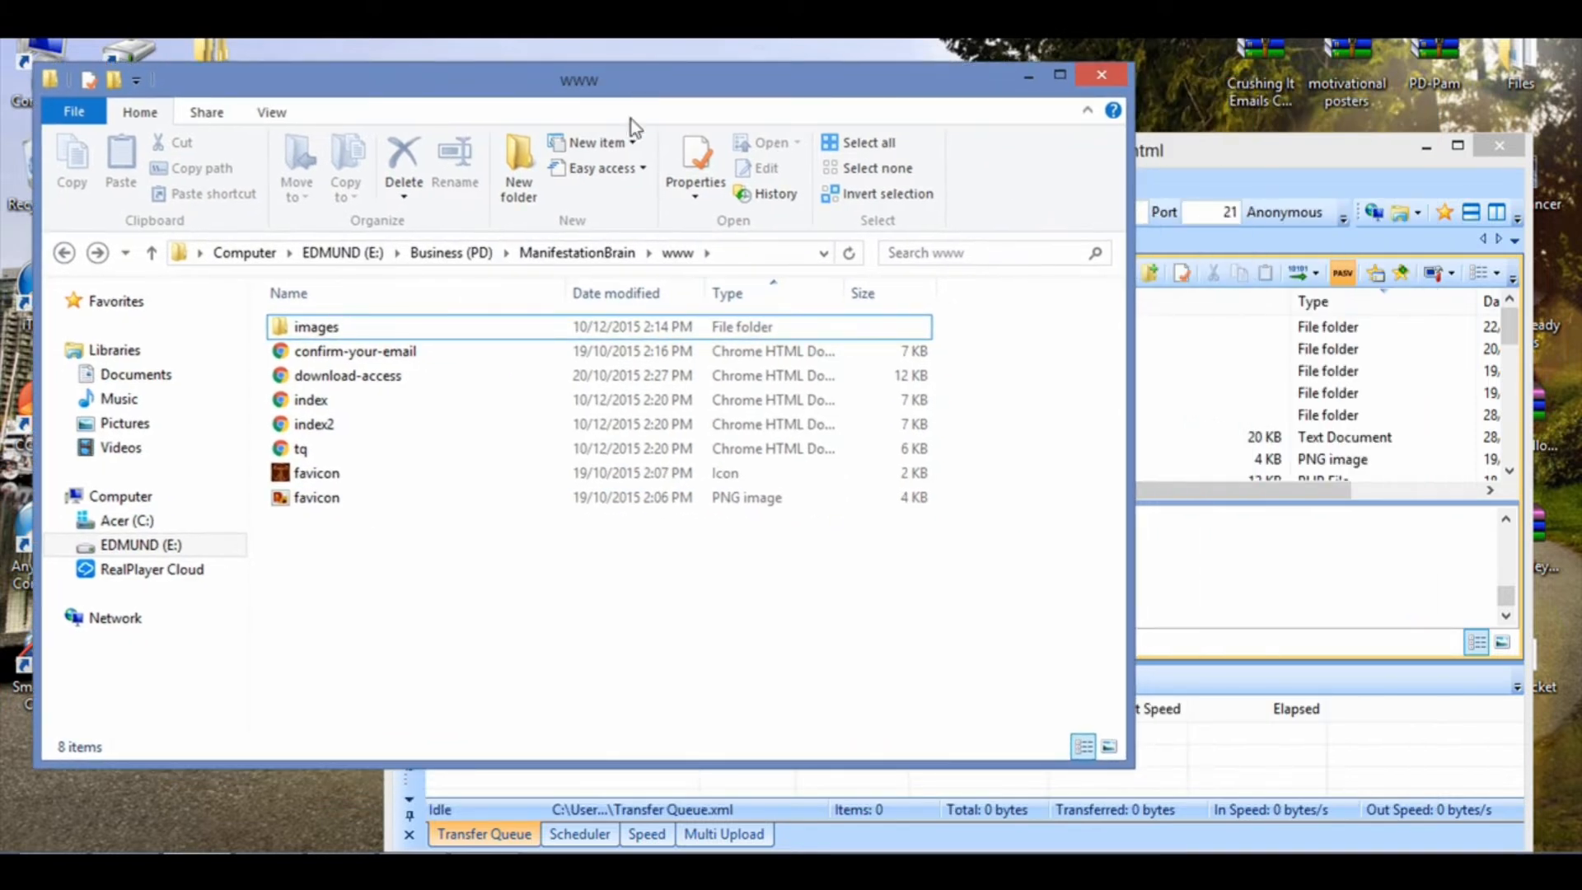
Step: Upload the local index, index2 and tq pages to the public_html folder on the manifestation FTP server
left_click(778, 401)
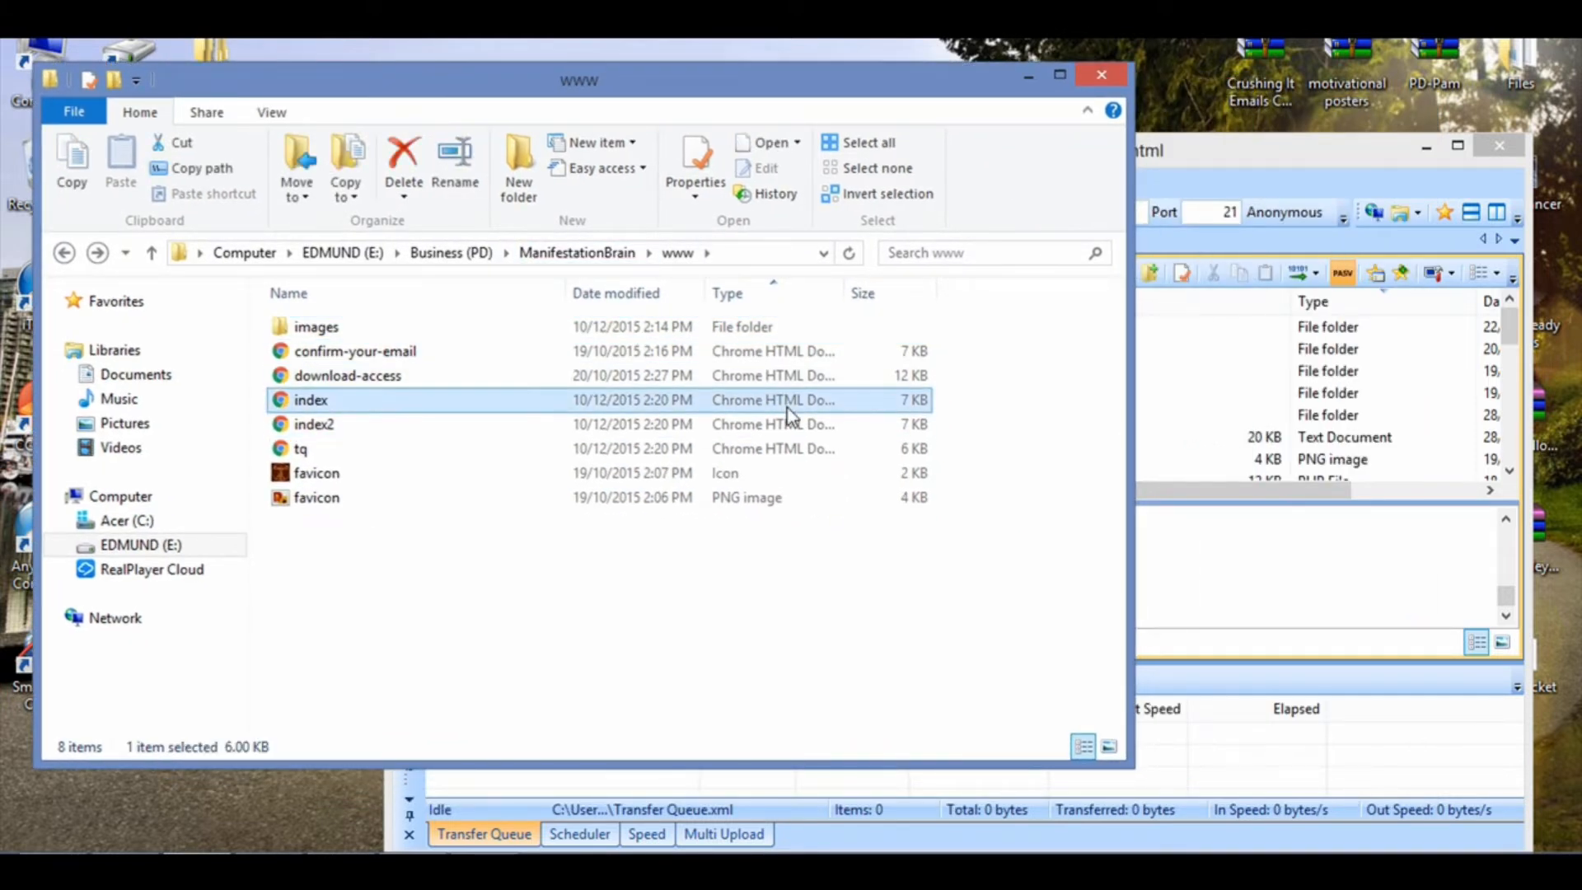
left_click(787, 423, "ctrl")
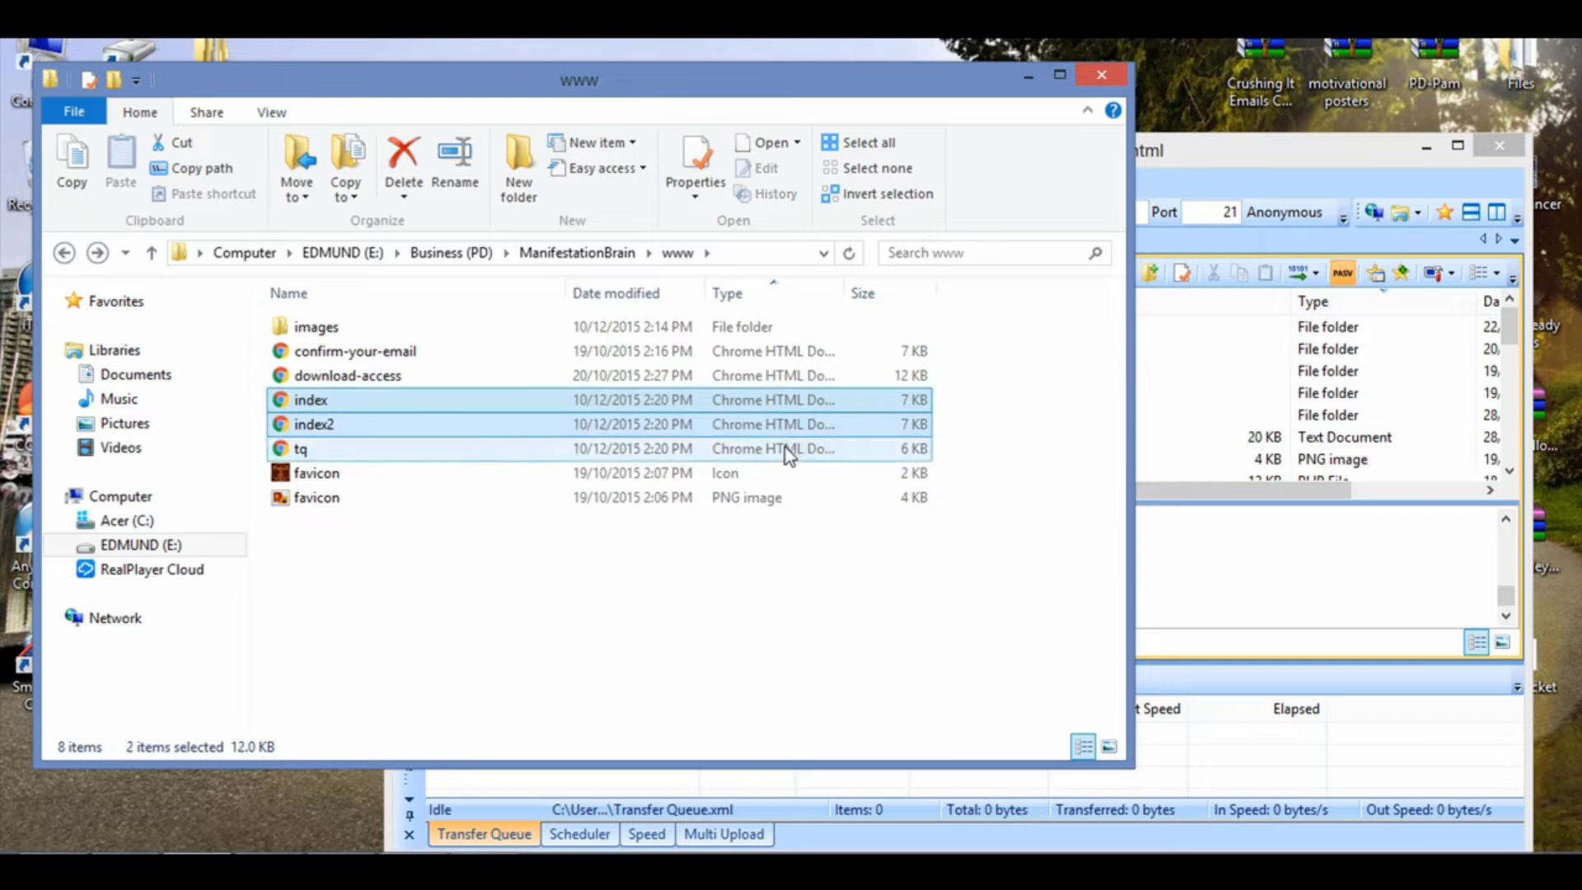
left_click(786, 449, "ctrl")
left_click_drag(1214, 150, 1276, 157)
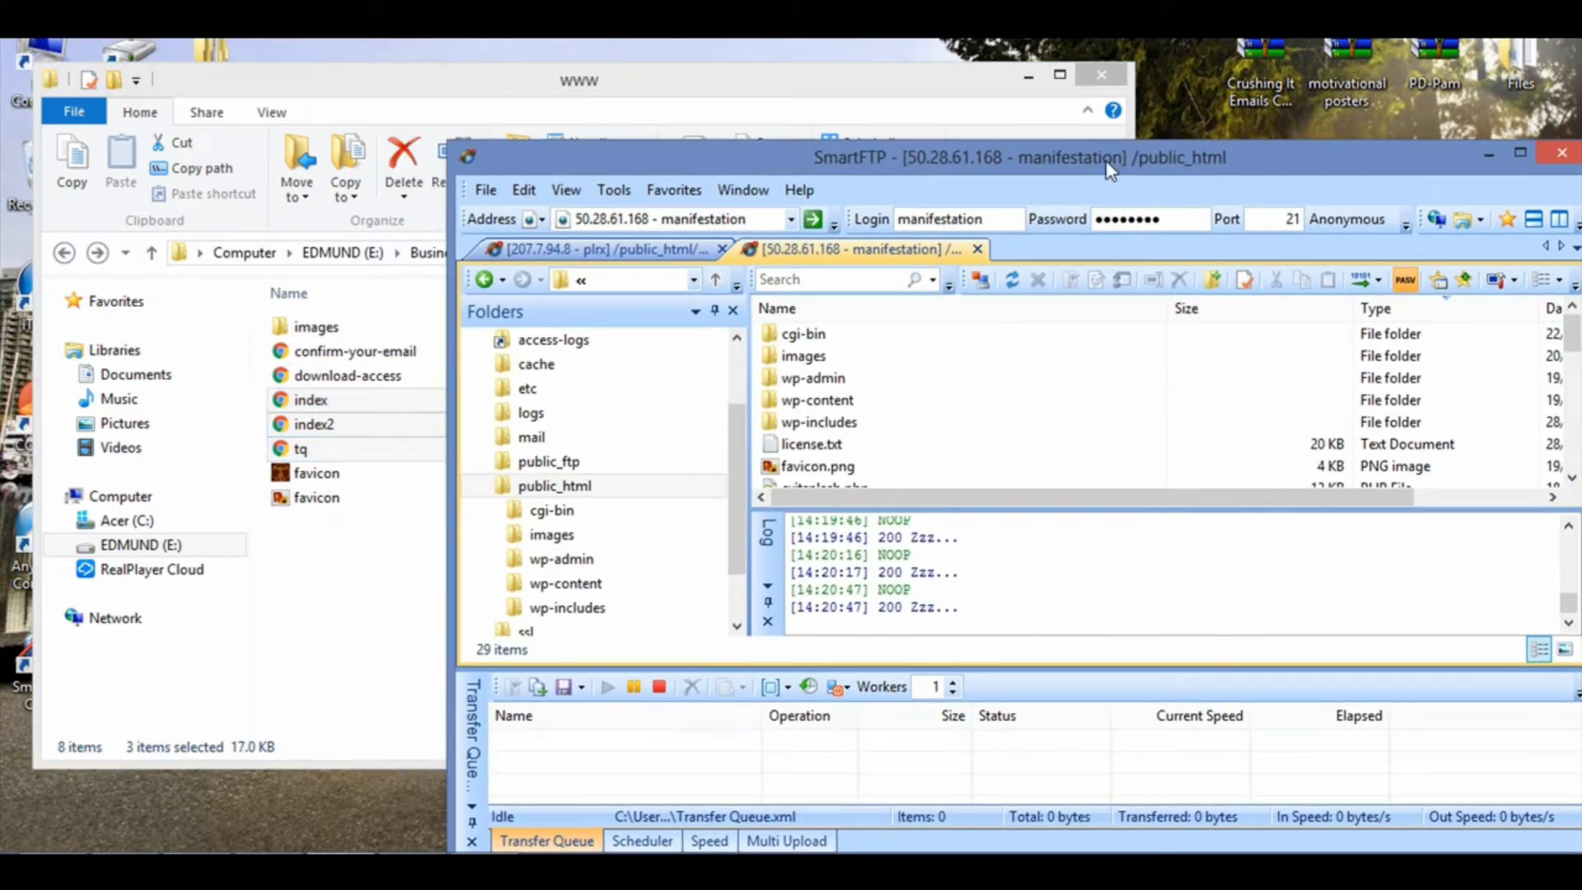
left_click(948, 100)
left_click_drag(680, 422, 1175, 458)
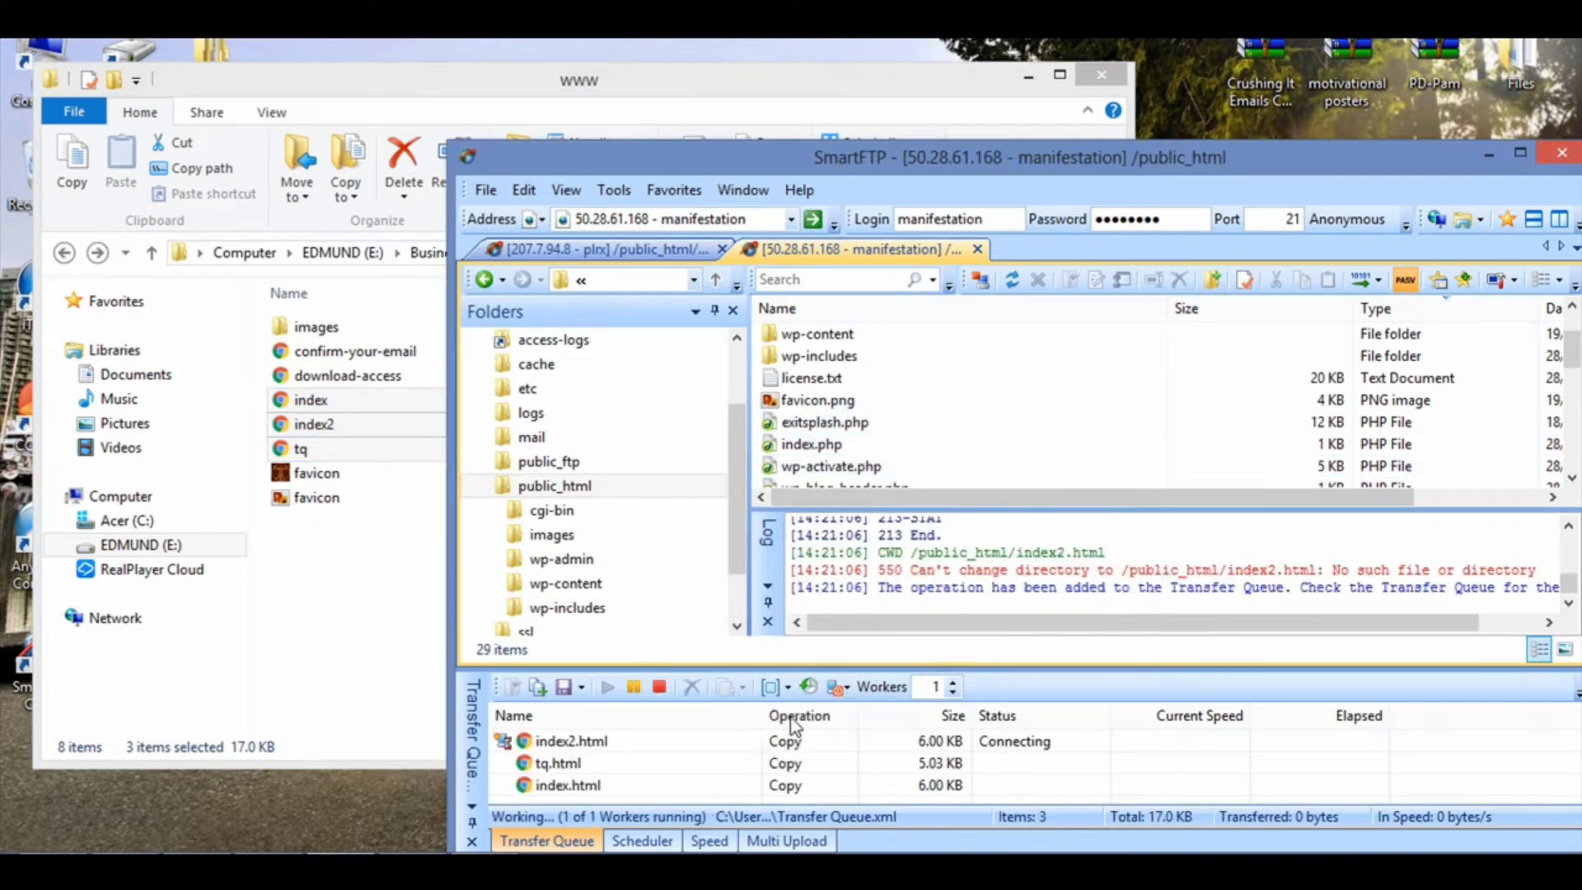
Step: Check the HTML files listed in the server's public_html folder, and minimize SmartFTP
left_click(974, 444)
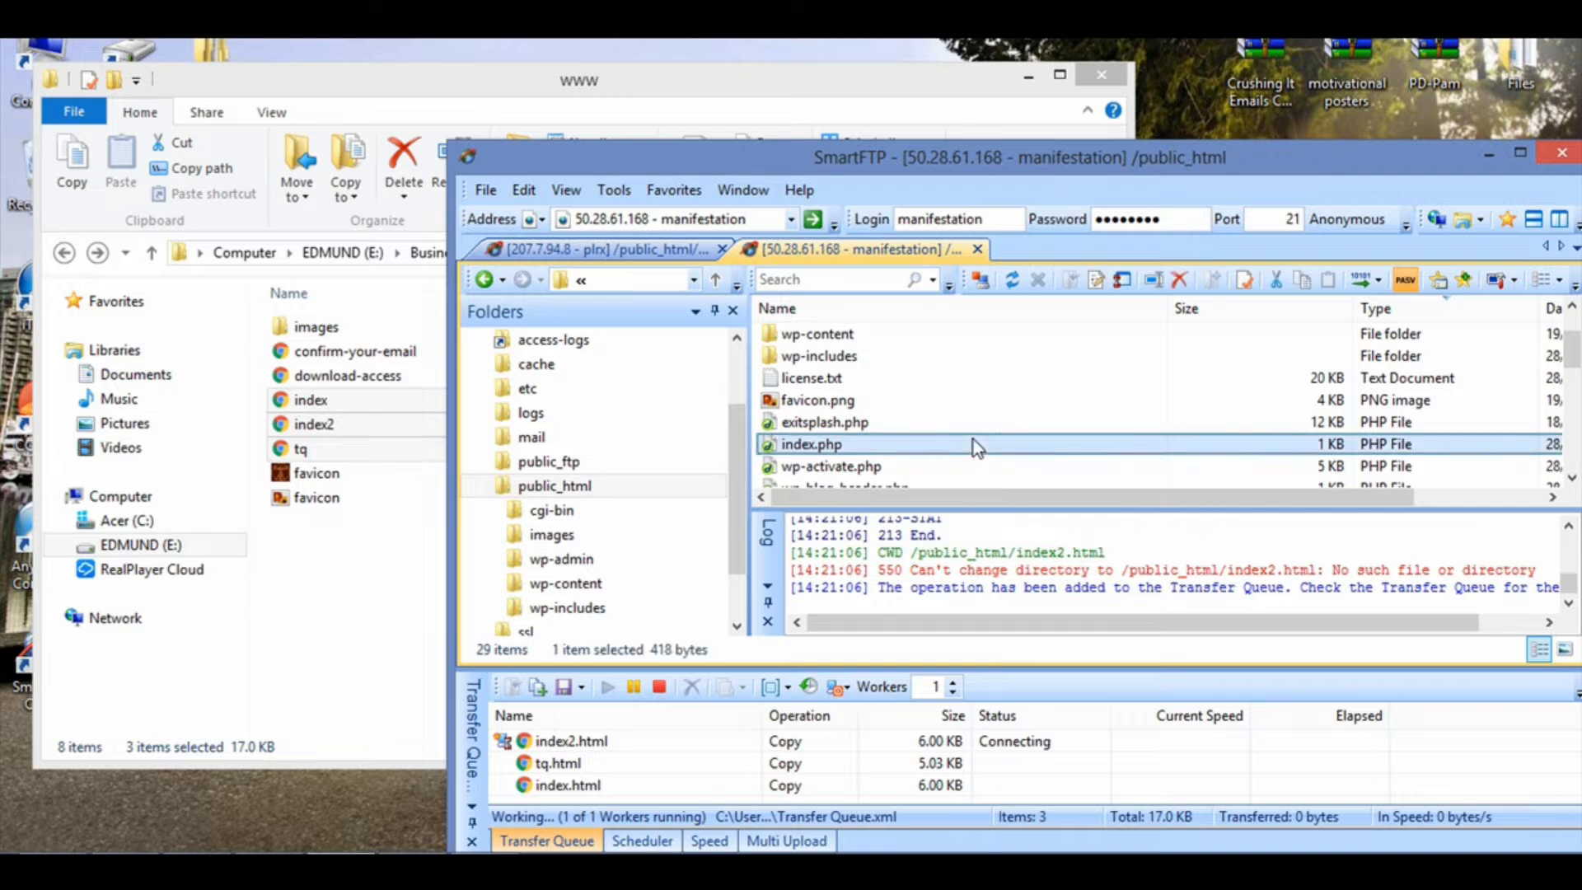
scroll(972, 436, "down", 7)
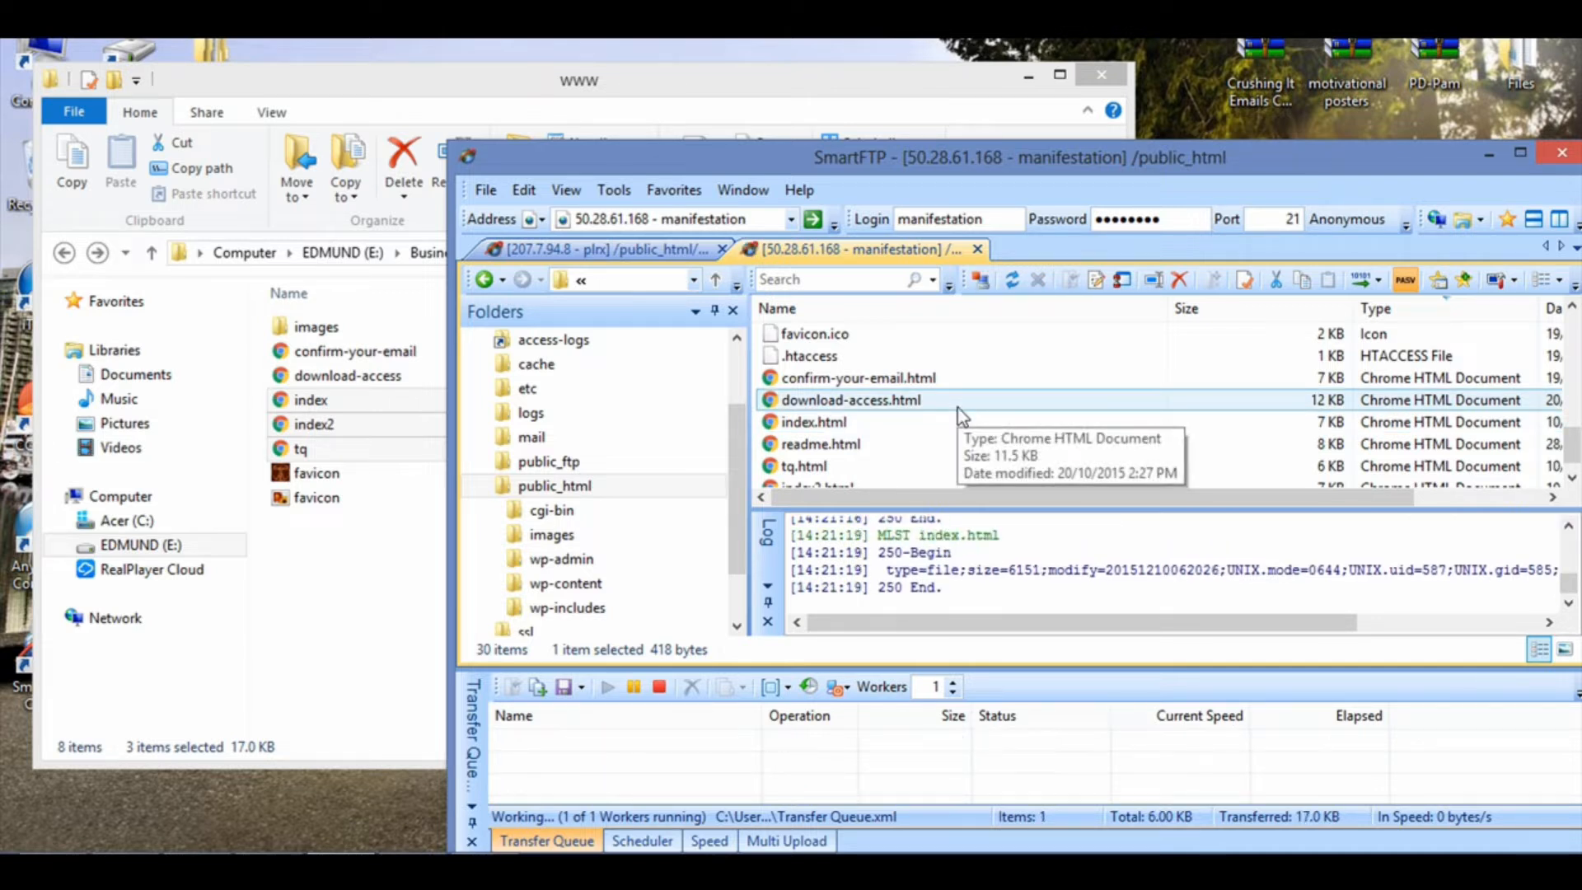
mouse_move(1010, 169)
left_mouse_down()
mouse_move(755, 67)
mouse_move(763, 94)
left_mouse_up()
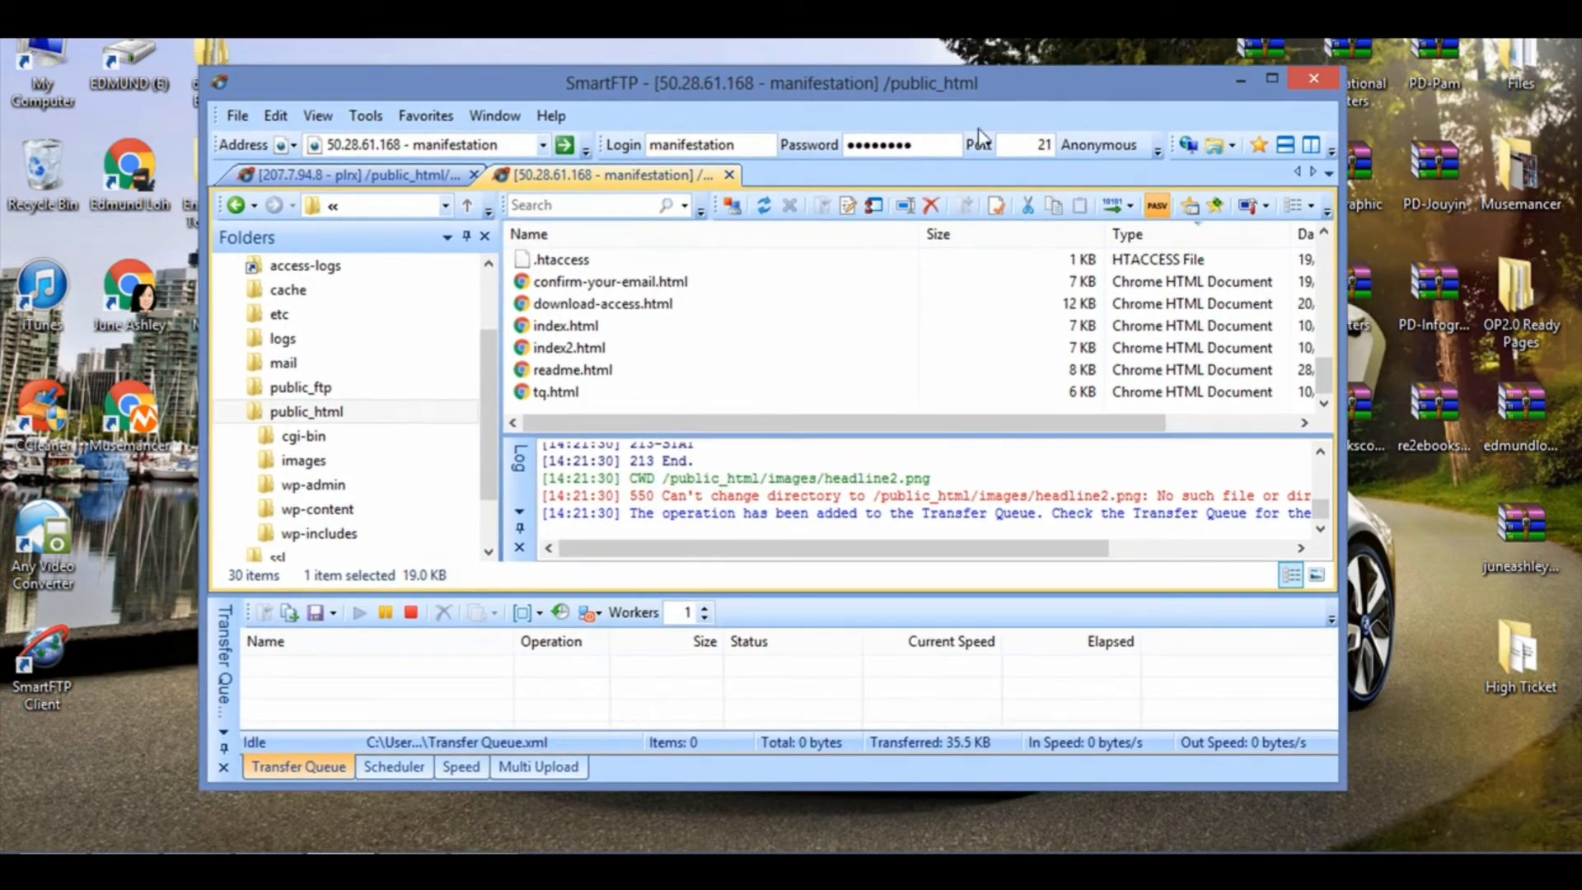
left_click(1240, 80)
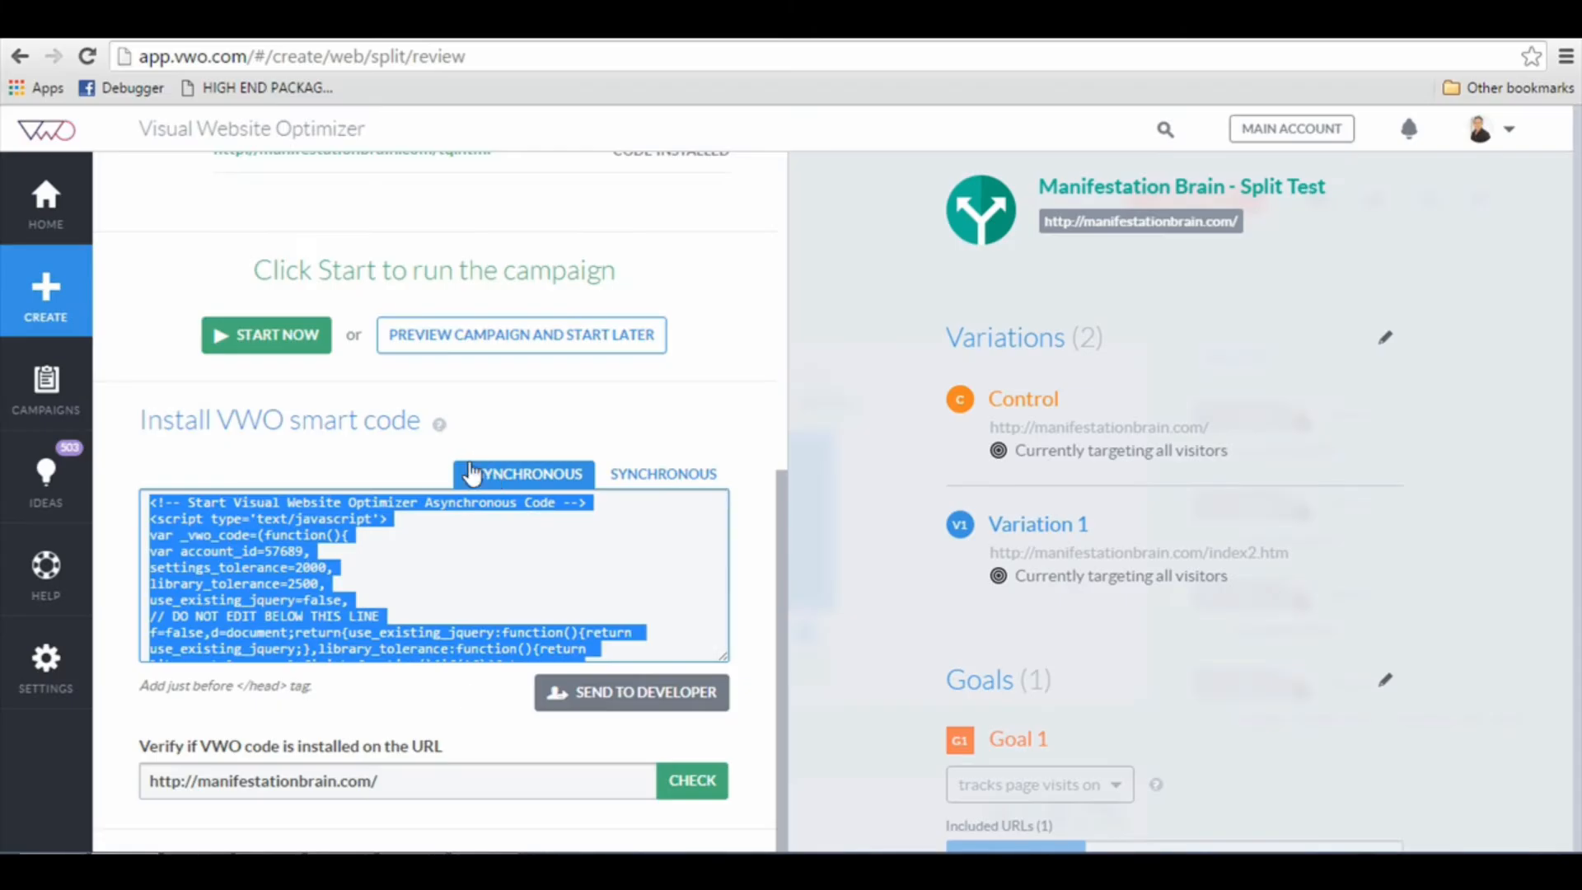
scroll(507, 541, "down", 5)
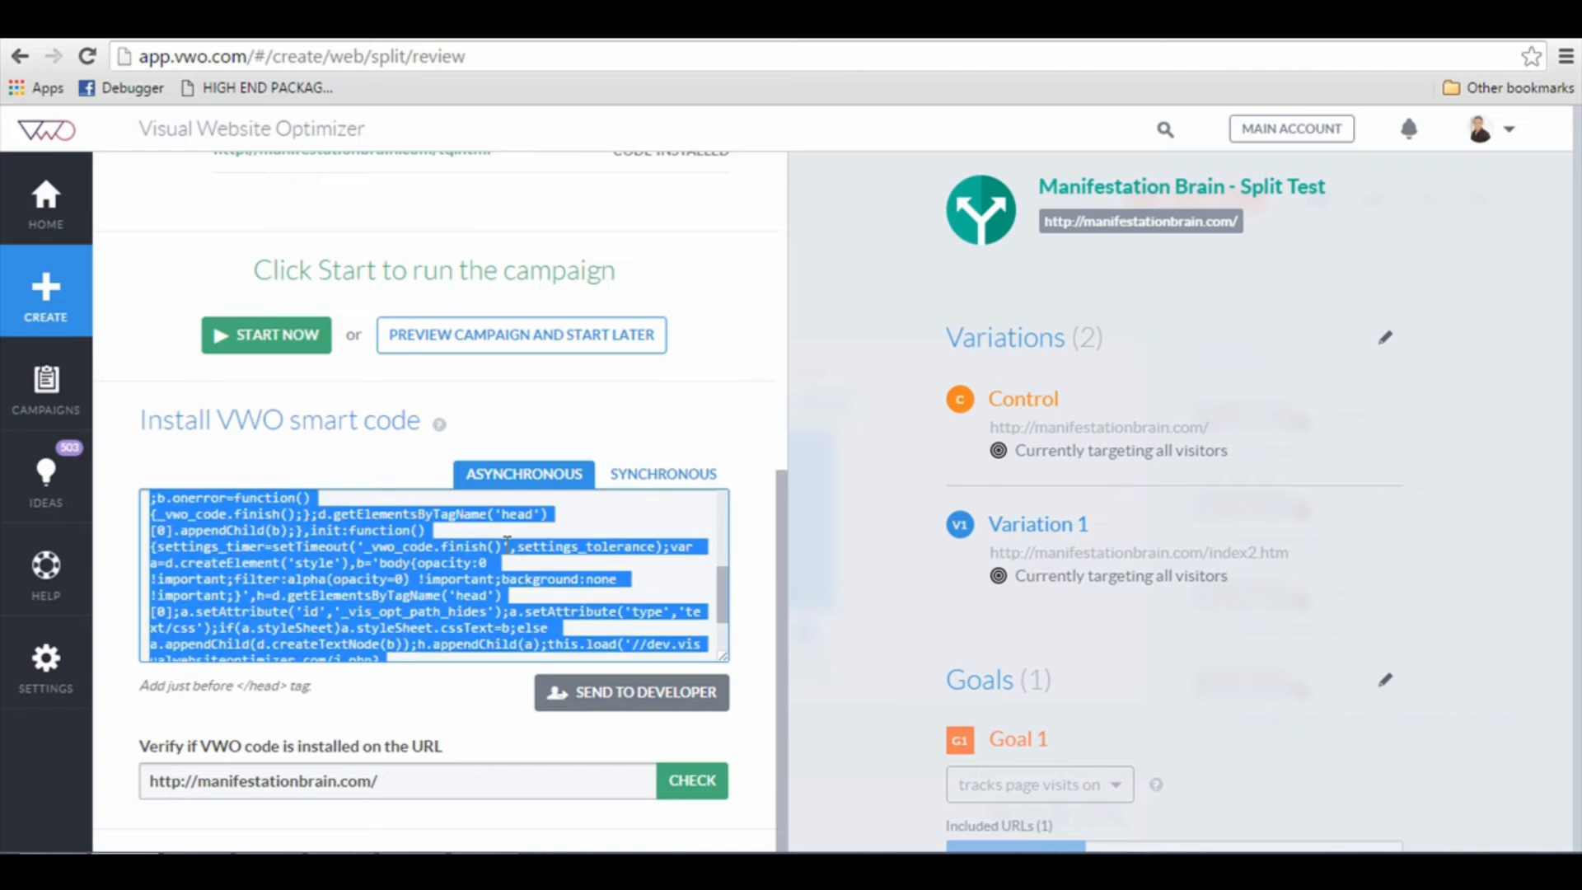
left_click(755, 566)
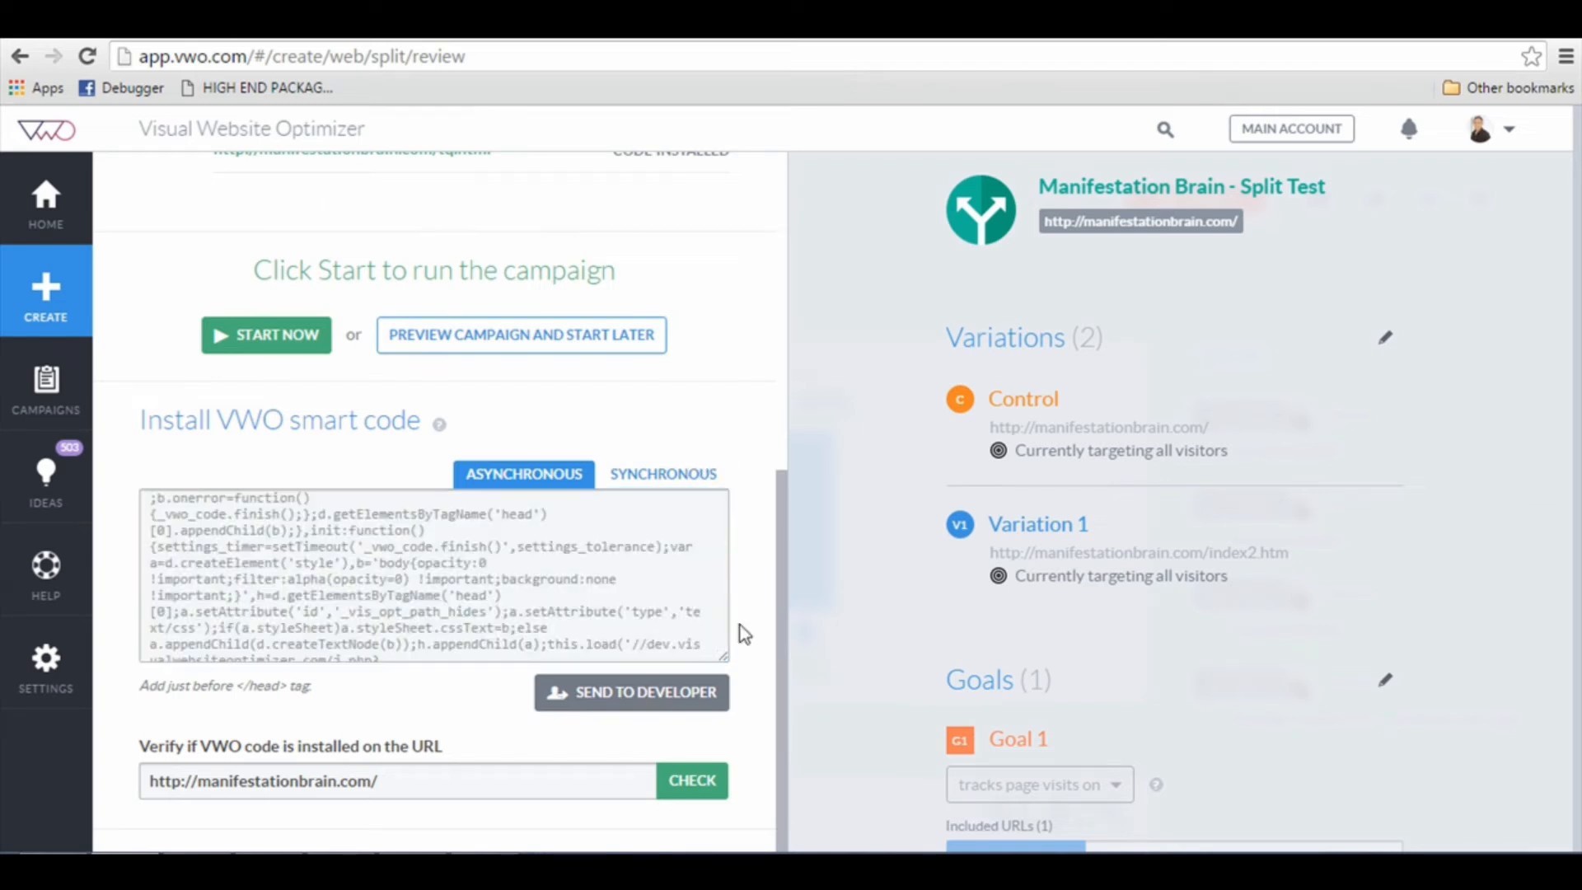
left_click(720, 789)
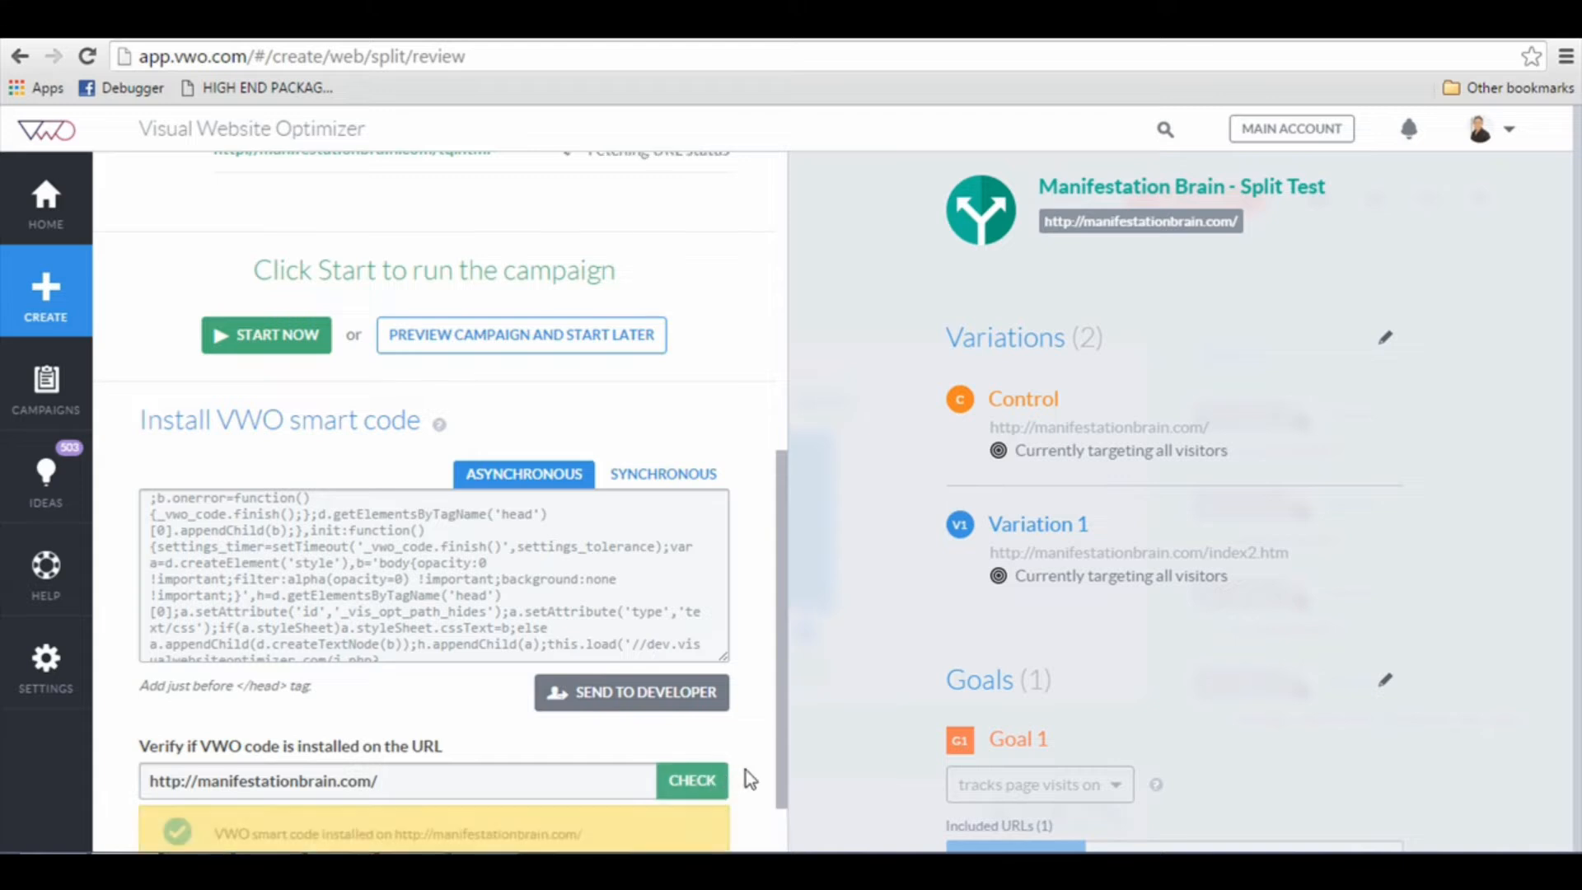
scroll(729, 743, "up", 7)
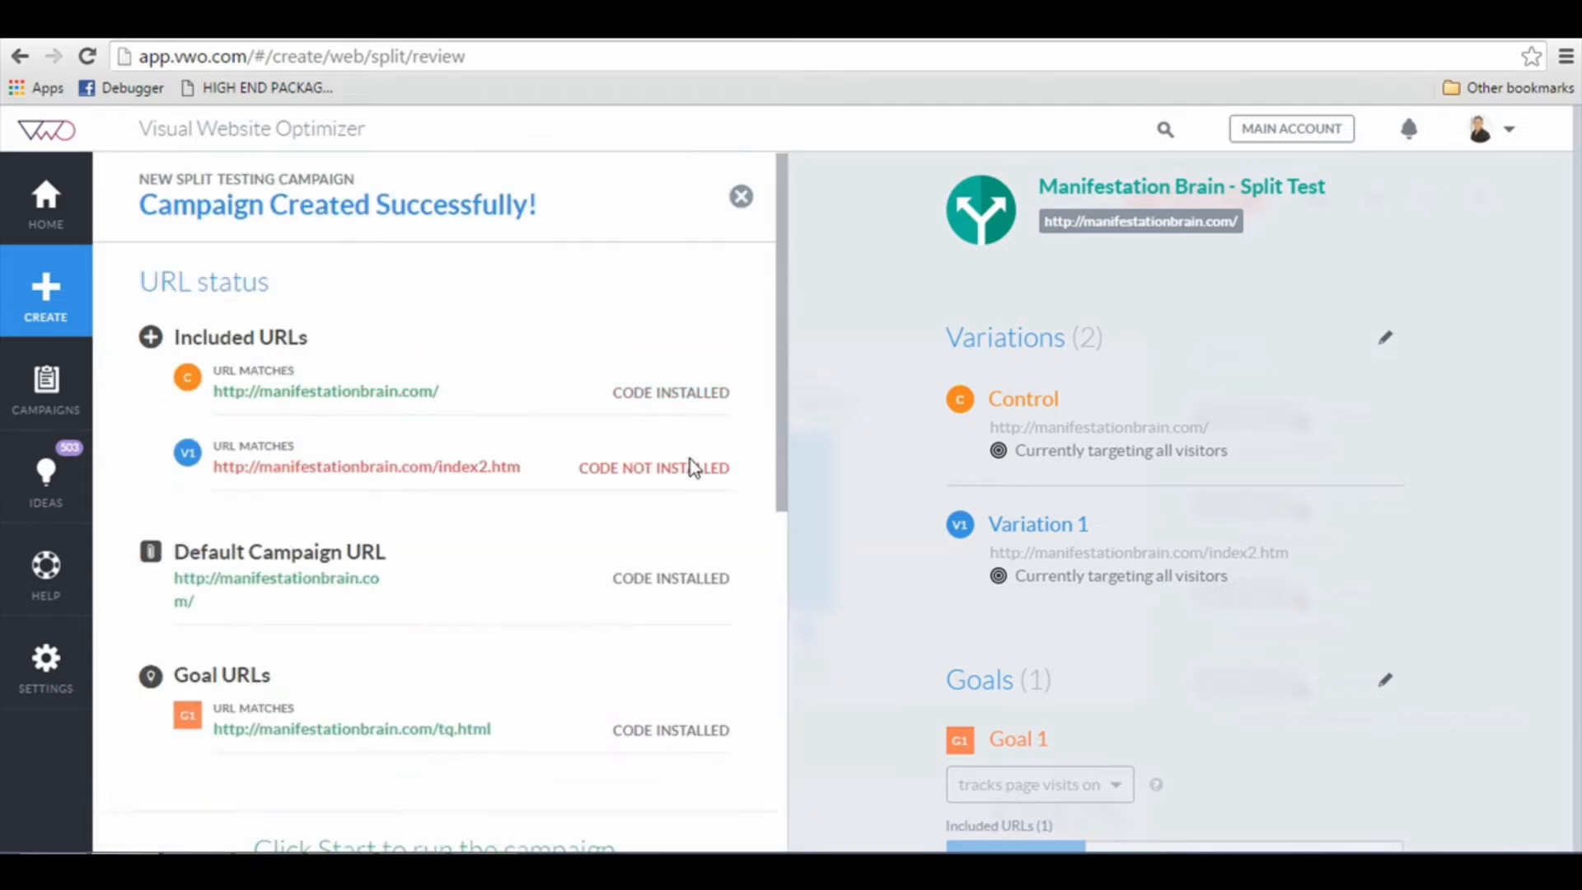
scroll(651, 461, "down", 7)
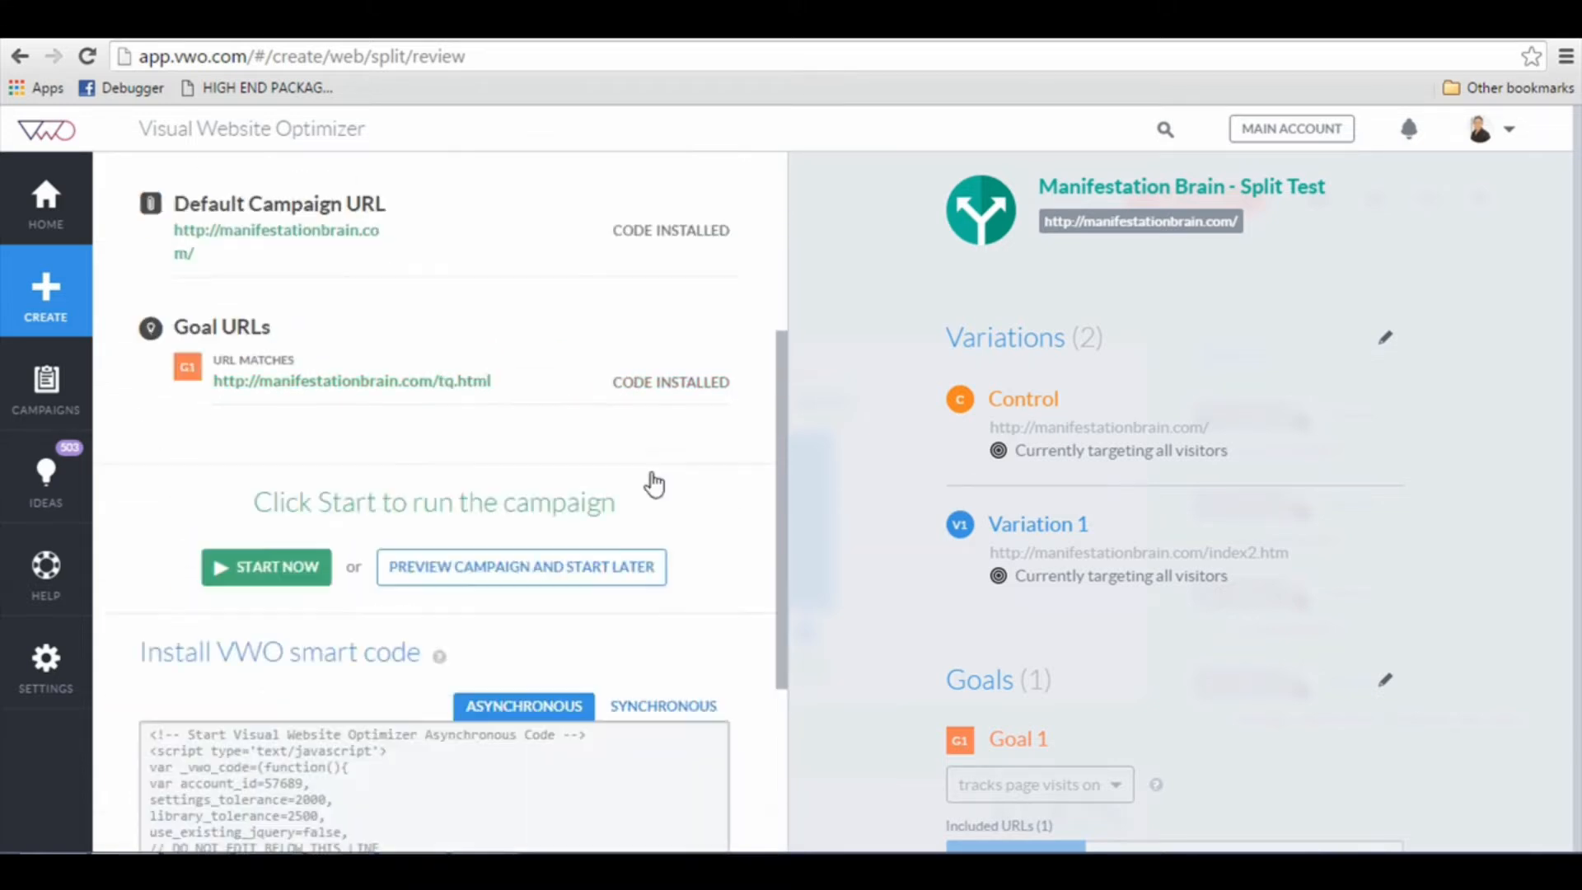
left_click(700, 701)
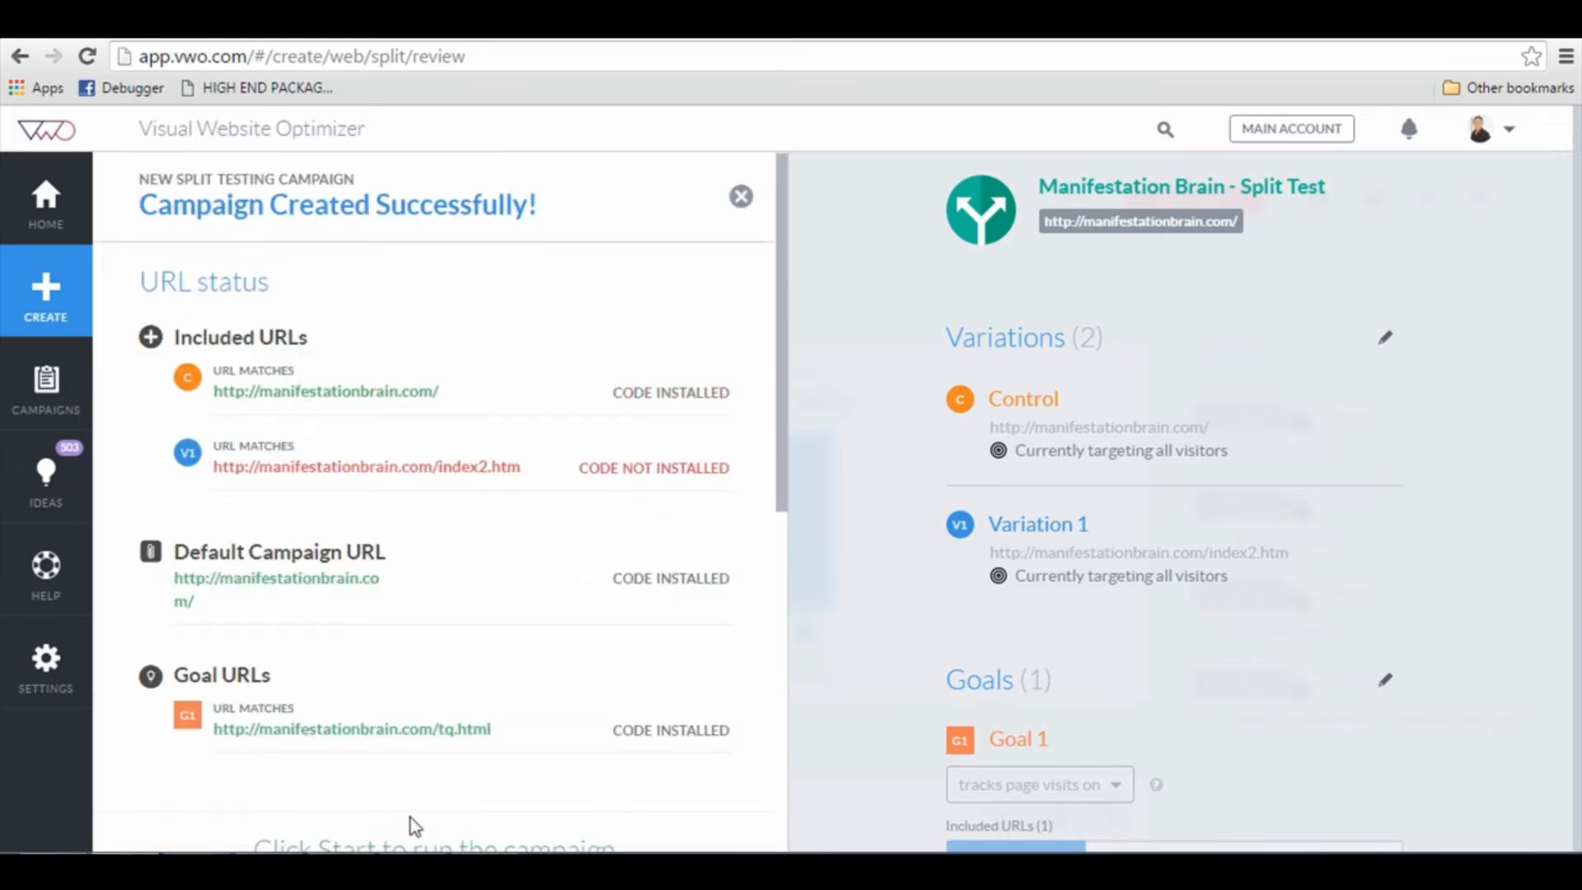
scroll(659, 700, "down", 7)
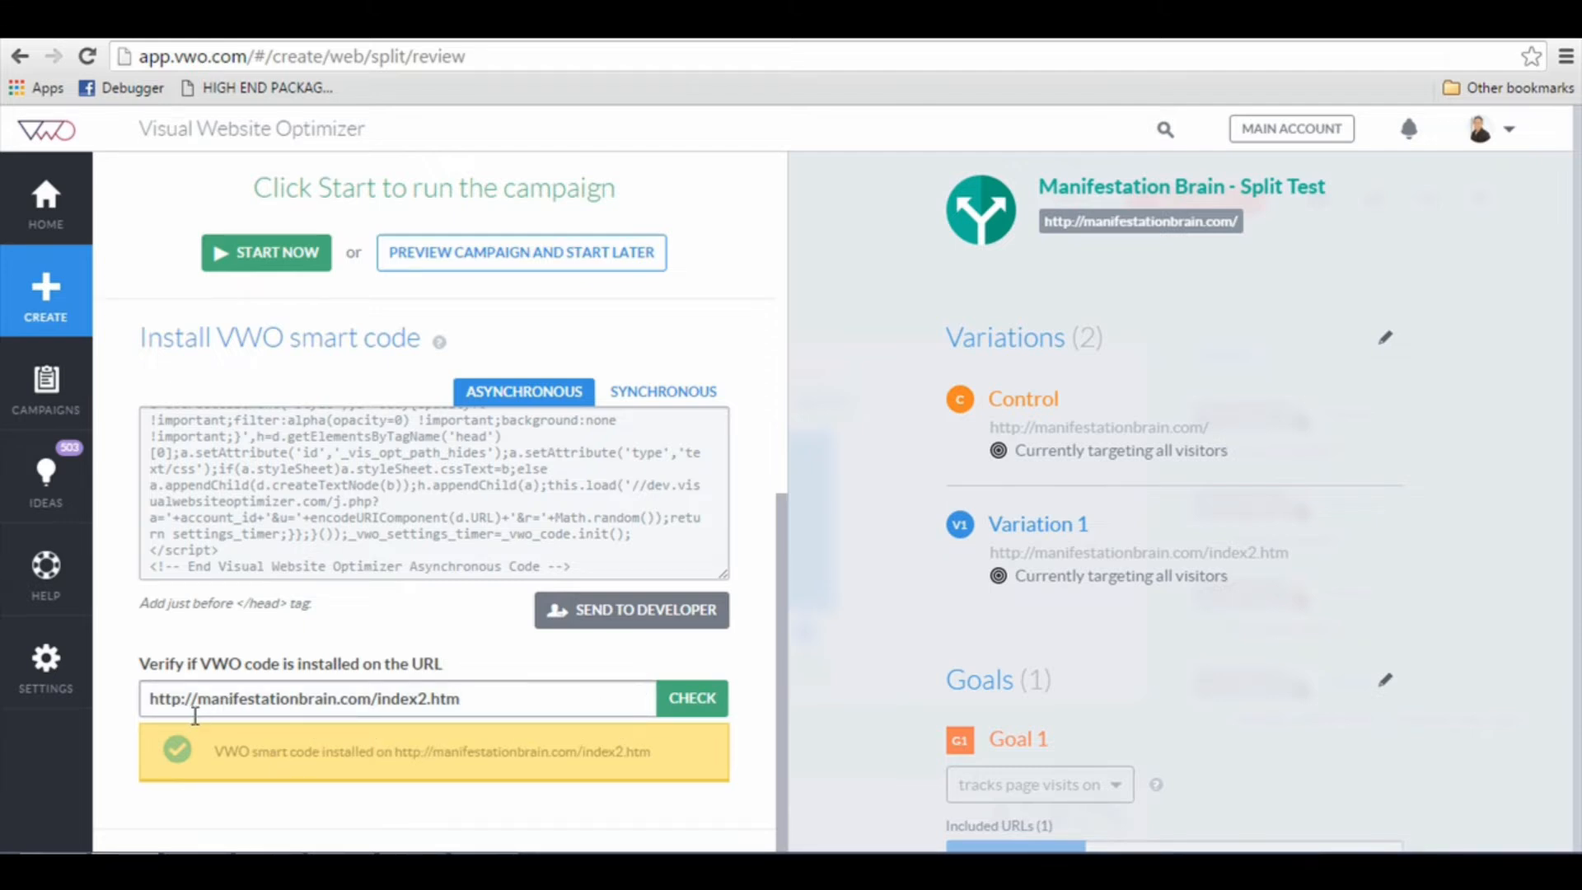
scroll(389, 353, "up", 3)
scroll(391, 346, "down", 1)
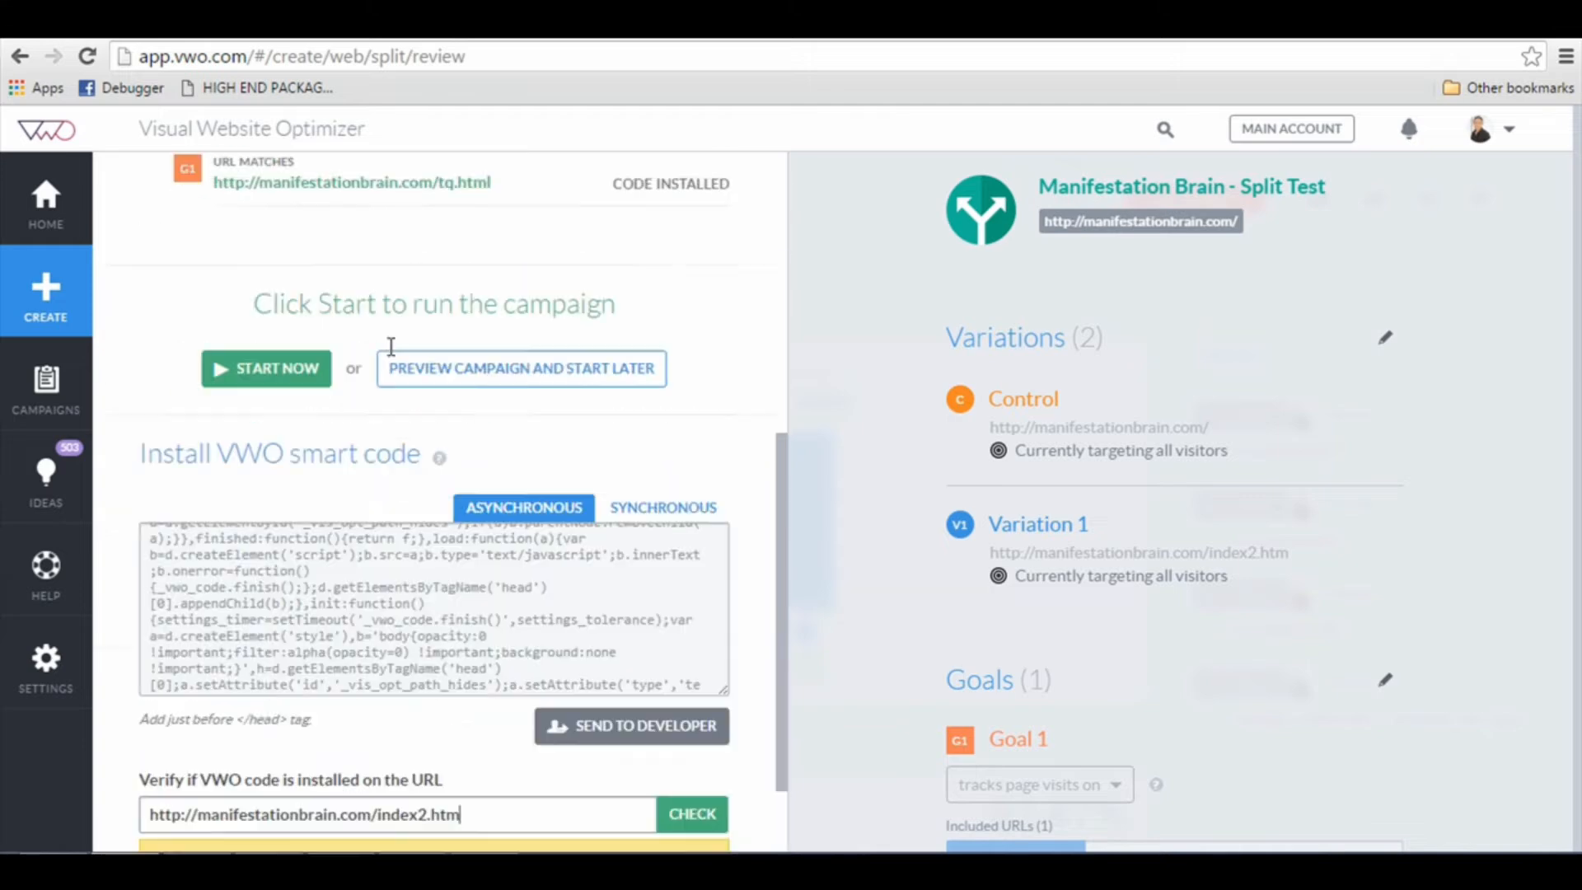
scroll(391, 346, "down", 1)
left_click(551, 707)
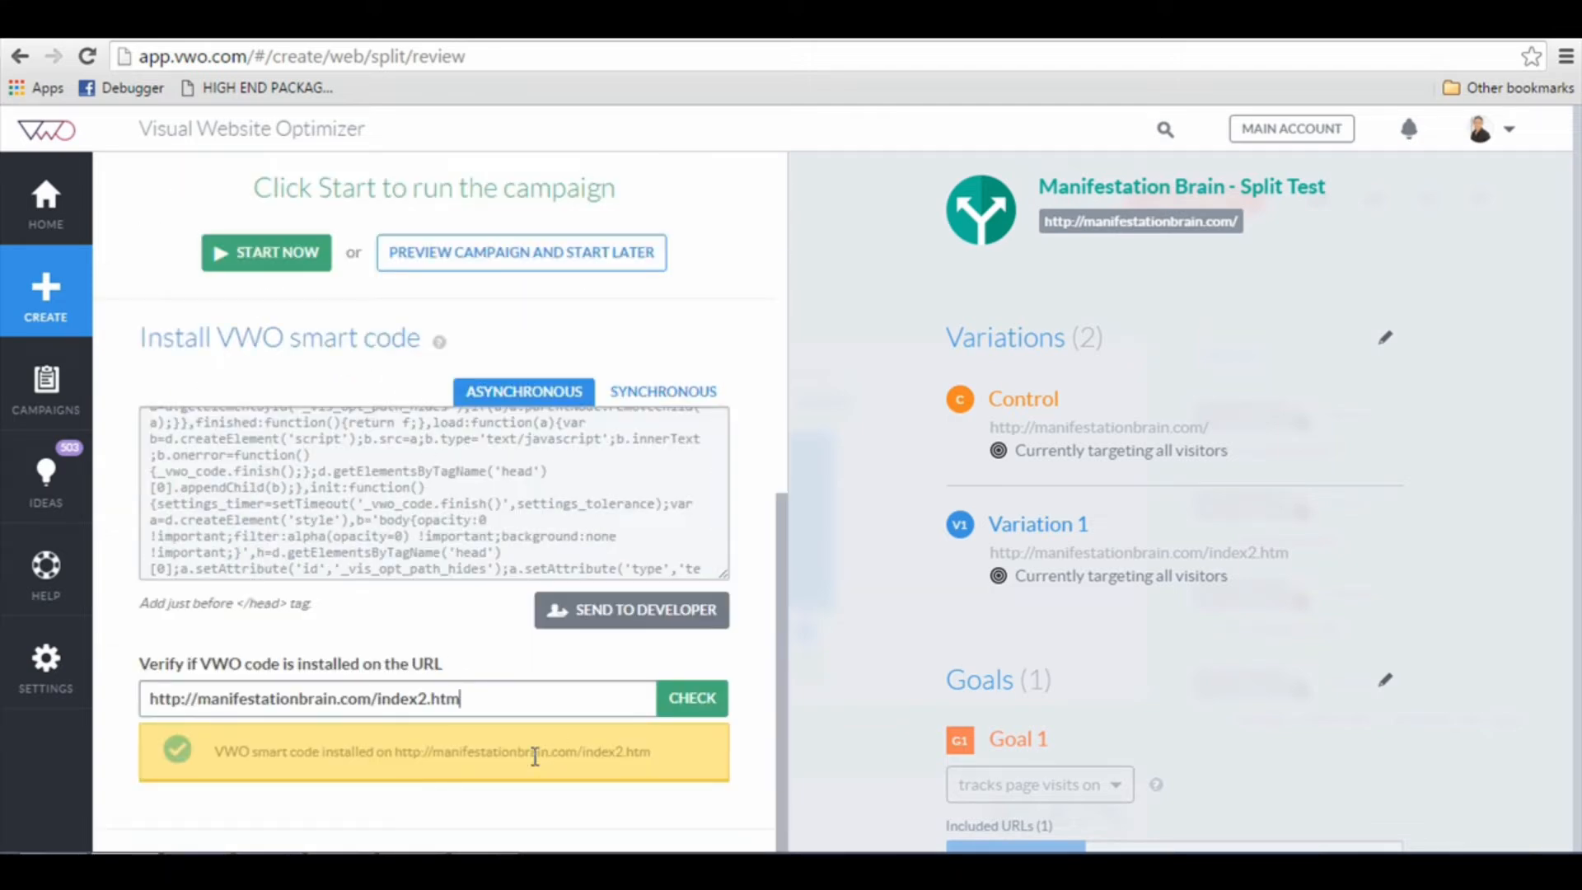
scroll(442, 766, "up", 6)
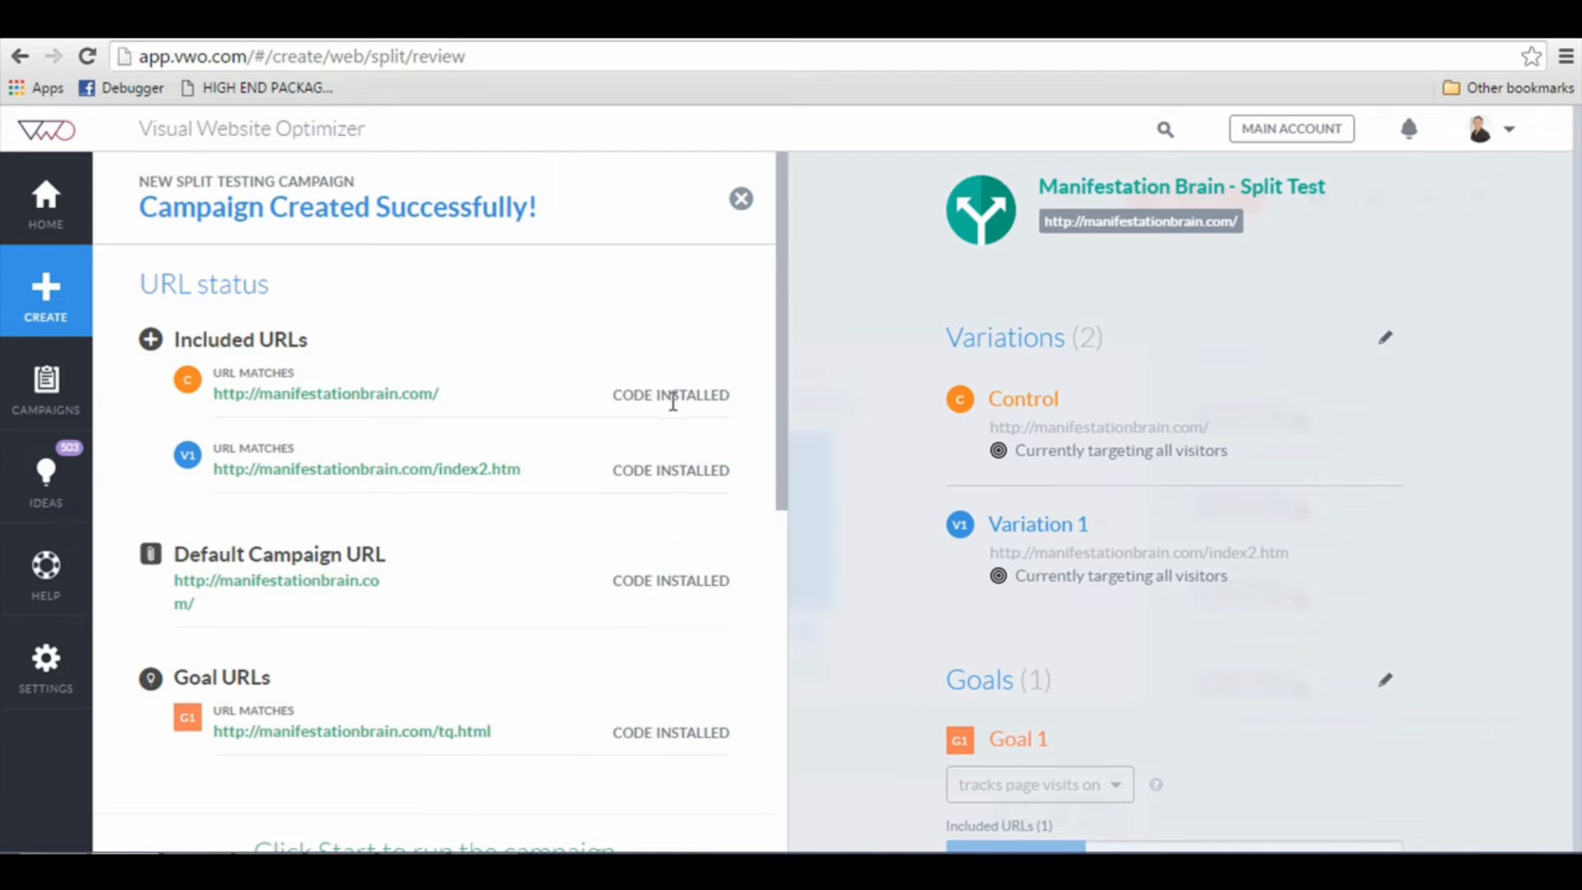
scroll(656, 551, "down", 8)
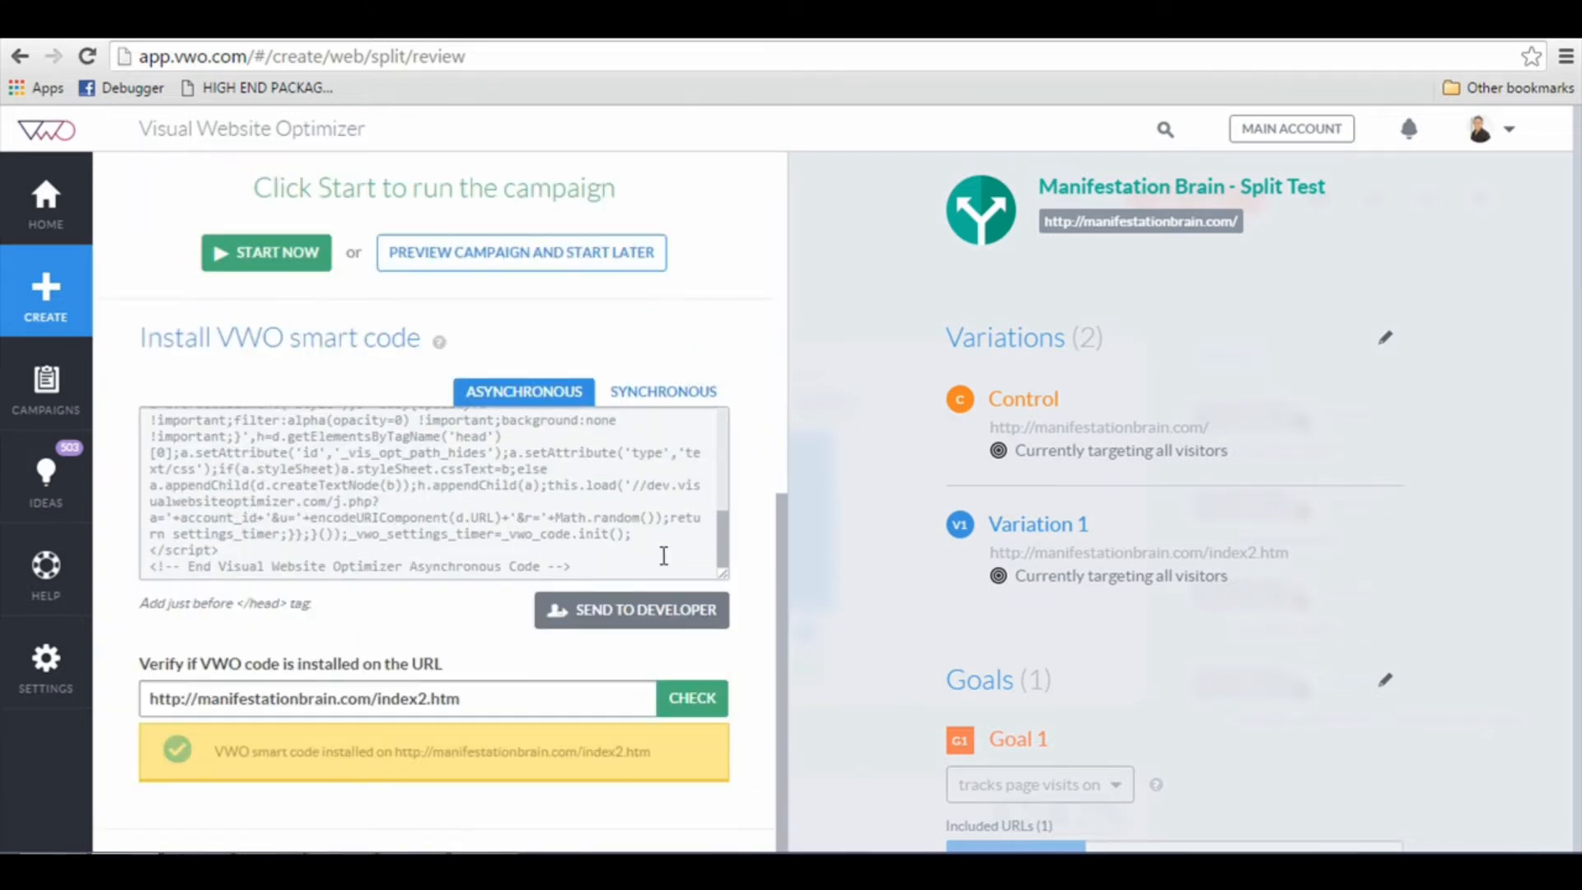
scroll(626, 715, "up", 8)
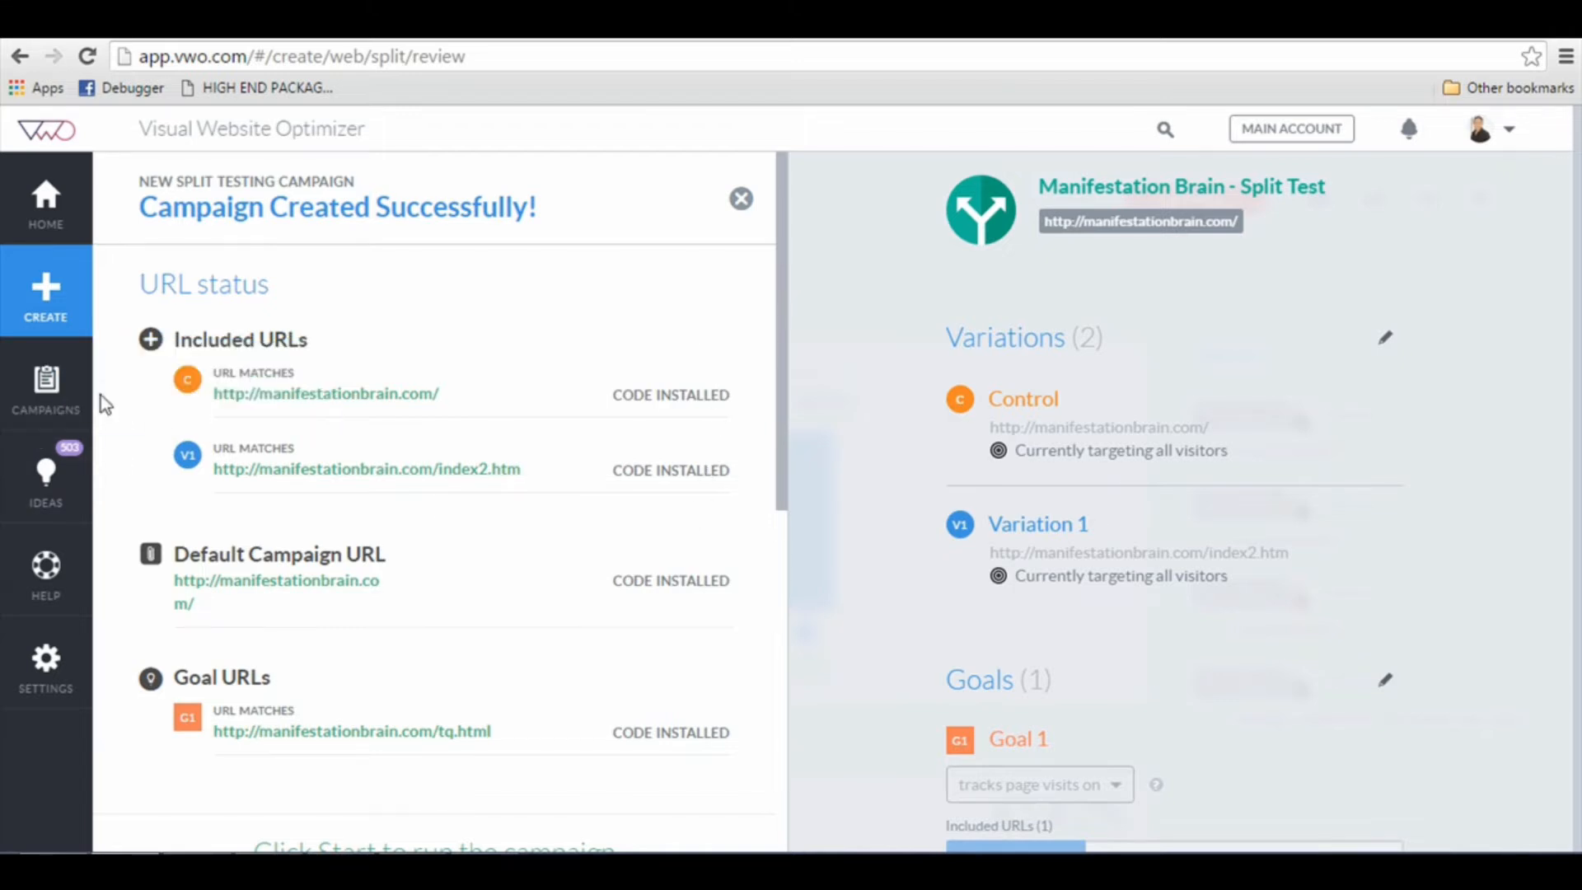
Step: Open the Manifestation Brain - Split Test campaign from the campaigns list and start it
left_click(78, 404)
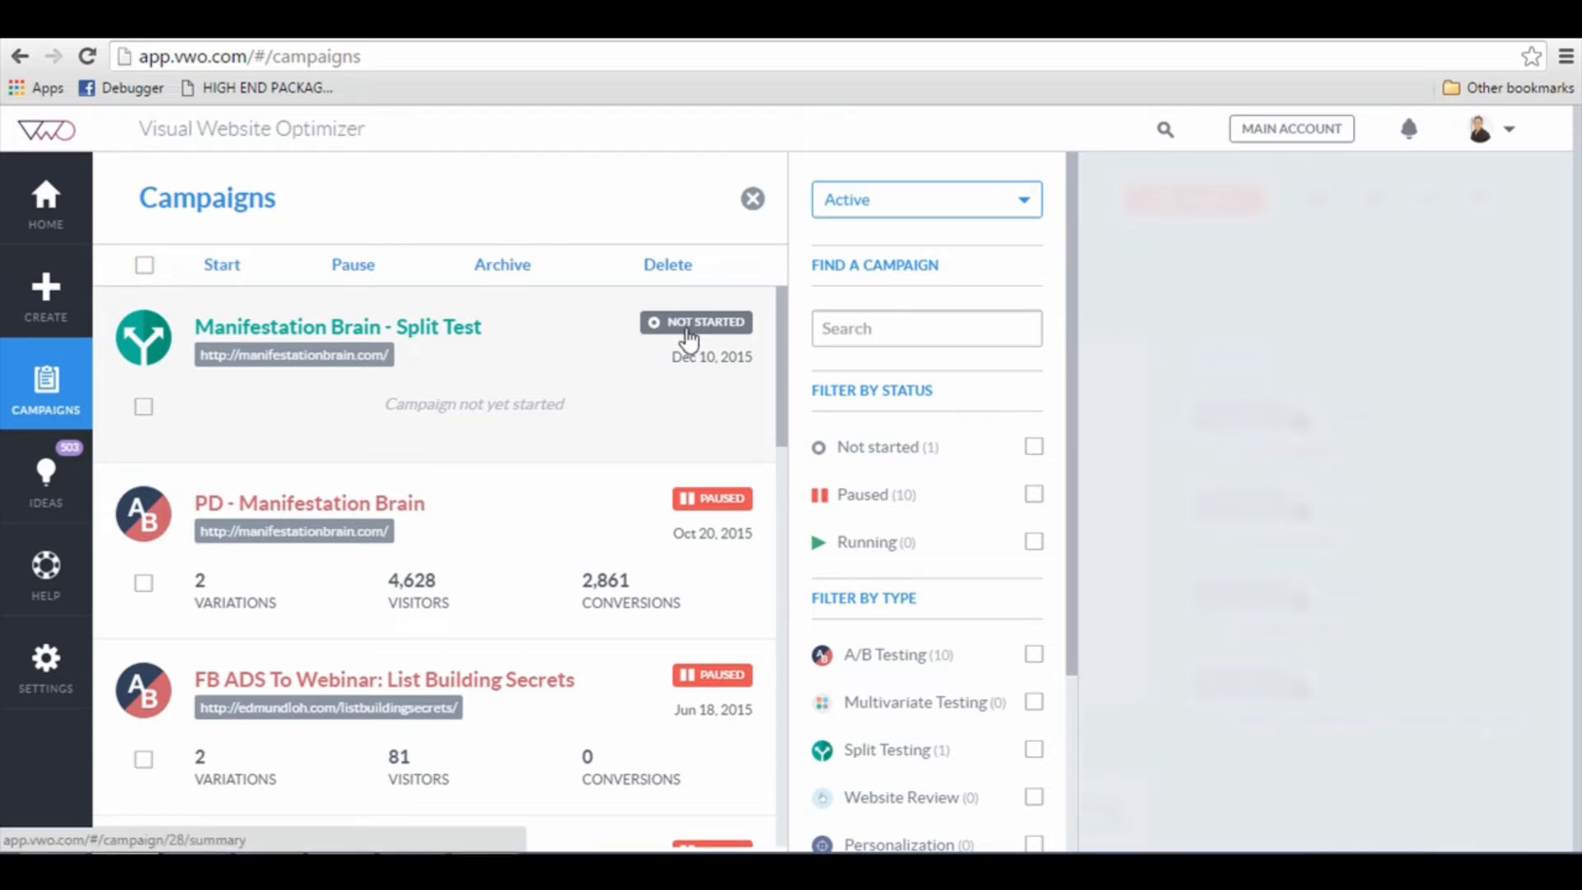
left_click(670, 359)
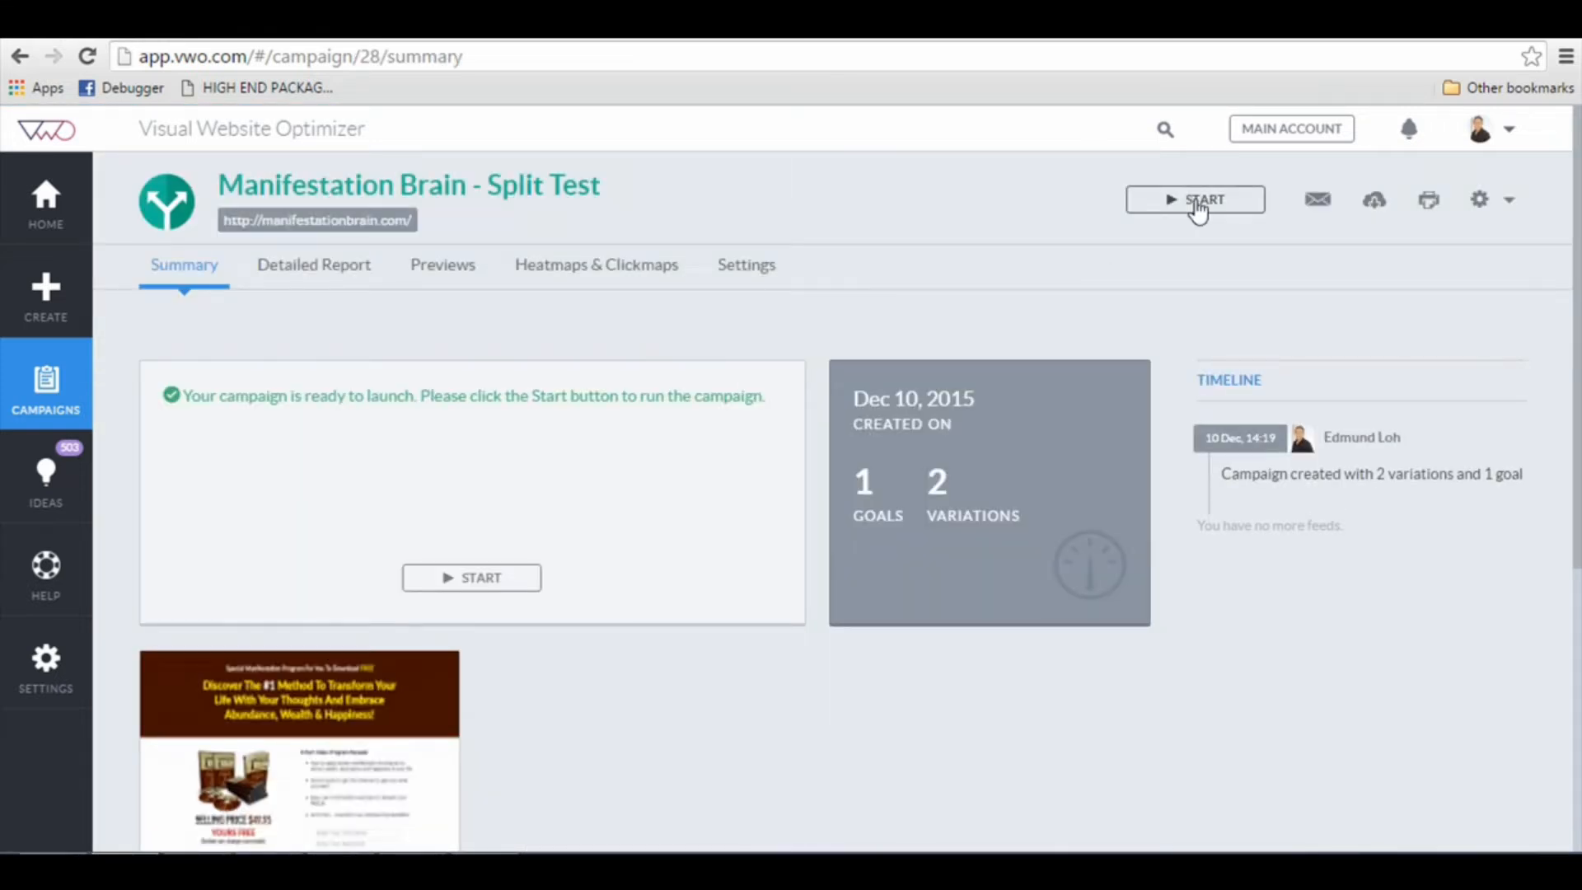
left_click(499, 580)
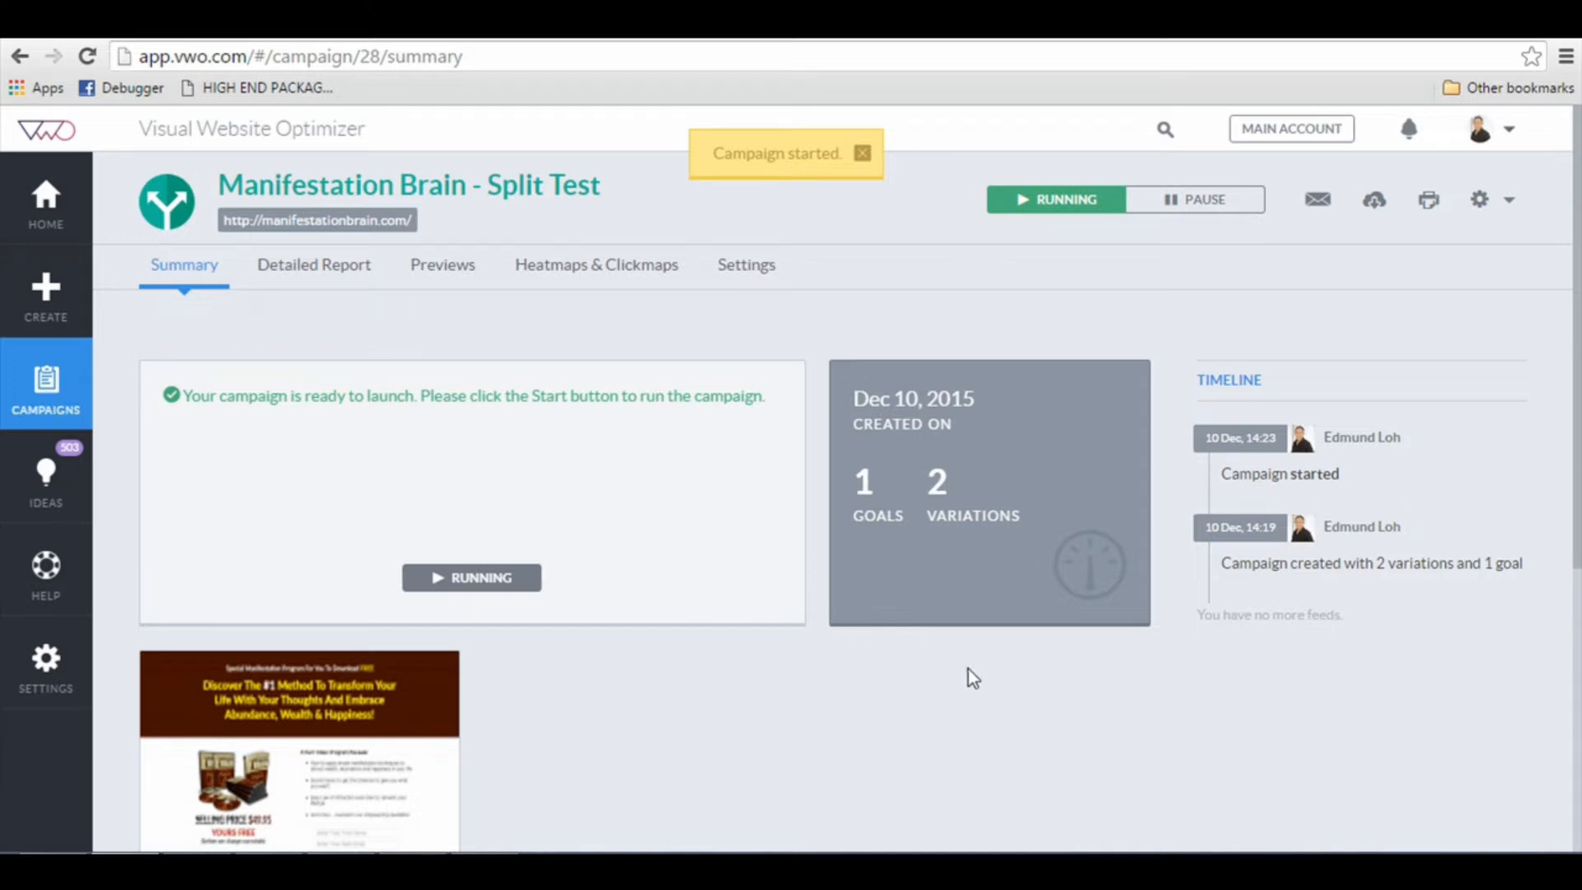
Step: Look over the index2.htm variation page, open manifestationbrain.com in a new browser tab, and examine the page served there
scroll(937, 677, "down", 3)
scroll(936, 677, "up", 3)
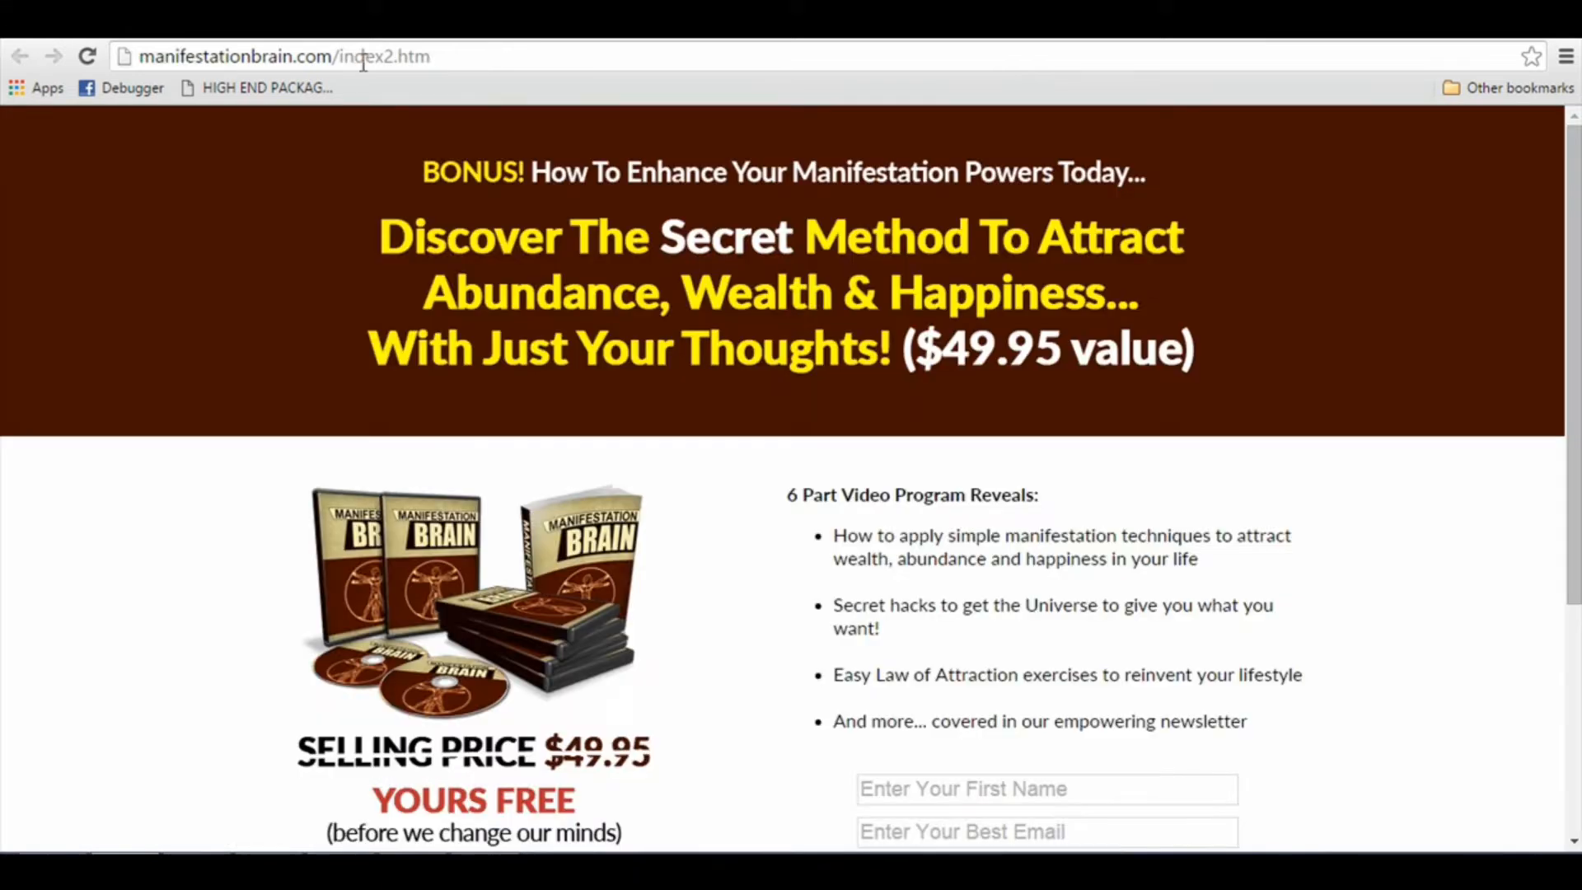
left_click(371, 60)
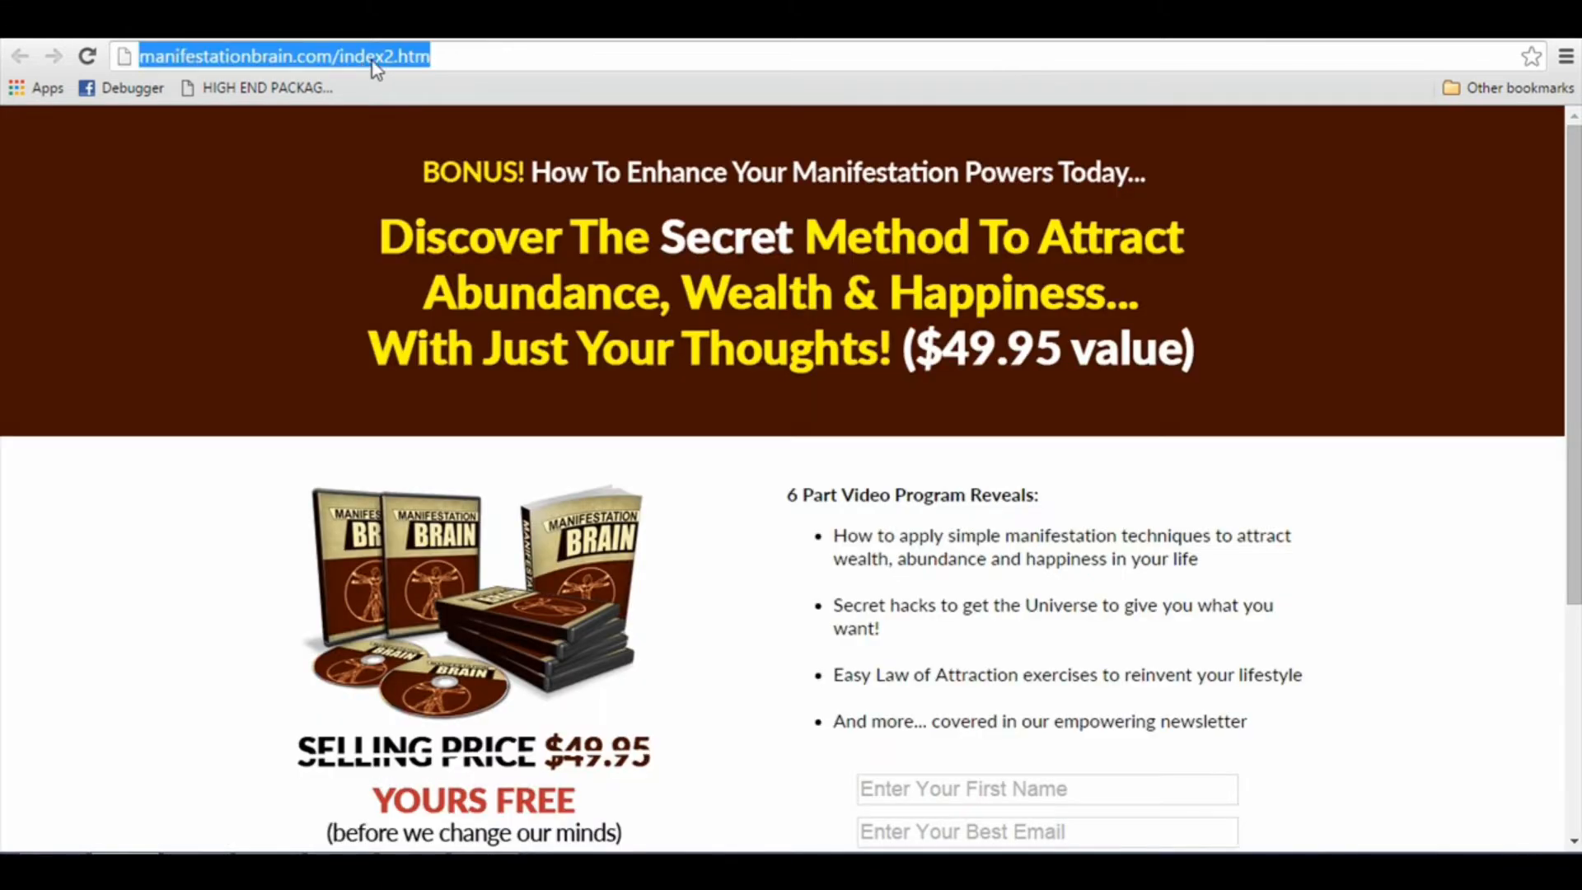
key("ctrl+c")
key("ctrl+t")
key("ctrl+v")
left_click_drag(397, 57, 643, 57)
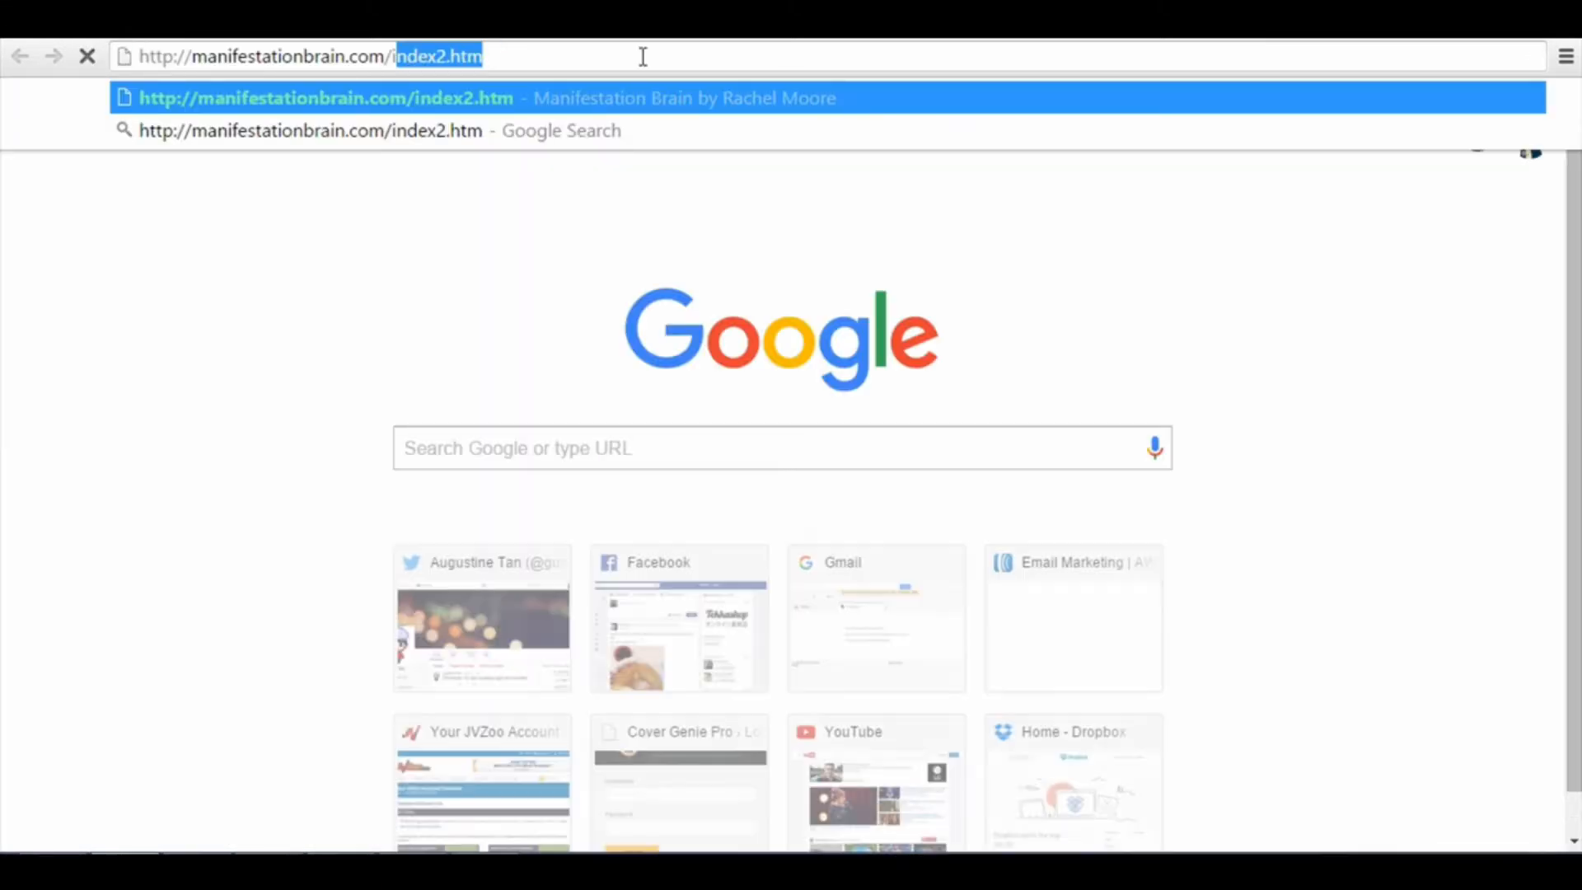
key("BackSpace")
key("BackSpace")
key("Return")
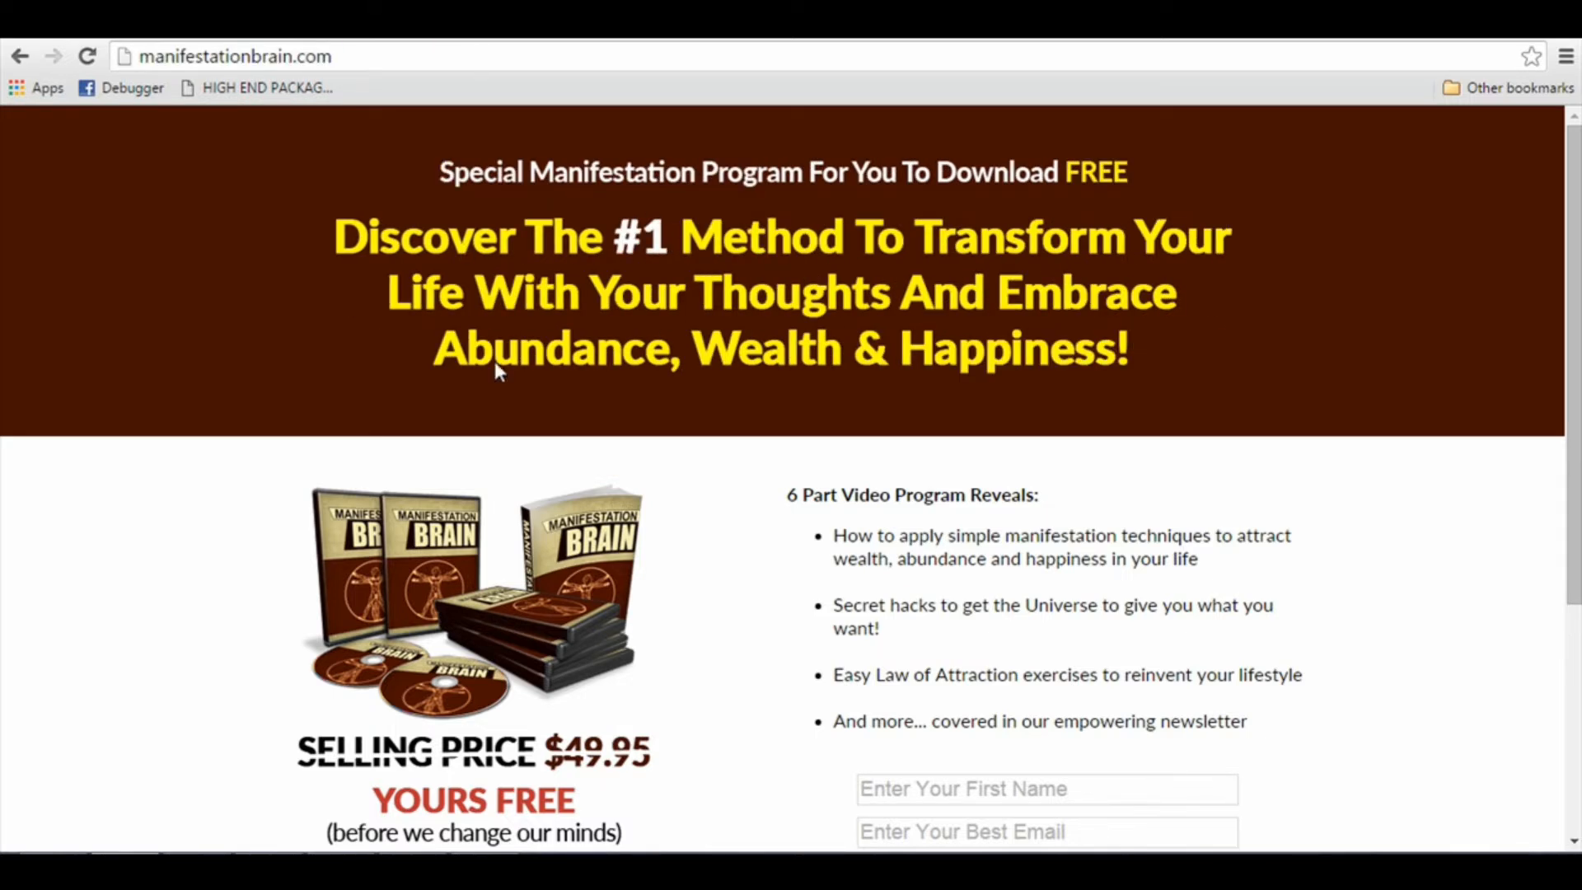
scroll(510, 371, "down", 4)
scroll(552, 392, "up", 4)
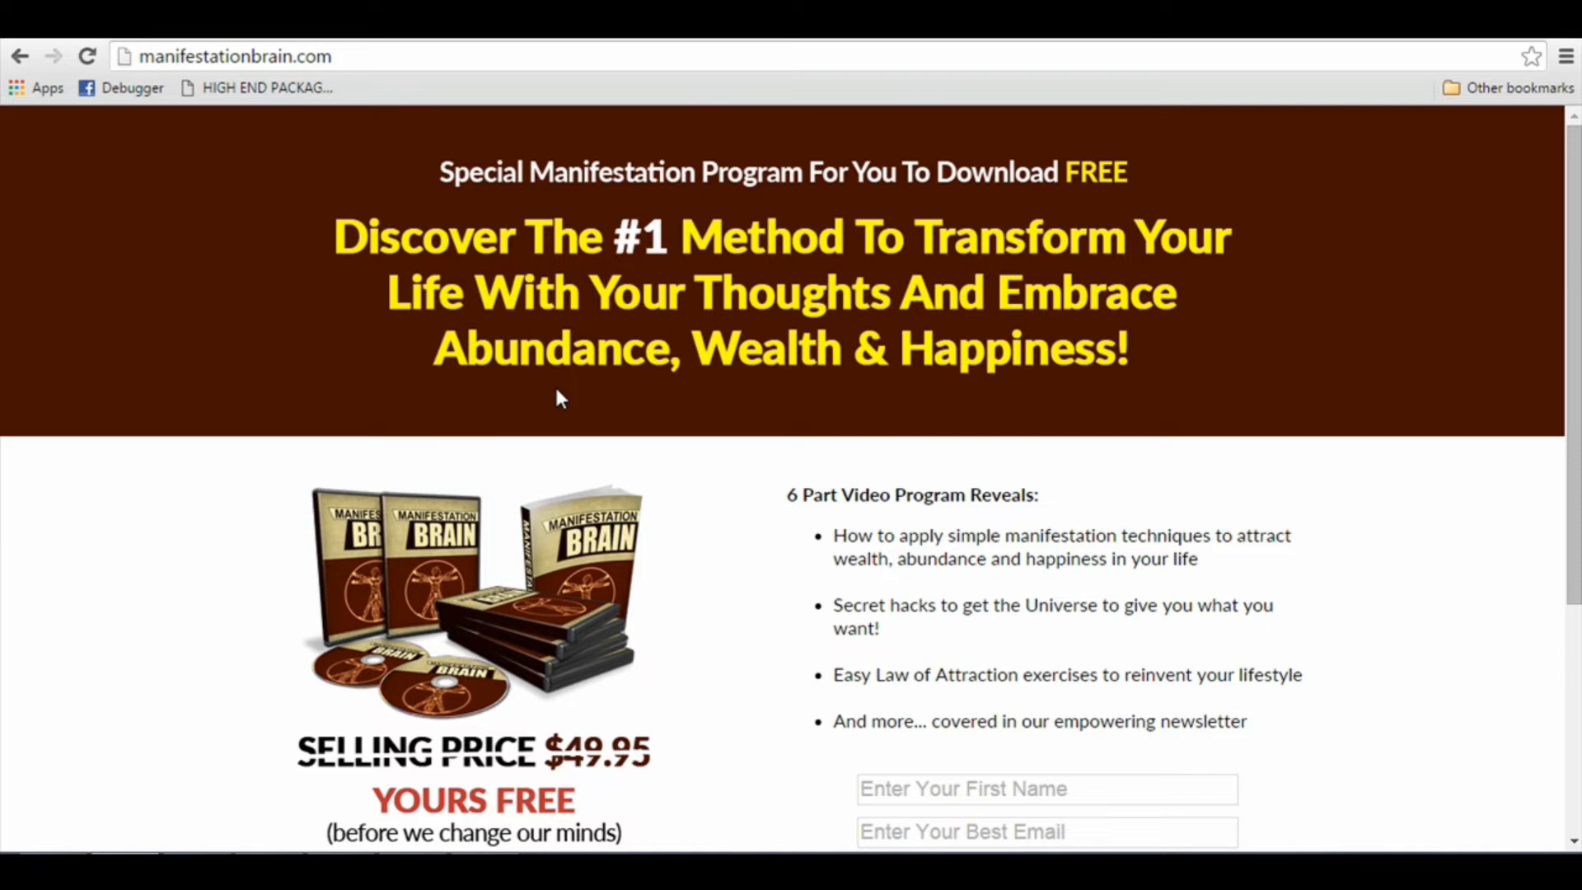
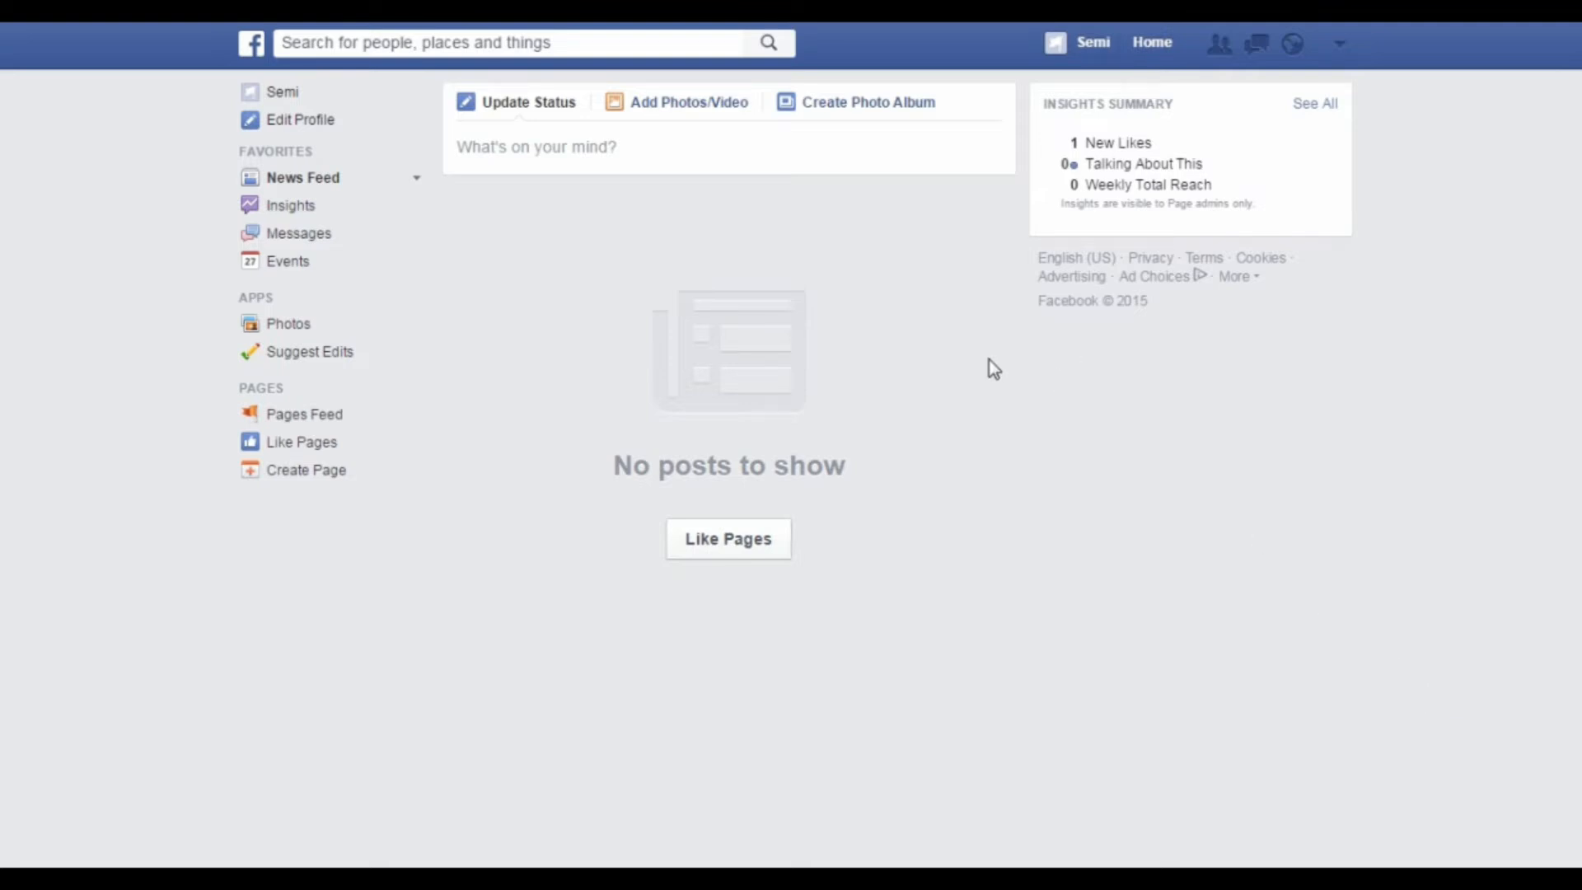
Step: Start creating an ad on Facebook and choose Send people to your website as the campaign objective
left_click(1338, 48)
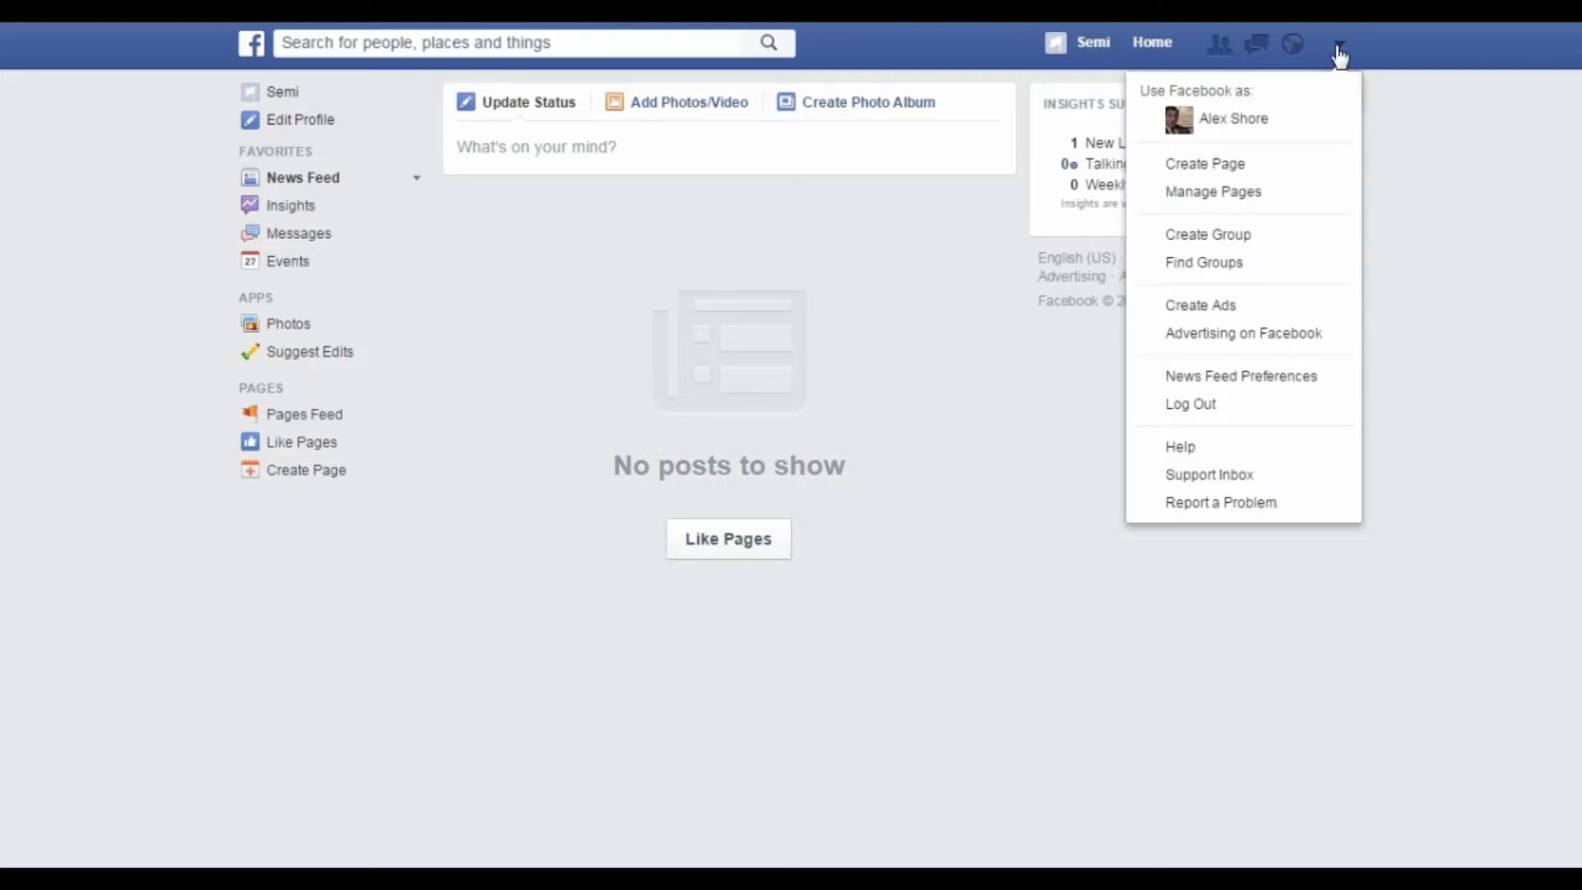
left_click(1235, 308)
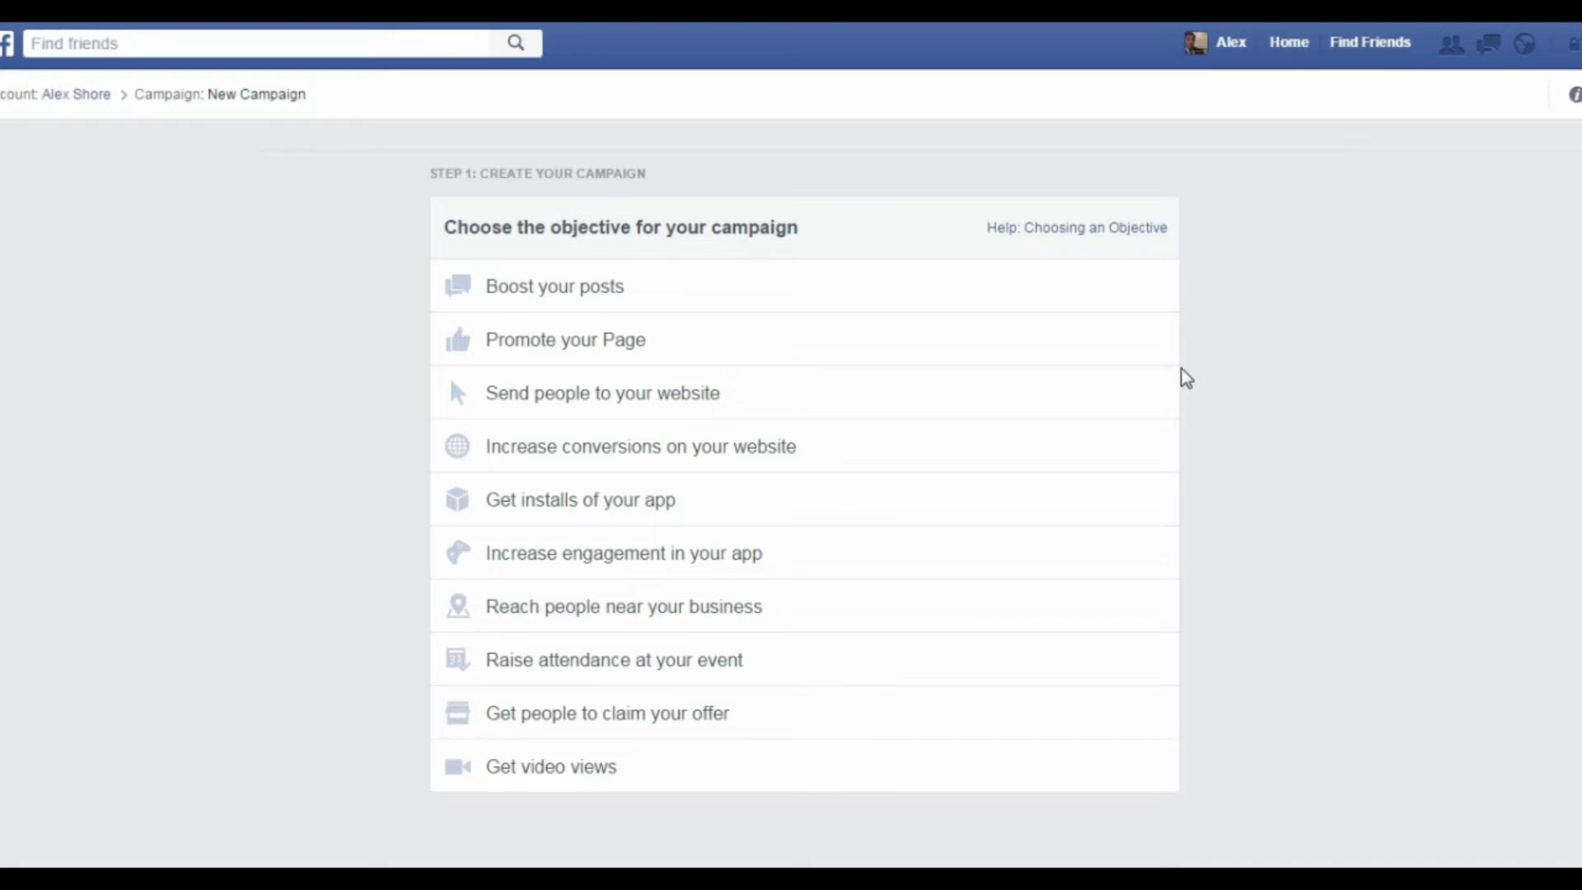
mouse_move(1155, 406)
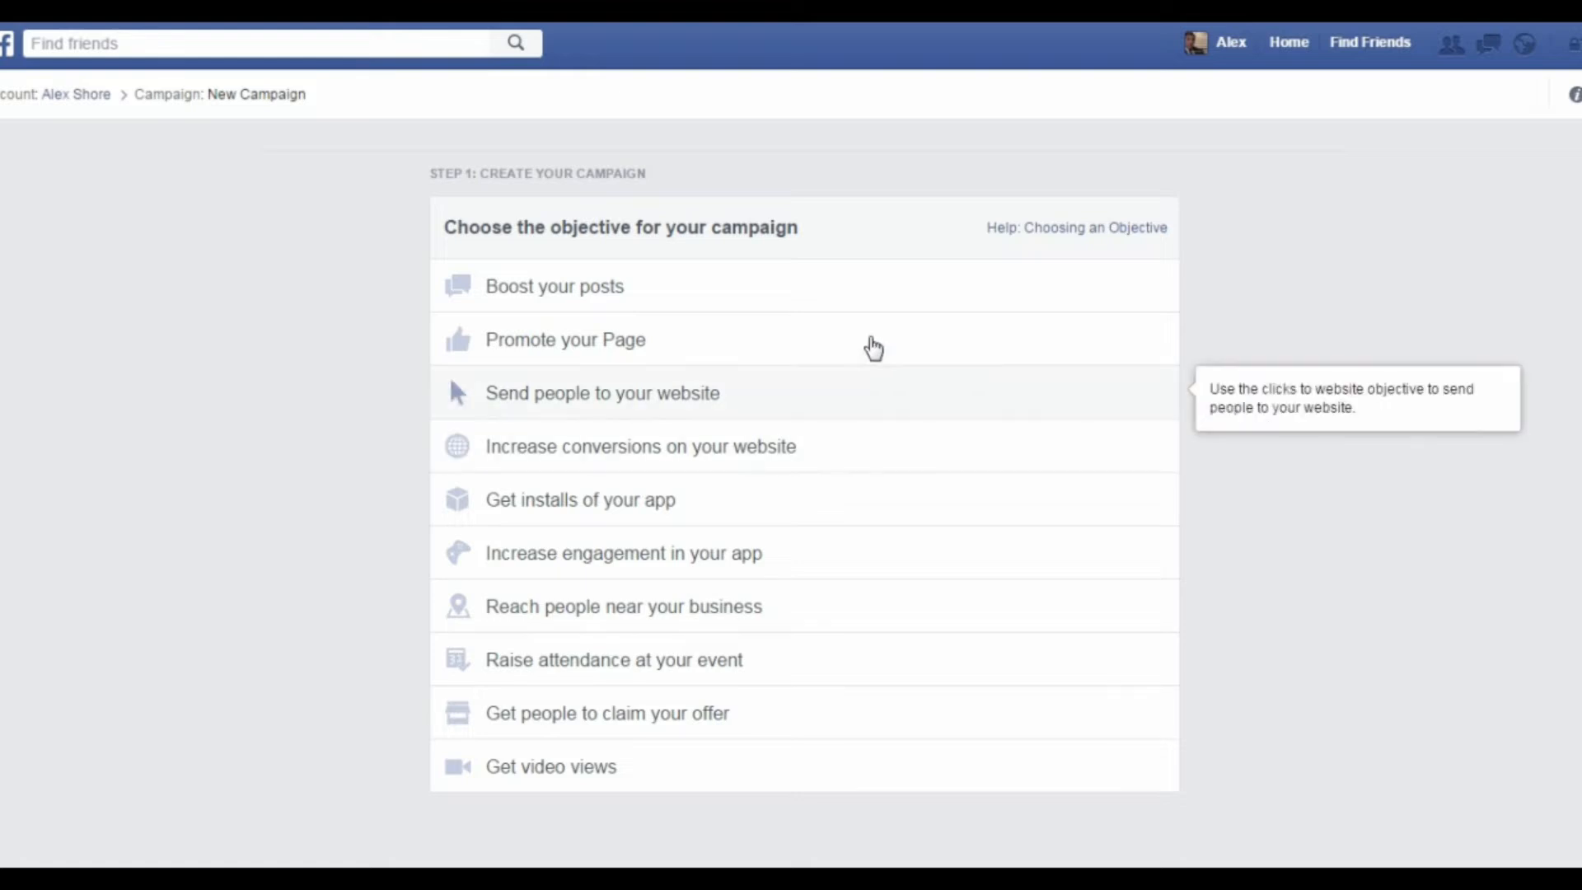
mouse_move(826, 262)
mouse_move(796, 409)
left_click(801, 408)
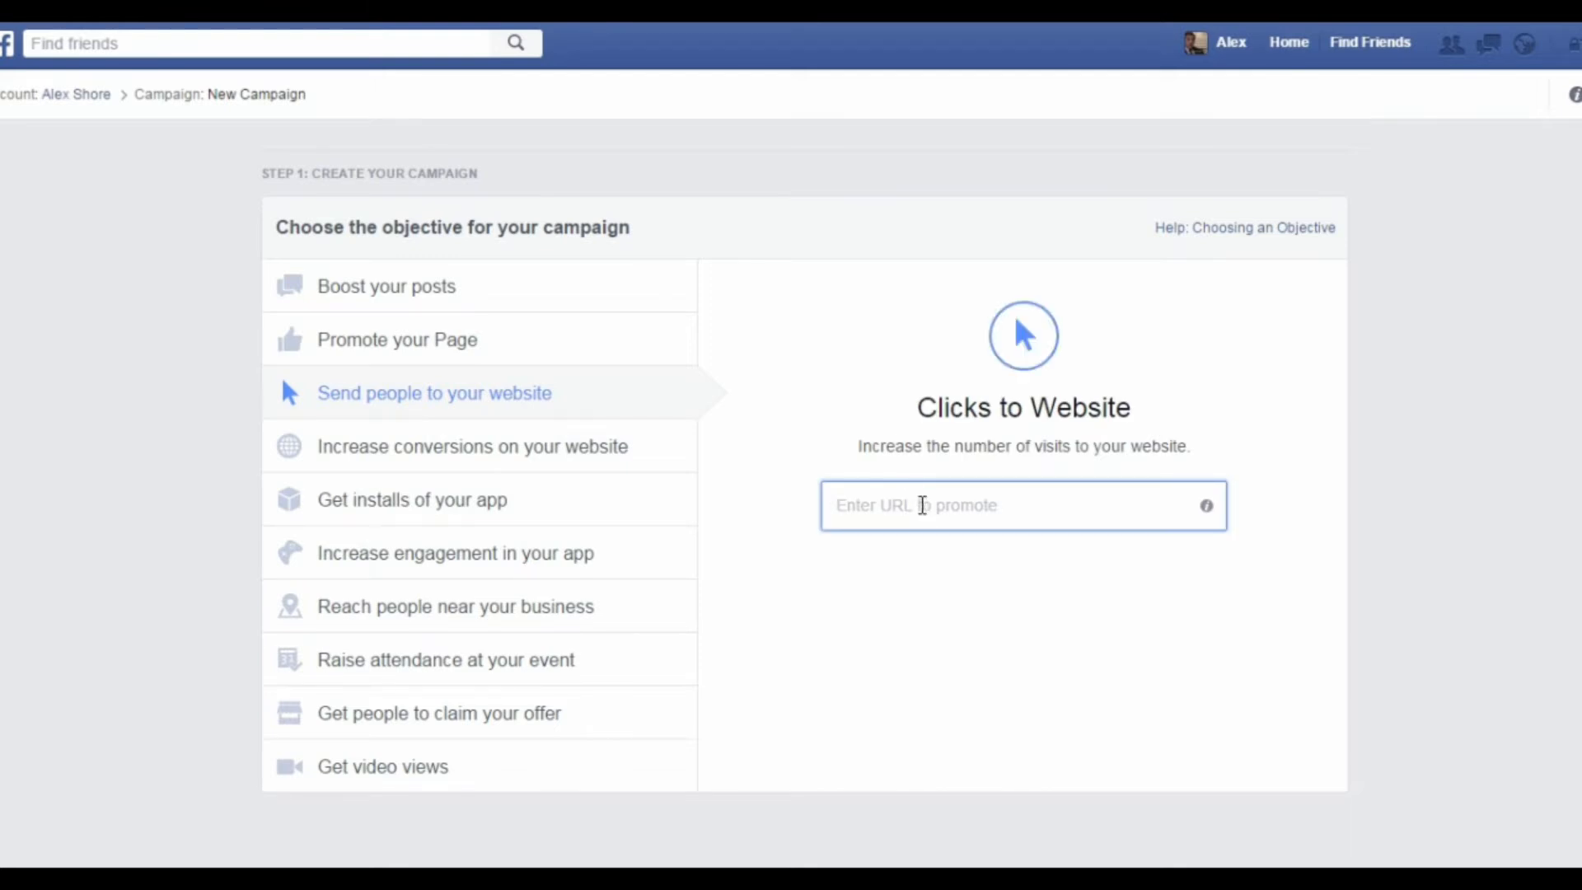
Step: Set t33shirtprofits.com as the URL to promote and continue to the campaign setup without choosing a pixel
type("t33")
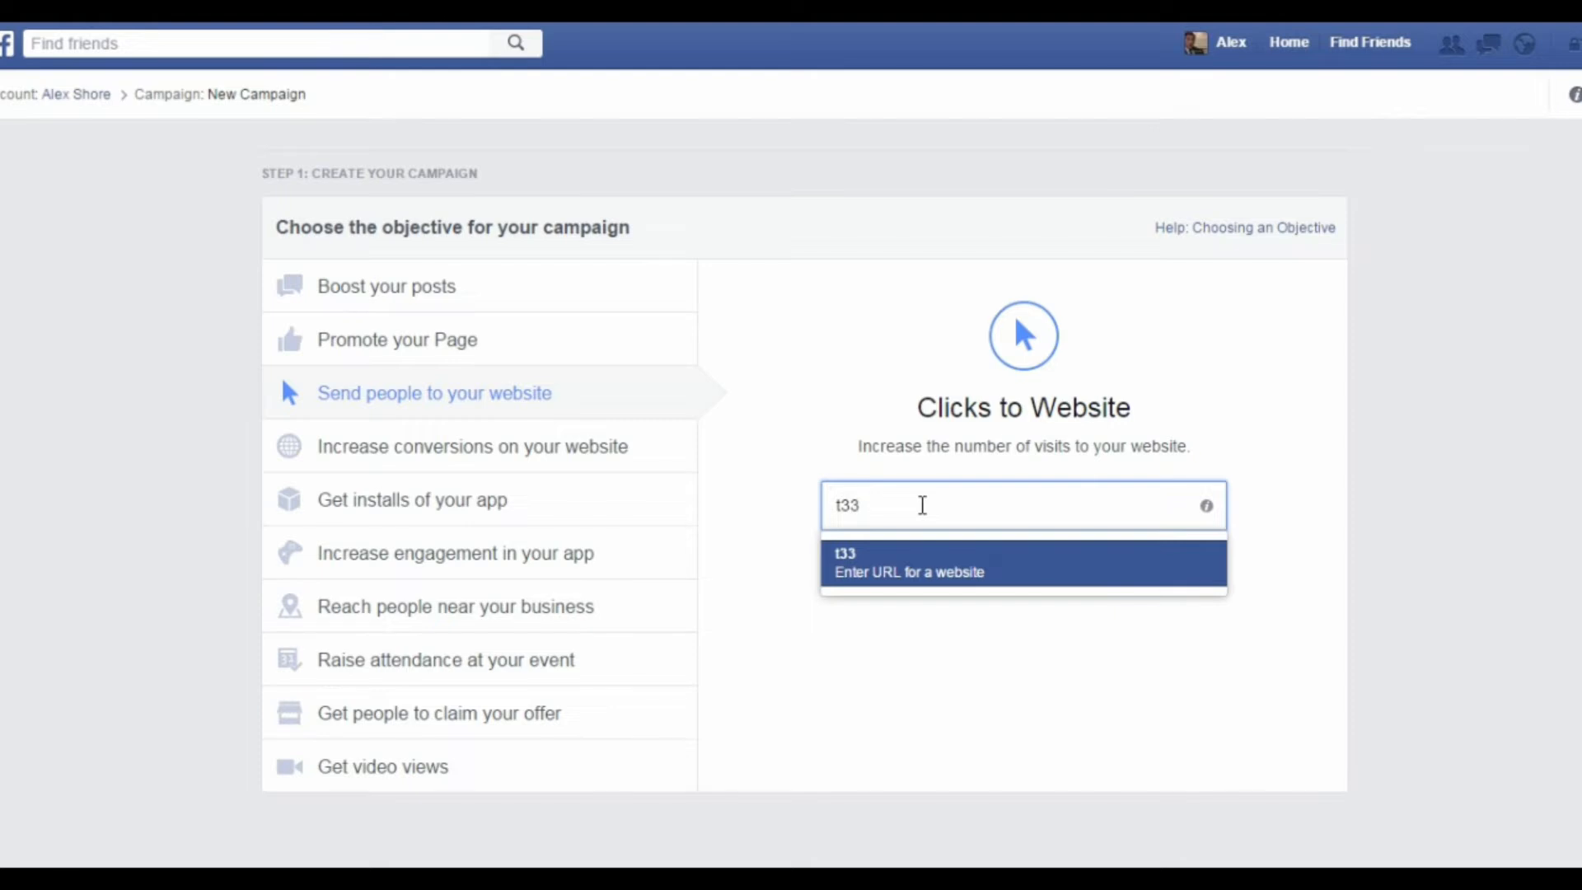
type("shirtprofi")
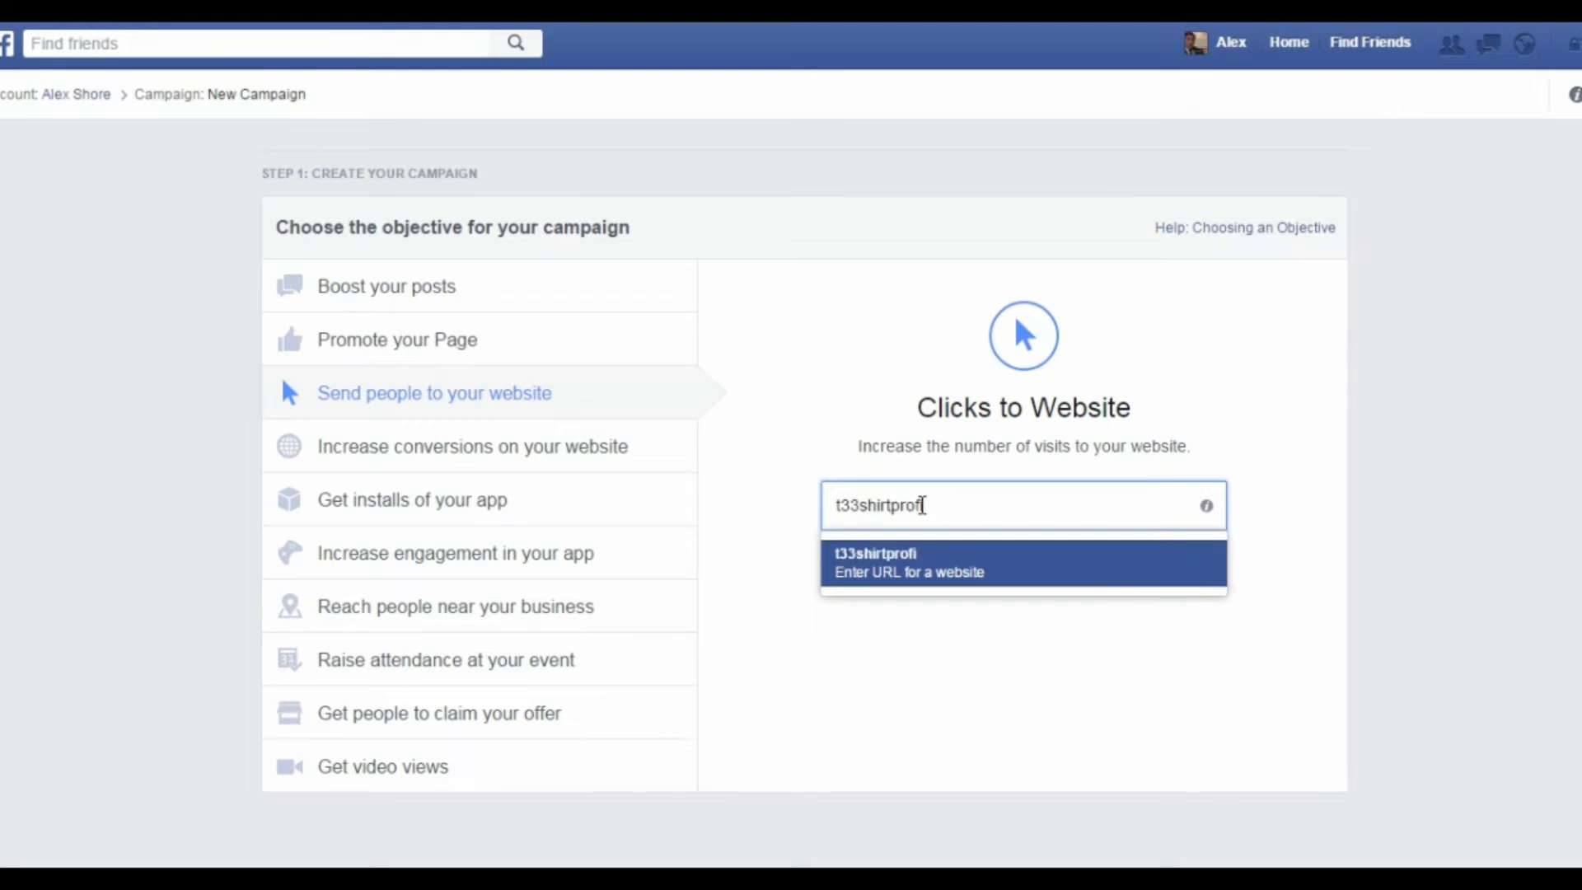
type("ts.com")
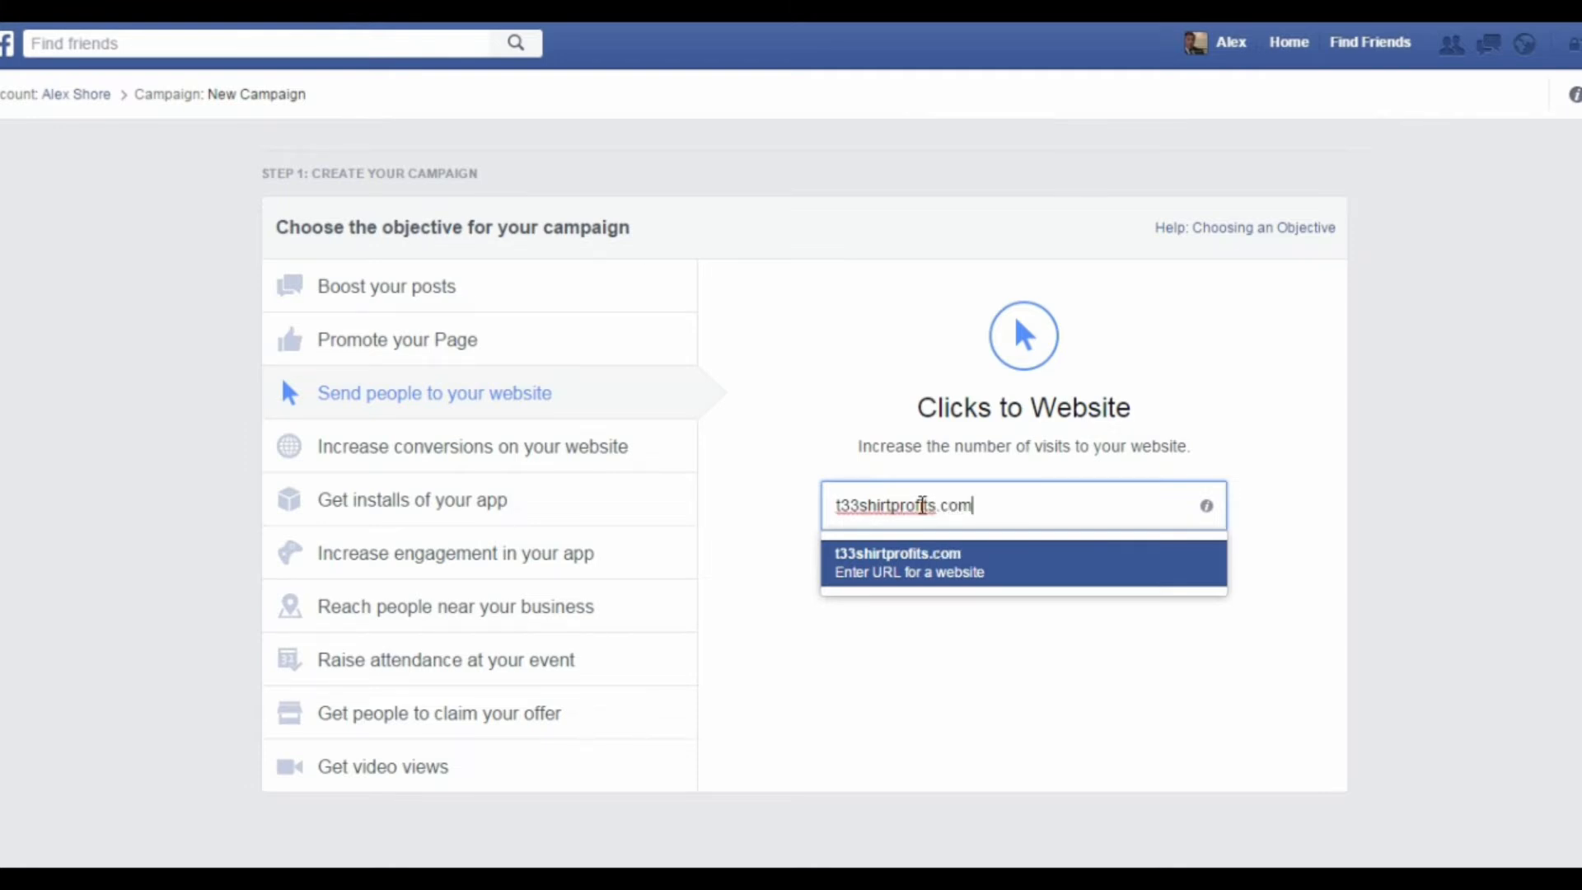
left_click(1039, 570)
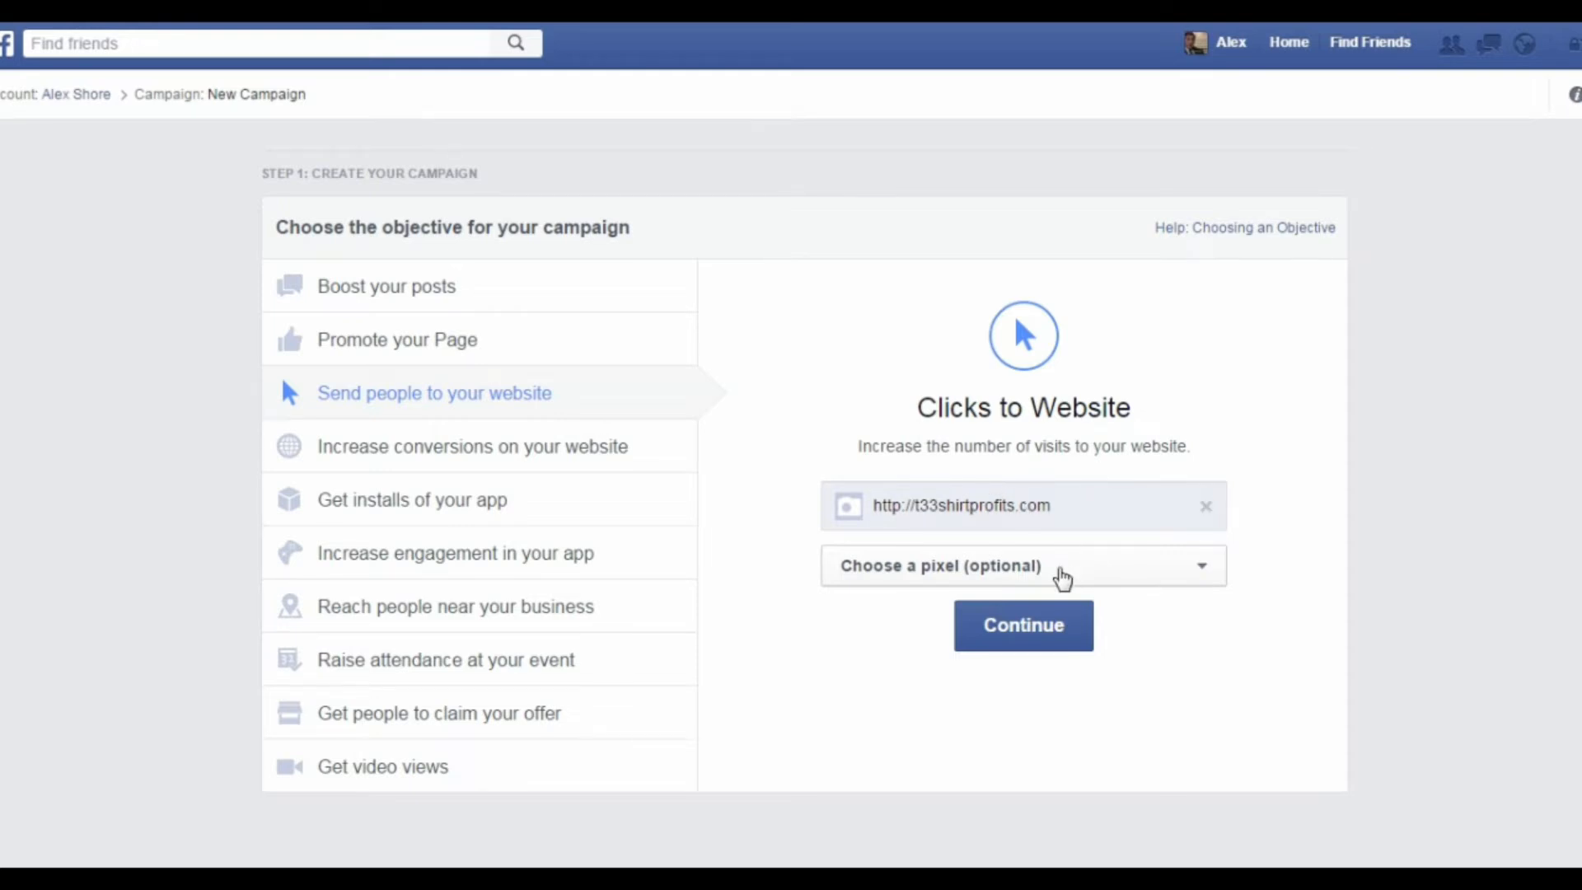
left_click(1059, 576)
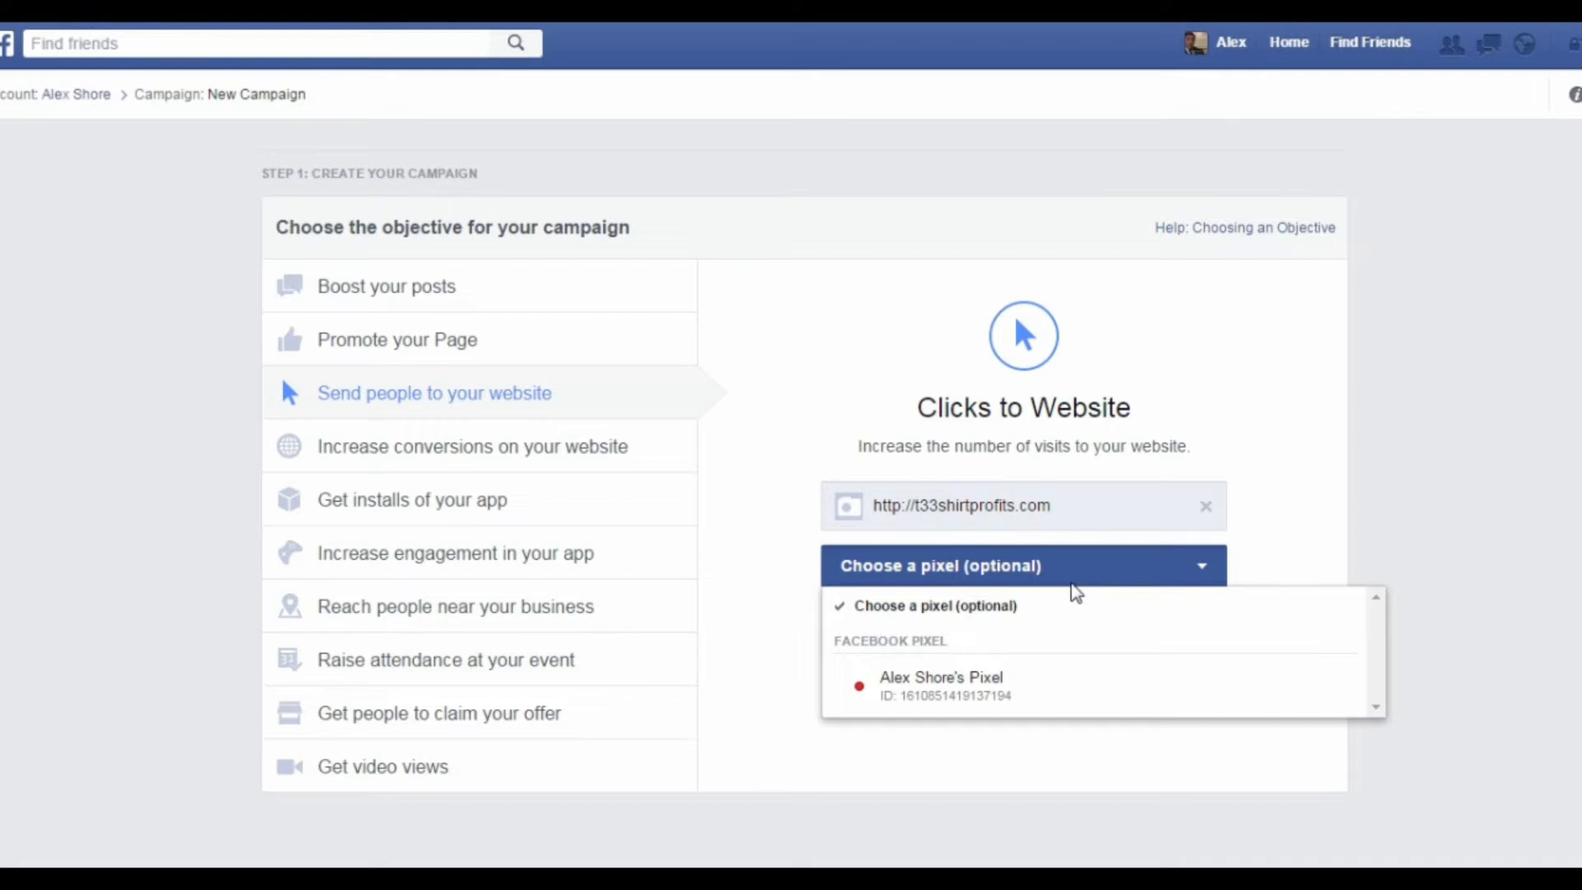
left_click(1199, 577)
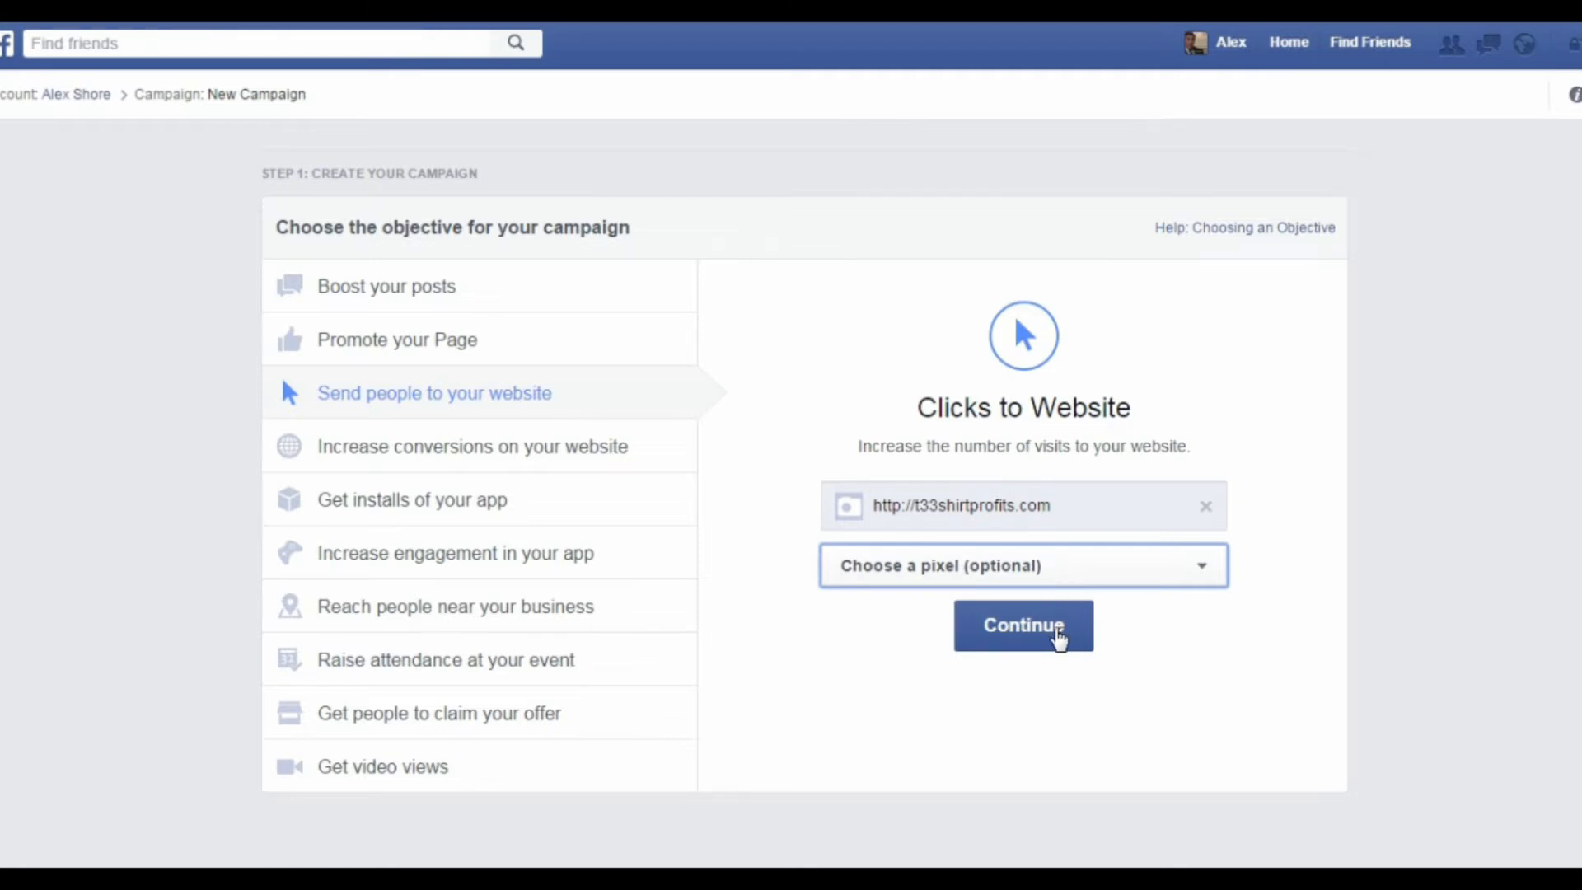
left_click(1059, 634)
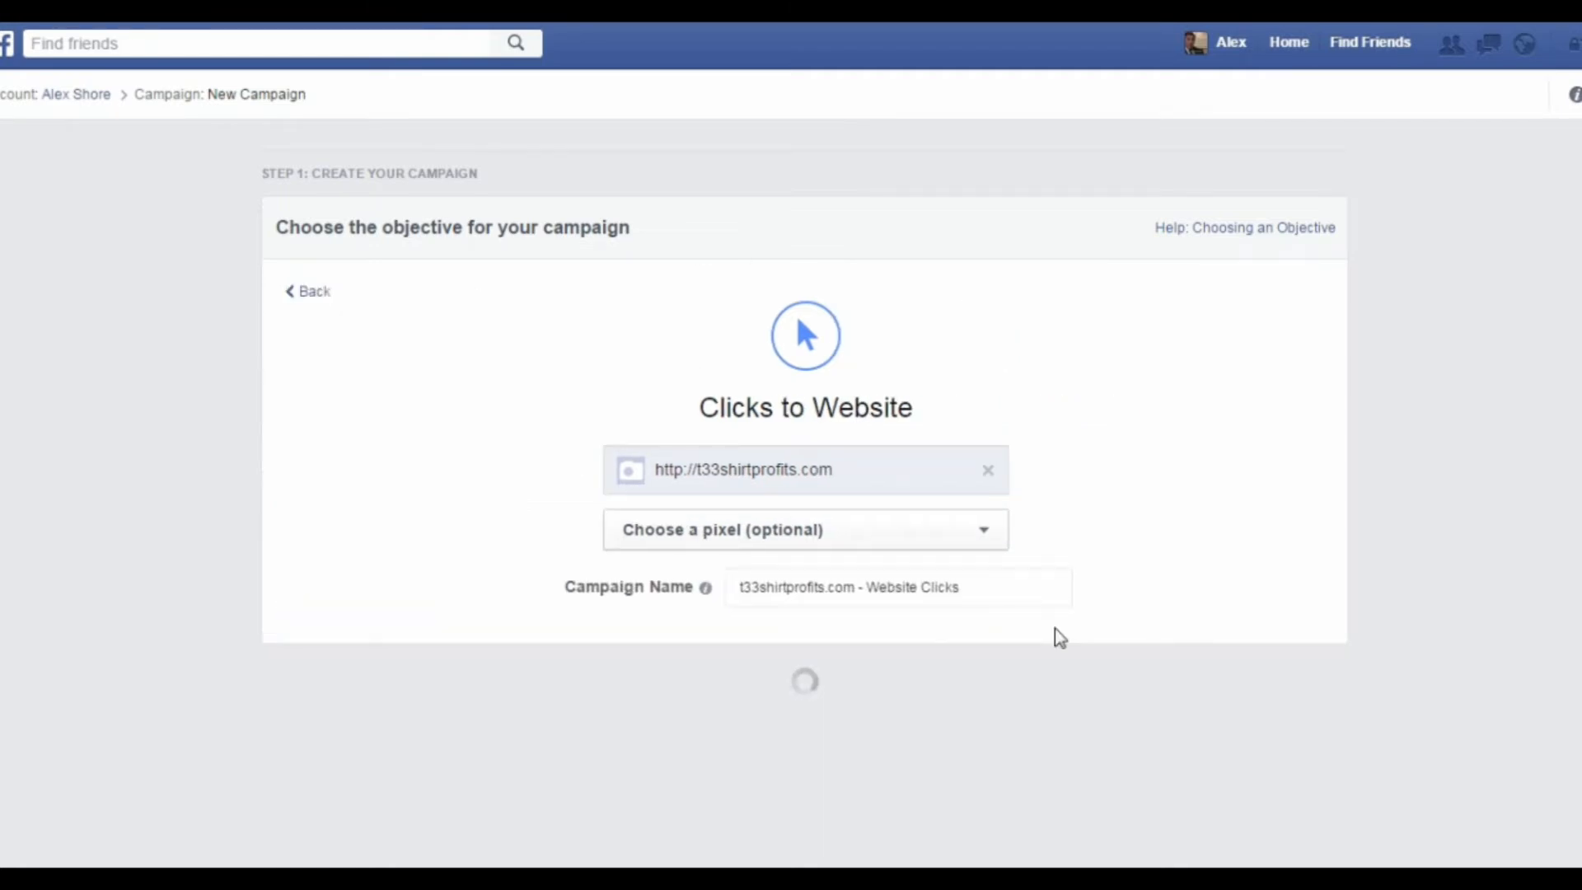
Step: Set the new ad account's country to United States
scroll(875, 602, "down", 1)
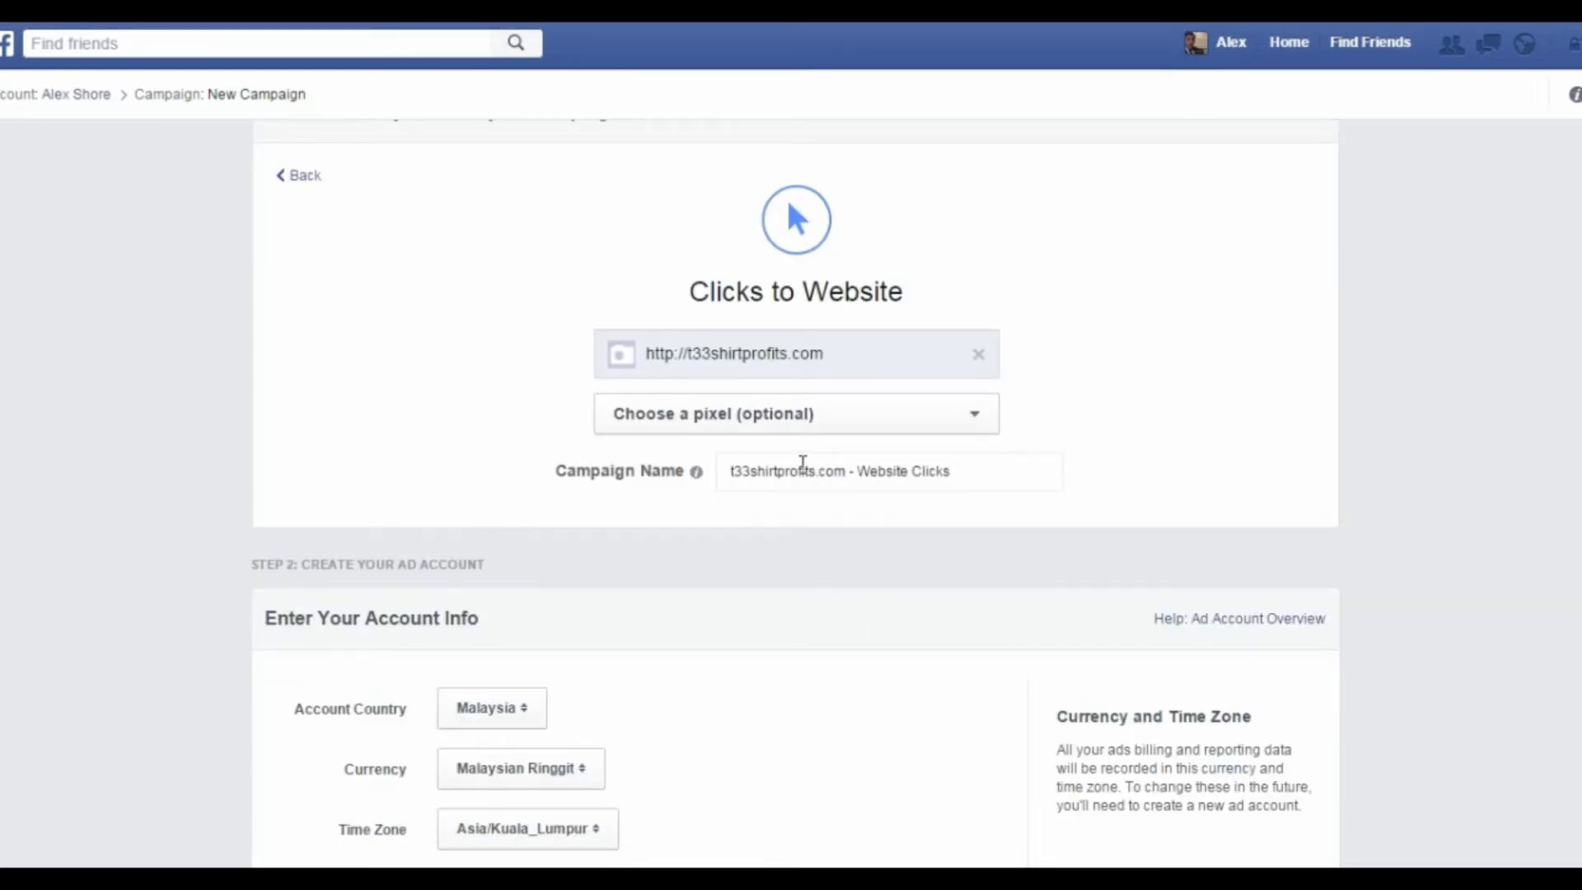
scroll(802, 463, "down", 1)
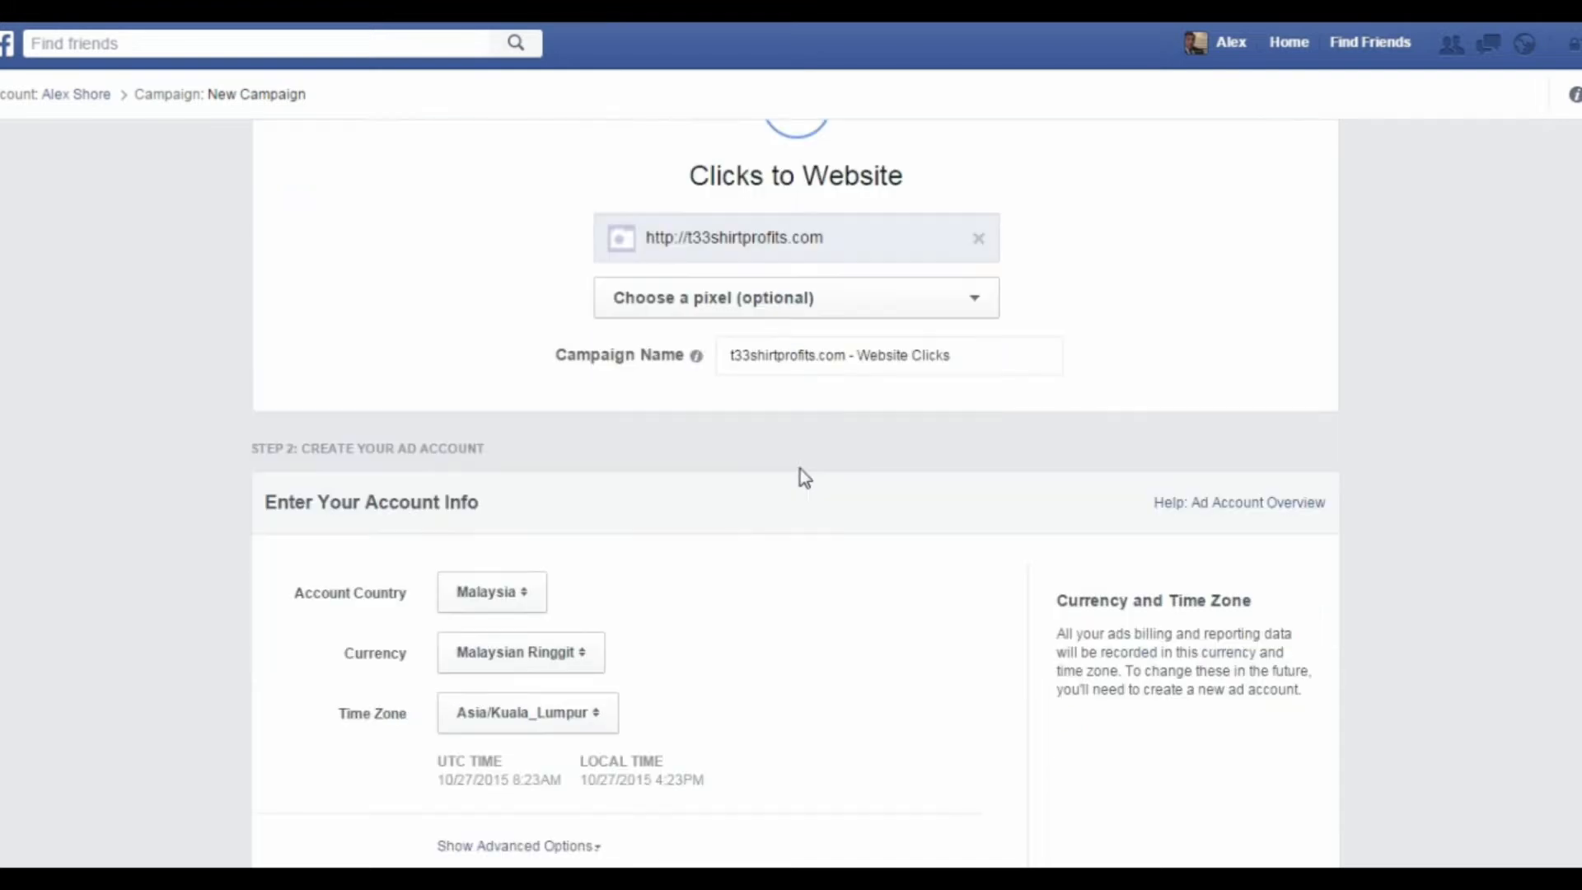
scroll(799, 473, "down", 1)
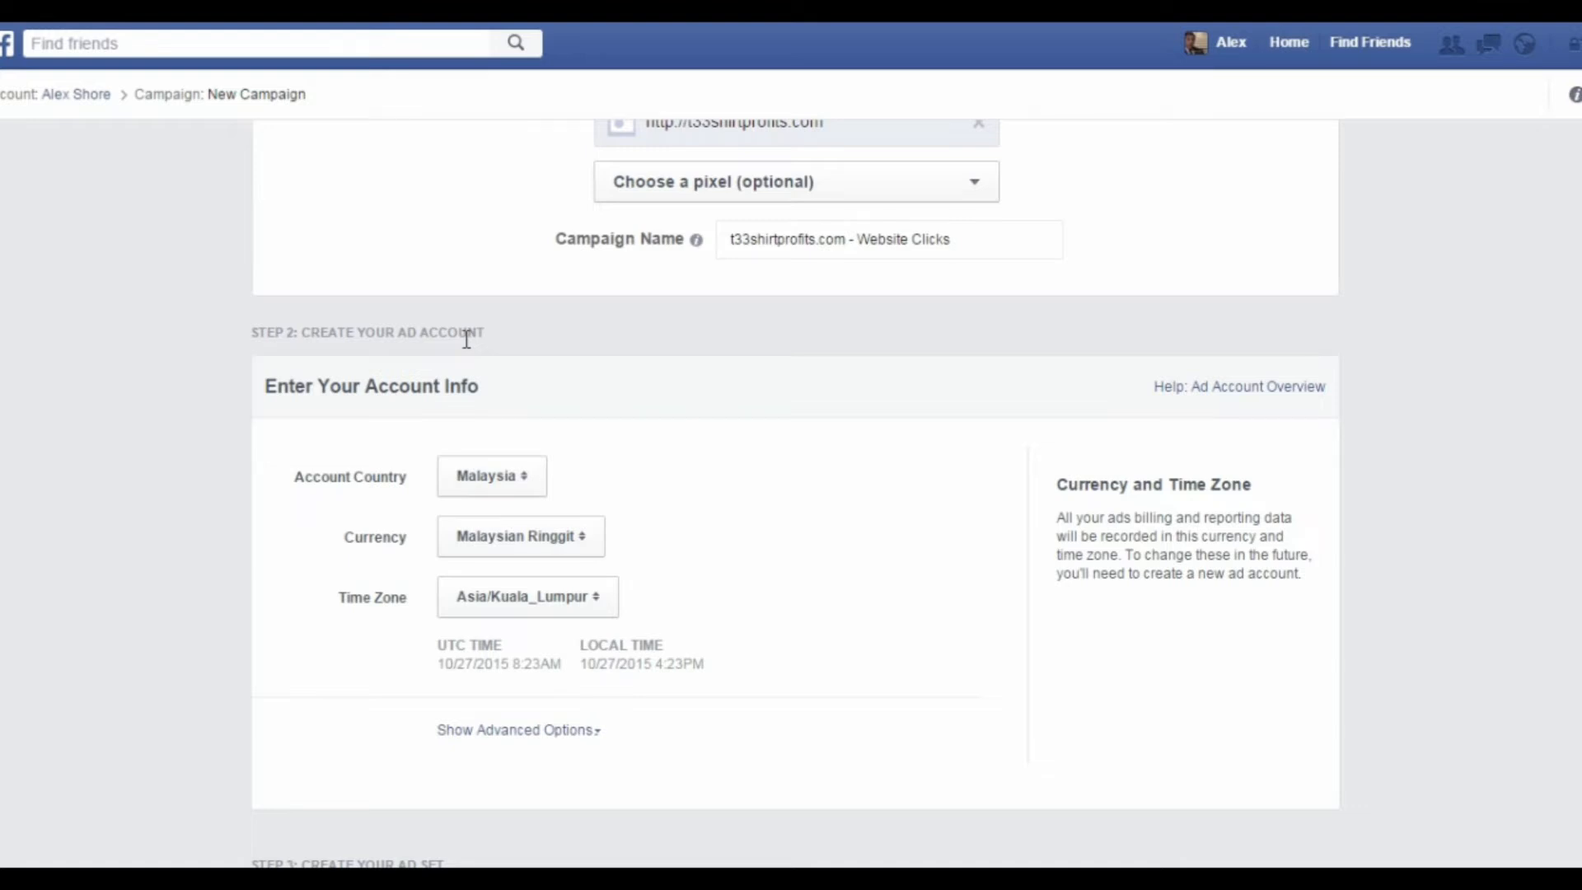
left_click(543, 496)
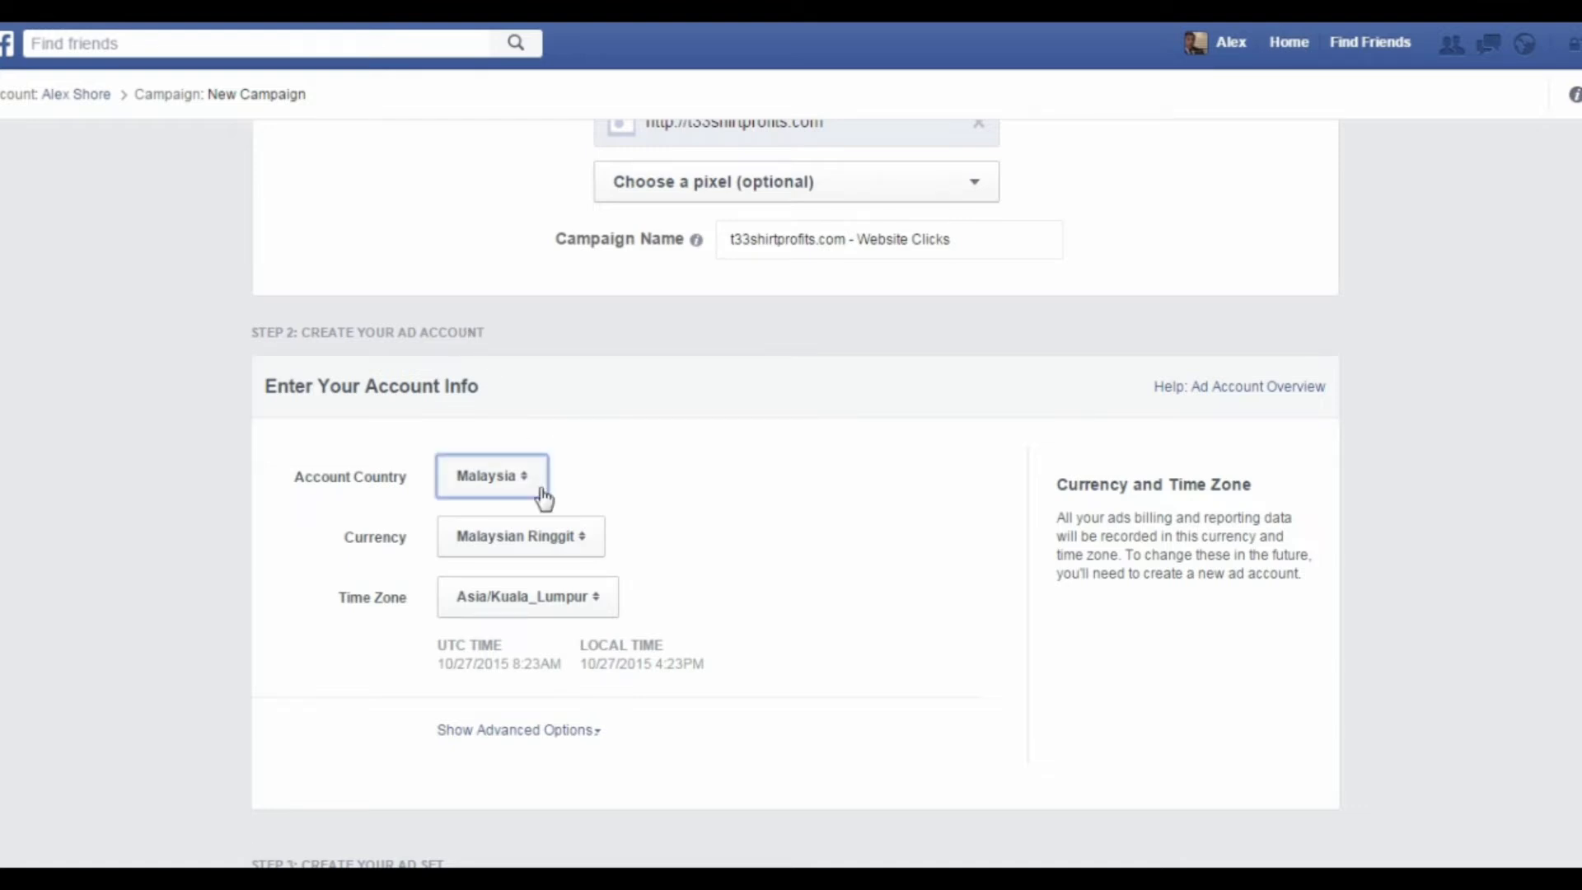
scroll(540, 496, "down", 15)
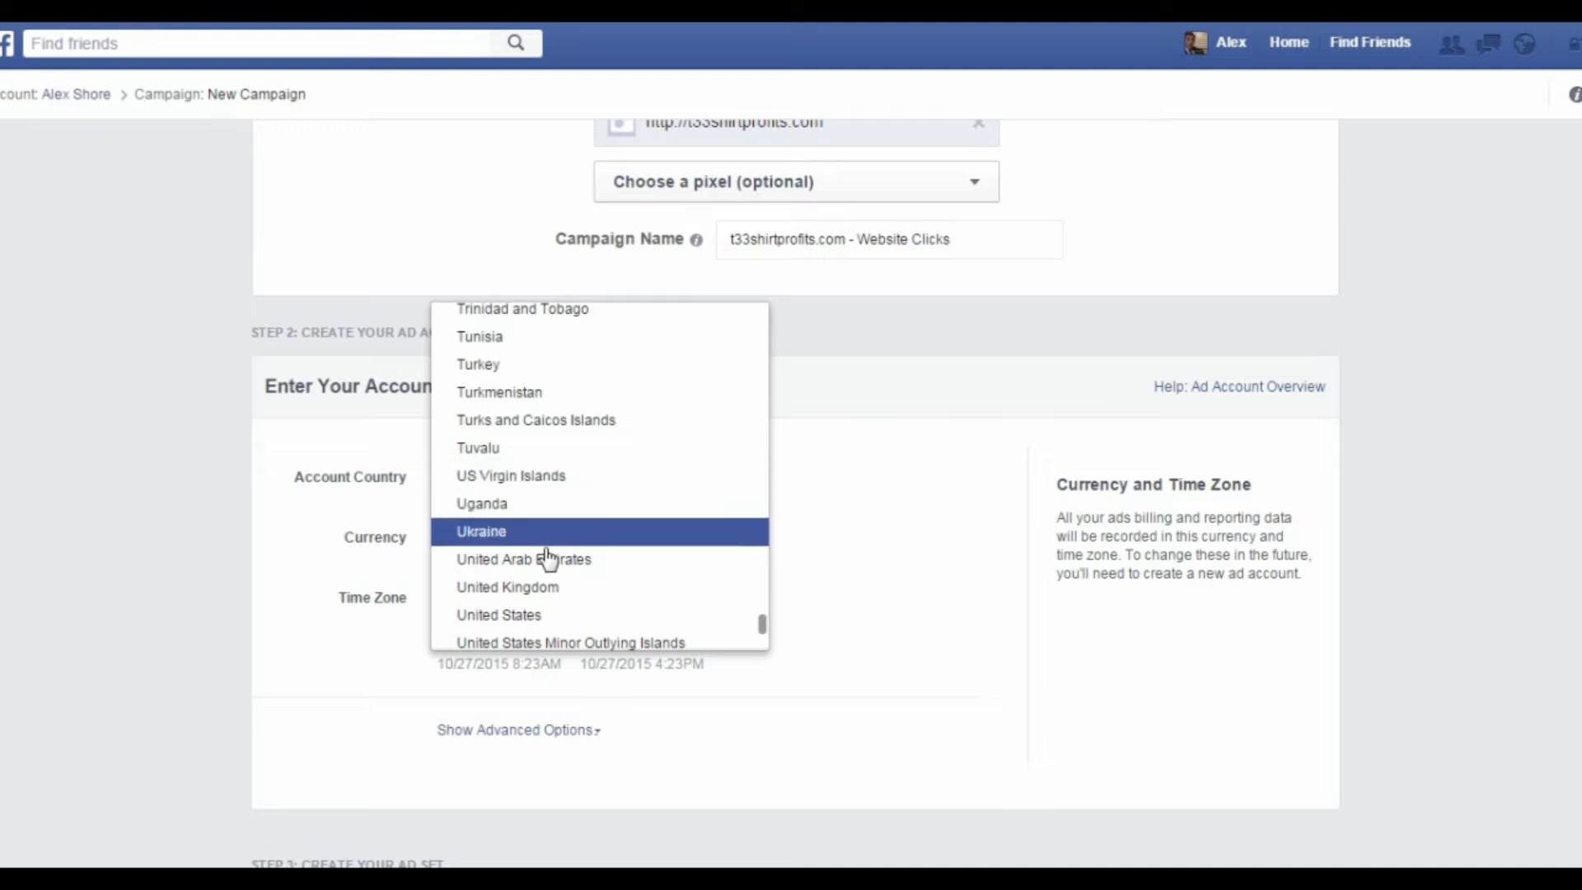
left_click(544, 615)
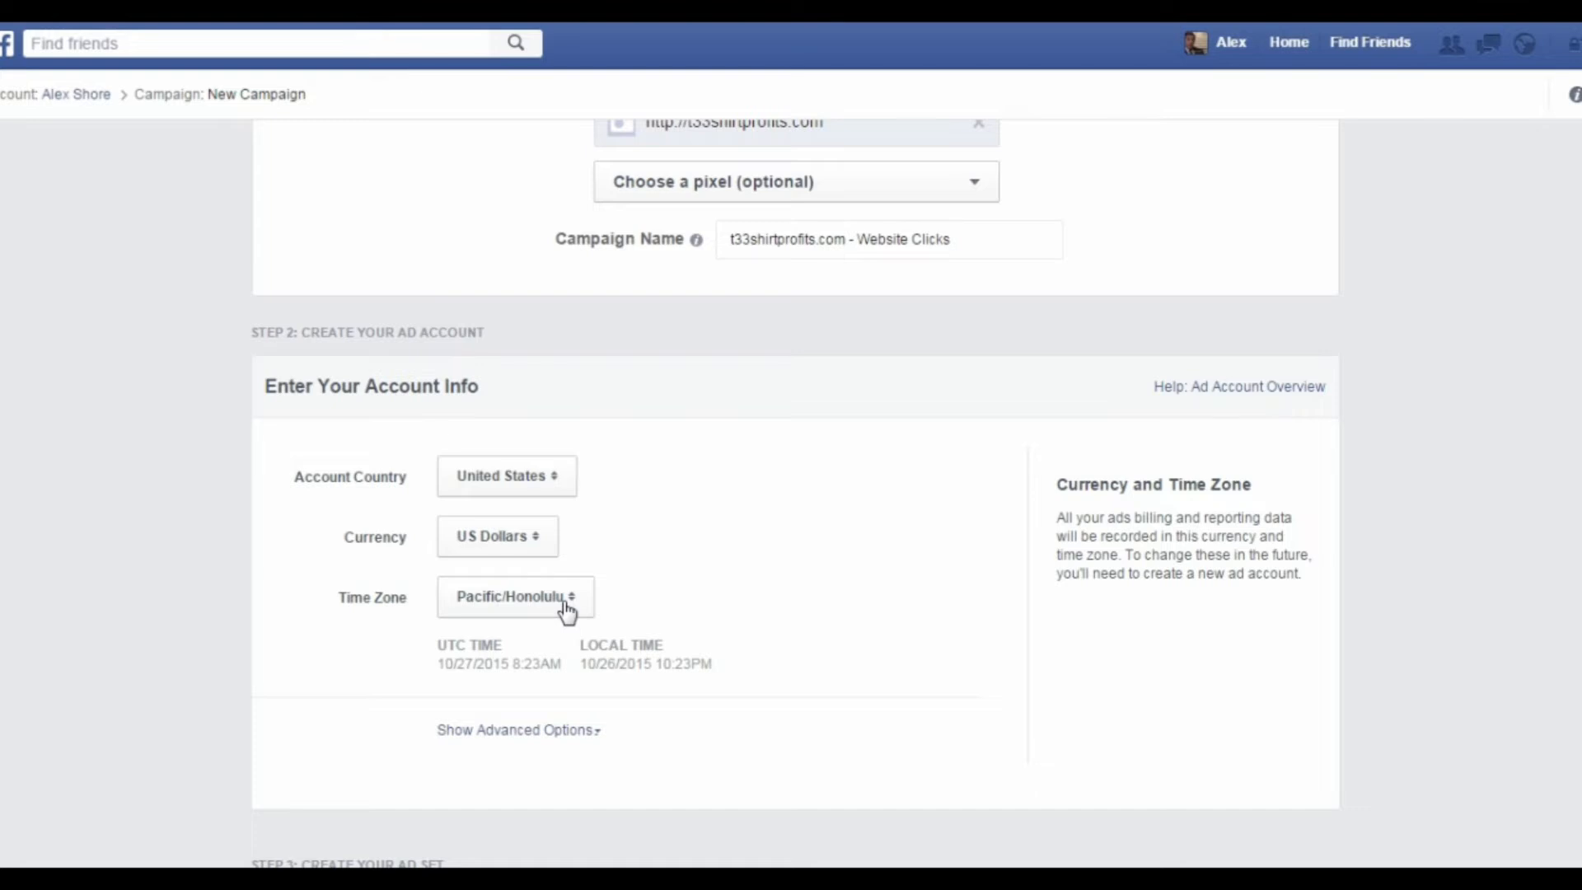
Step: Check the ad account name in the advanced account options, then hide those options again
scroll(699, 593, "down", 1)
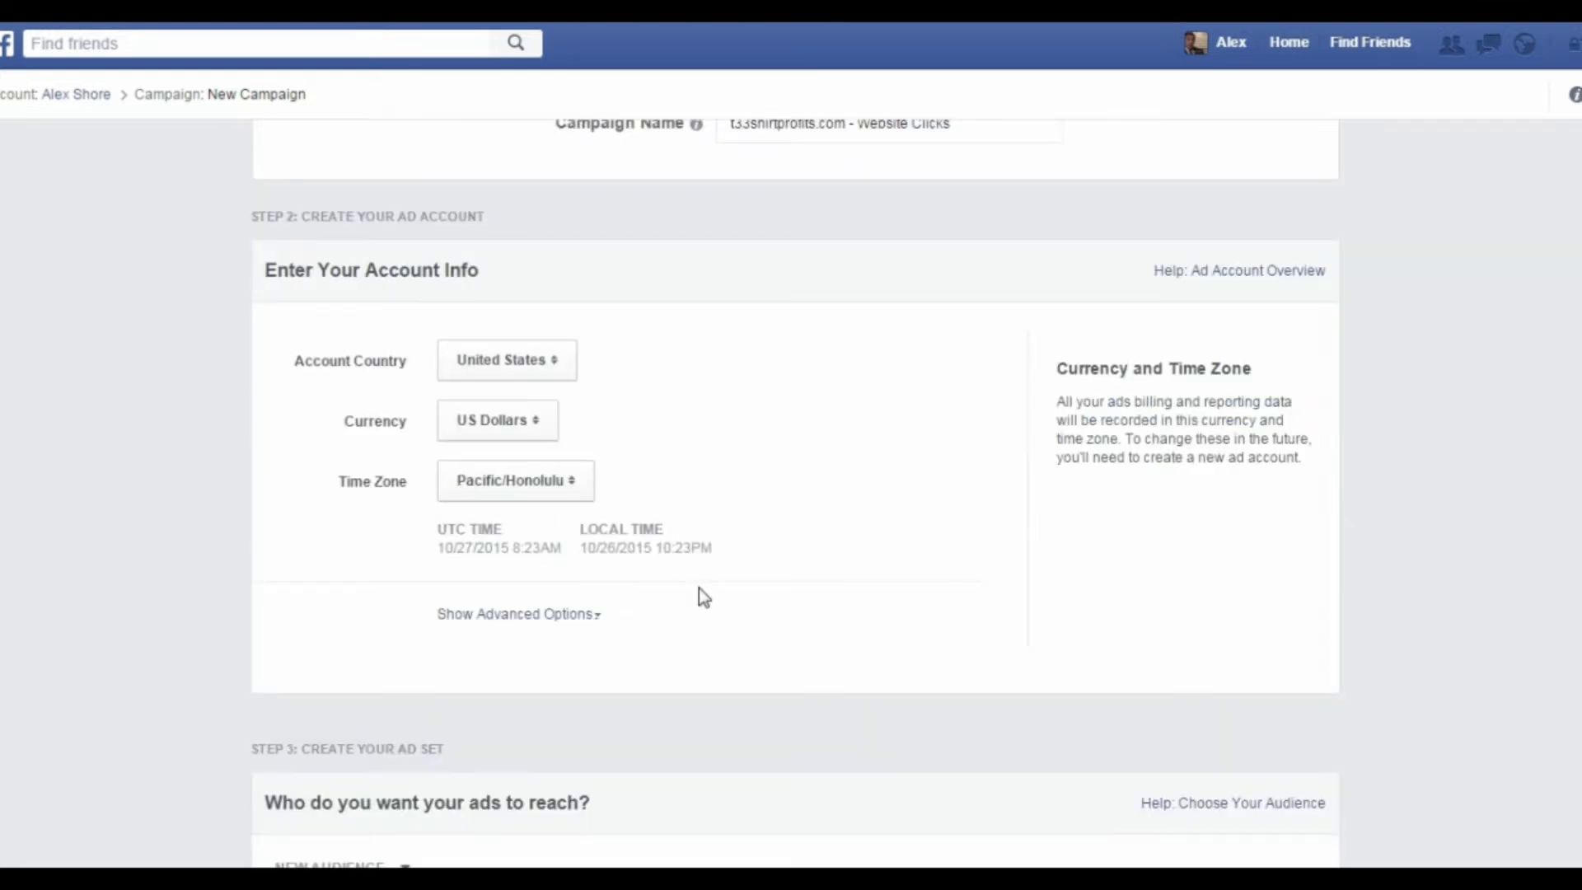
left_click(548, 615)
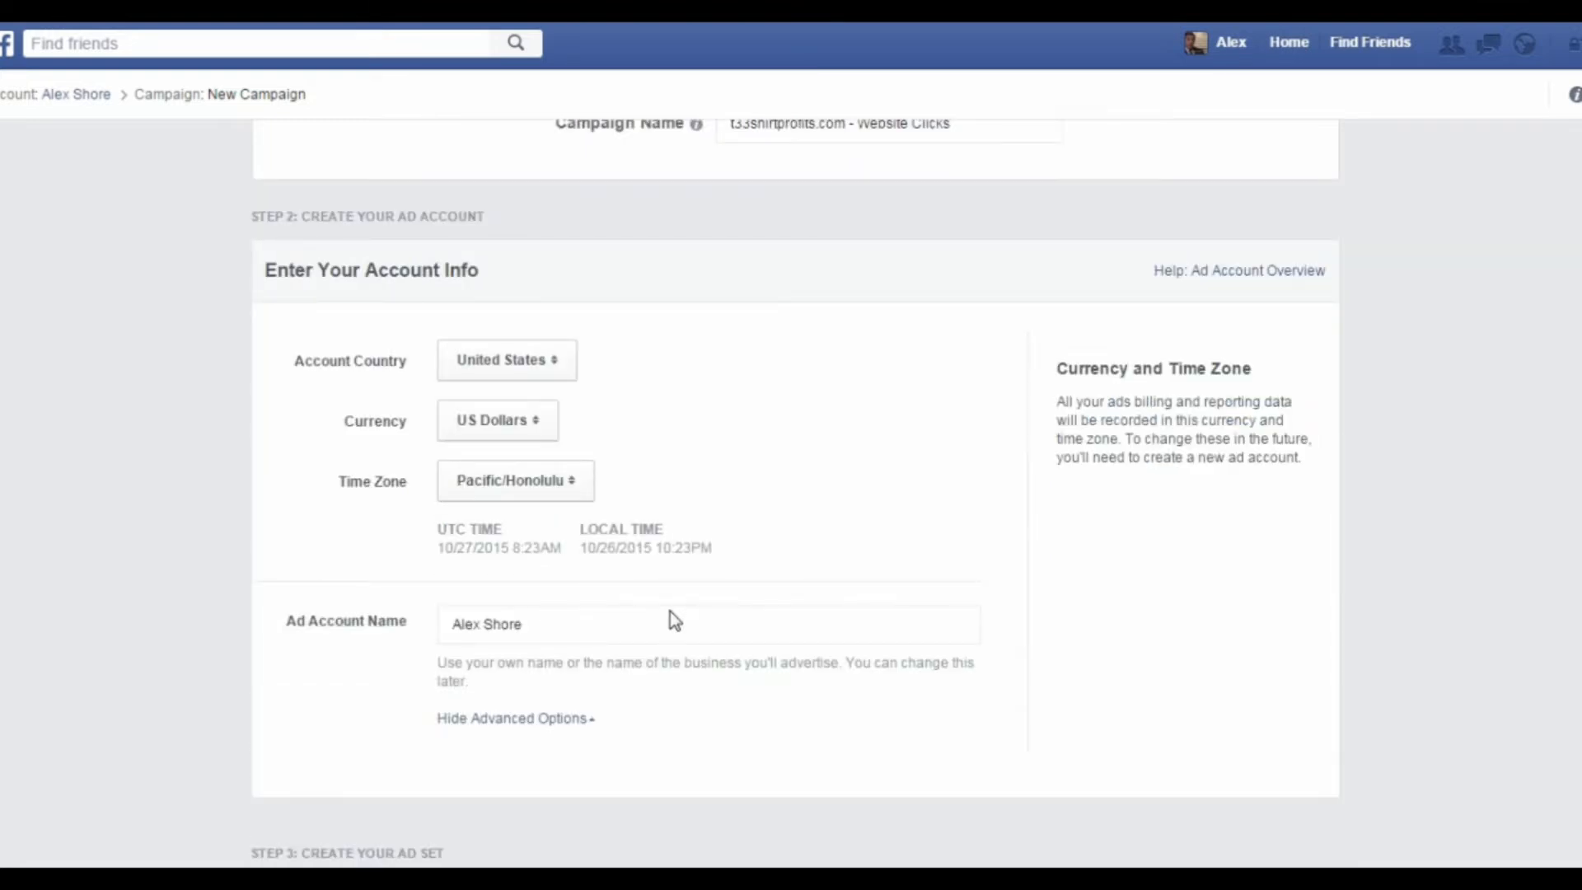
scroll(670, 614, "down", 2)
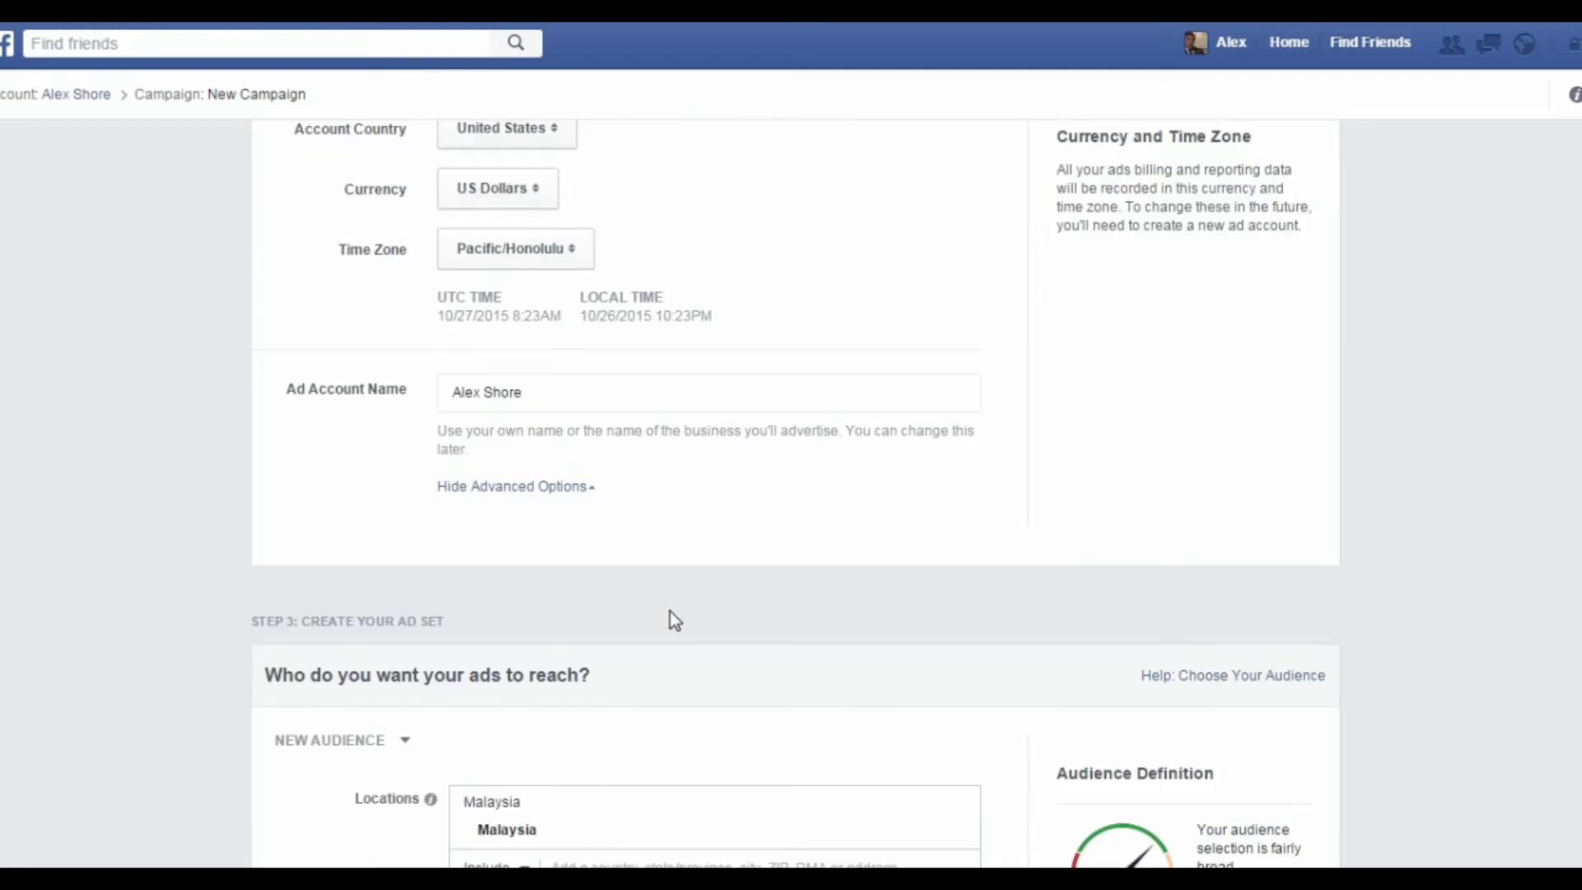
left_click(540, 386)
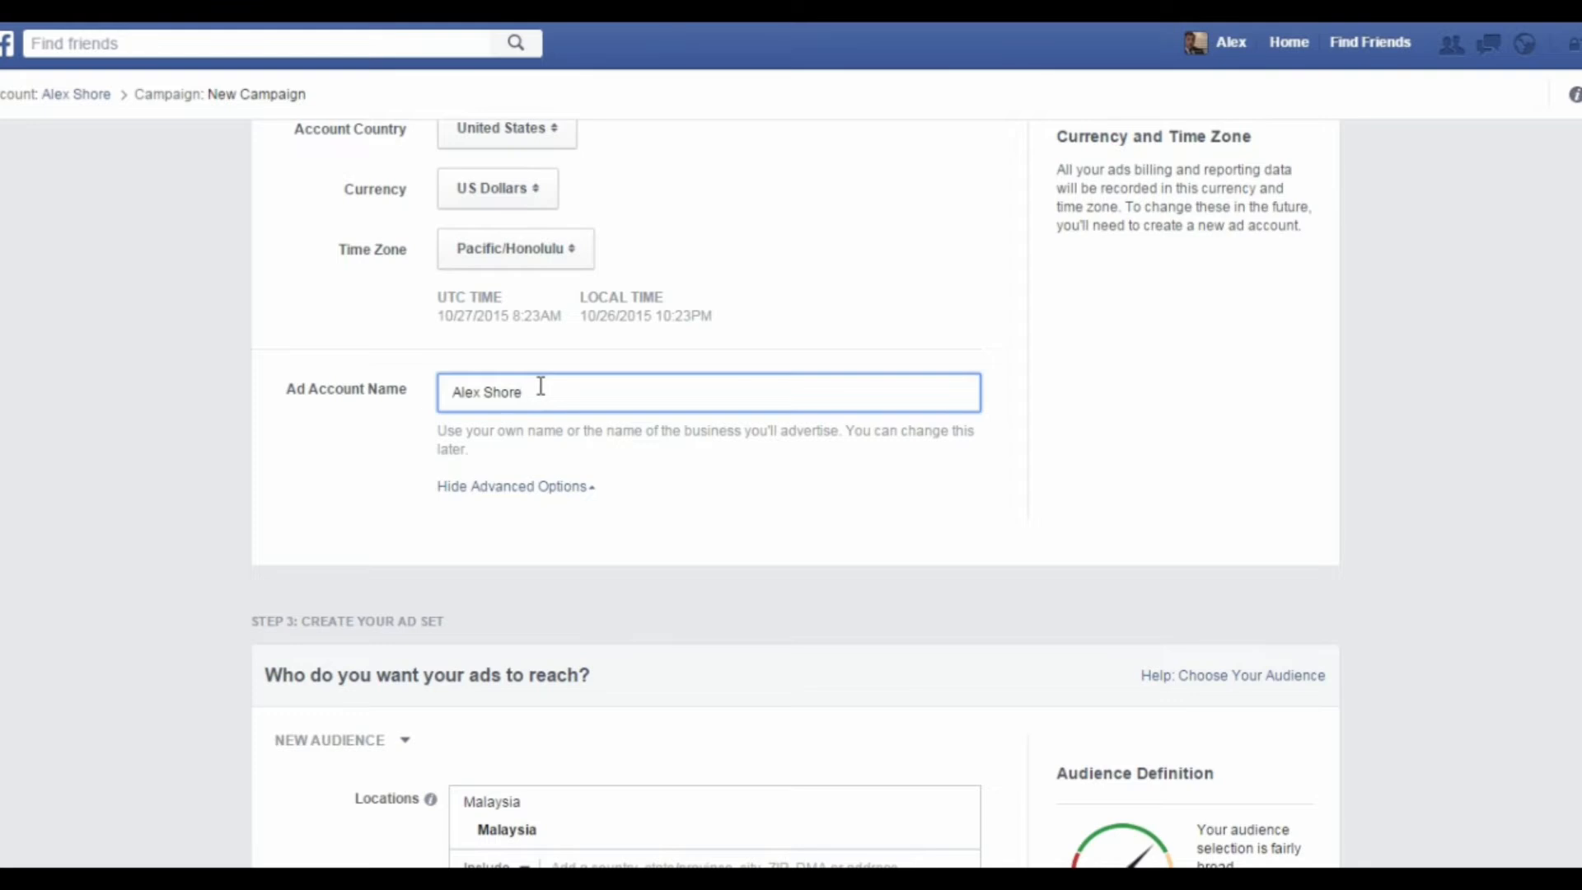
left_click(587, 488)
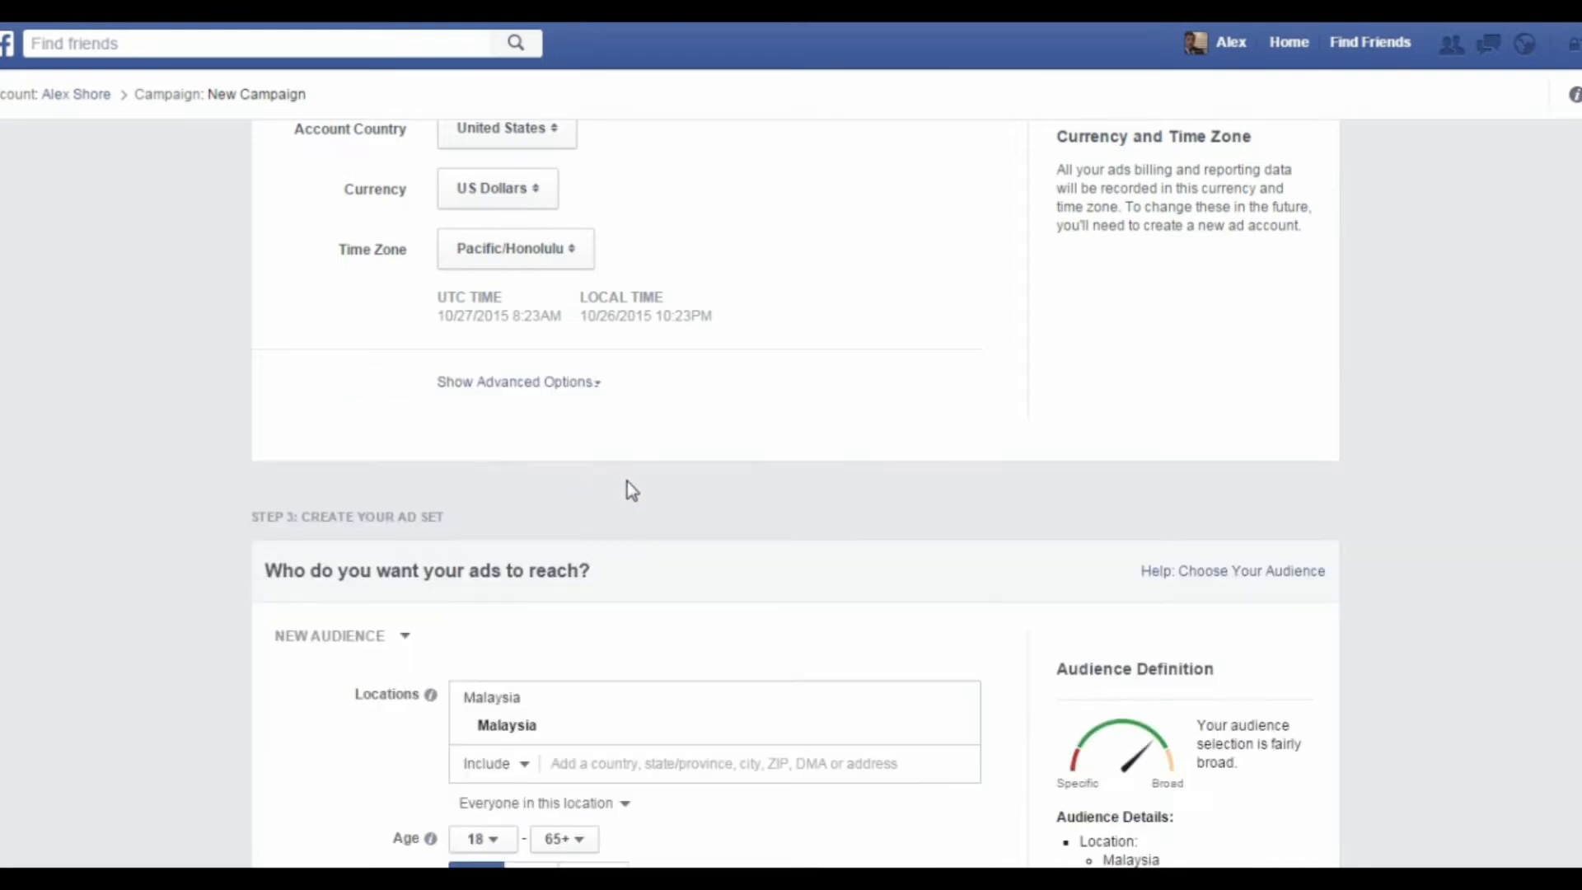
Step: Replace Malaysia with United States as the included audience location, keeping Everyone in this location selected
scroll(646, 382, "down", 4)
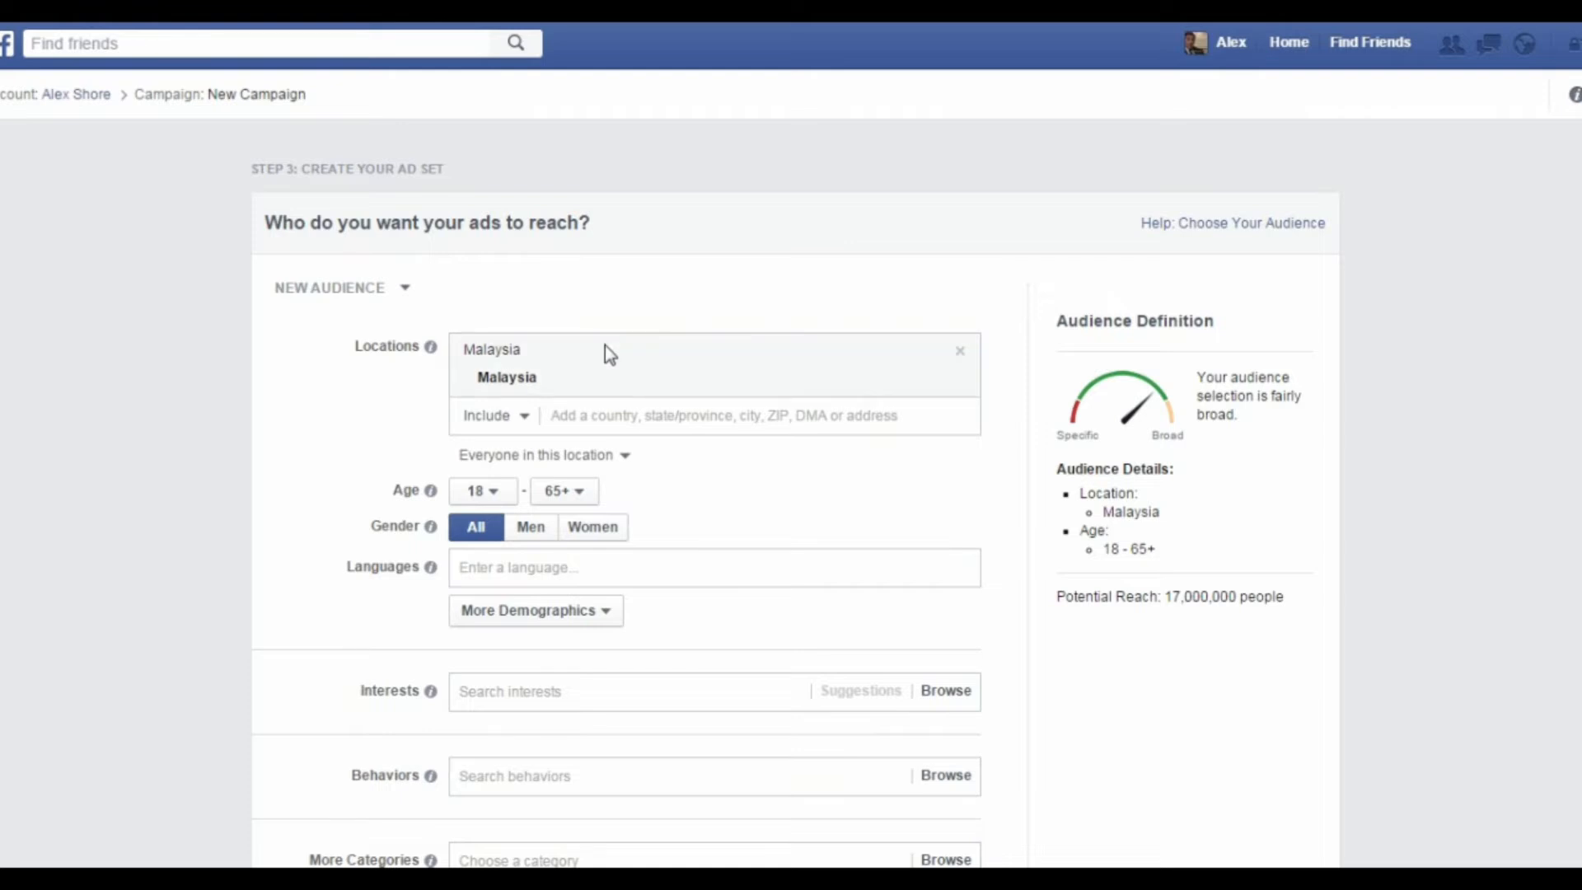
left_click(959, 350)
left_click(651, 353)
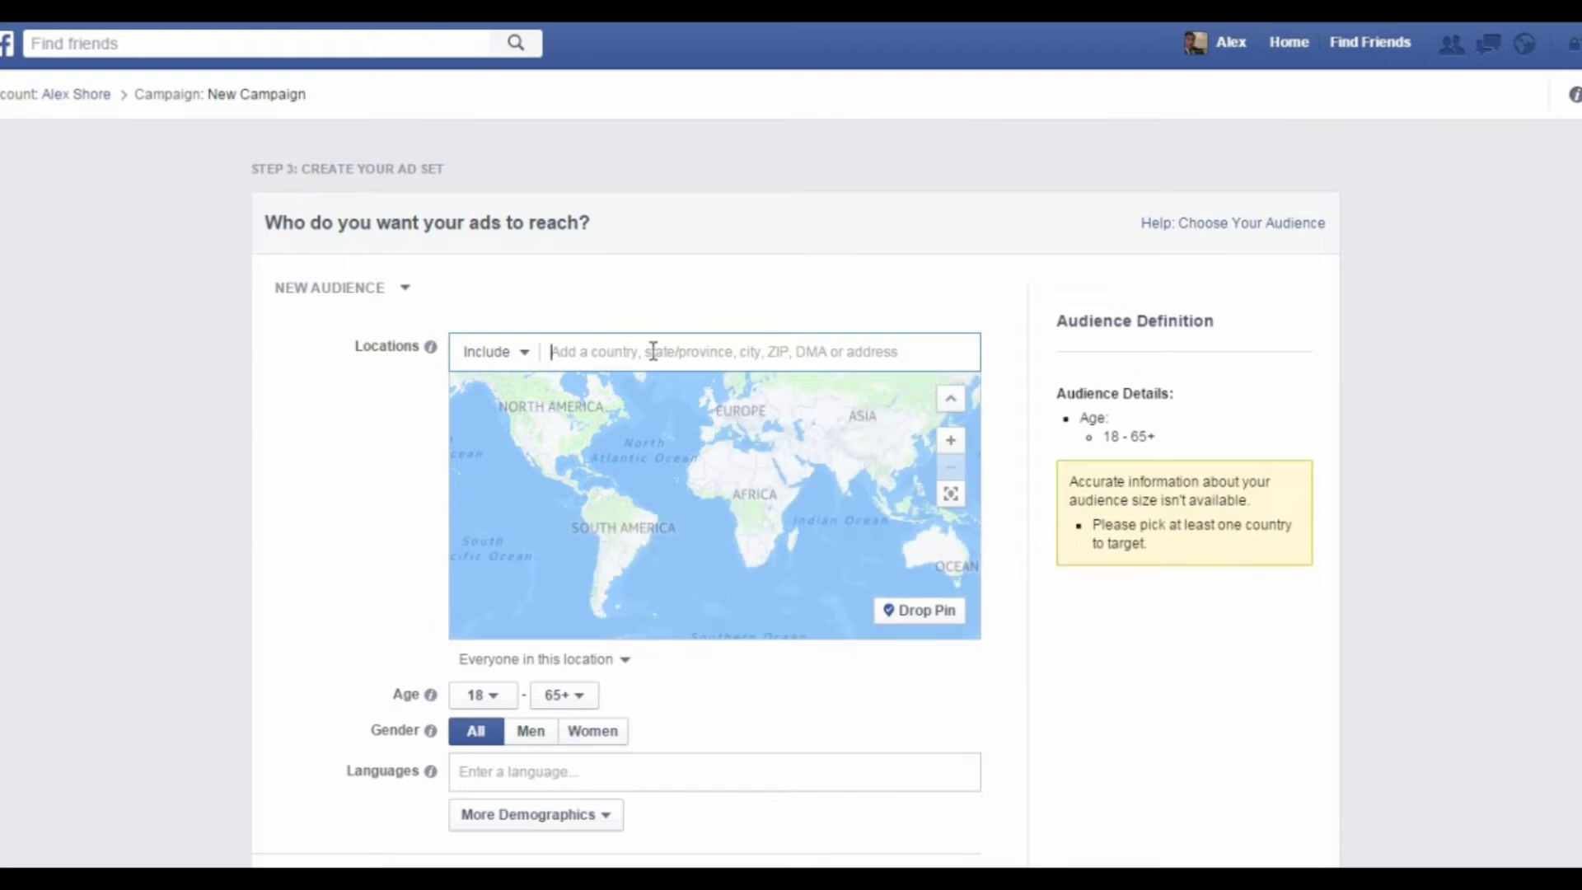
left_click(511, 353)
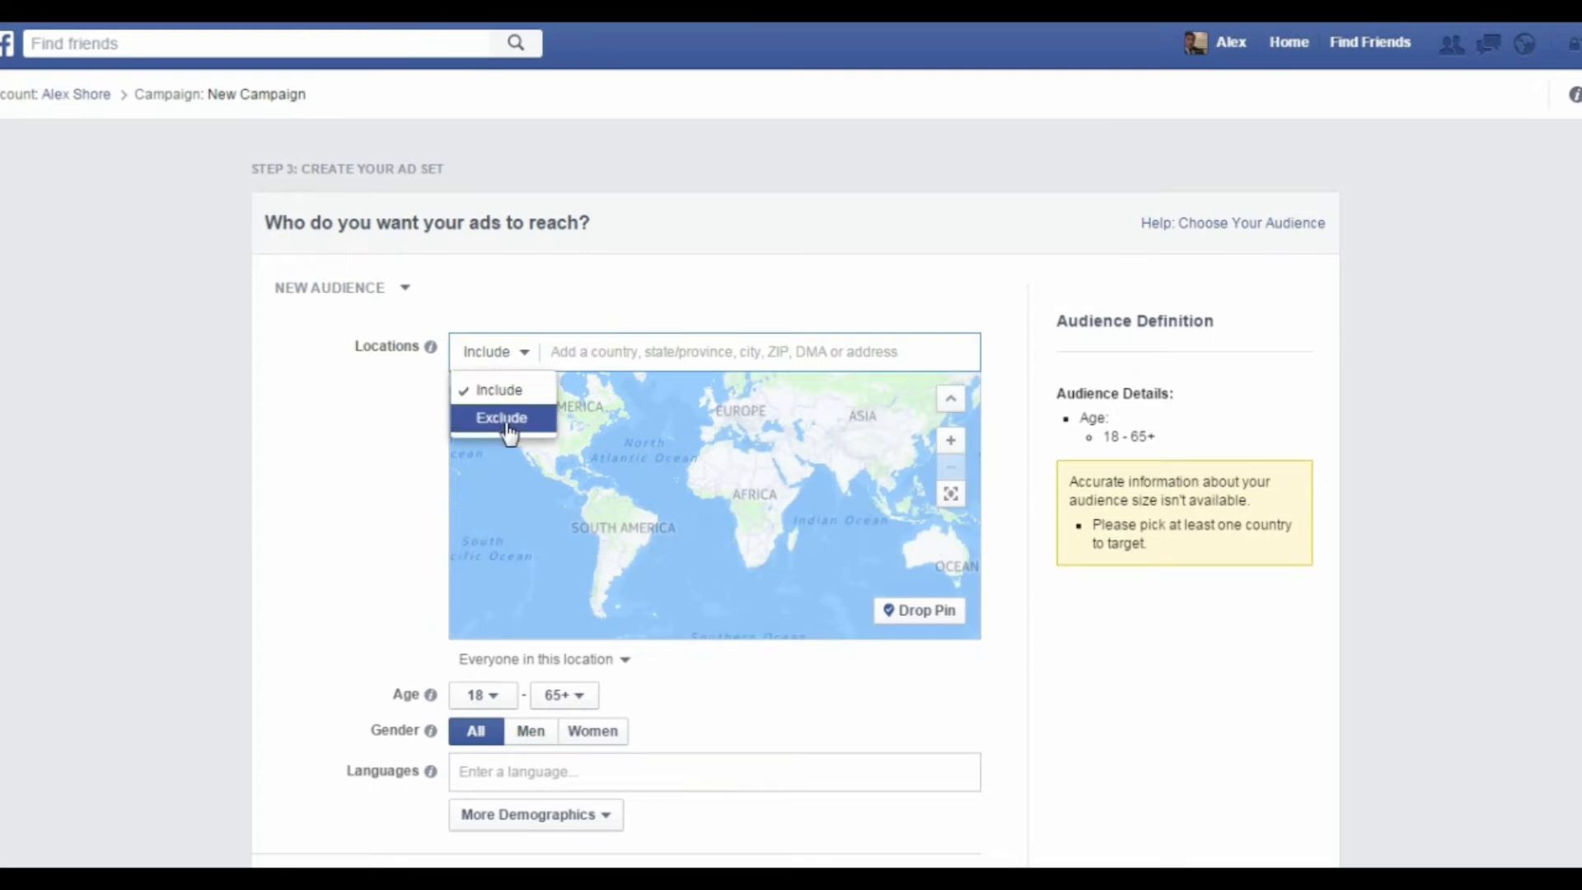
left_click(552, 351)
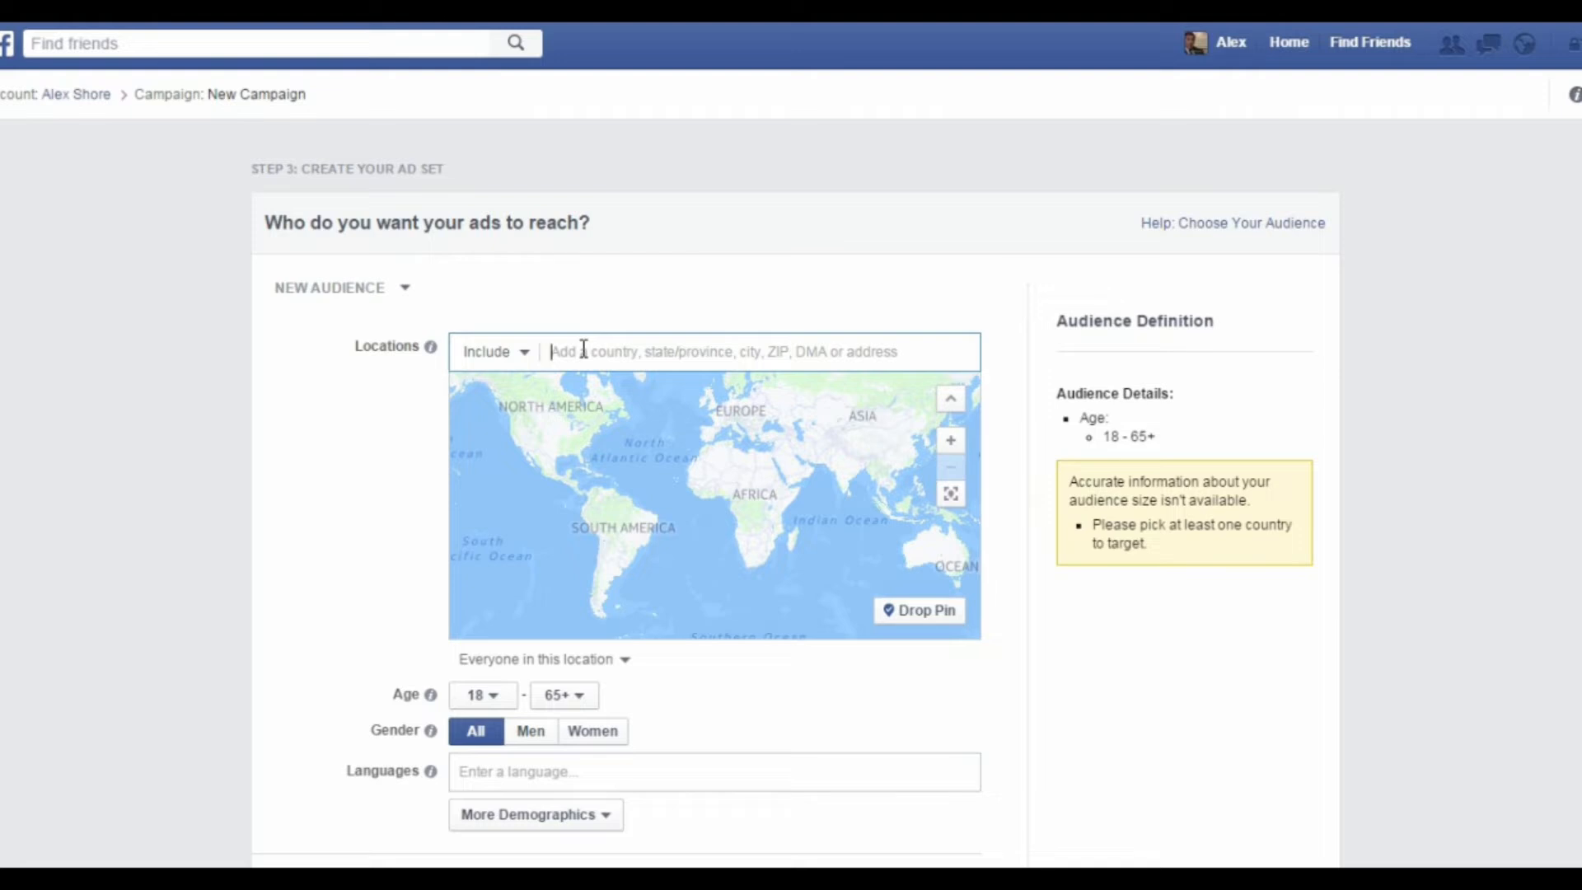
type("united")
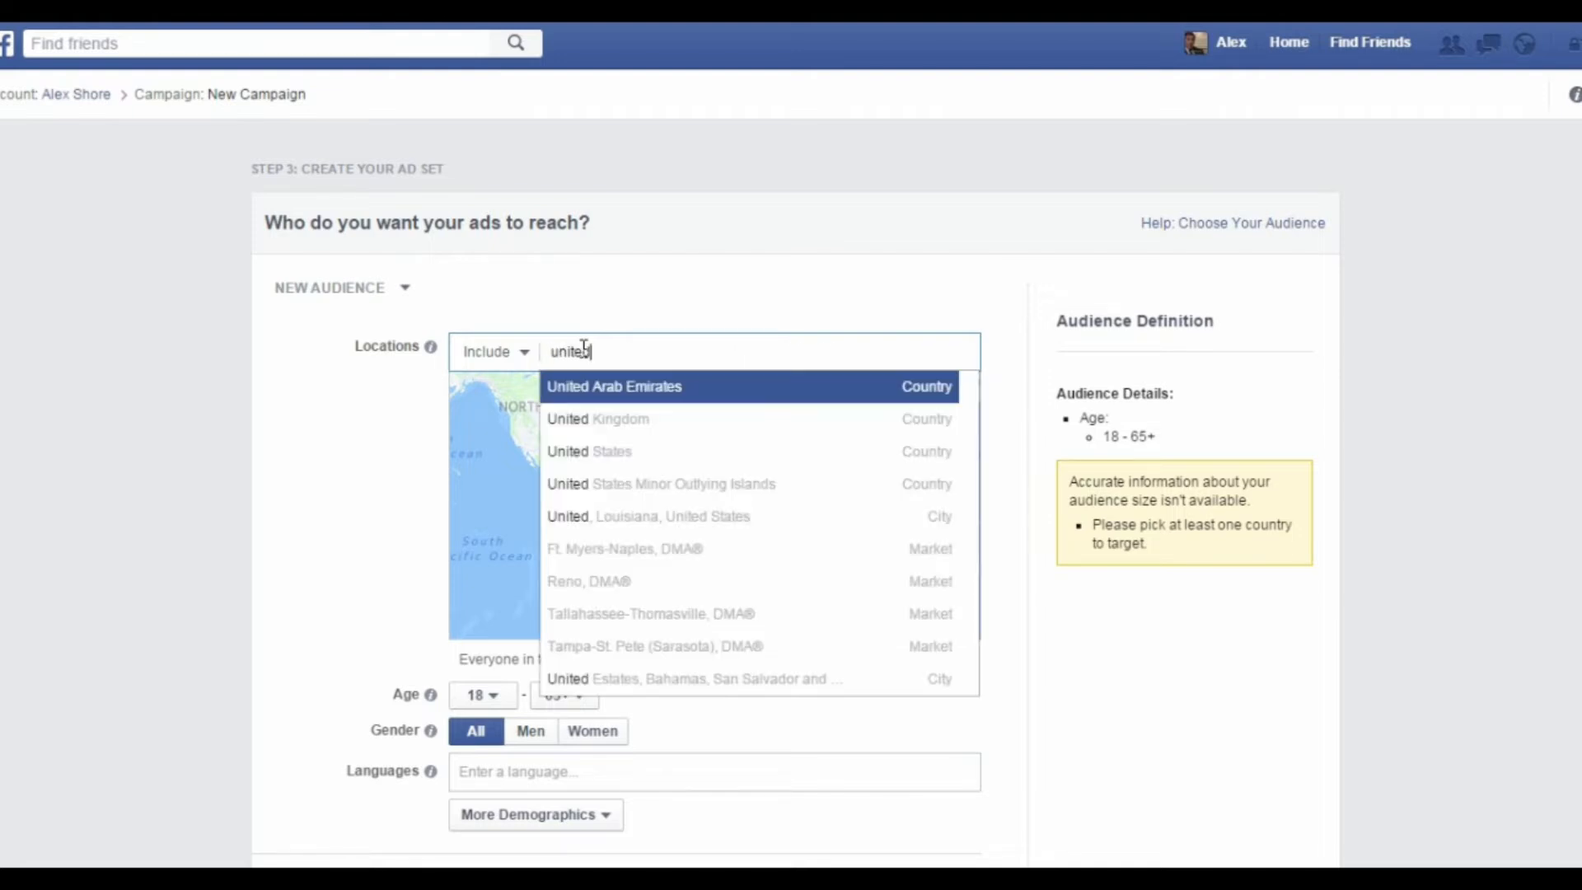
left_click(624, 460)
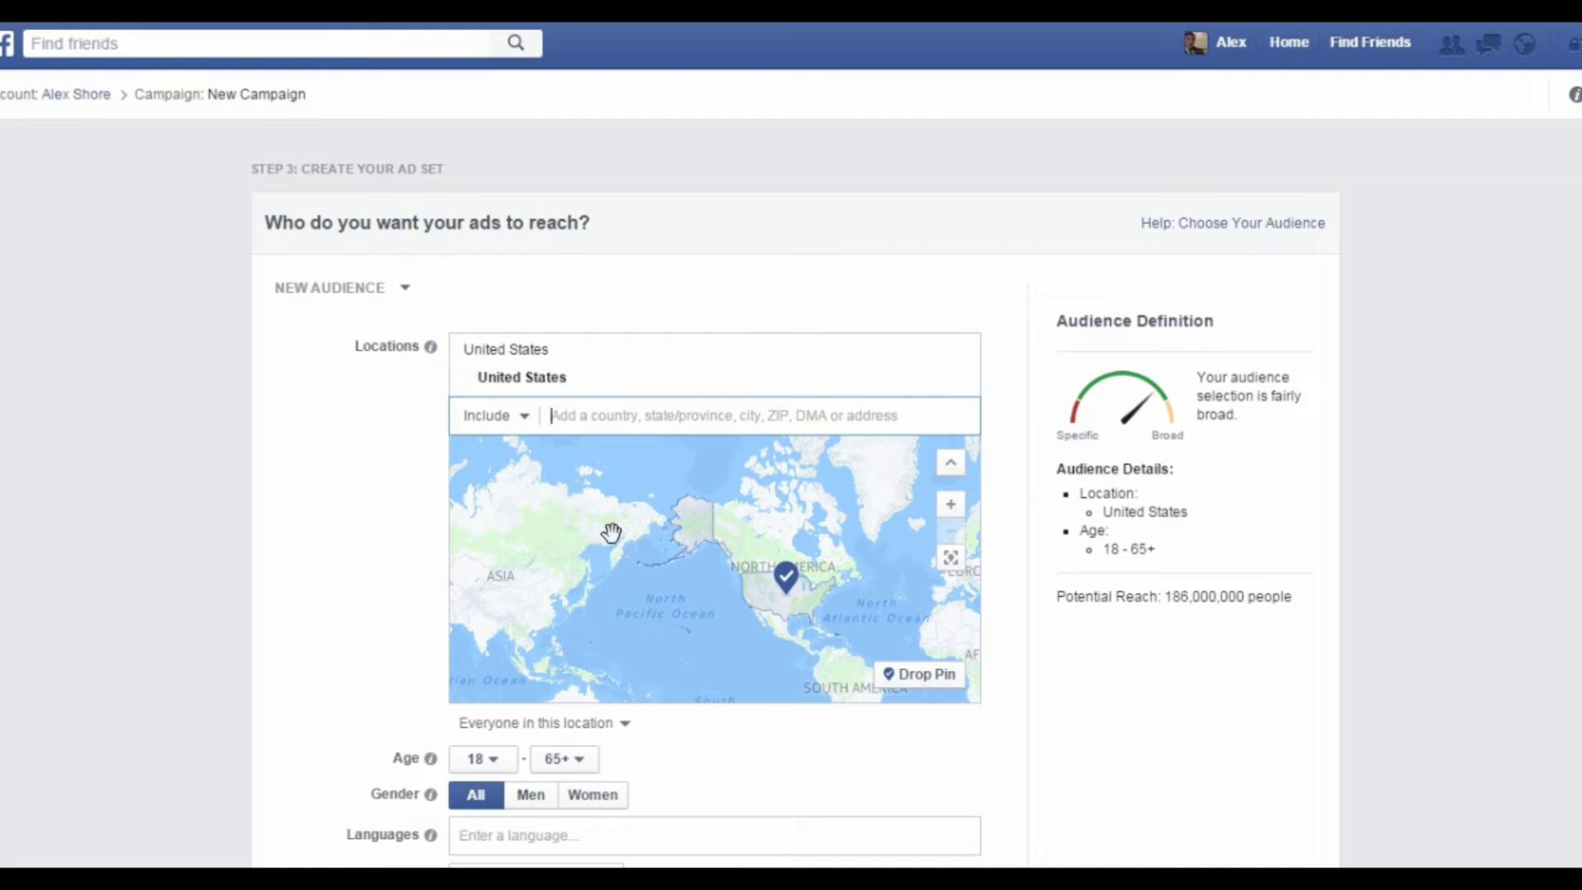
left_click(626, 725)
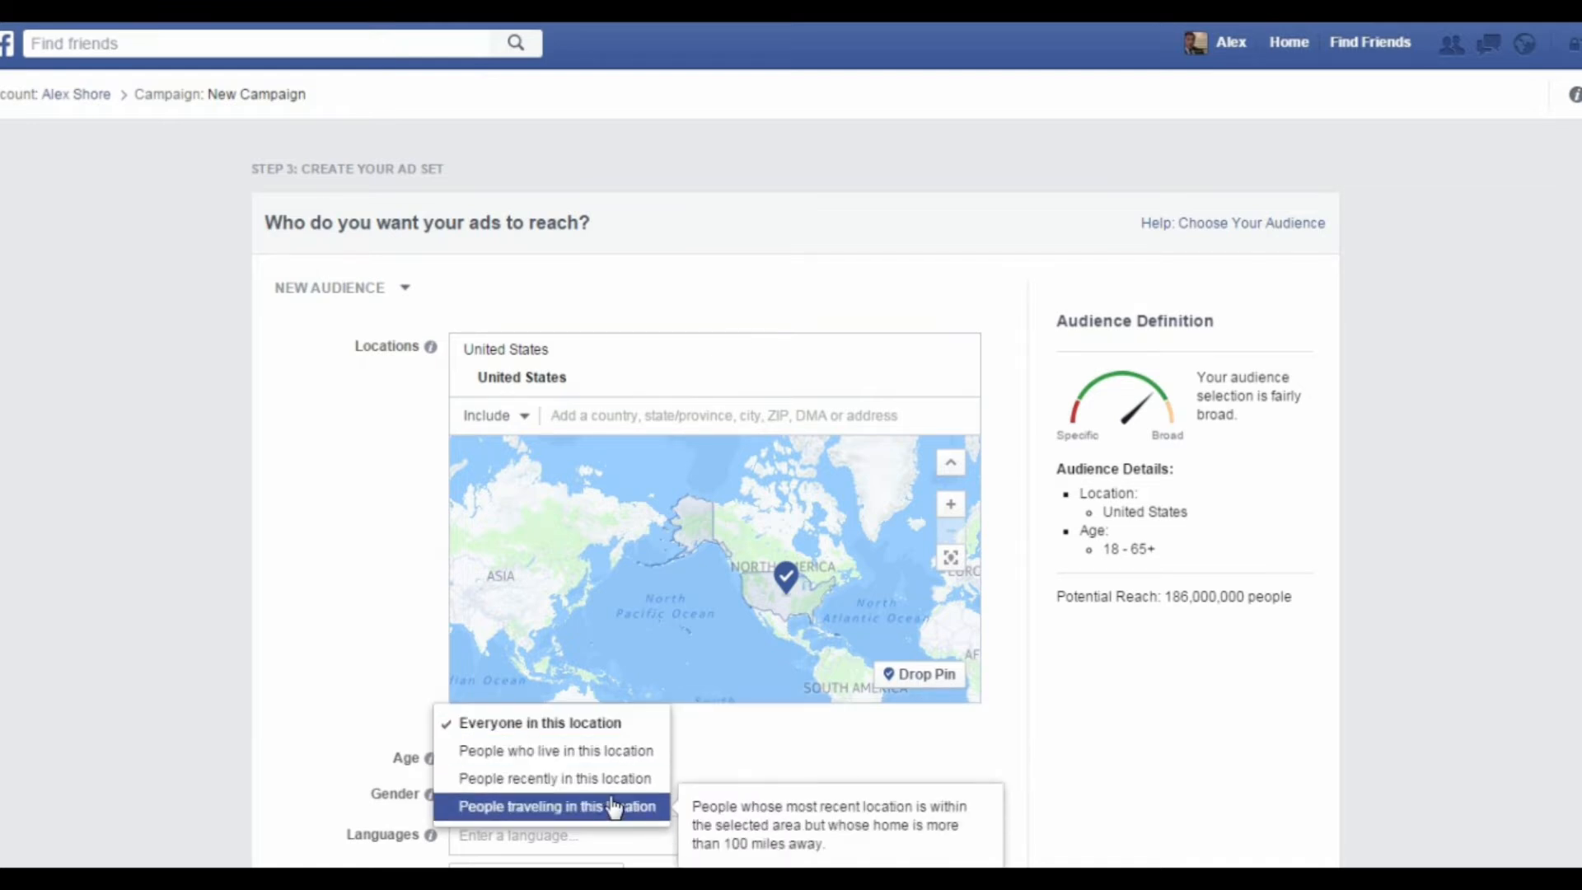
left_click(580, 728)
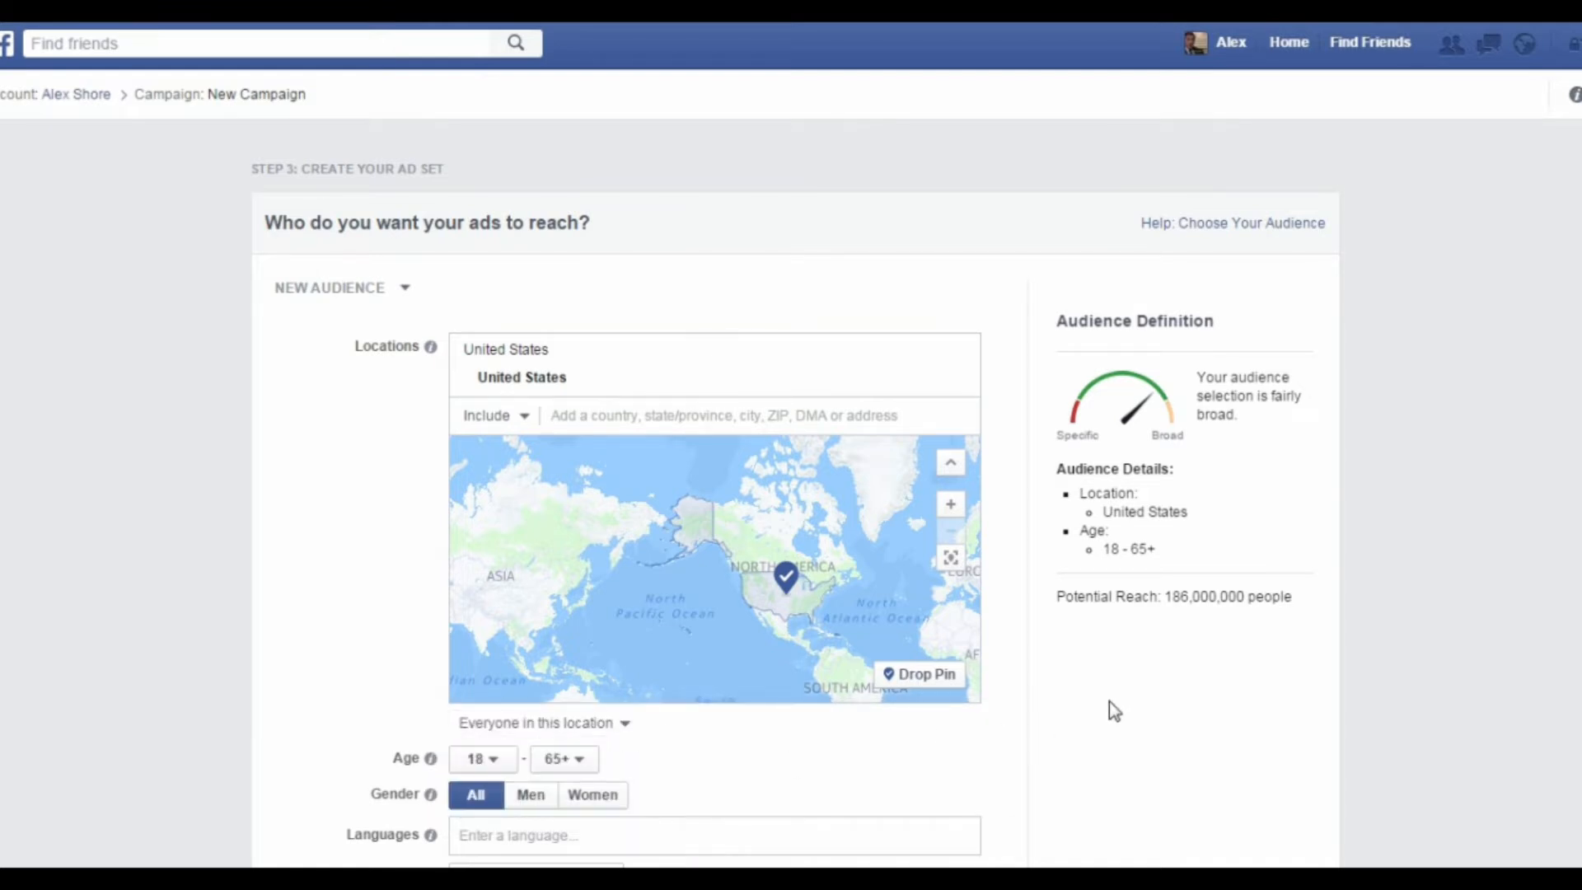
Step: Add English (All) as the audience's language in the ad set
scroll(1099, 695, "down", 4)
scroll(997, 611, "down", 1)
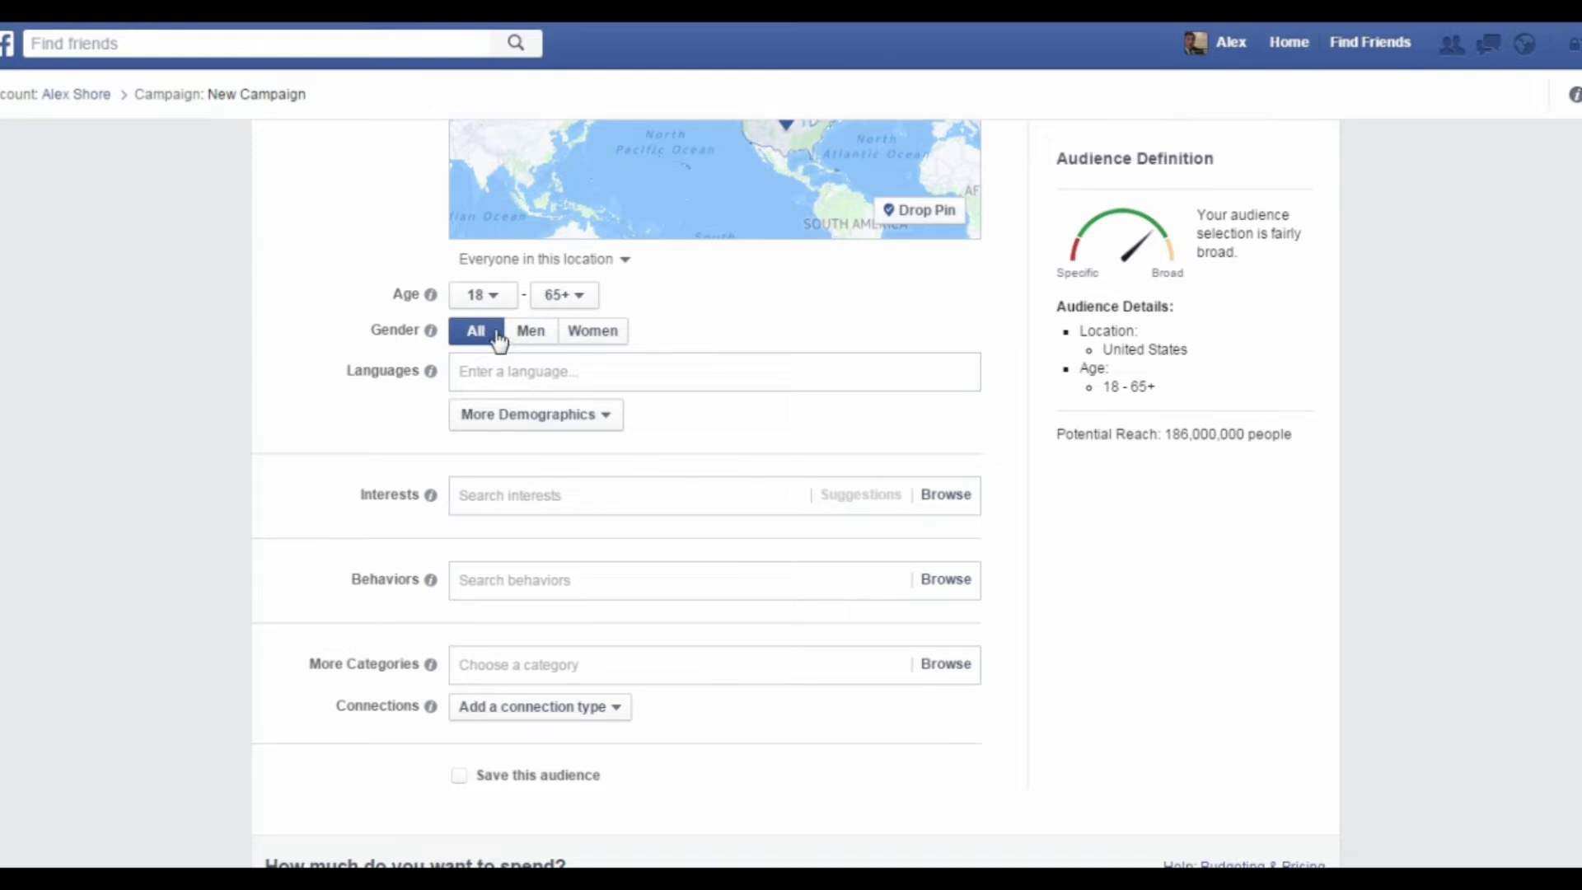
left_click(543, 369)
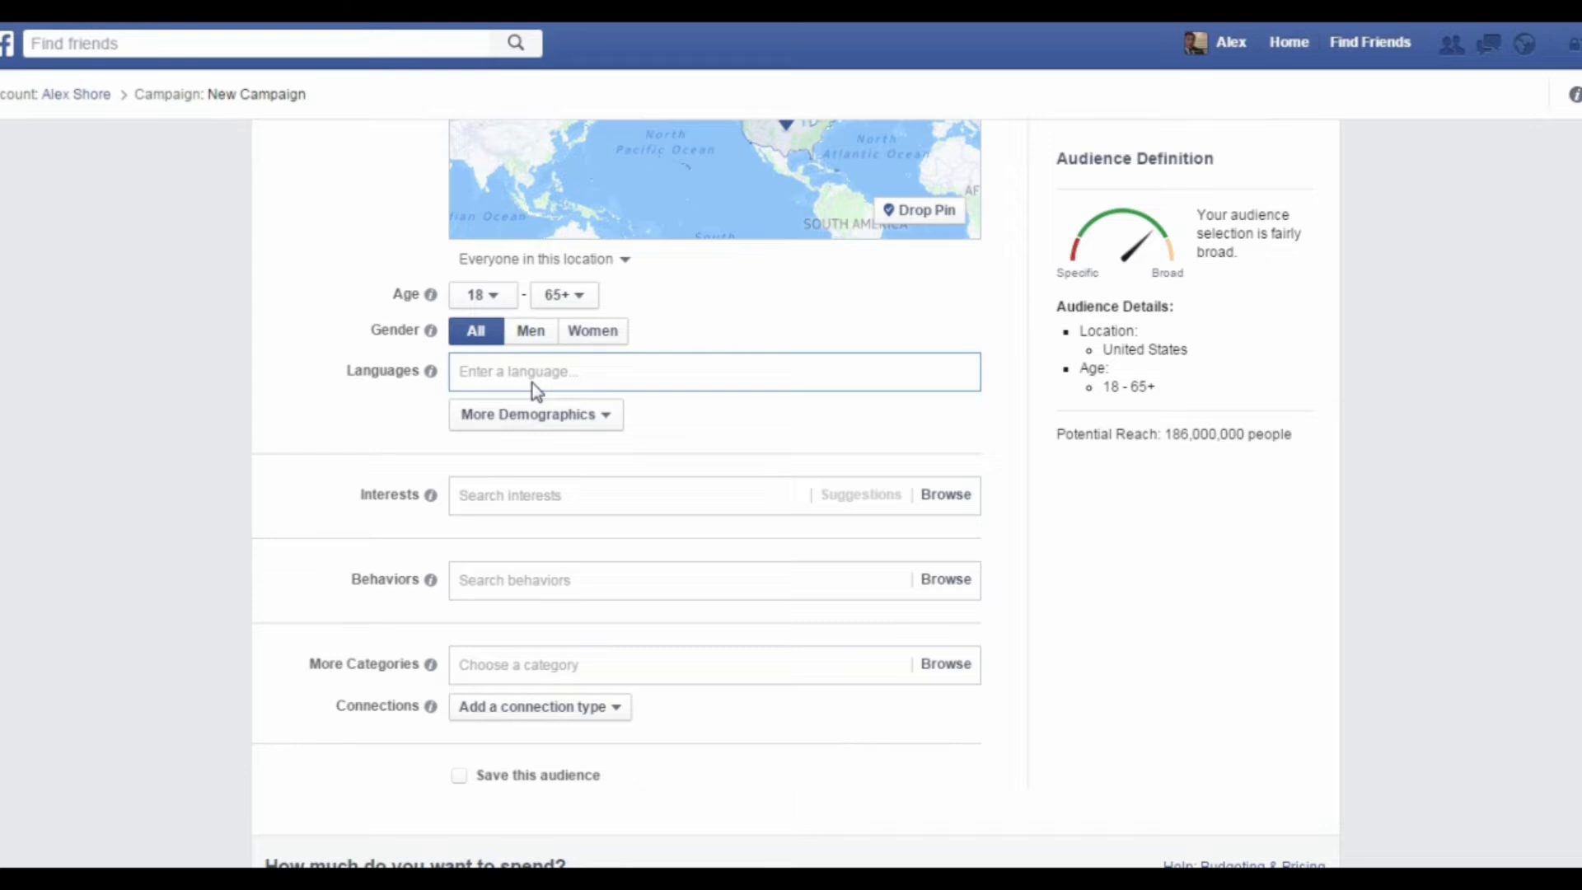
type("e")
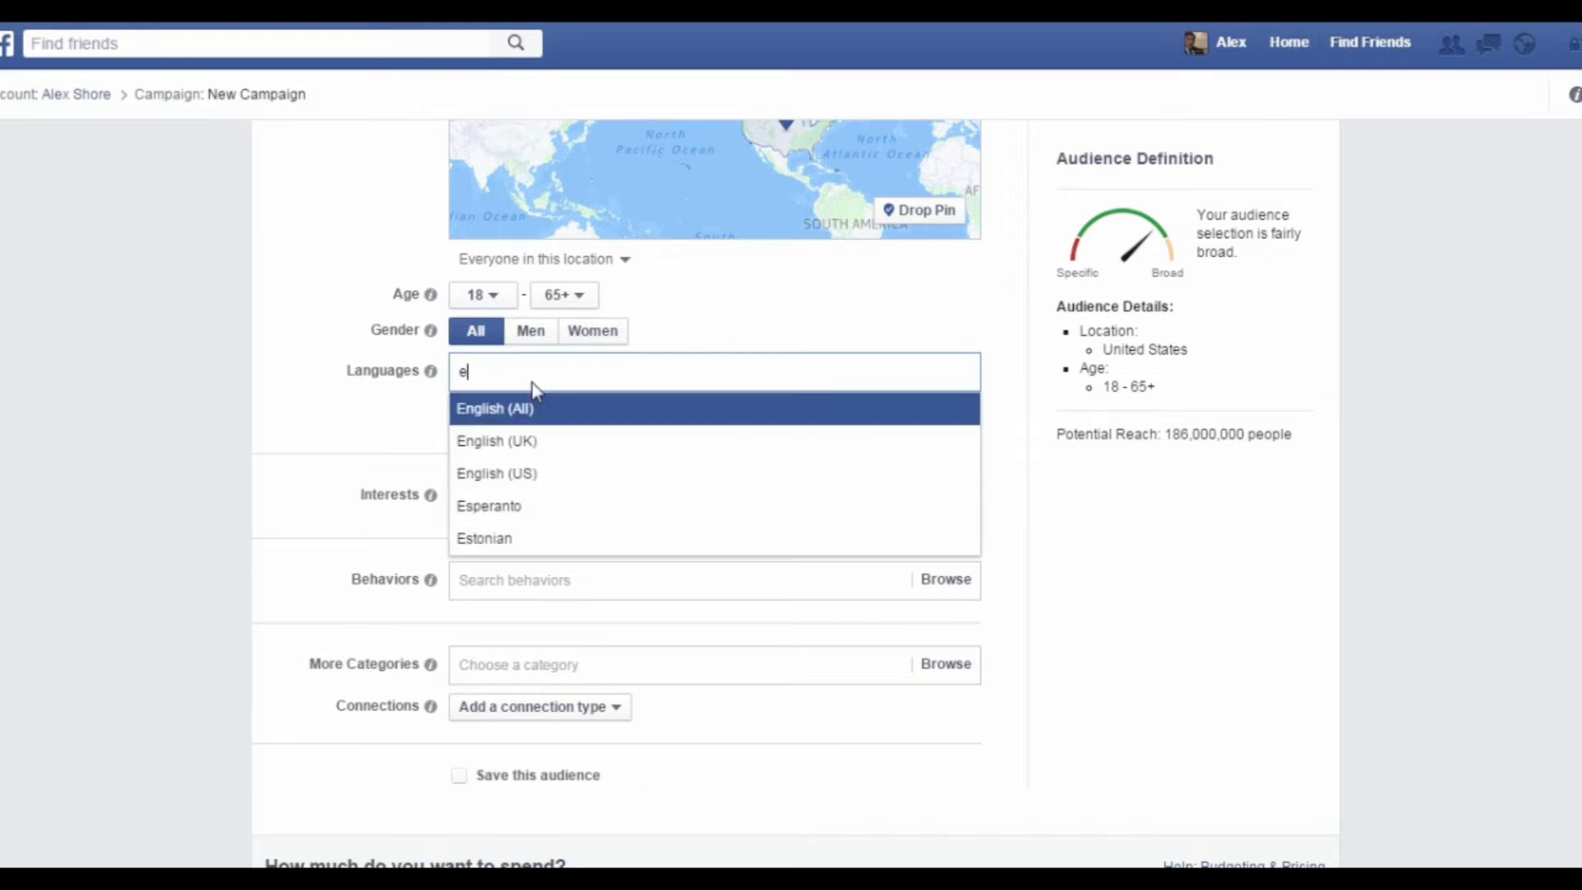
type("ngli")
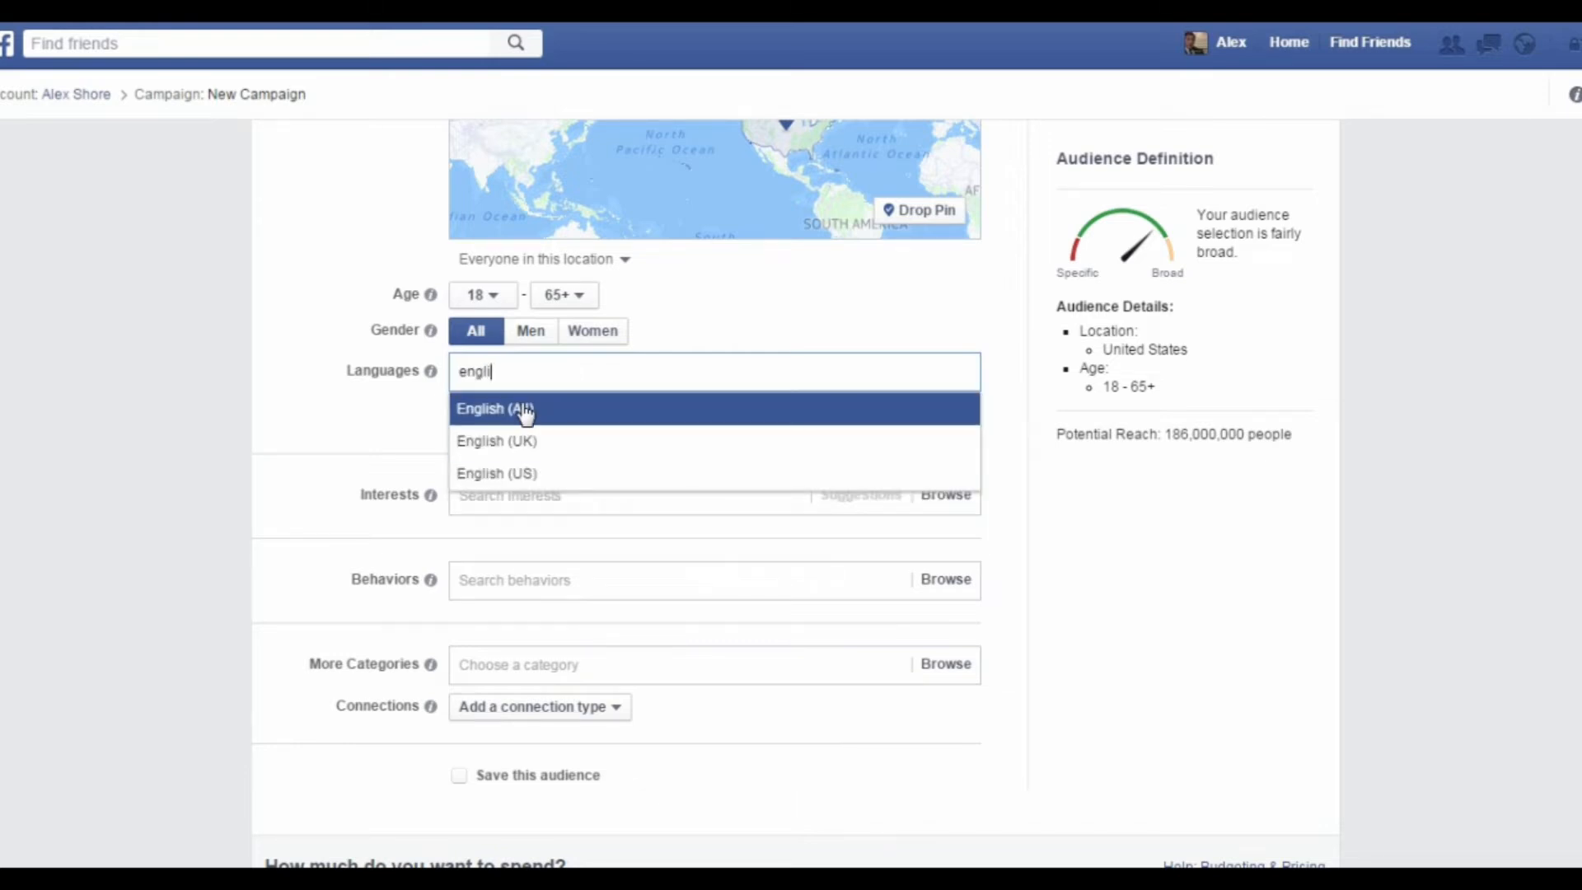
left_click(524, 412)
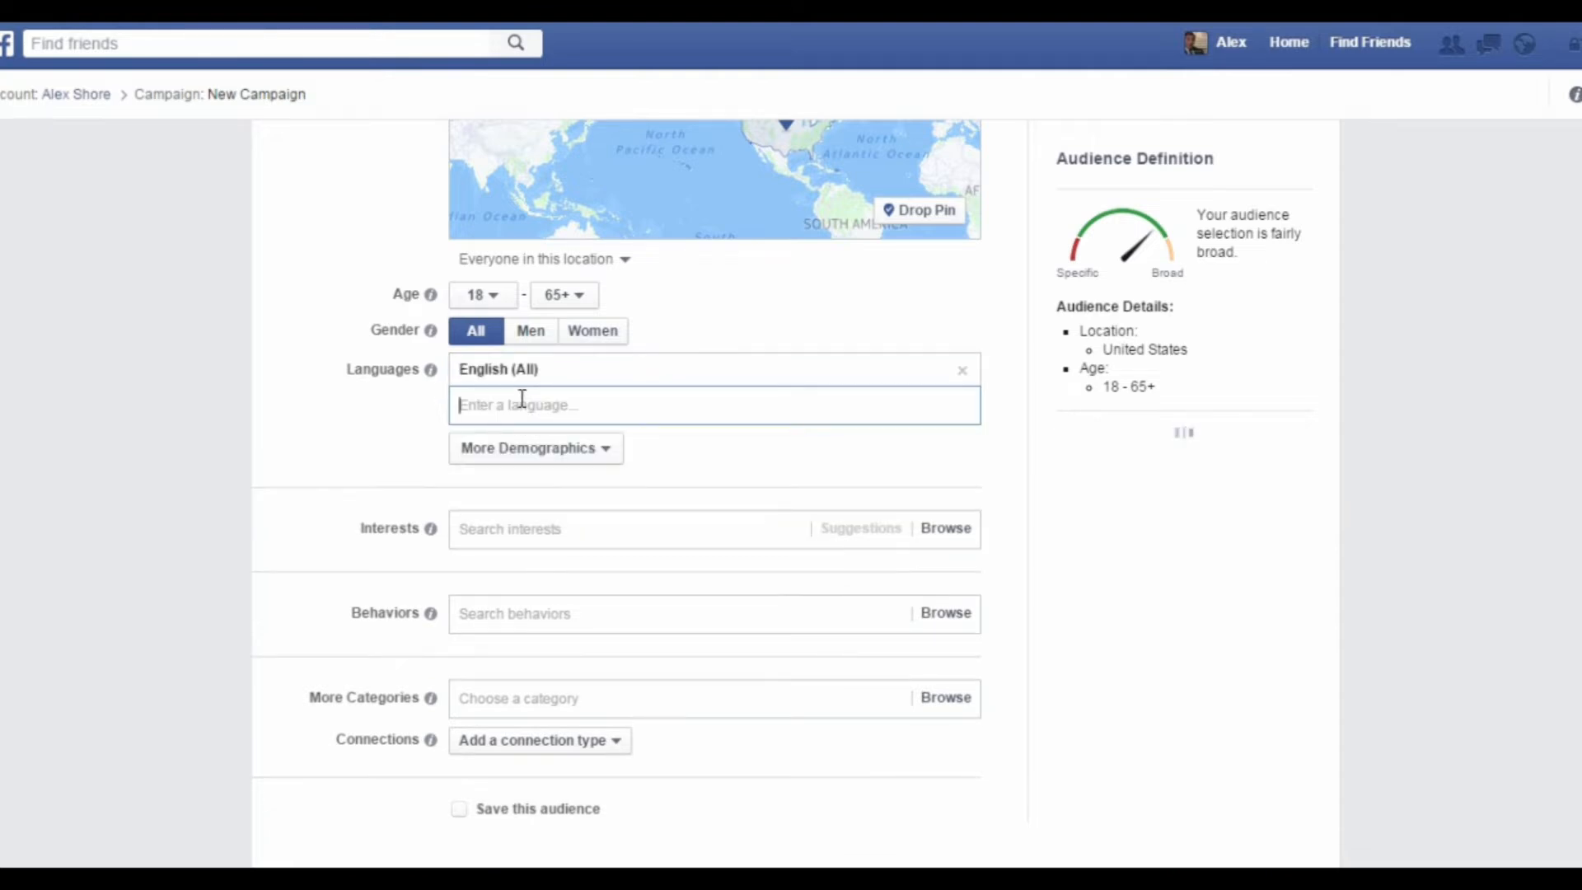
Step: Look through the additional demographic targeting options, such as education and home, without adding any
left_click(576, 455)
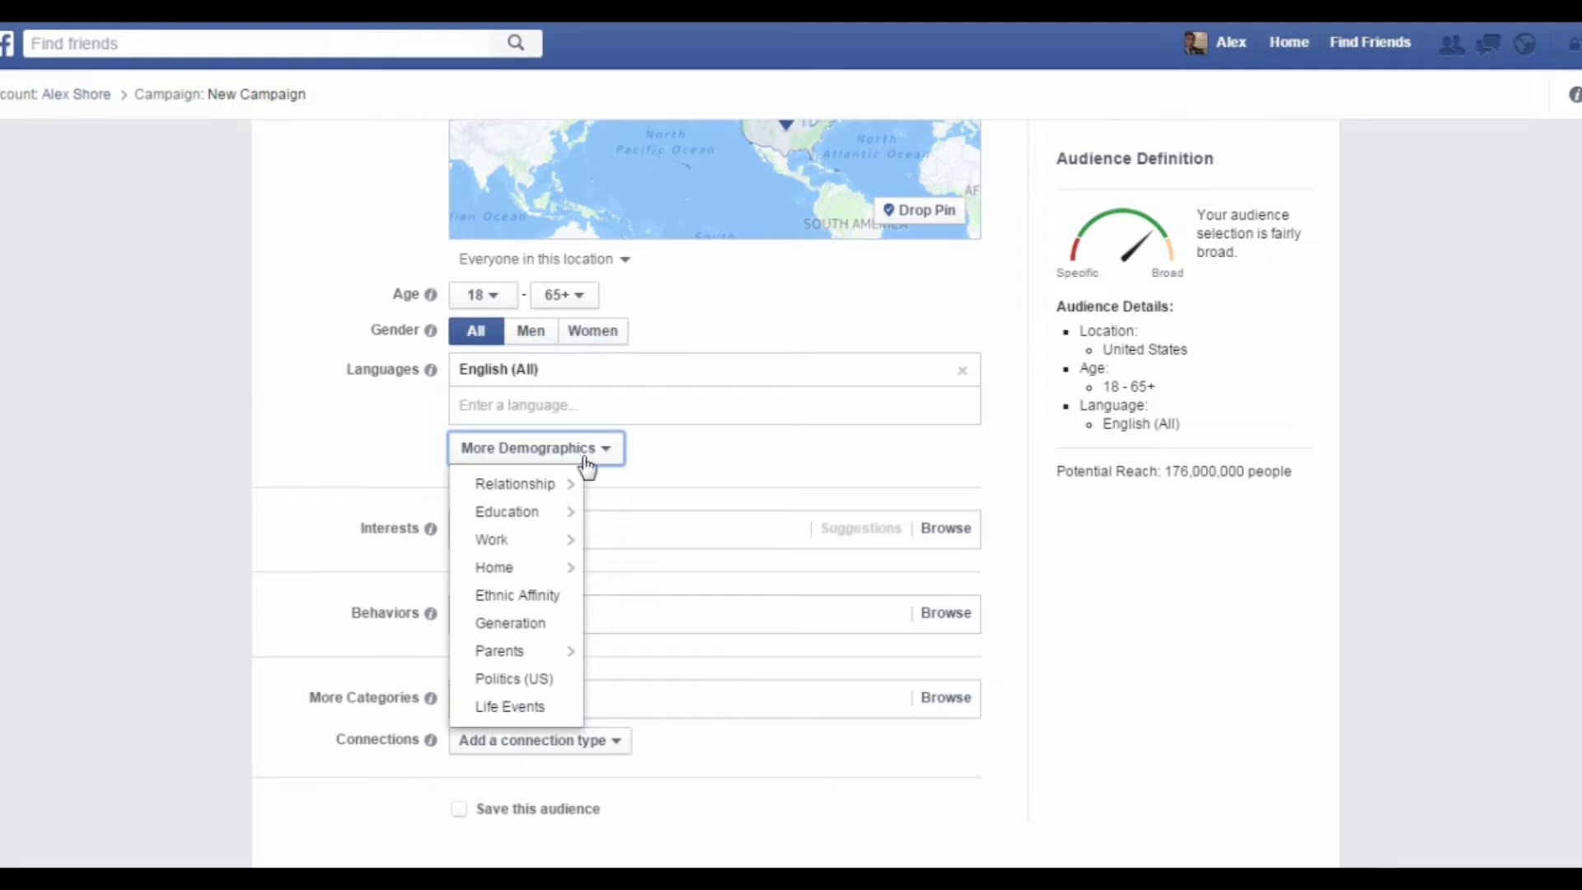
mouse_move(577, 488)
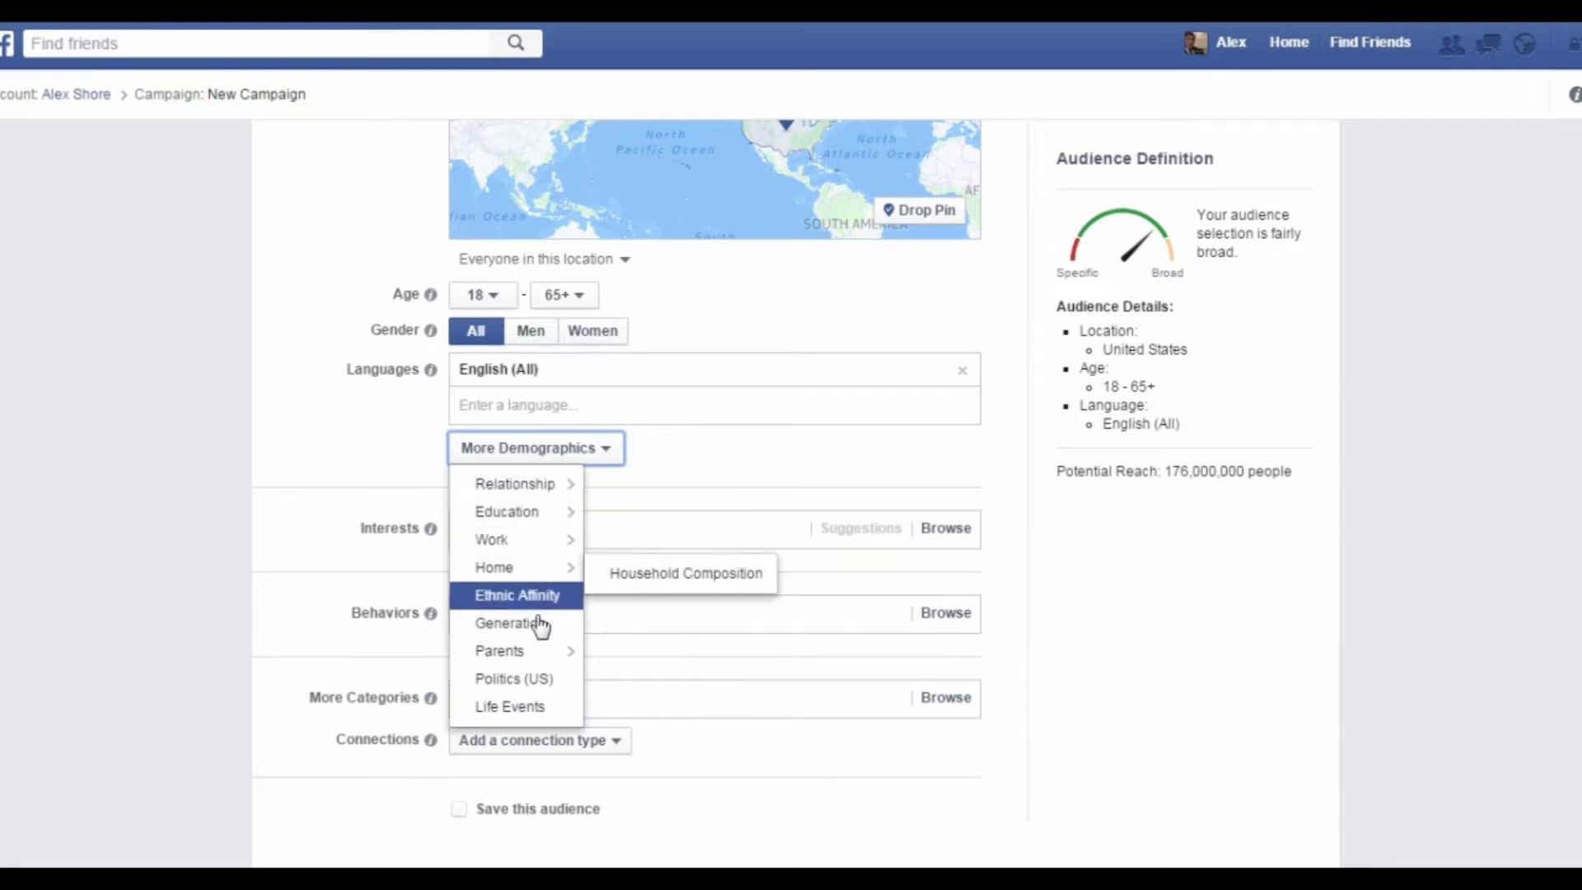
mouse_move(534, 519)
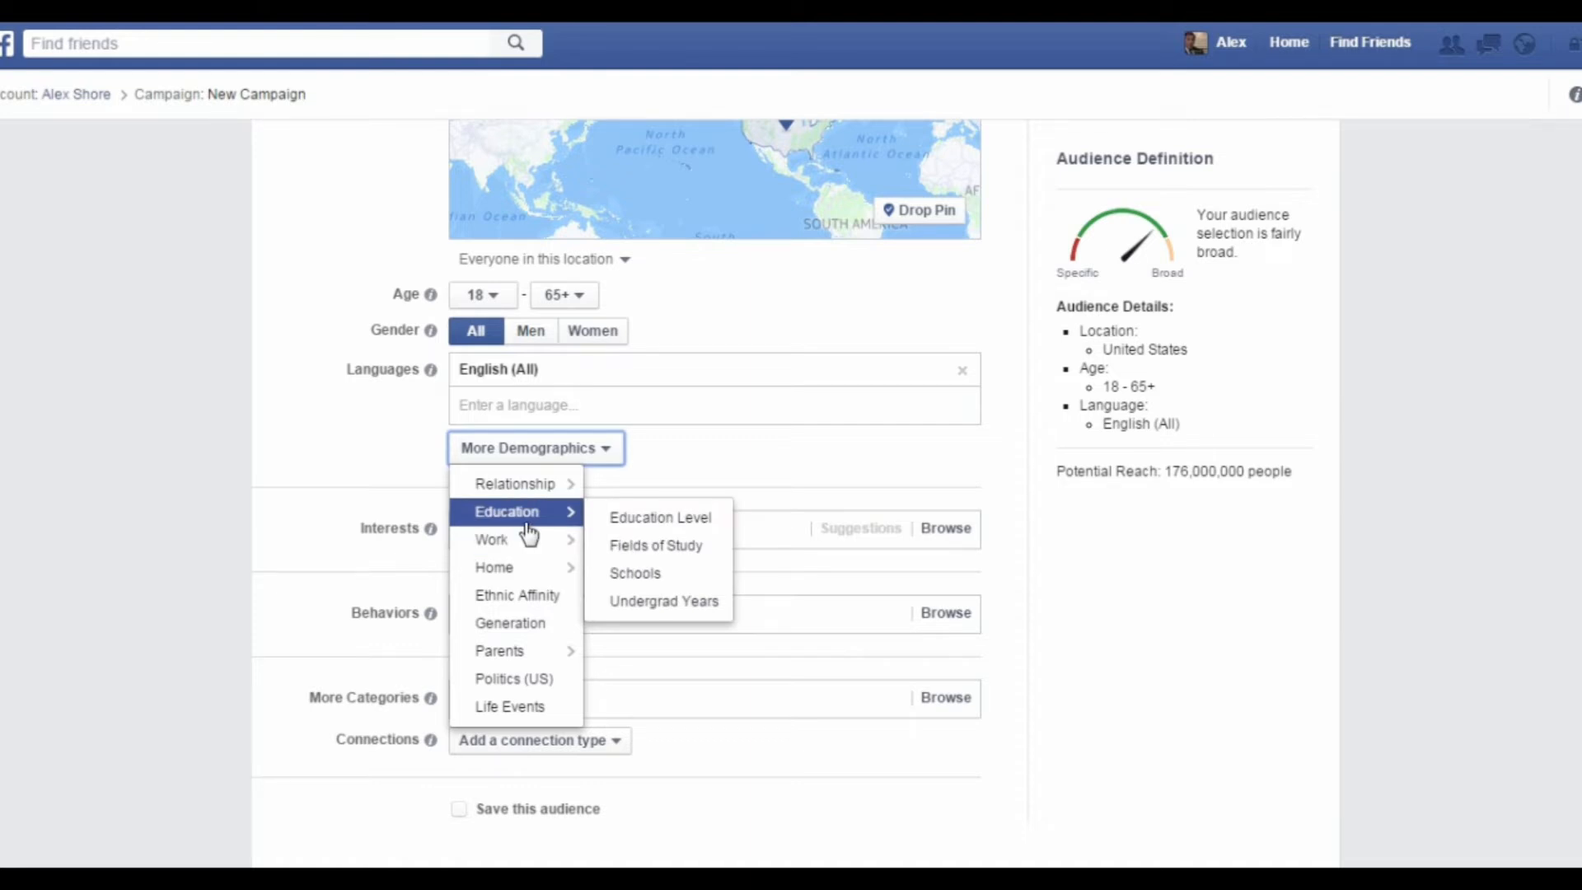
left_click(571, 455)
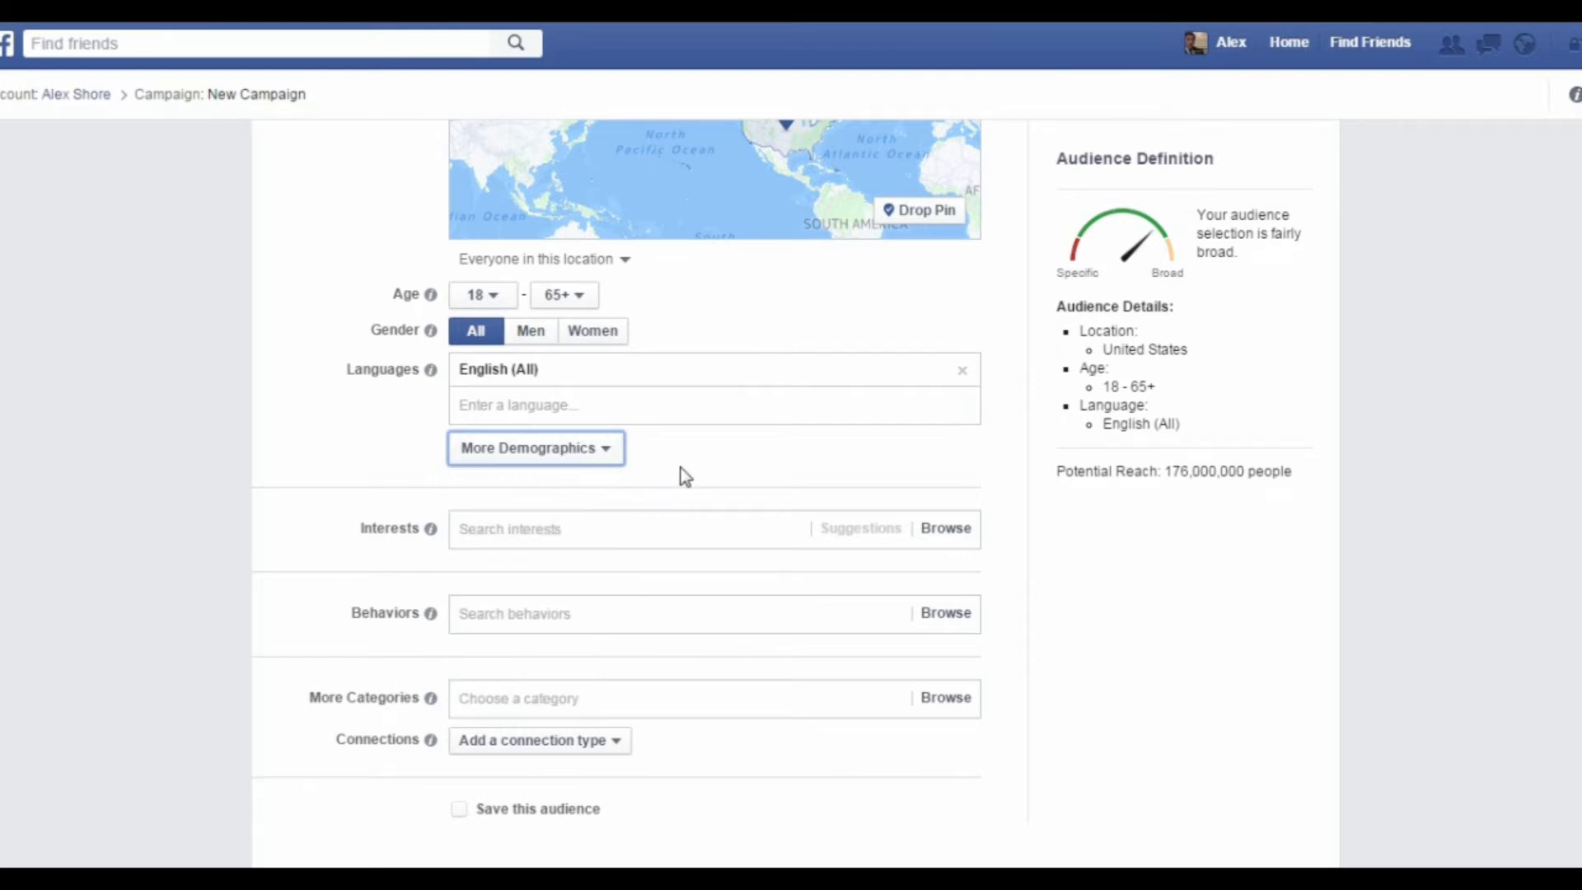
Step: Add Yoga and Meditation as the audience's interests in the ad set
scroll(670, 484, "down", 3)
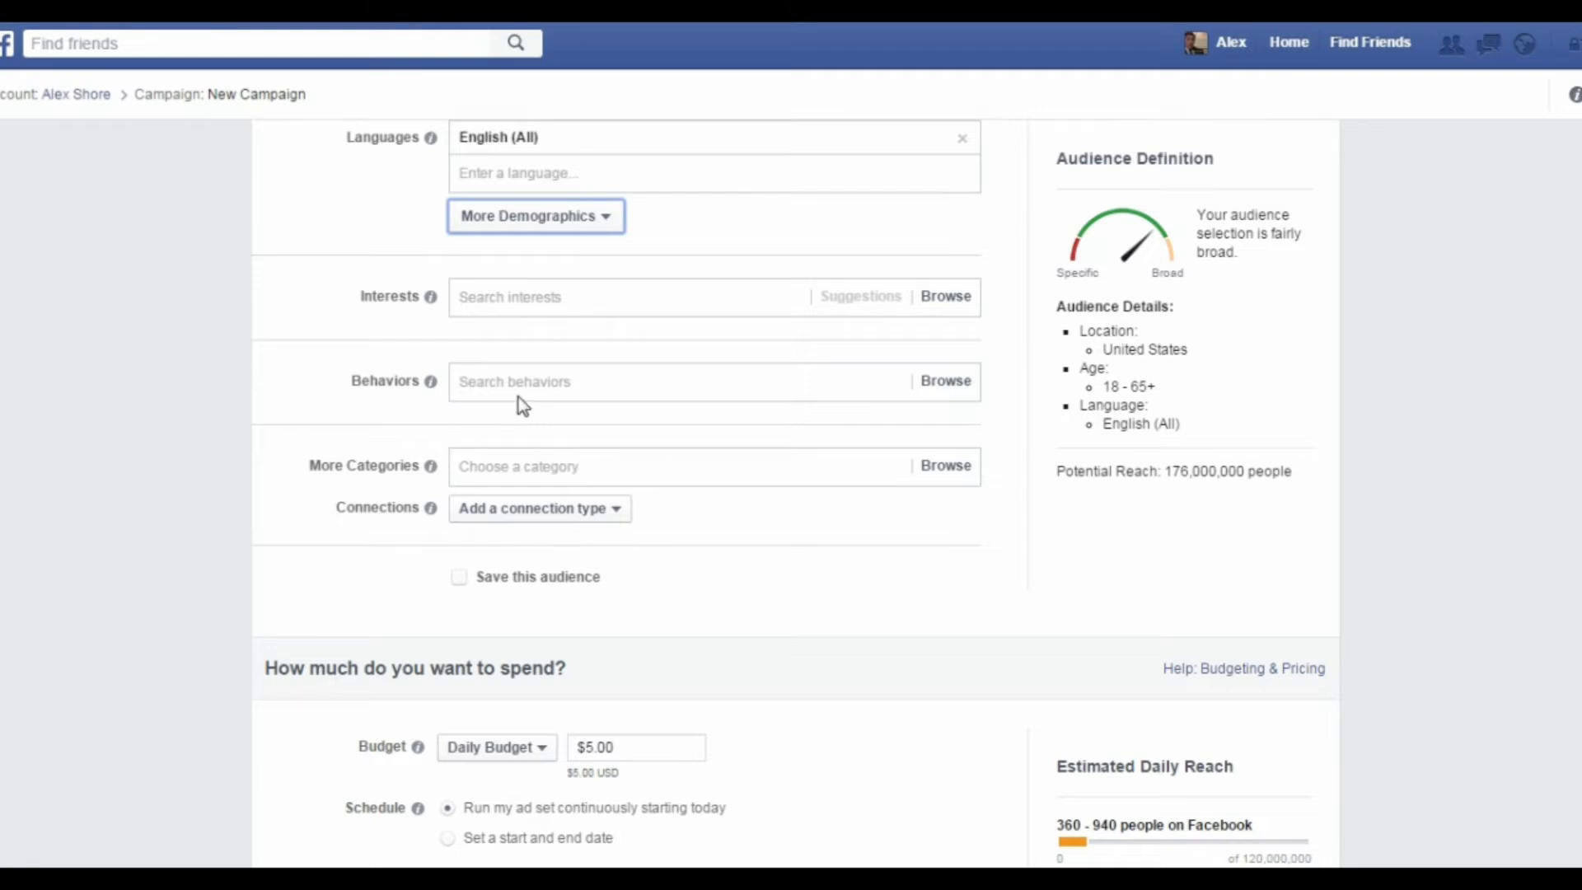
left_click(518, 298)
type("yoga")
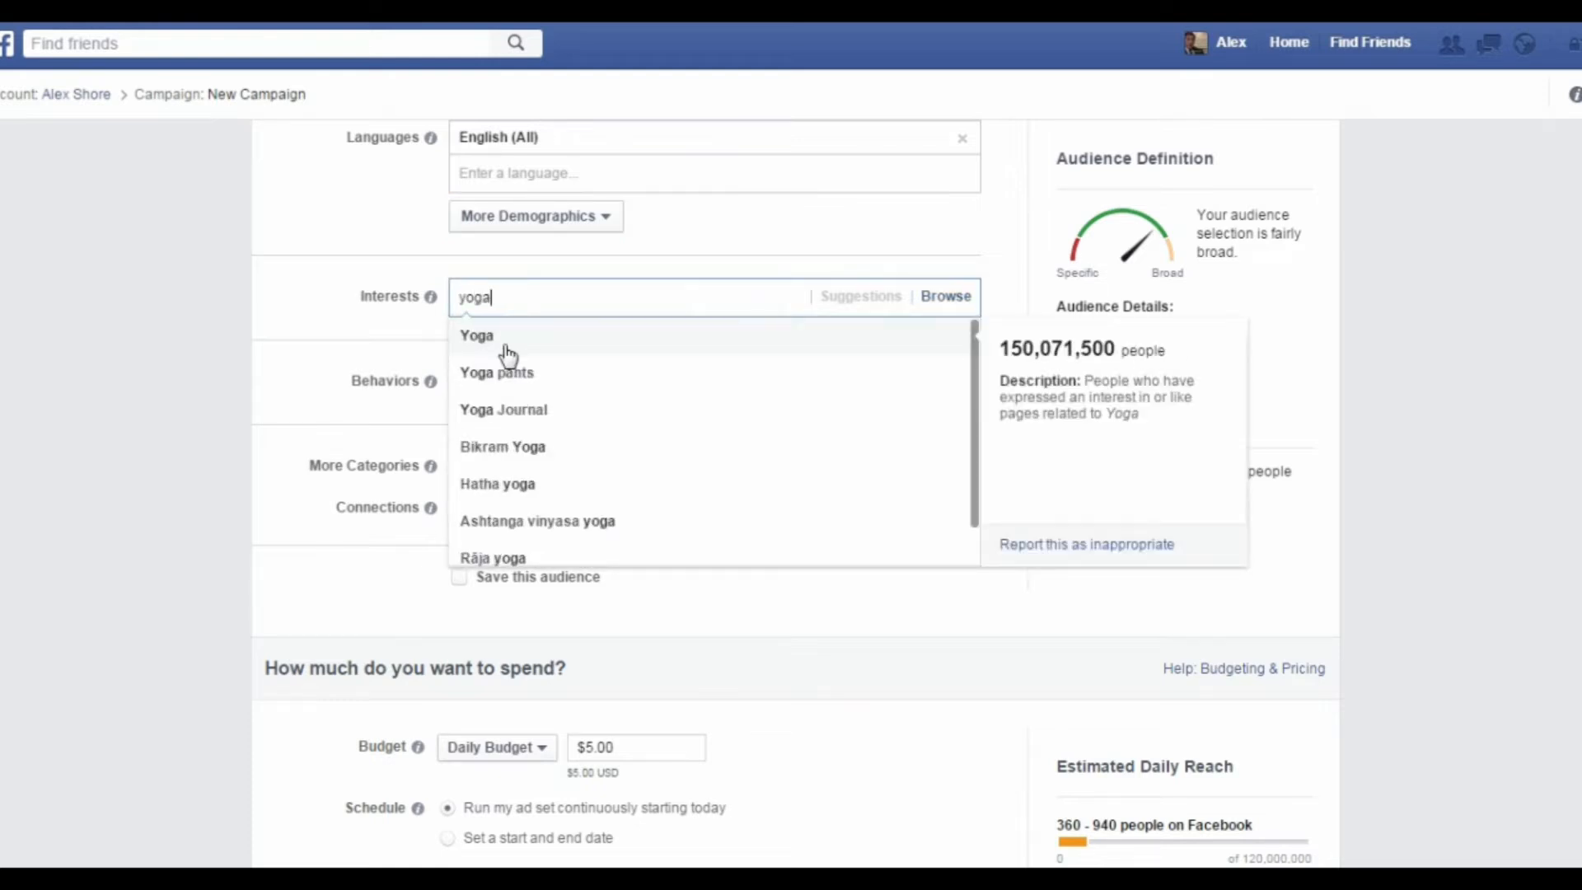
left_click(508, 355)
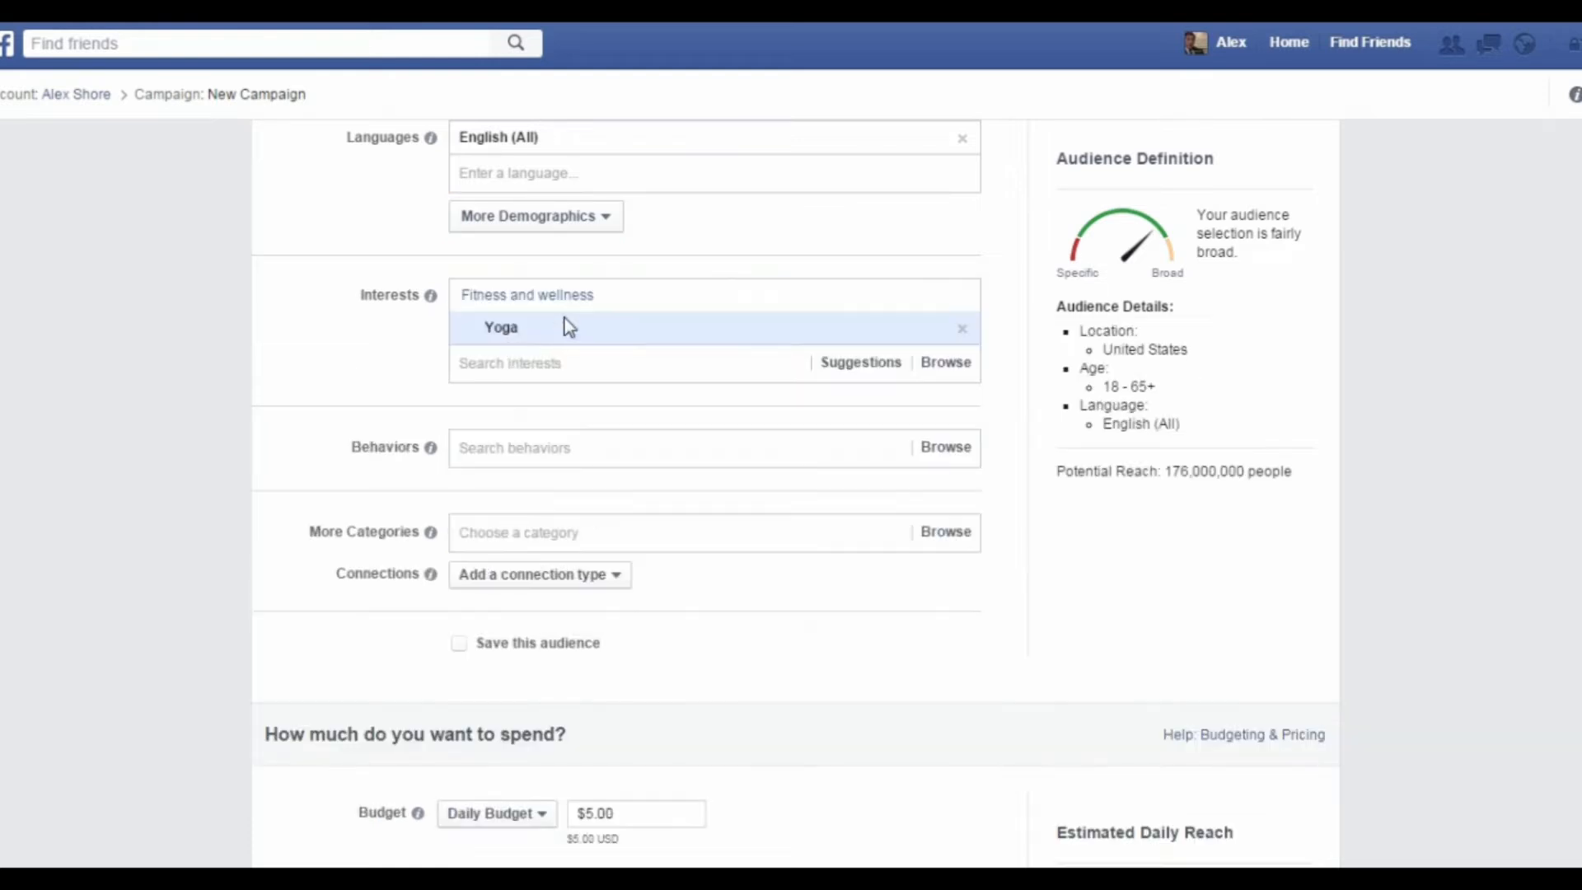
type("meditat")
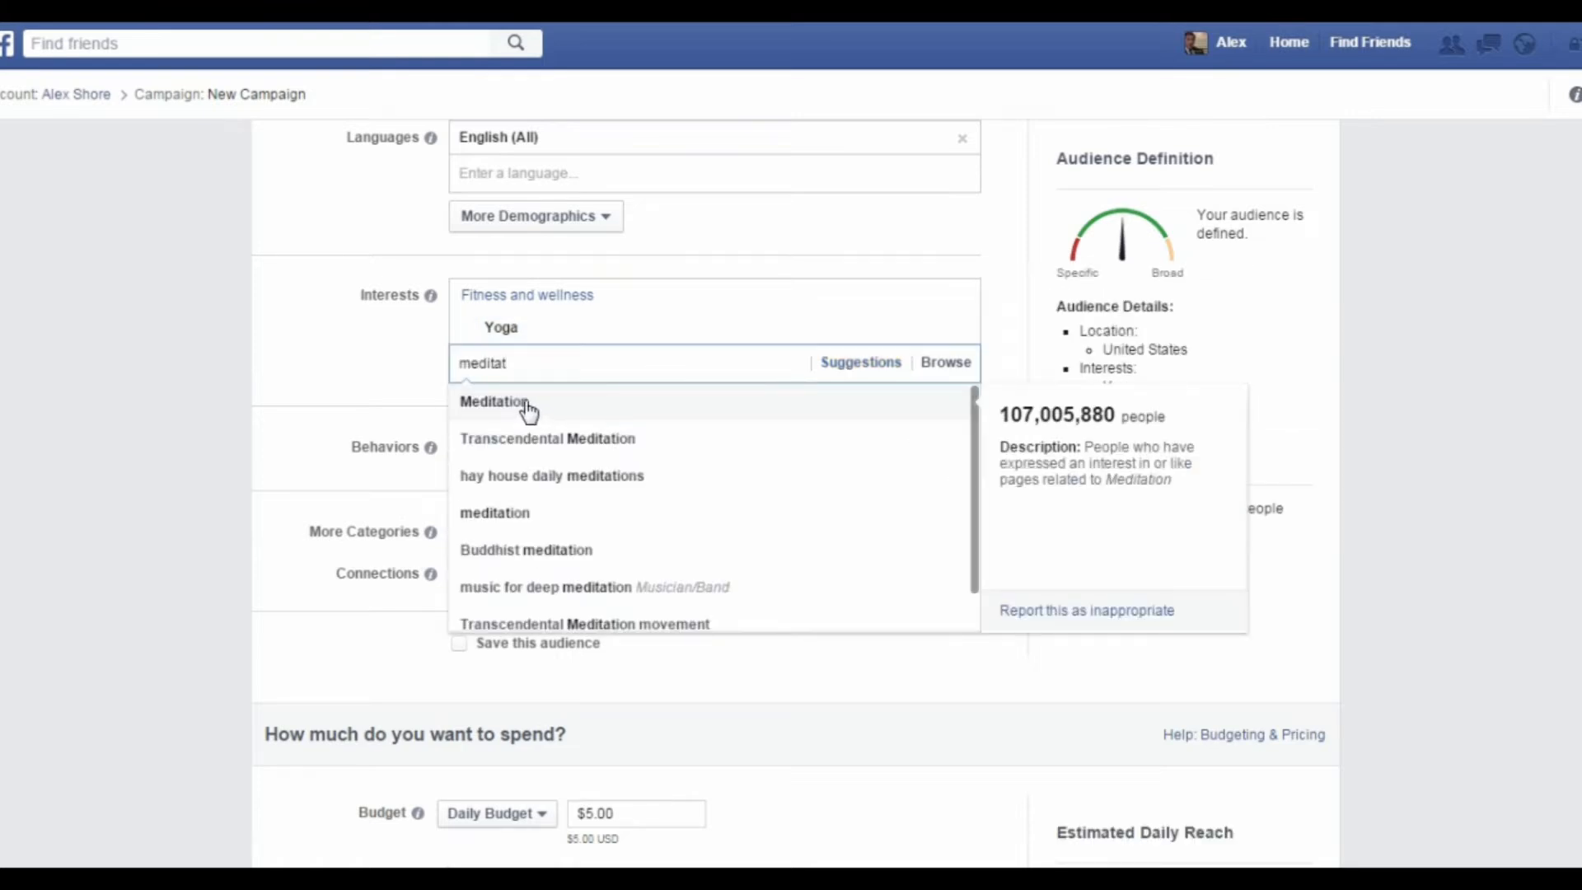
left_click(527, 408)
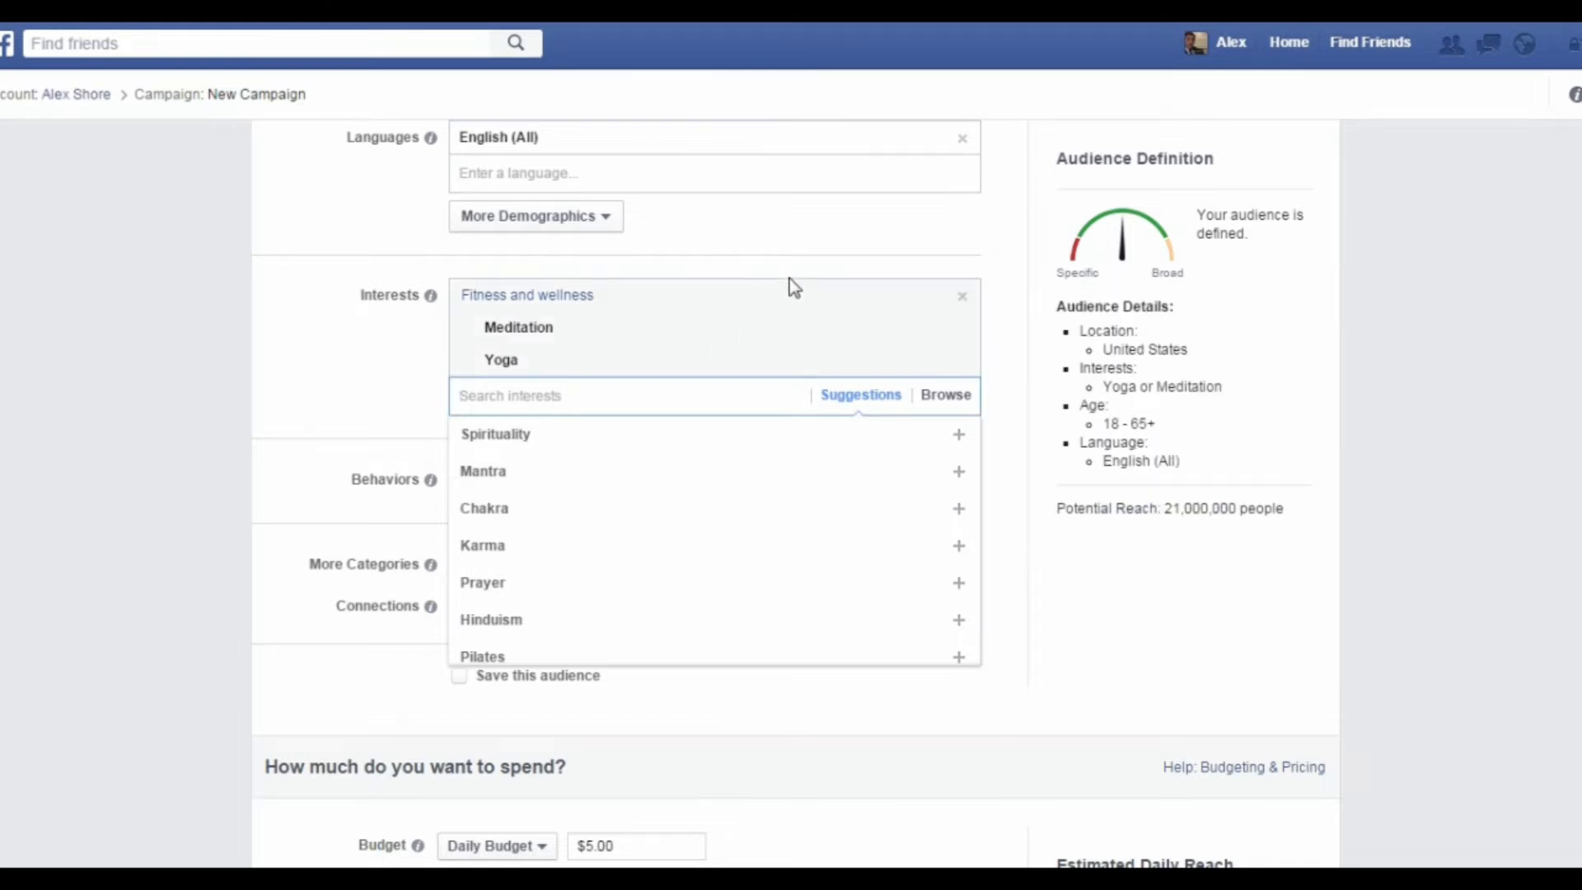
left_click(799, 247)
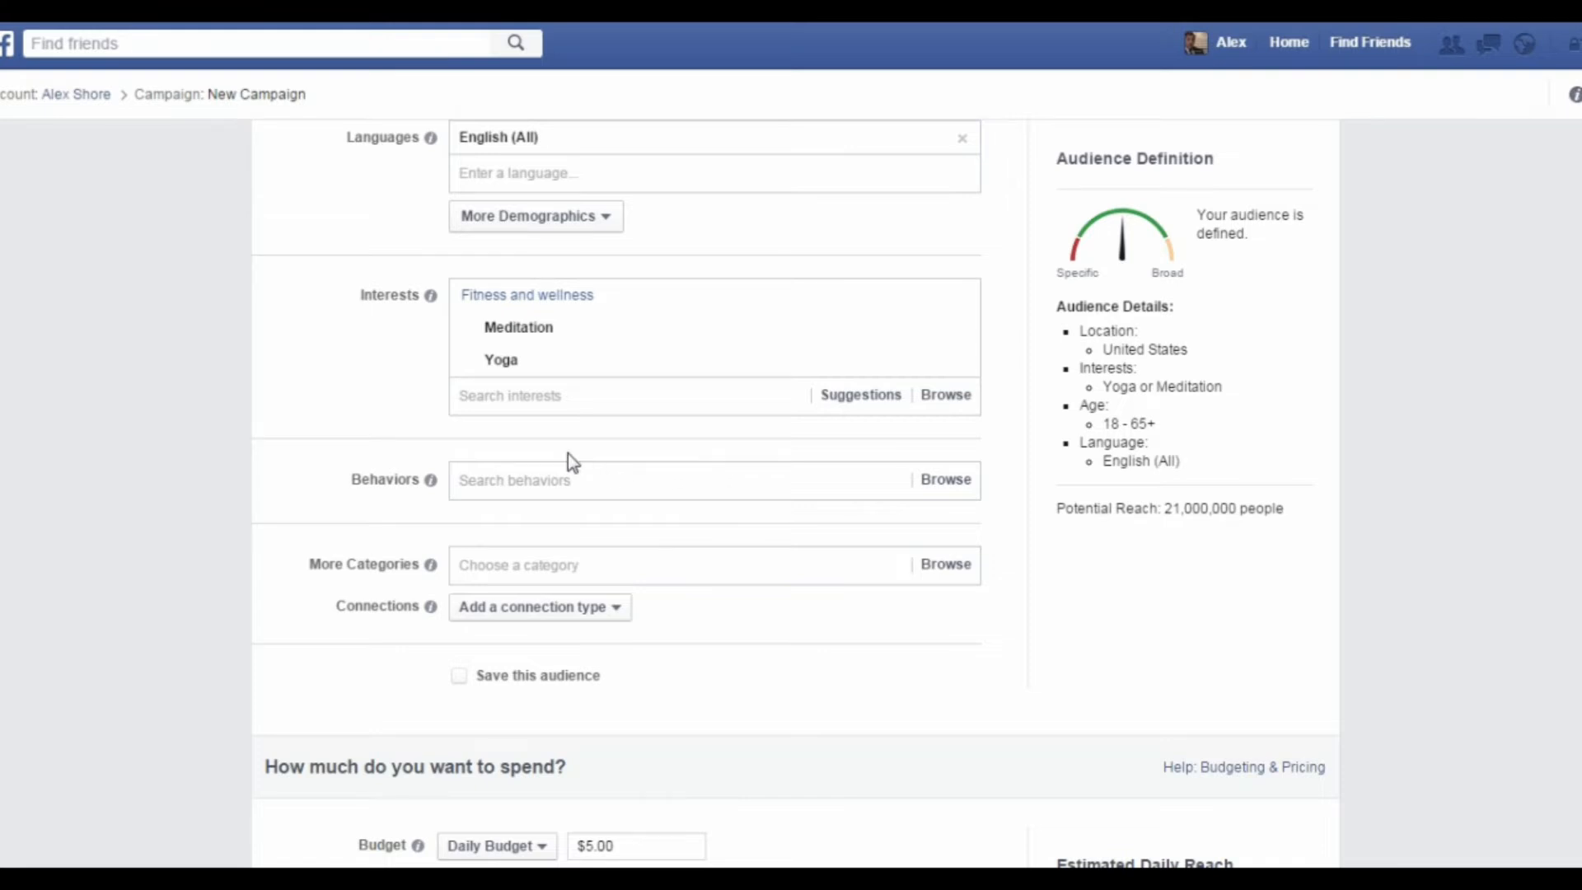
Step: Check the available behavior categories without choosing one, and set this audience to be saved under the name "test 1"
left_click(522, 482)
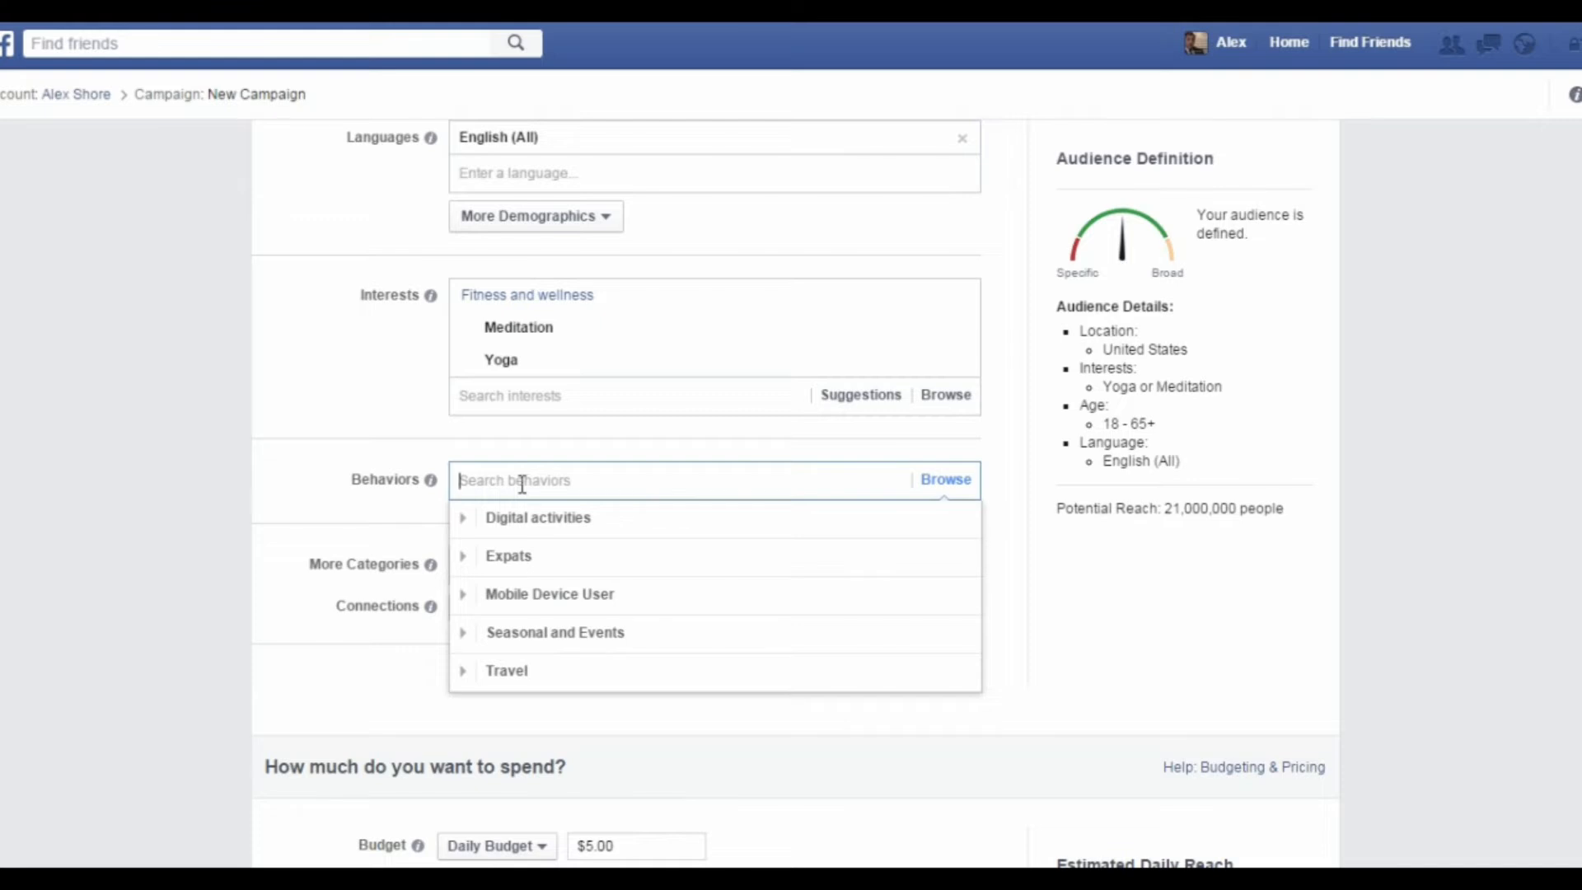
left_click(685, 735)
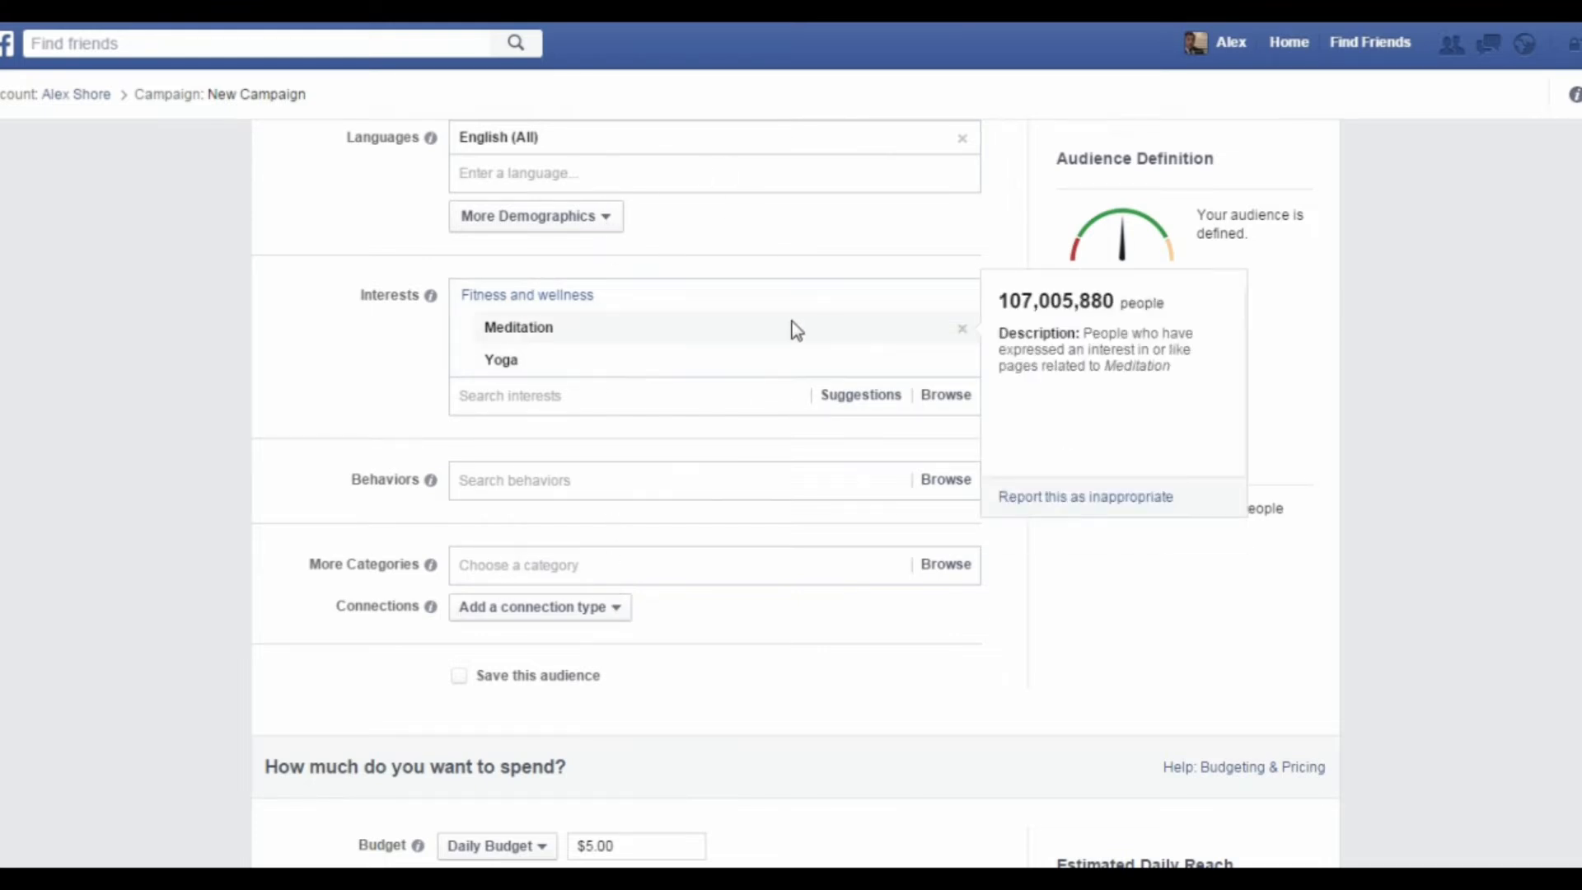
left_click(536, 678)
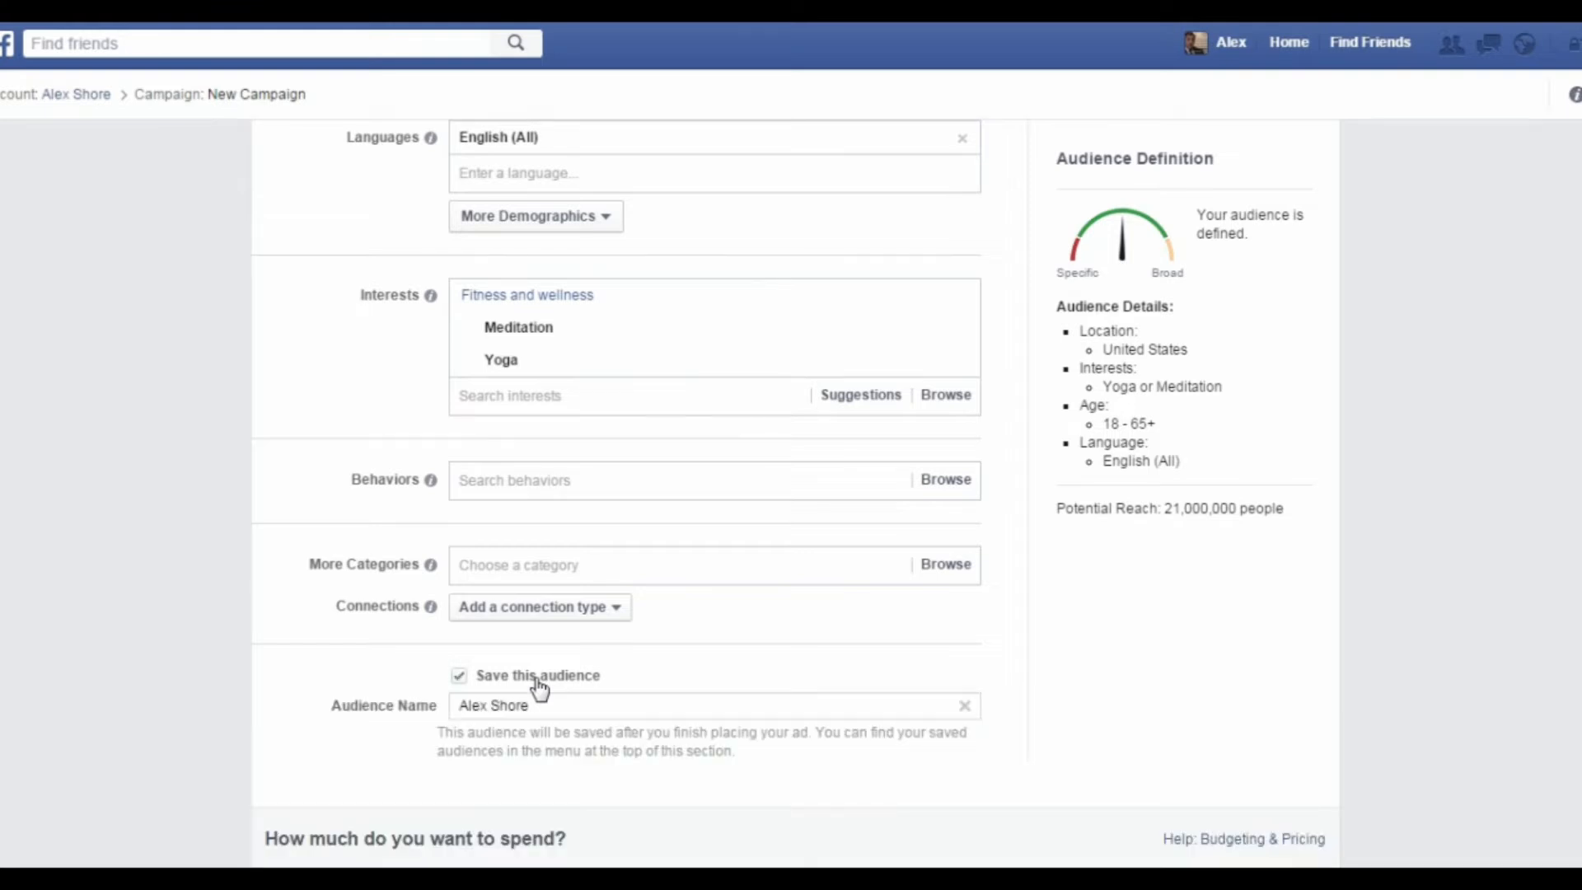
left_click_drag(614, 703, 356, 729)
type("test 1")
Step: Review the budget types and the start and end date scheduling, keeping the daily budget and the continuous schedule starting today
scroll(753, 755, "down", 2)
scroll(734, 657, "down", 3)
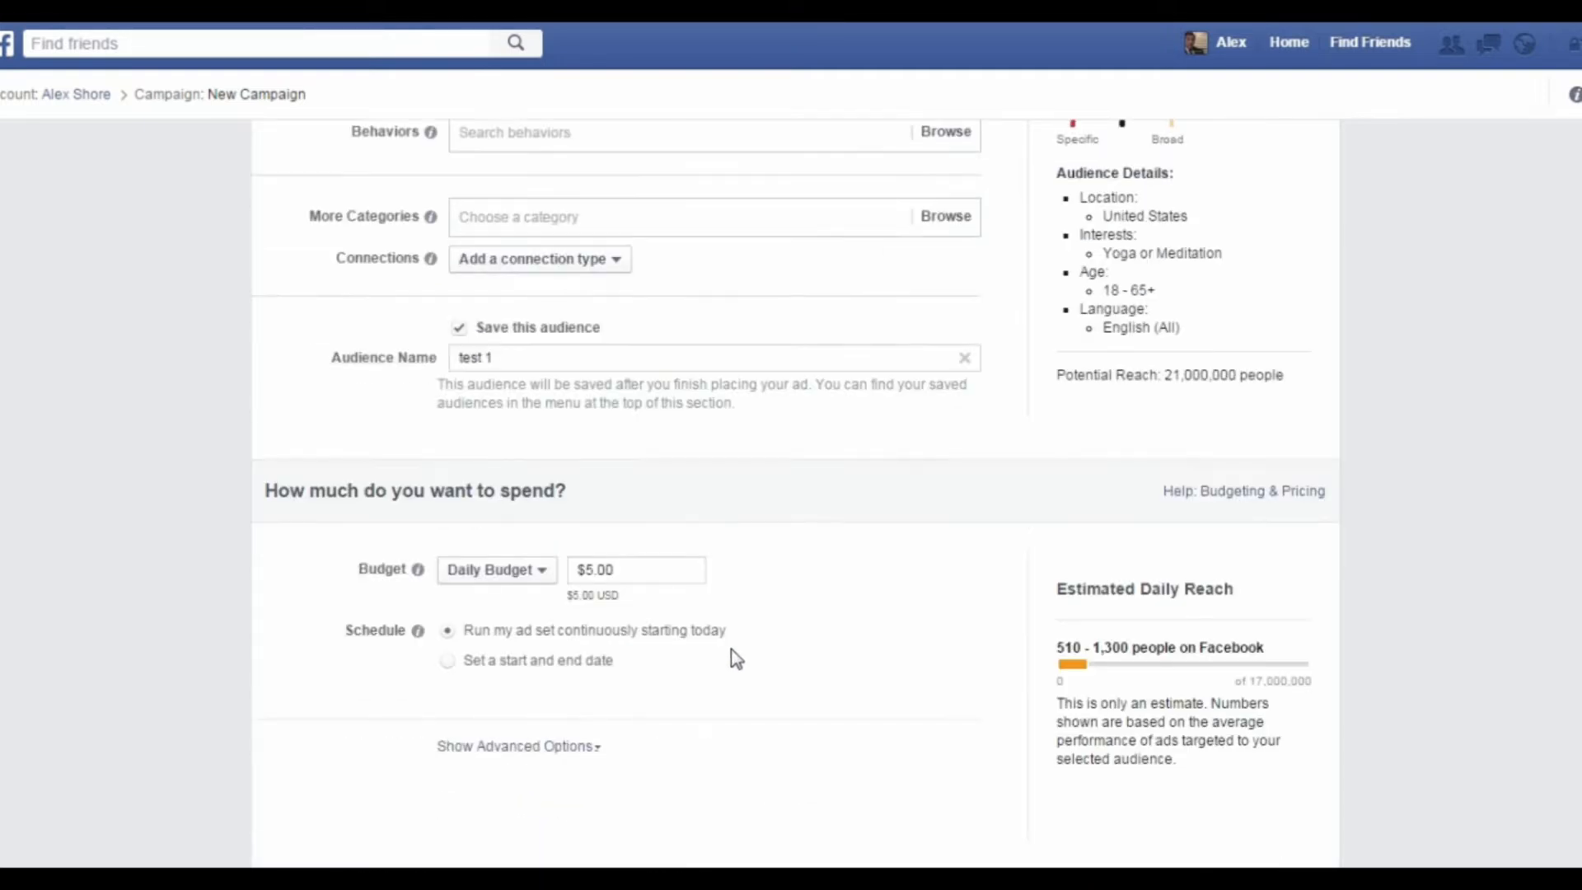
scroll(735, 659, "down", 2)
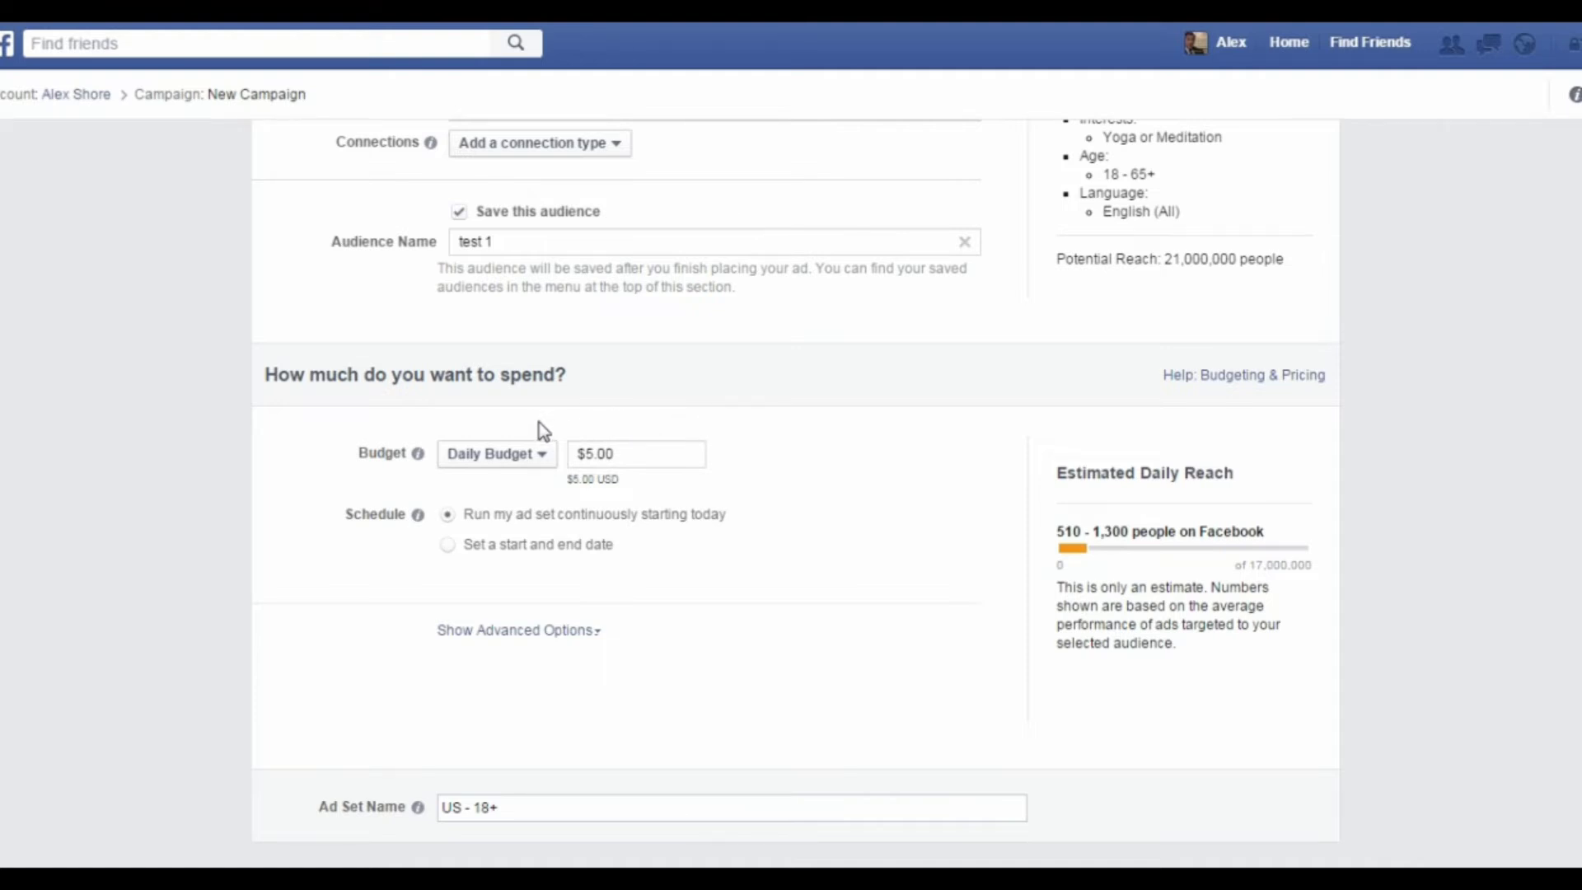
left_click(511, 454)
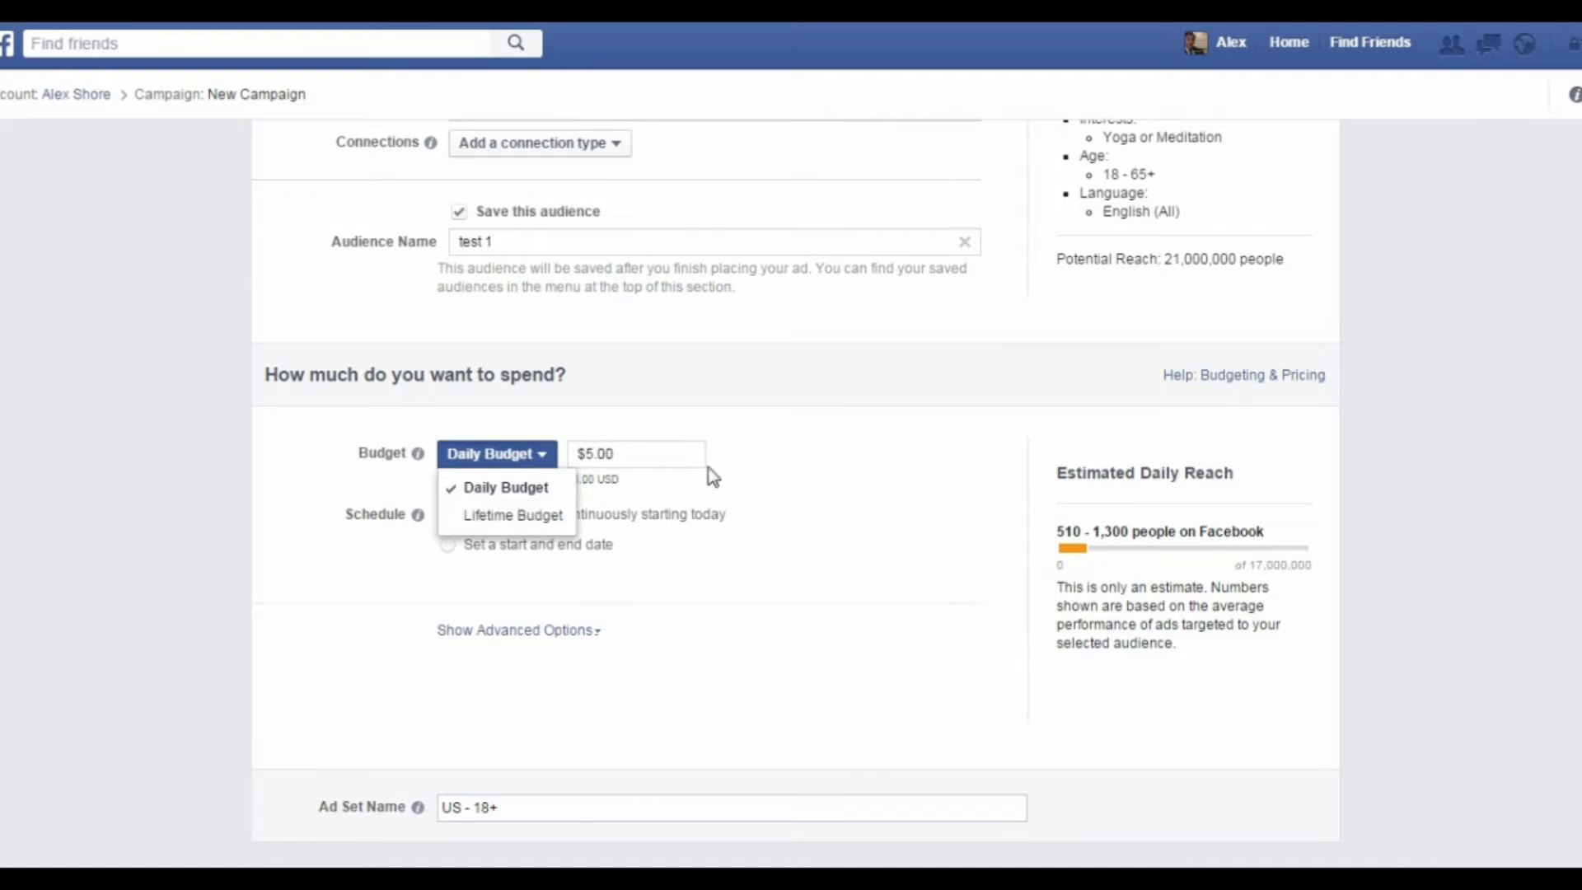
left_click(769, 493)
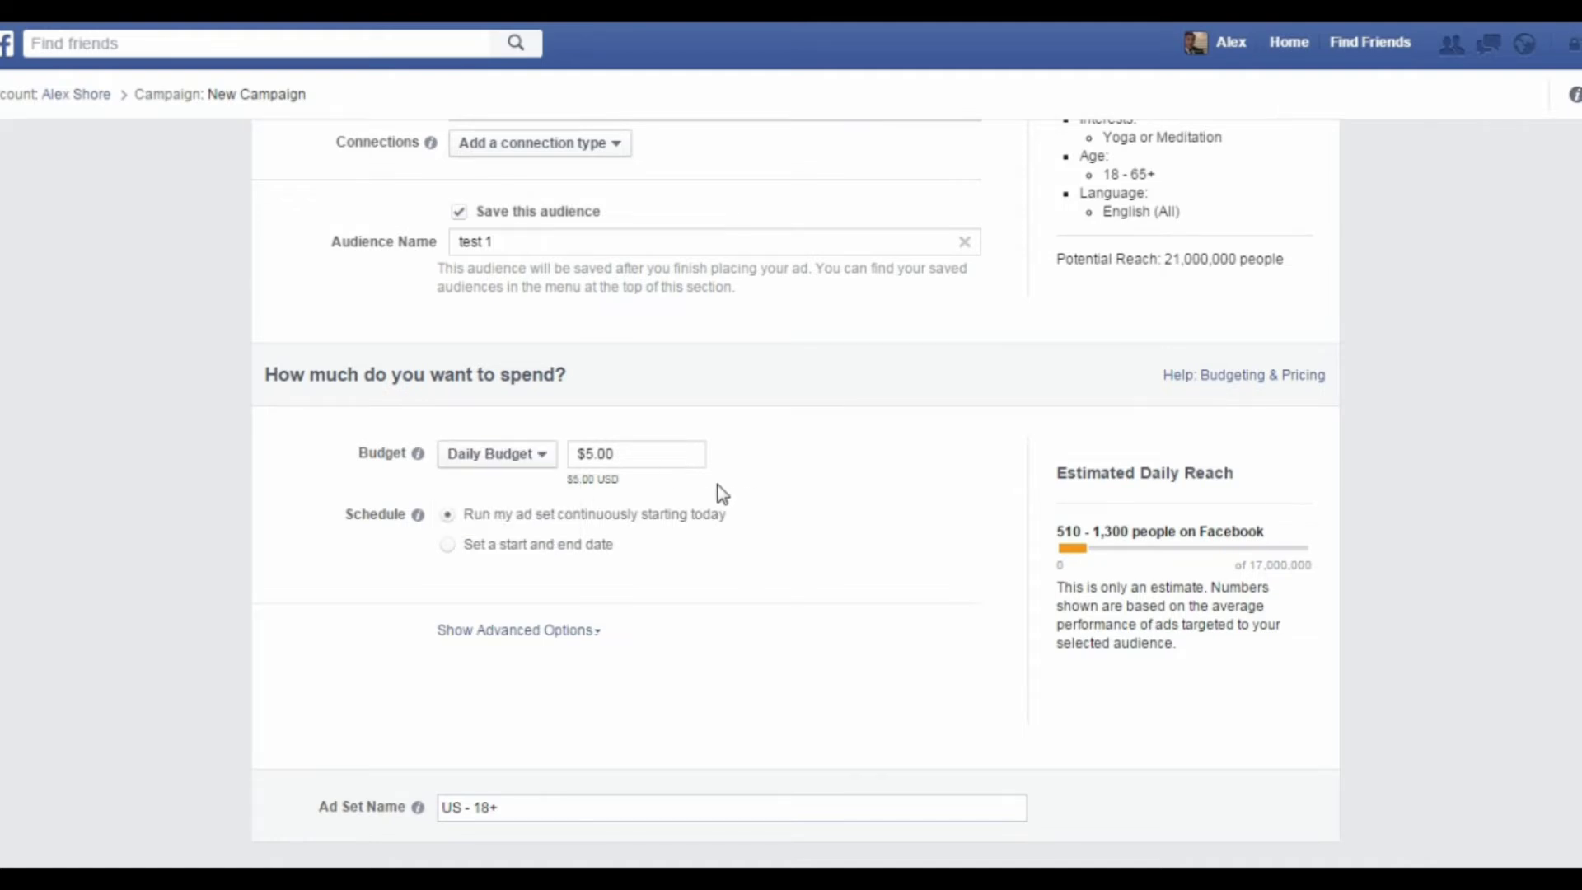
left_click(651, 451)
left_click(523, 551)
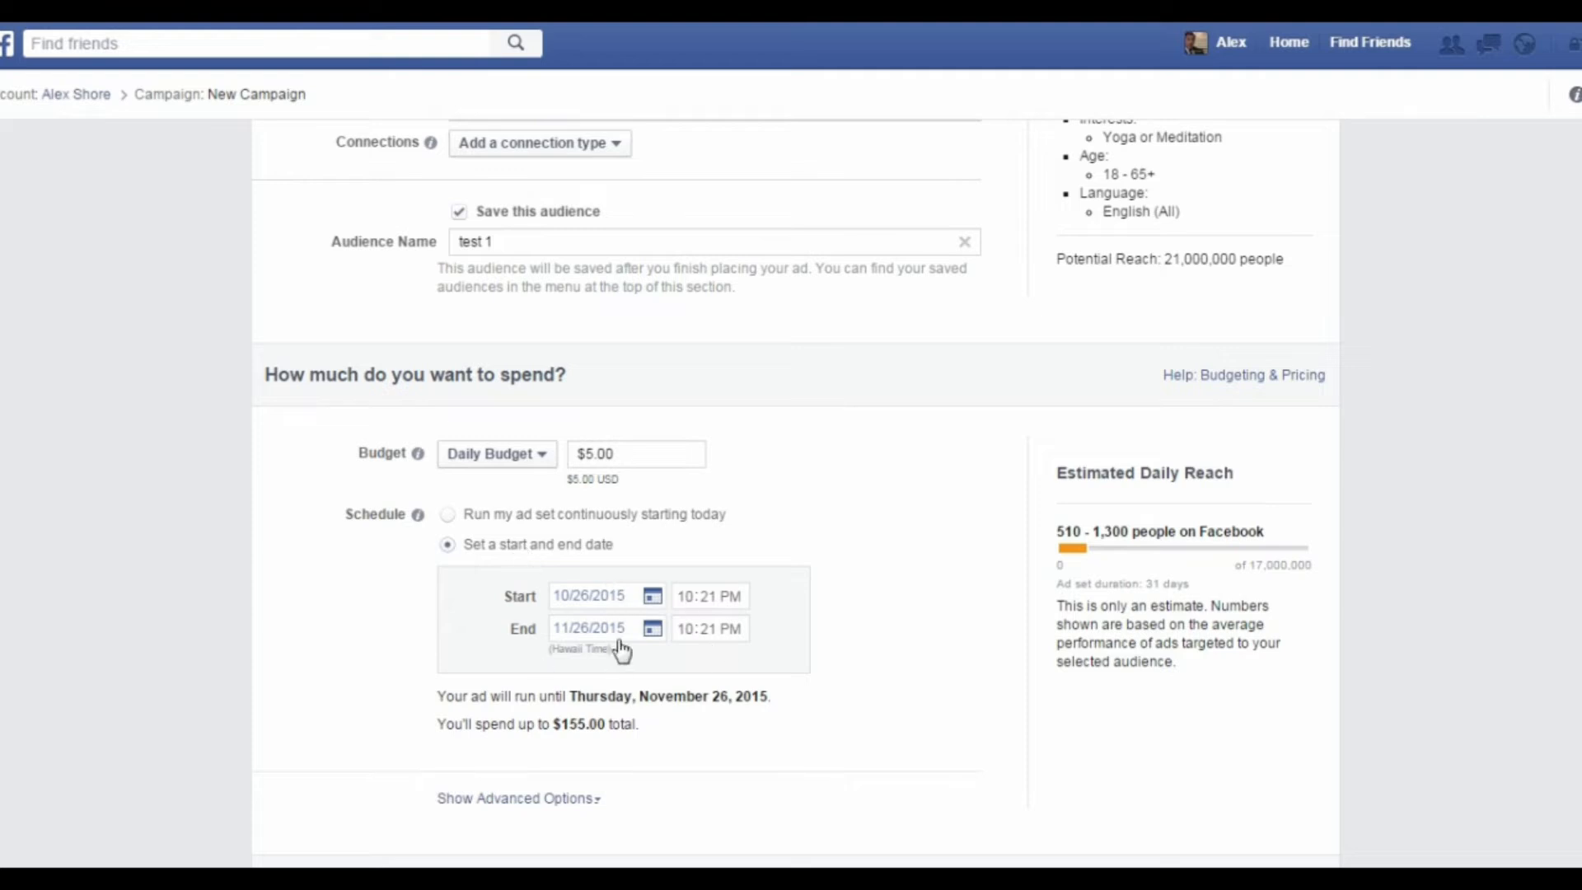
left_click(449, 516)
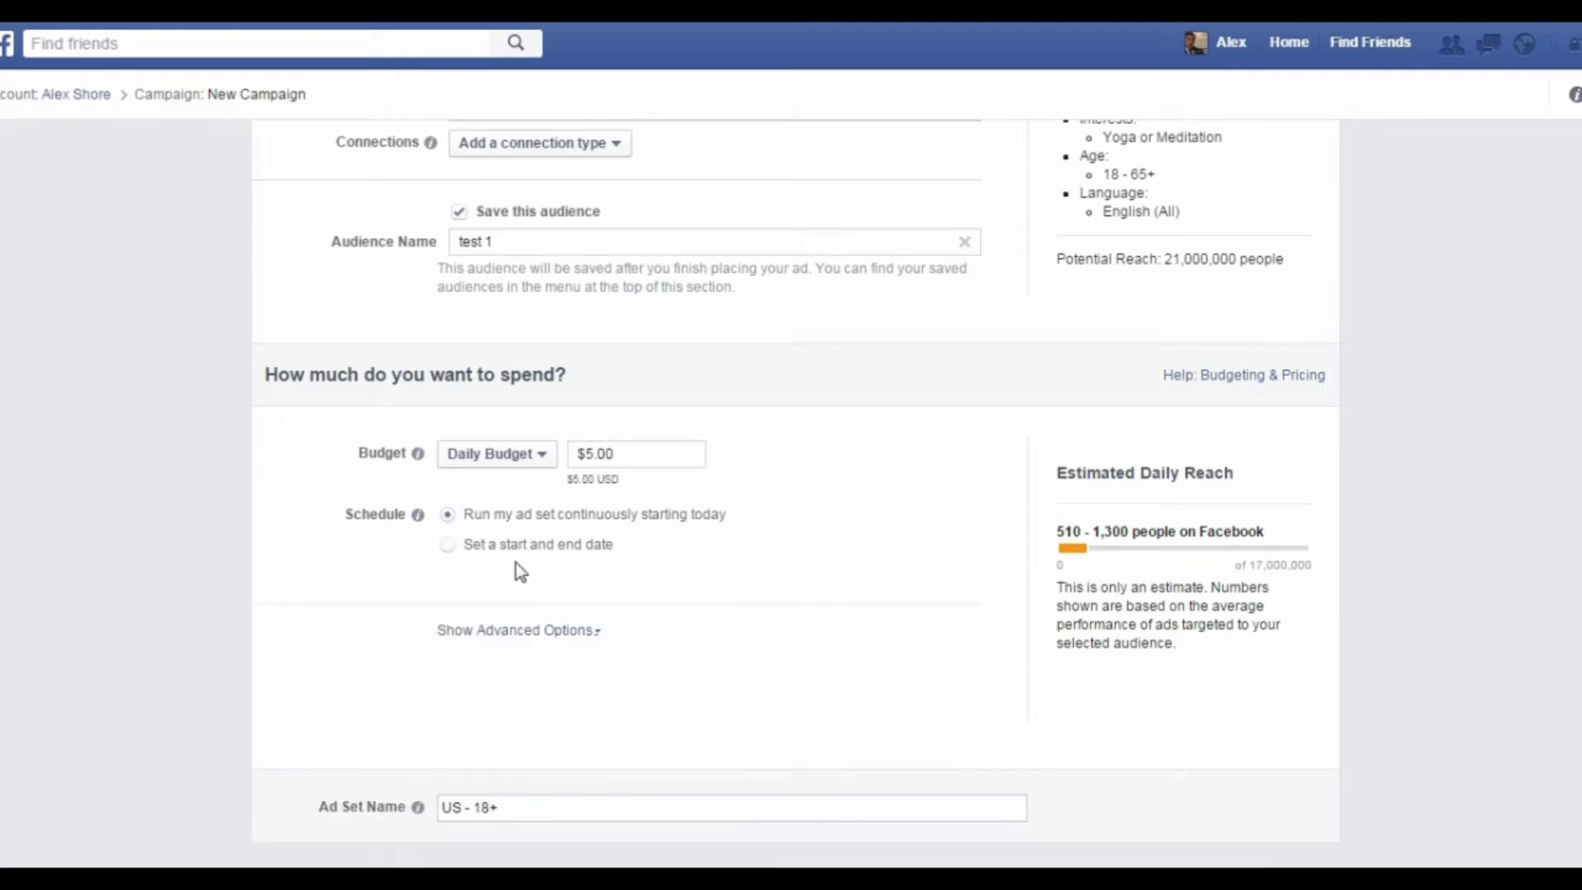
Step: Show the advanced budget options and optimize the ad set for Link Clicks to Website / Pay per Link Click
left_click(558, 648)
scroll(828, 547, "down", 3)
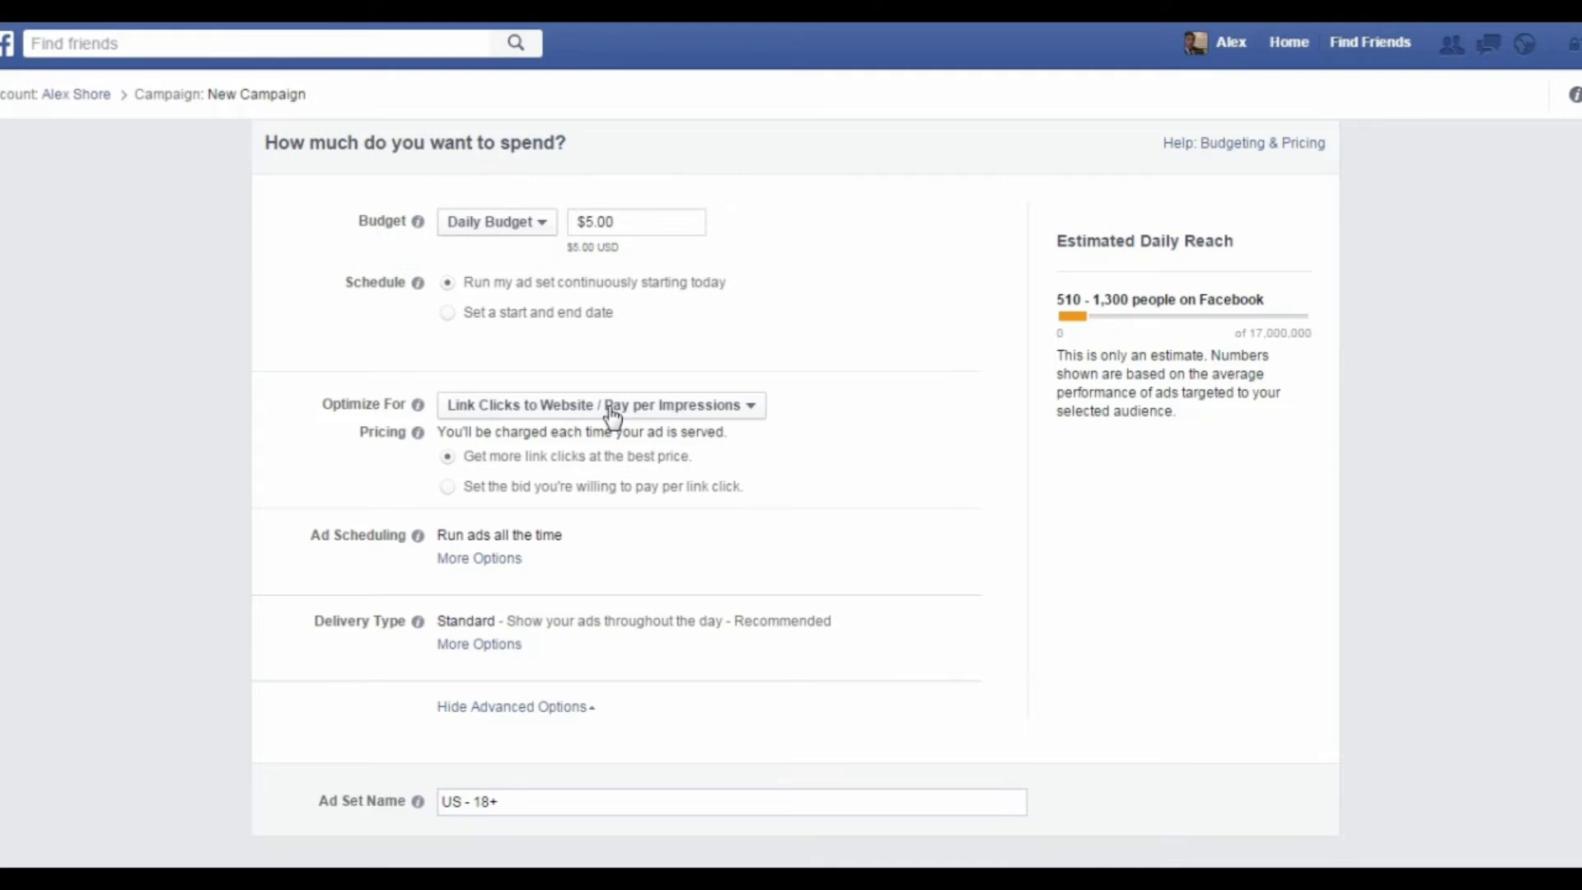
left_click(682, 407)
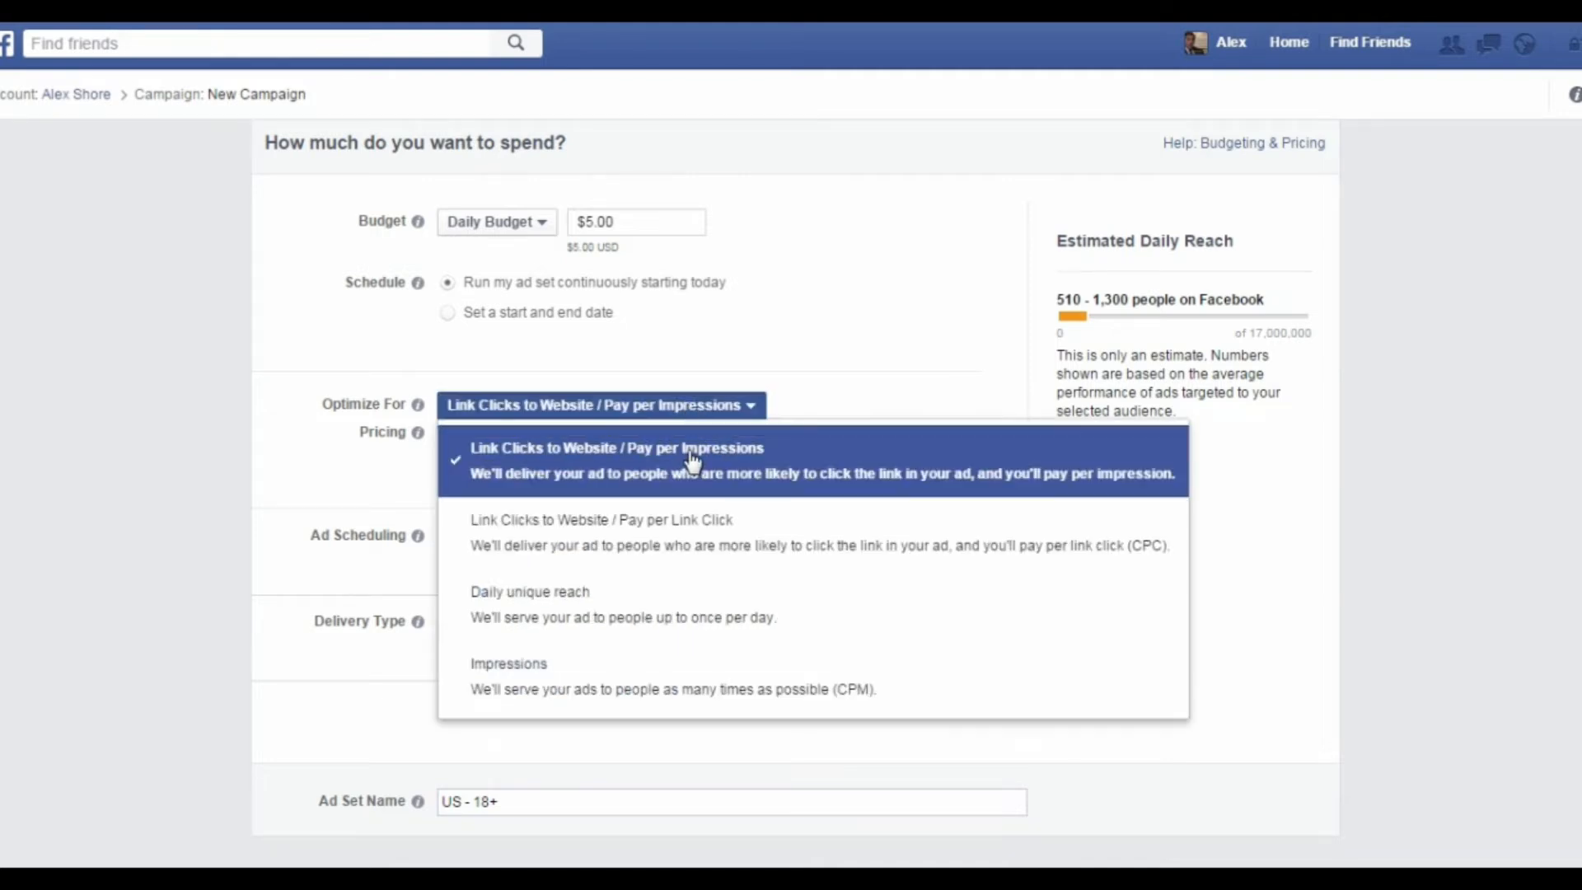
left_click(700, 551)
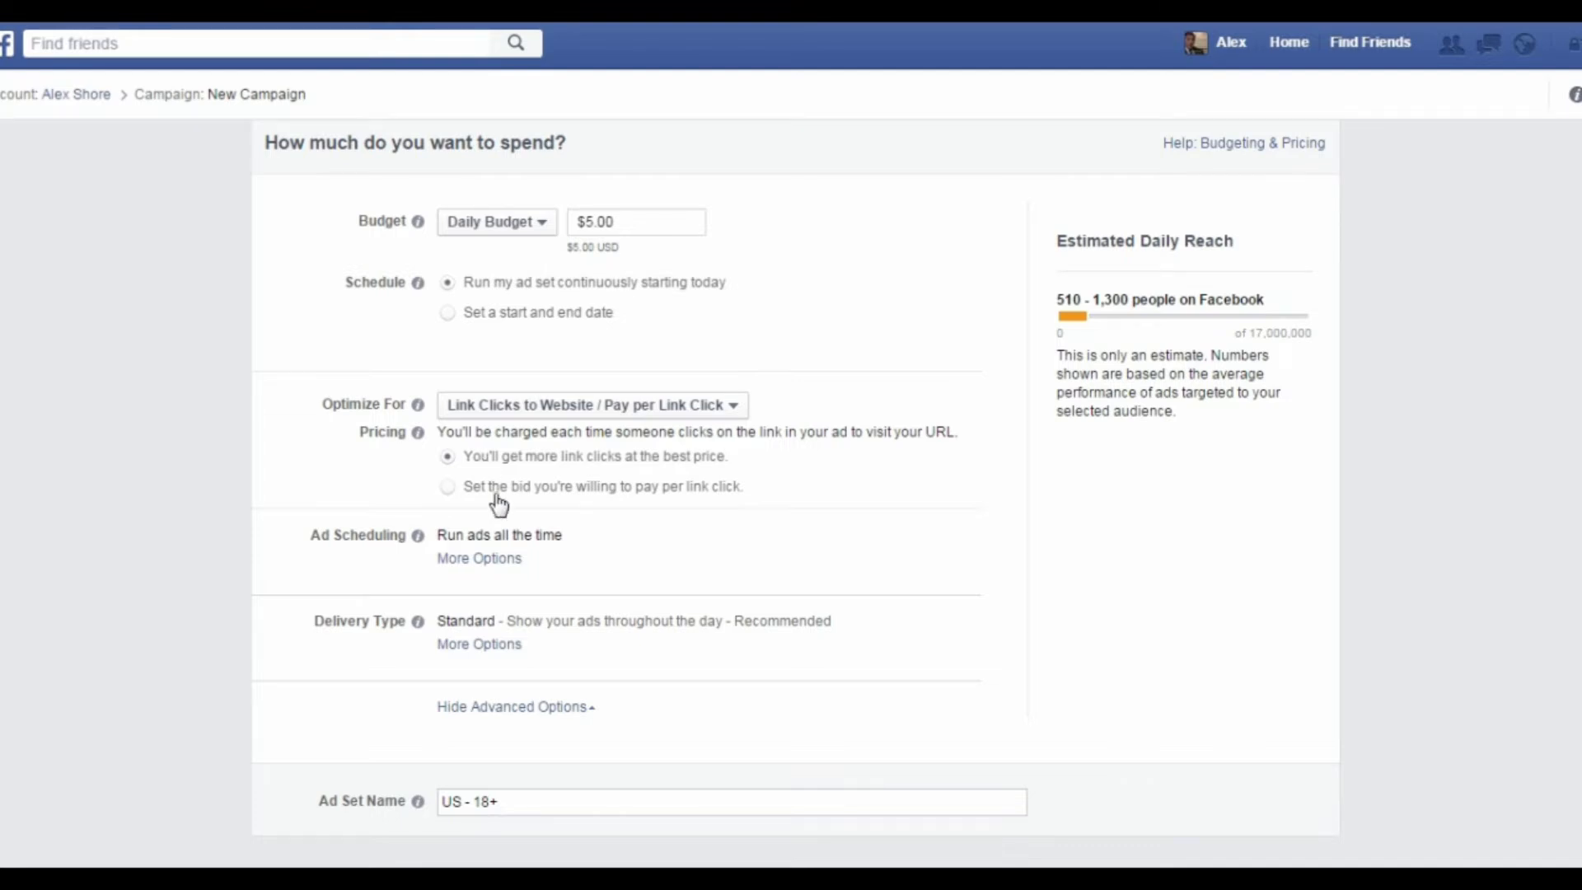
Step: Rename the ad set as "test 2"
left_click(551, 810)
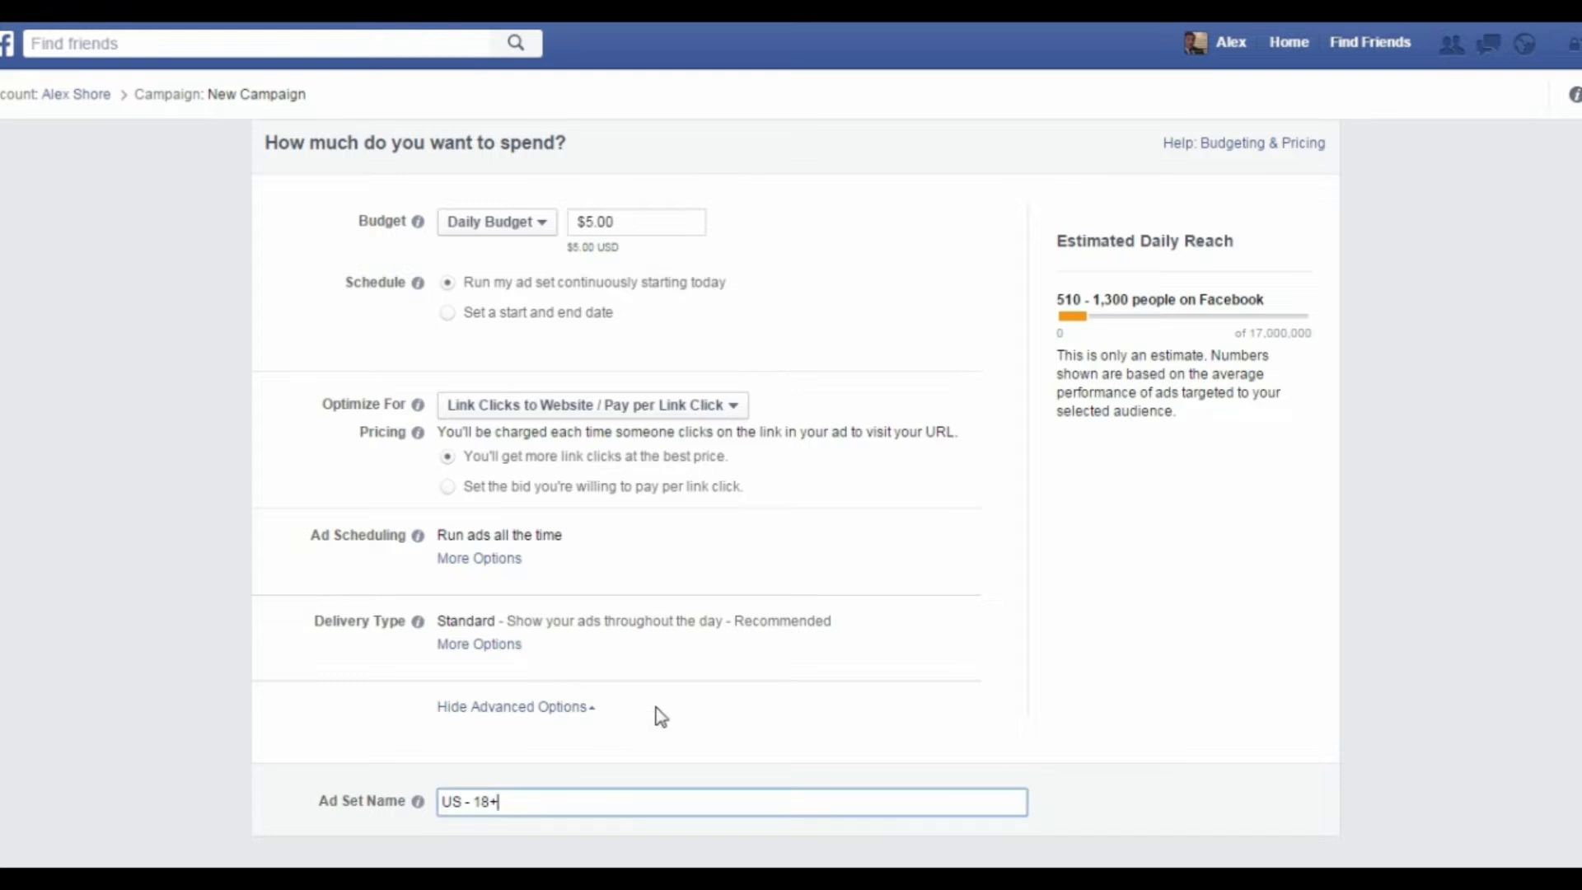
scroll(653, 717, "down", 4)
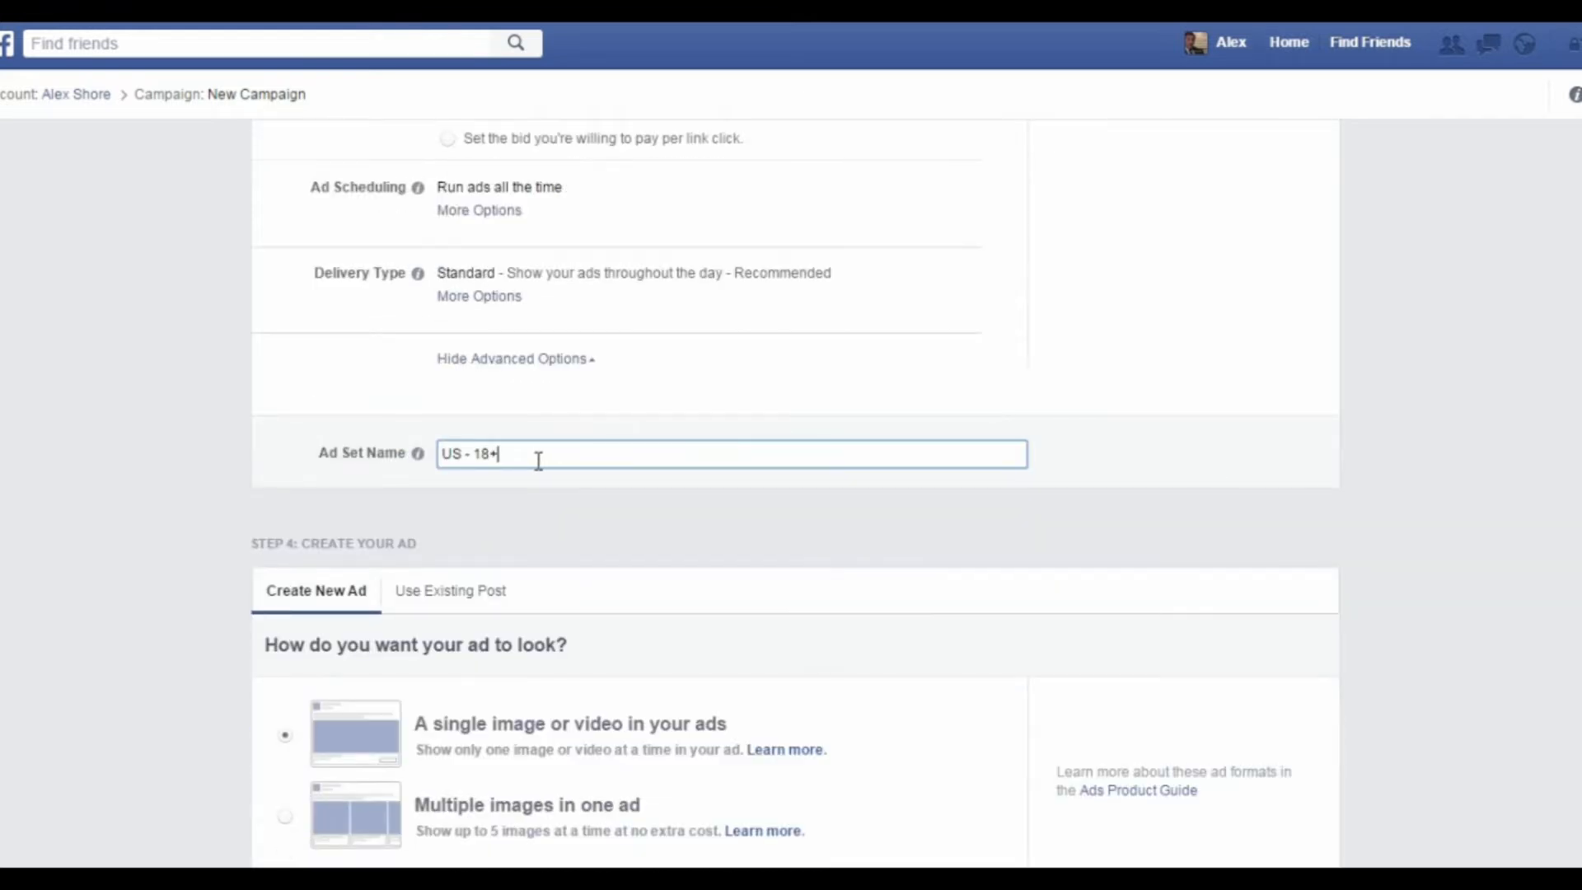
left_click_drag(532, 459, 373, 447)
type("test 2")
left_click(514, 507)
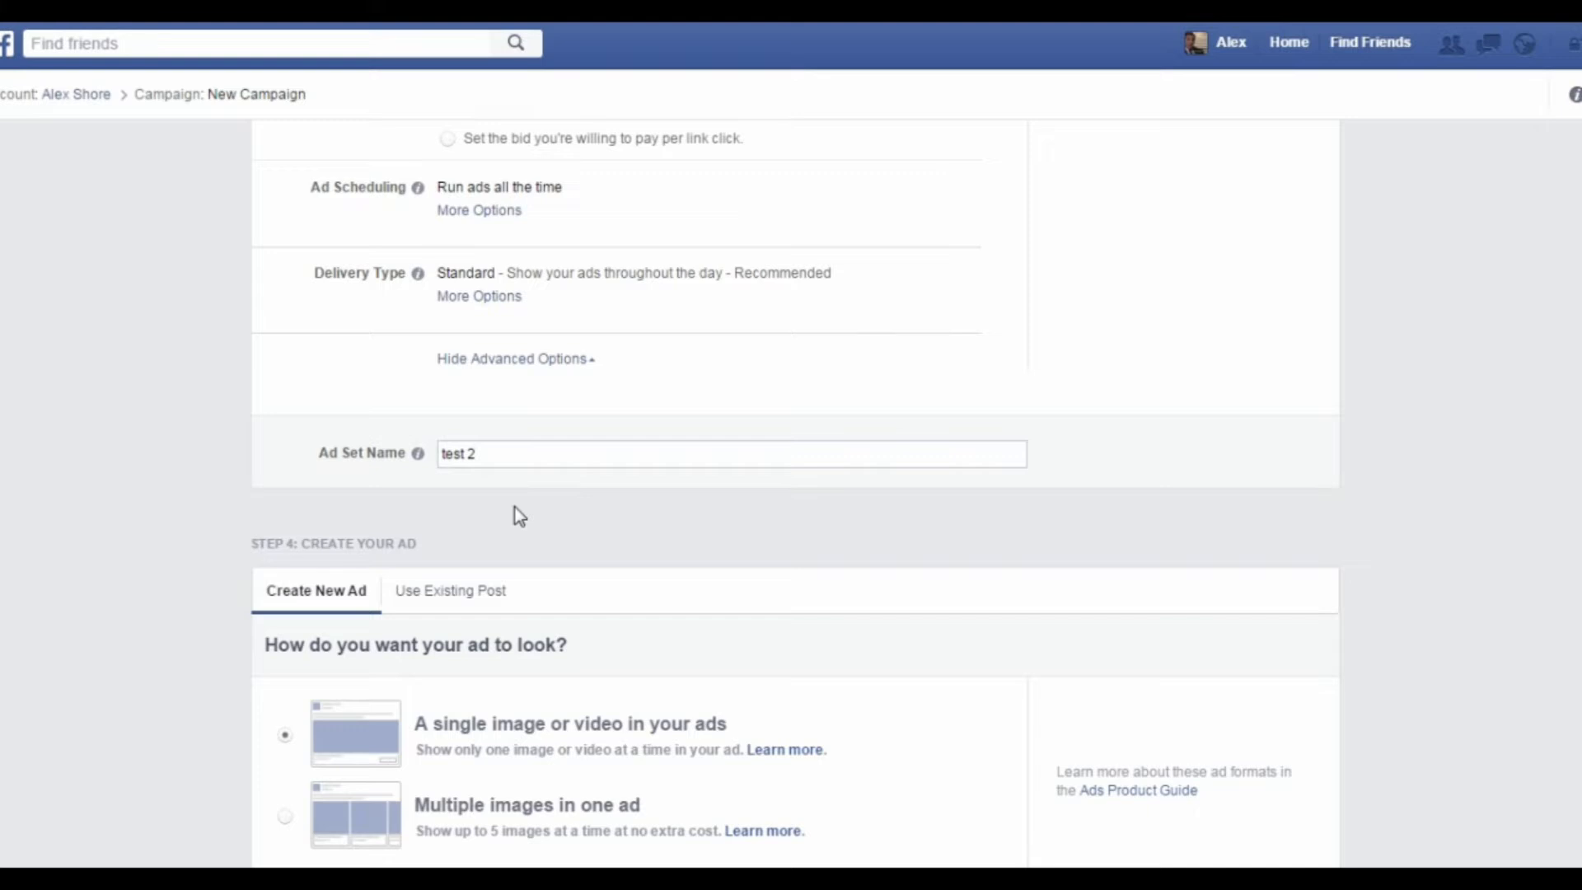
Step: Search the free stock images for "health" and add the photo of a woman with a red bicycle at sunset as the ad's image
scroll(517, 516, "down", 4)
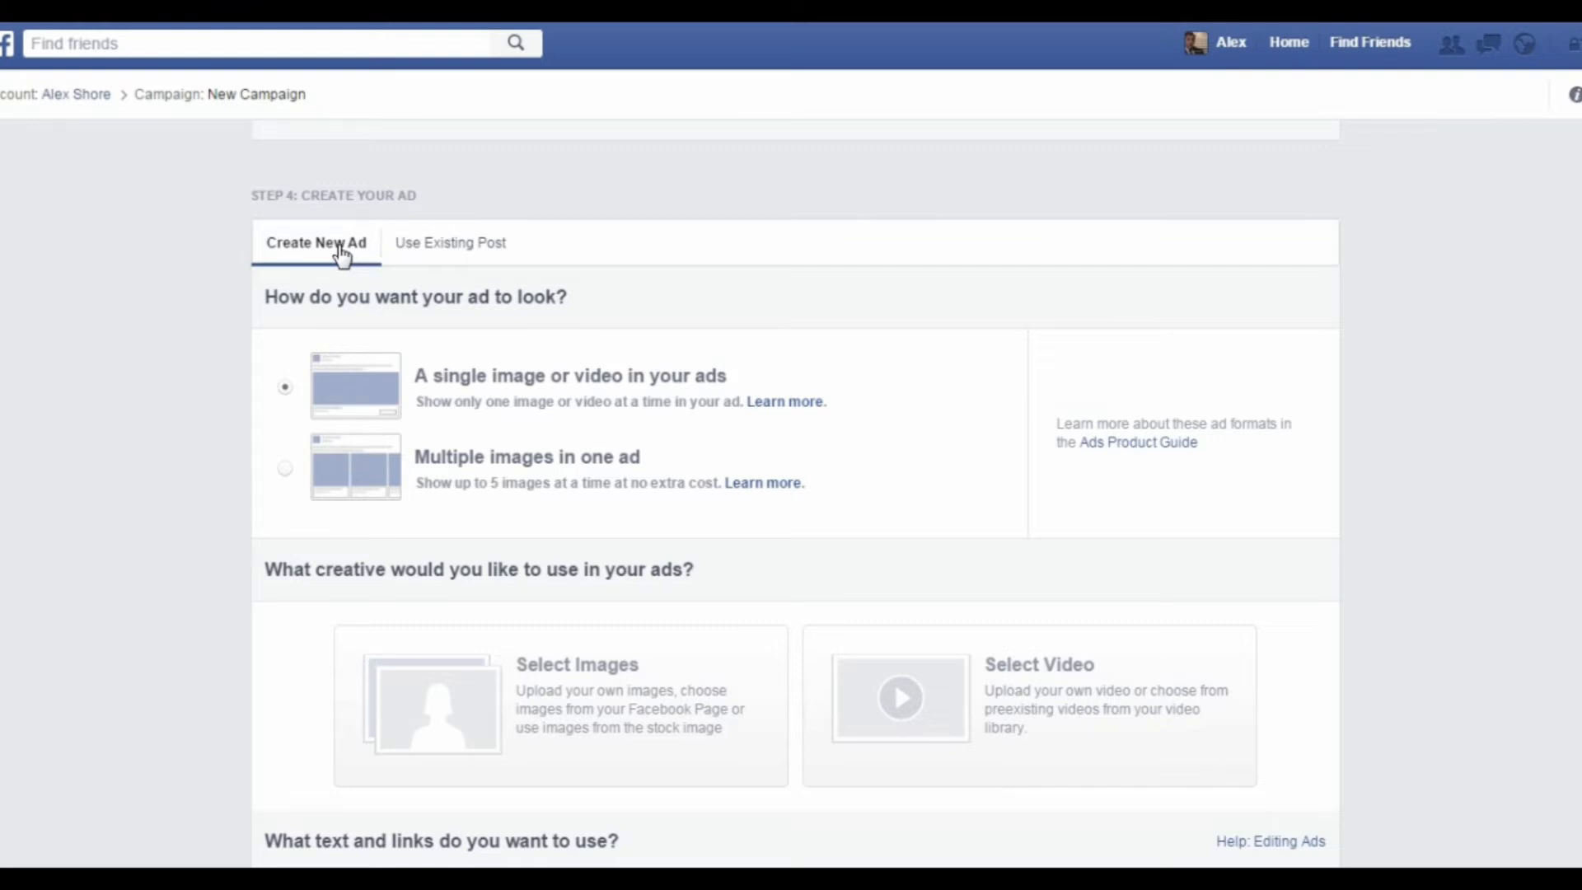
scroll(501, 326, "down", 1)
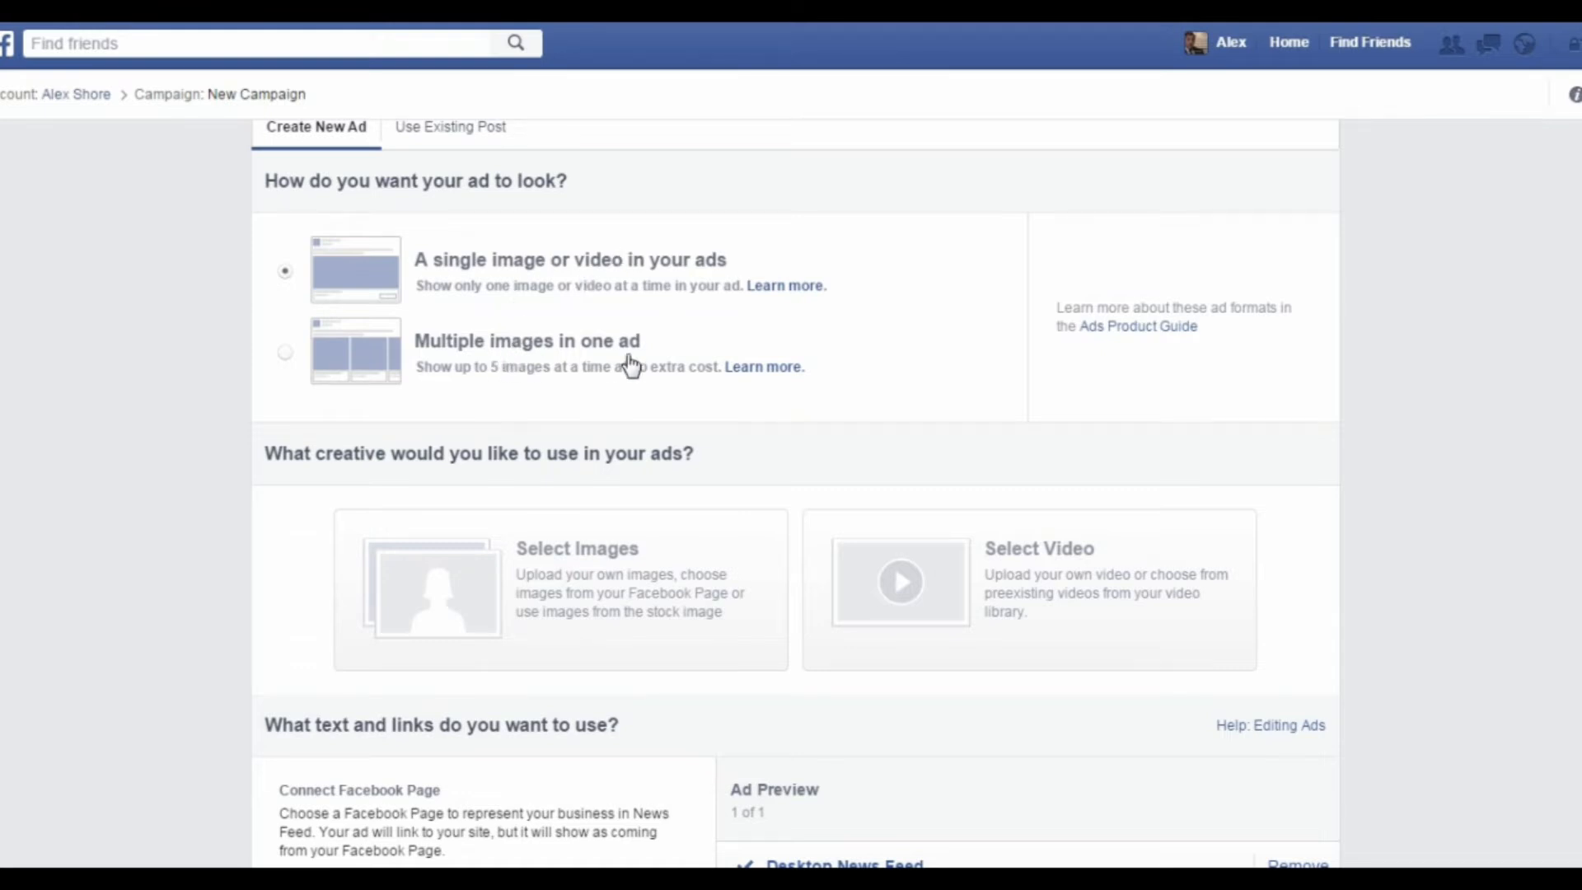
scroll(631, 365, "down", 1)
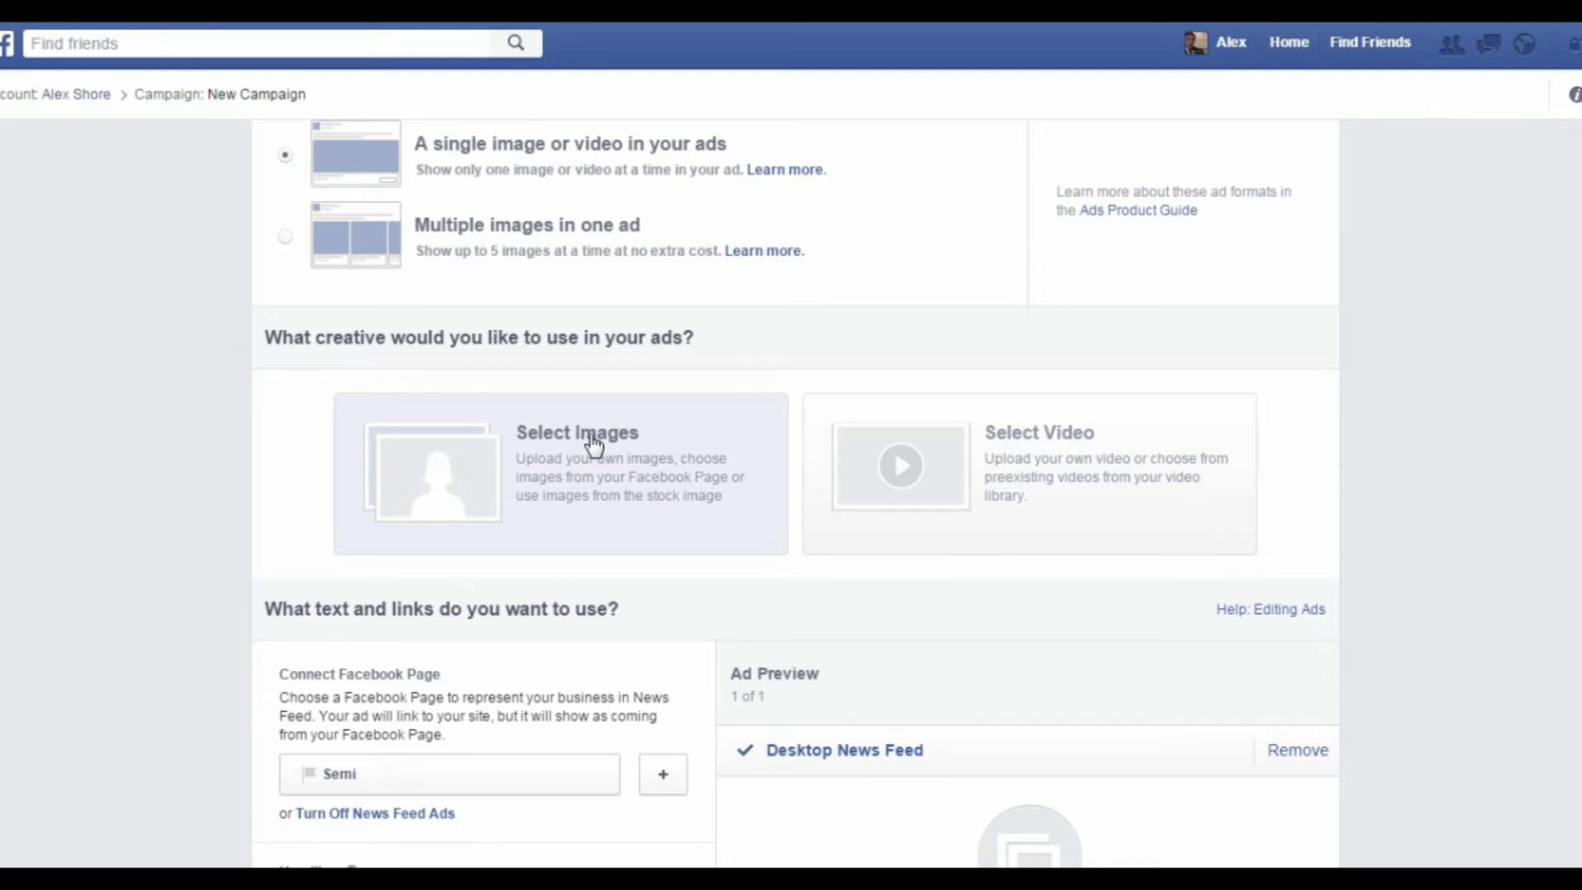
left_click(697, 488)
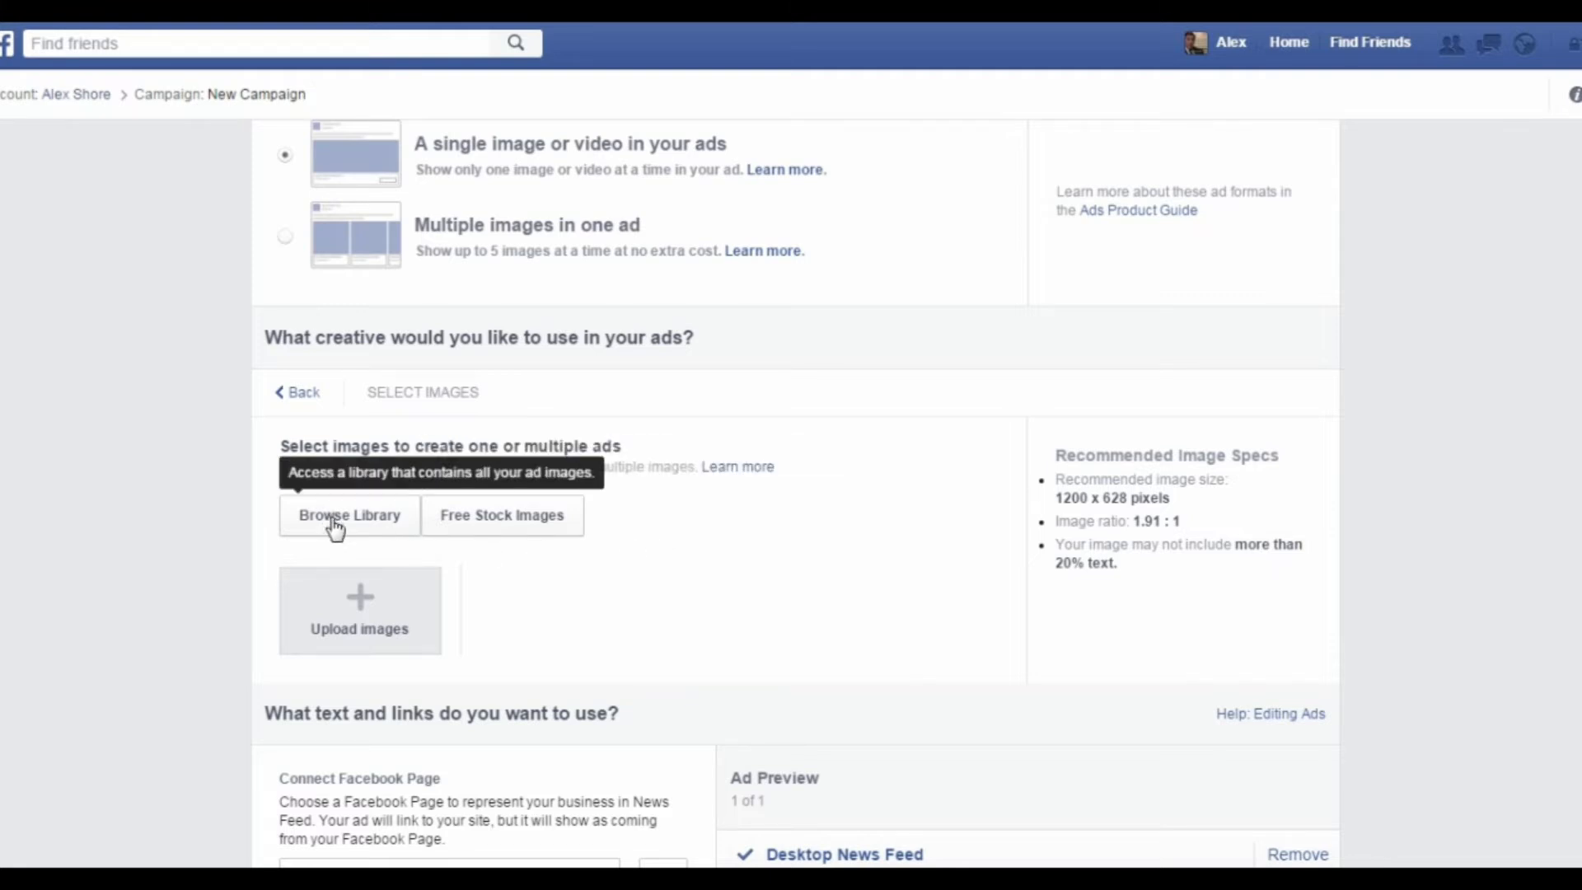
left_click(483, 537)
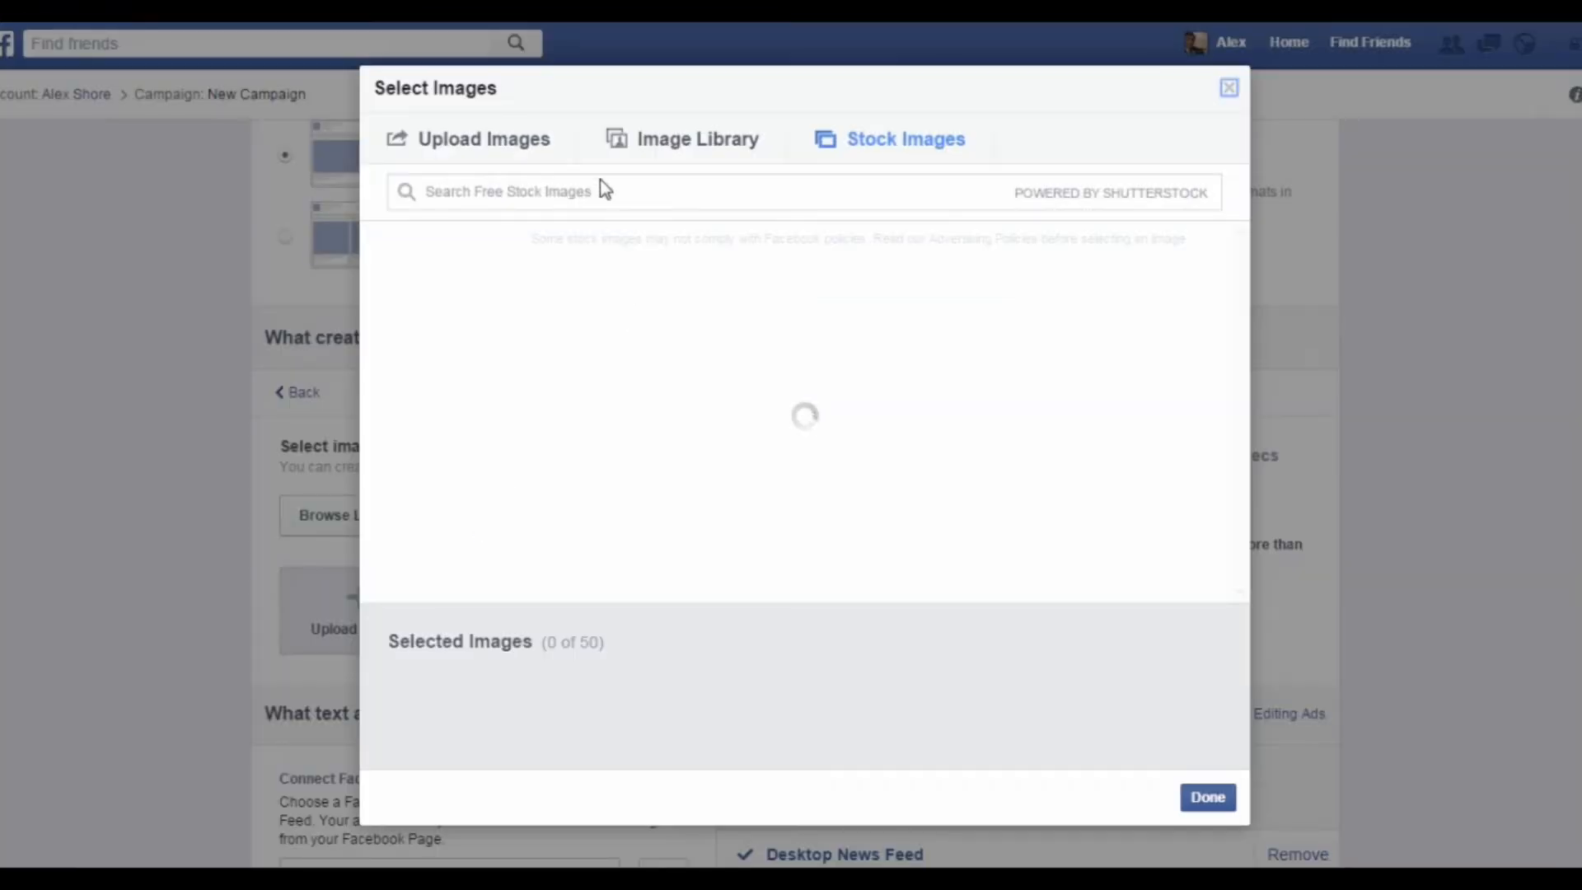
left_click(607, 199)
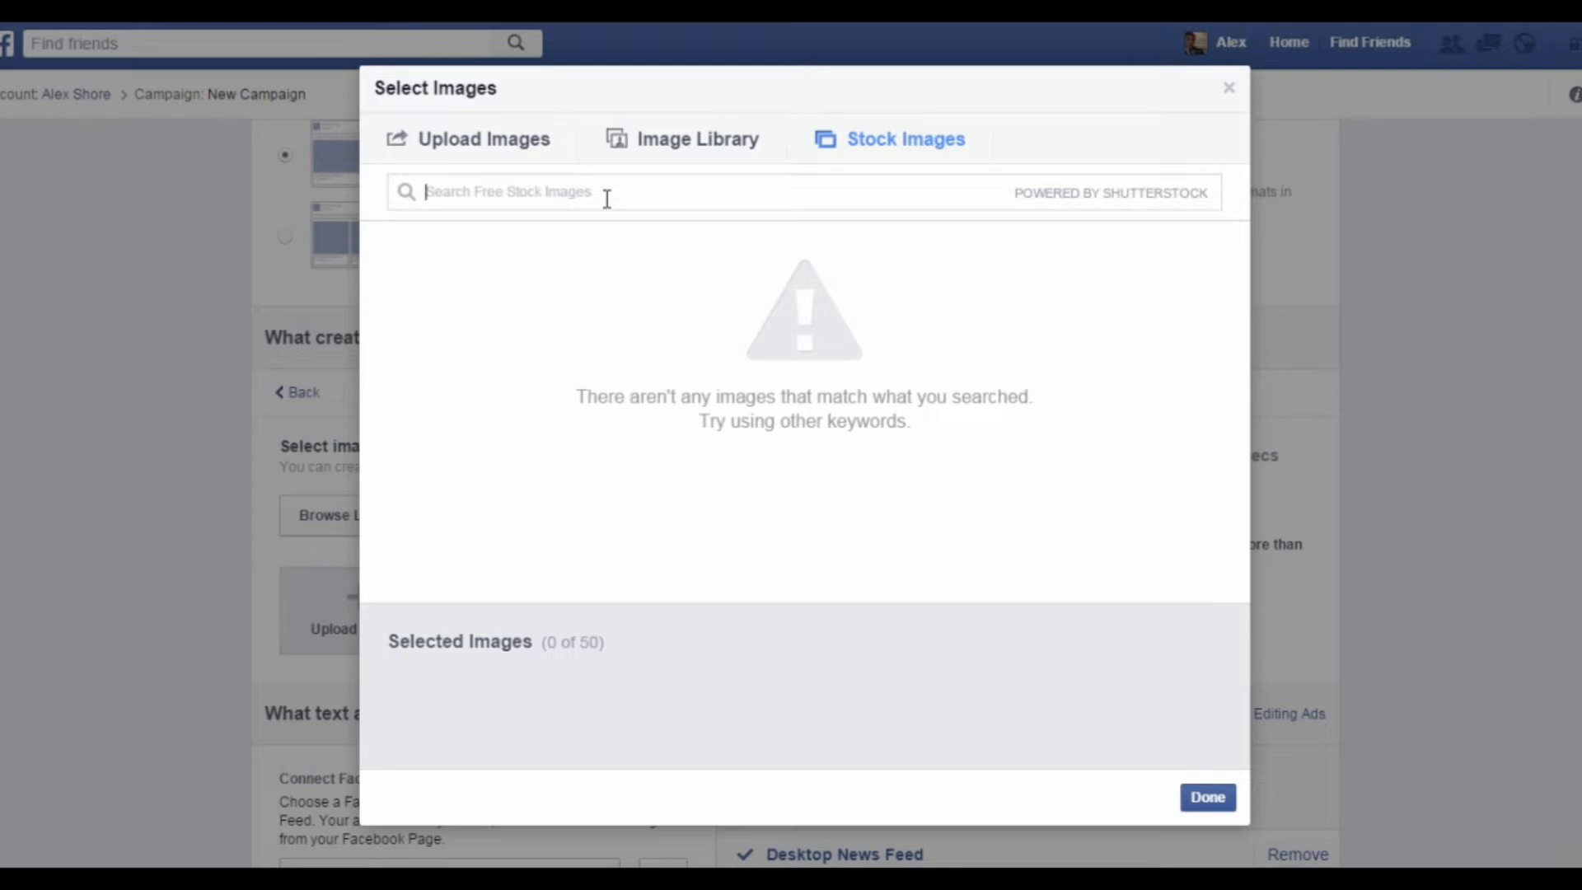
type("he")
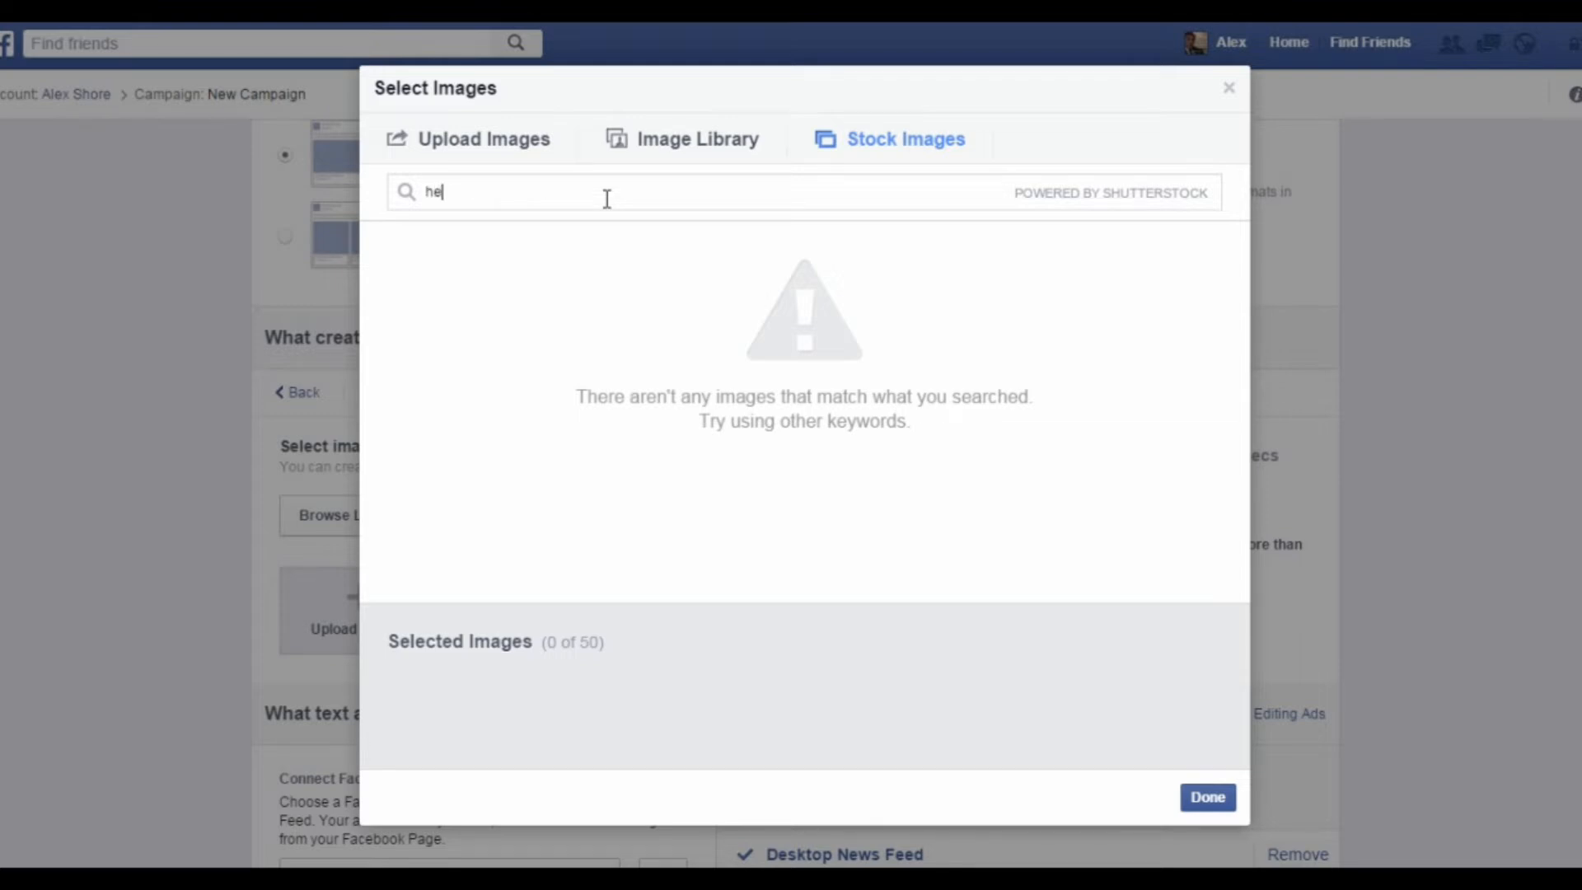
type("alth")
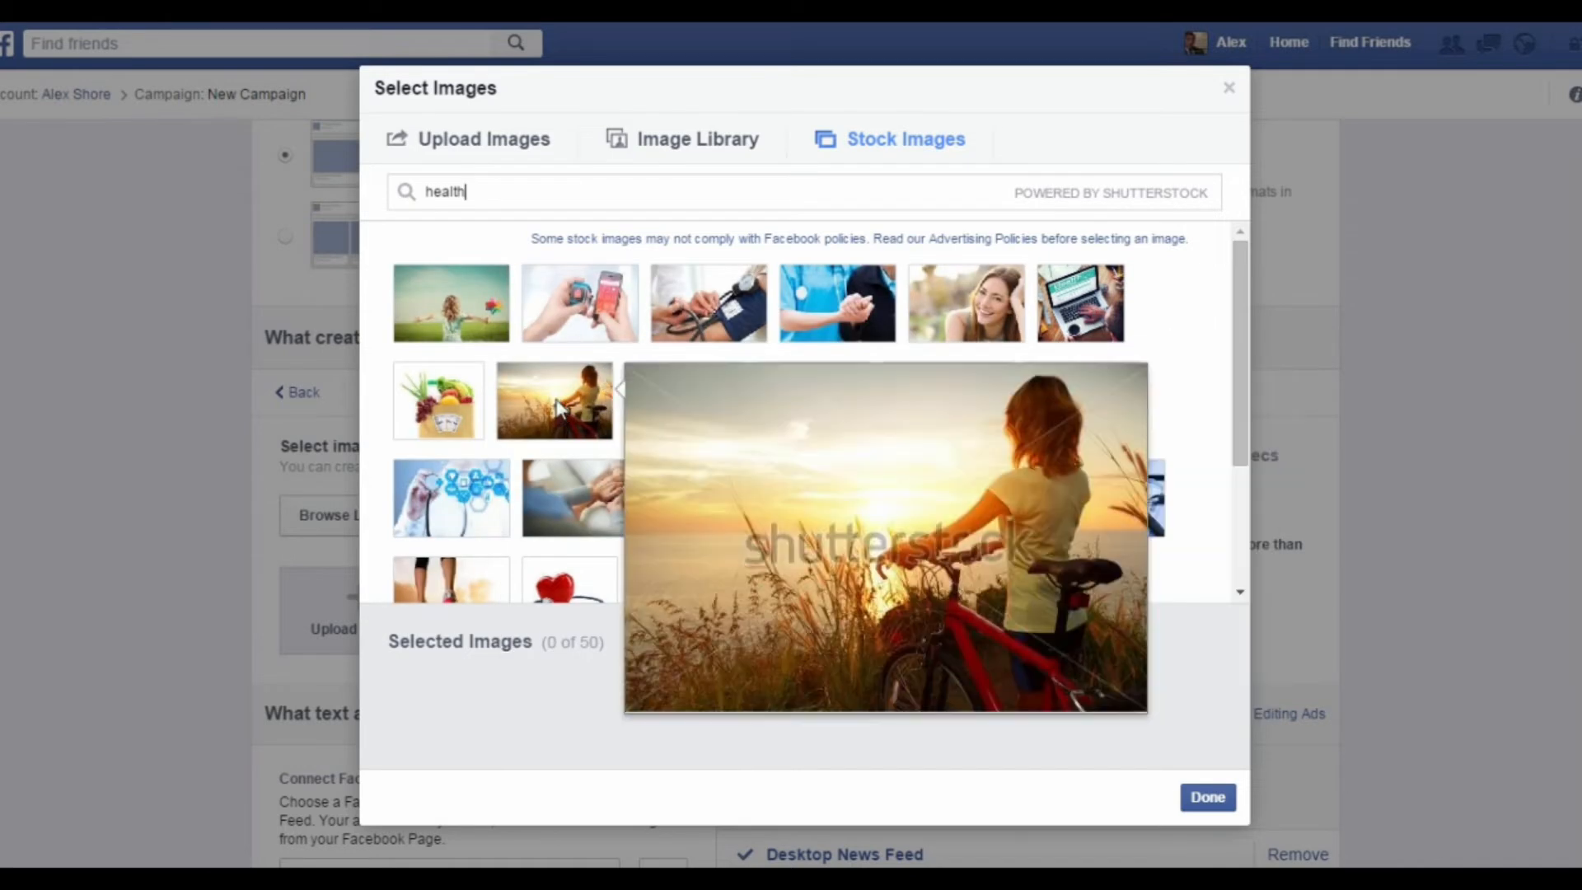
left_click(559, 408)
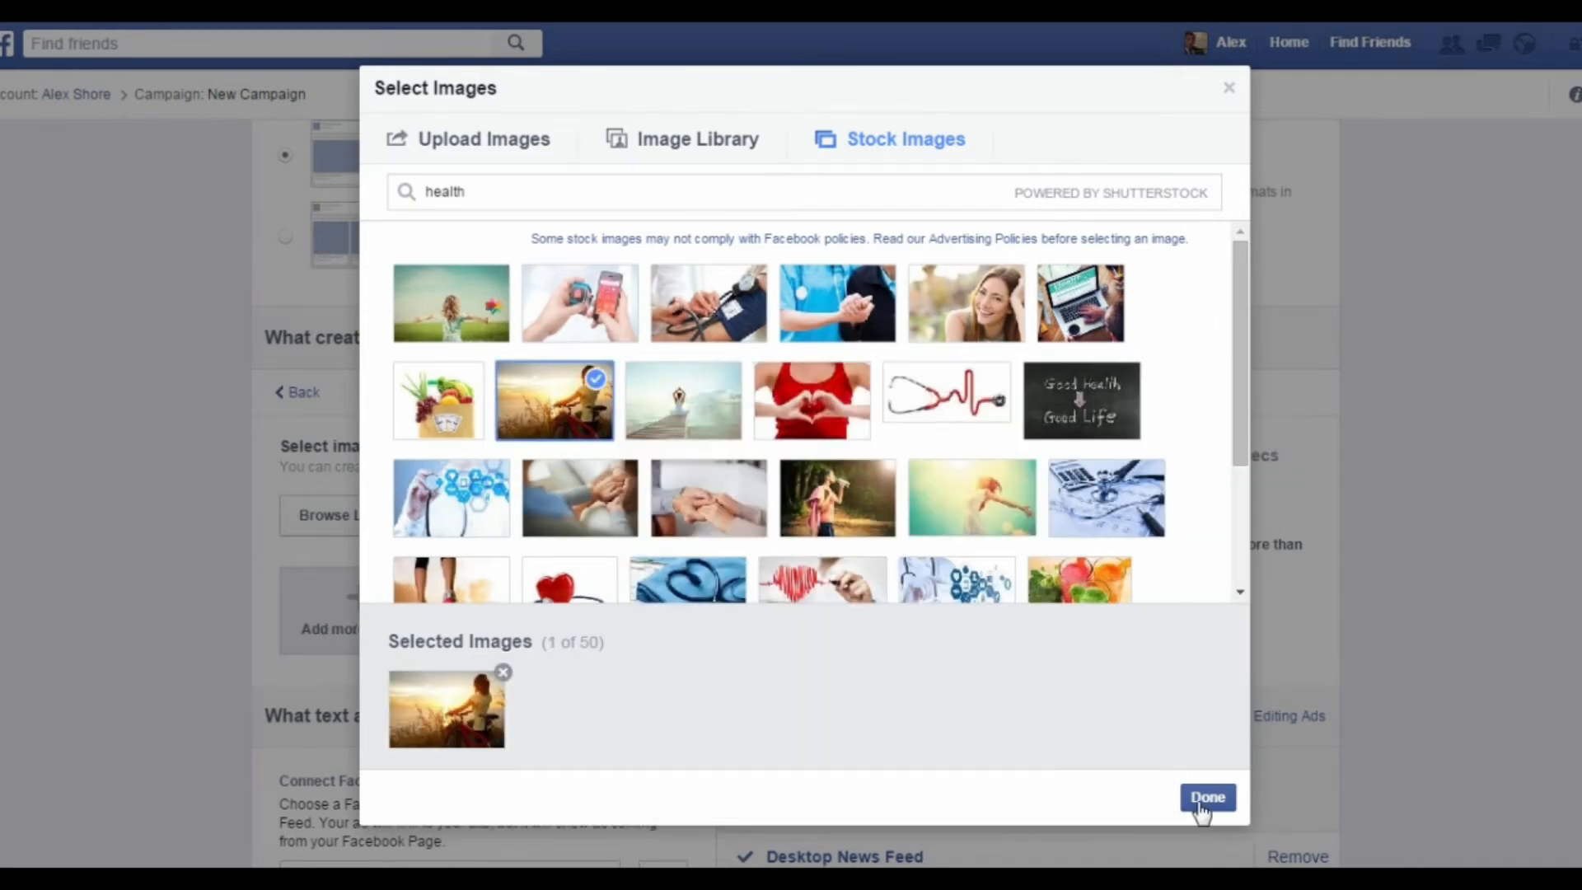
left_click(1201, 800)
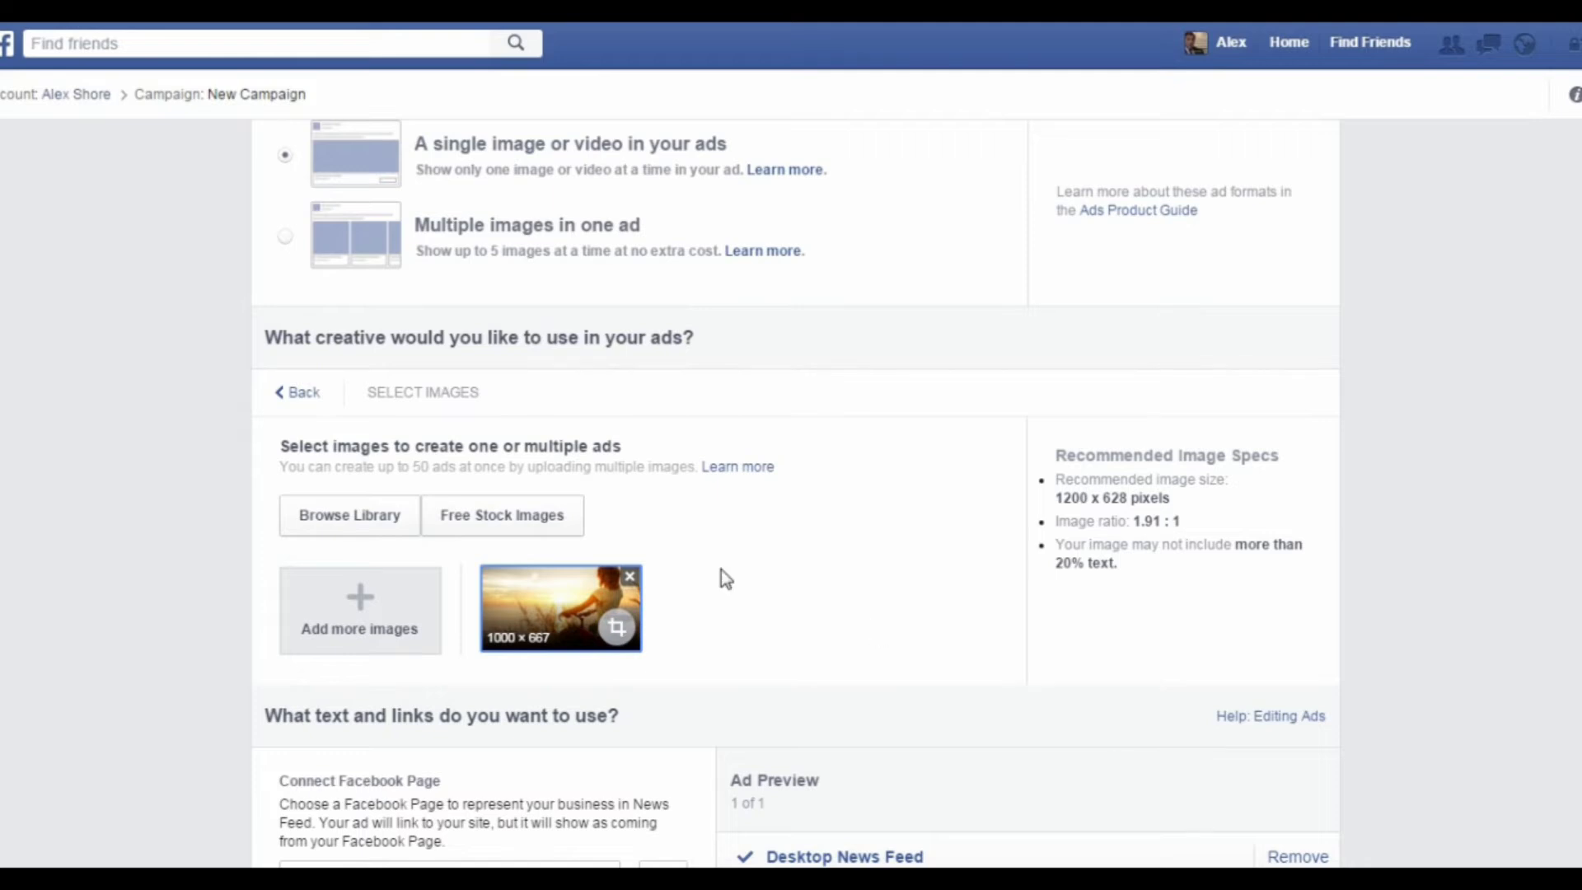
Step: Replace the ad's headline with "Get healthy today!"
scroll(725, 509, "down", 1)
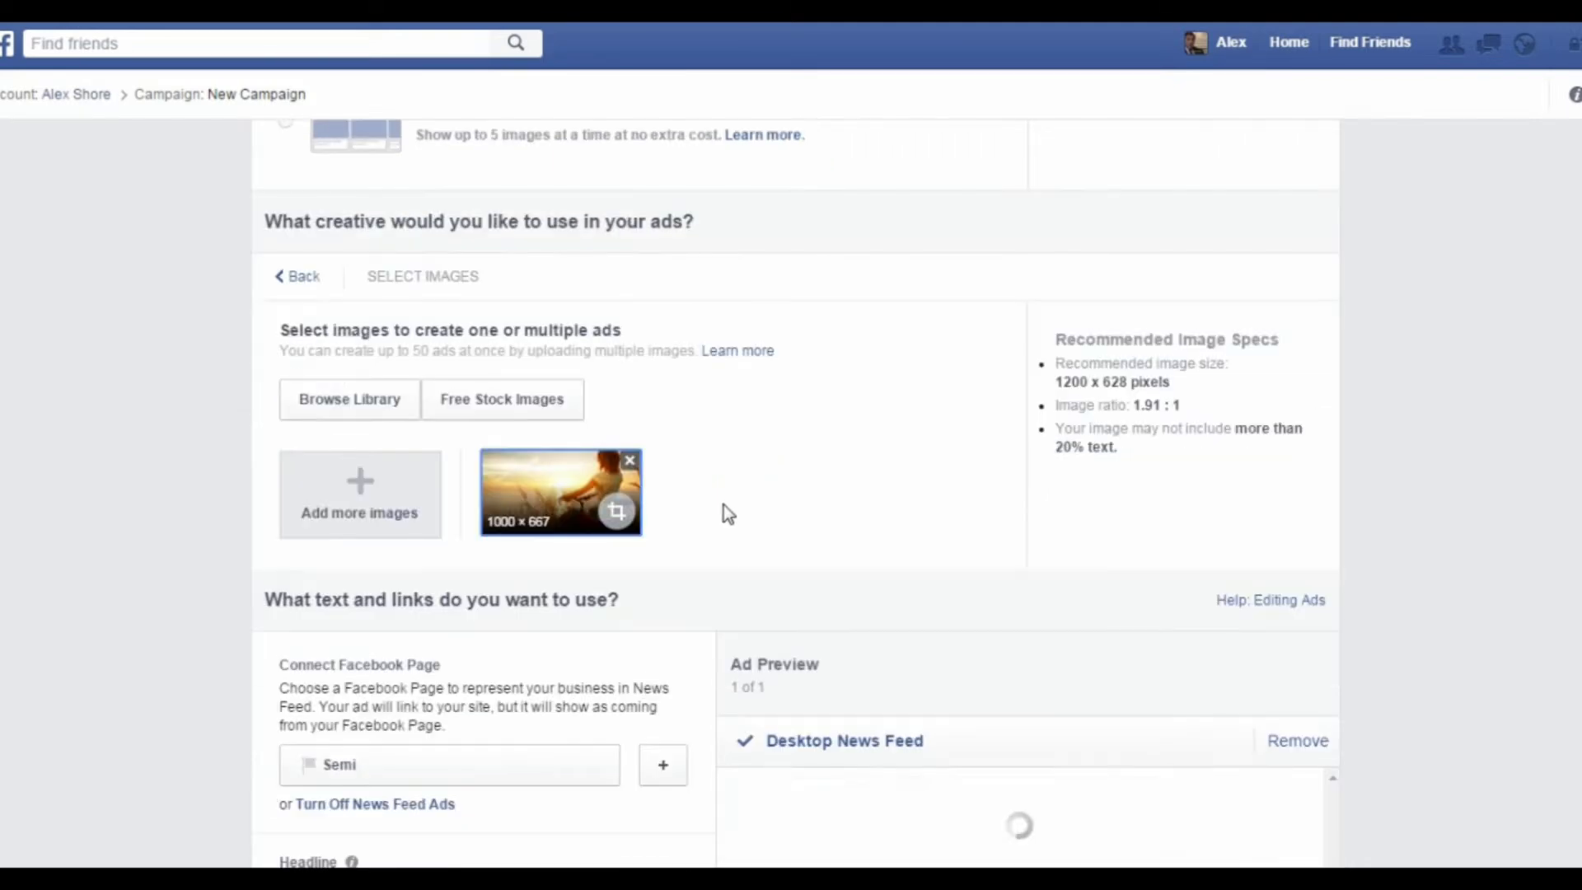
scroll(725, 509, "down", 1)
scroll(725, 511, "down", 1)
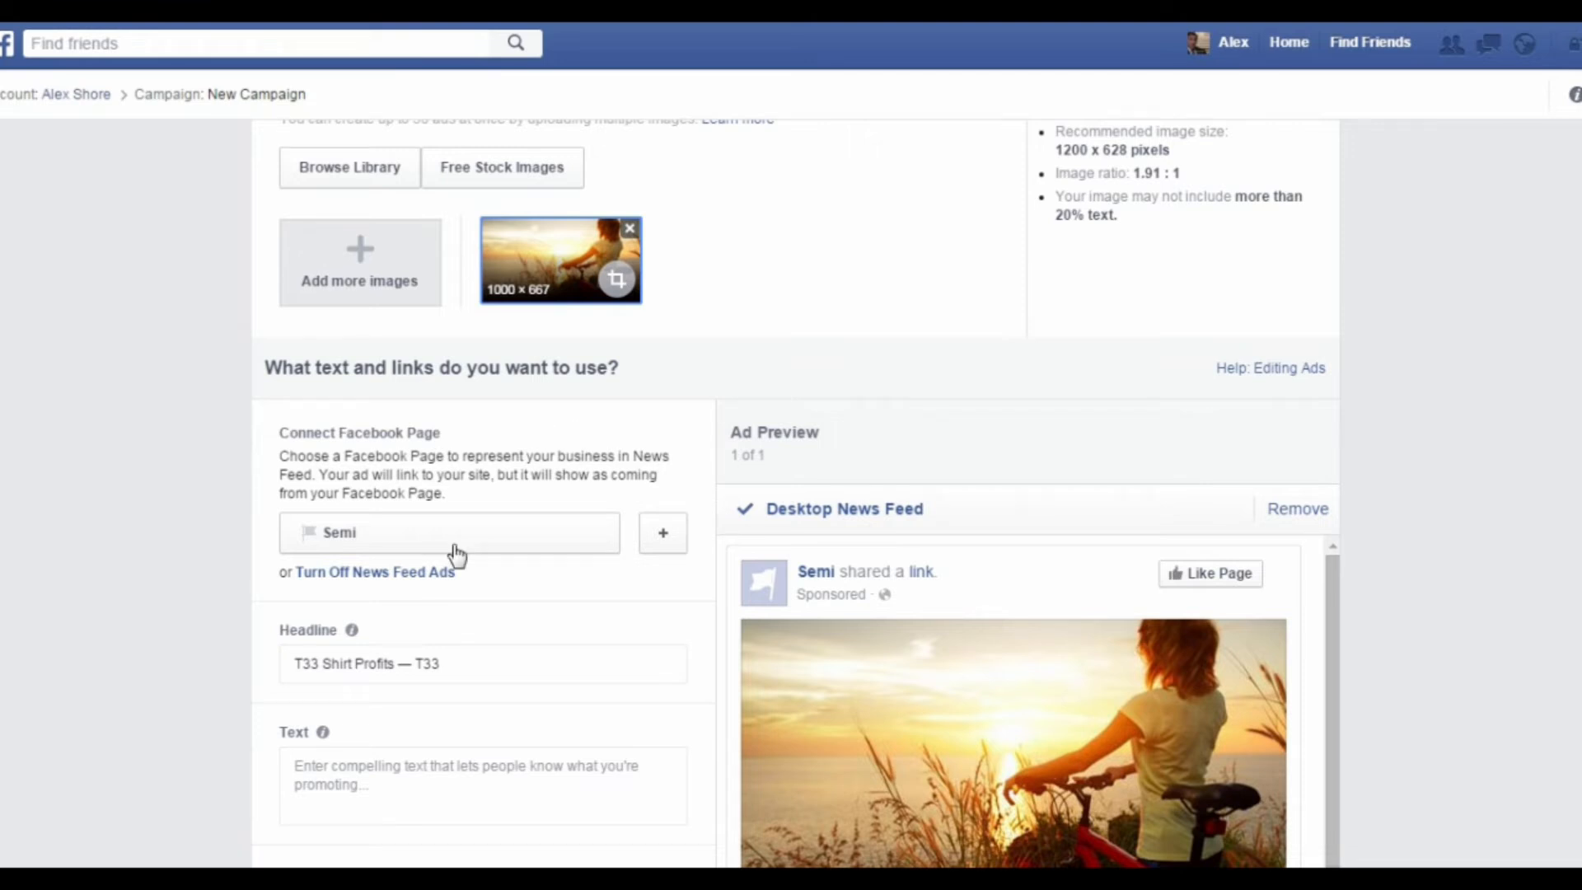
scroll(458, 561, "down", 1)
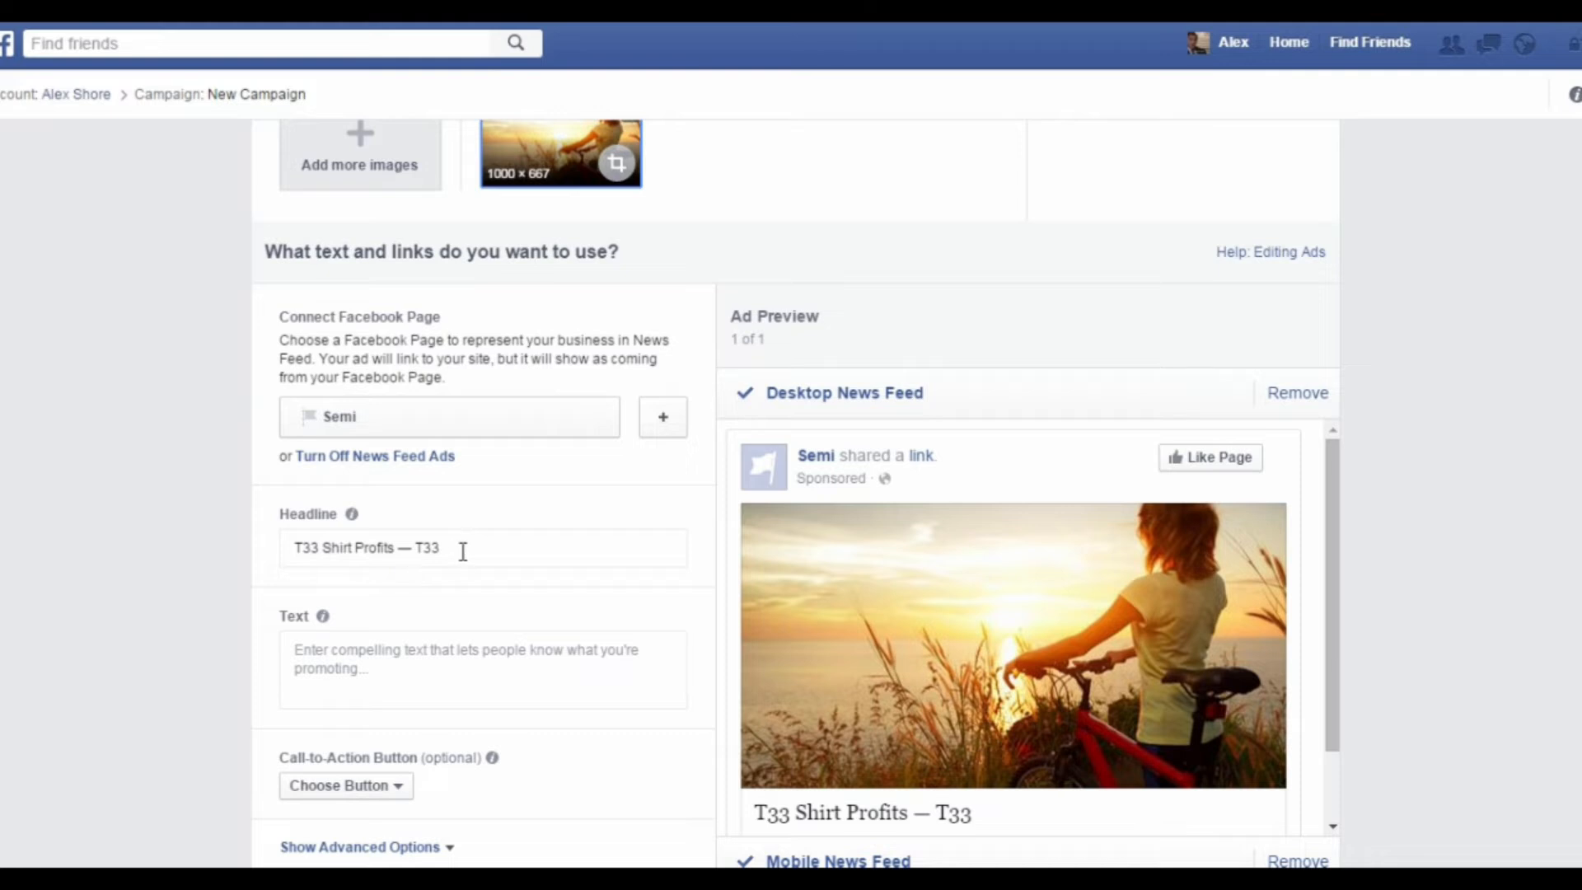
left_click_drag(459, 547, 200, 556)
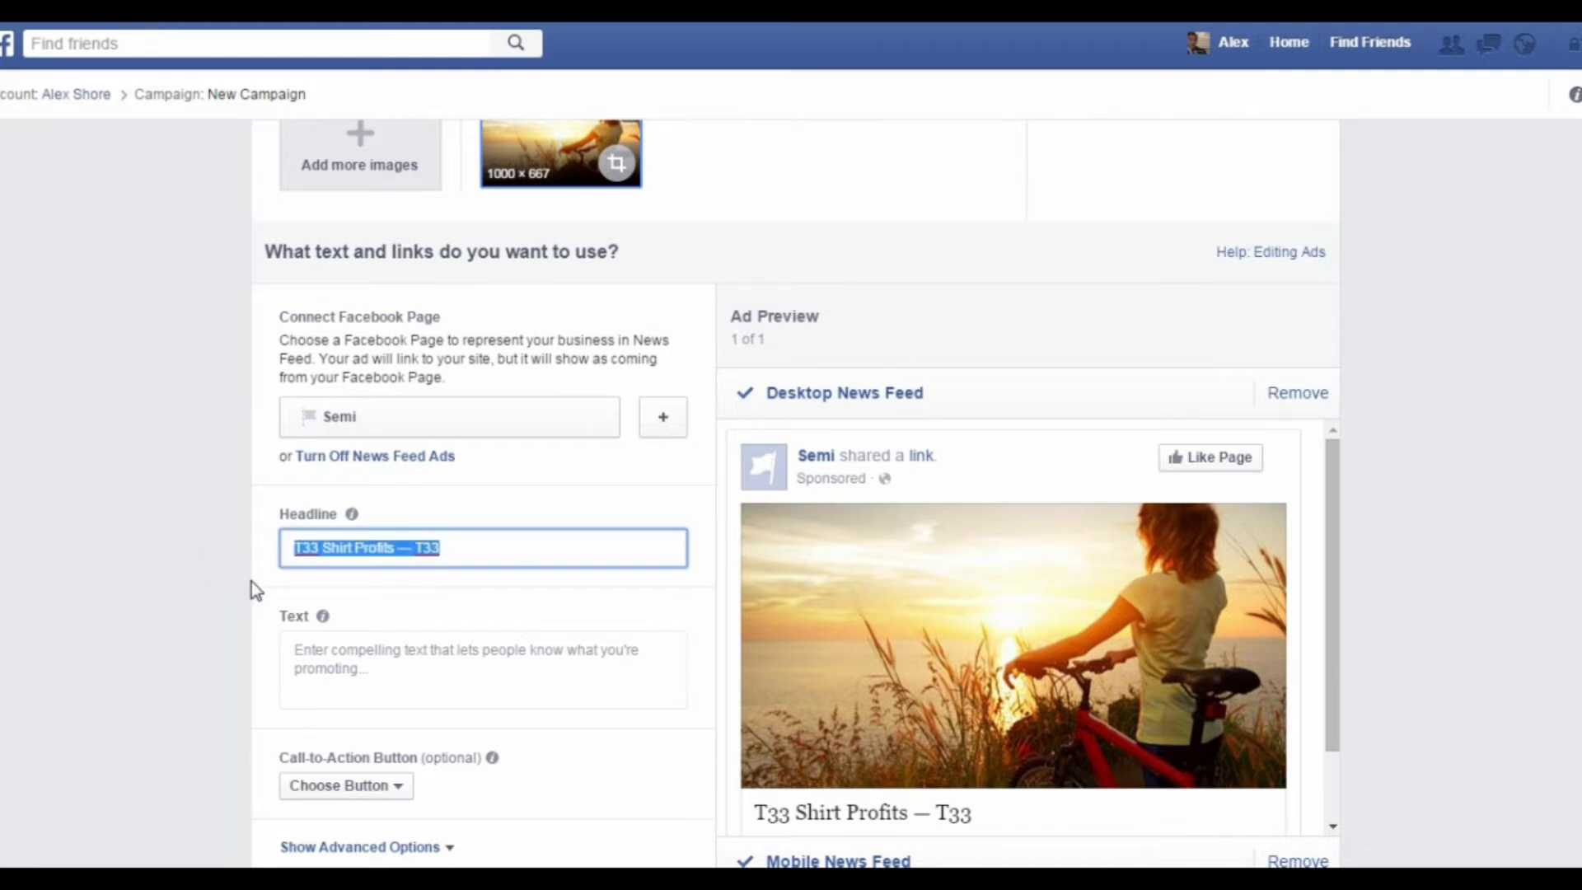
type("G")
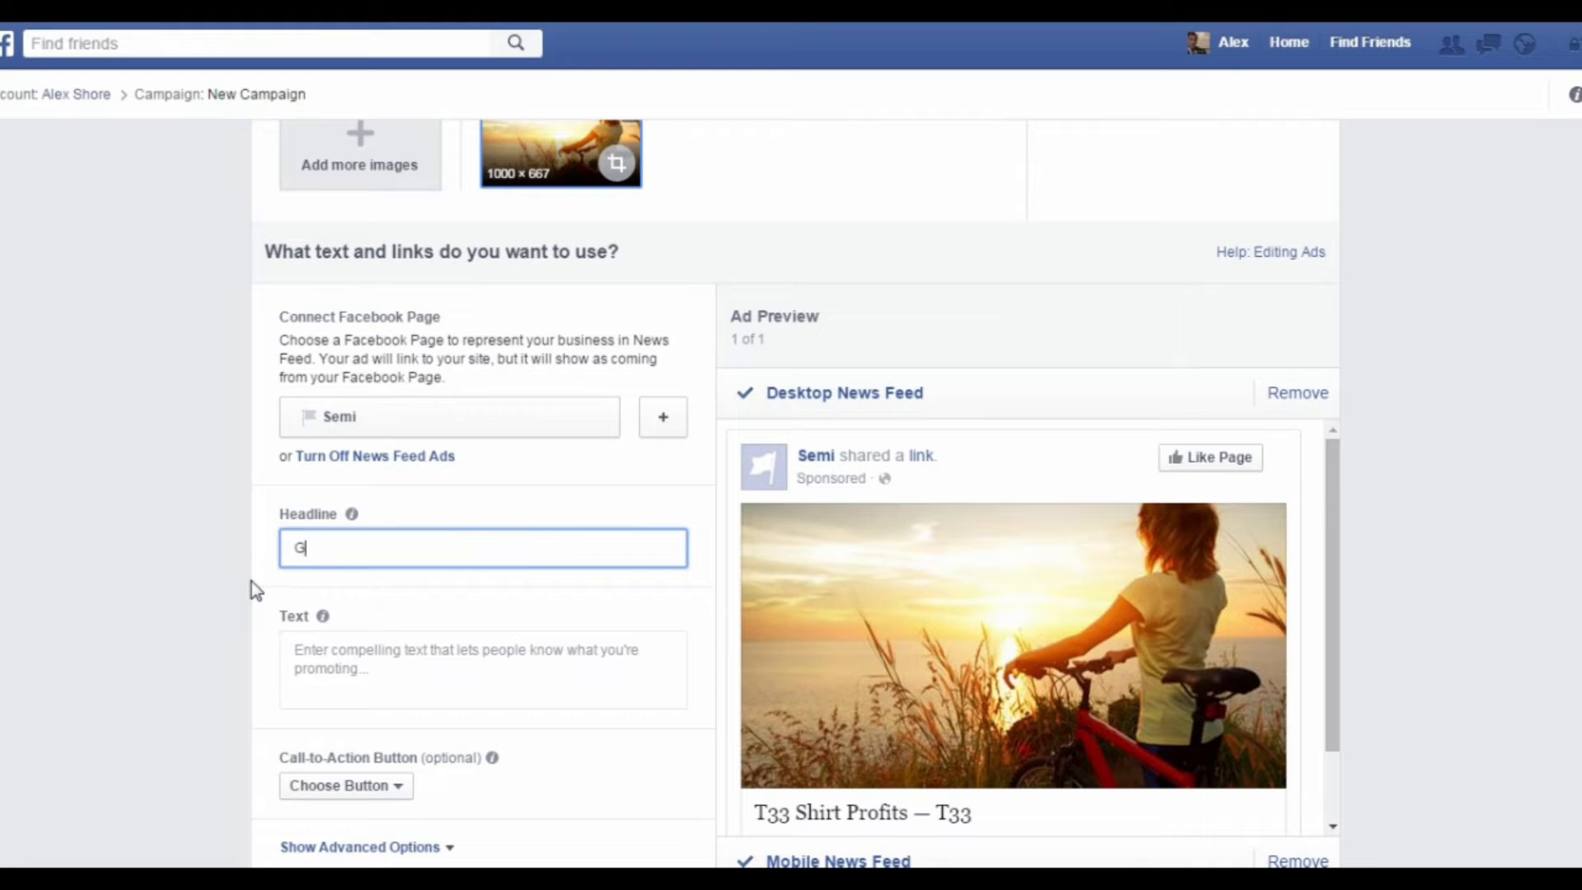
type("et hea")
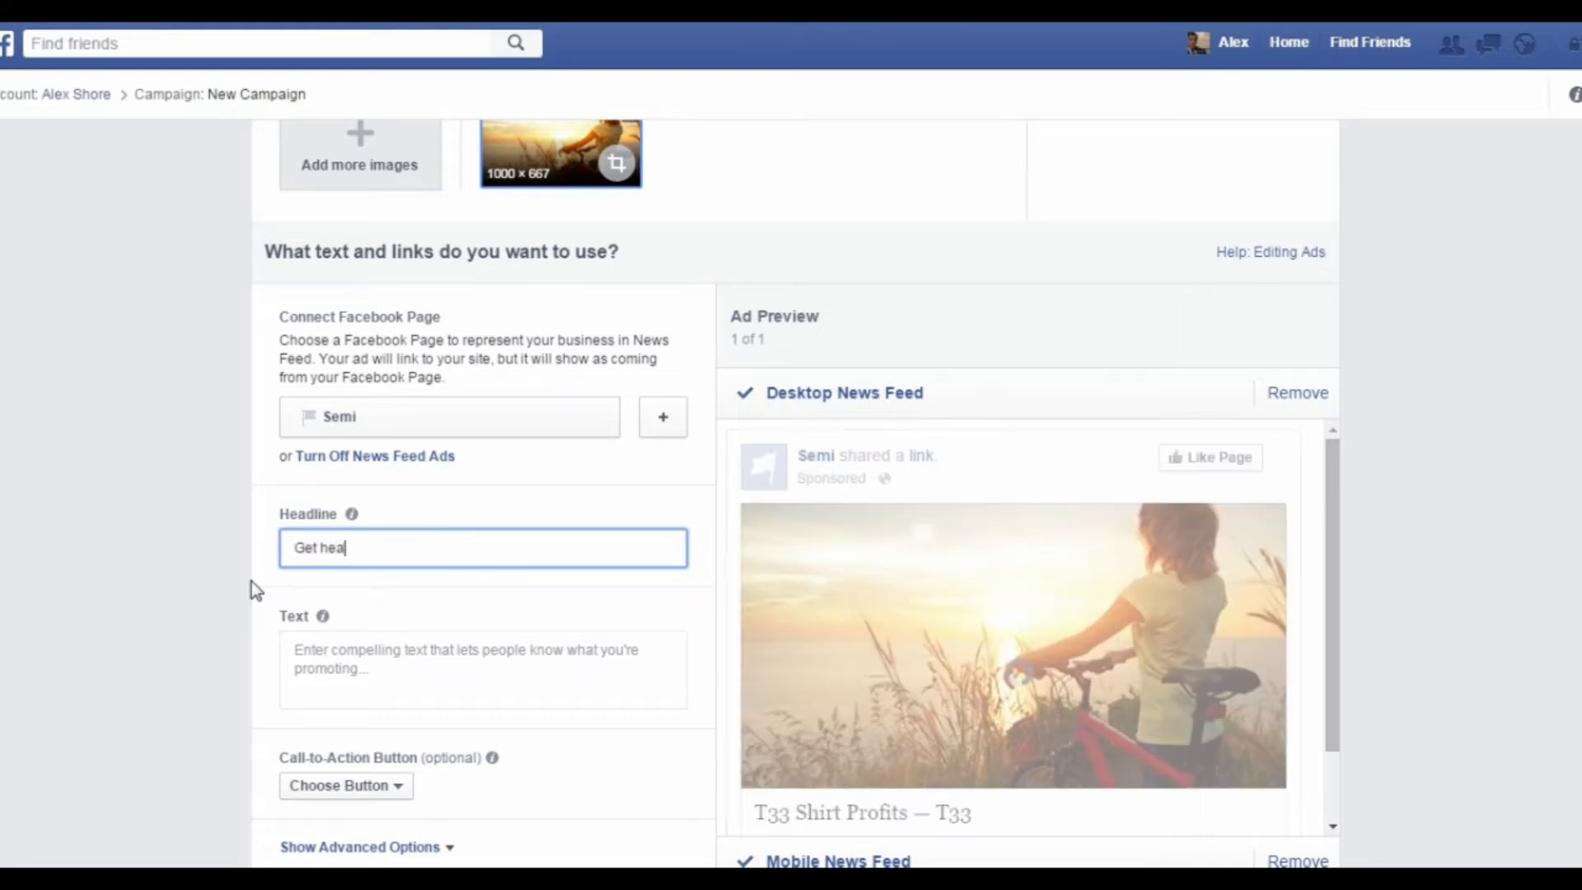
type("lthy today!")
Step: Enter "Gain access to freebies right now!" as the ad's text
left_click(387, 676)
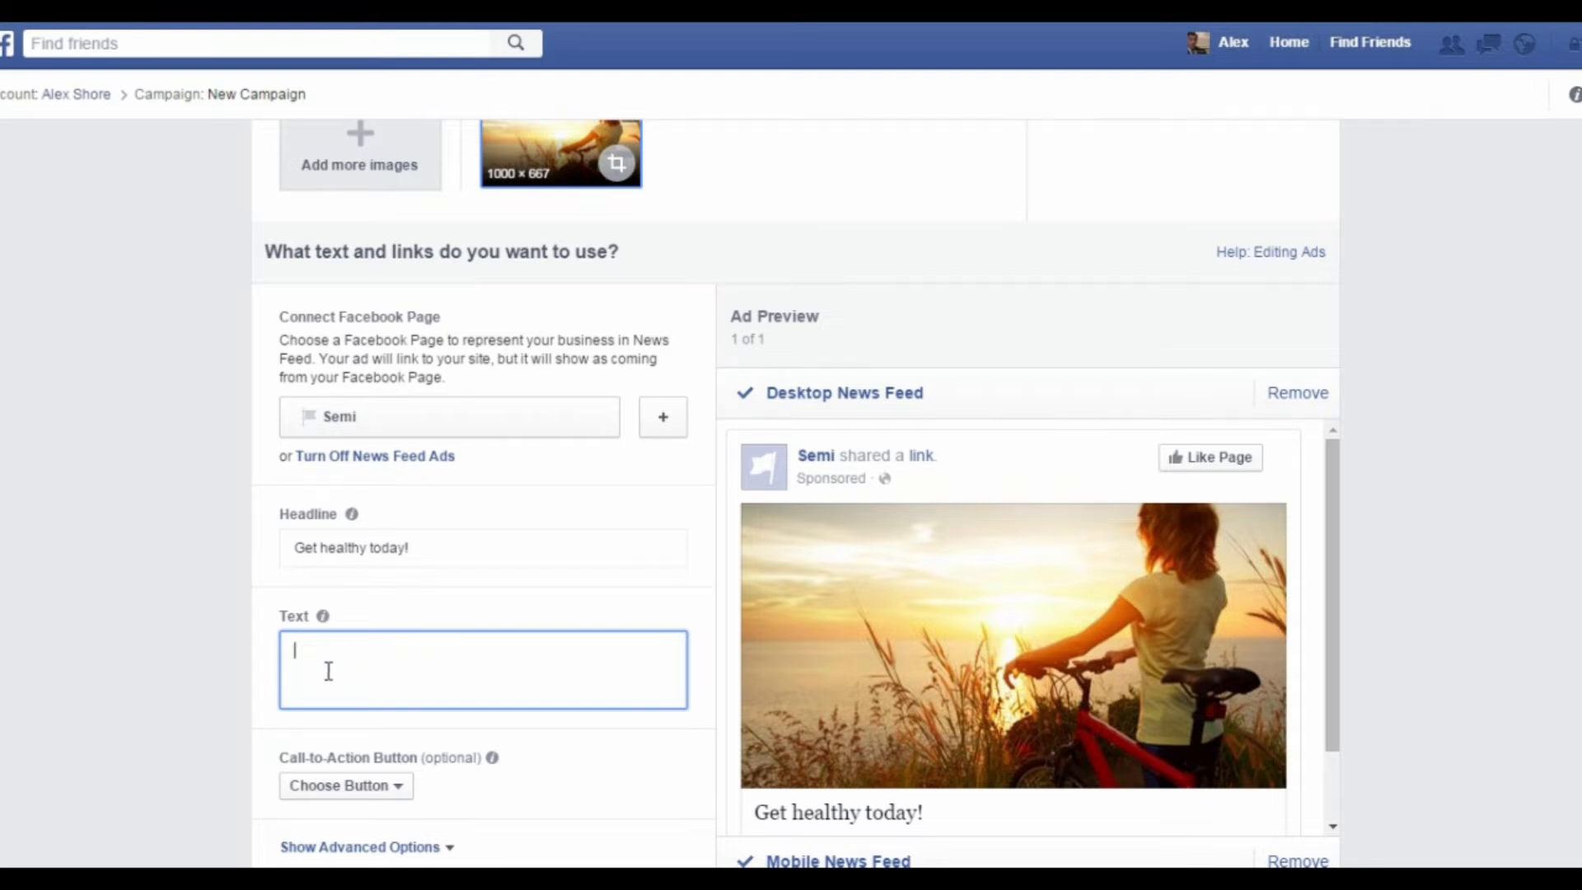
type("Gain access to freebies right n")
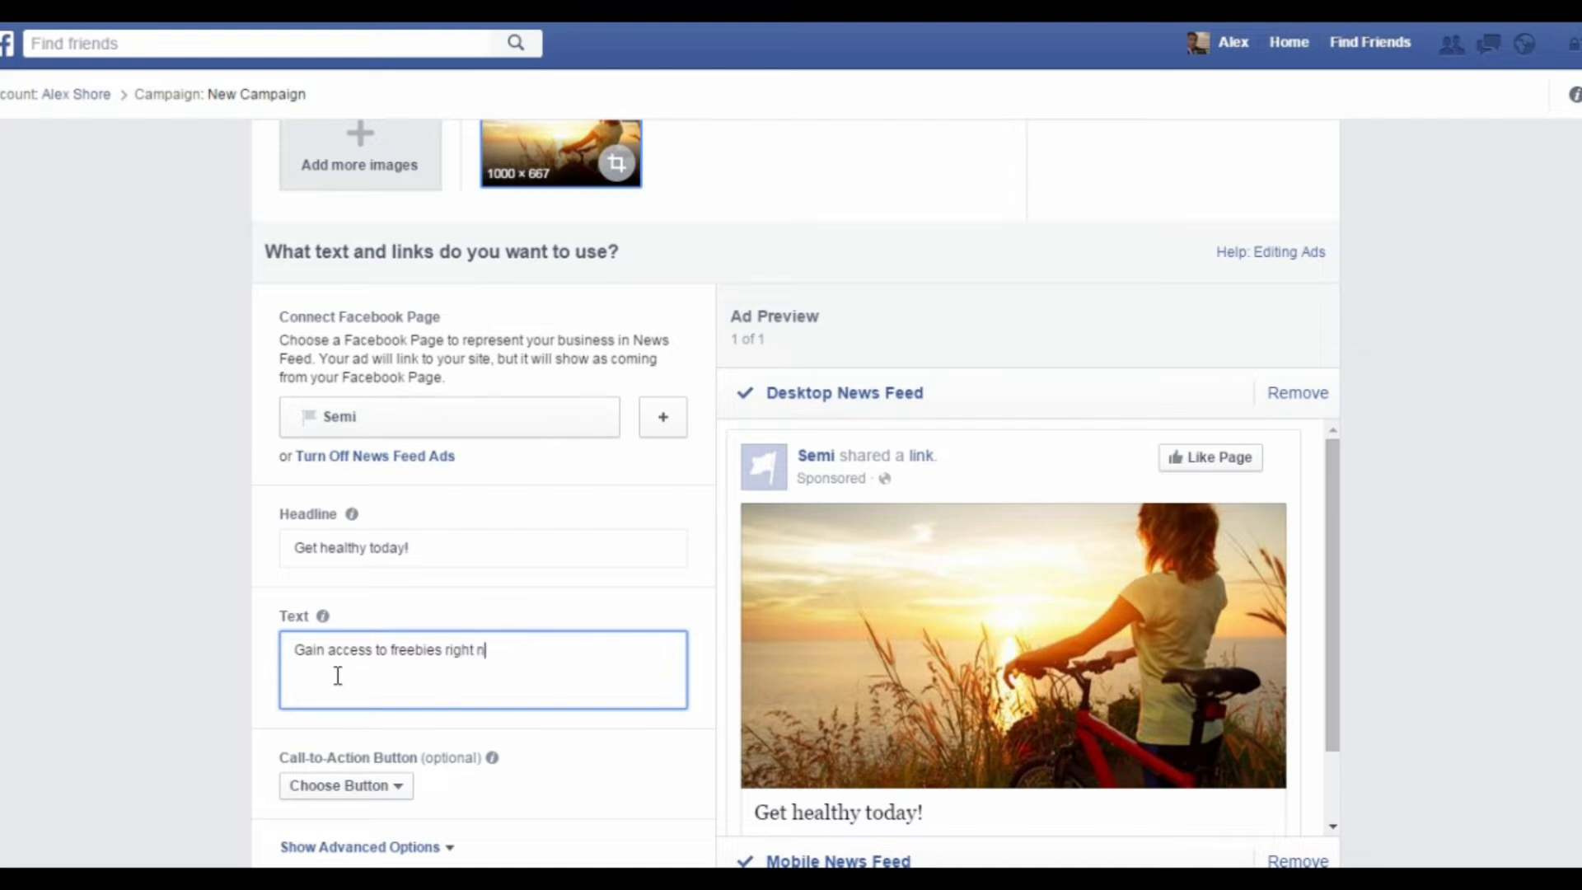
type("ow!")
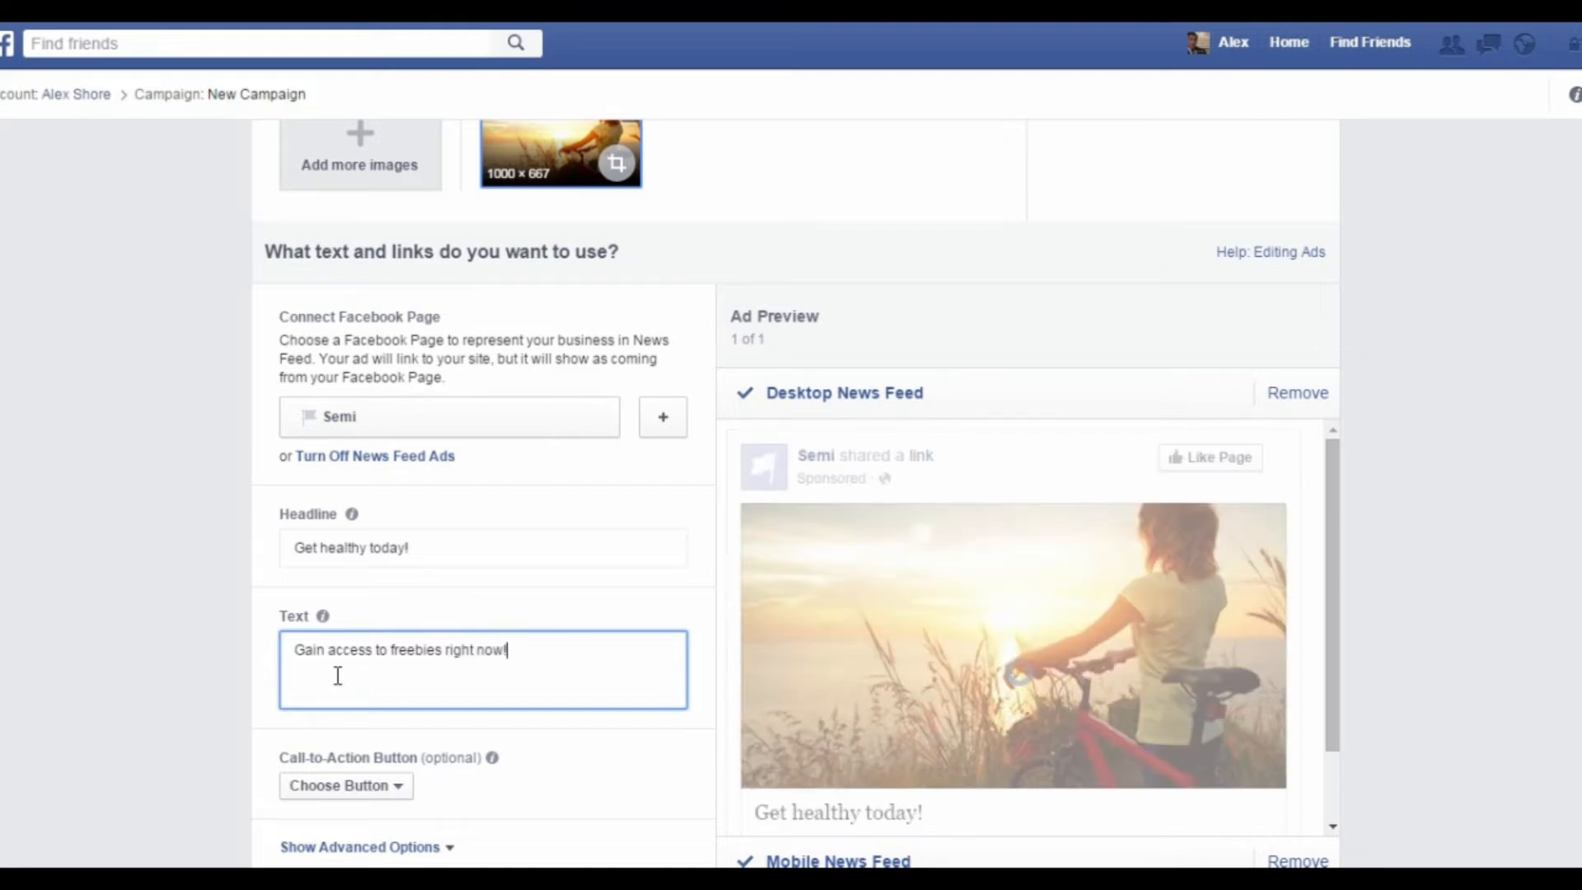
left_click(620, 766)
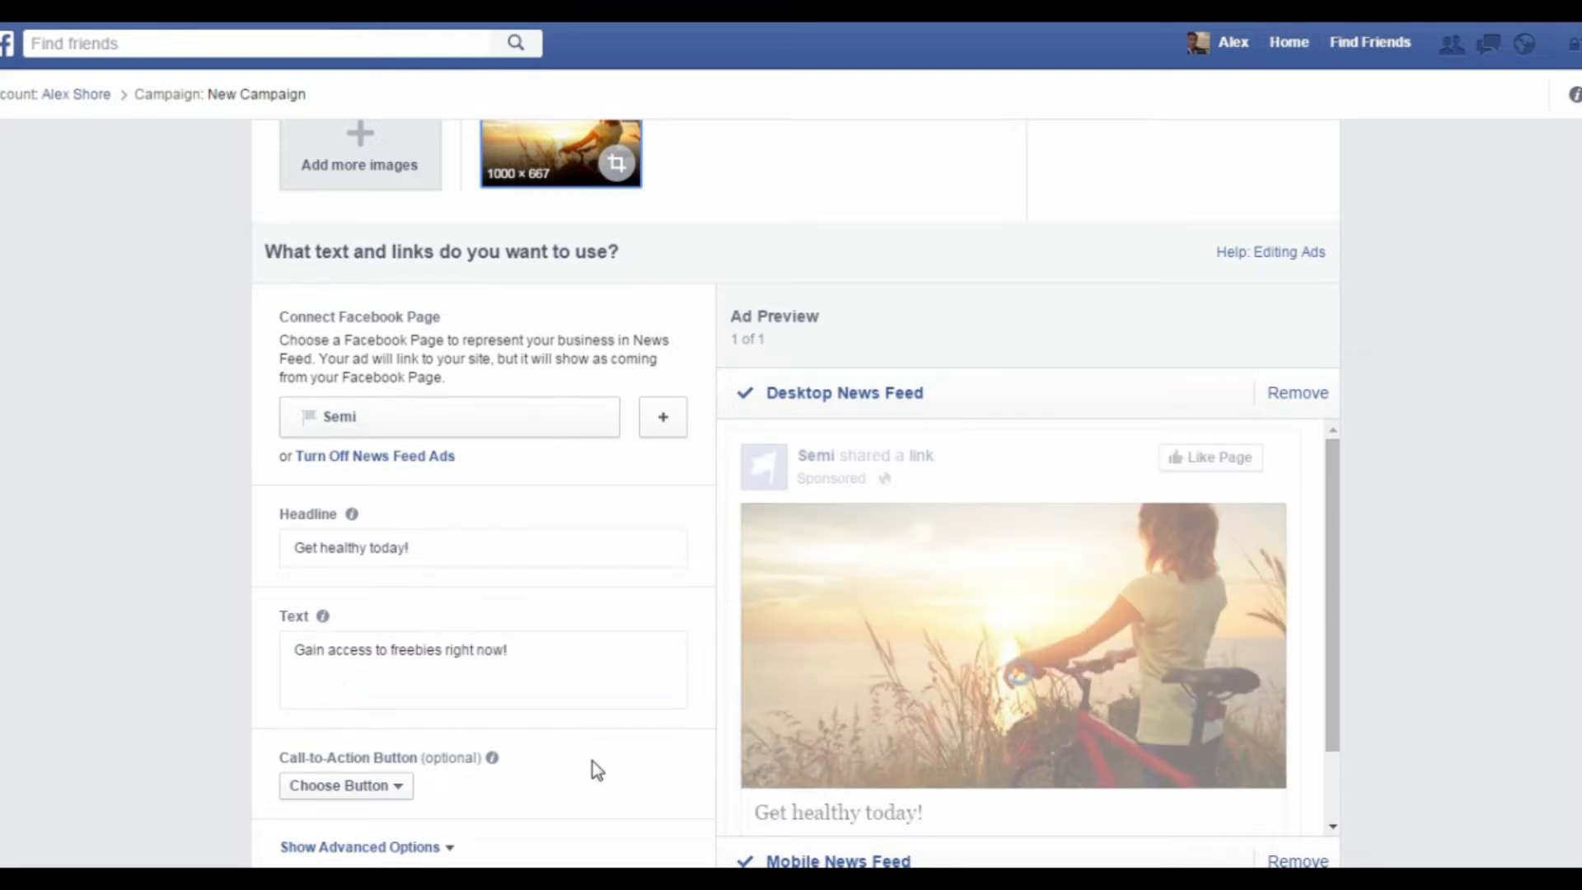
Step: Set the ad's call-to-action button to Learn More
scroll(576, 725, "down", 2)
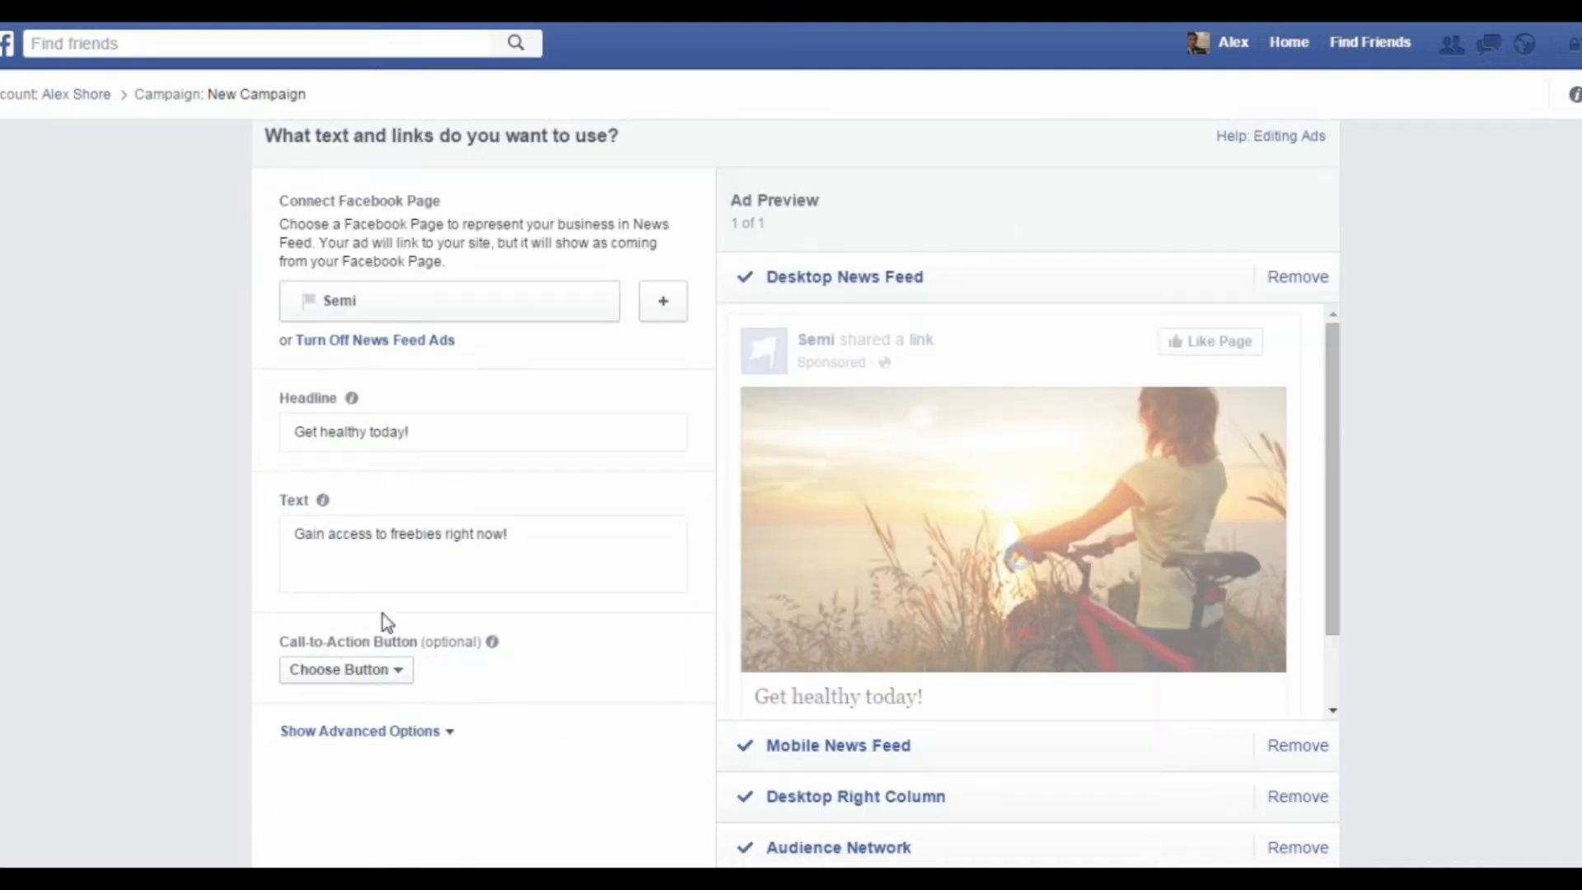
left_click(387, 681)
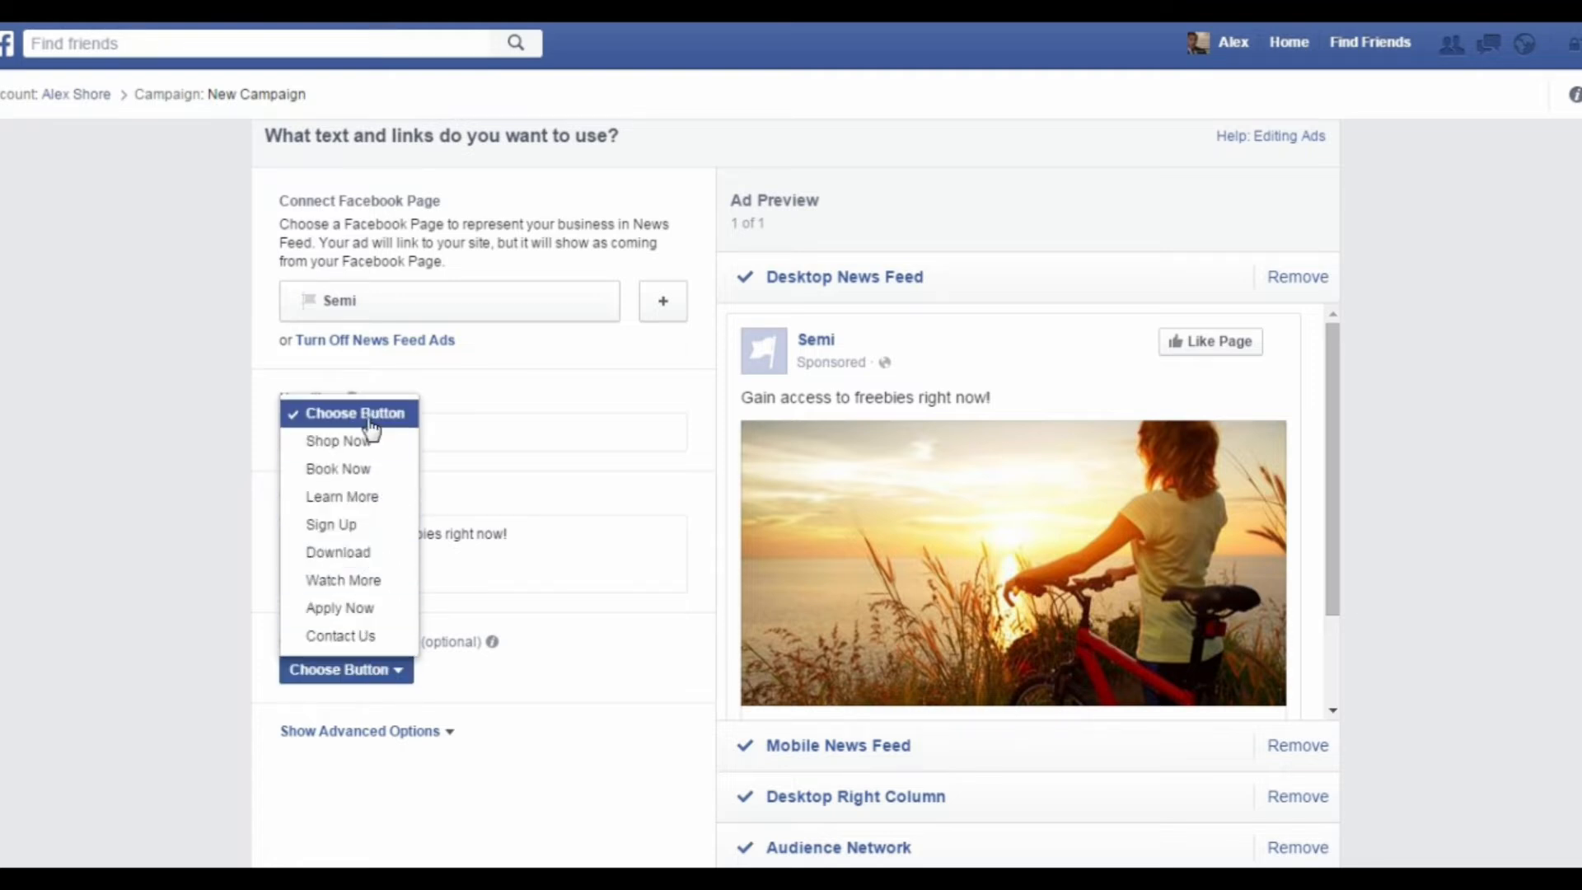
left_click(370, 501)
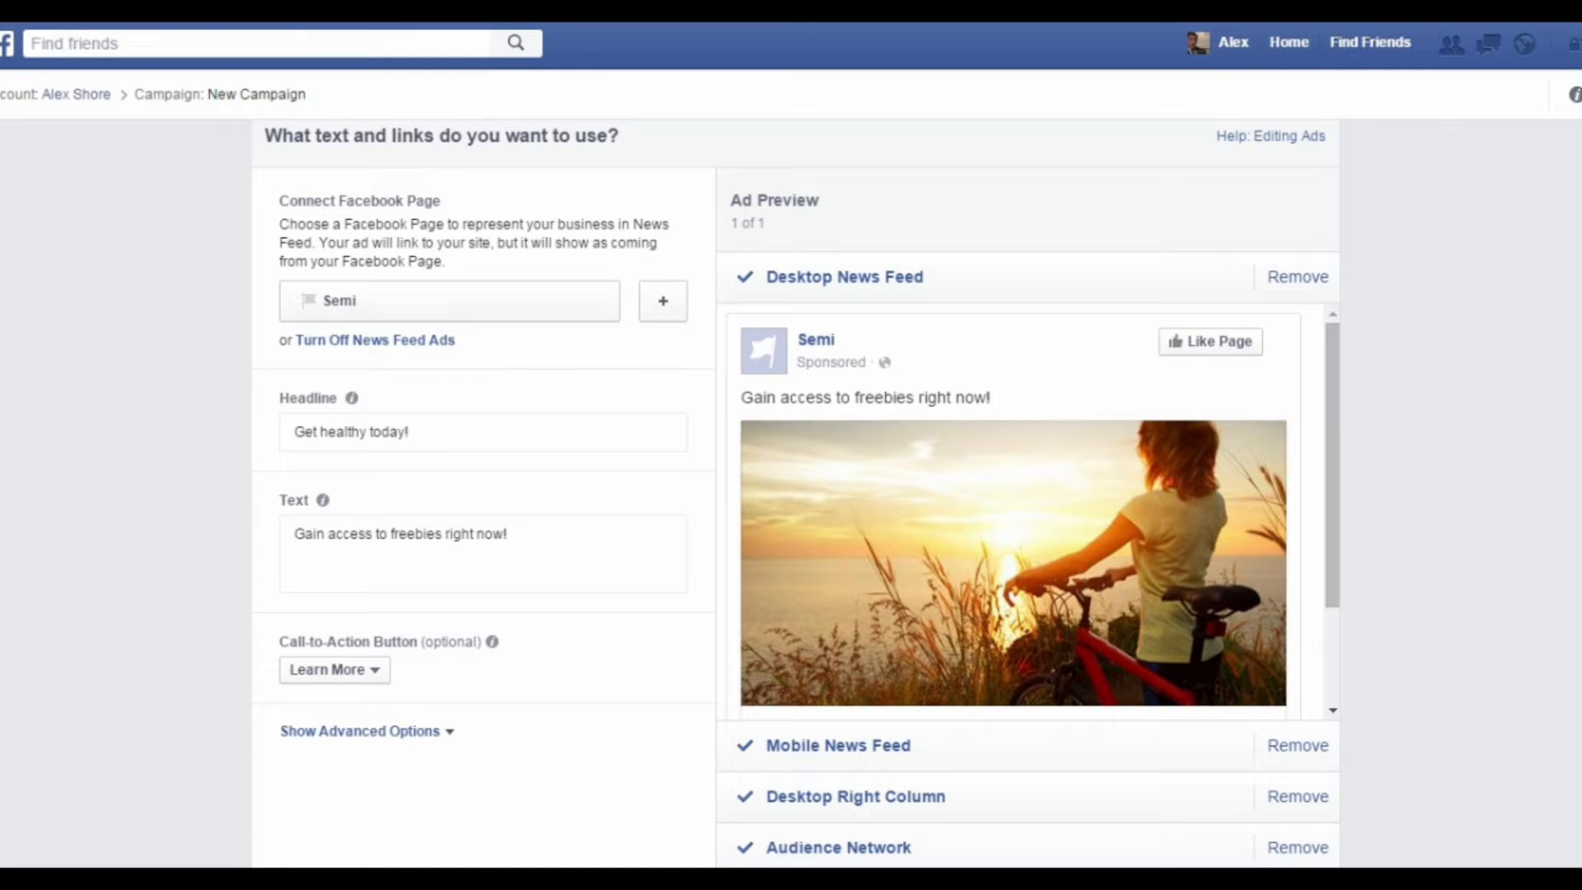
Step: Show the ad's advanced options and enter the News Feed link description "The best website for health and wellness updates."
scroll(520, 588, "down", 2)
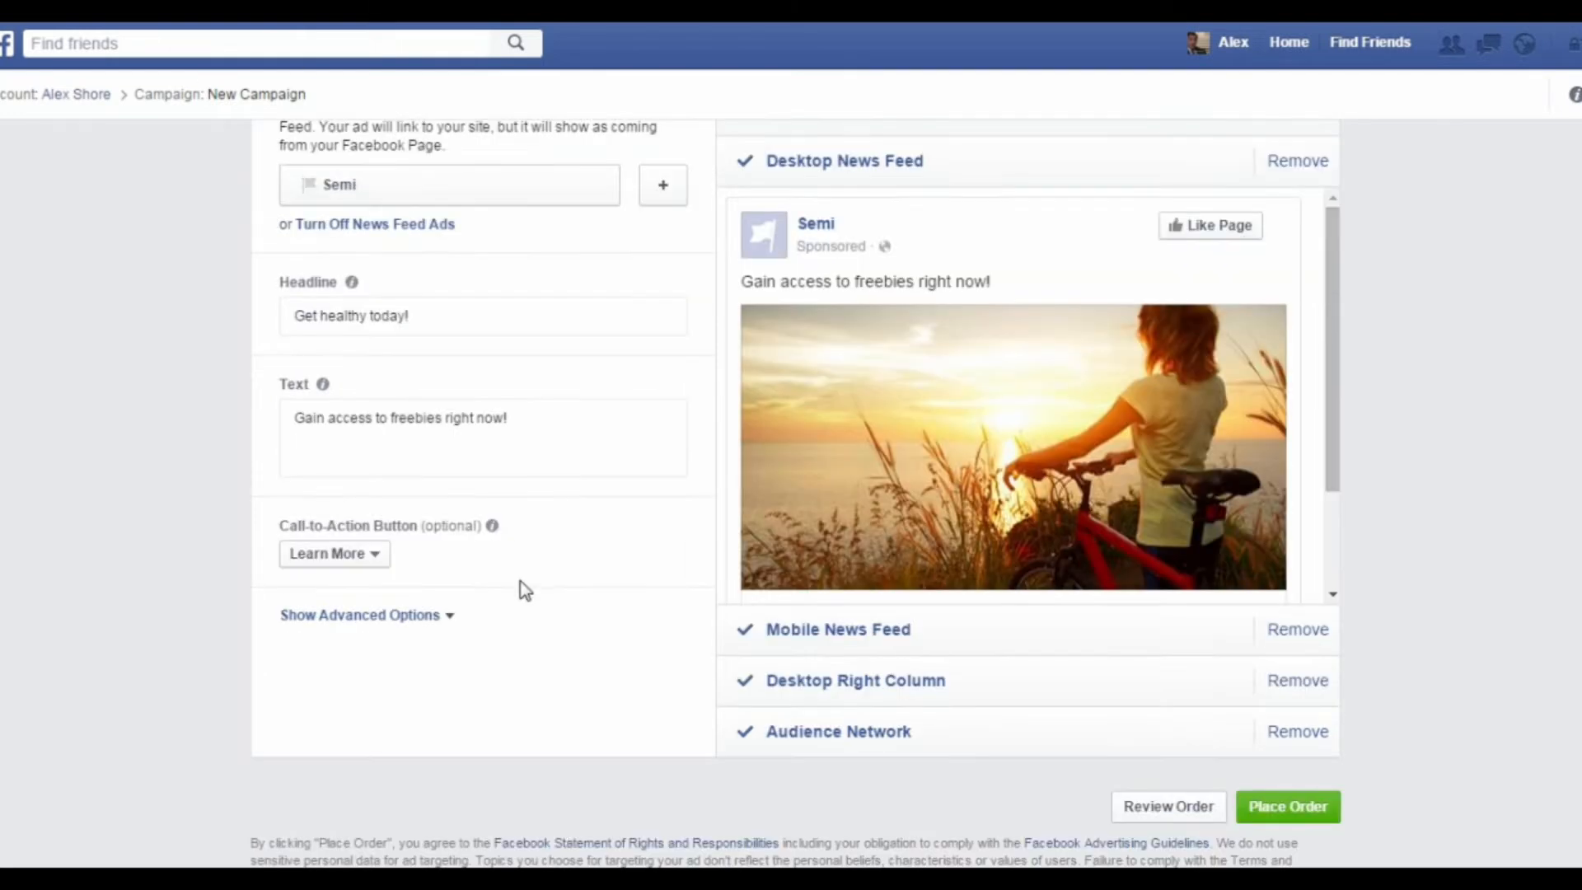
left_click(420, 616)
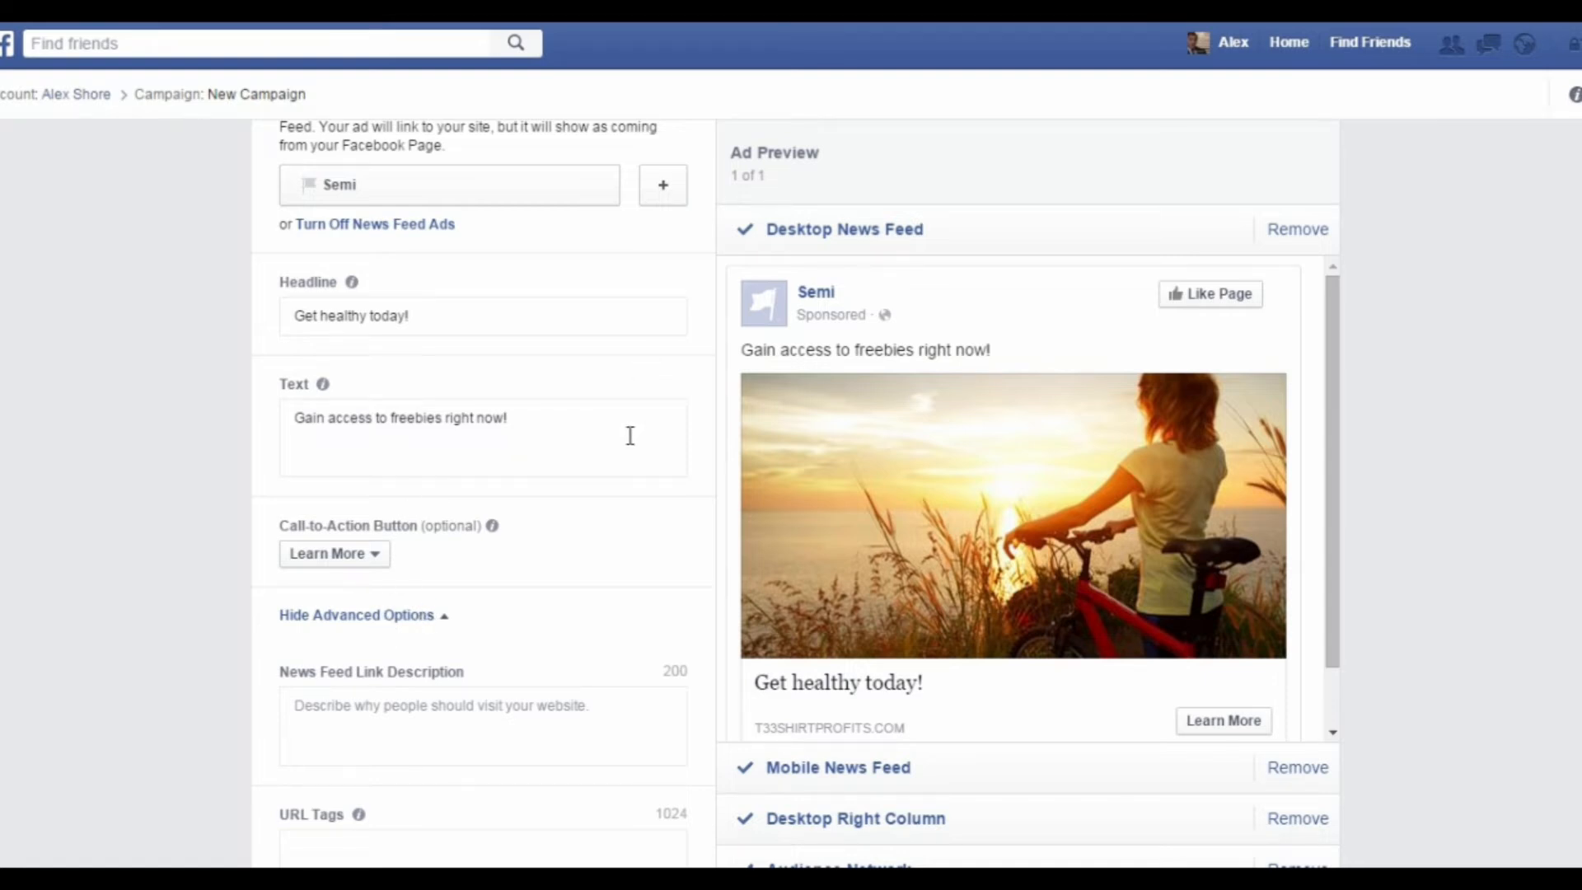
scroll(523, 541, "down", 3)
left_click(518, 500)
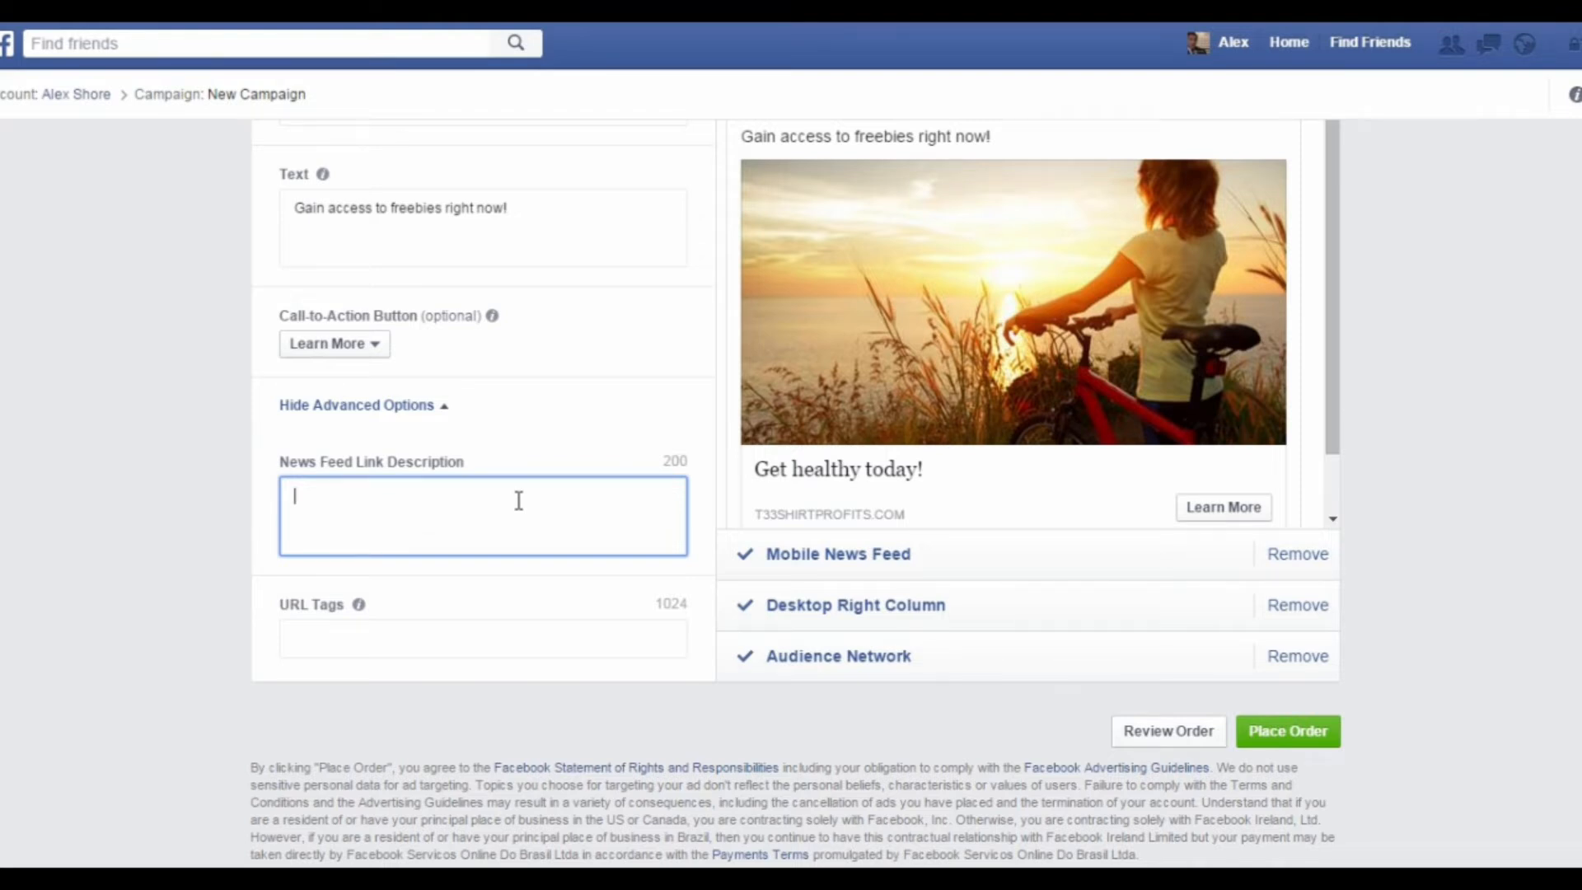
type("The best website for hea")
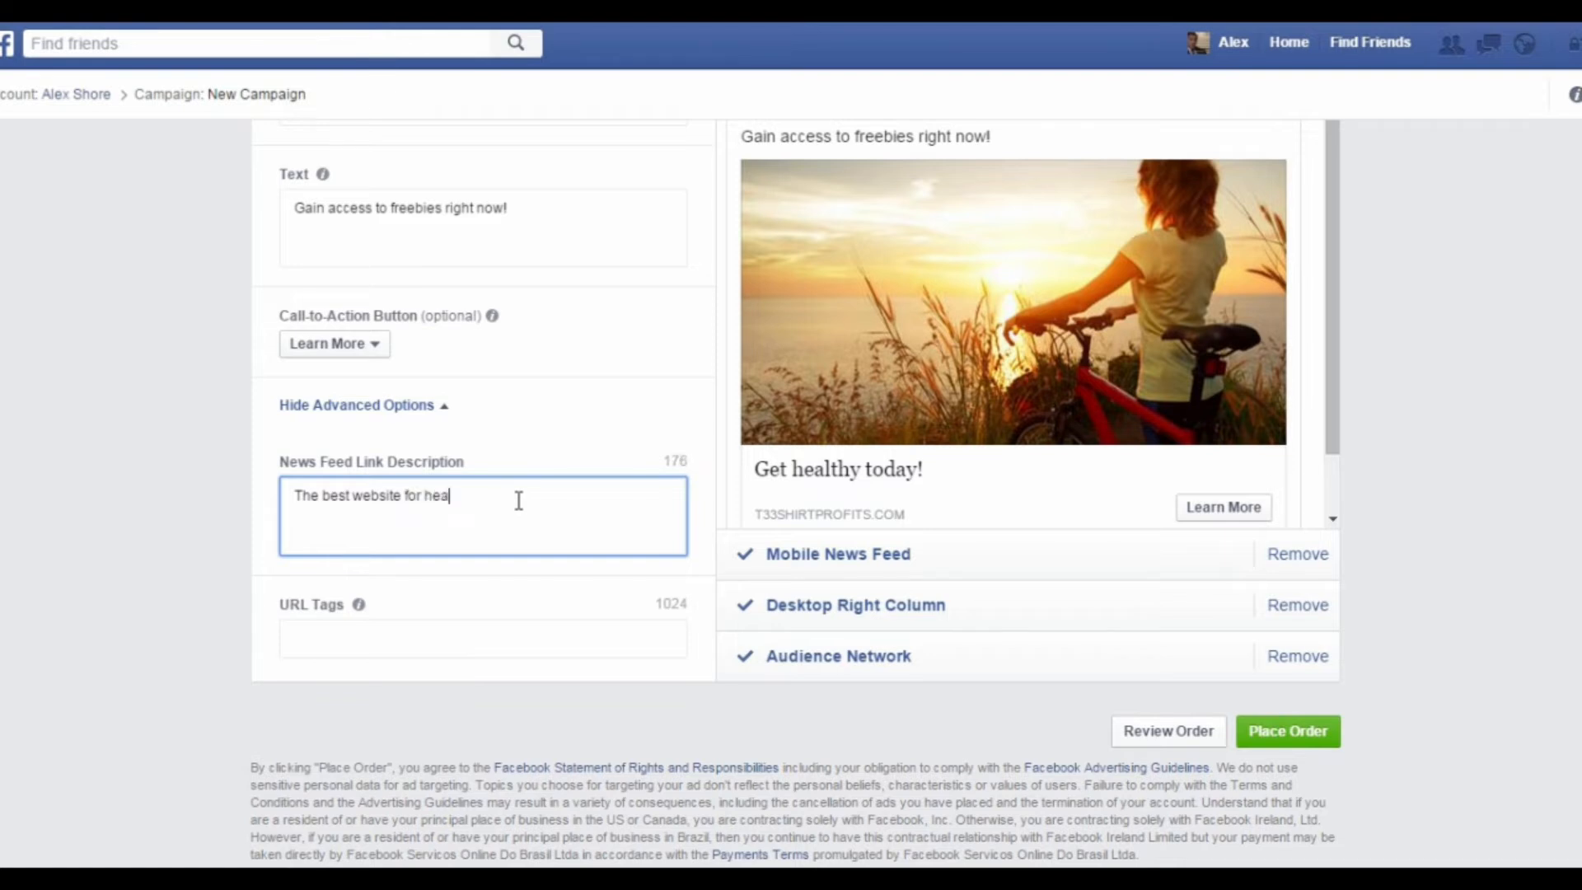
type("lth and wellness updat")
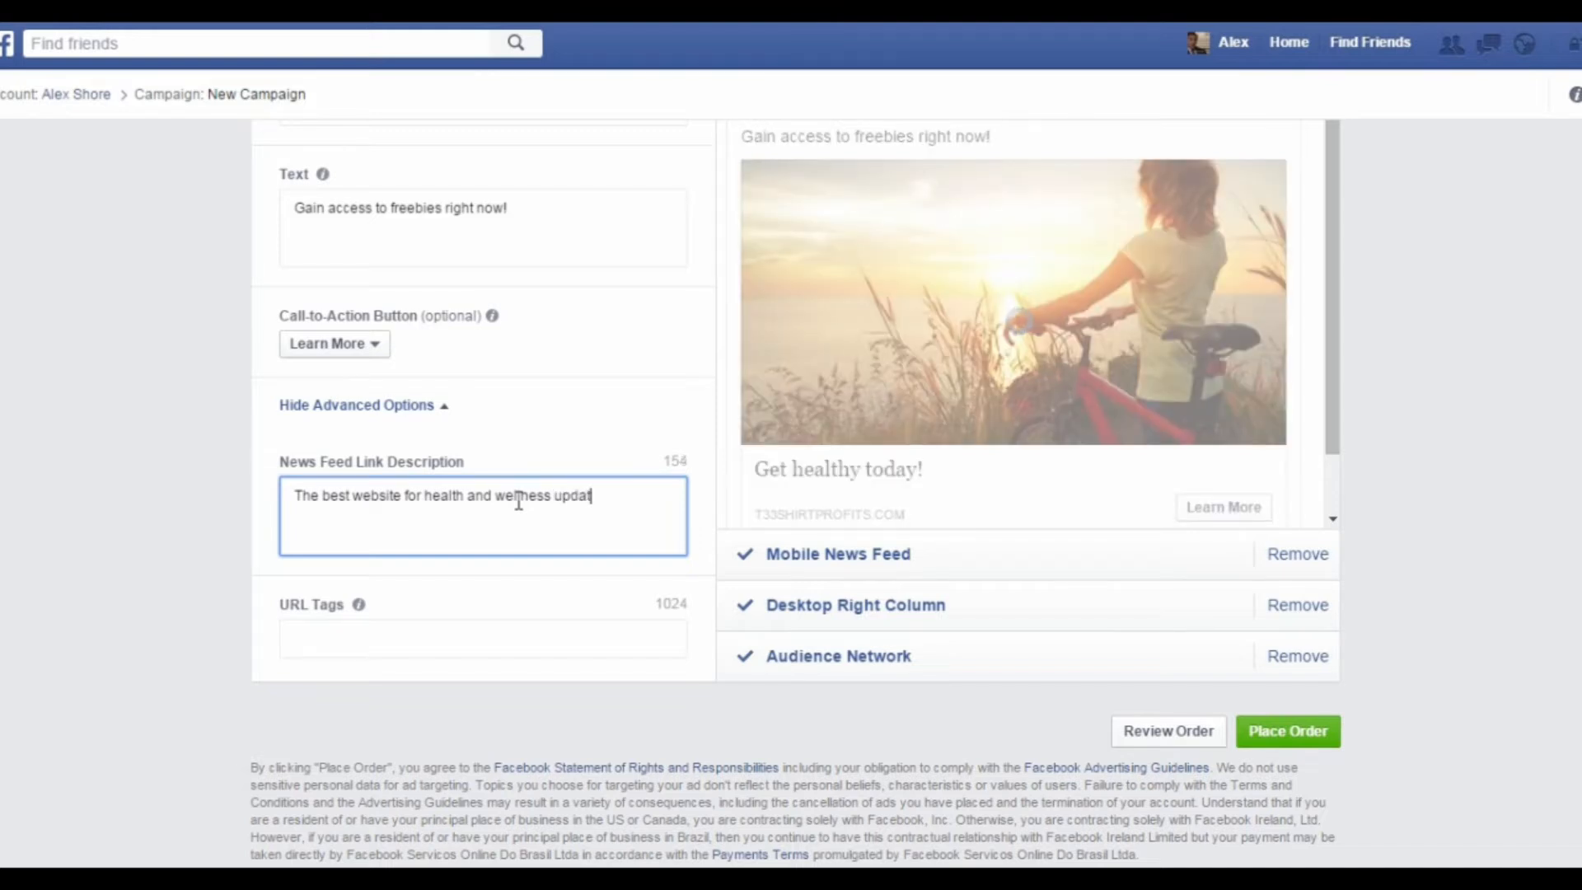
type("es.")
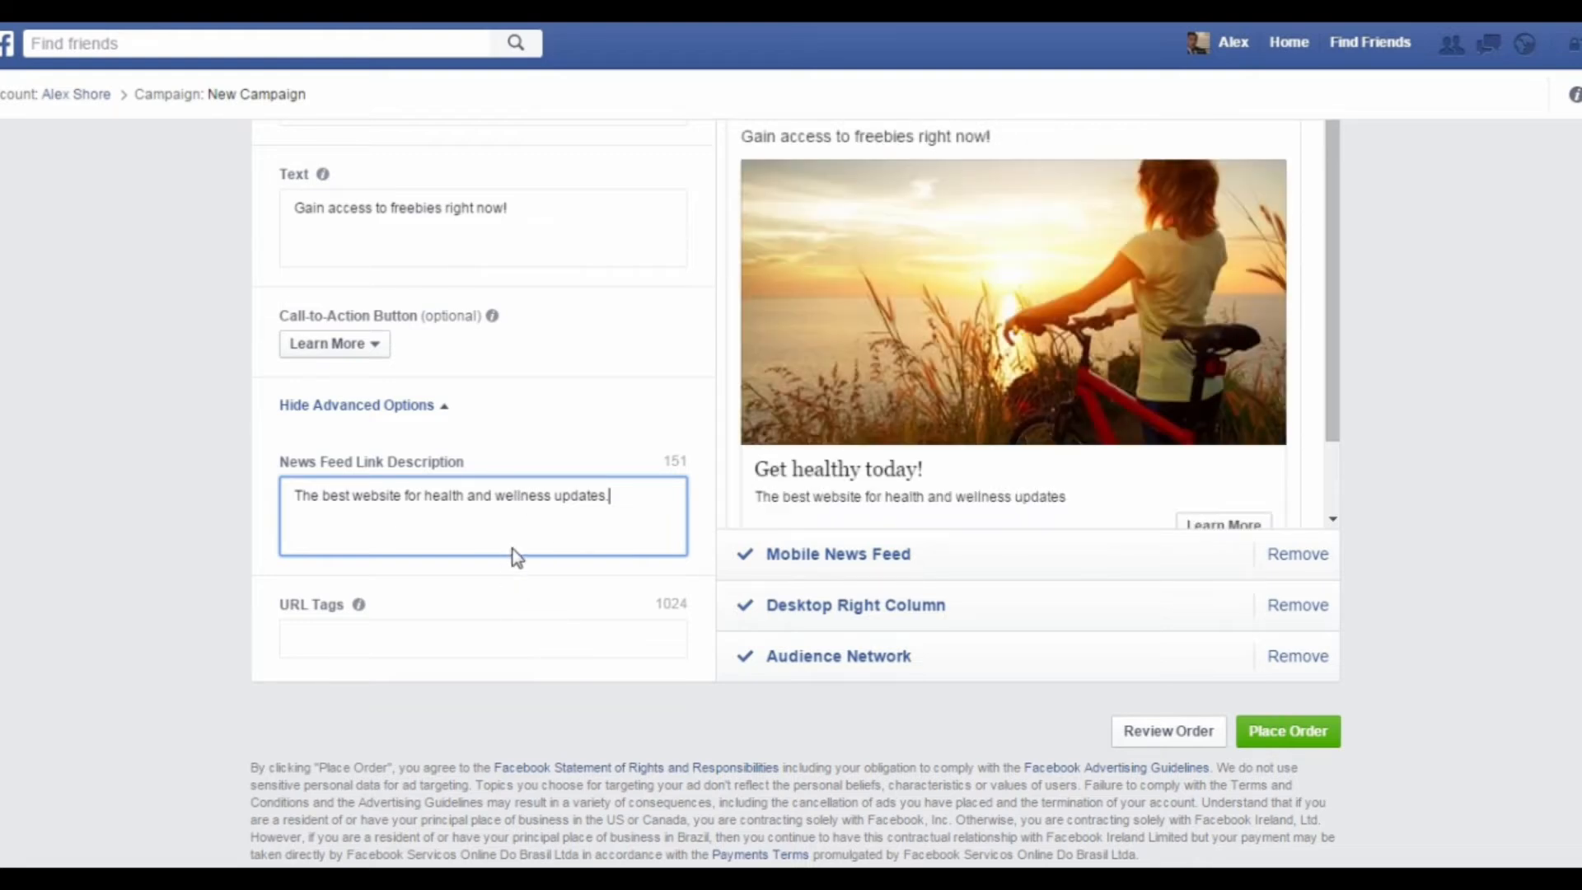
left_click(564, 593)
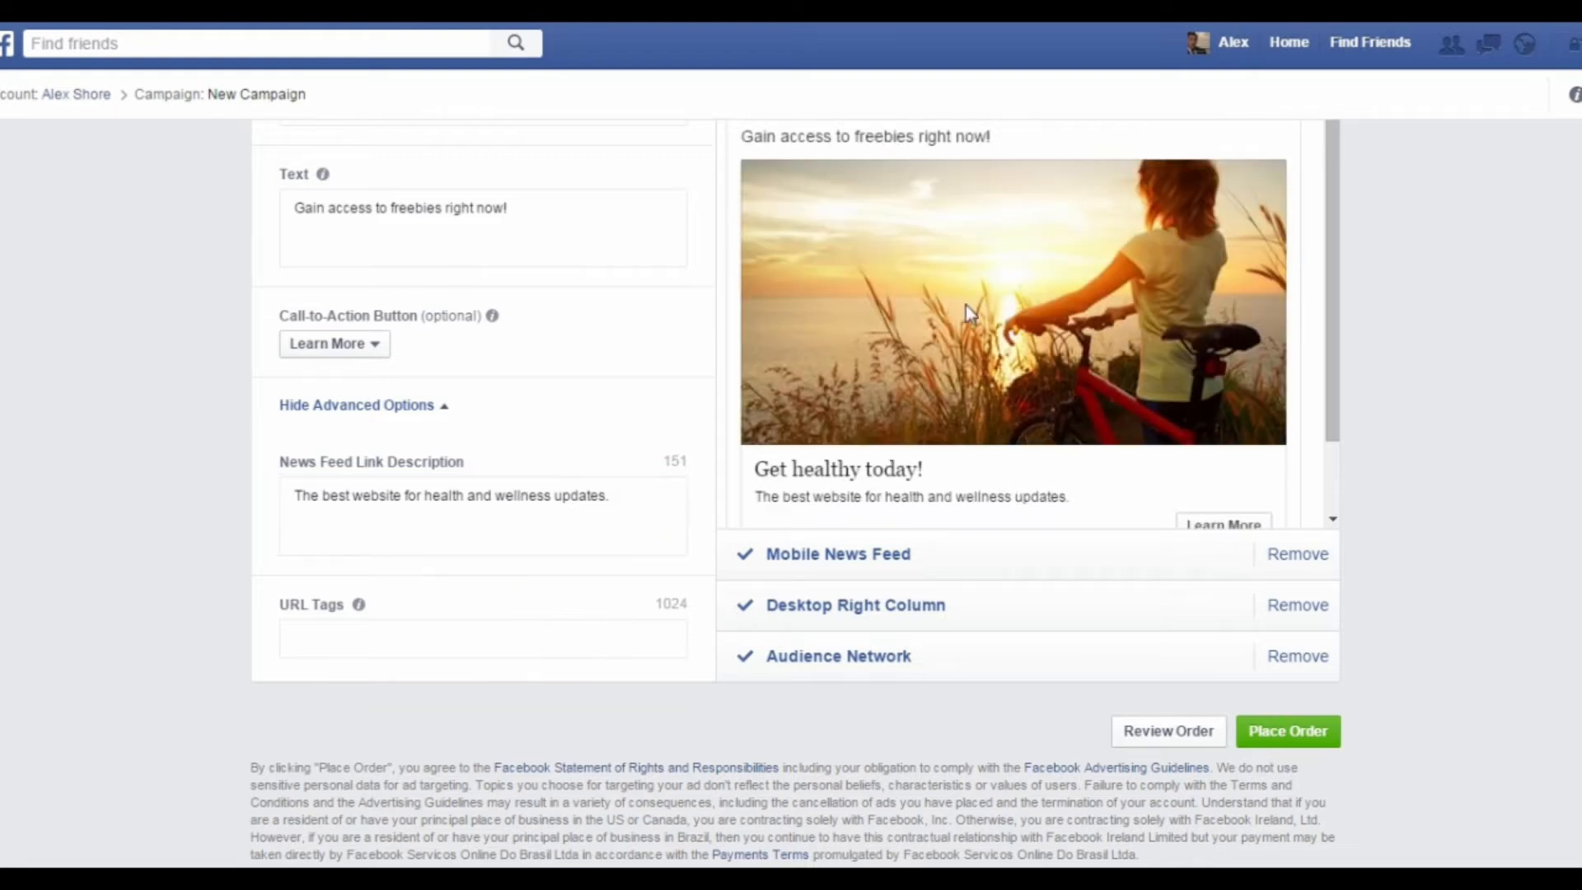
Step: Remove the Mobile News Feed placement from the ad and open the order review
scroll(1021, 330, "up", 3)
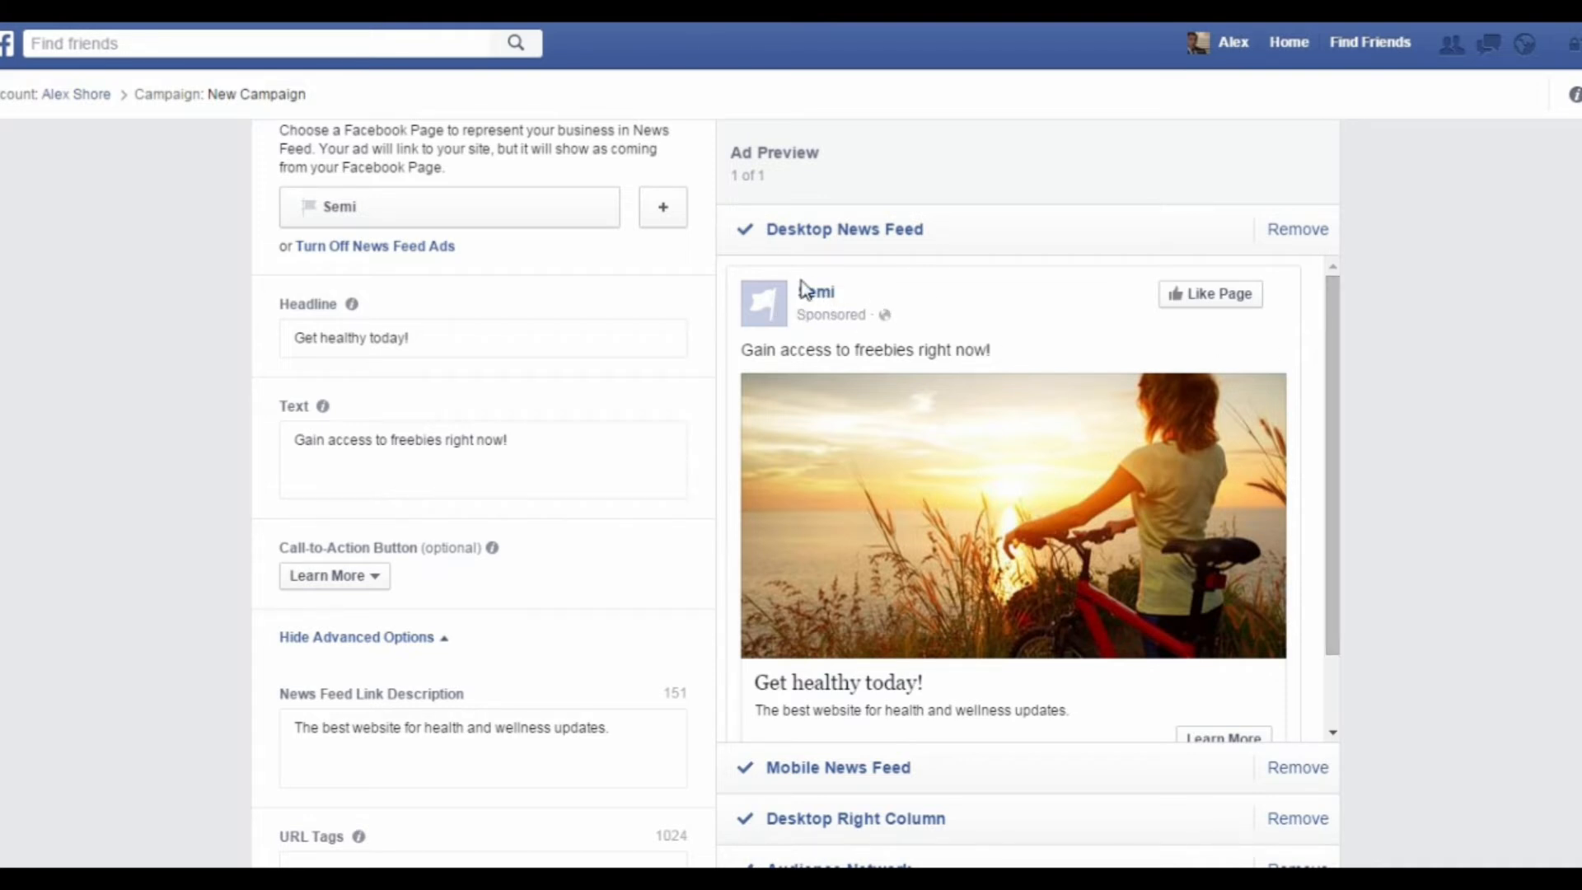
mouse_move(991, 439)
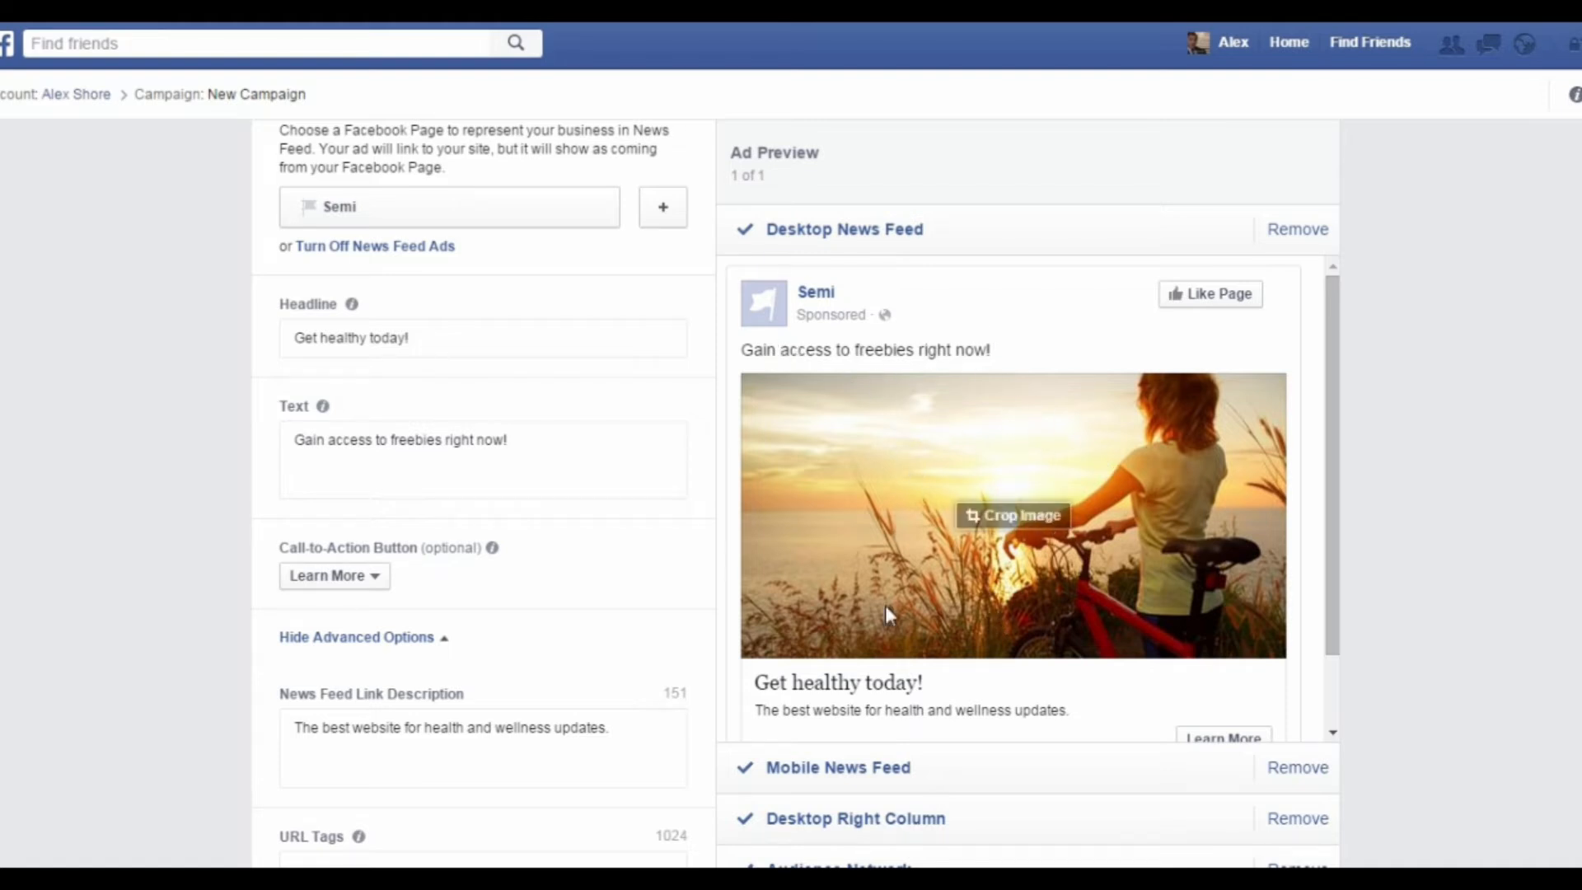
mouse_move(1223, 551)
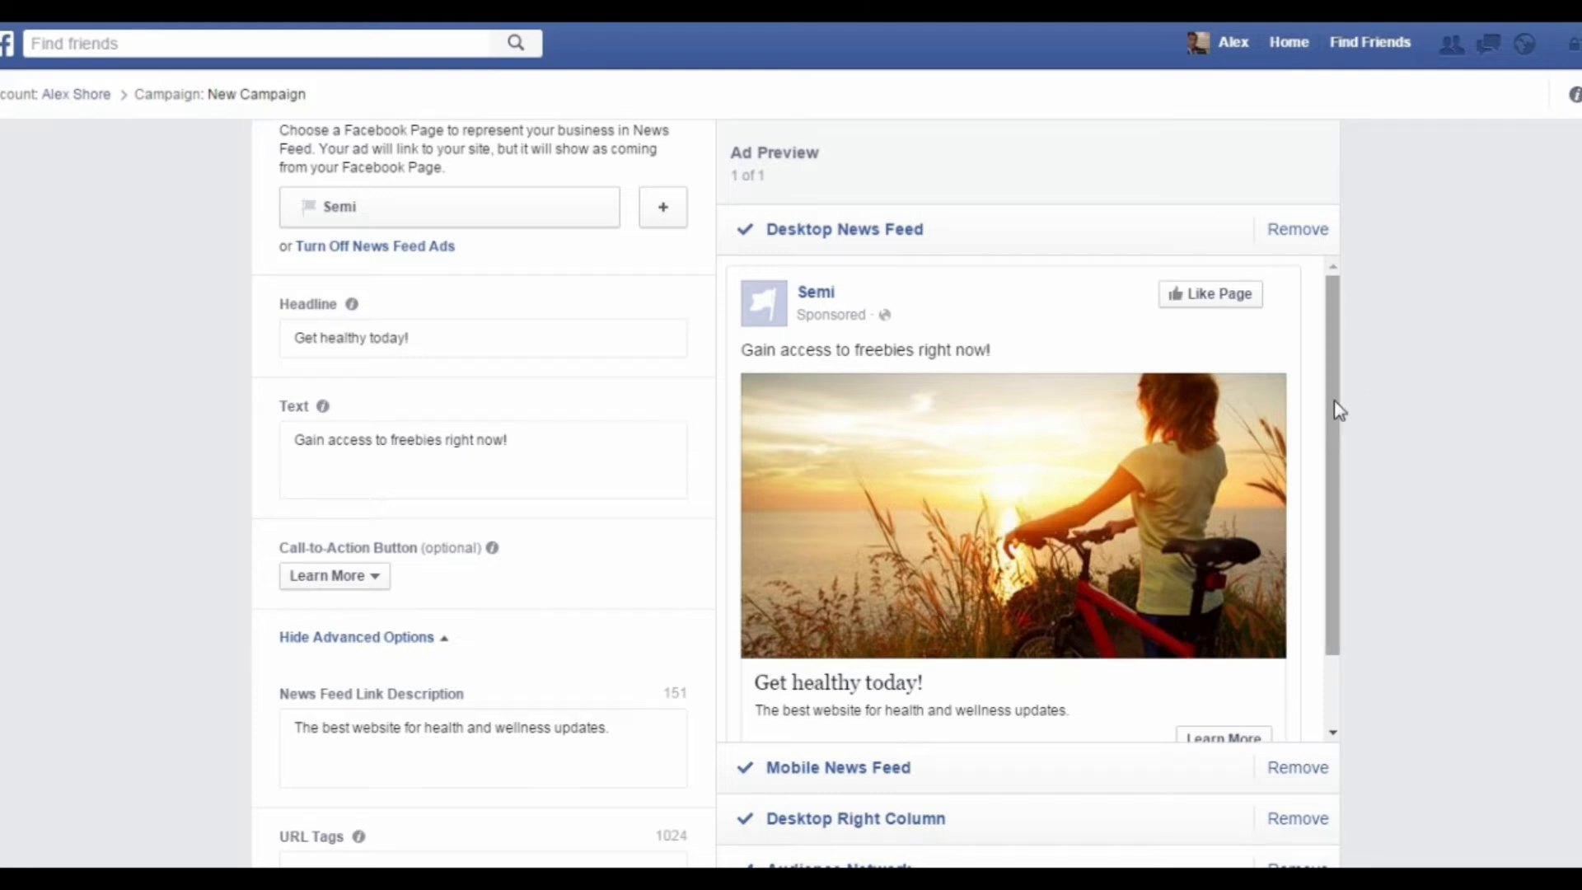
left_click_drag(1338, 409, 1340, 477)
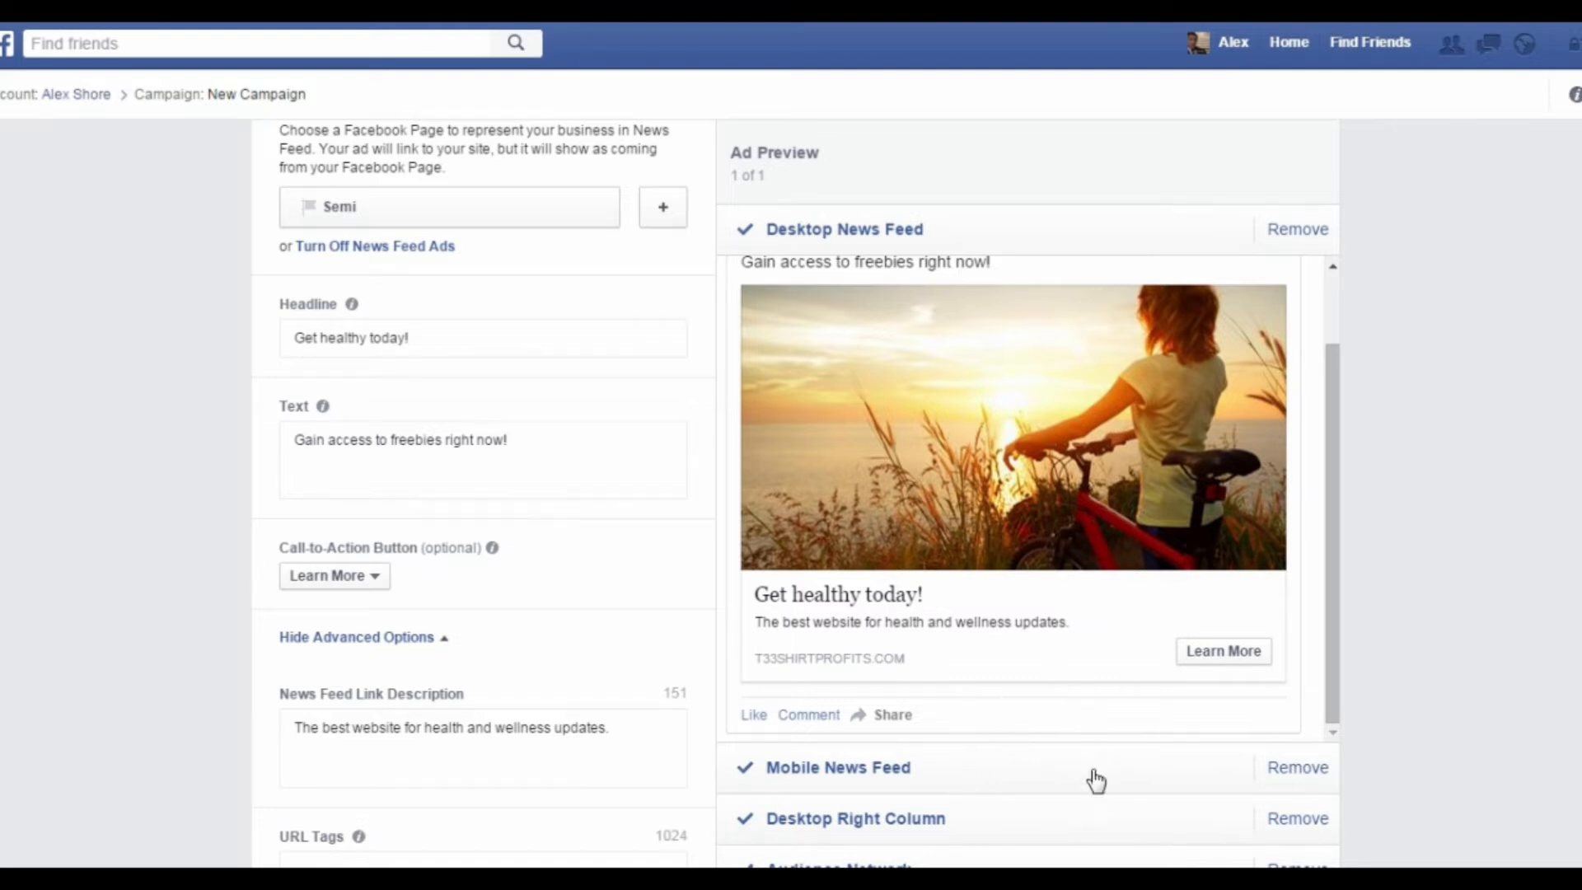
left_click(1297, 770)
scroll(992, 513, "down", 3)
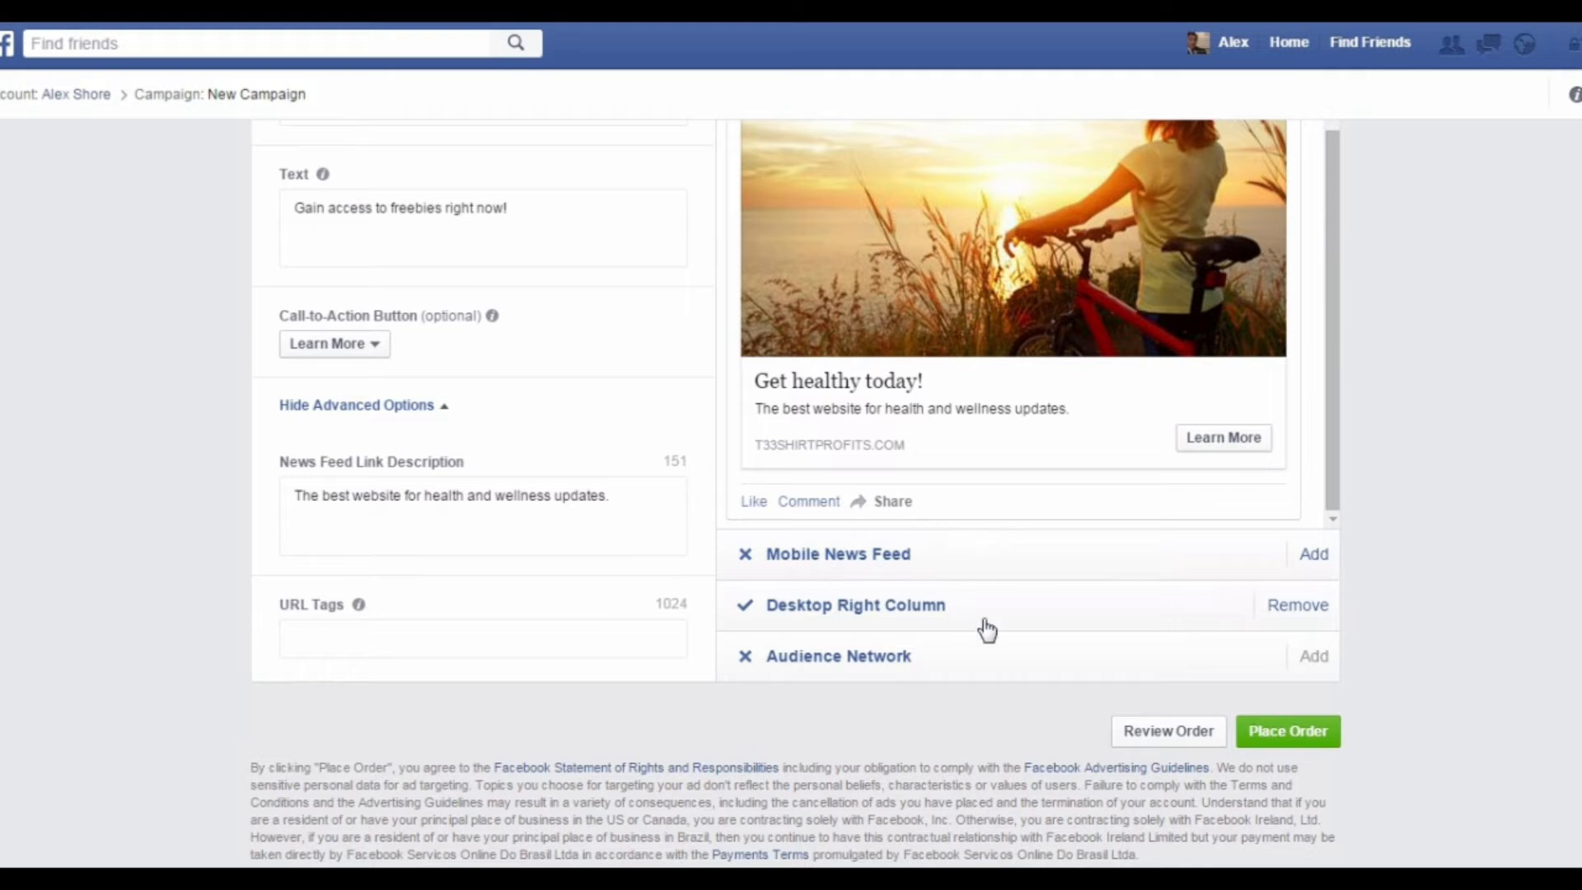
left_click(1176, 728)
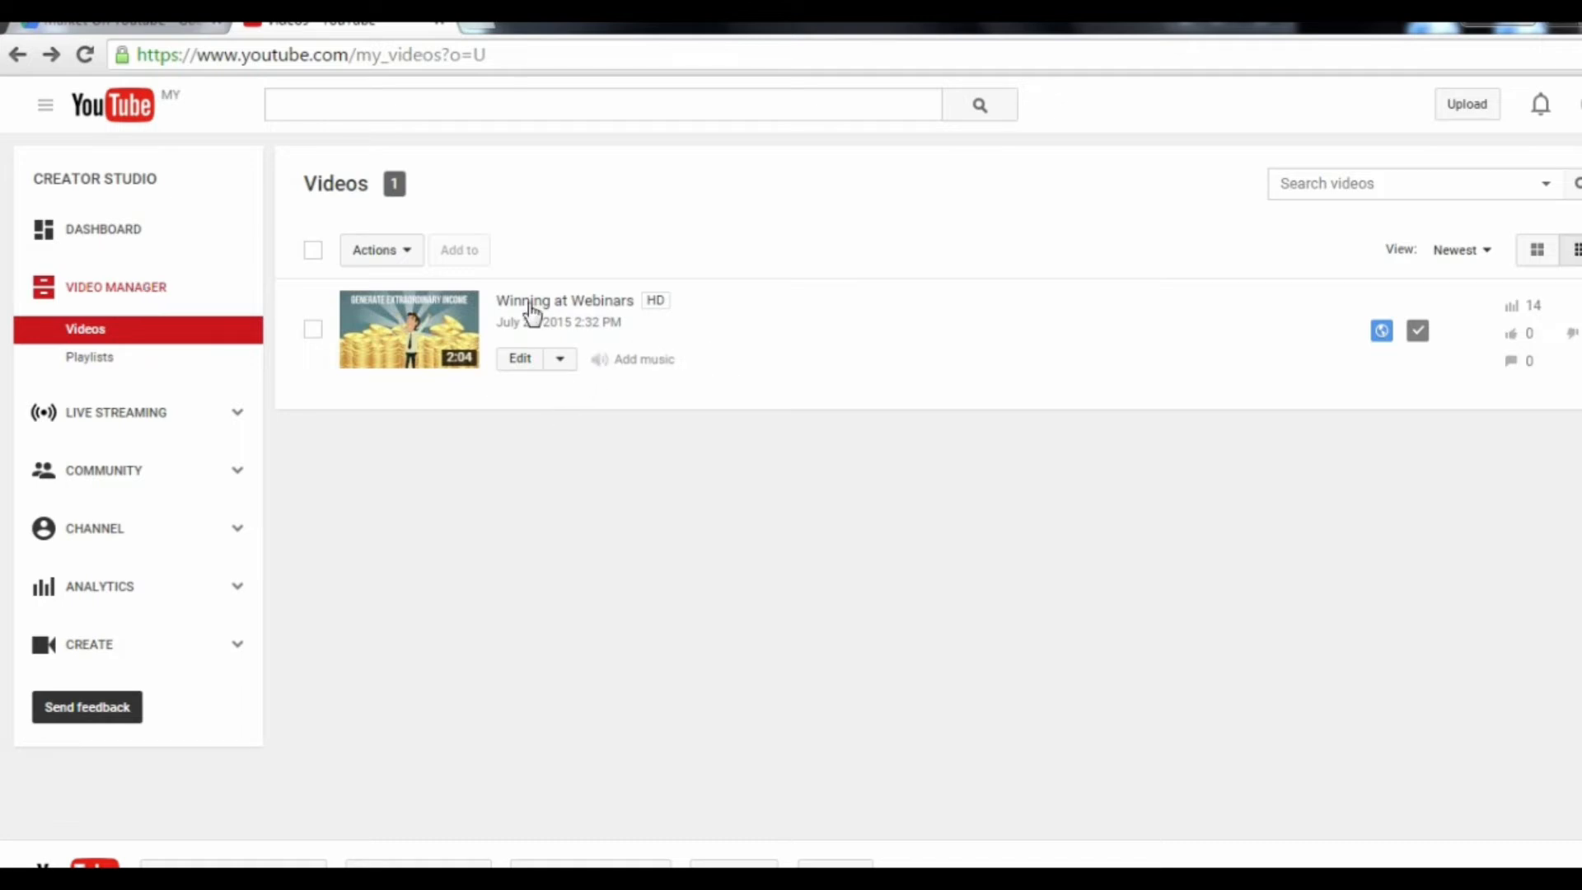
Step: In YouTube's Video Manager, open the Info and Settings of the "Winning at Webinars" video and show its call-to-action overlay settings
left_click(563, 363)
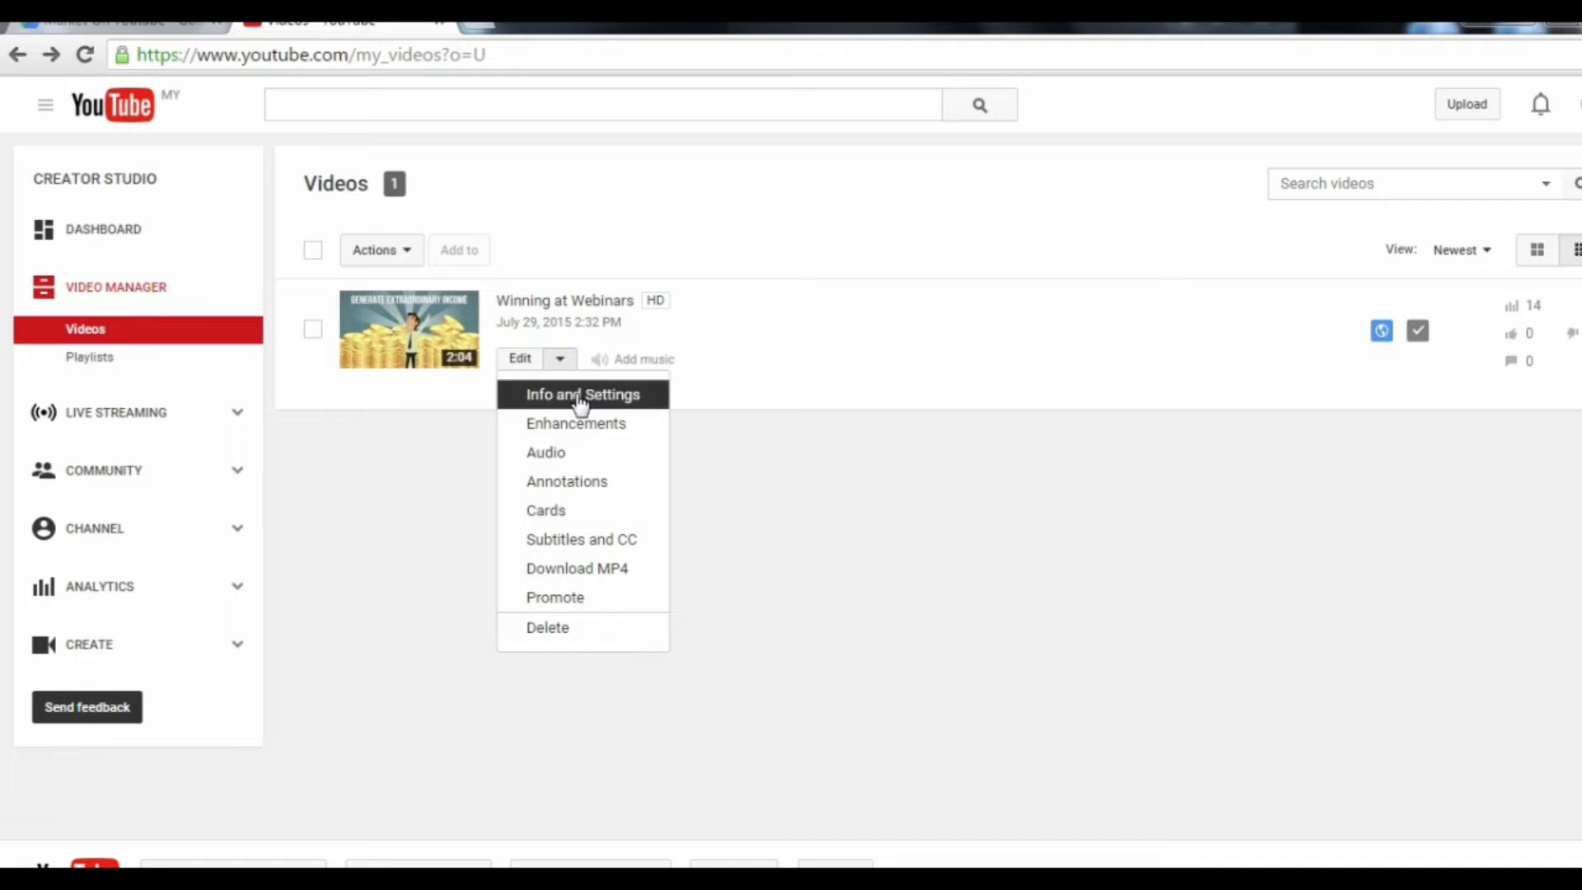
left_click(580, 398)
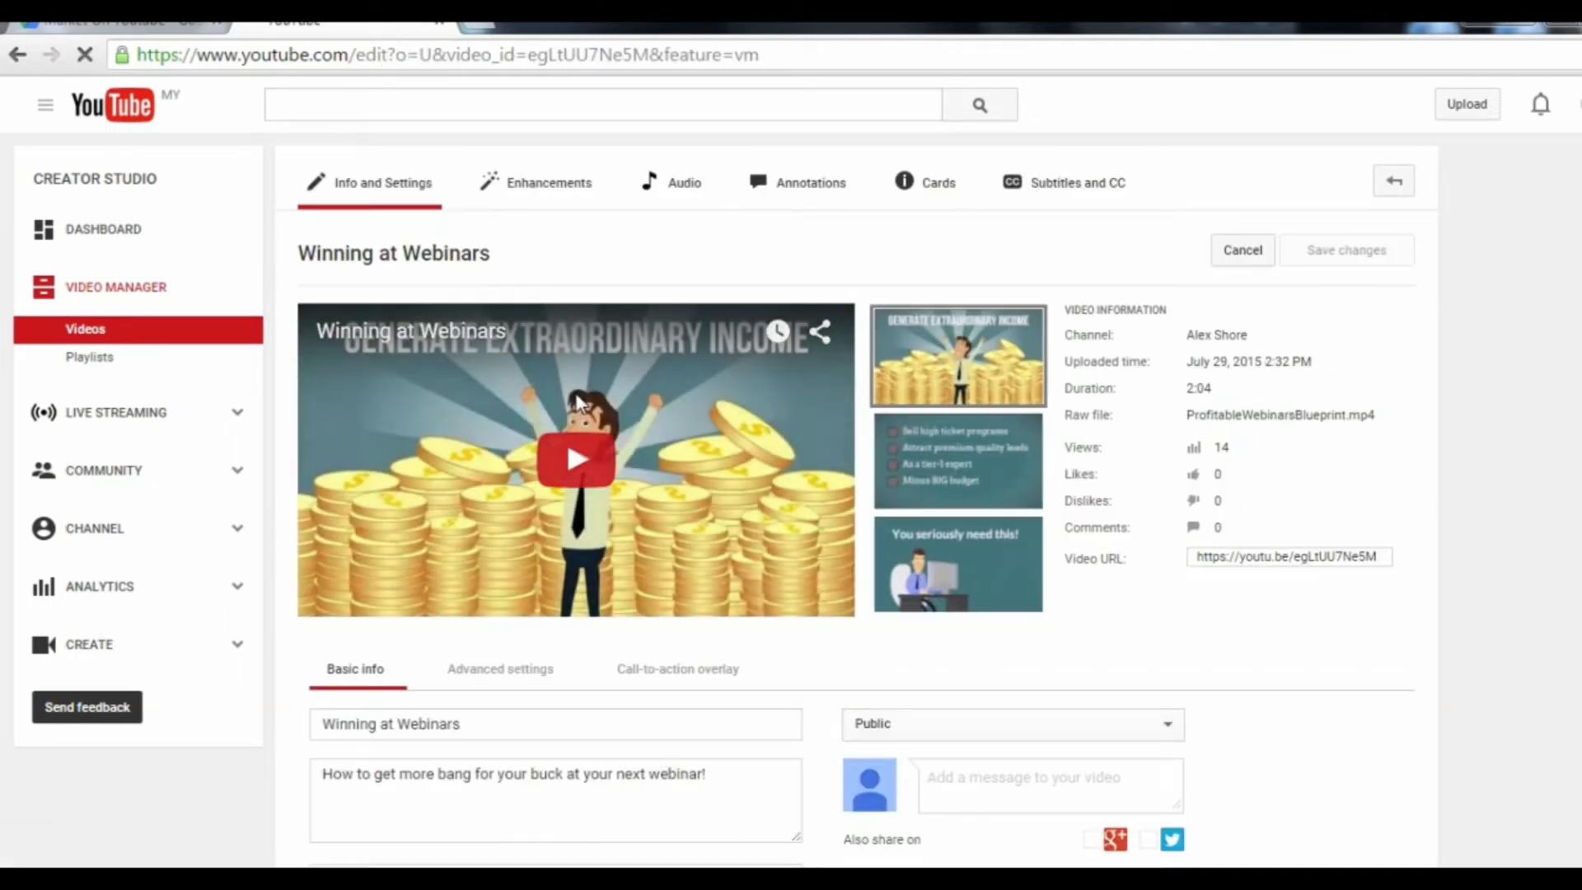
scroll(577, 404, "down", 3)
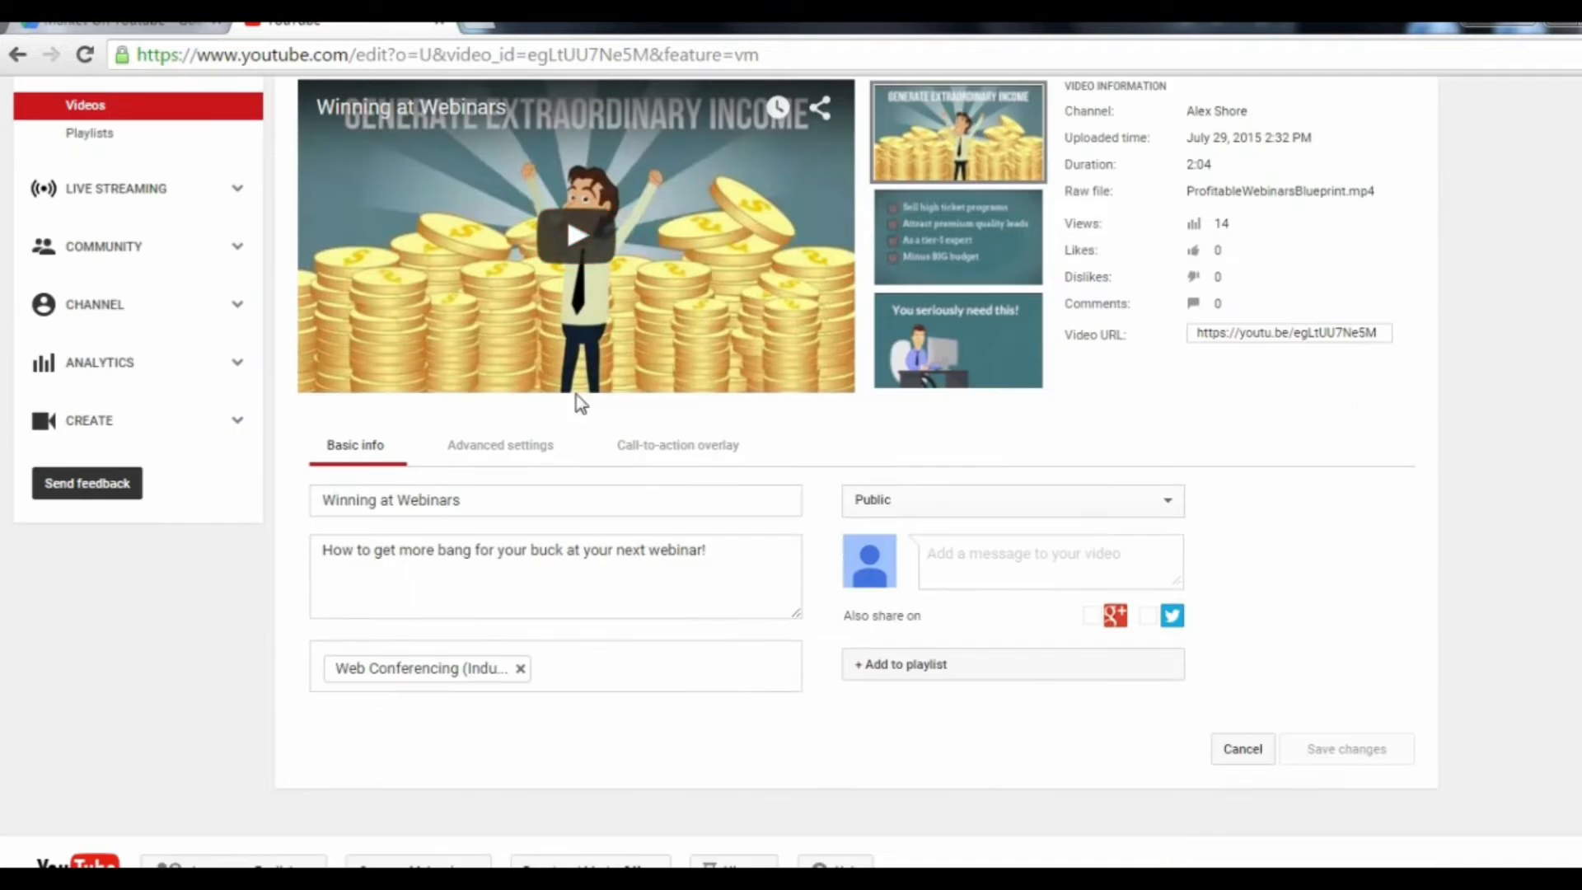
left_click(678, 456)
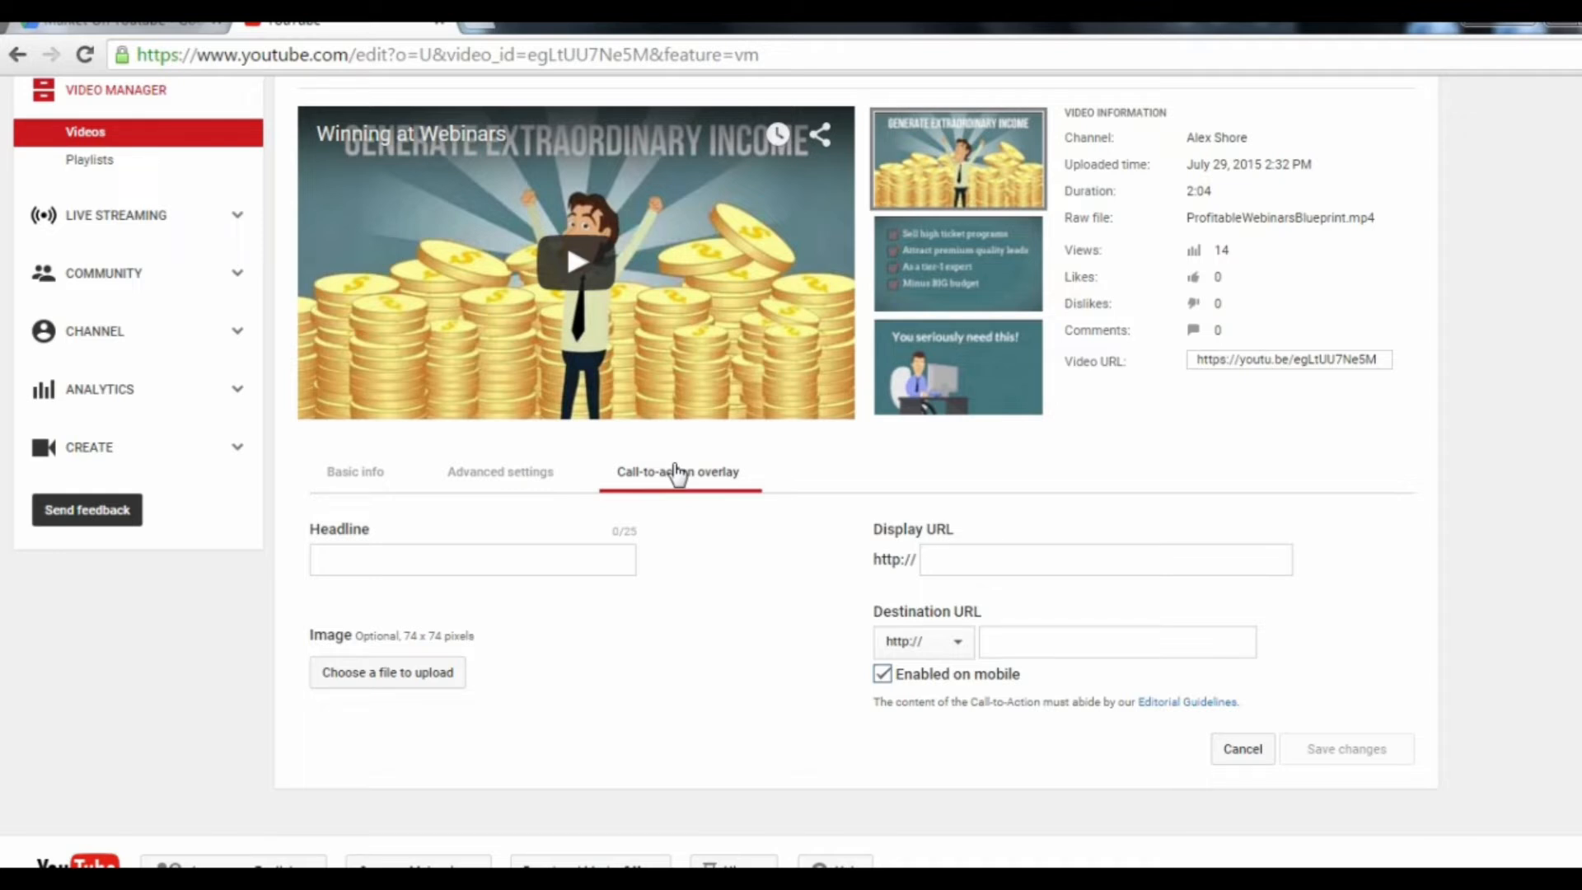
Step: Enter "Get Your Free Report Here" as the call-to-action overlay's headline
left_click(501, 567)
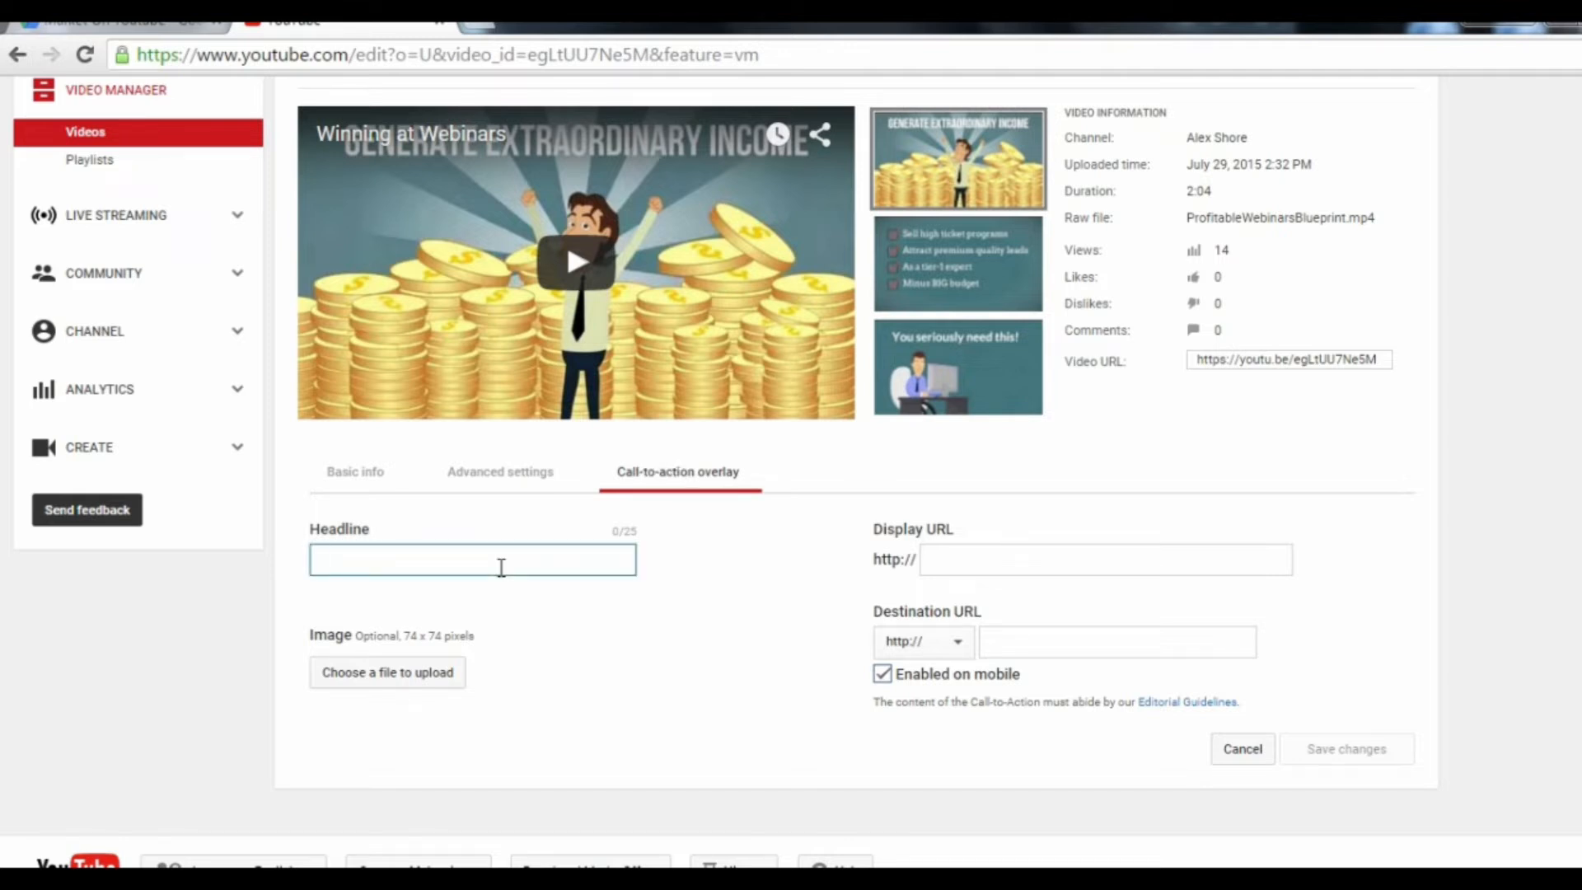
type("Get Your ")
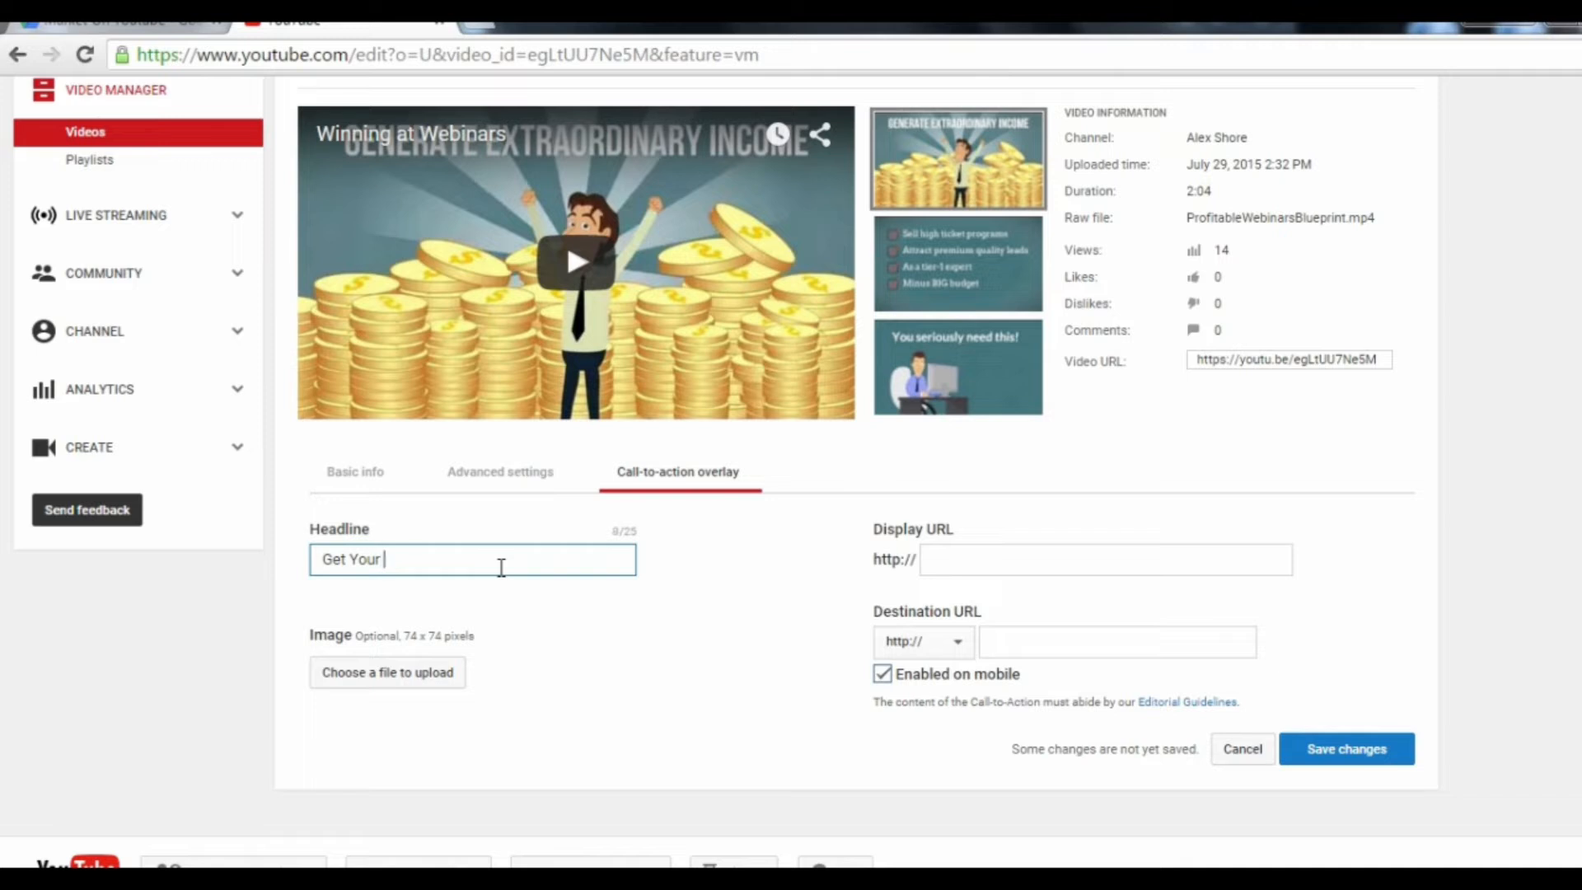
type("Free Report Here")
left_click(525, 635)
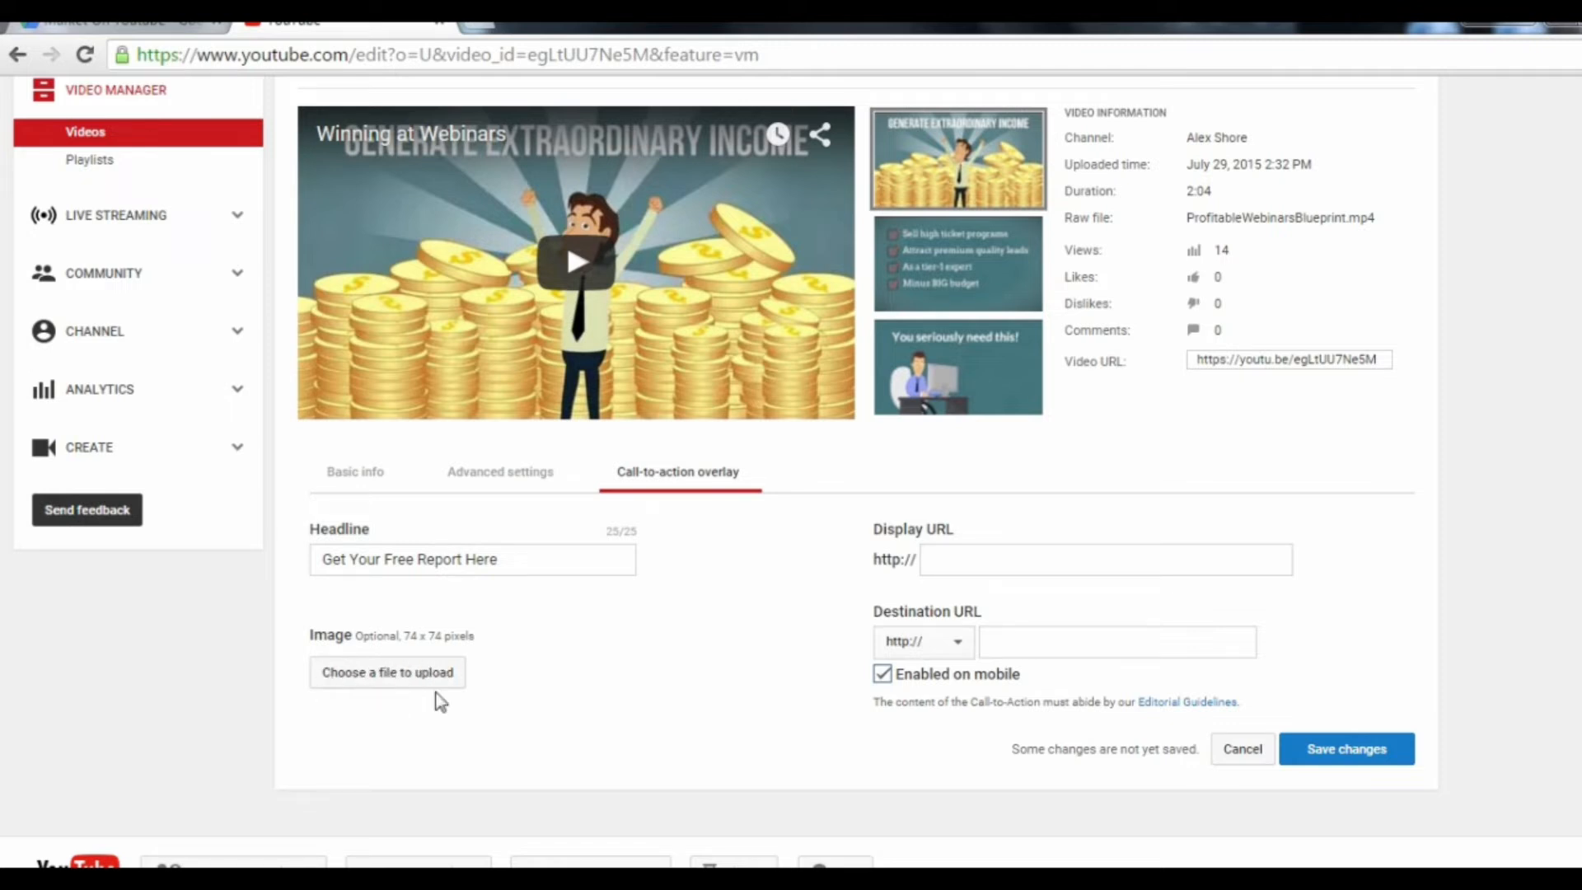
Step: Give the overlay the display URL homepage.com and destination URL squeezepage.com, disable it on mobile, and save the changes
left_click(960, 558)
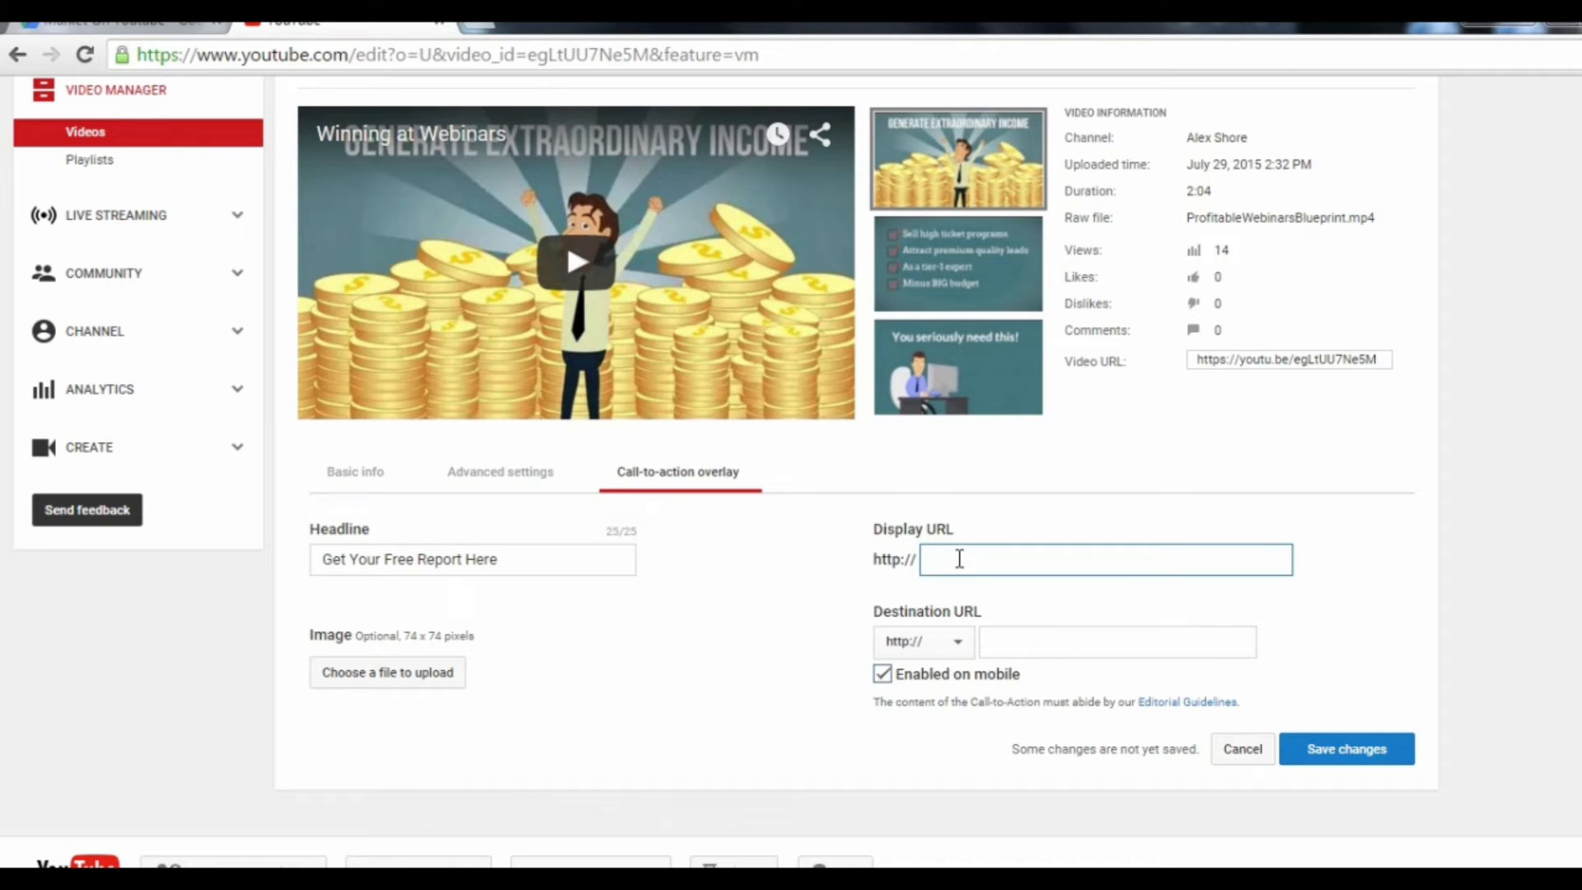
type("homepage.com")
left_click(1061, 640)
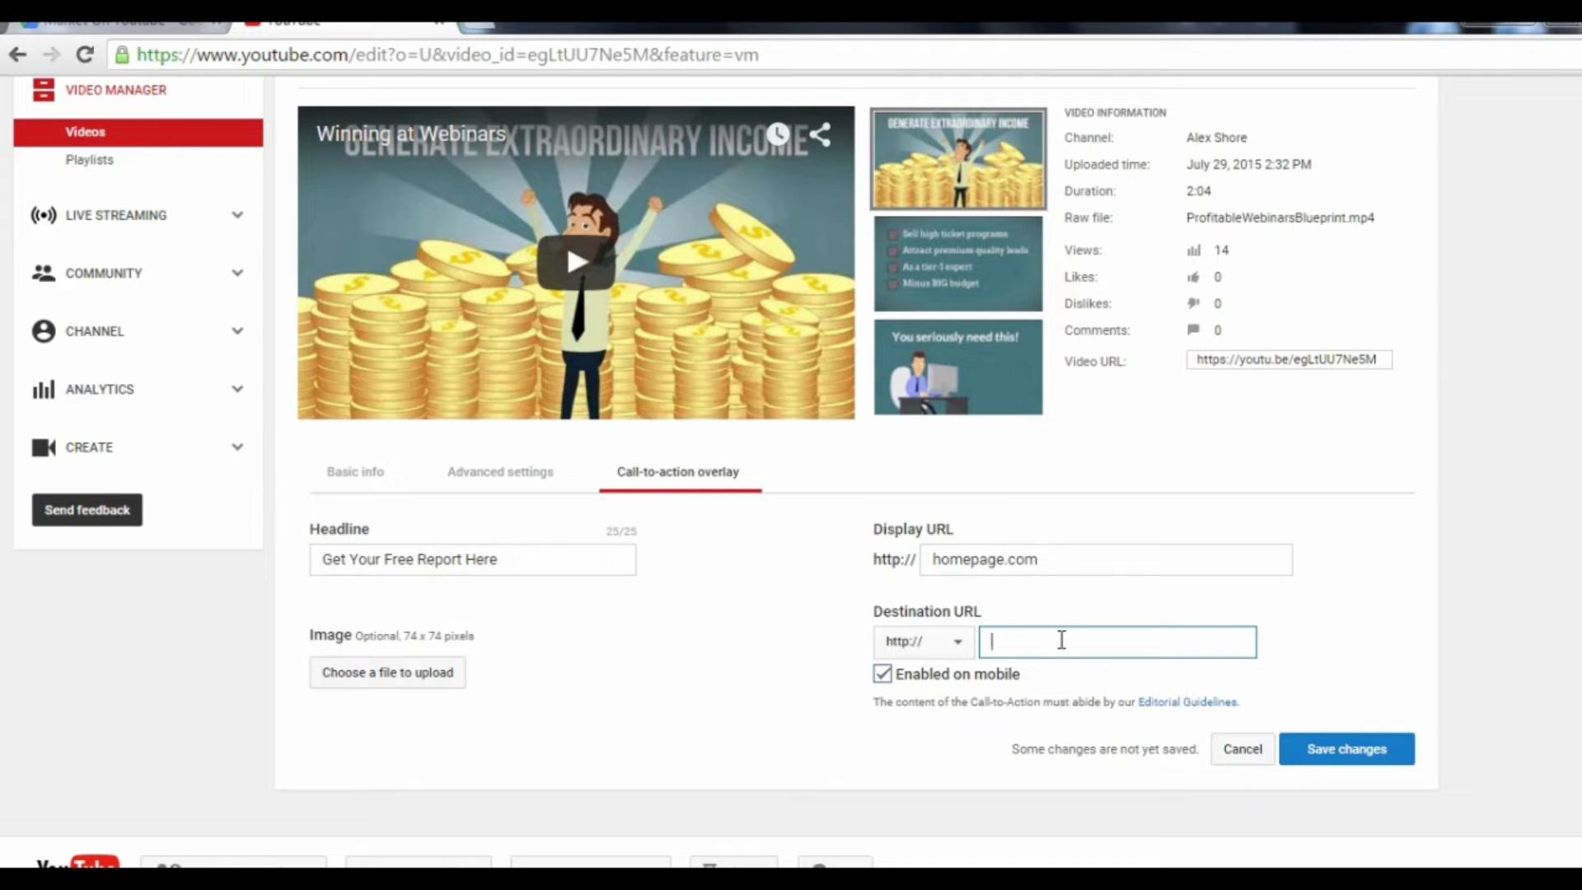
type("squeezepage.com")
left_click(883, 674)
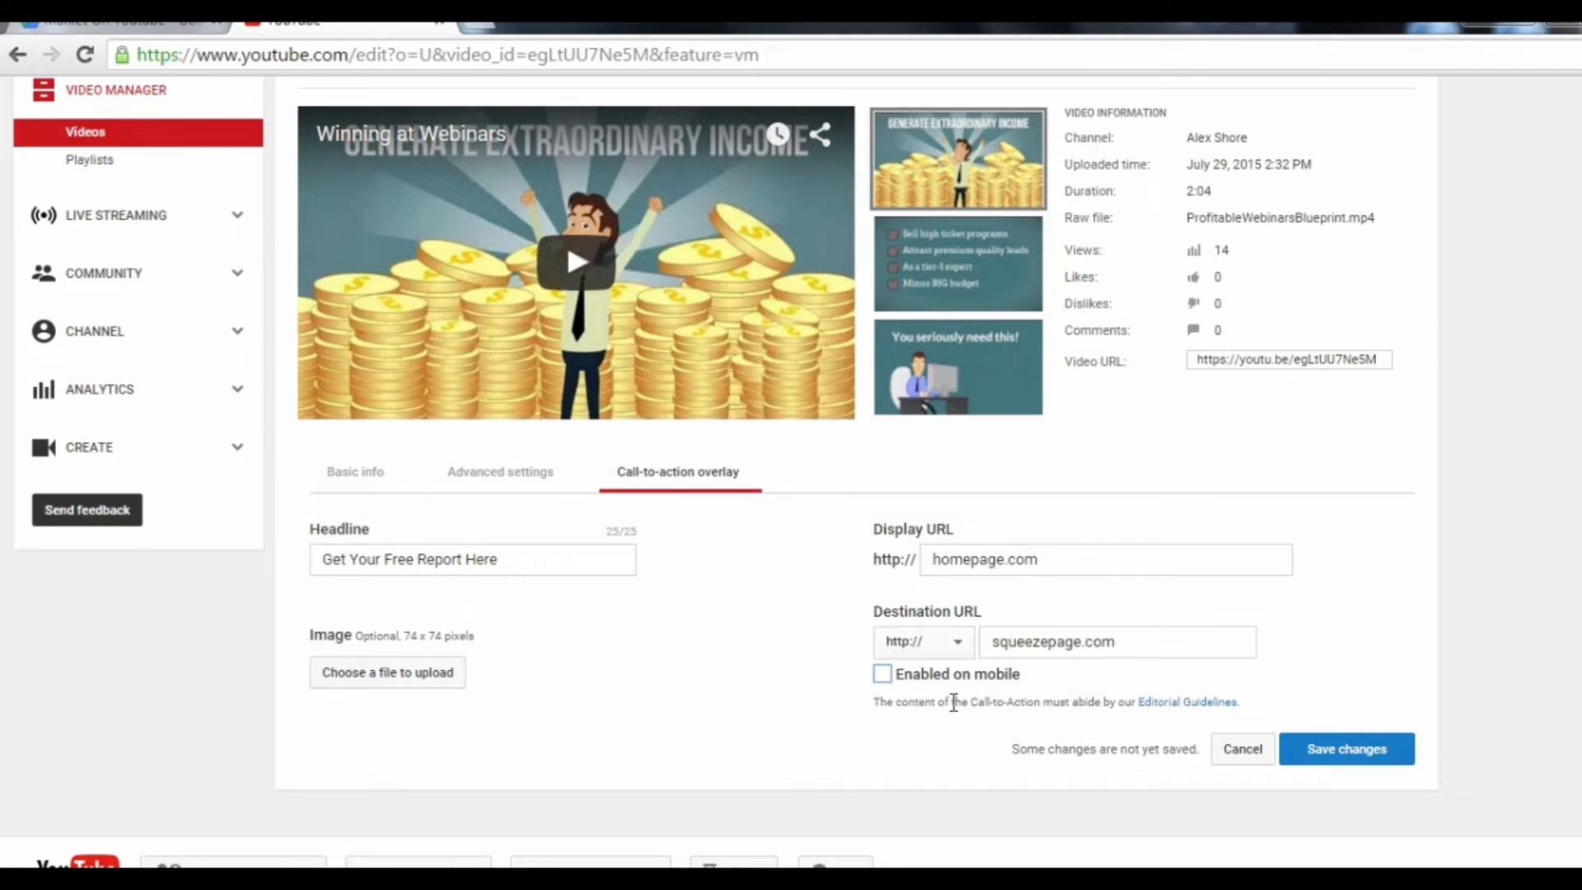
left_click(1352, 746)
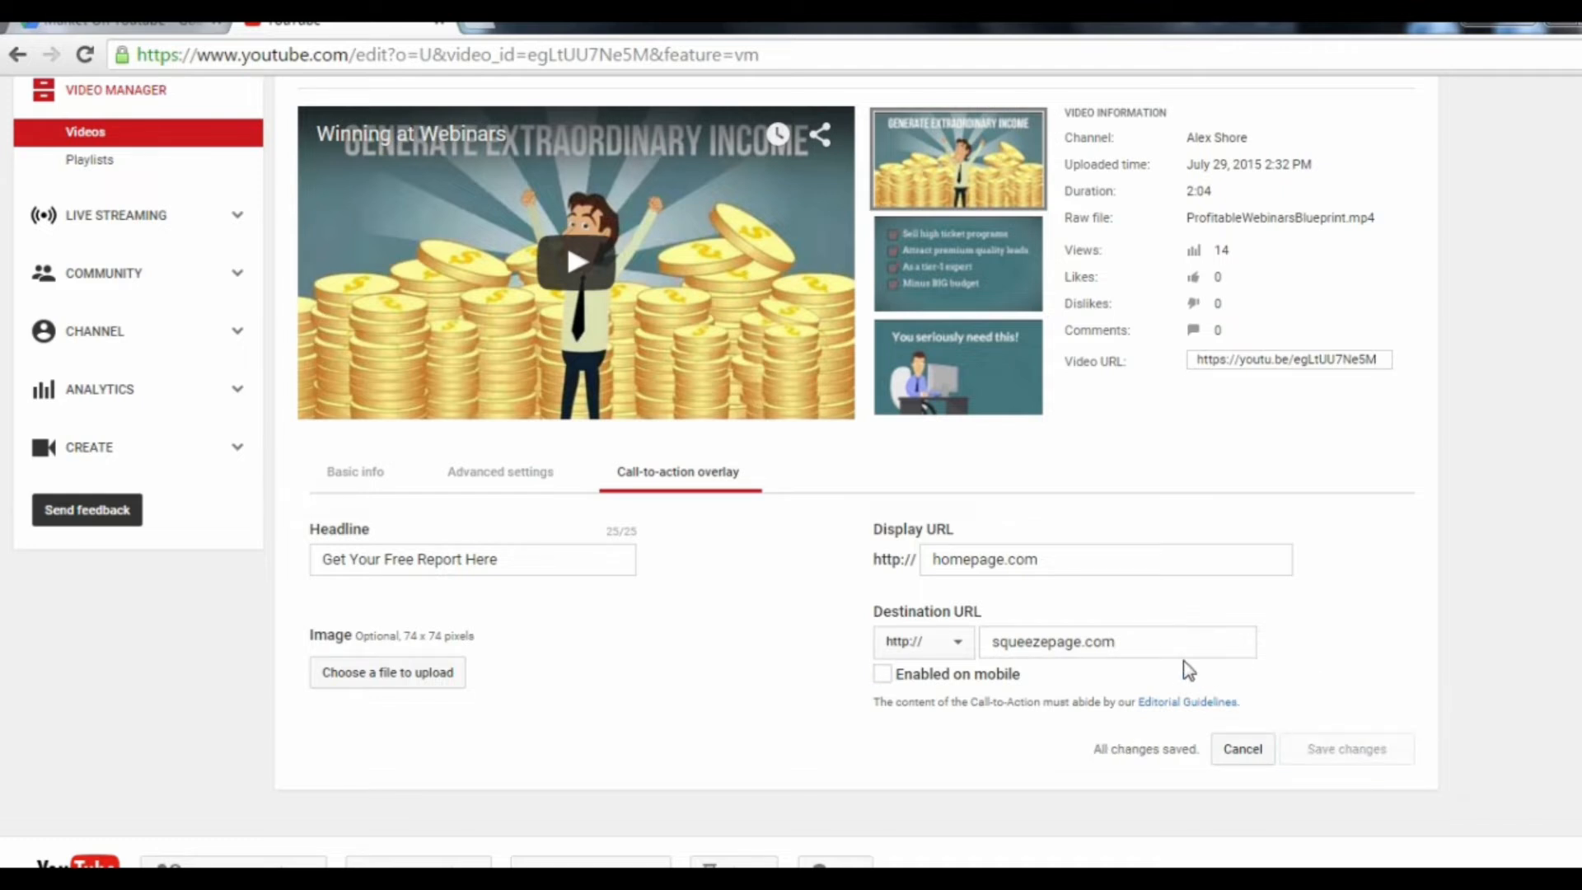
Step: Play the first few seconds of the video to check the call-to-action overlay, and pause it
left_click(577, 262)
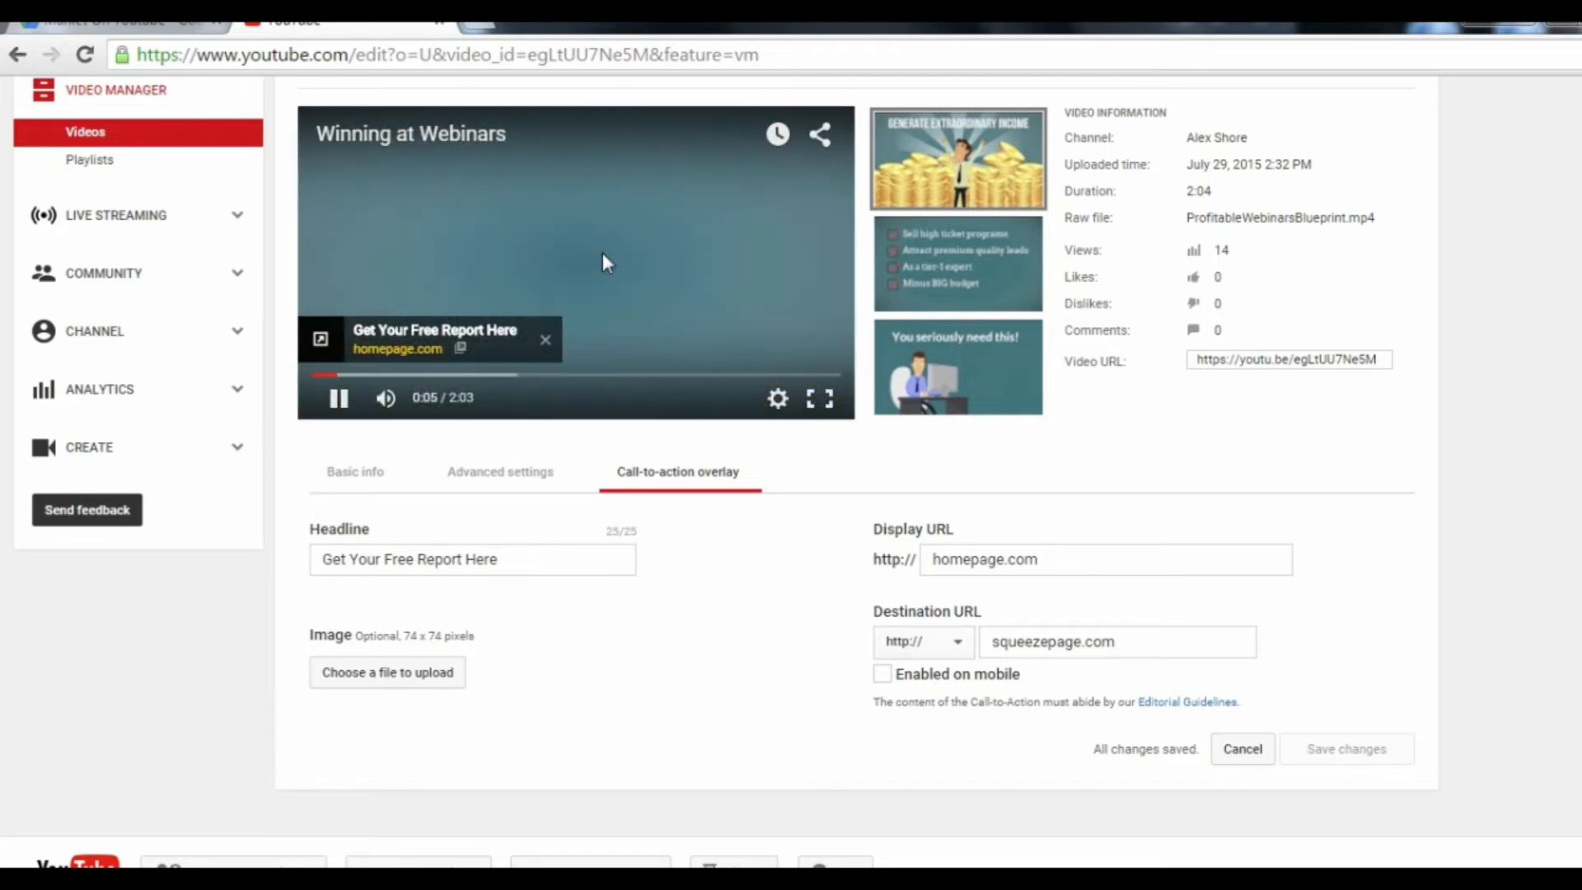
left_click(602, 254)
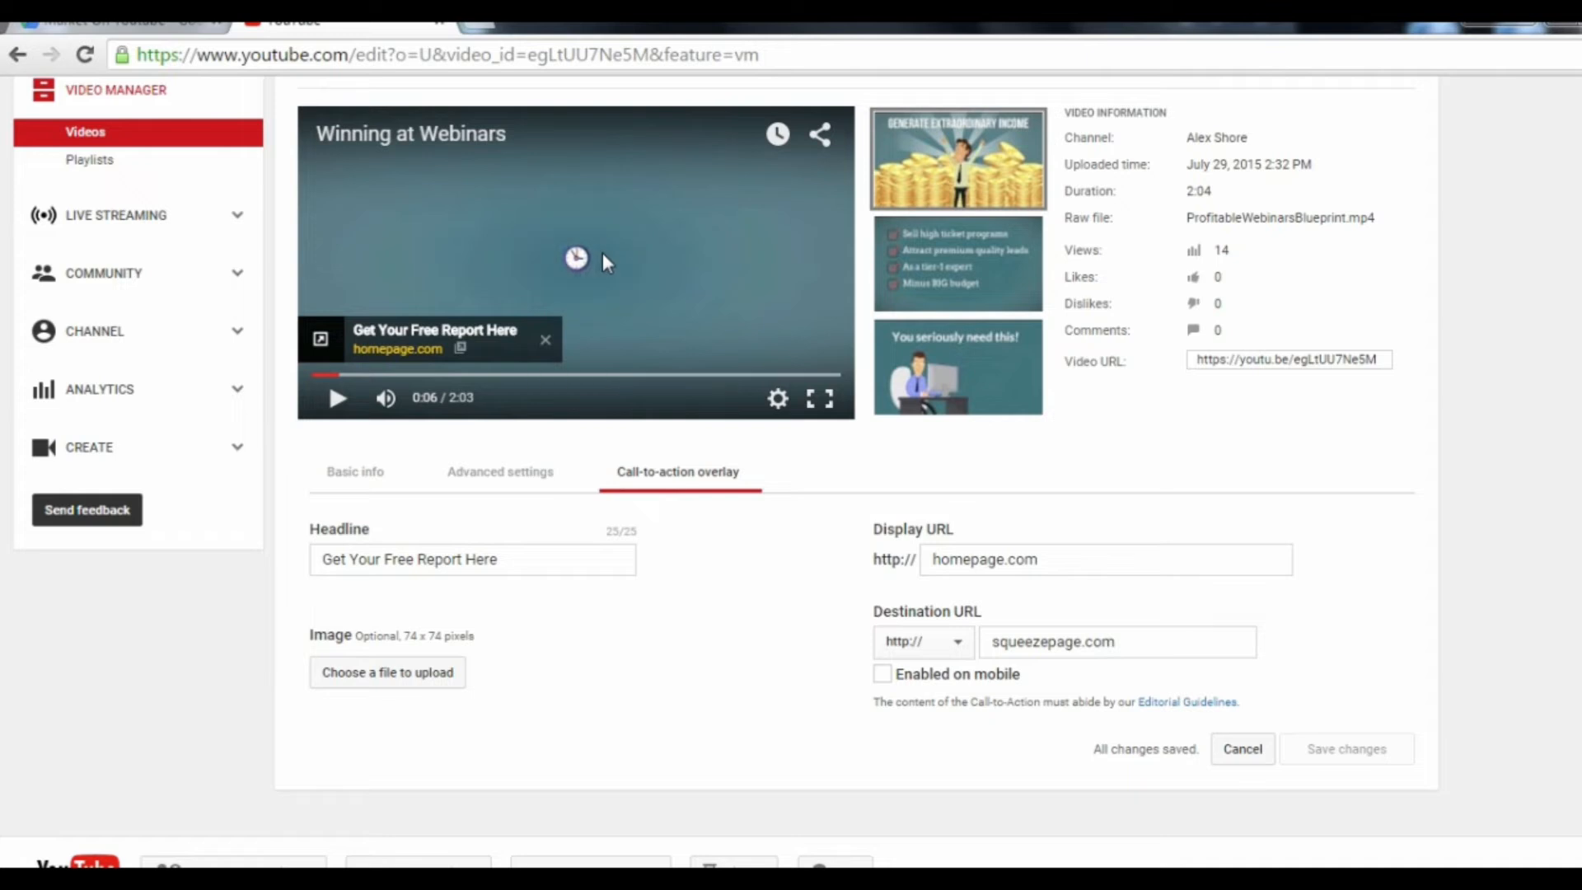
Step: Open the video's annotations editor and add a speech bubble annotation starting at 0:01:54.6, where "You seriously need this!" is shown
scroll(724, 264, "up", 3)
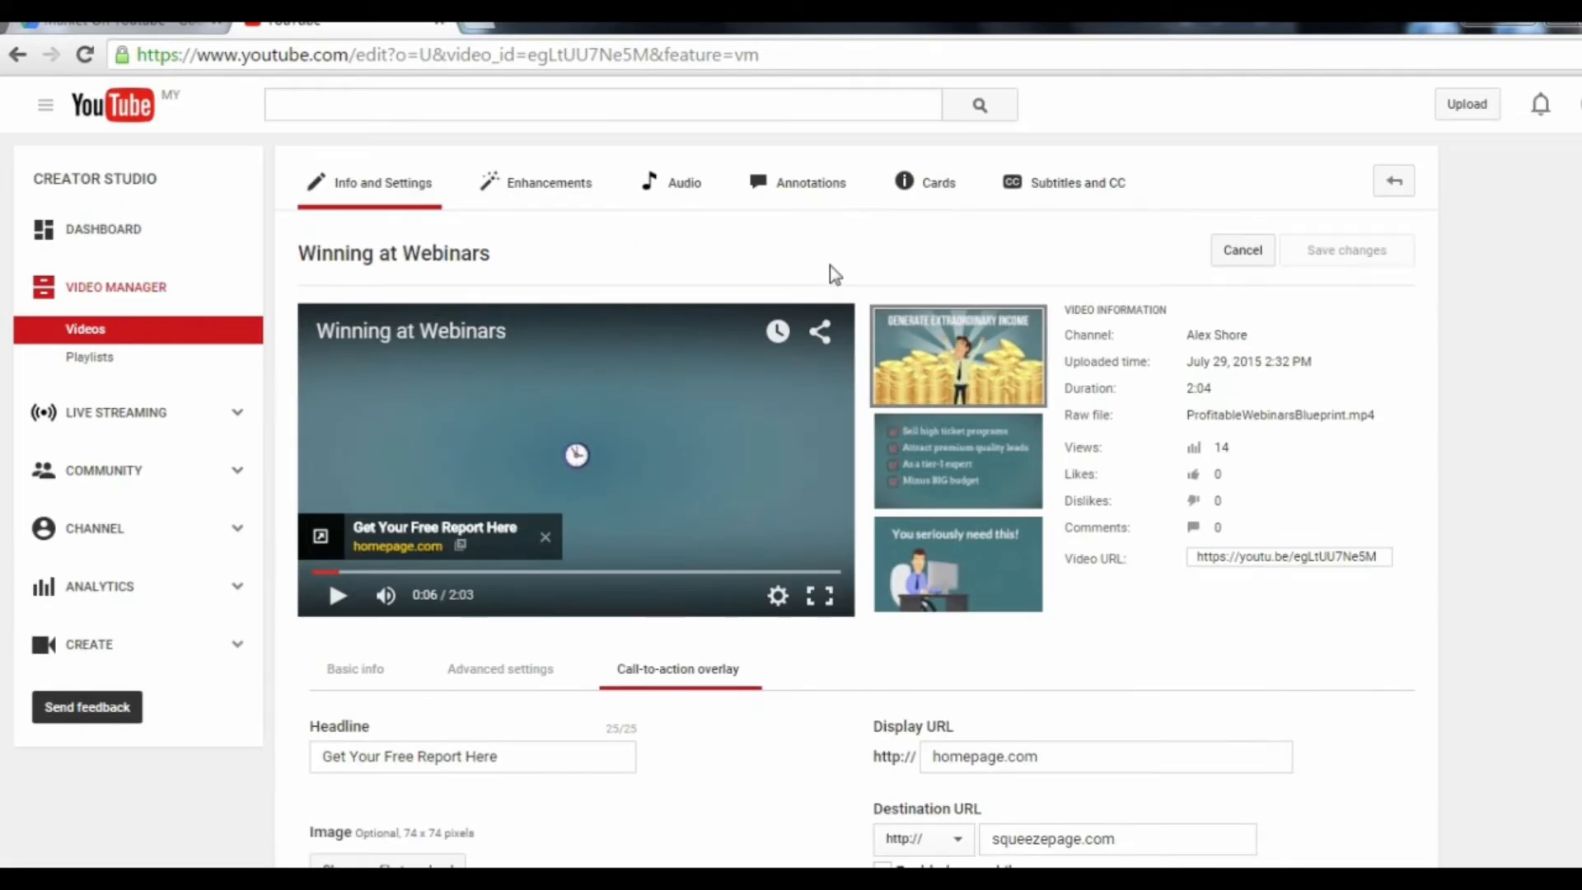
left_click(795, 196)
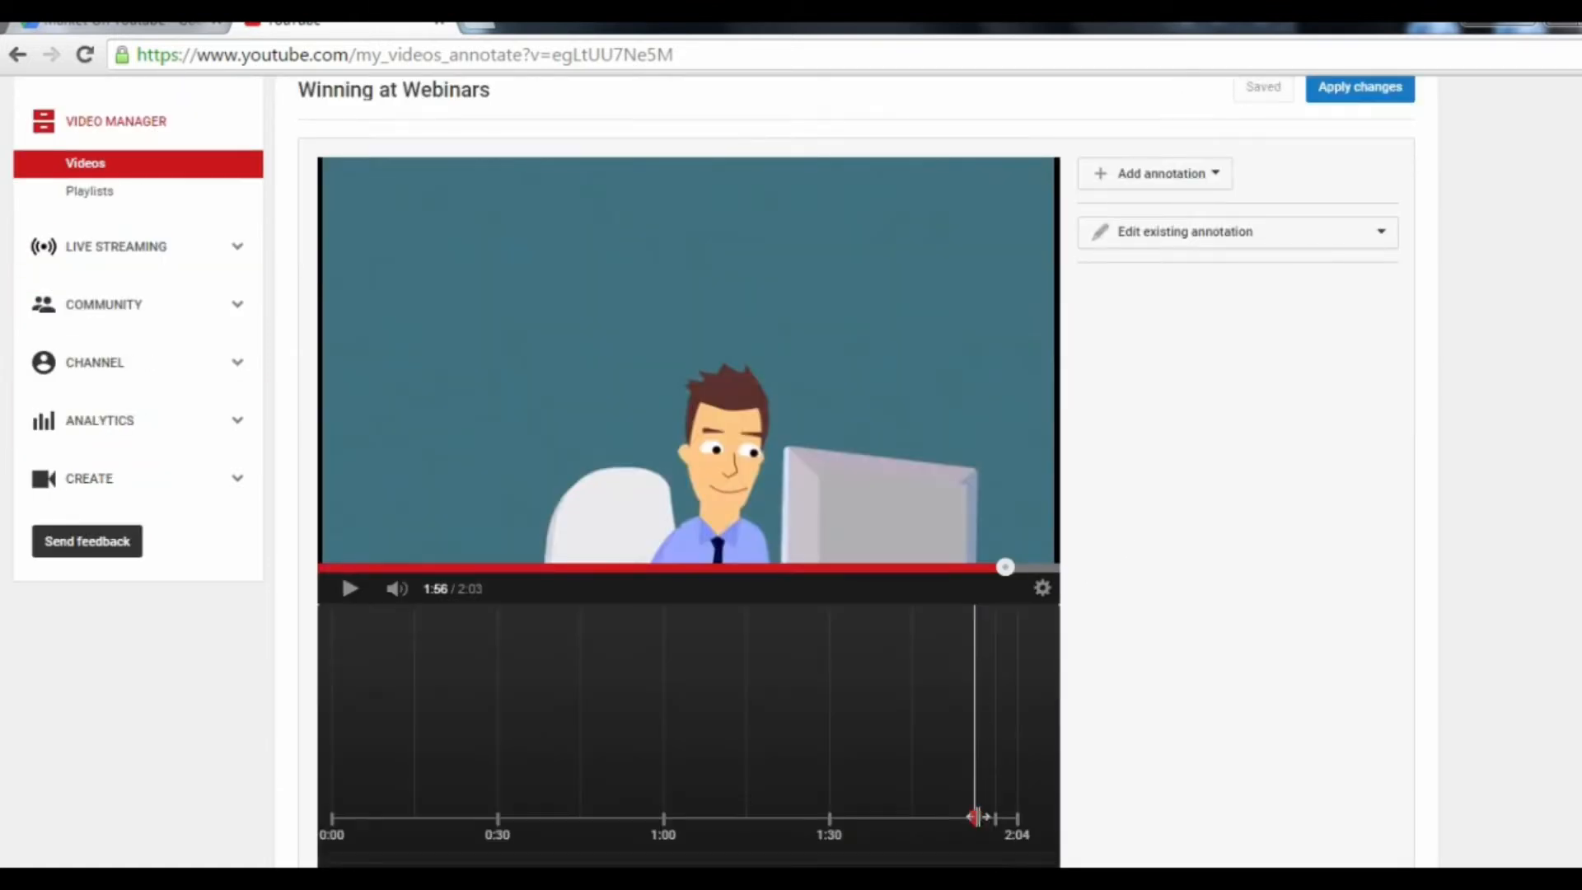
left_click_drag(975, 817, 968, 822)
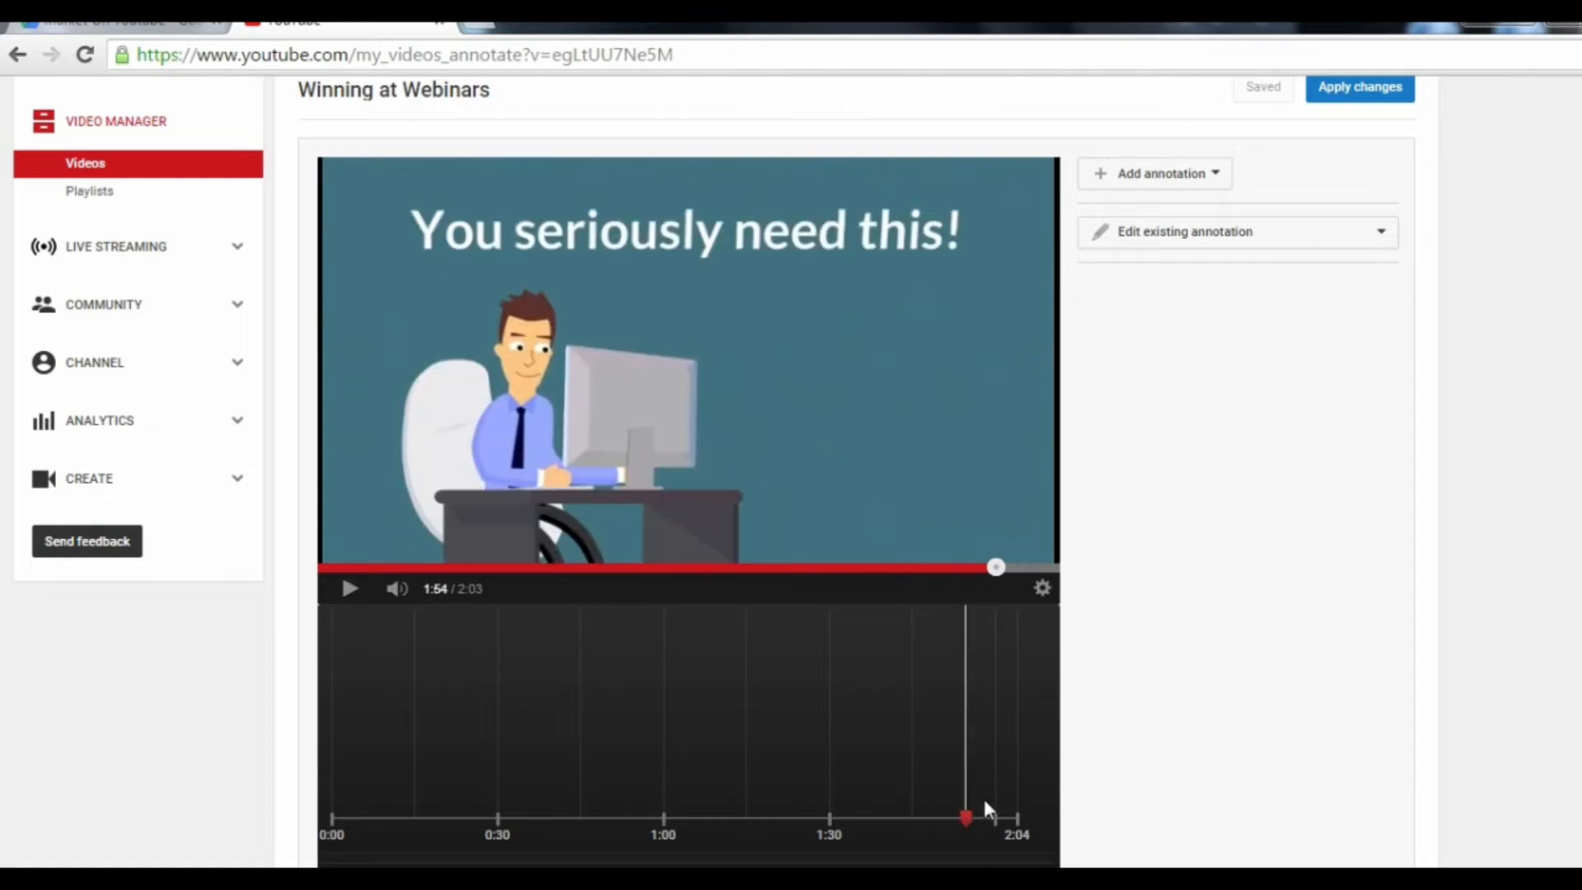
left_click(1192, 175)
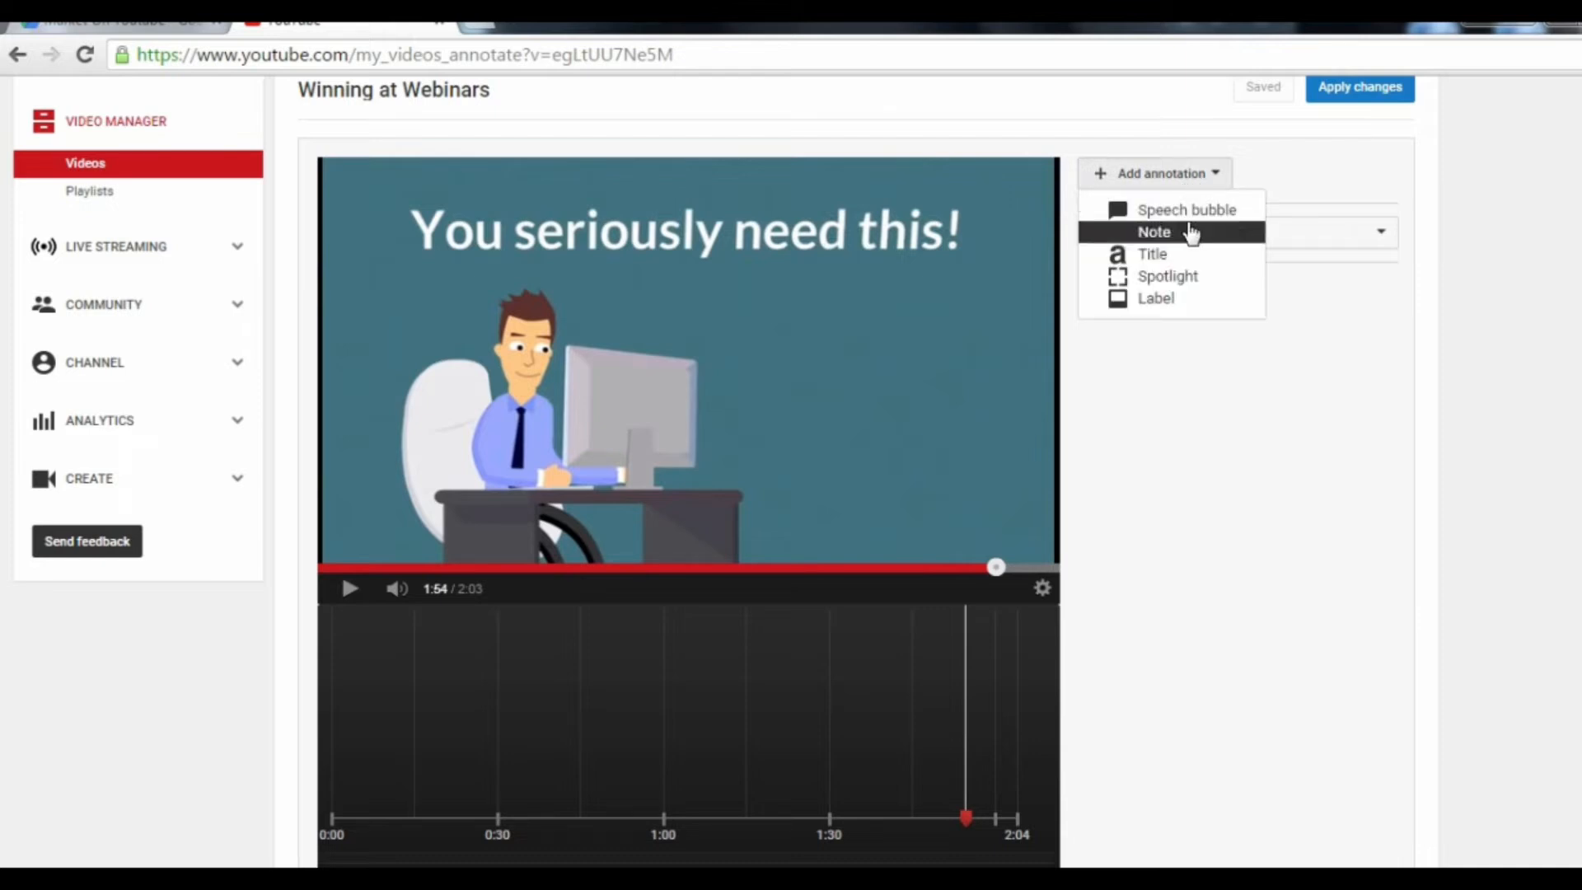
left_click(1189, 211)
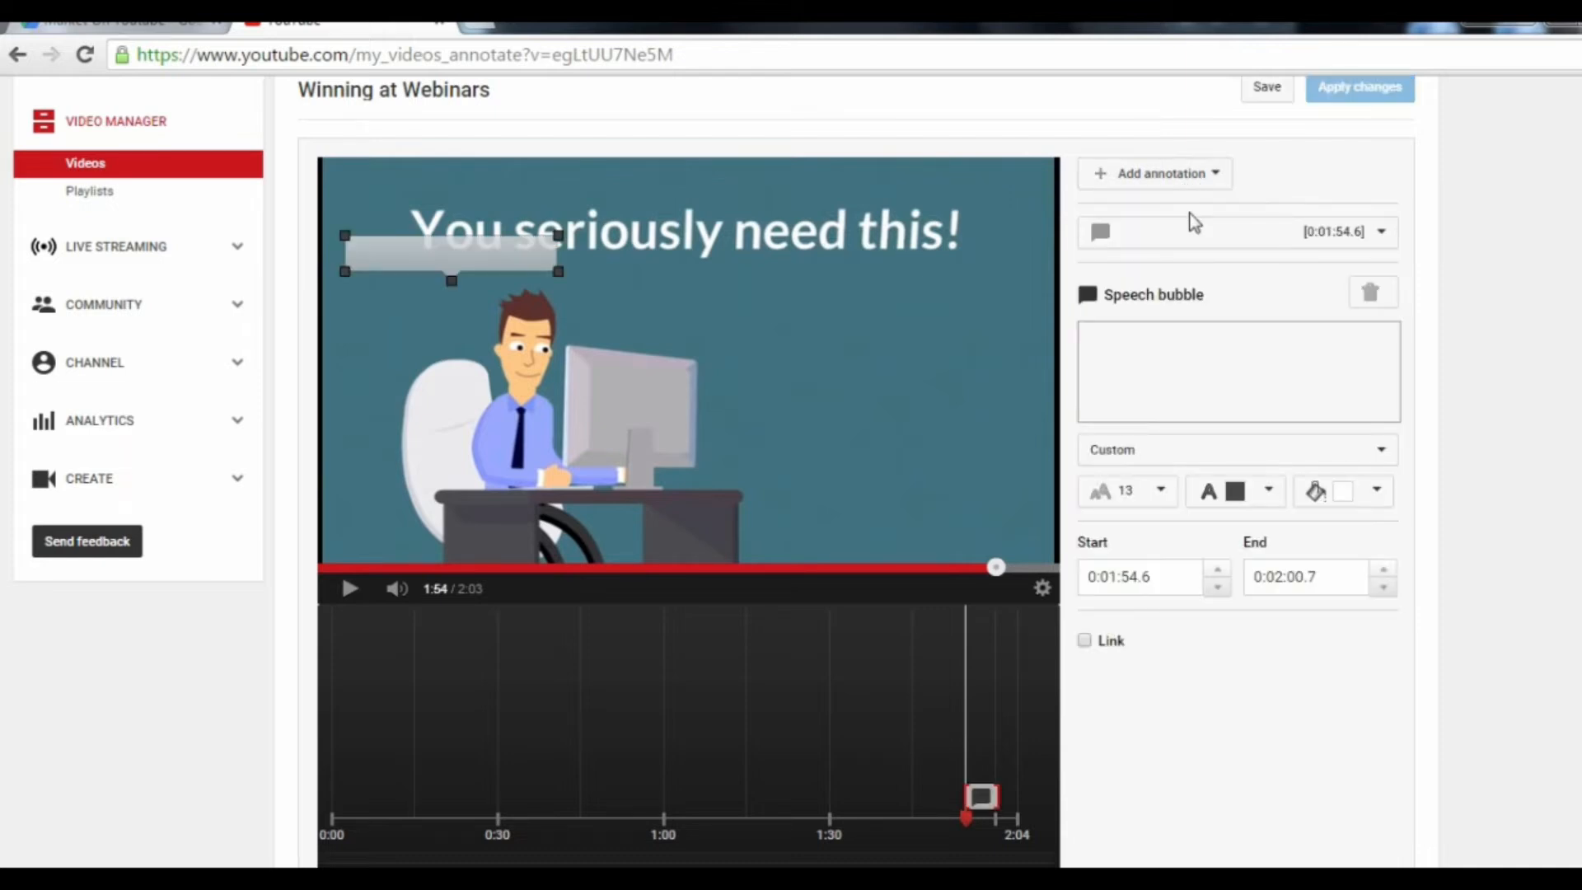
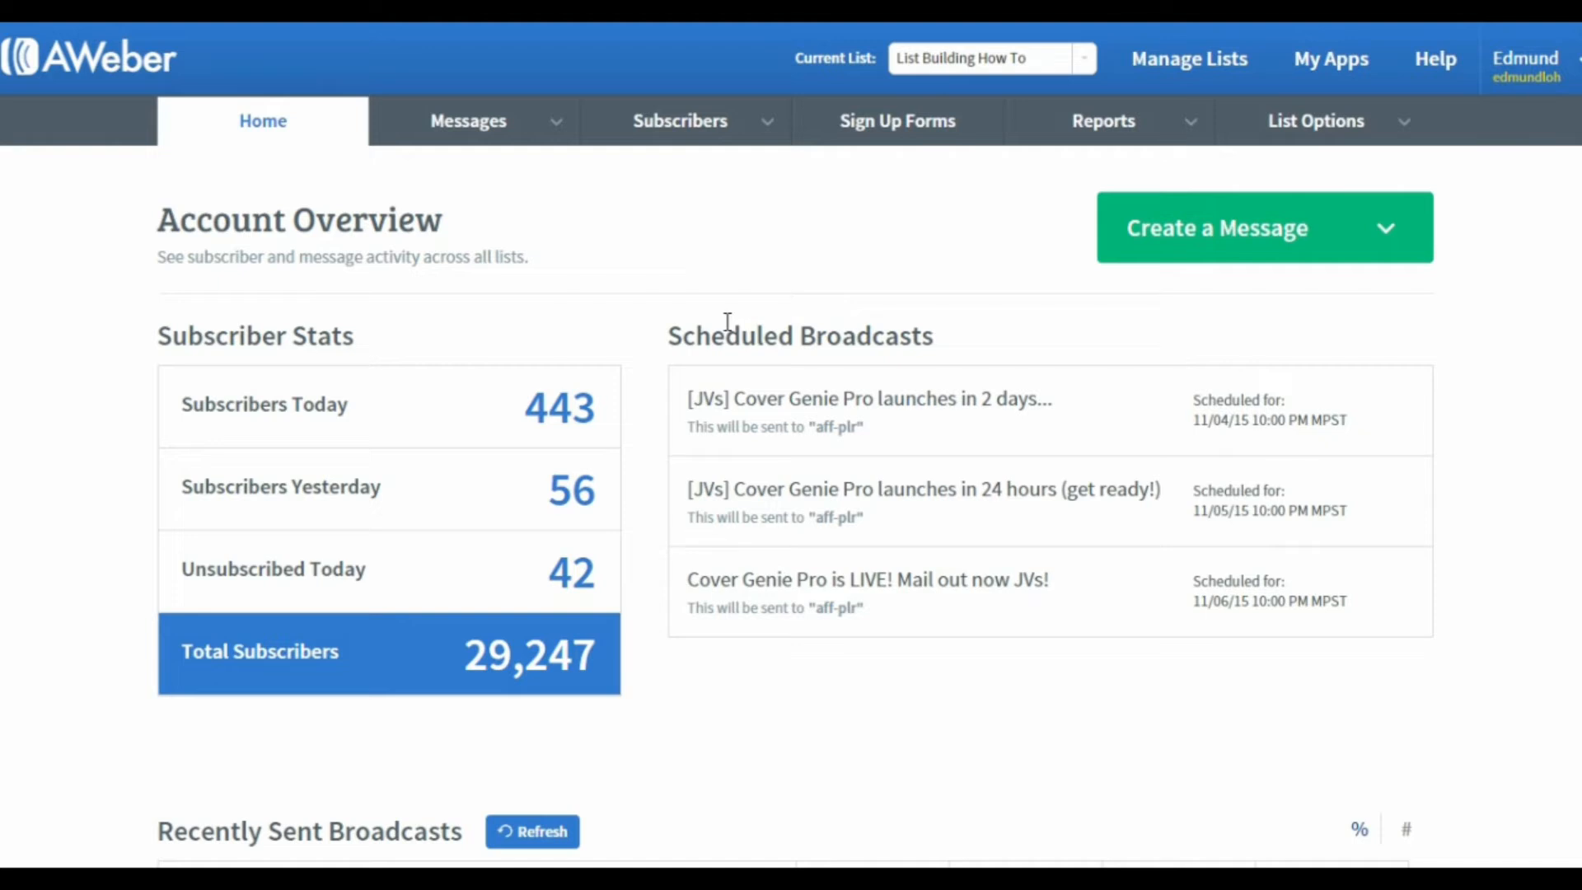
Step: Open the subscriber management page and set the first search condition to No Opens since 9/1/2015
mouse_move(671, 134)
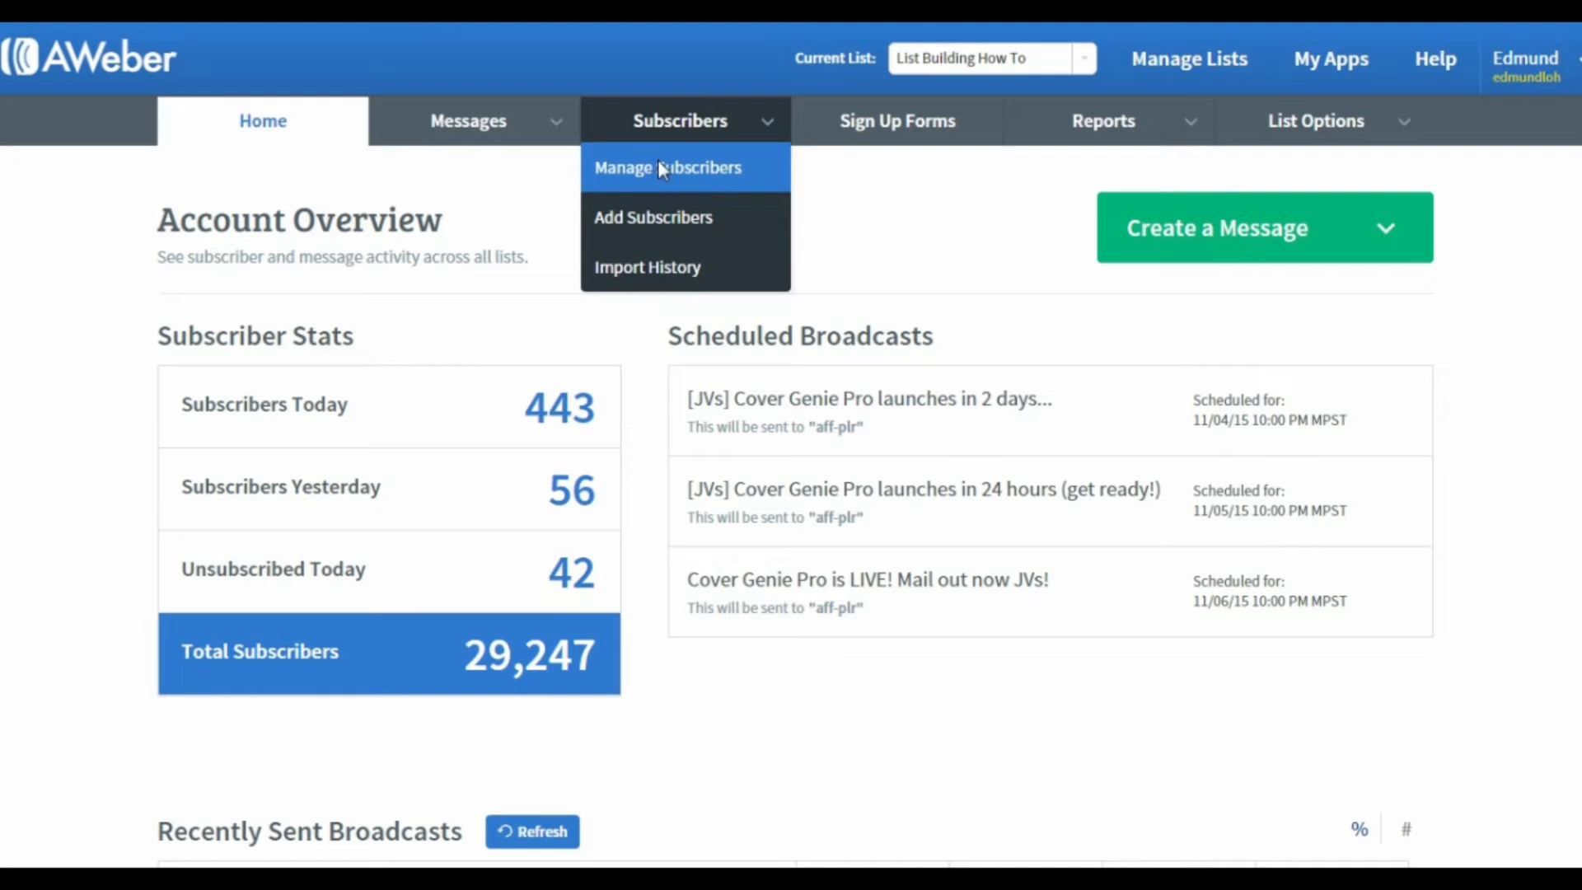
left_click(659, 168)
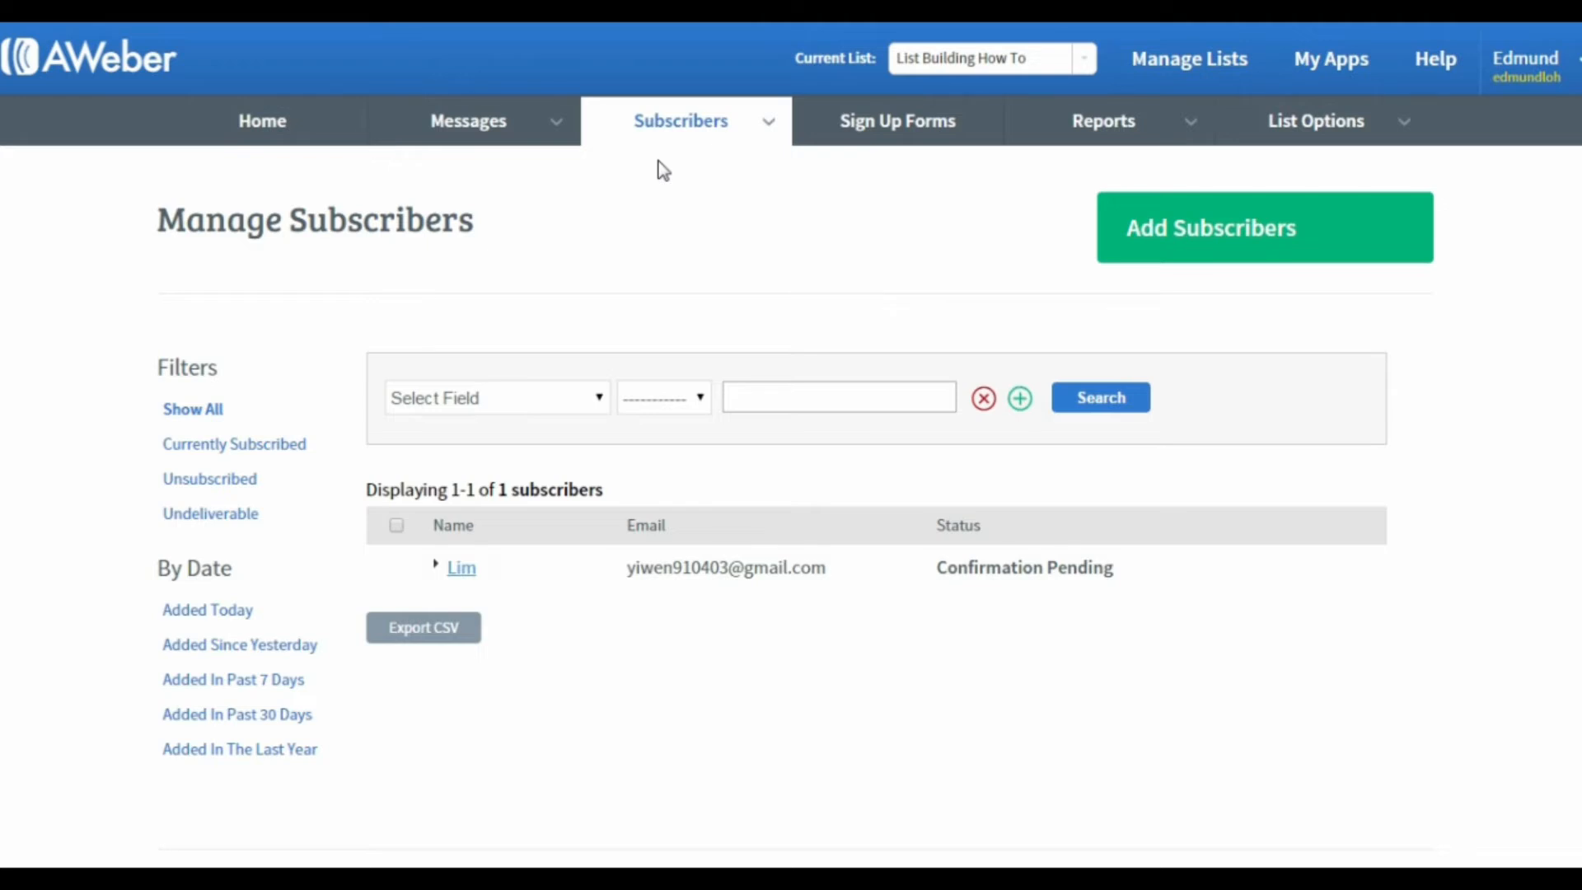
left_click(576, 399)
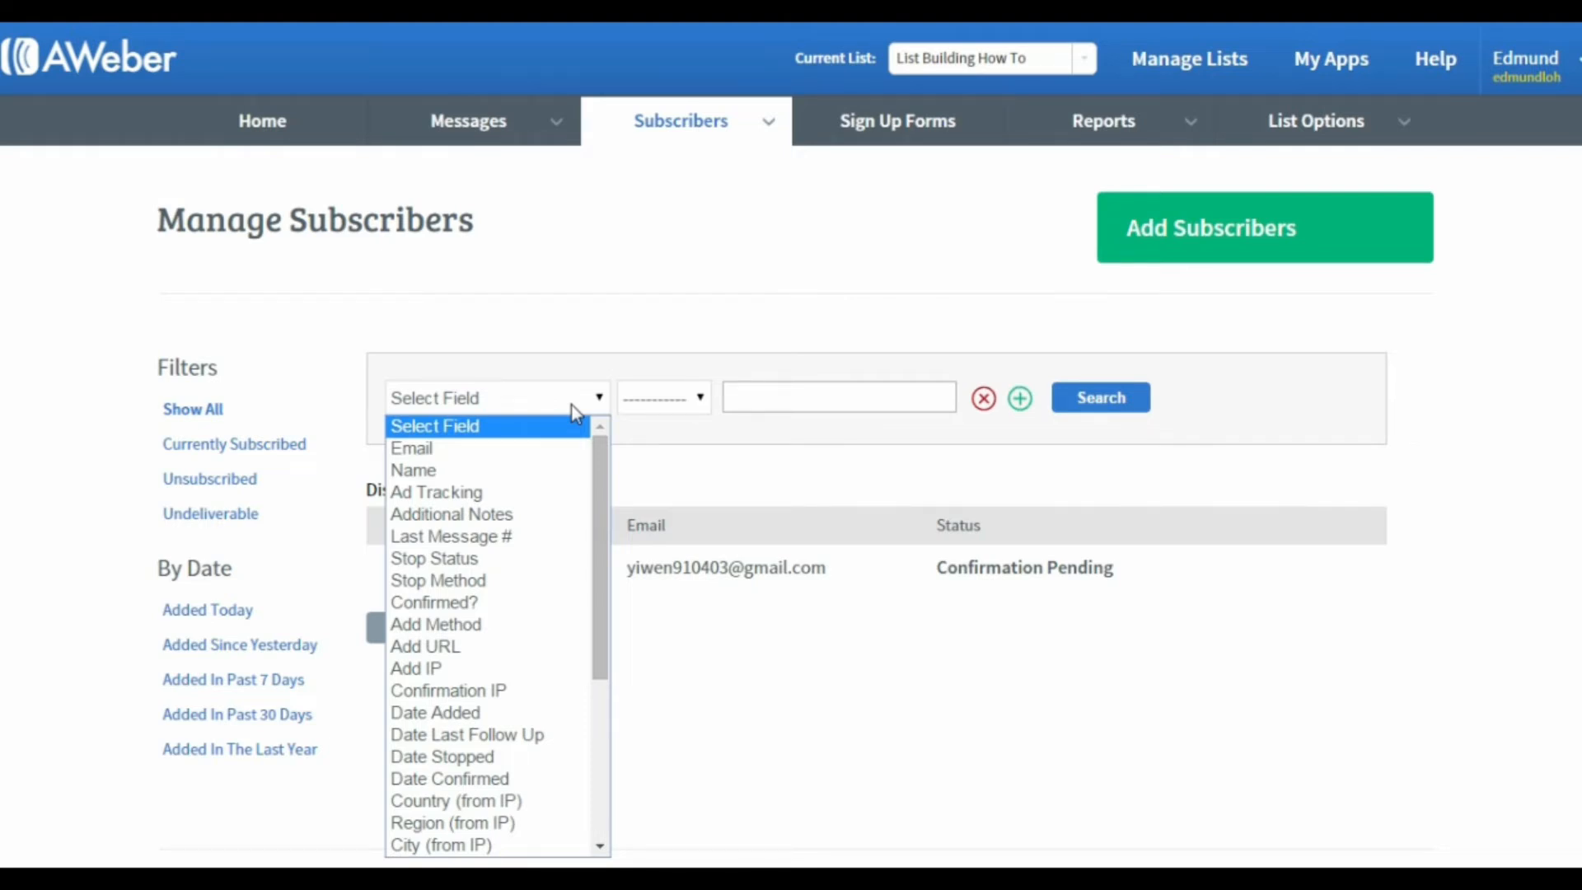
scroll(521, 692, "down", 5)
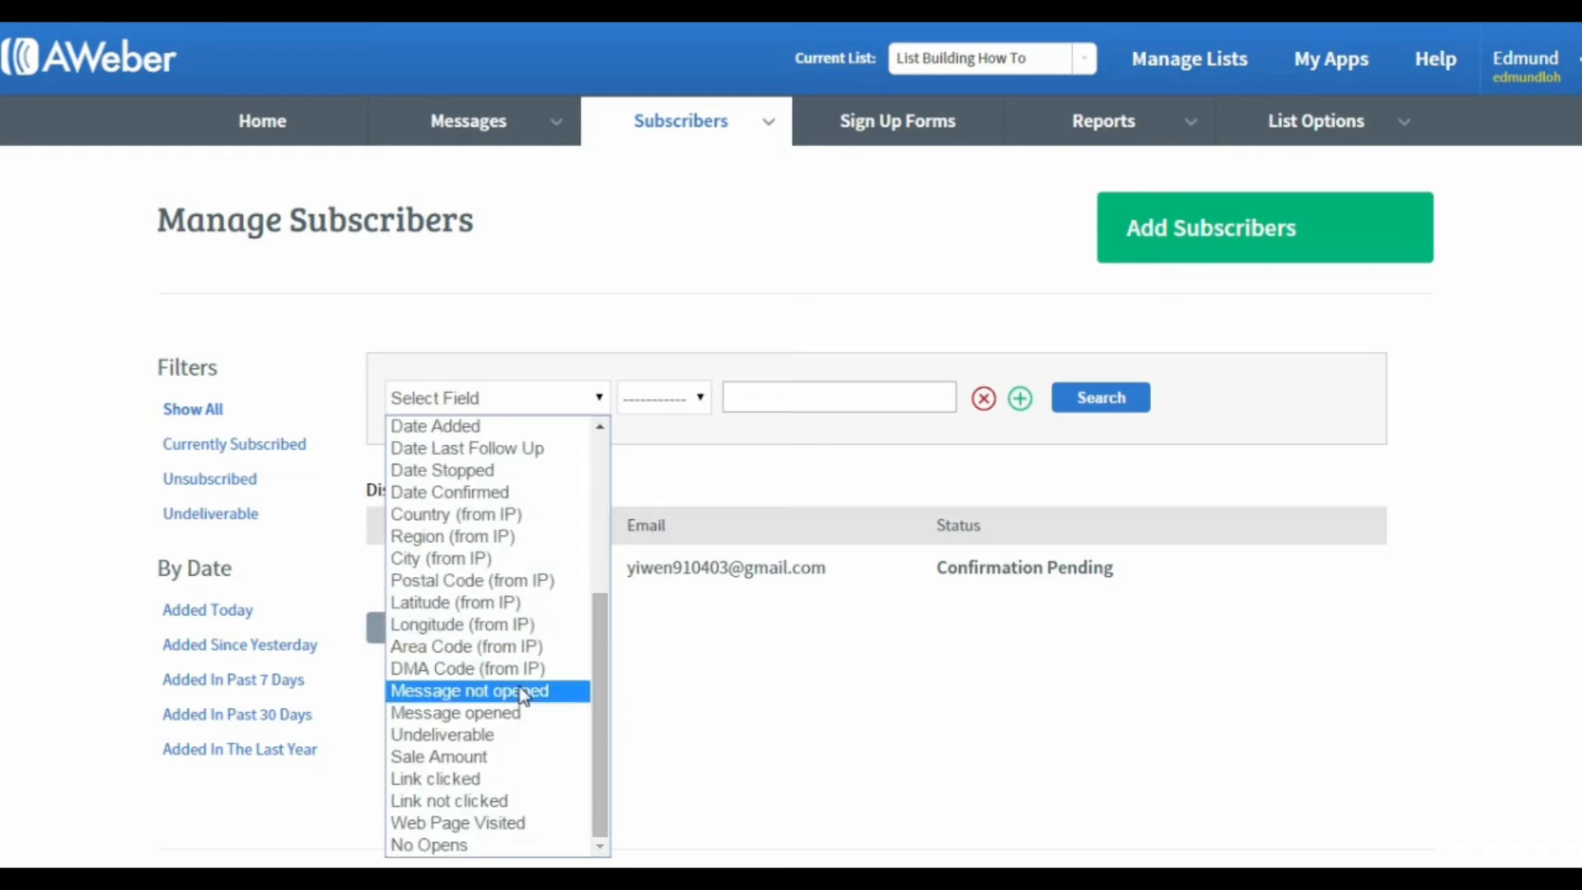
left_click(484, 846)
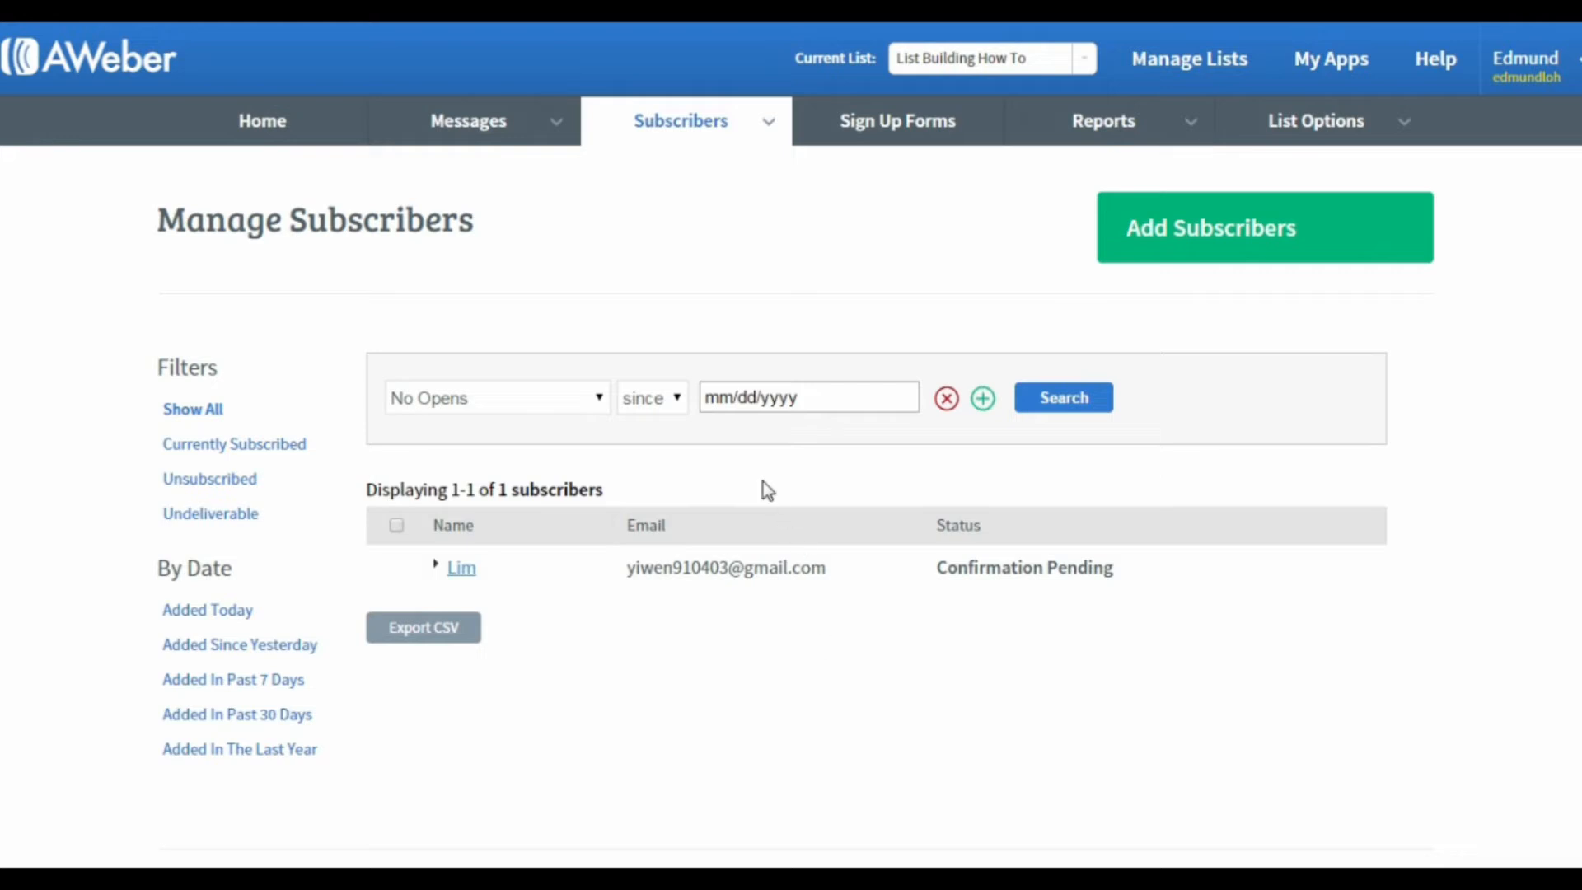
left_click(805, 400)
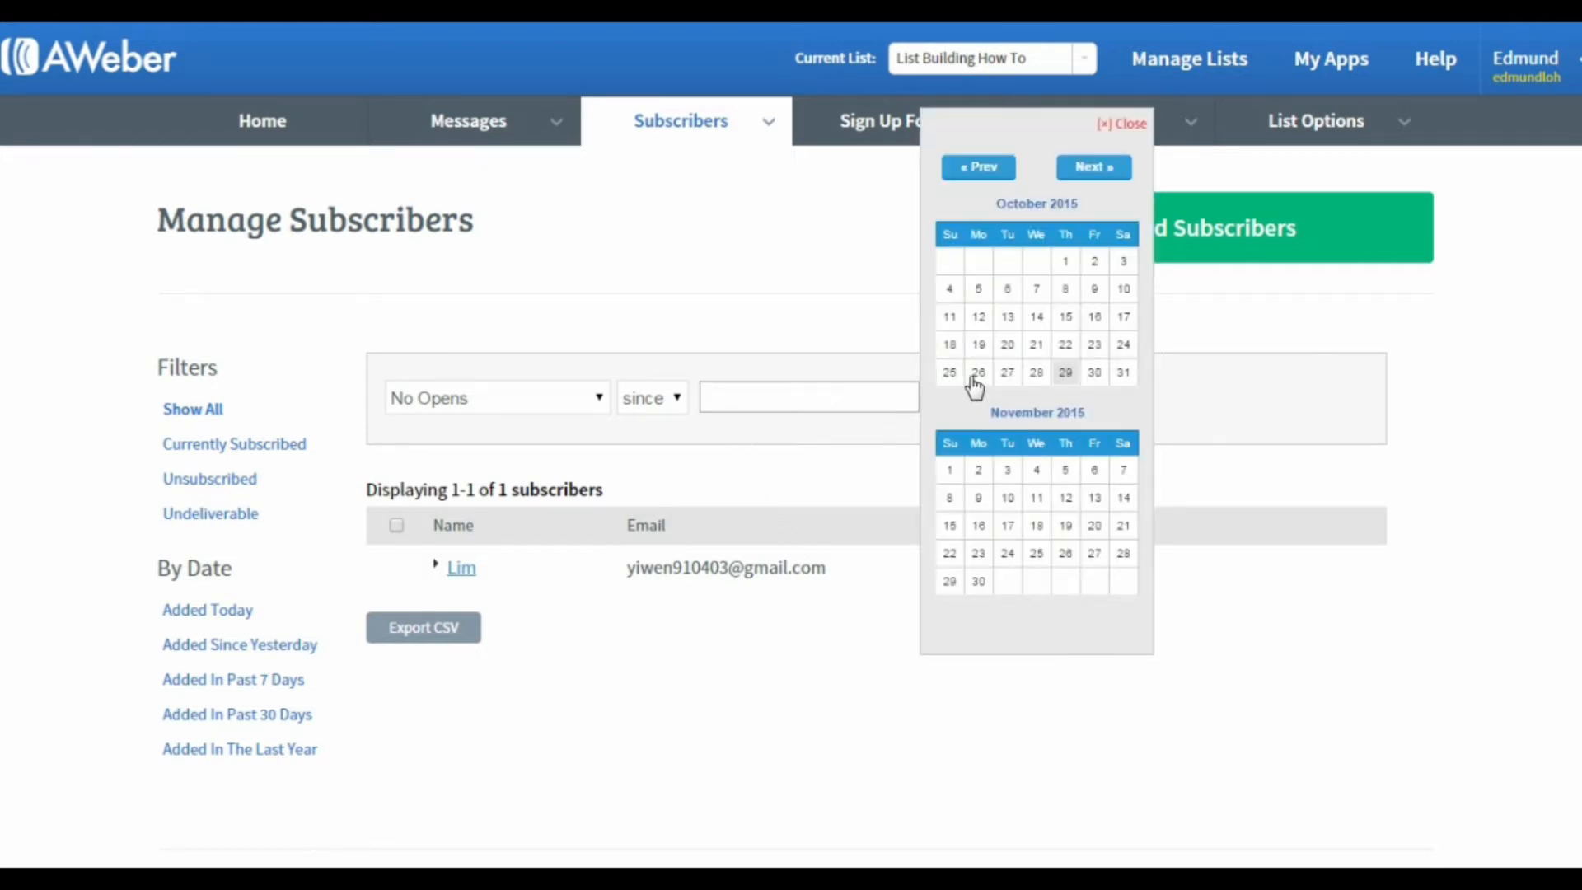
left_click(998, 173)
left_click(1007, 261)
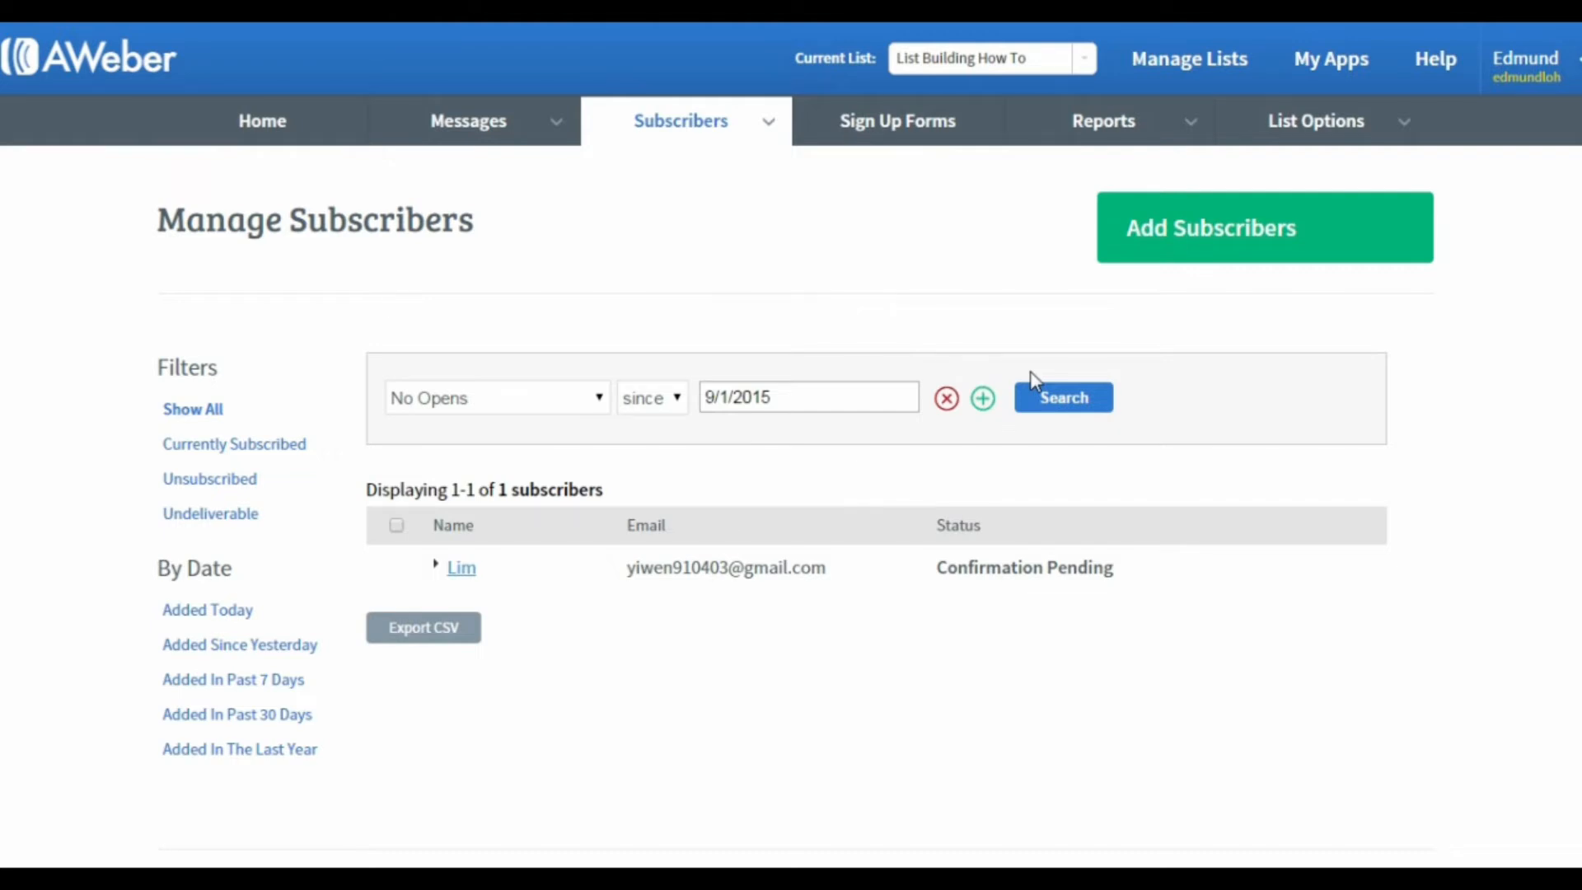
Step: Add a second condition, Date Added with date is before 9/1/2015, and search for the matching subscribers
left_click(981, 400)
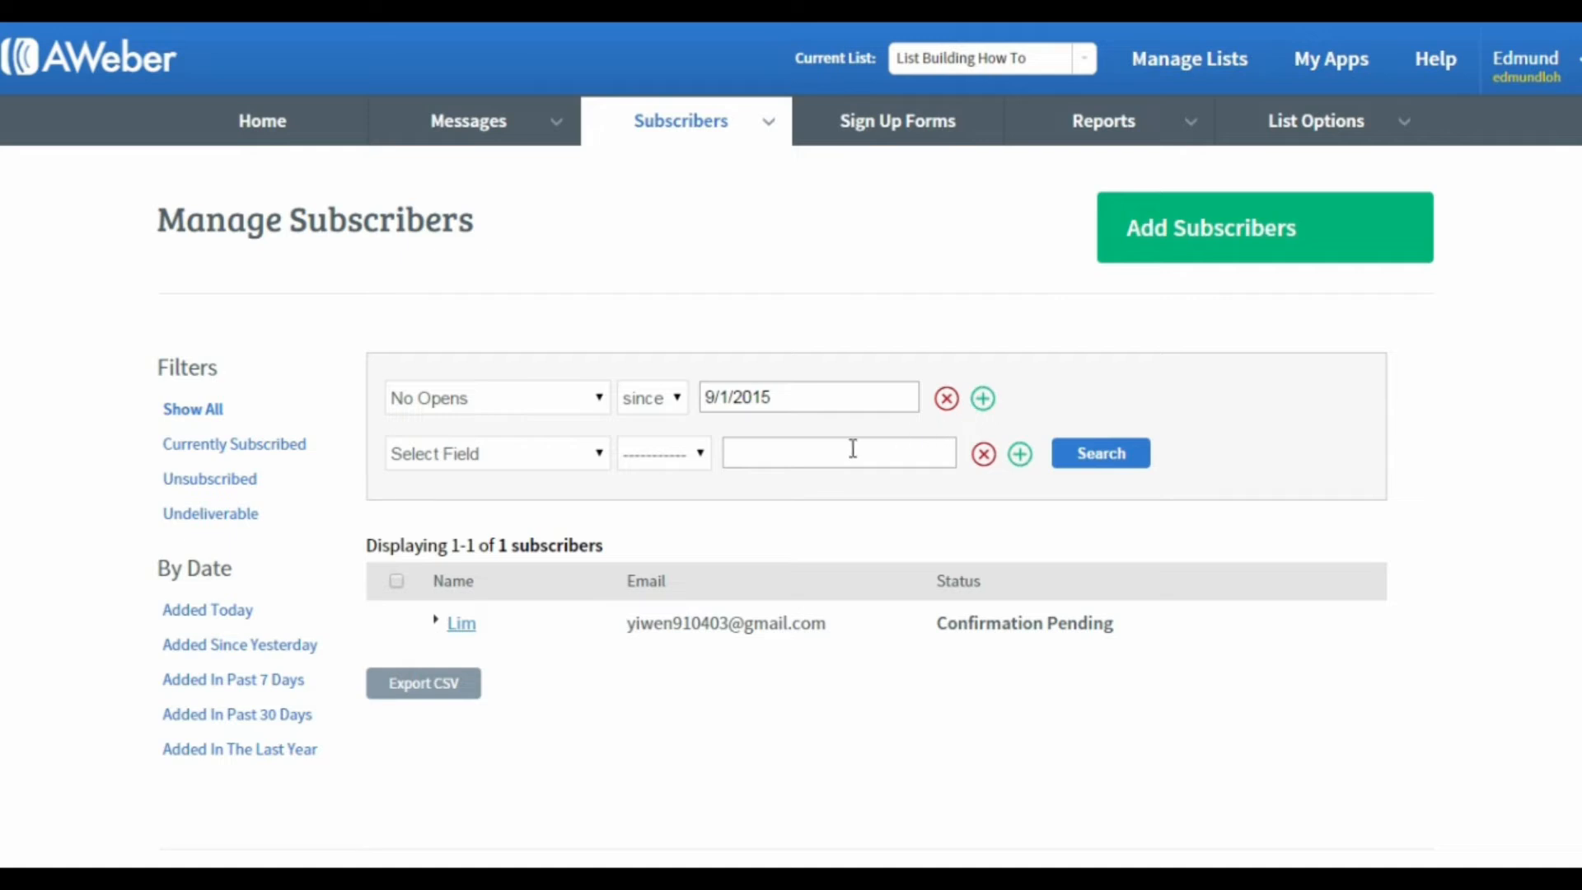
left_click(534, 456)
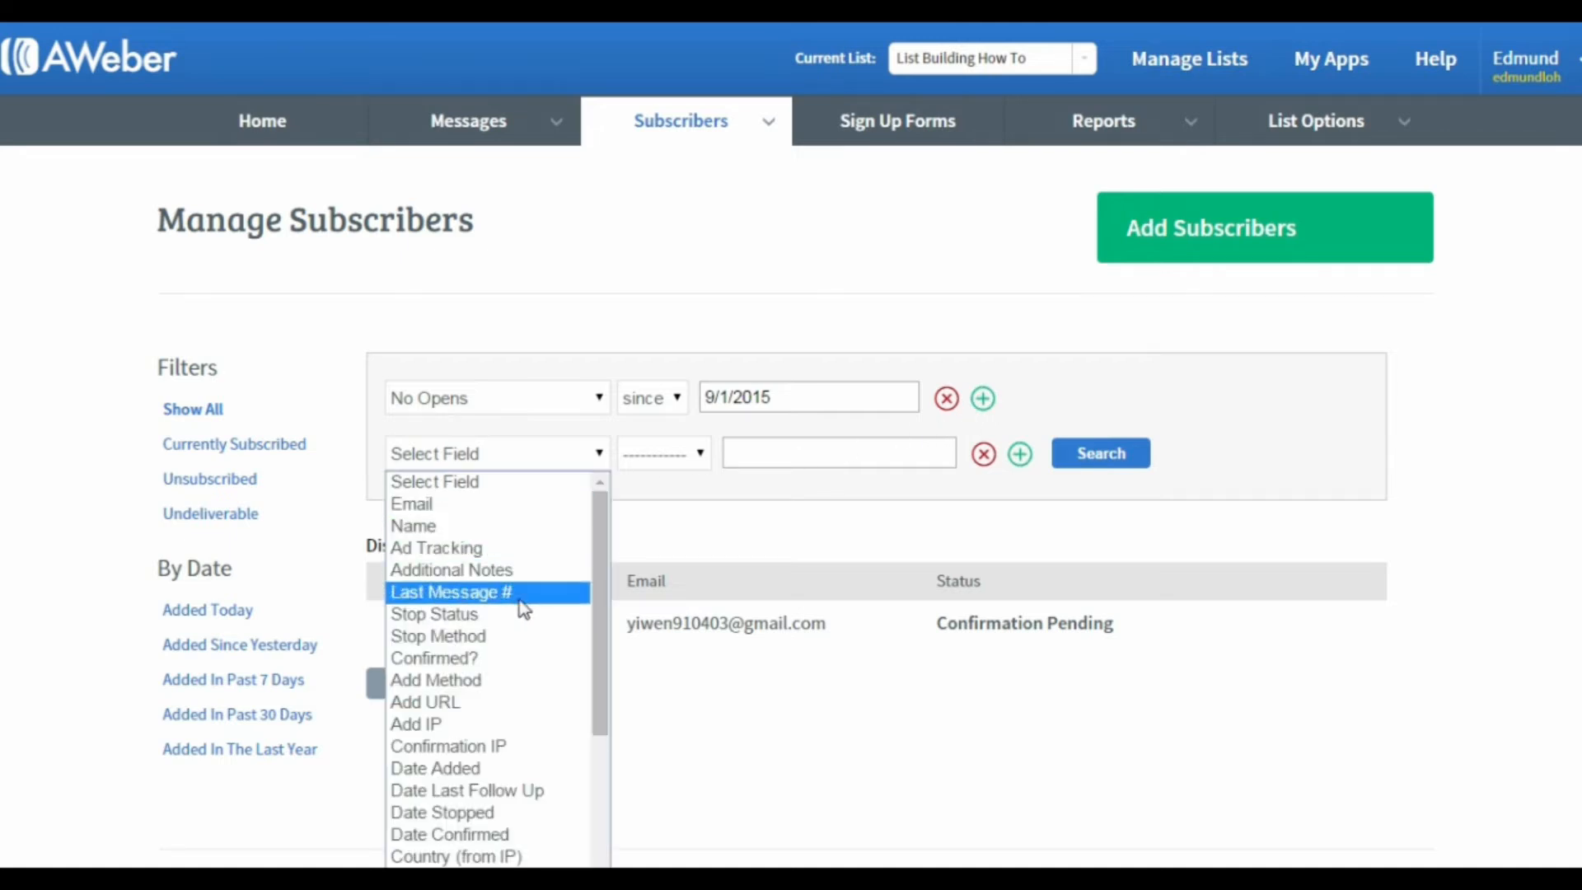
left_click(492, 768)
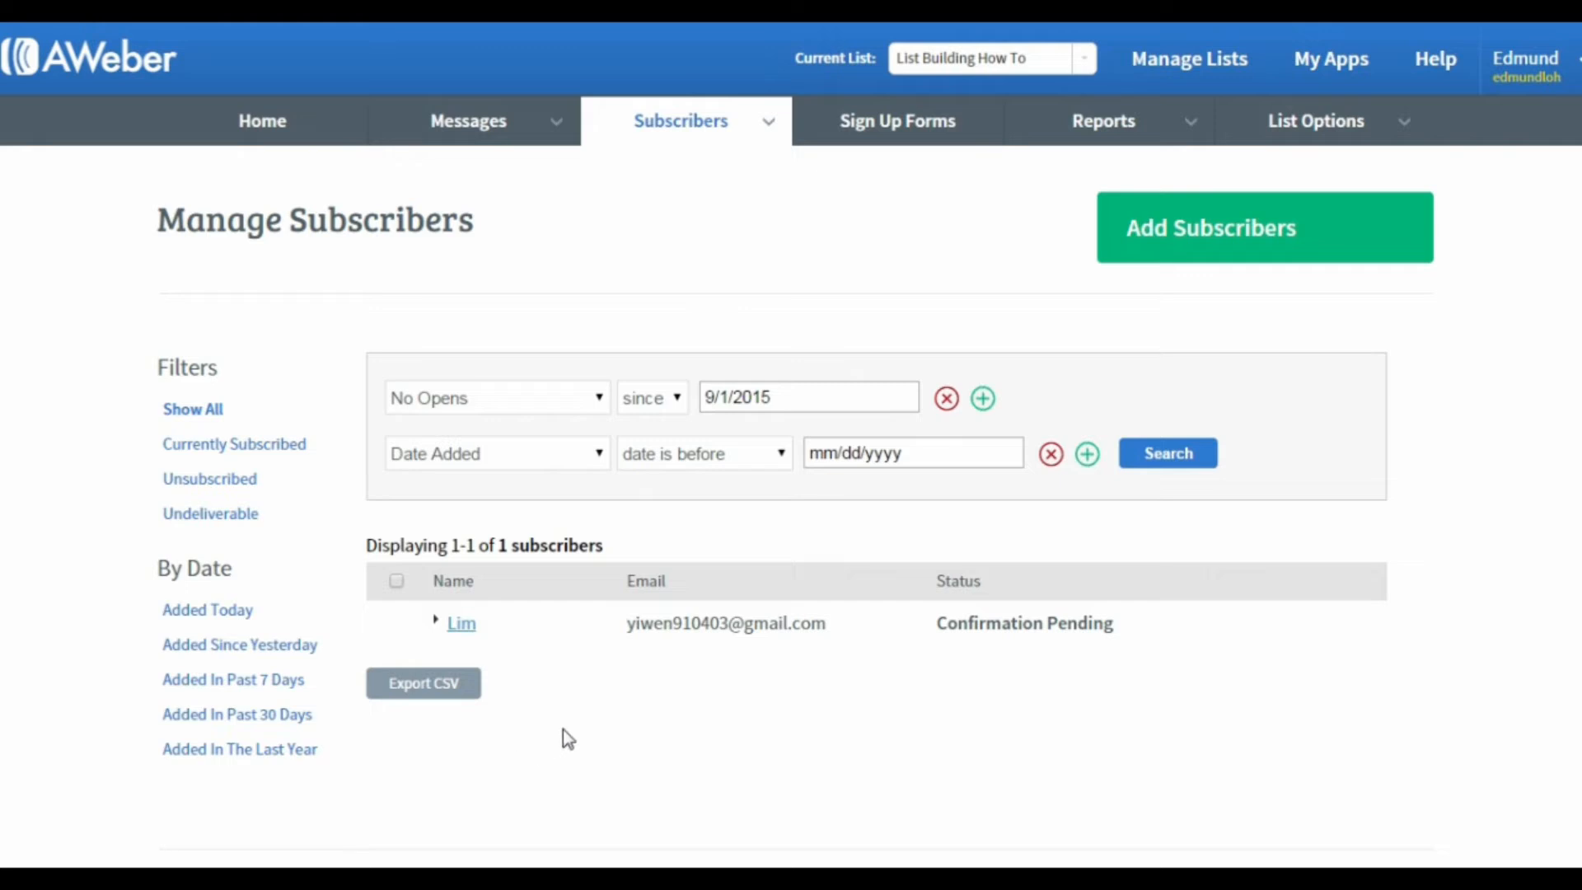
left_click(880, 461)
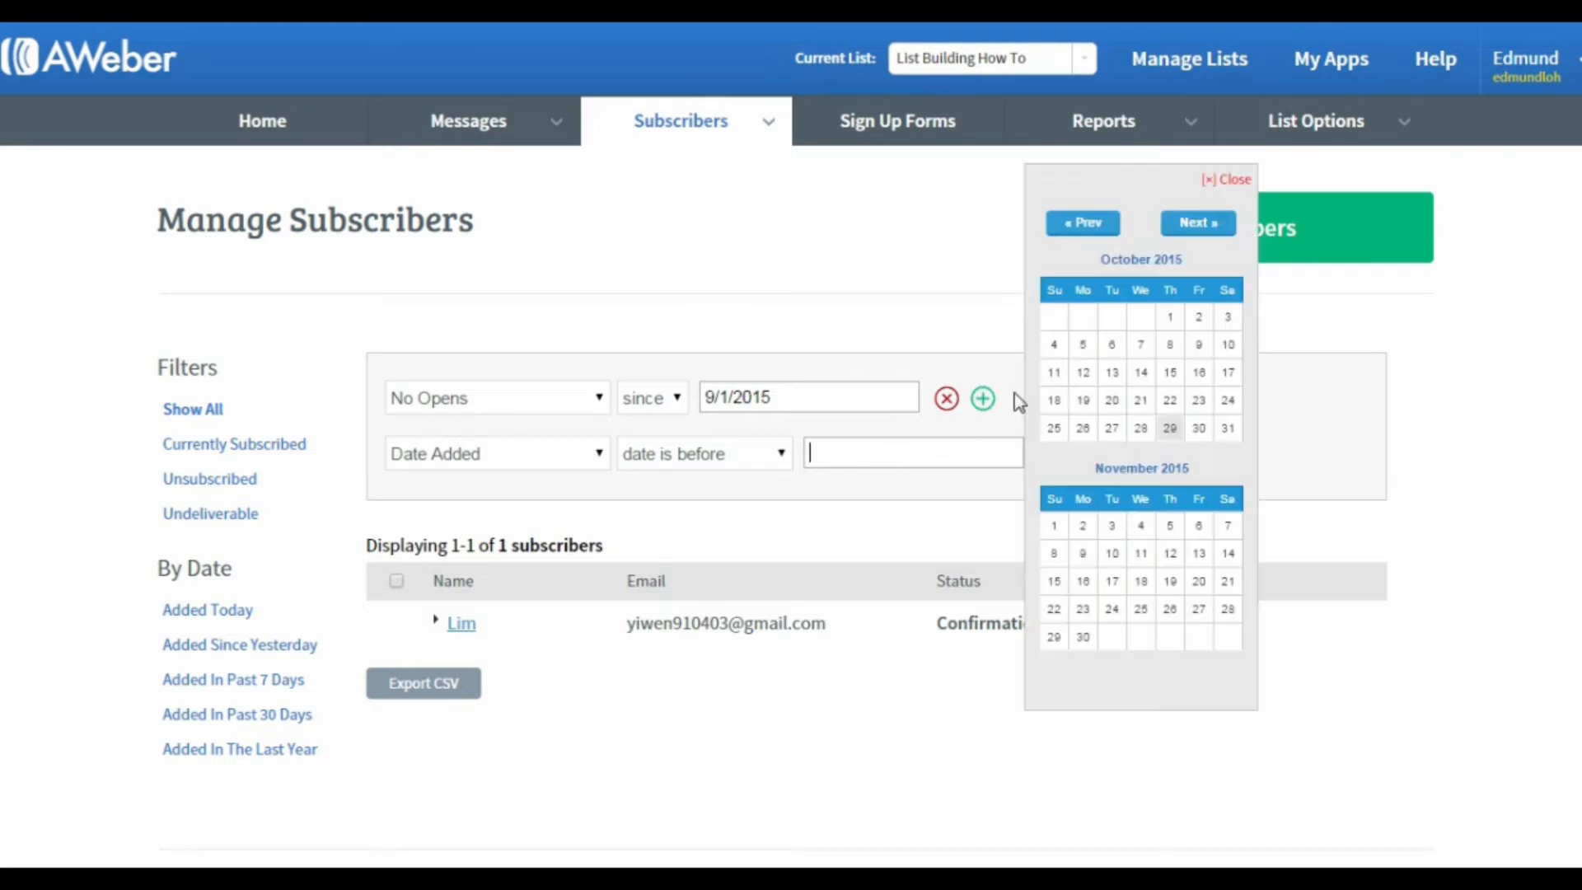
left_click(1089, 224)
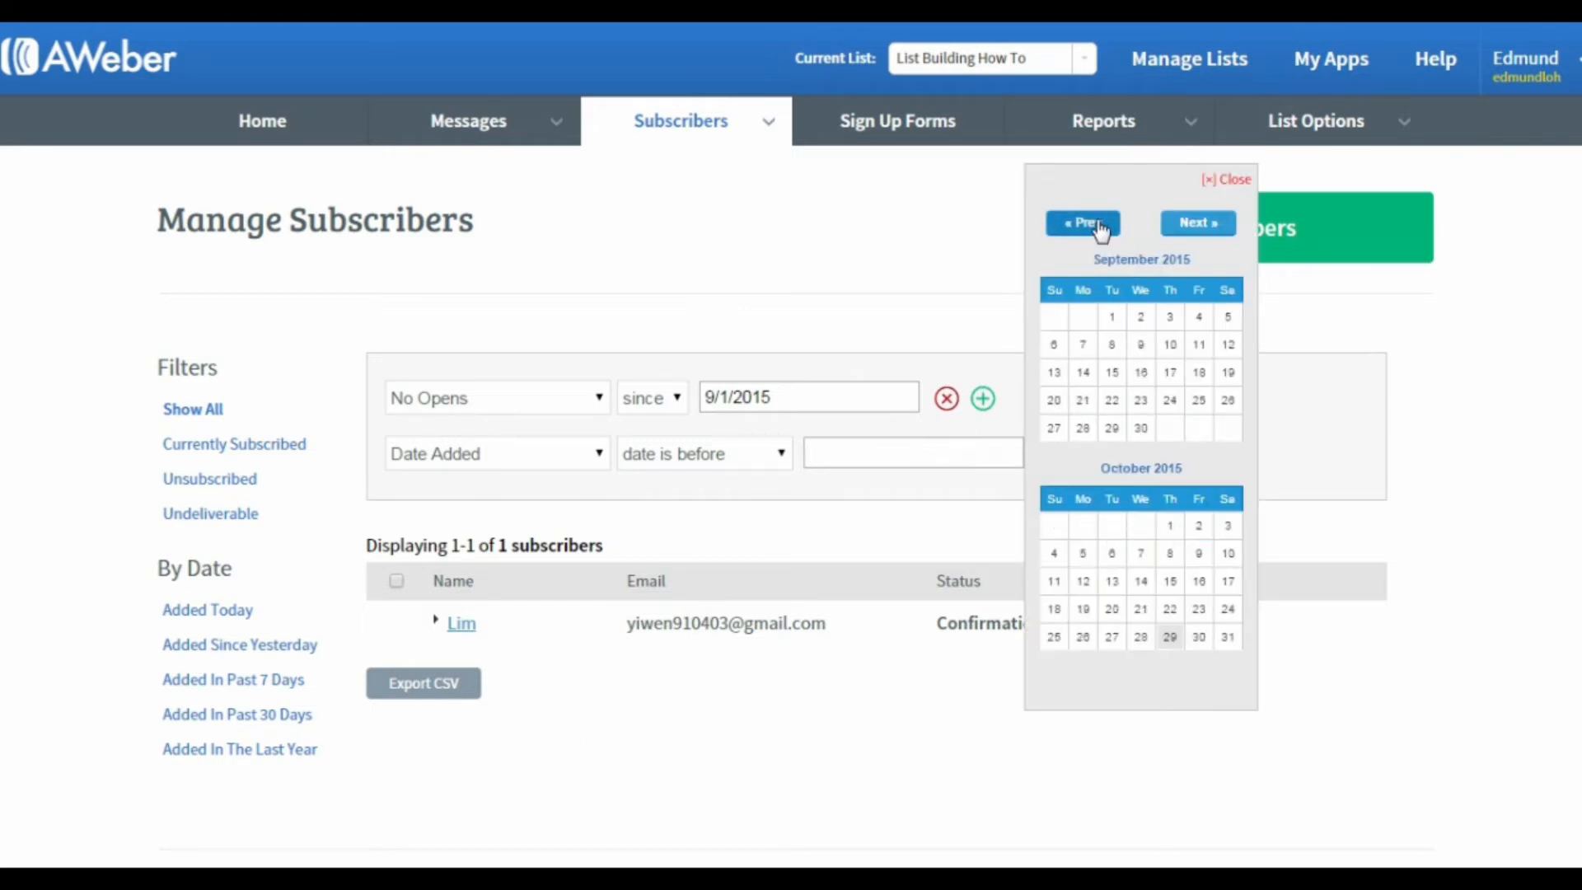
left_click(1114, 320)
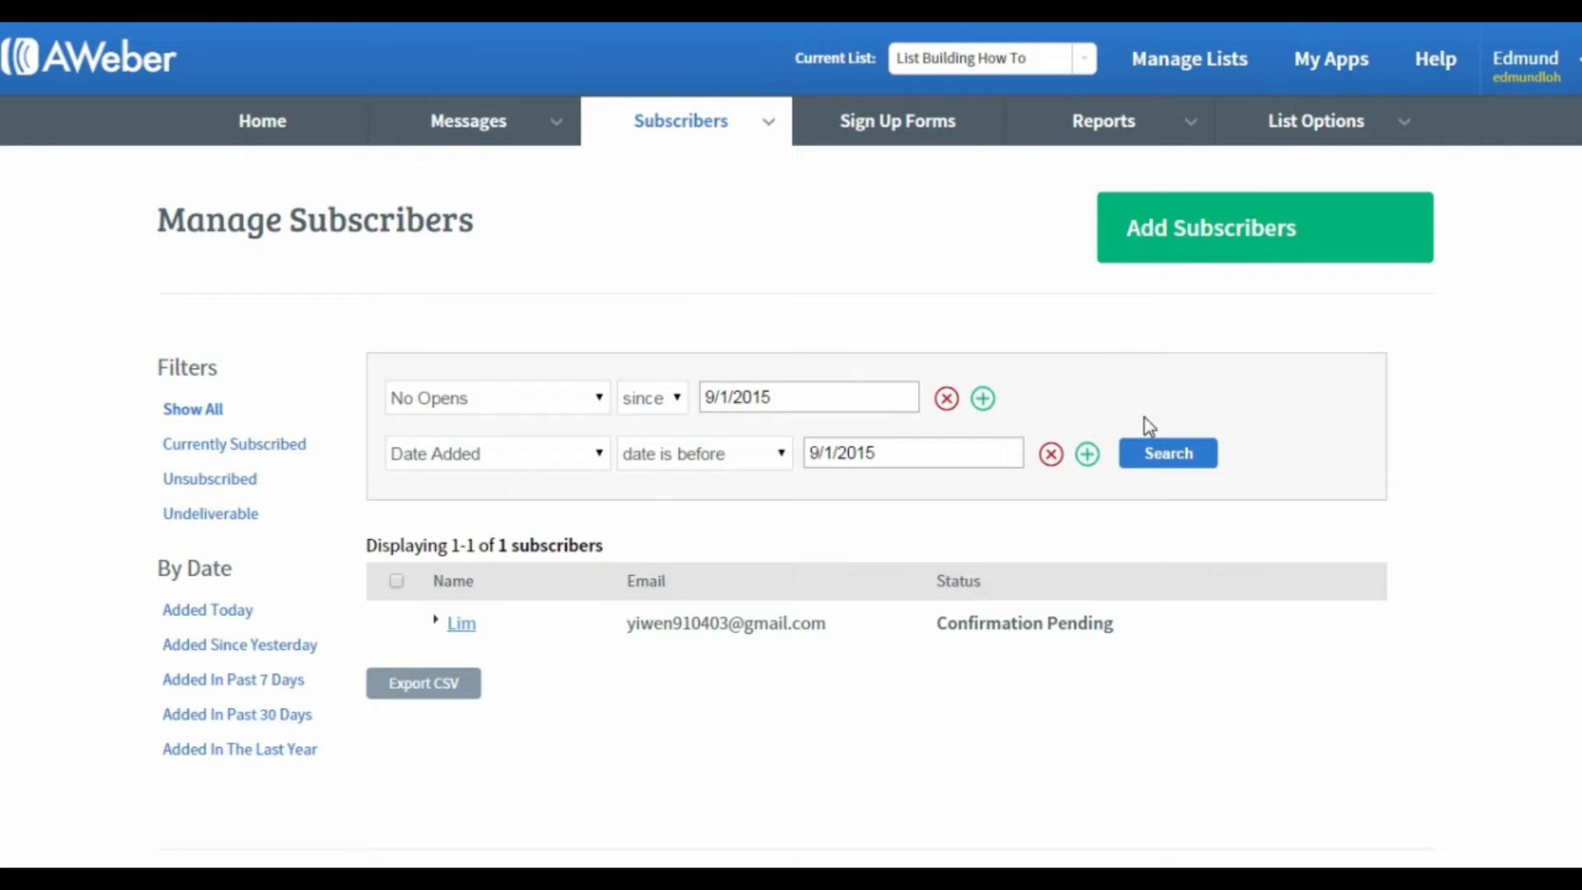
left_click(1156, 454)
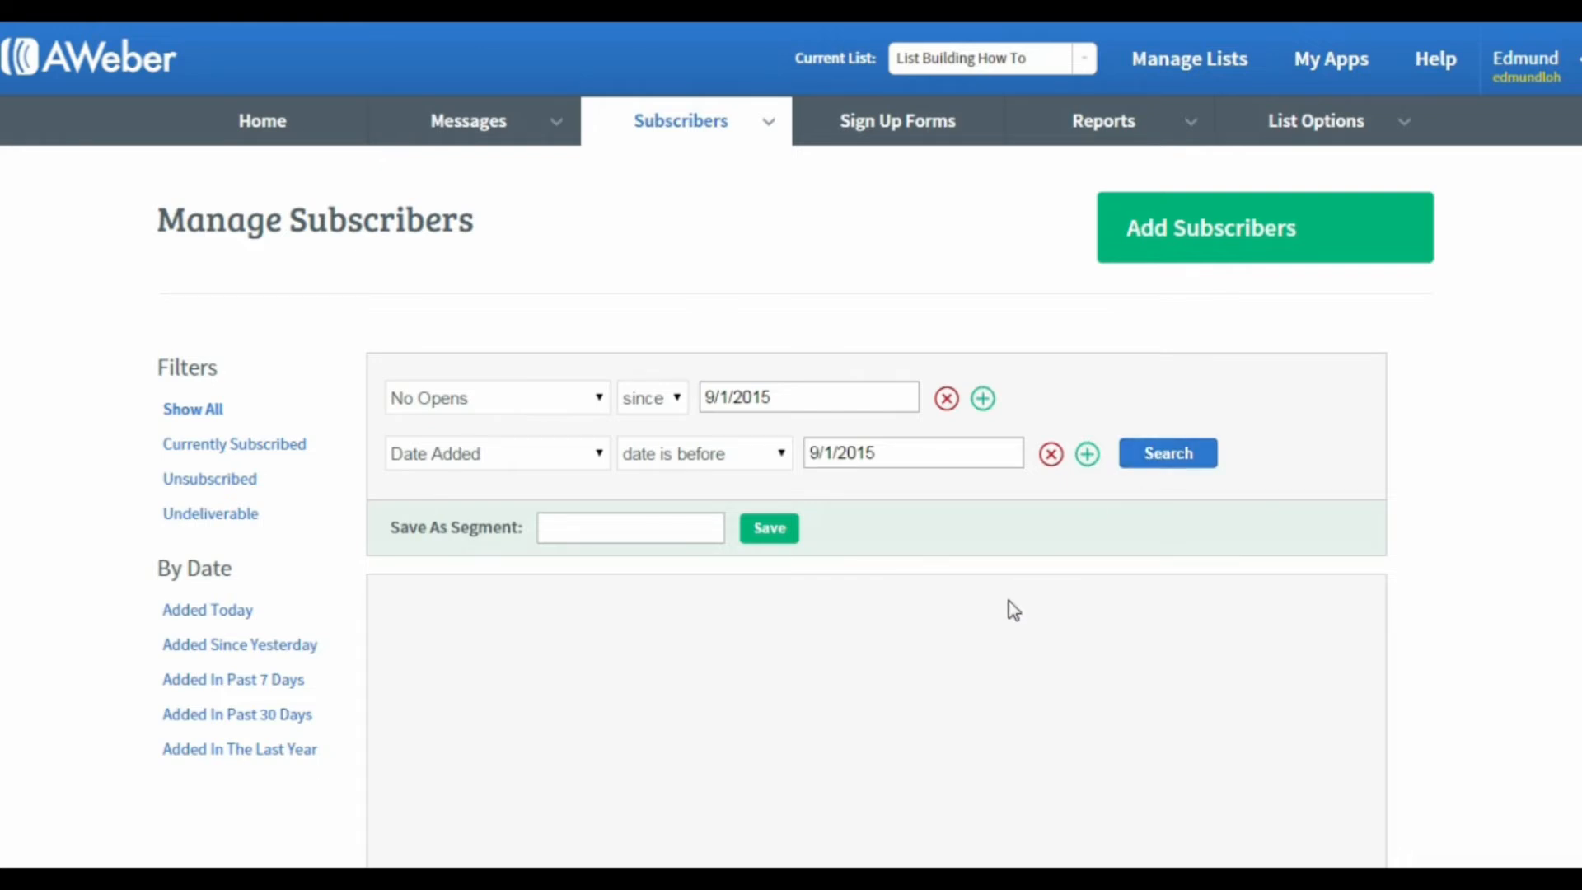
scroll(1012, 608, "down", 2)
scroll(1011, 608, "up", 1)
scroll(1013, 610, "up", 2)
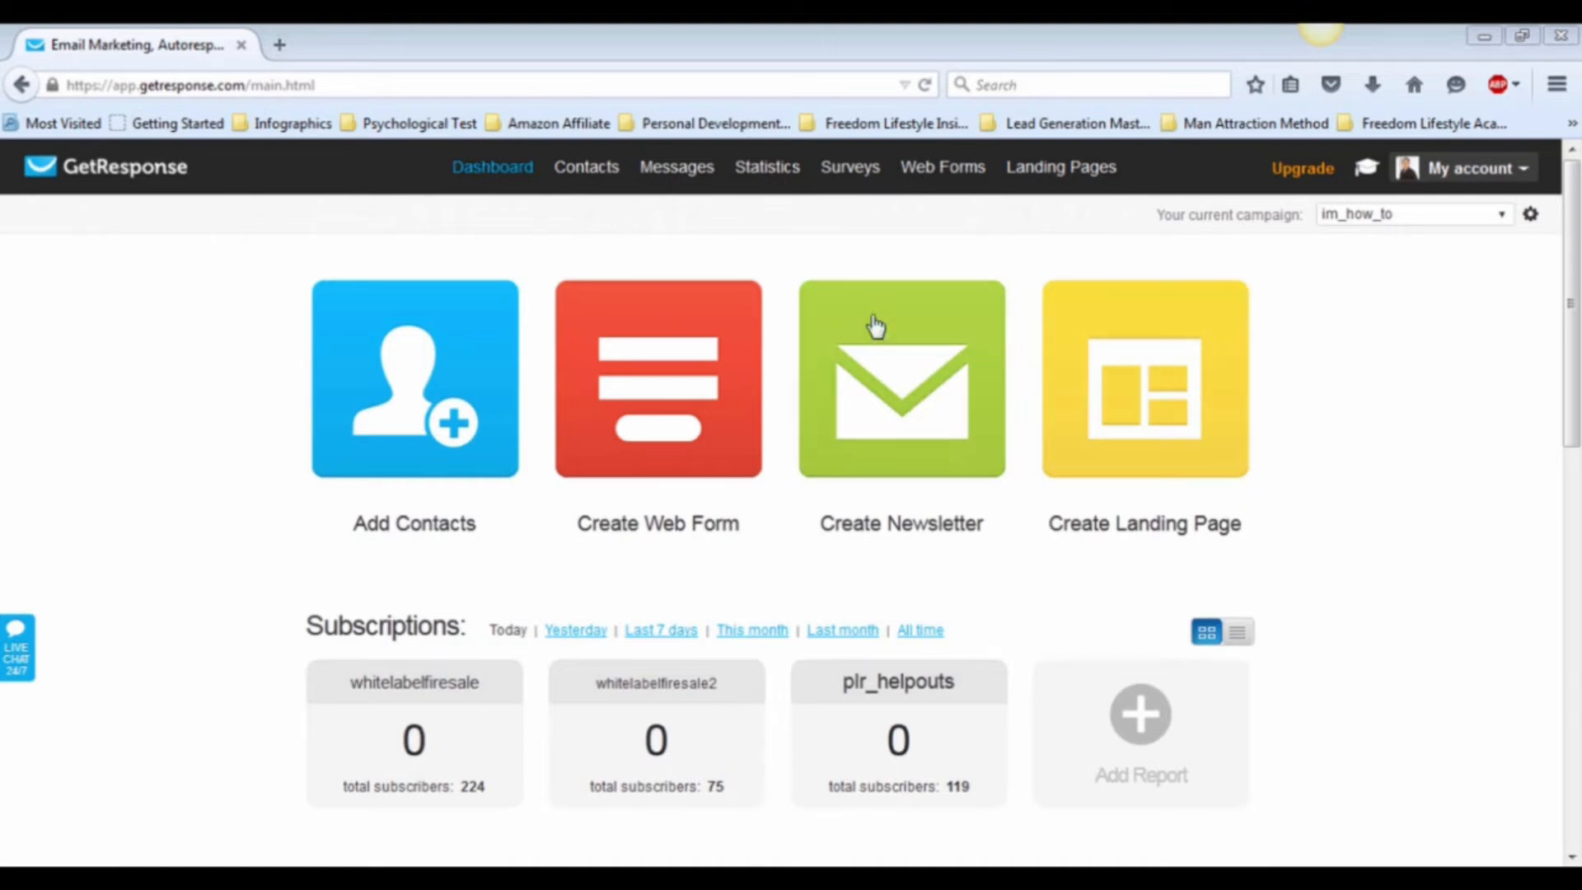
Step: Open the advanced contact search and add a search condition below the subscription date filter
mouse_move(590, 179)
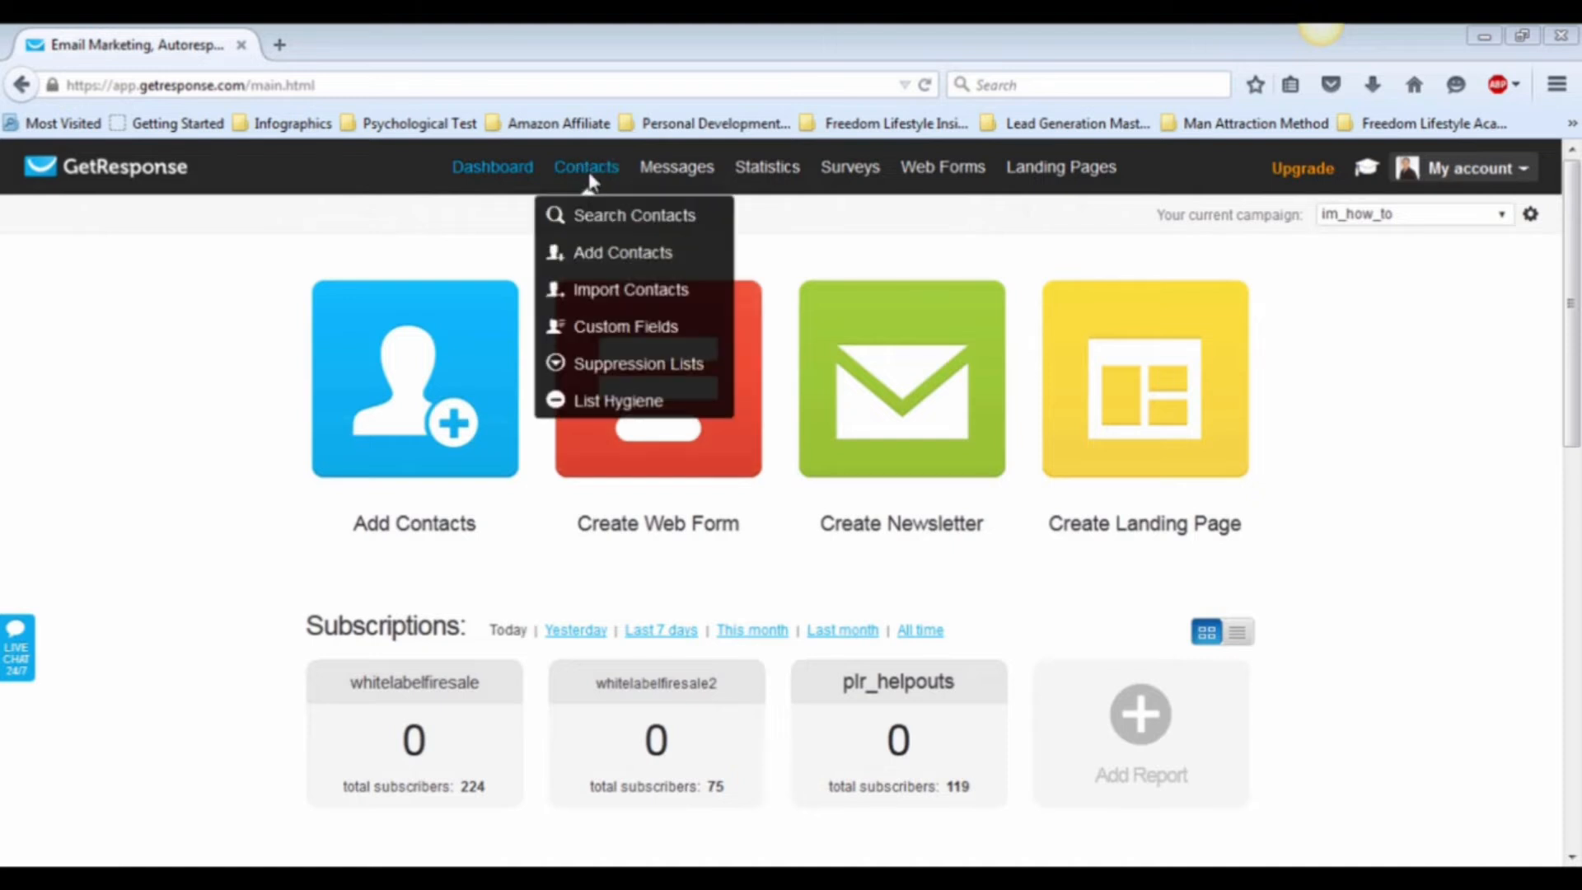
left_click(599, 224)
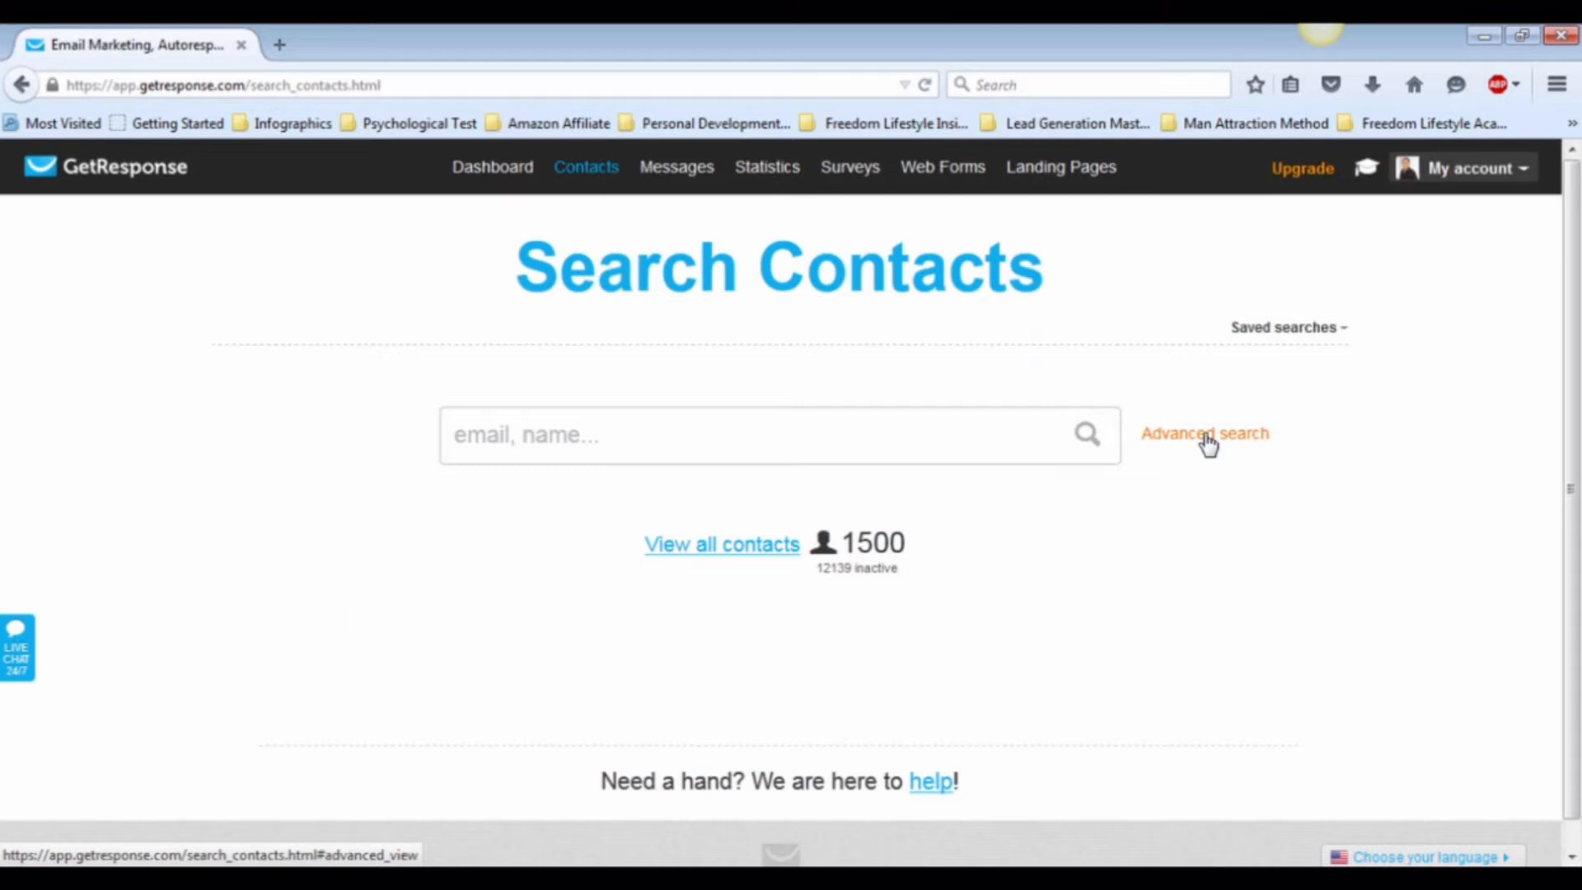
left_click(1207, 445)
scroll(579, 738, "down", 3)
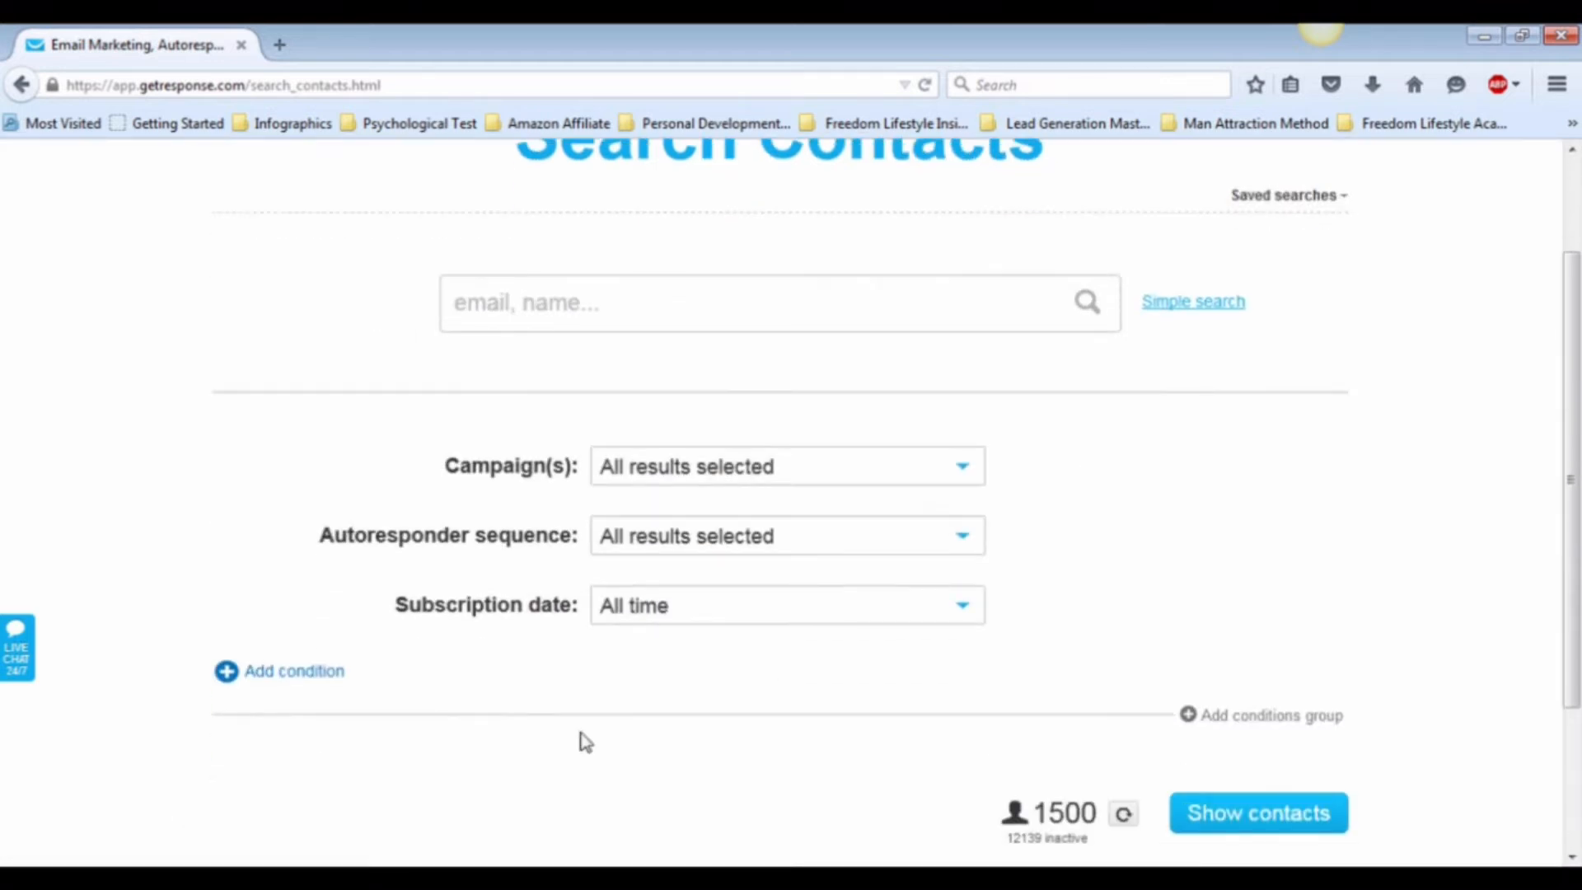
left_click(302, 686)
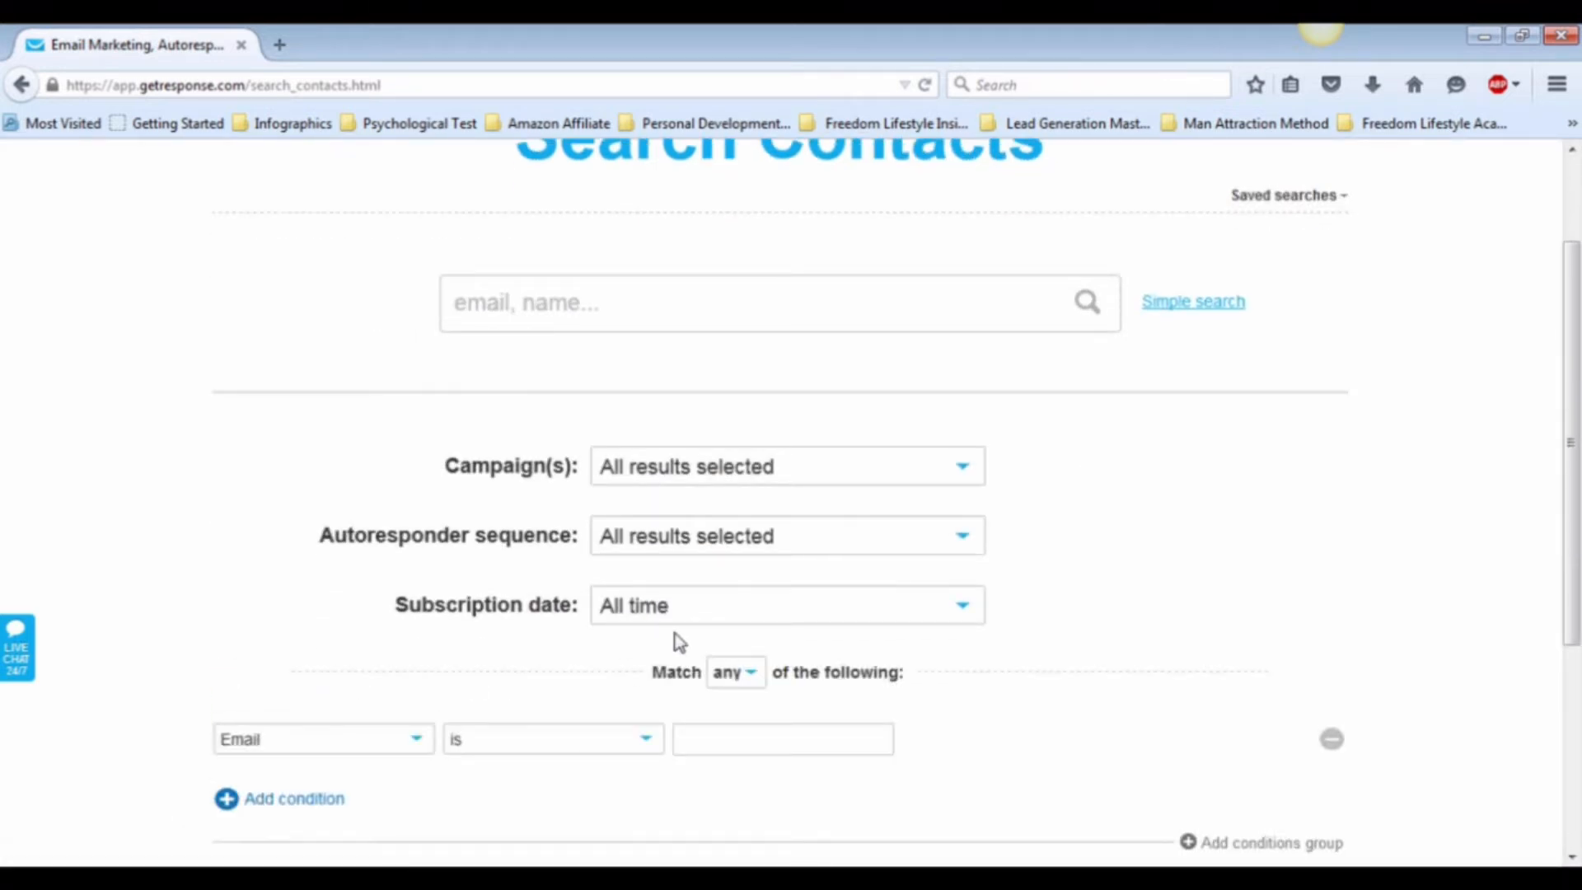
scroll(677, 641, "down", 3)
scroll(678, 641, "down", 3)
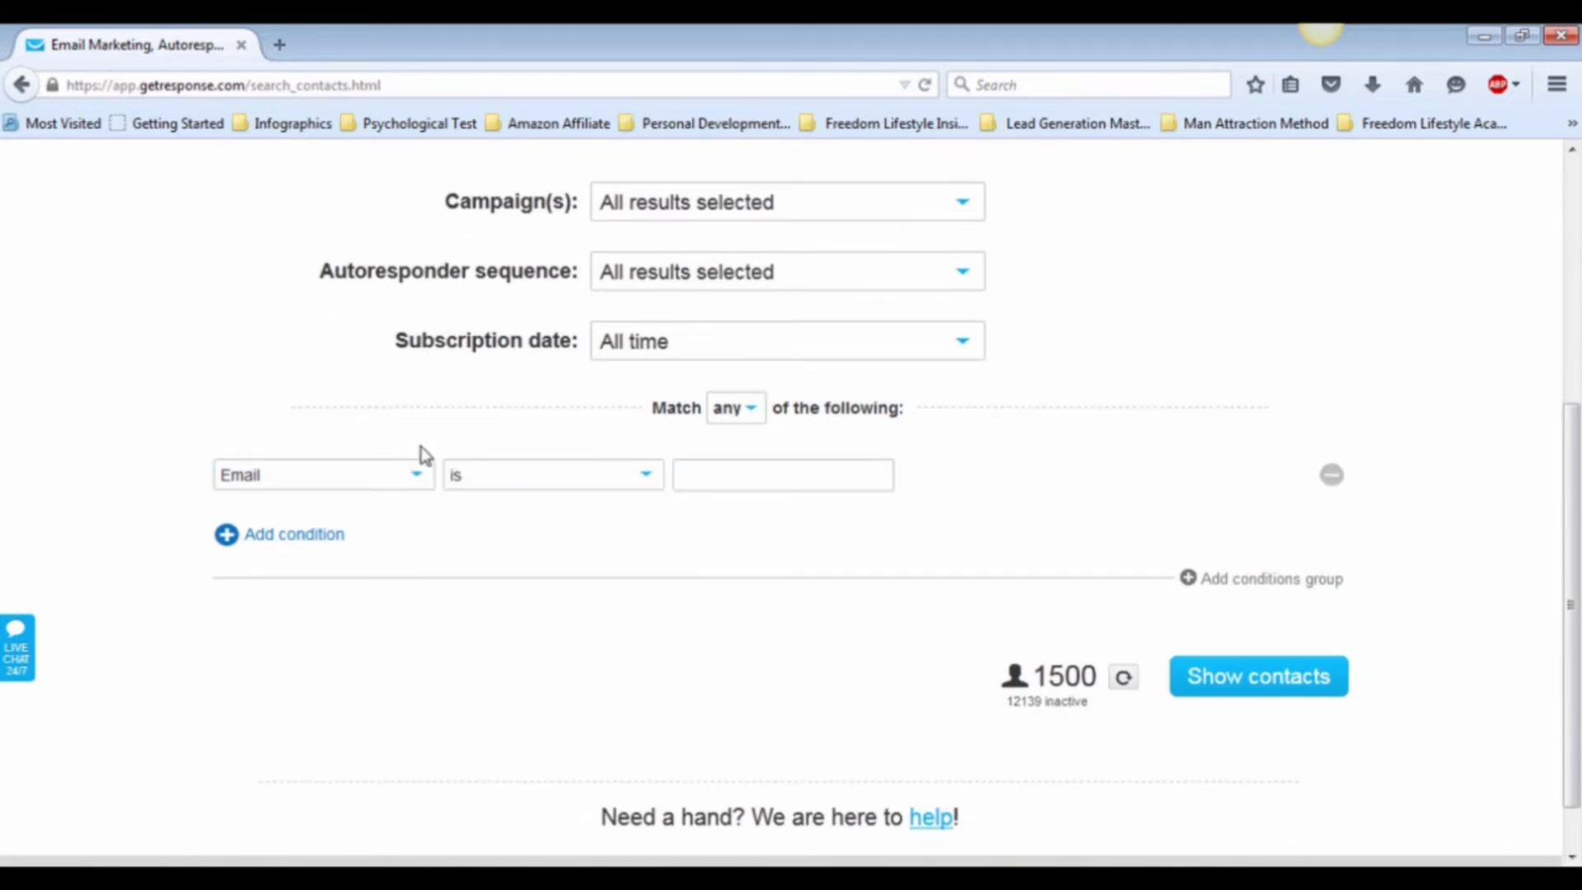
Step: Set the condition to Last open date with Date is before 2015-08-01 and show the matching contacts
left_click(420, 478)
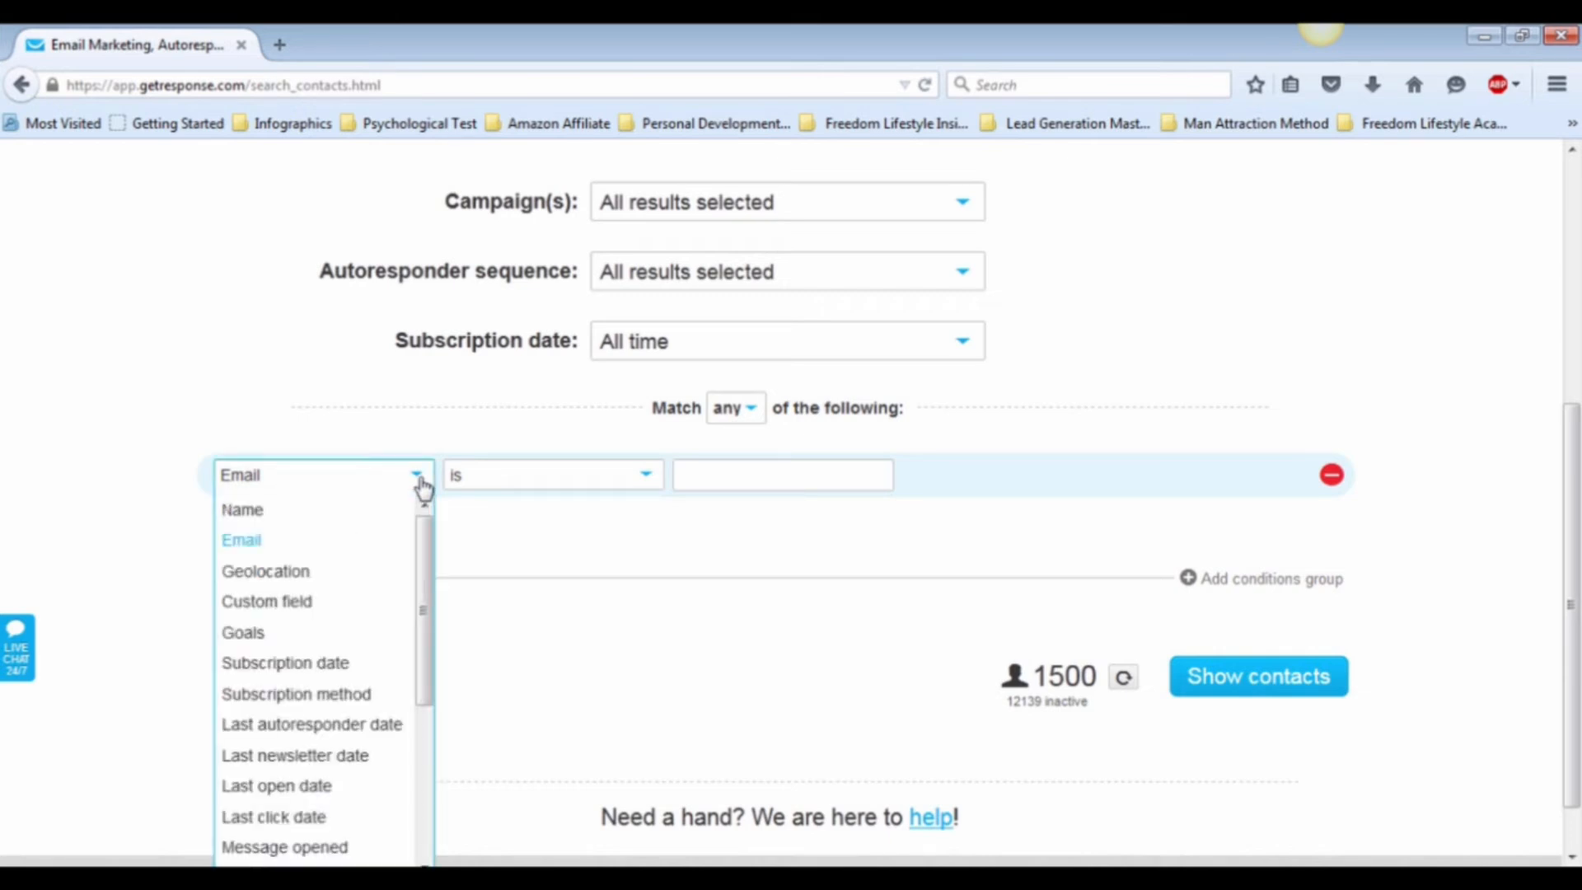
scroll(421, 487, "down", 2)
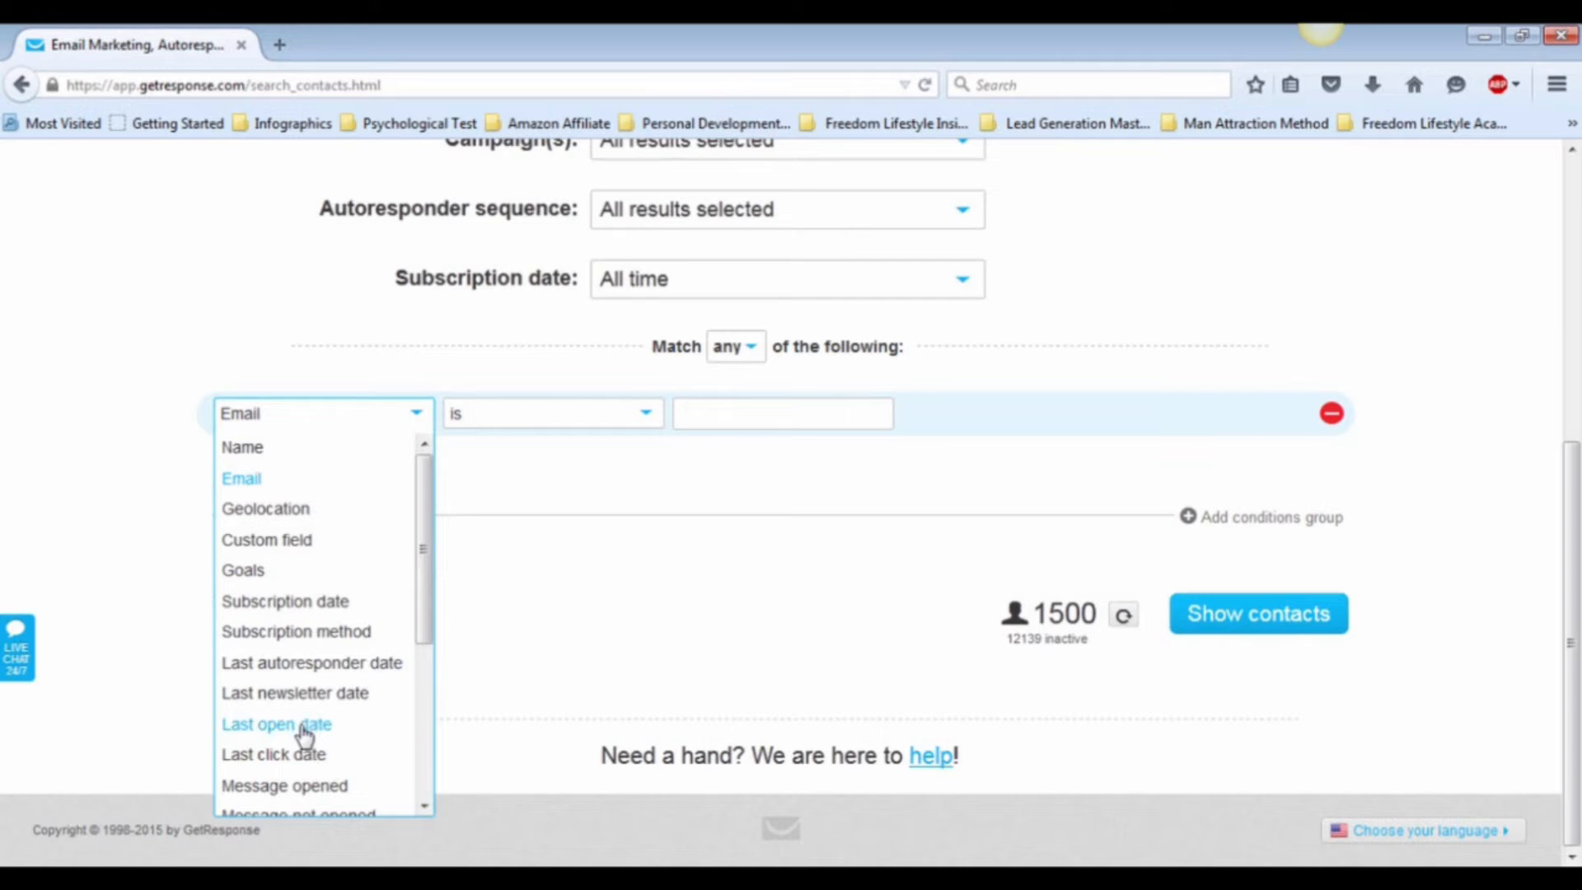
left_click(305, 725)
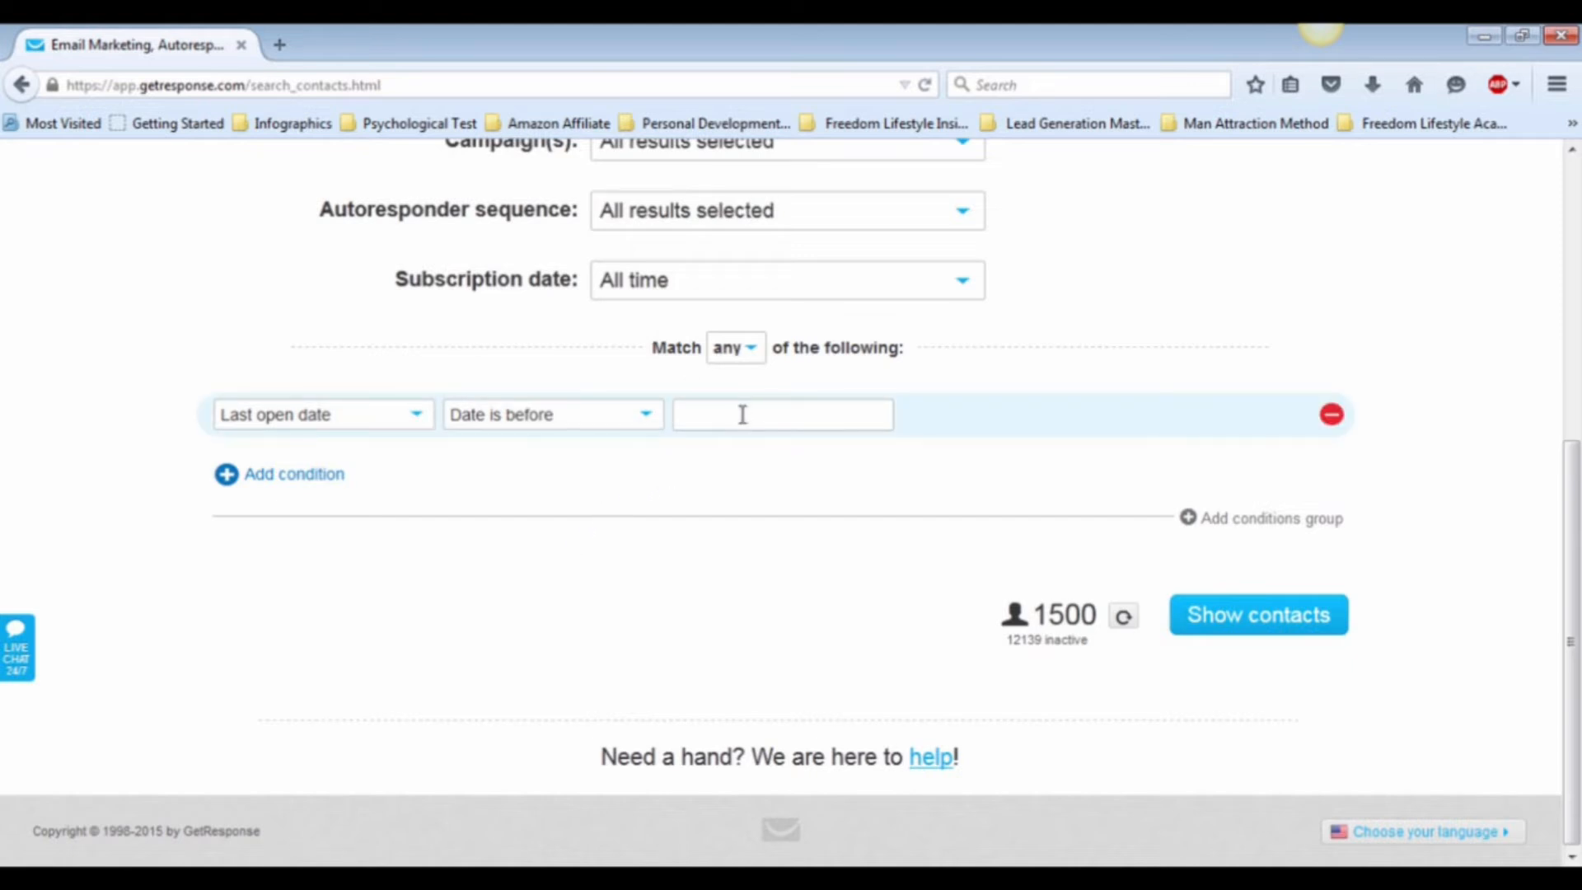
left_click(743, 415)
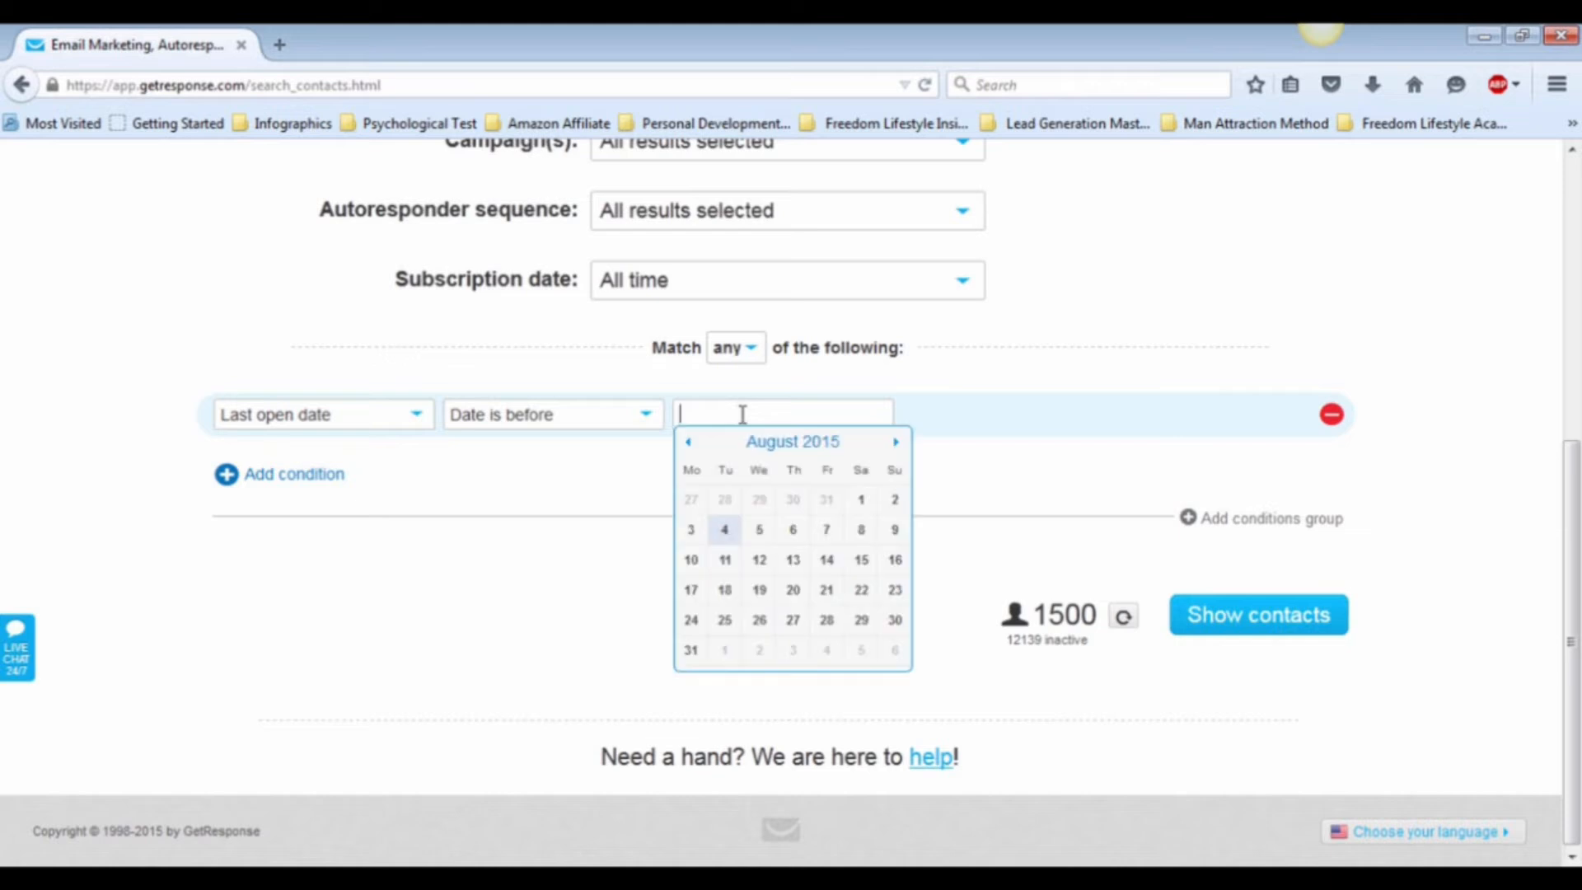
left_click(862, 501)
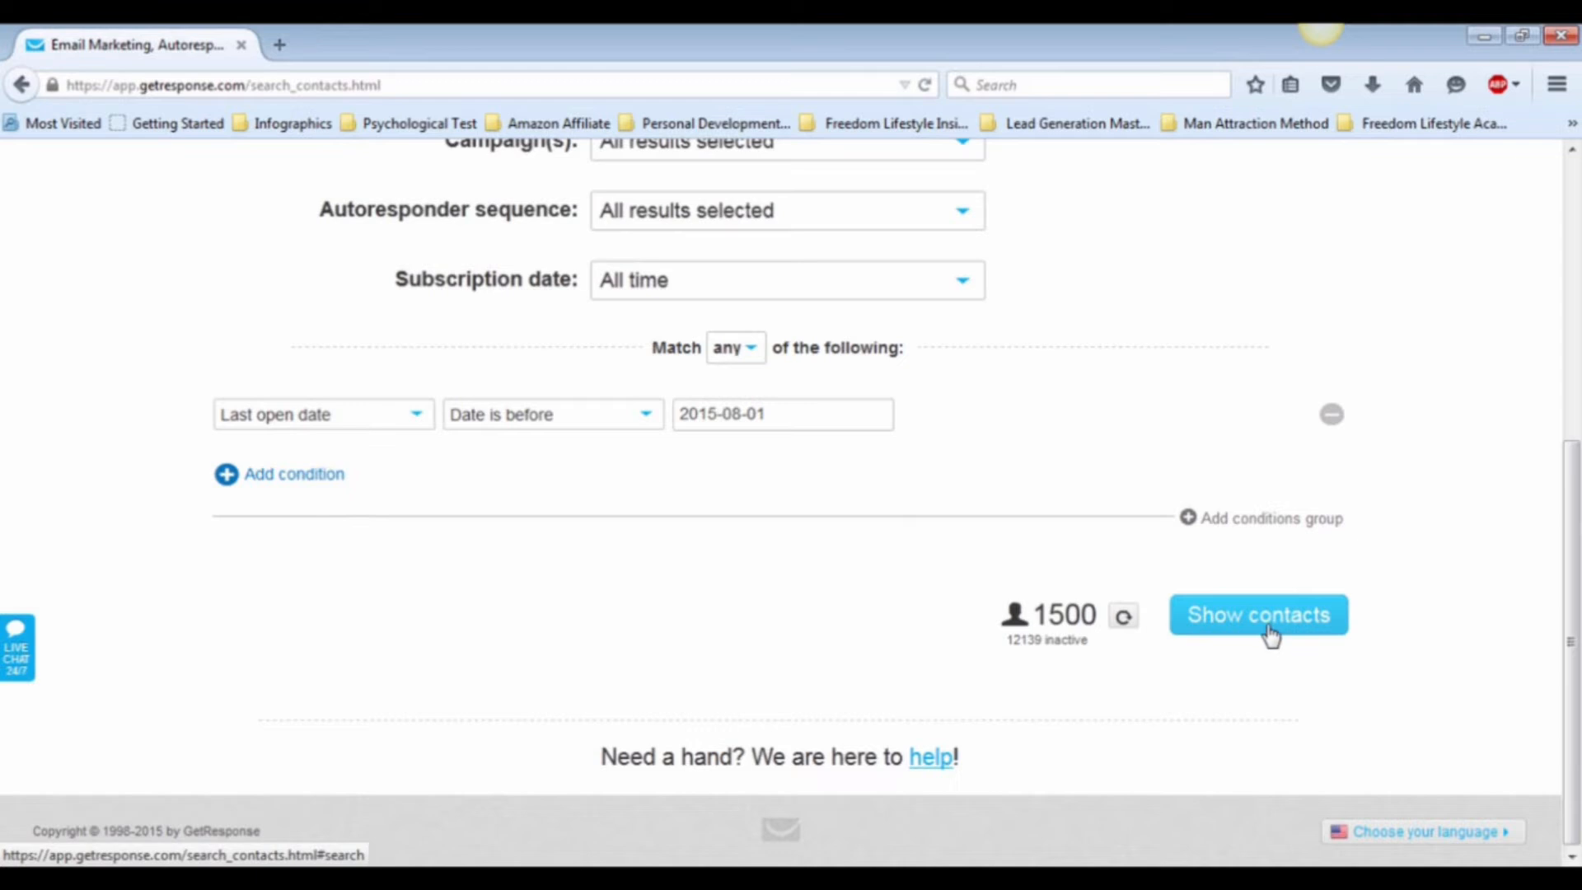
left_click(1268, 626)
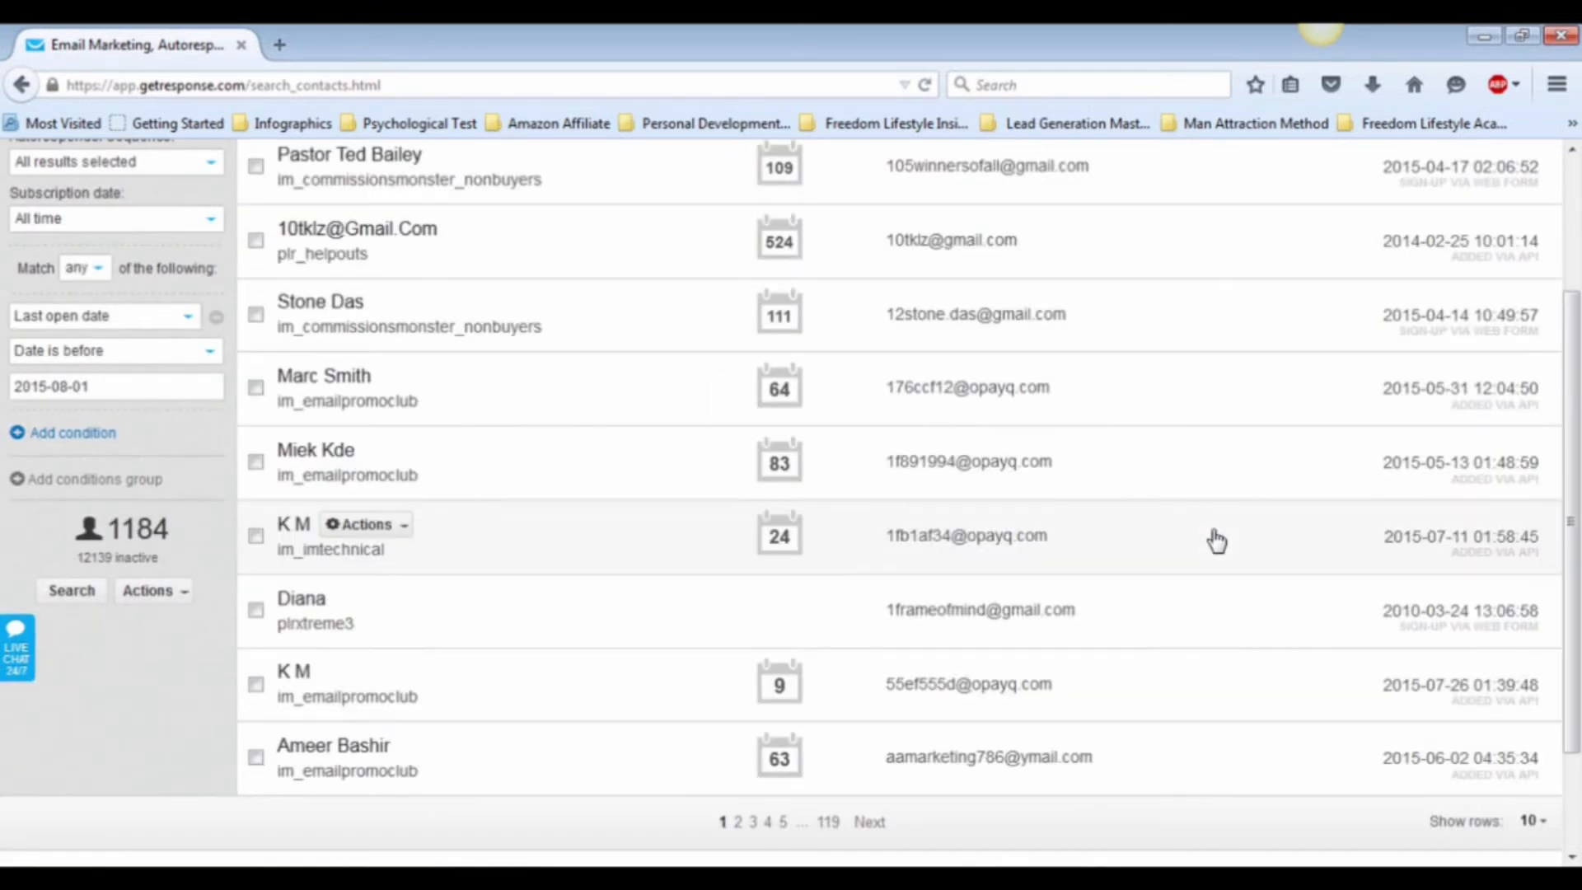
Step: Return to the start of the matching contacts and open the available actions for the first contact
scroll(989, 385, "up", 2)
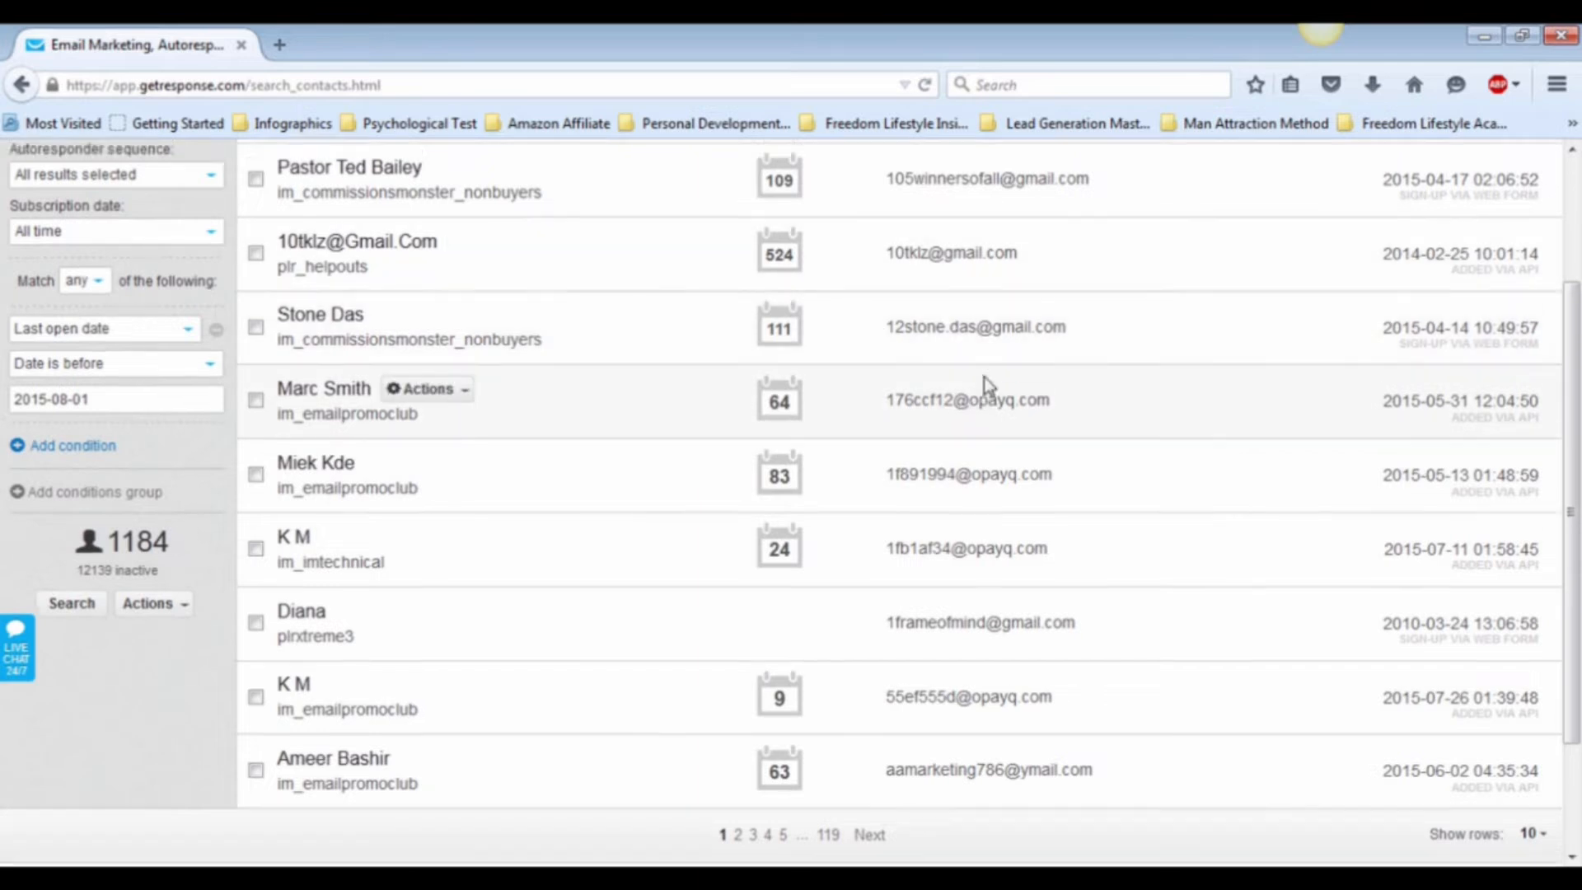
scroll(989, 385, "up", 3)
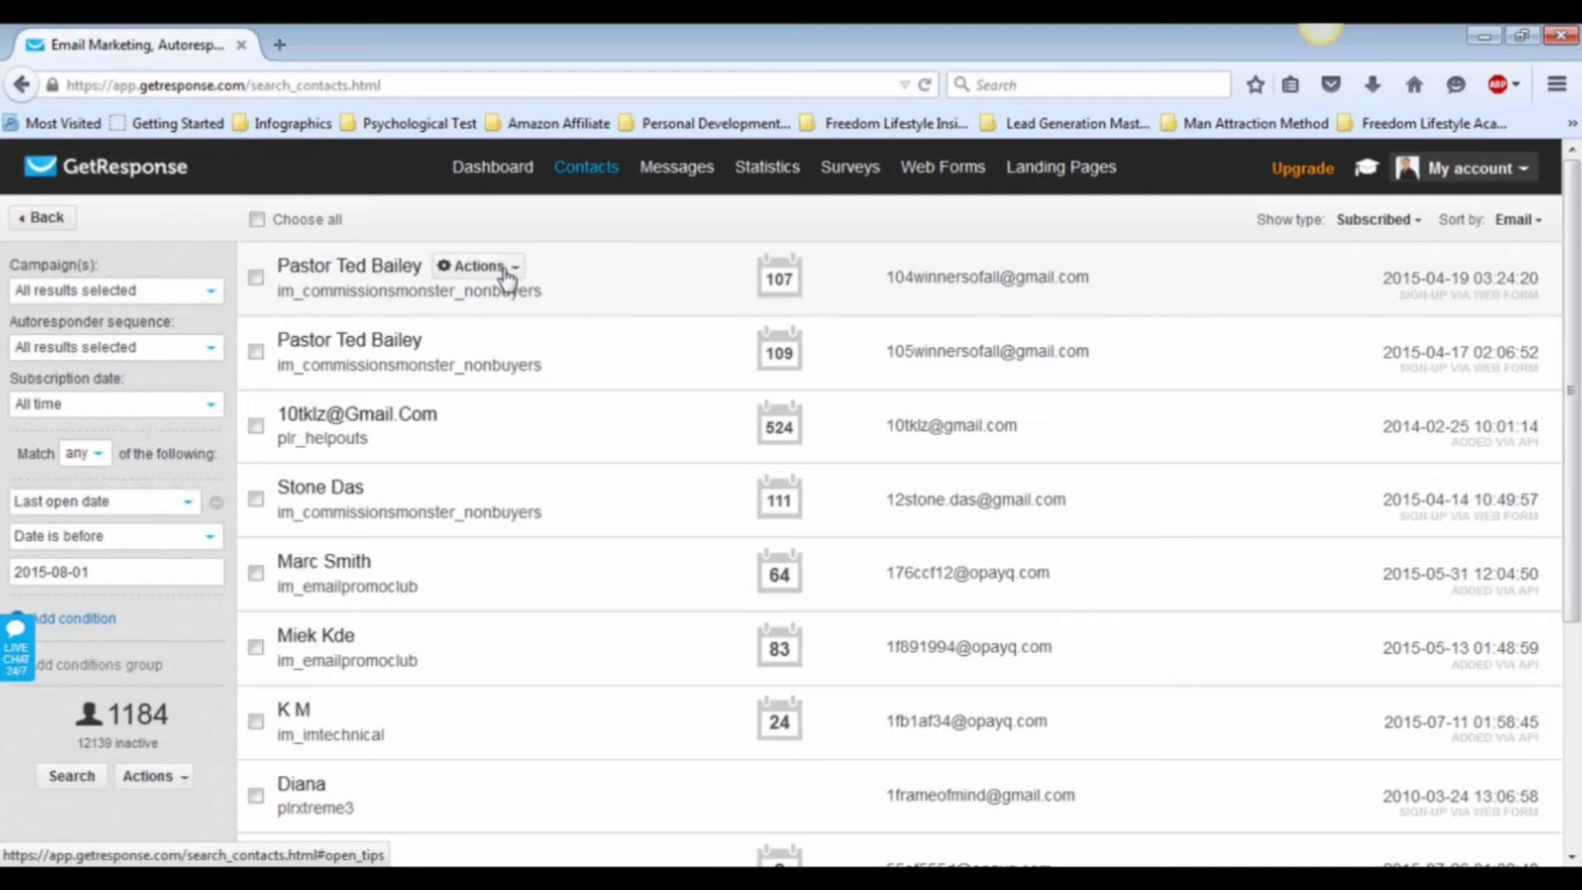
left_click(503, 267)
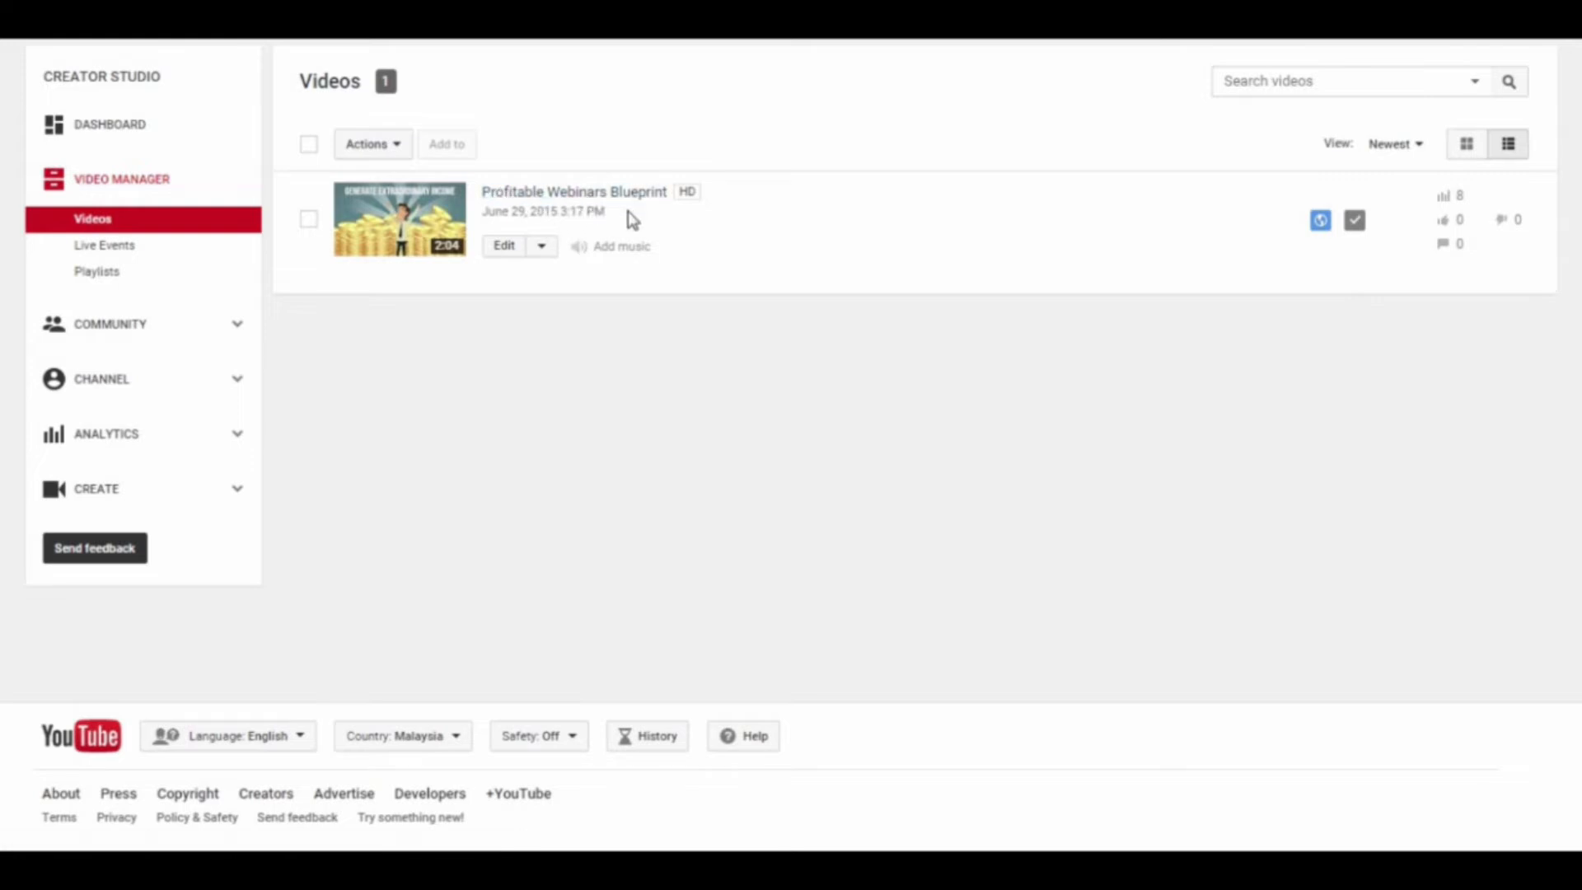
Step: Start a promotion for the Profitable Webinars Blueprint video and choose a daily budget in US Dollar (USD $)
left_click(542, 248)
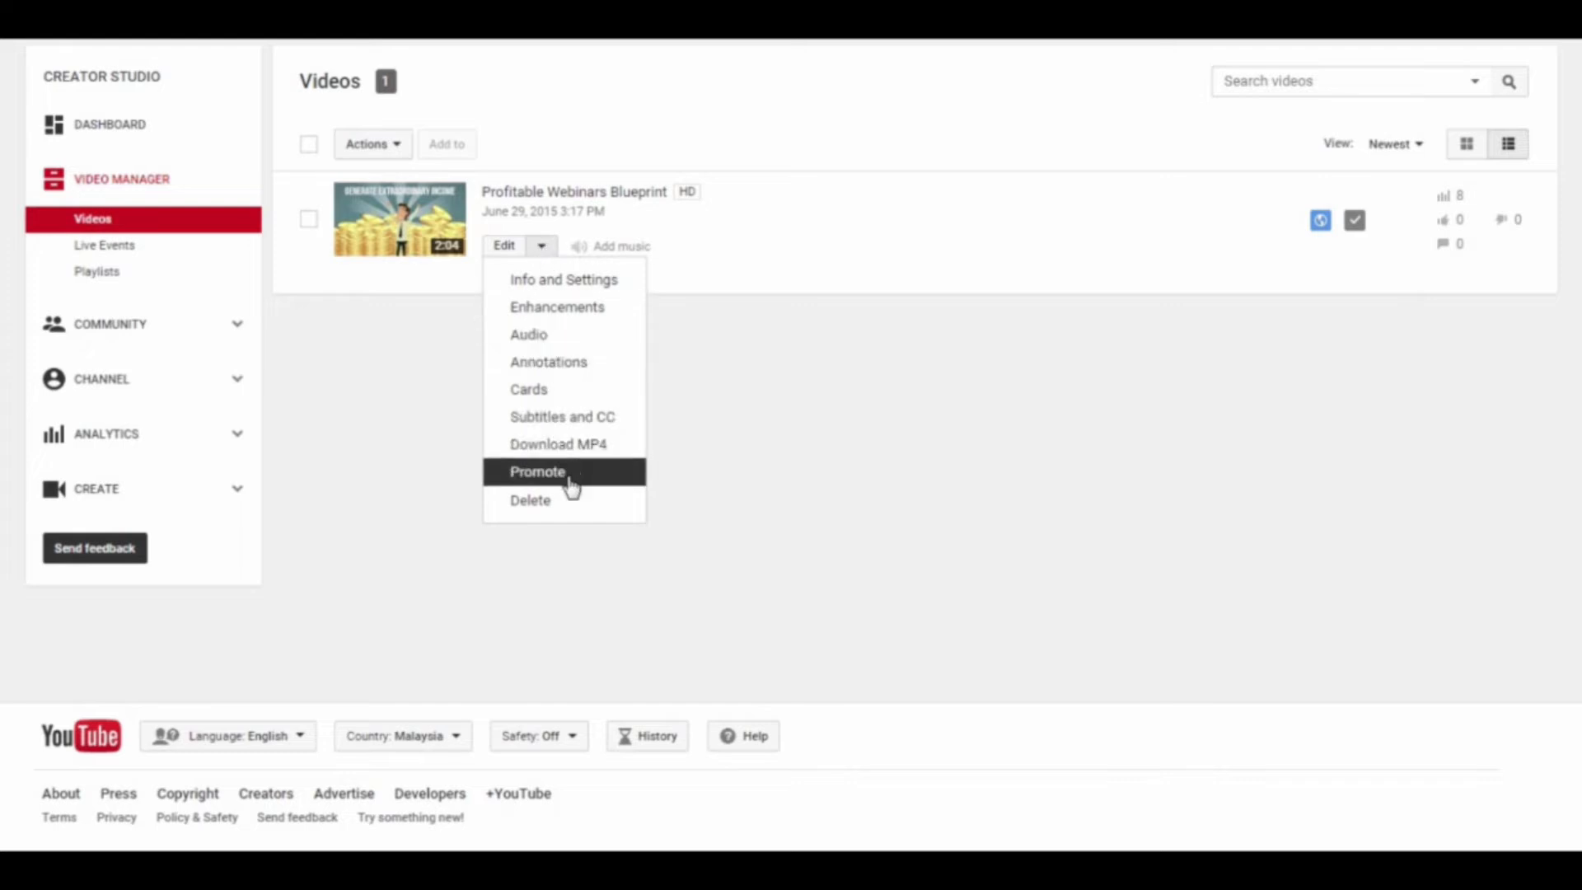
left_click(537, 472)
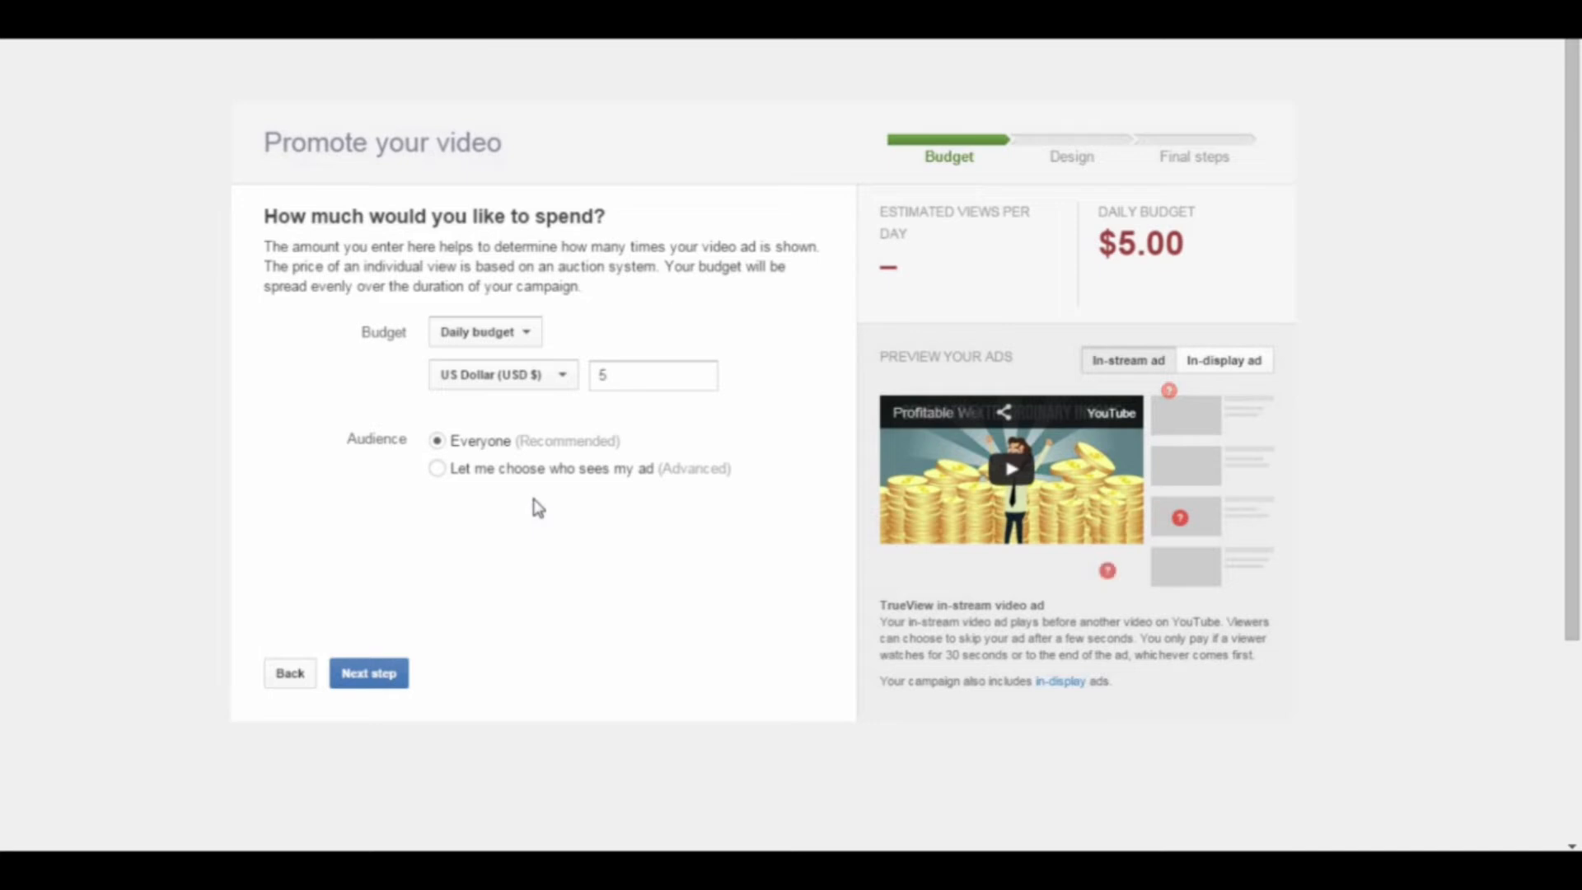
left_click(532, 337)
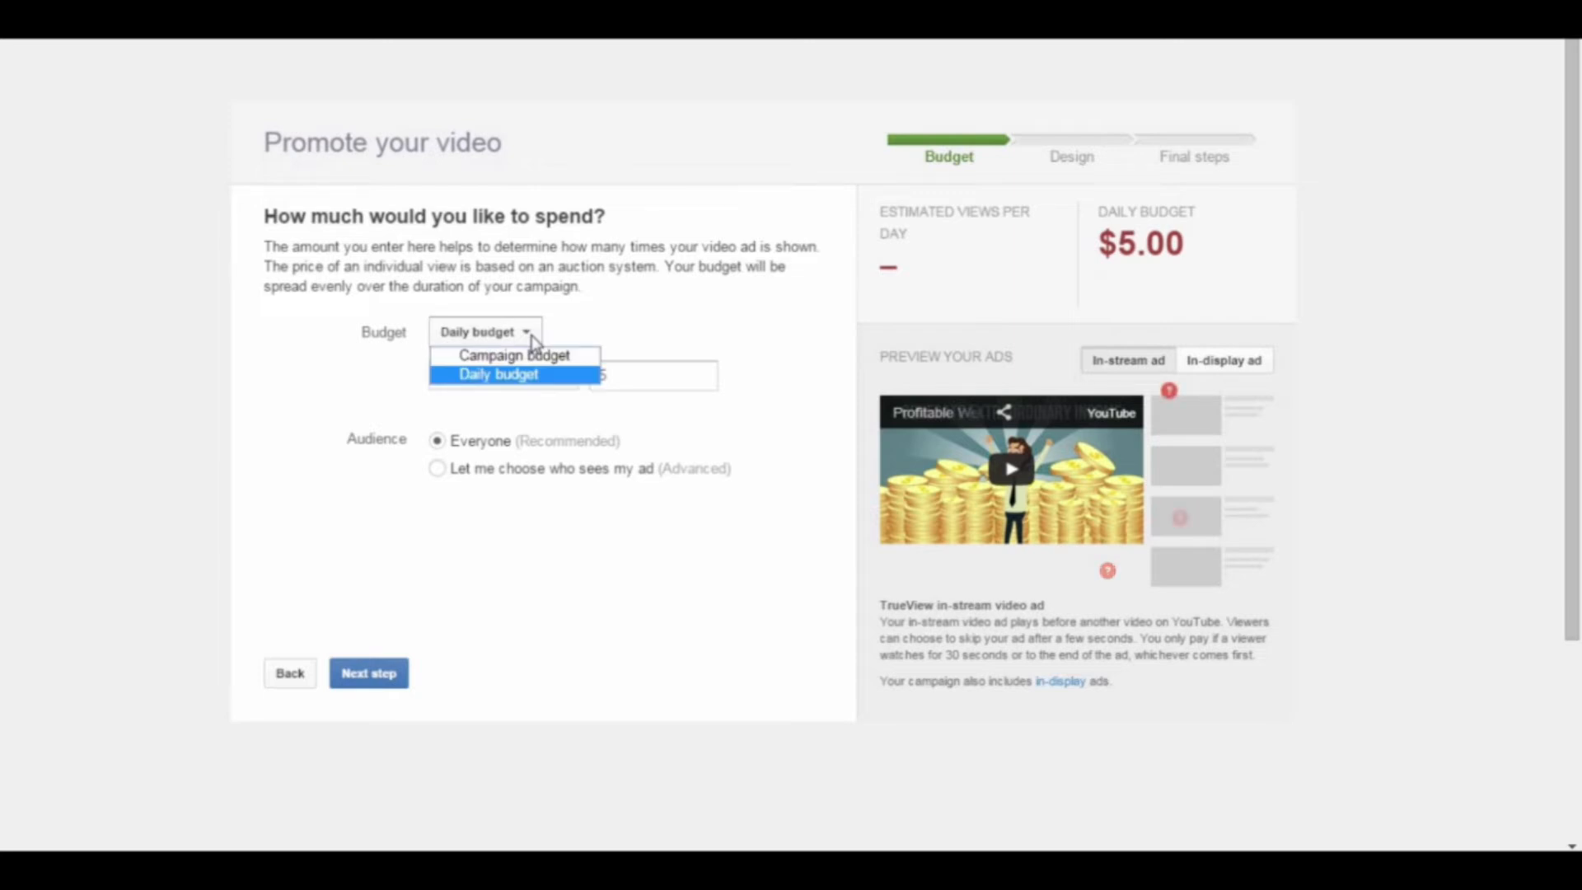
left_click(533, 381)
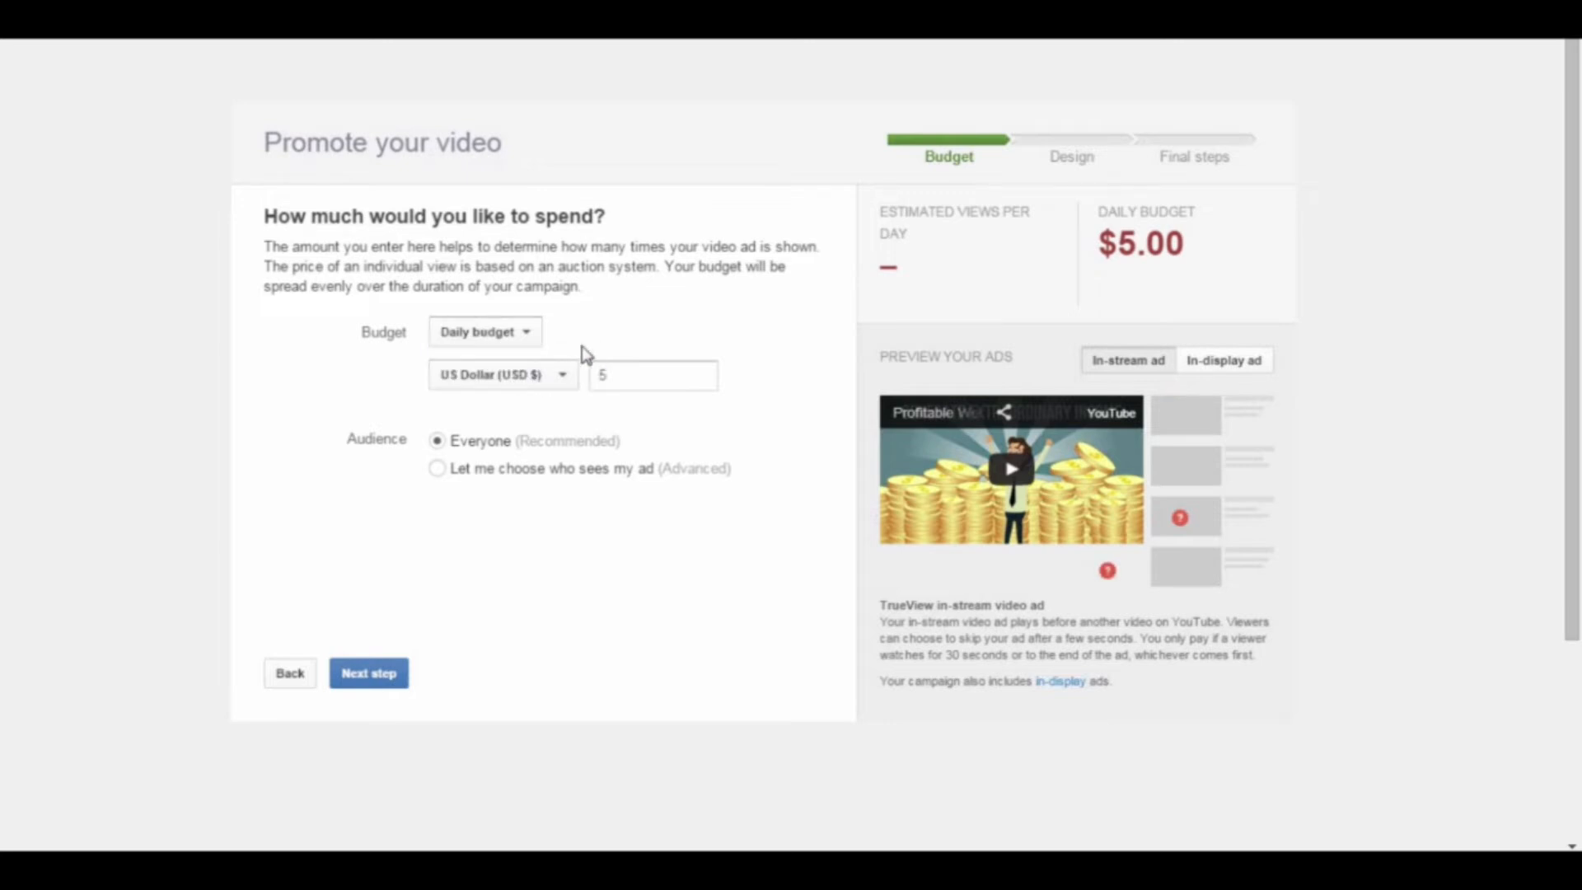
left_click(558, 384)
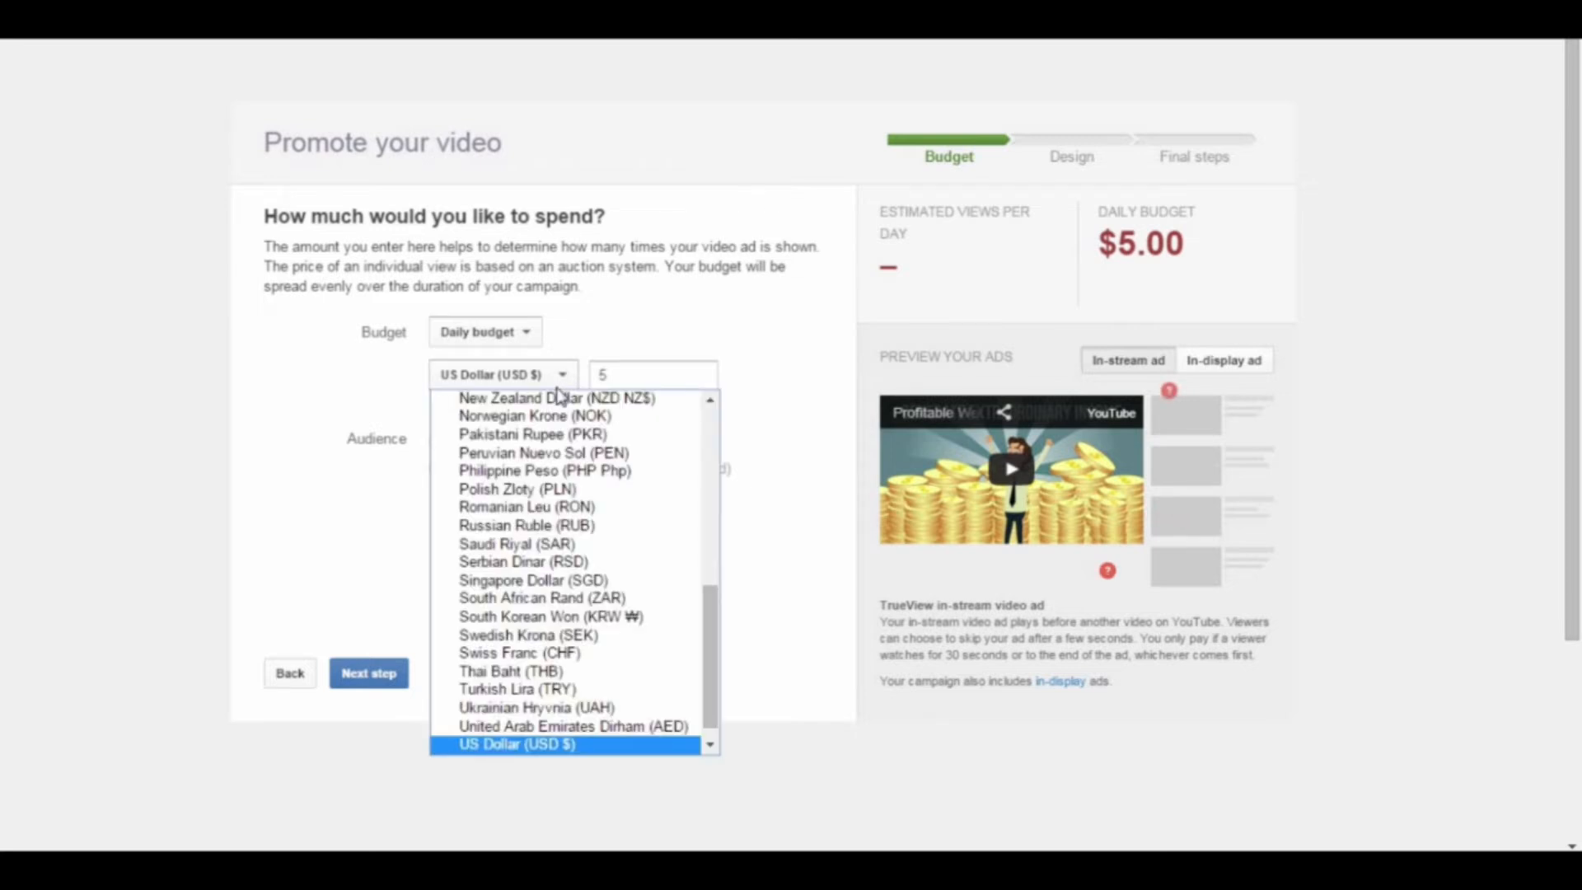
left_click(575, 745)
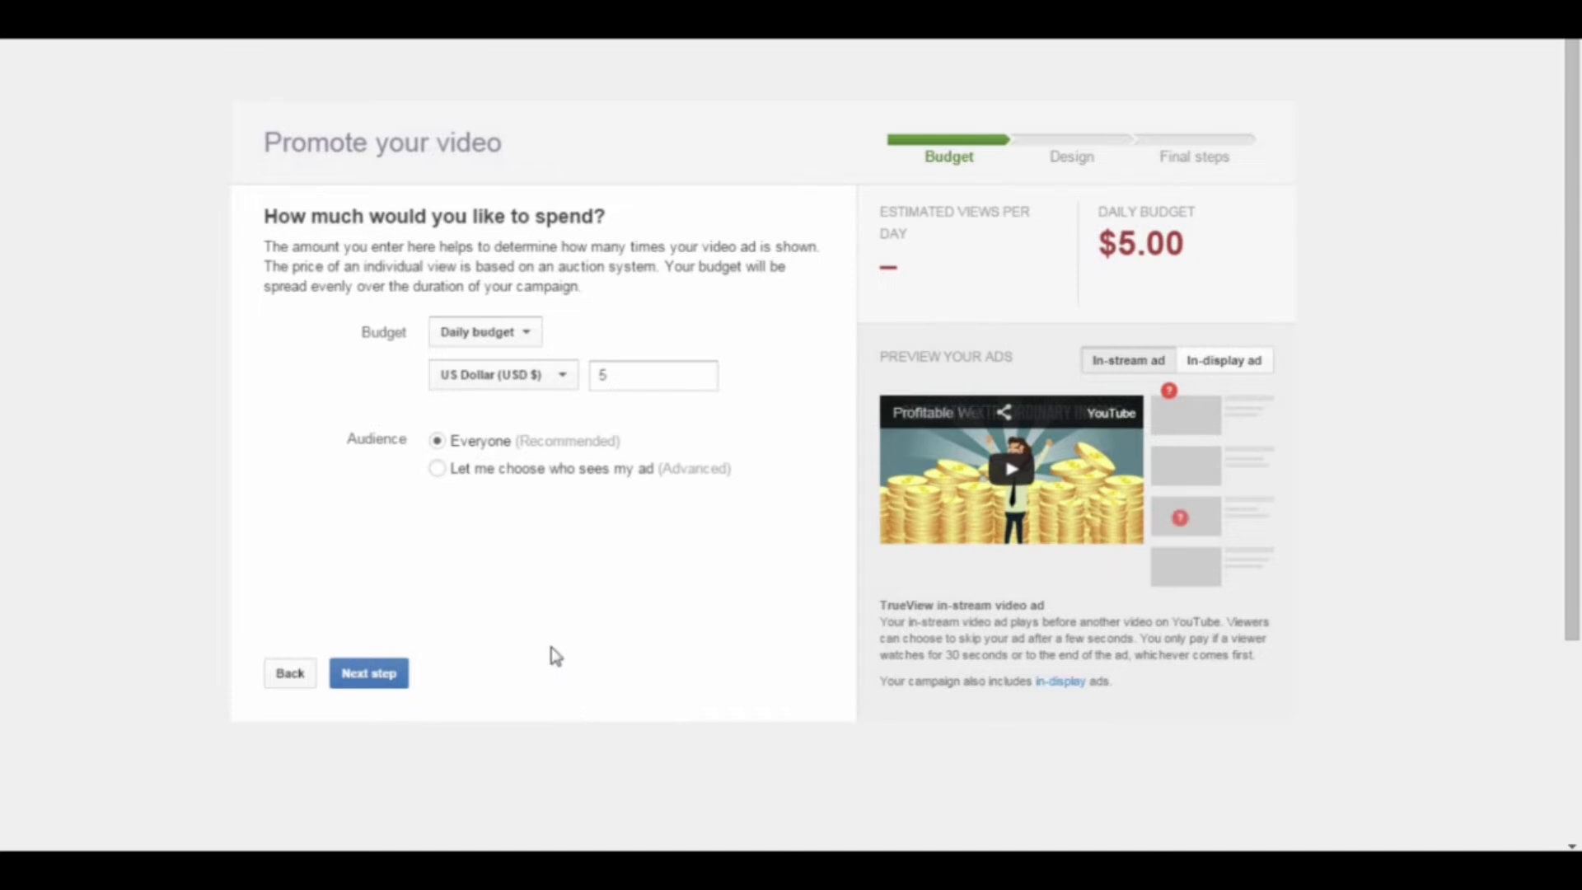
Step: Set the promotion's daily budget to 5.00 US dollars
left_click(627, 380)
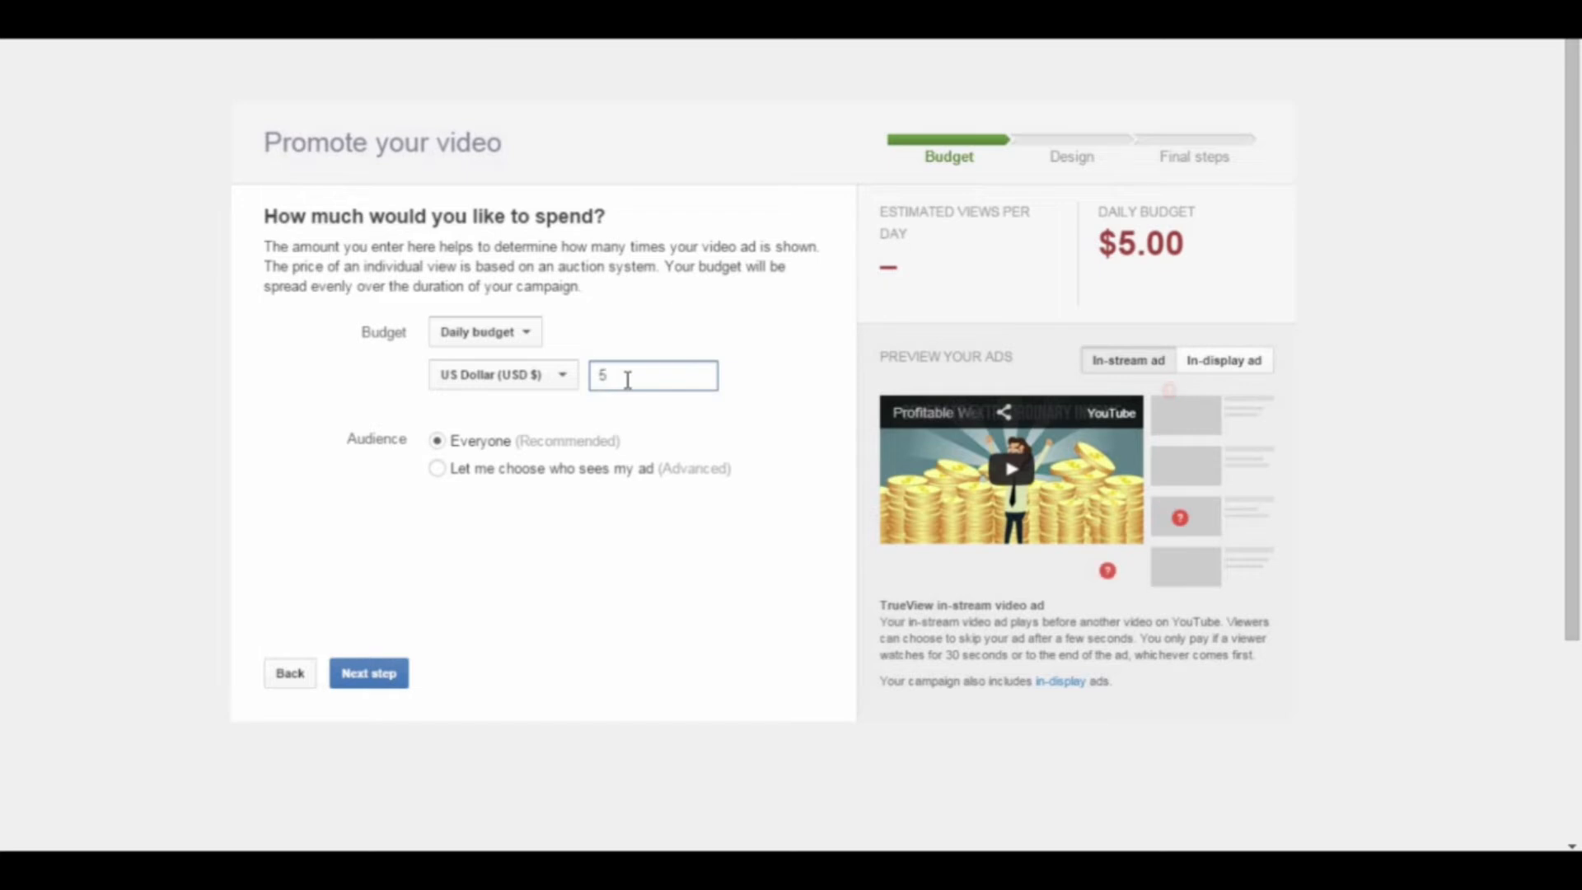
key("BackSpace")
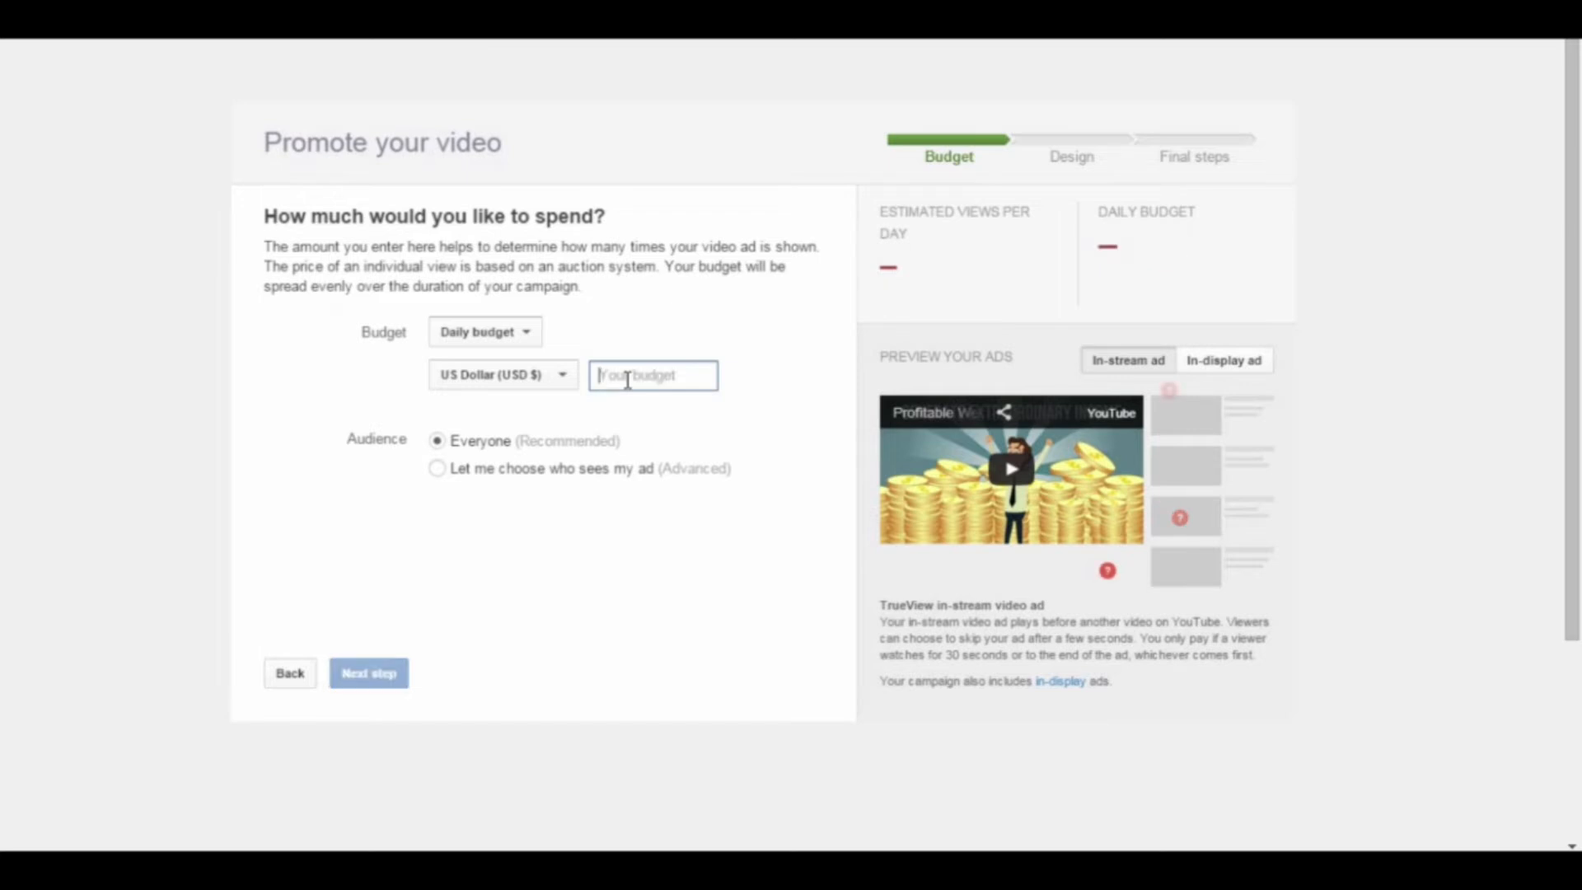
type("5.00")
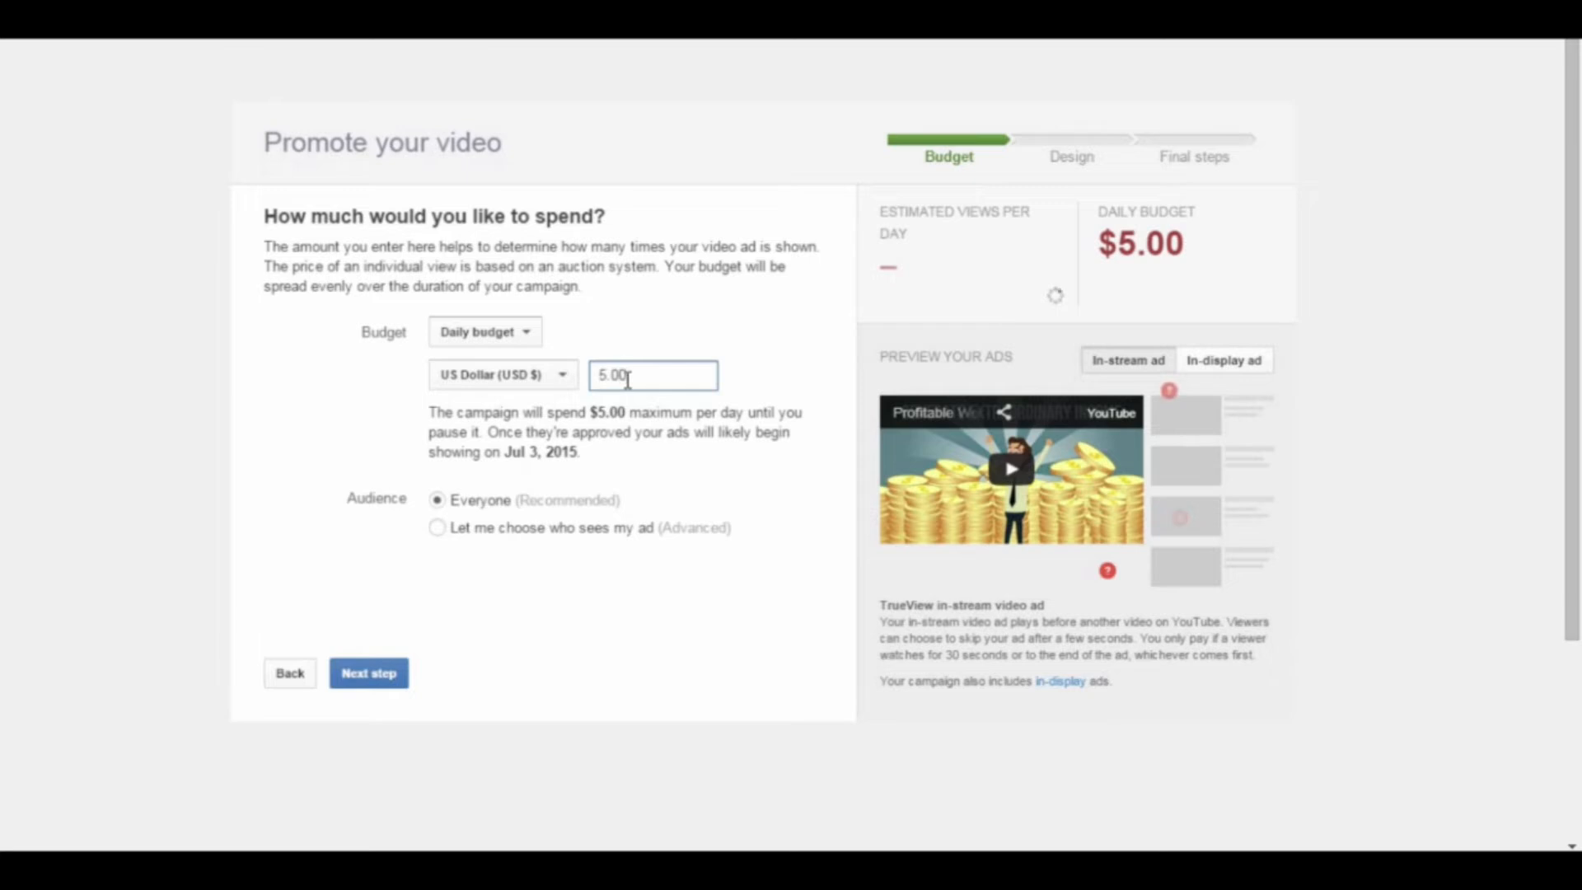
left_click(699, 626)
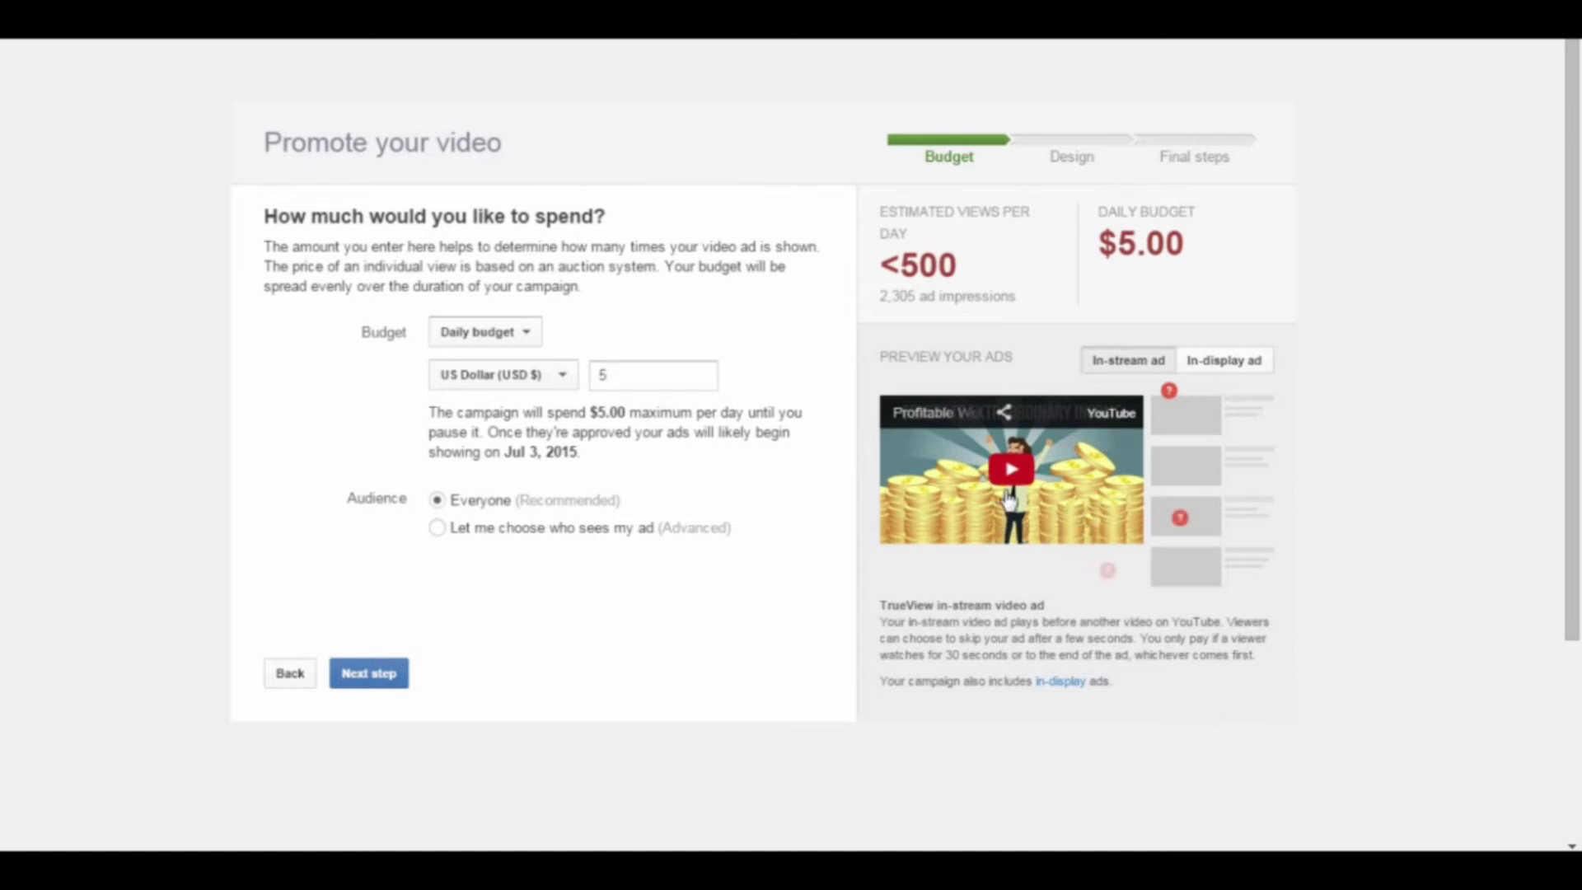
Step: Preview the in-display and in-stream ad formats, and continue to the ad design with the audience set to Everyone (Recommended)
left_click(1225, 364)
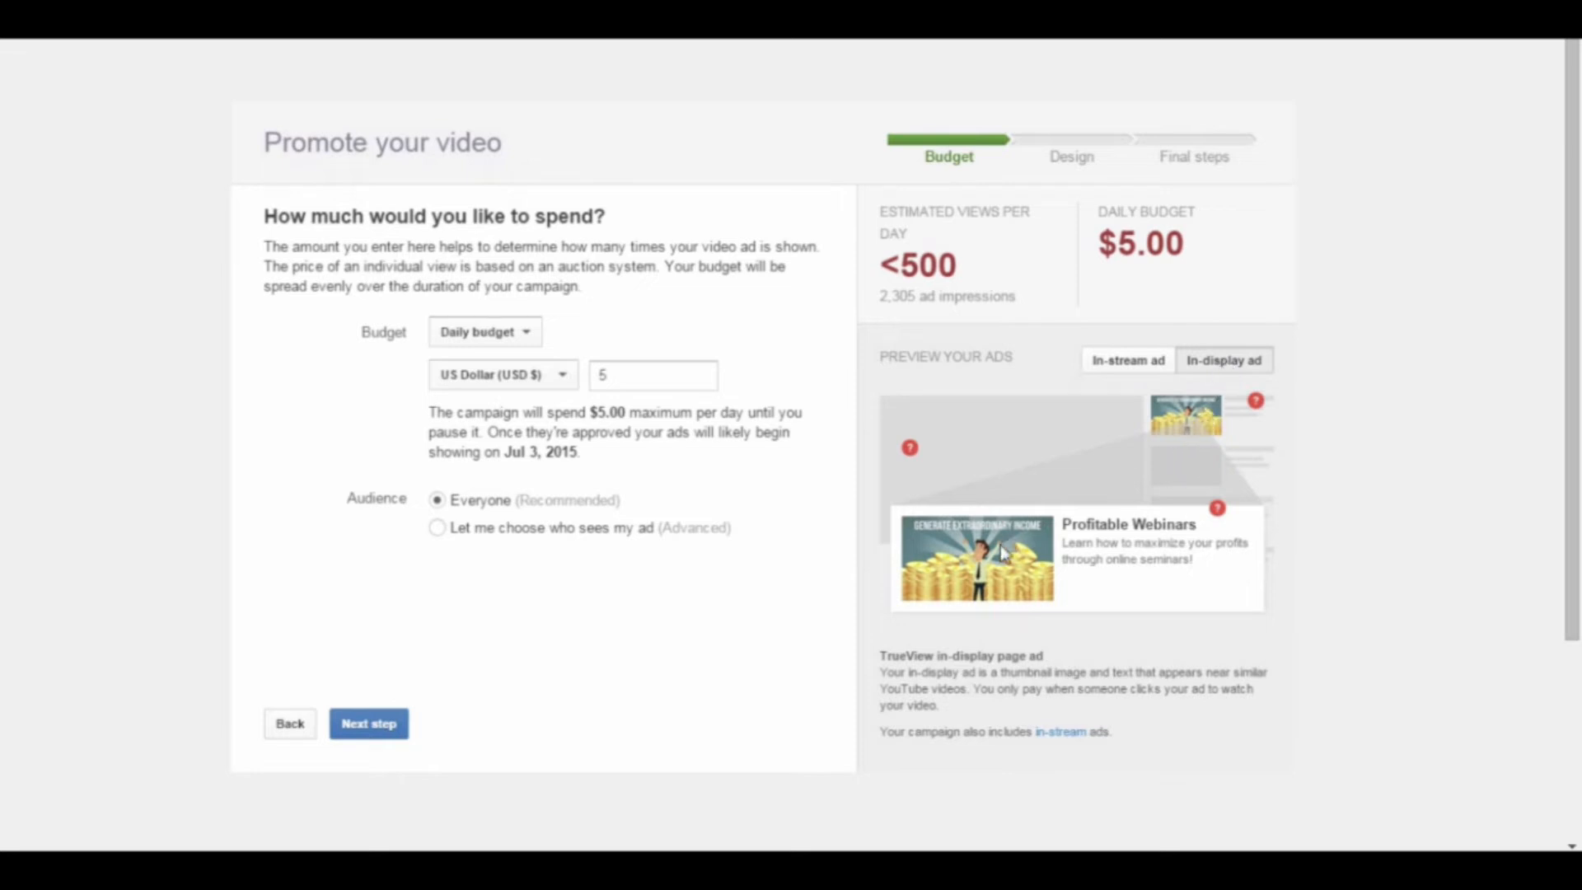
left_click(1142, 362)
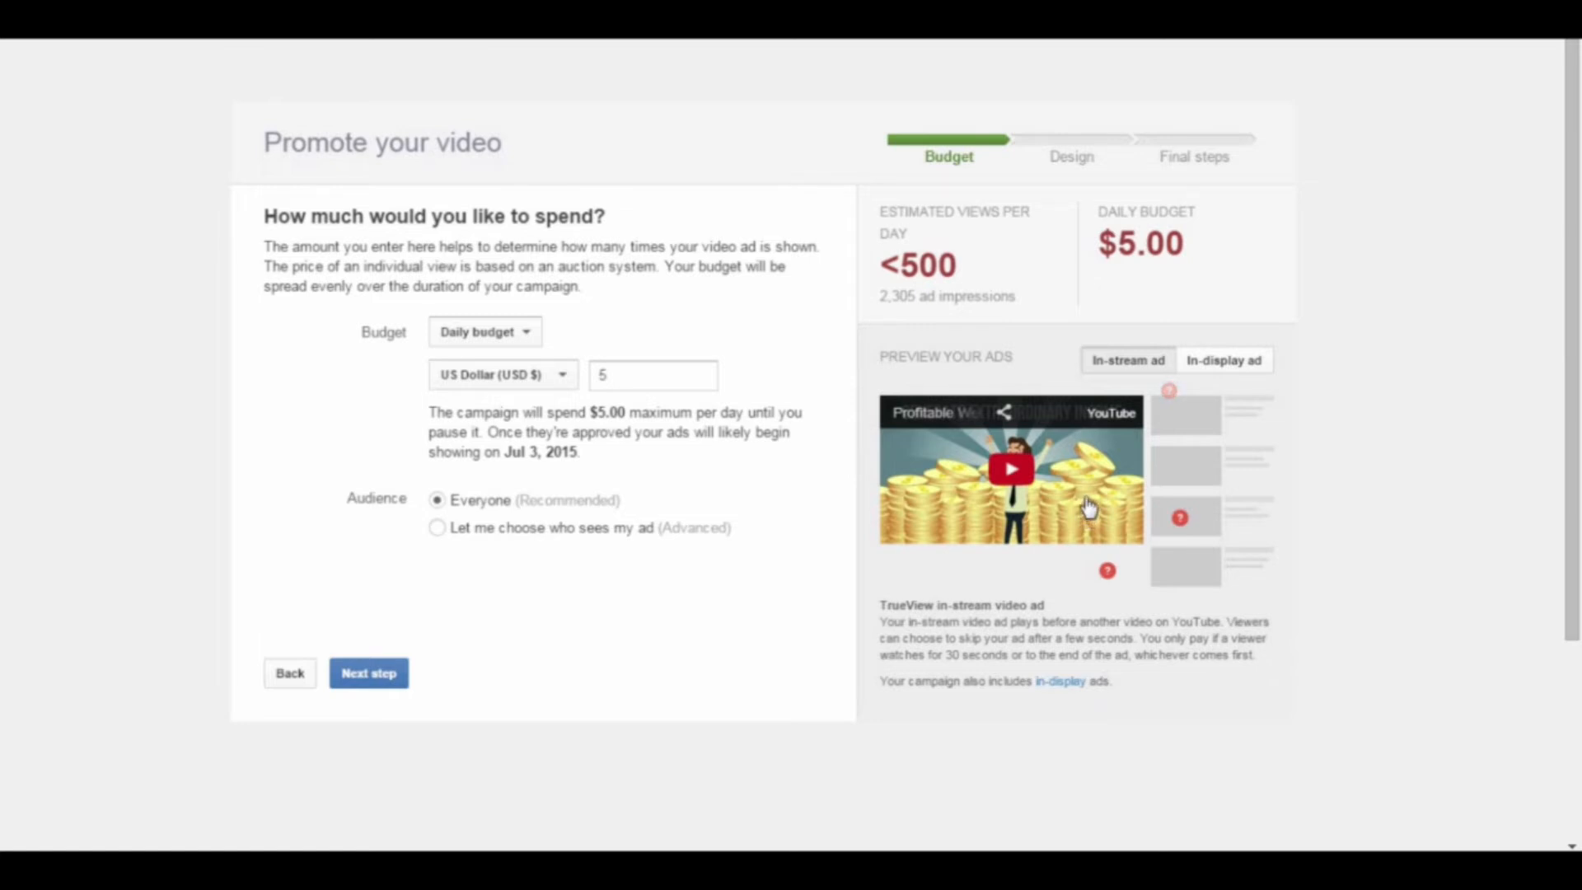
left_click(436, 530)
left_click(442, 501)
left_click(393, 683)
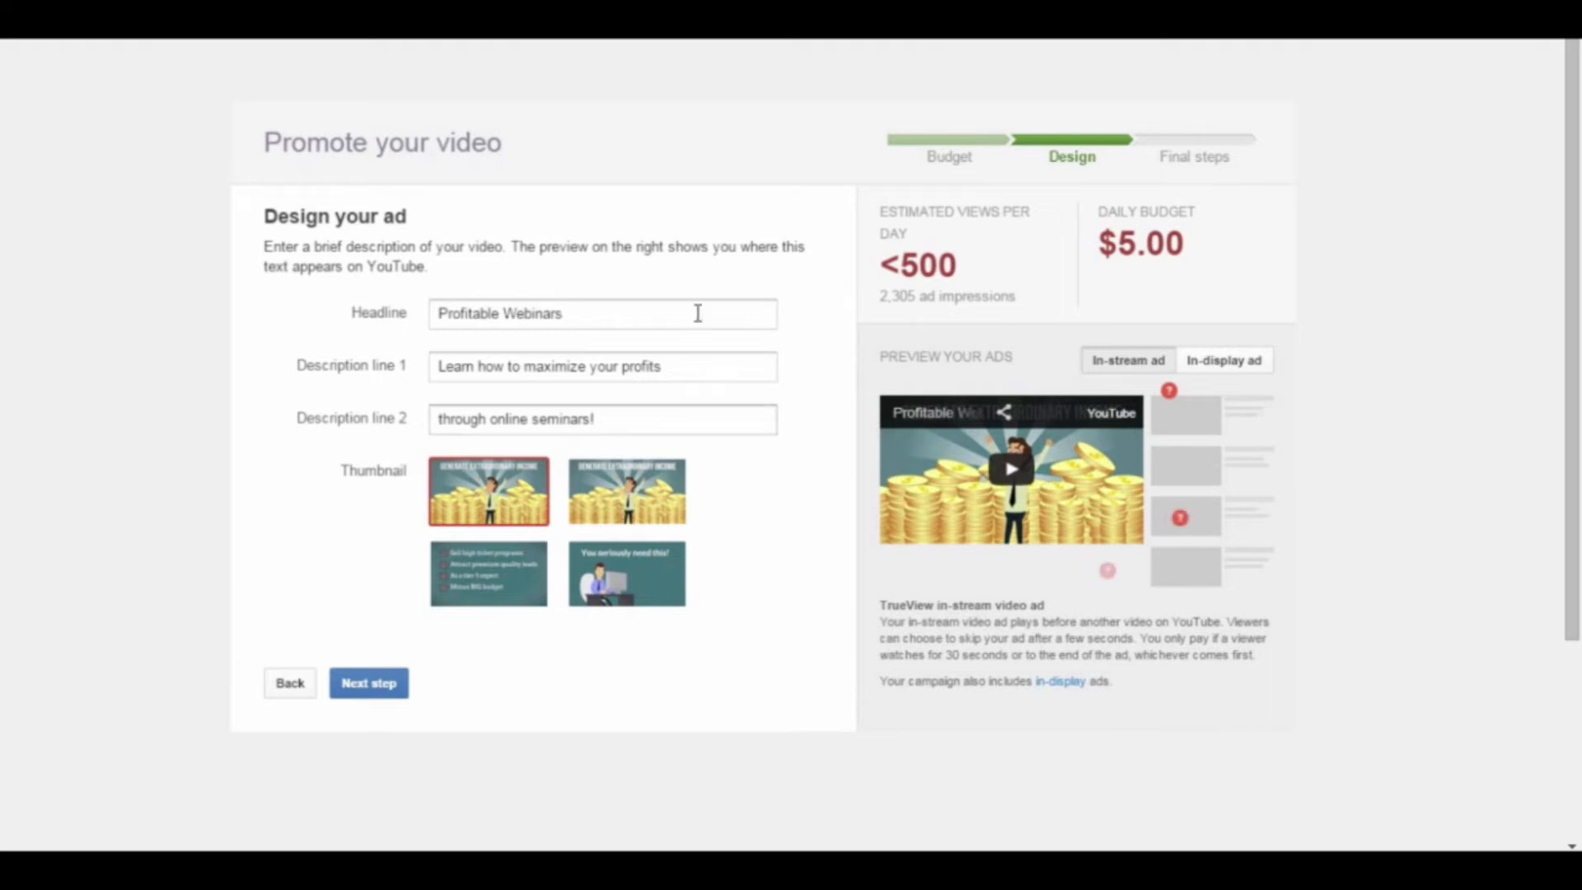
Step: Review the ad's headline and both description lines, and preview the ad in its in-display format
left_click(627, 313)
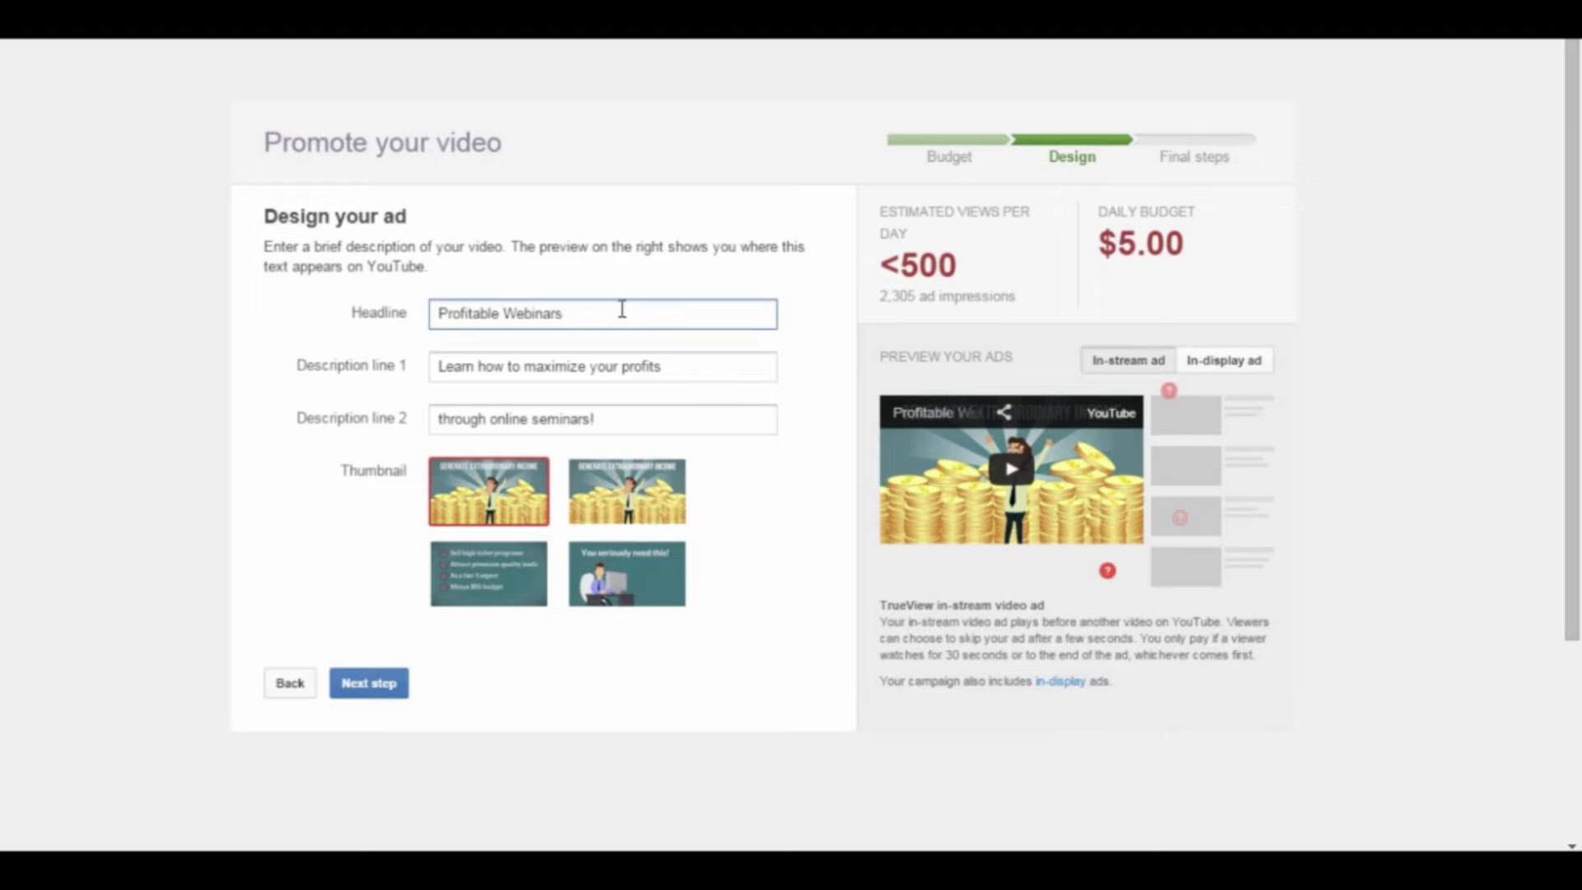
left_click(612, 368)
left_click(642, 417)
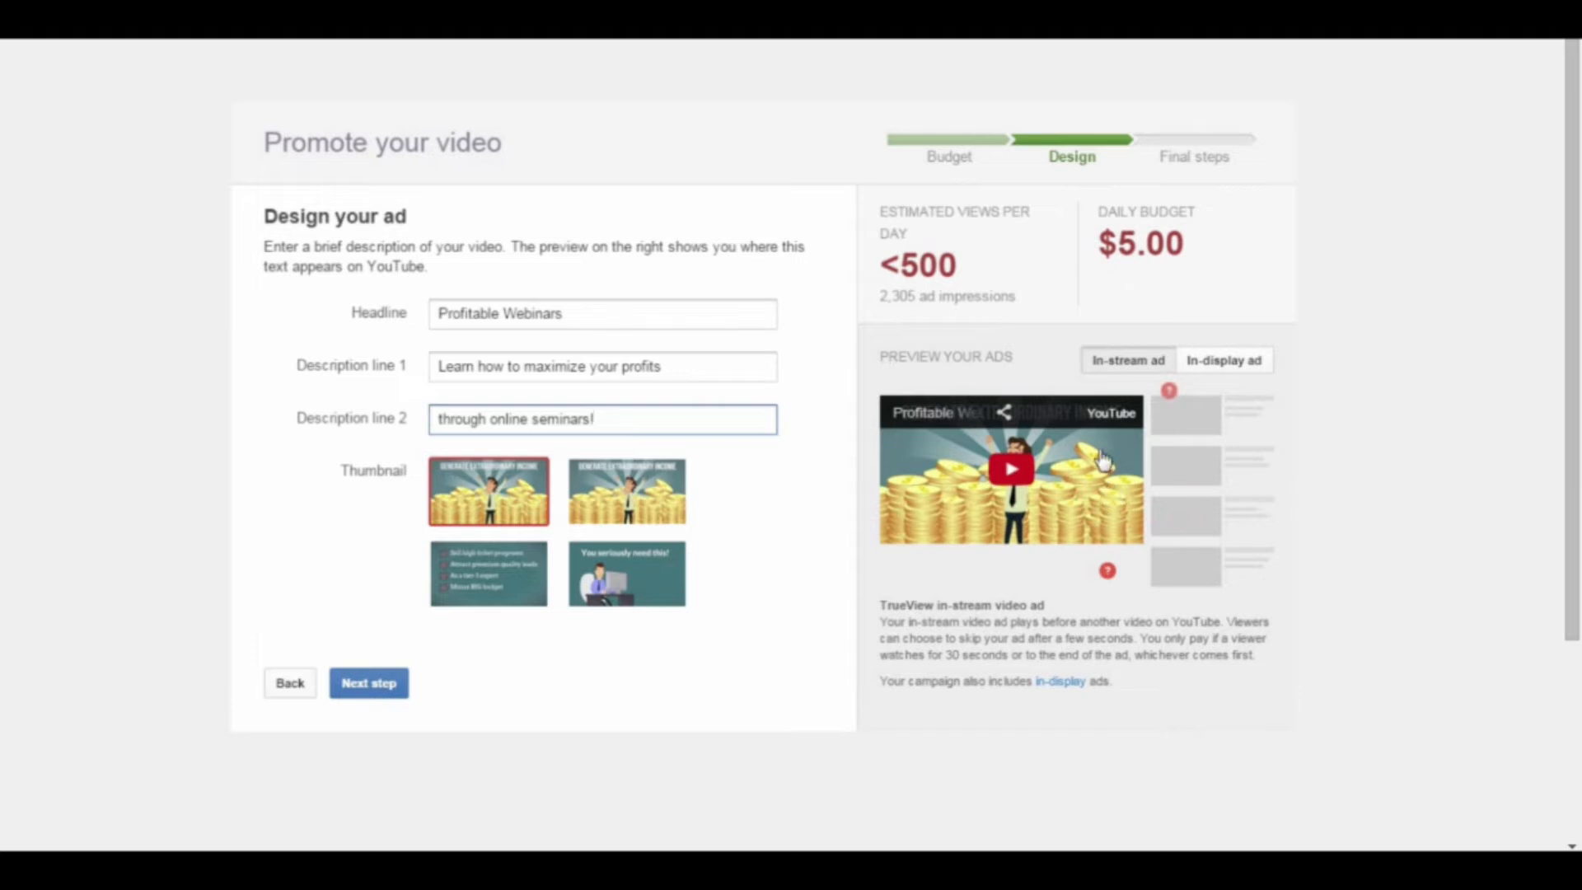
left_click(1203, 363)
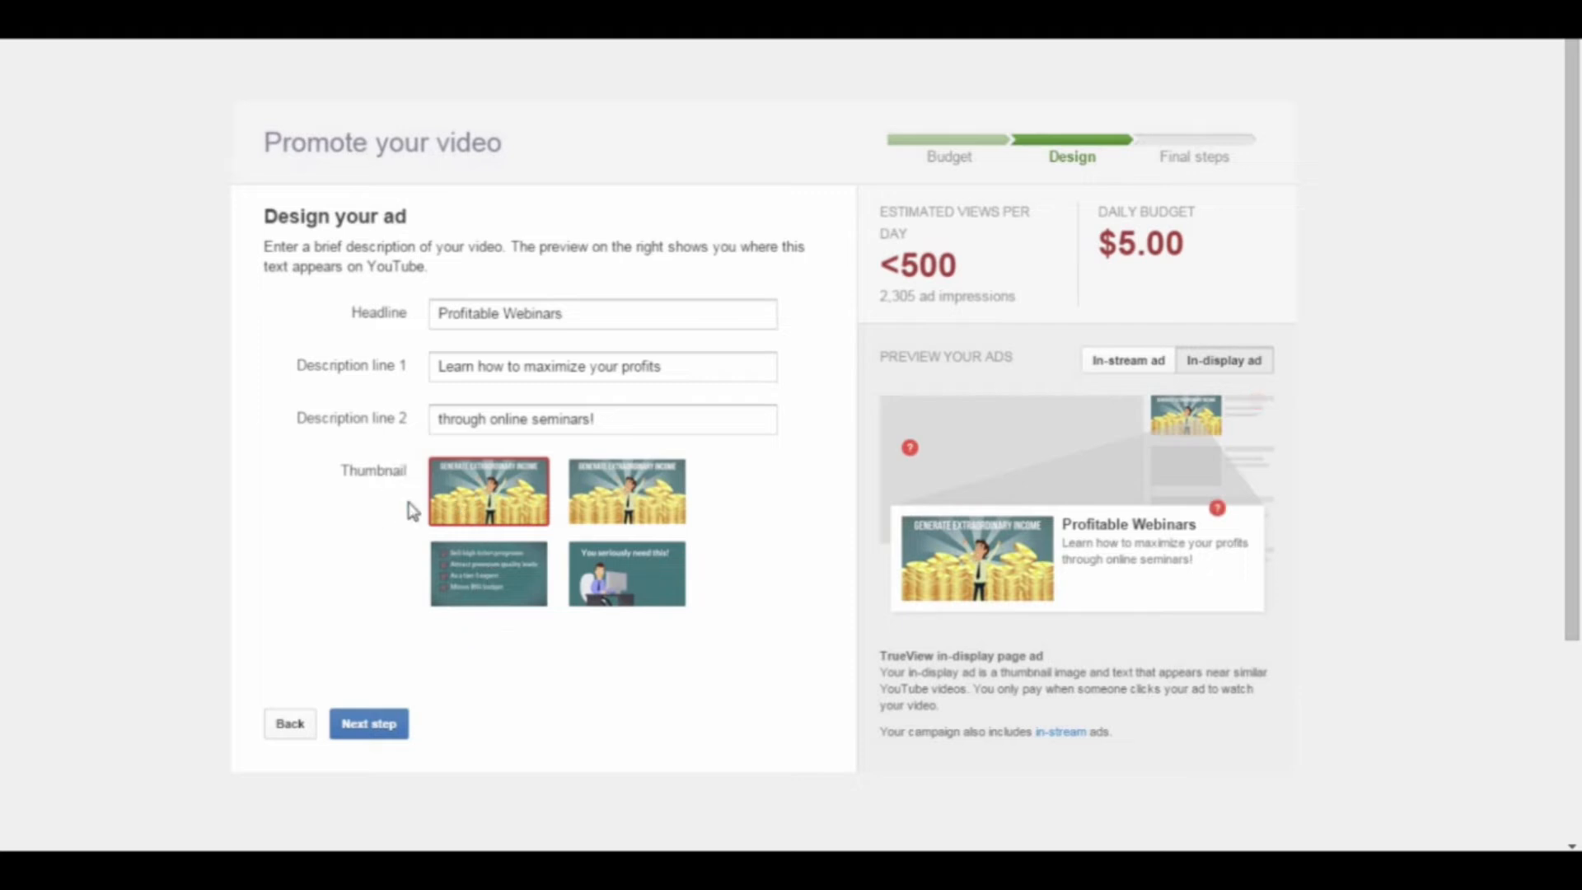
Step: Compare the alternative thumbnails in the ad preview, select the first Generate Extraordinary Income thumbnail and proceed from the ad design
left_click(527, 577)
left_click(598, 581)
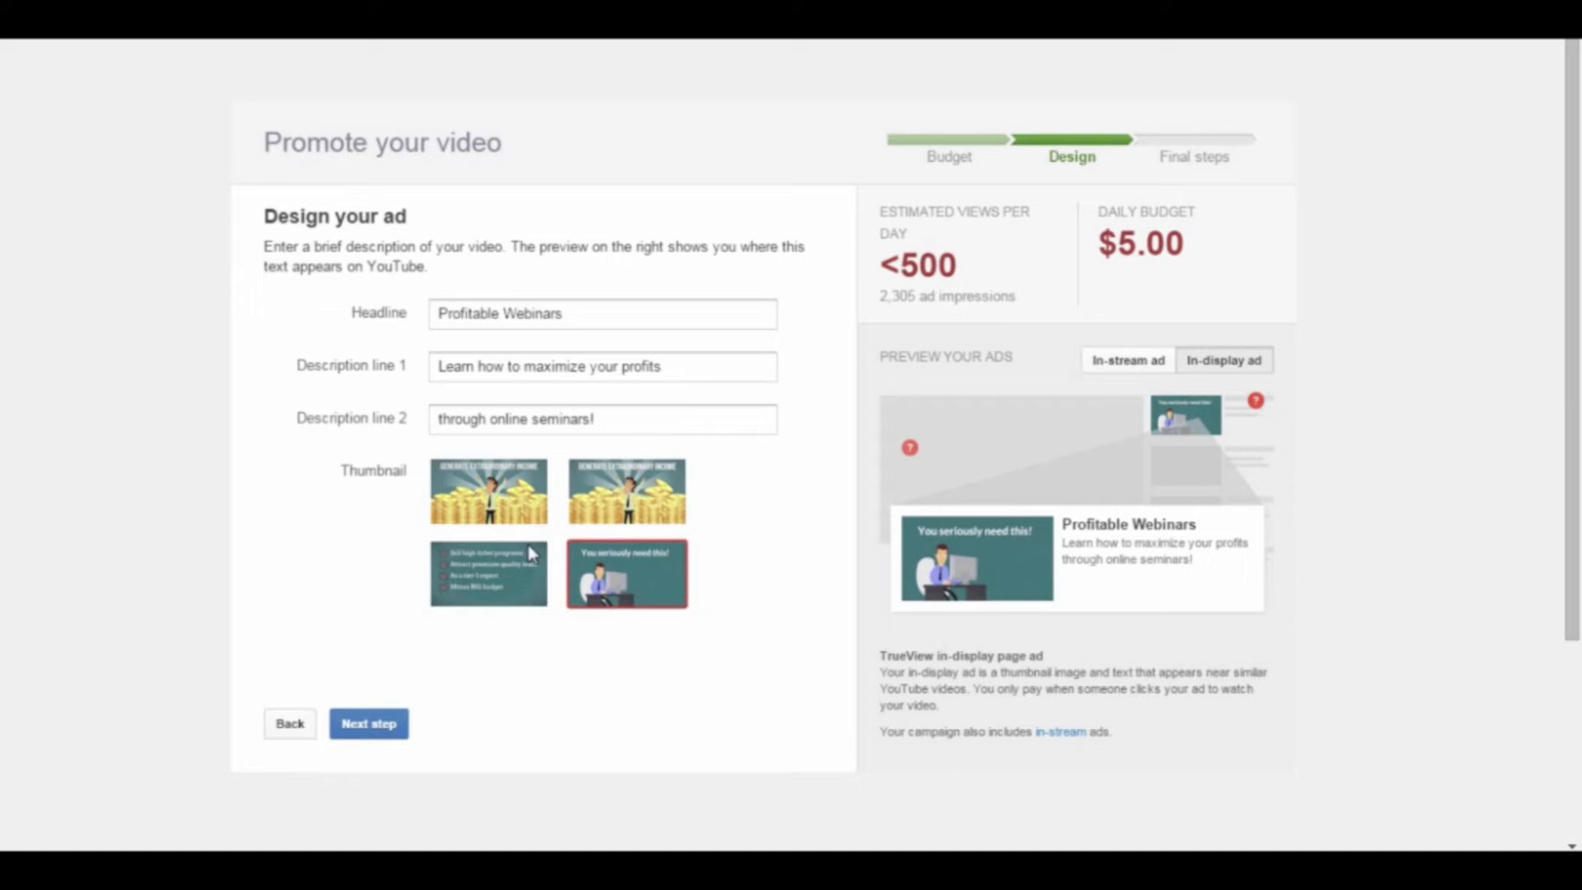
left_click(492, 503)
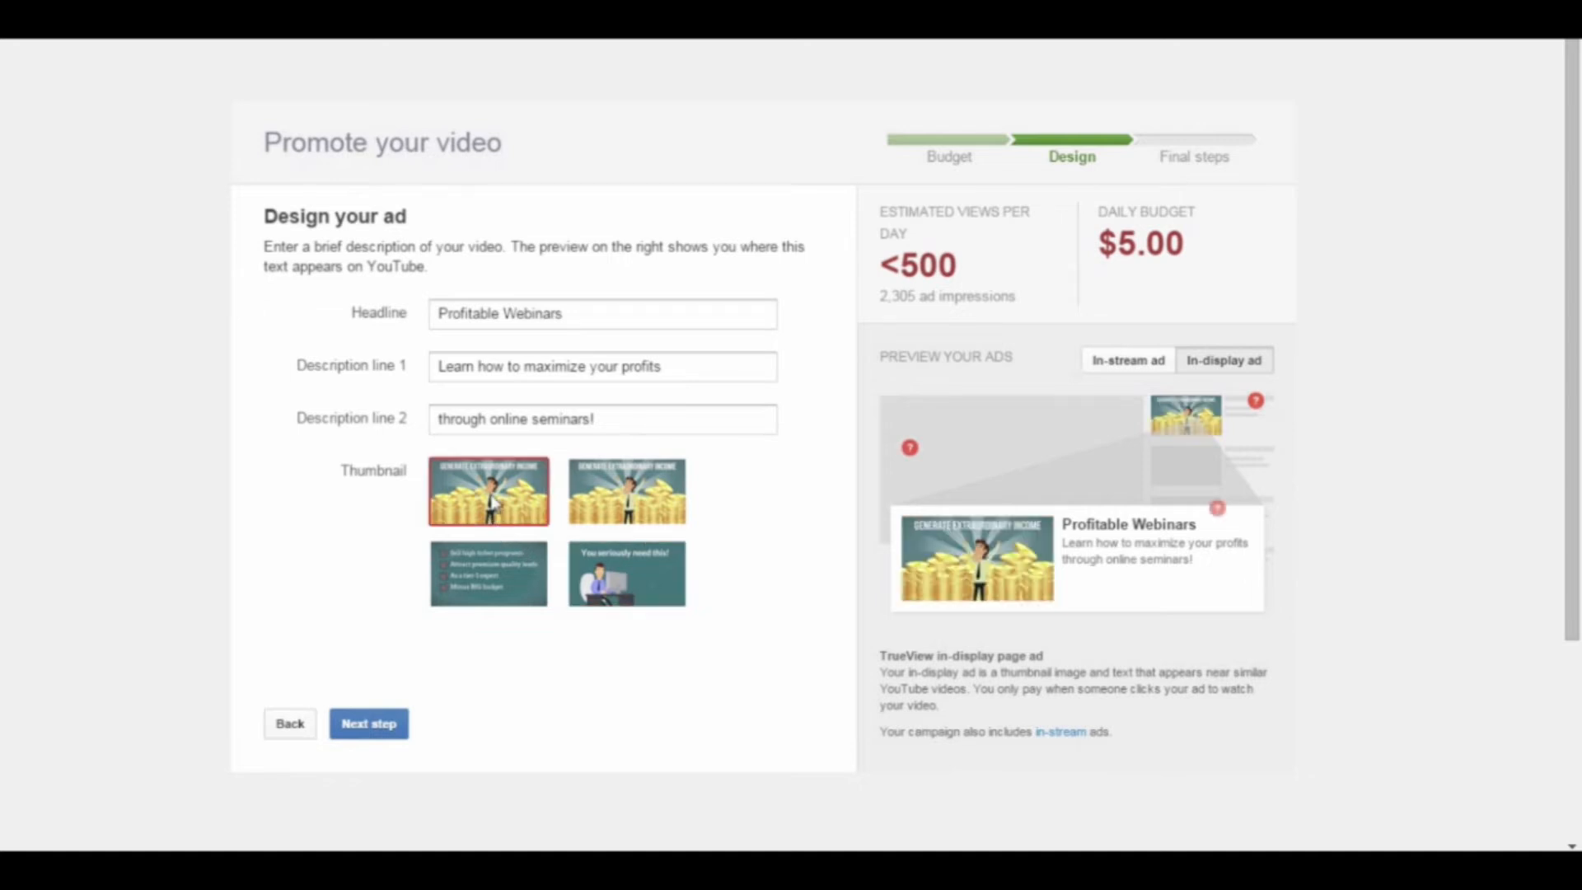
left_click(448, 596)
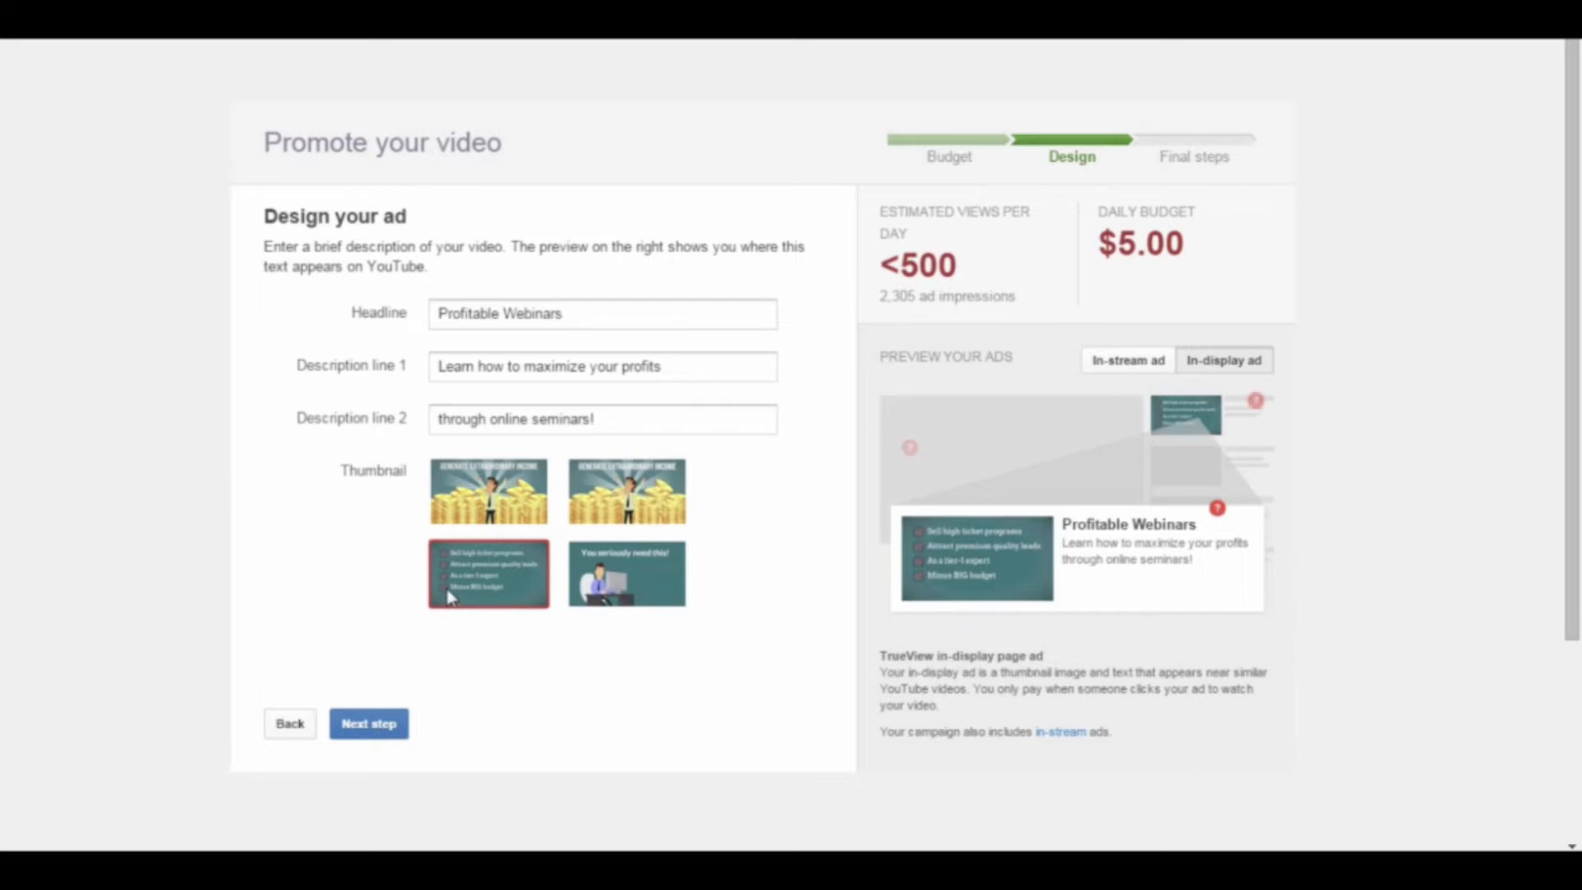
left_click(497, 491)
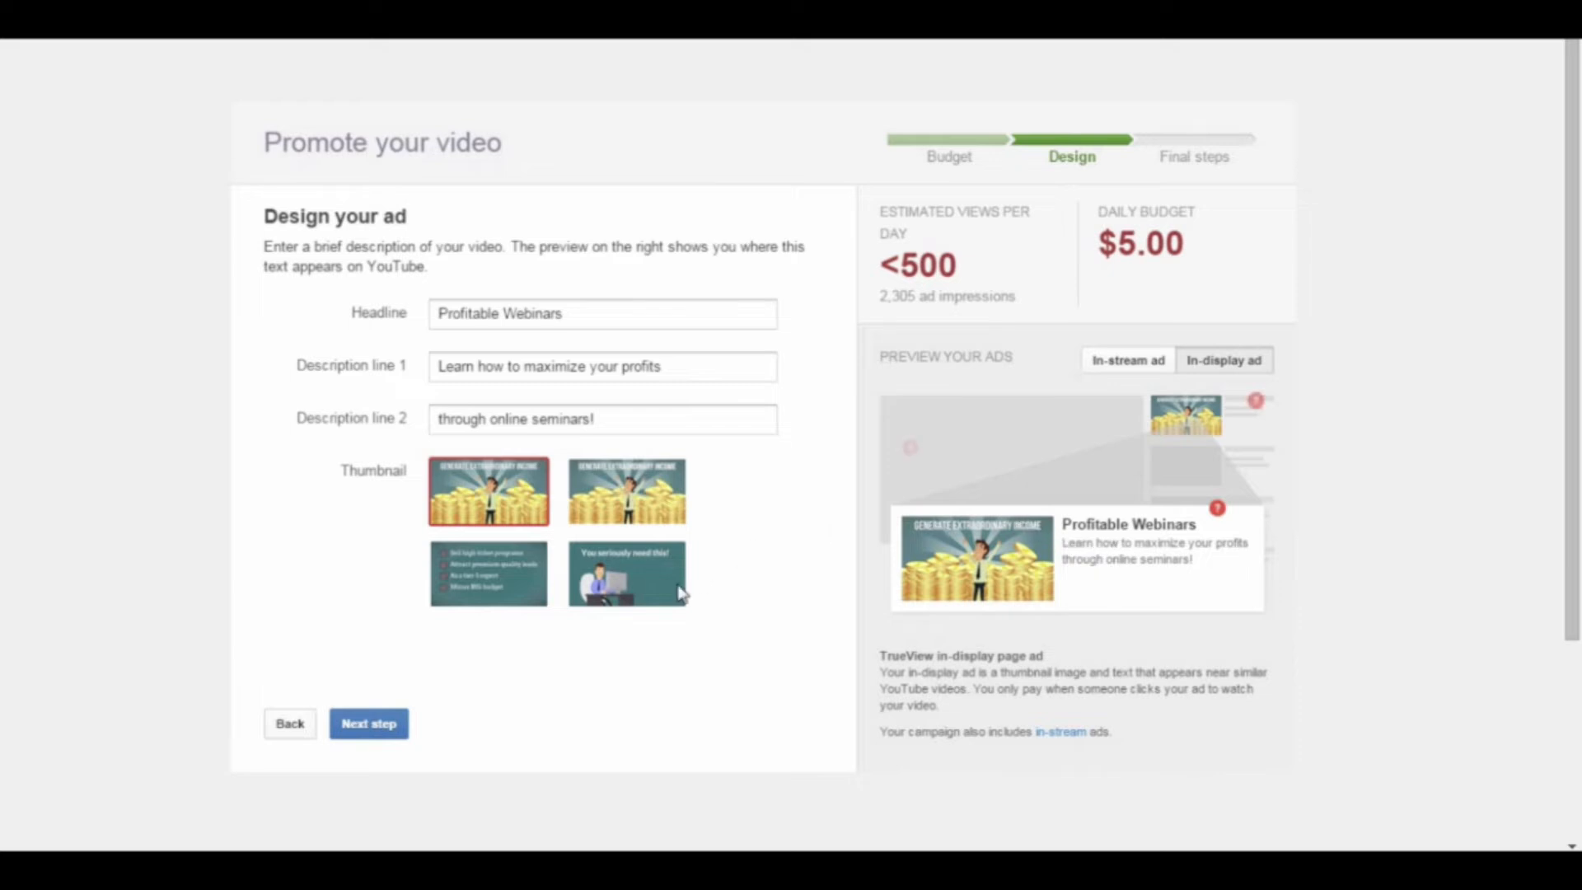
left_click(363, 727)
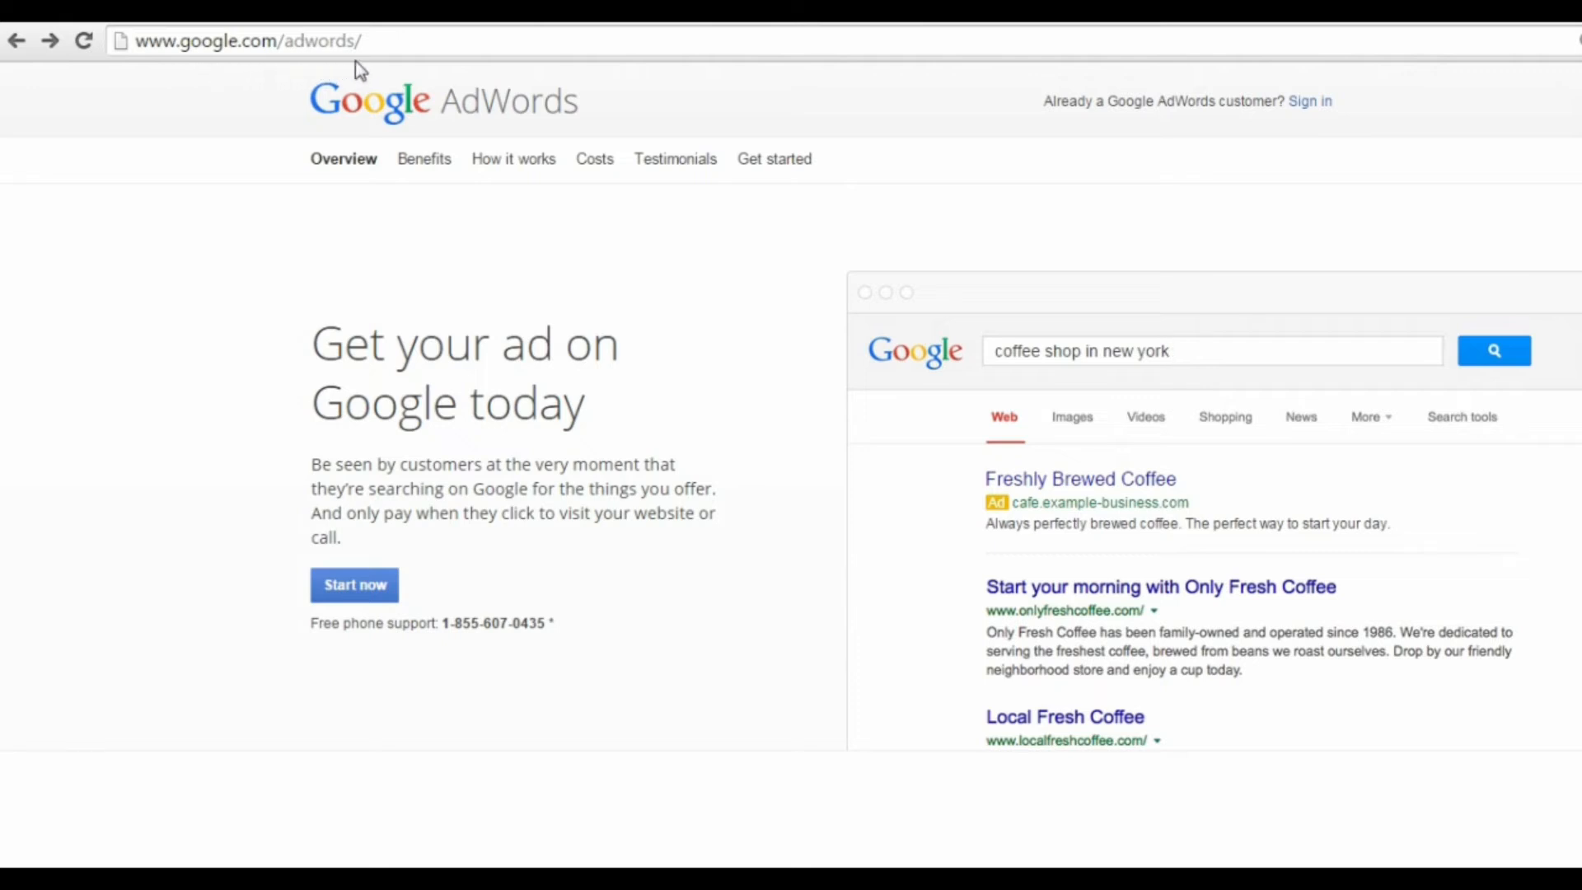
Step: Start a Google AdWords account with the owner's e-mail address, United States, Pacific Time and US Dollar, and save the settings
left_click(372, 599)
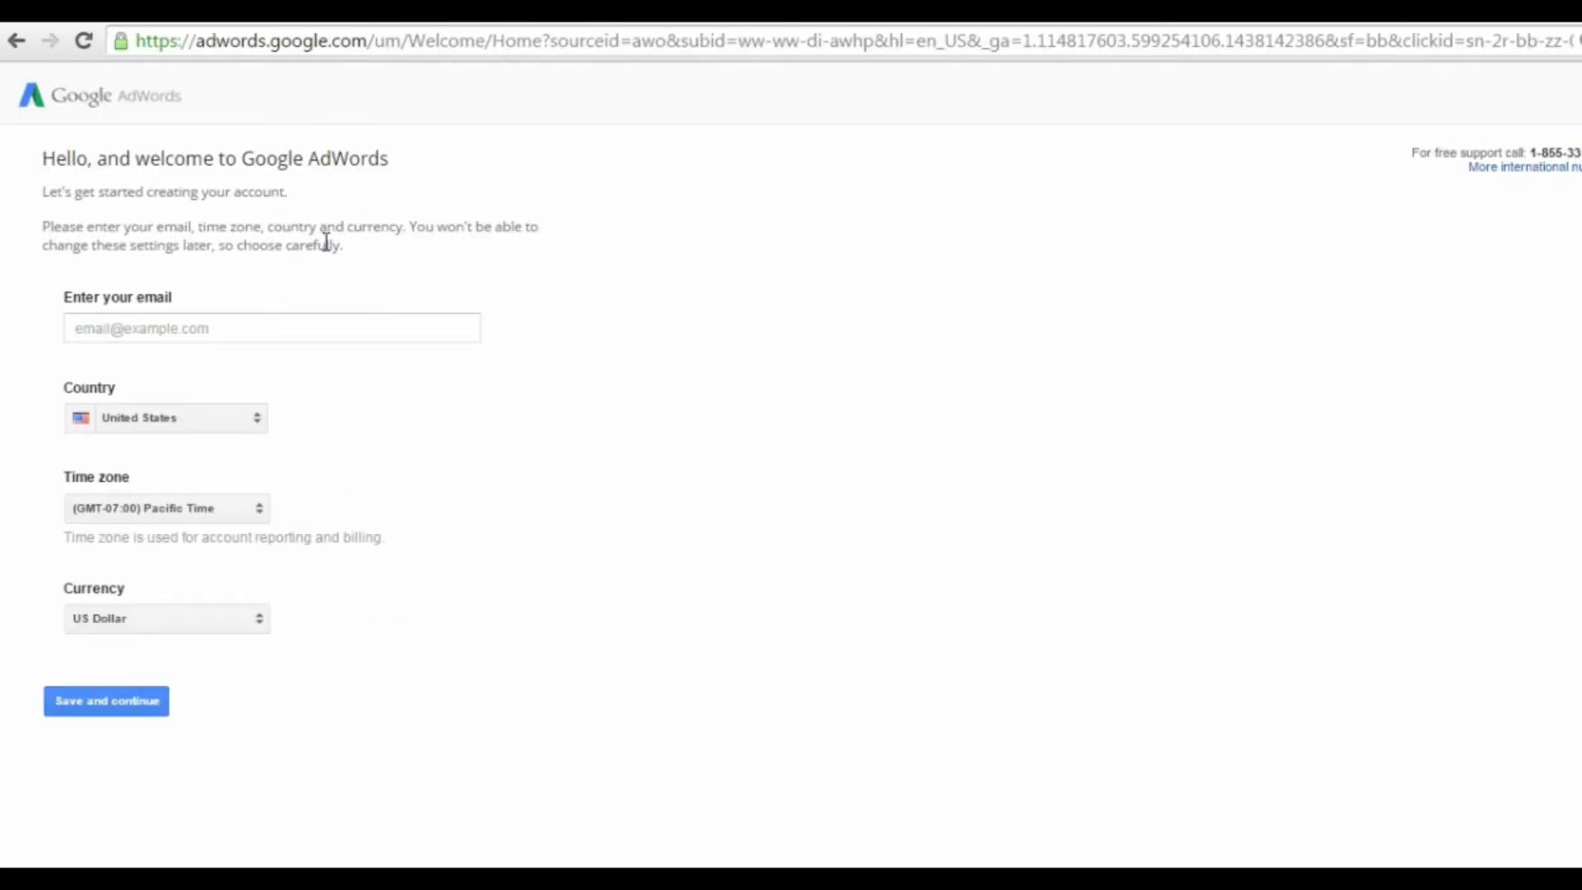
left_click(297, 330)
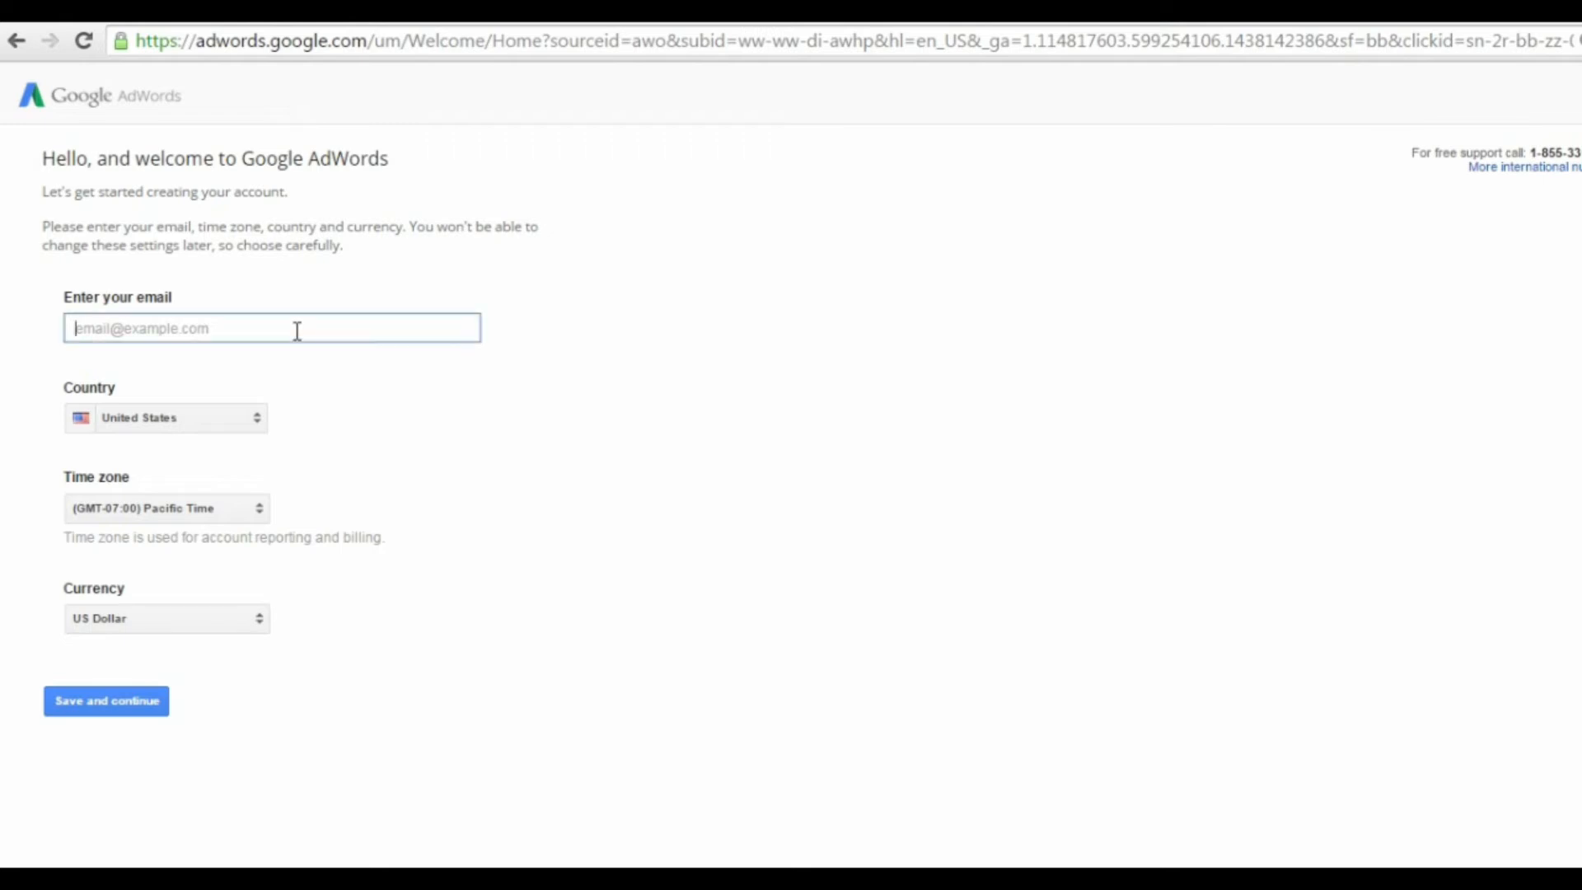
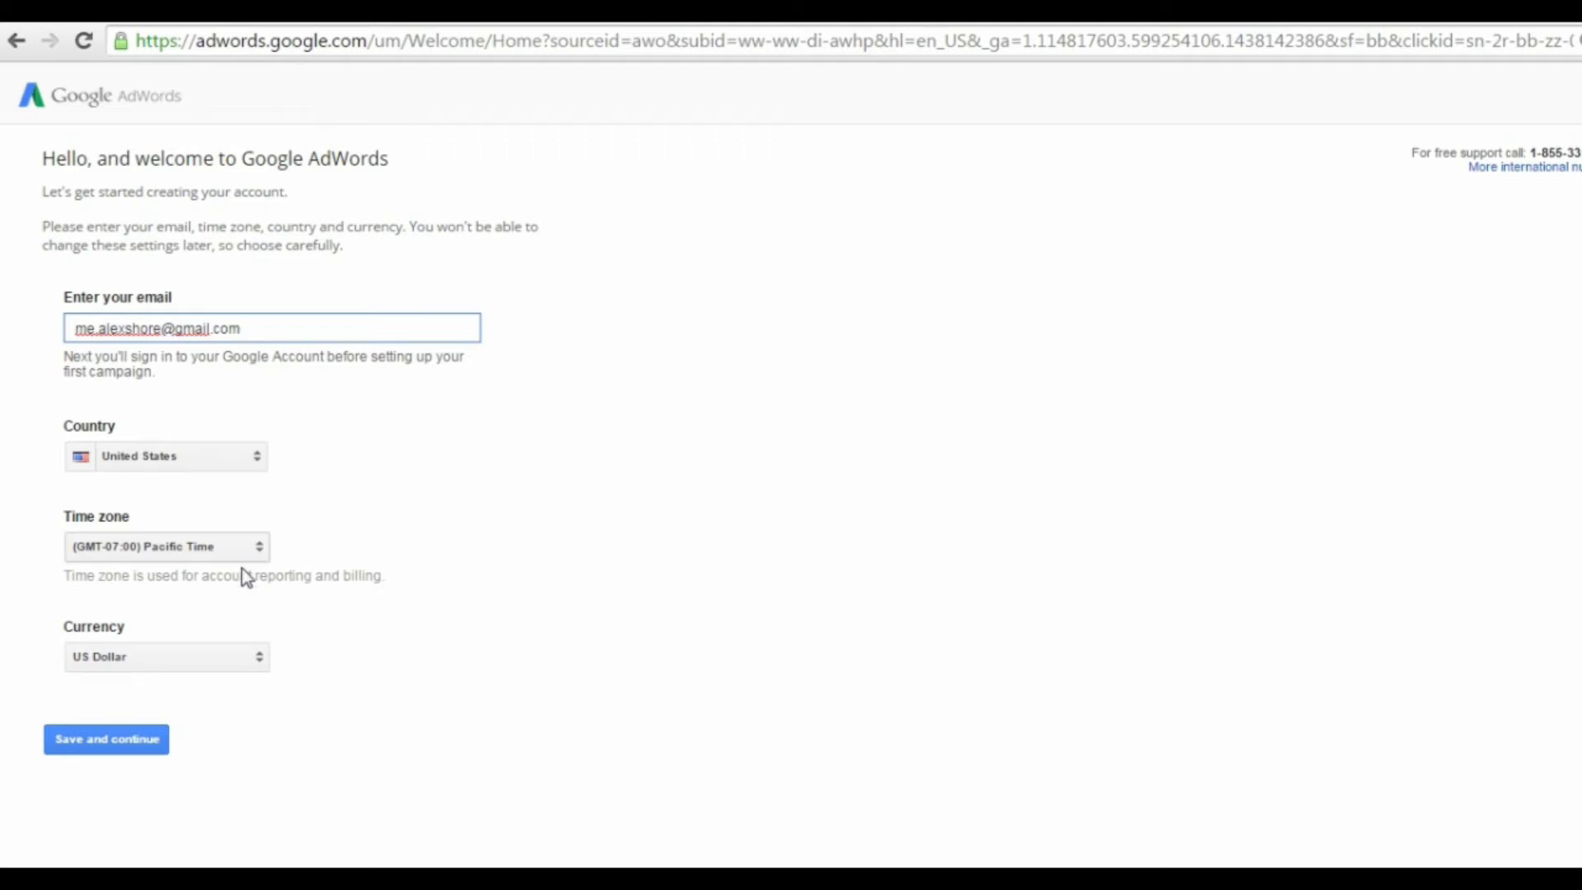
left_click(113, 746)
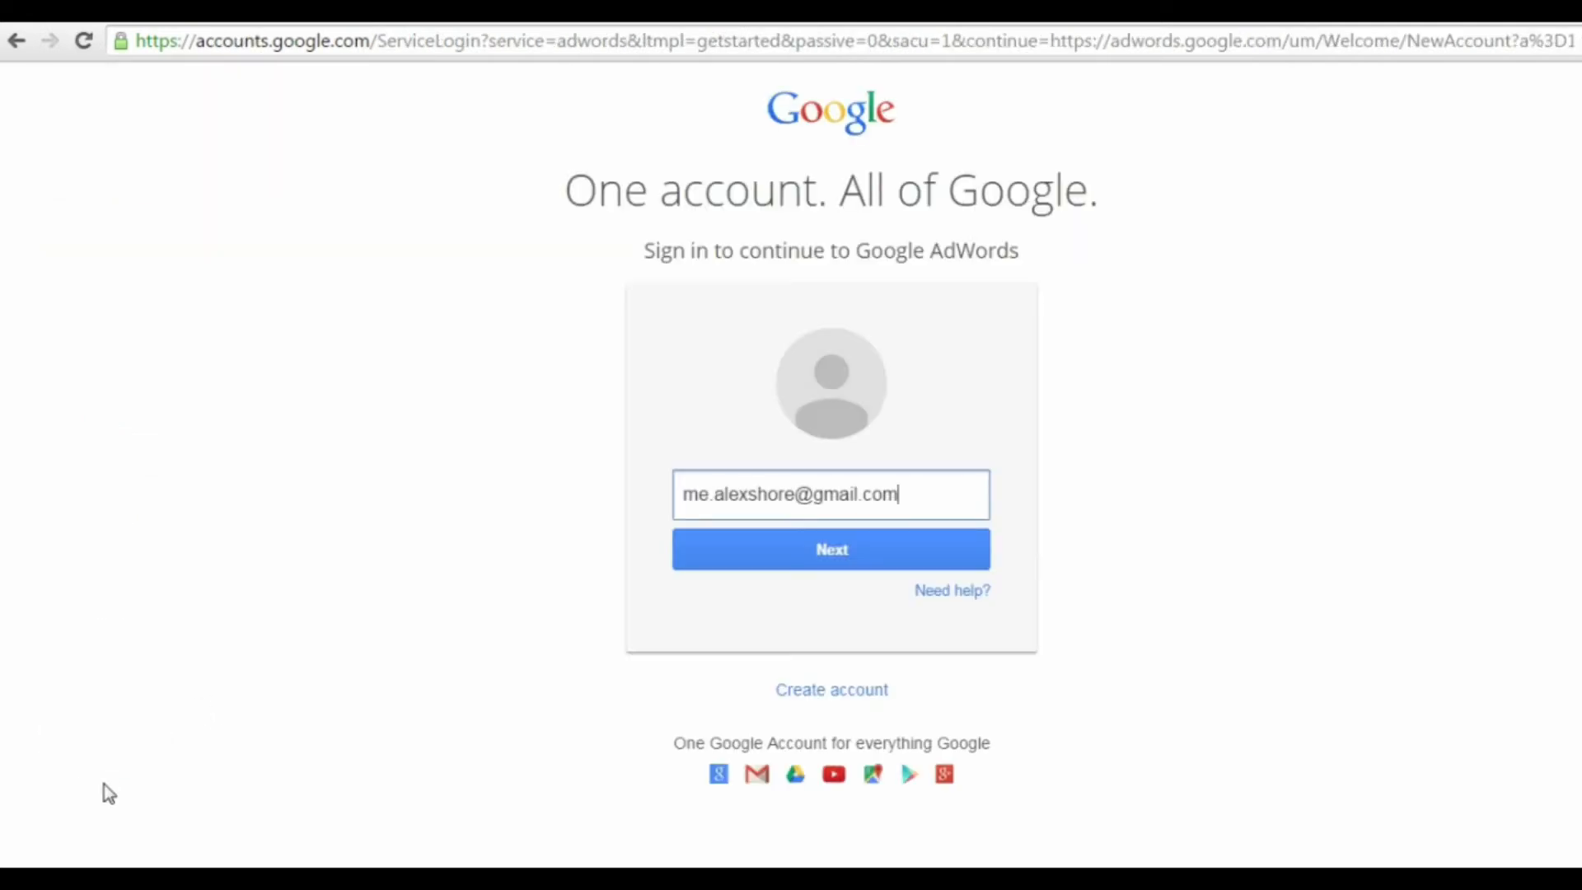
Step: Sign in to the Google account with the entered e-mail address and the account password to continue to AdWords
left_click(837, 555)
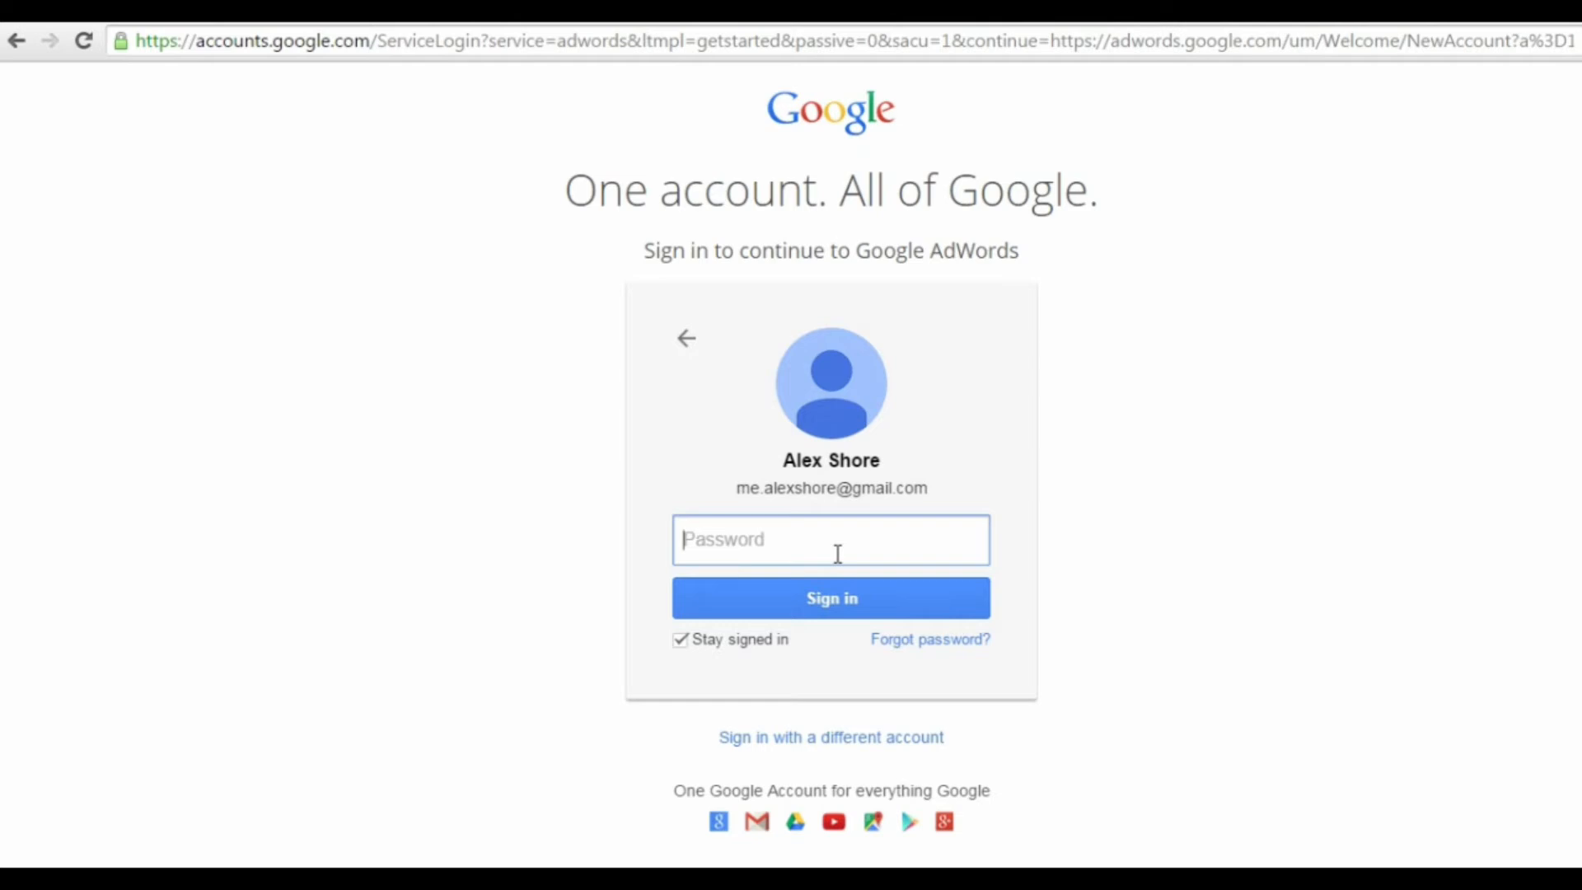
type("••••••••••••")
left_click(876, 600)
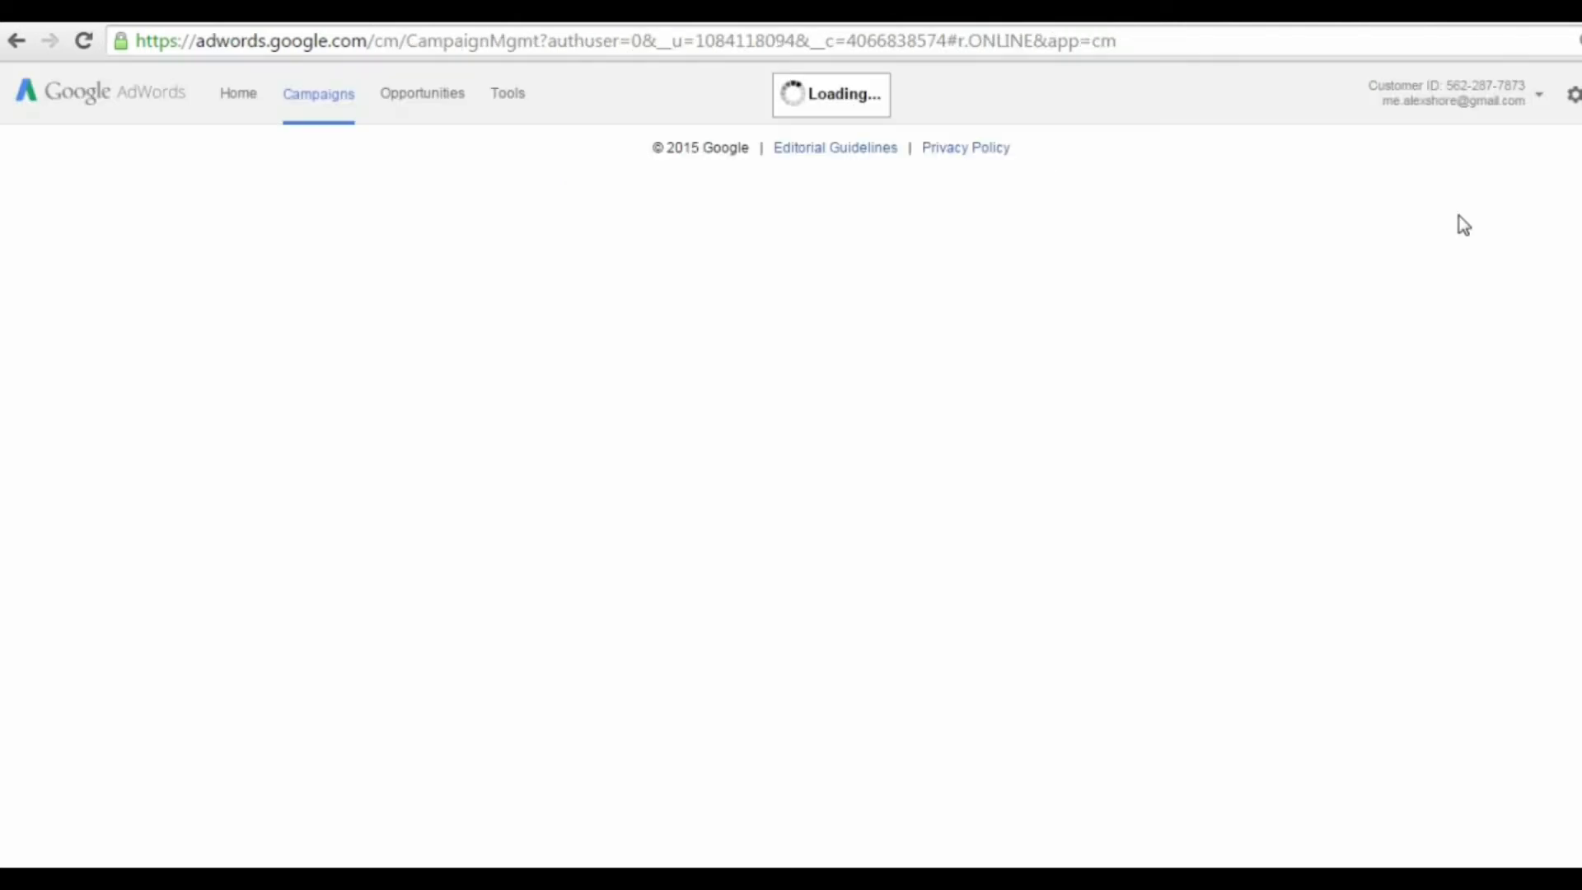
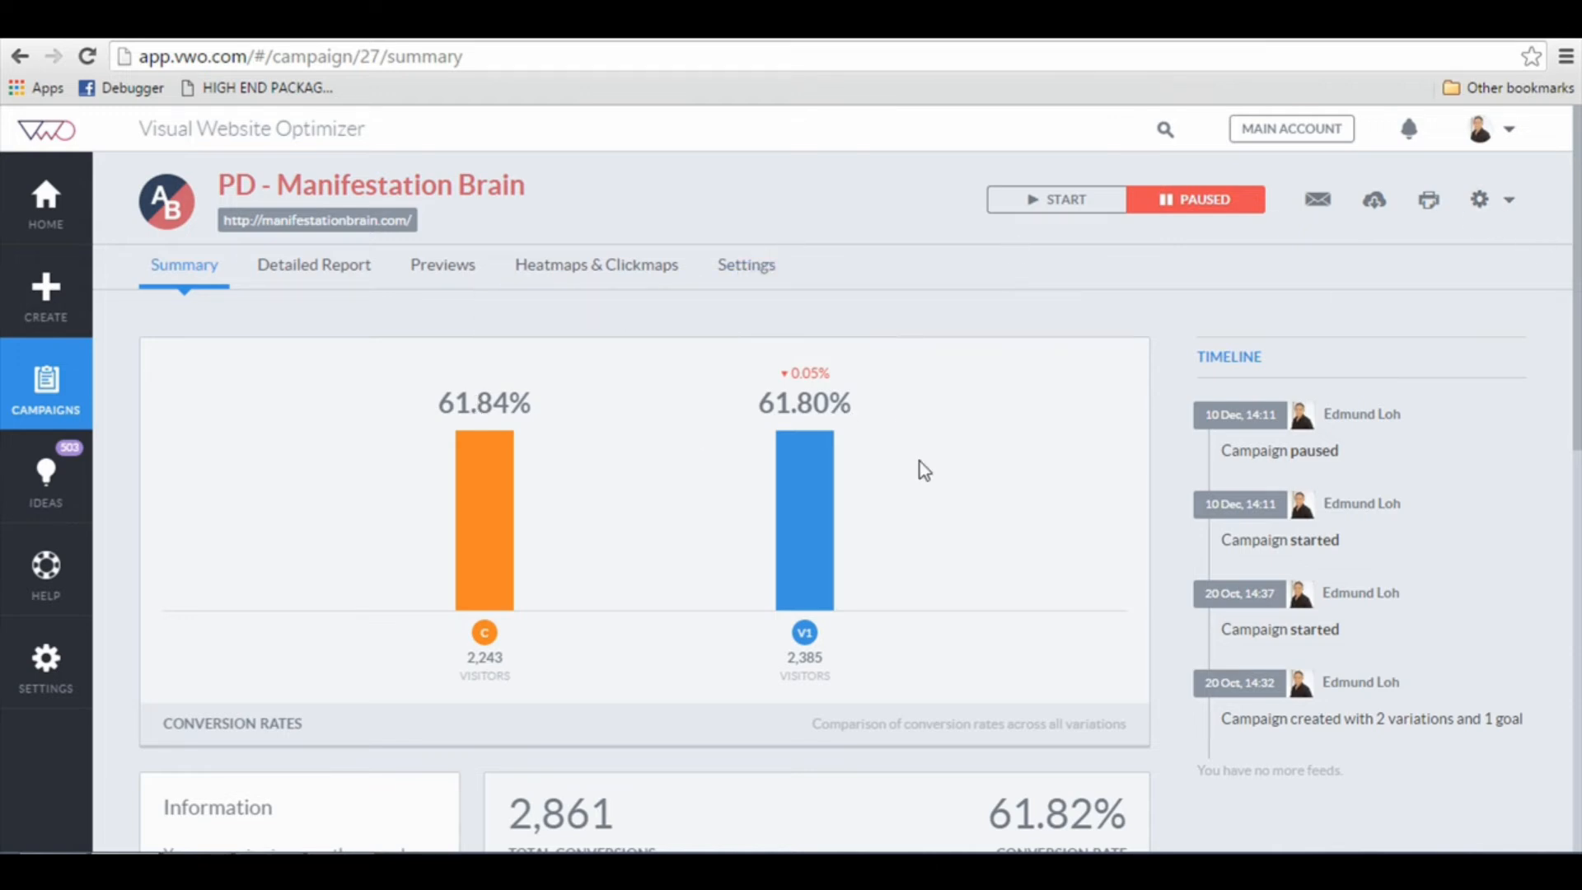
Step: Review the PD - Manifestation Brain campaign summary and the available types for a new website campaign
scroll(926, 466, "down", 2)
scroll(928, 462, "up", 2)
left_click(84, 304)
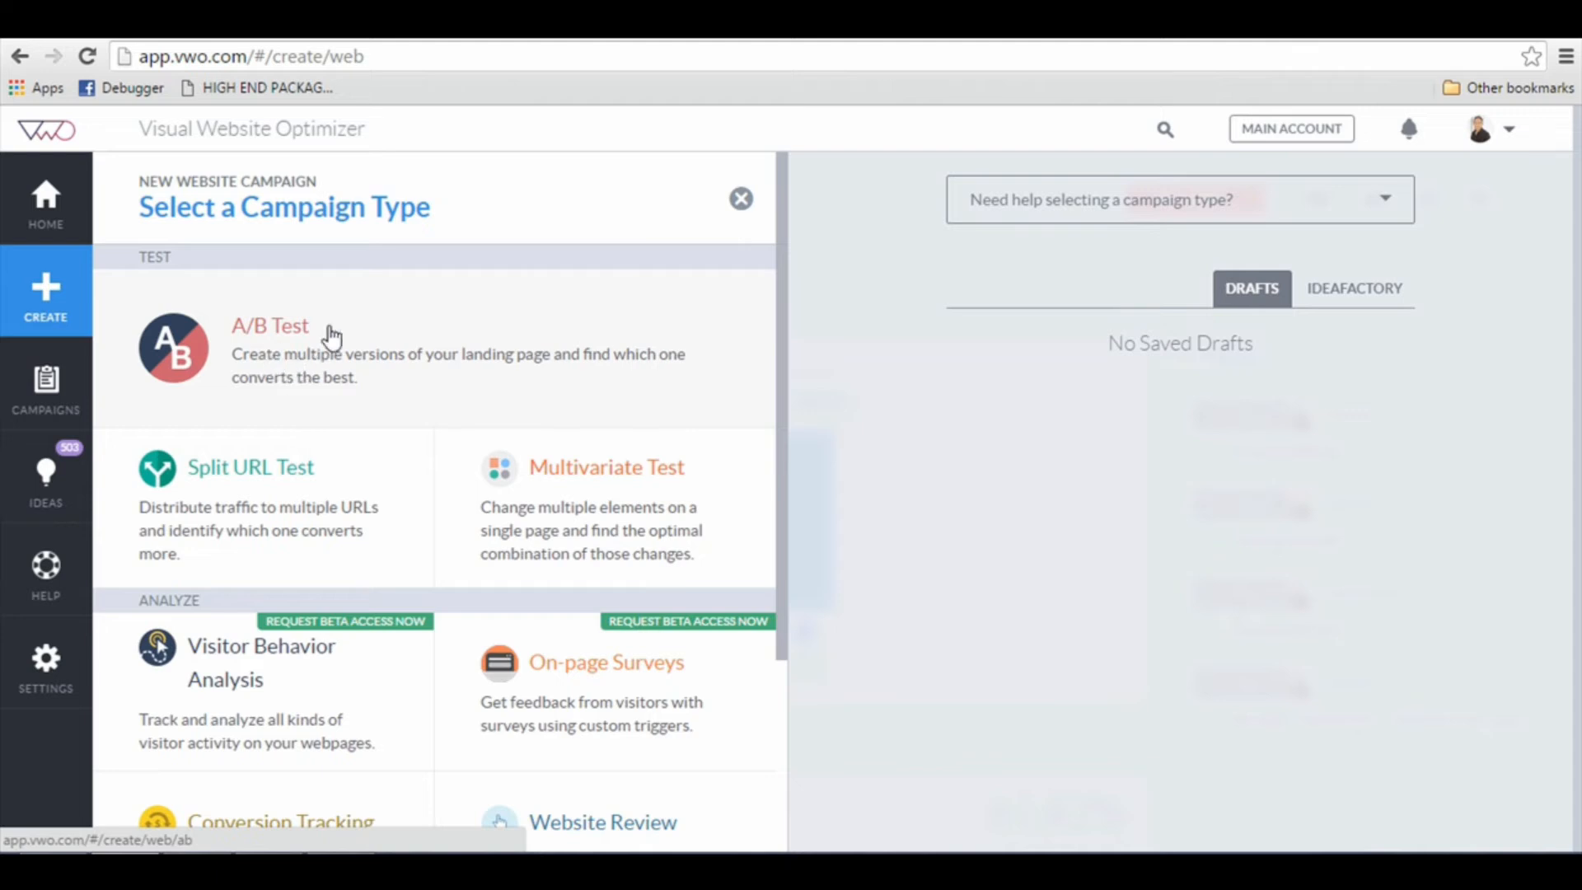
Step: Open the PD - Manifestation Brain A/B test from the campaign list and bring its landing page up in the visual editor
left_click(51, 387)
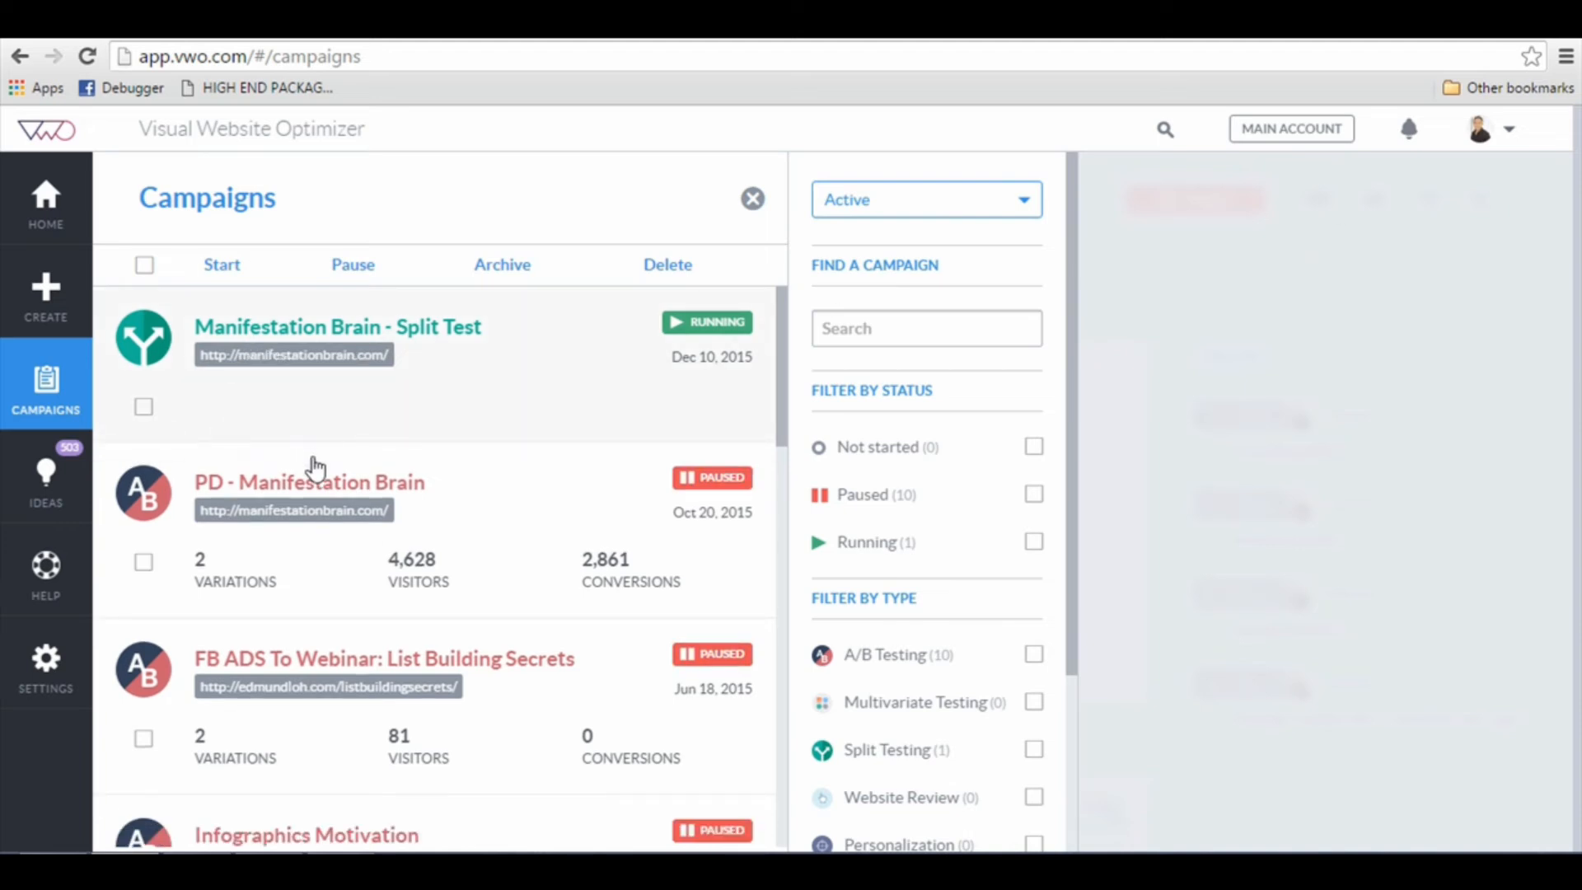
left_click(321, 495)
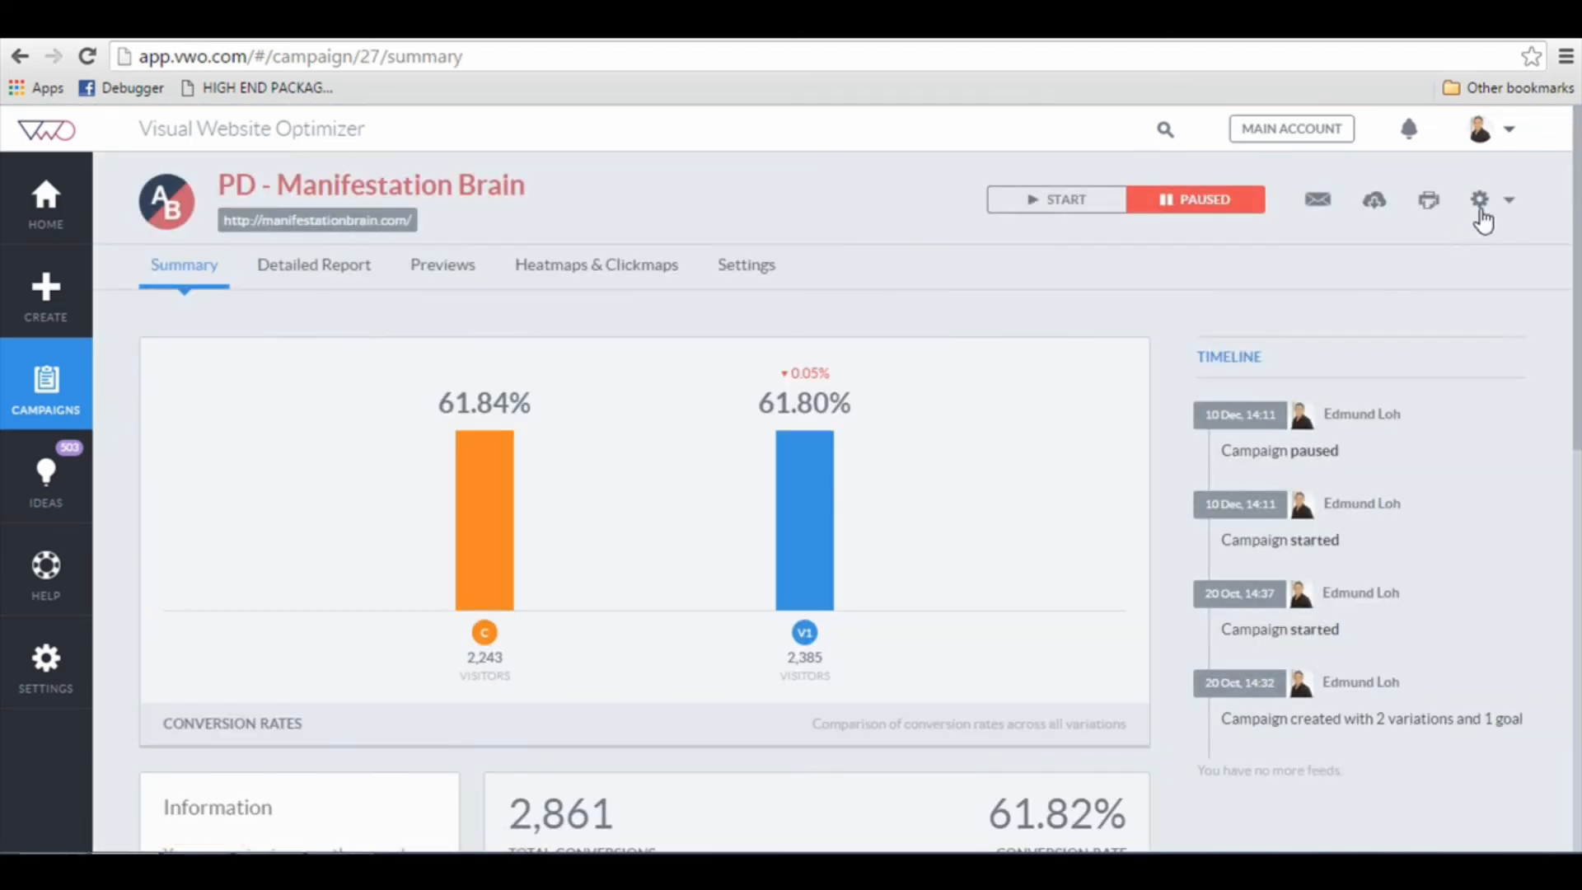
left_click(1481, 204)
left_click(1448, 239)
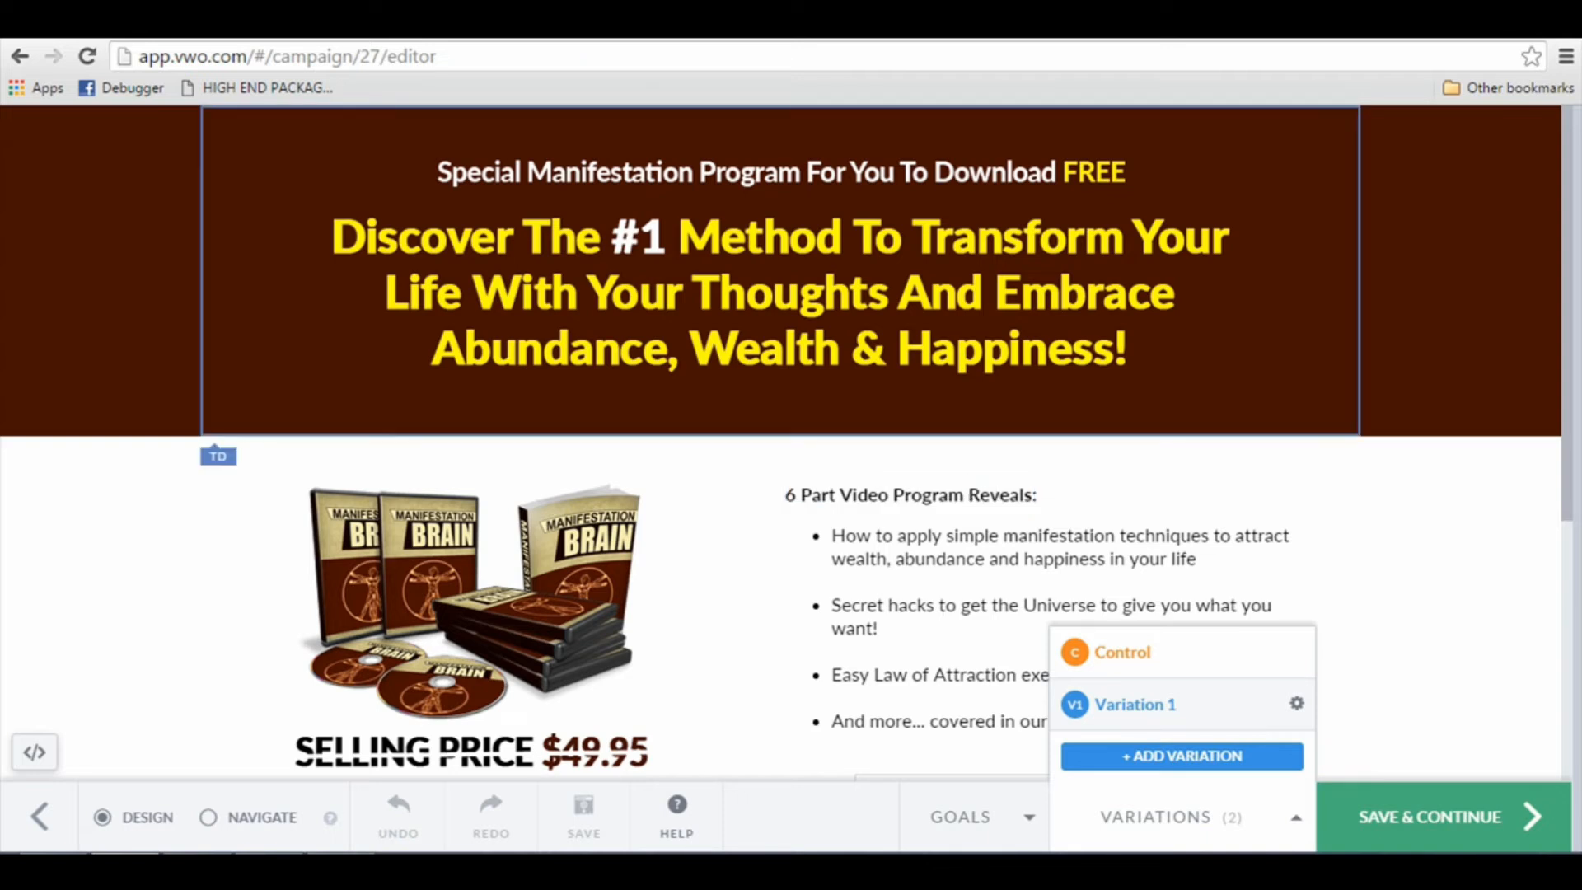
Step: Compare the Control and Variation 1 designs of the landing page
scroll(893, 295, "down", 4)
scroll(893, 295, "up", 4)
left_click(1154, 659)
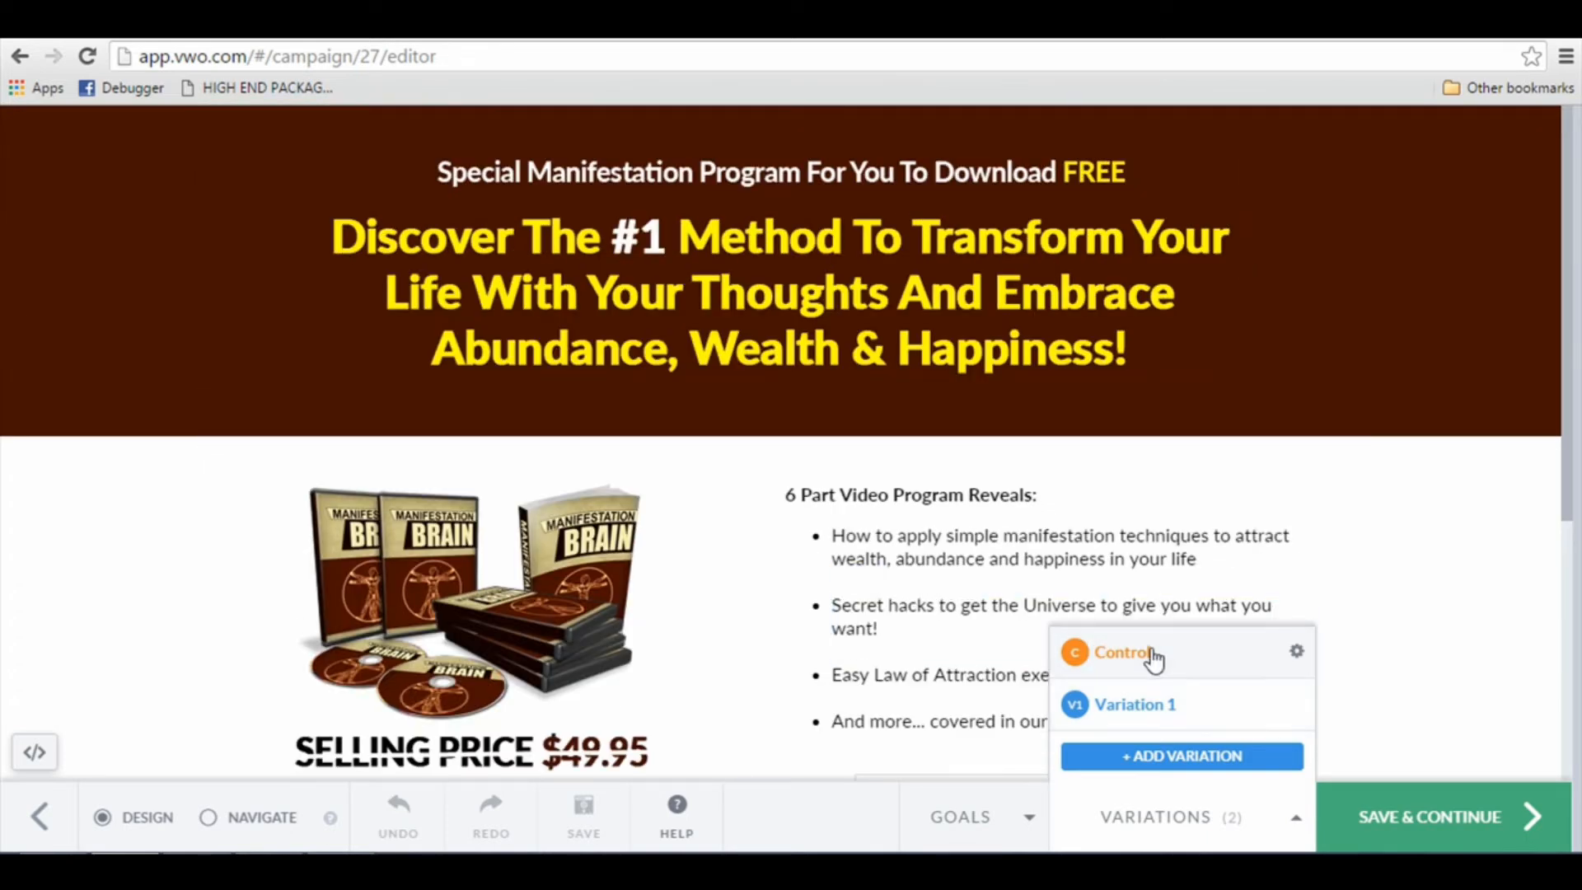
left_click(1152, 710)
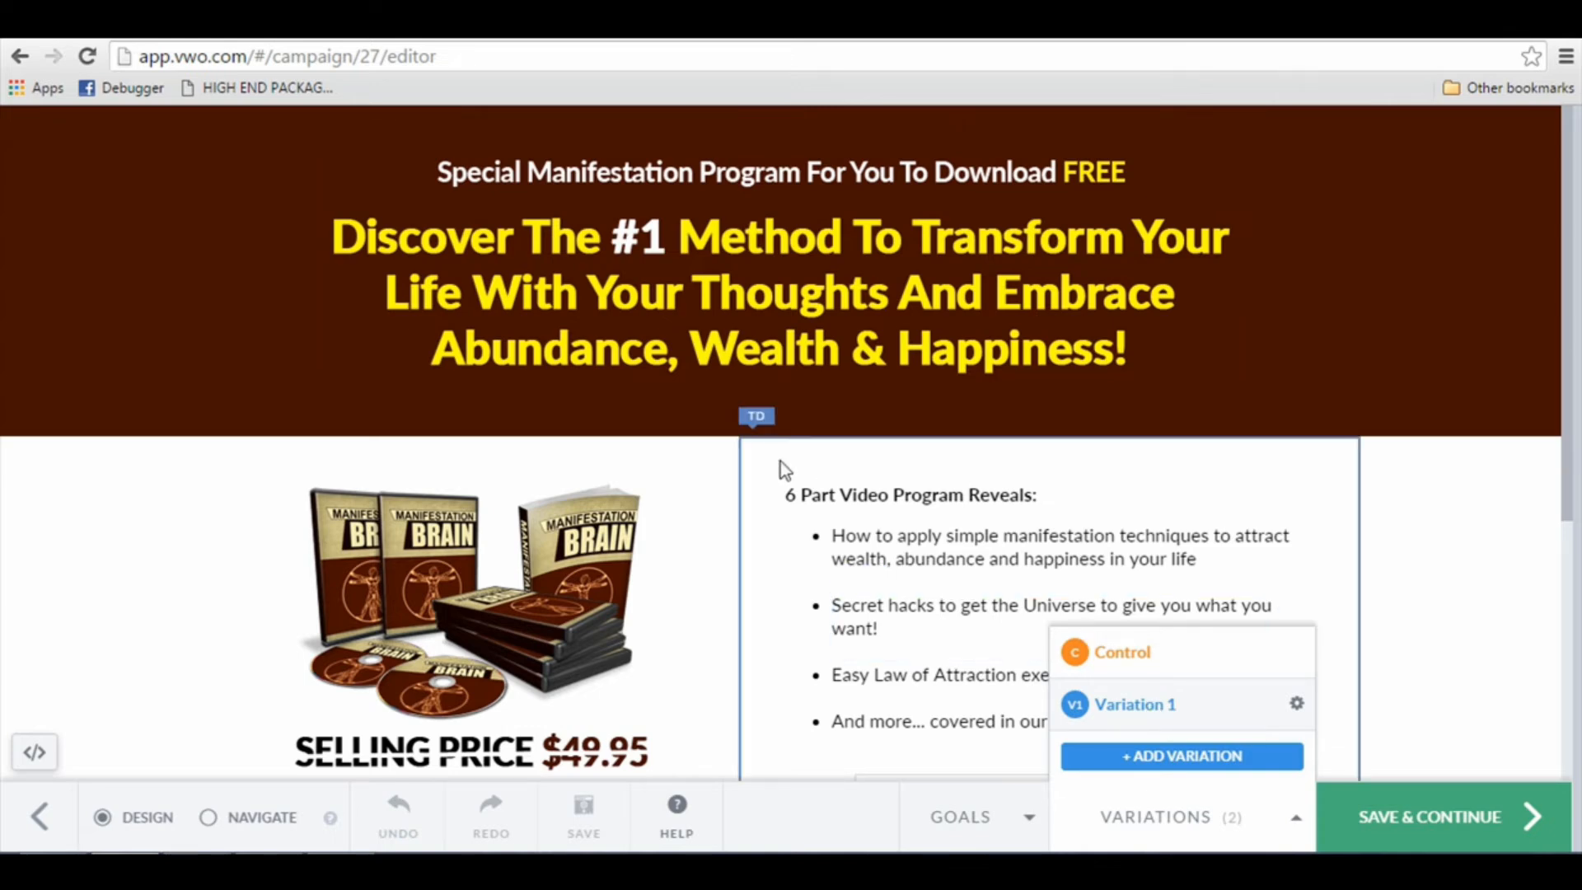
scroll(780, 462, "down", 1)
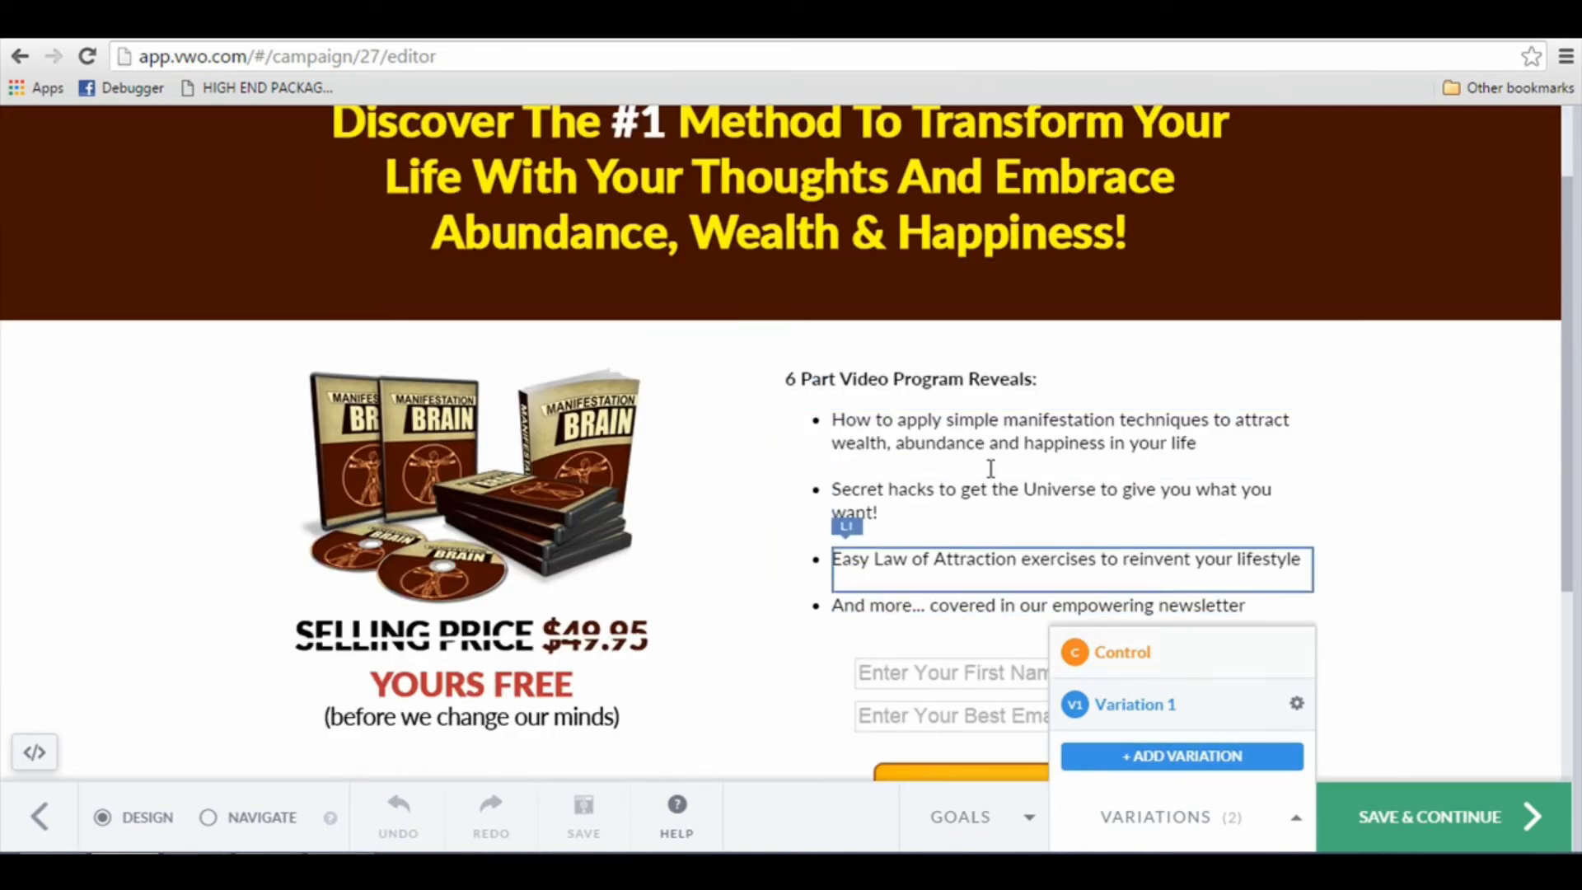
scroll(981, 461, "up", 1)
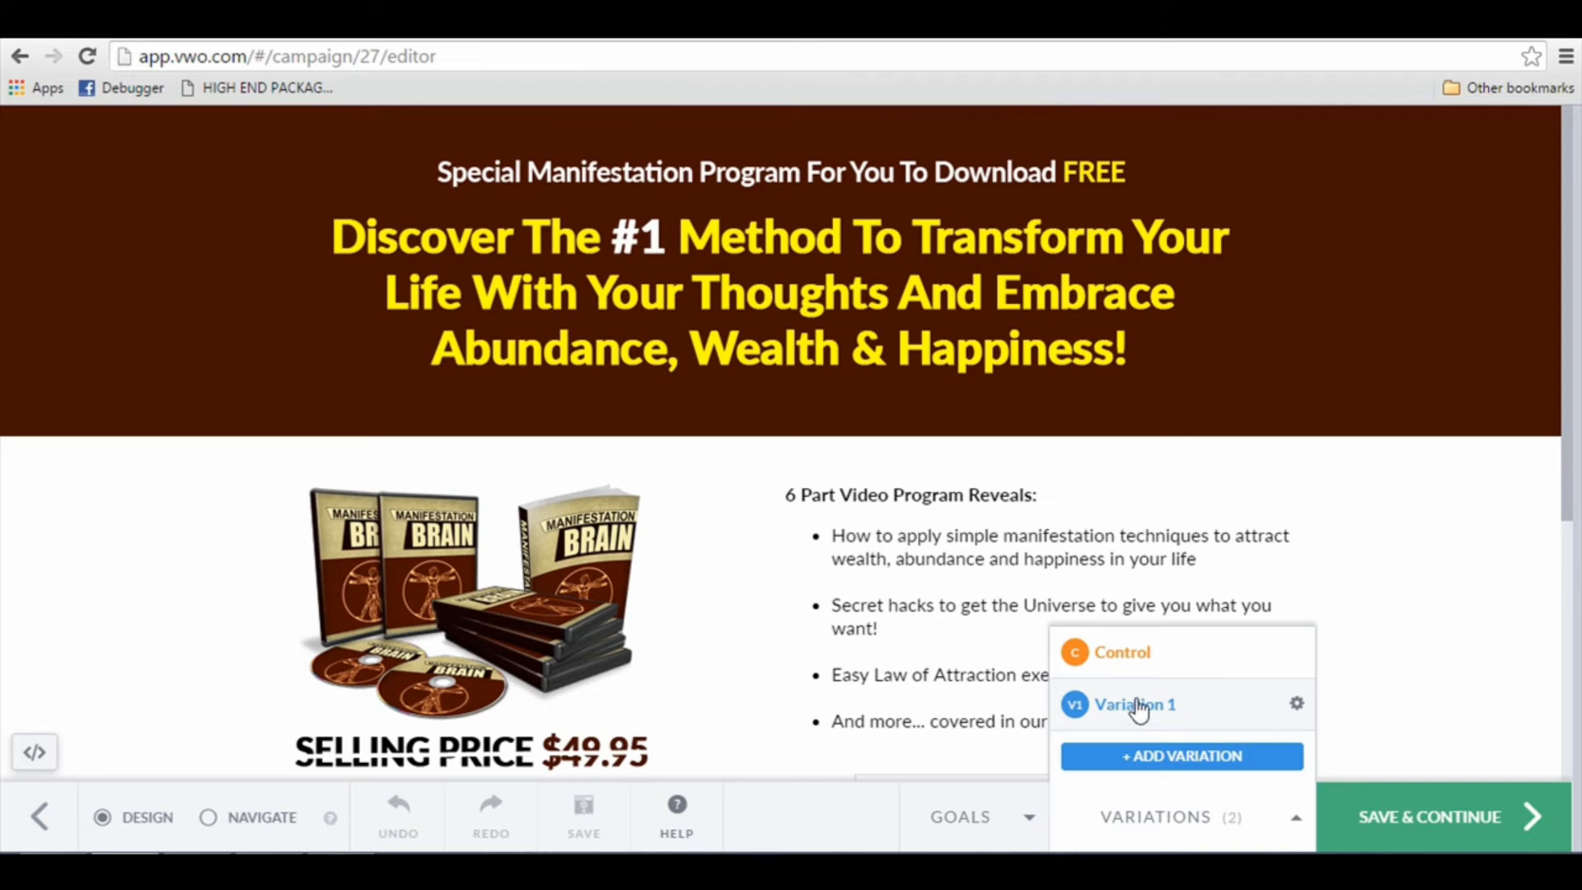
scroll(839, 328, "down", 2)
scroll(845, 321, "up", 2)
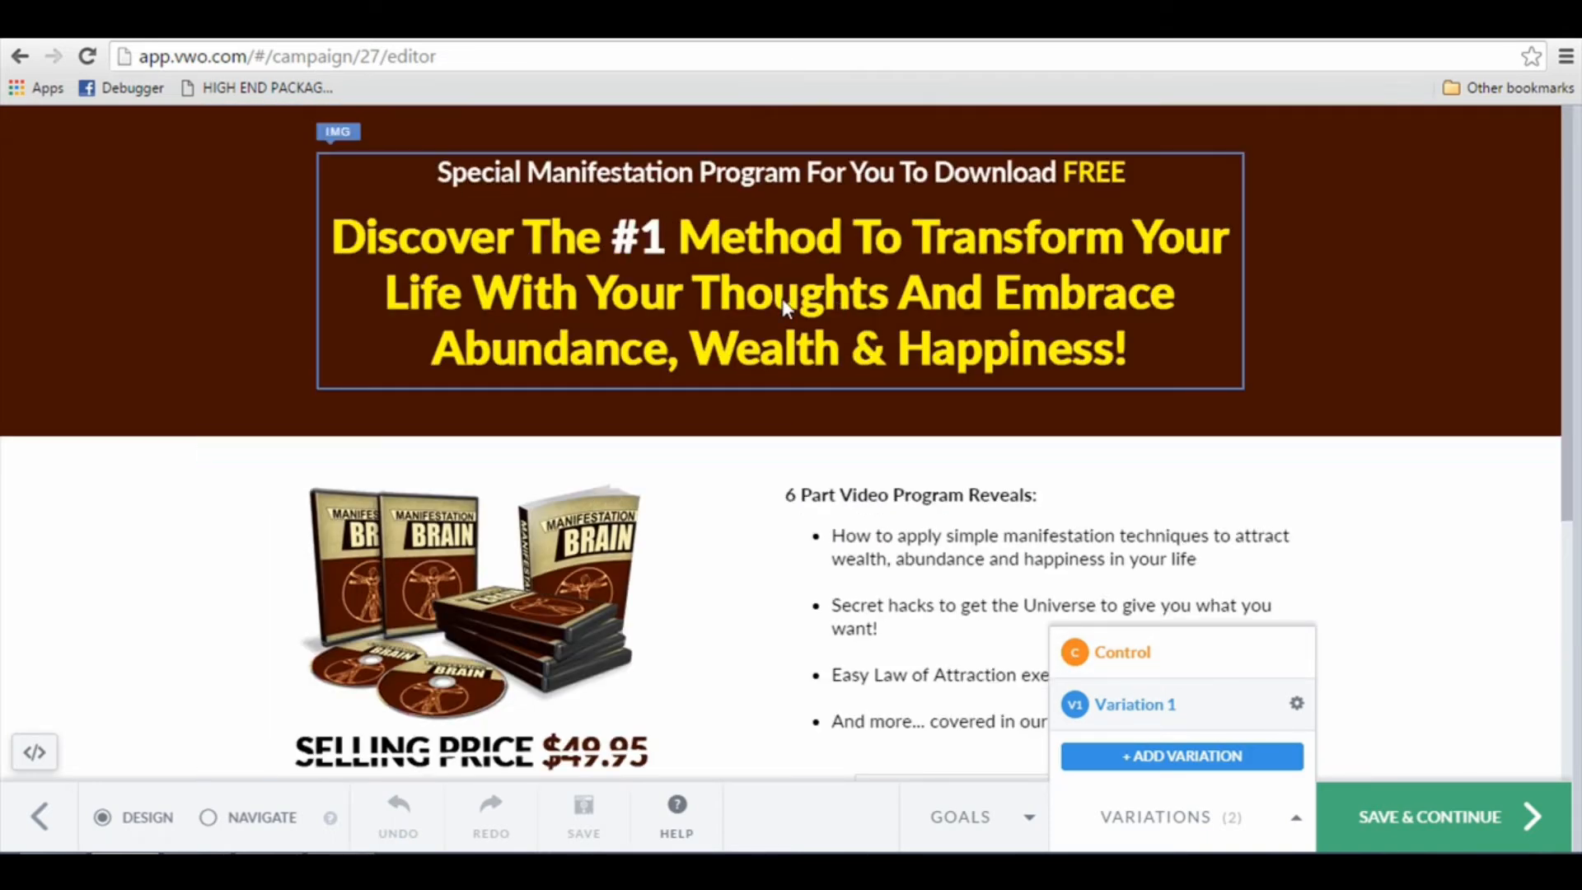
Step: Change the heading above the bullet list in Variation 1 to "In This Amazing Course, You Will Discover:"
left_click(783, 321)
left_click(906, 507)
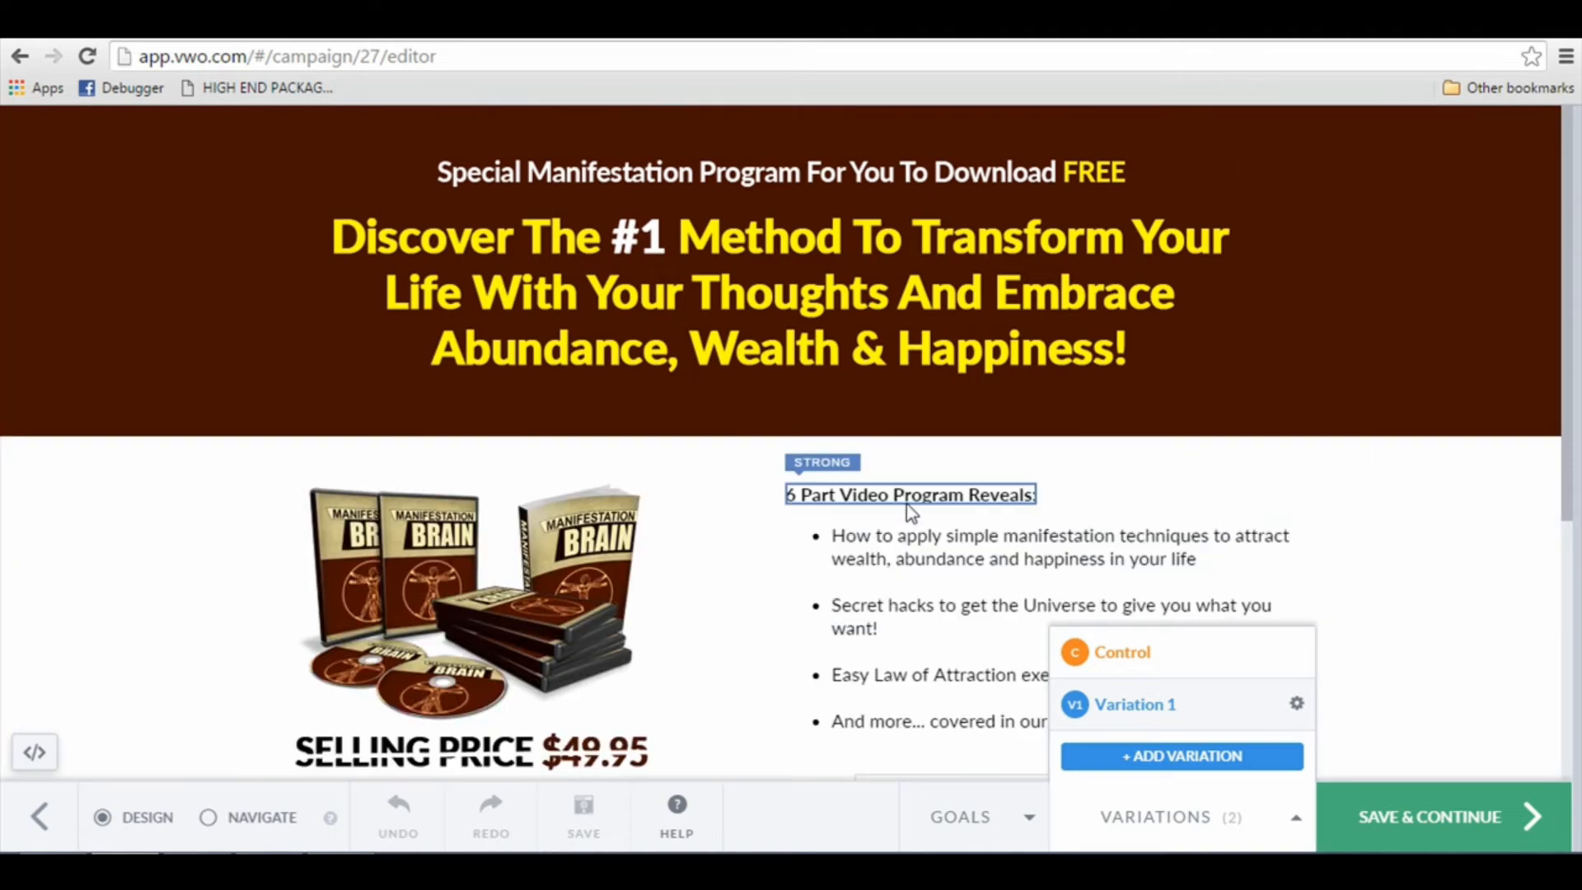
left_click(906, 504)
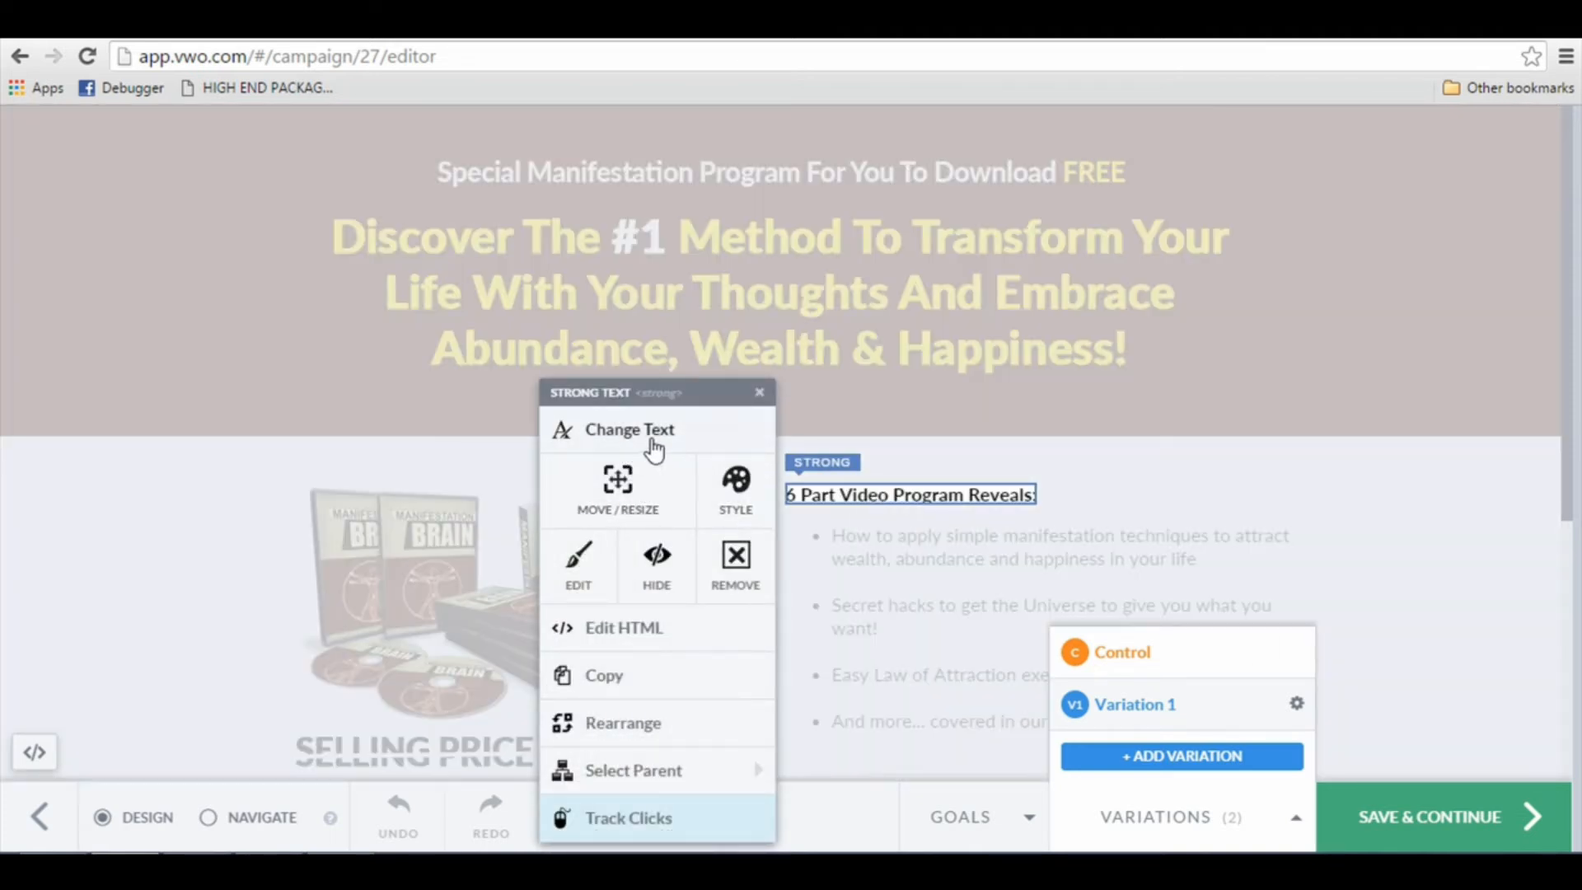
left_click(652, 443)
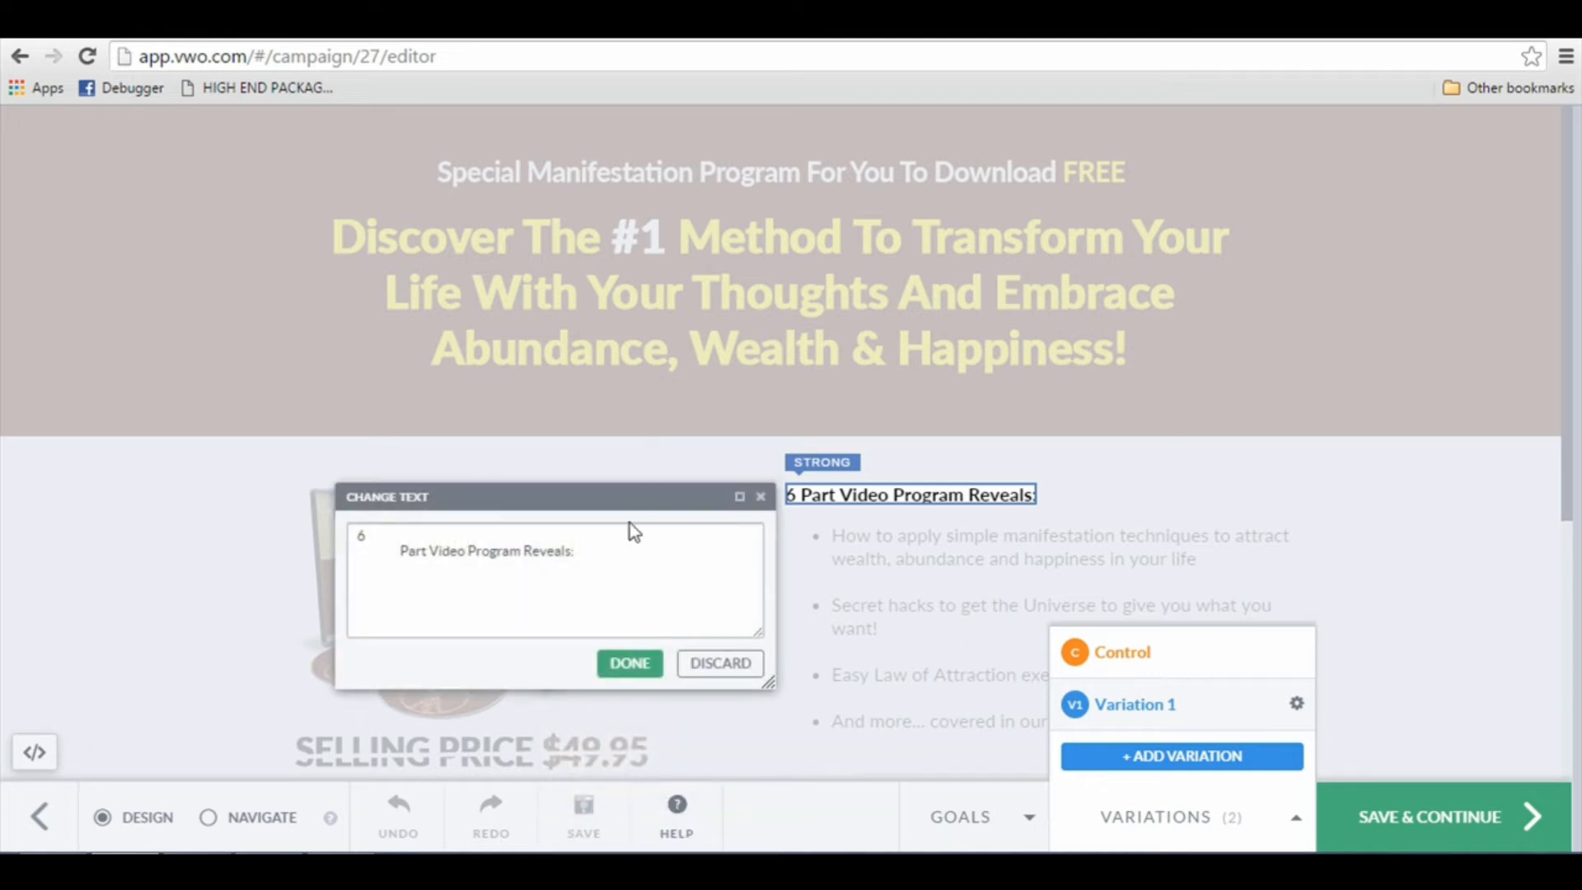
left_click_drag(629, 547, 112, 434)
type("a")
key("BackSpace")
key("BackSpace")
key("BackSpace")
type("a")
key("ctrl+a")
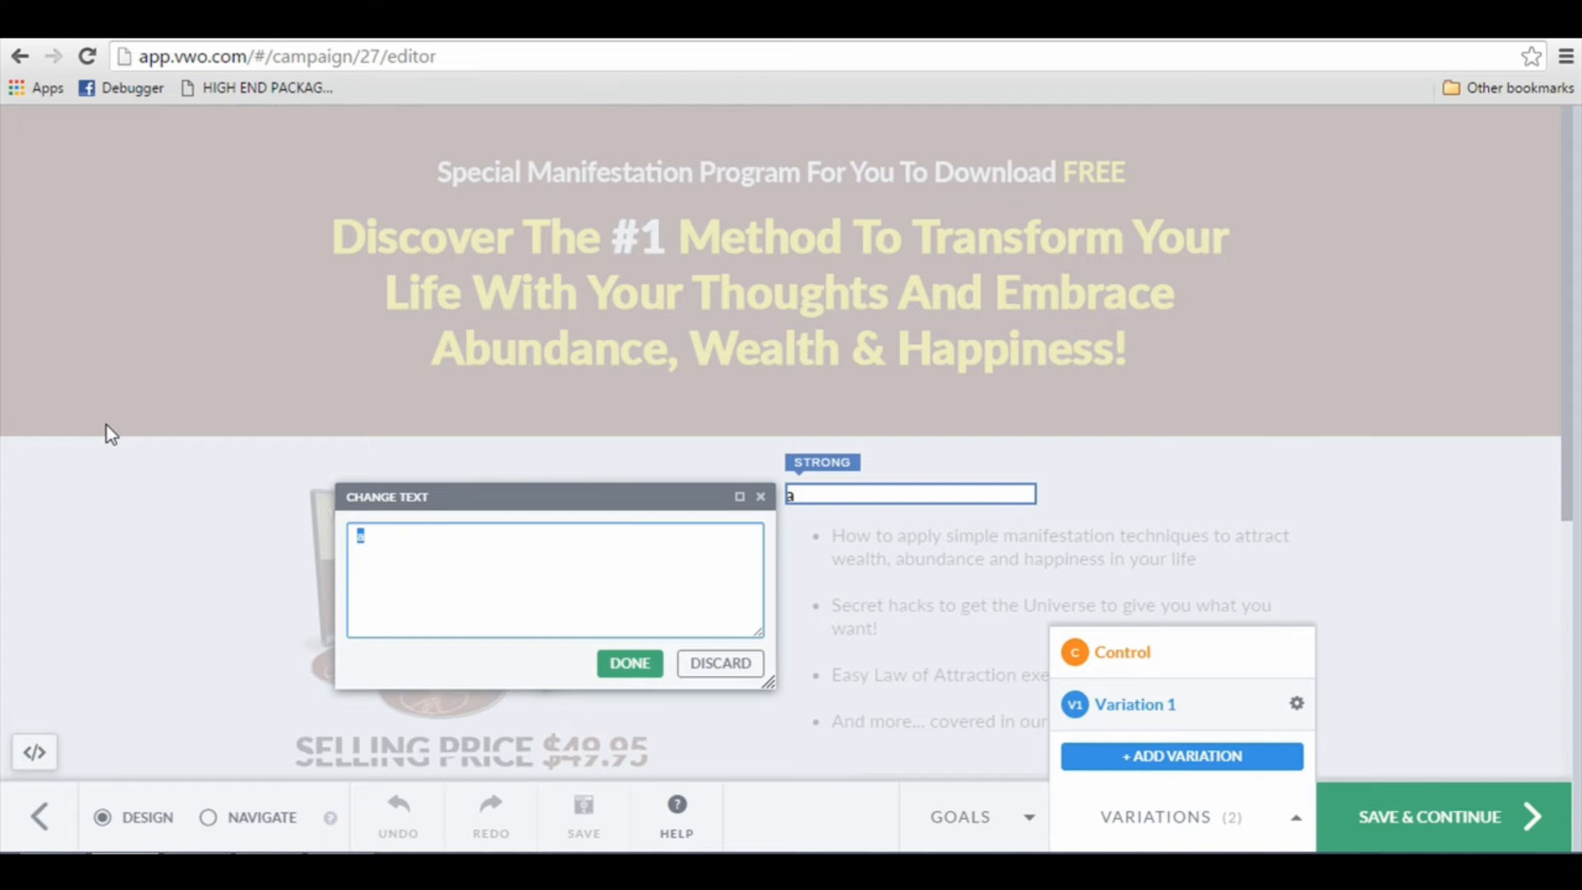
type("In This Am")
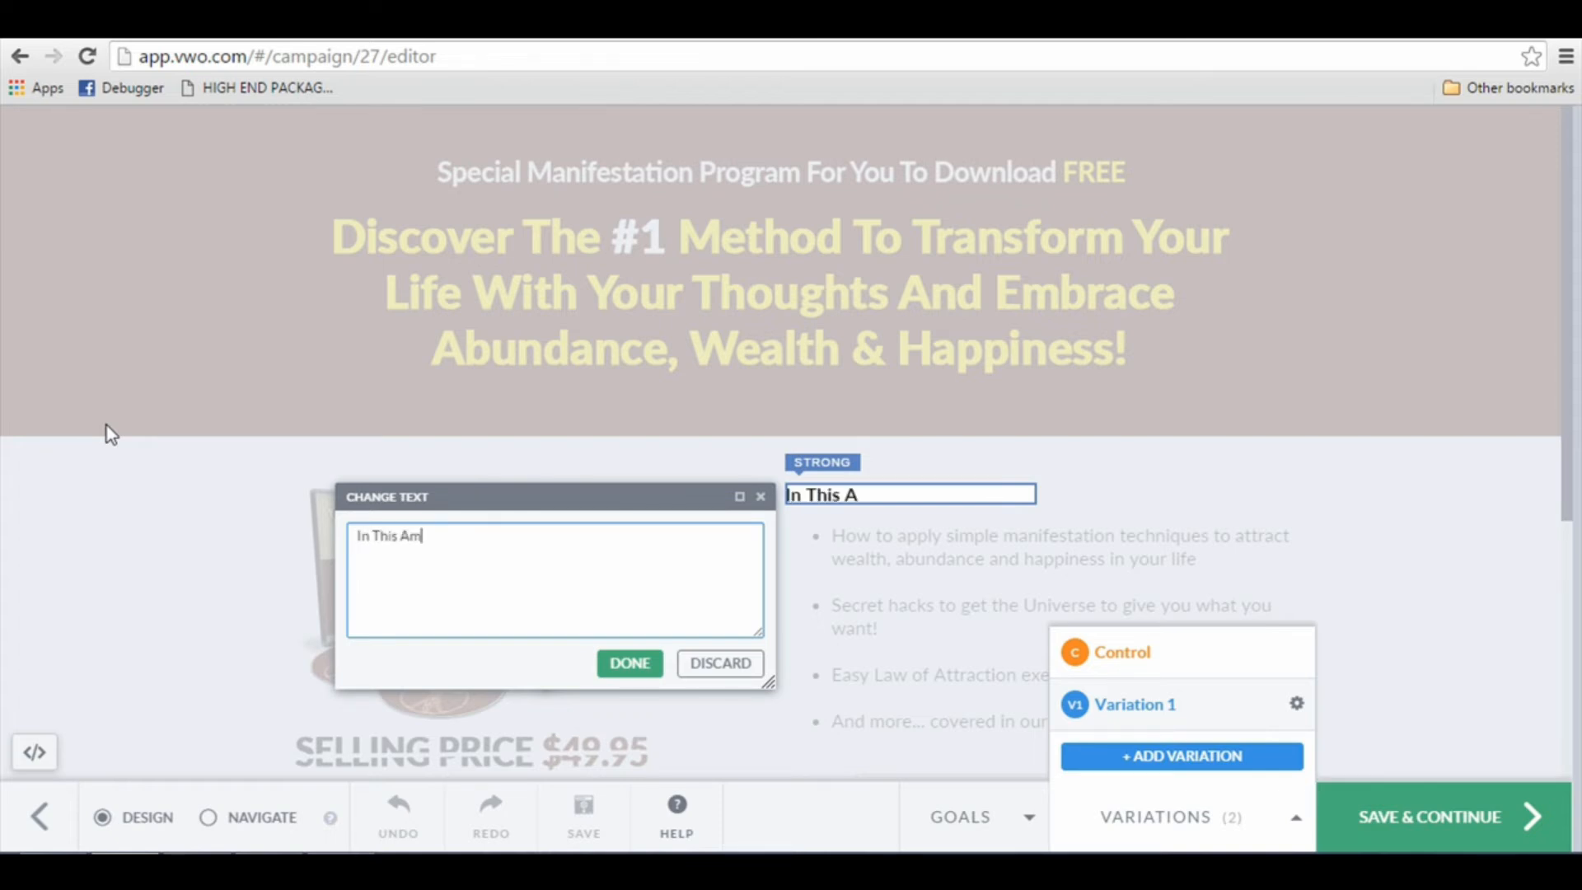
type("azing Course, You Will Dic")
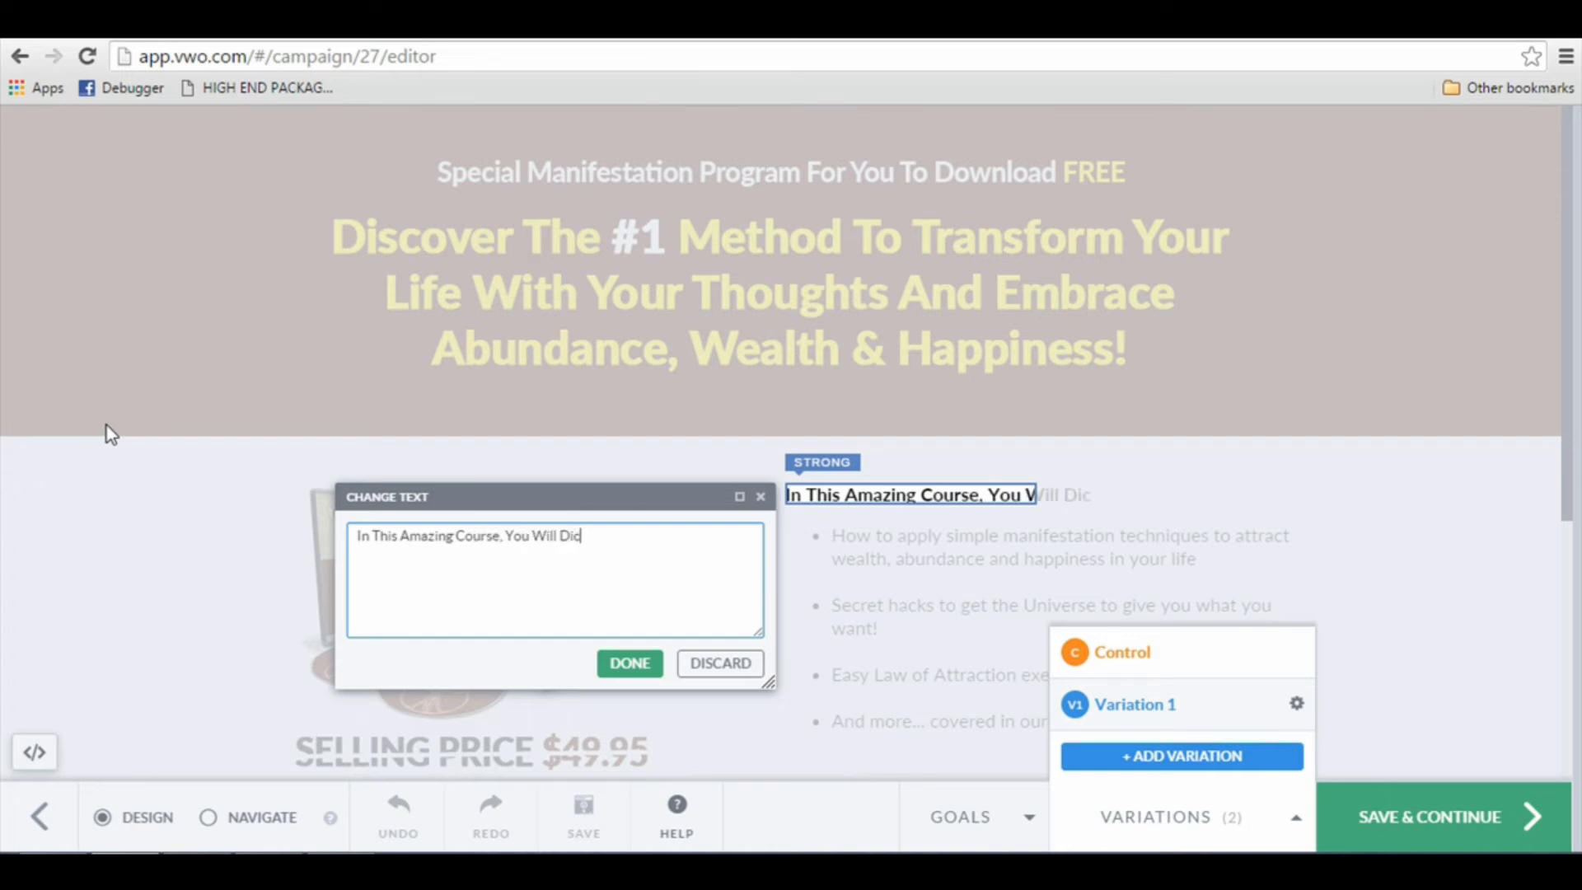
key("BackSpace")
type("scover:")
left_click(643, 678)
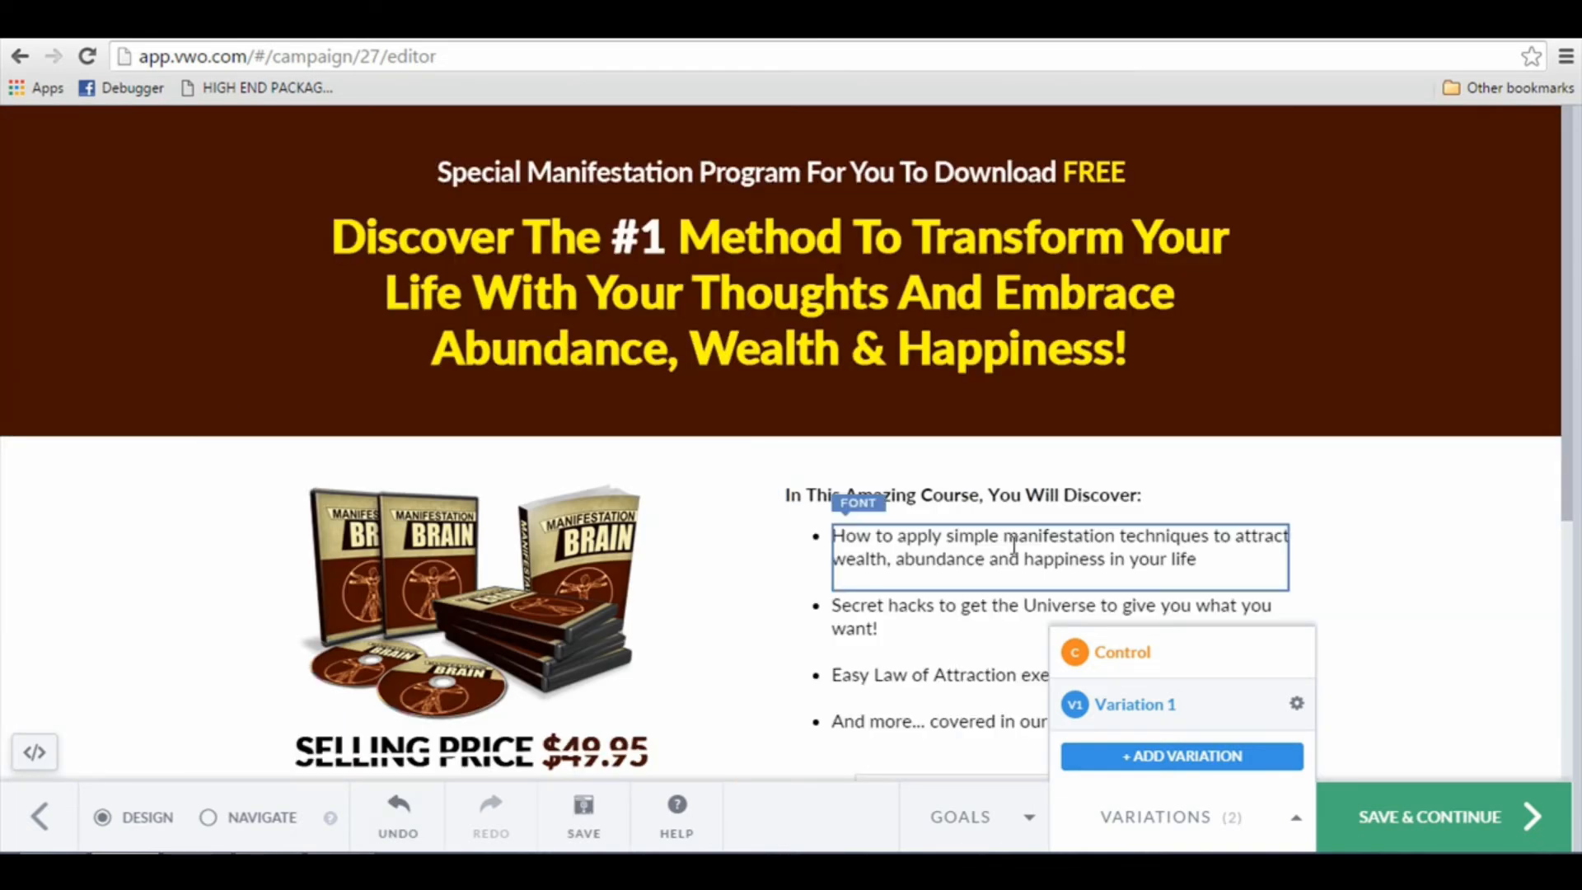
scroll(1010, 527, "down", 1)
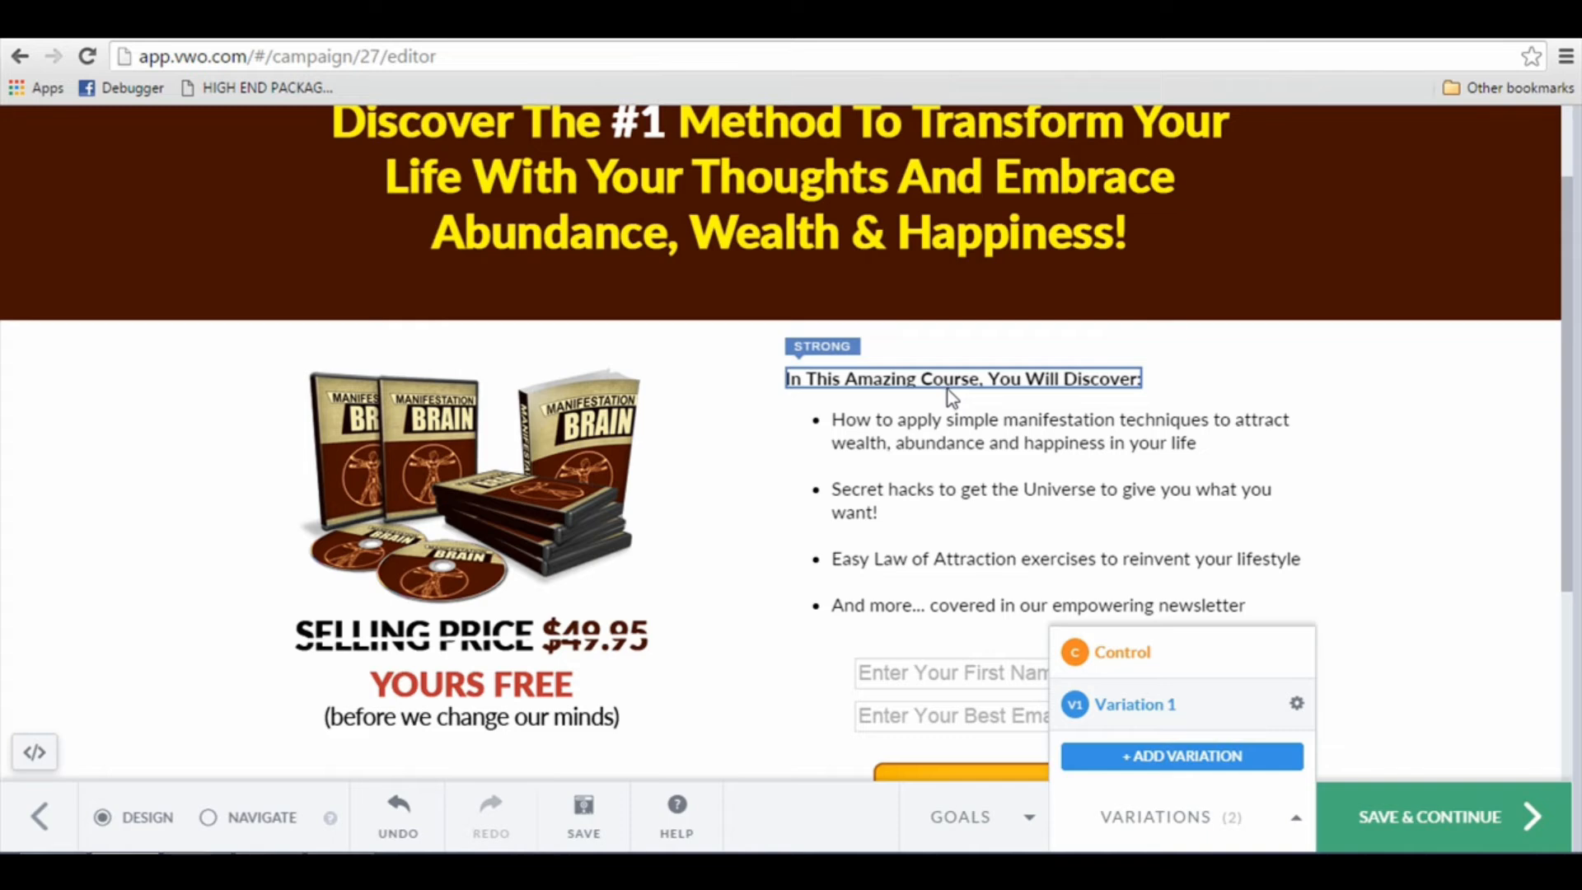
scroll(947, 404, "up", 1)
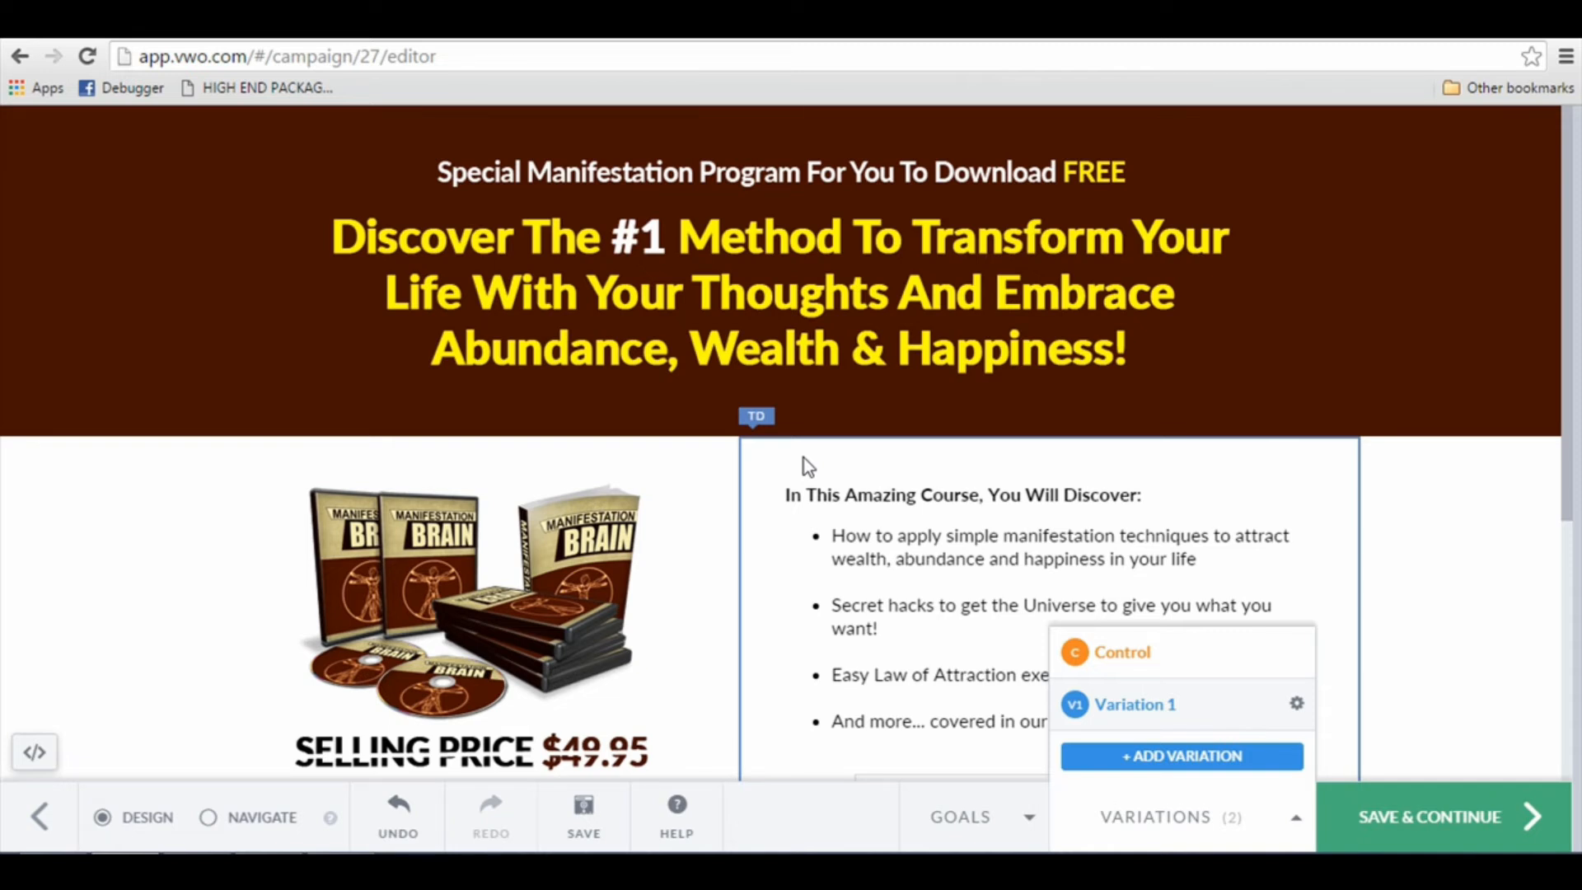
Step: Add a second variation with the bullet-list heading "Sign Up Right Now And You Will Learn:" and save the design to continue
left_click(1147, 762)
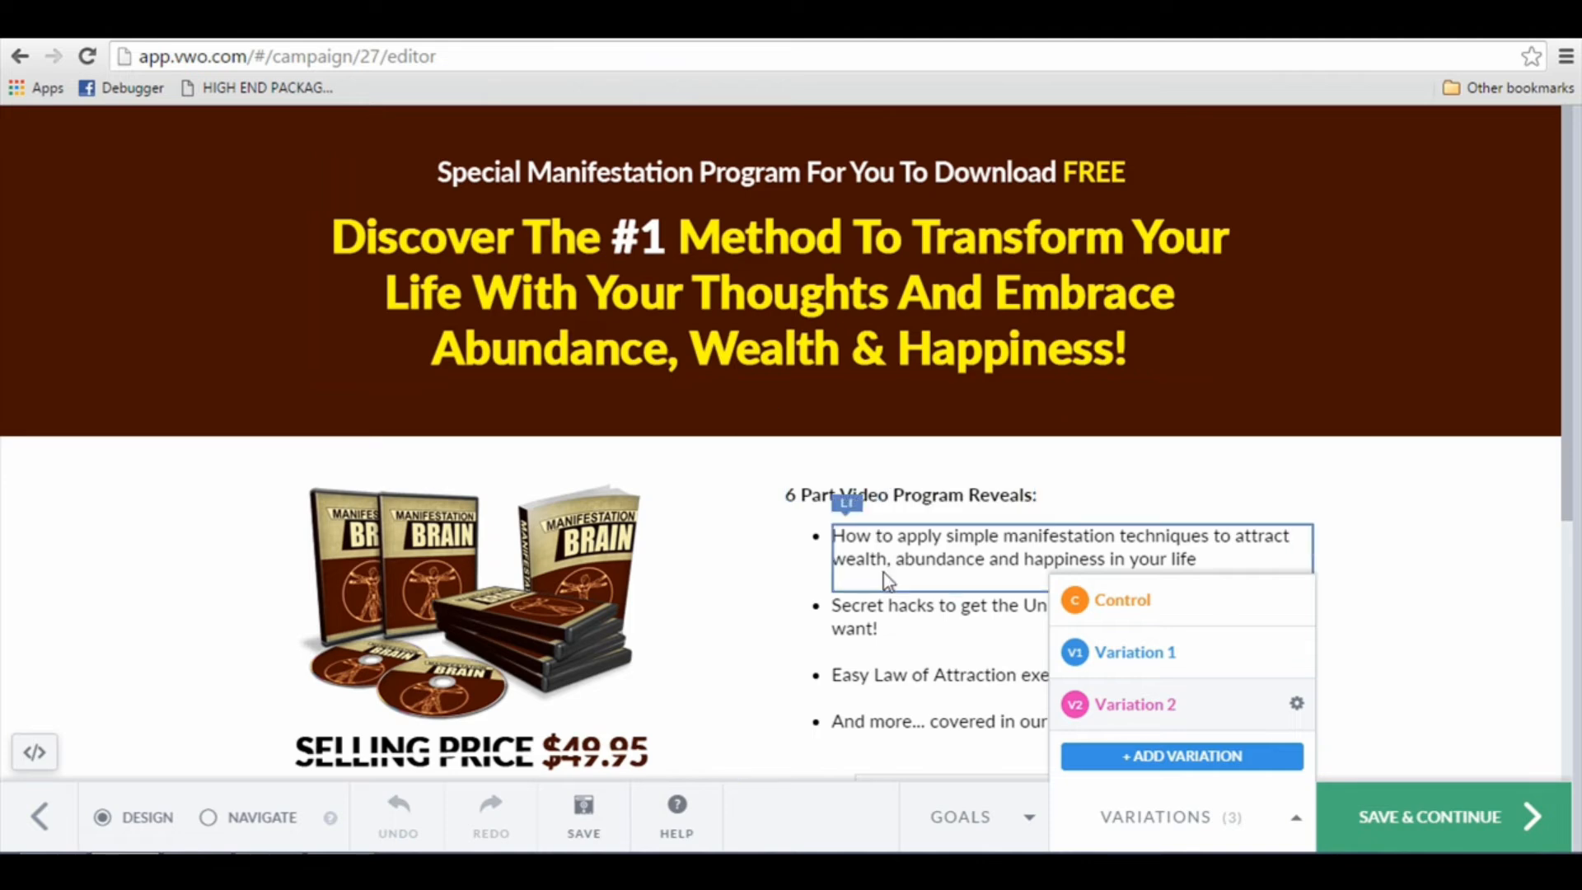
scroll(861, 527, "down", 1)
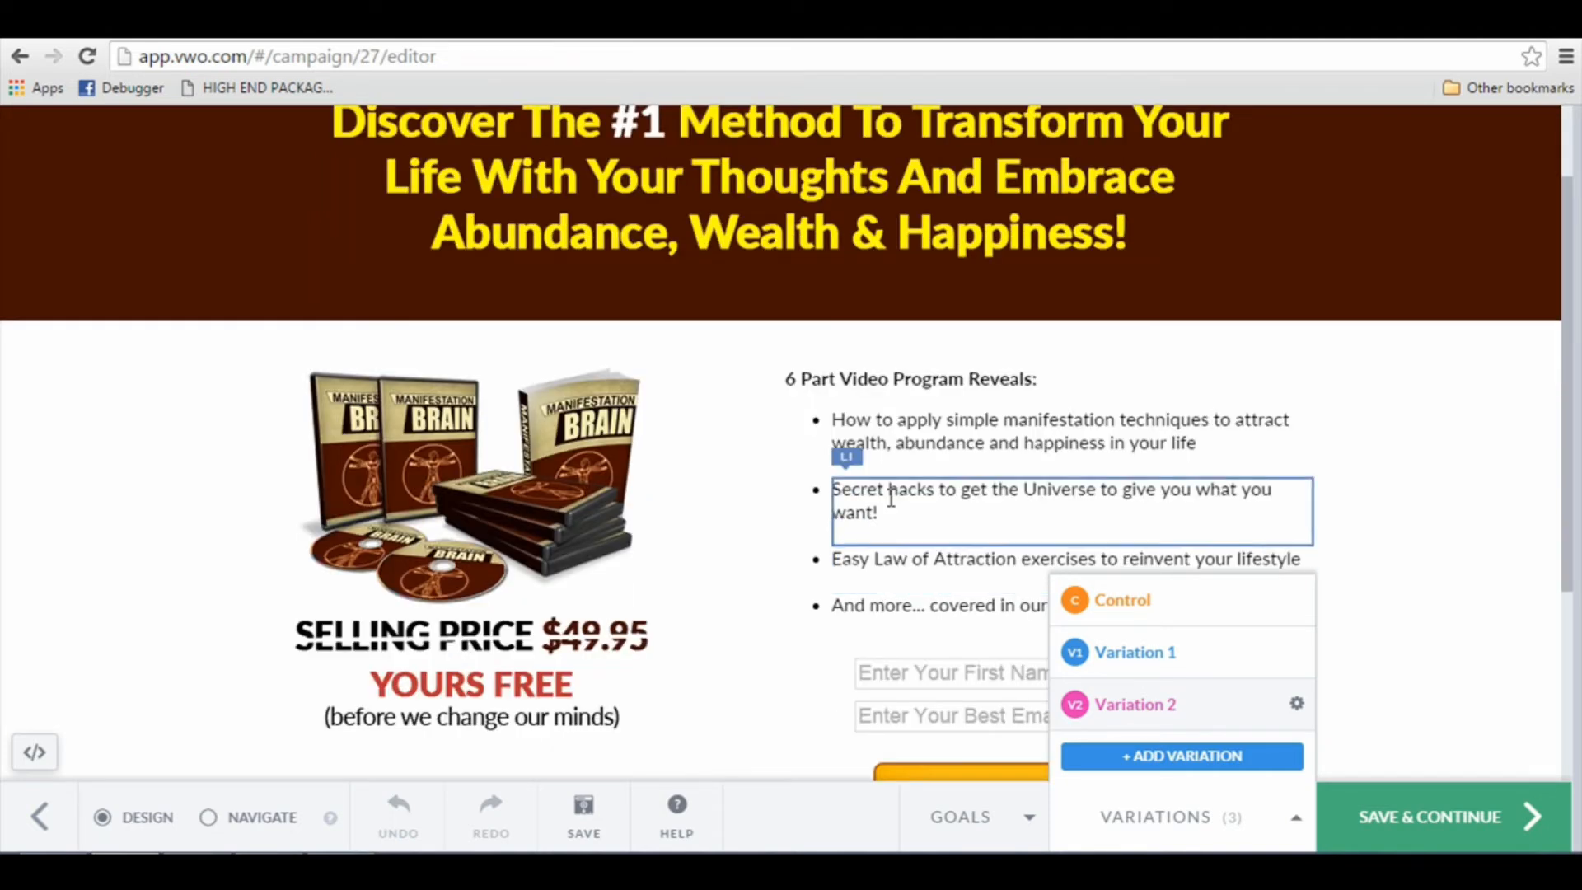
left_click(853, 380)
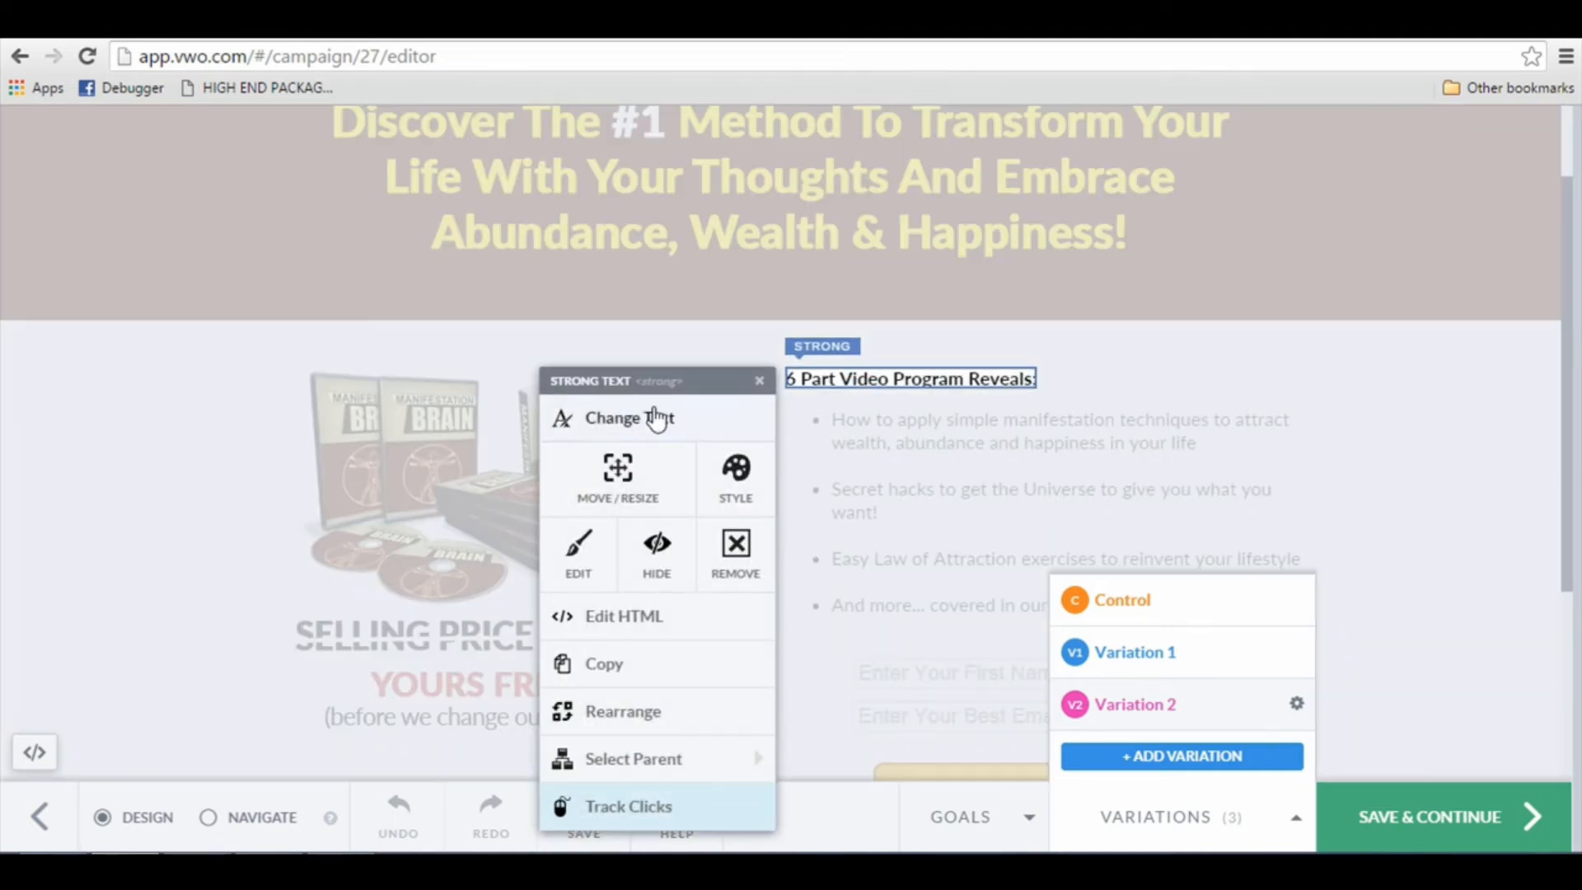
left_click(657, 417)
key("ctrl+a")
type("6")
key("BackSpace")
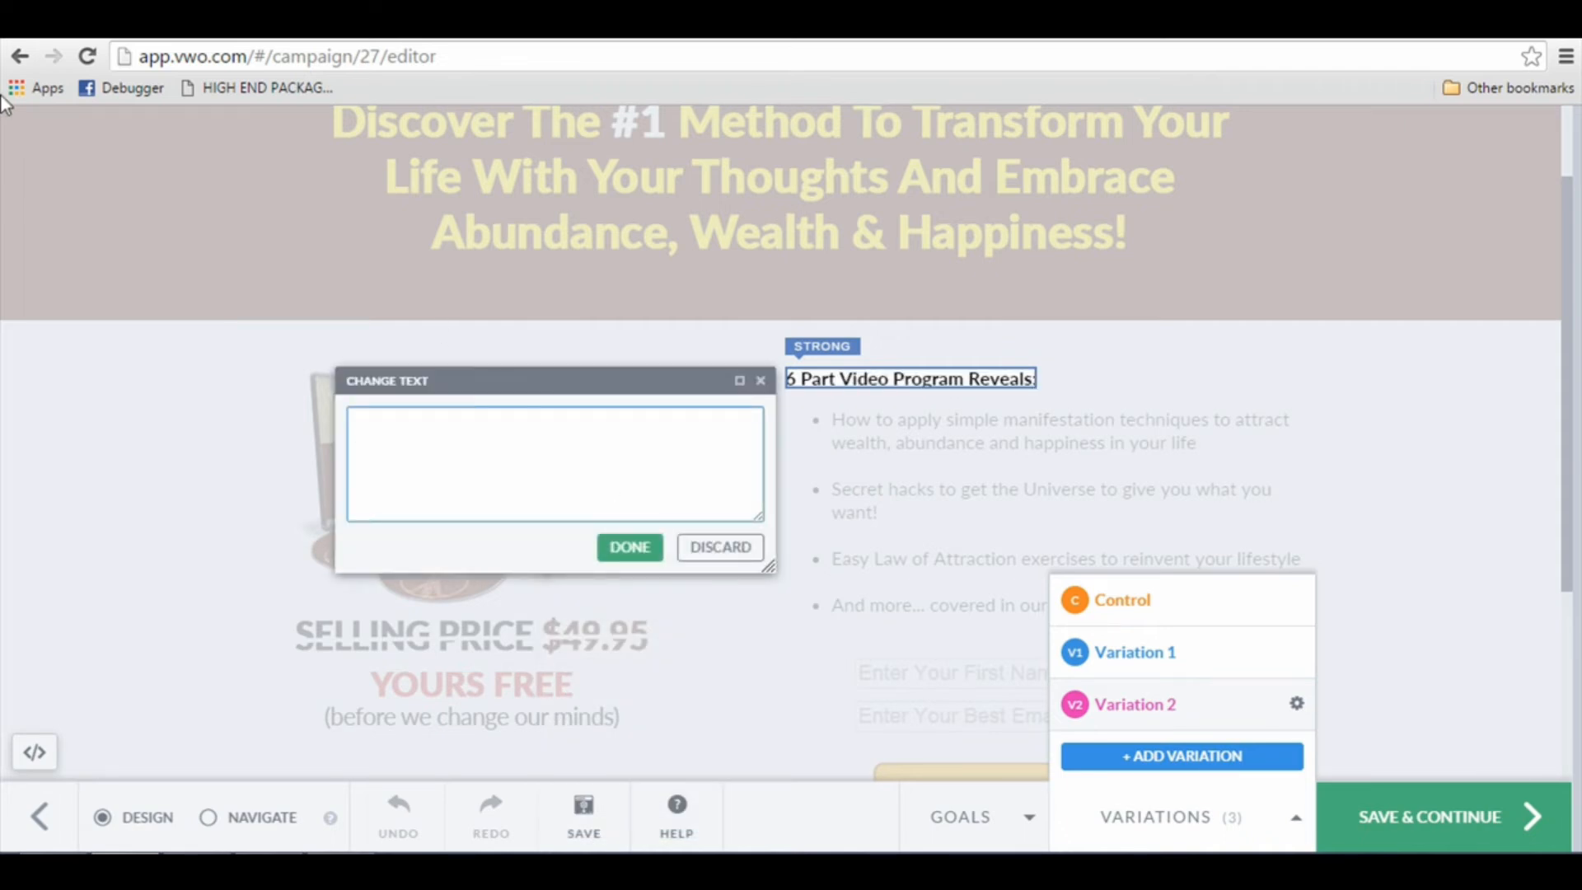
type("Sign Up Right N")
type("ow And You WIll Di")
key("BackSpace")
key("BackSpace")
key("BackSpace")
key("BackSpace")
key("BackSpace")
key("BackSpace")
type("ill Learn:")
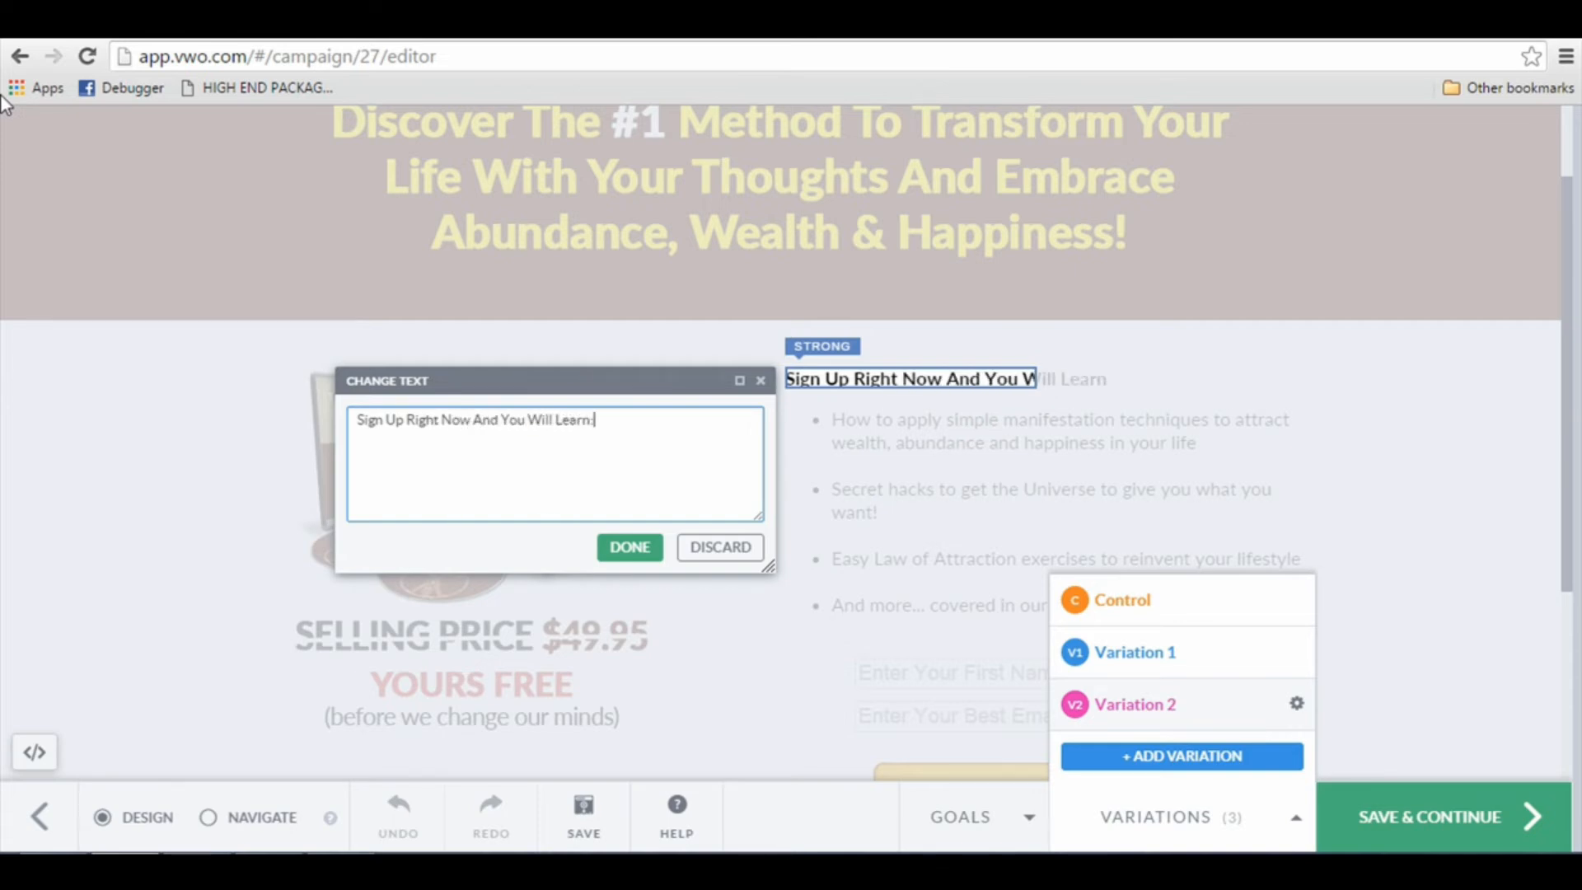
left_click(629, 547)
scroll(819, 502, "down", 5)
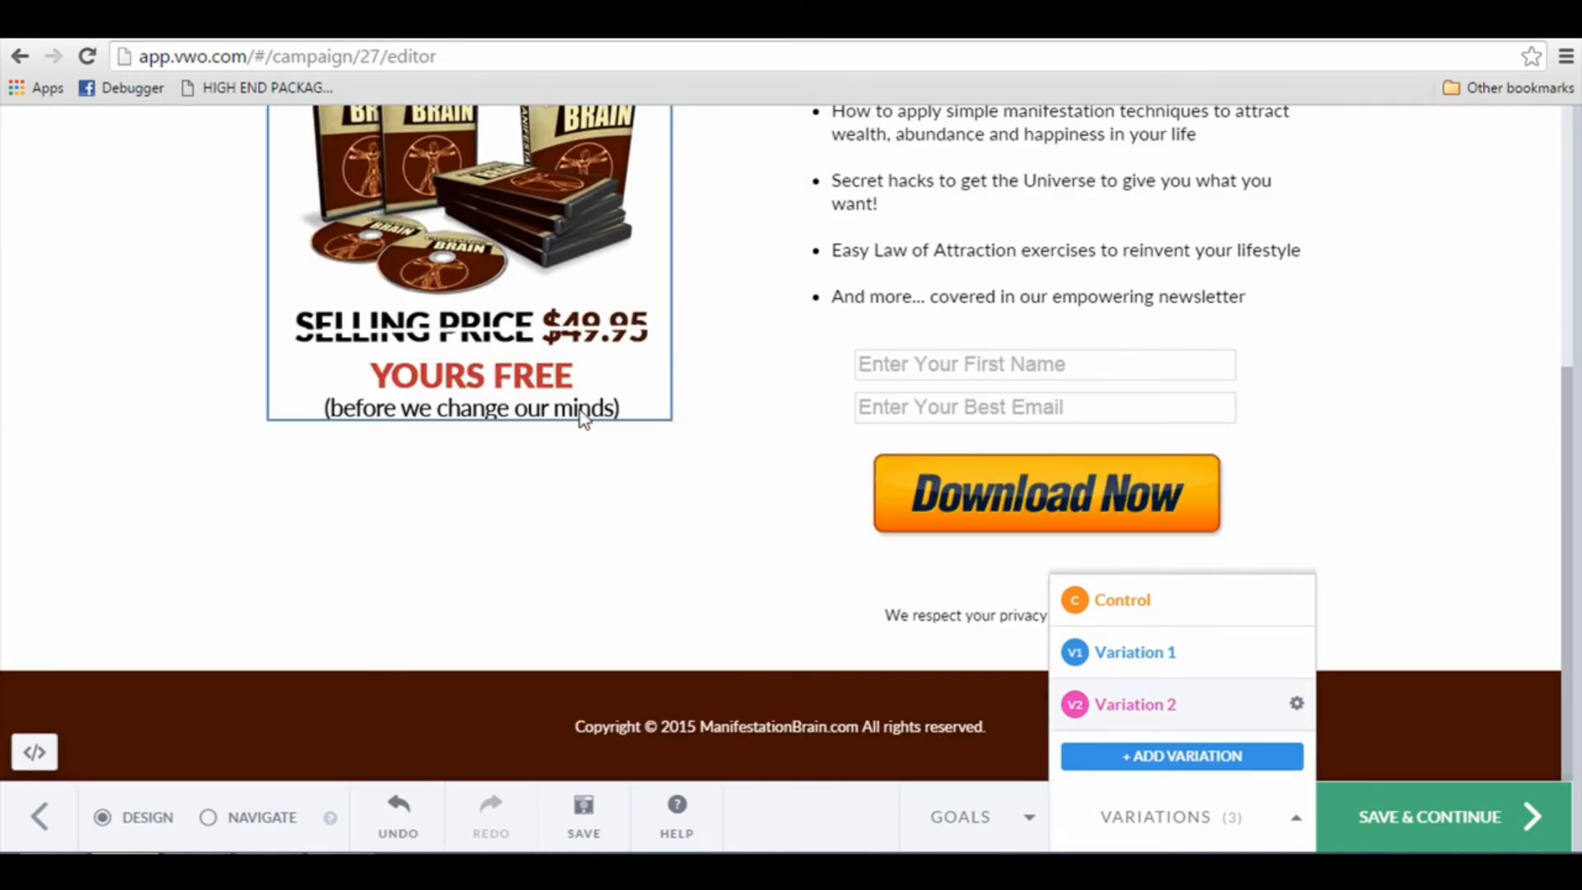
scroll(583, 419, "up", 4)
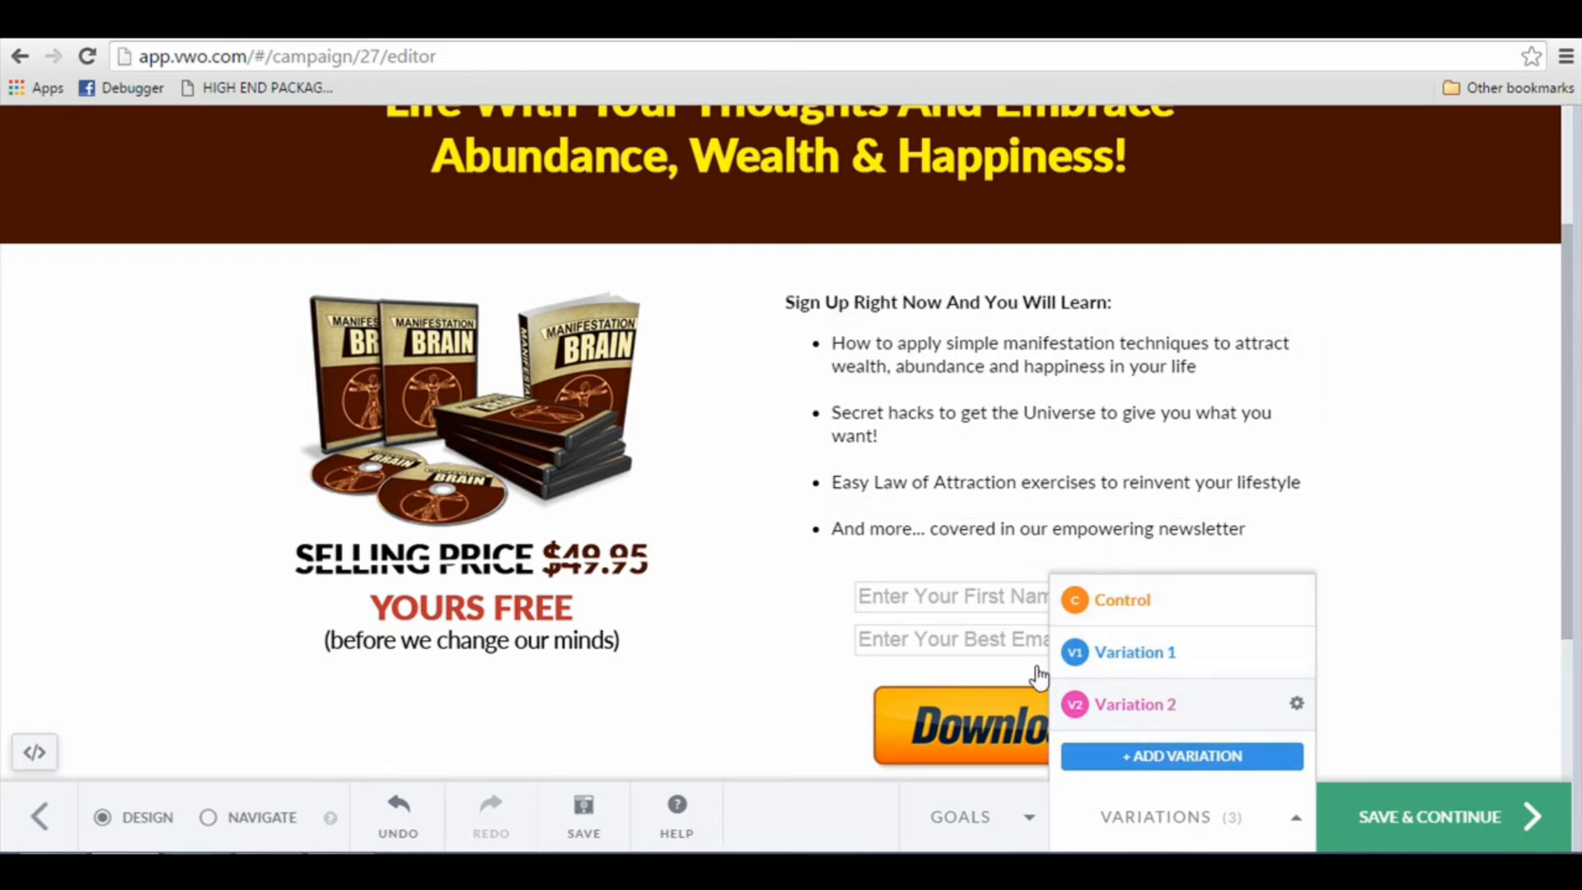
left_click(1376, 824)
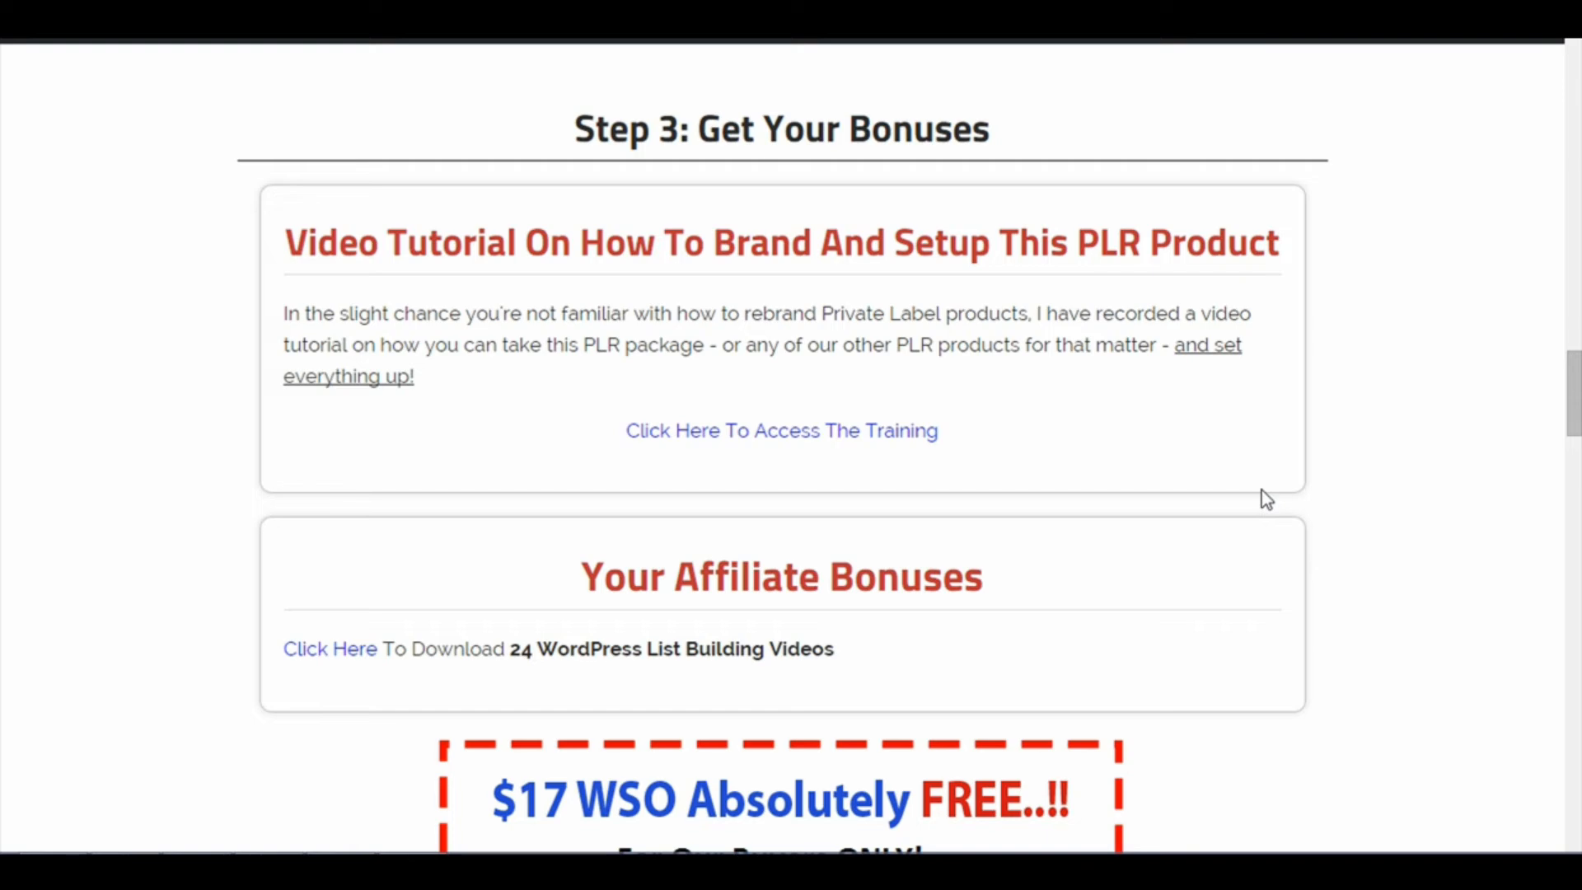
Step: Look through the bonus offers on the product download page and exit the full-screen view
left_click_drag(1575, 395, 1573, 579)
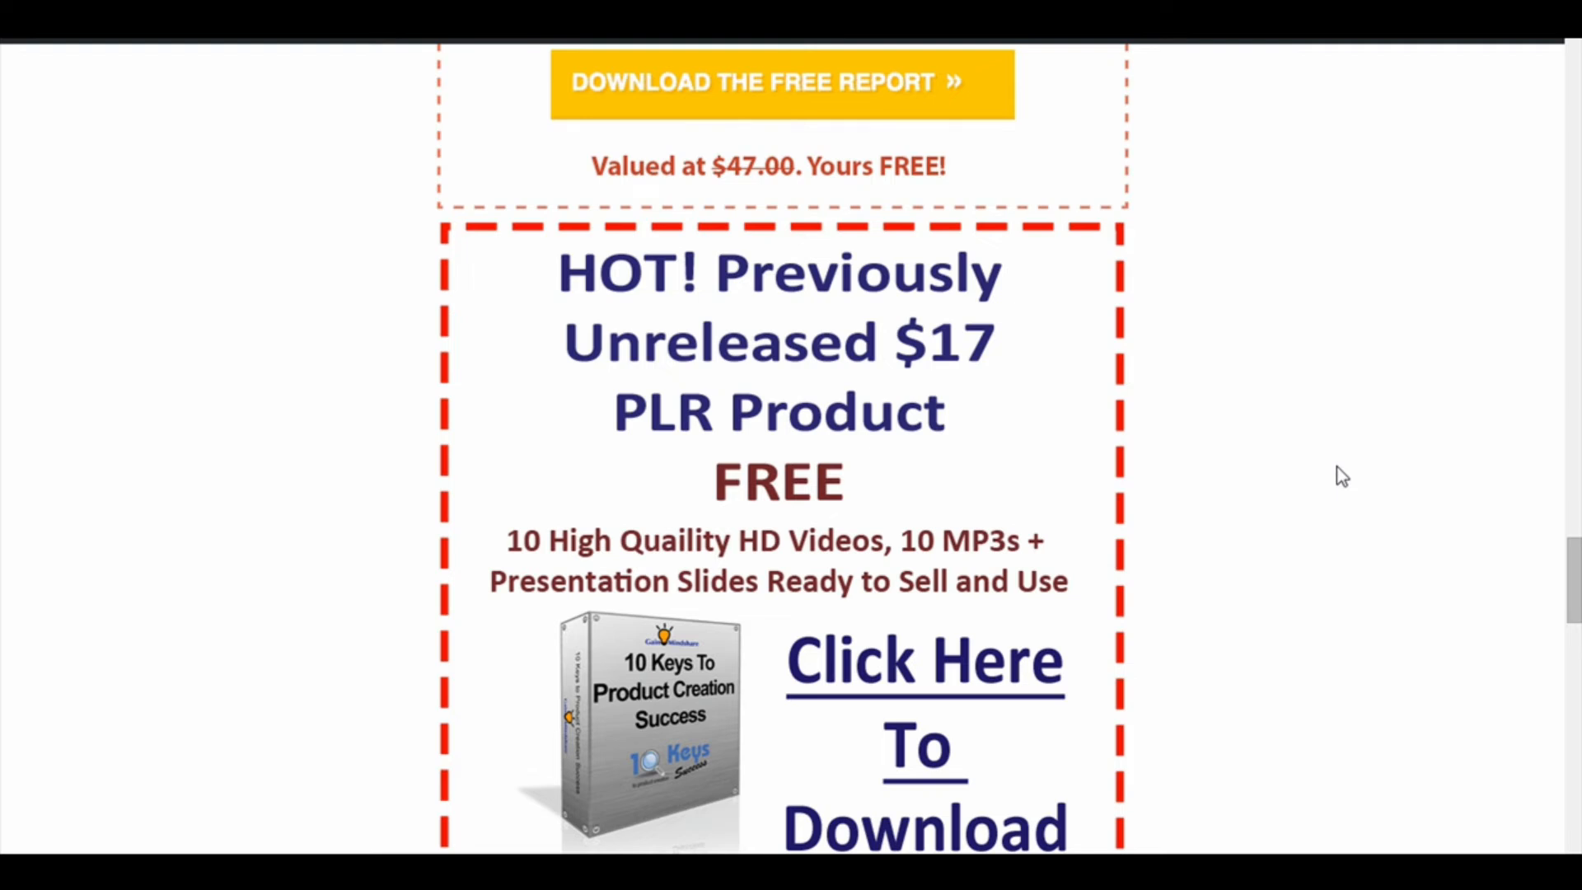
key("F11")
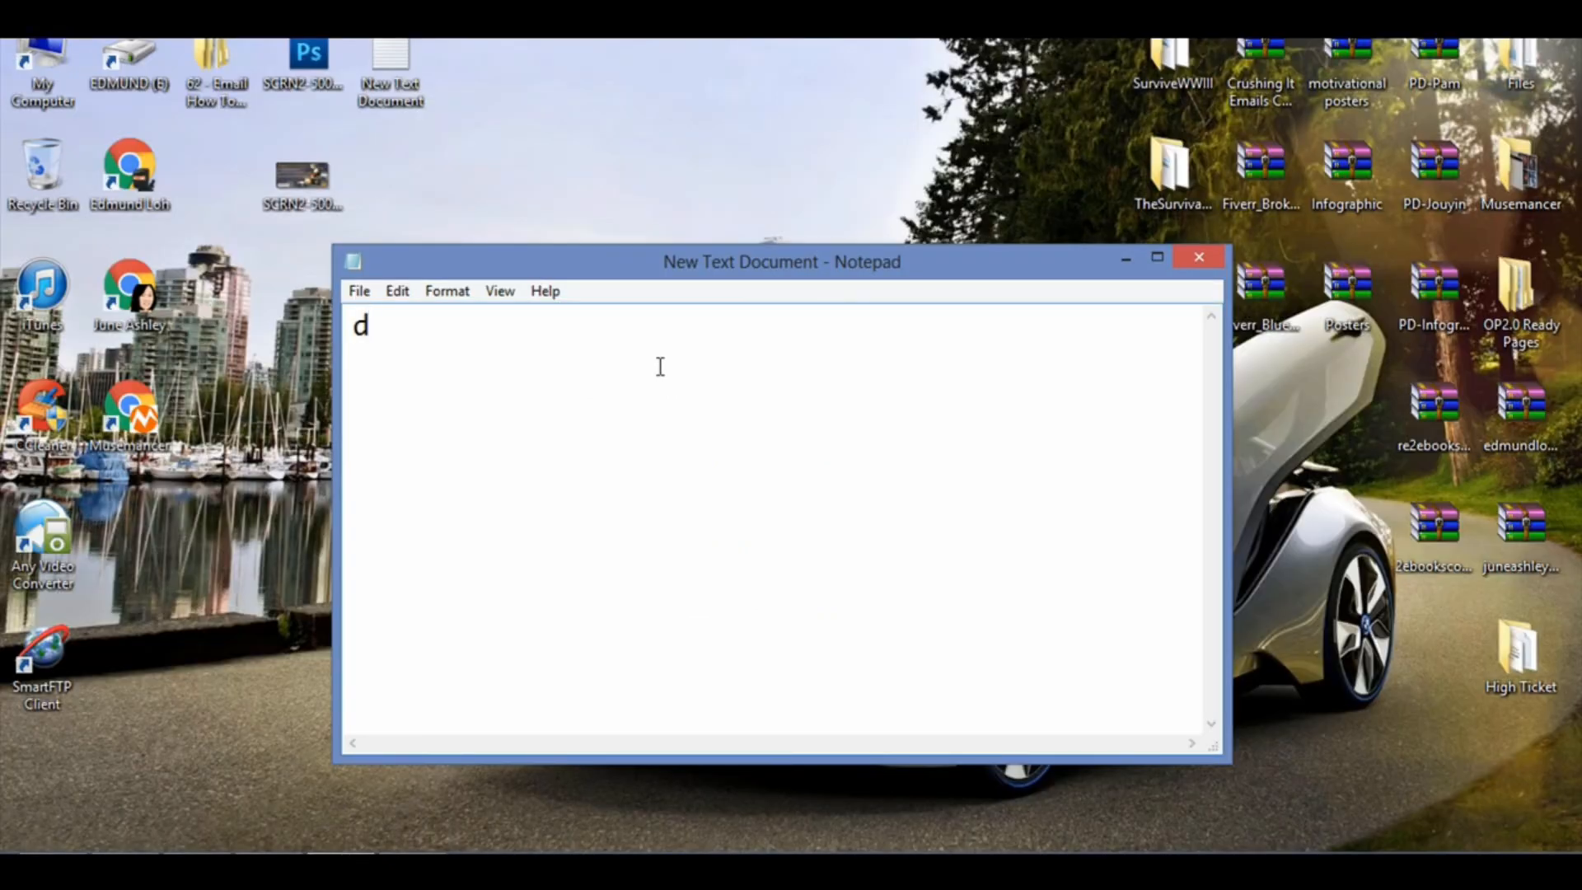
Step: Replace the text in the Notepad document with the list items "1. Landing Page" and "2. Quality Bonus"
left_click_drag(496, 339, 257, 321)
type("1. Landing Page")
key("Return")
key("Return")
type("2. Quality Bonus")
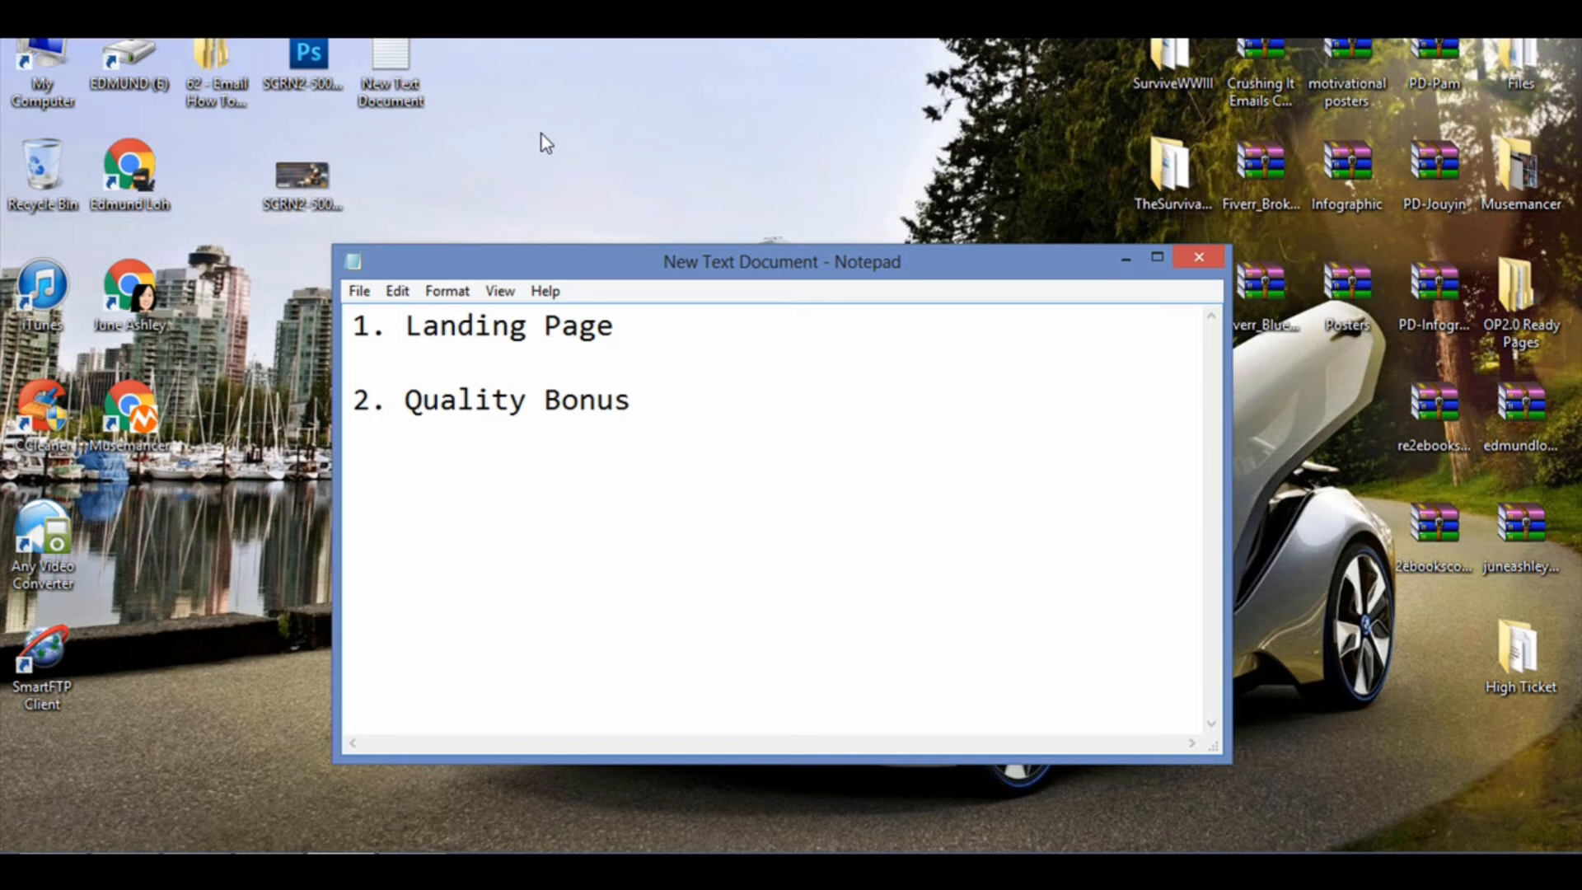
Step: Add "3. Template Message" as the third list item, separated by a blank line
key("BackSpace")
key("Return")
key("Return")
type("3. Template ")
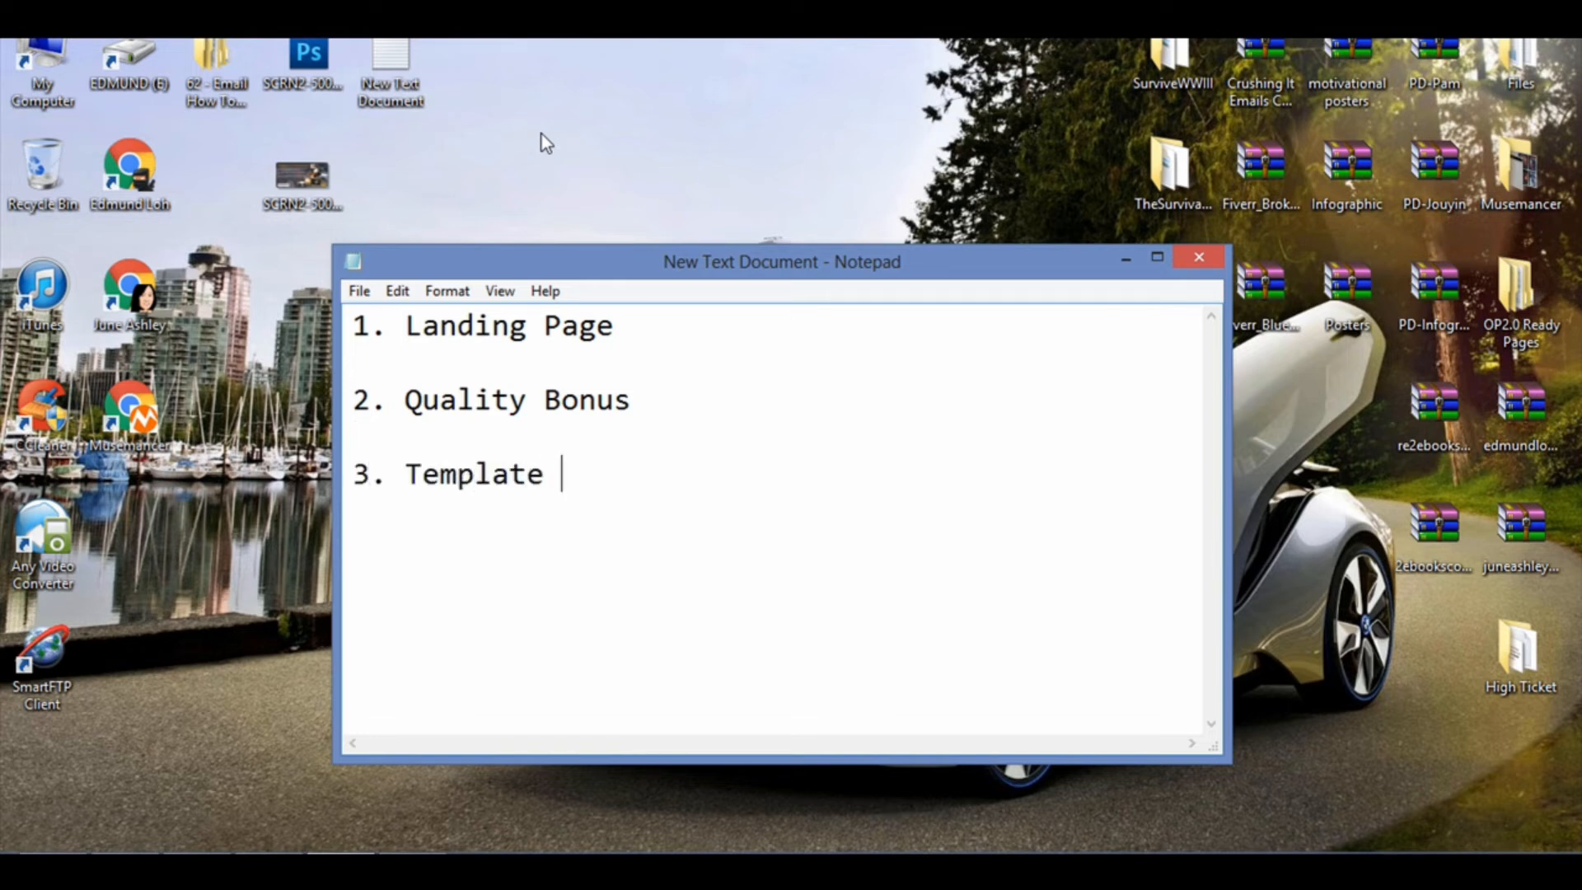
type("Message")
key("BackSpace")
key("Return")
key("Return")
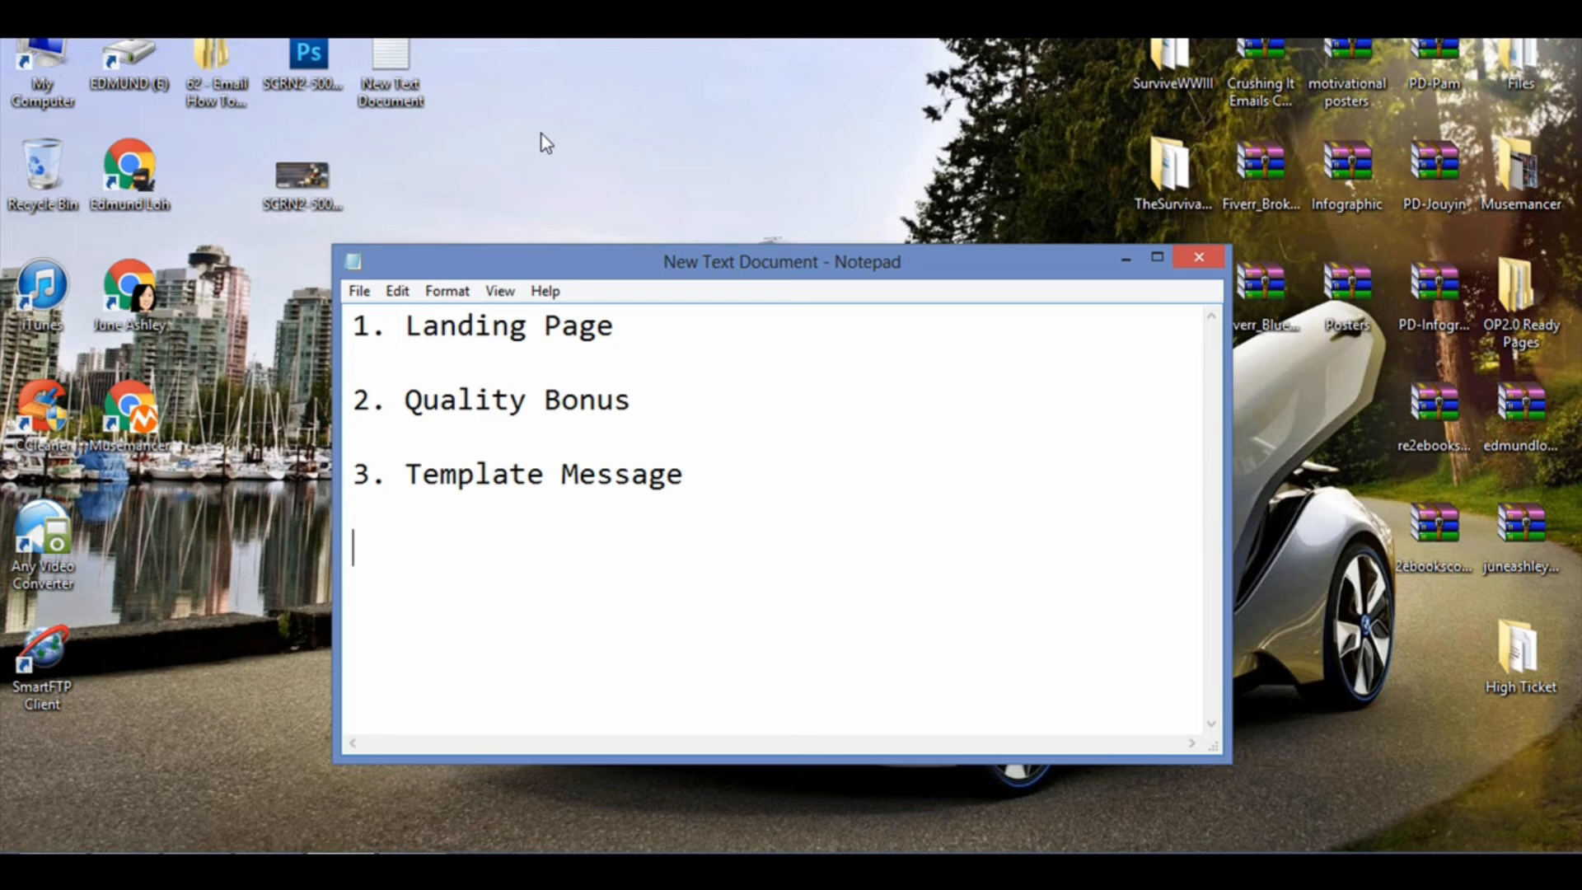
Step: Add "4. A Place To Get Connections" as the fourth list item and start a new line
type("4. A Place To ")
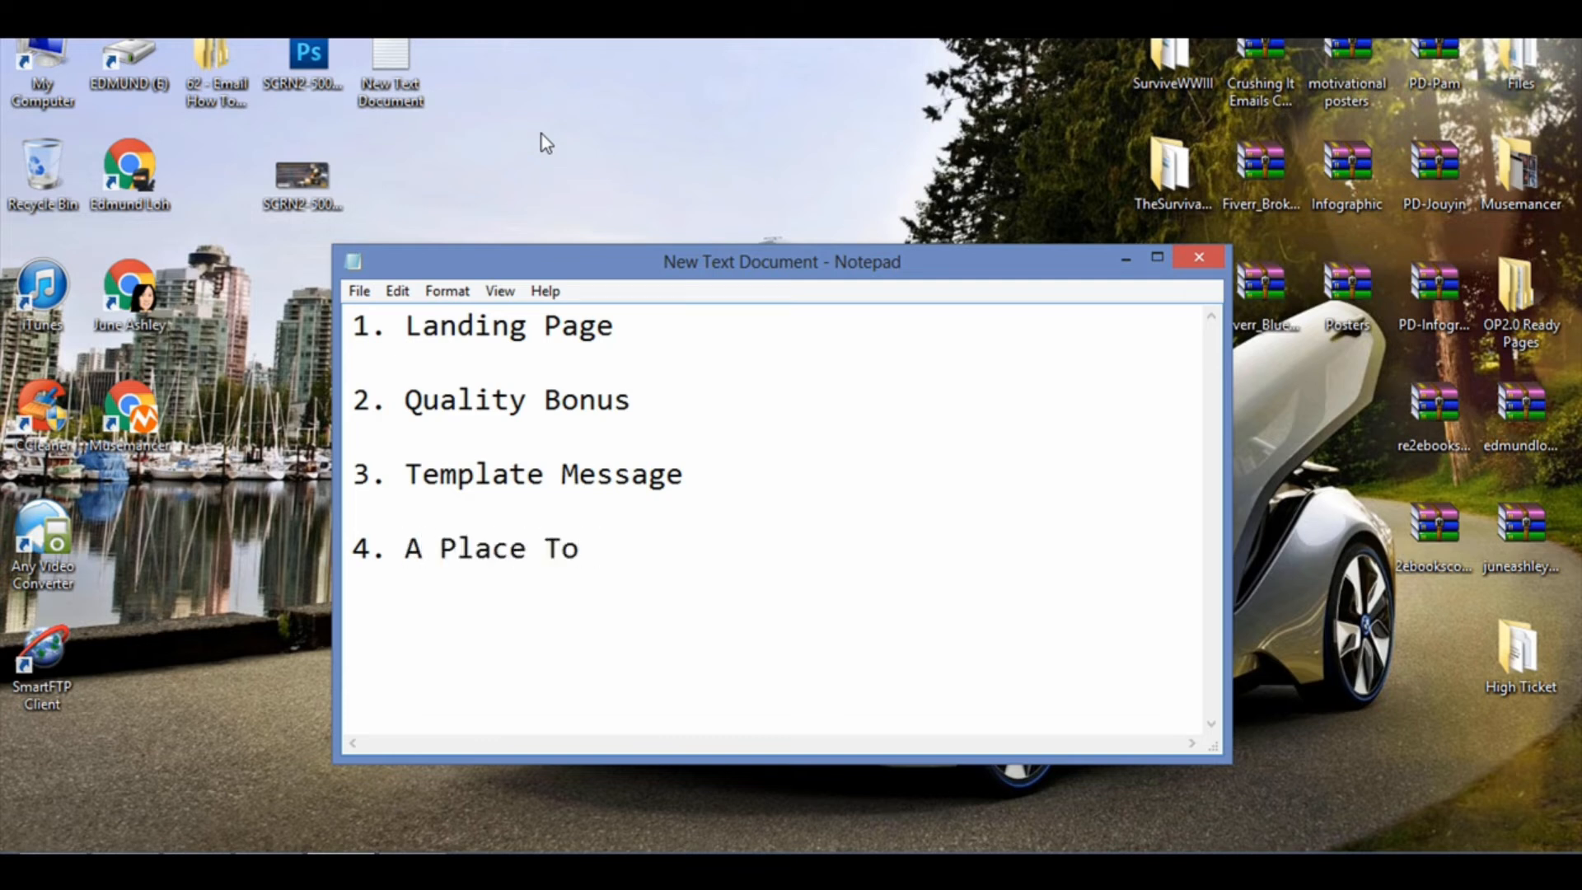
type("Get Con")
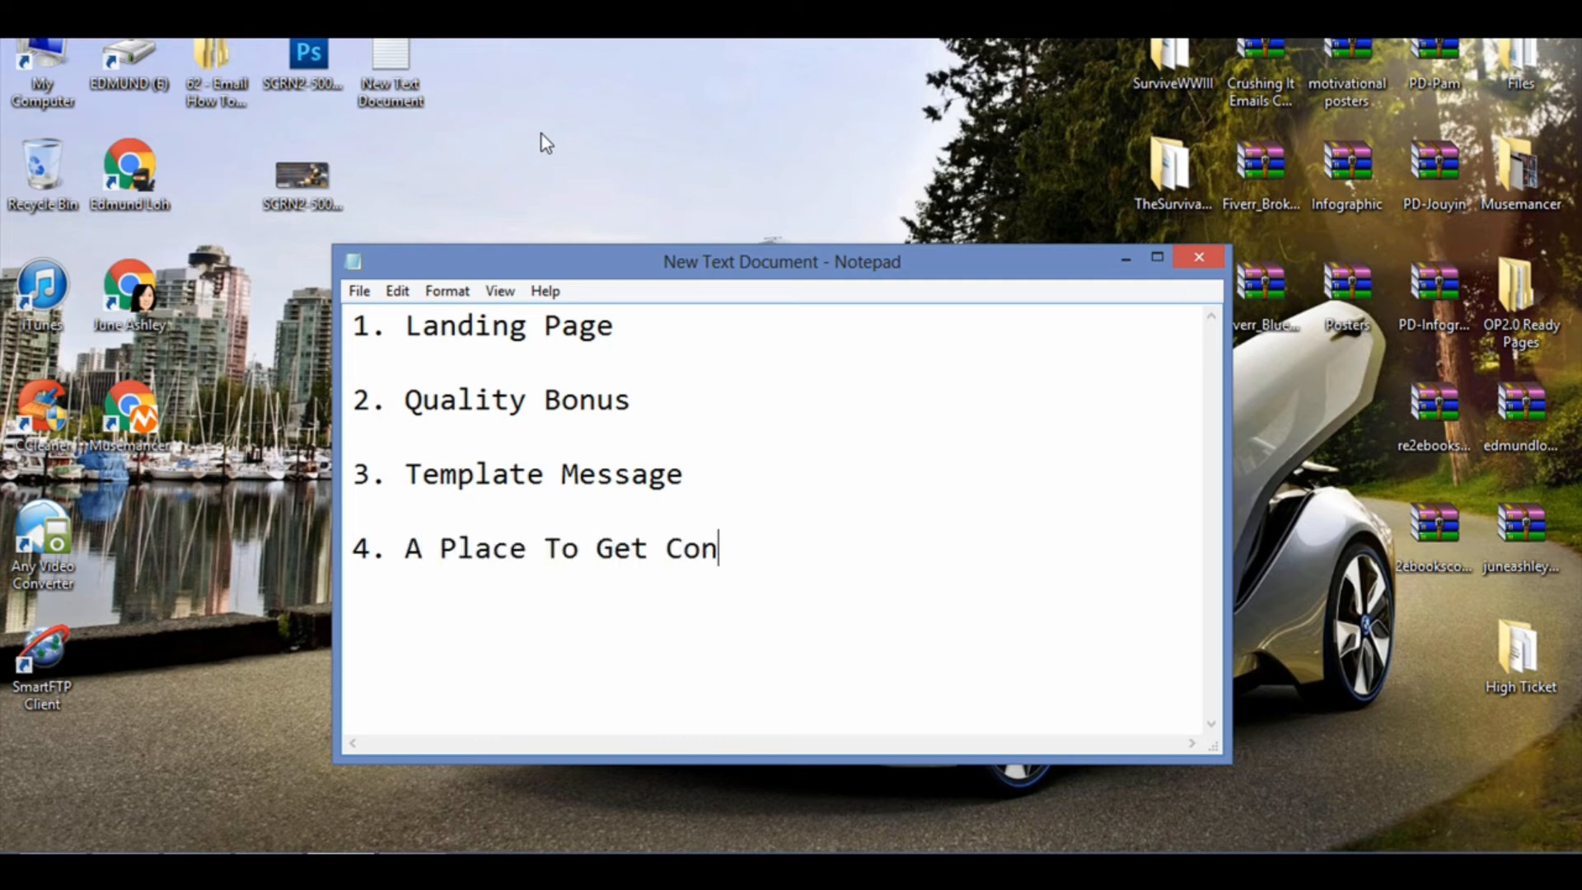
type("nections")
key("Return")
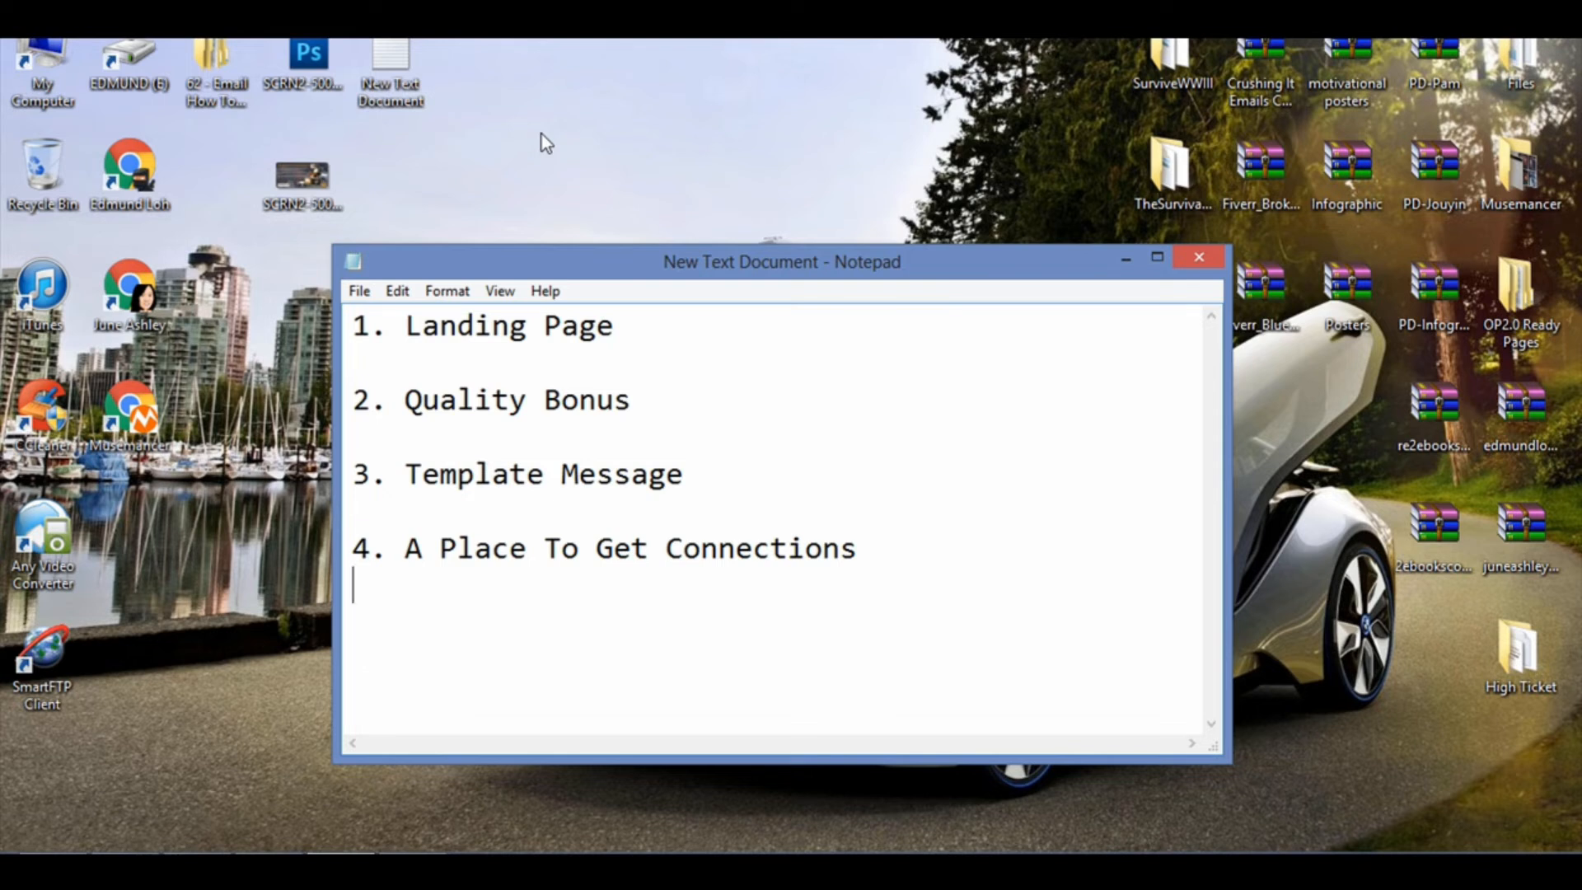
Step: Add the sub-point "- Quality image (PNG or JPEG)" under "2. Quality Bonus" in the list
left_click(653, 336)
mouse_move(412, 867)
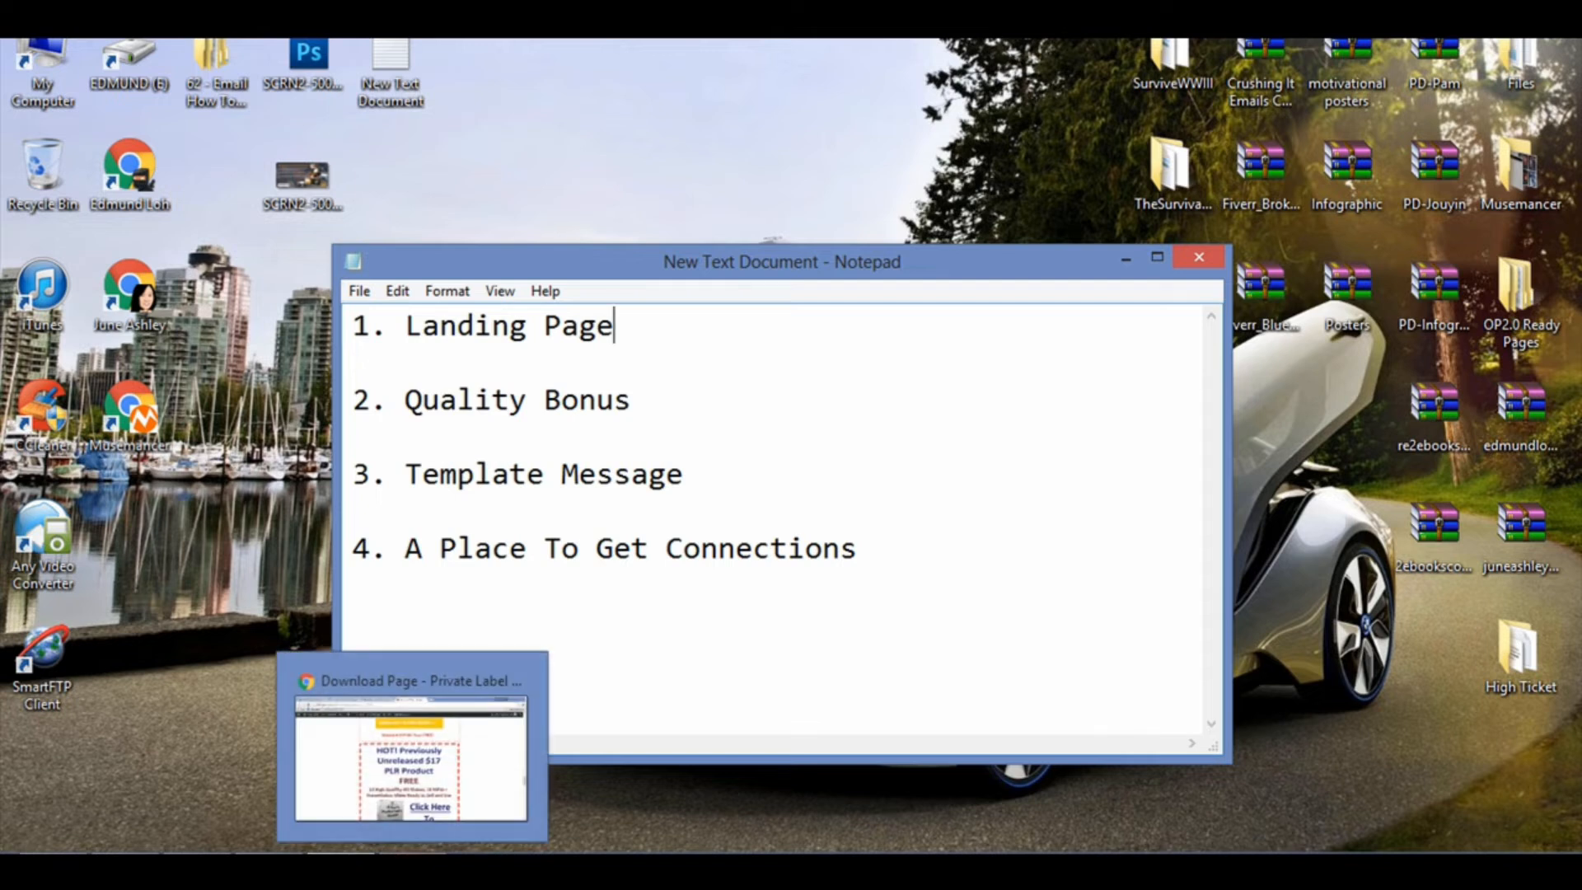
left_click(680, 346)
left_click(677, 399)
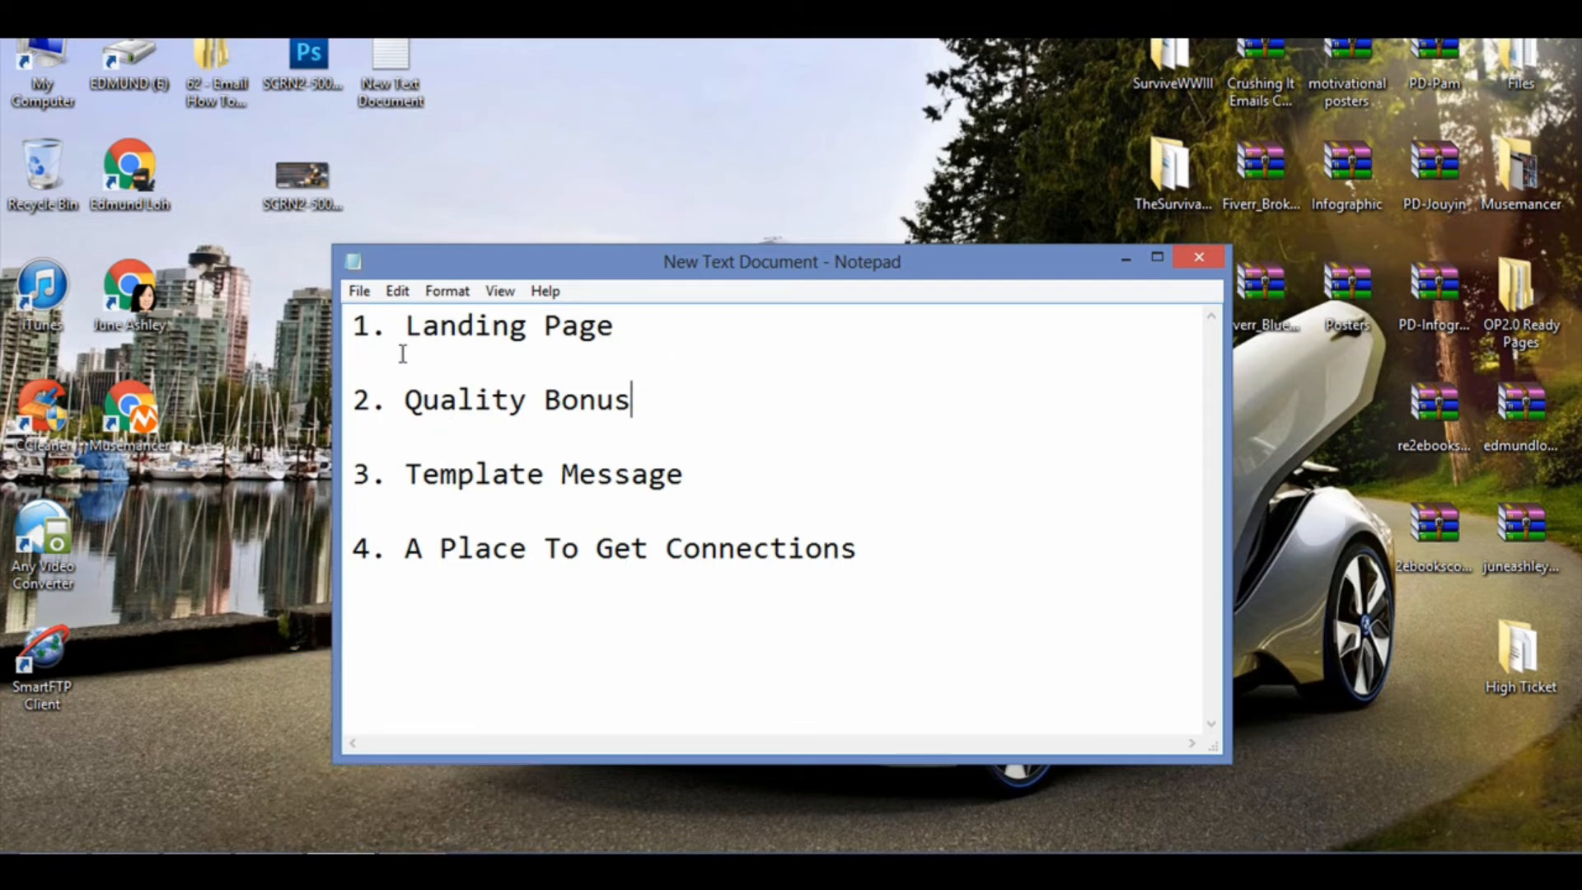
key("Return")
type("- Qu")
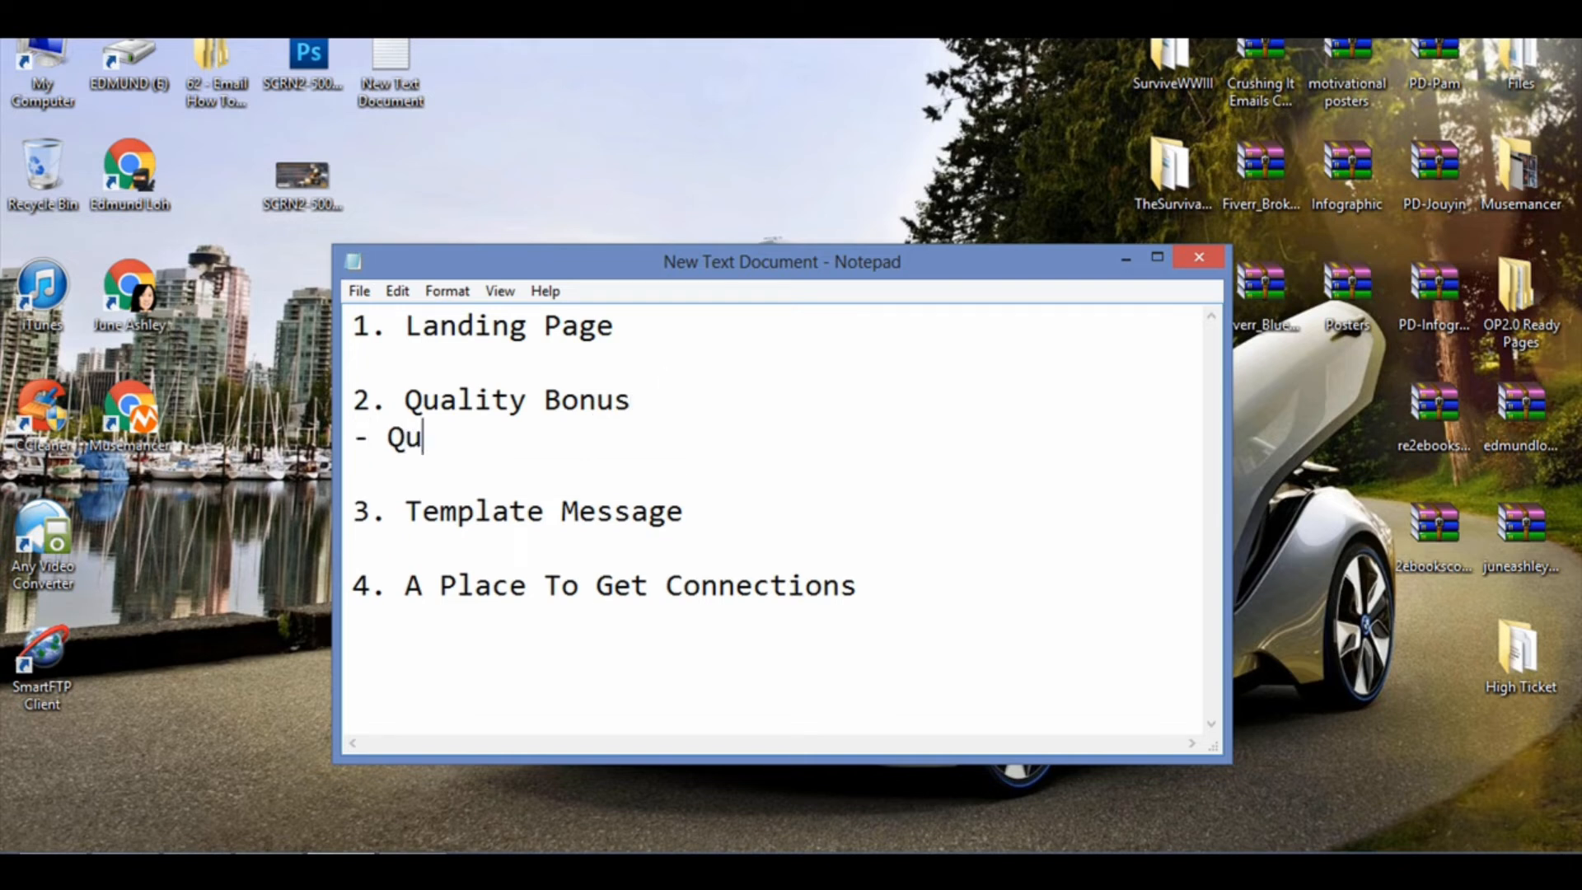
type("ality image as")
key("BackSpace")
key("BackSpace")
key("BackSpace")
type("(PNG or JEG")
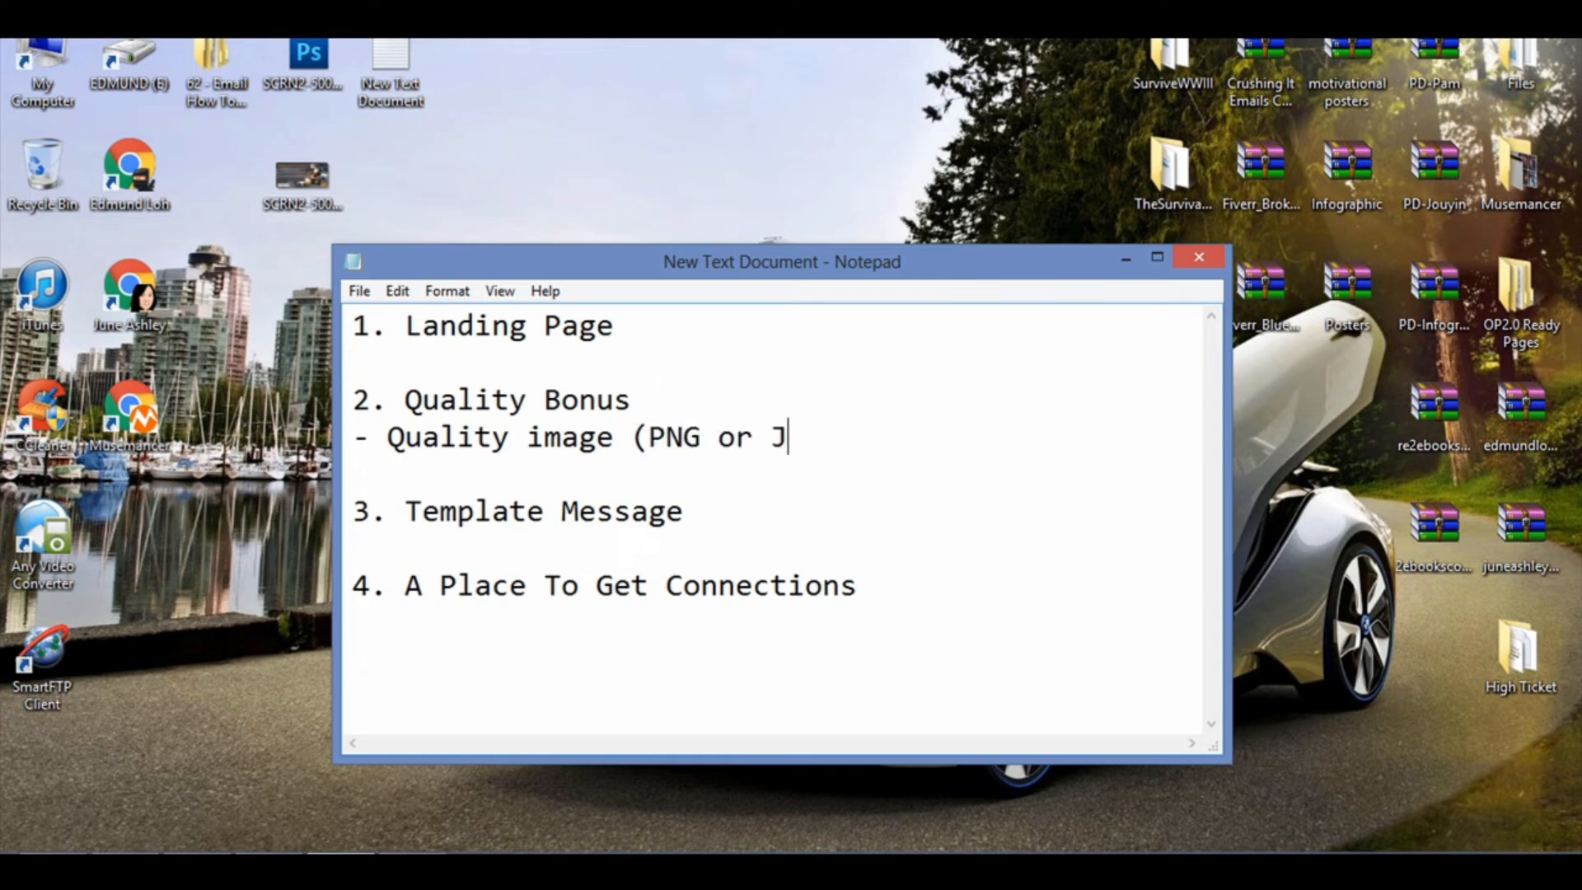
key("BackSpace")
key("BackSpace")
type("PEG)")
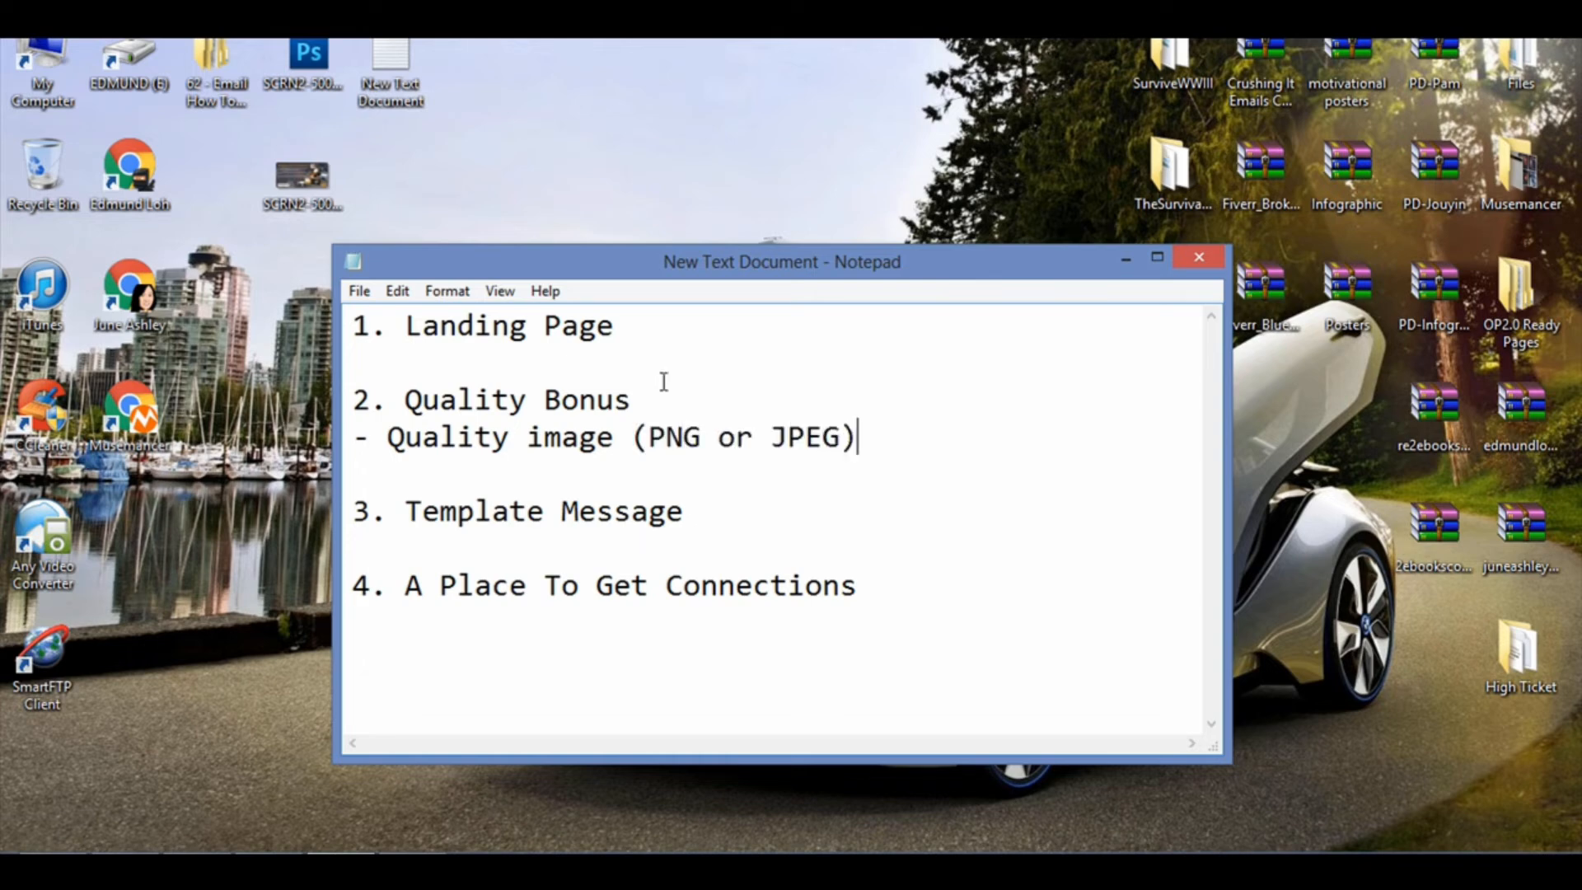
Step: View the sample bonus image stored on the desktop and return to the Notepad list
double_click(306, 178)
left_click(692, 512)
left_click(469, 626)
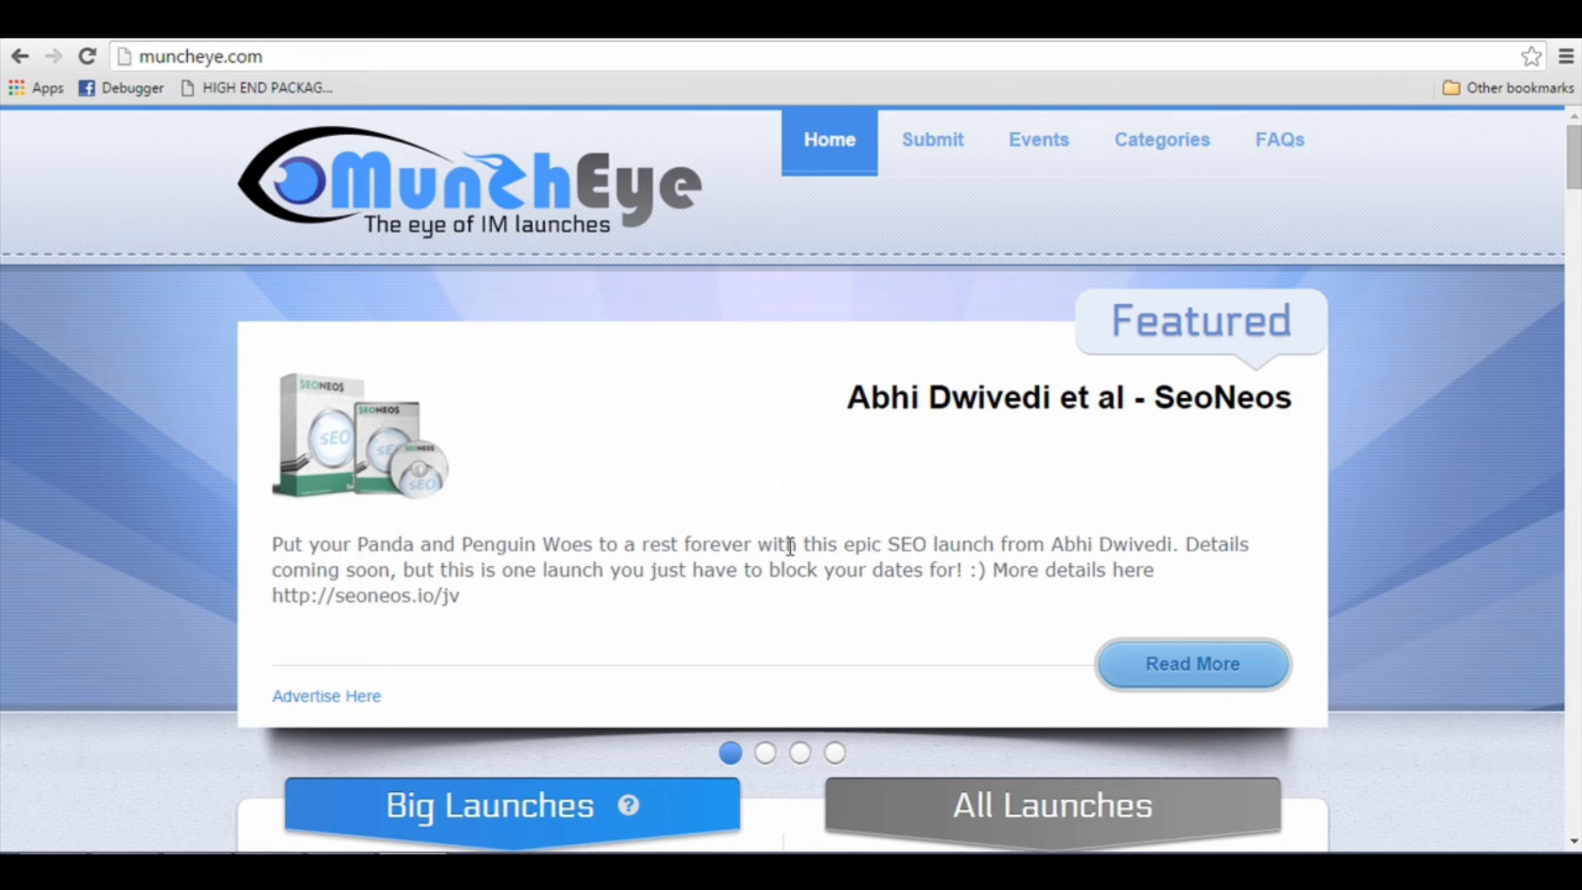
Step: Look through the Big Launches and All Launches lists on muncheye.com for upcoming product launches to promote
scroll(794, 556, "down", 7)
scroll(796, 565, "down", 3)
scroll(872, 552, "up", 3)
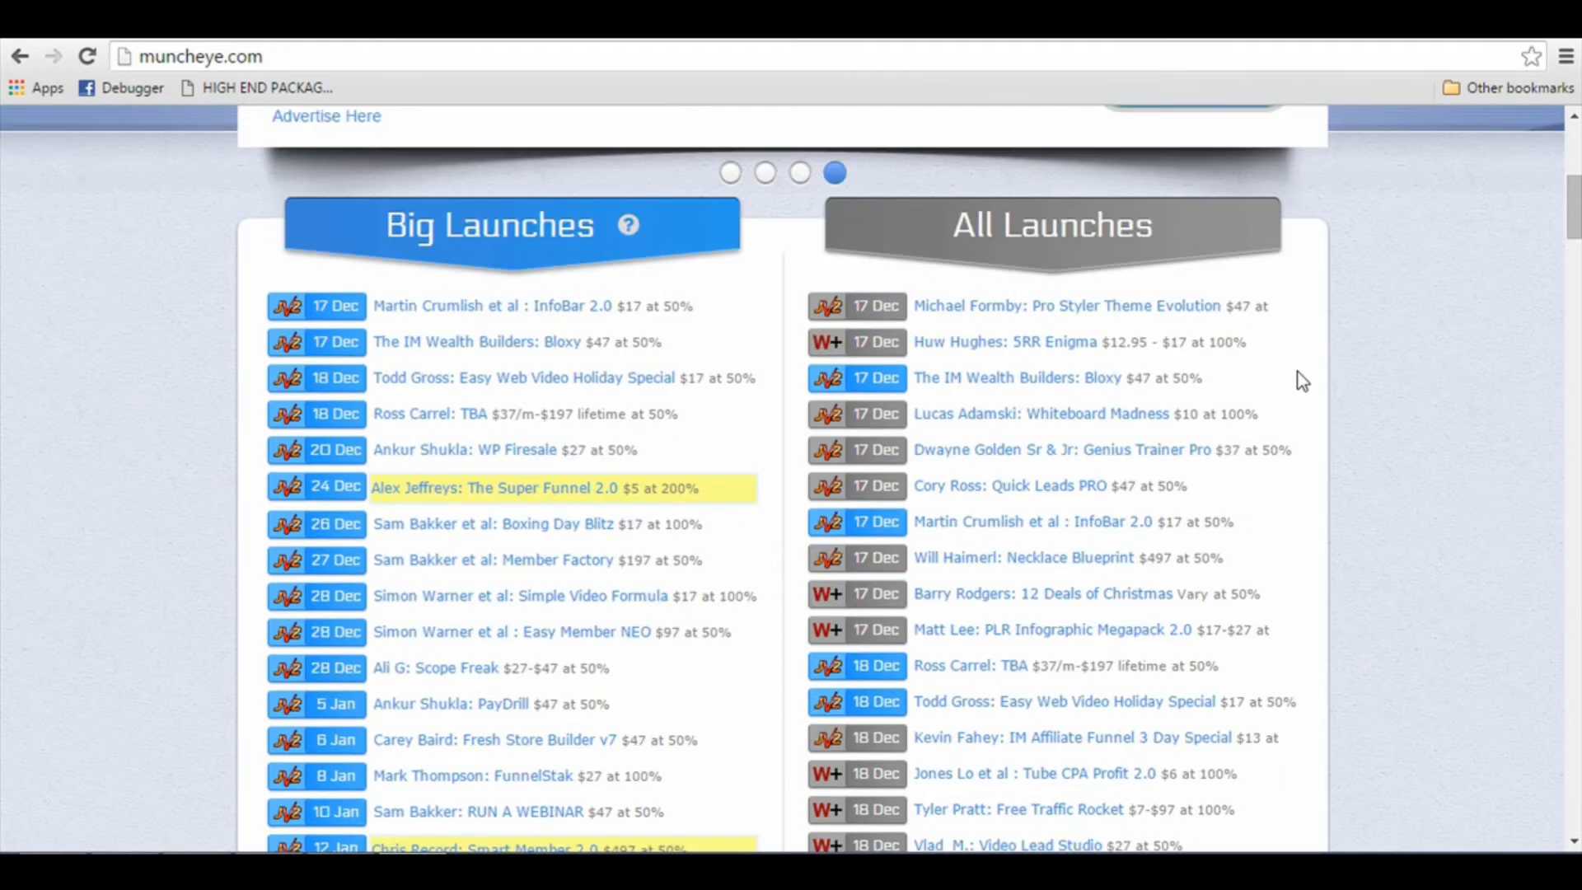
scroll(918, 583, "down", 1)
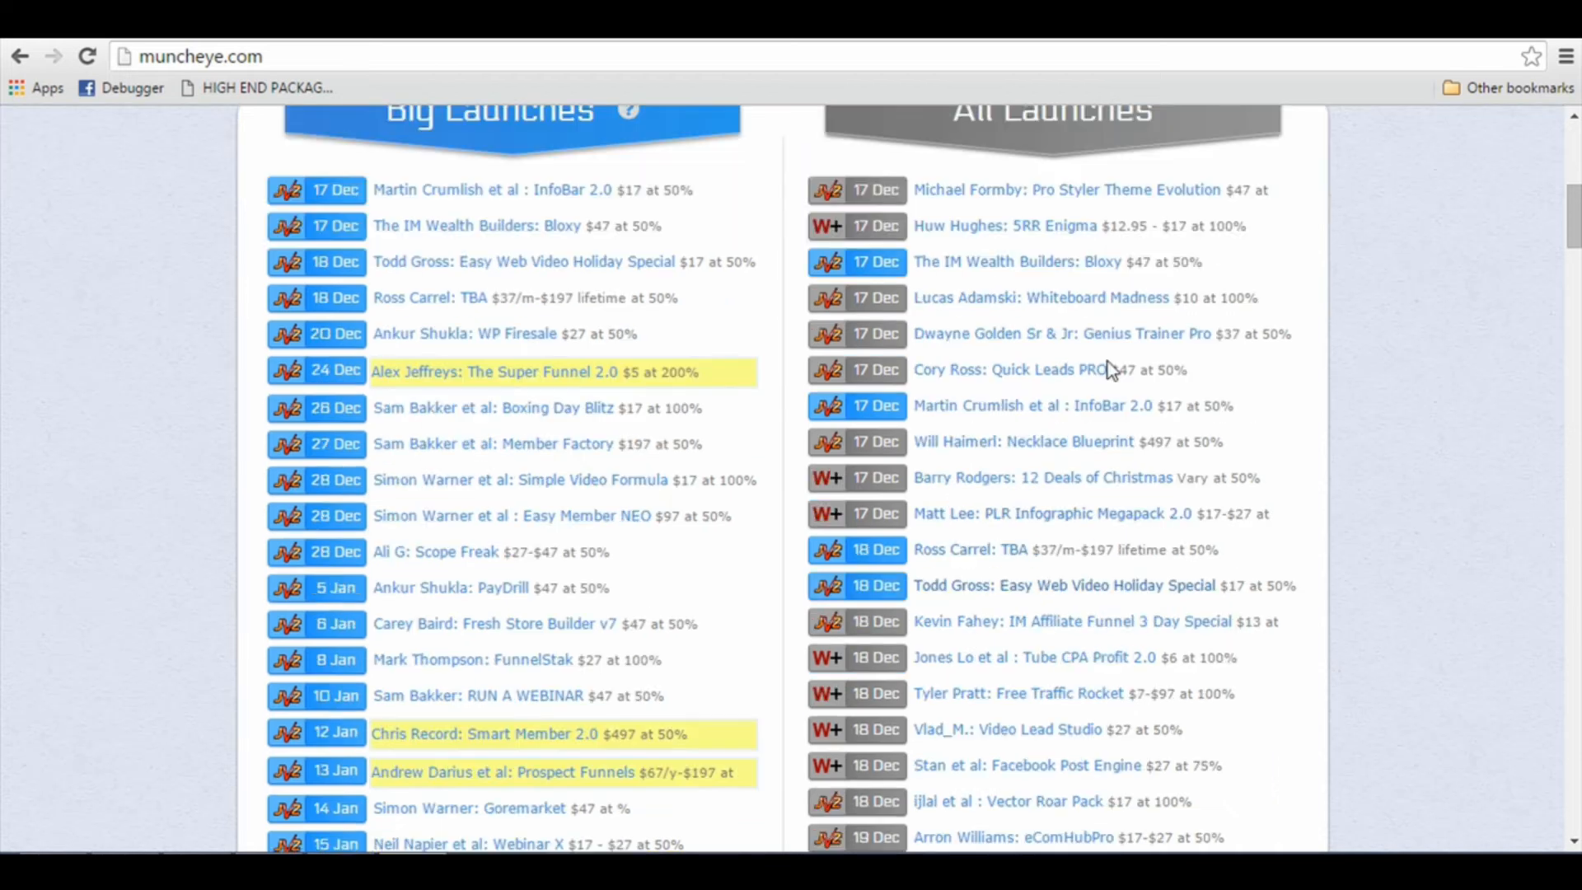
scroll(1036, 567, "down", 1)
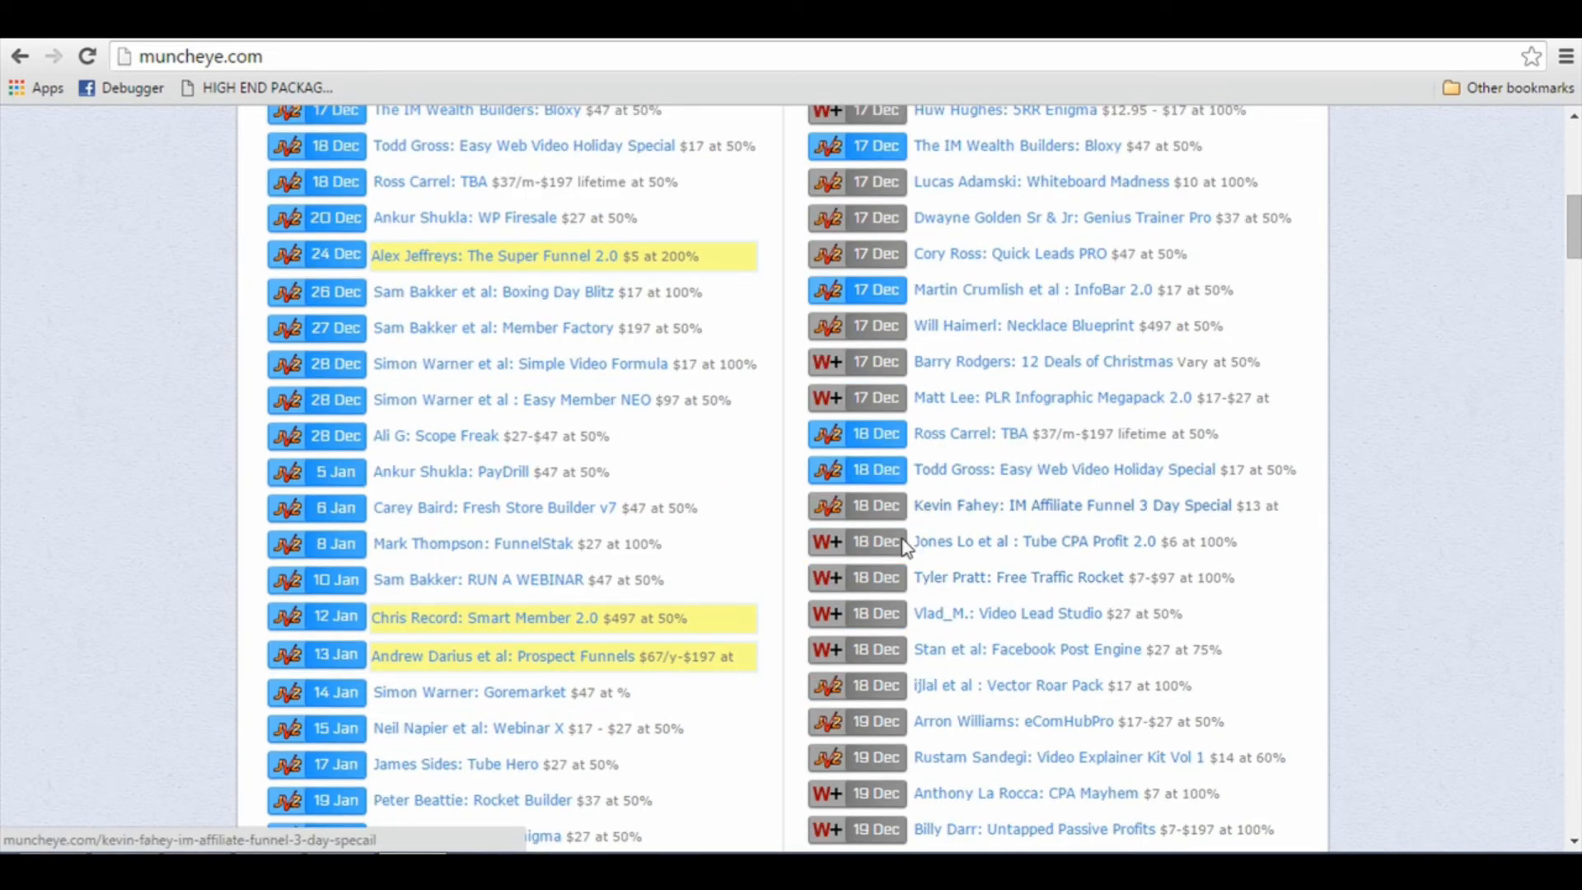
scroll(859, 575, "down", 2)
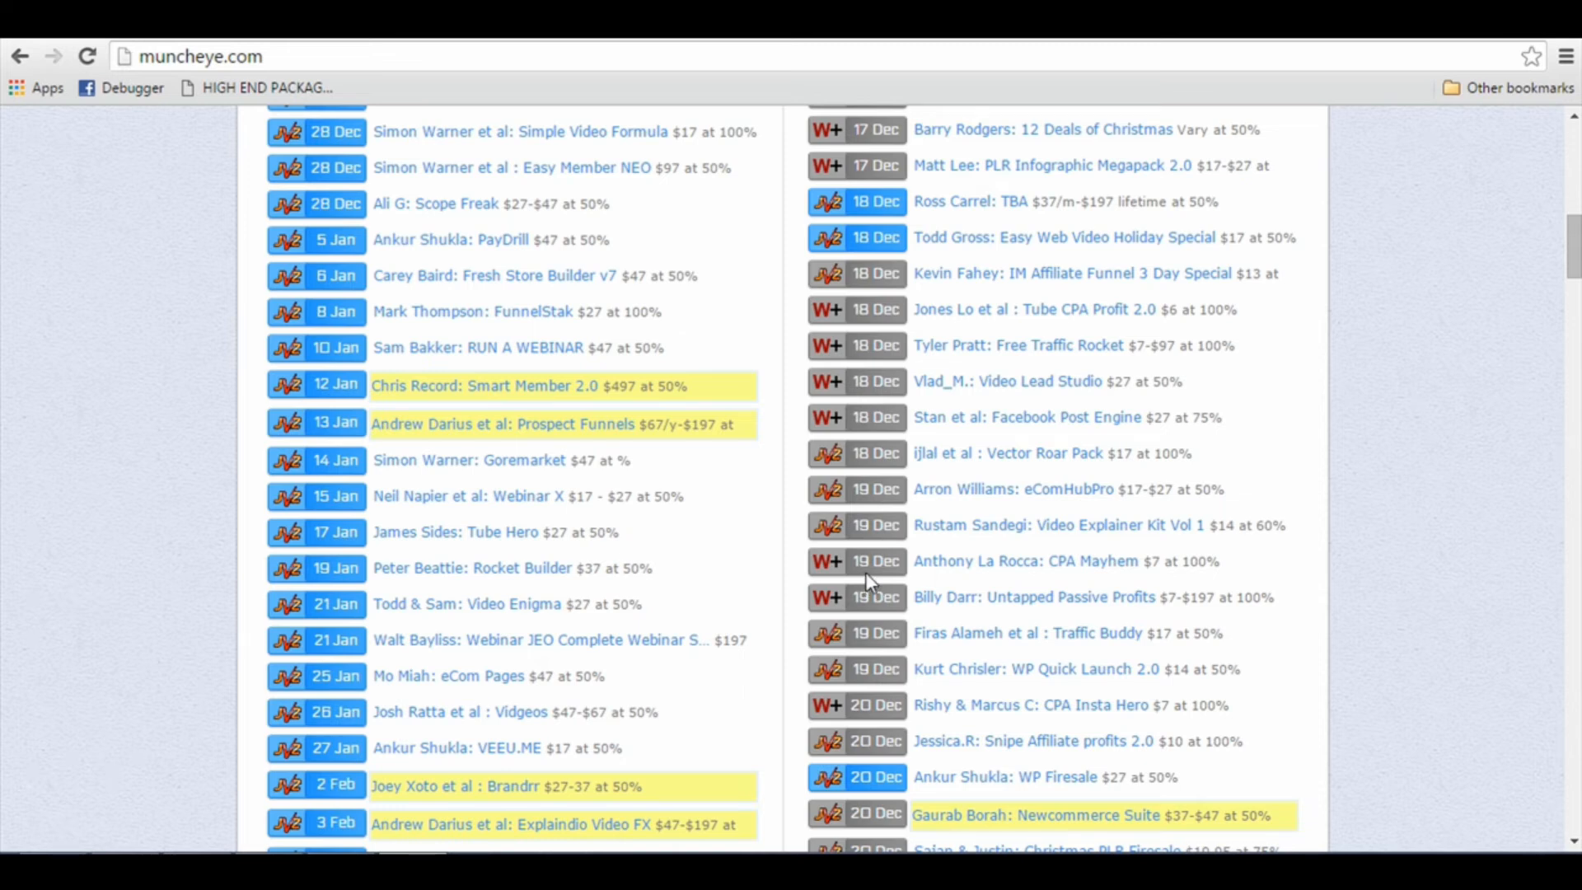
scroll(865, 571, "down", 1)
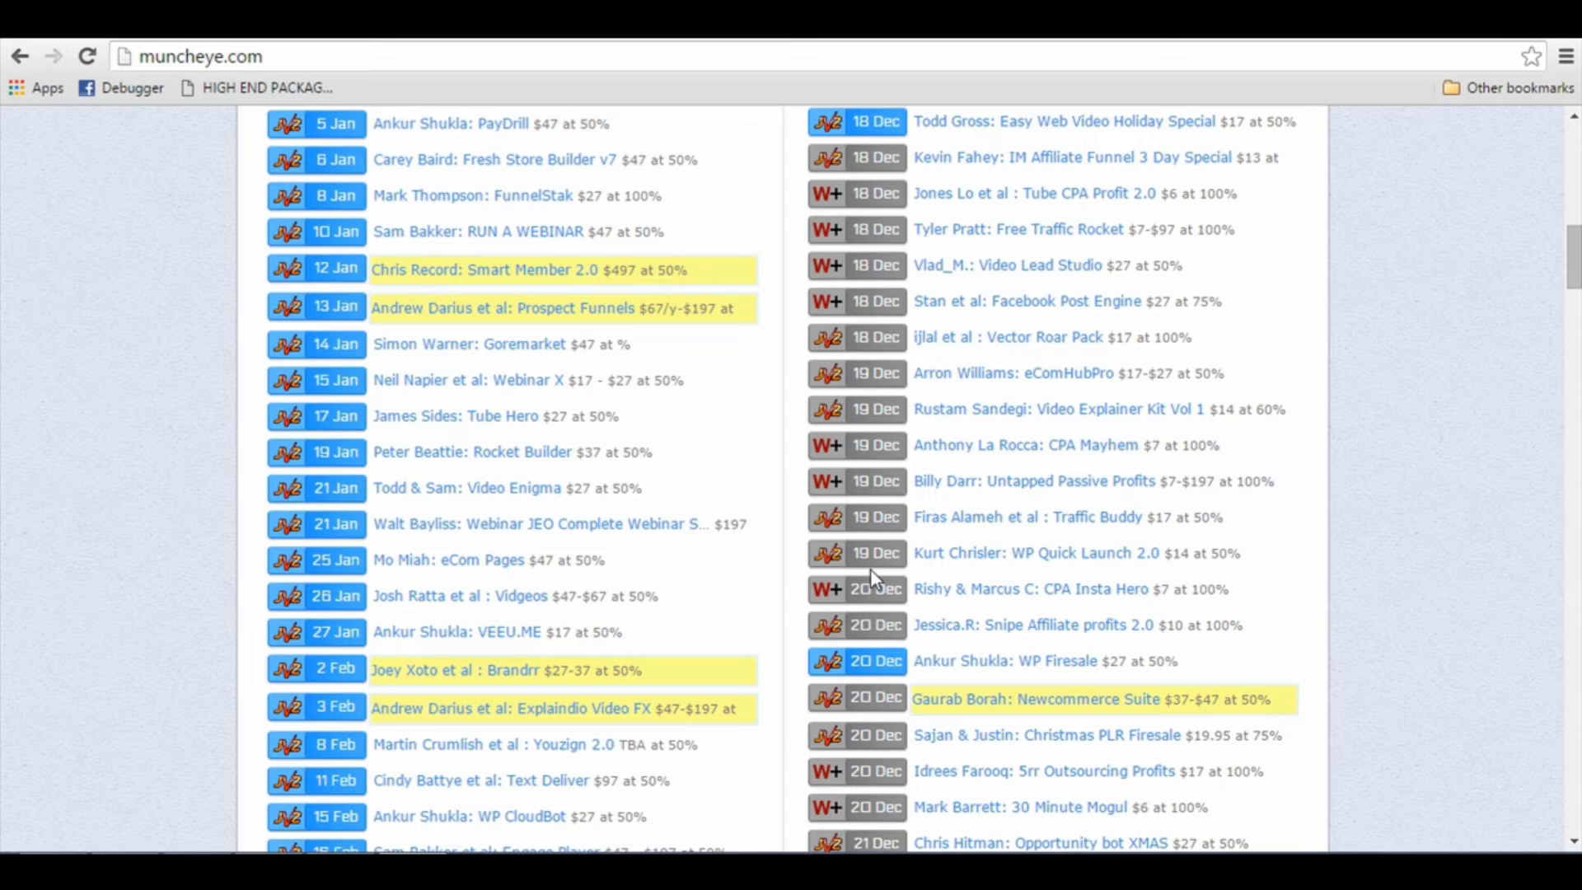
Step: Open Gmail in a new browser tab and start a new message with the personal-domain address as sender
key("ctrl+t")
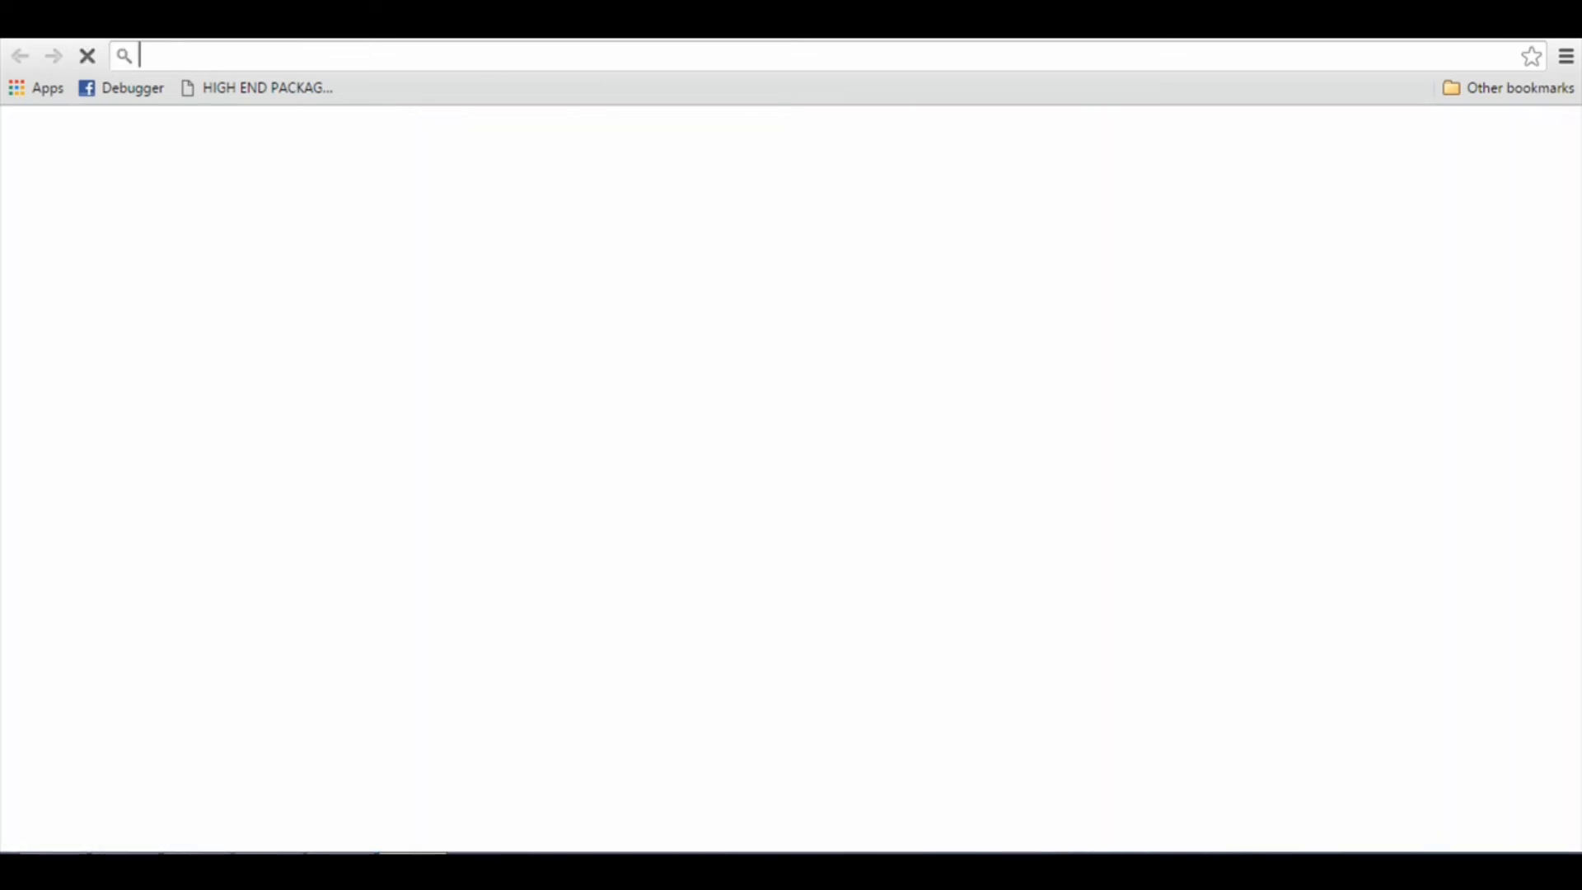
type("gm")
left_click(520, 100)
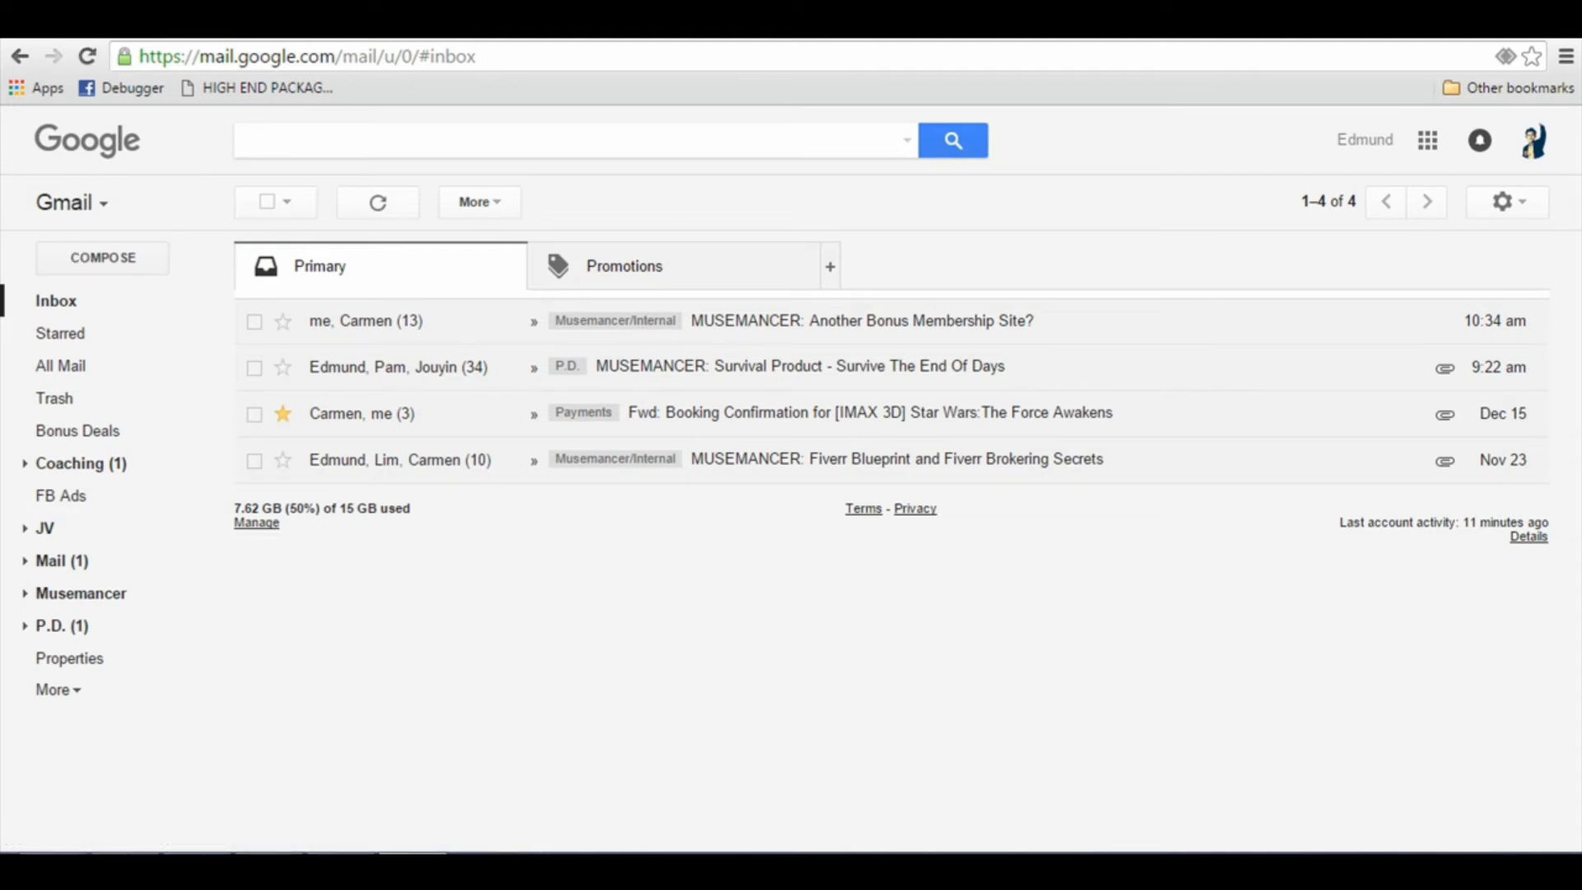
left_click(97, 263)
left_click(1219, 410)
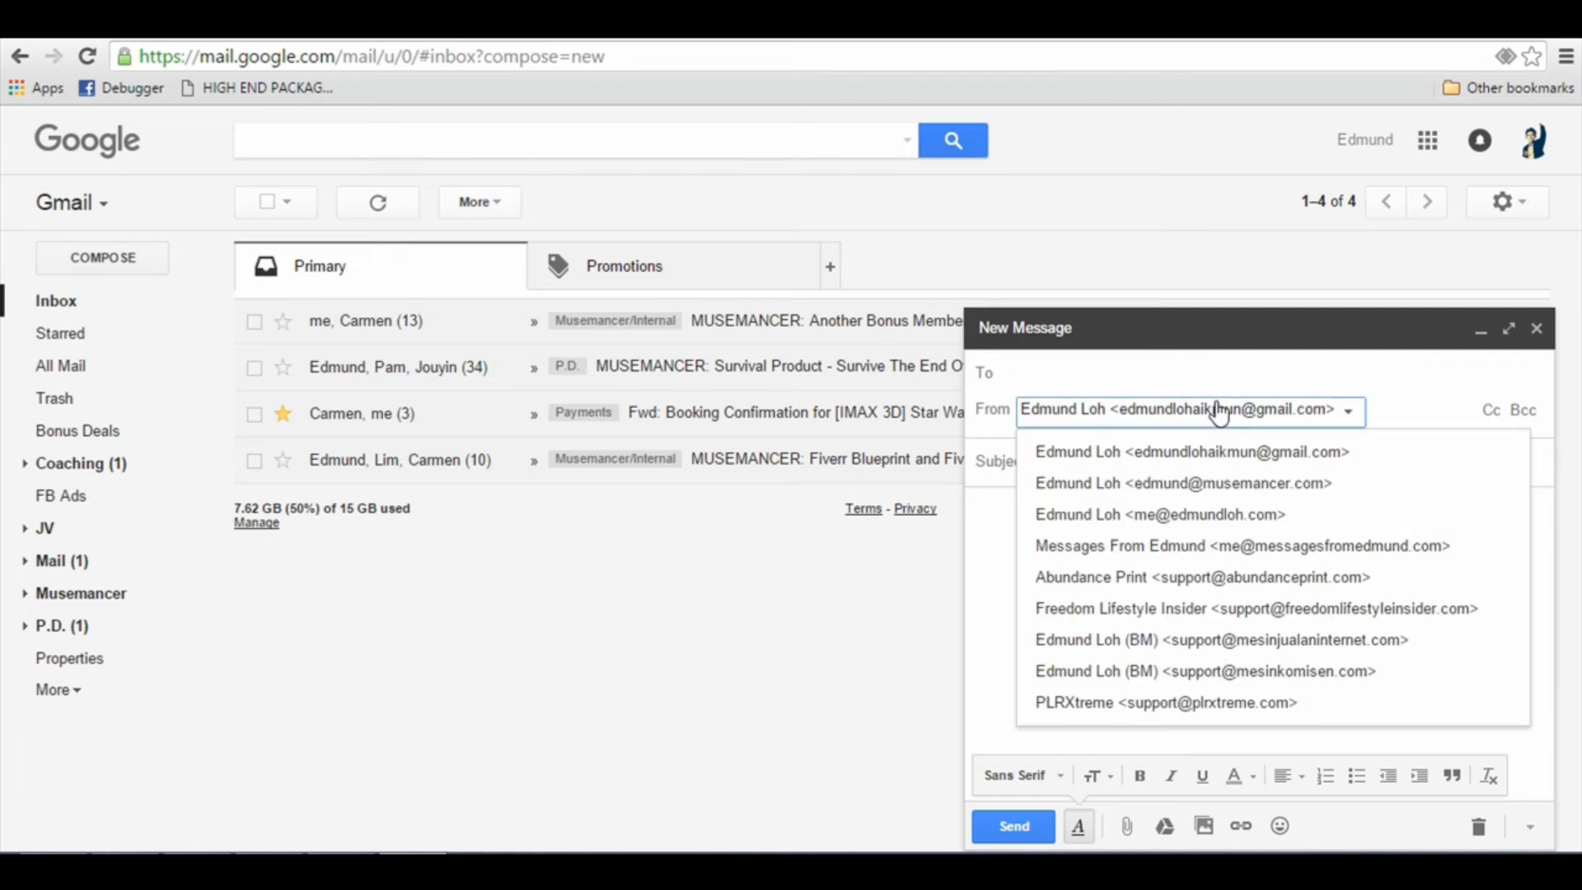
left_click(1218, 516)
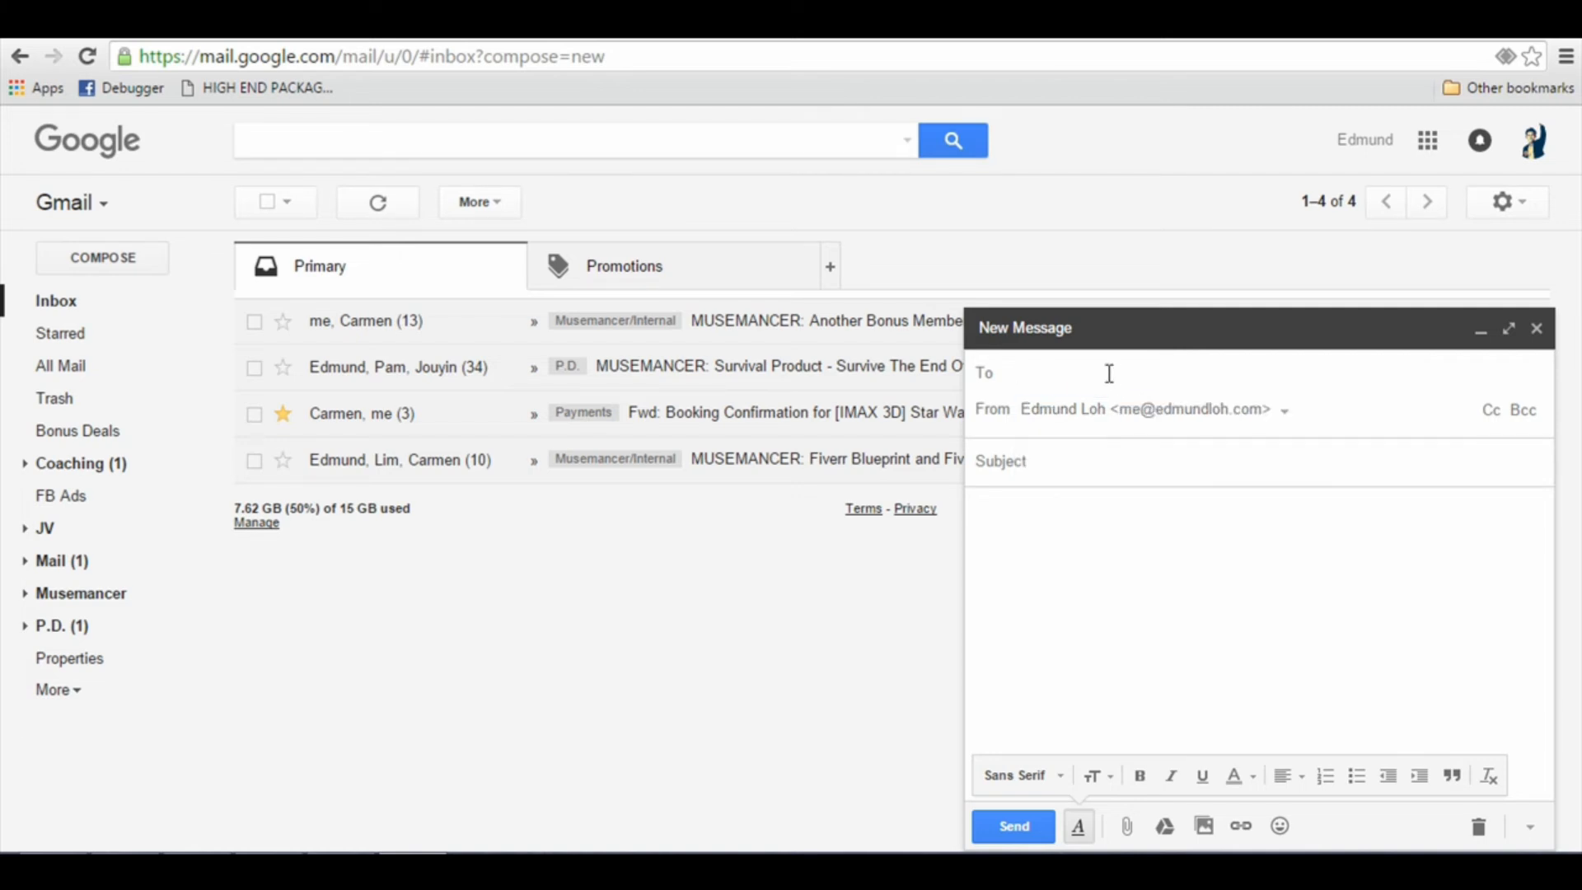
Step: Begin the message's subject line with "Hey NAME, It's YOURNAME here"
left_click(1112, 460)
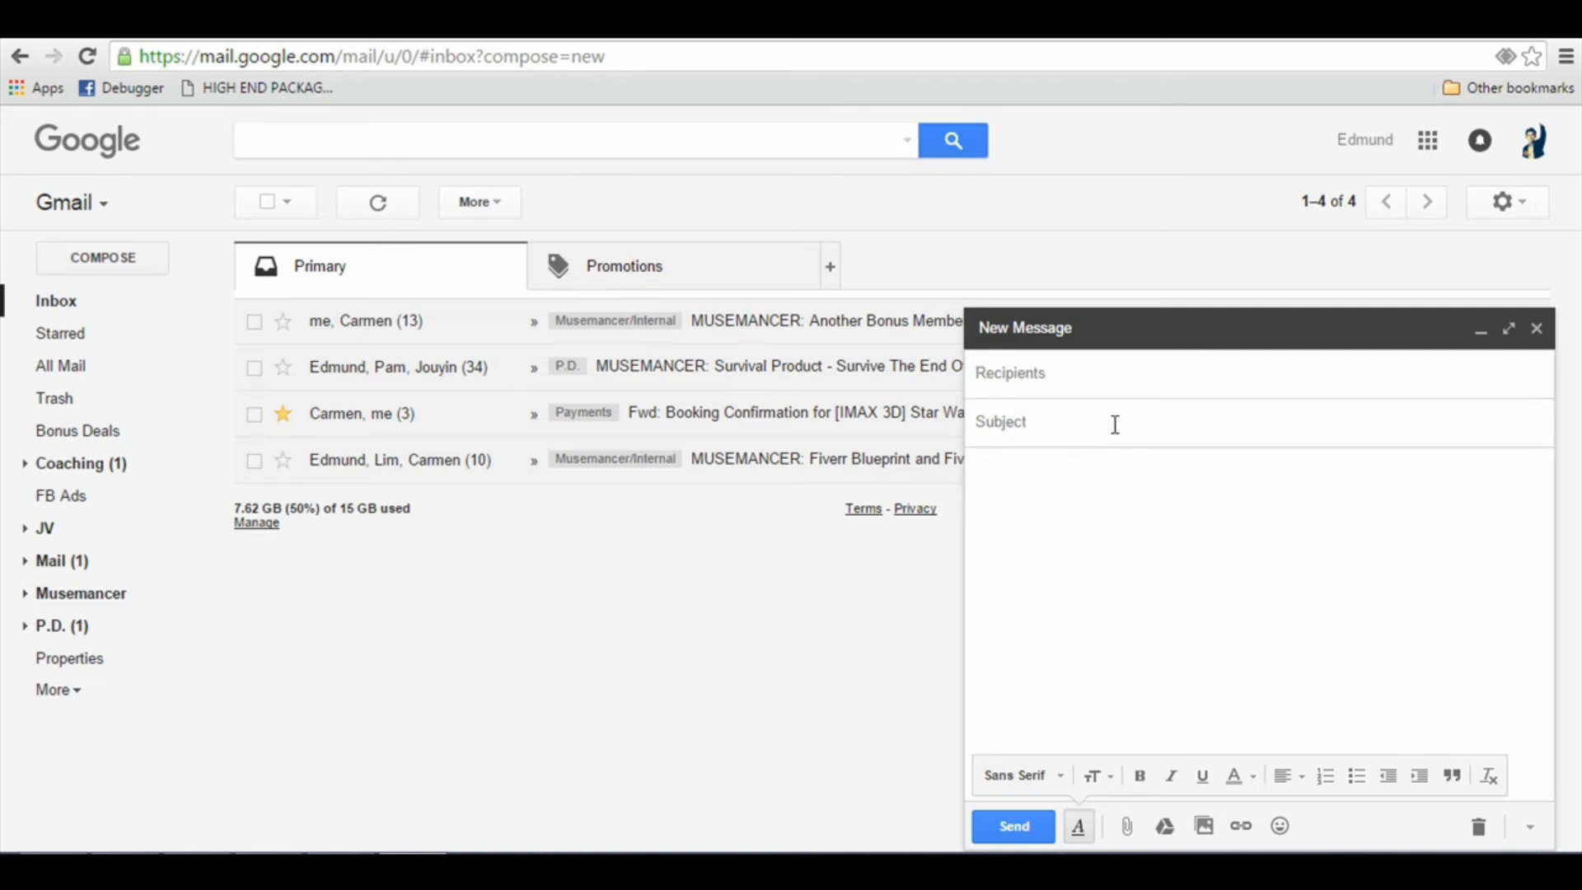
left_click(1114, 425)
left_click(1144, 646)
left_click(1108, 432)
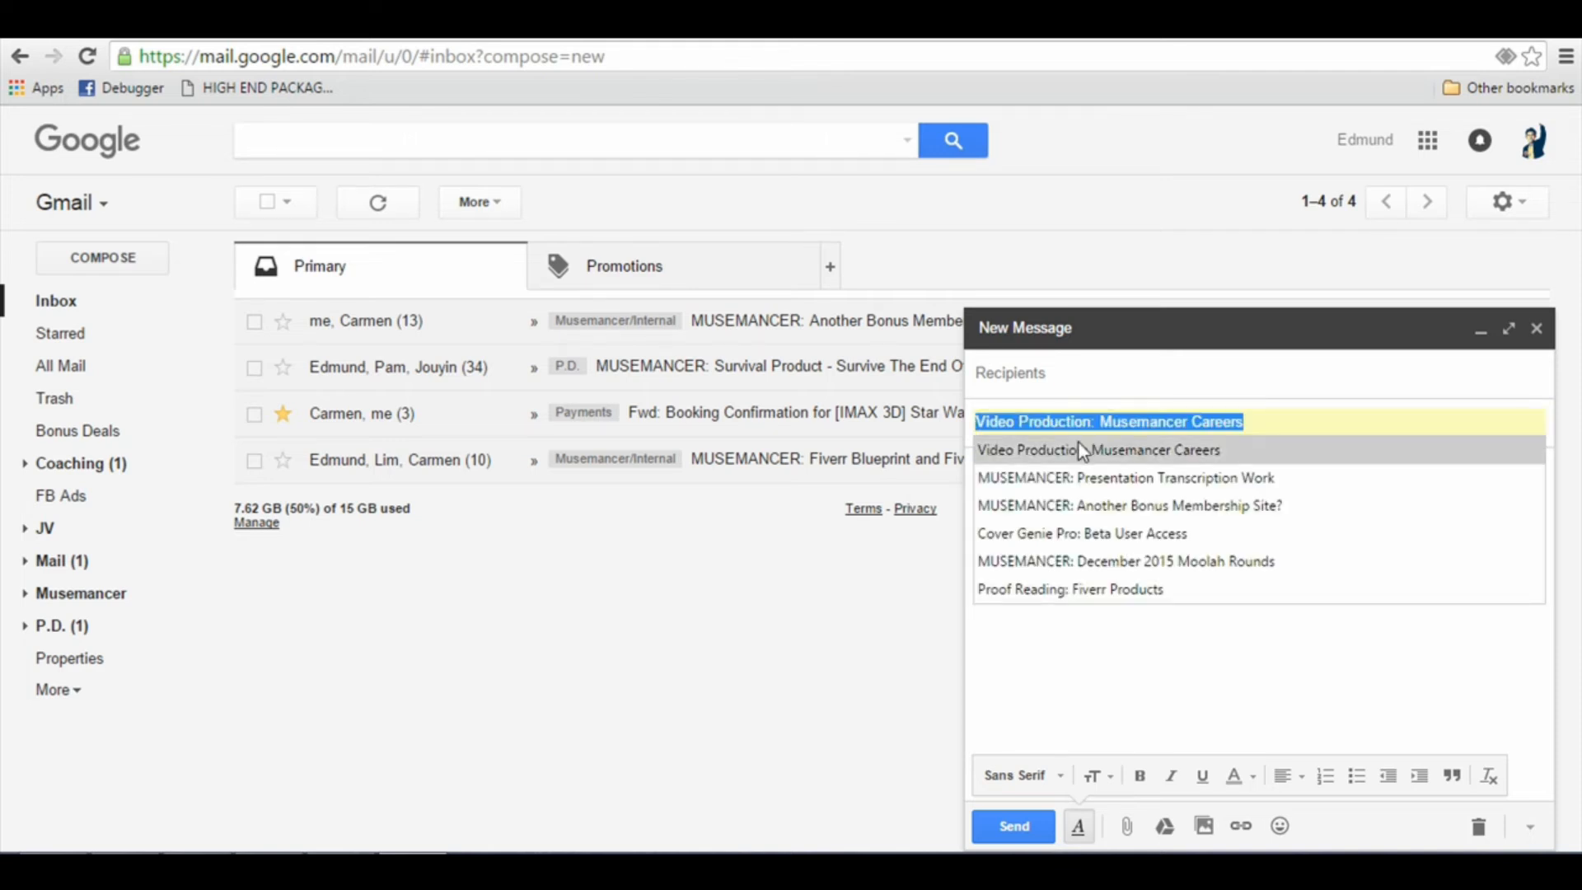
type("E")
key("BackSpace")
type("Hey NAME, It")
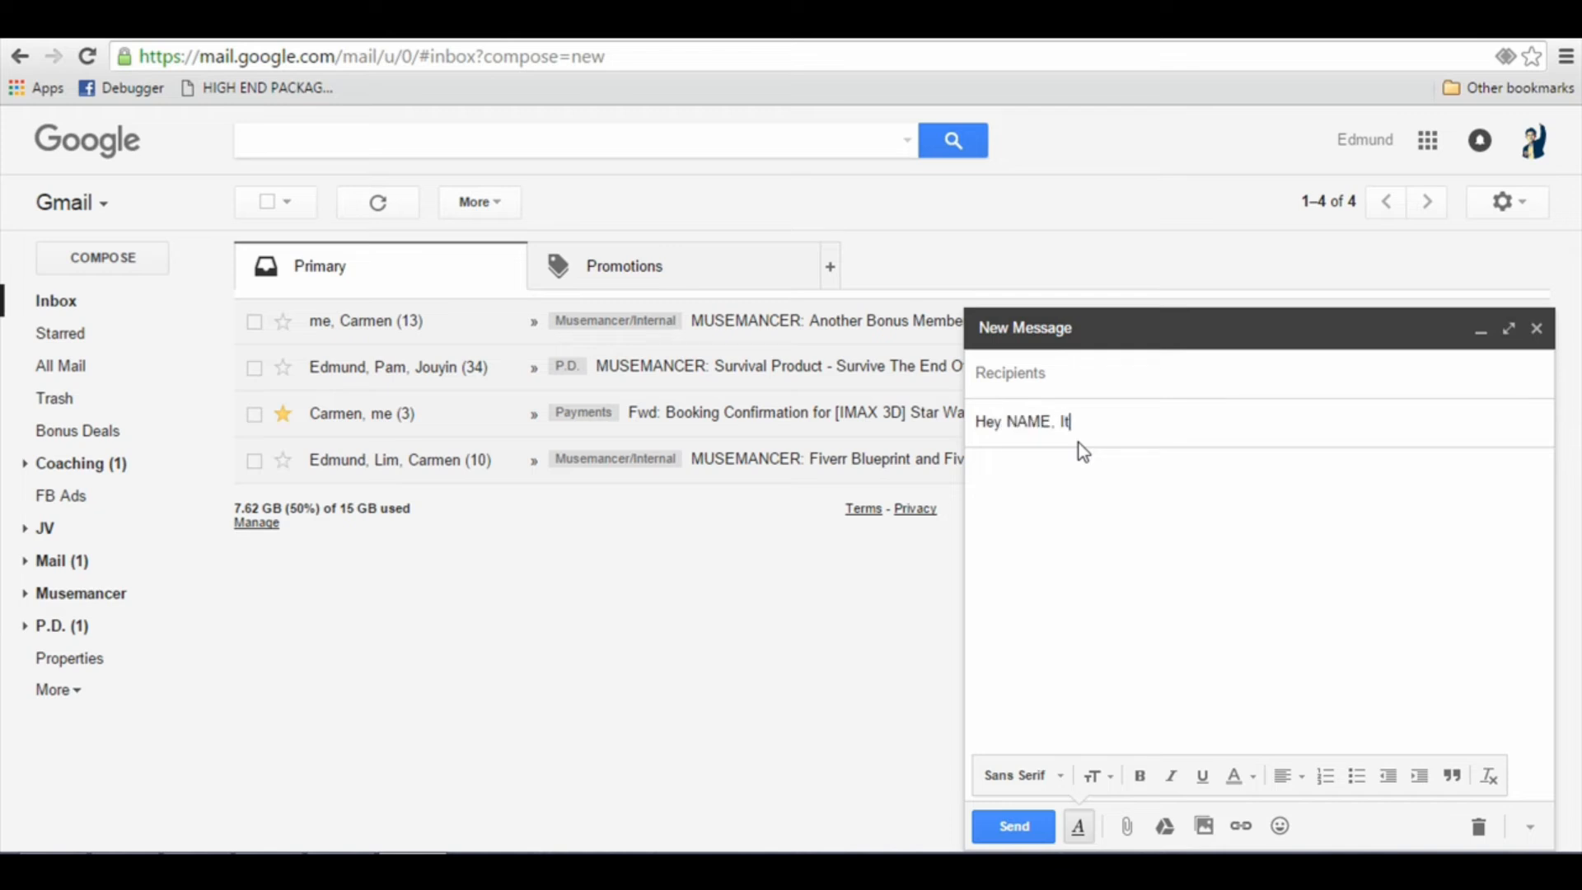
type("'s YOURNAME ")
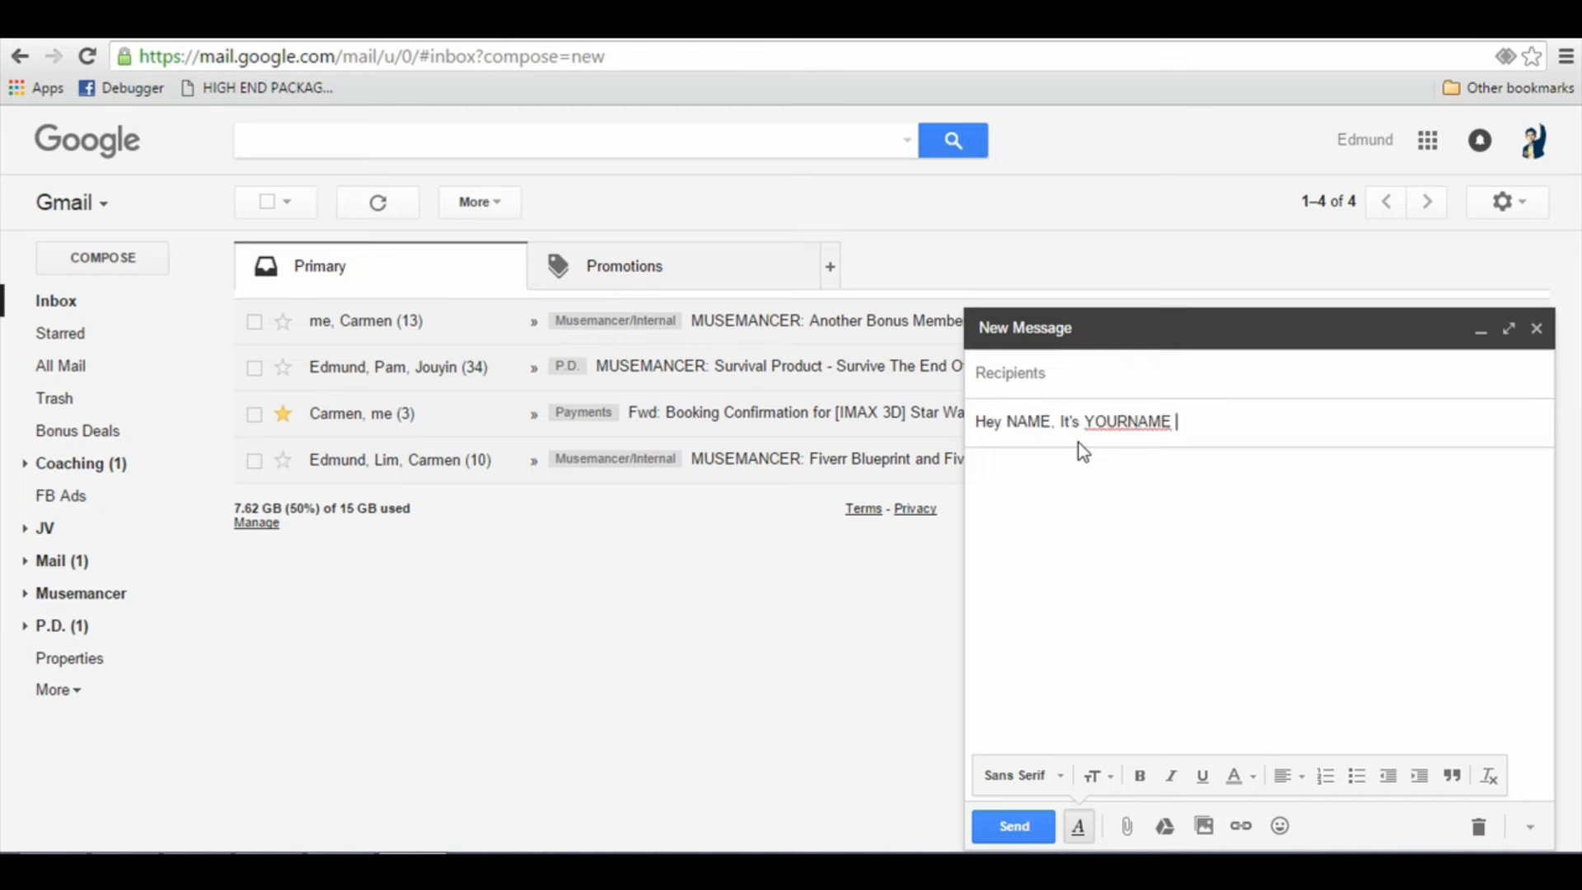
type("here (about your ProductLauch")
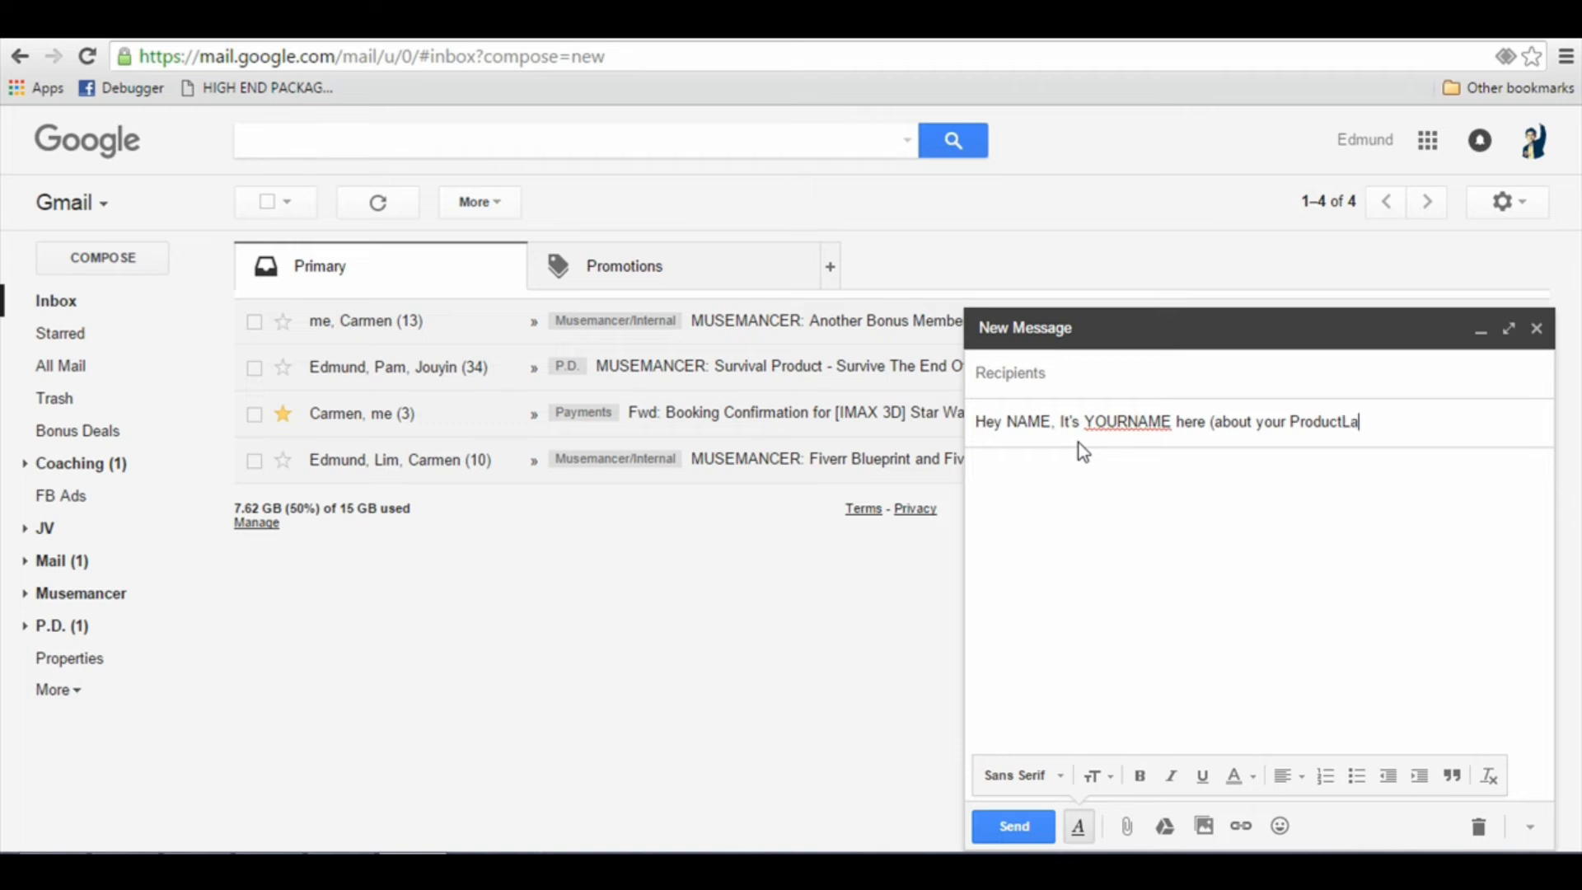
Step: Complete the subject line with "(about your ProductLaunch on Dec 23)" and move on to the message body
key("BackSpace")
key("BackSpace")
type("nch on Dec 23)")
key("Tab")
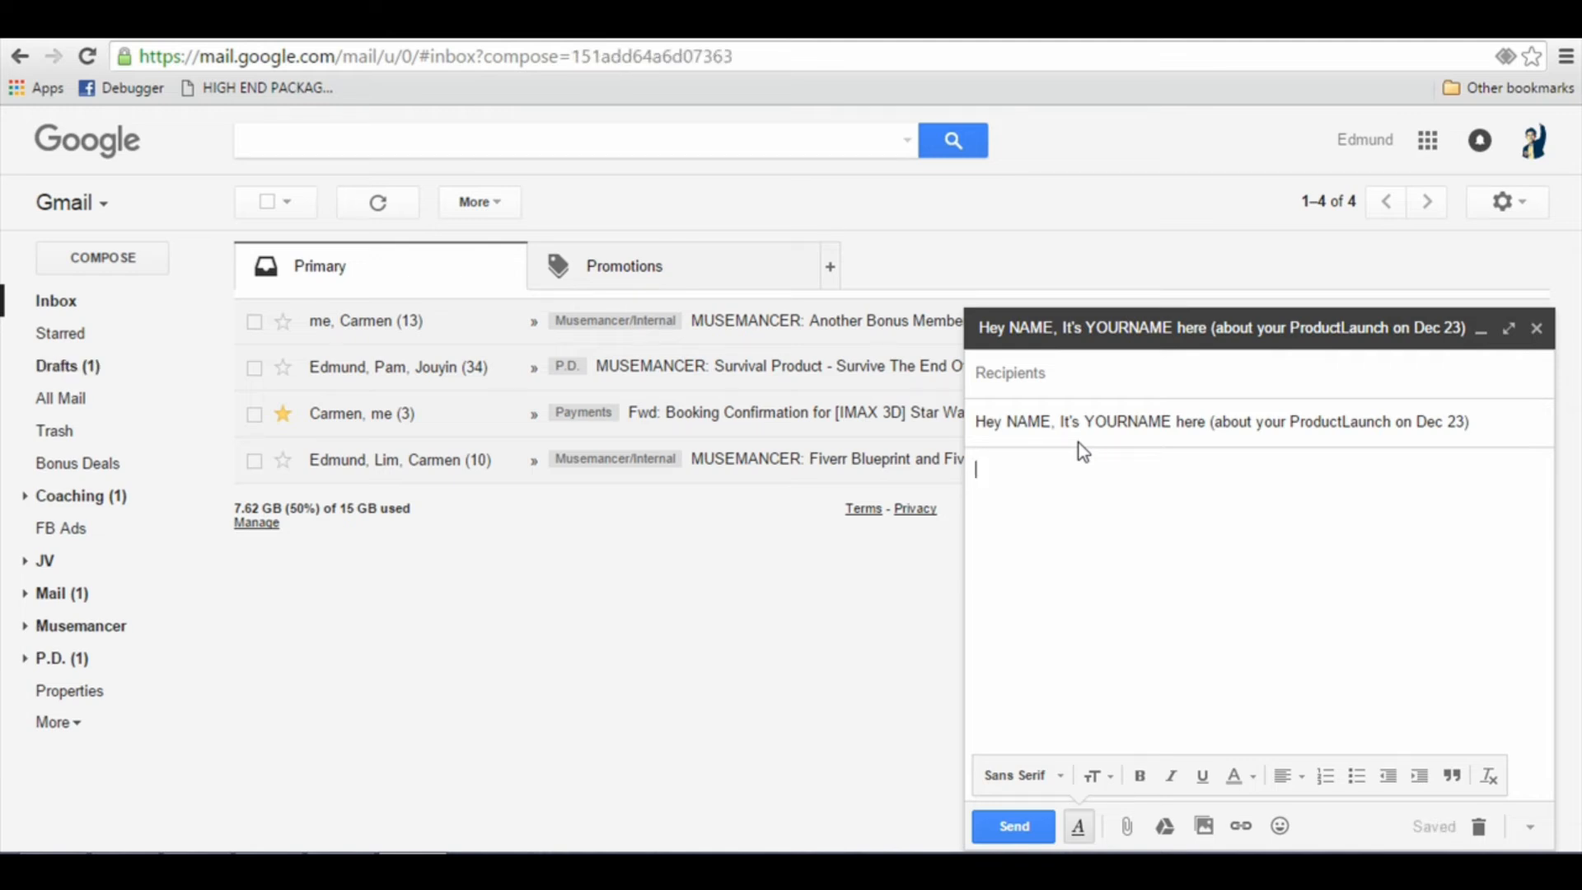
Step: Write the greeting "Hey NAME,", an introduction of YOURNAME mentioning the December 23rd launch, and a paragraph promising to promote the offer to subscribers
type("Hey NAME,")
key("Return")
key("Return")
type("Th")
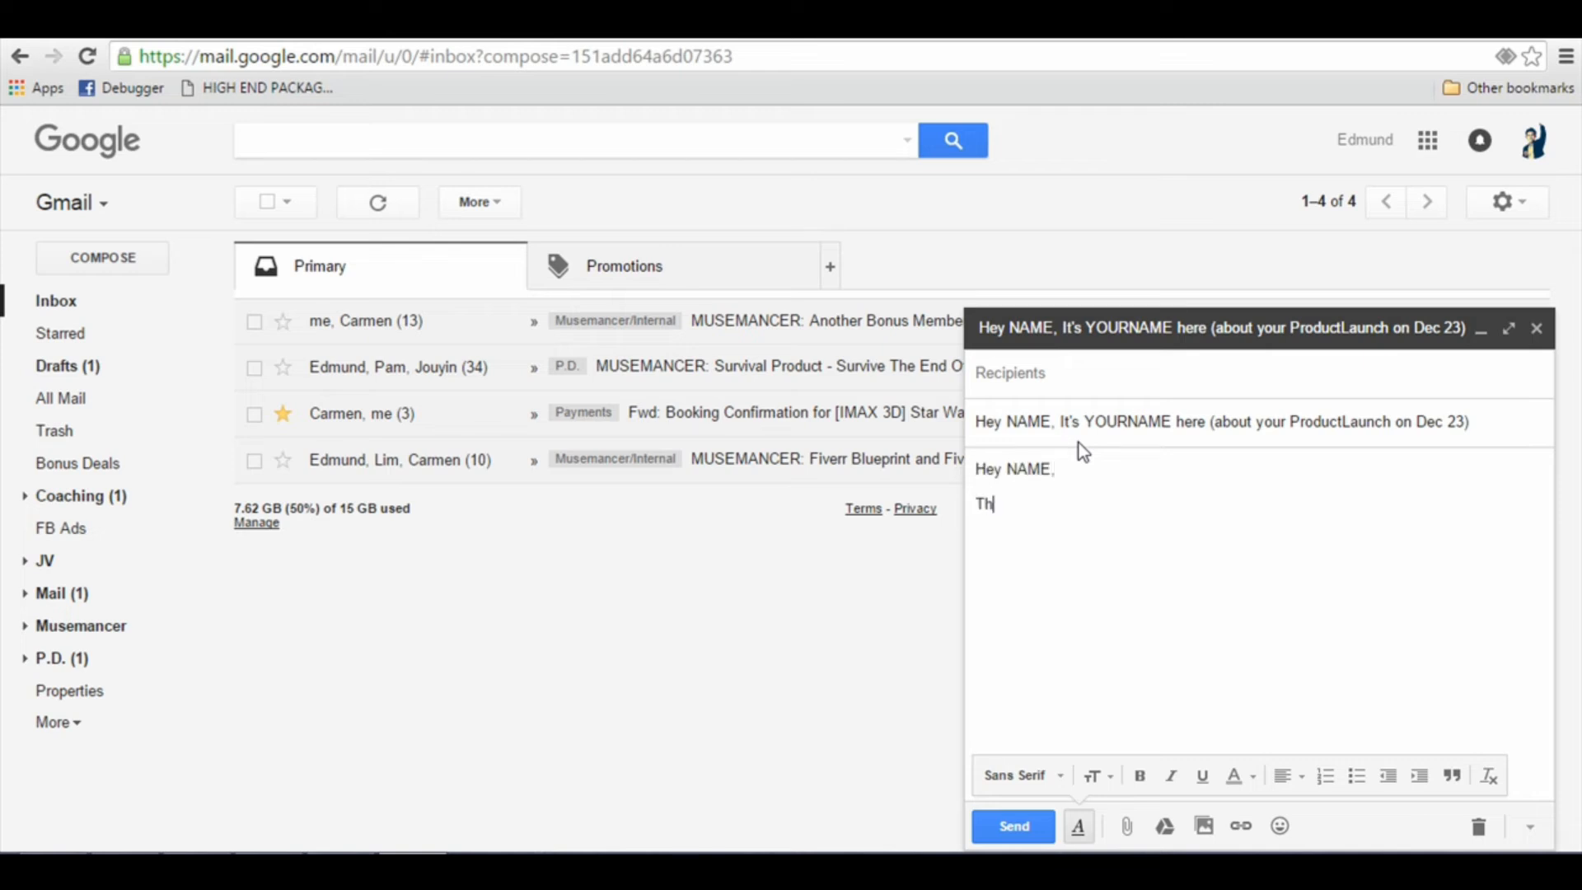
type("is is YOURNAME here. I")
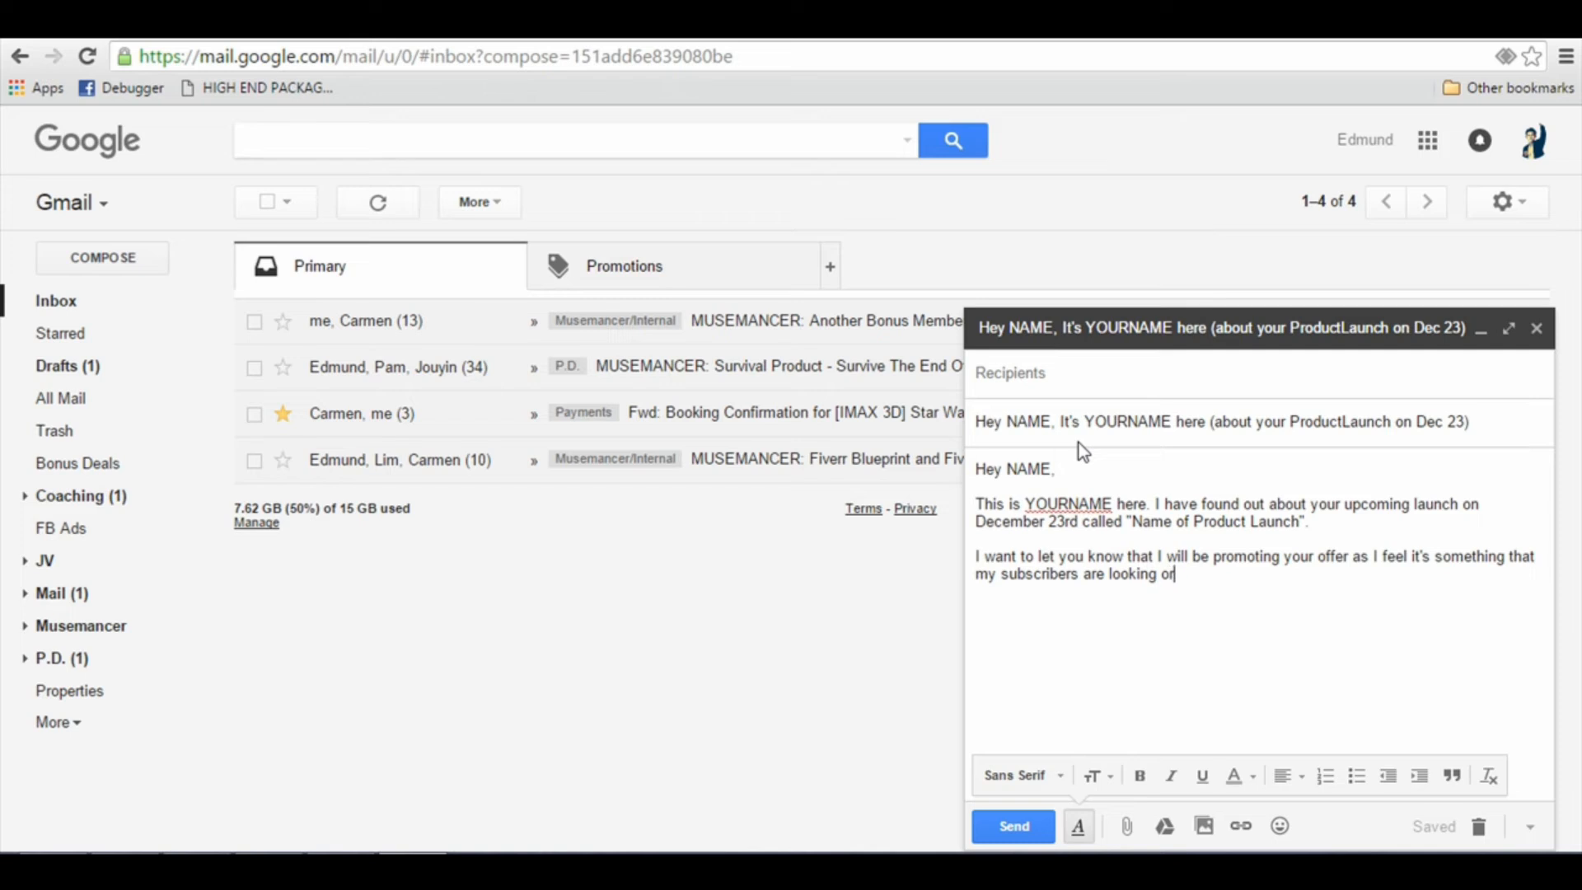
type("r.")
key("Return")
key("Return")
Step: Add "I was wondering if you can put my Bonus in your download page?", a launch support promise, a partnership closing line and the YOURNAME sign-off
type("I was wonder")
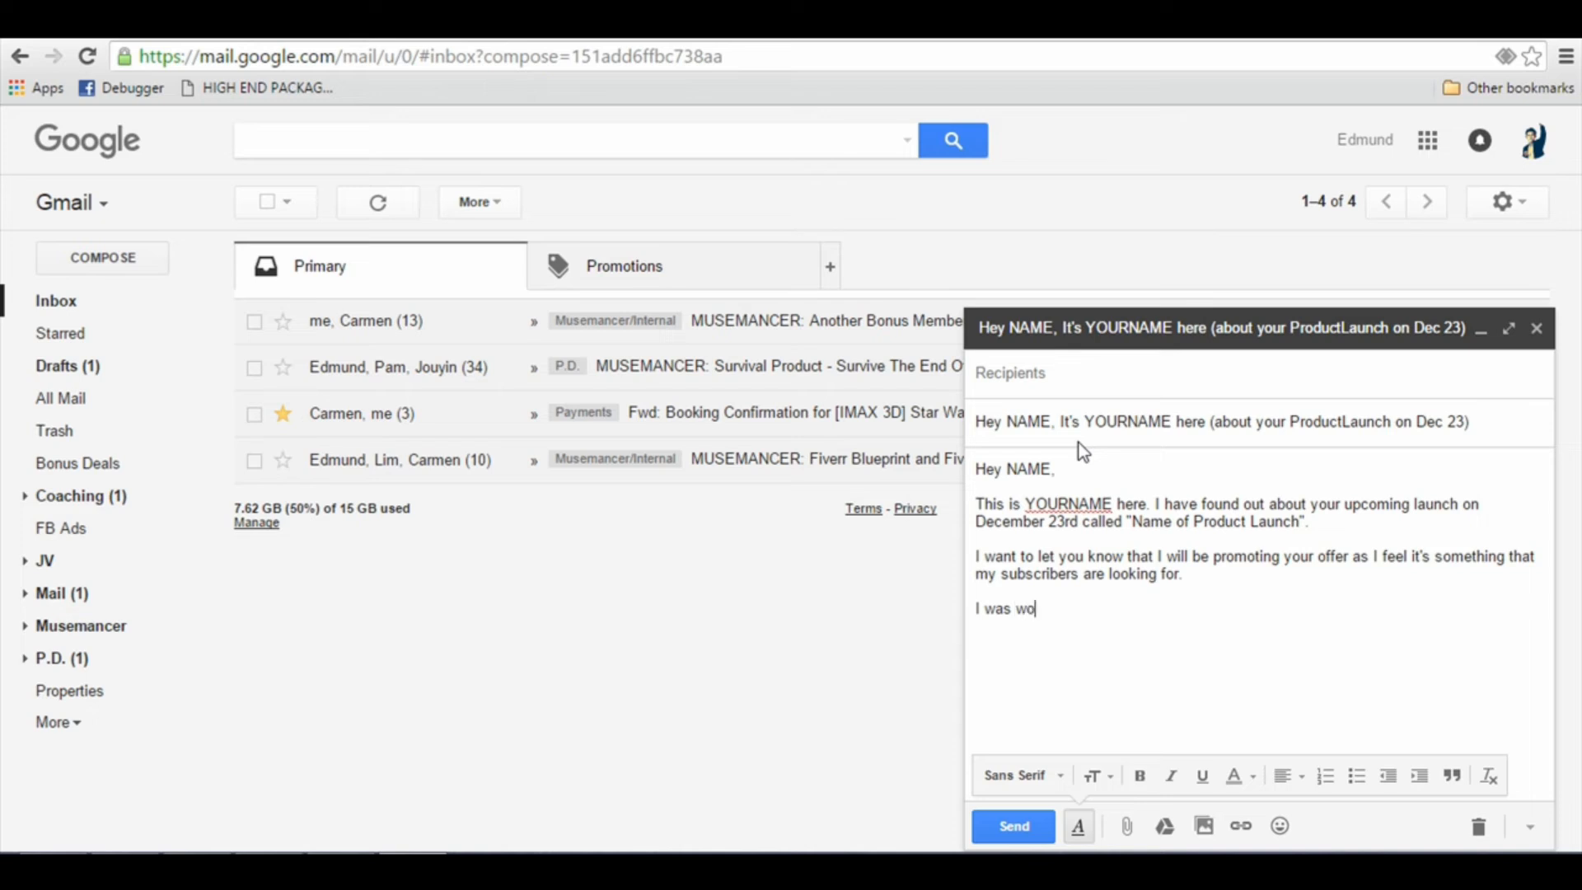
type("ing if")
type("you can put my Bonus in your download page?  I will be supporting your launch 100% throughout the week, and have previously aced affiliate contests.  Hope this is the start of a rewarding partnership!")
type("YOURNAME")
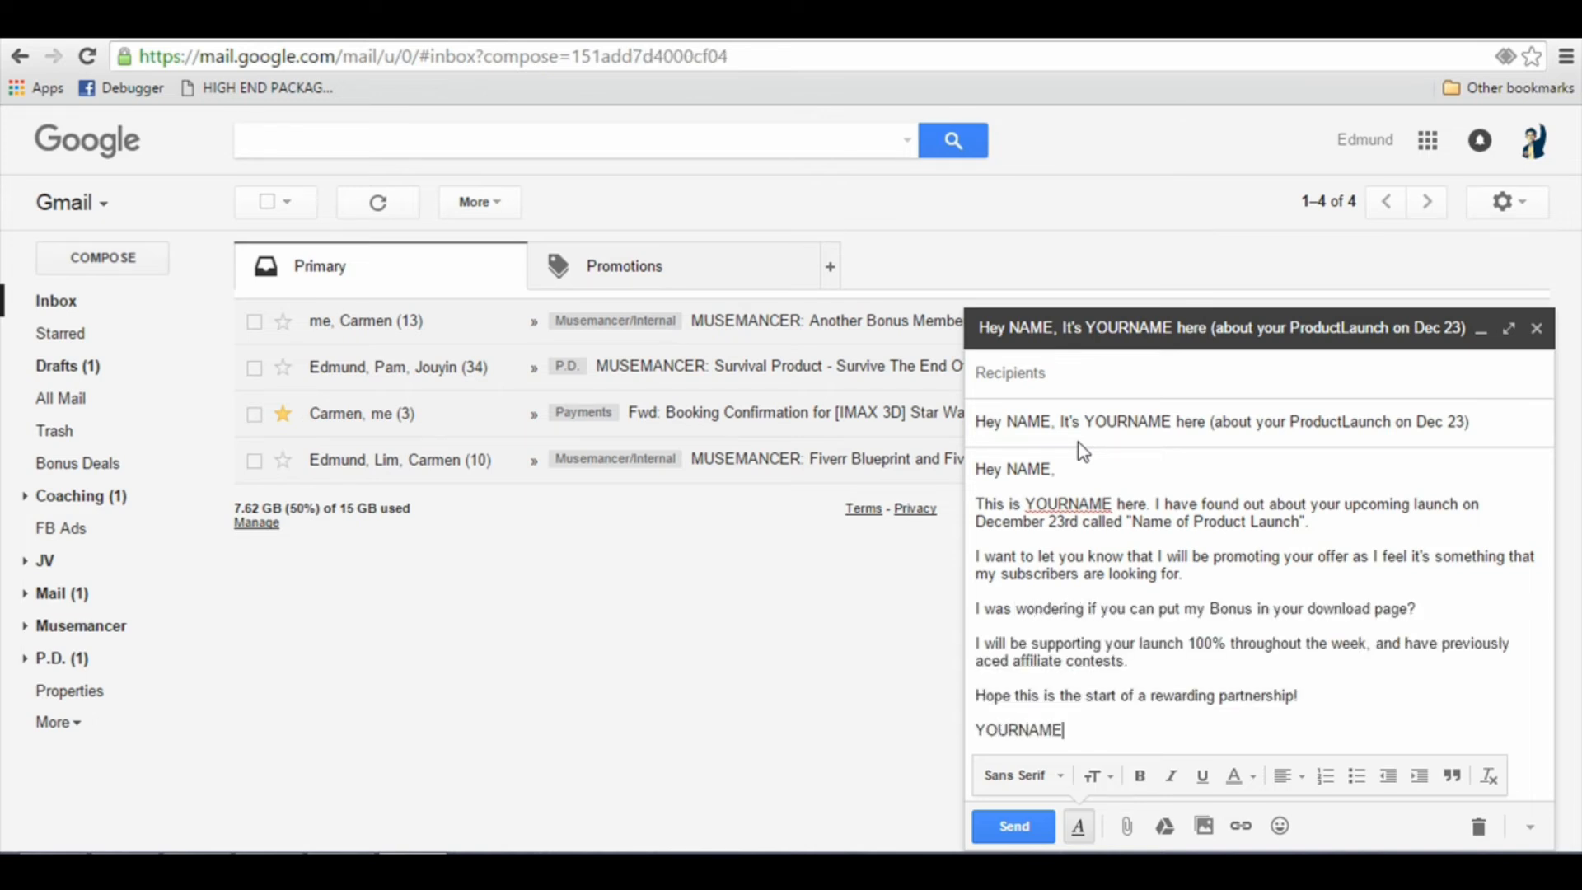
key("Return")
key("Up")
key("Up")
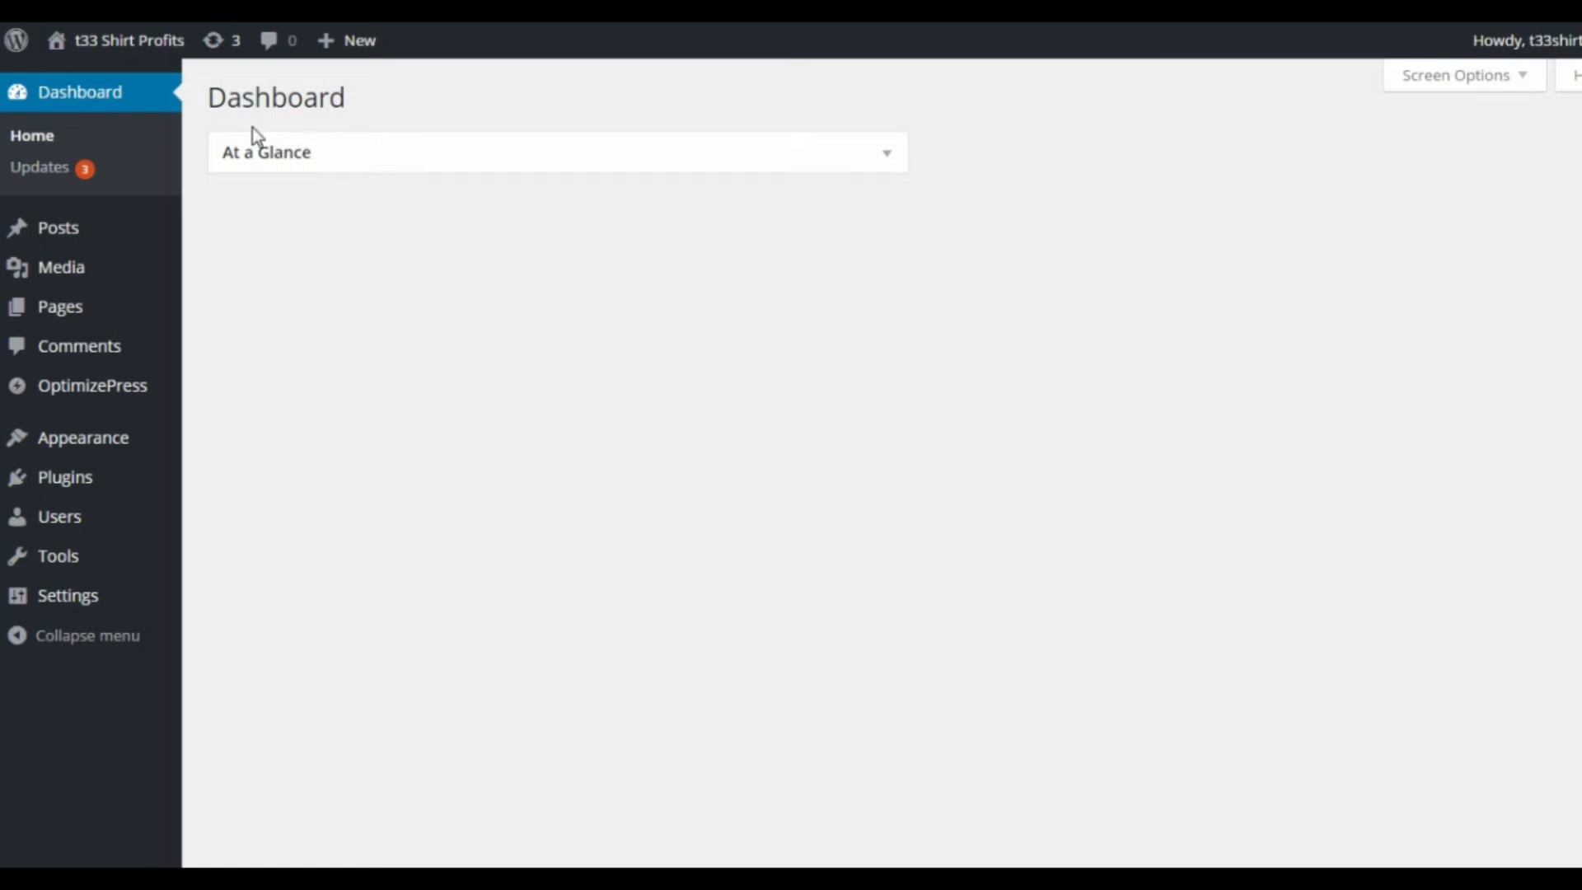
Step: Open OptimizePress's Create New Page in the WordPress dashboard and look through the opt-in / landing page templates
mouse_move(127, 392)
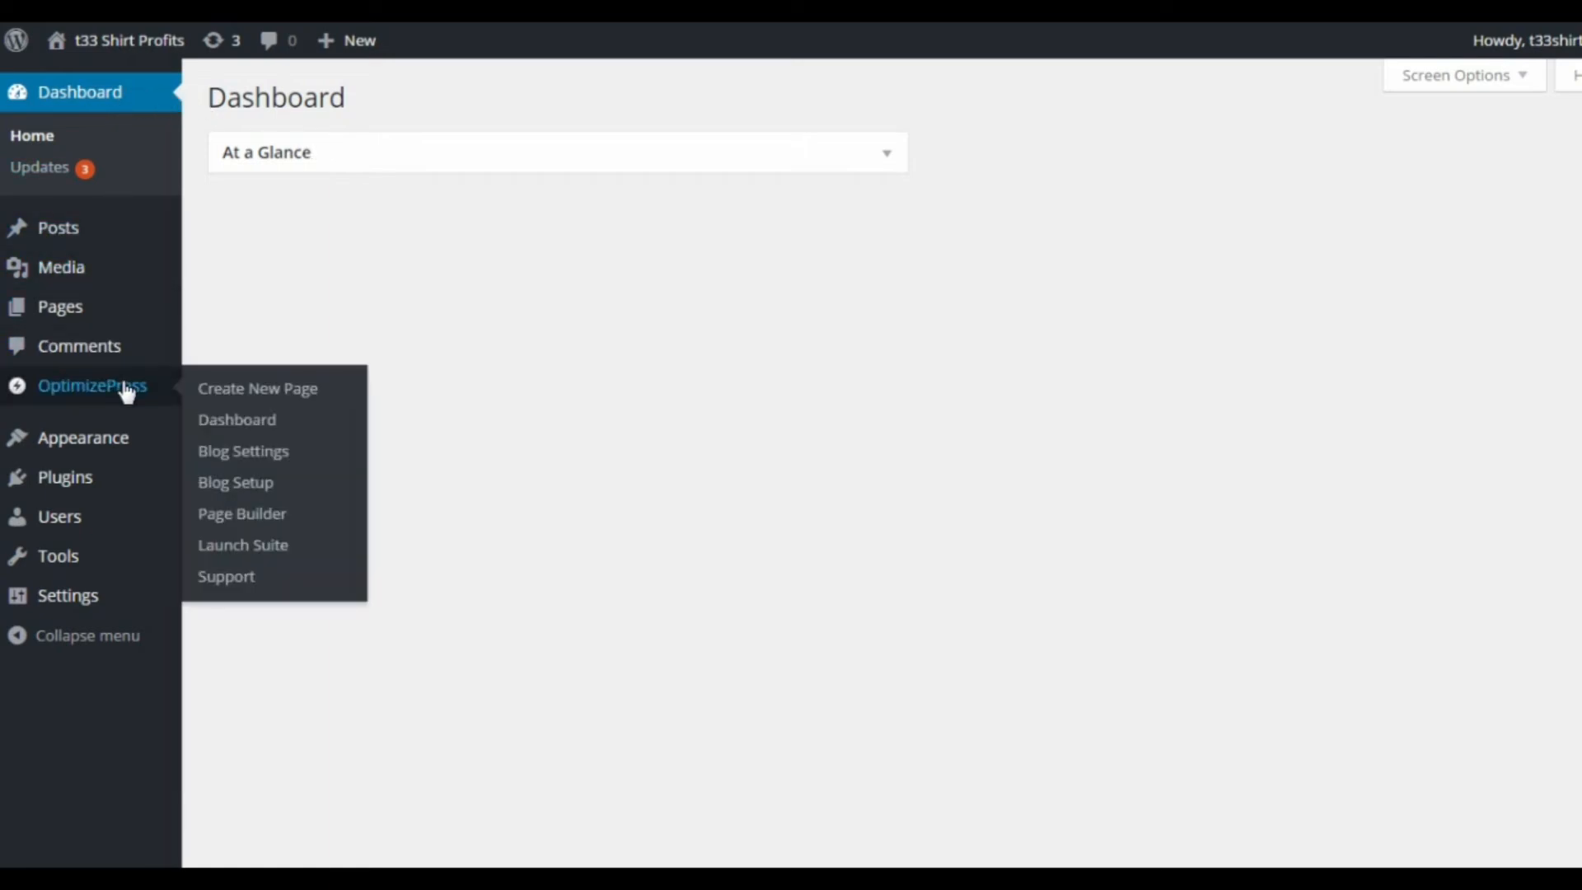
left_click(237, 399)
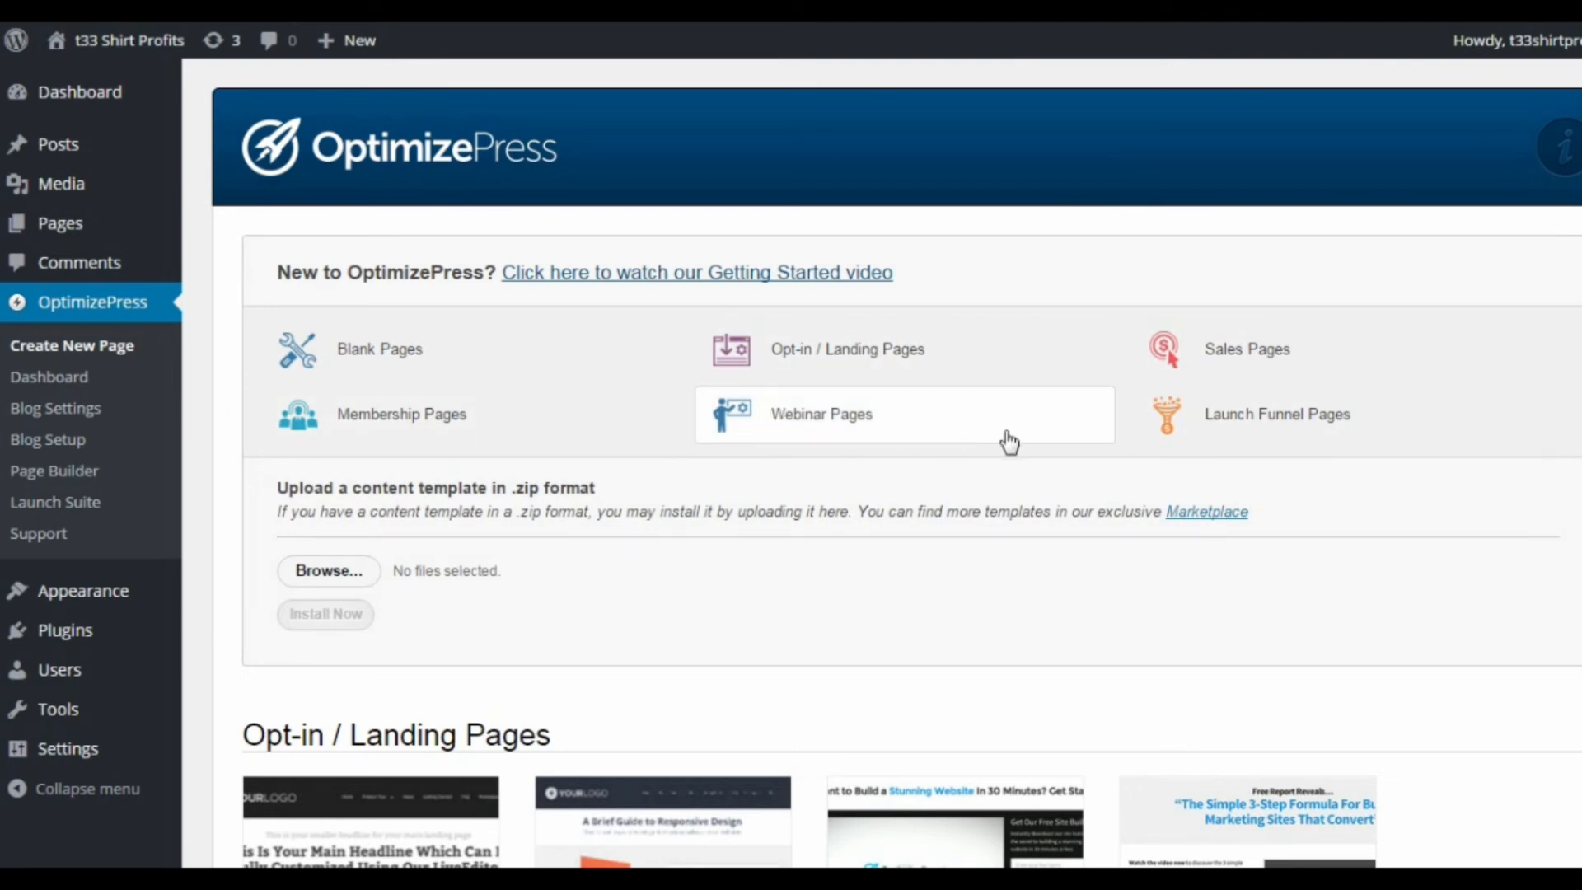
scroll(919, 478, "down", 2)
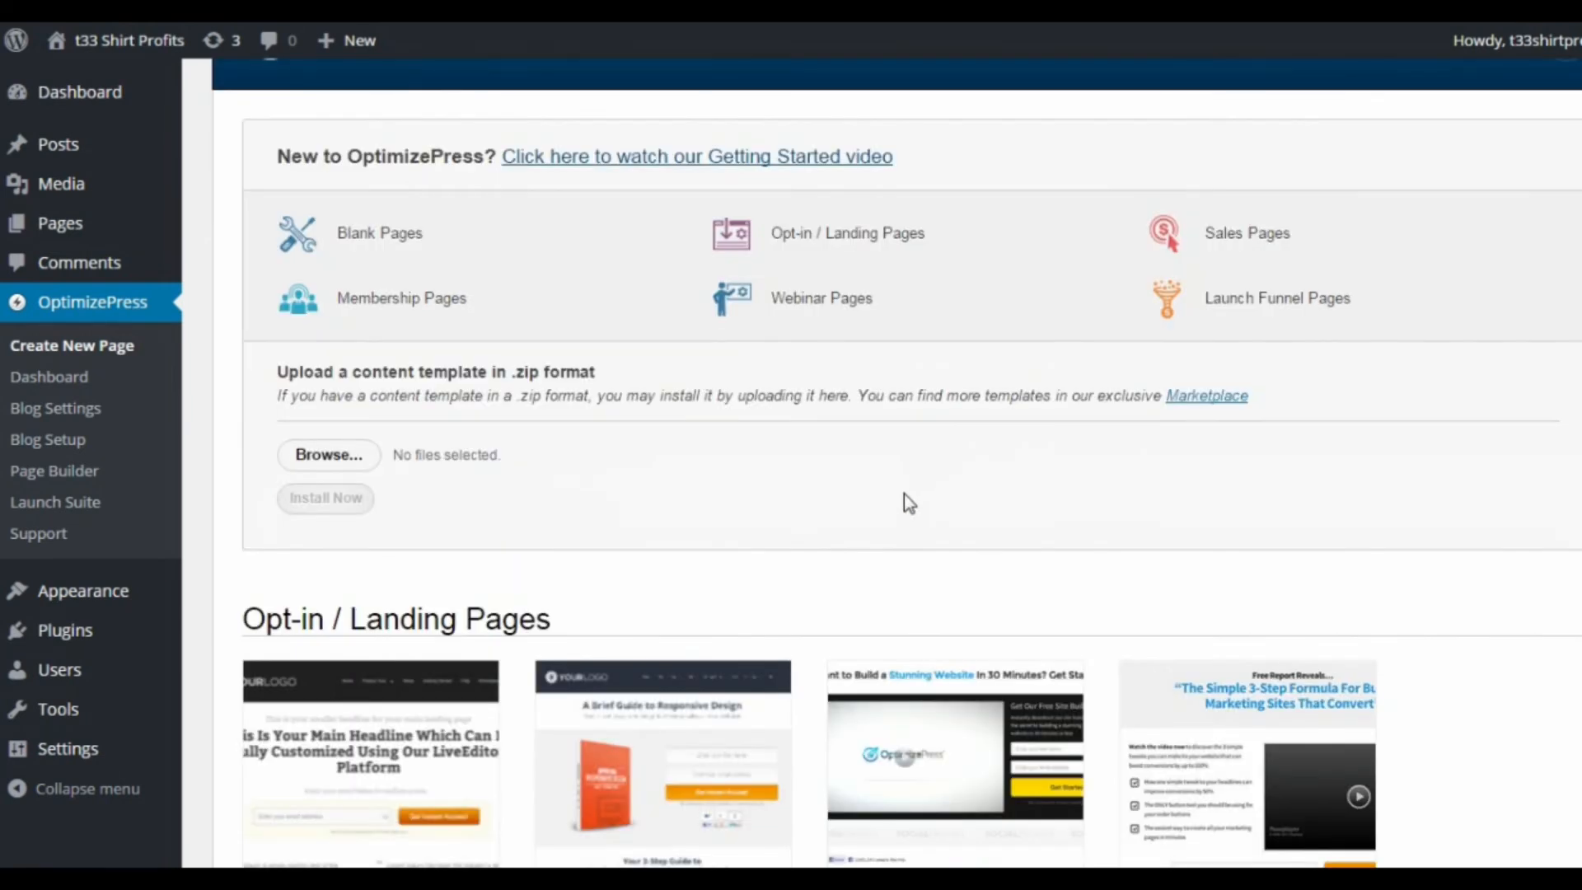
scroll(907, 509, "down", 2)
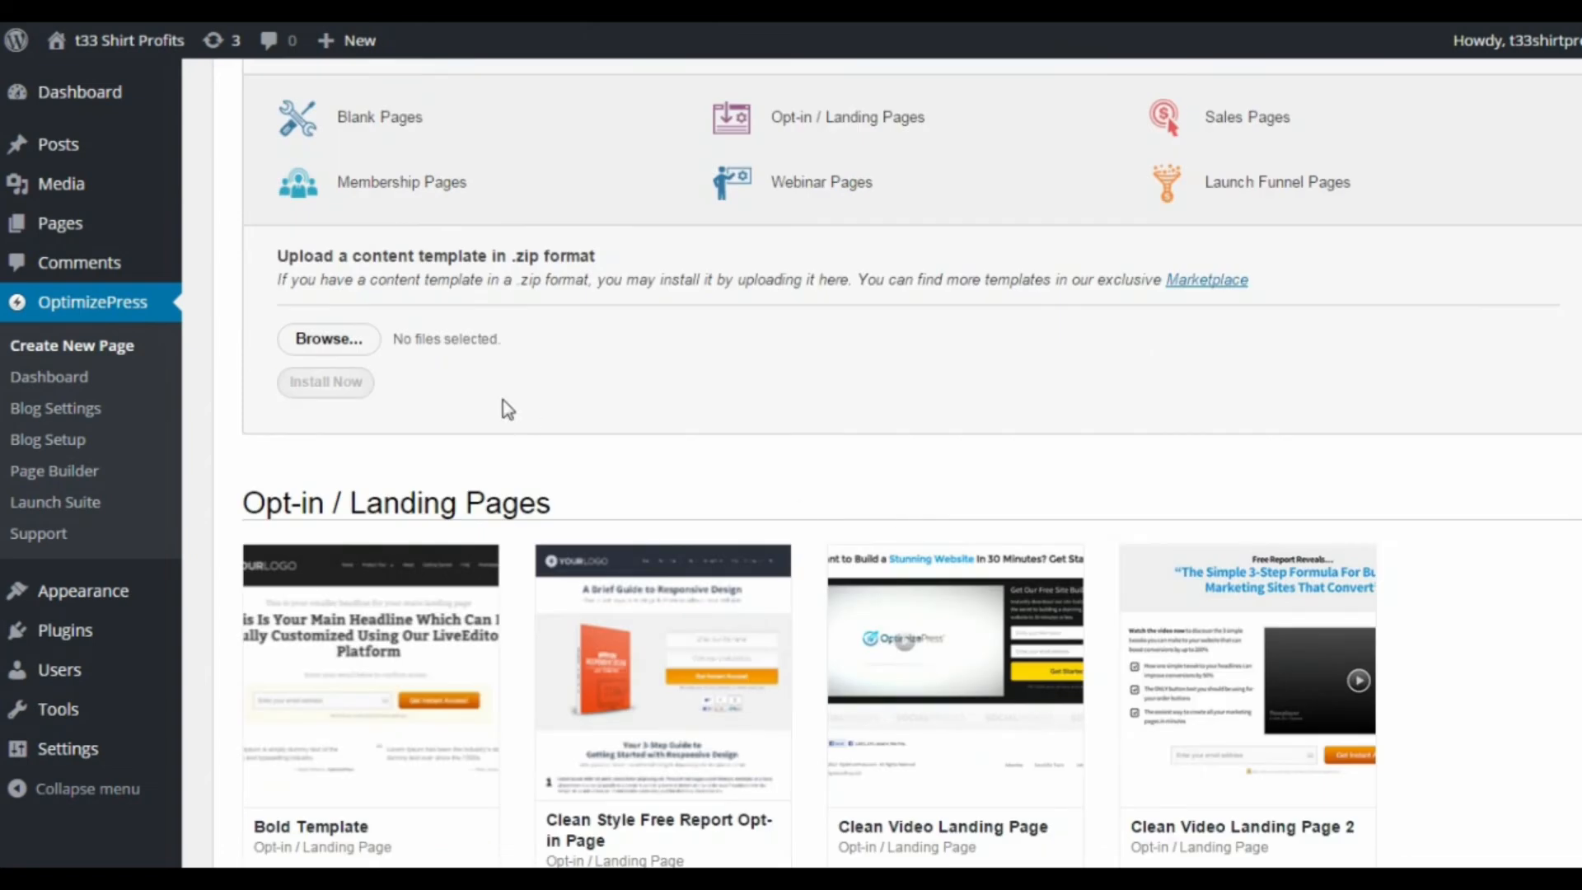
scroll(554, 409, "down", 2)
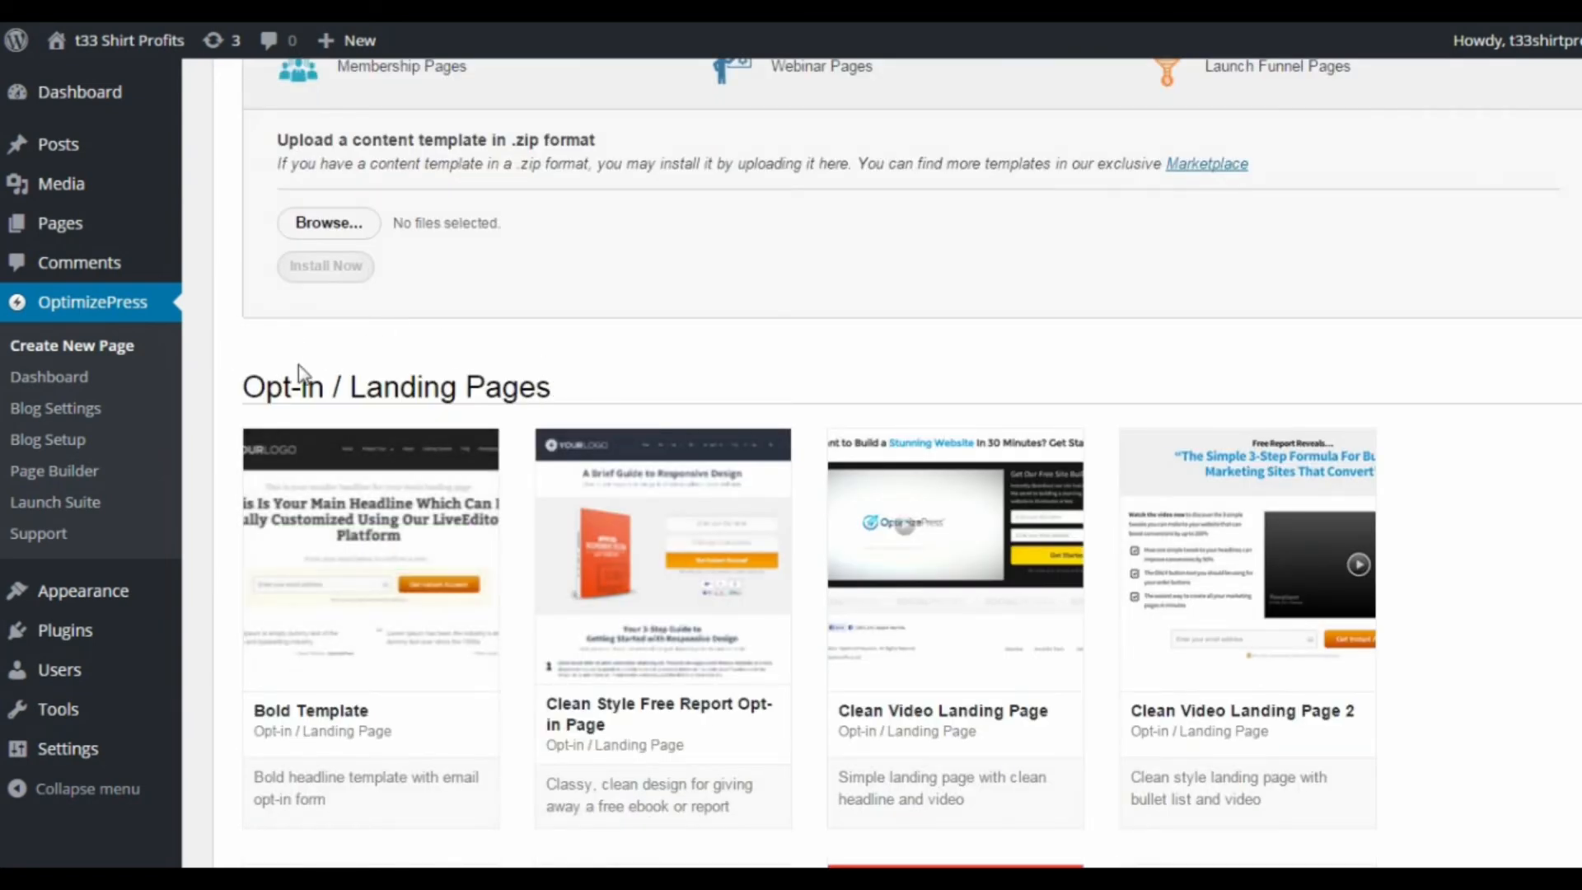
scroll(639, 363, "down", 4)
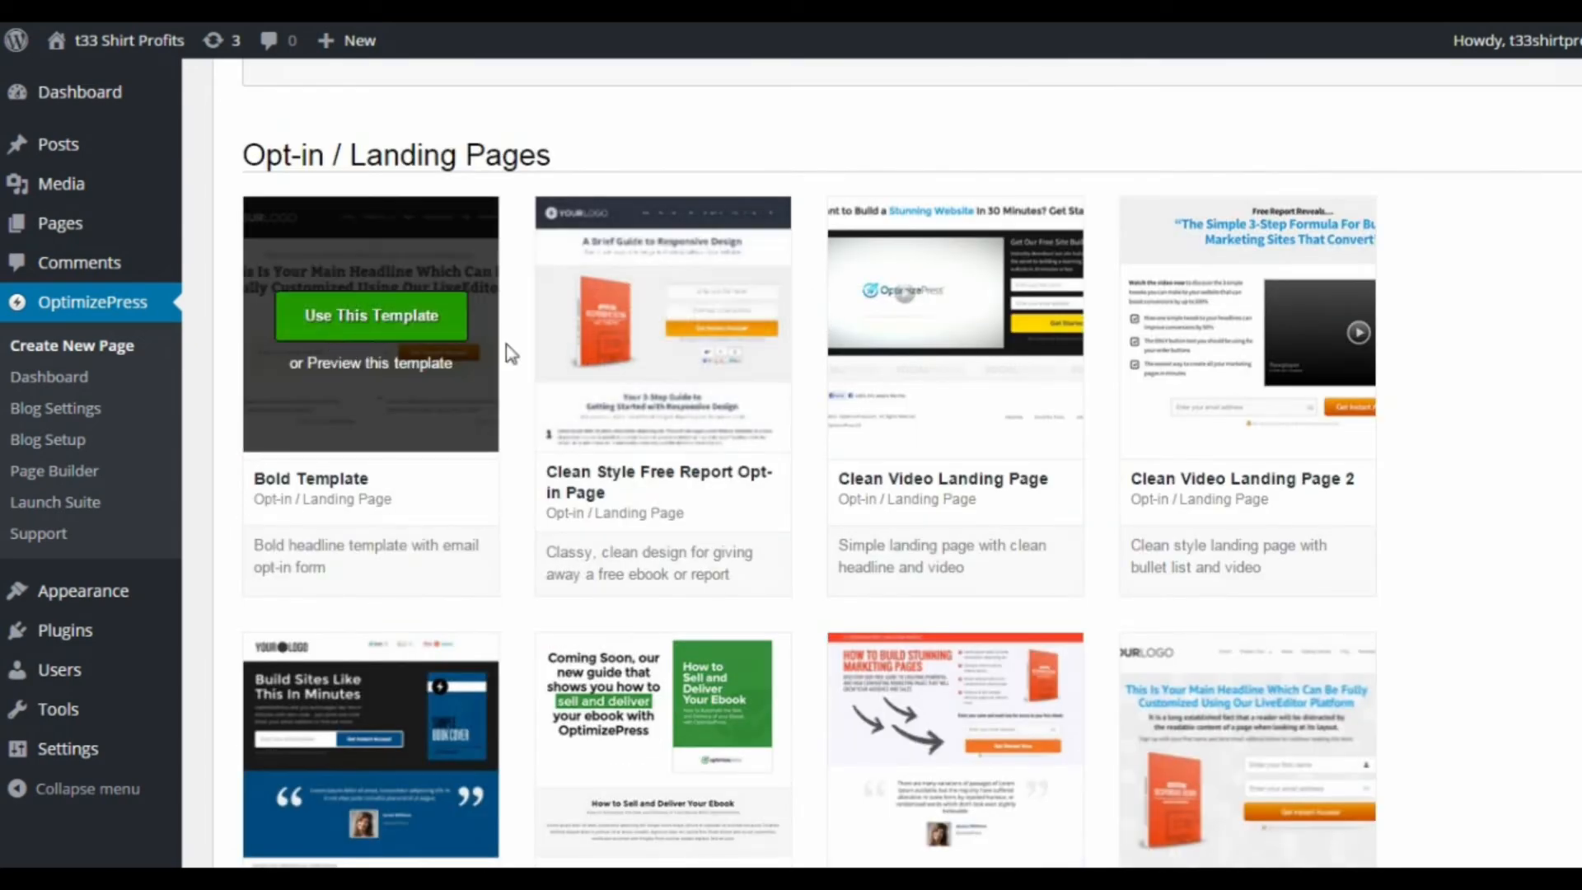
scroll(905, 449, "down", 2)
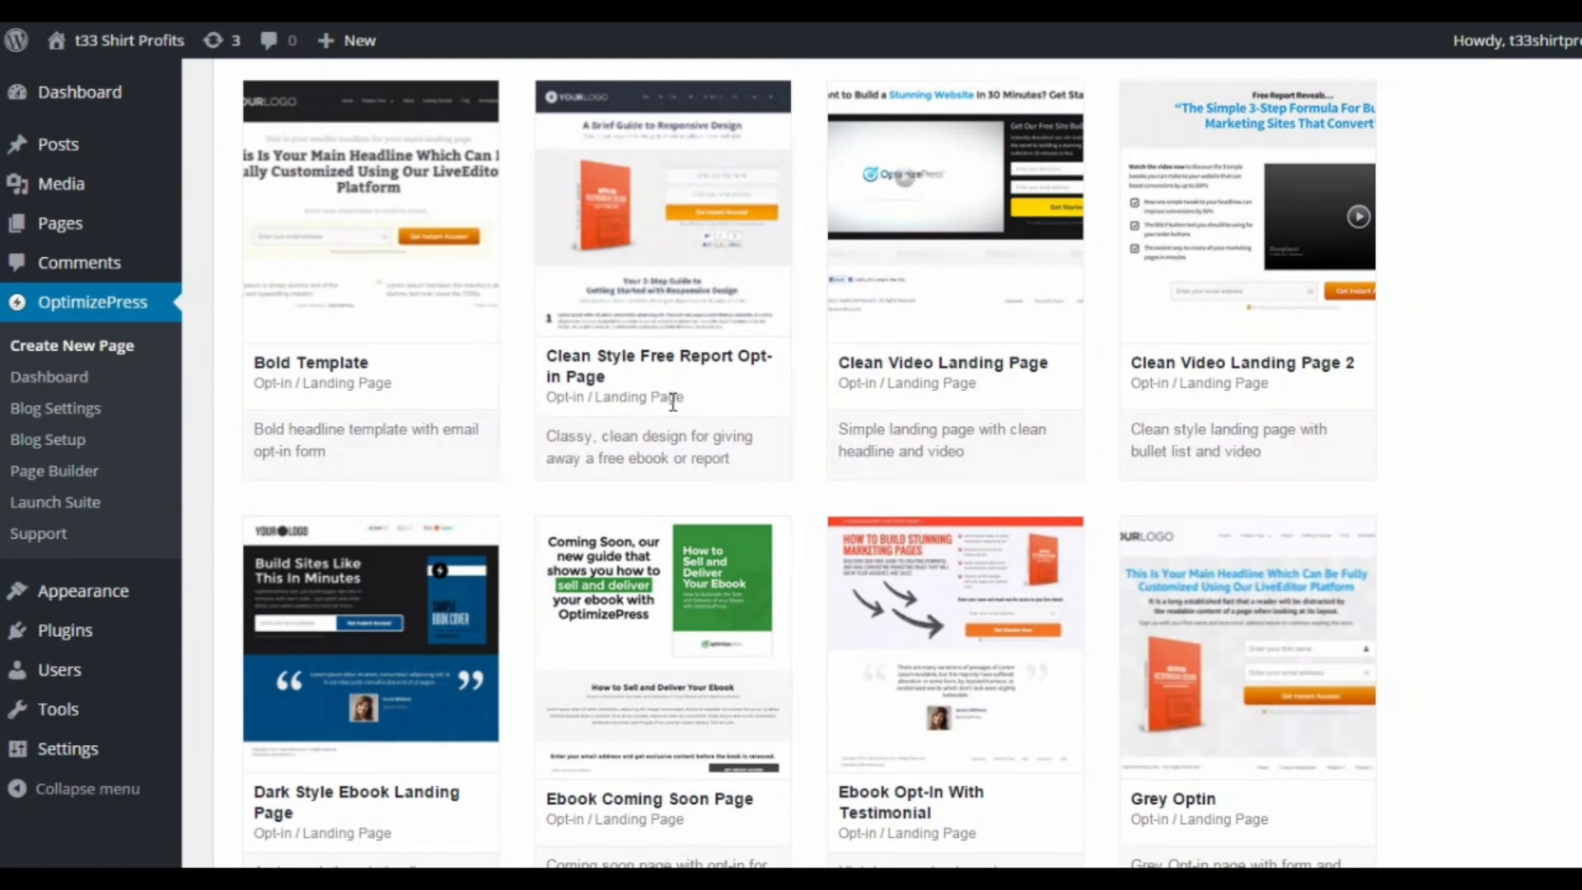
scroll(713, 434, "down", 10)
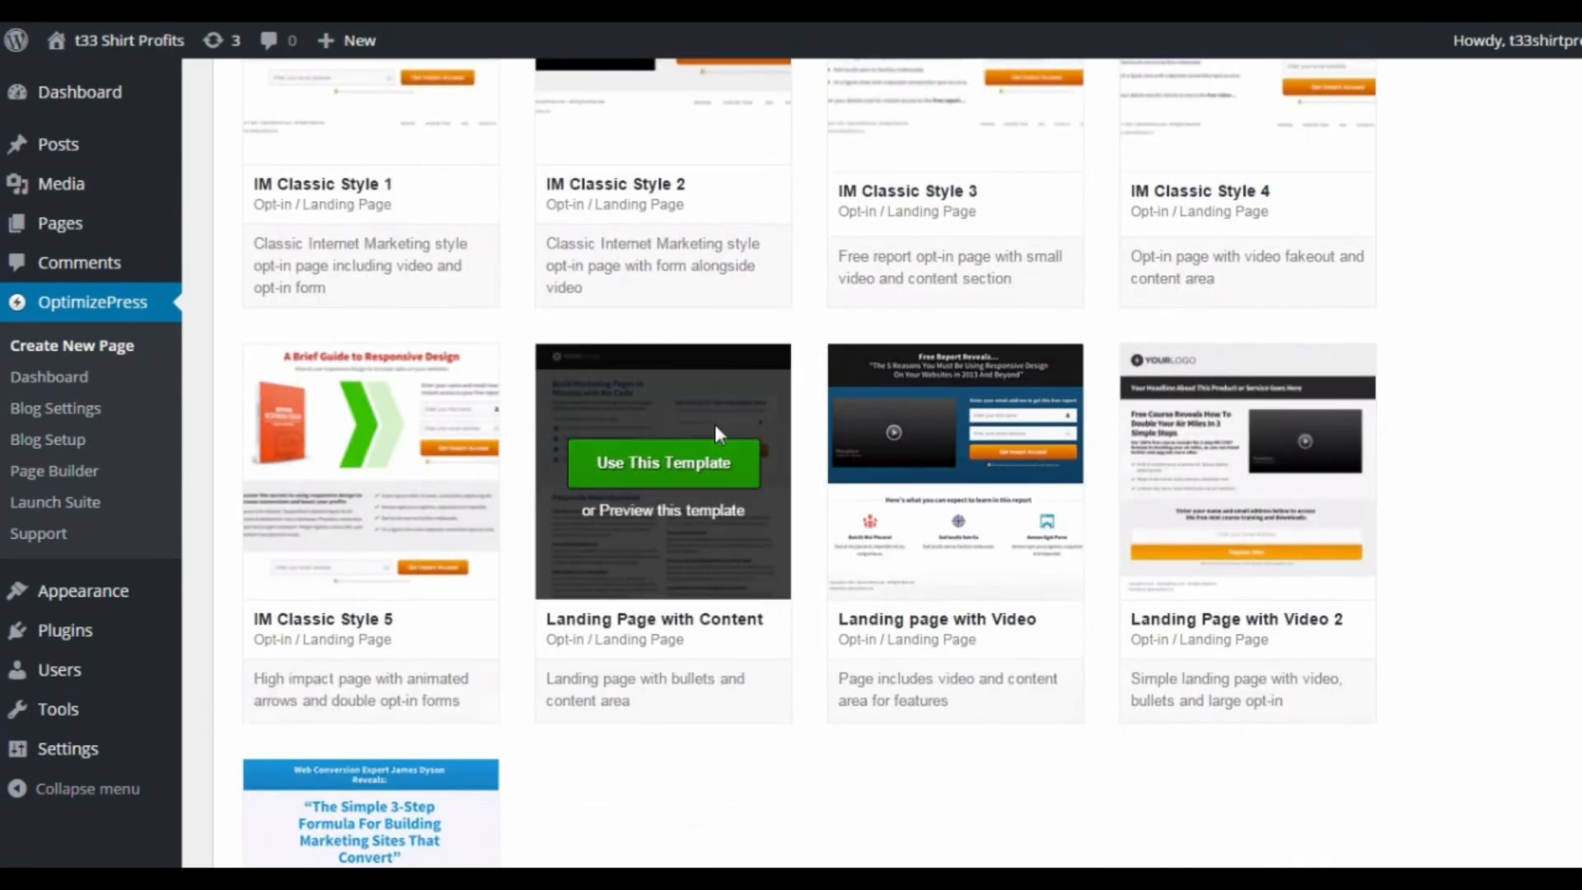
Step: Create a page from the Simple Landing Page template, named "Test Squeezepage" with the permalink test-squeezepage
scroll(530, 729, "down", 2)
mouse_move(345, 620)
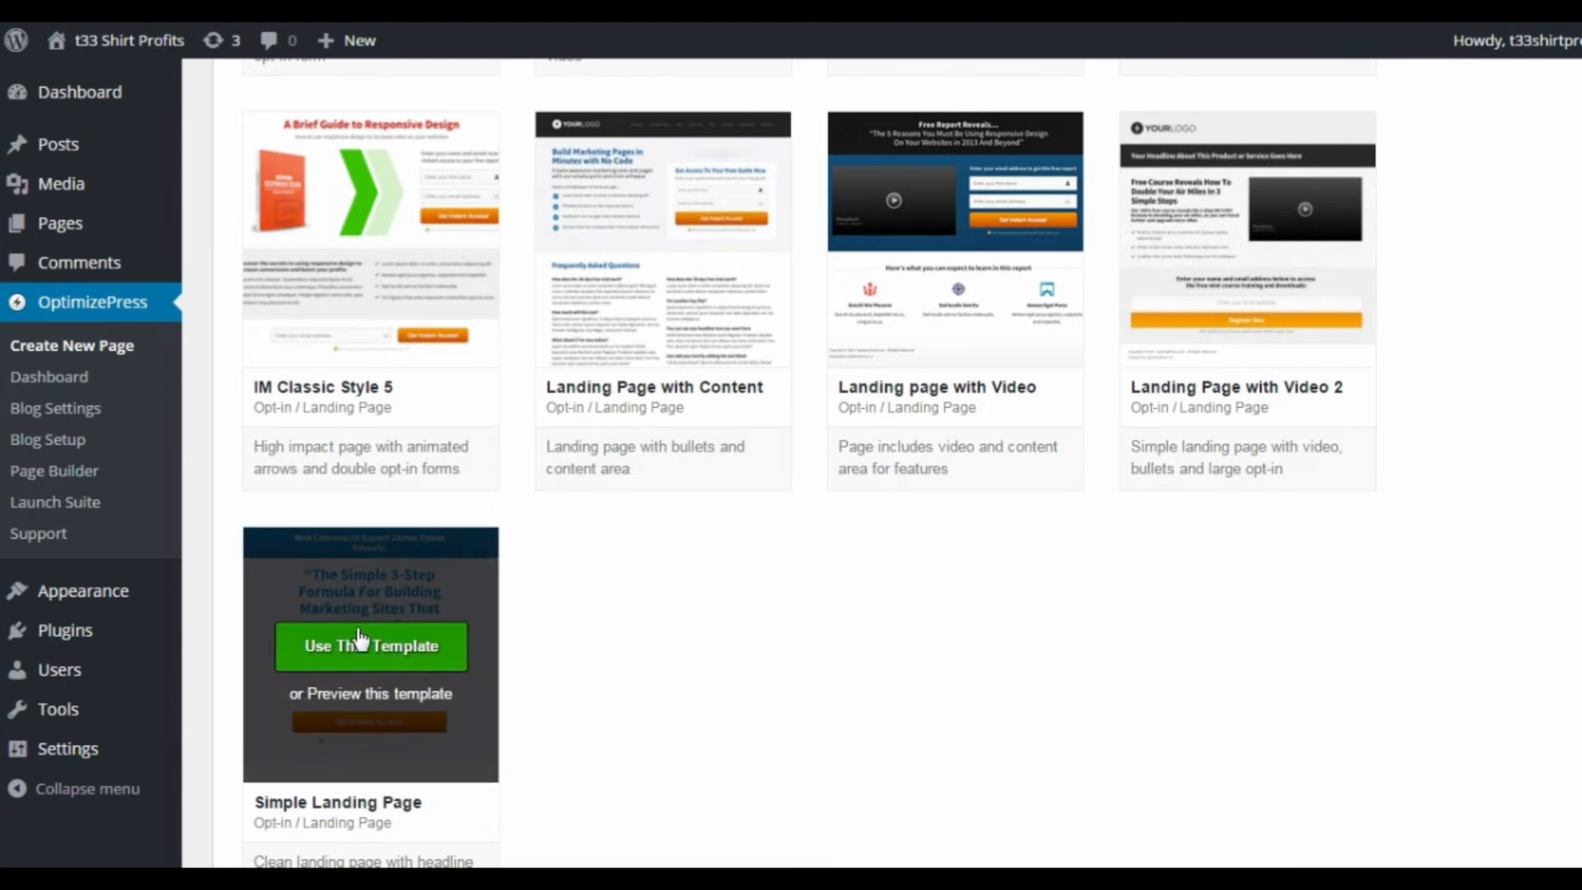
left_click(363, 645)
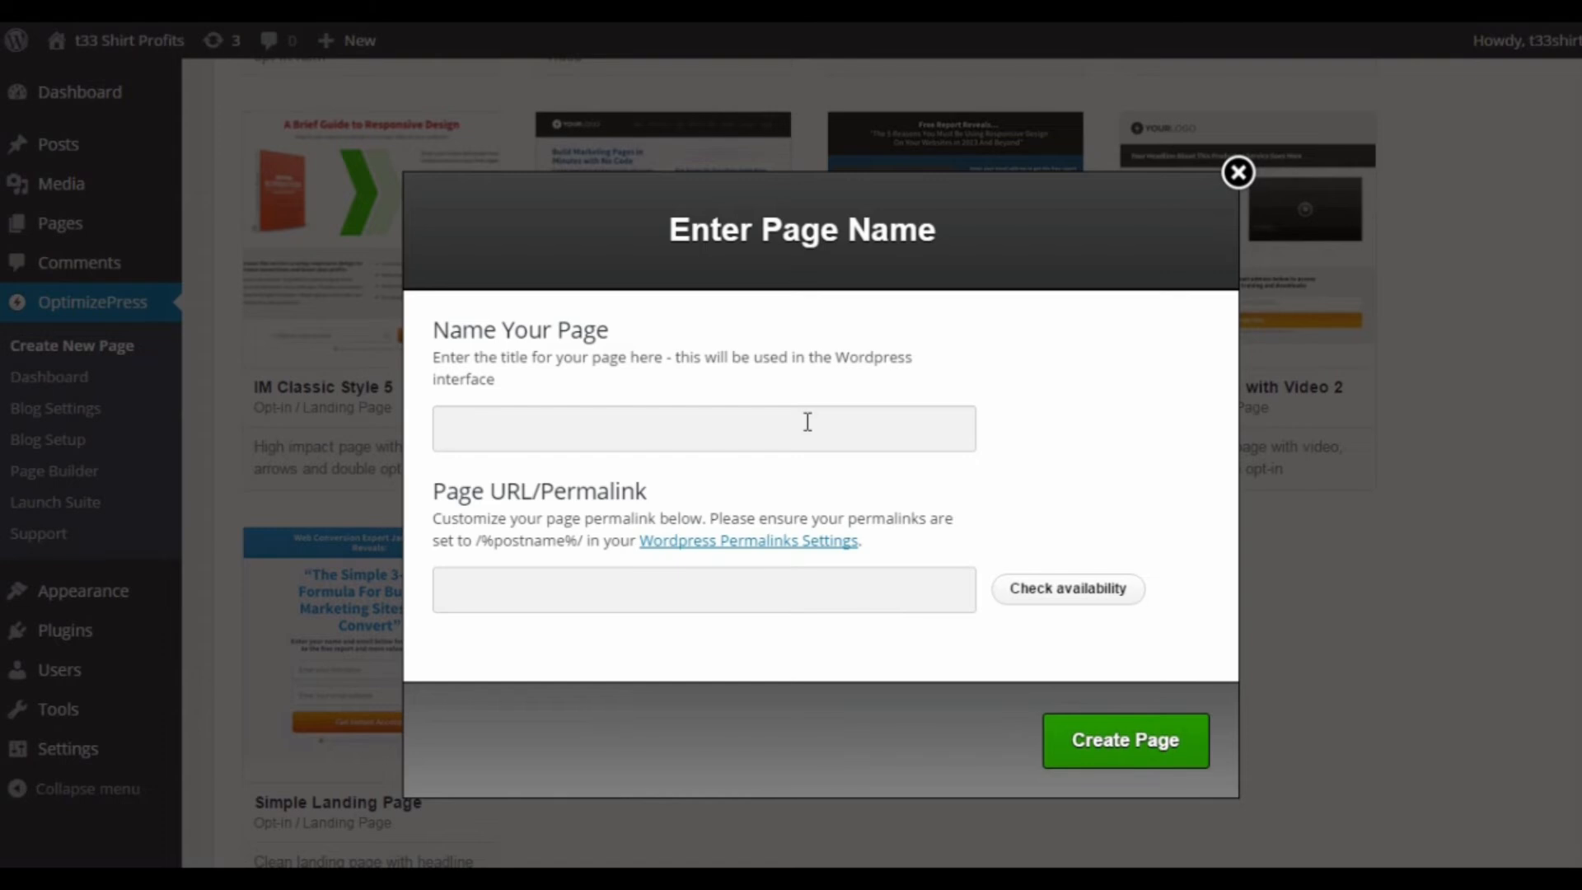
type("Test Squeezepage")
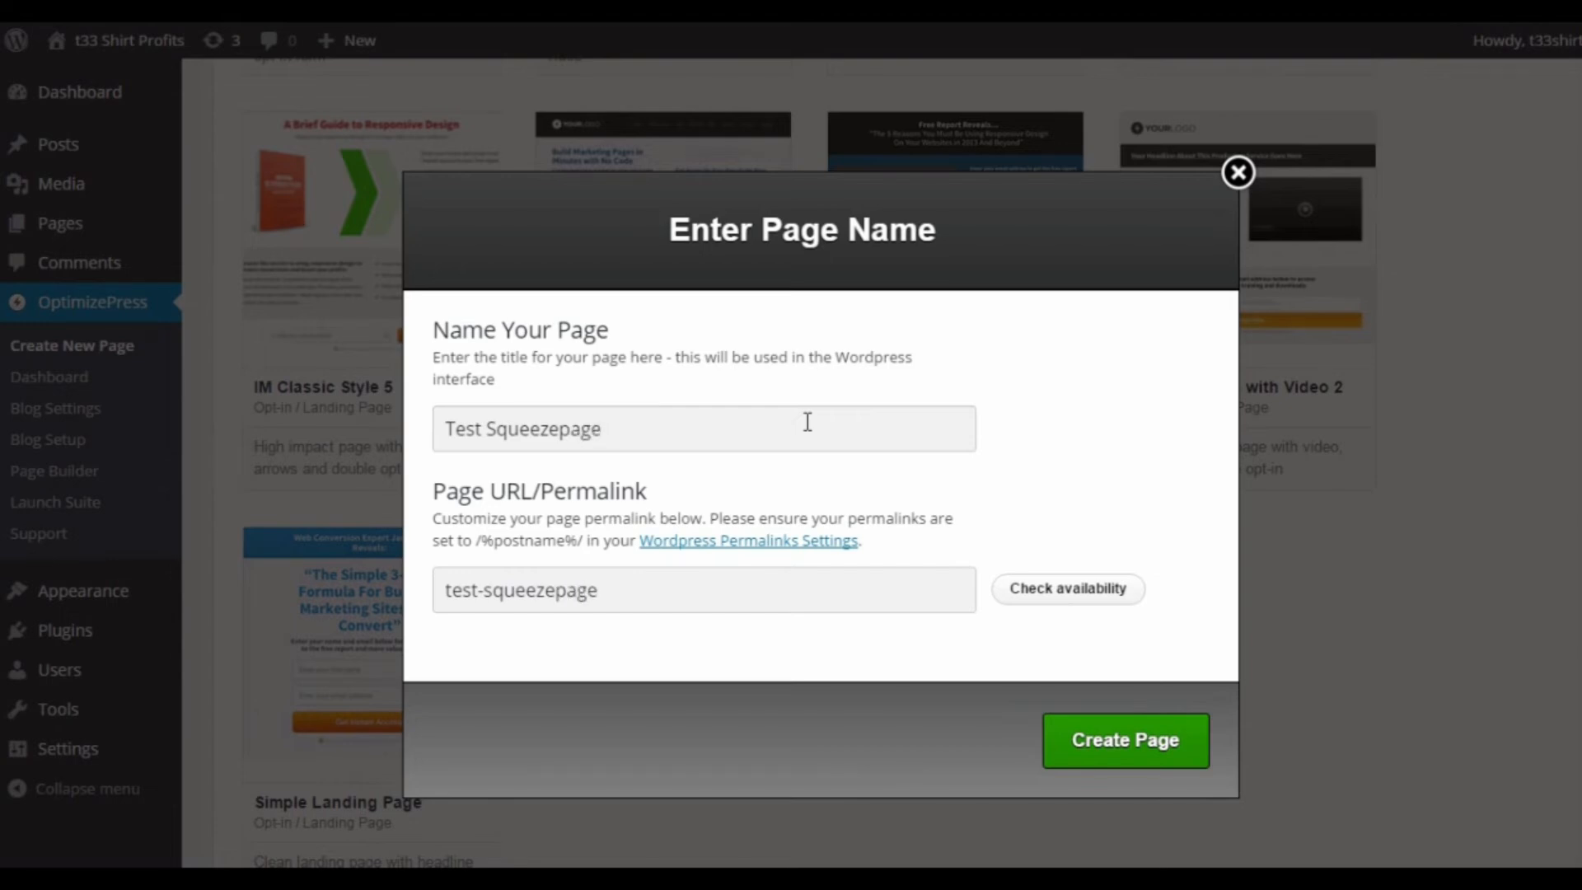
left_click(724, 591)
left_click(1126, 752)
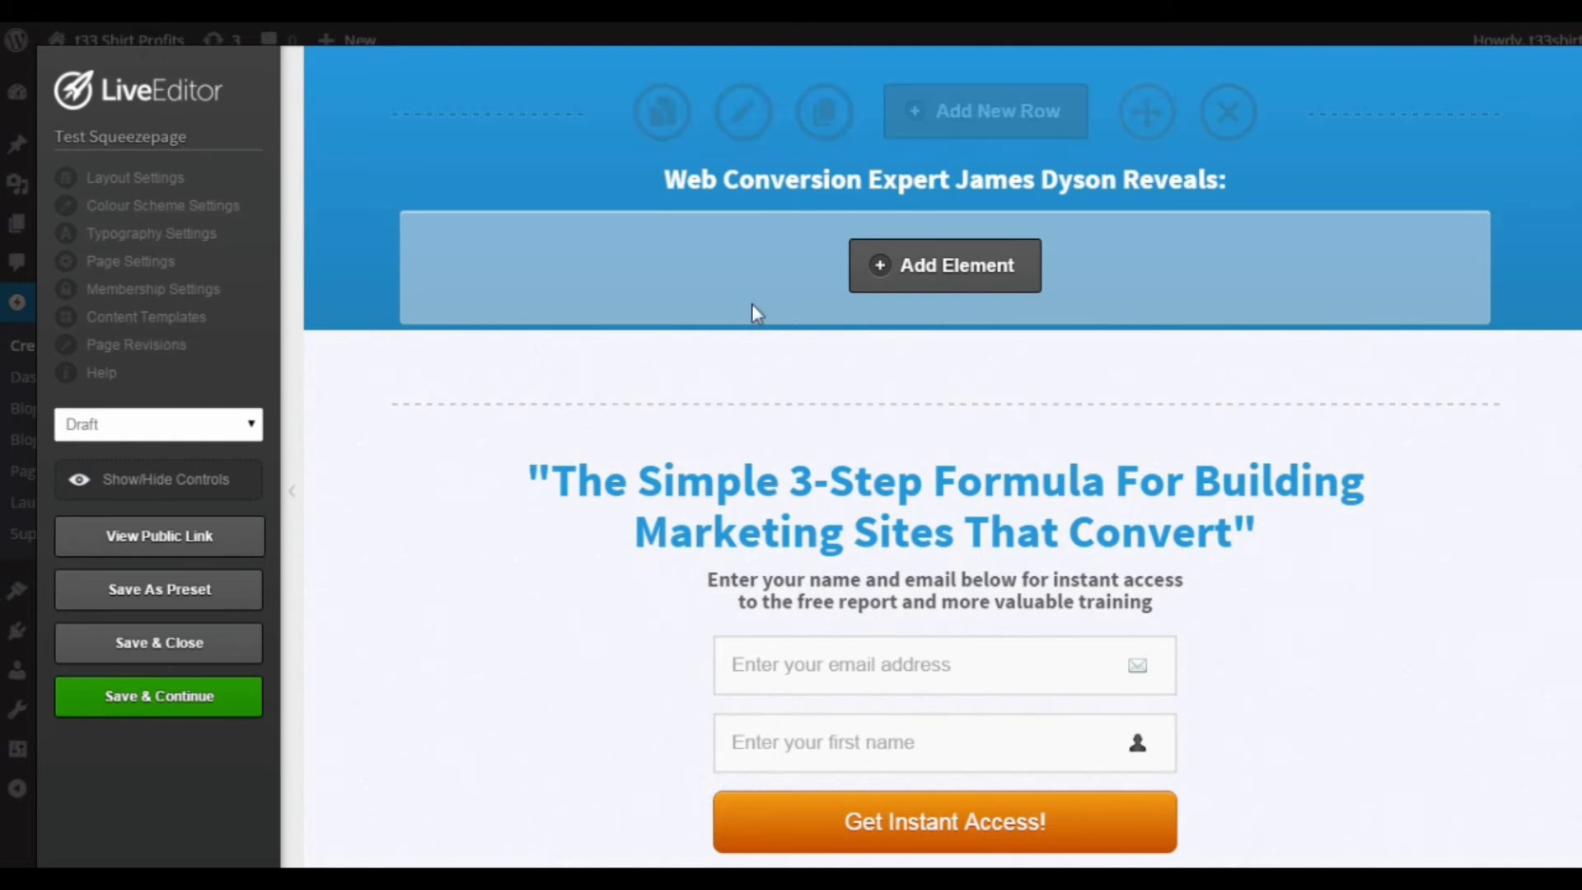
Step: Look over the new landing page's layout and duplicate the headline element in the blue header row
scroll(827, 346, "down", 5)
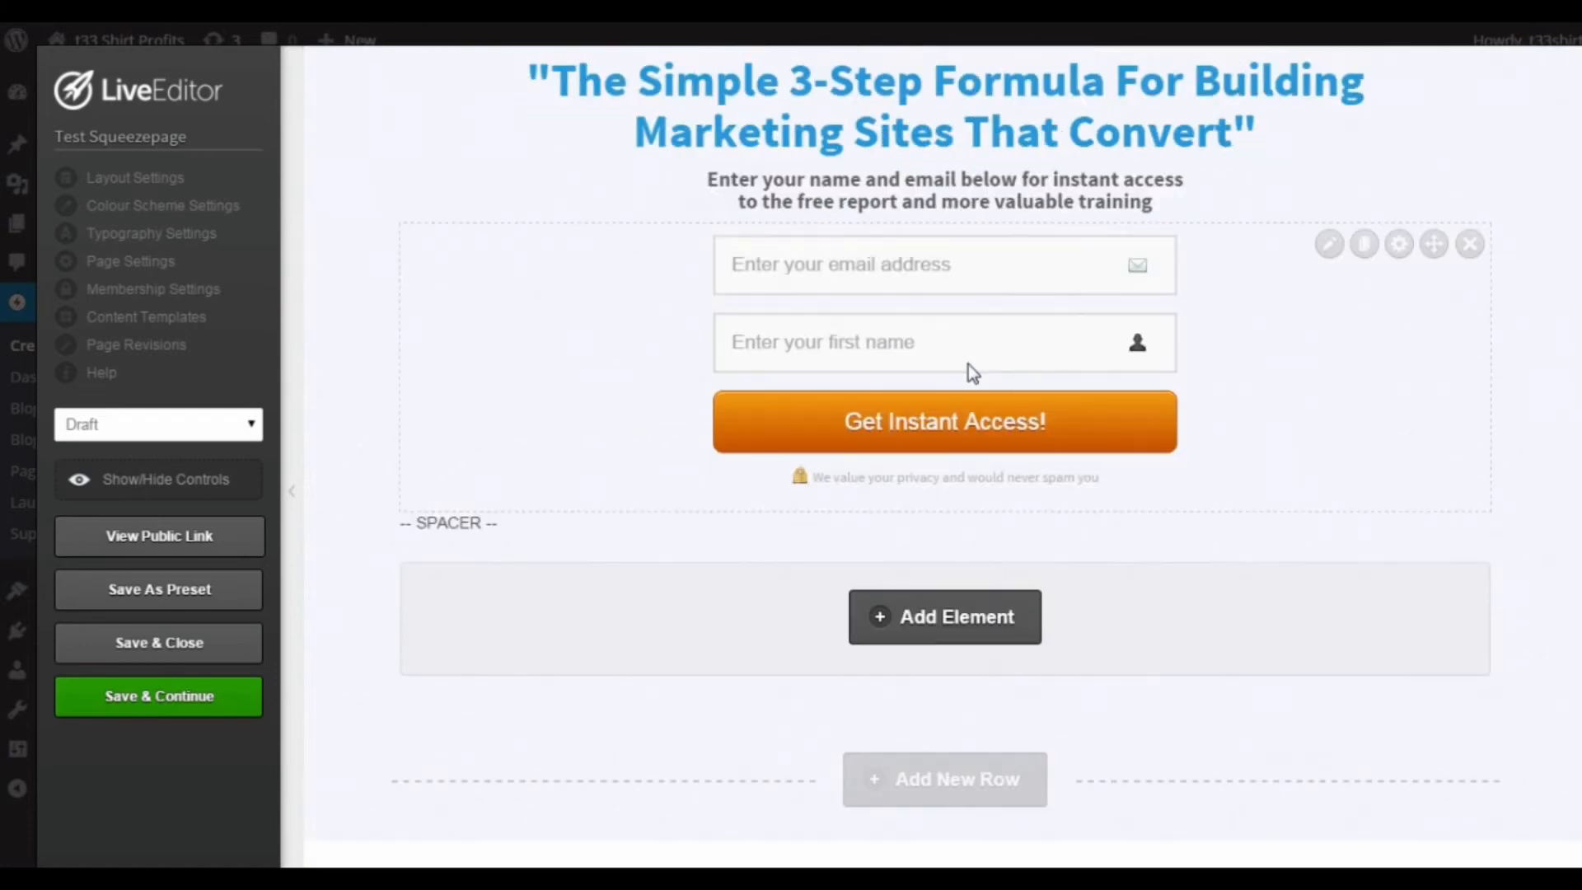
scroll(970, 364, "up", 5)
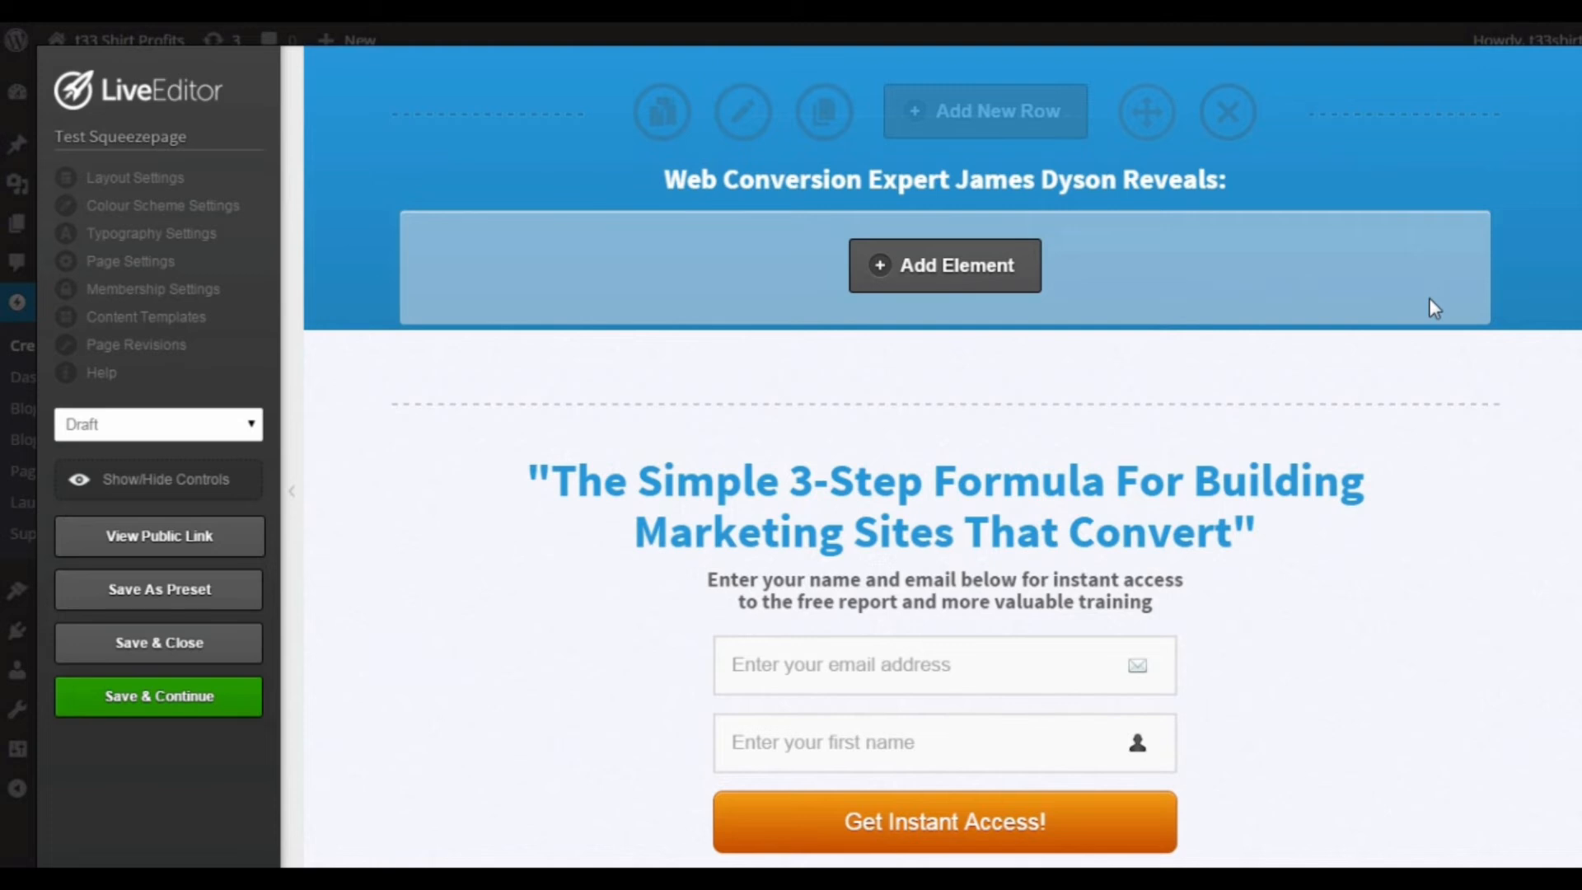
scroll(1289, 577, "down", 3)
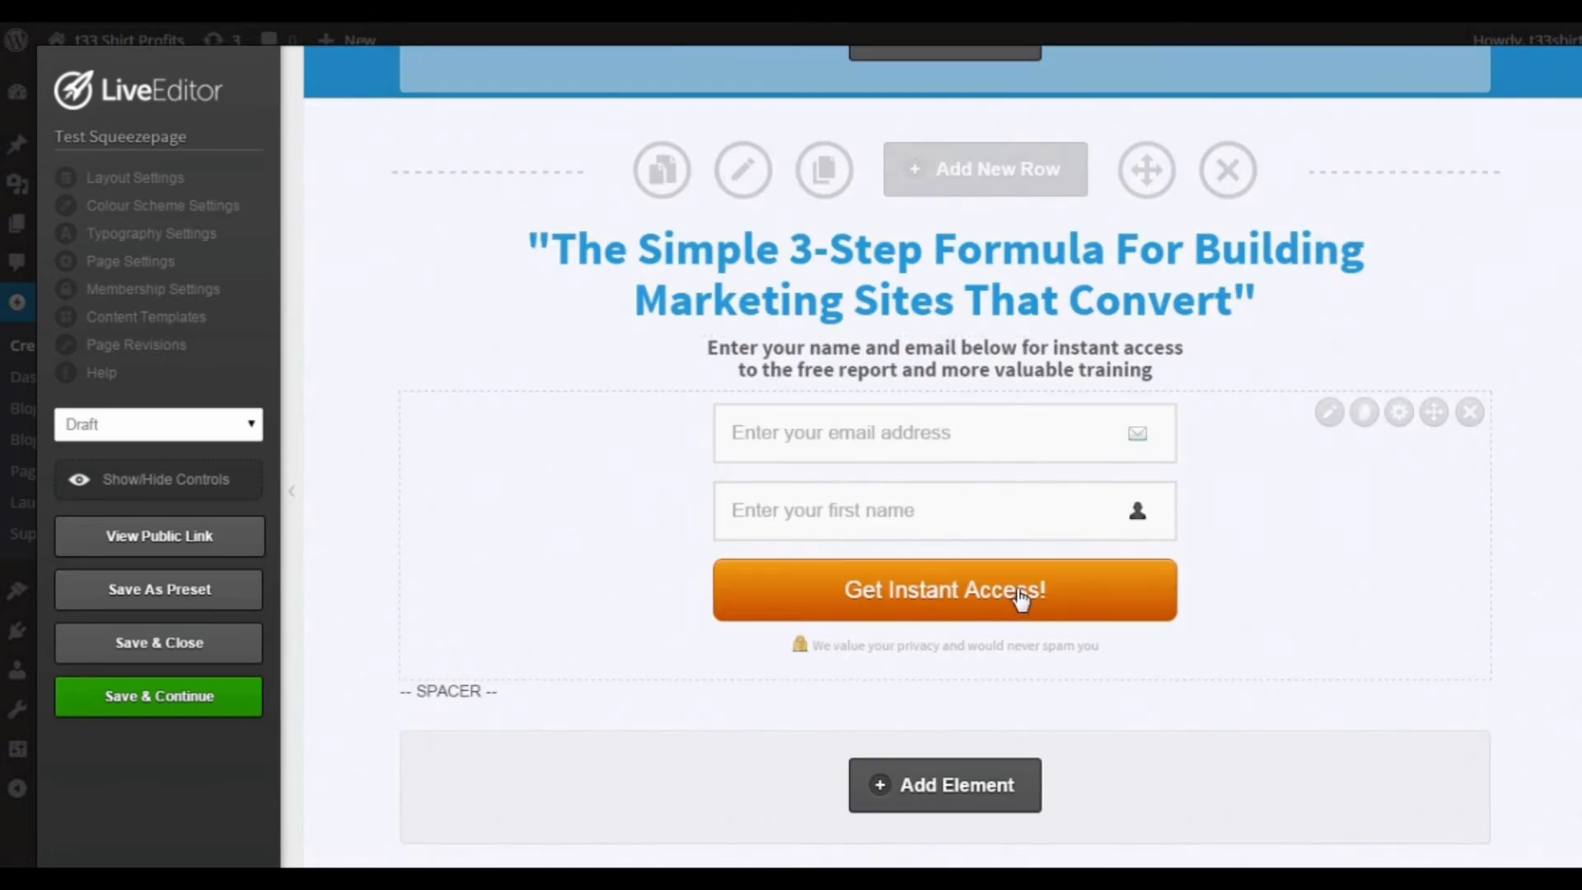
scroll(1041, 516, "up", 3)
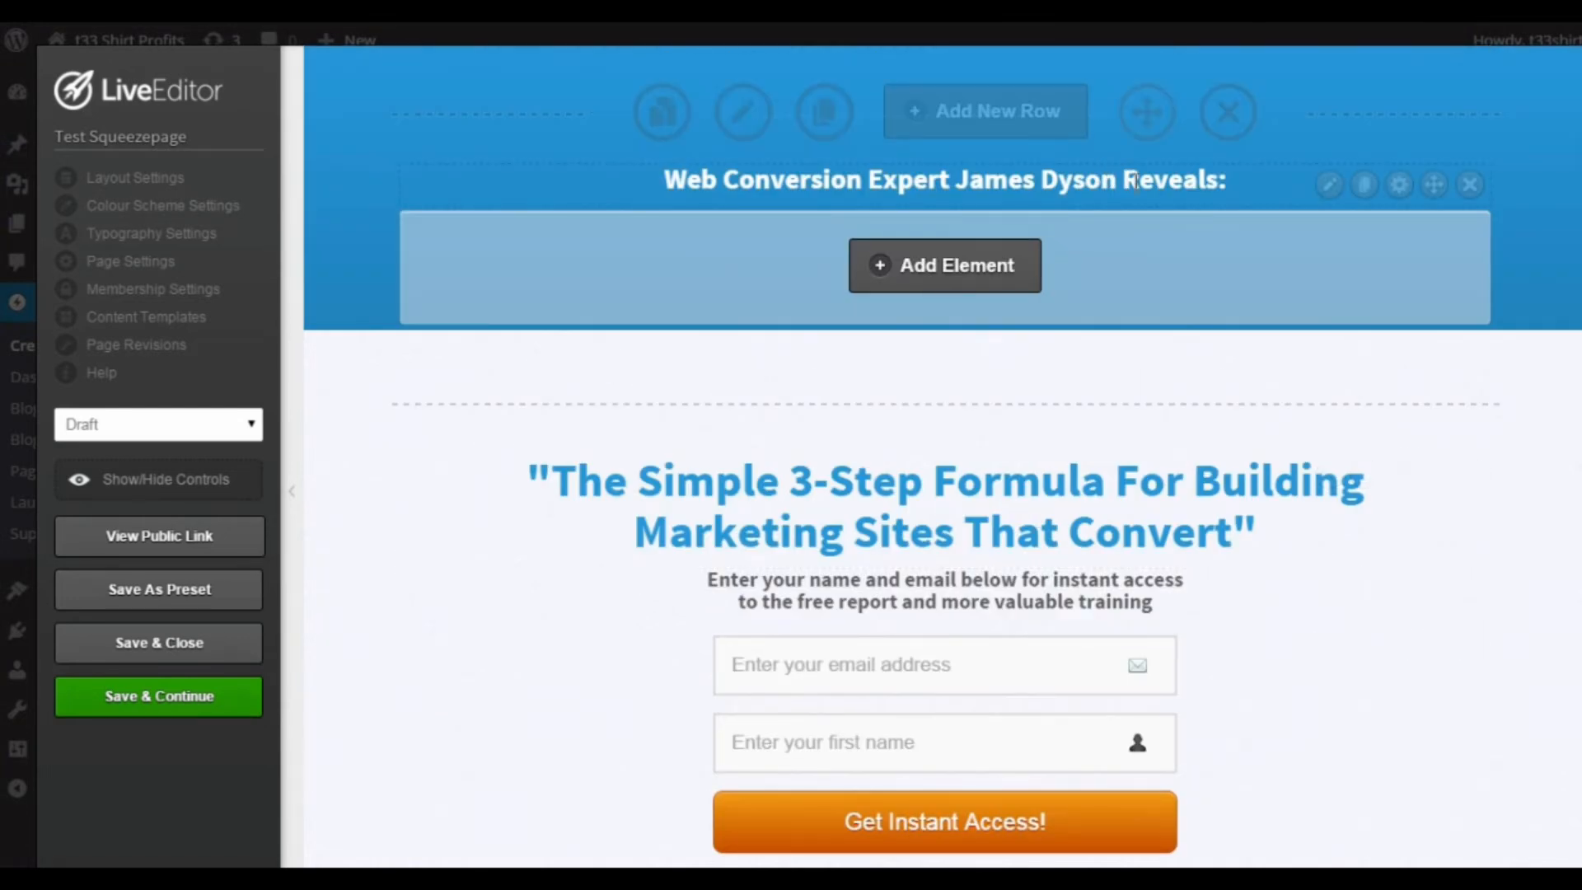
left_click(1365, 188)
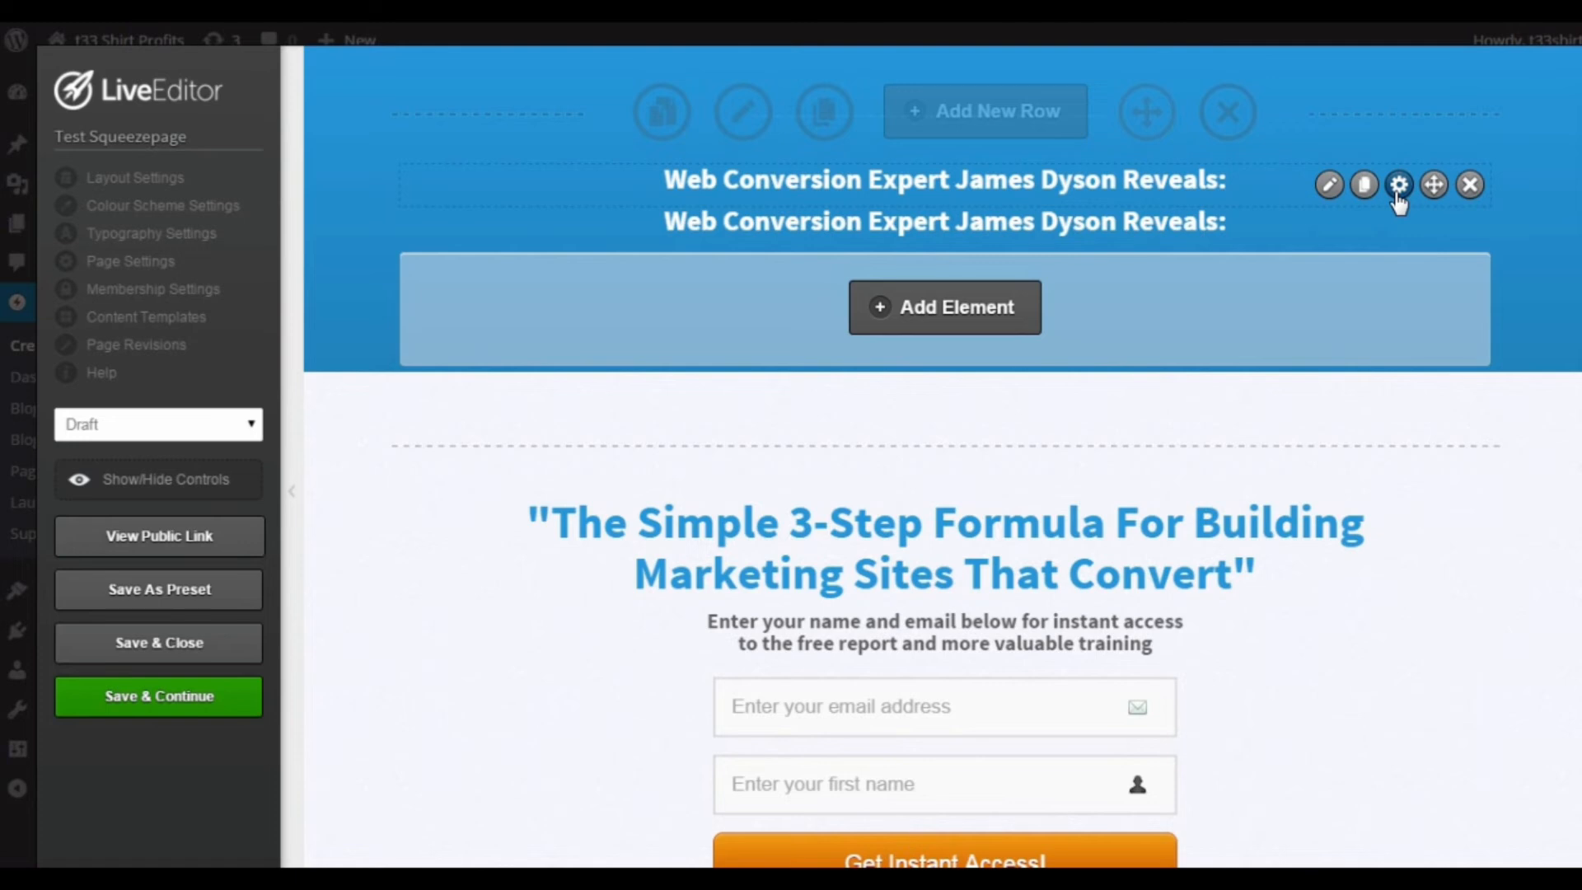
Step: Review the header headline's advanced element options, including code before and after, mobile and tablet hiding and delayed fade-in, without changing them
left_click(1398, 186)
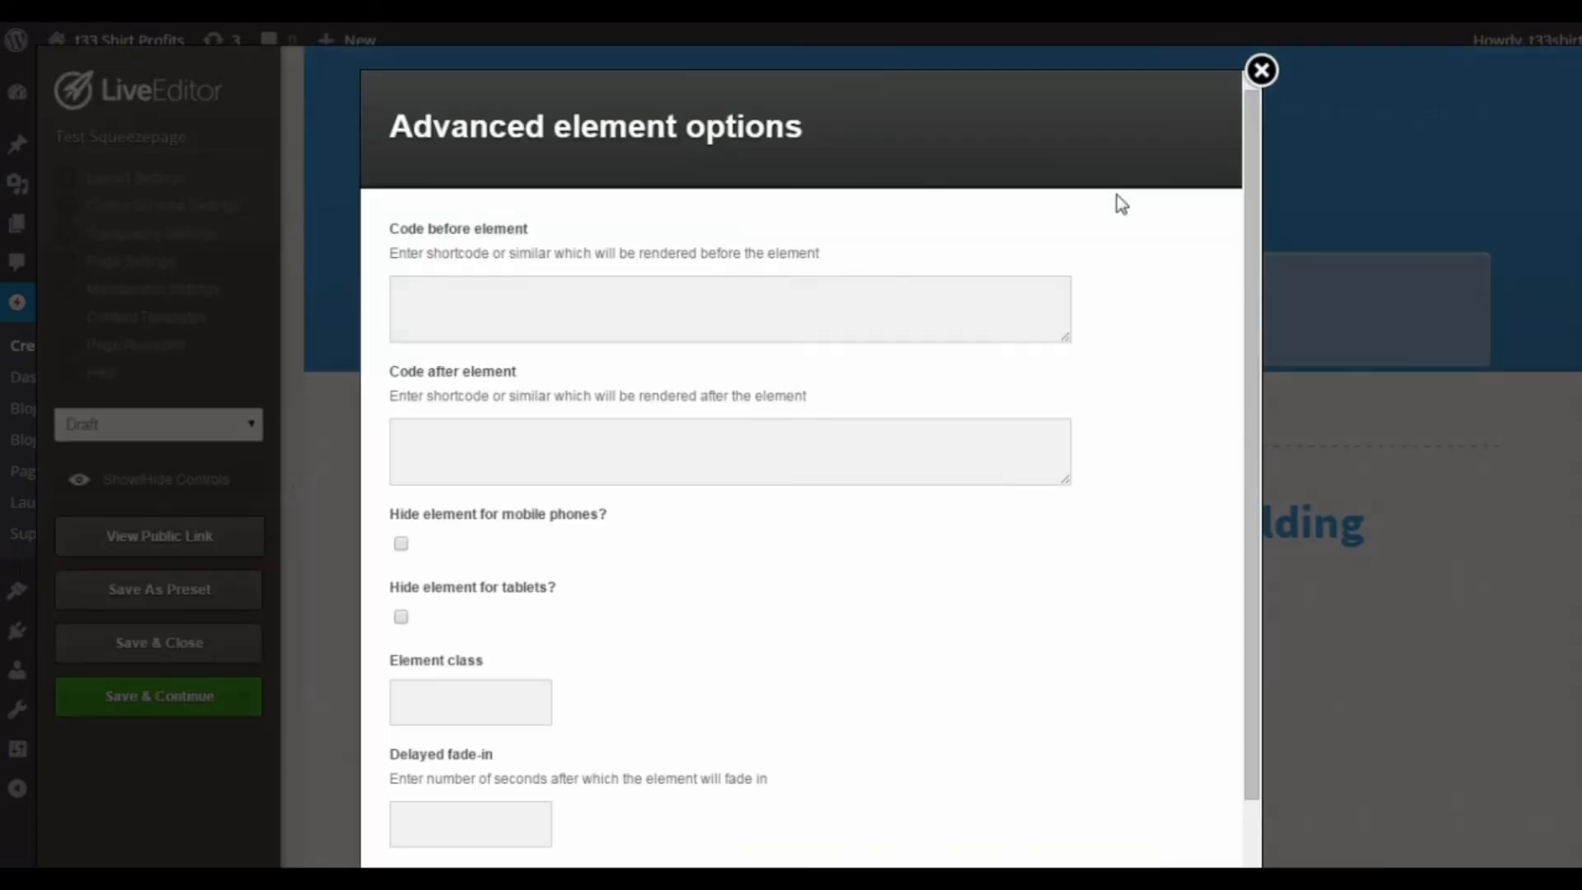
scroll(1124, 266, "down", 1)
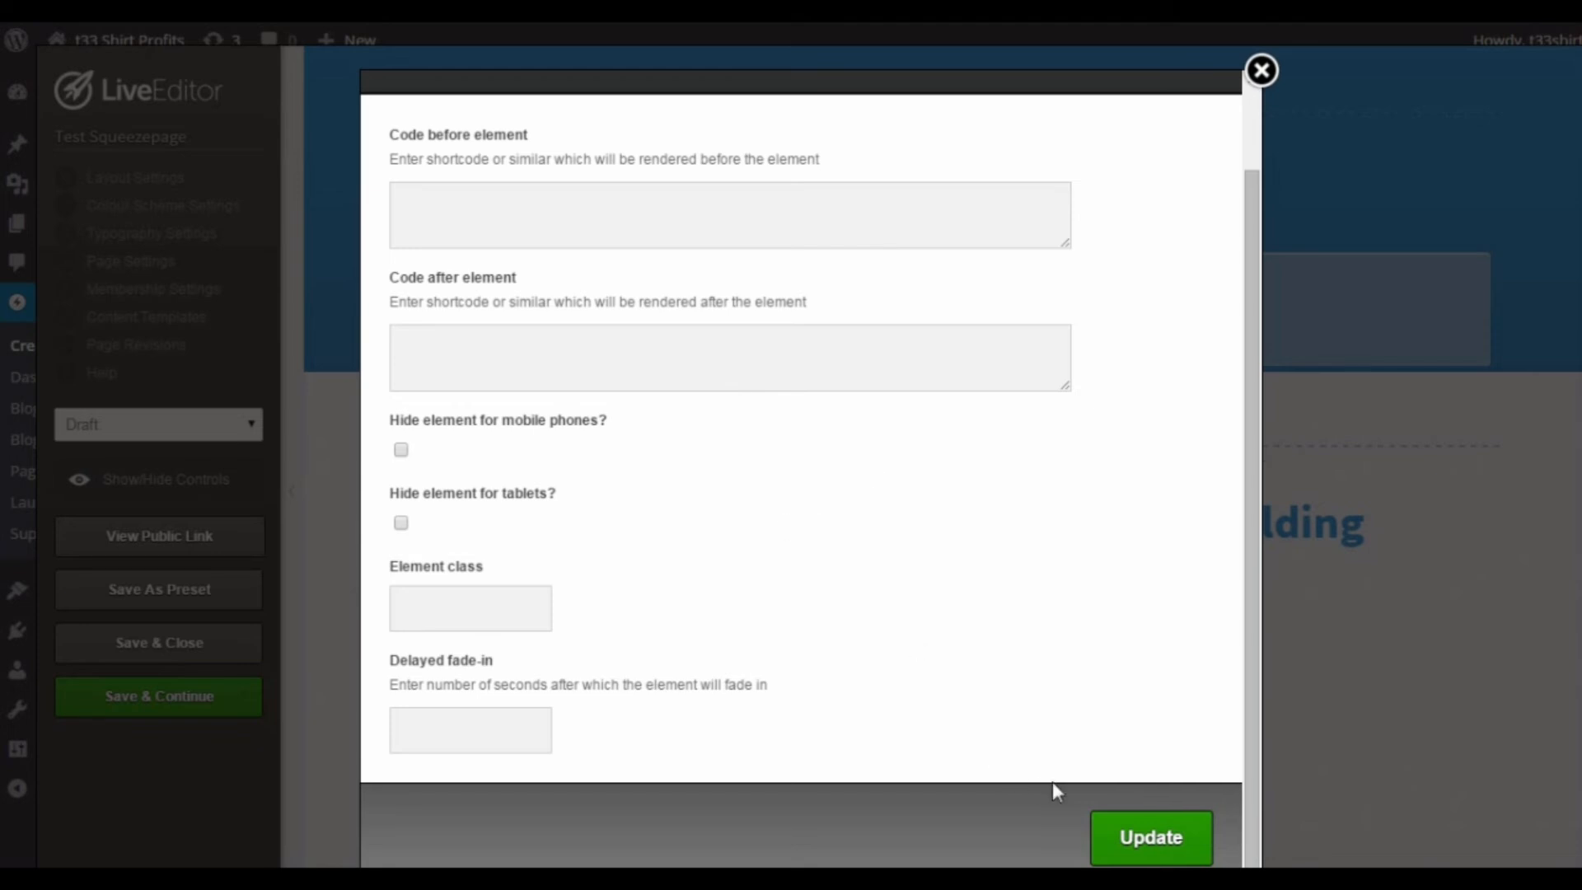
left_click(1261, 70)
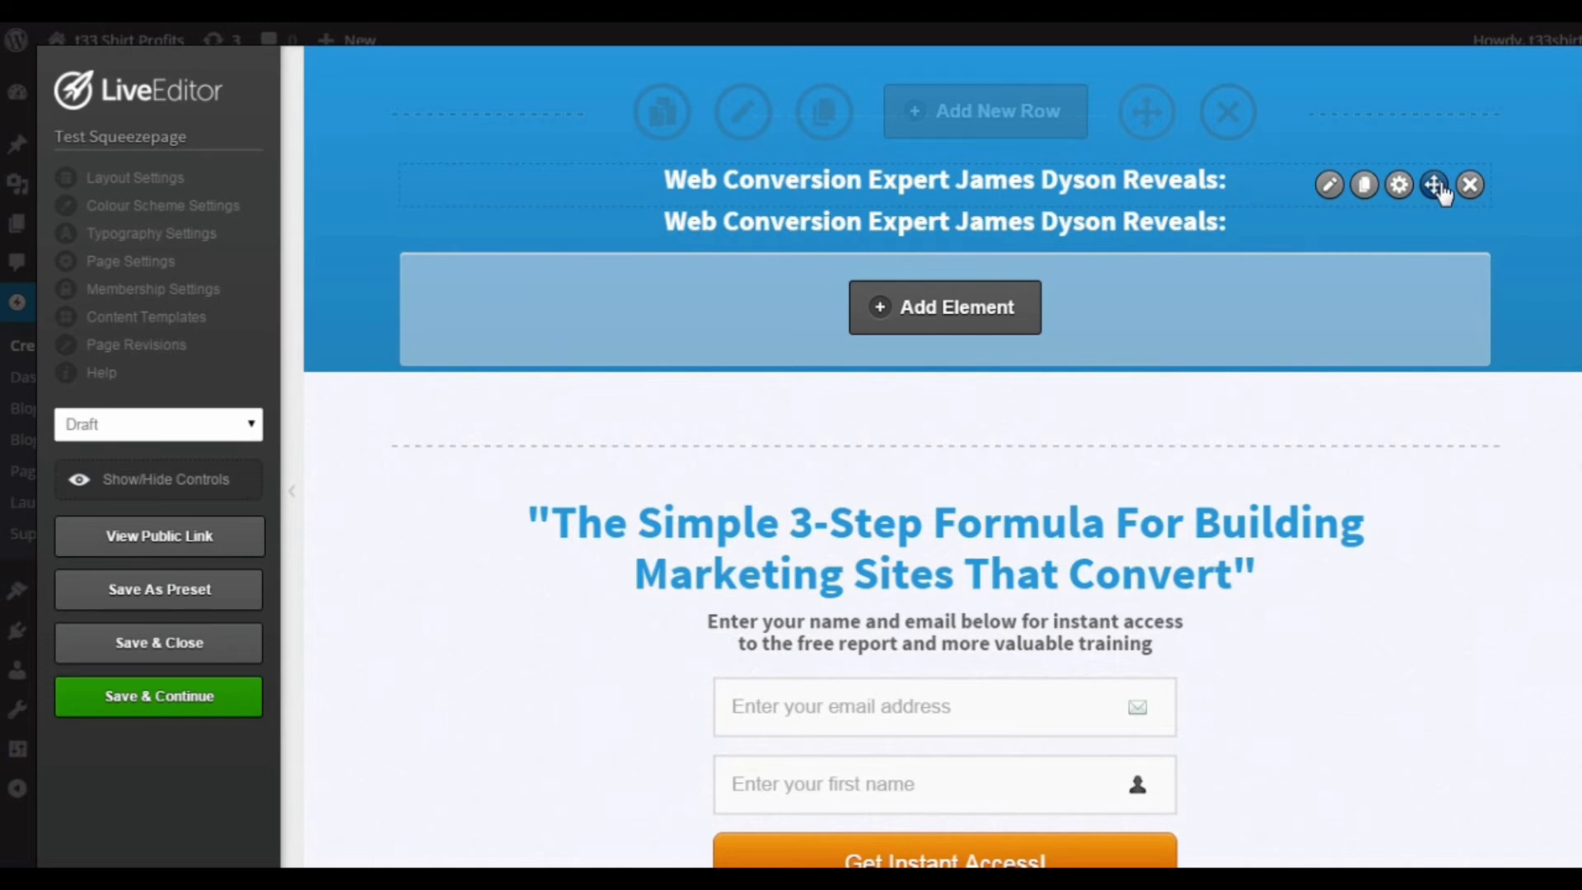
Step: Try moving the header headline down the page and back, and remove the duplicated headline
left_click_drag(1440, 191, 1438, 348)
left_click_drag(1432, 548, 1422, 173)
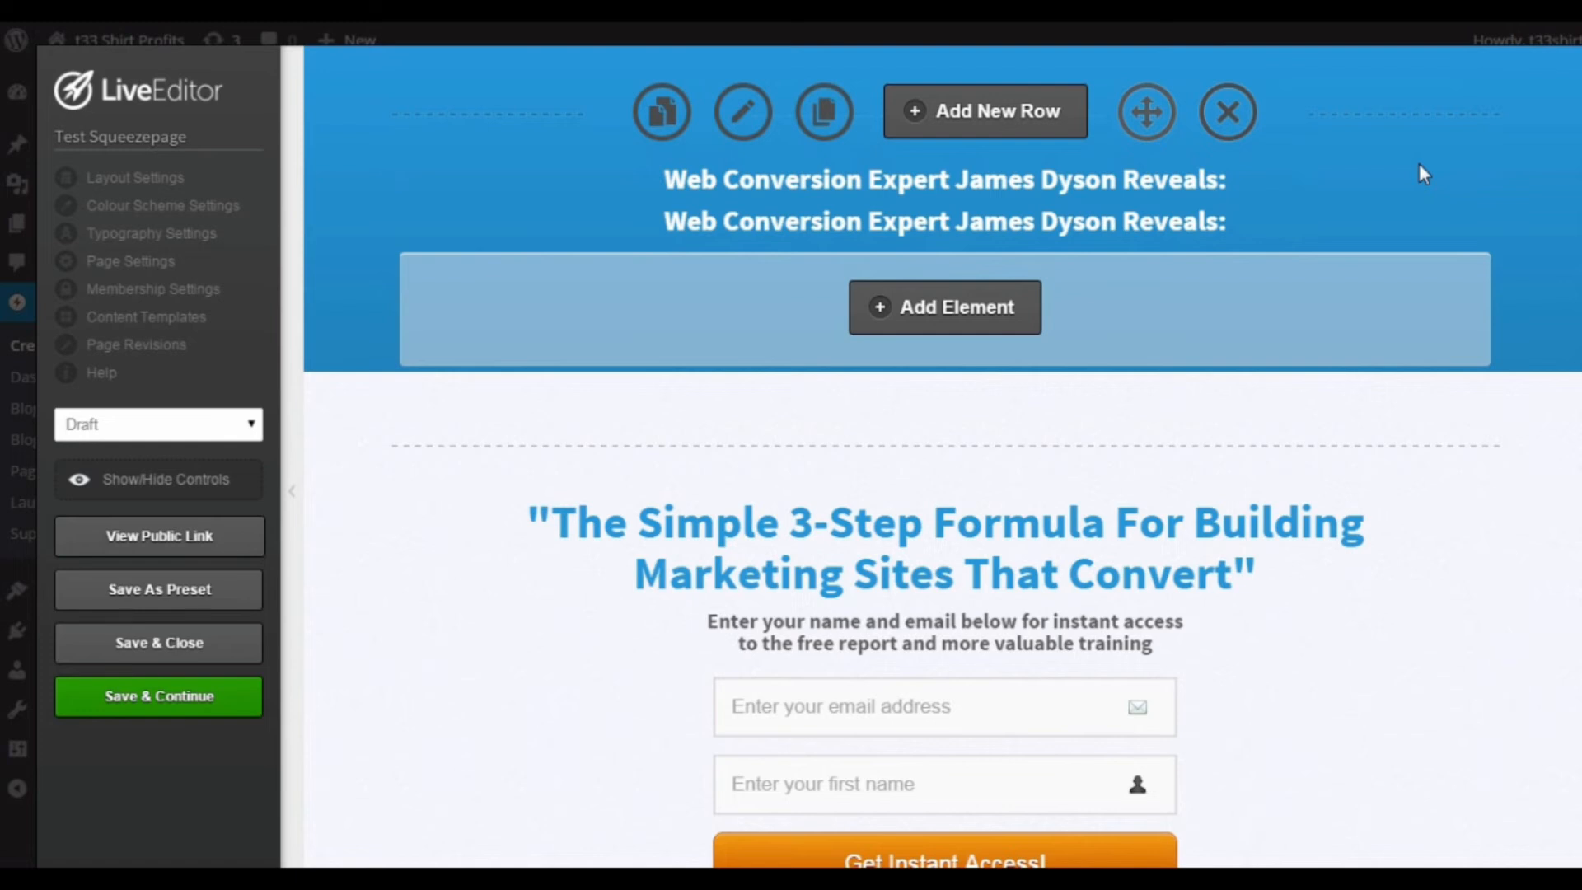
mouse_move(1371, 226)
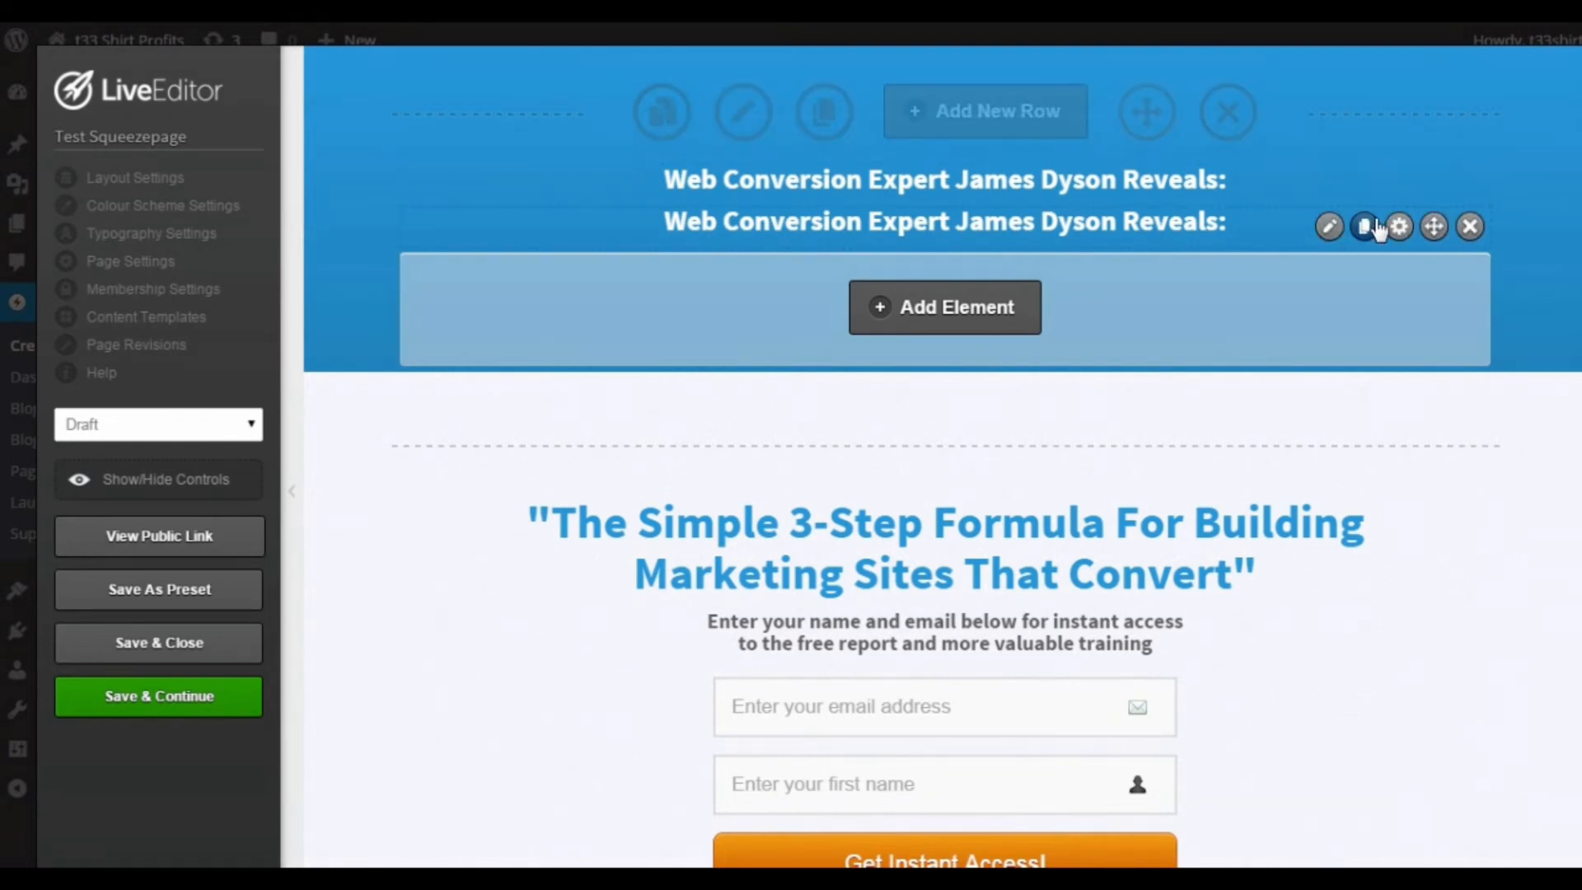
left_click(1470, 227)
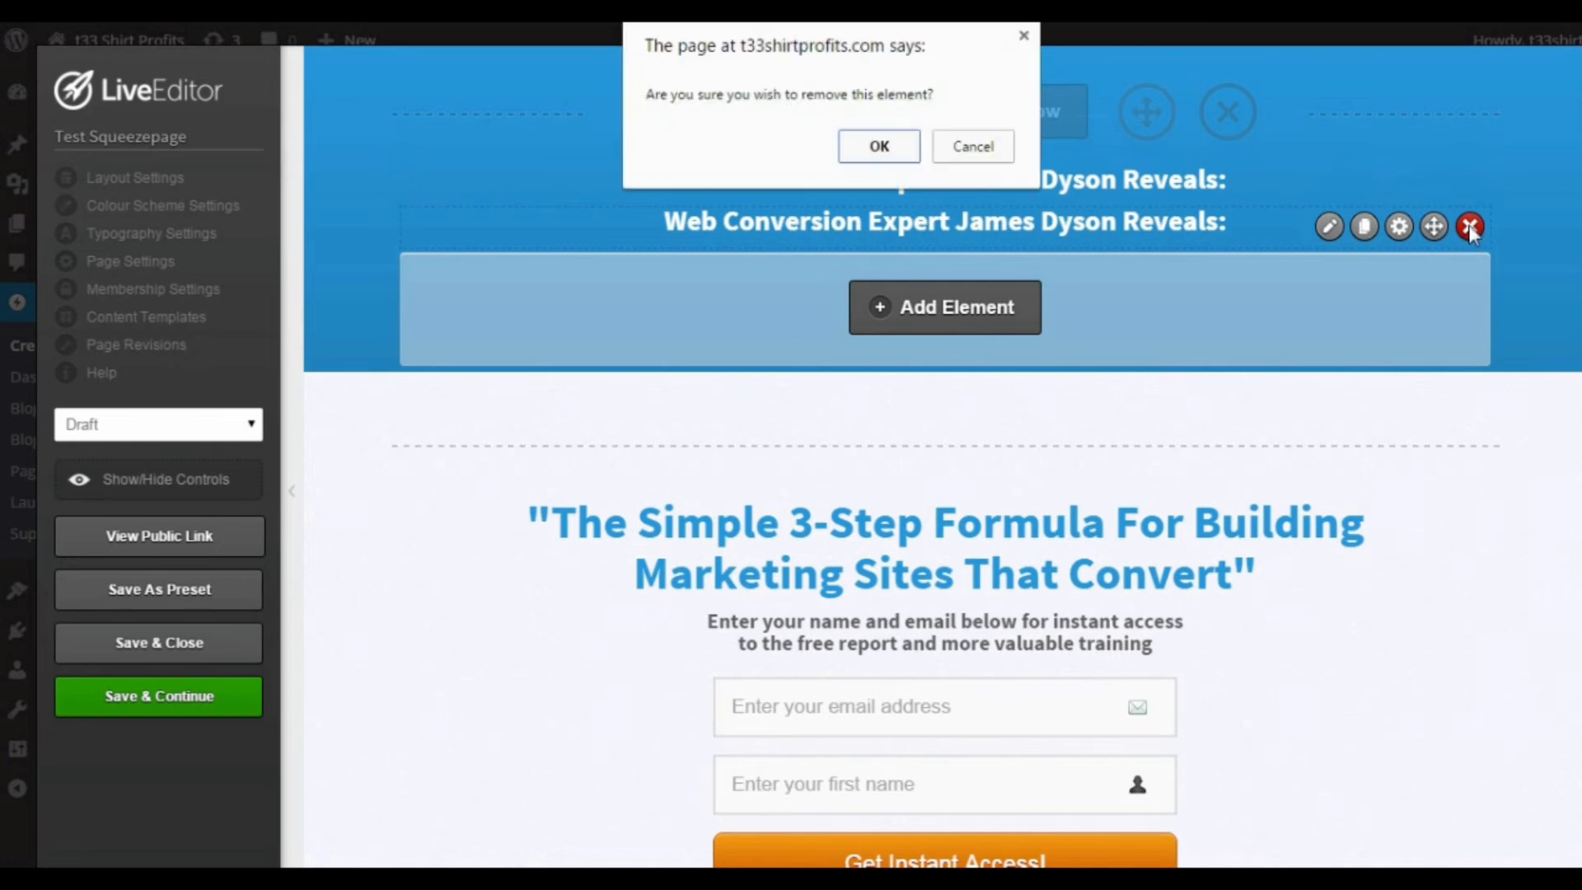
left_click(882, 143)
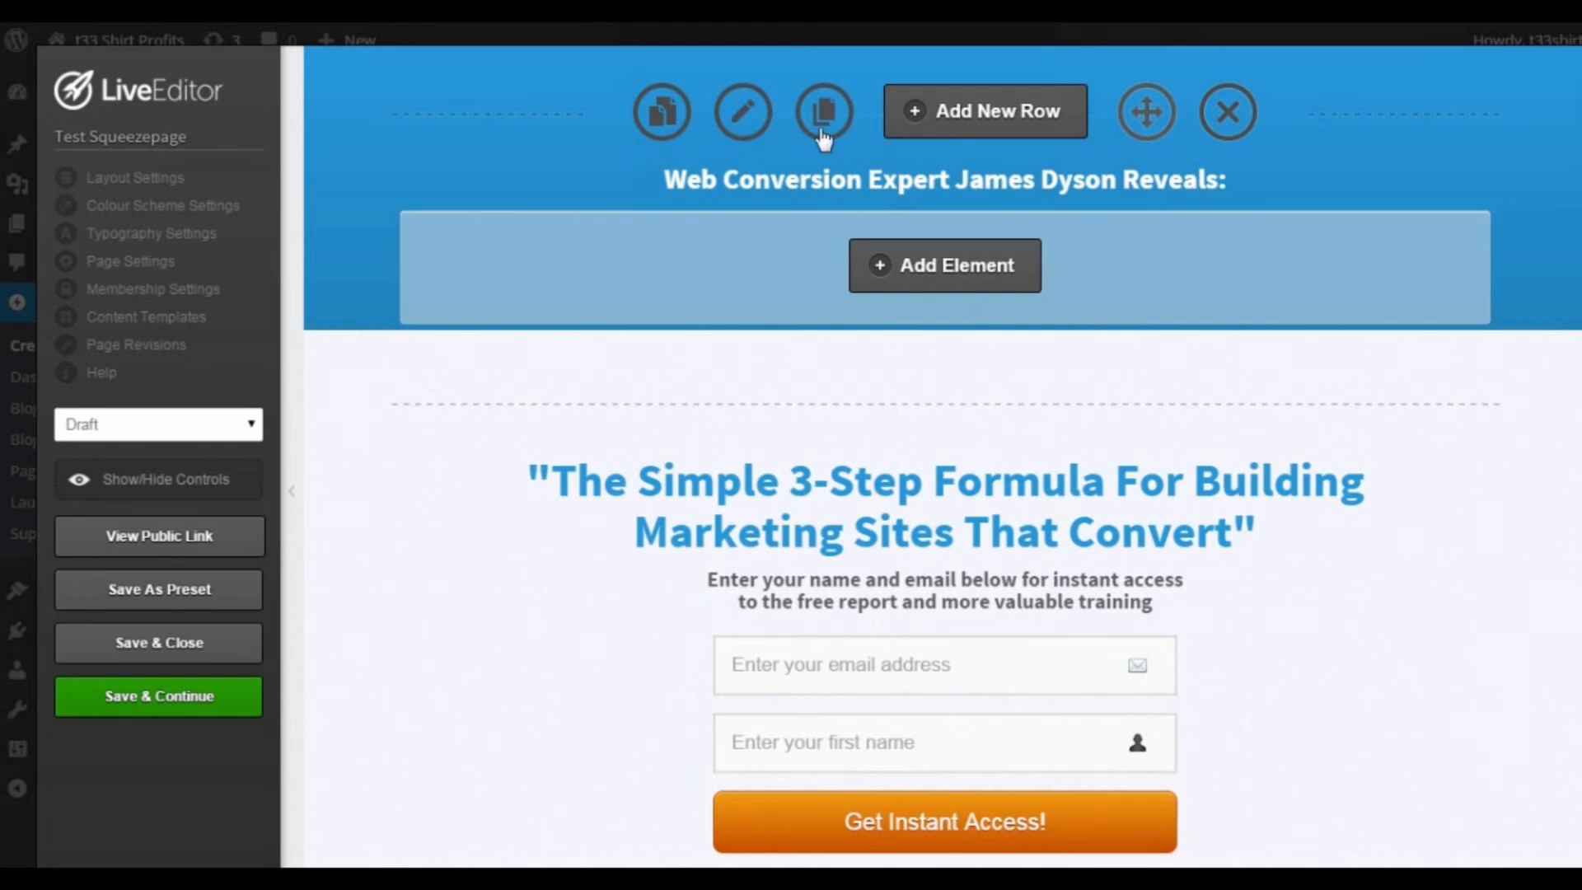
Step: Examine the header headline's edit settings for text, custom font, line height, highlight and margins, and close them without changes
mouse_move(1404, 183)
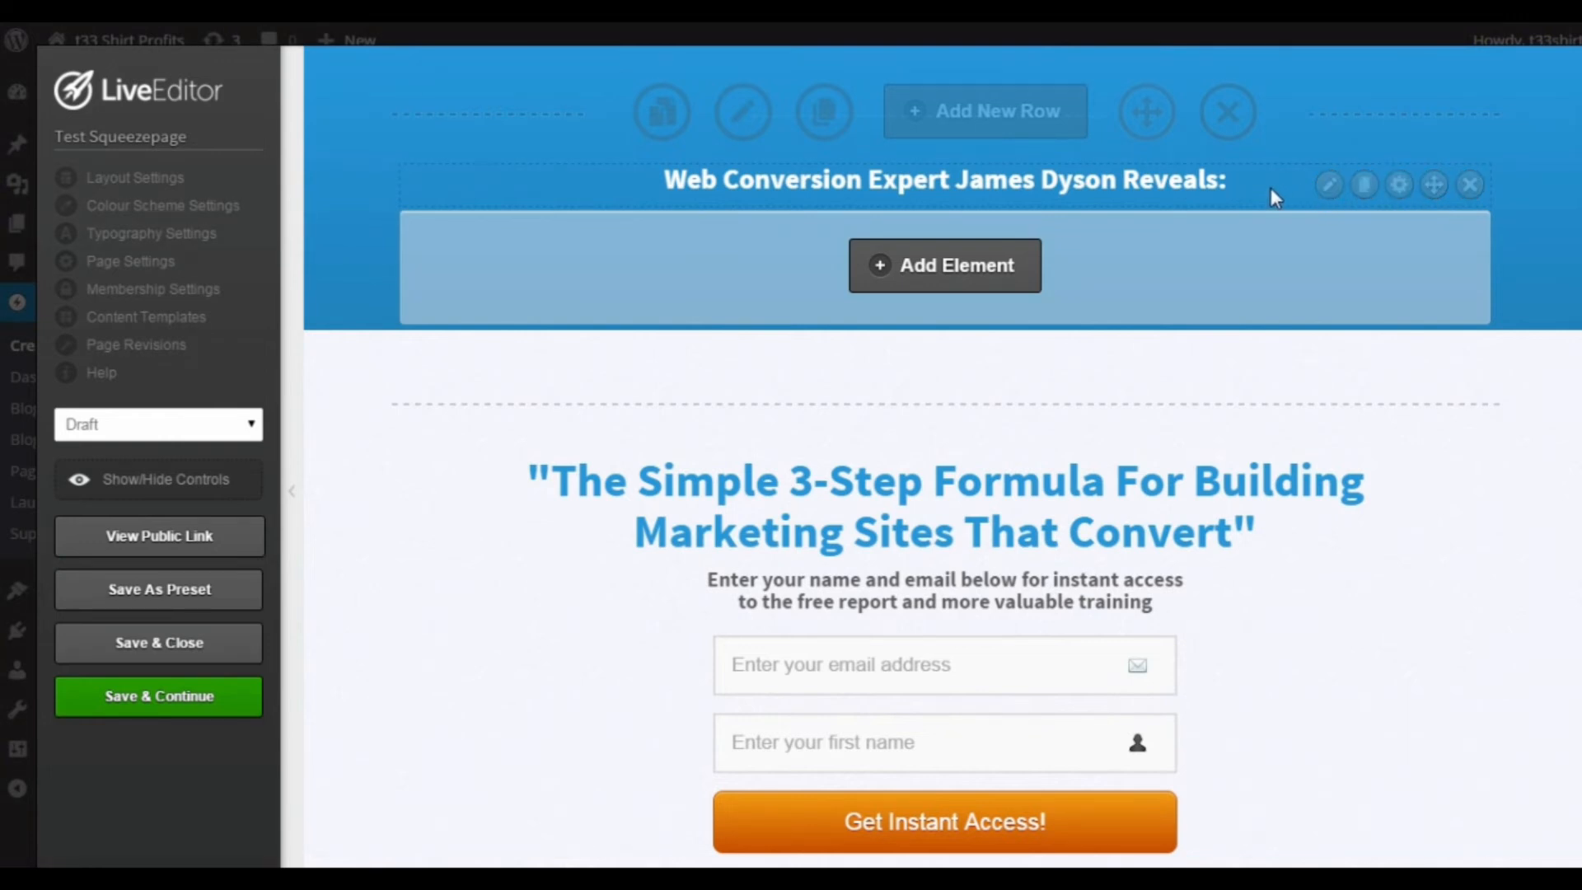
left_click(1328, 186)
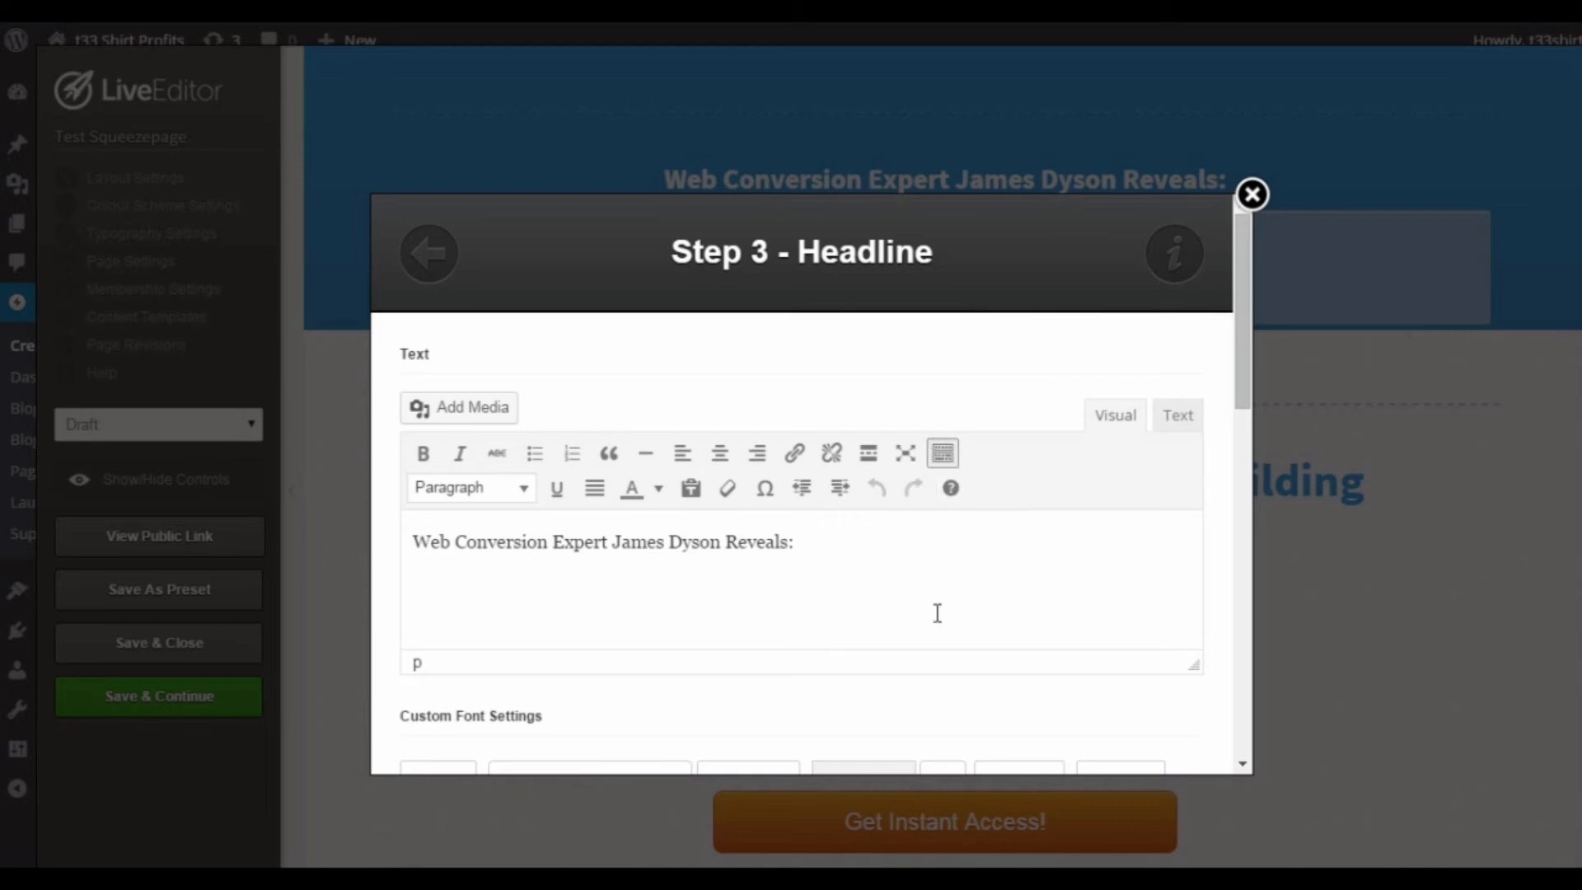
scroll(896, 637, "down", 2)
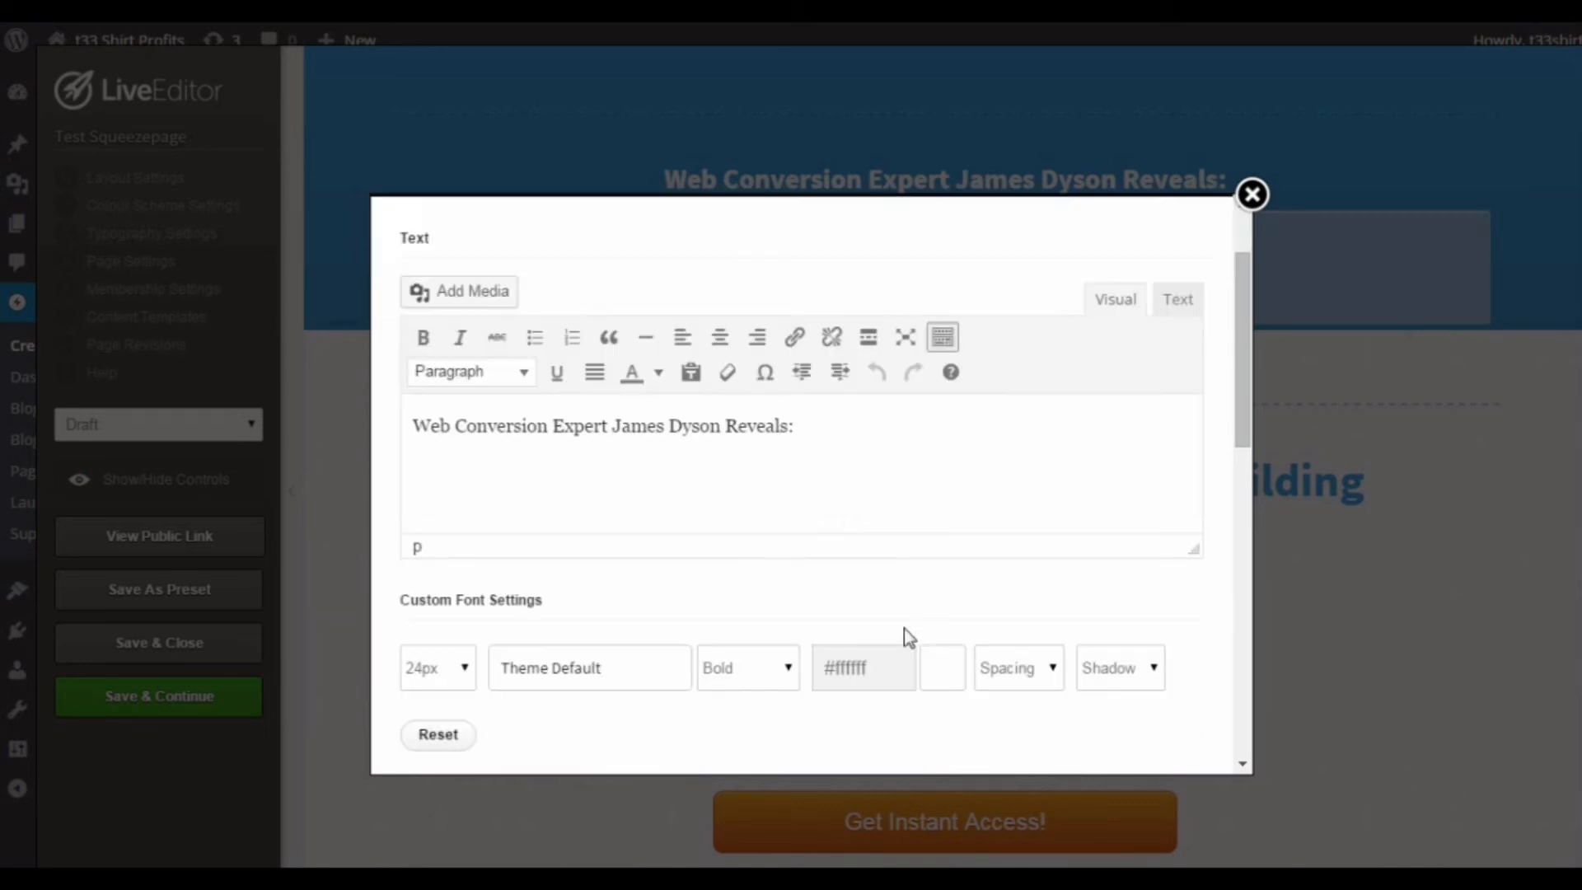
left_click_drag(849, 432, 765, 455)
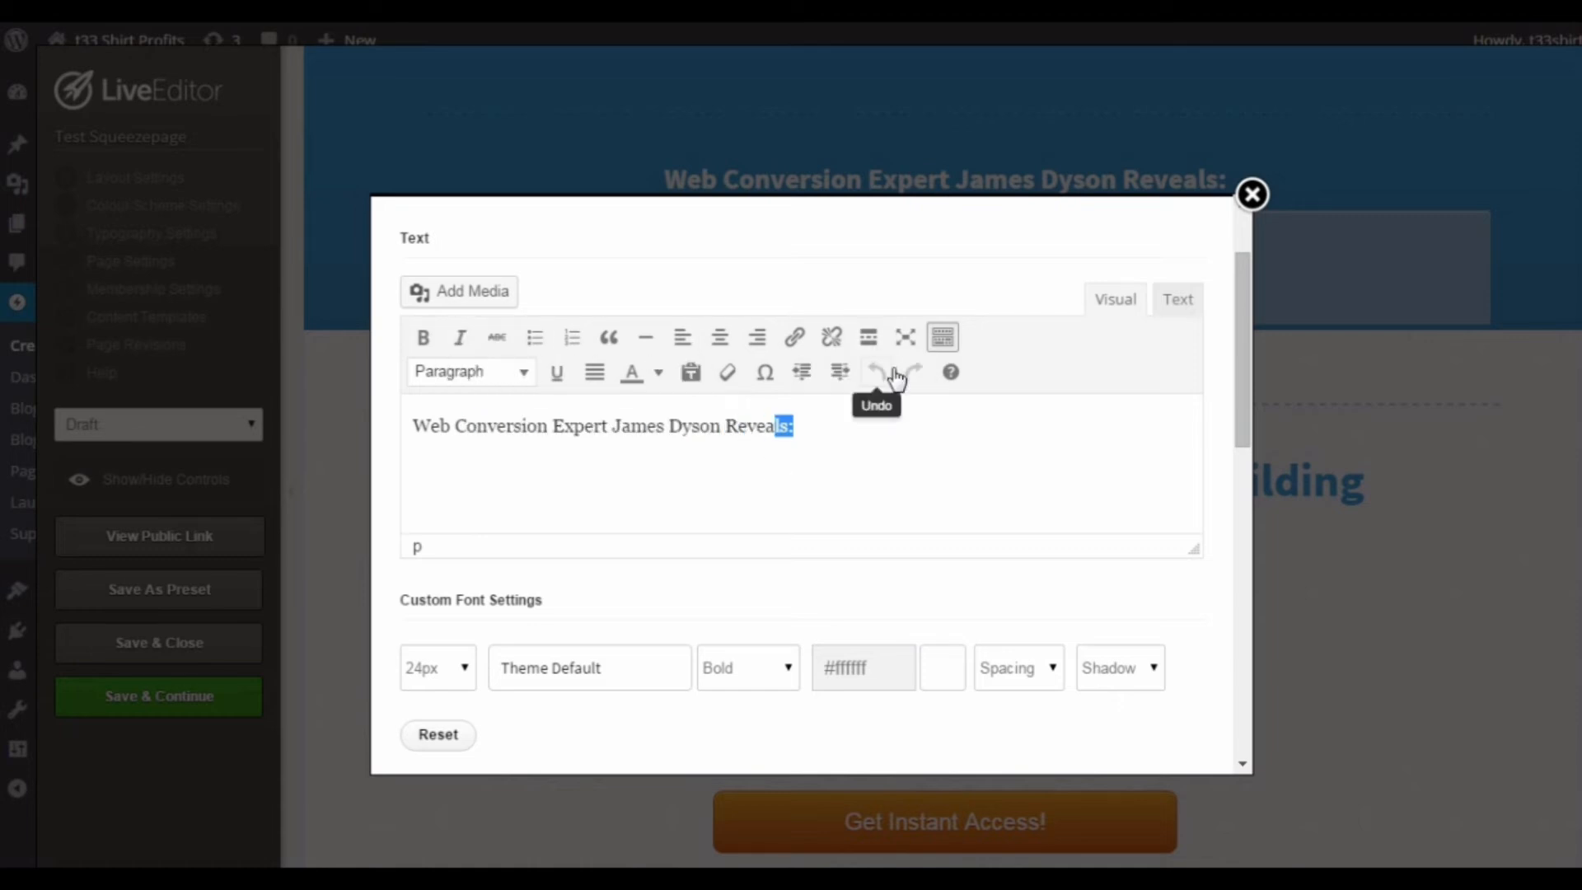
left_click(993, 454)
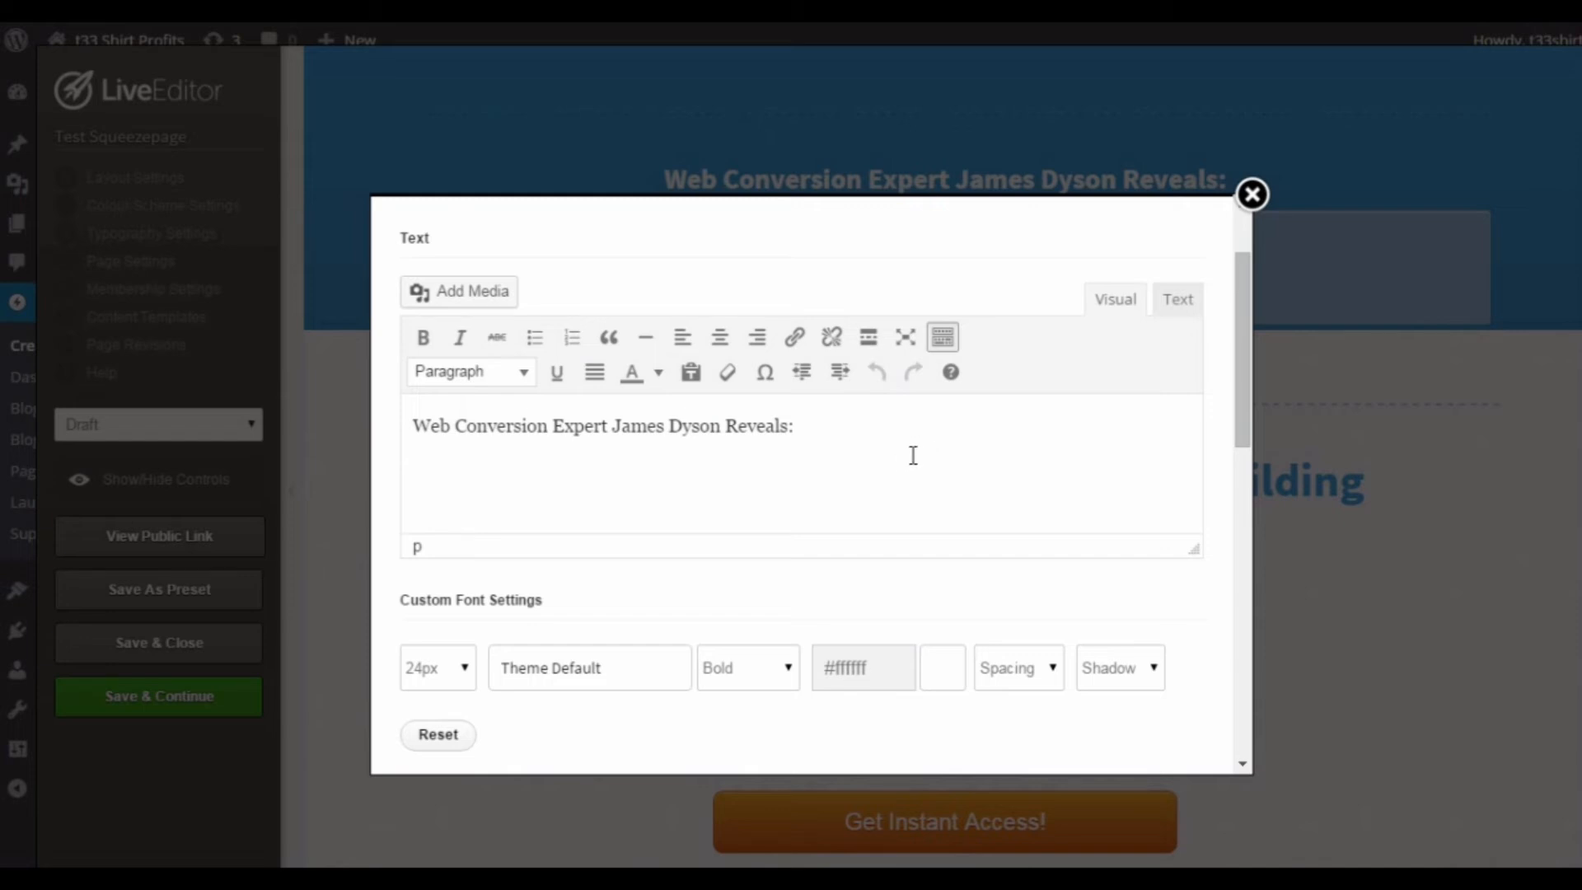
scroll(948, 446, "down", 10)
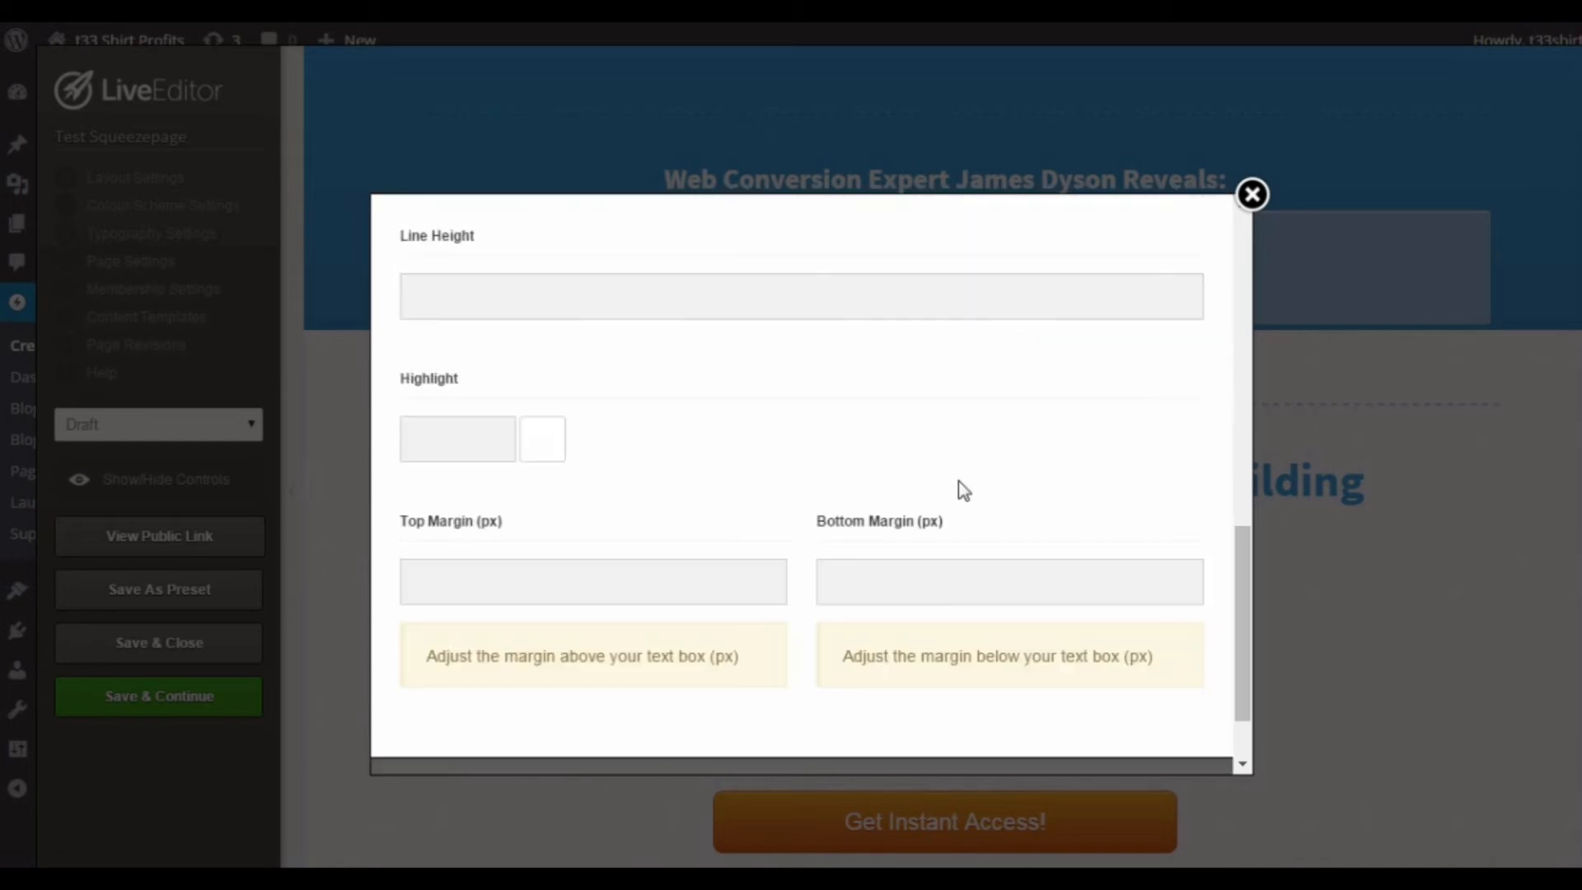
scroll(995, 550, "down", 2)
scroll(997, 551, "up", 15)
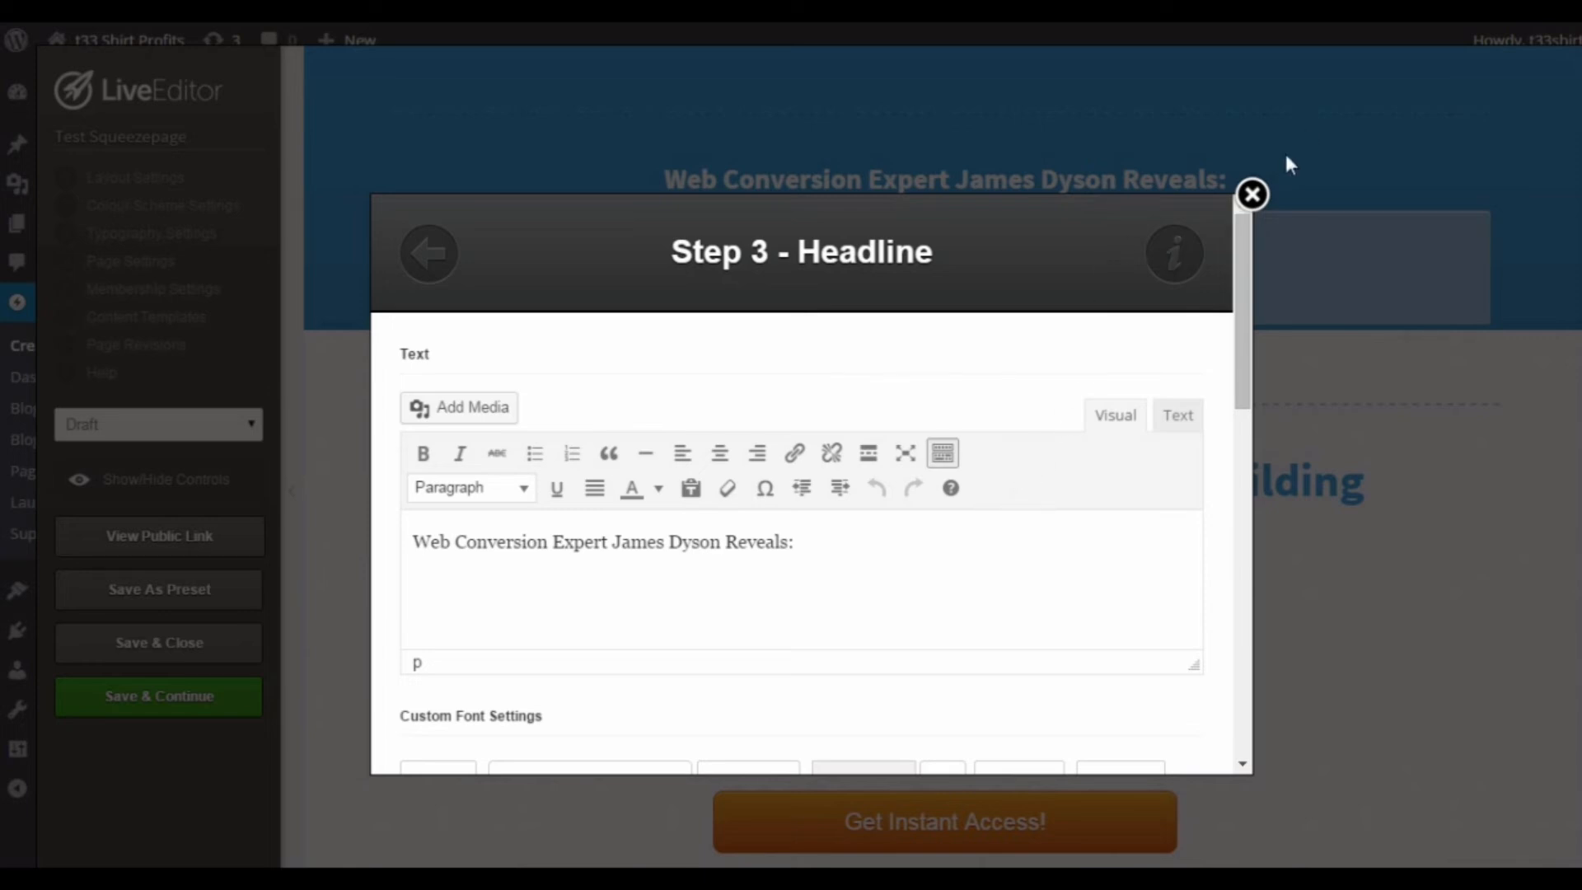
left_click(1252, 195)
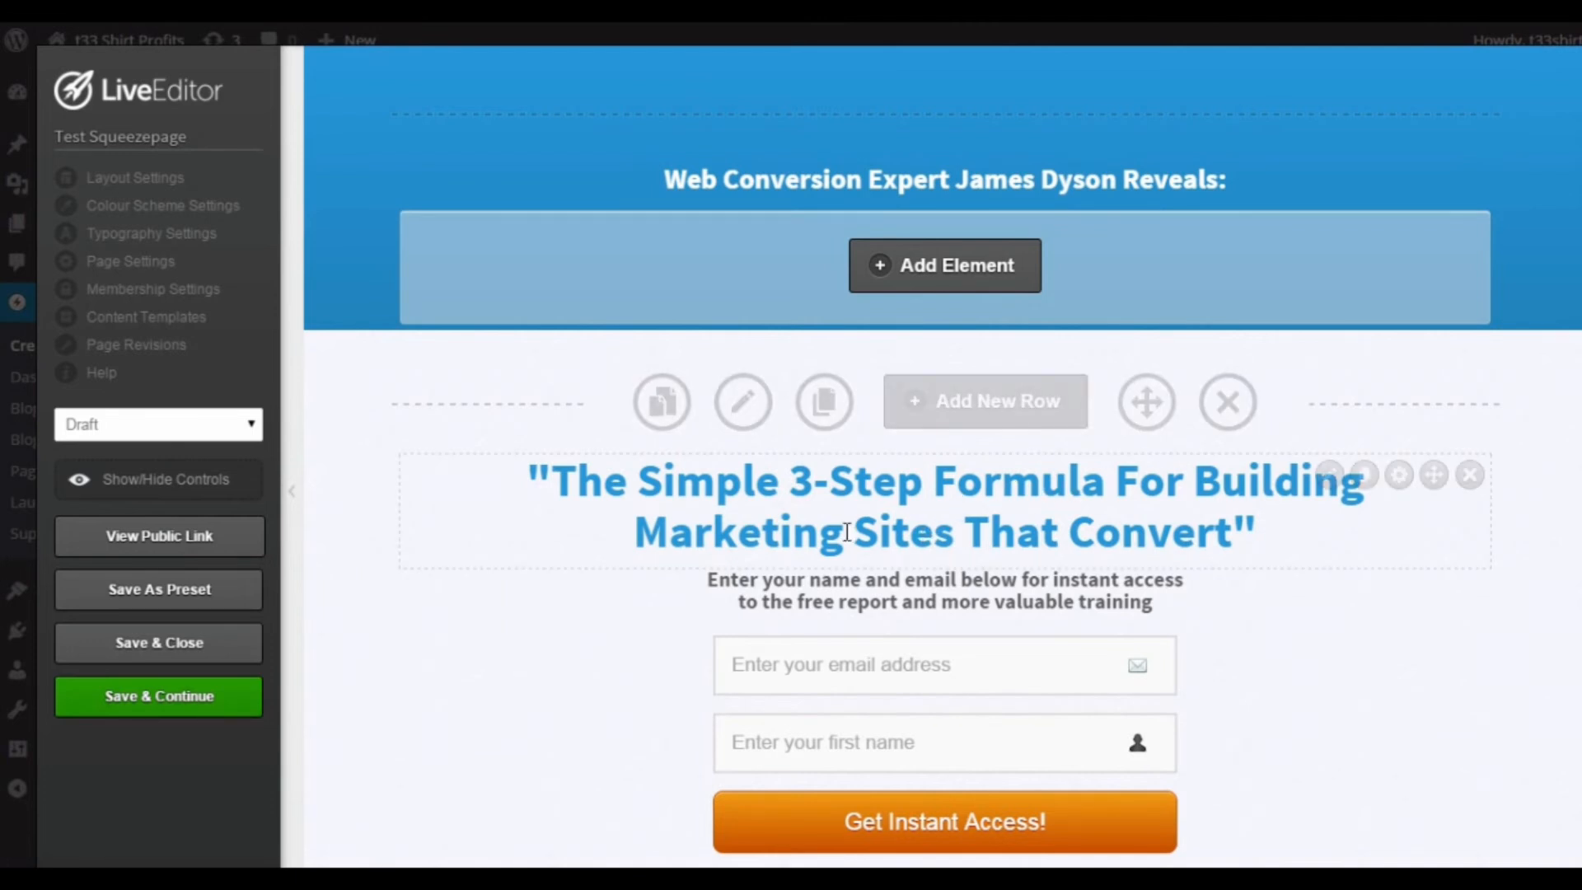
Step: Edit the opt-in box and pick the plain style with stacked first name and email fields above an orange "Get Instant Access!" button
scroll(1387, 547, "down", 3)
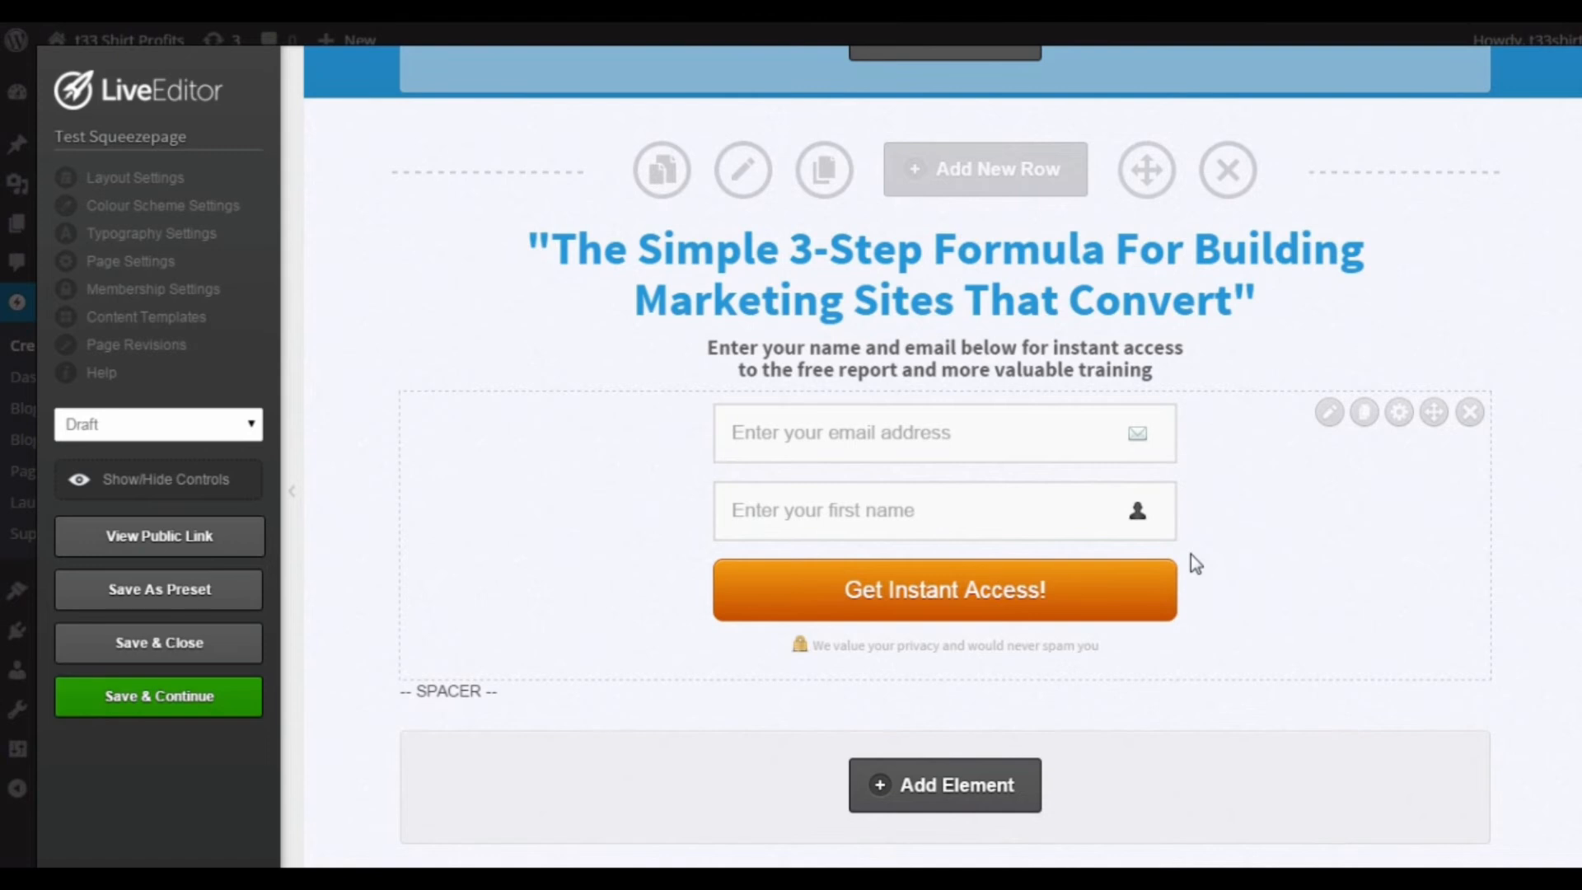
left_click(1329, 413)
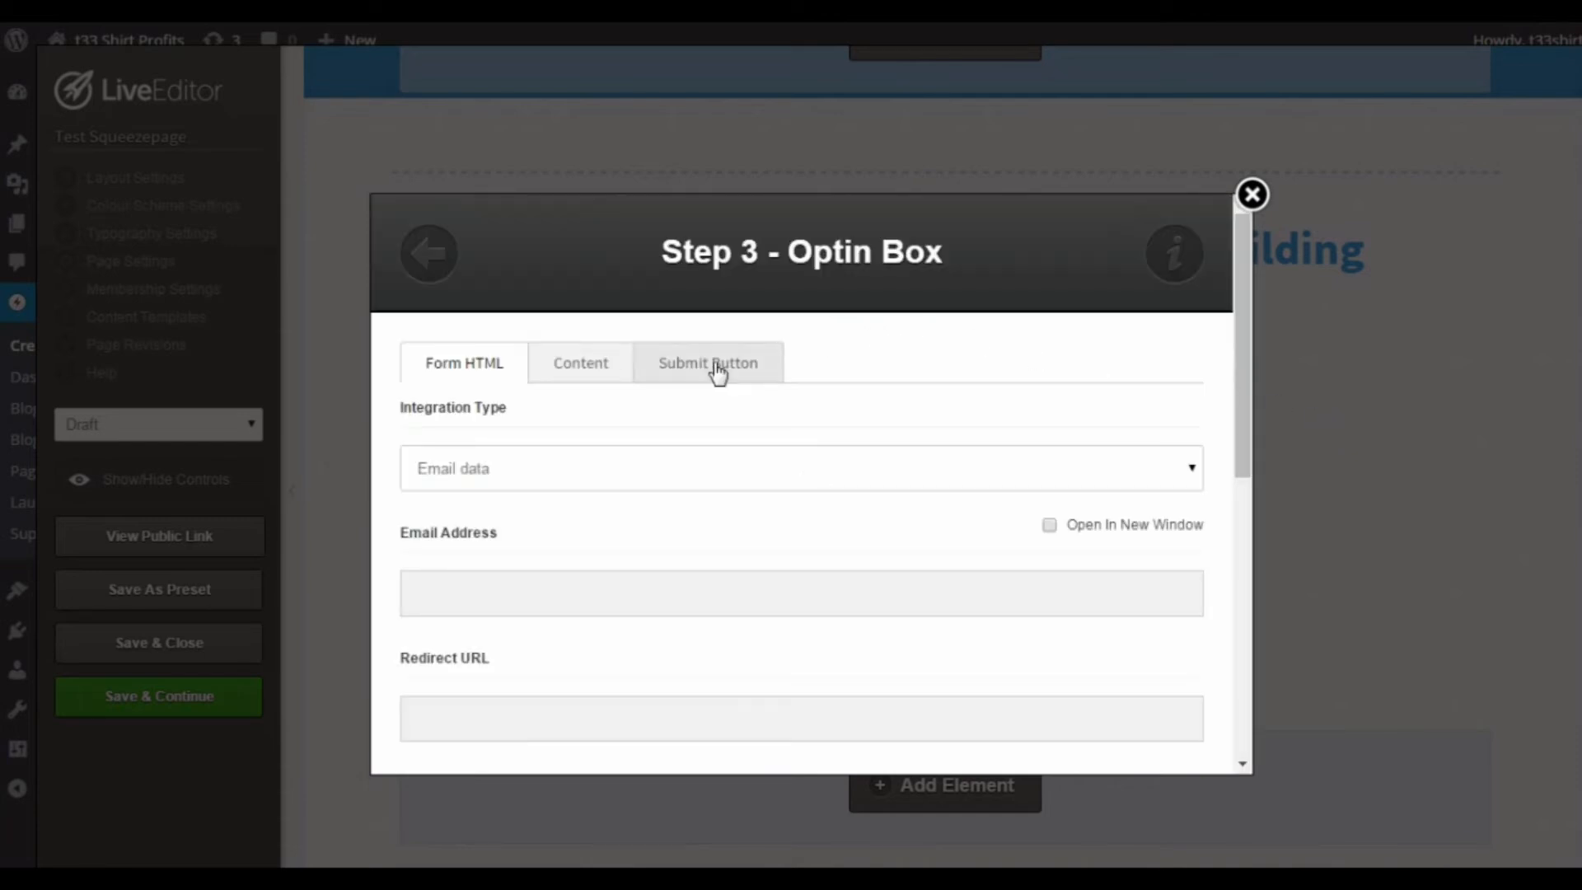
left_click(417, 260)
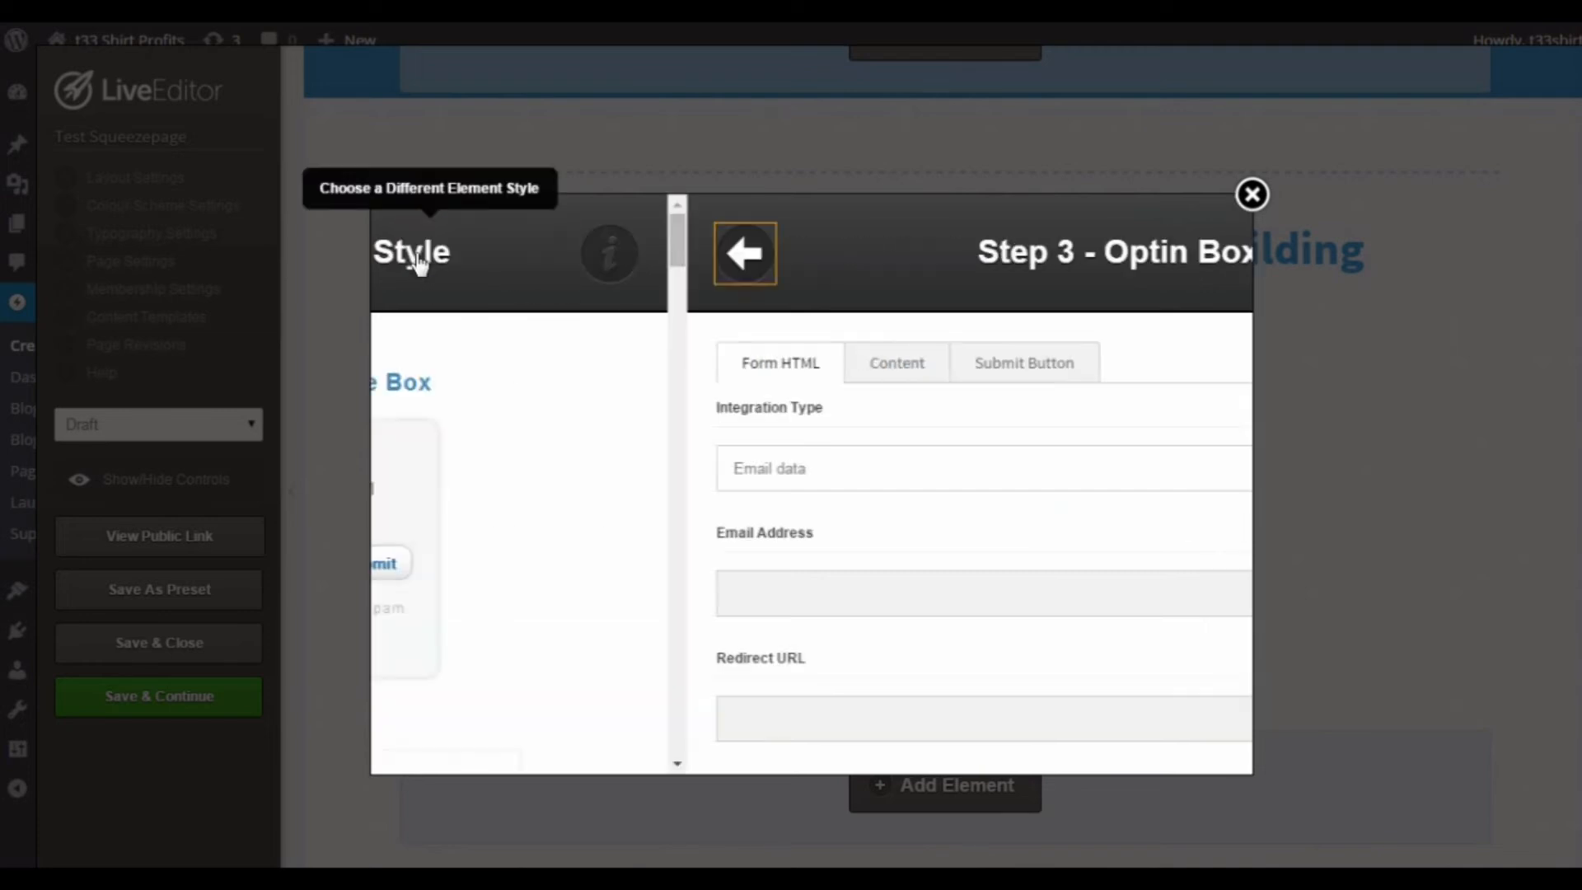
scroll(881, 474, "down", 5)
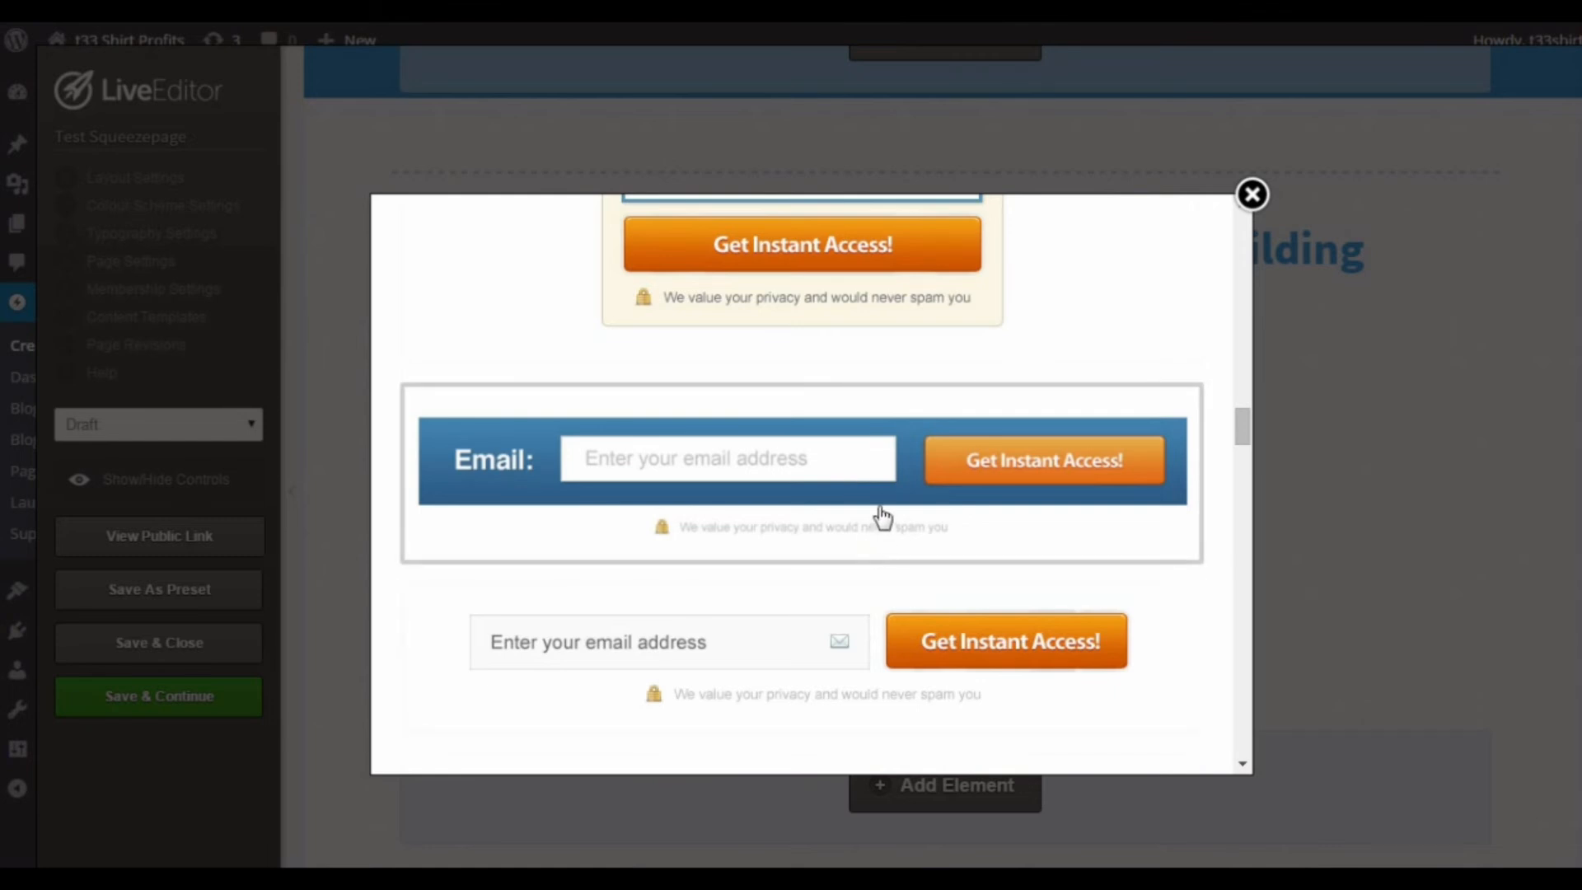
scroll(879, 514, "up", 2)
scroll(878, 512, "up", 2)
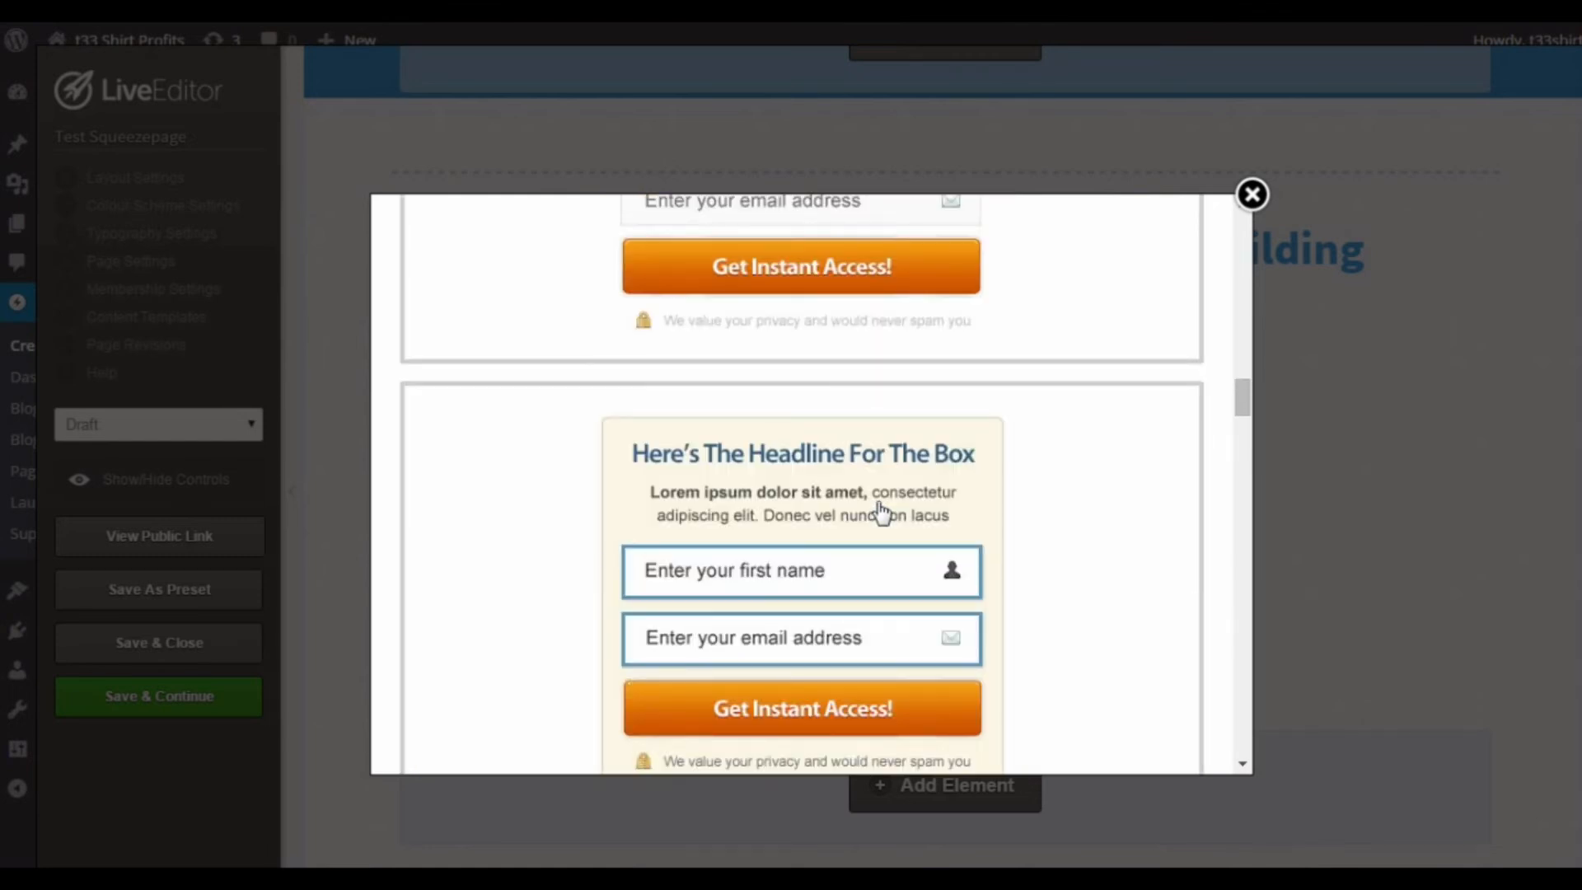
scroll(907, 477, "up", 1)
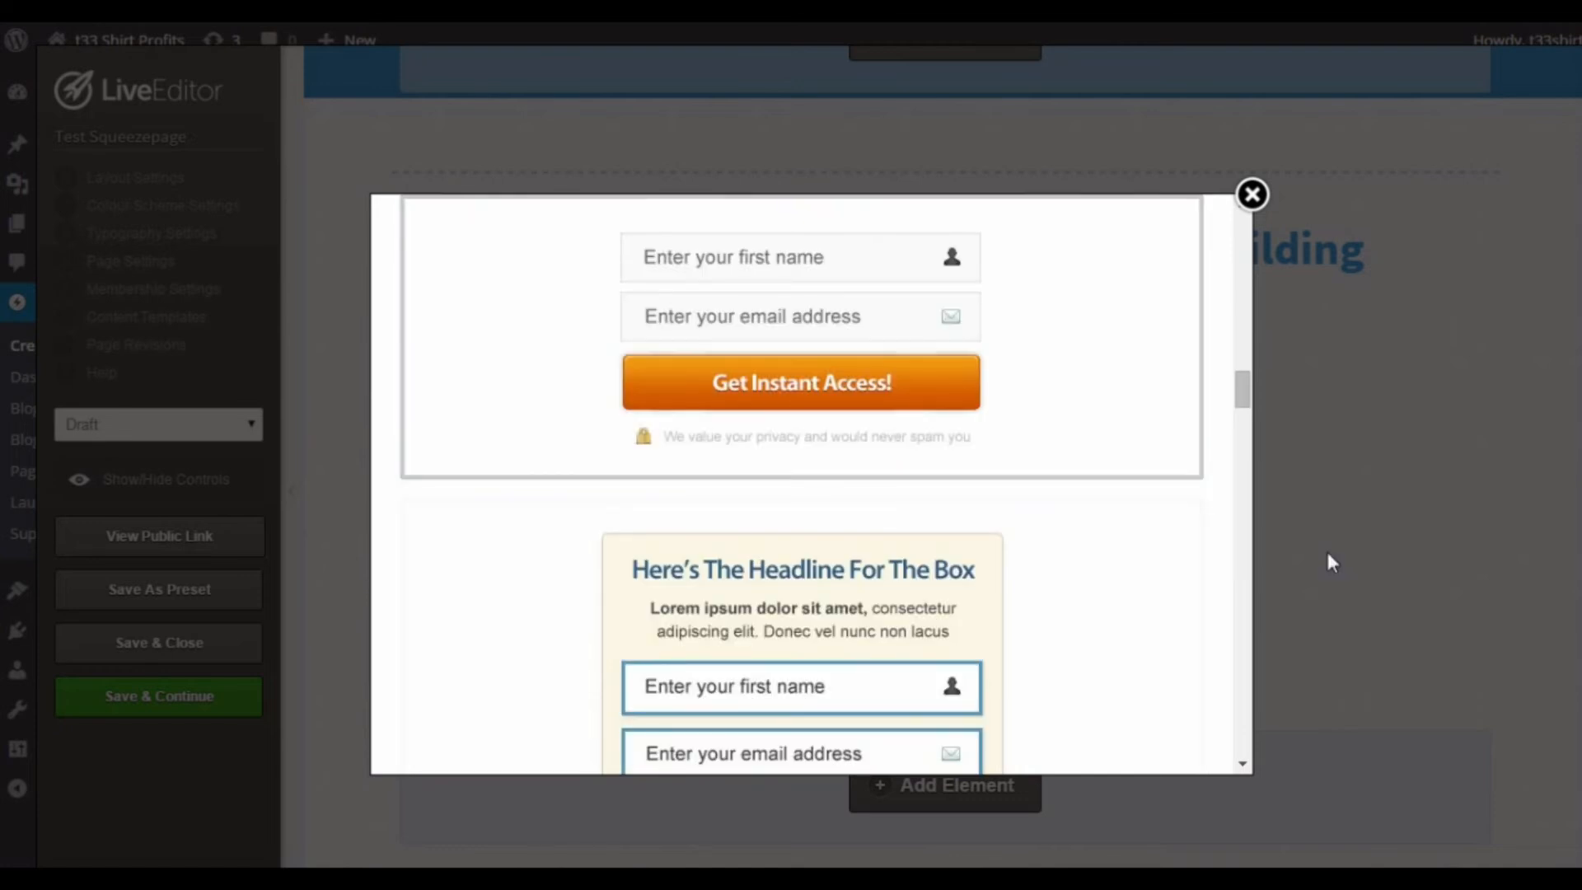
left_click(878, 330)
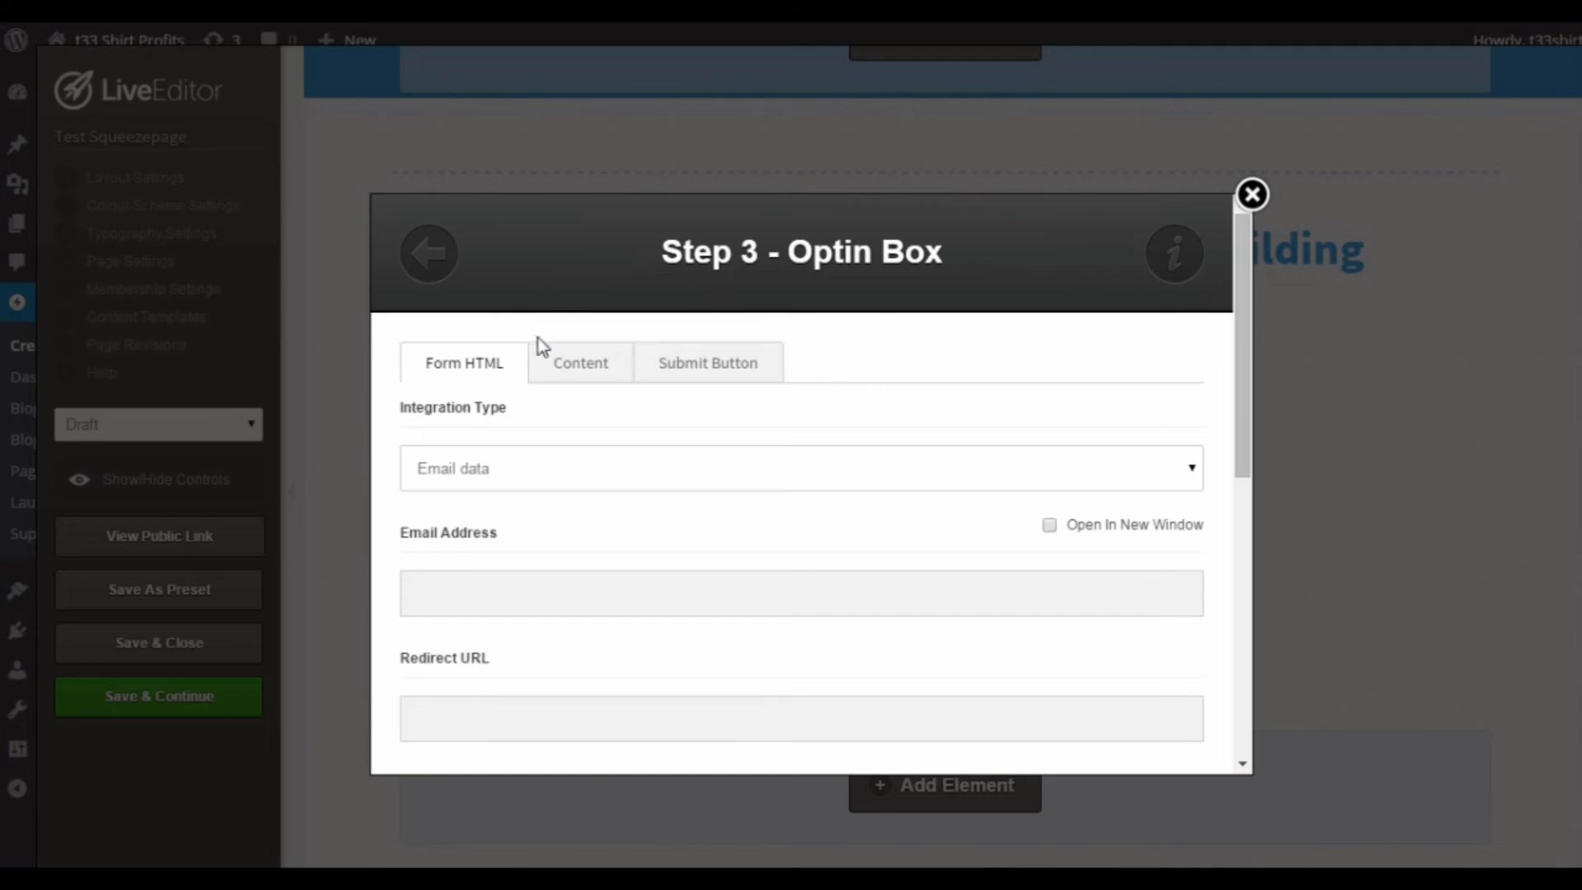
Step: Review the opt-in box's submit button settings, including the default, custom and uploaded image choices and the button text
left_click(714, 376)
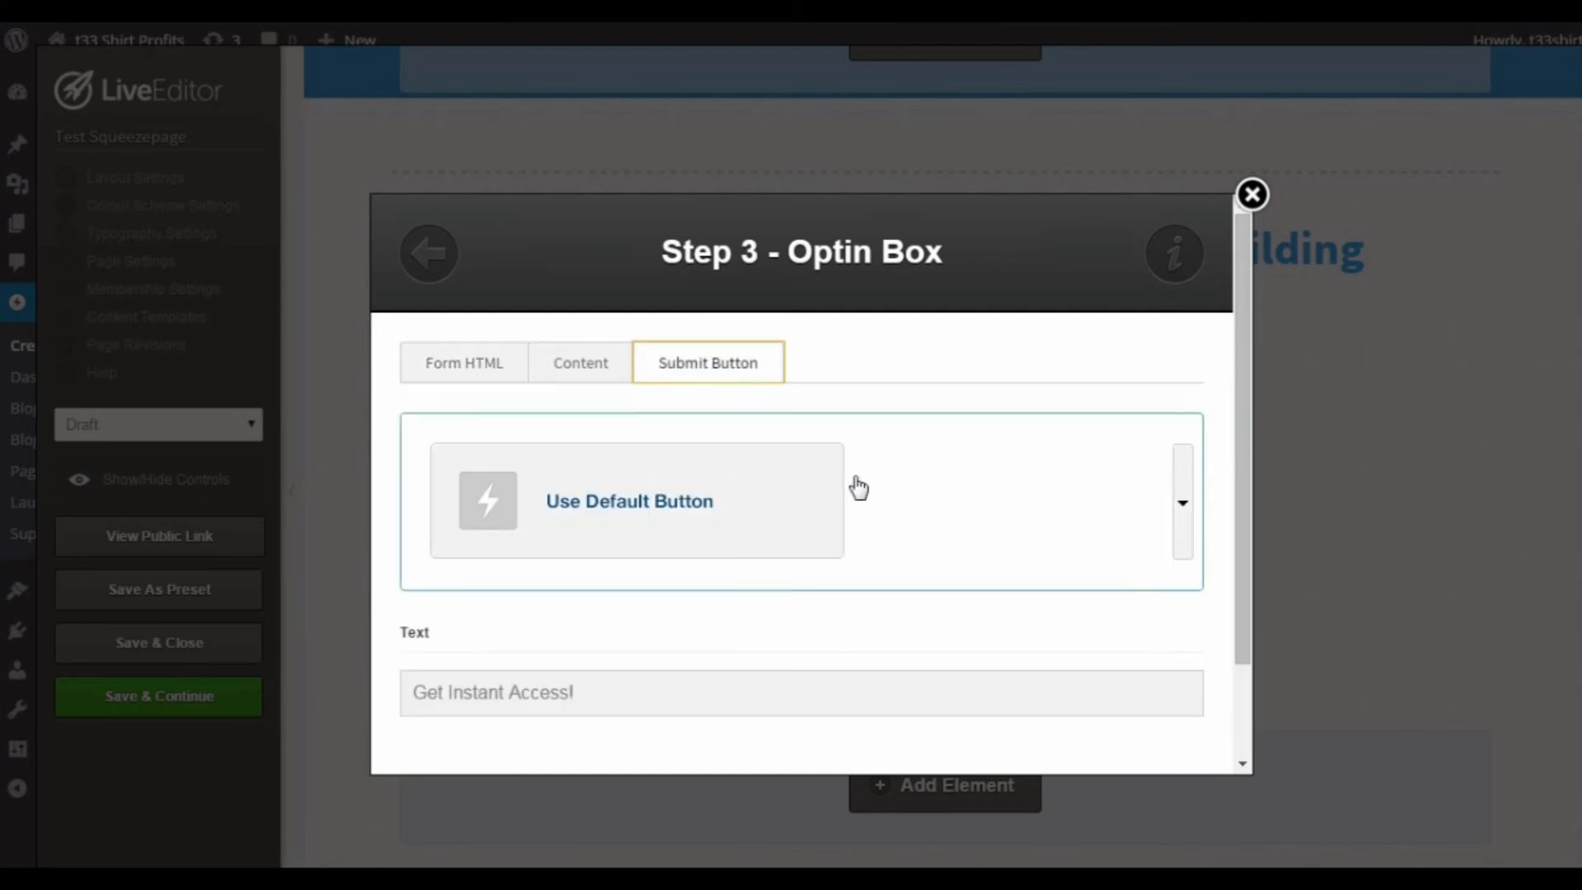
left_click(1185, 531)
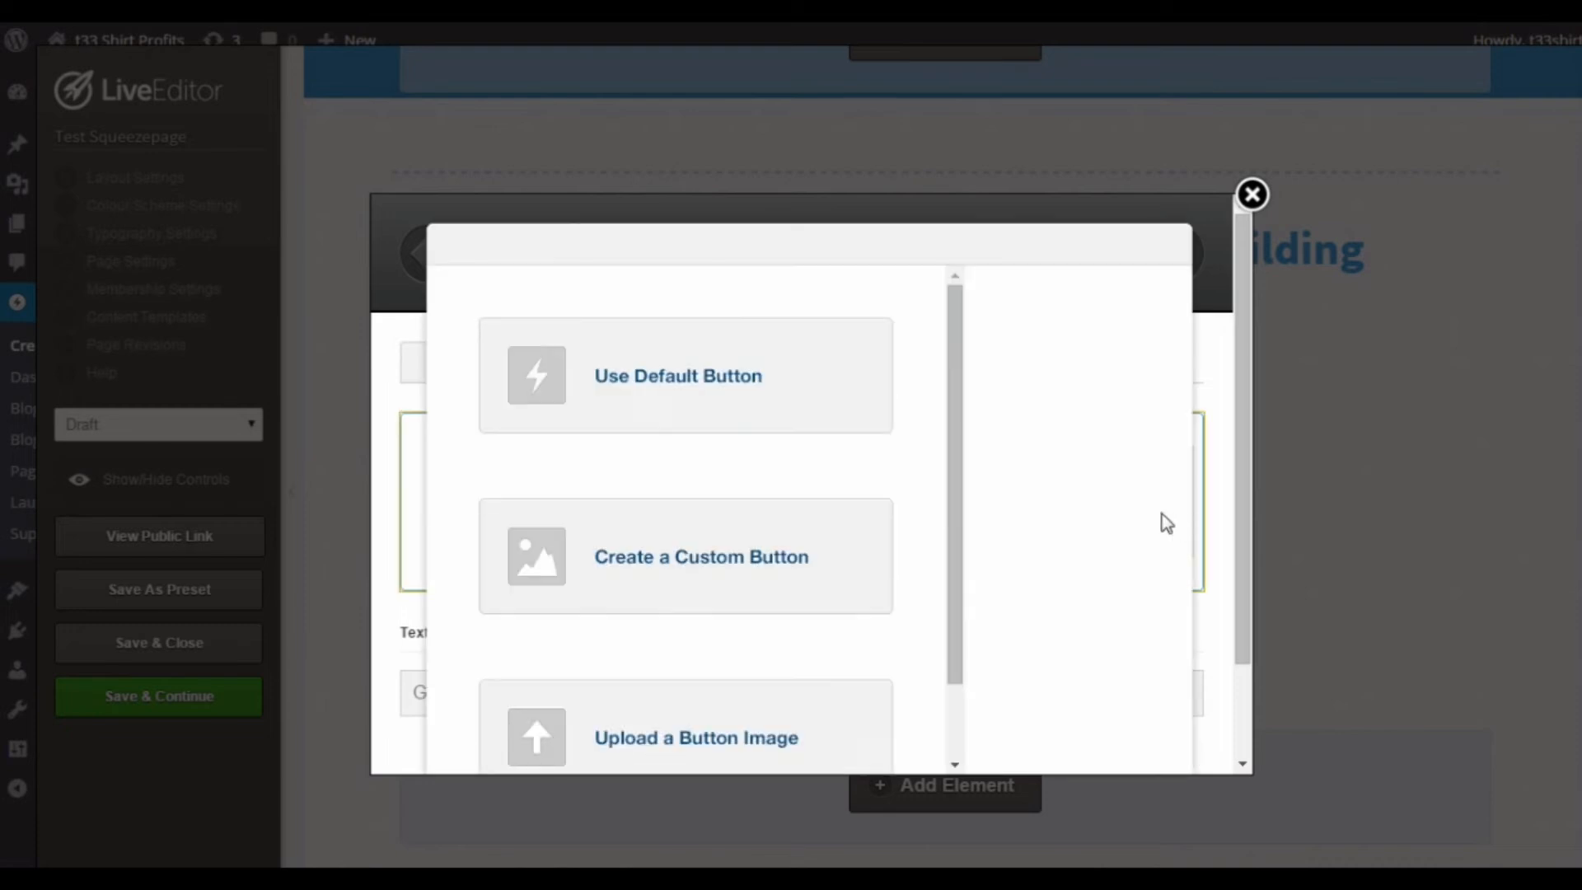
left_click_drag(959, 564, 970, 639)
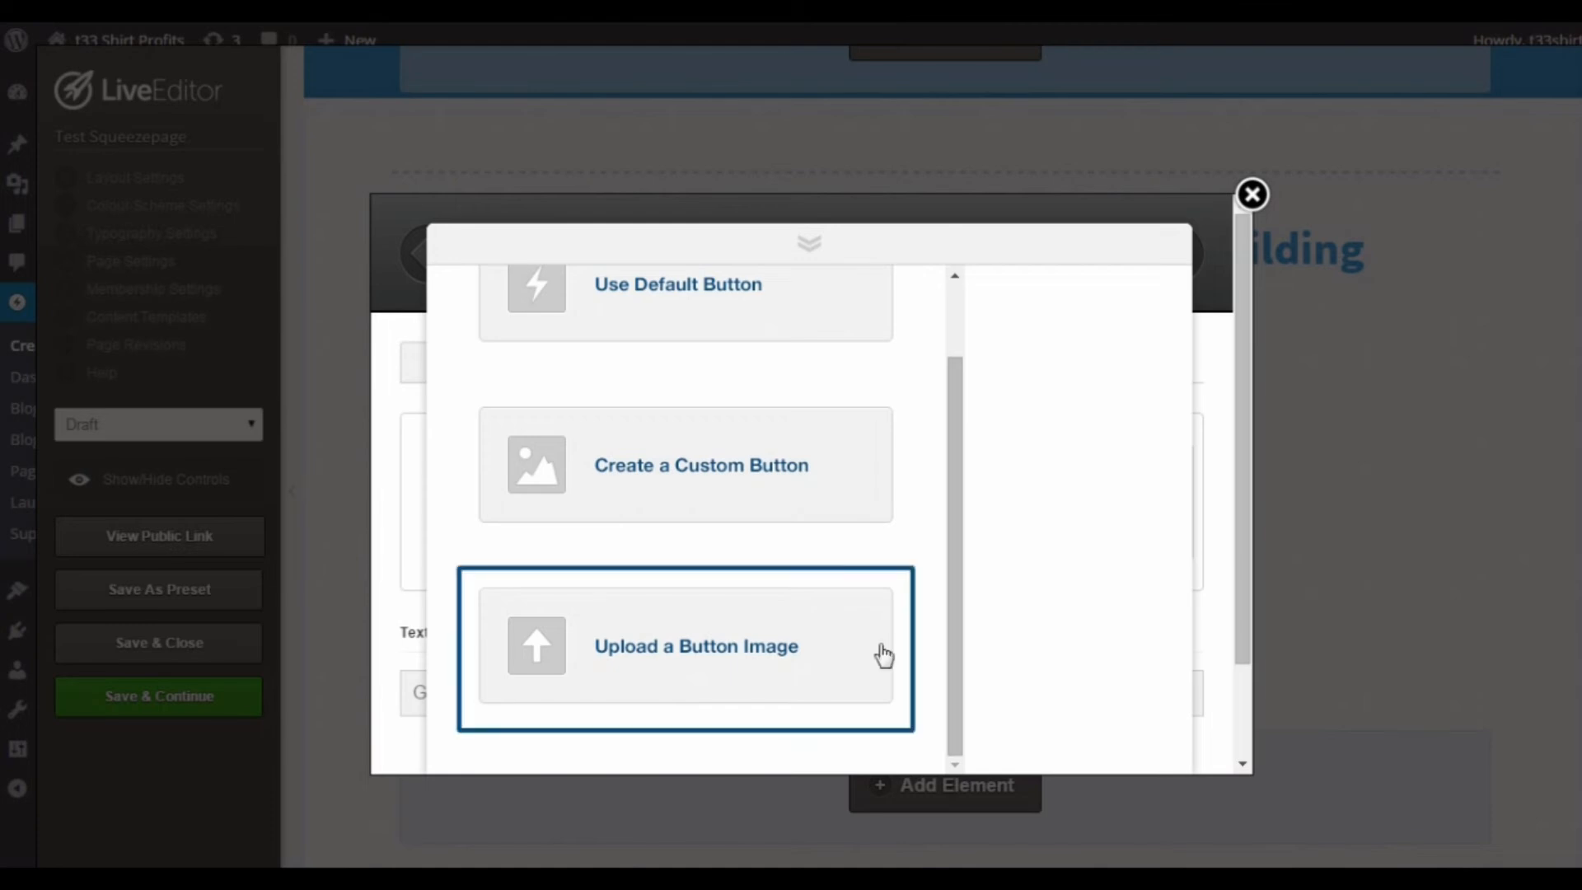
left_click(821, 235)
scroll(1084, 459, "down", 2)
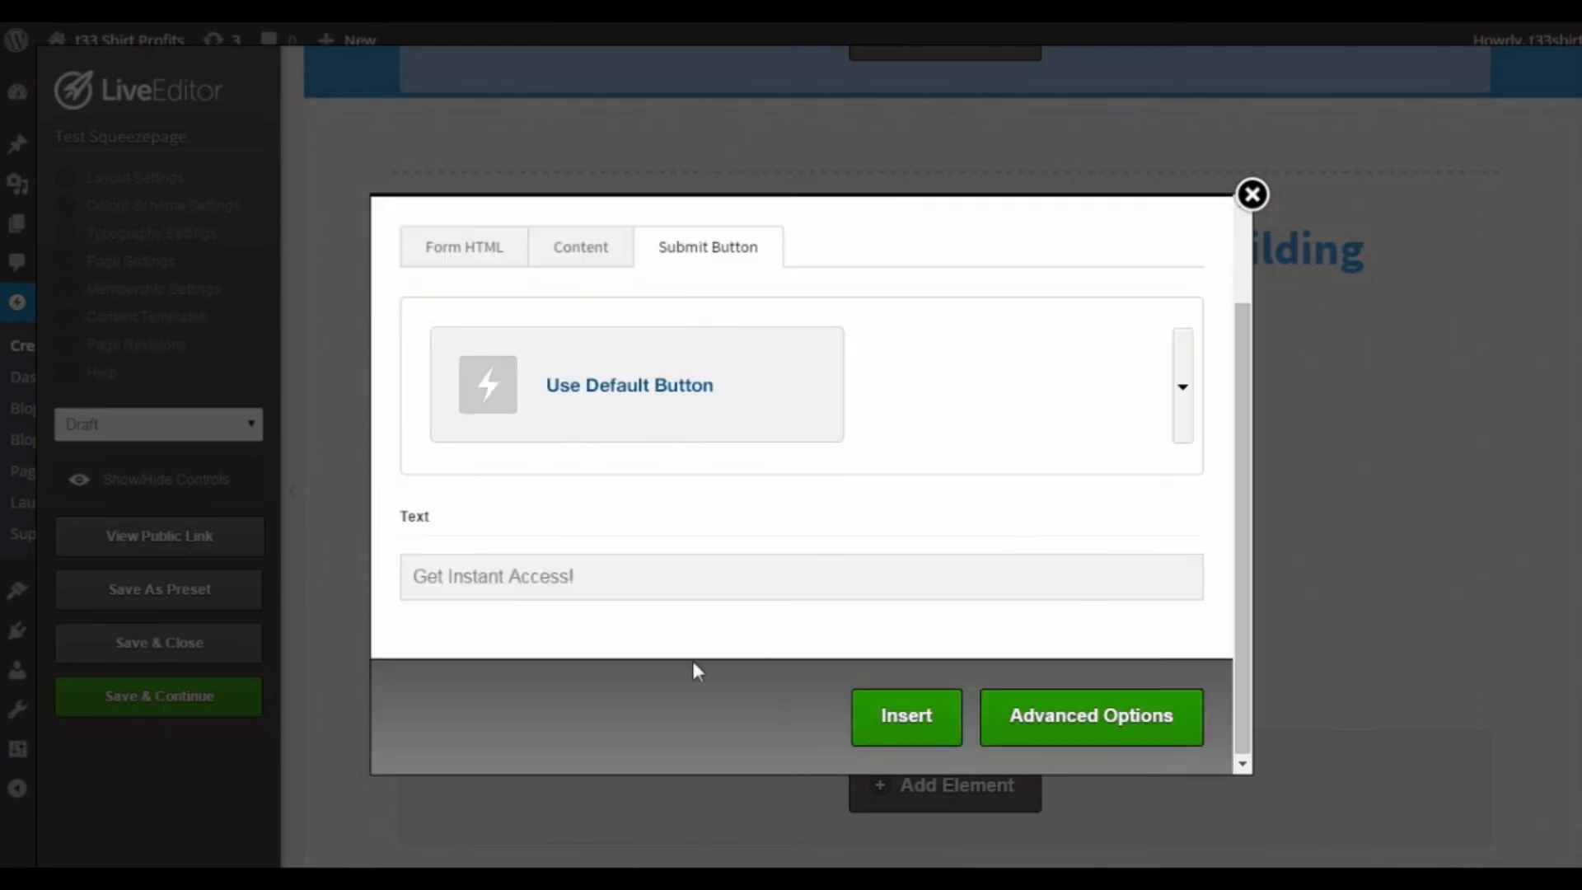
Step: Review the opt-in box's content settings, including the content text, privacy notice, and default name and email values
left_click(605, 565)
scroll(727, 554, "up", 2)
scroll(998, 597, "down", 2)
scroll(999, 597, "up", 2)
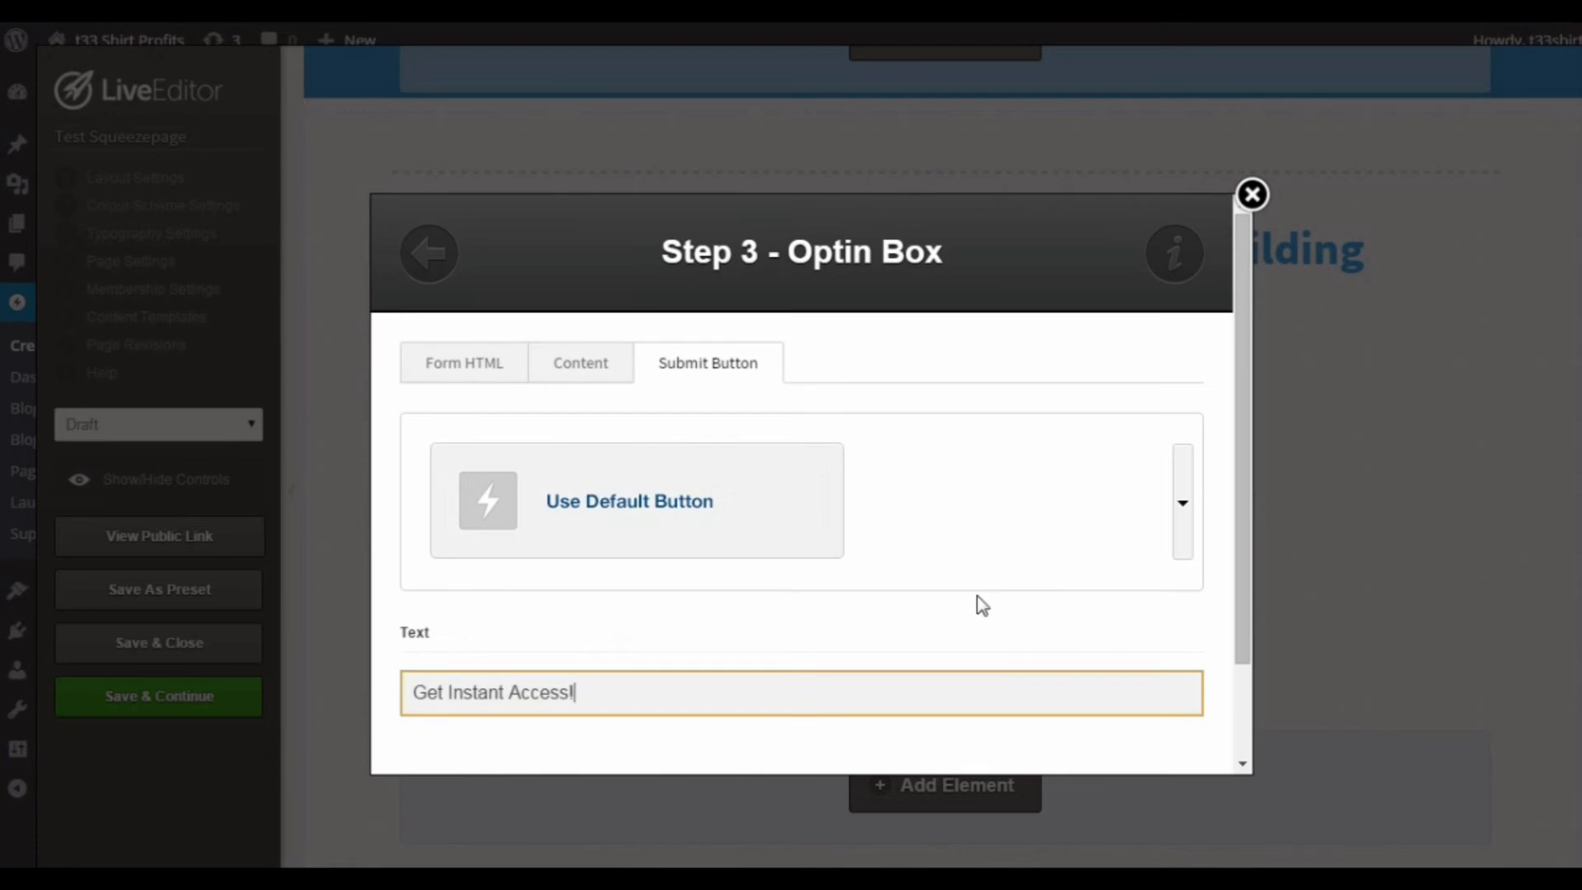
left_click(580, 381)
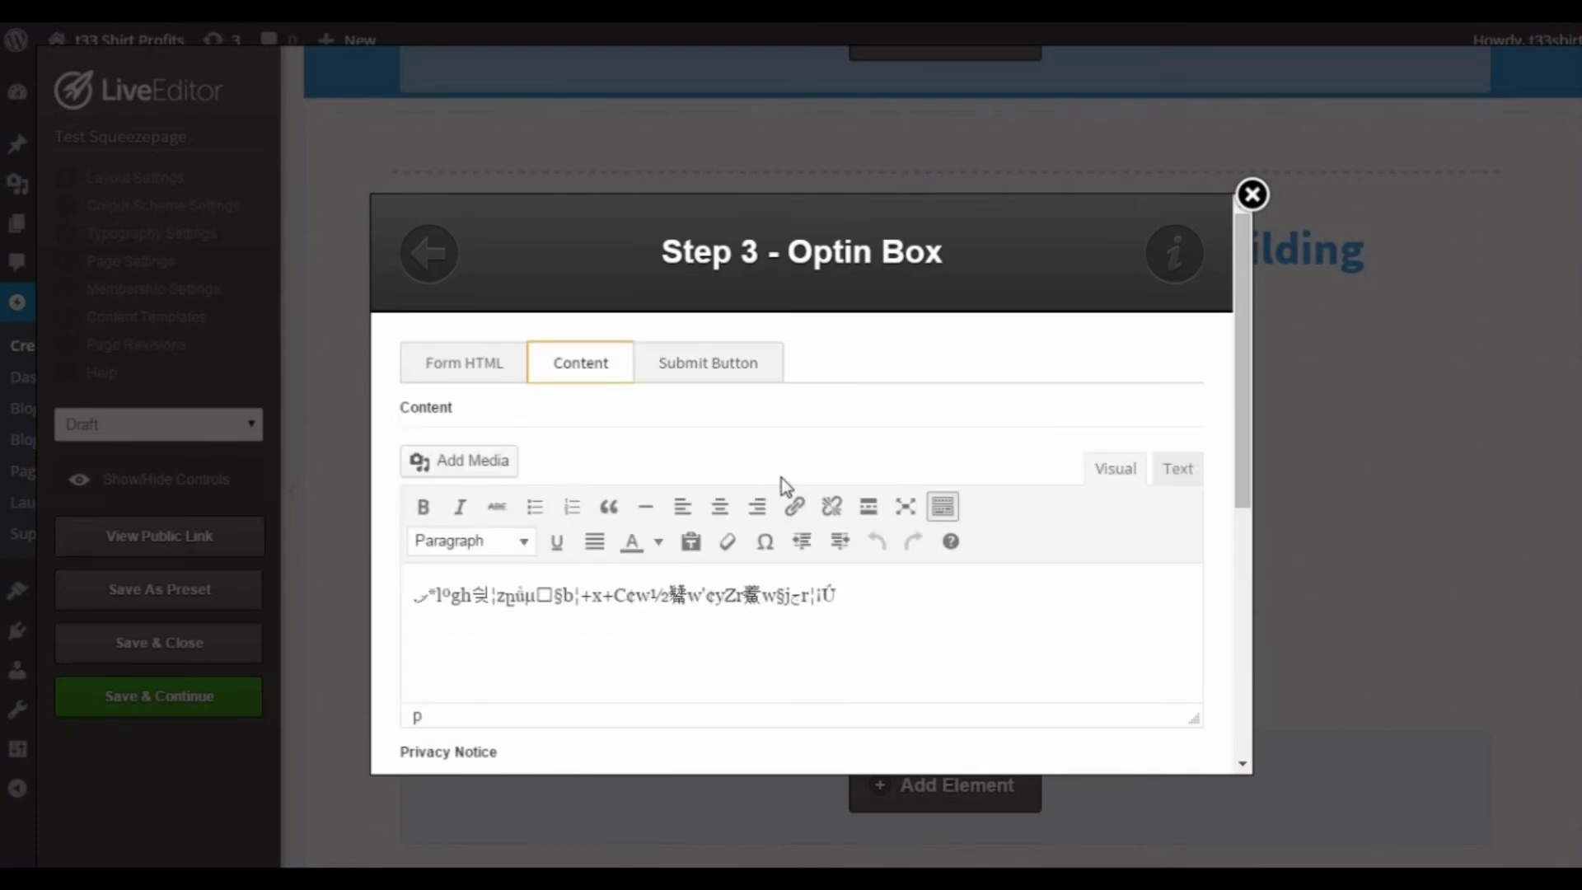
scroll(779, 477, "down", 5)
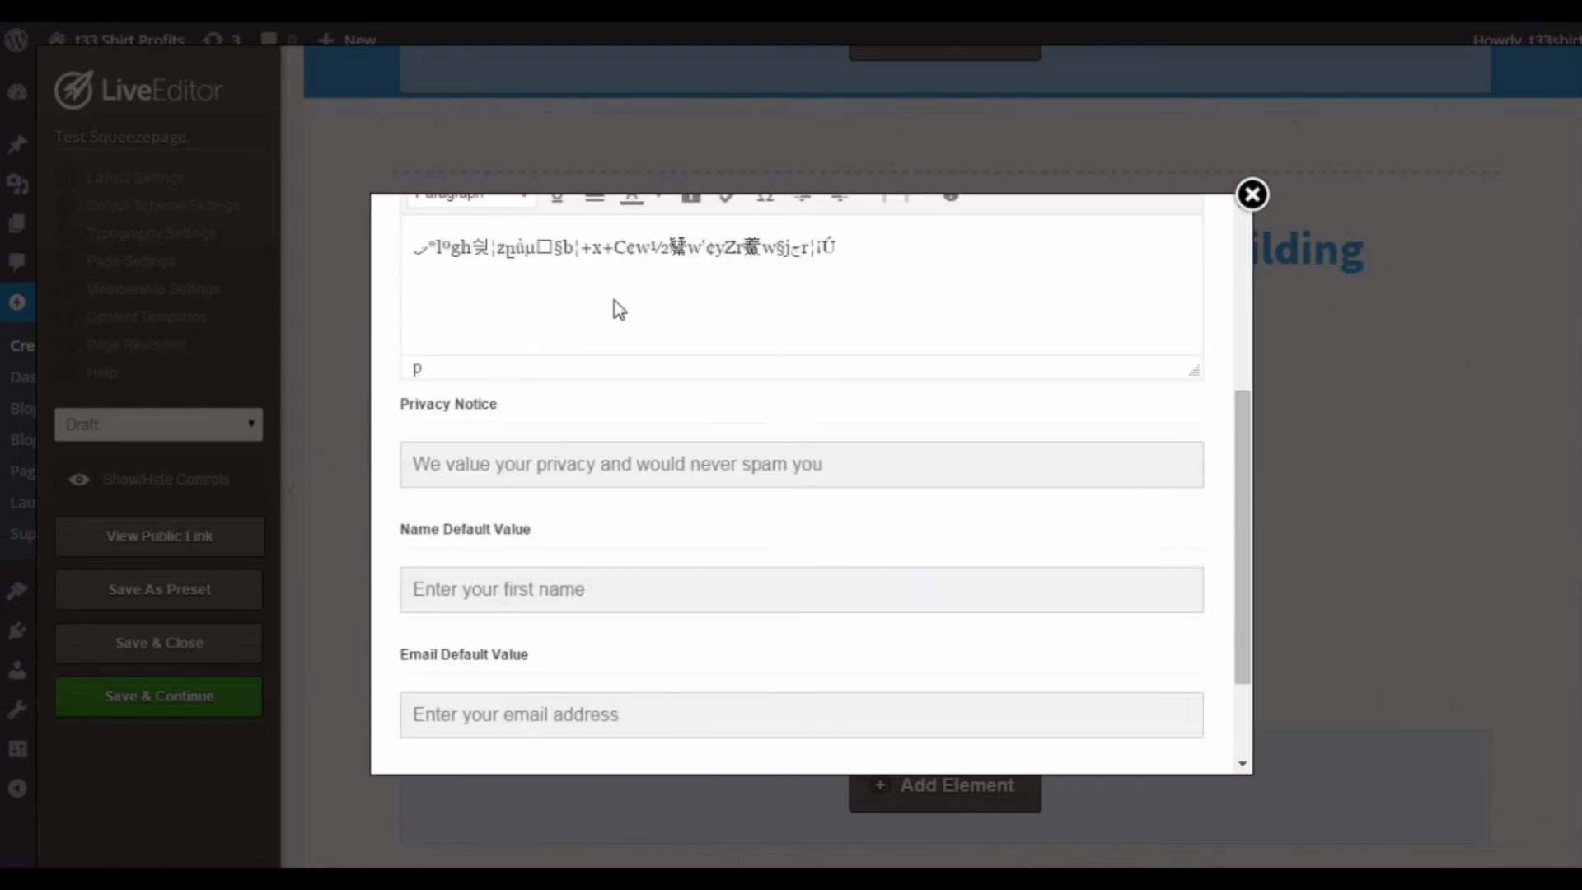
scroll(619, 309, "down", 2)
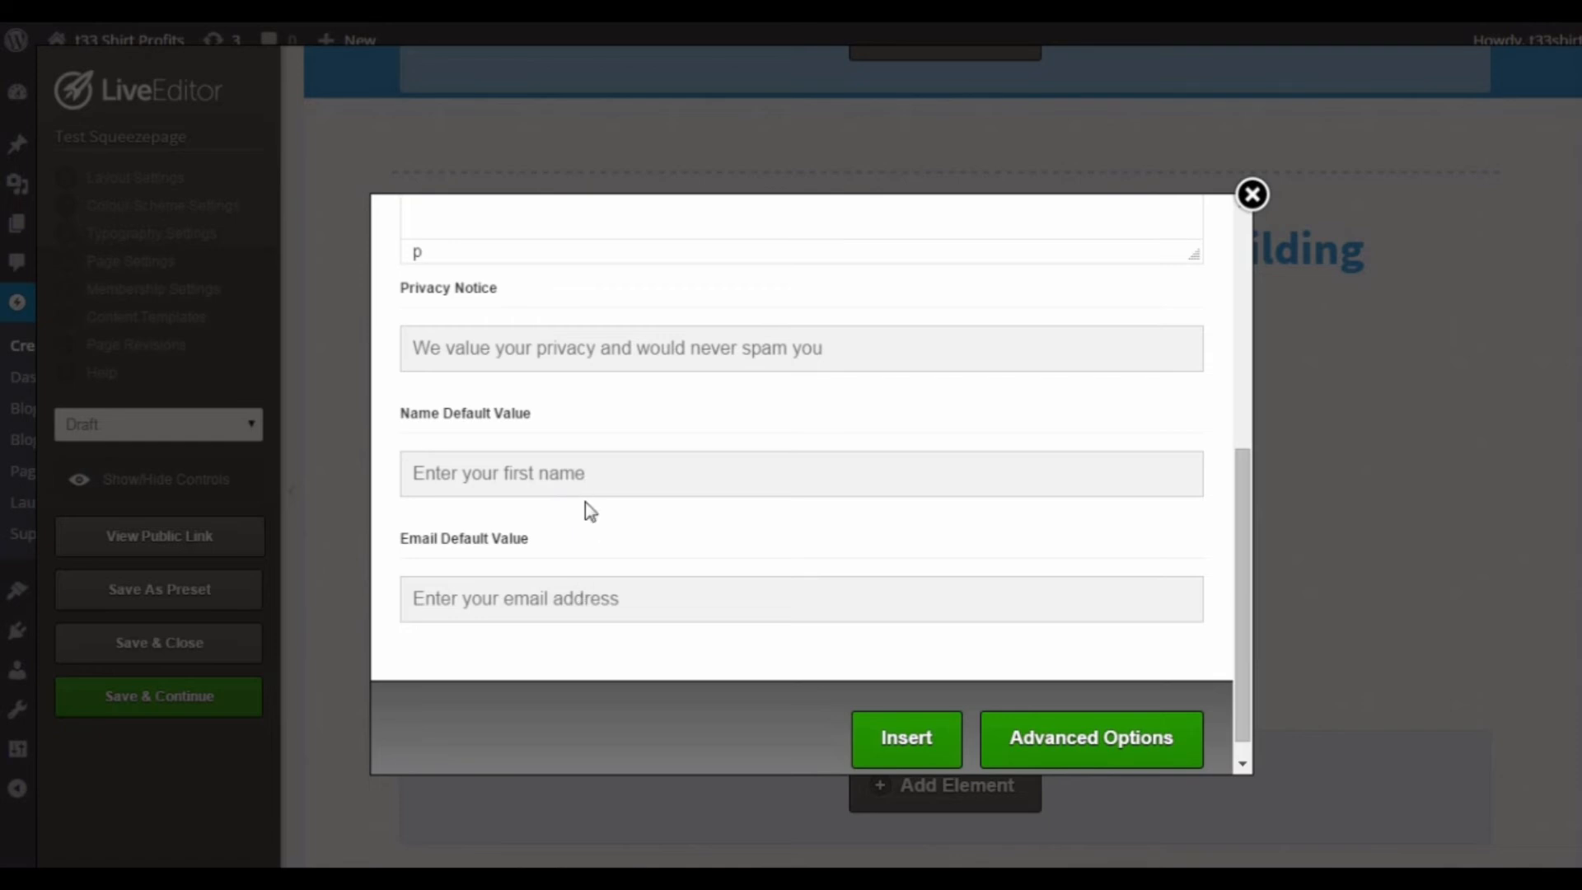
scroll(651, 470, "up", 6)
left_click(716, 371)
left_click(607, 374)
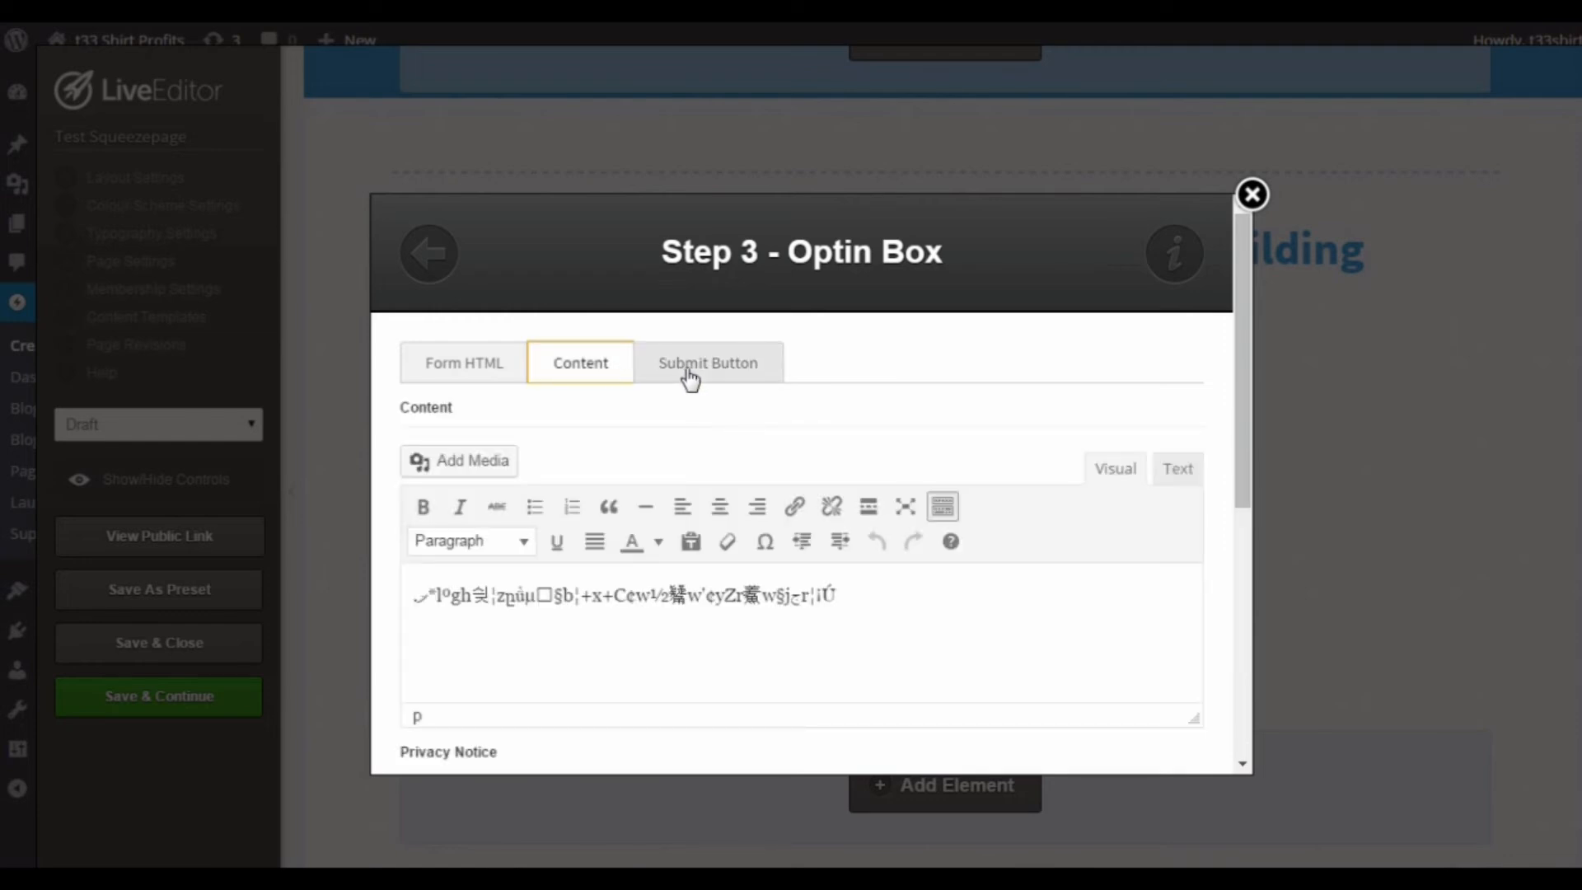
Step: Review the opt-in box's form settings with the Custom form integration type, and close them without inserting
left_click(495, 371)
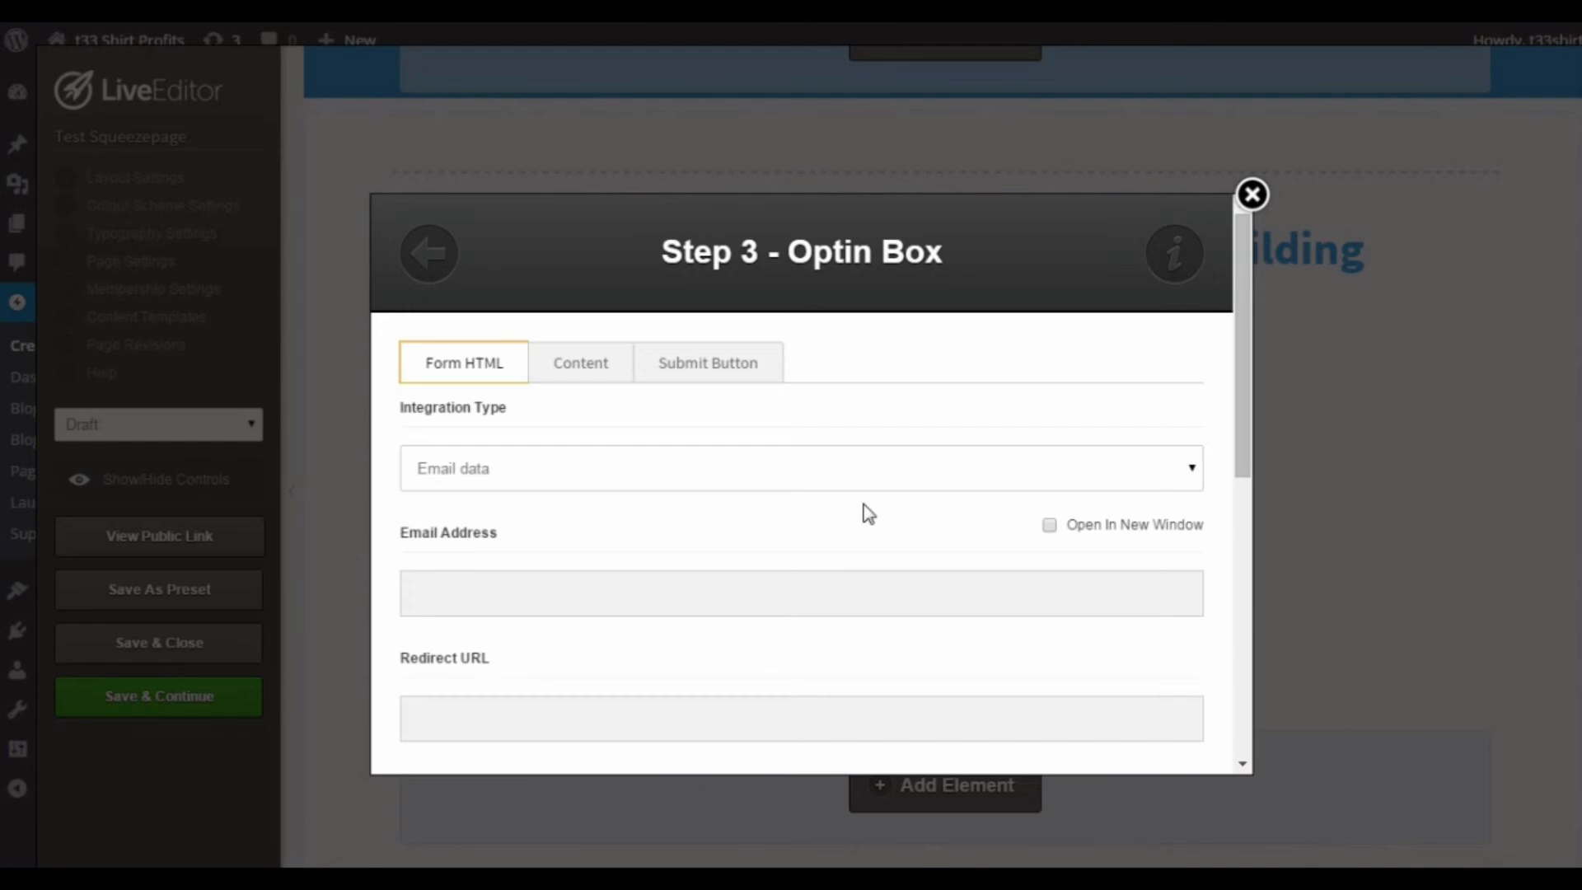
left_click(1128, 480)
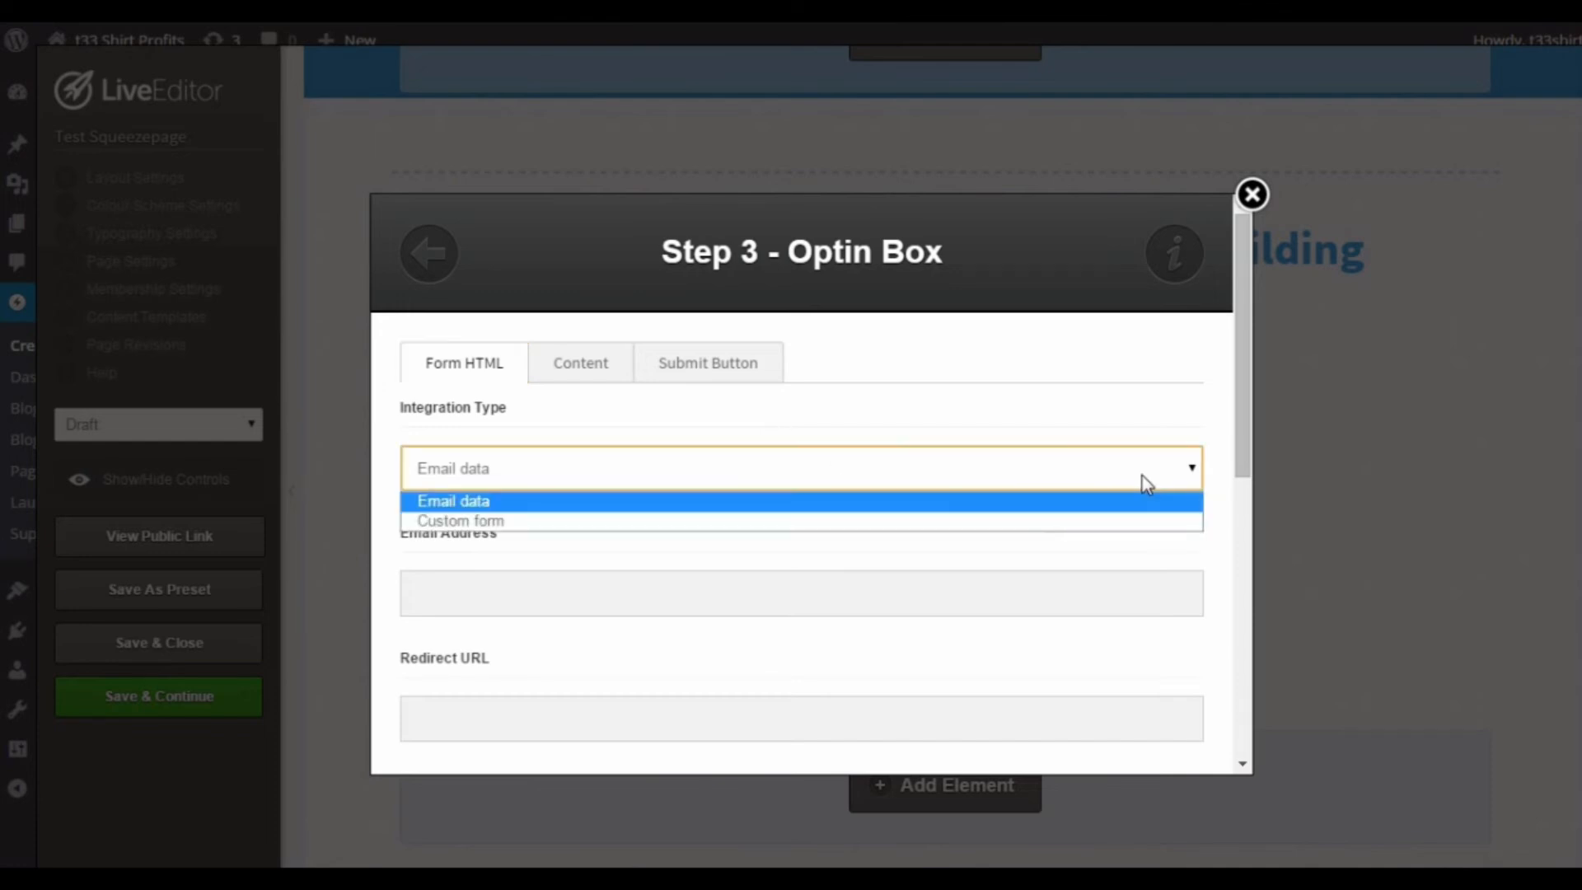
left_click(1073, 522)
scroll(962, 512, "down", 1)
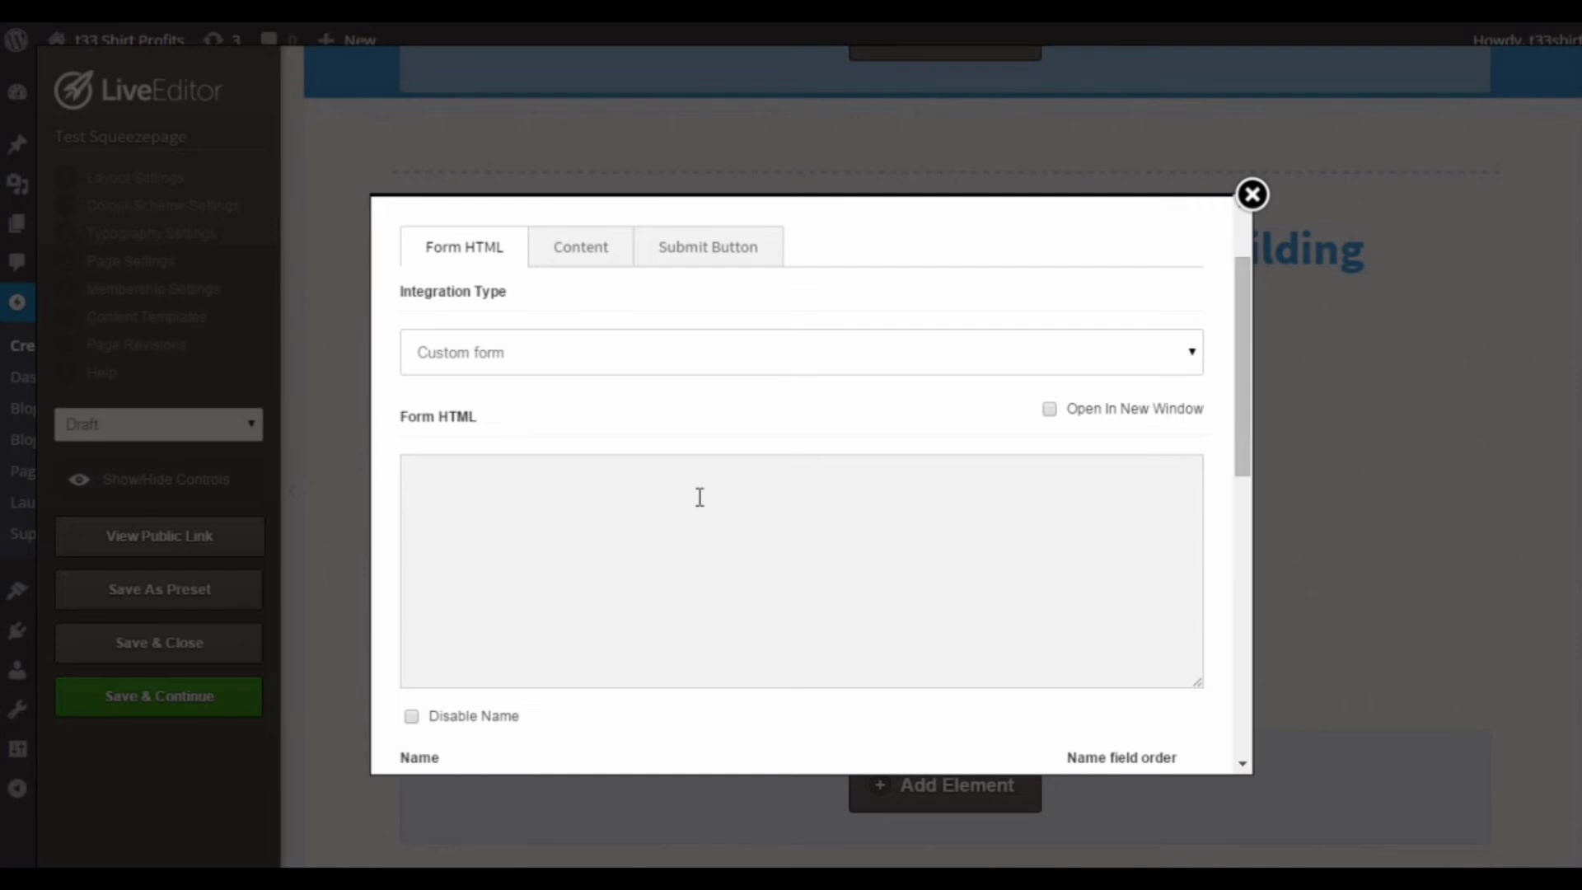
scroll(709, 511, "up", 2)
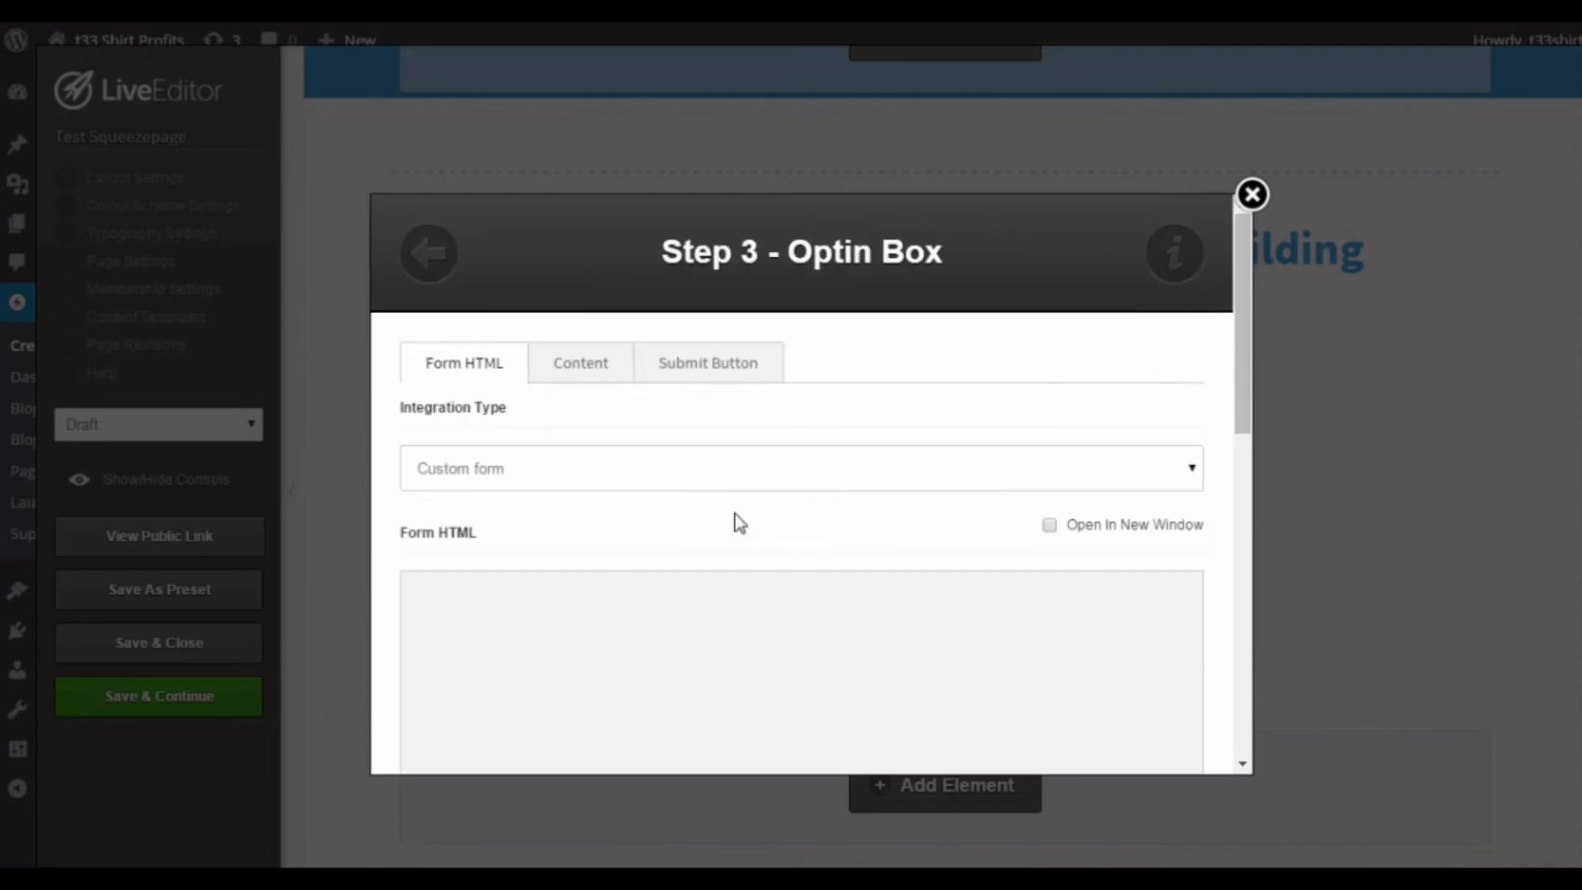
scroll(734, 522, "down", 10)
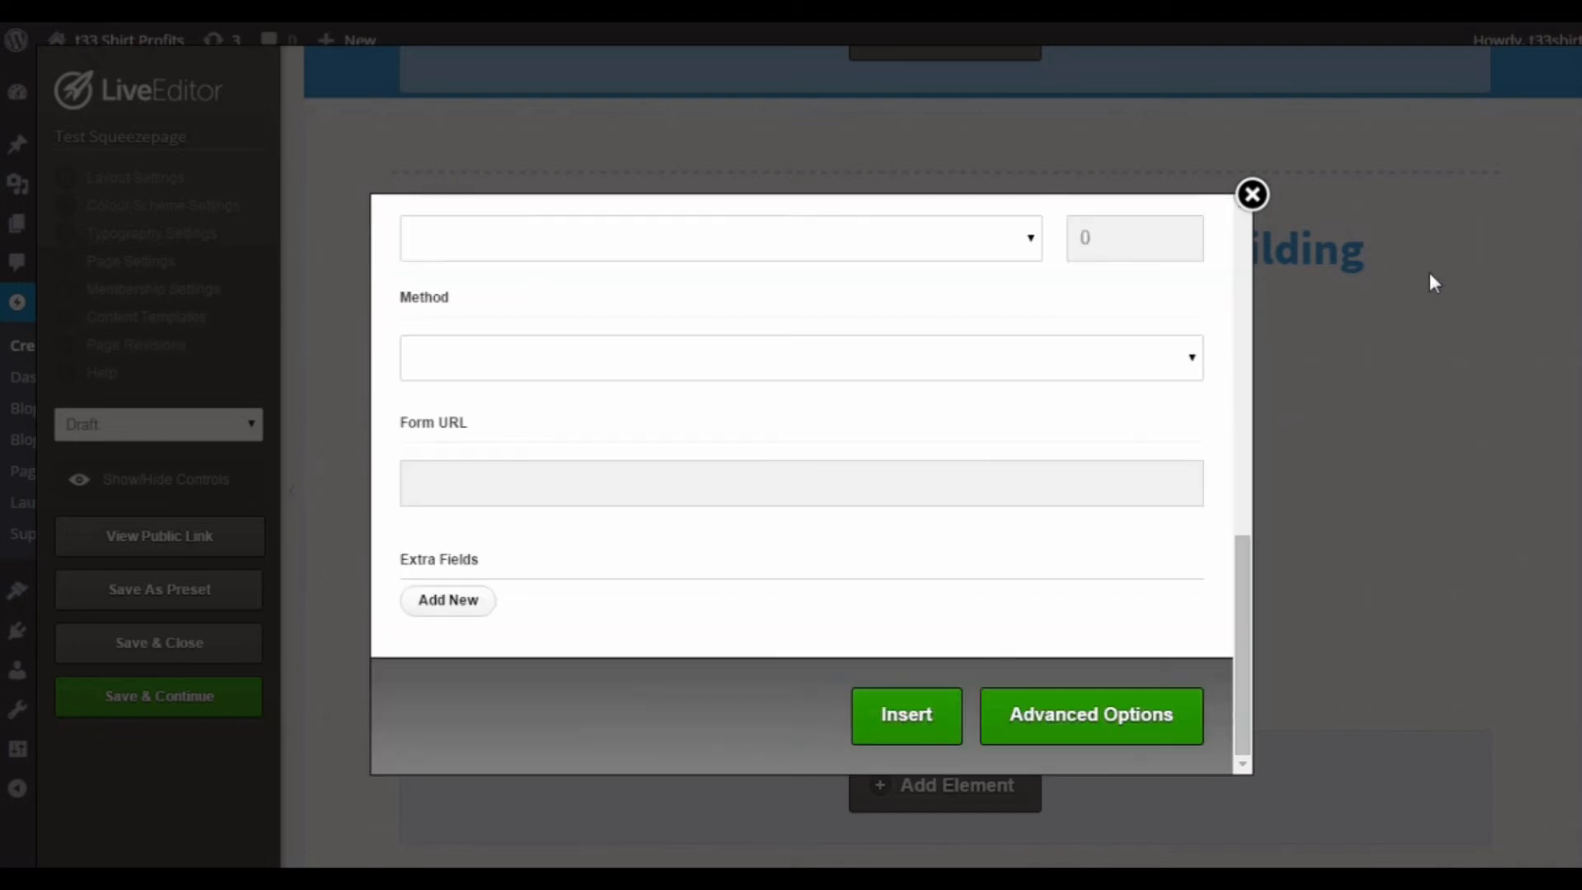
left_click(1266, 203)
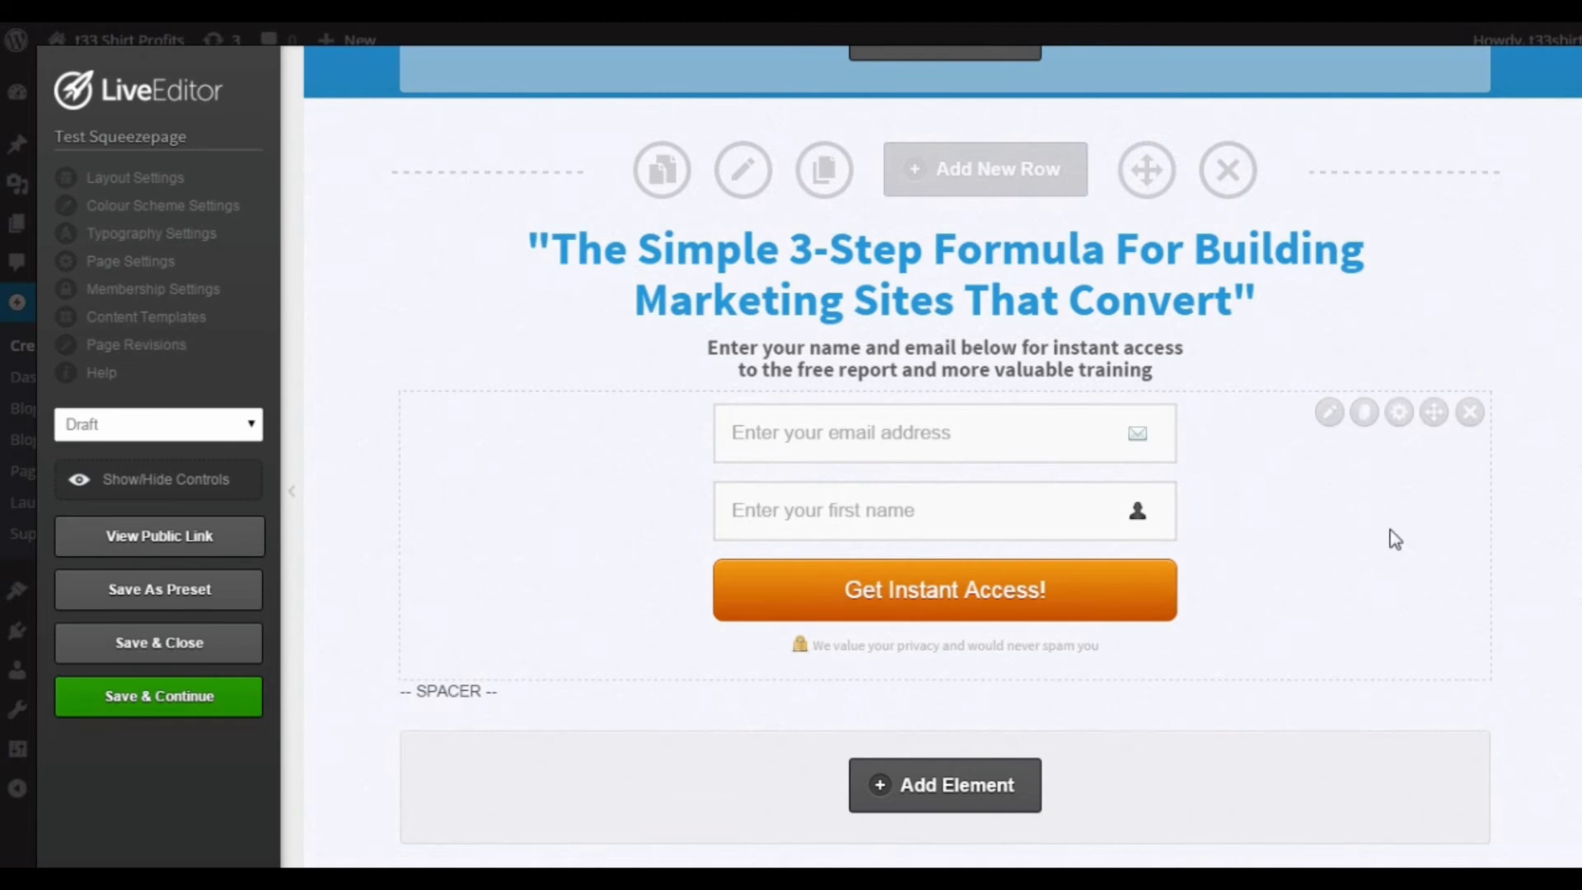
Step: Try adding a 1 Column row below the opt-in section, and delete that row again
scroll(1214, 527, "down", 2)
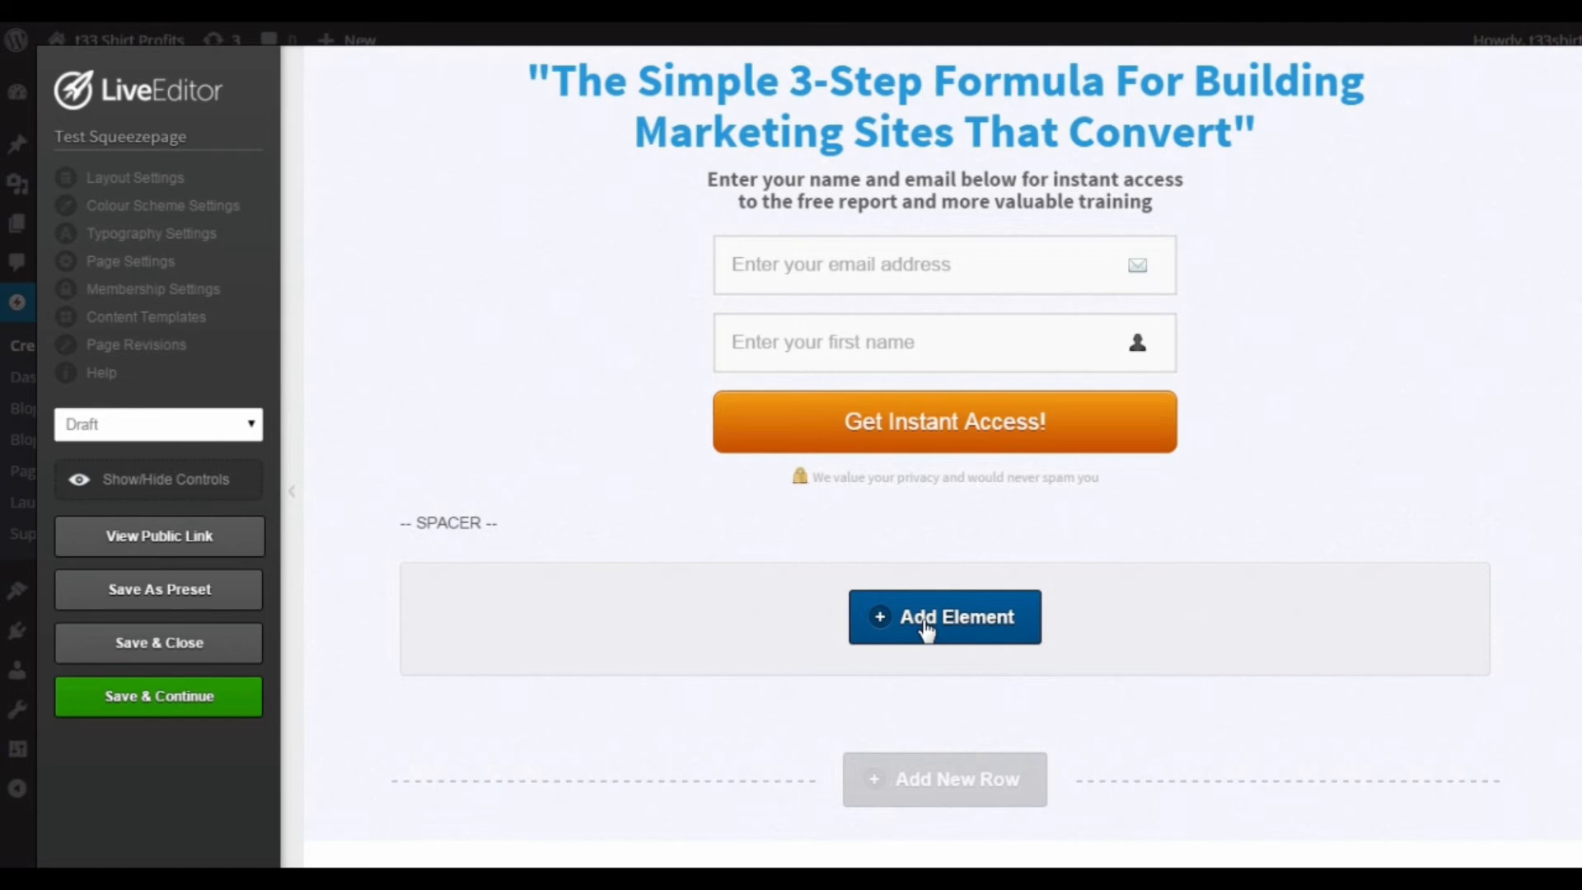
left_click(977, 781)
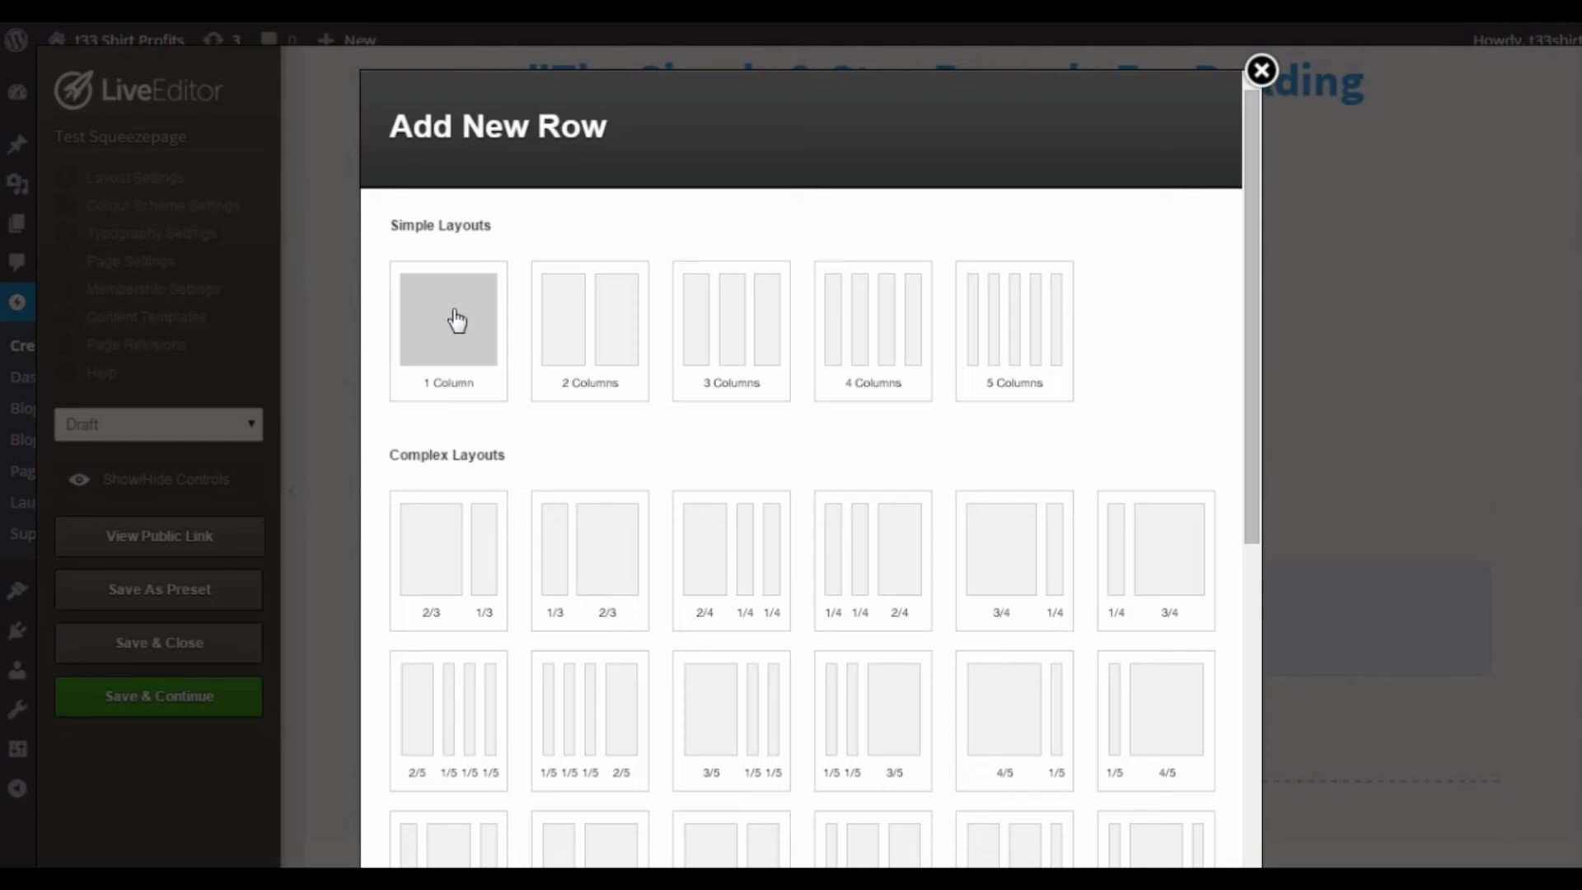
left_click(456, 320)
scroll(1190, 593, "down", 8)
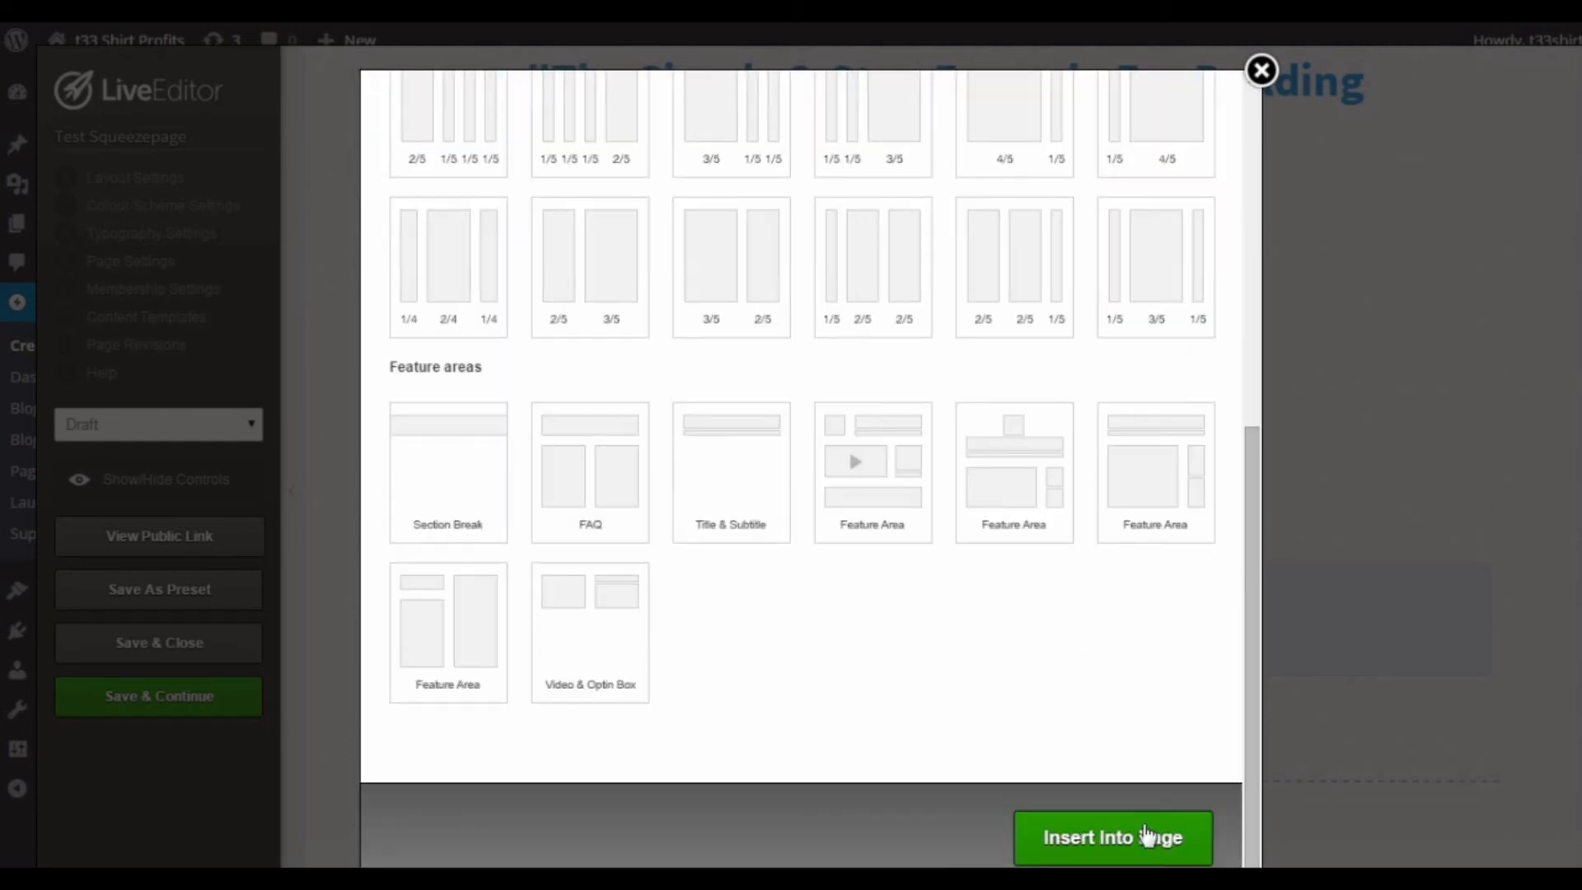
left_click(1120, 839)
scroll(1098, 733, "down", 3)
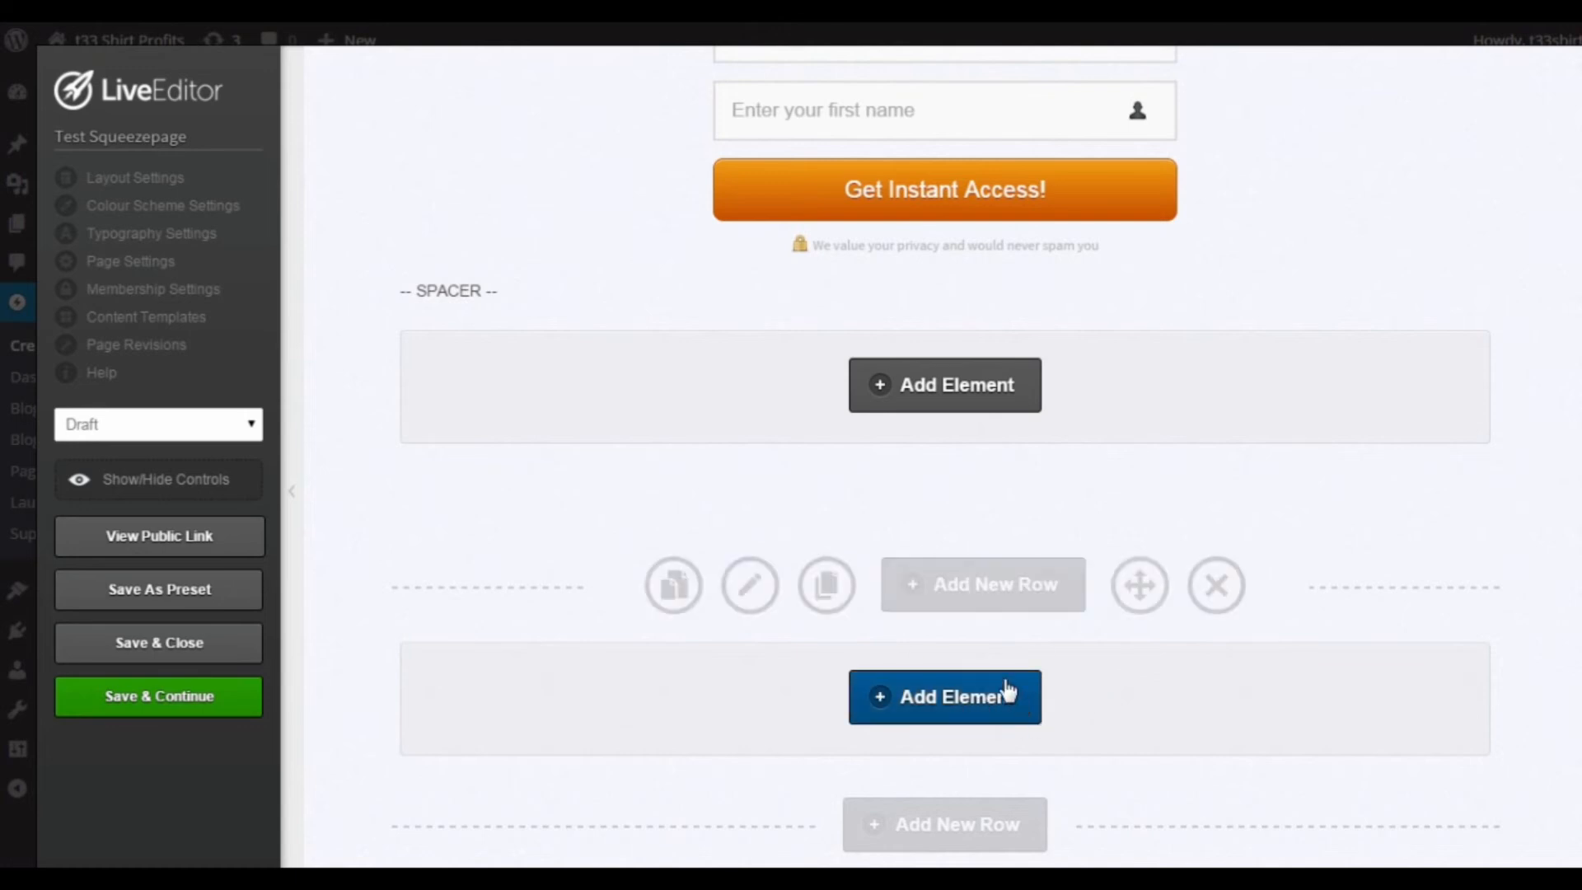
left_click(1211, 589)
left_click(880, 200)
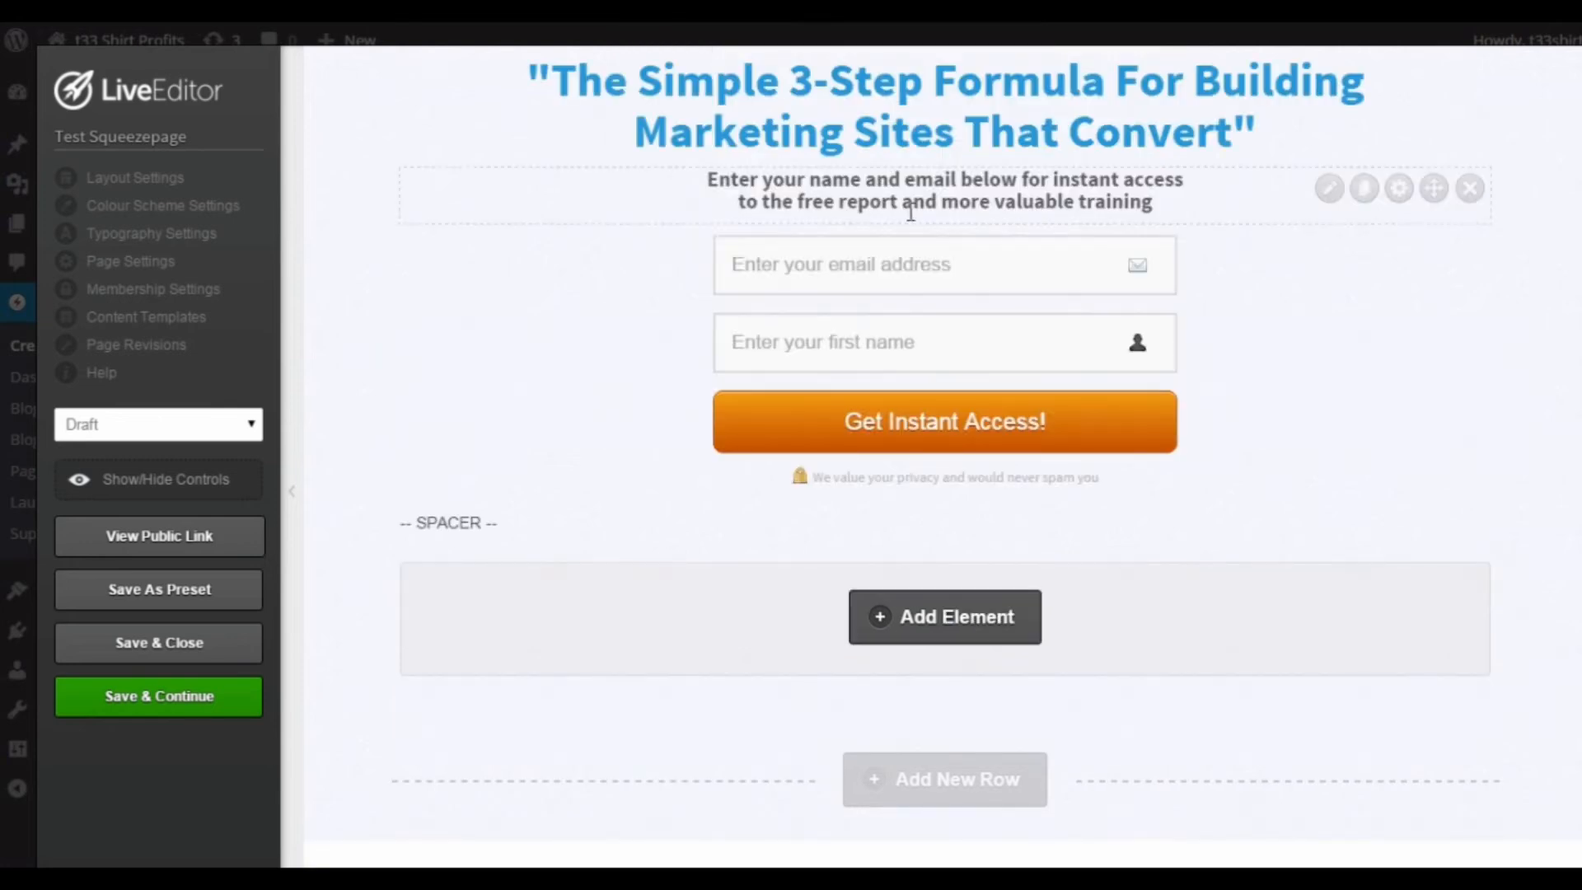
Step: Browse the elements available for insertion in the empty area below the opt-in box's spacer
left_click(940, 631)
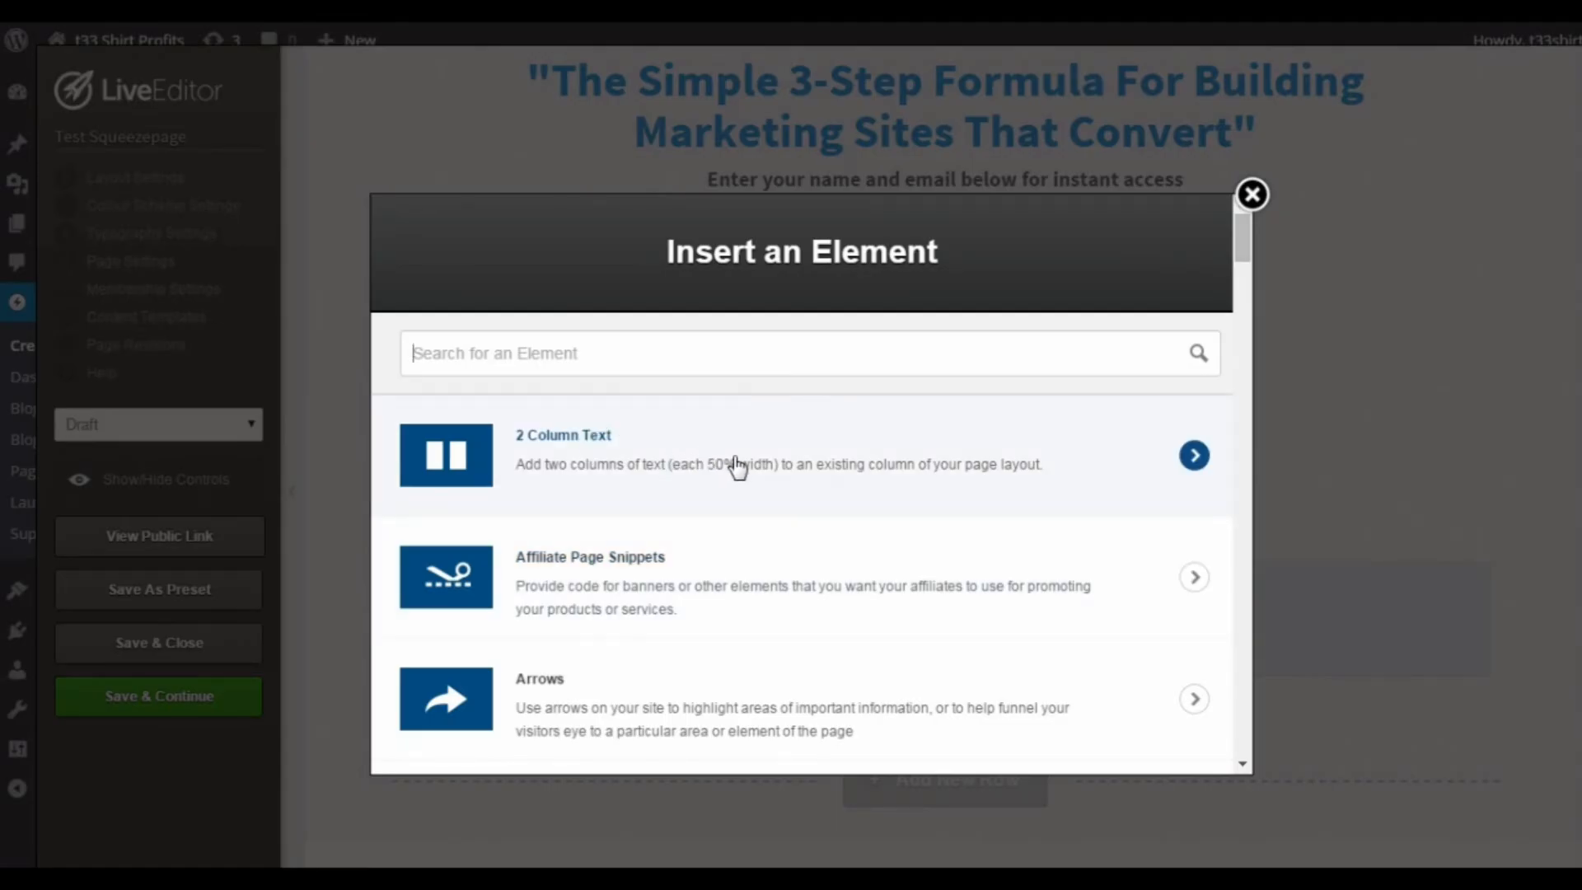
scroll(746, 472, "down", 3)
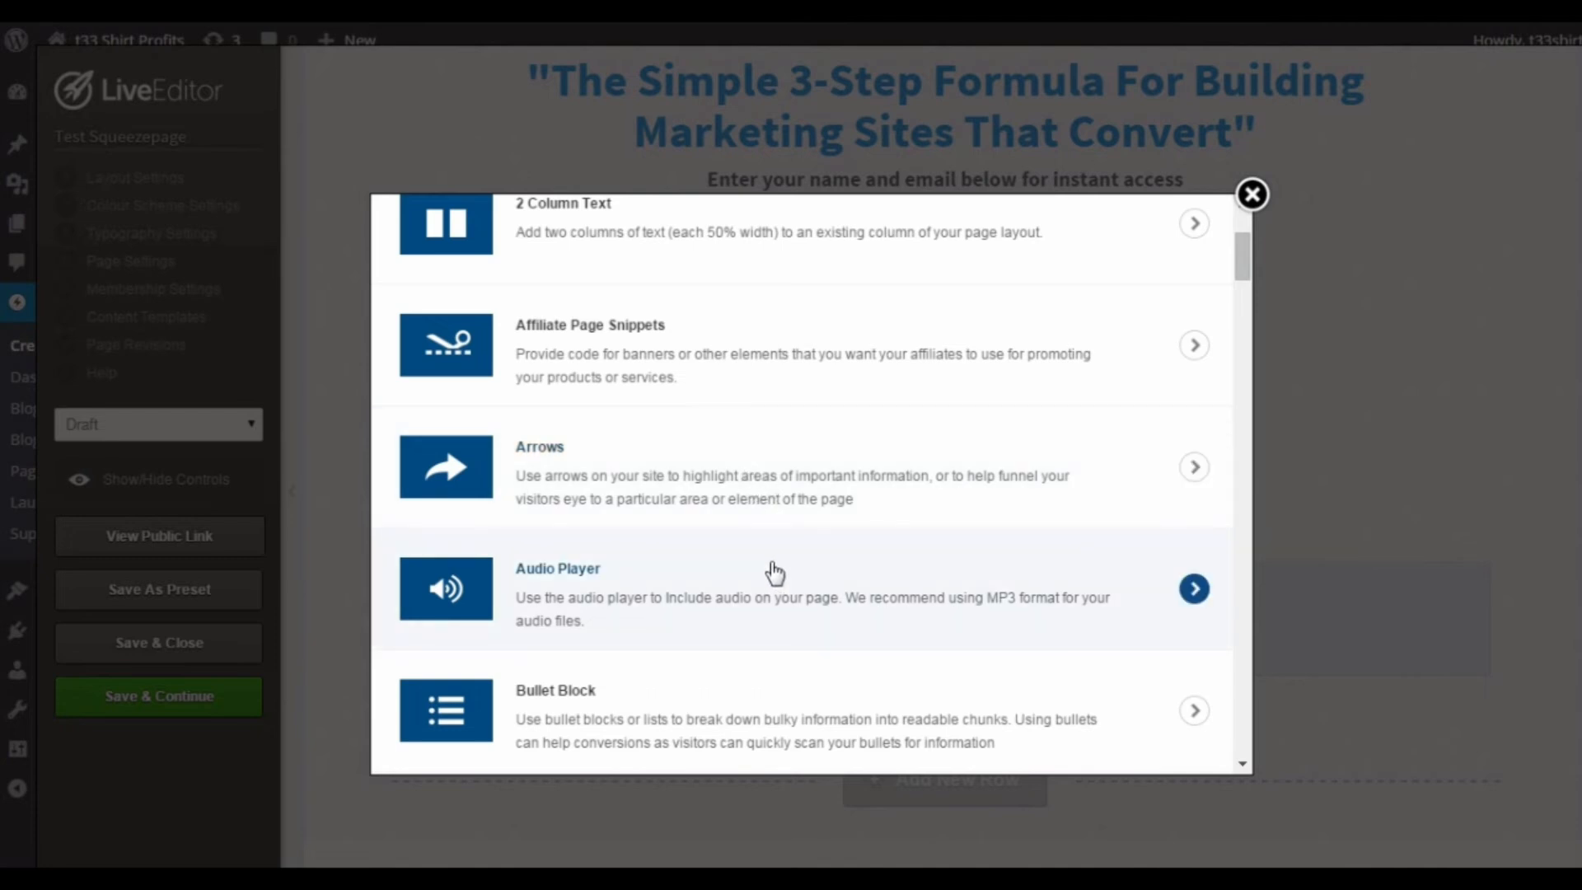
scroll(741, 589, "down", 3)
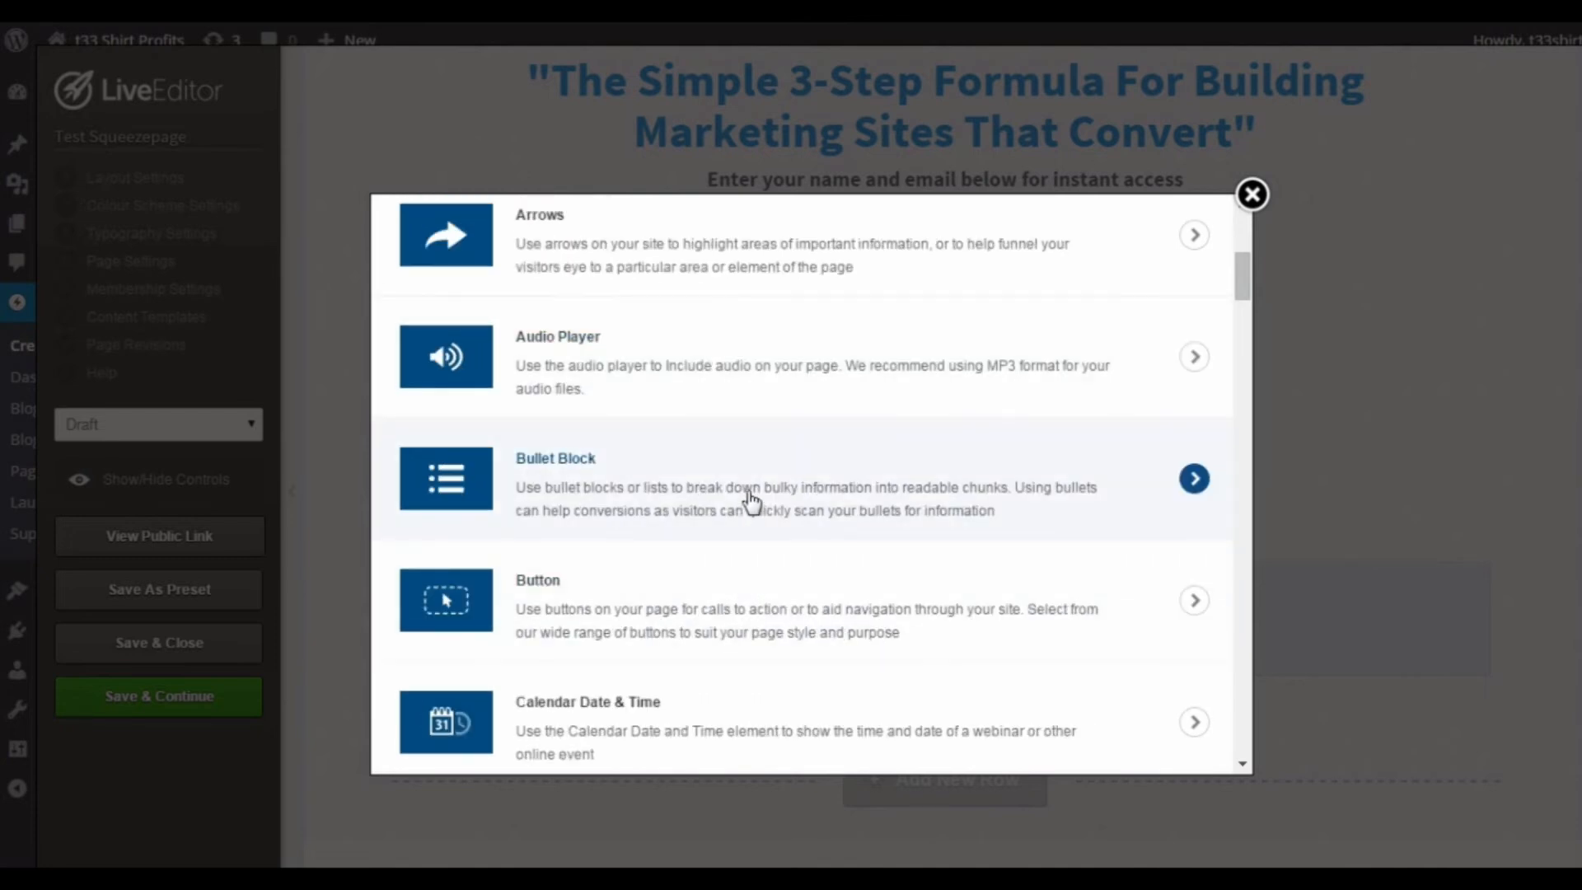
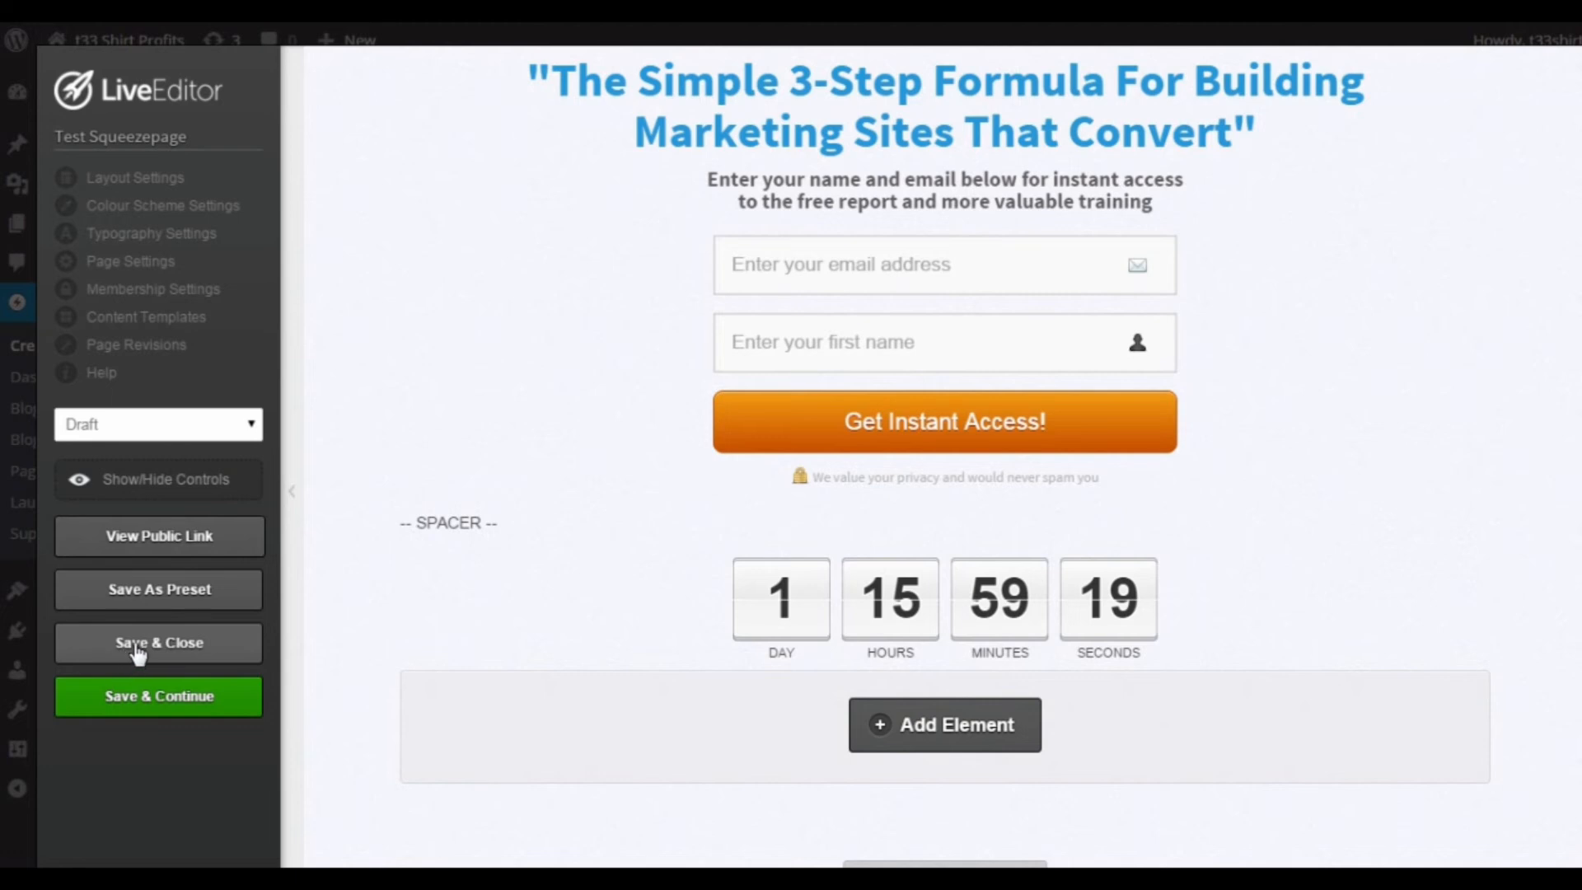
Step: Save and close the squeeze page, and preview the Test Squeezepage draft from the list of all pages
left_click(139, 655)
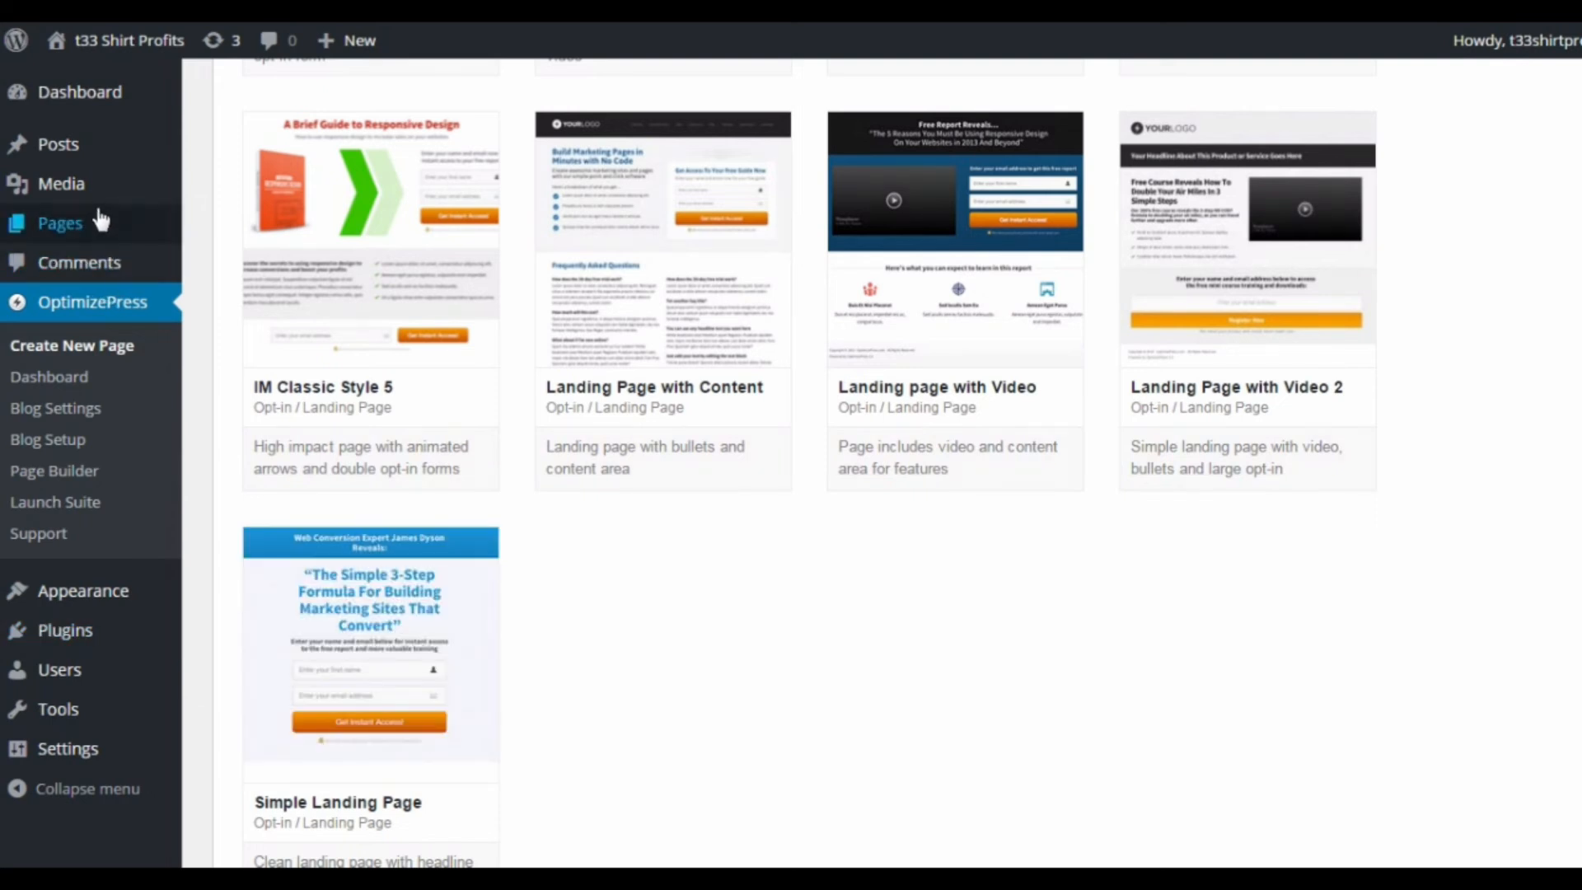
mouse_move(99, 223)
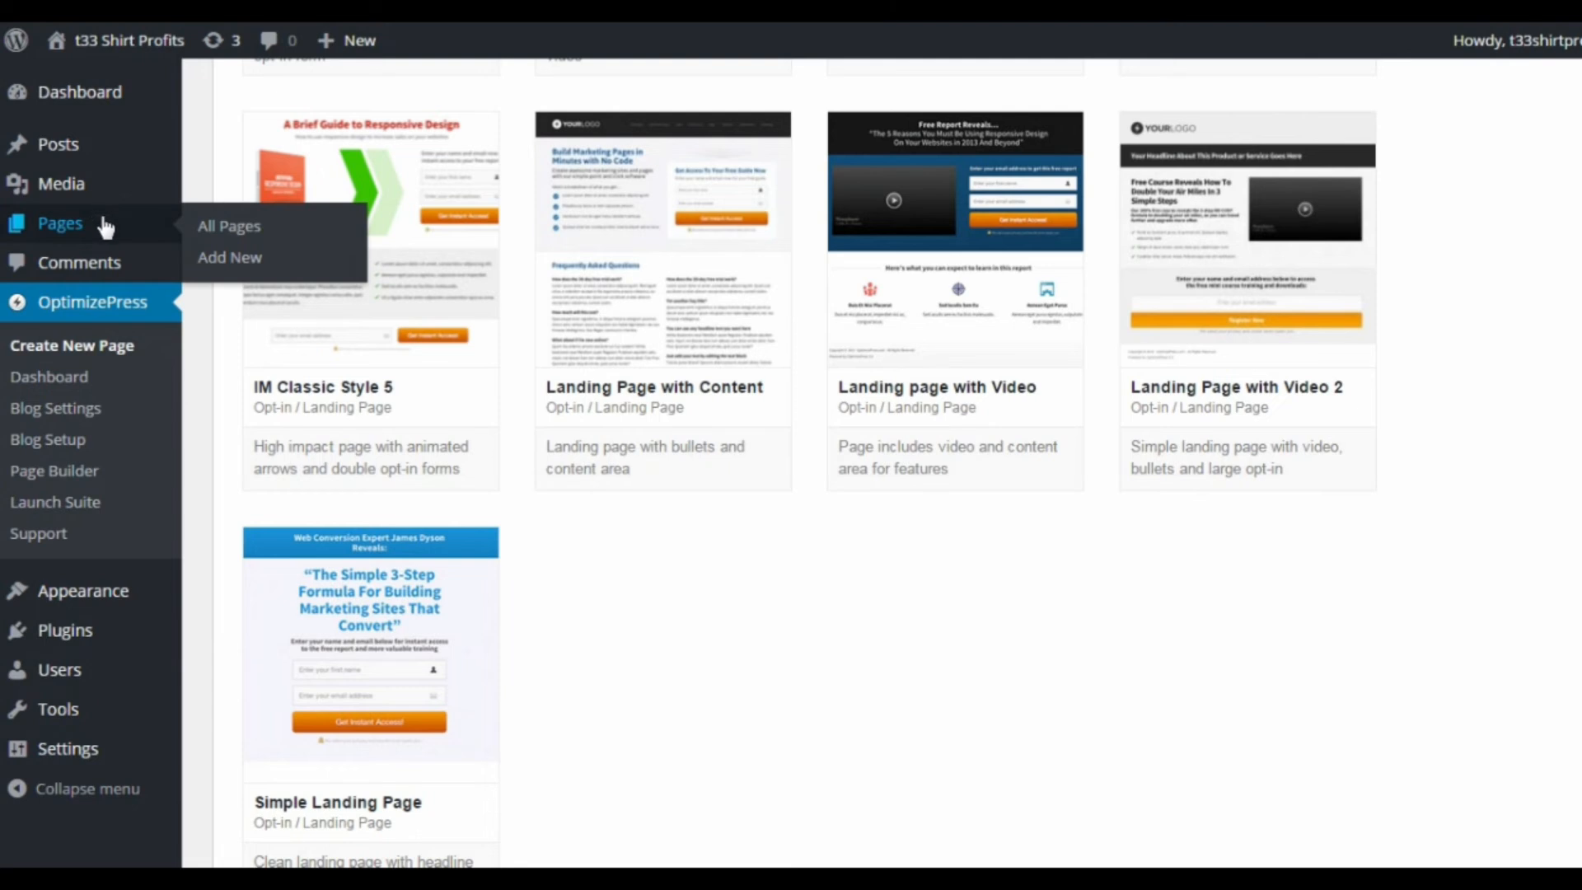
left_click(214, 226)
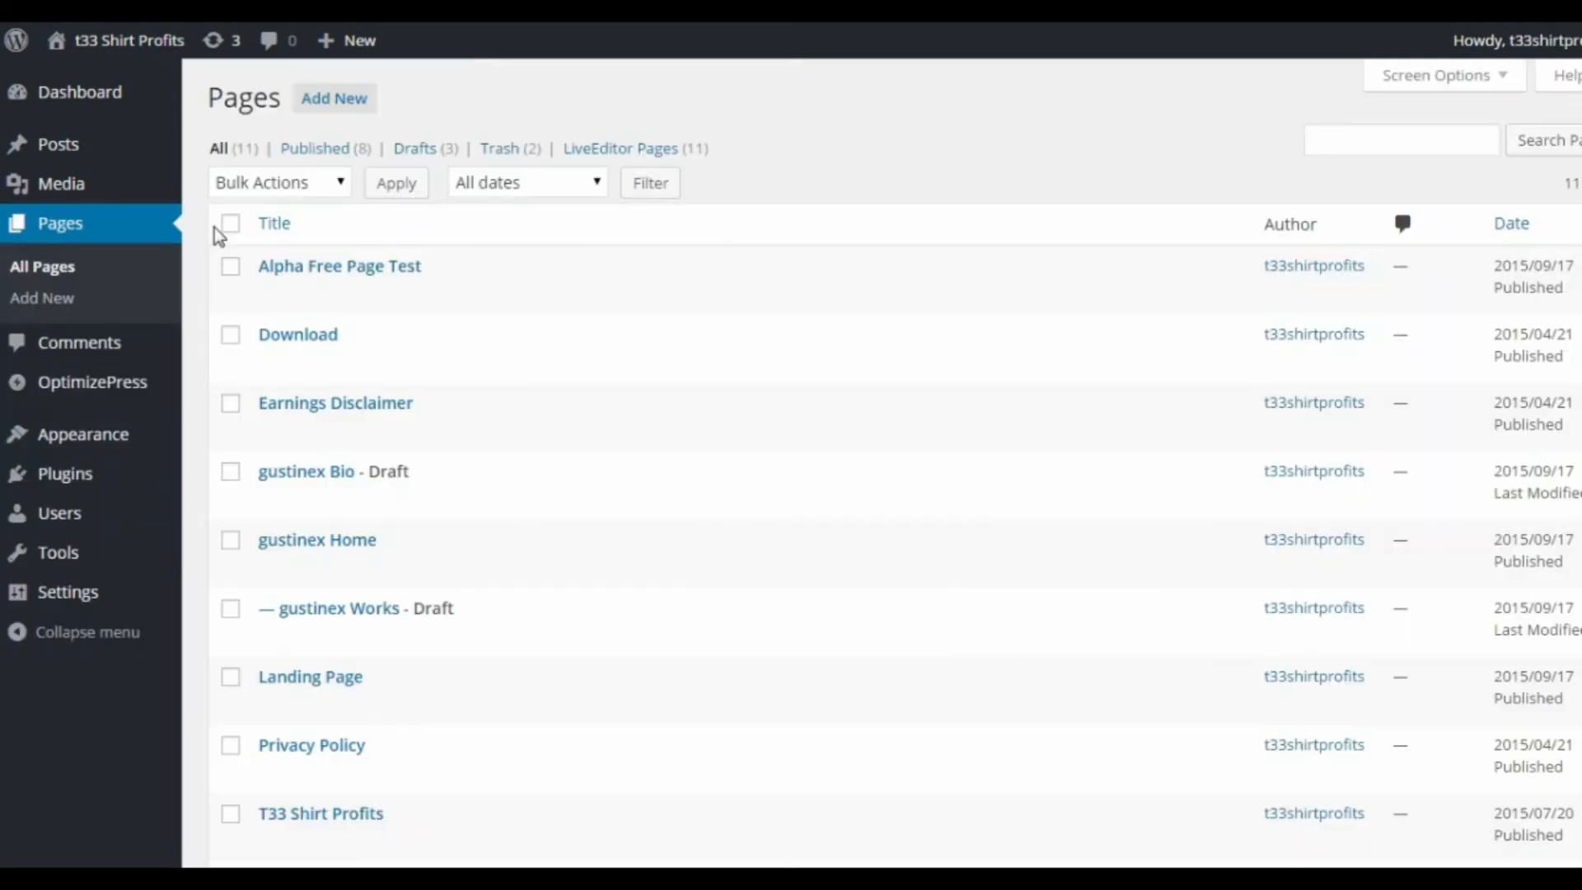
scroll(399, 302, "down", 3)
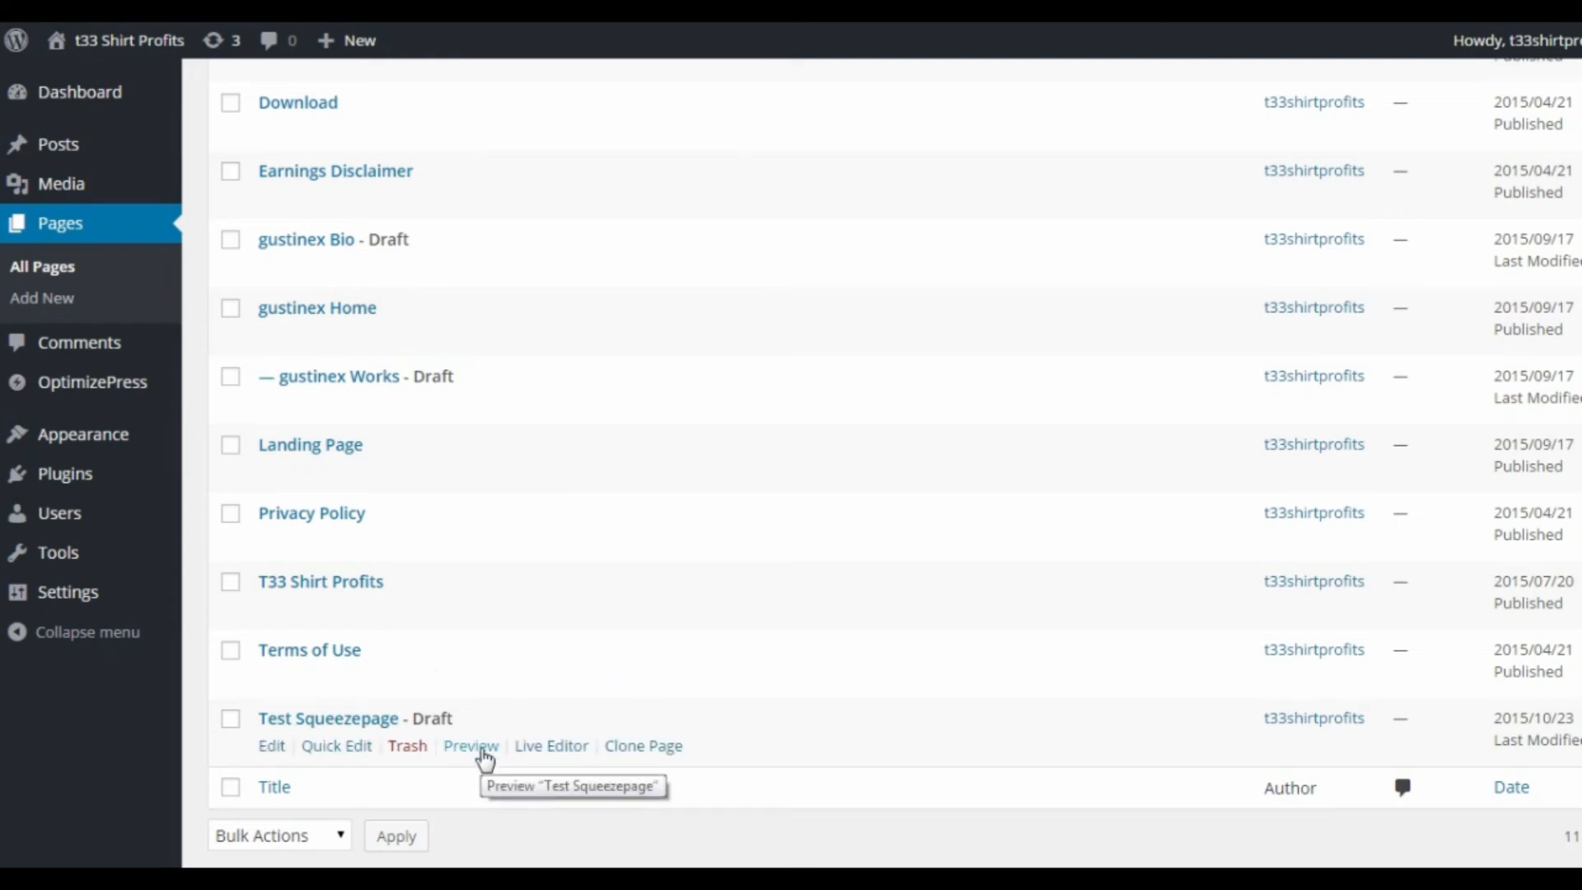
left_click(485, 755)
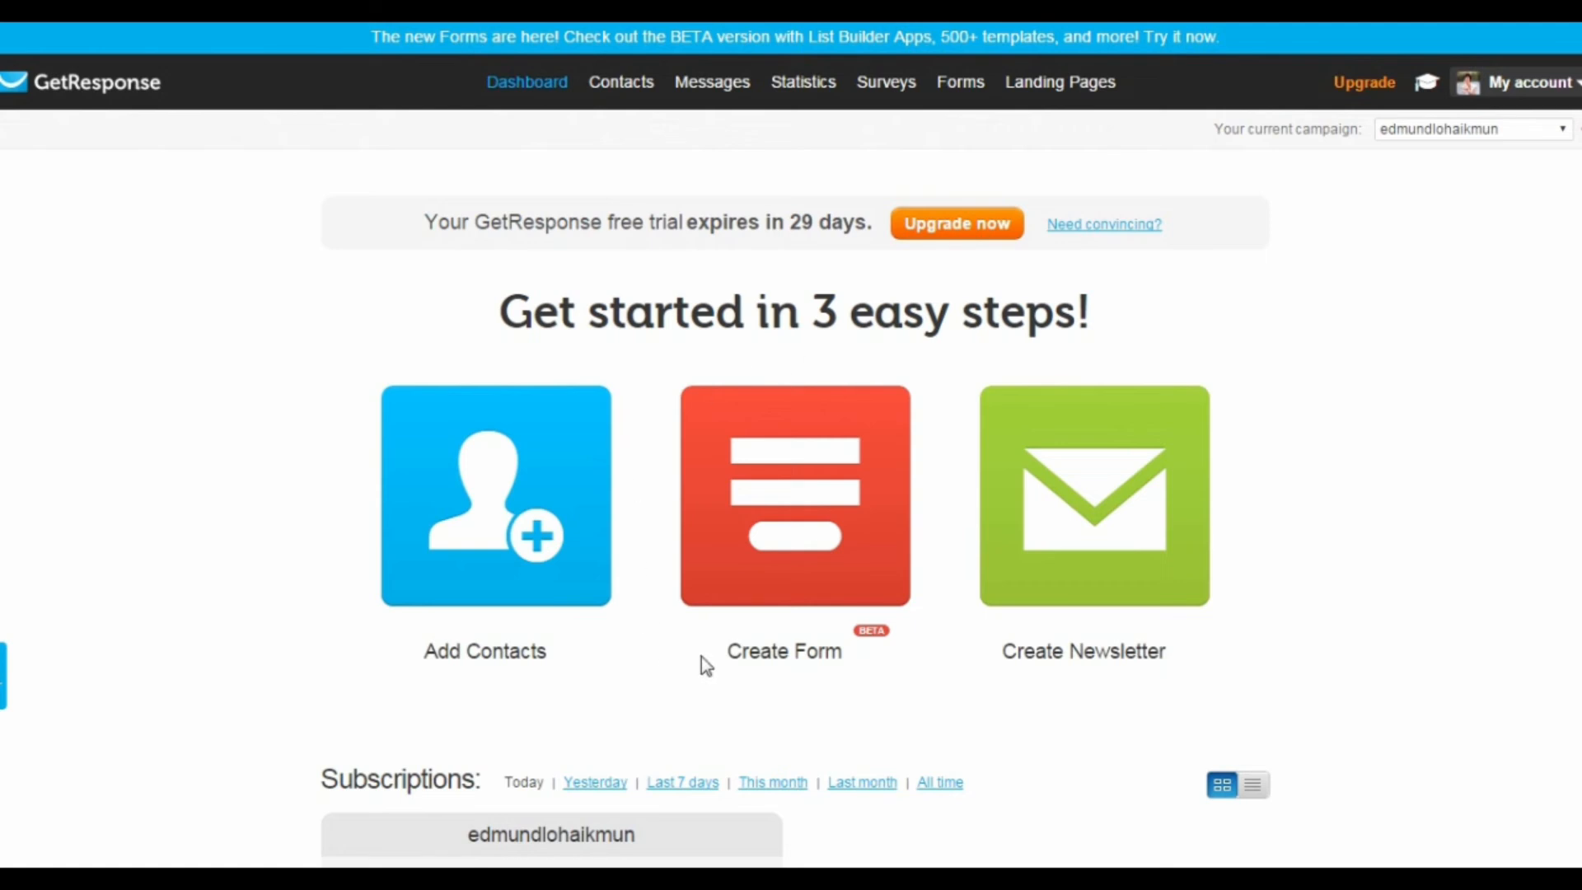
Step: In GetResponse, start a new form with the List Builder Wizard using the Newsletter Sign Up template
left_click(827, 484)
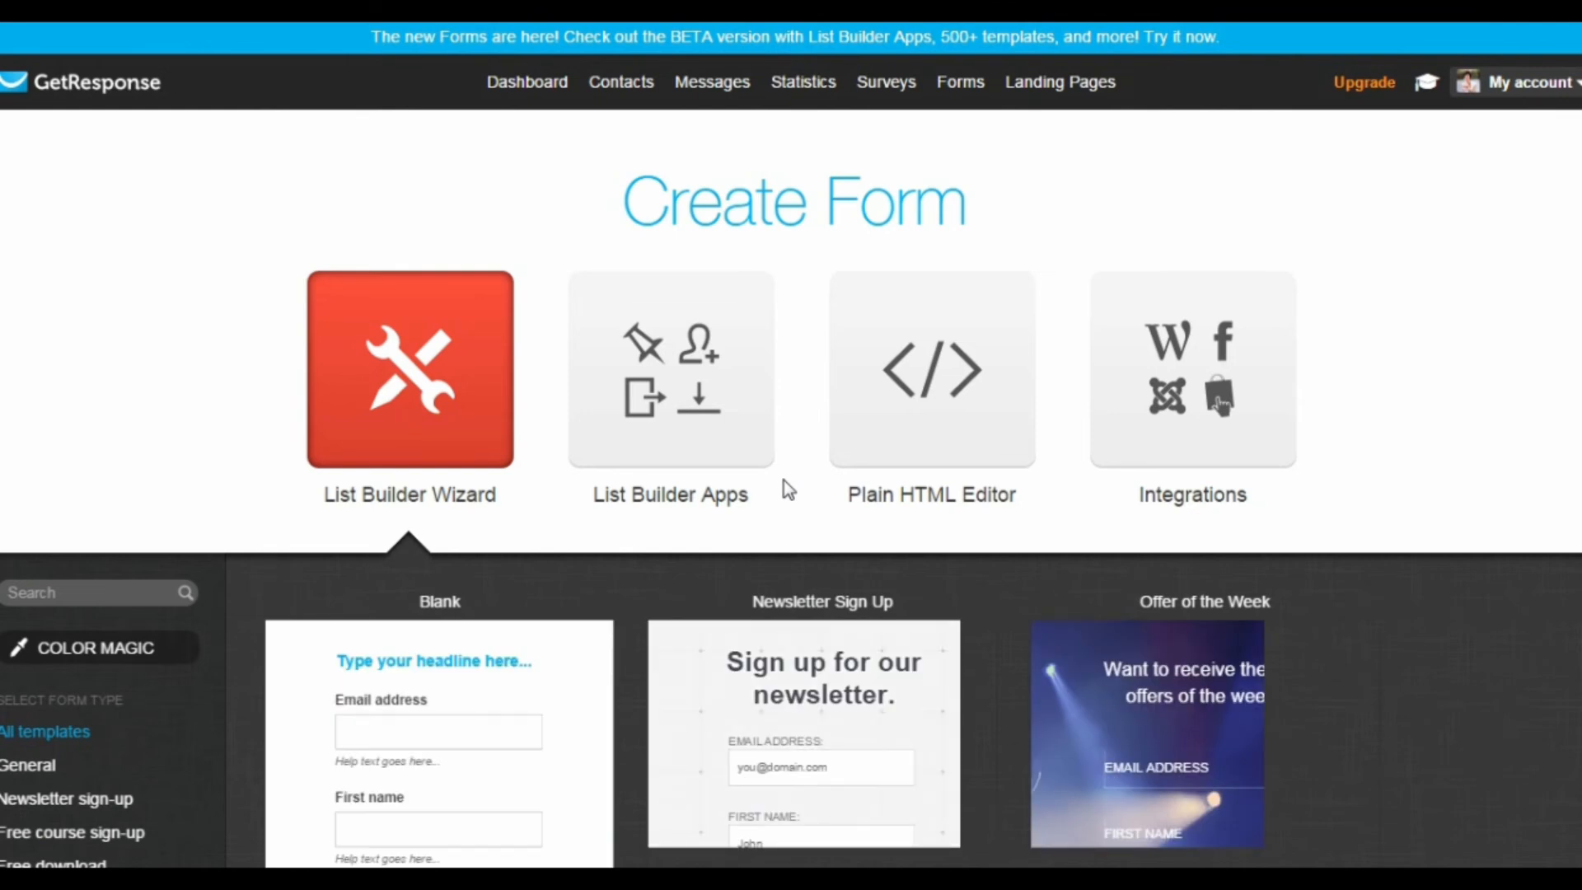
scroll(876, 459, "down", 3)
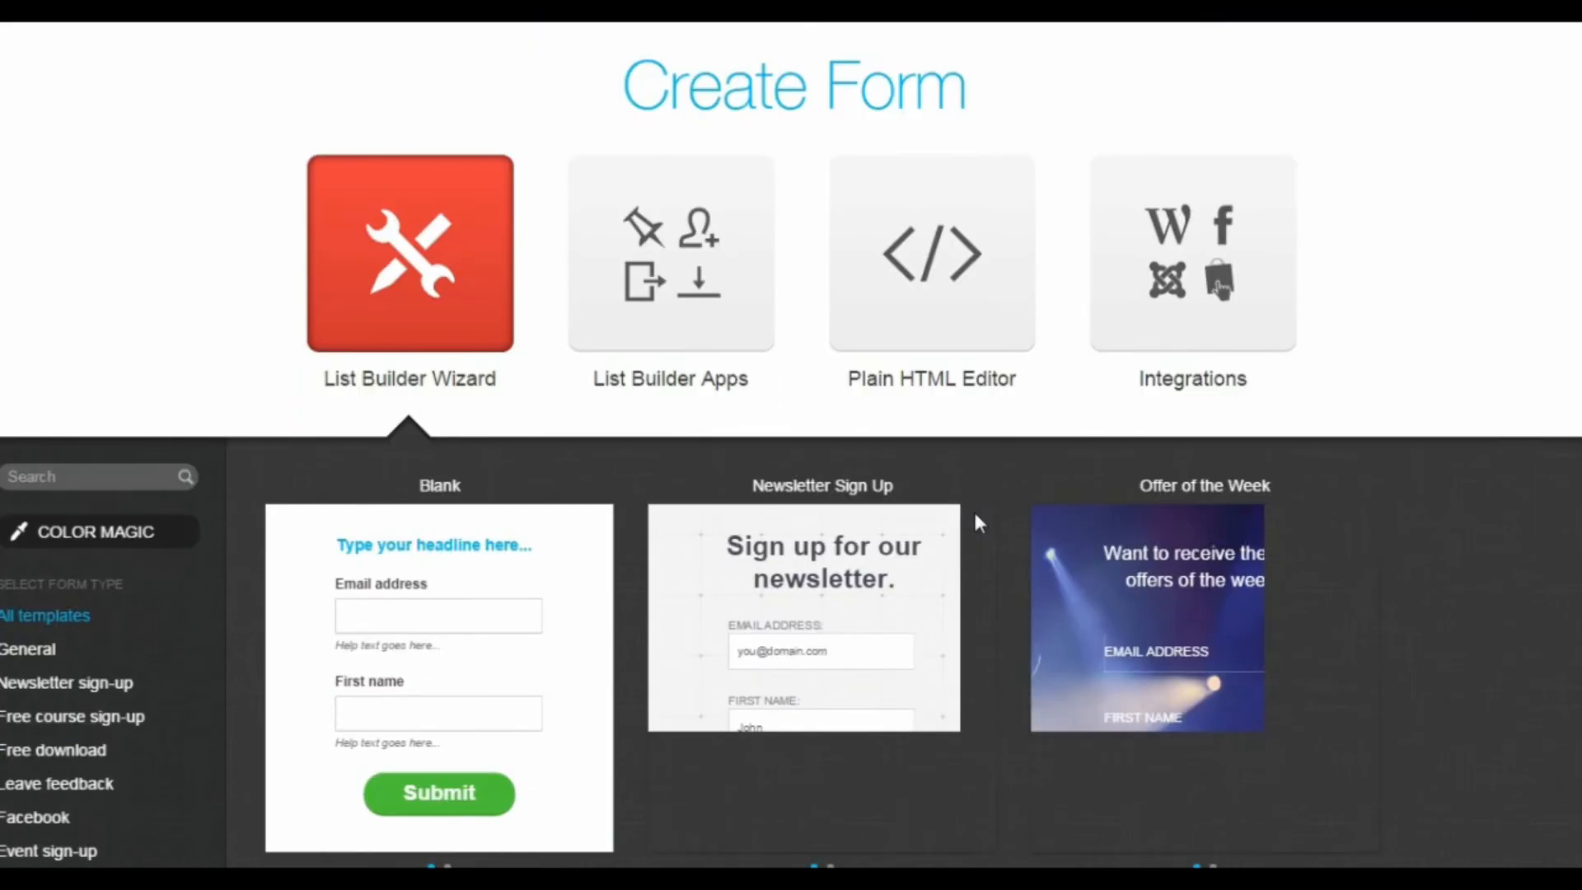
mouse_move(883, 462)
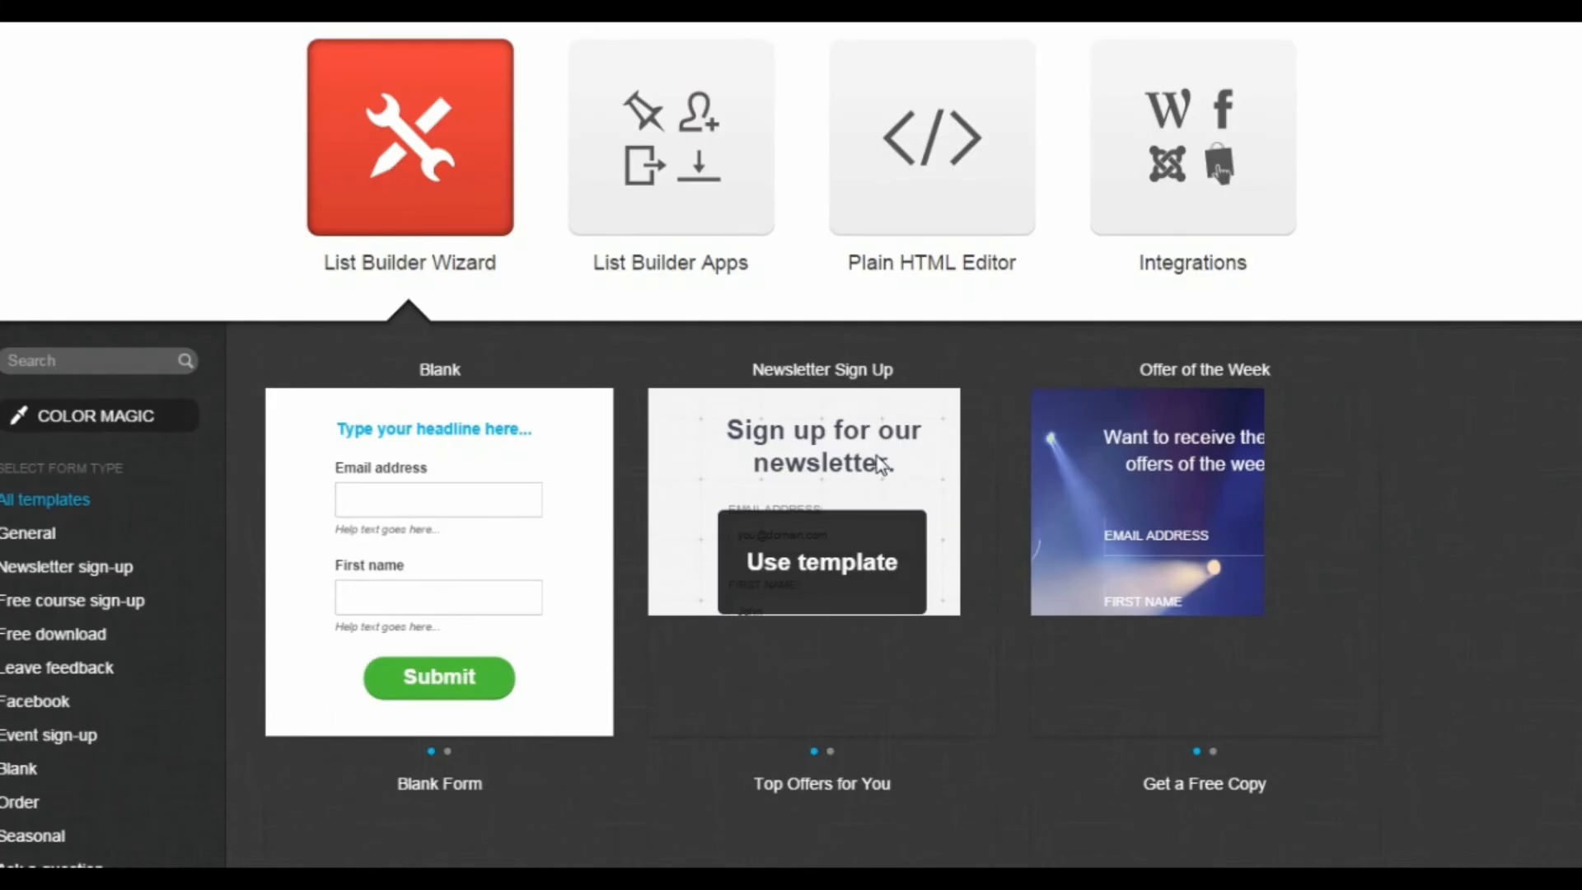
left_click(838, 506)
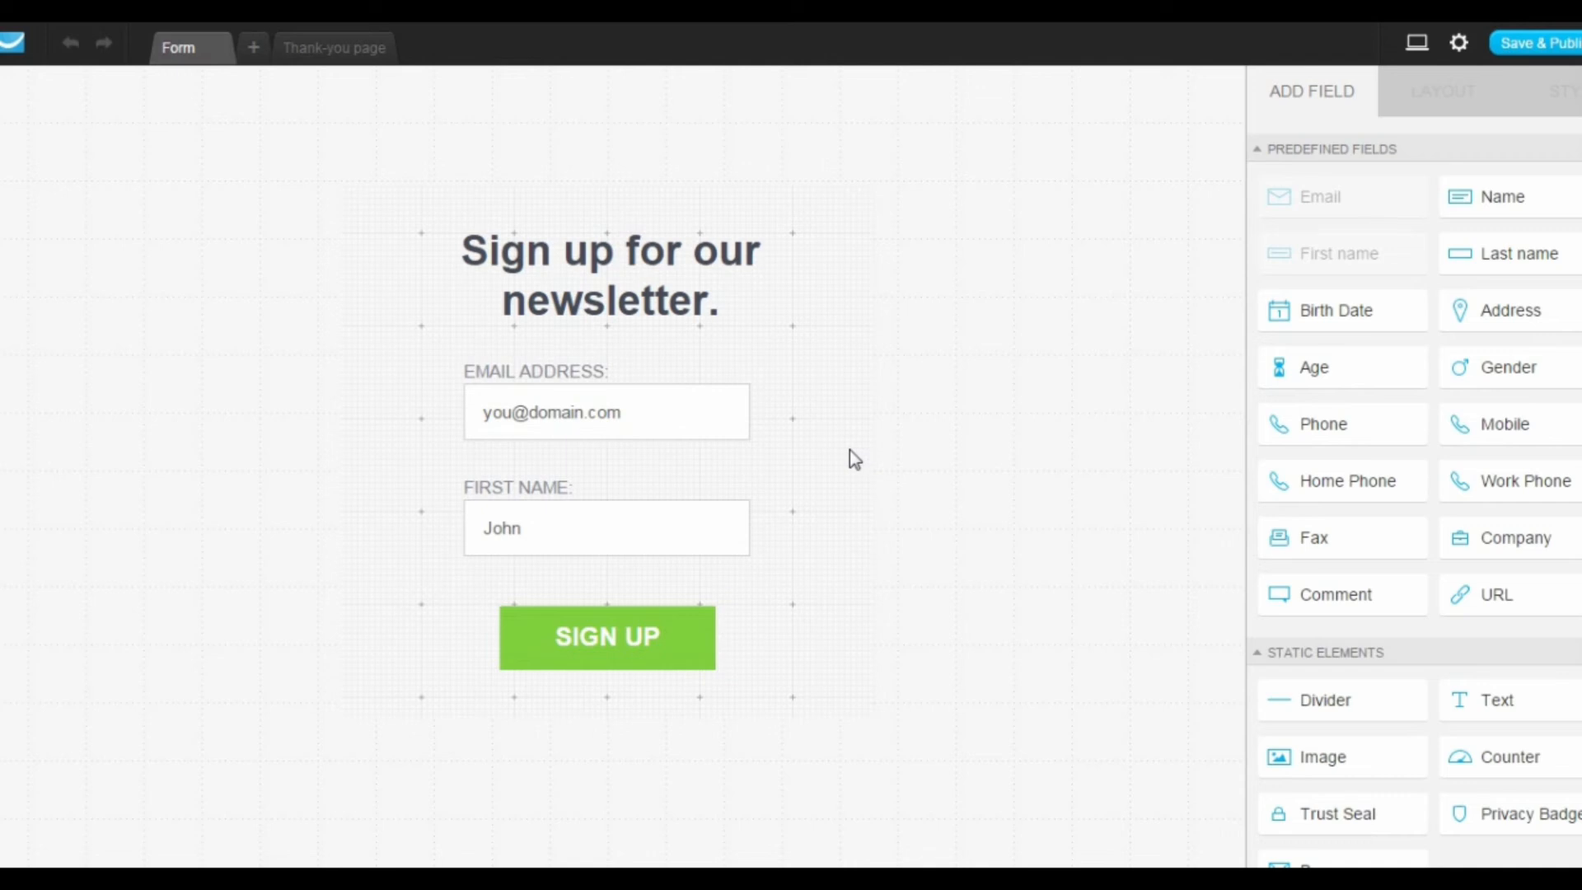
Step: Delete the "Sign up for our newsletter." headline and remove the form's bg.jpg background image
left_click(618, 273)
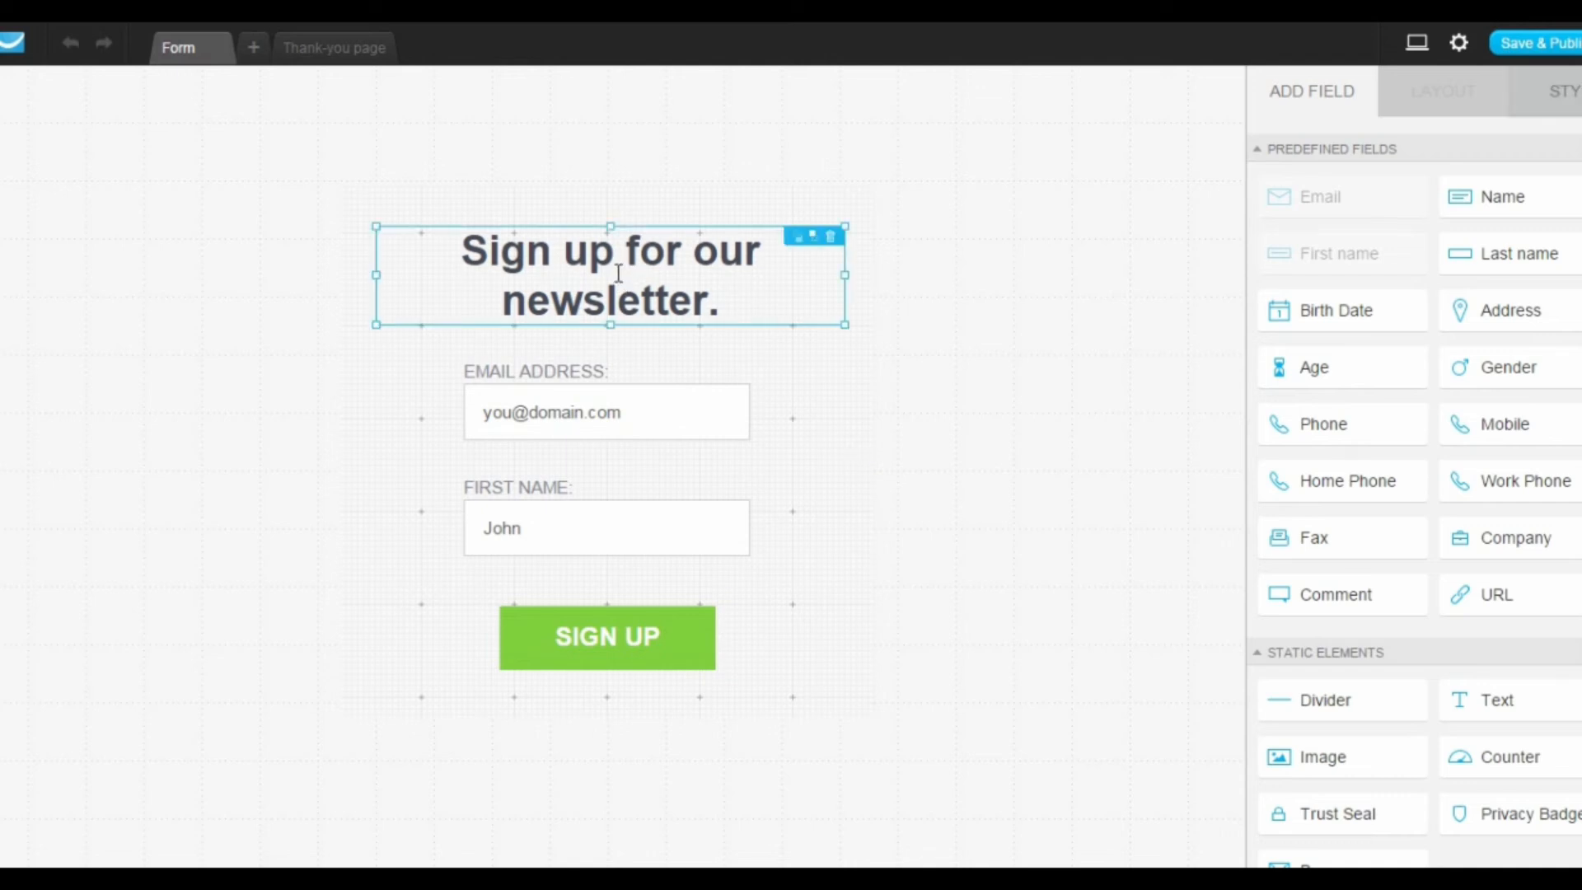
left_click(830, 237)
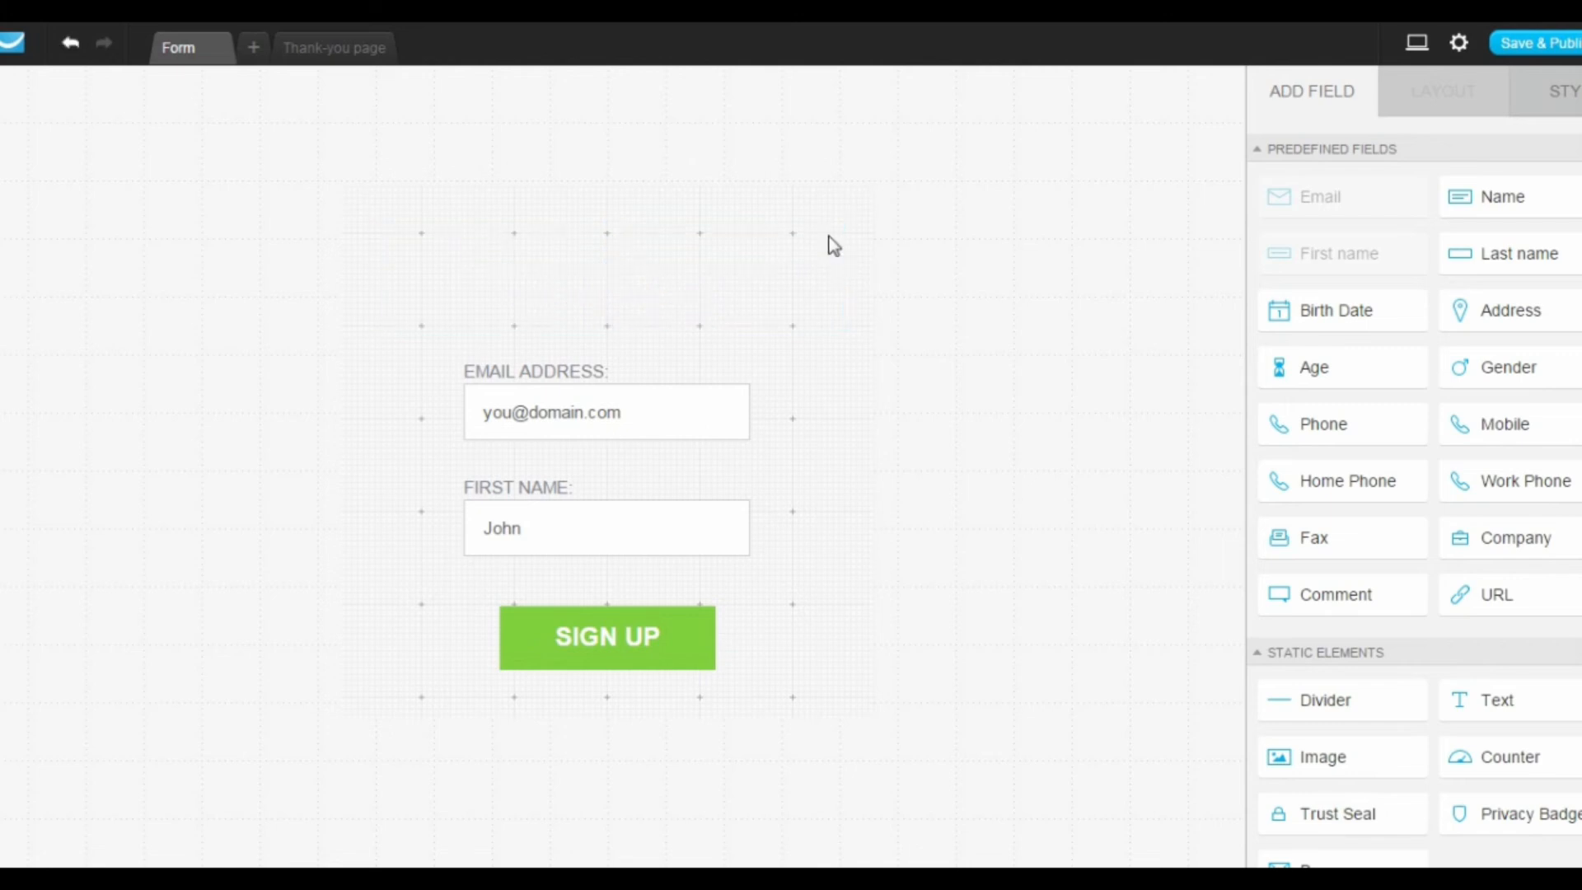
left_click(852, 395)
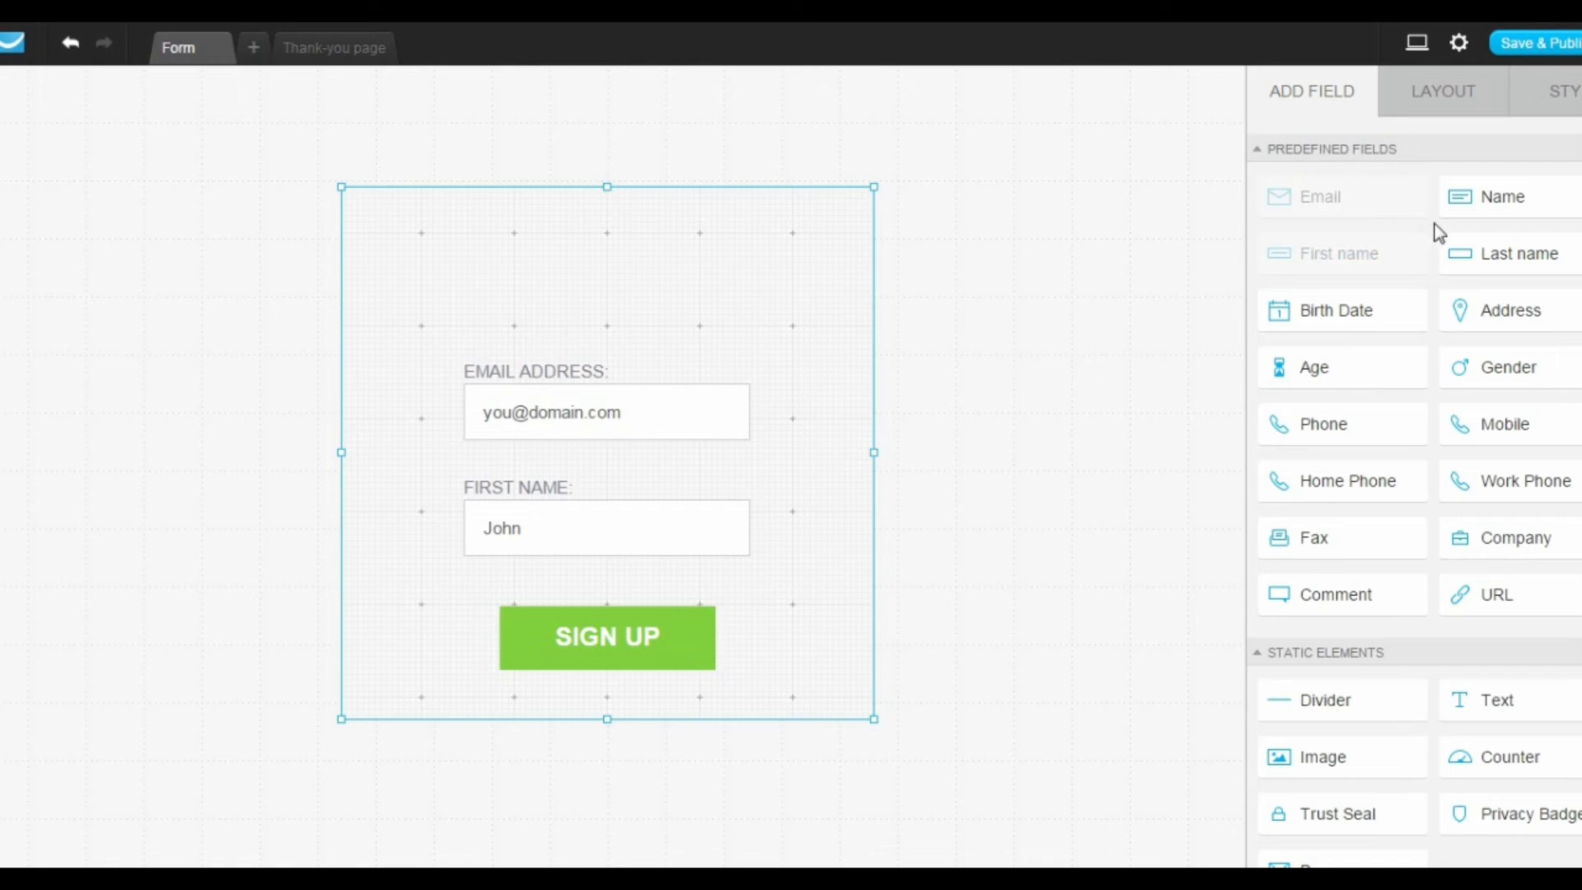
left_click(1569, 97)
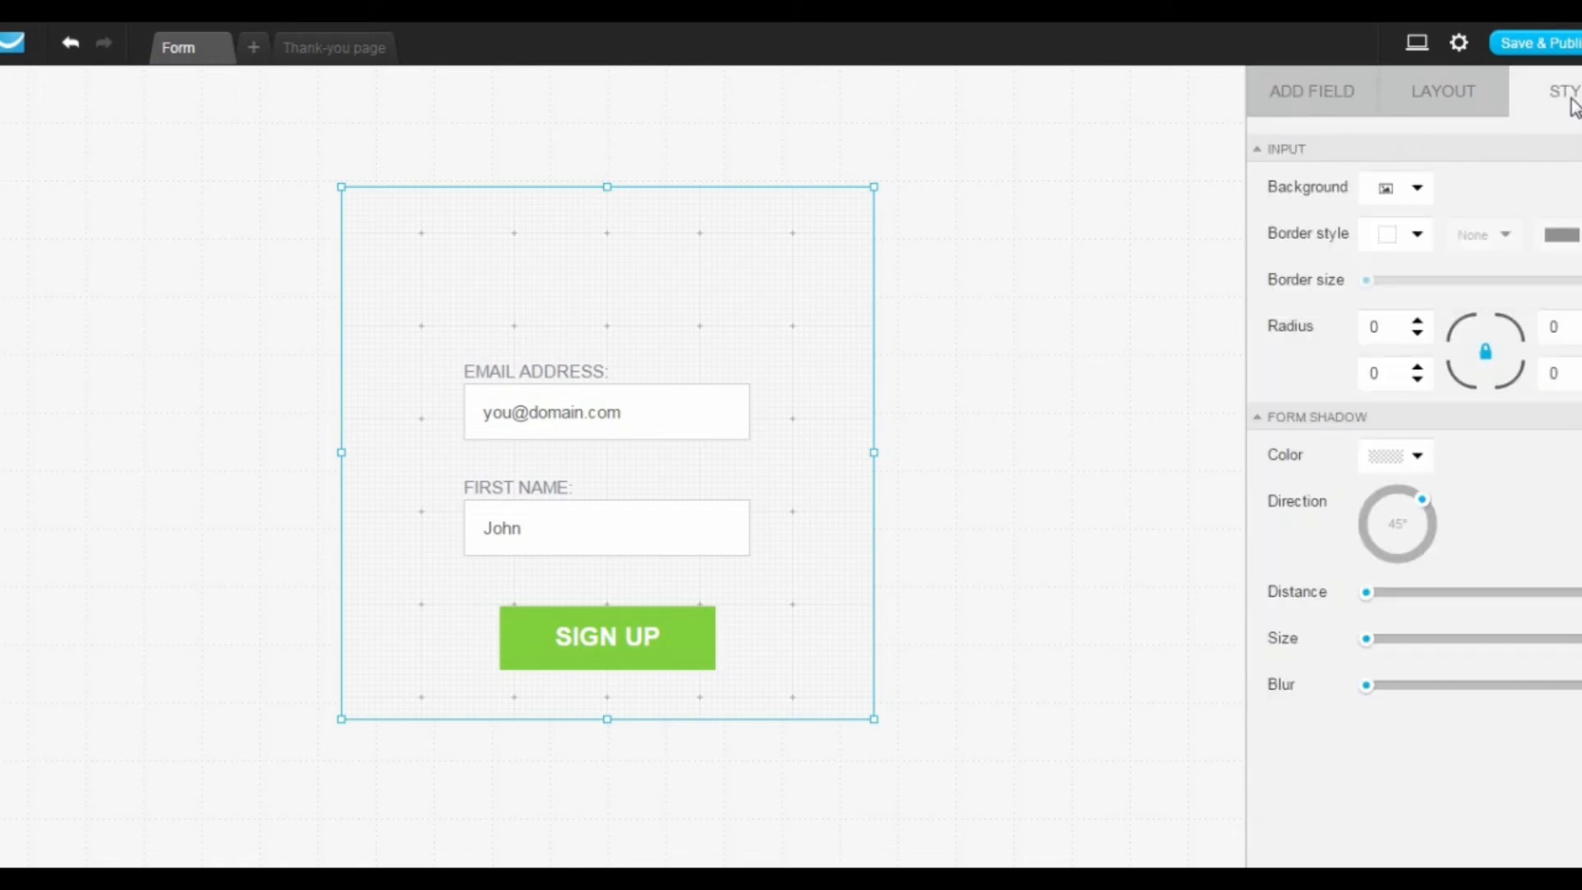
left_click(1405, 196)
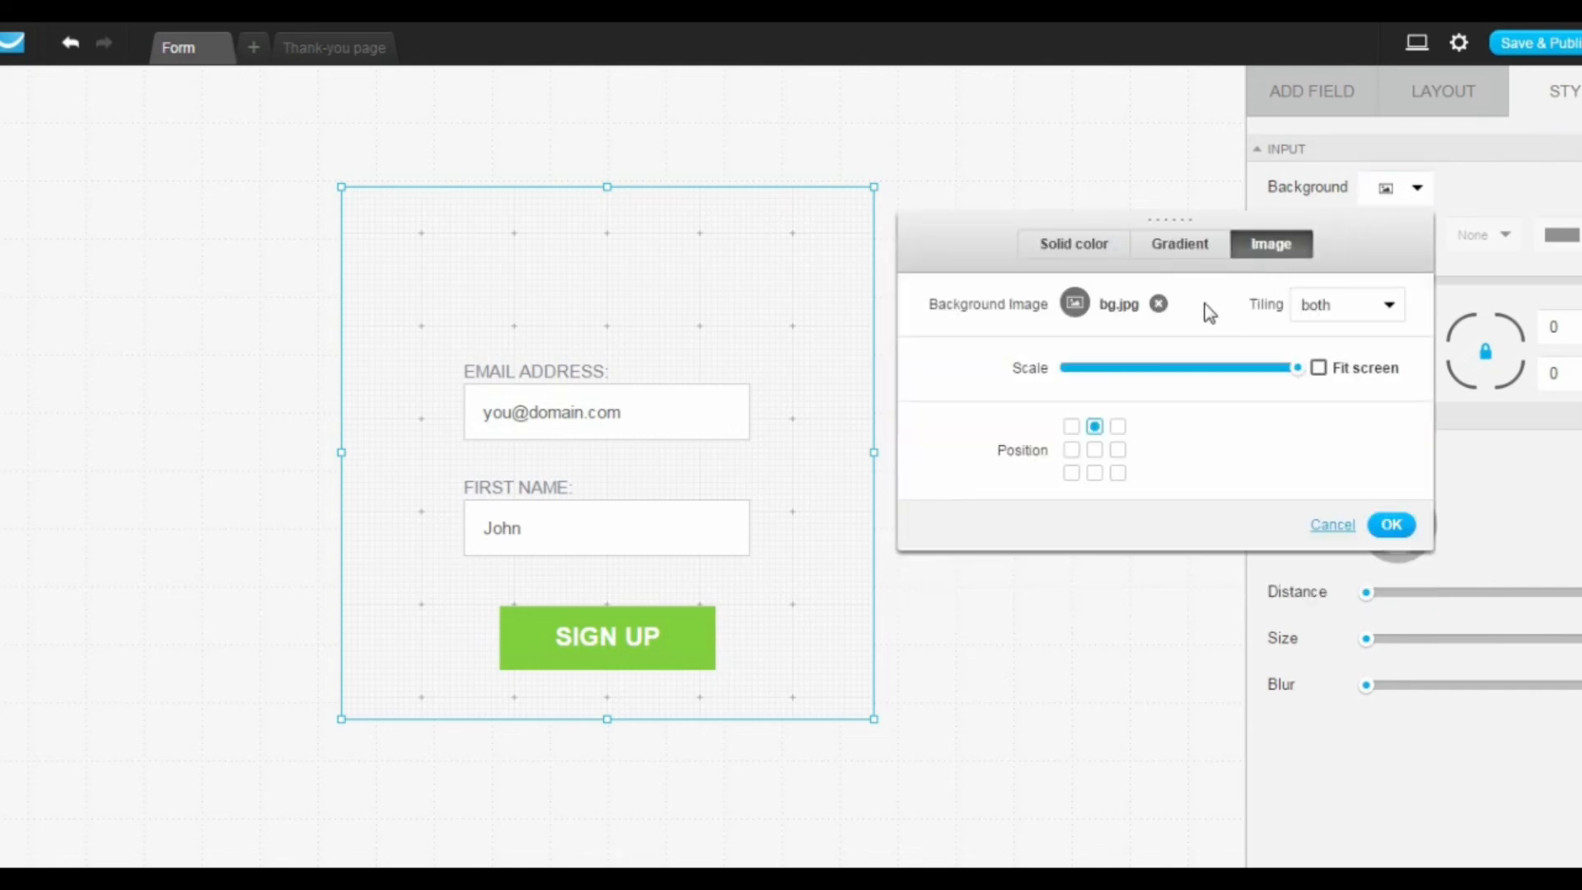
left_click(1158, 304)
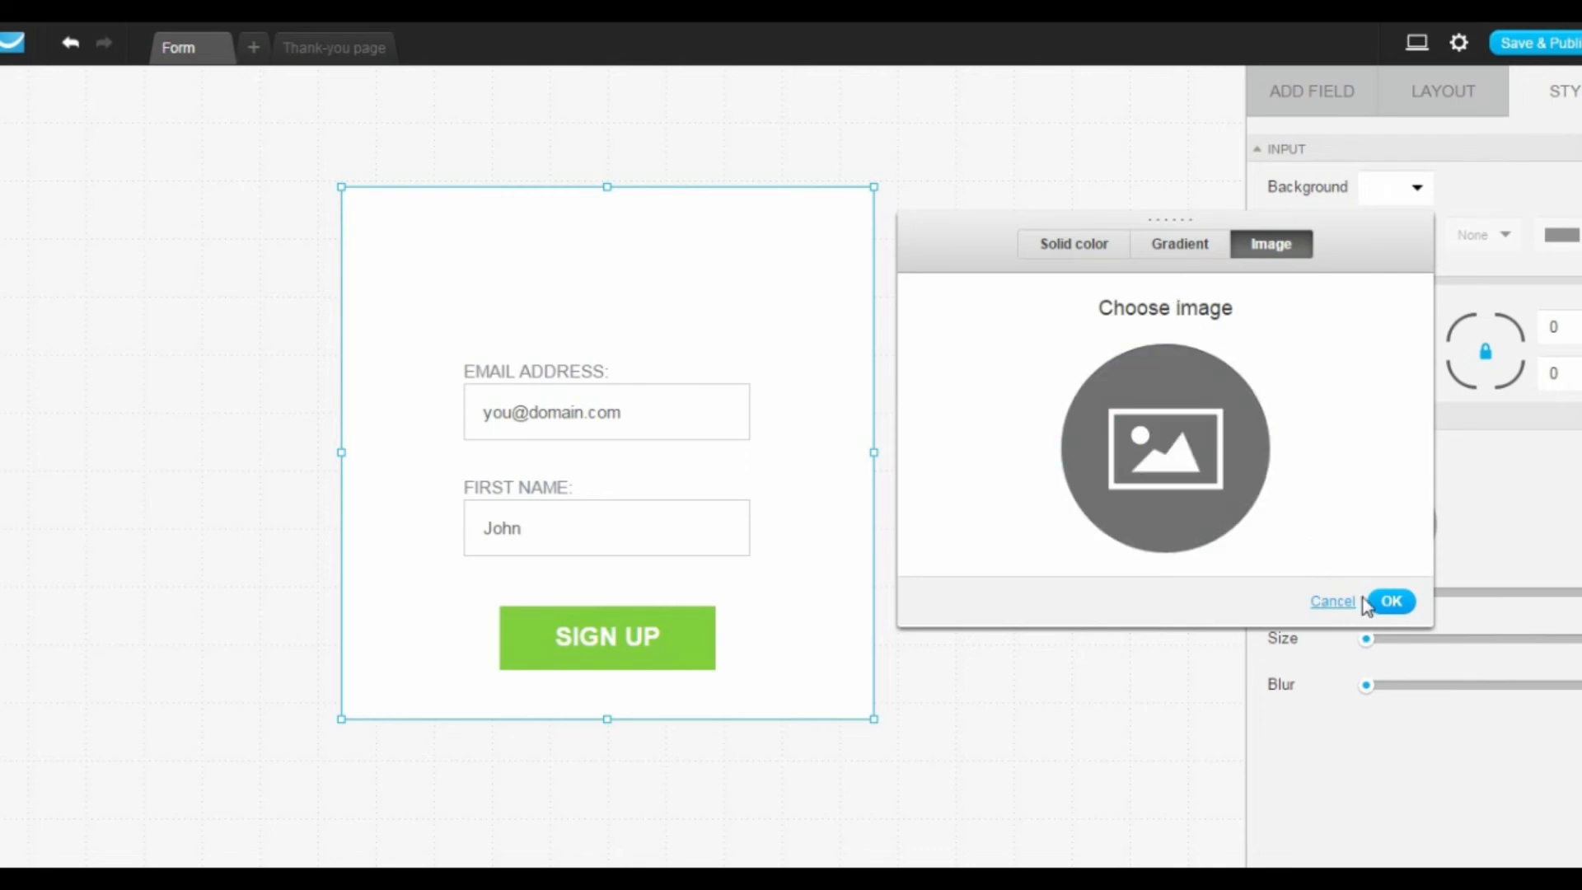
left_click(1391, 602)
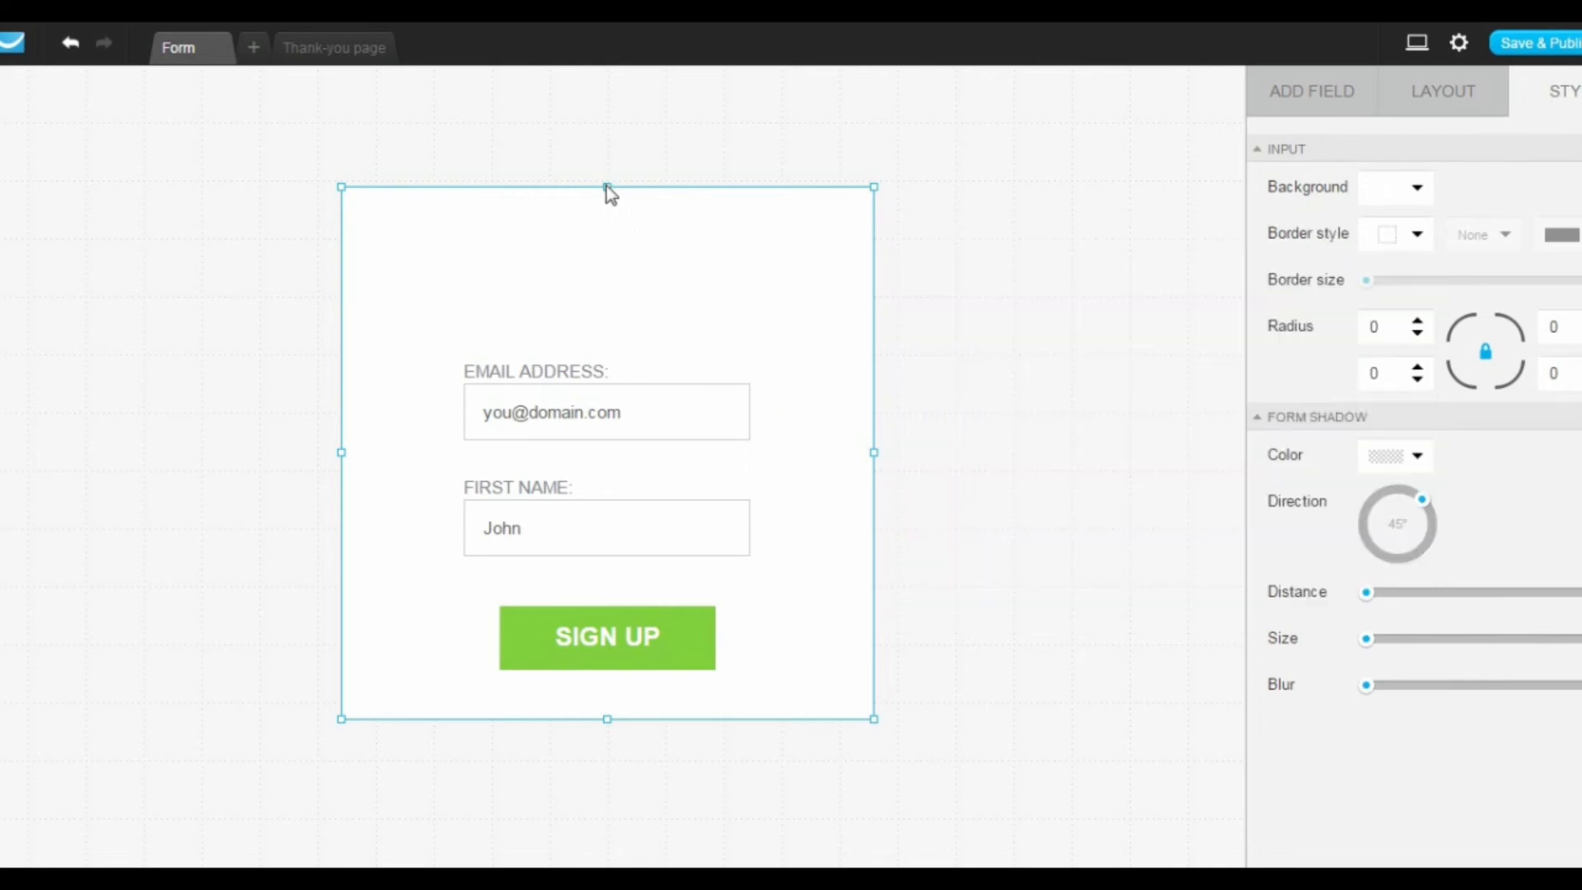
Step: Shrink the form frame on all four sides so it fits tightly around the two fields and the SIGN UP button
left_click_drag(607, 185, 617, 305)
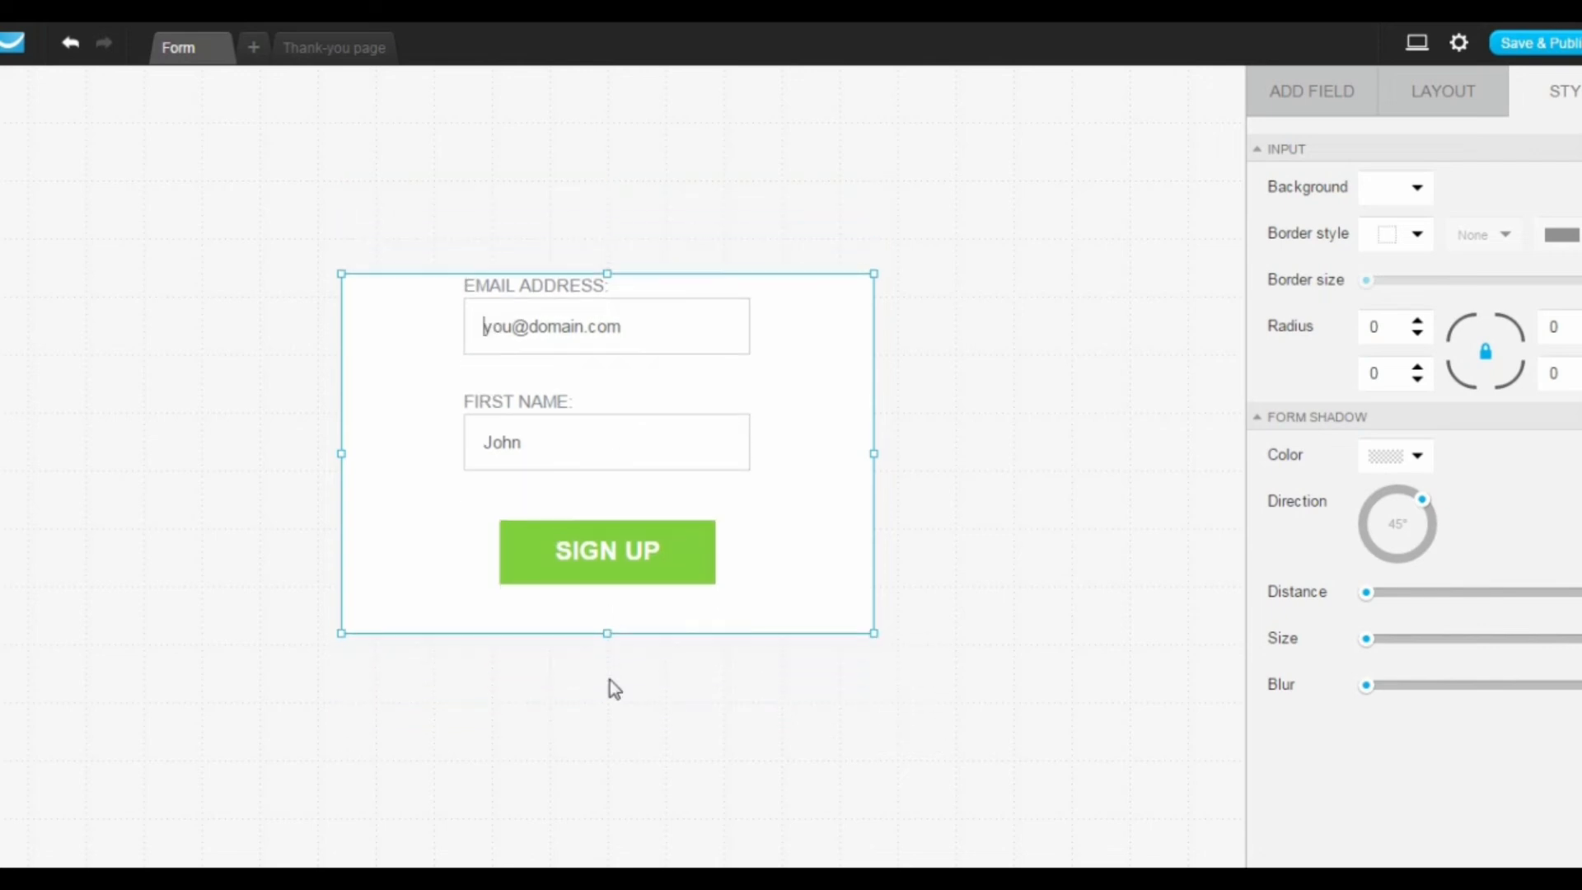
left_click_drag(607, 631, 620, 586)
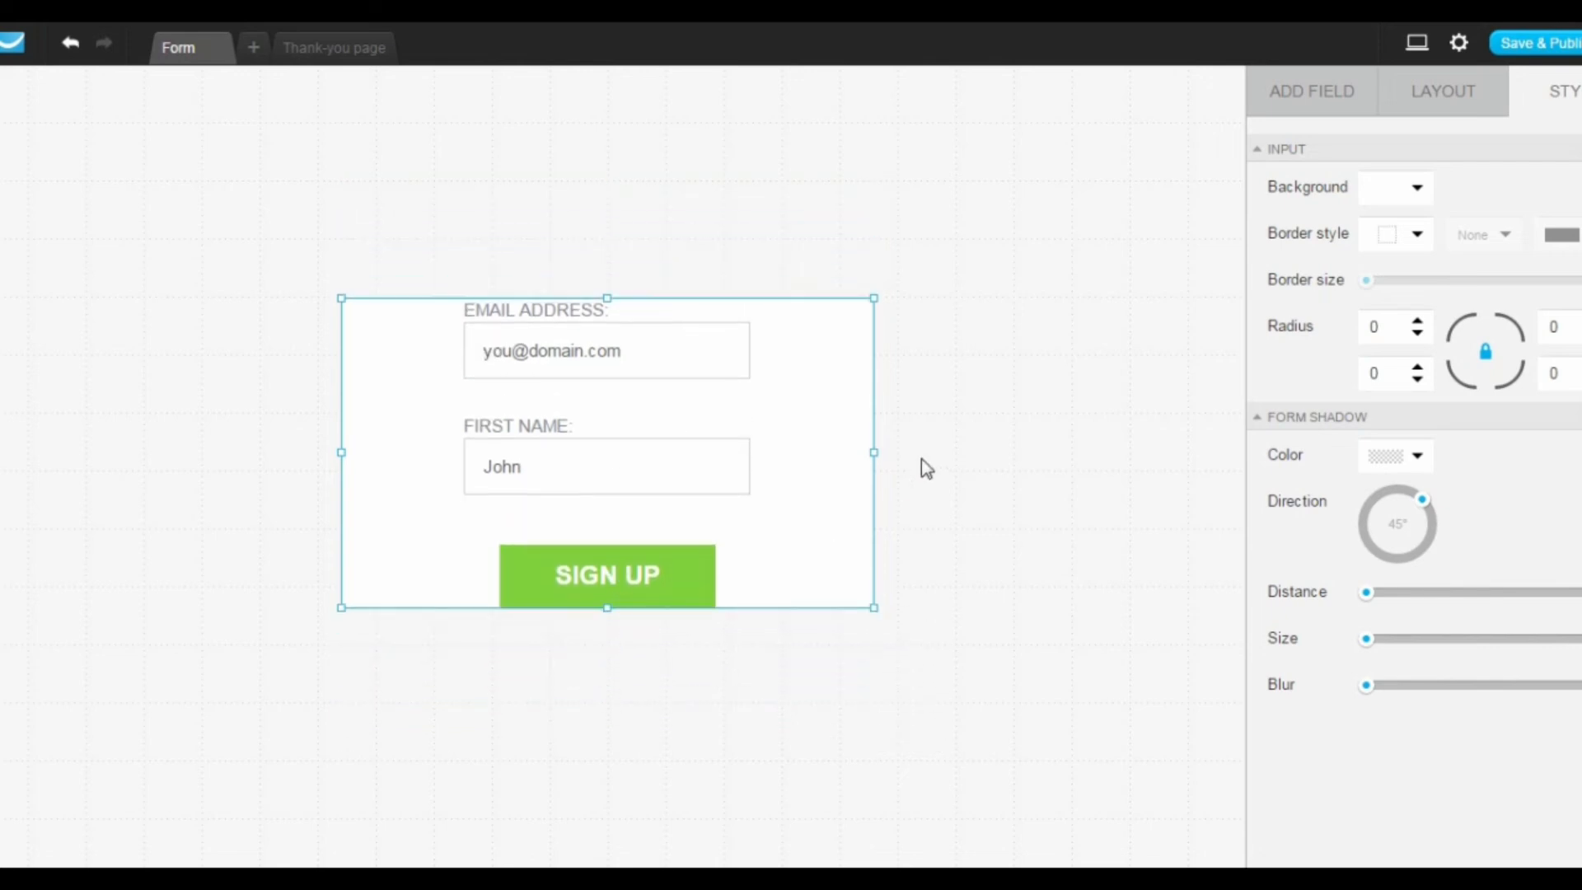
left_click_drag(873, 449, 724, 449)
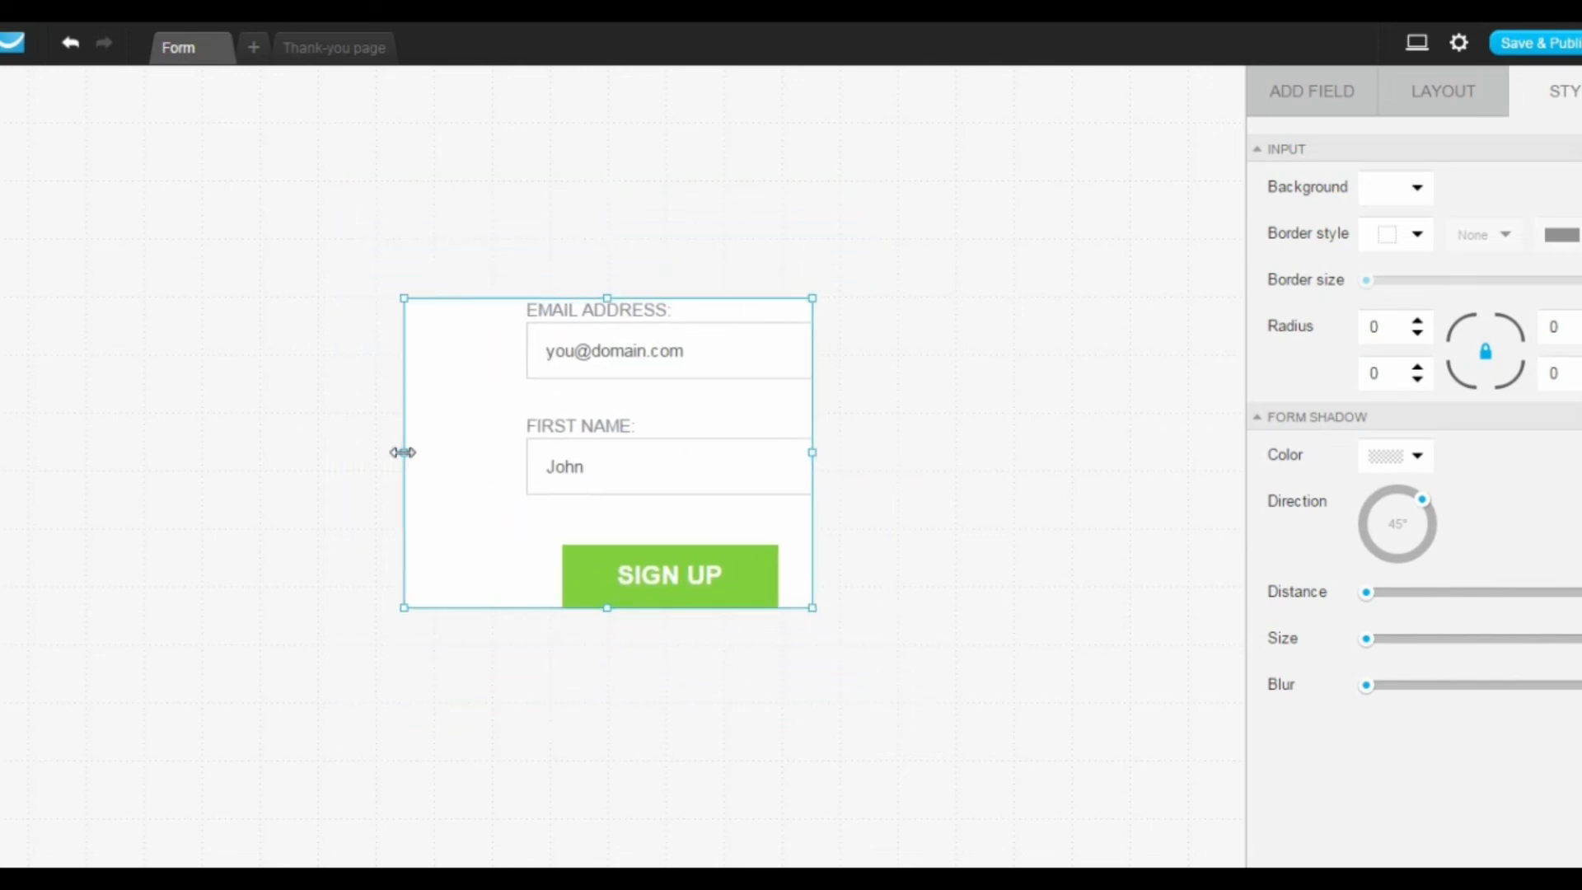
left_click_drag(402, 451, 523, 451)
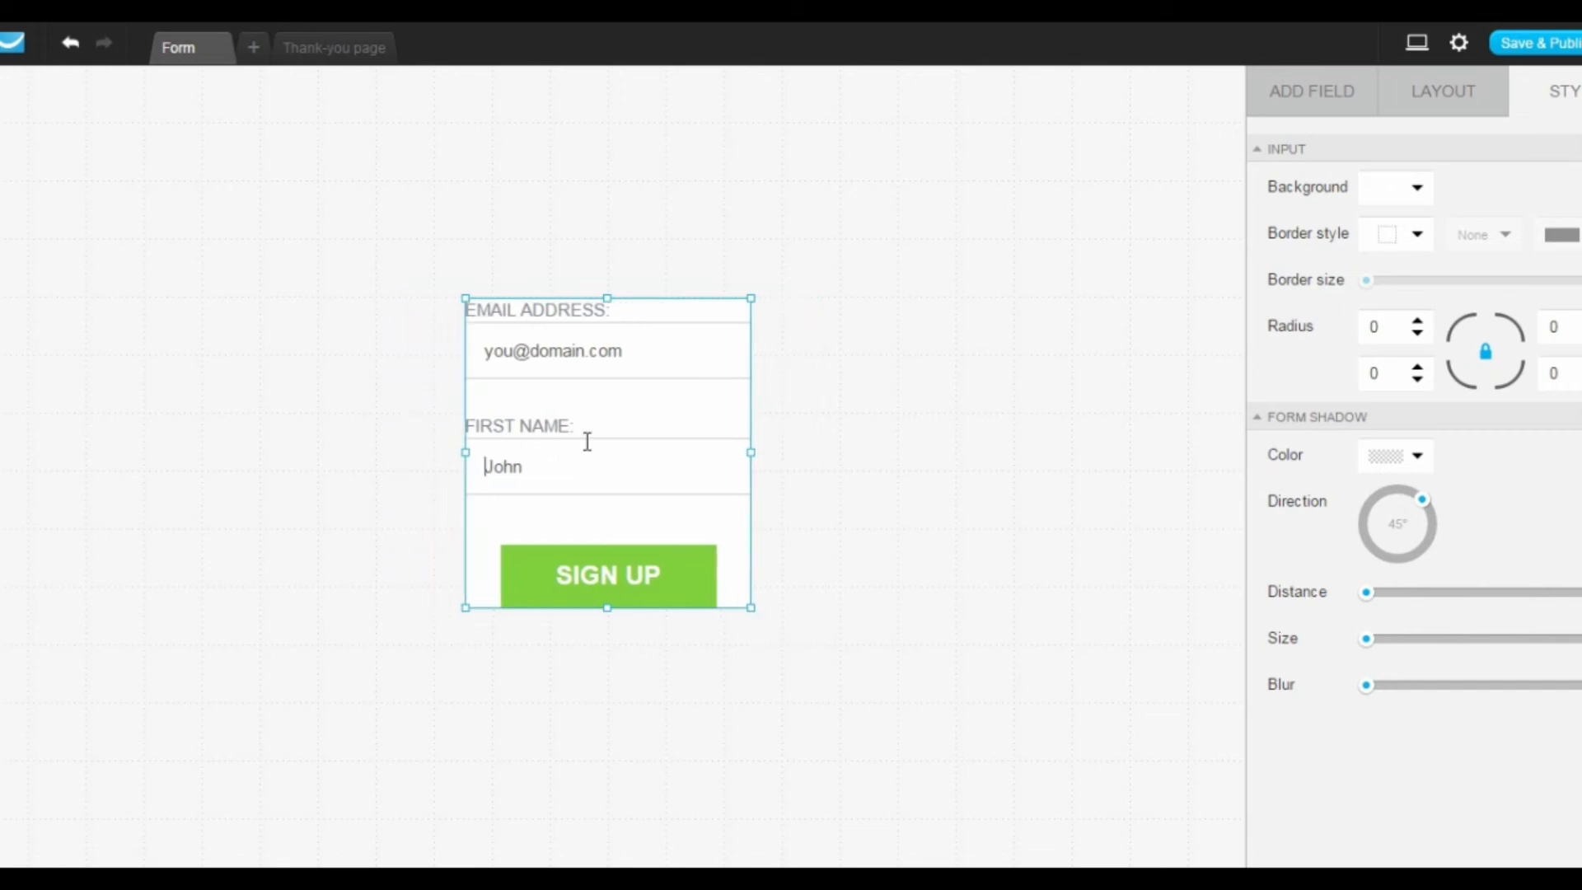
Step: Clear the placeholder text of both the email address field and the first name field
left_click(583, 351)
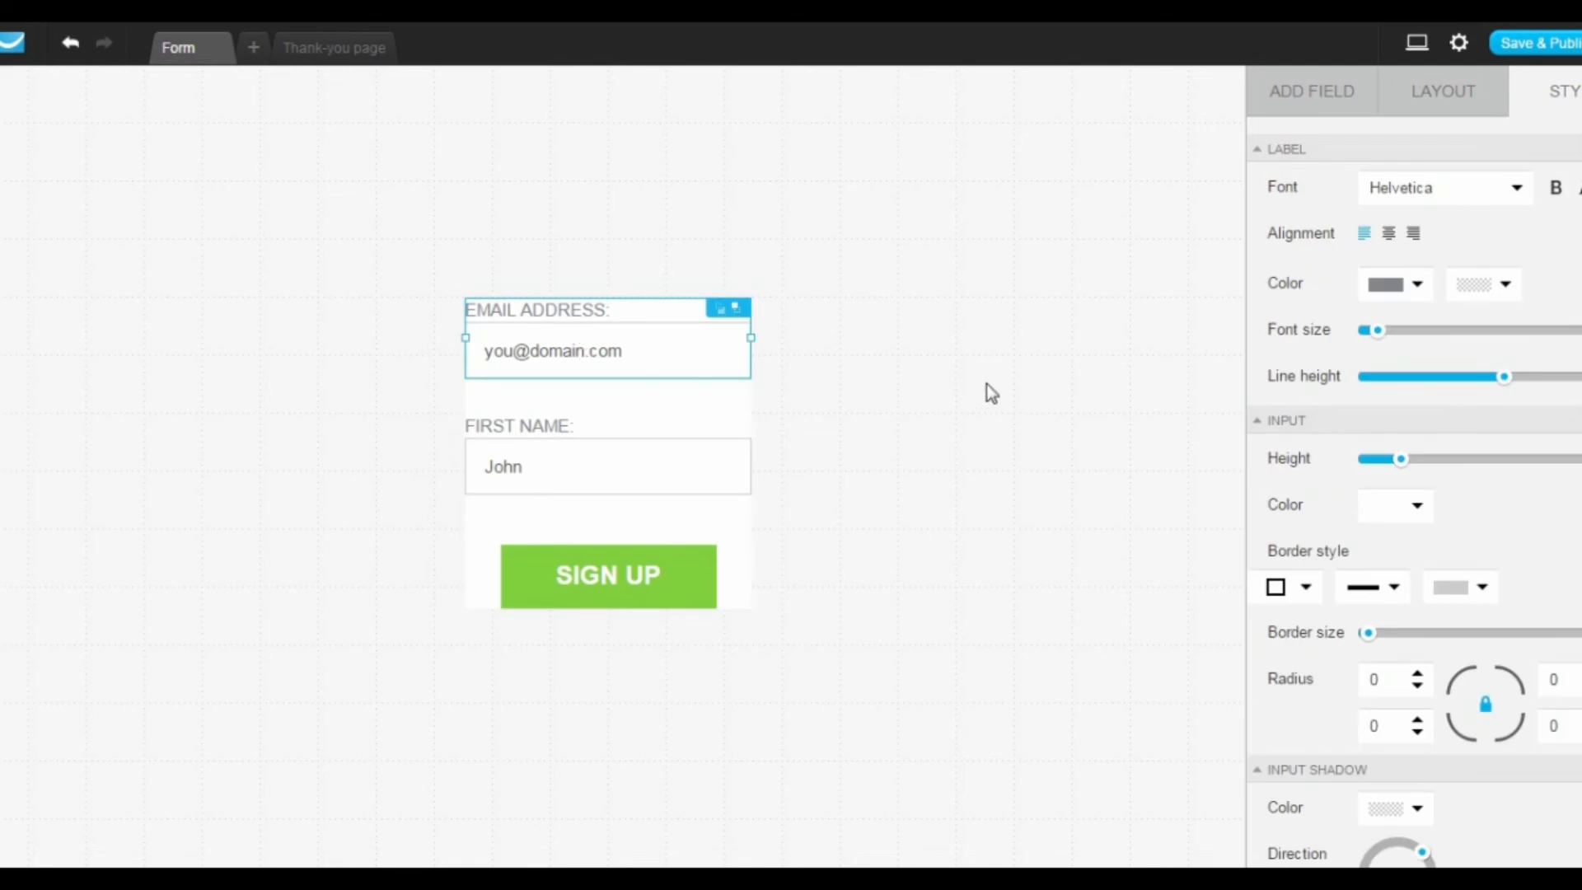
left_click(1404, 97)
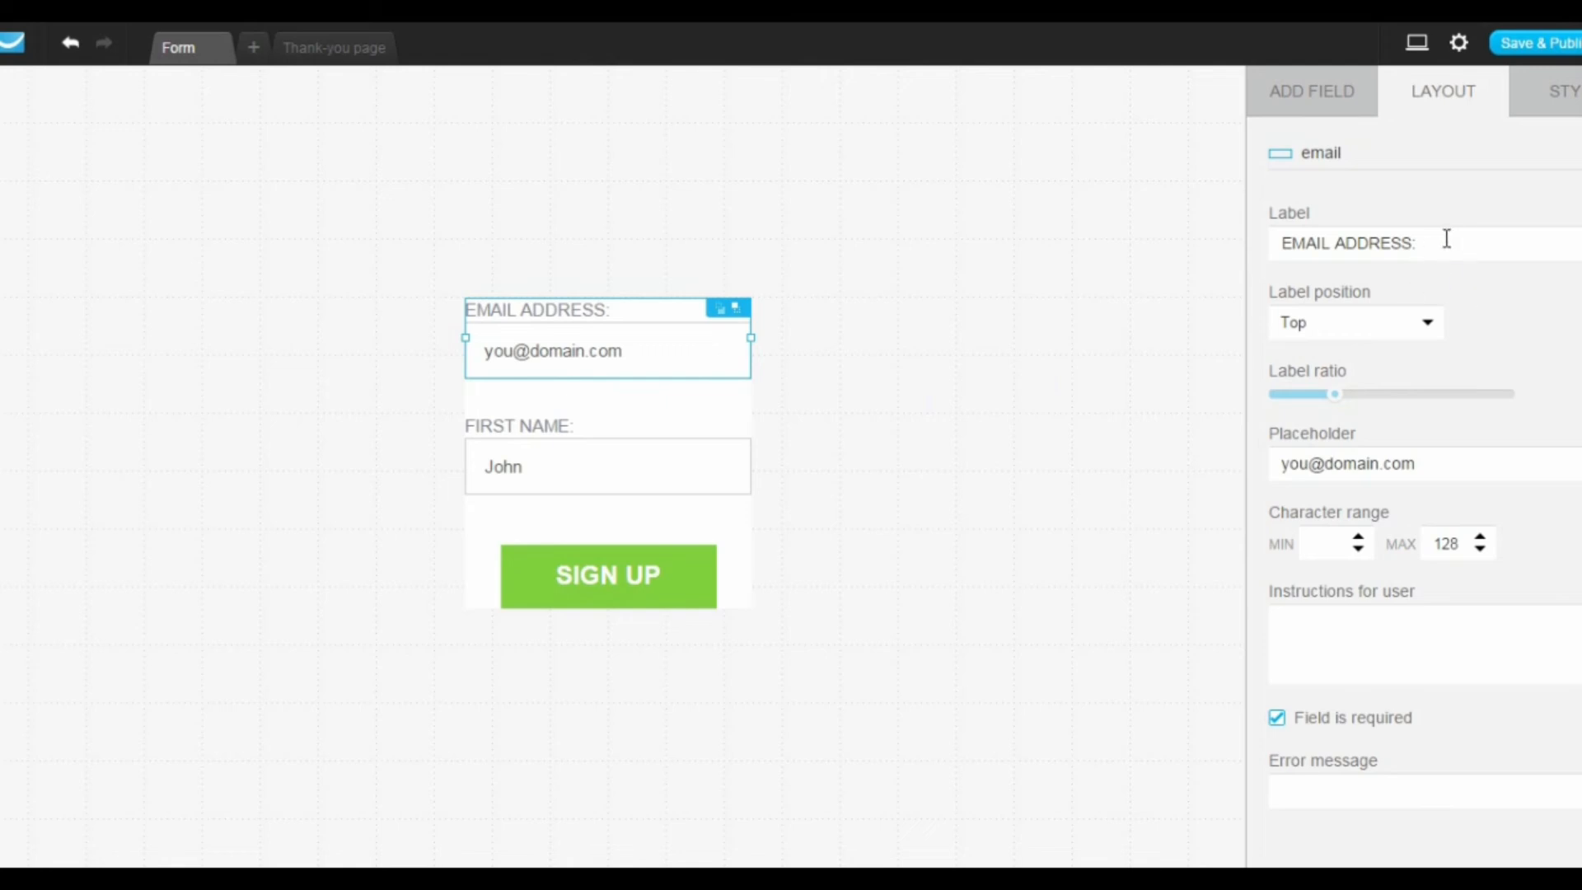
left_click_drag(1444, 239, 1322, 243)
left_click_drag(1205, 258, 1207, 262)
left_click_drag(1441, 458, 1225, 459)
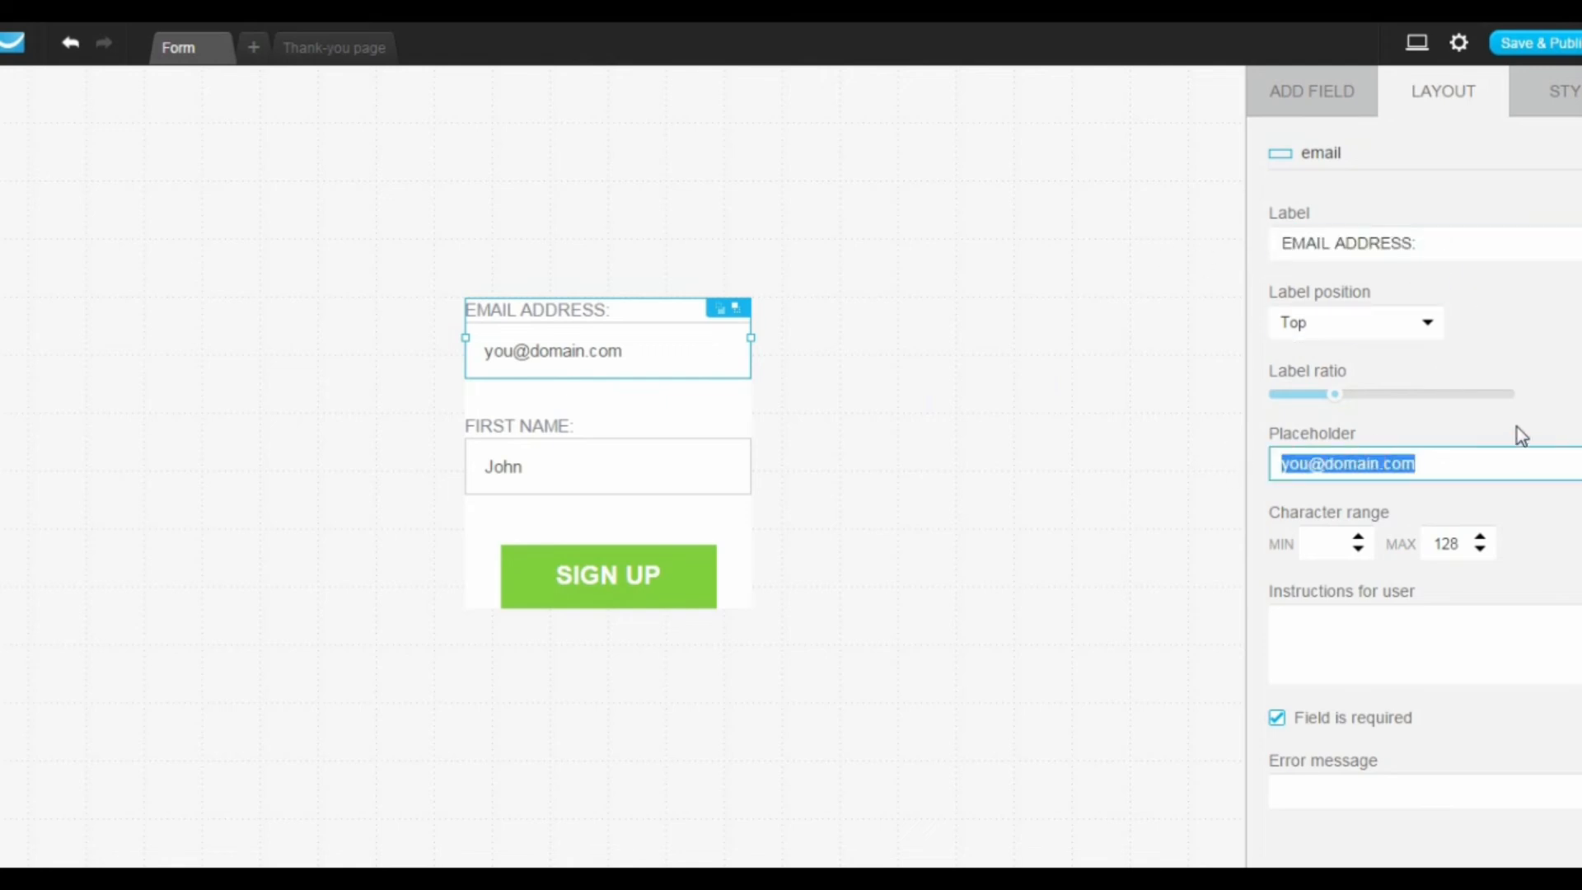
key("BackSpace")
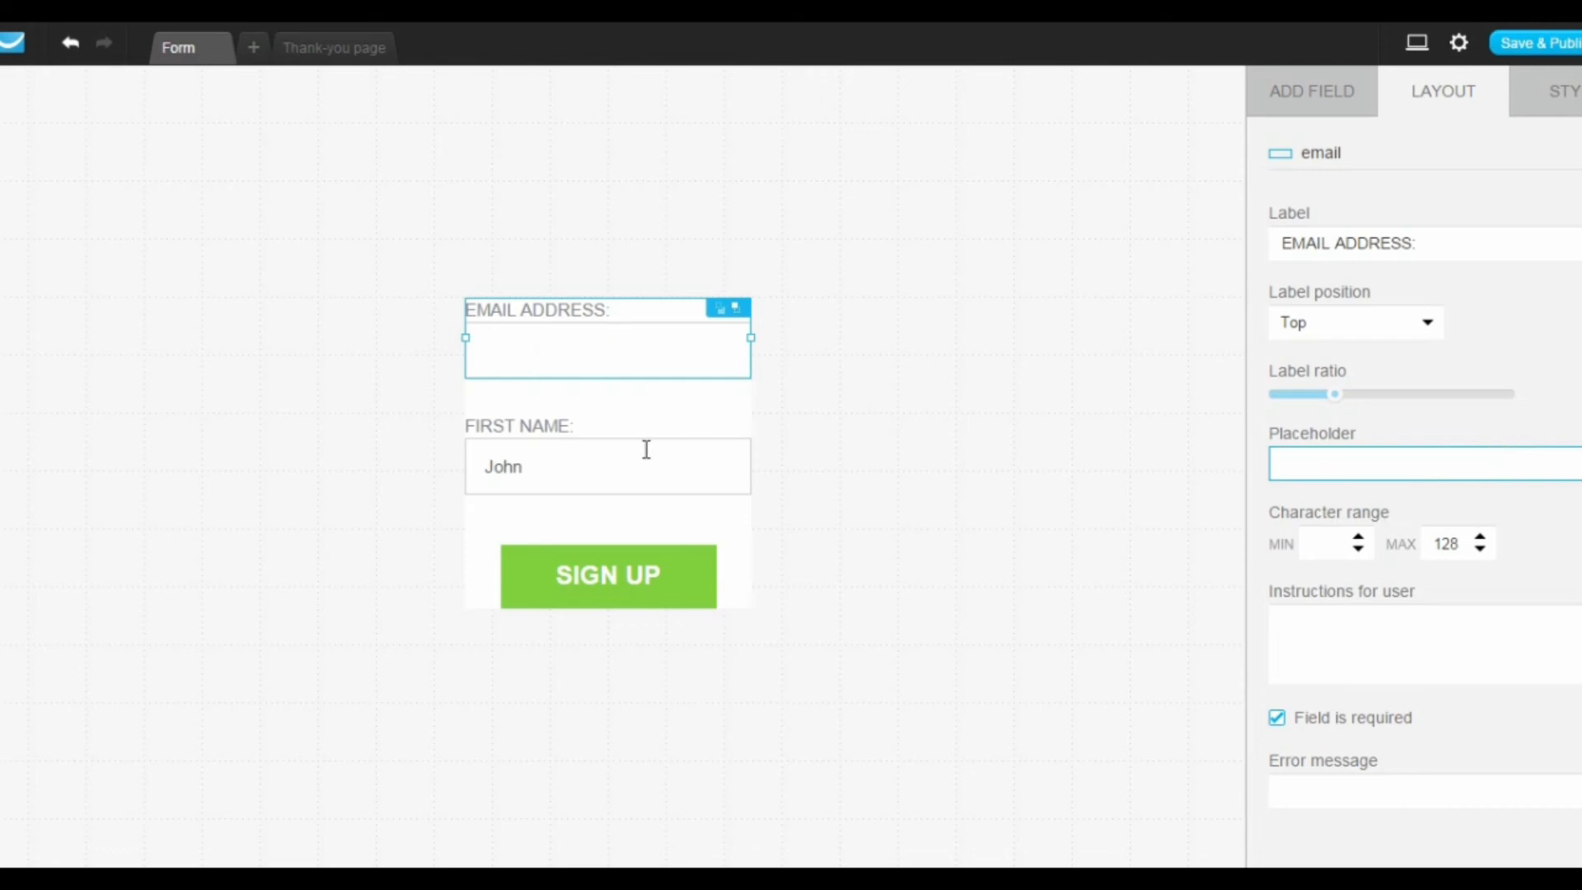
left_click(527, 462)
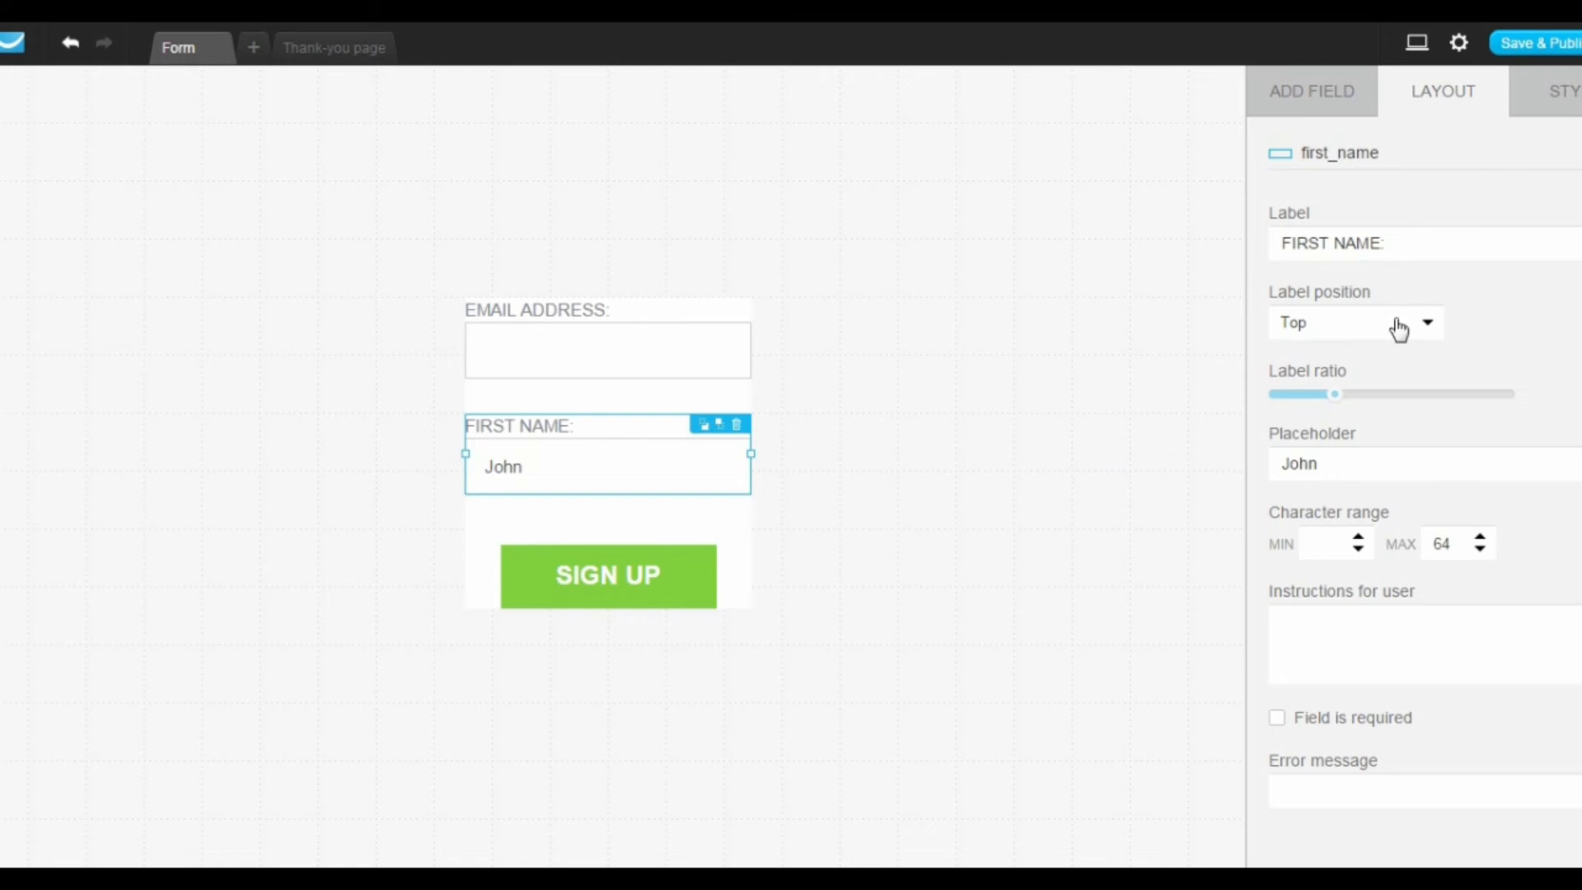
double_click(1370, 462)
key("BackSpace")
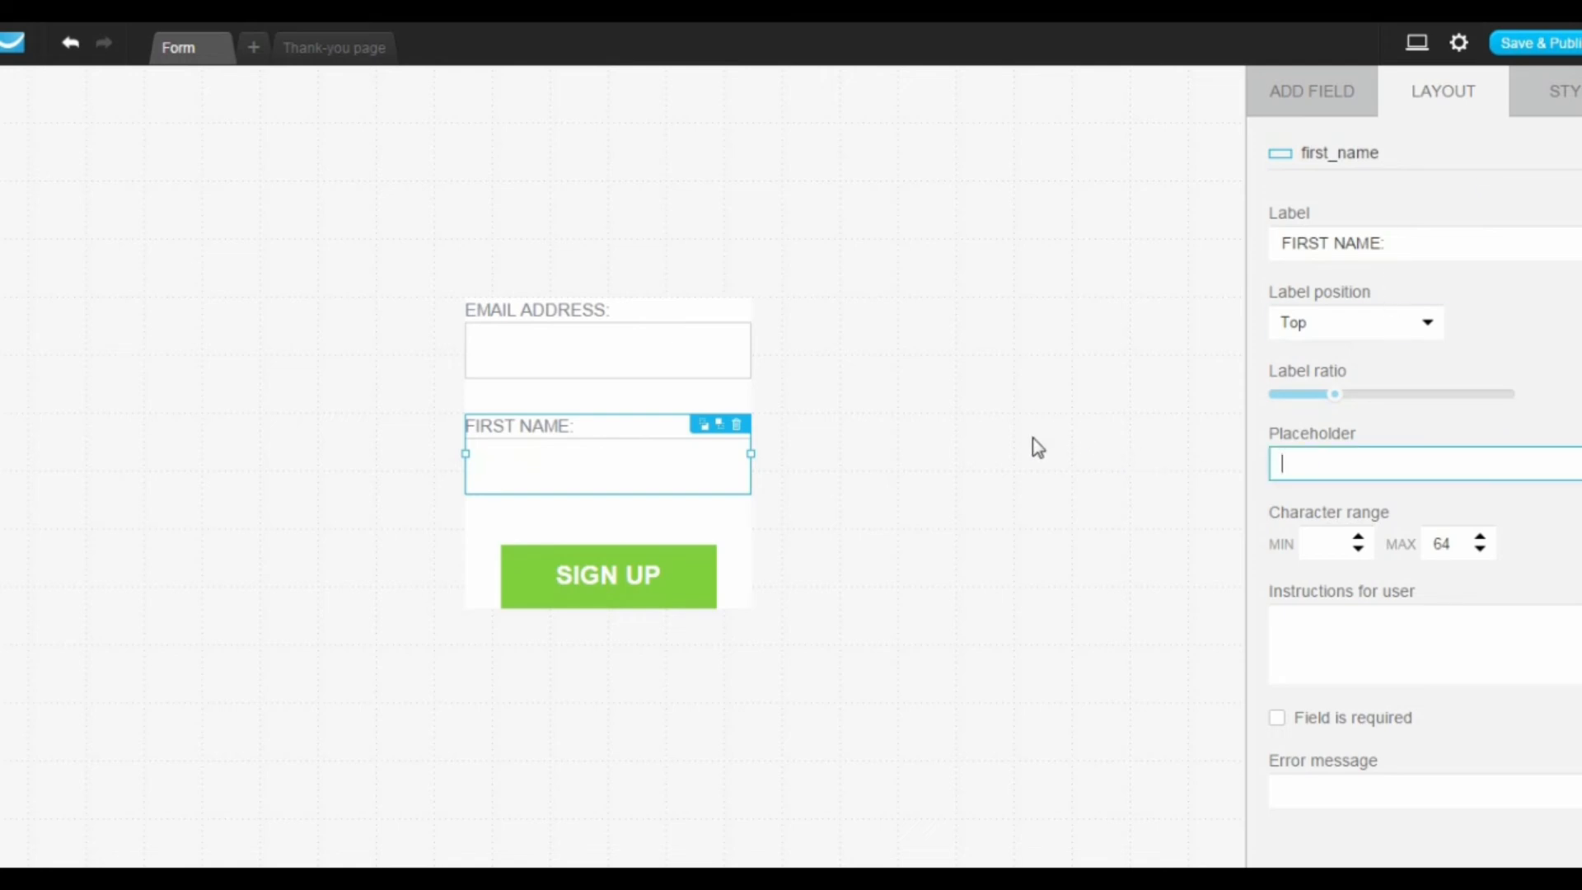
Step: Set the SIGN UP button's color to the solid orange #FFBB14 and copy its color code
left_click(651, 606)
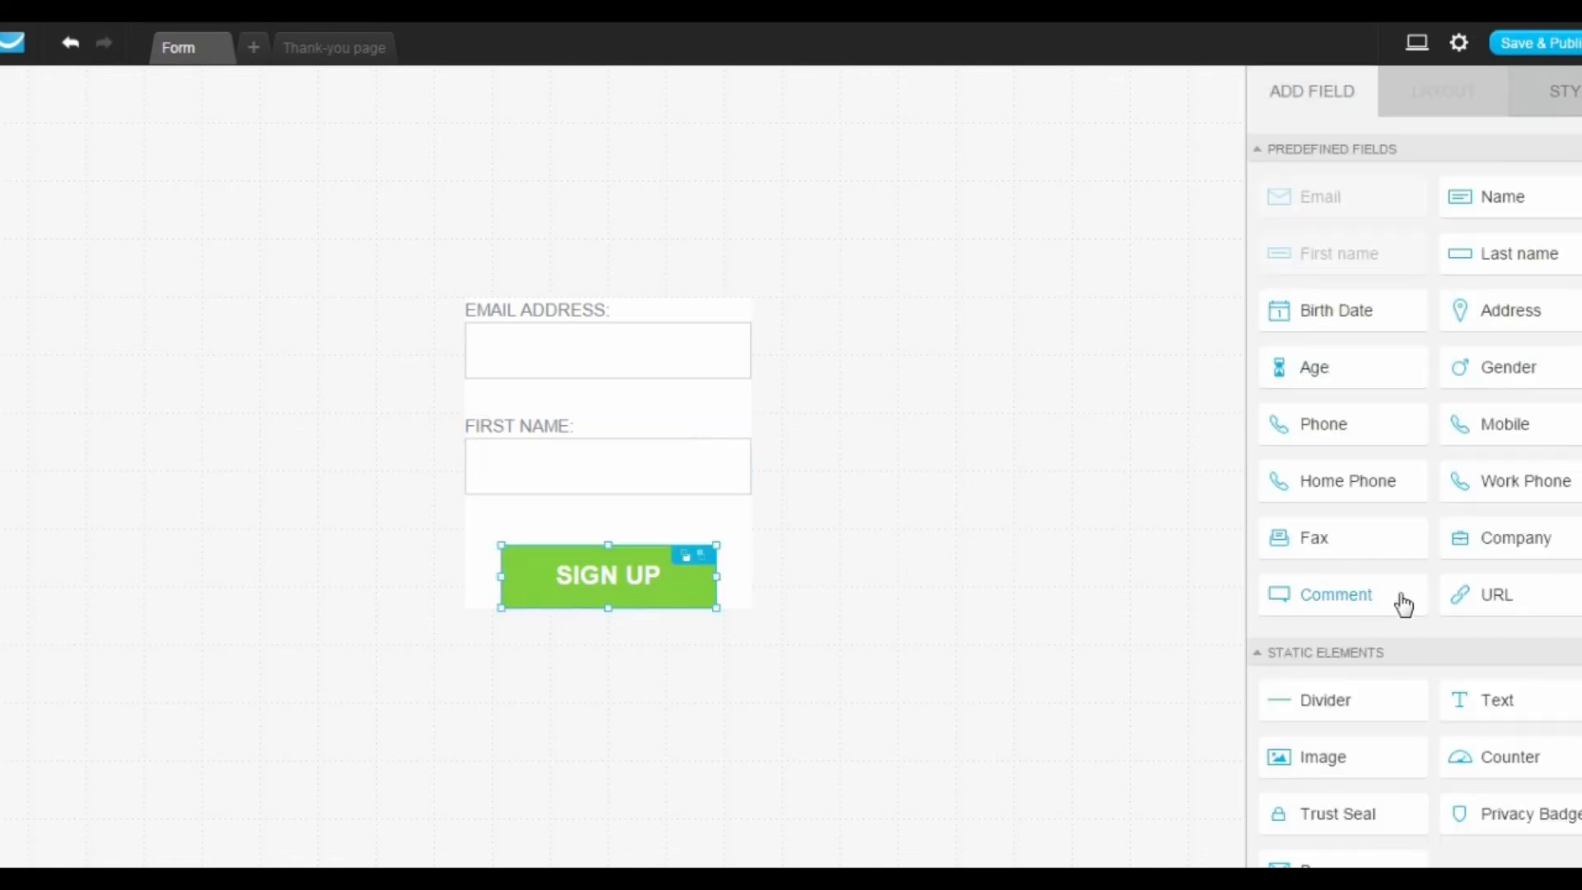
left_click(1570, 95)
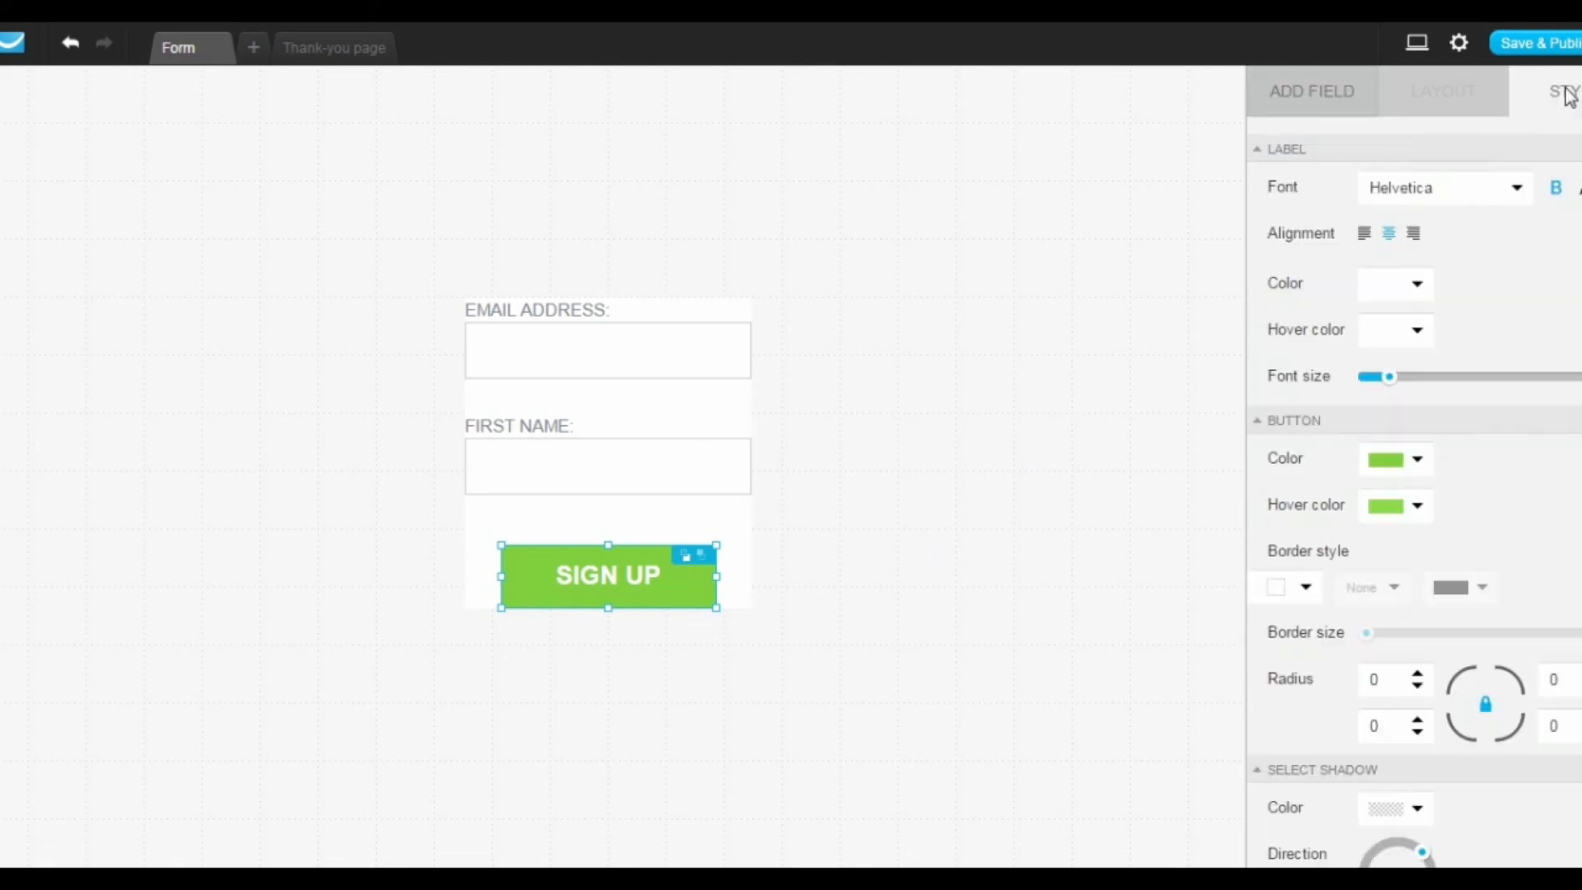
left_click(1393, 465)
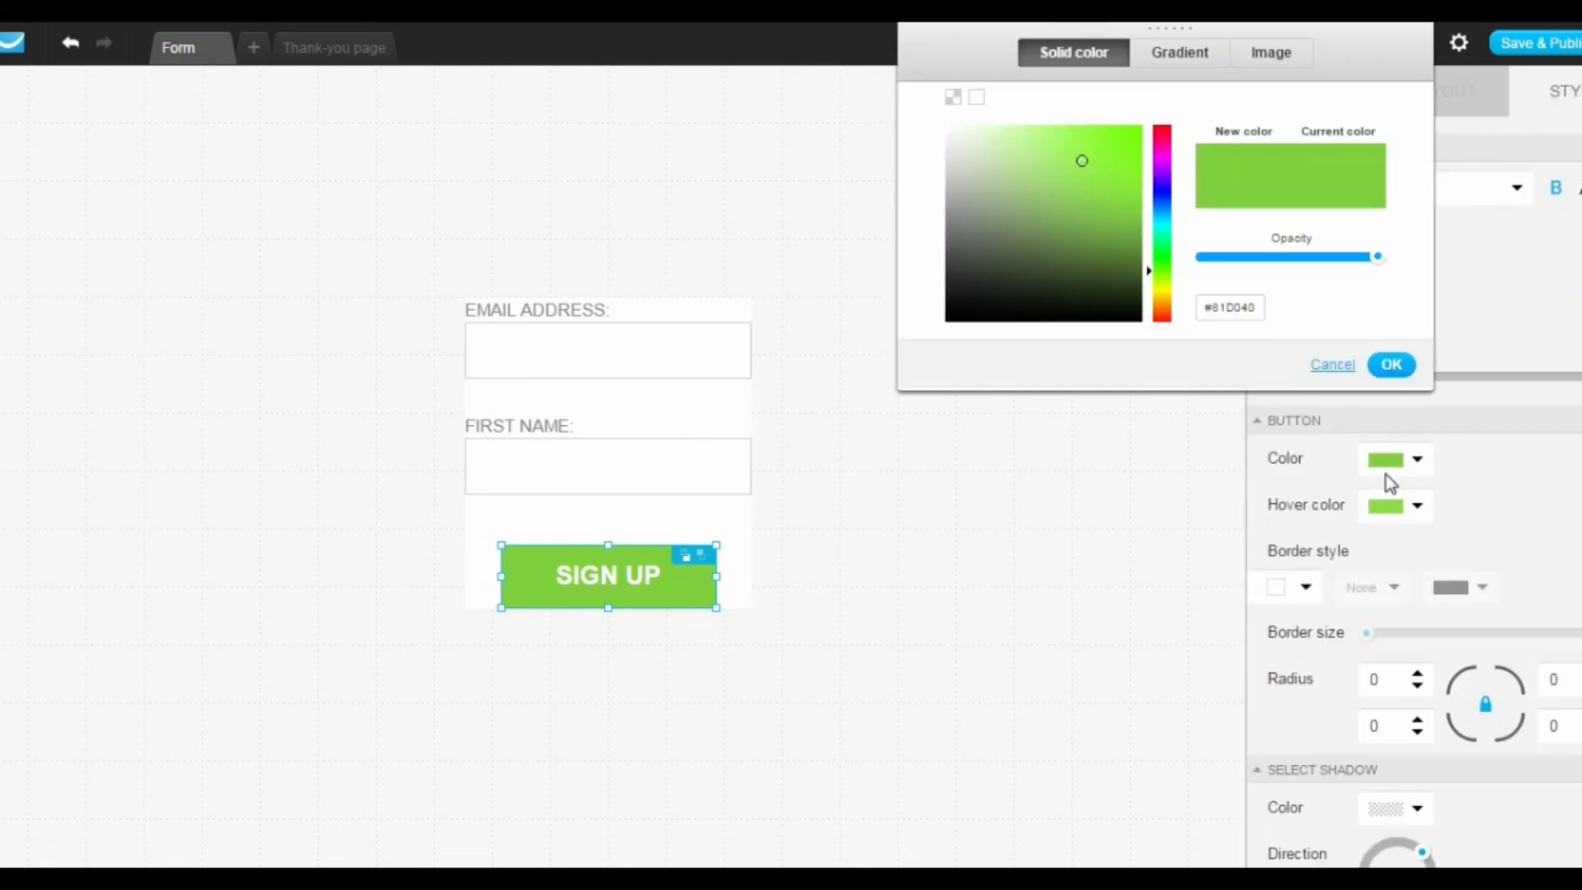
left_click(1160, 297)
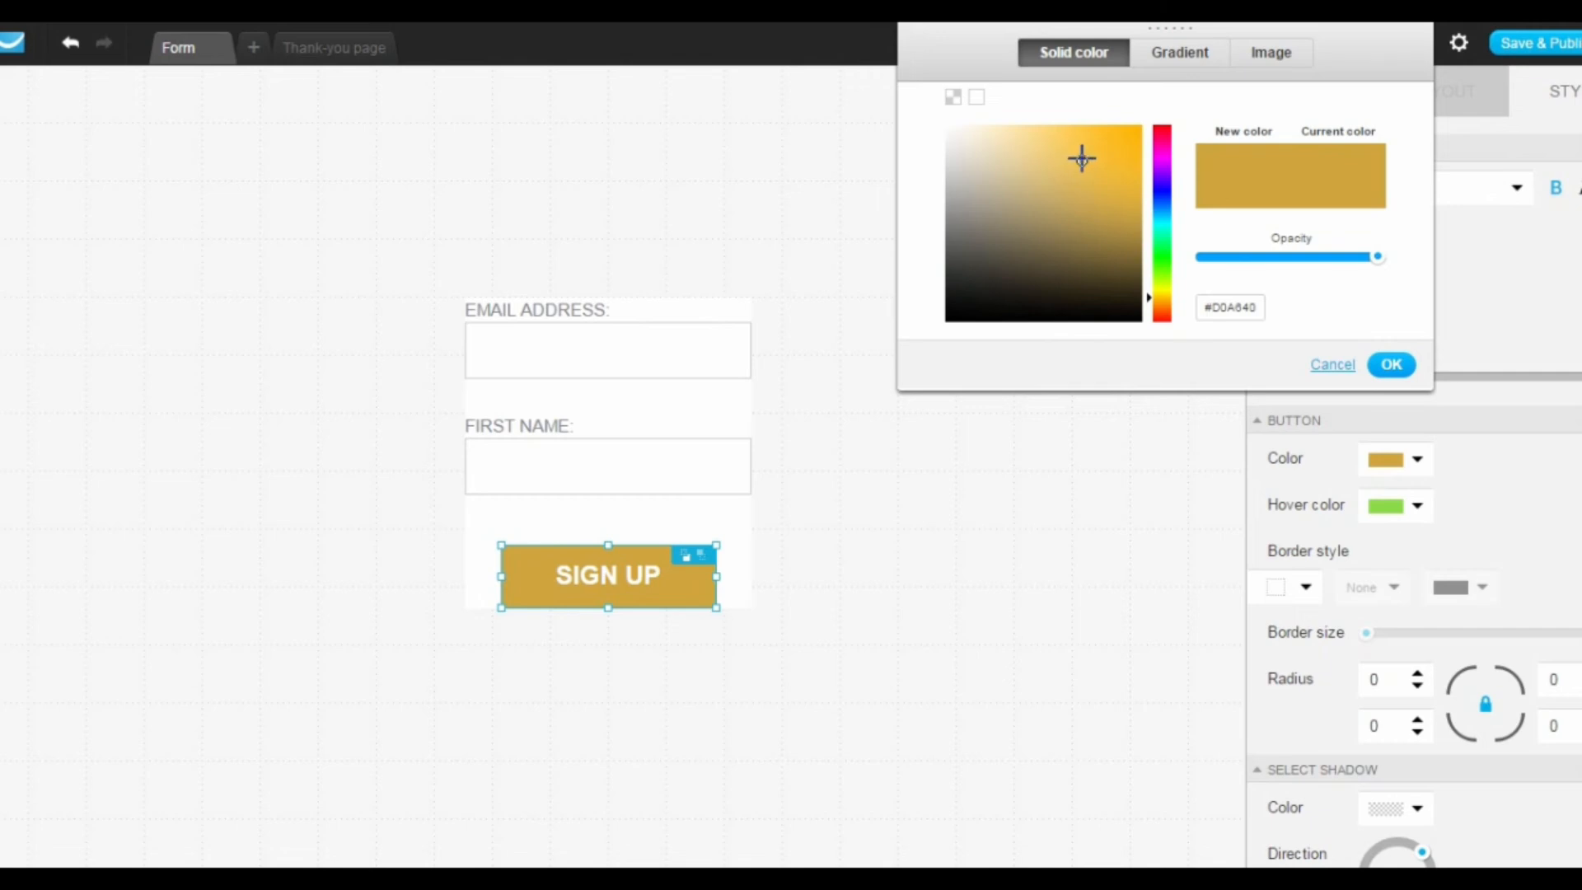
left_click_drag(1080, 156, 1126, 115)
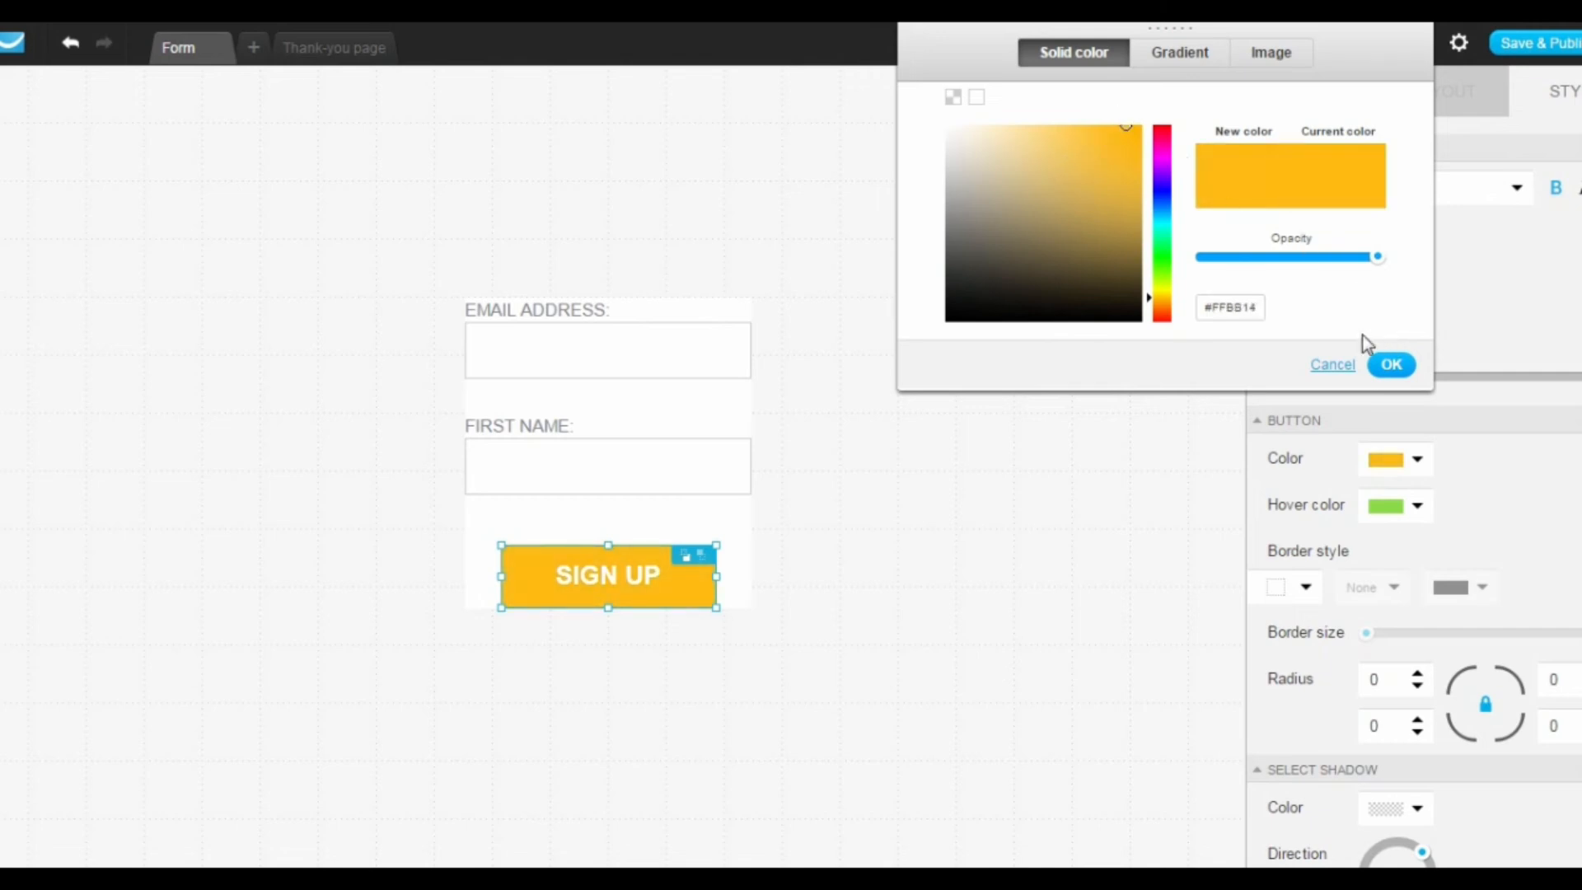
left_click_drag(1256, 307, 1160, 295)
left_click(1391, 364)
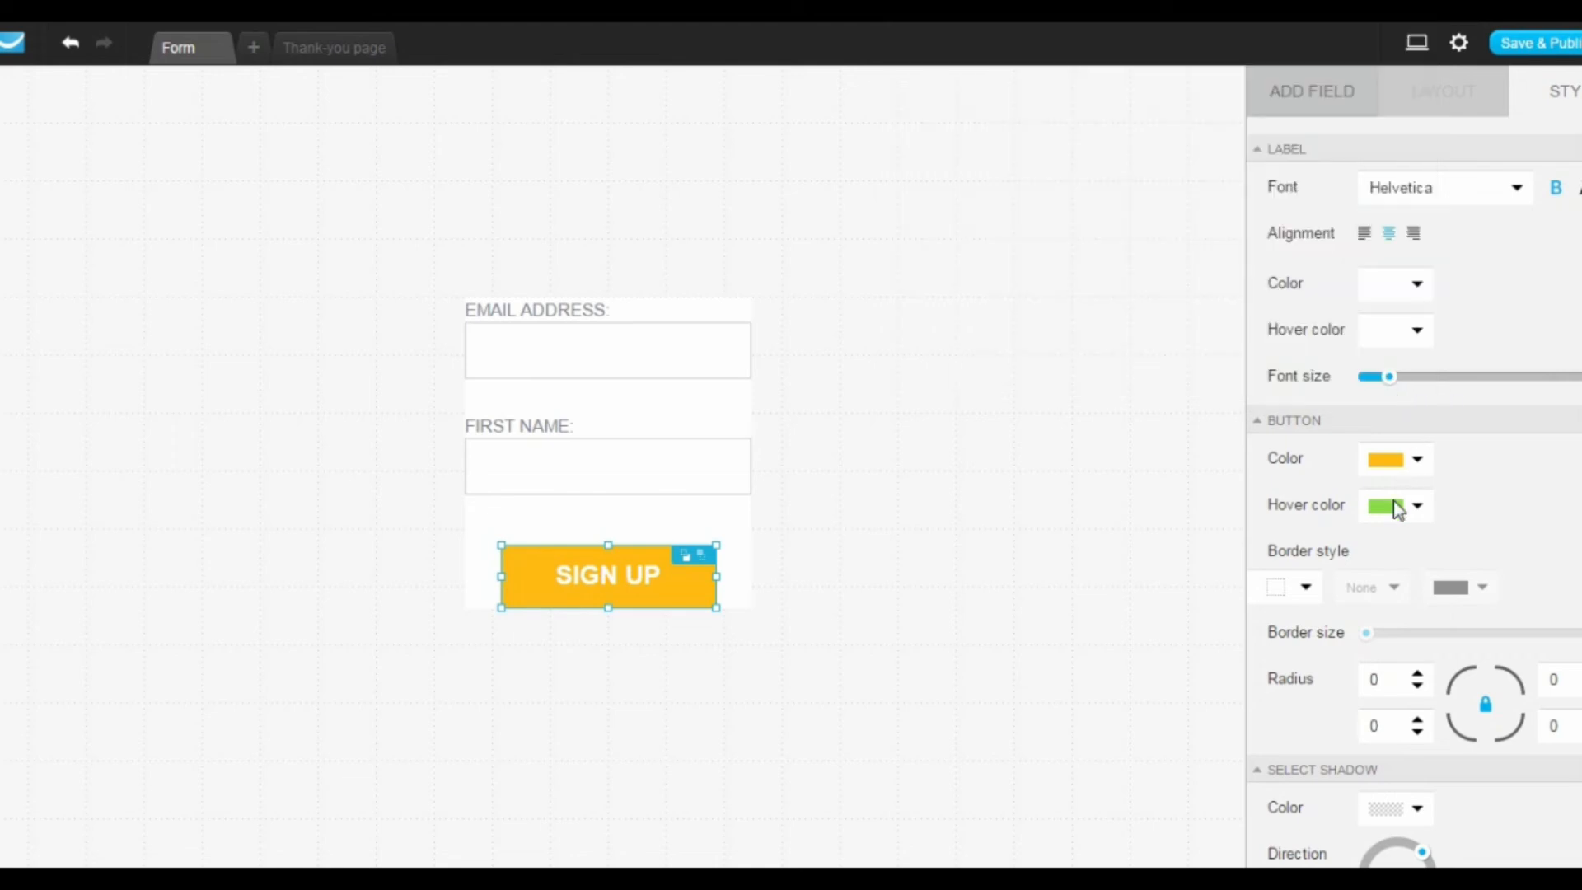
Step: Set the SIGN UP button's hover color to #FFBB14, and save and publish the form
left_click(1414, 516)
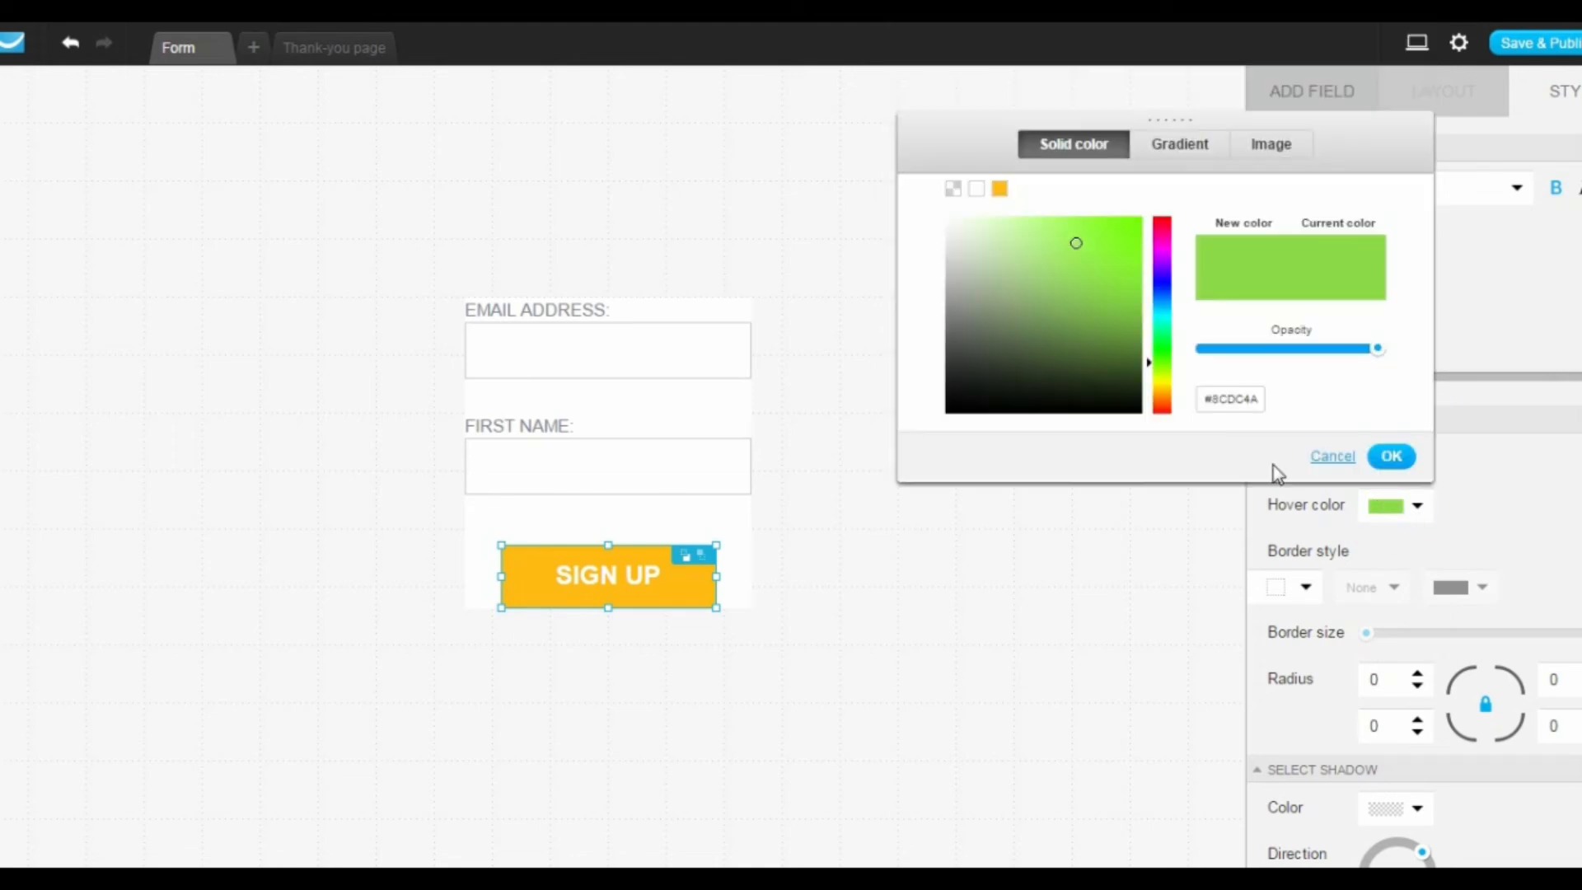
left_click_drag(1259, 404, 1190, 398)
key("ctrl+v")
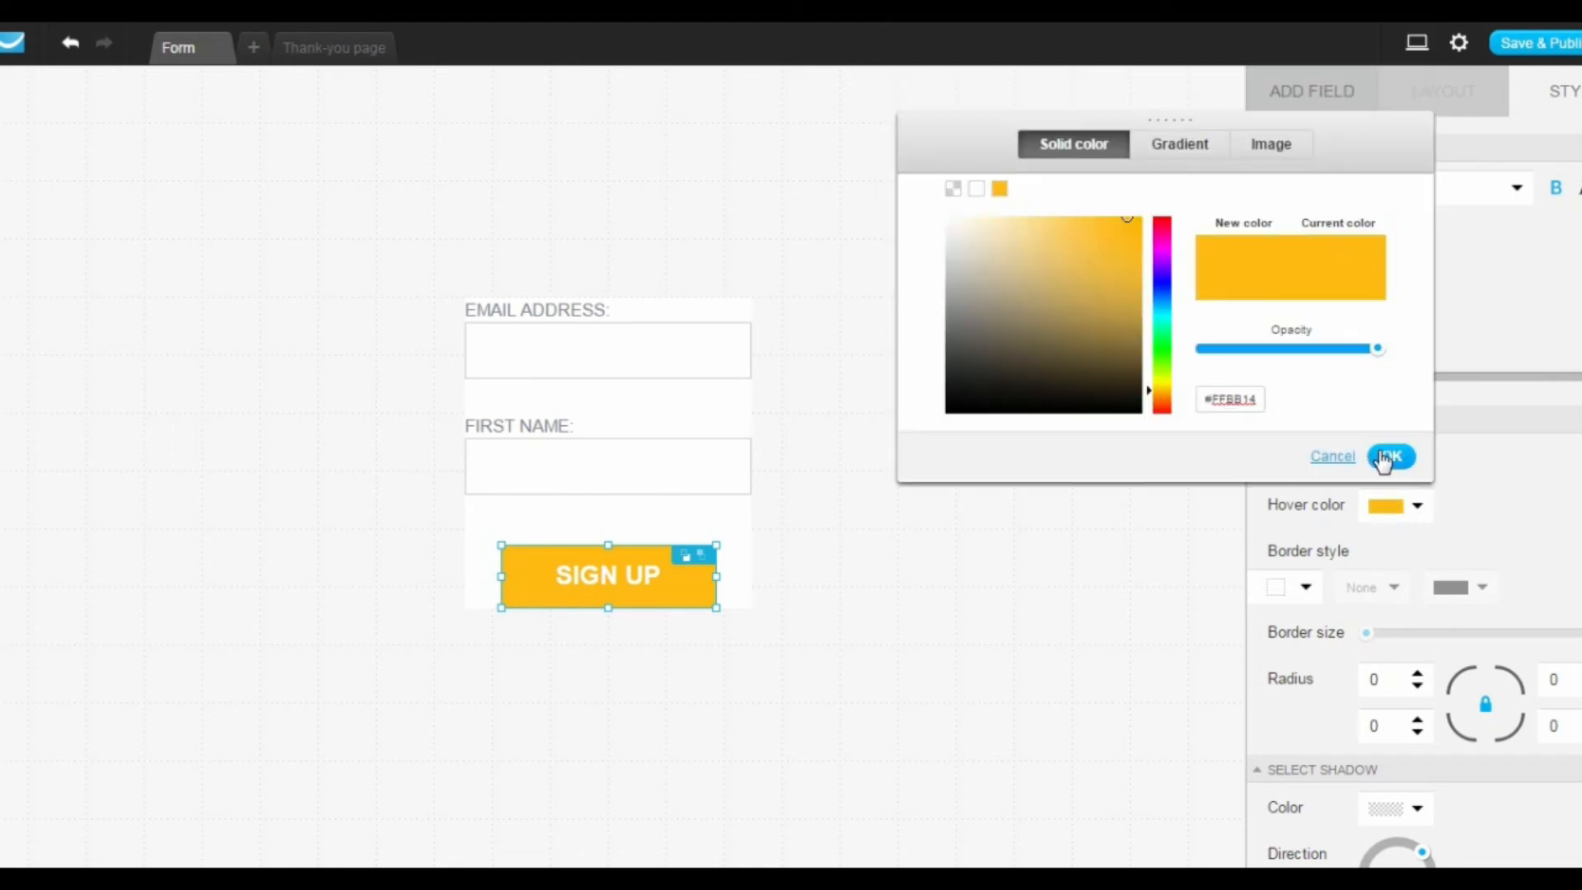
left_click(1389, 455)
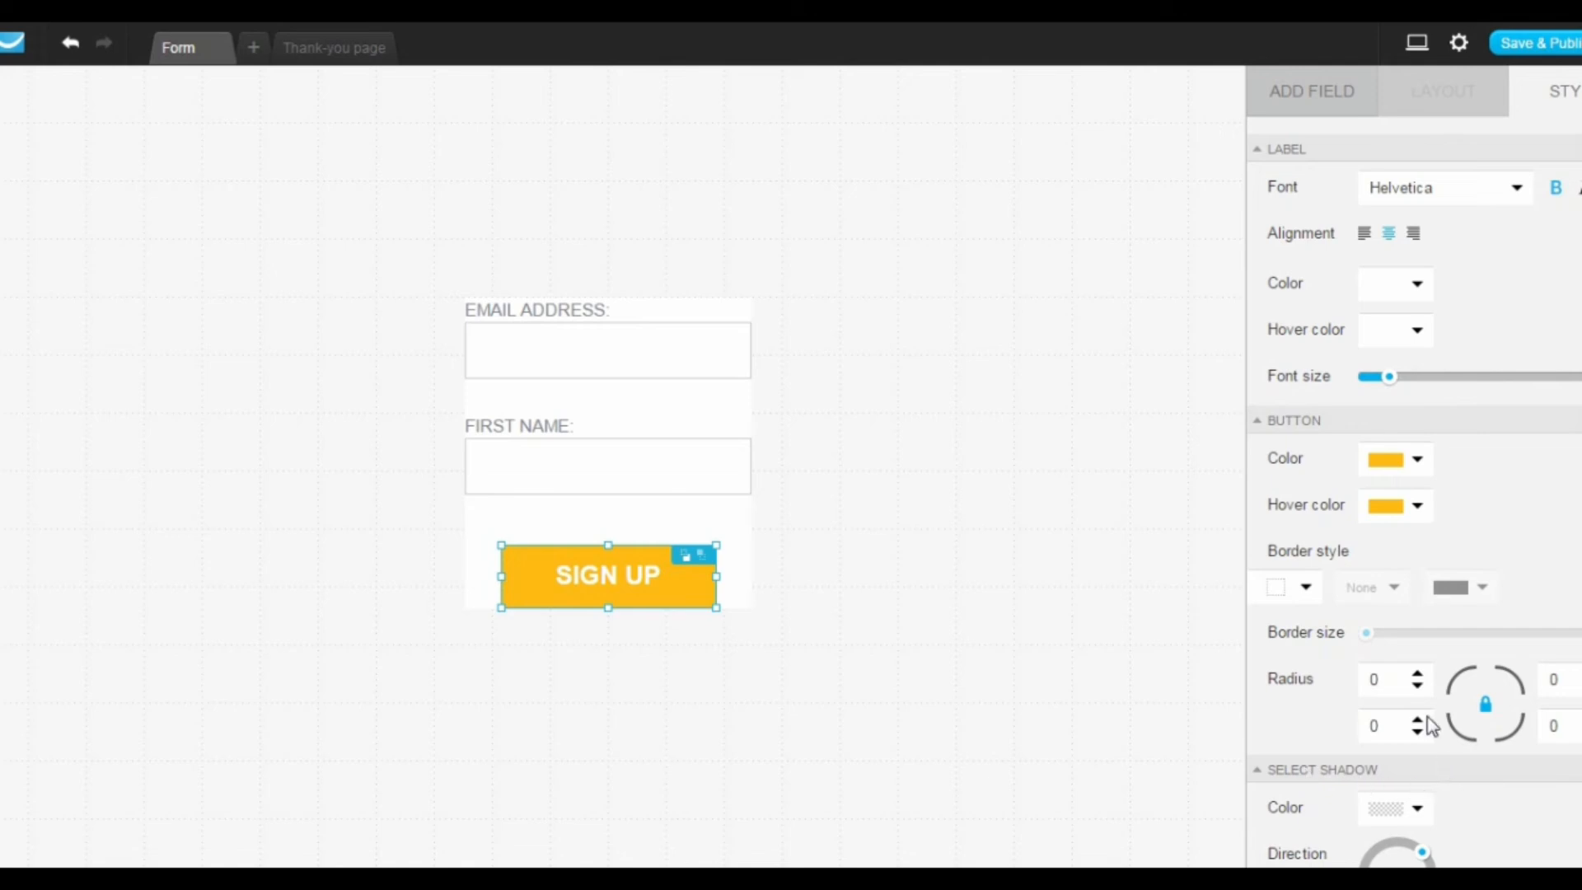
left_click(1520, 43)
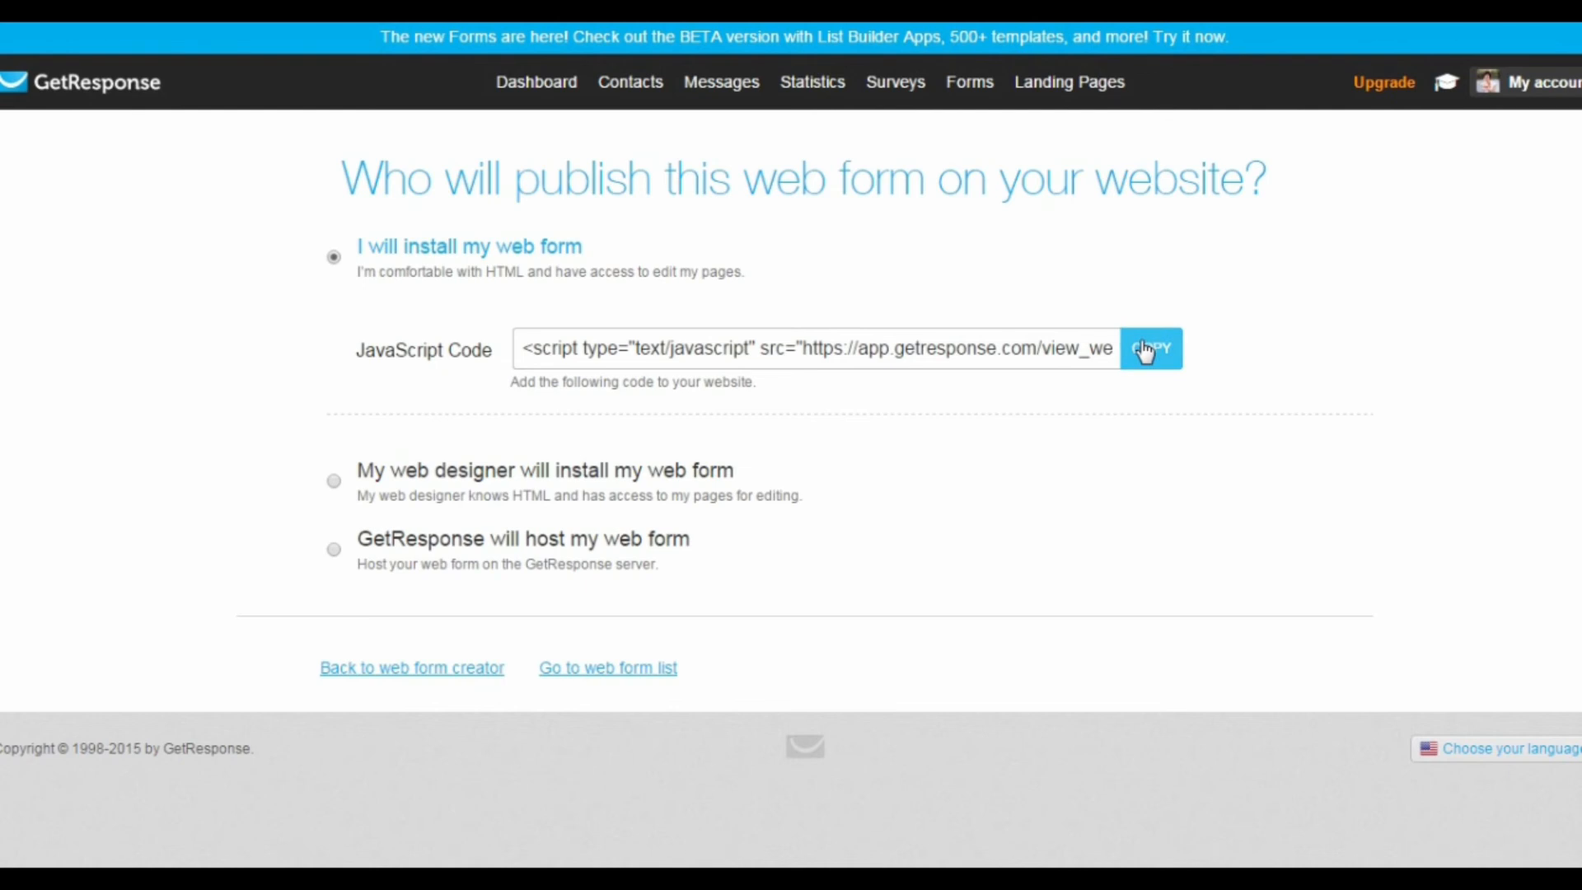
Step: Look through the web form's publishing options for installation by a web designer and for hosting by GetResponse
left_click(397, 475)
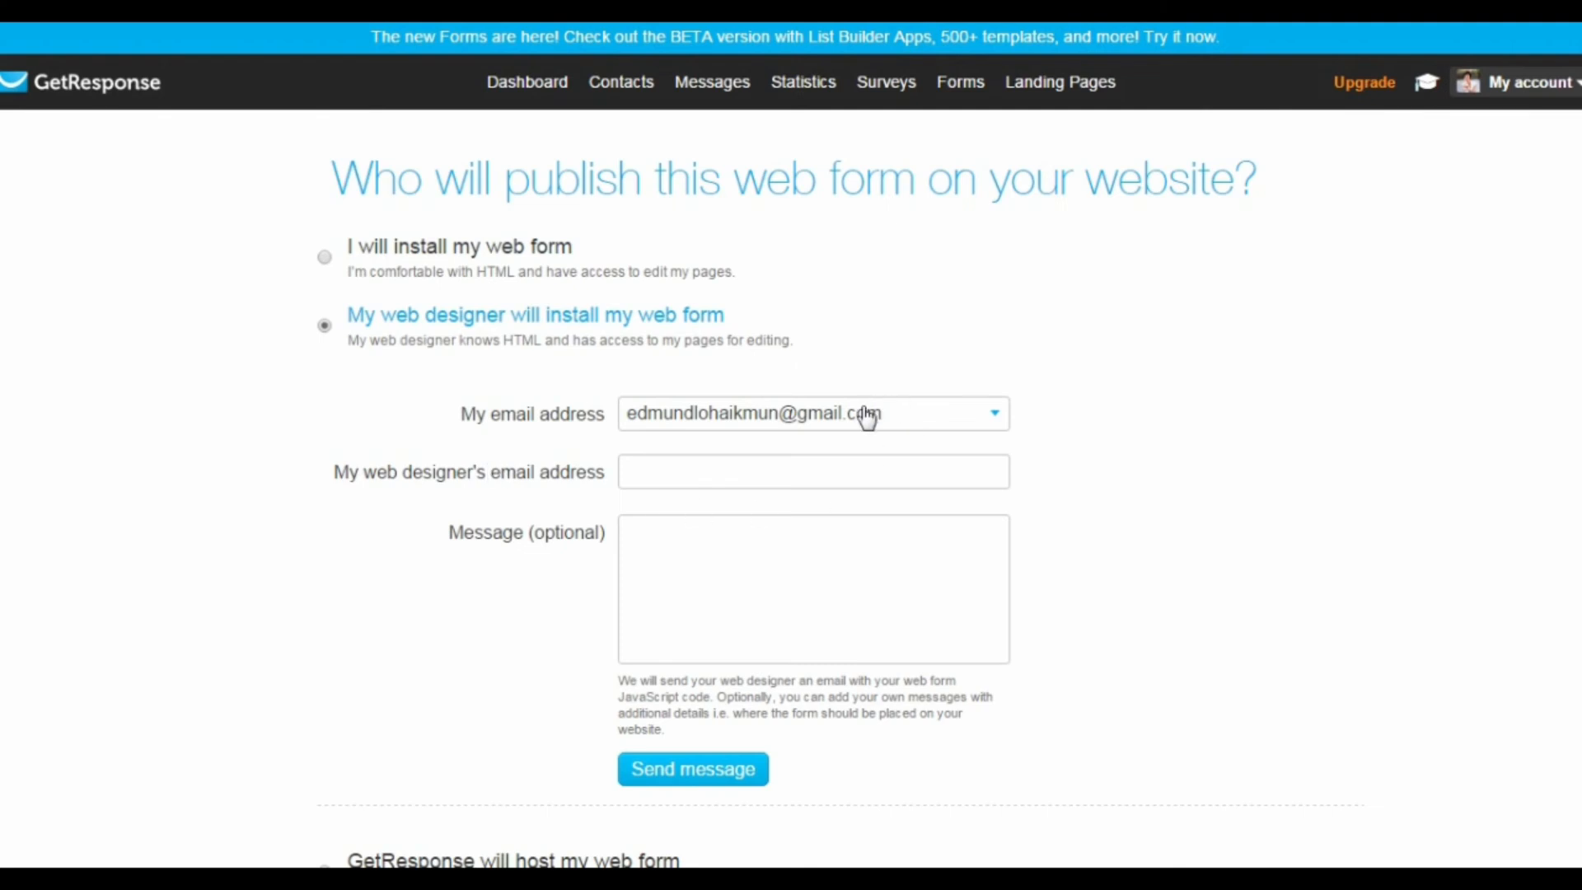
left_click(776, 465)
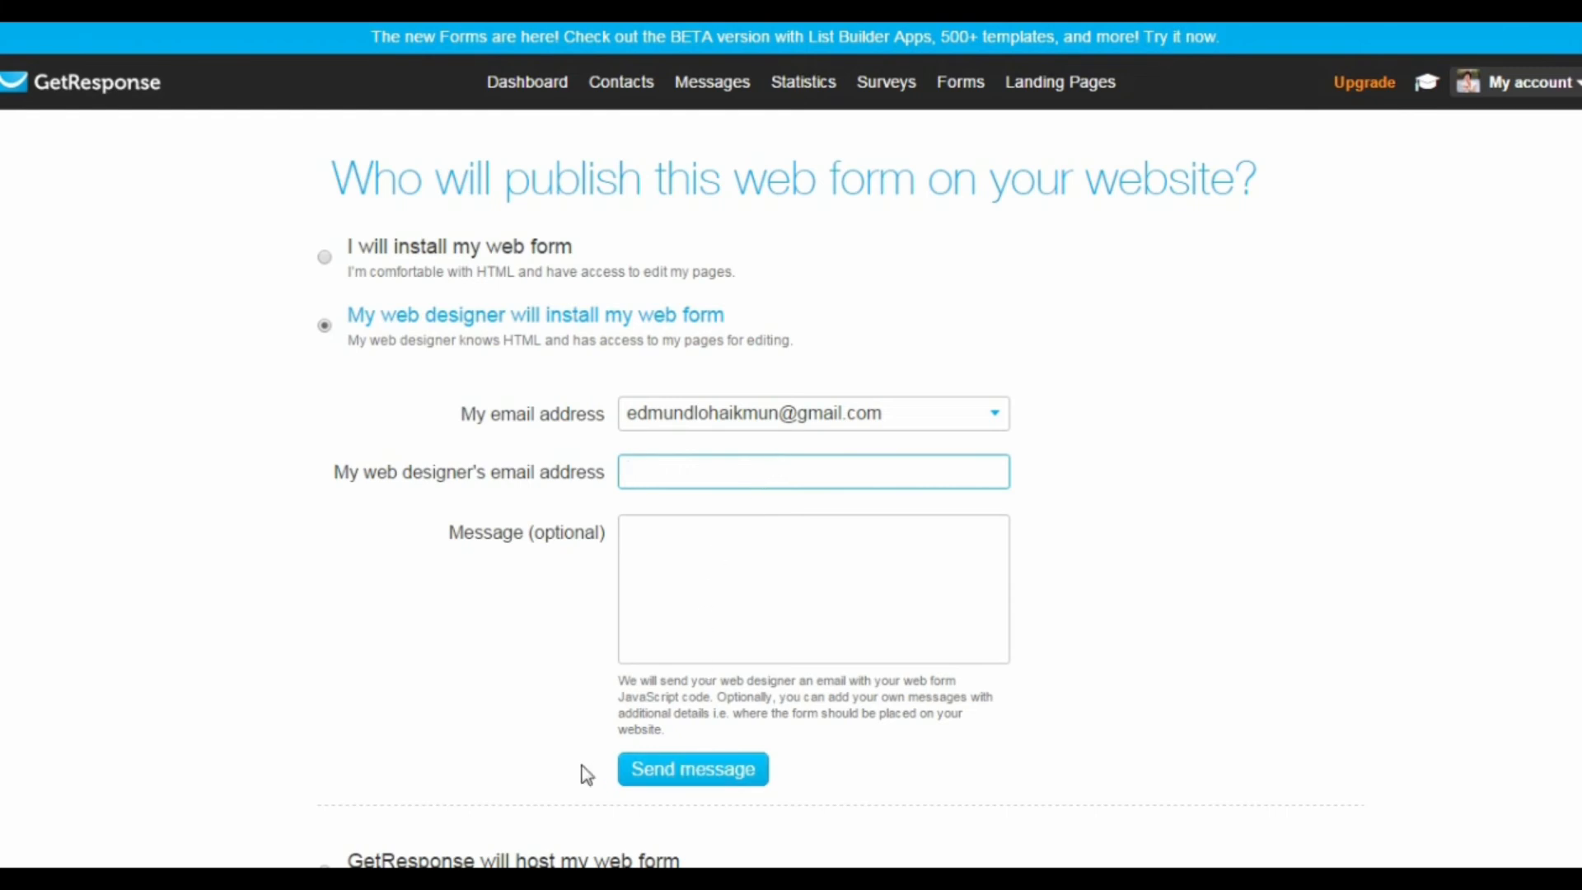
scroll(530, 651, "down", 2)
scroll(530, 651, "down", 2)
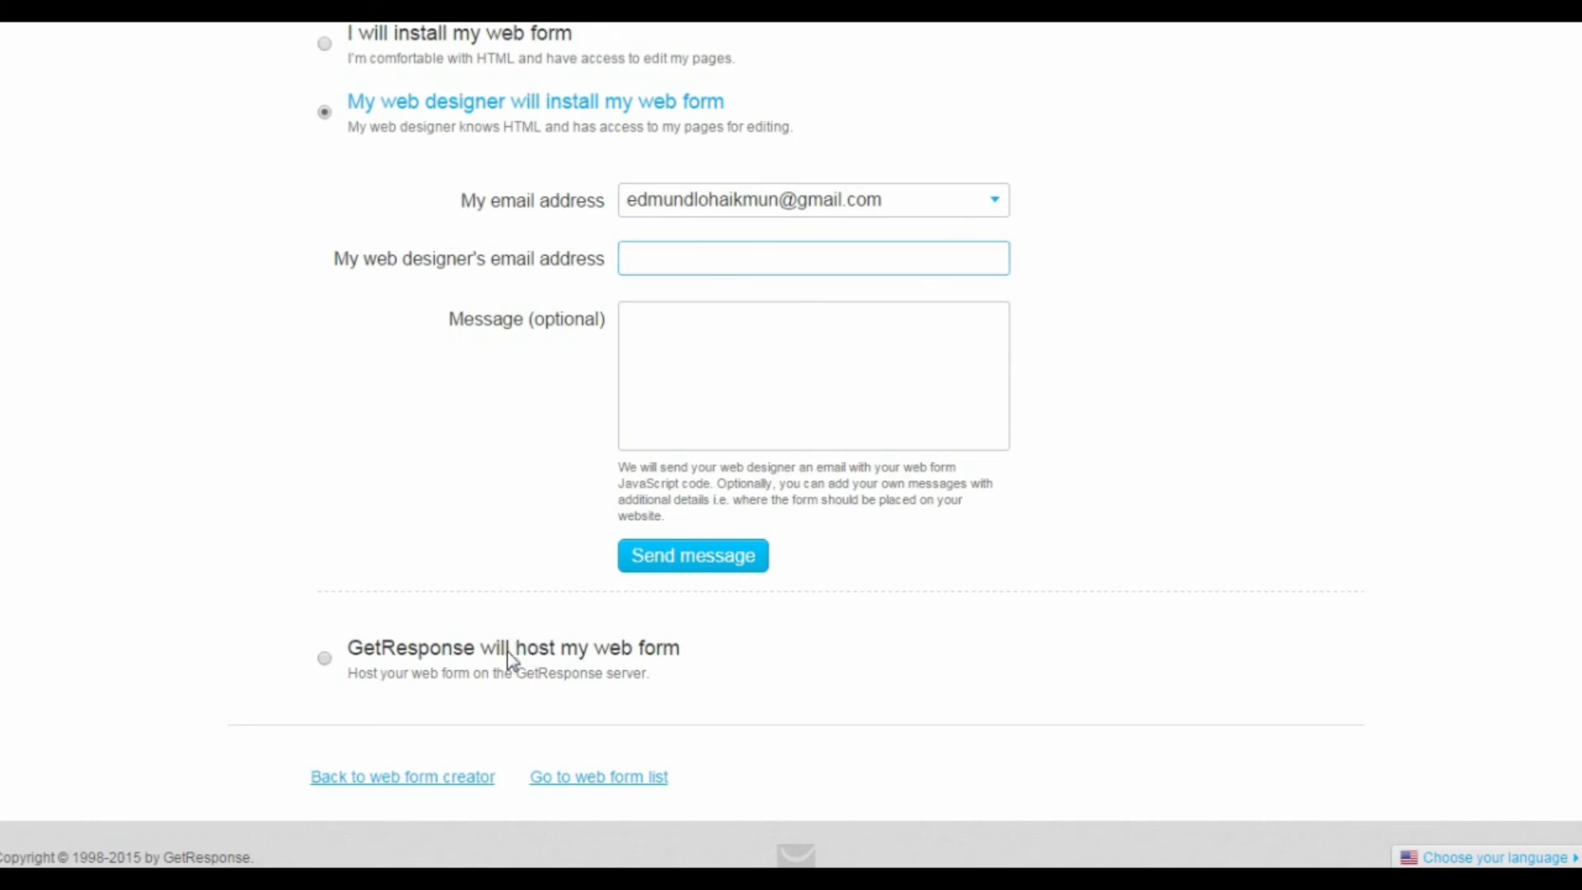
left_click(512, 651)
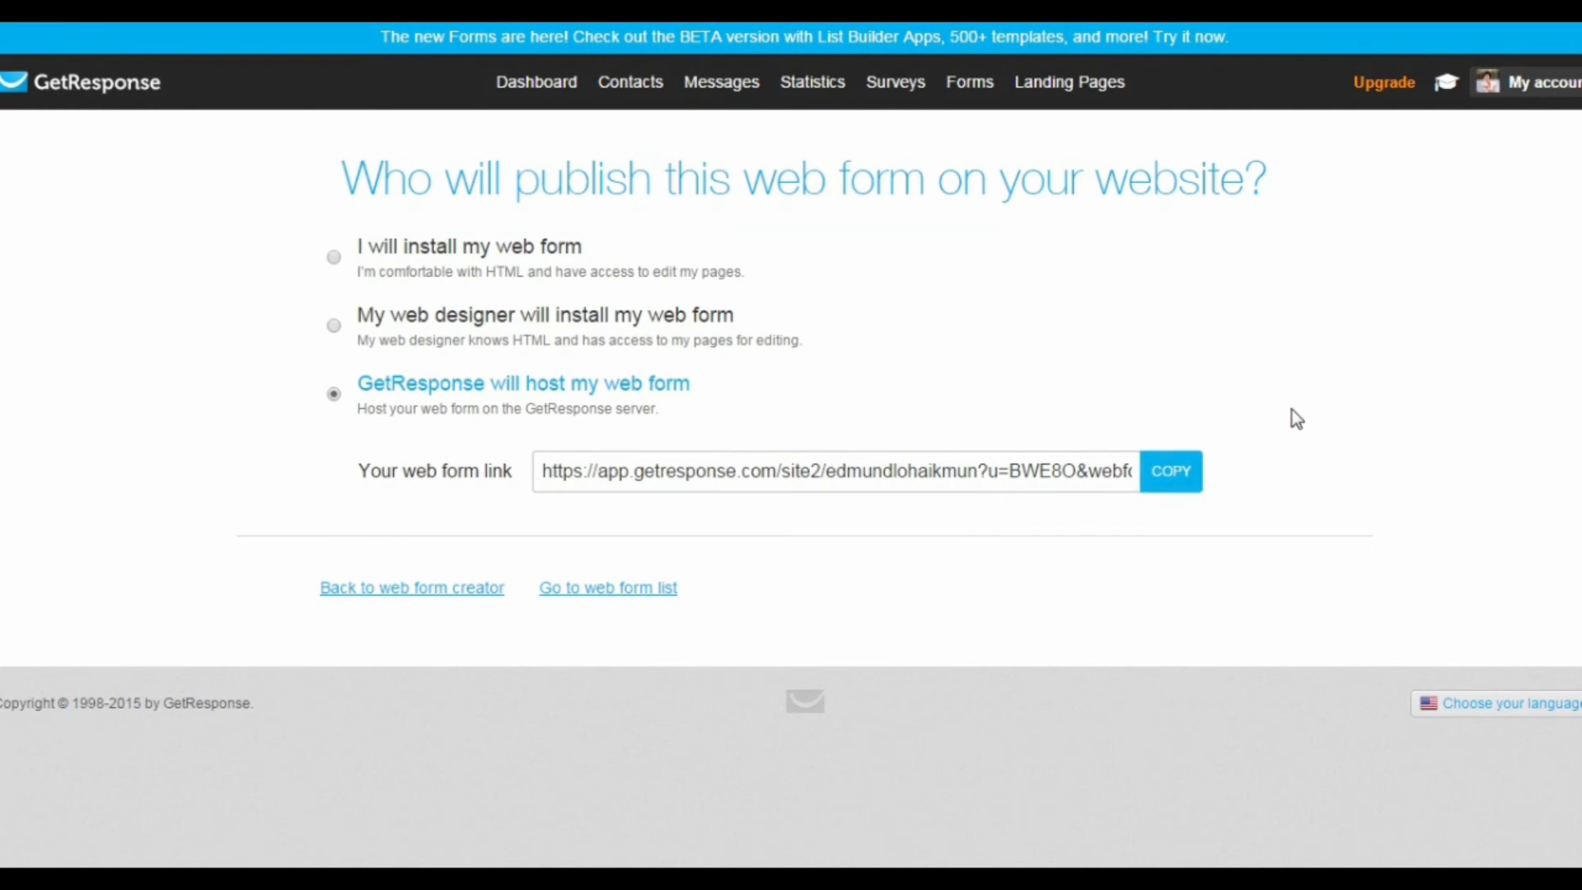
Step: In the campaign's permission settings, turn off confirmed opt-in for email and web subscriptions and open the confirmation message for customizing
left_click(549, 97)
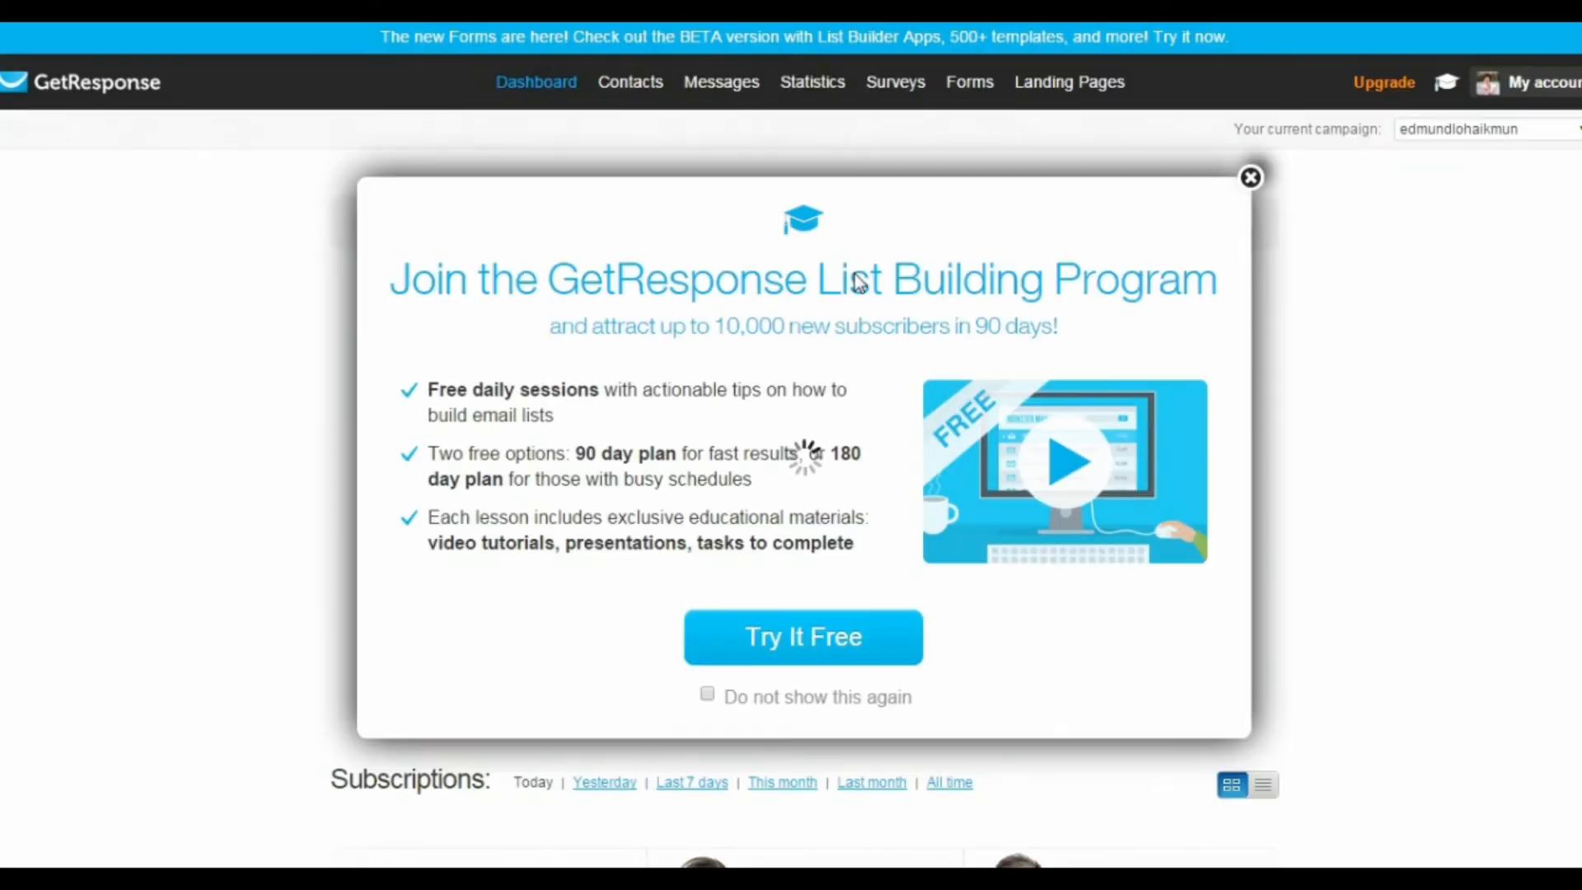
key("Escape")
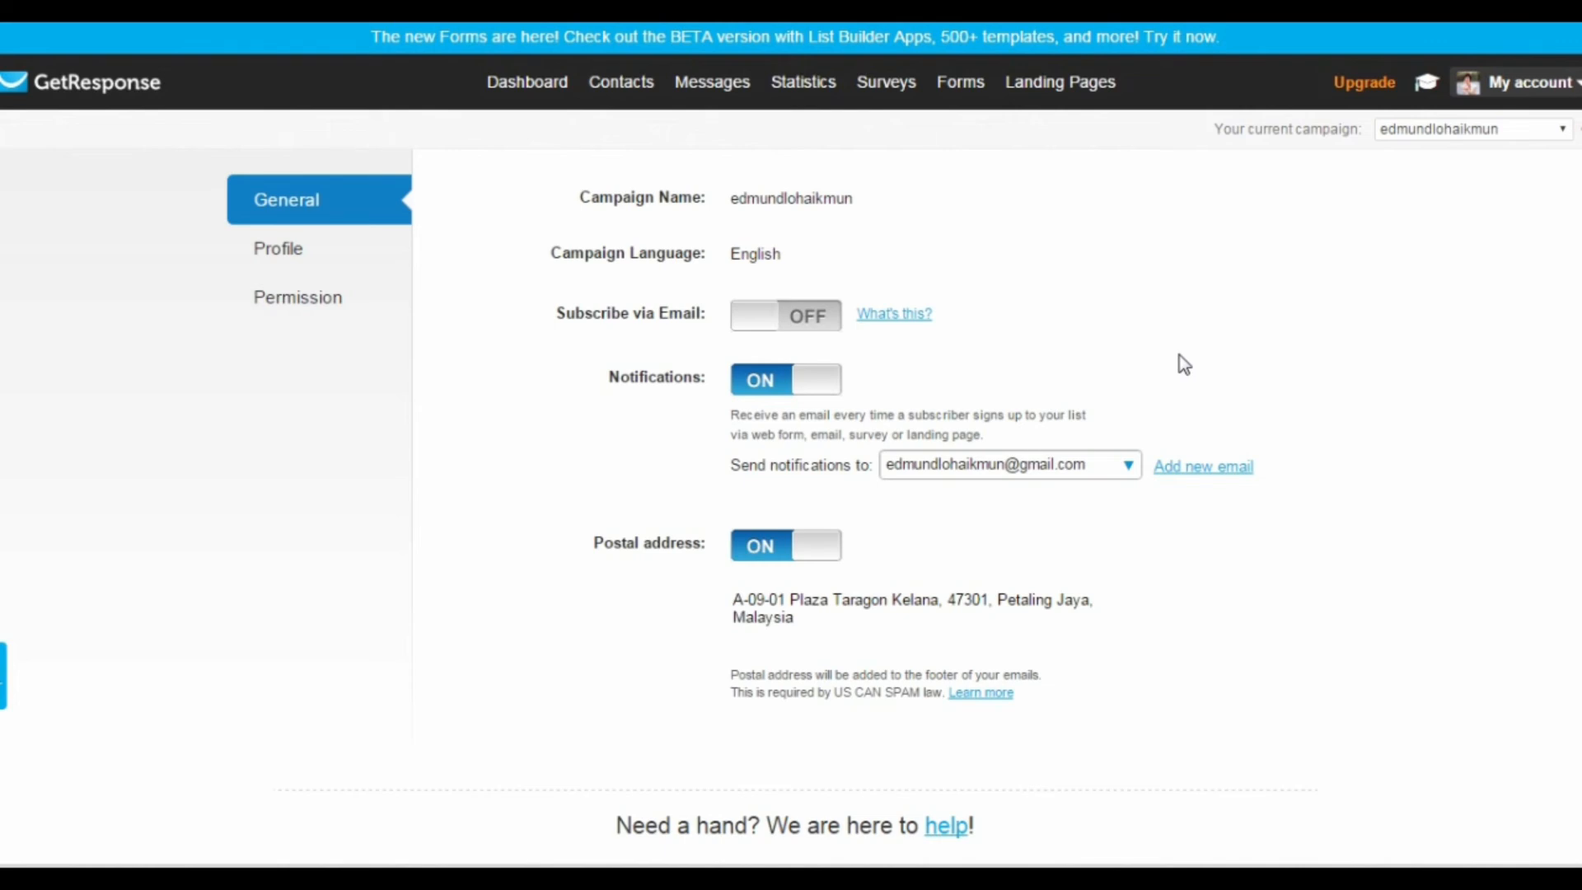
left_click(292, 305)
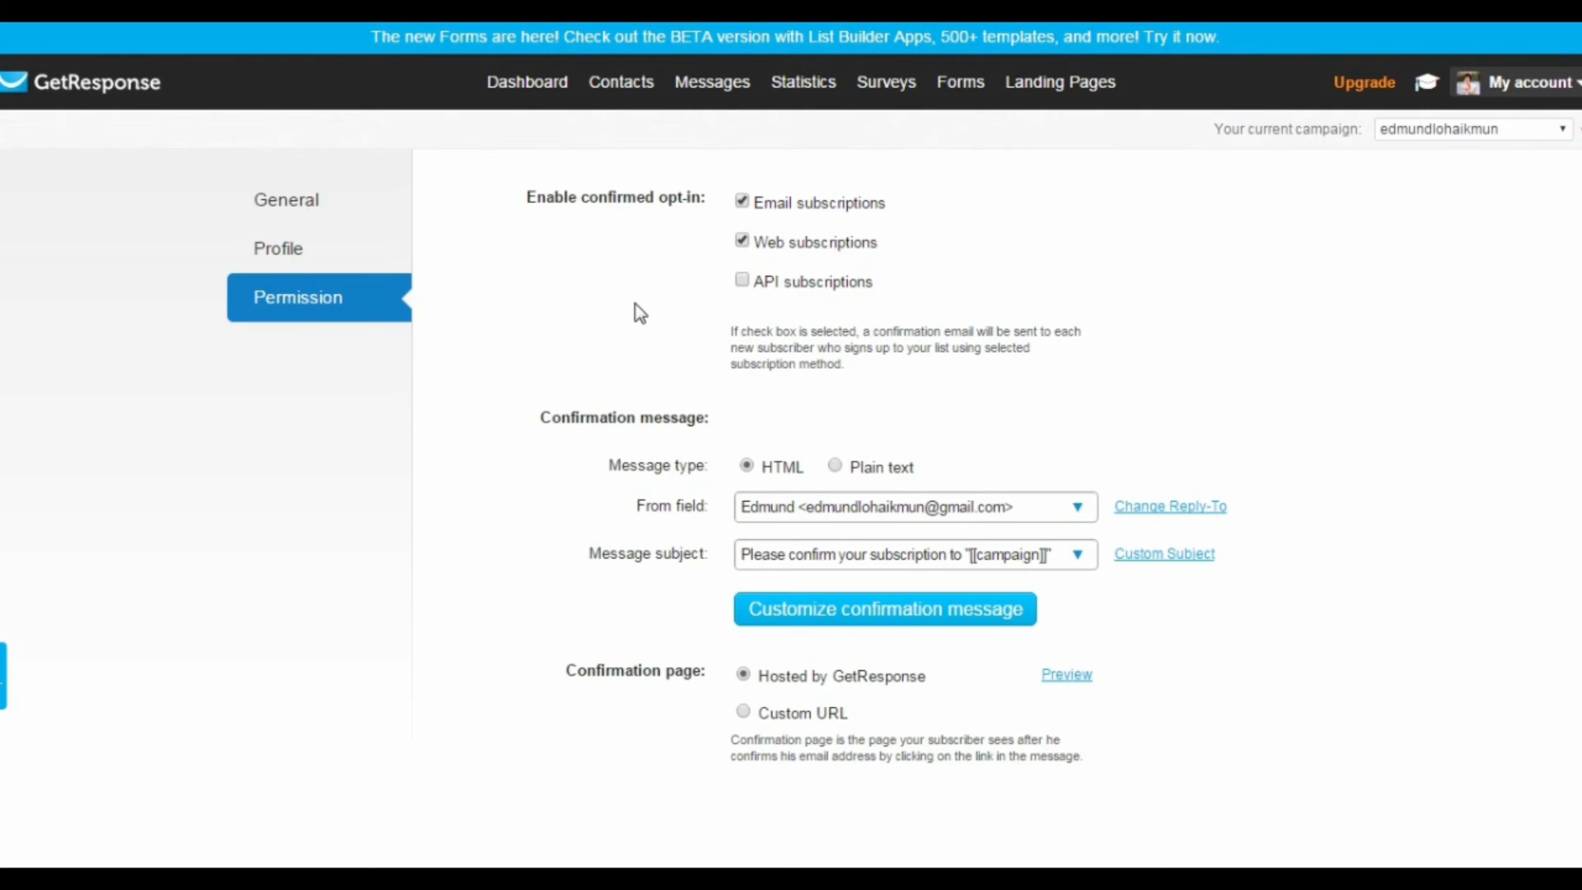
left_click_drag(527, 197, 648, 213)
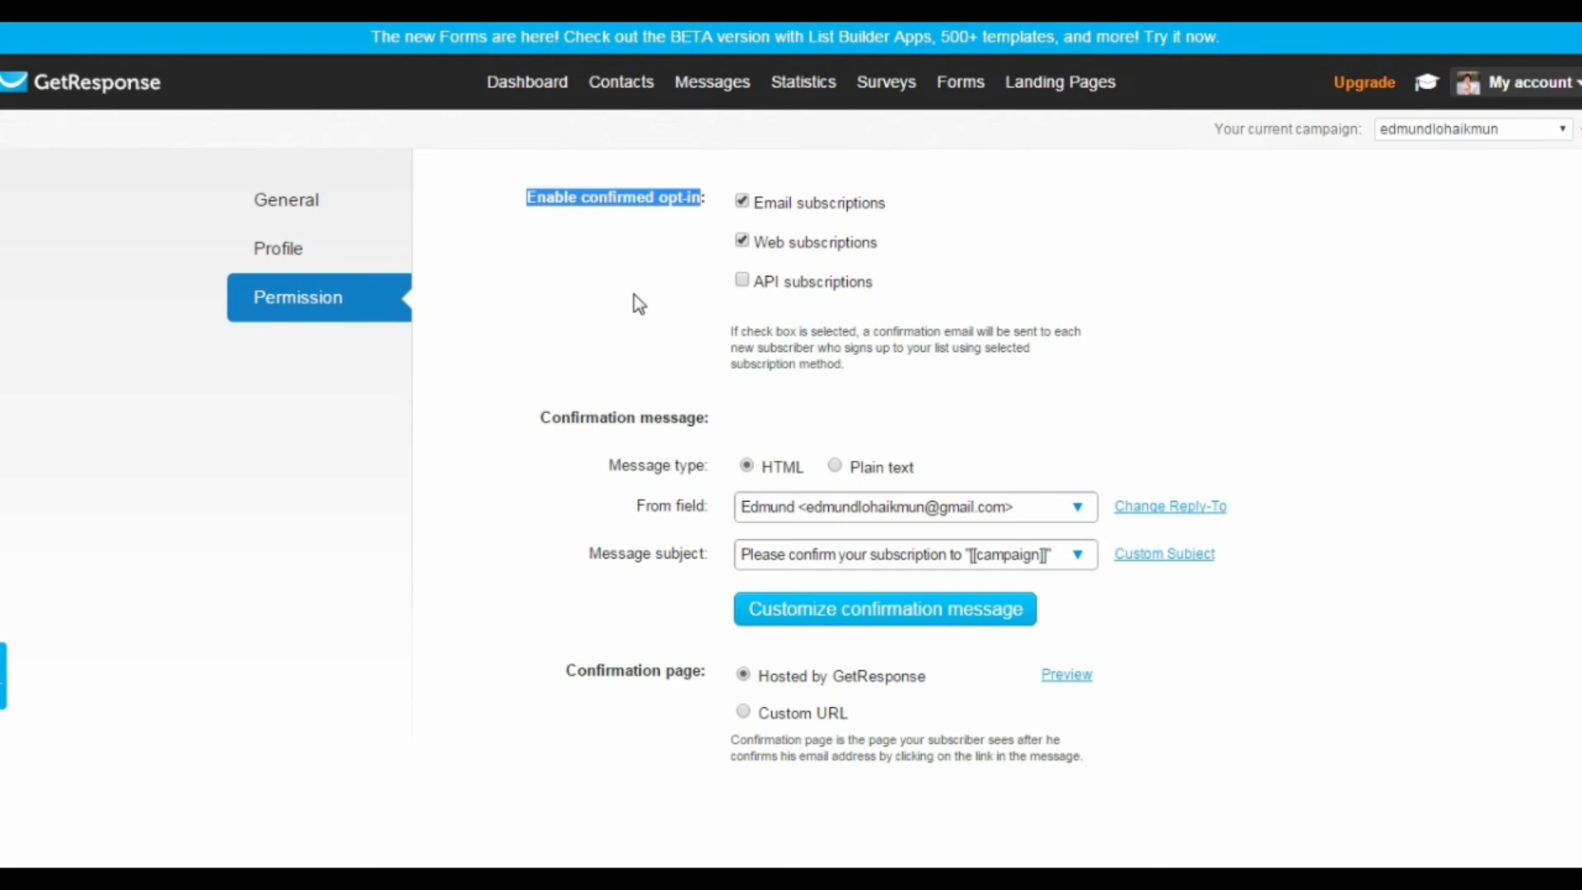
left_click(743, 201)
left_click(744, 241)
left_click_drag(543, 418, 697, 418)
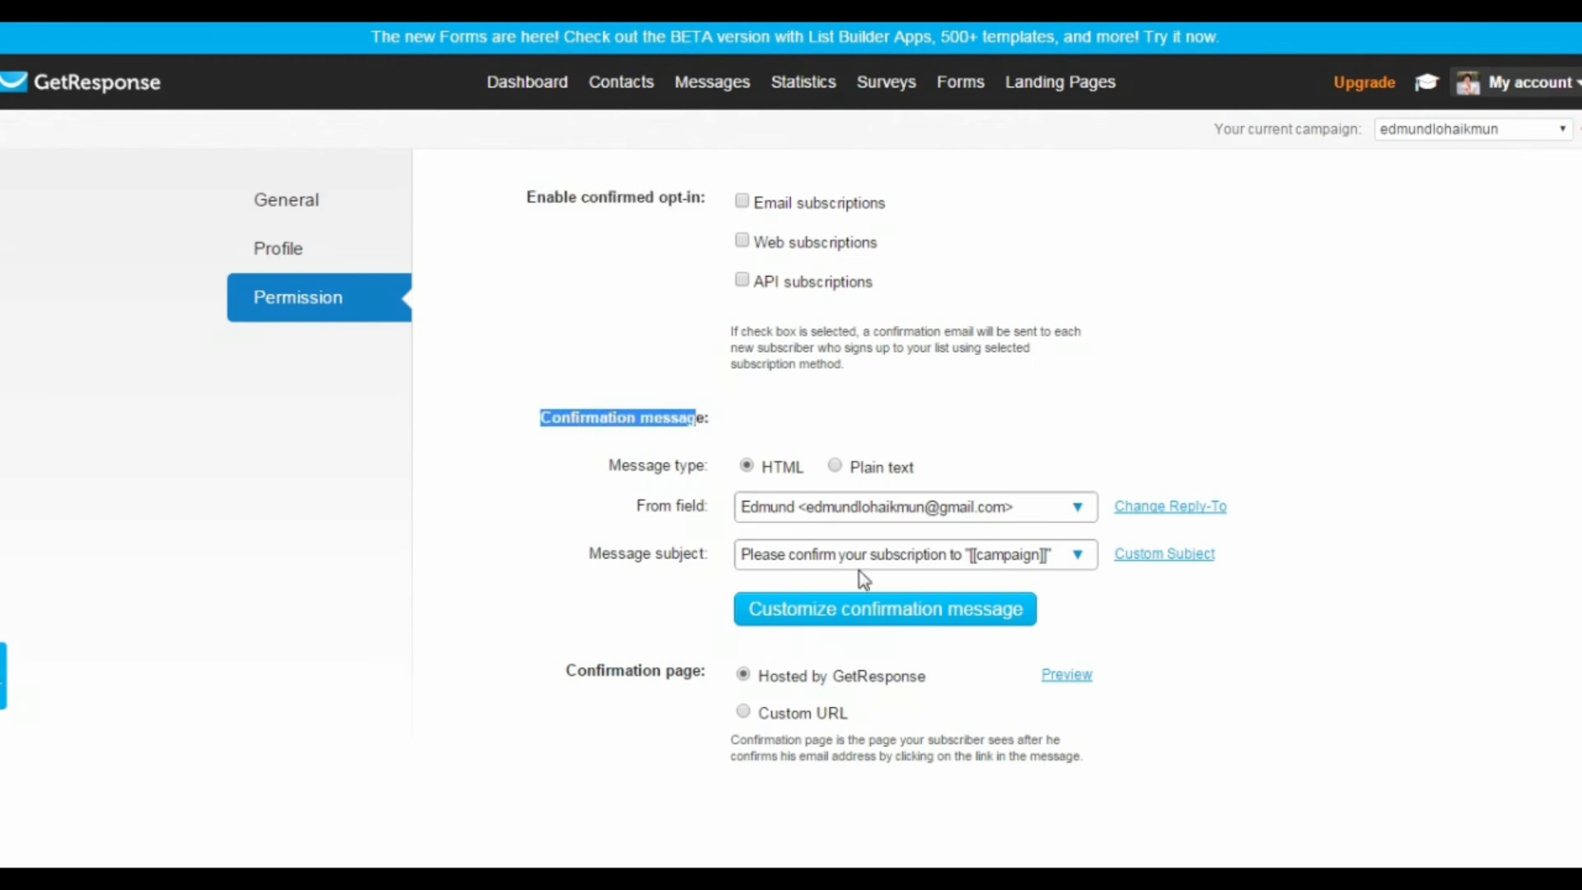
left_click(913, 626)
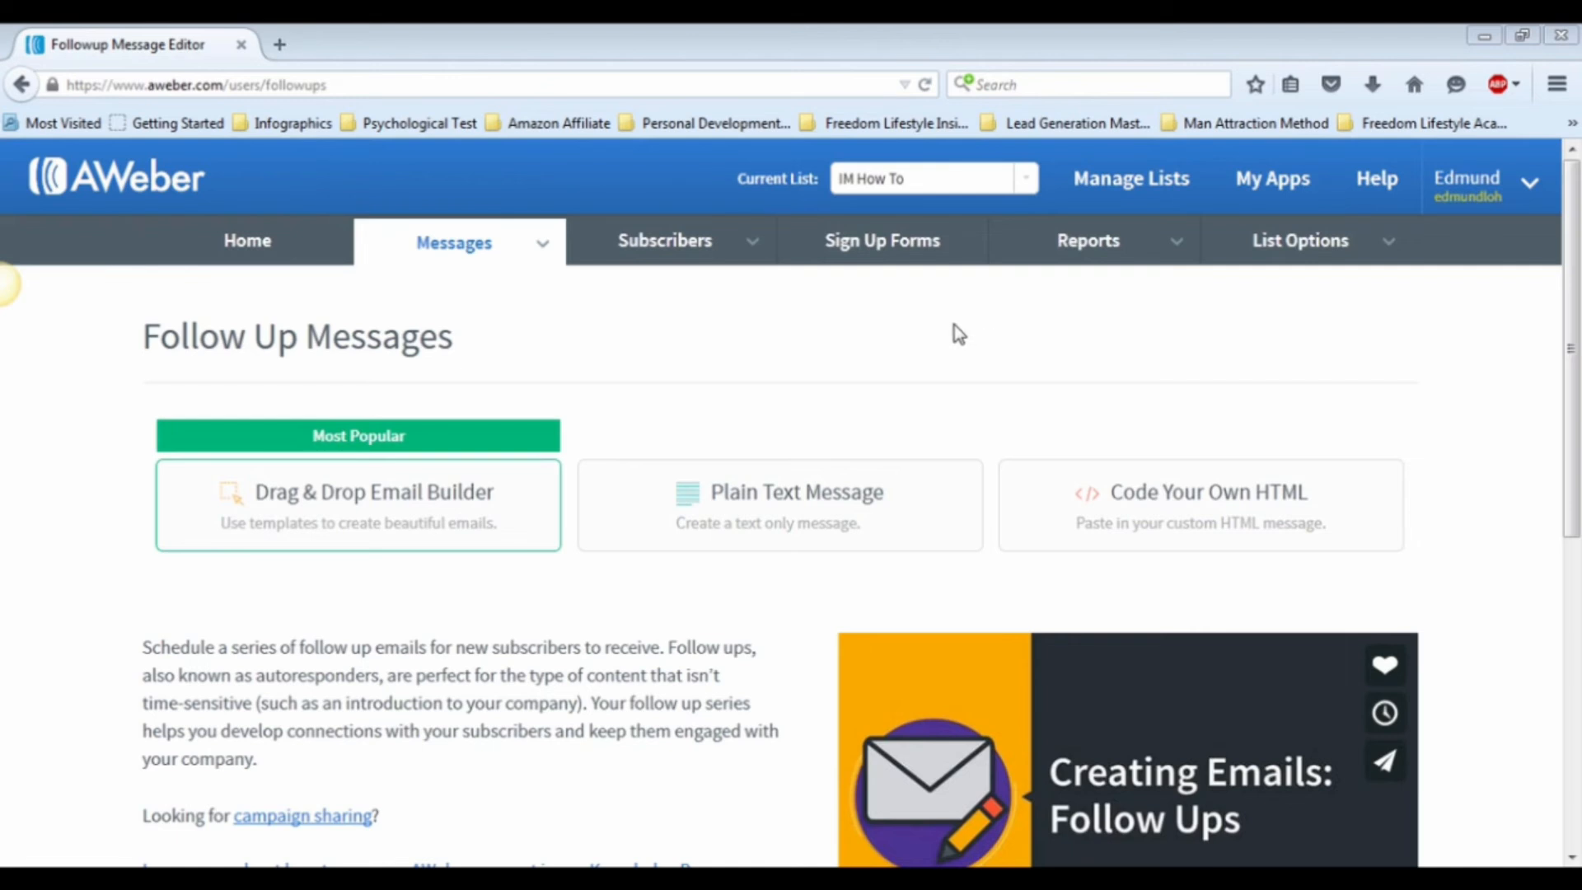
Step: In AWeber, create a new sign-up form for the IM How To list from the popular Foodie template in red
left_click(904, 246)
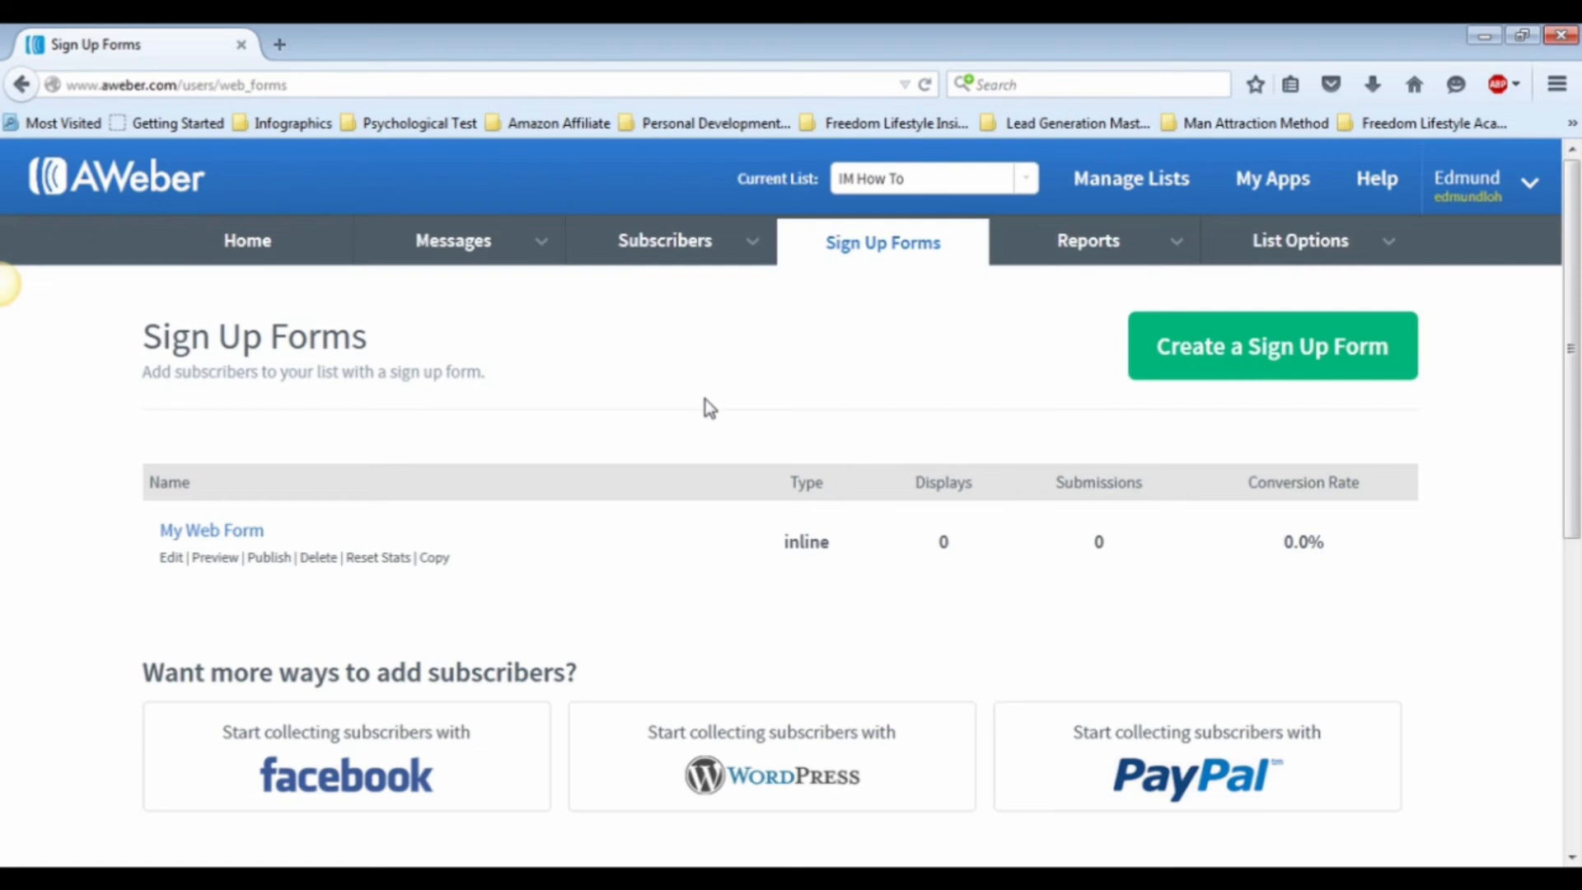
left_click(1183, 364)
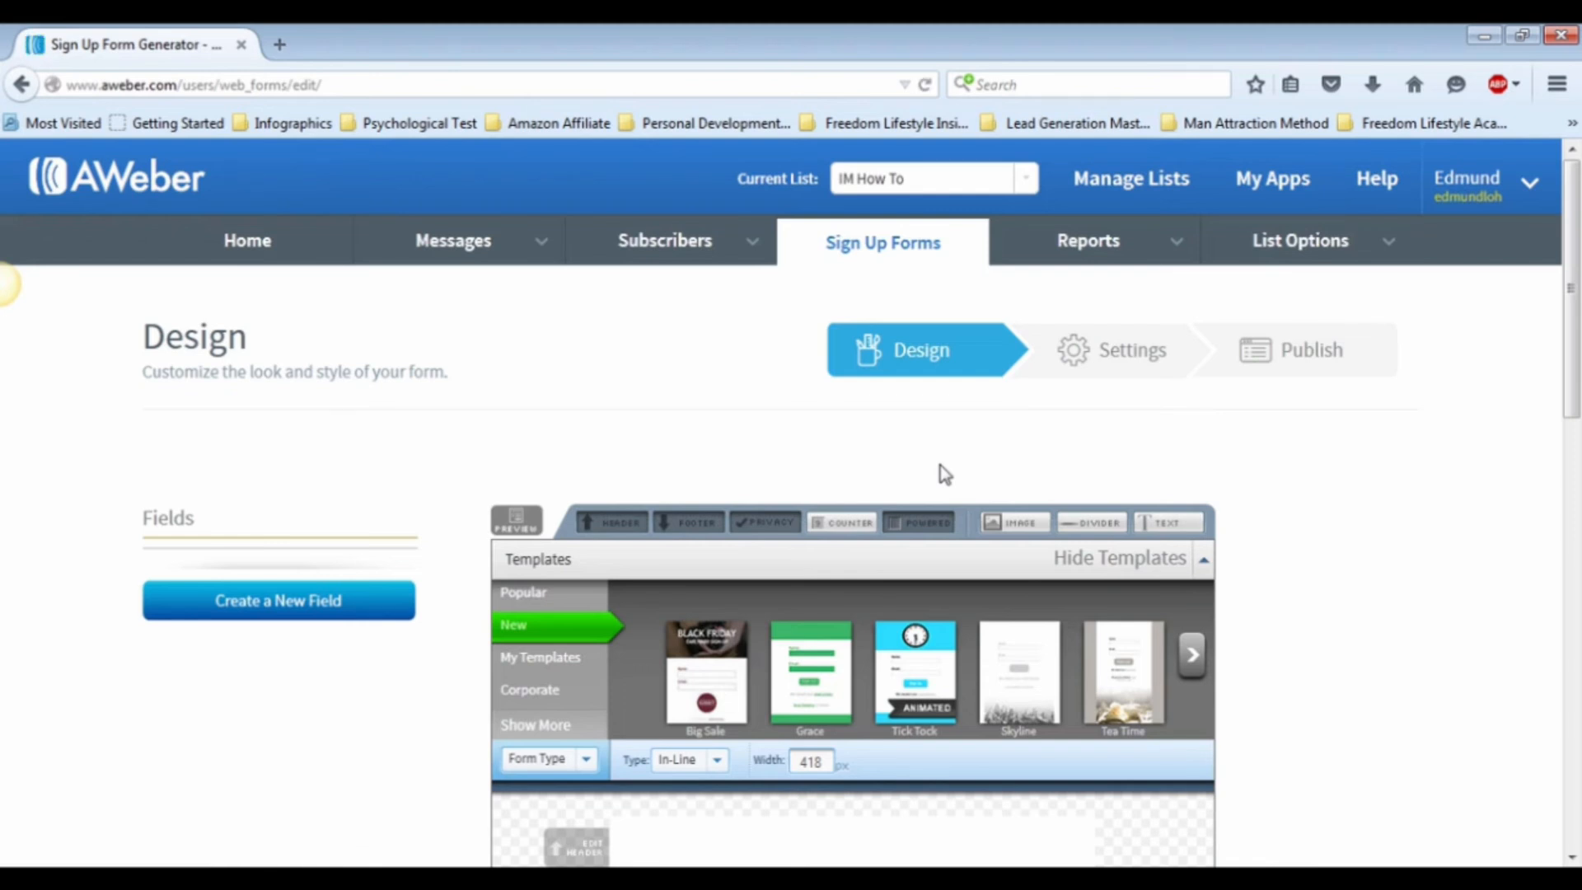
scroll(970, 434, "down", 3)
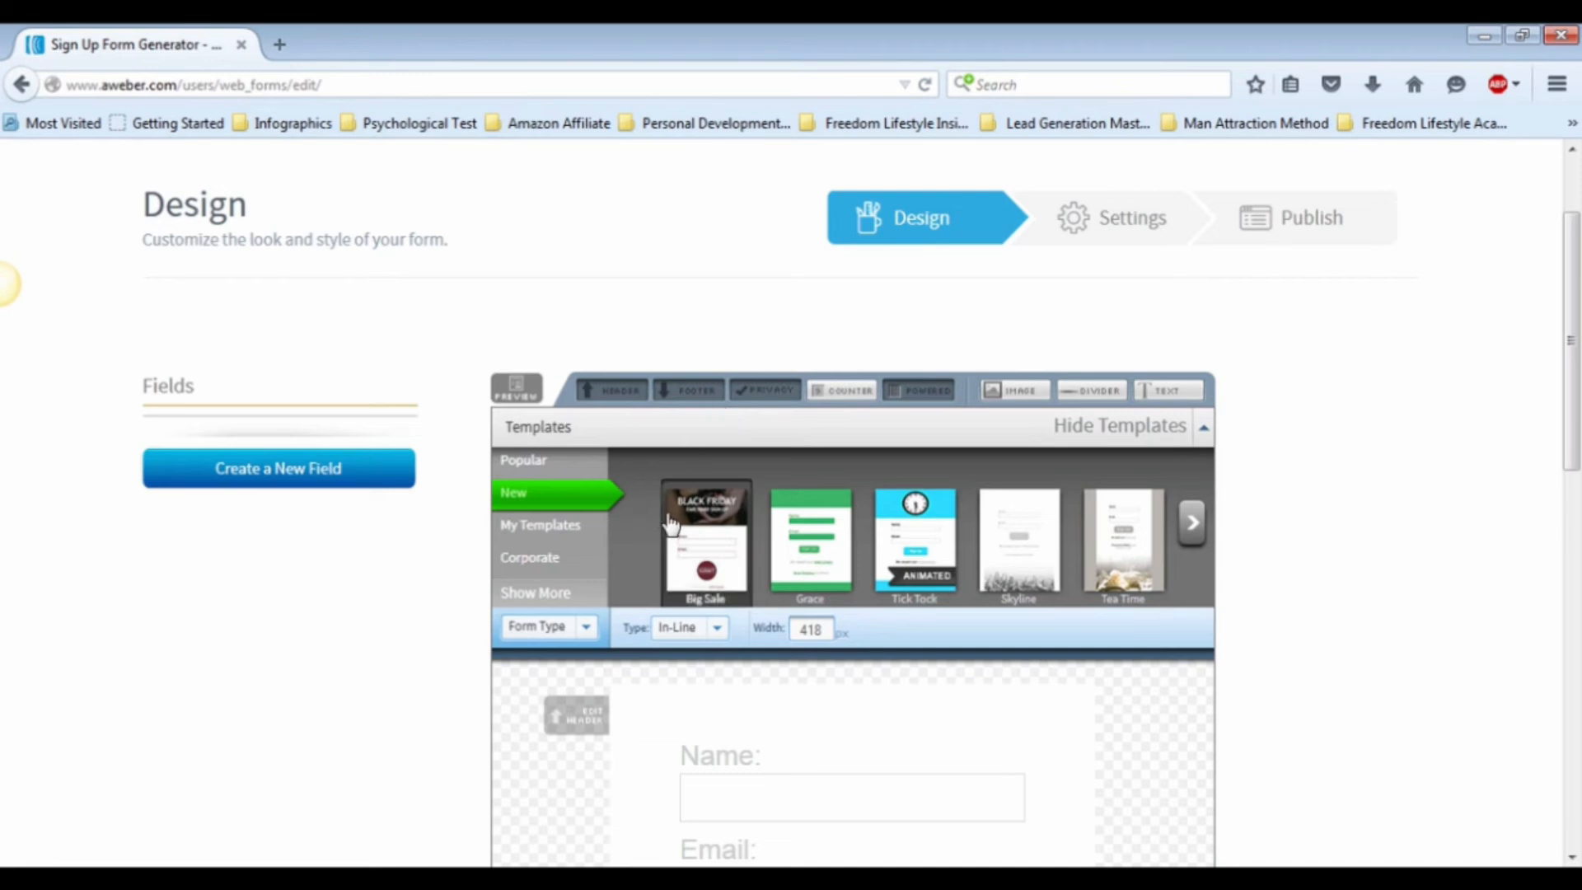
left_click(540, 470)
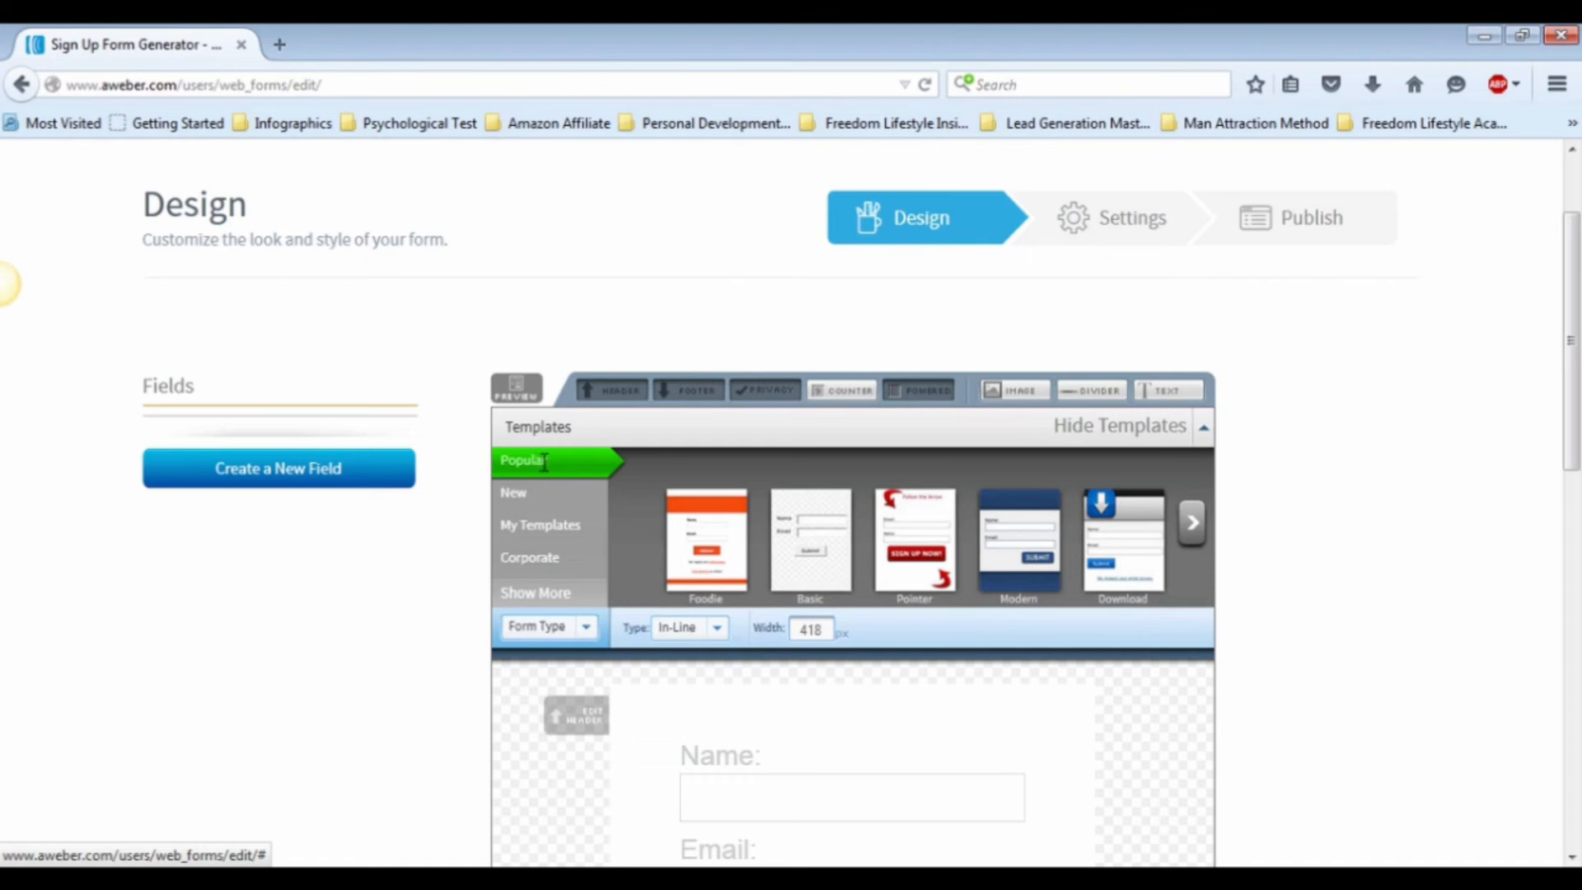
left_click(719, 541)
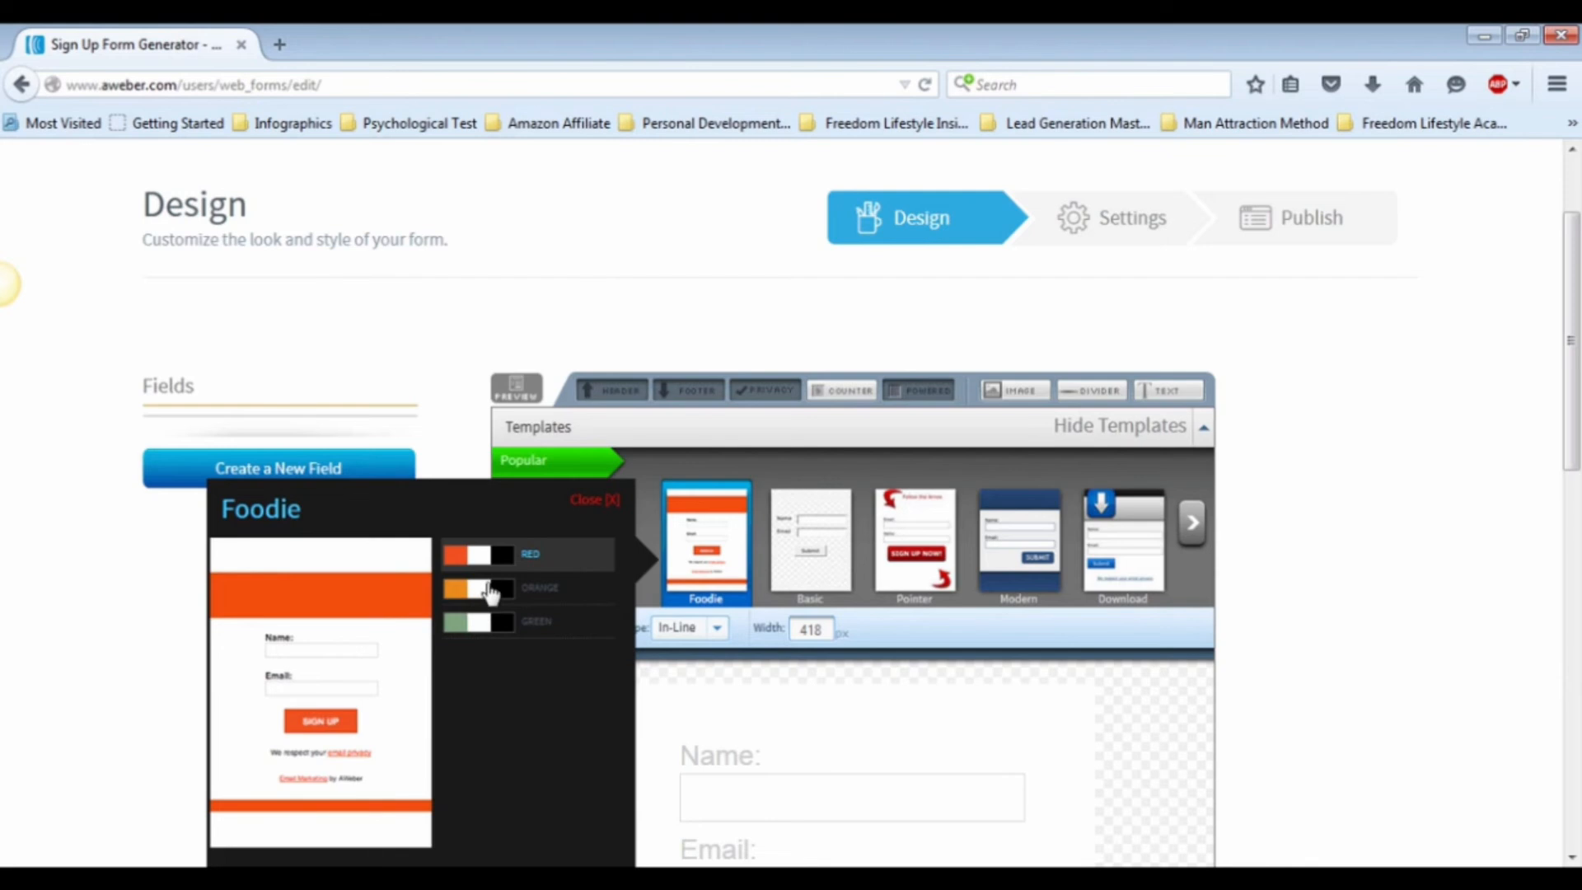
scroll(476, 617, "down", 3)
left_click(445, 631)
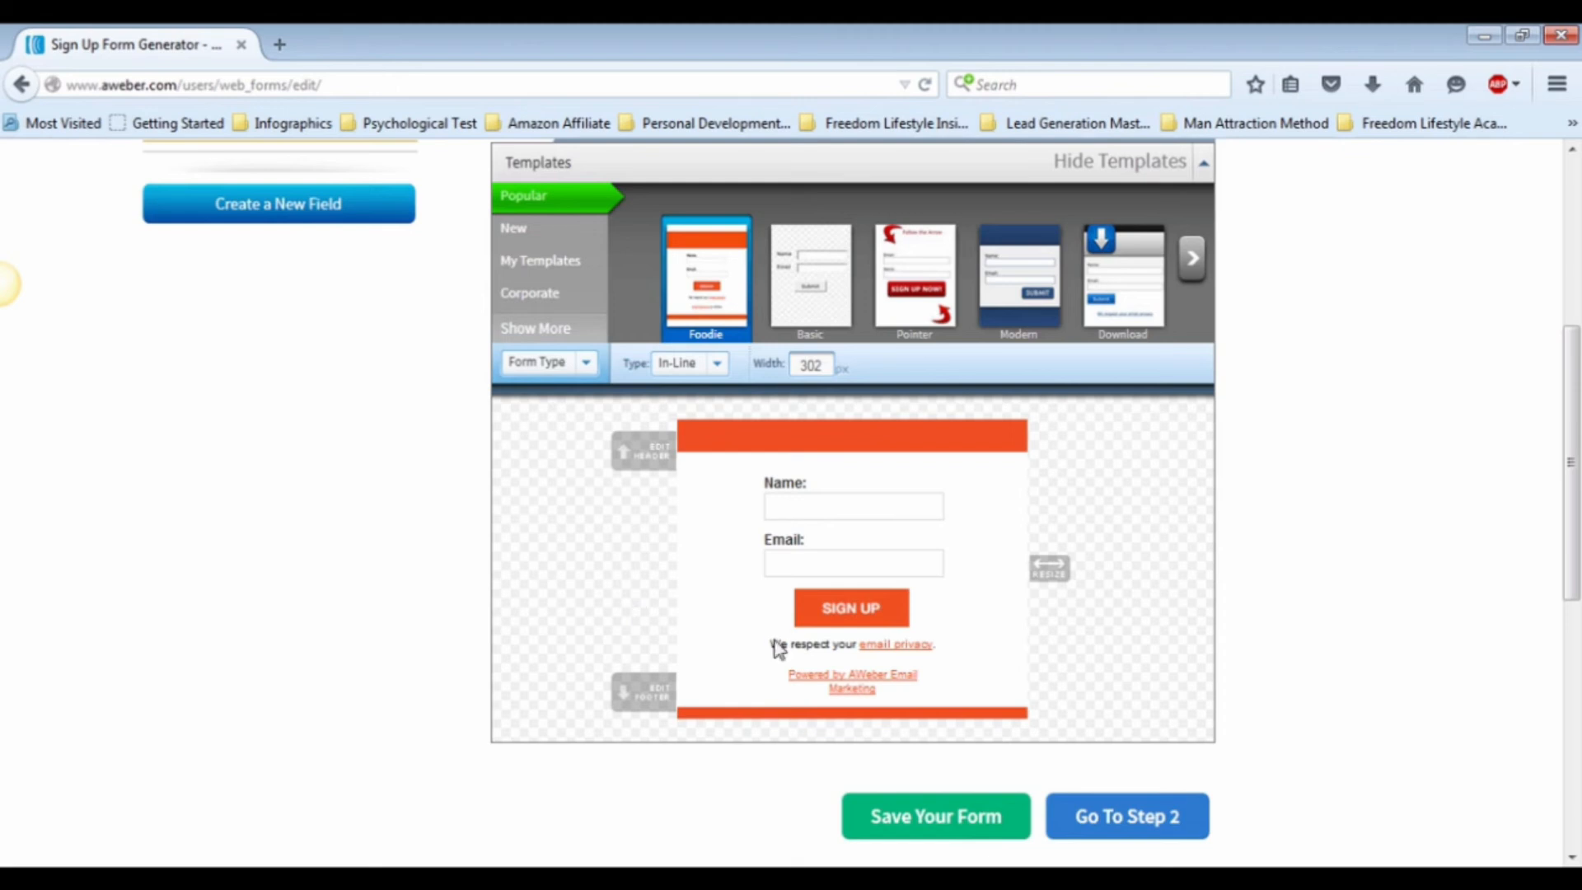
Step: Remove the header, footer, privacy notice and powered-by line from the sign-up form
scroll(863, 547, "up", 1)
scroll(862, 547, "up", 1)
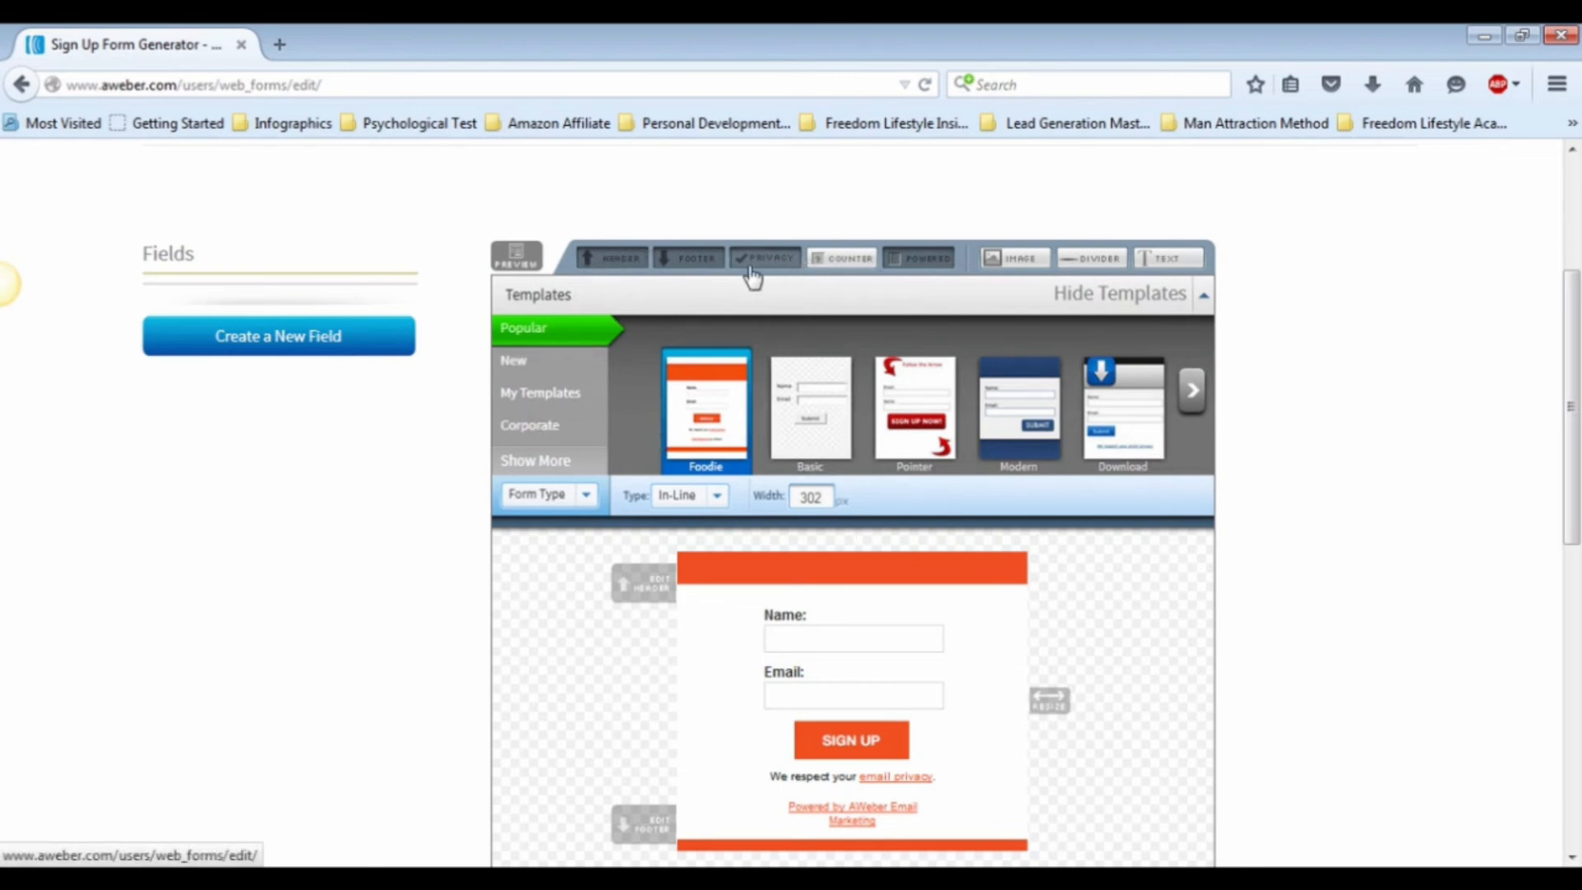
left_click(618, 261)
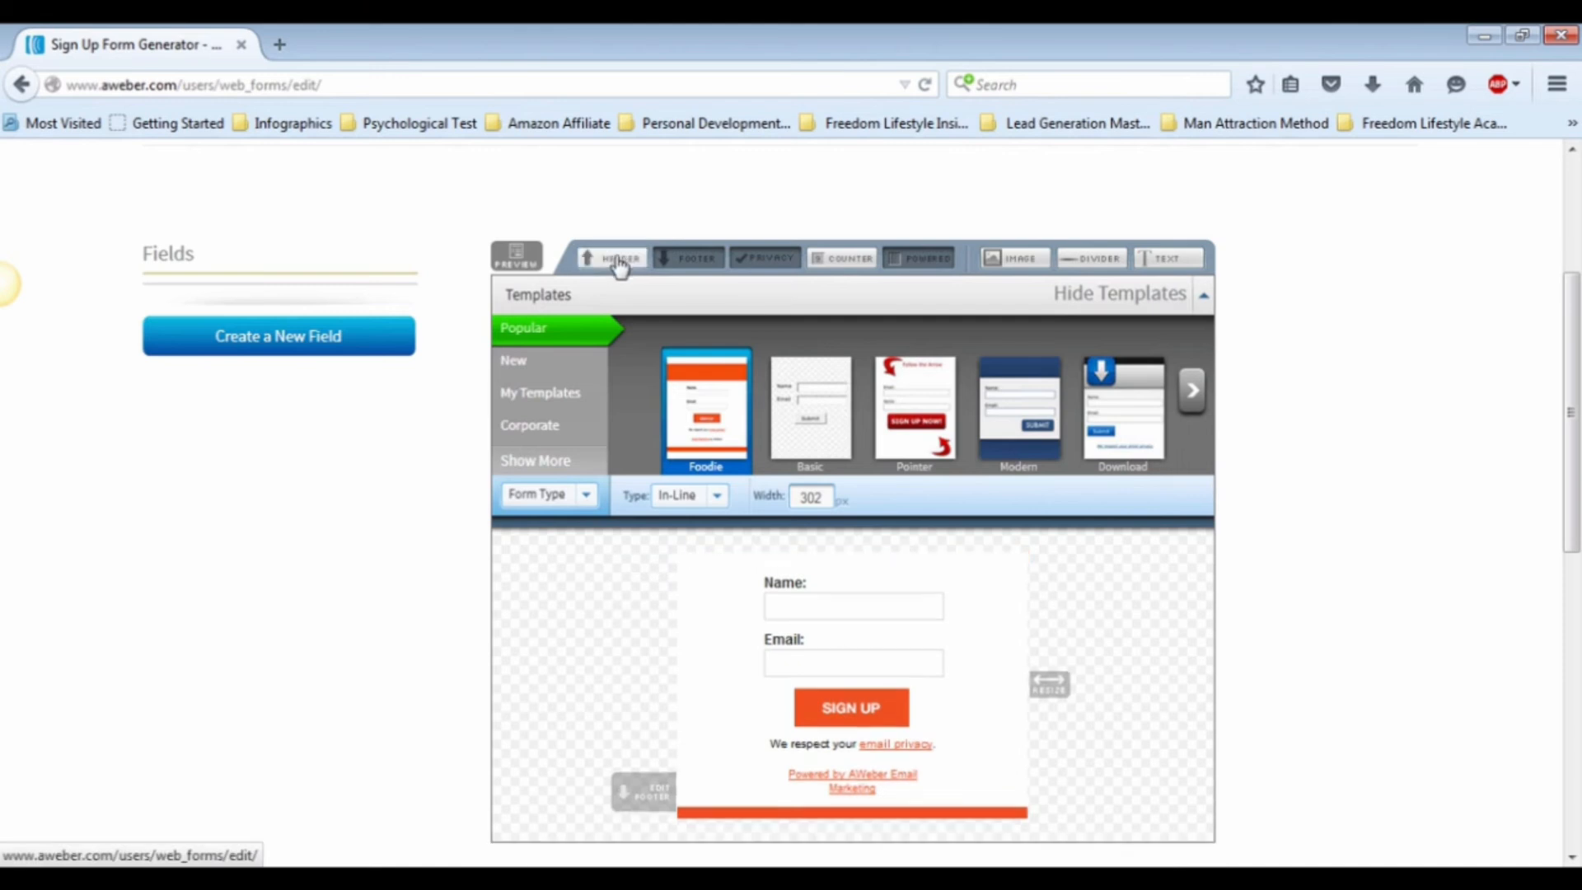
left_click(689, 259)
left_click(789, 262)
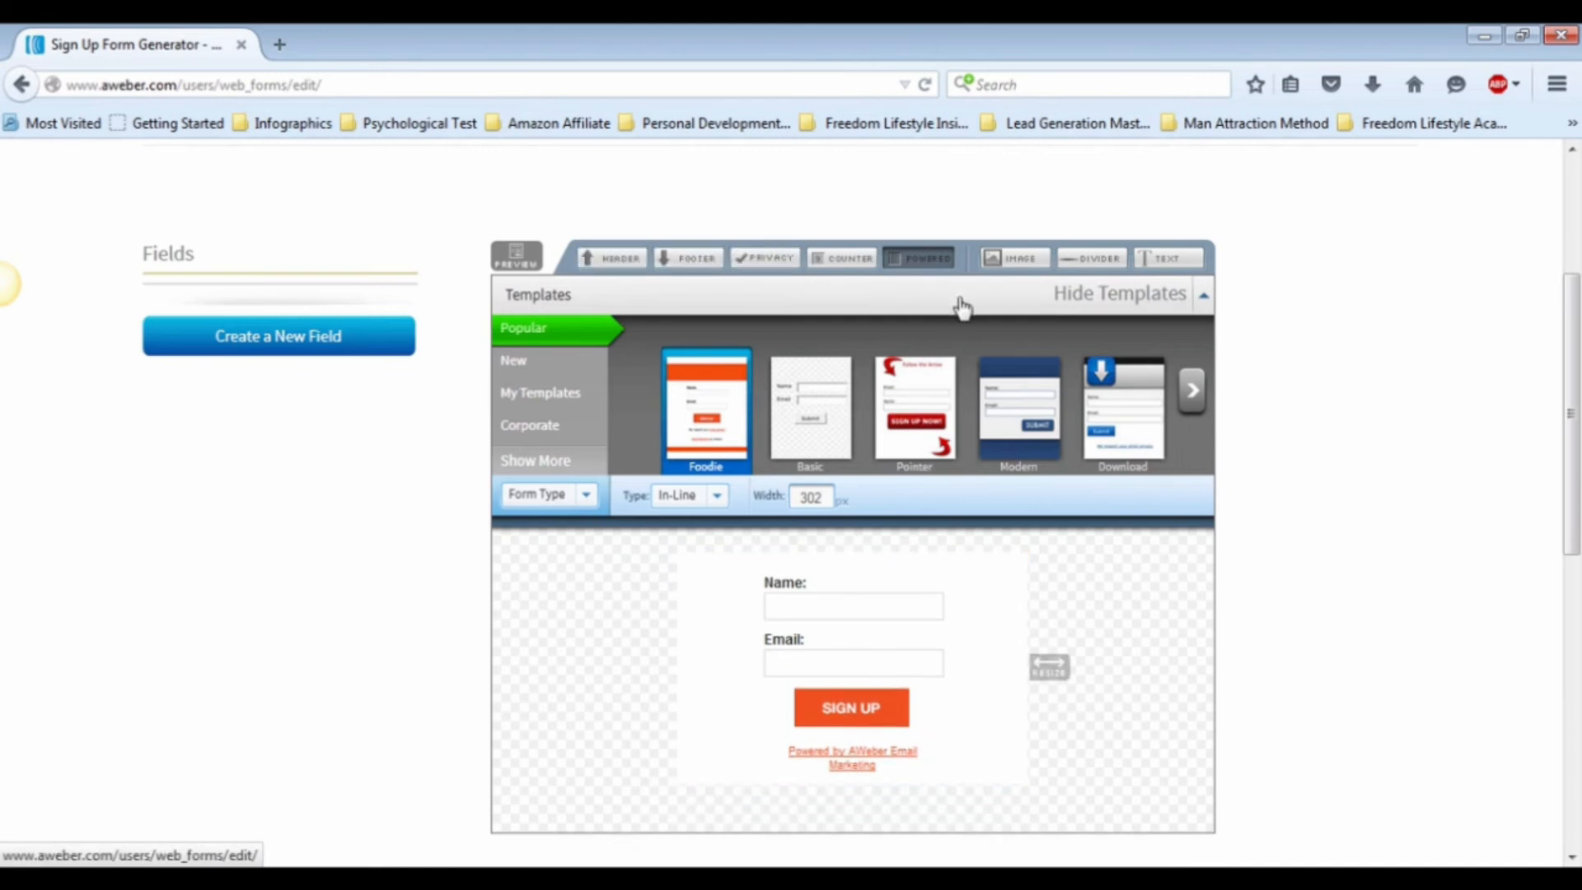
left_click(934, 265)
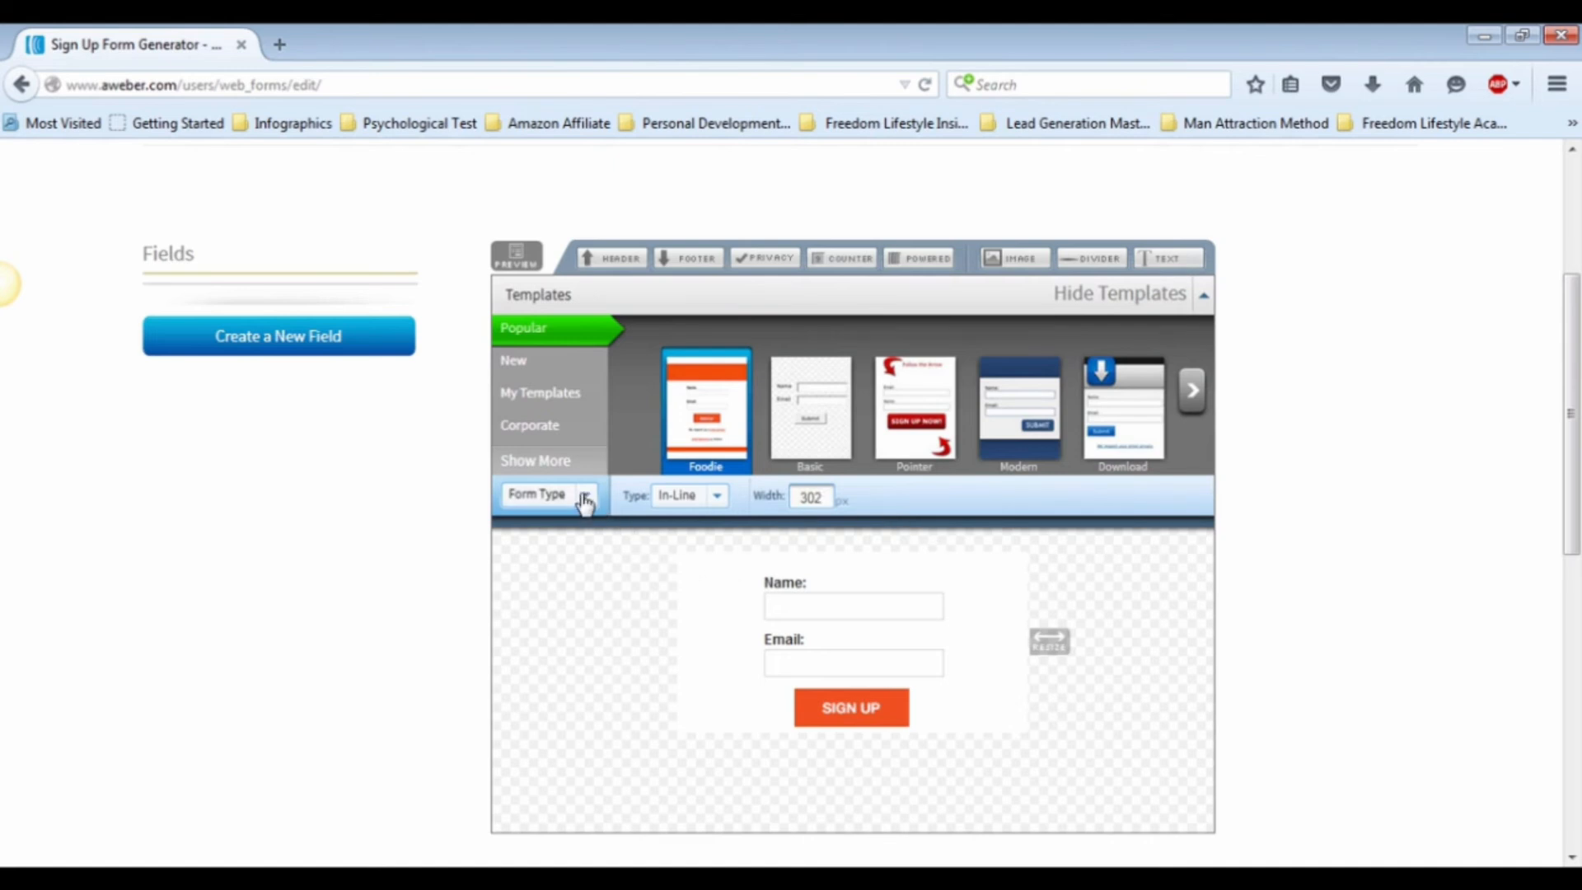
Step: Make the form body's background transparent and widen the form slightly
left_click(586, 496)
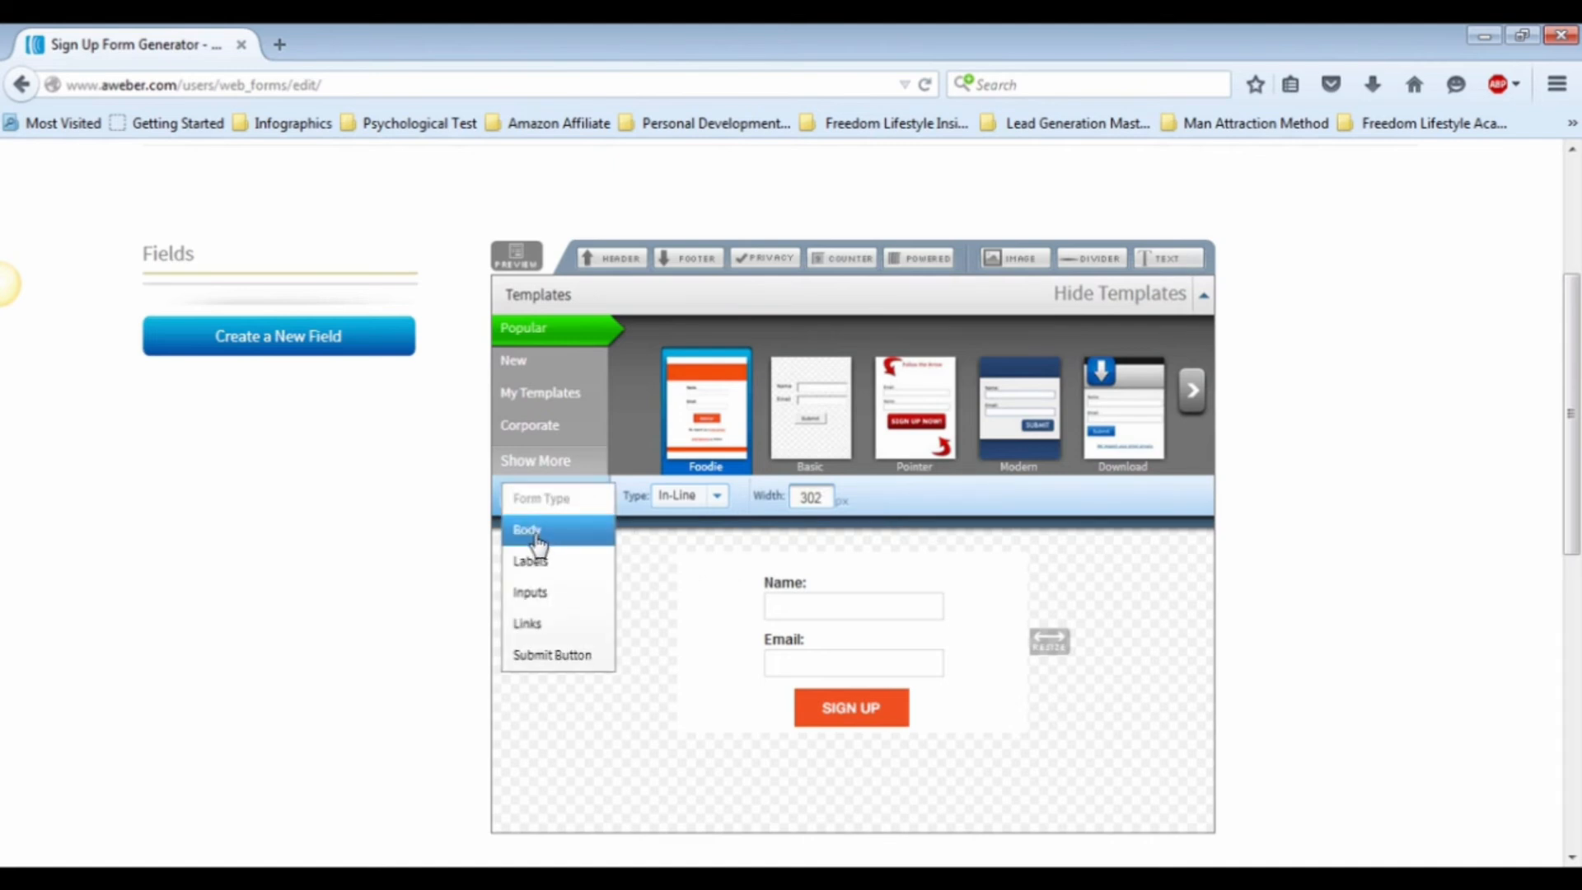
left_click(538, 543)
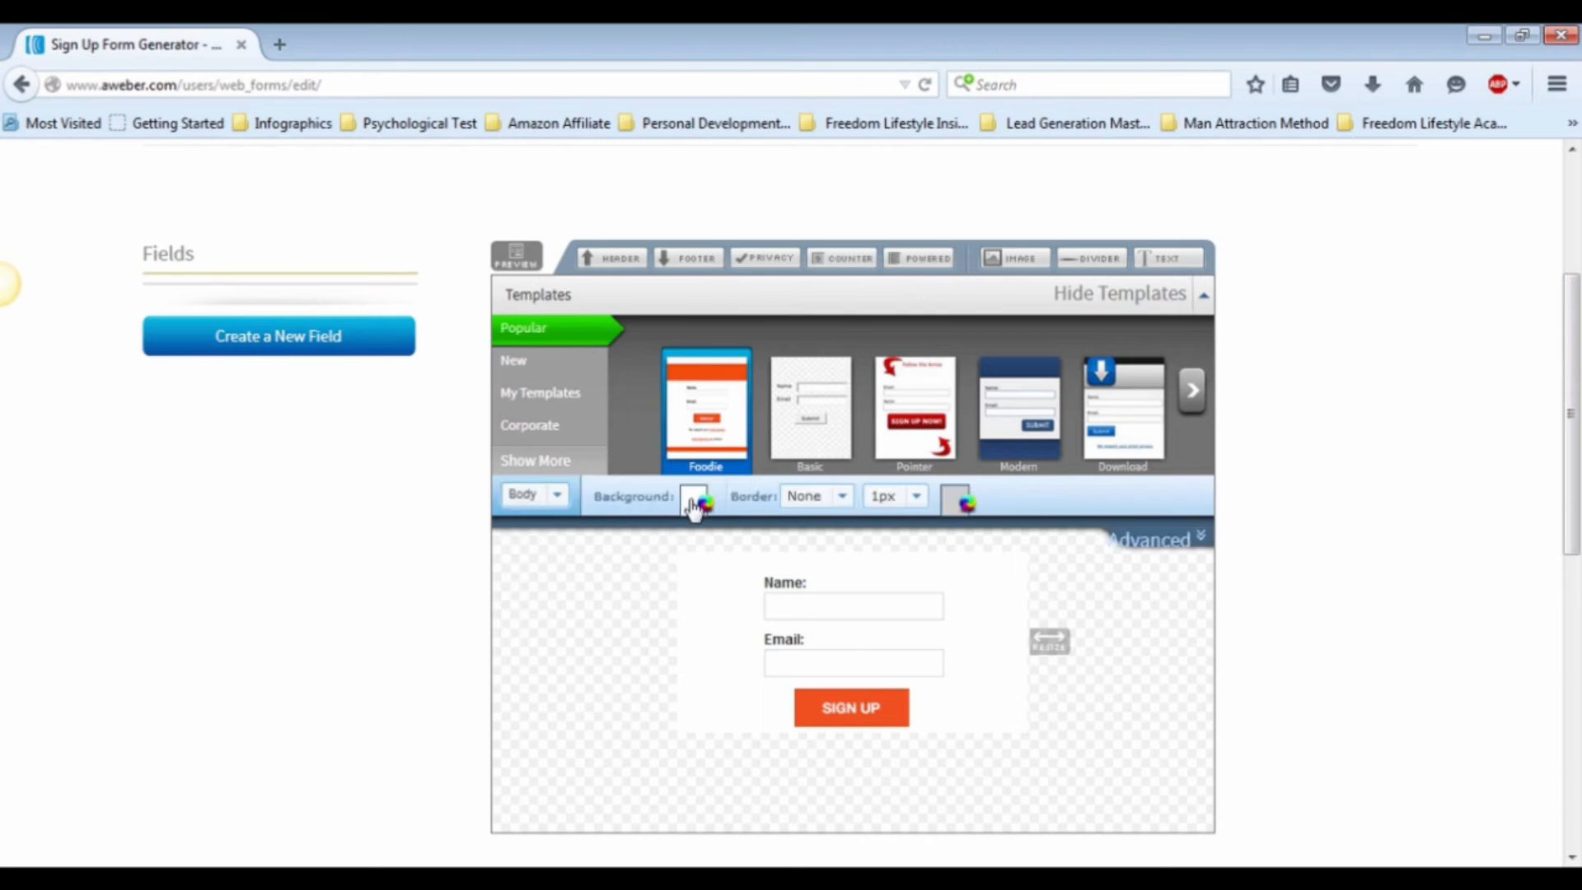
left_click(694, 499)
left_click(970, 610)
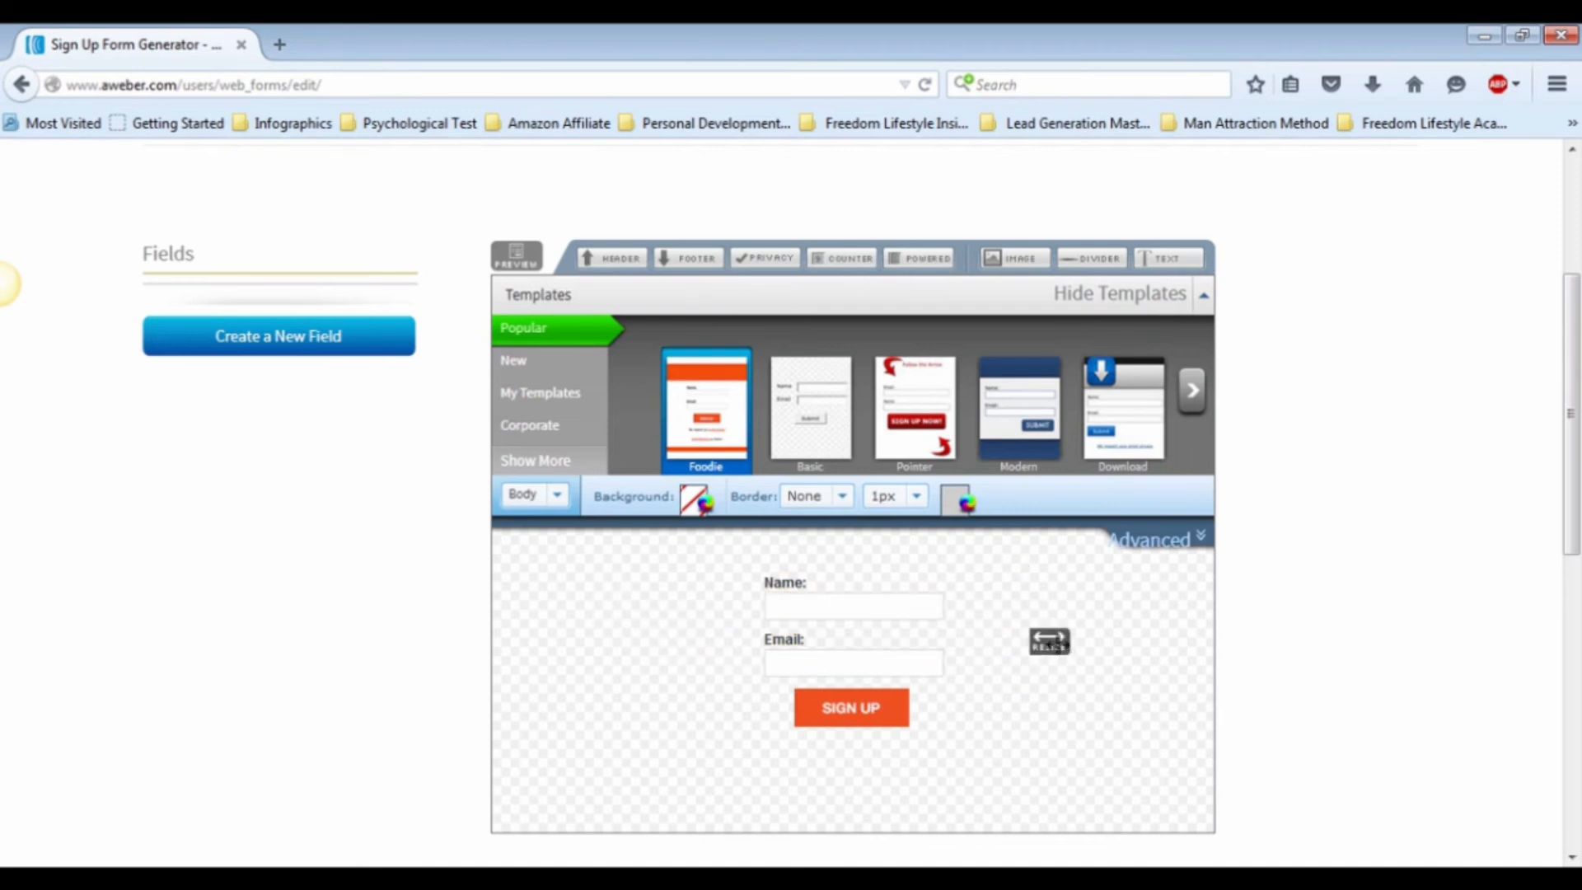
left_click_drag(1048, 640, 1085, 639)
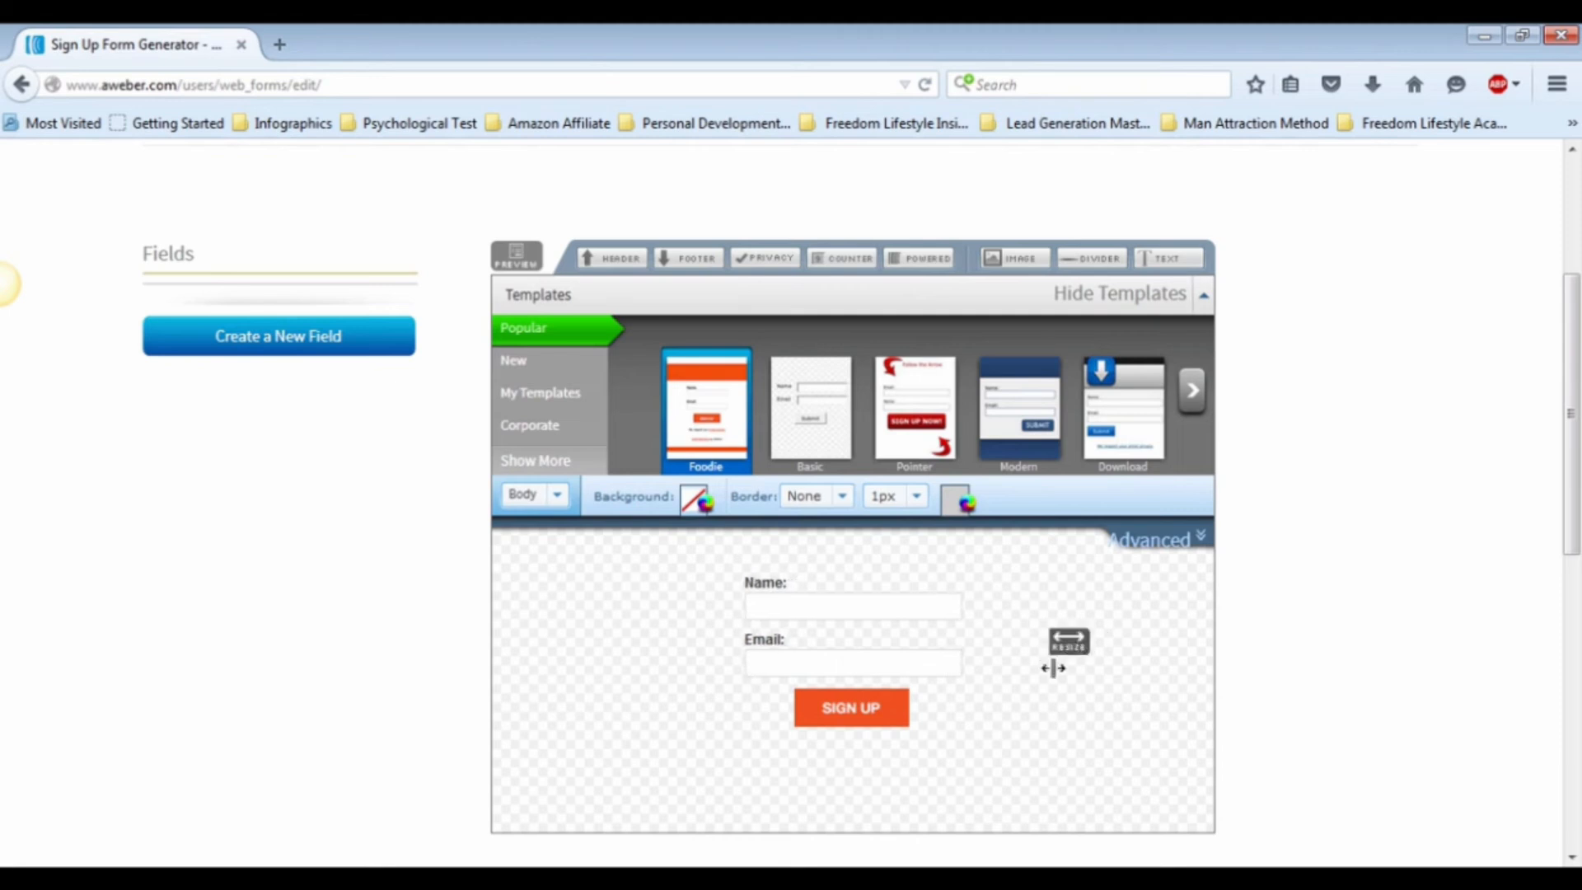
Step: Proceed to the form's settings and rename the form as IM How To Form
scroll(1102, 697, "down", 3)
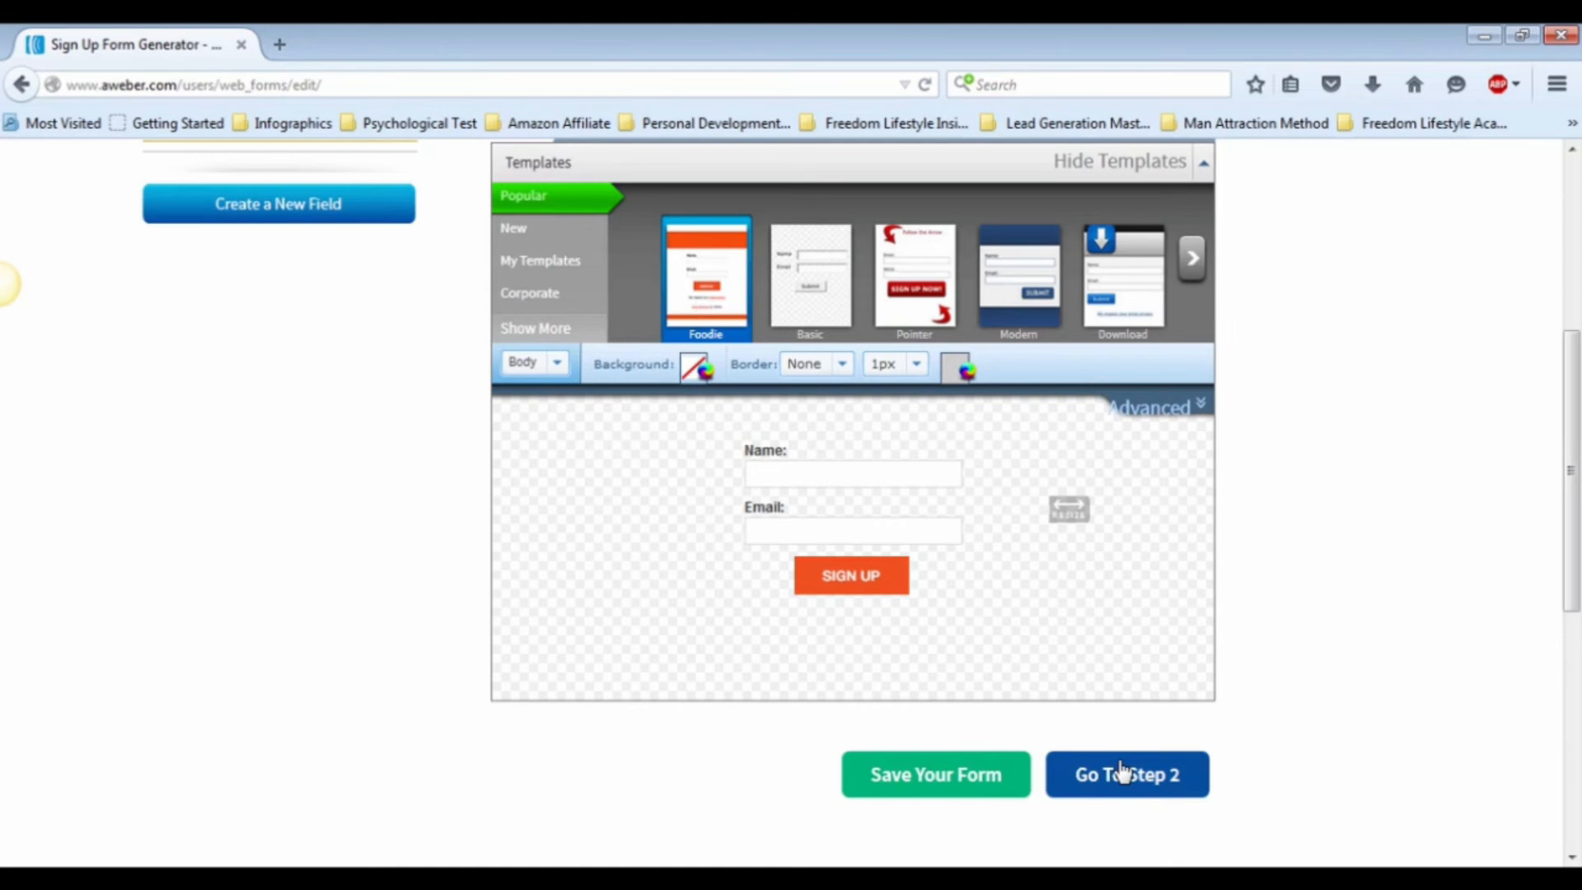
left_click(1122, 772)
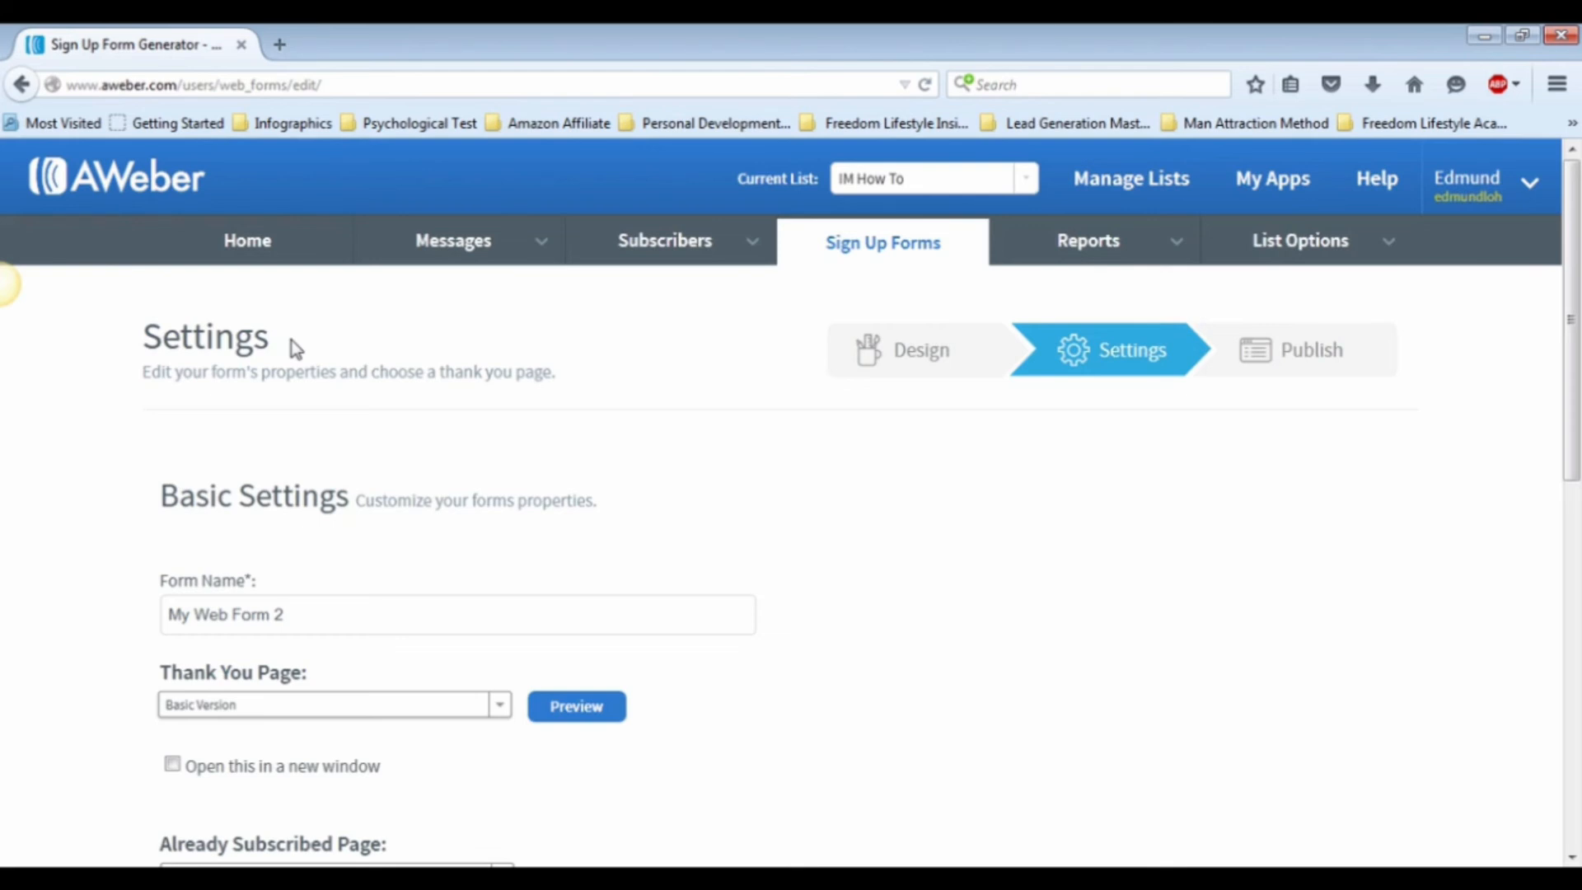
left_click(332, 610)
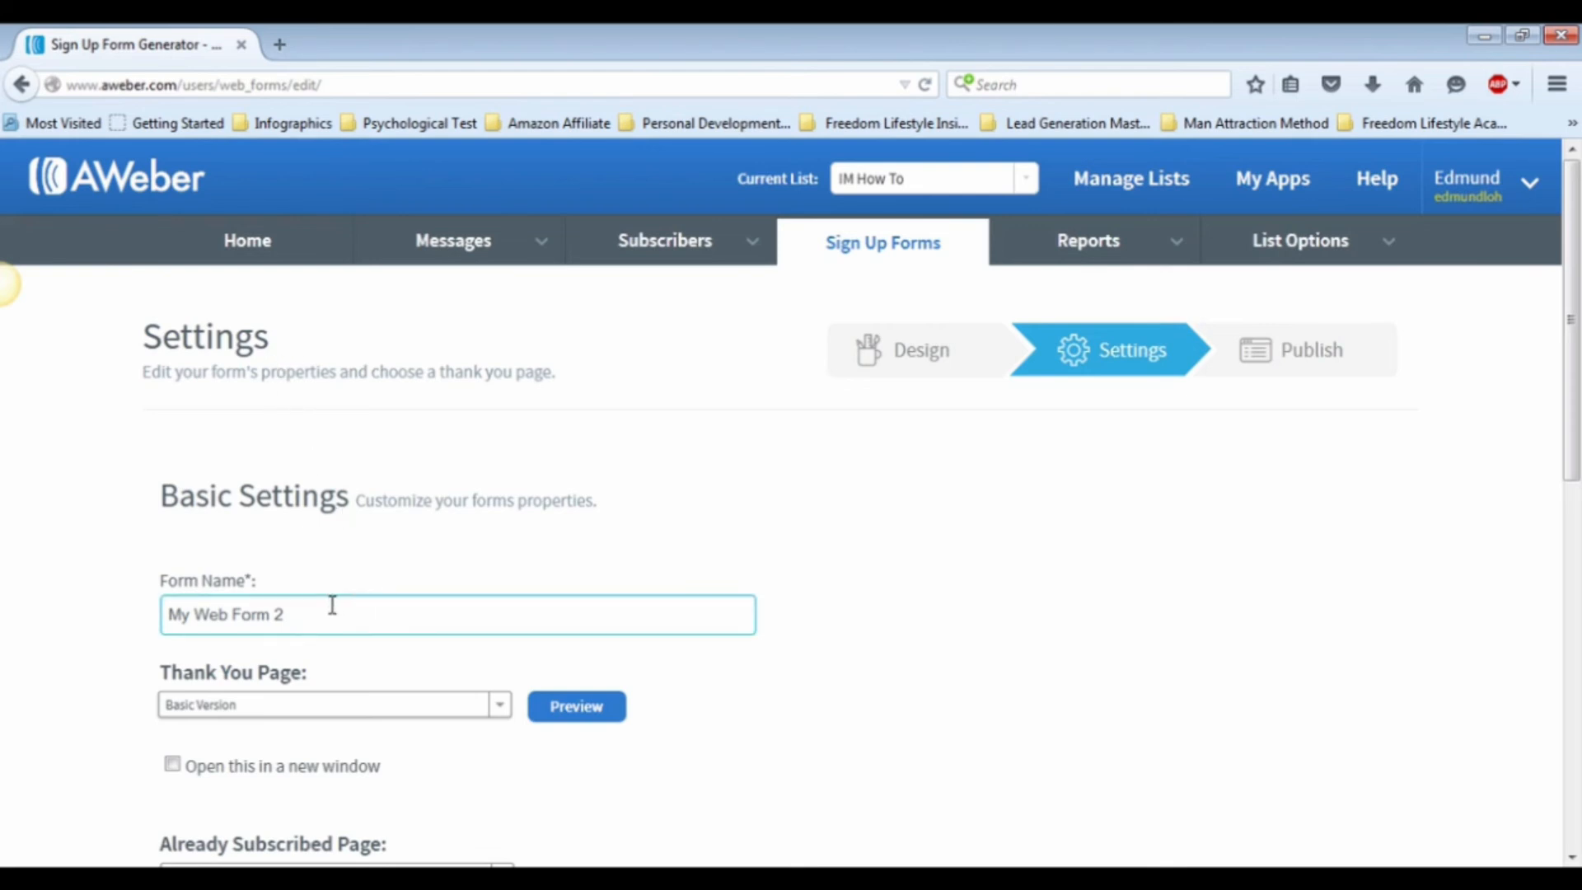
left_click_drag(301, 617, 42, 593)
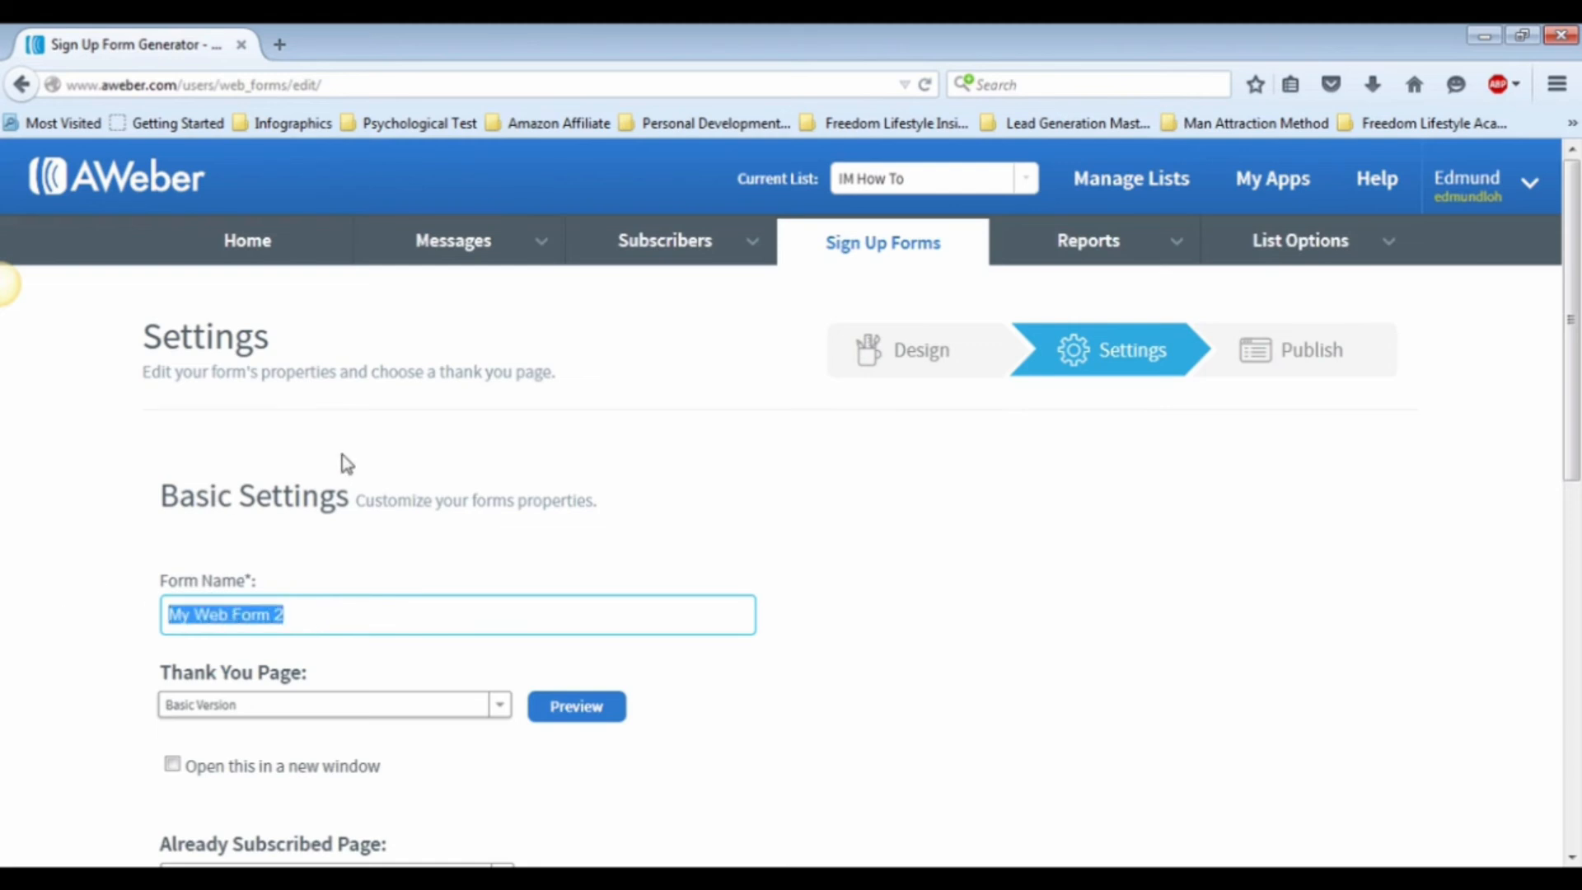
type("IM How ")
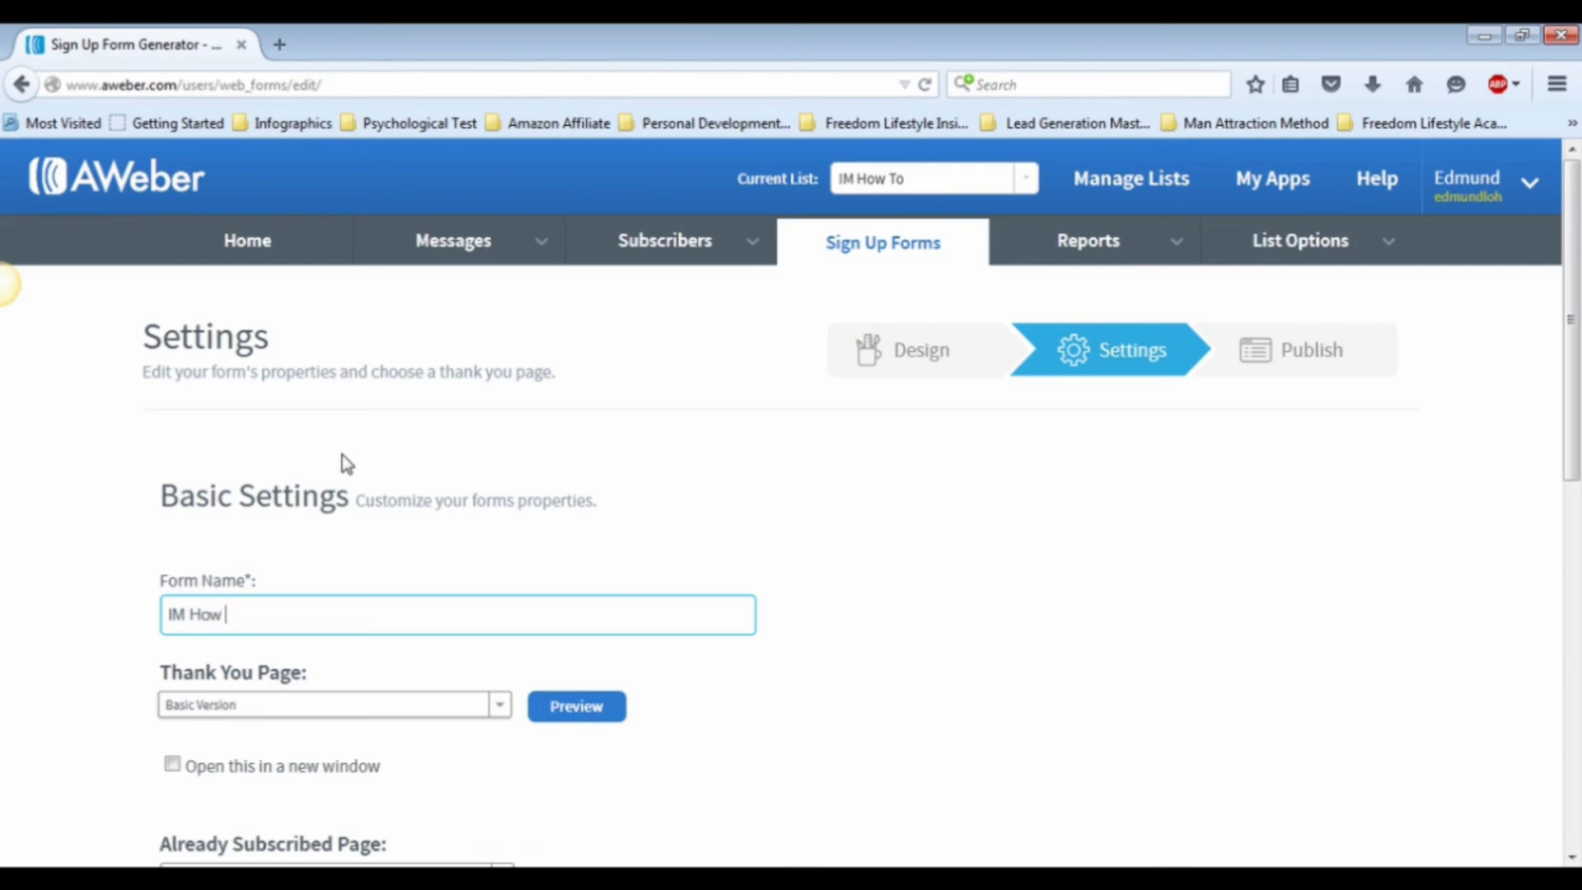
type("To Form")
Step: Proceed to publishing, save the form, and show its JavaScript snippet for installing the form yourself
scroll(715, 546, "down", 3)
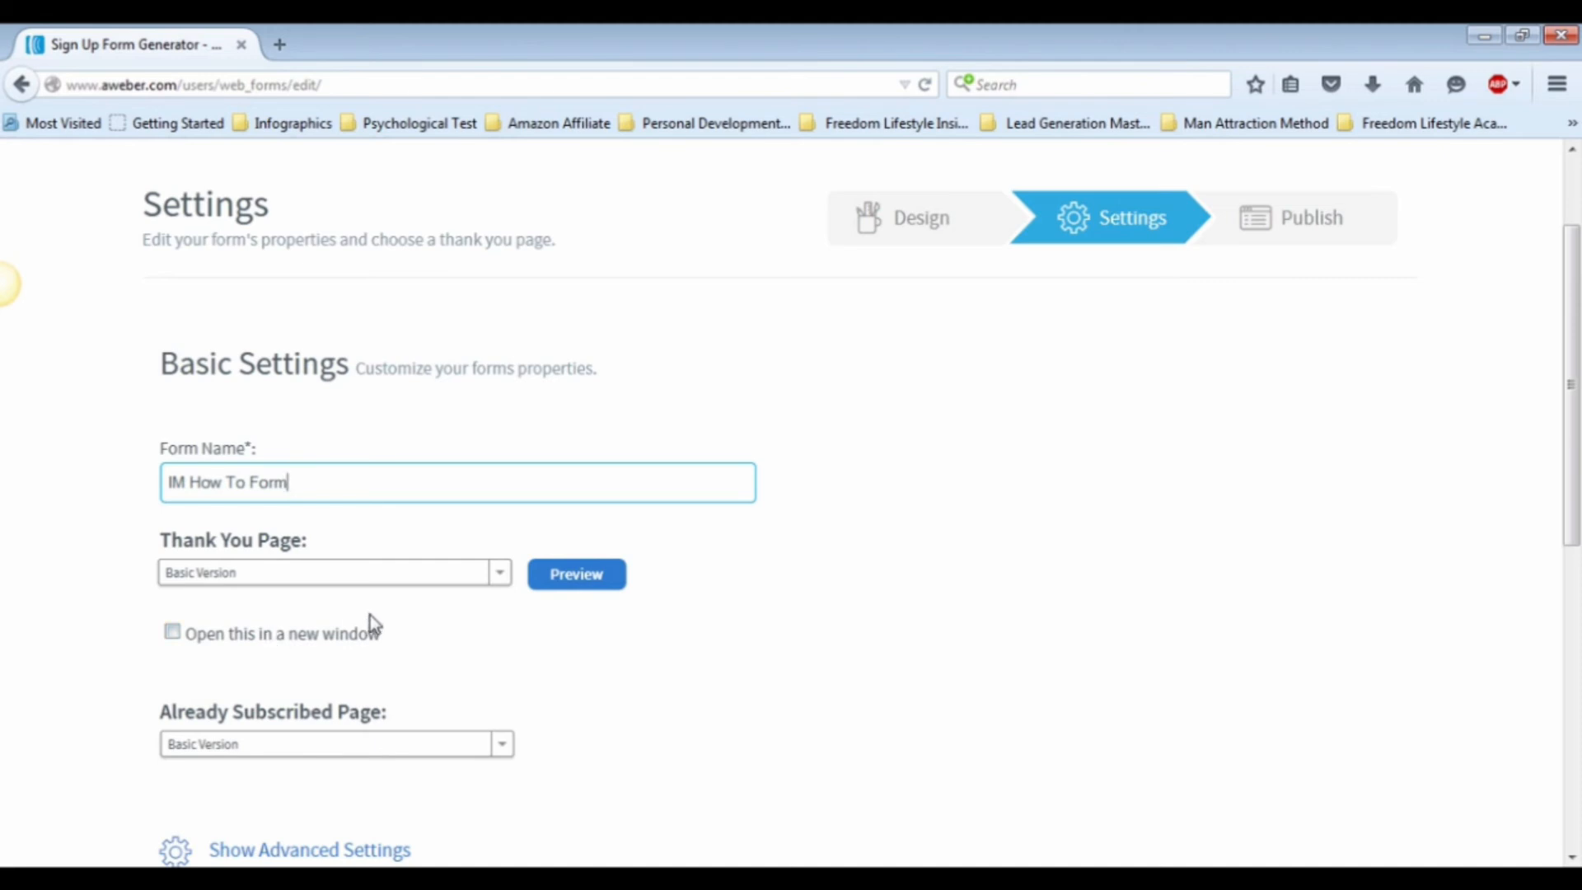
scroll(371, 620, "down", 3)
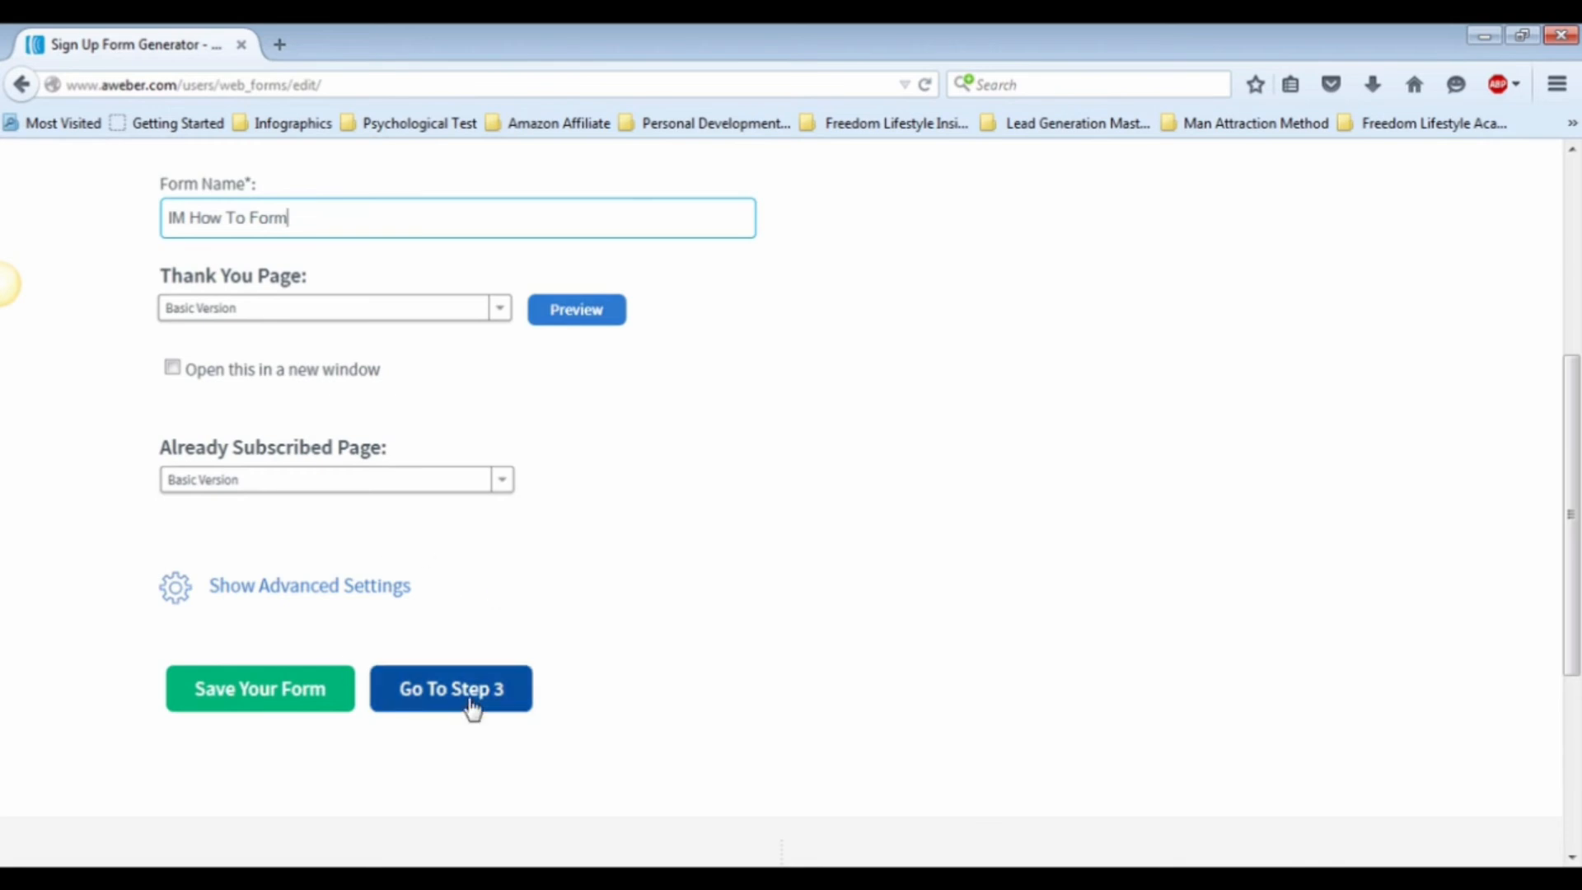
left_click(472, 707)
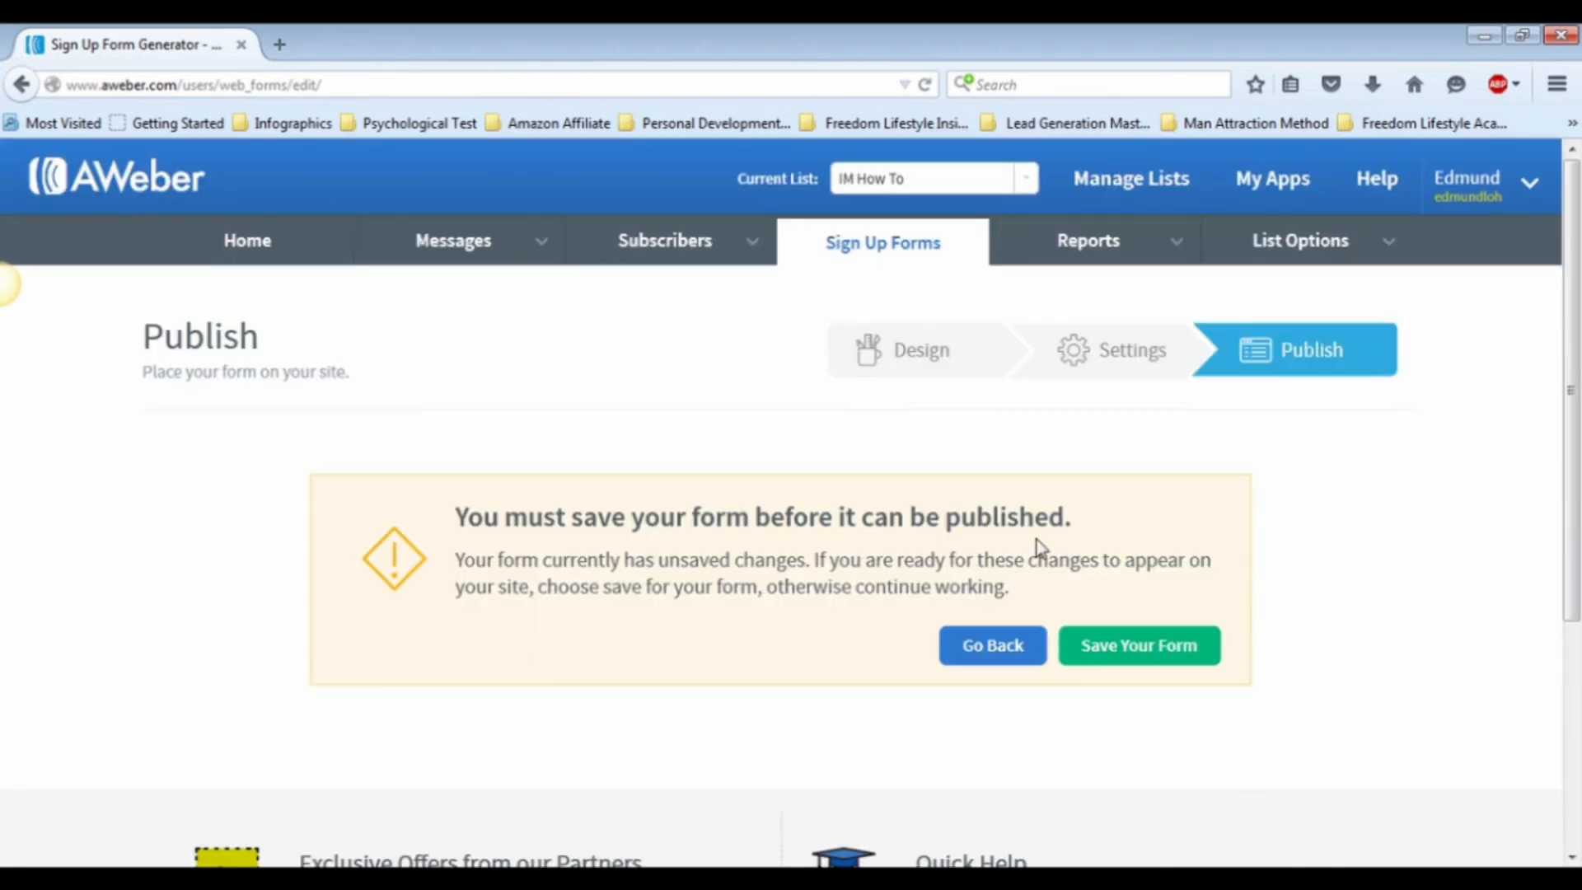
left_click(1156, 657)
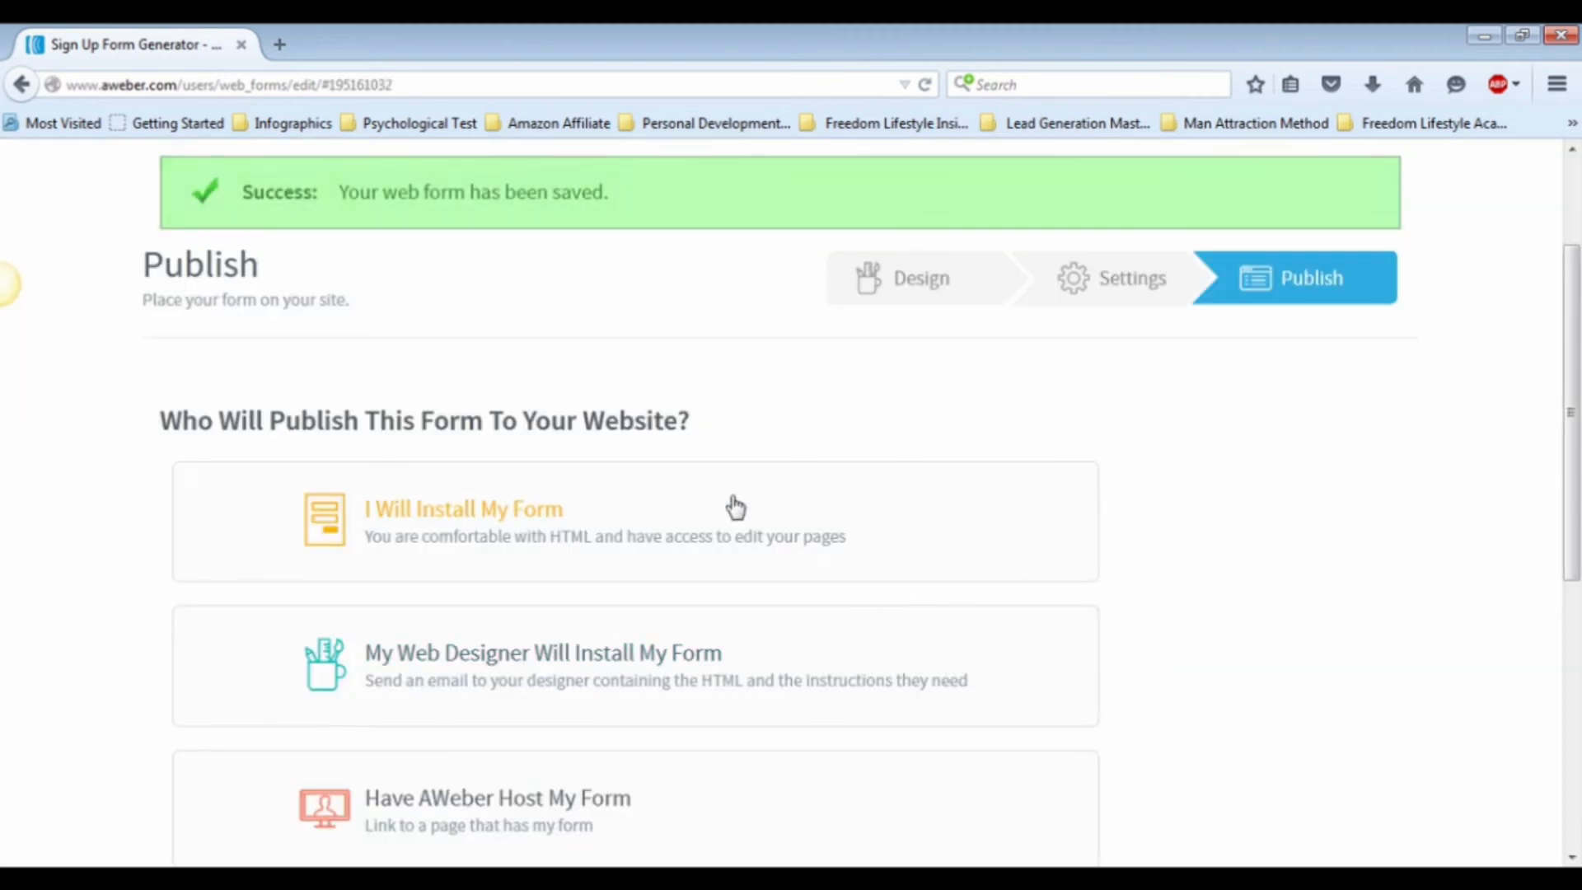
scroll(846, 479, "down", 2)
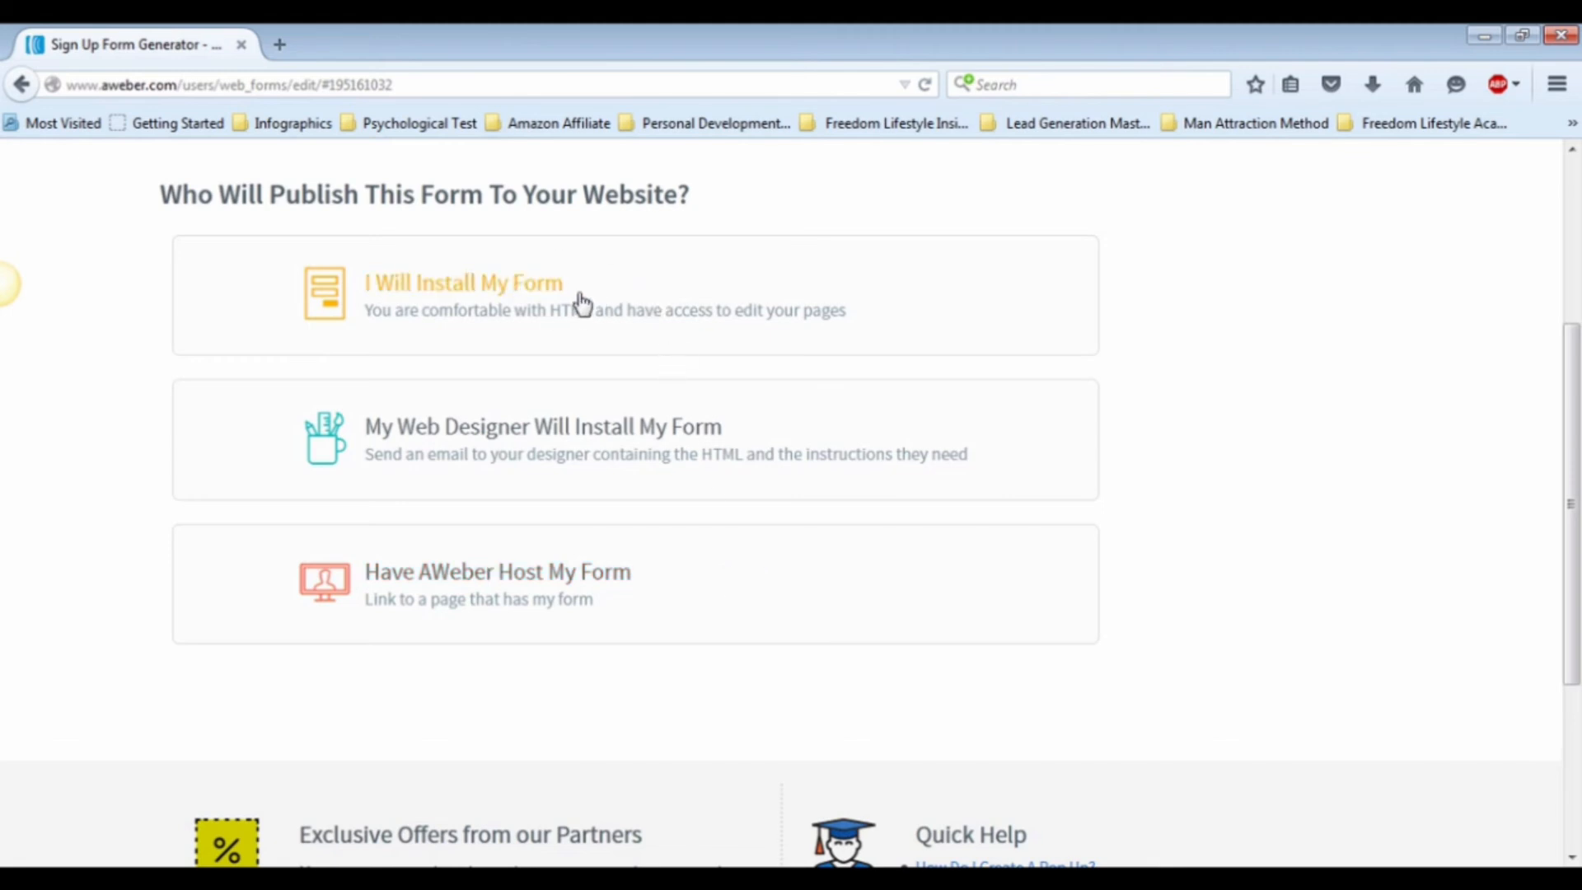
left_click(570, 304)
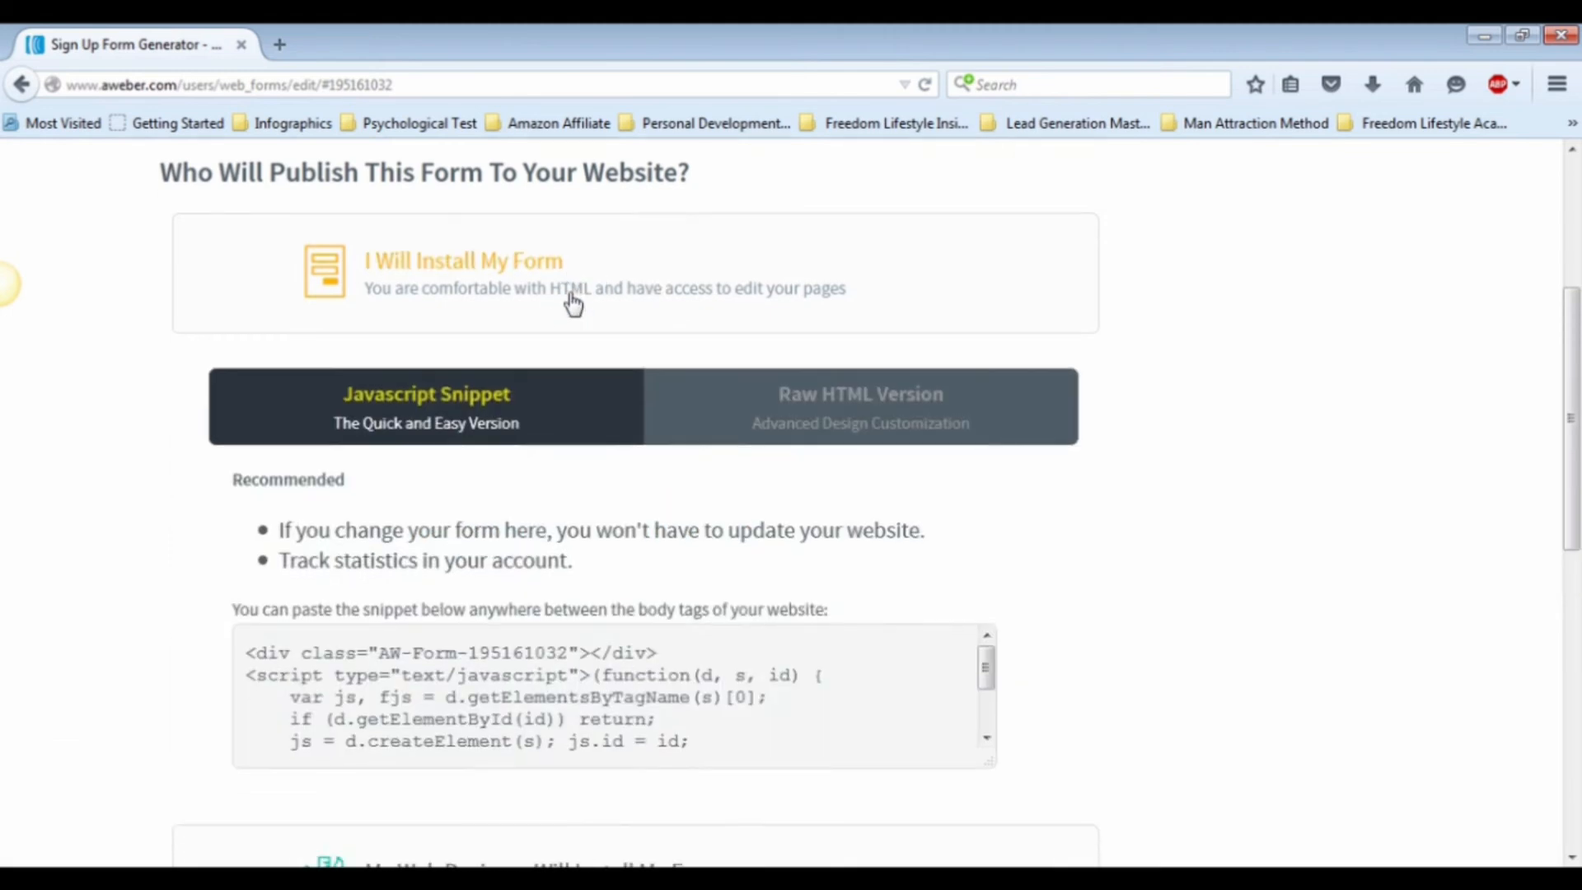
Step: Select the form's entire JavaScript snippet, and collapse the self-install option when finished
left_click(638, 540)
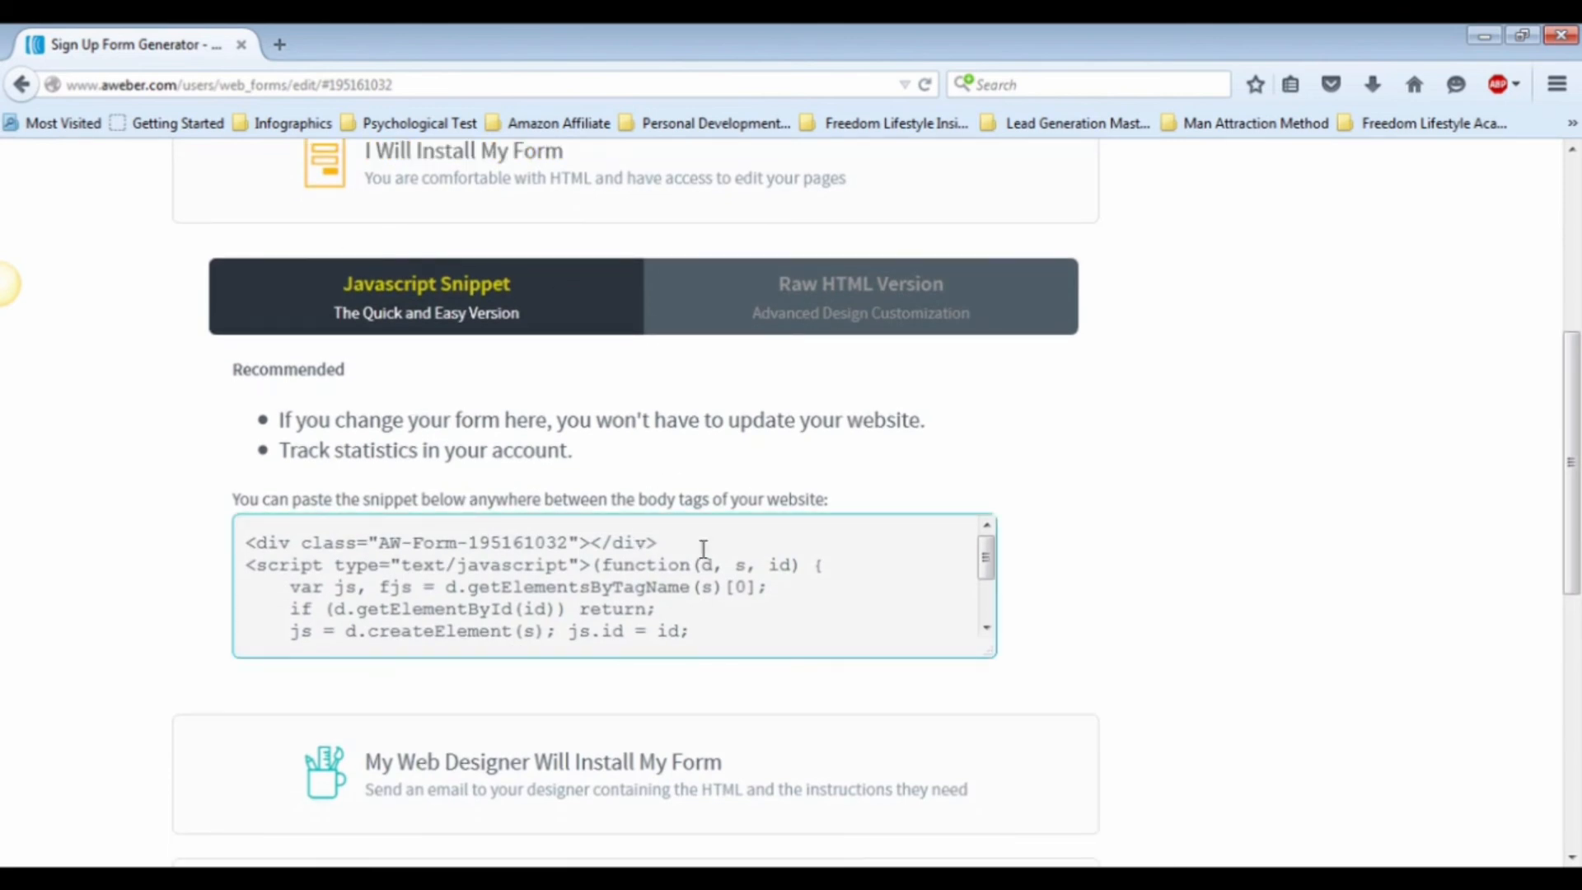
key("ctrl+a")
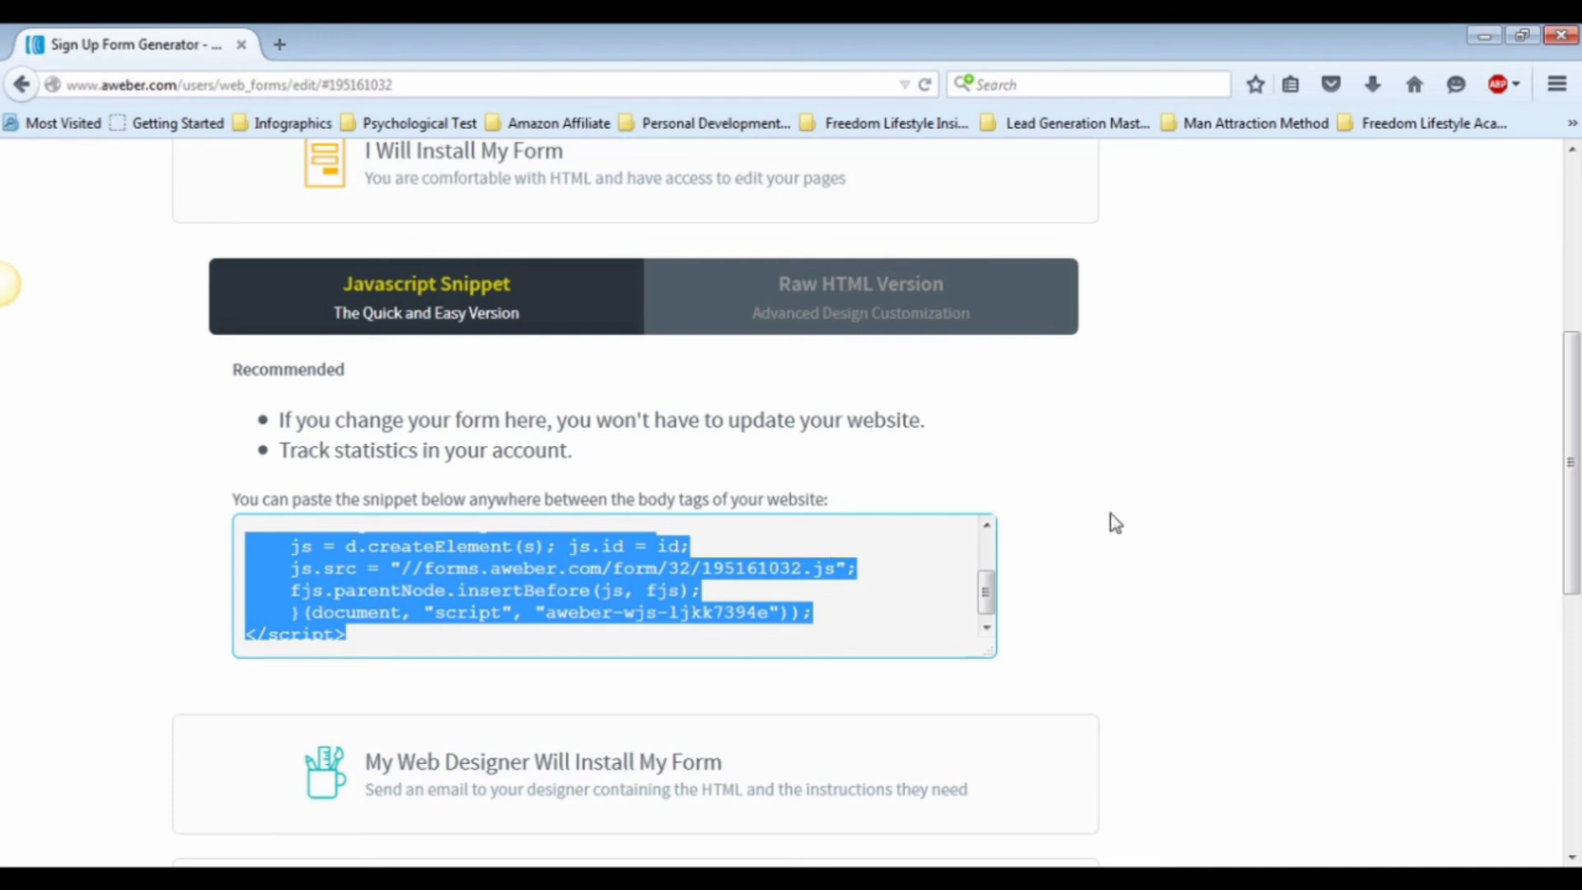
left_click(687, 188)
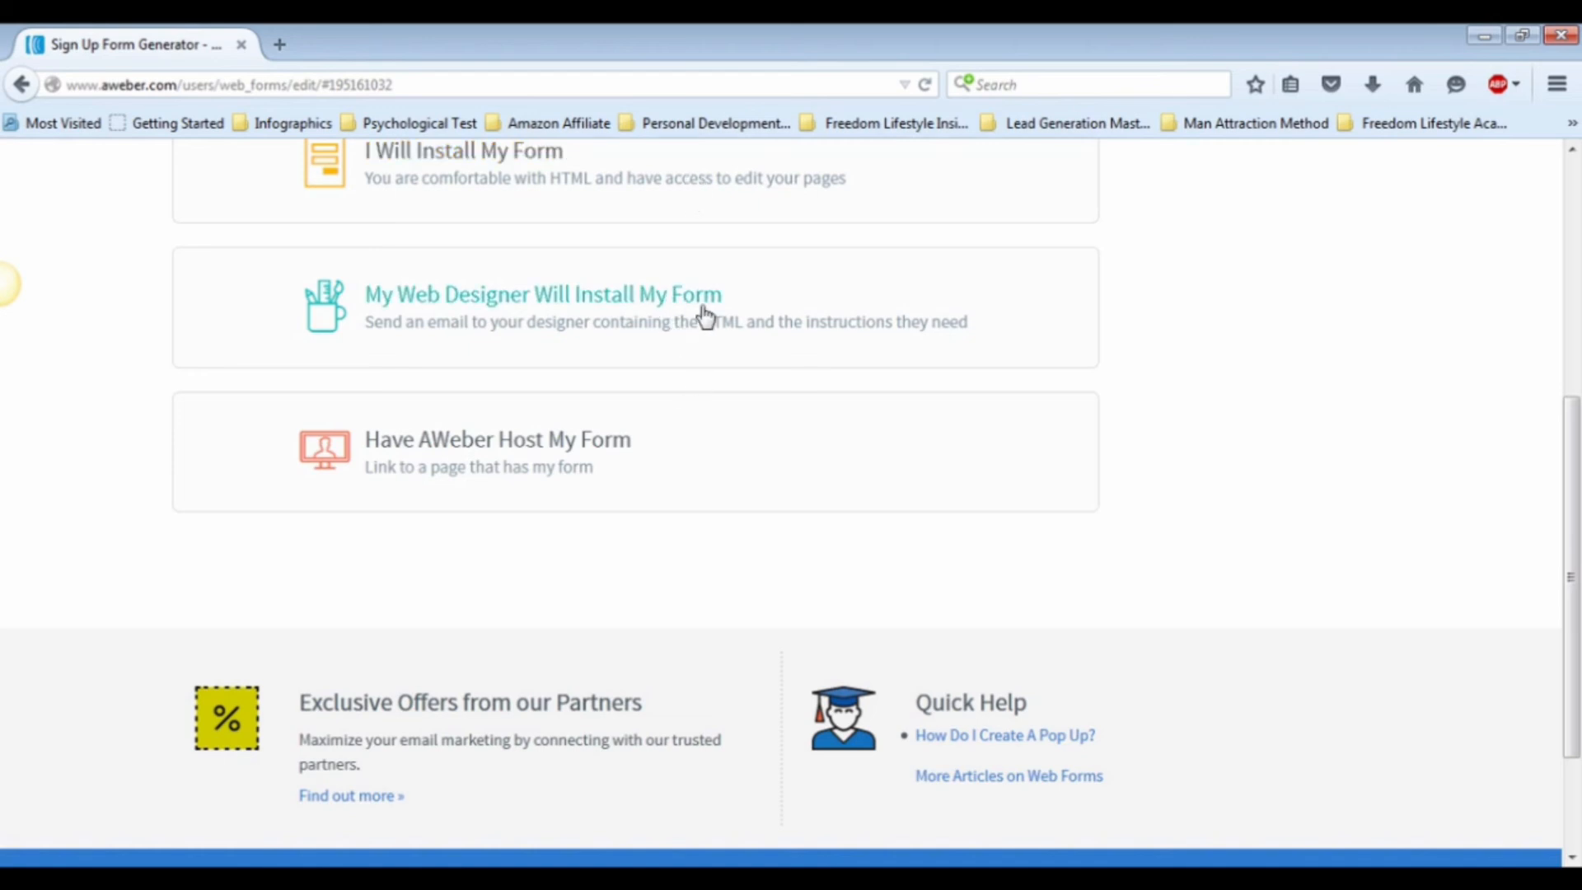
Step: Review the publishing options for e-mailing the form to a web designer and for having AWeber host it
left_click(705, 315)
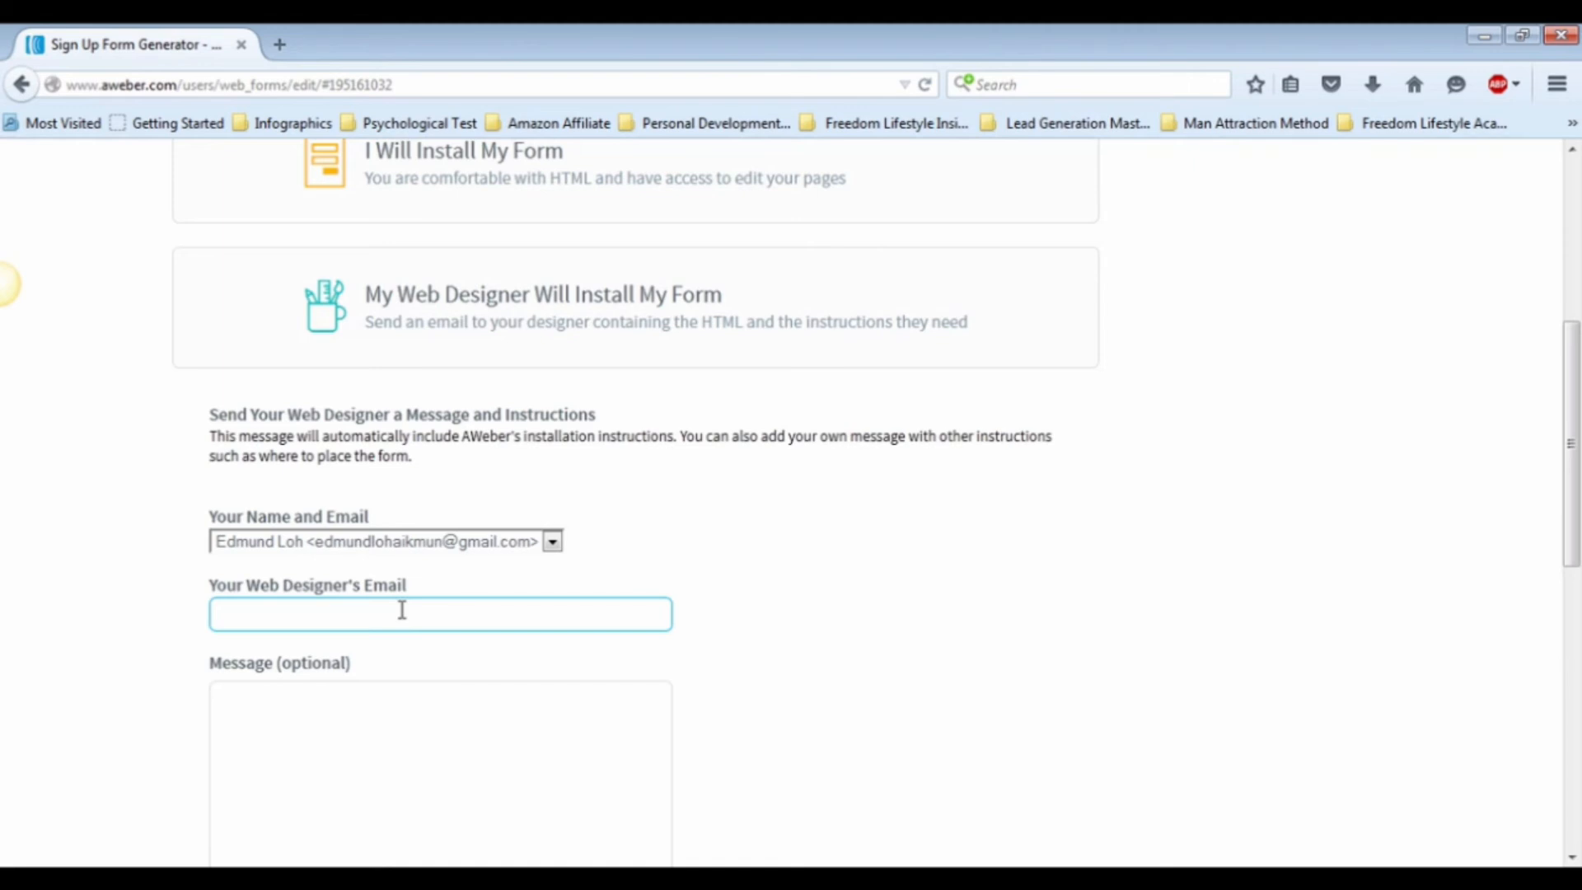
scroll(402, 610, "down", 5)
left_click(650, 445)
scroll(651, 445, "down", 3)
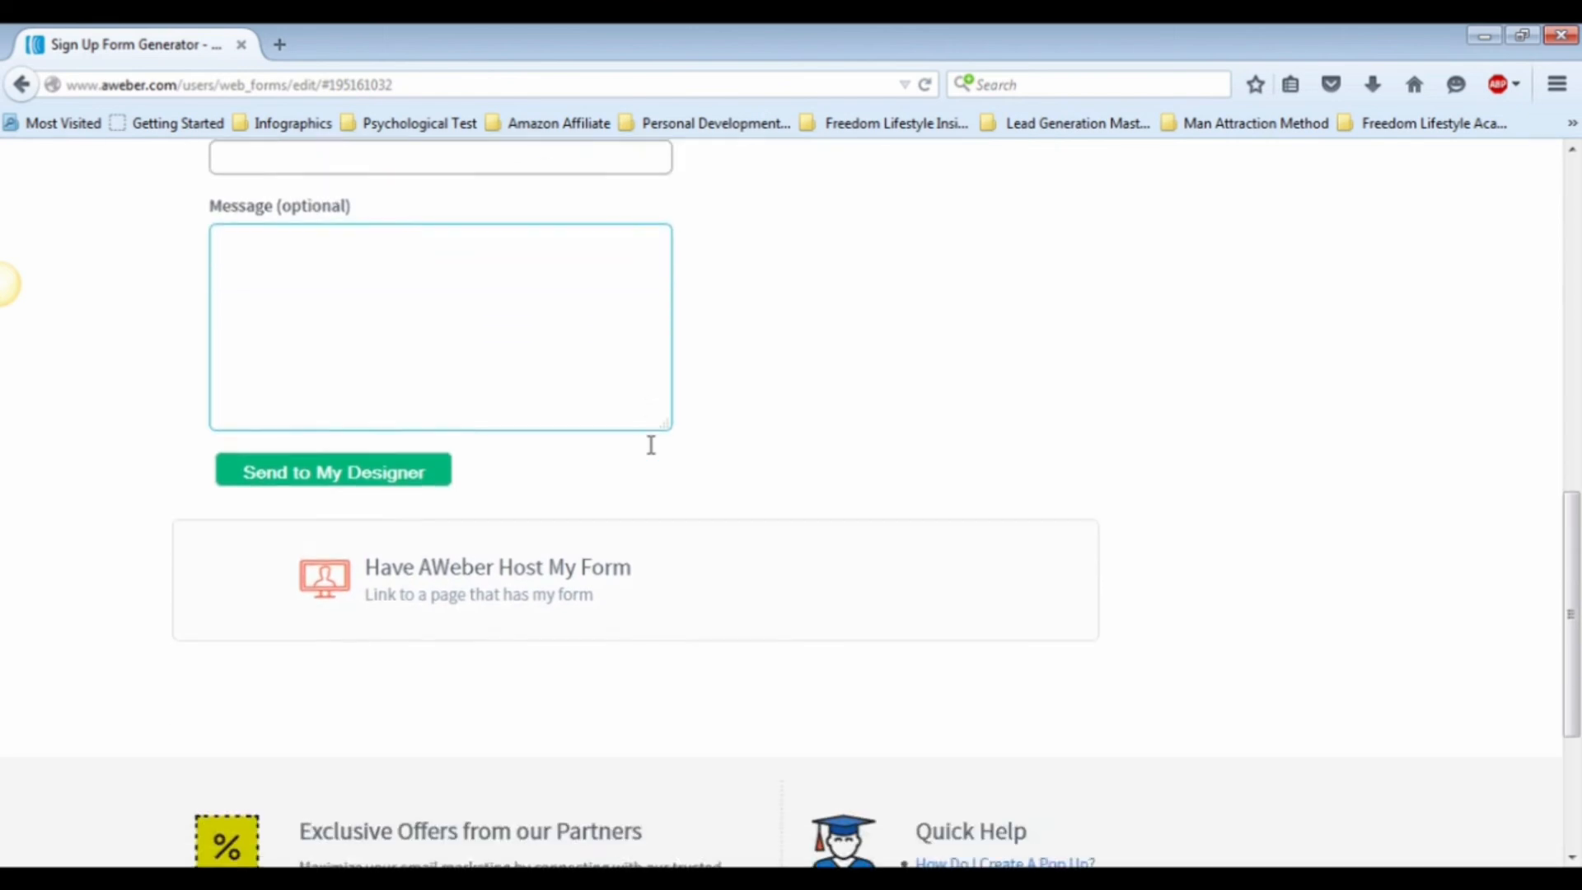
left_click(713, 527)
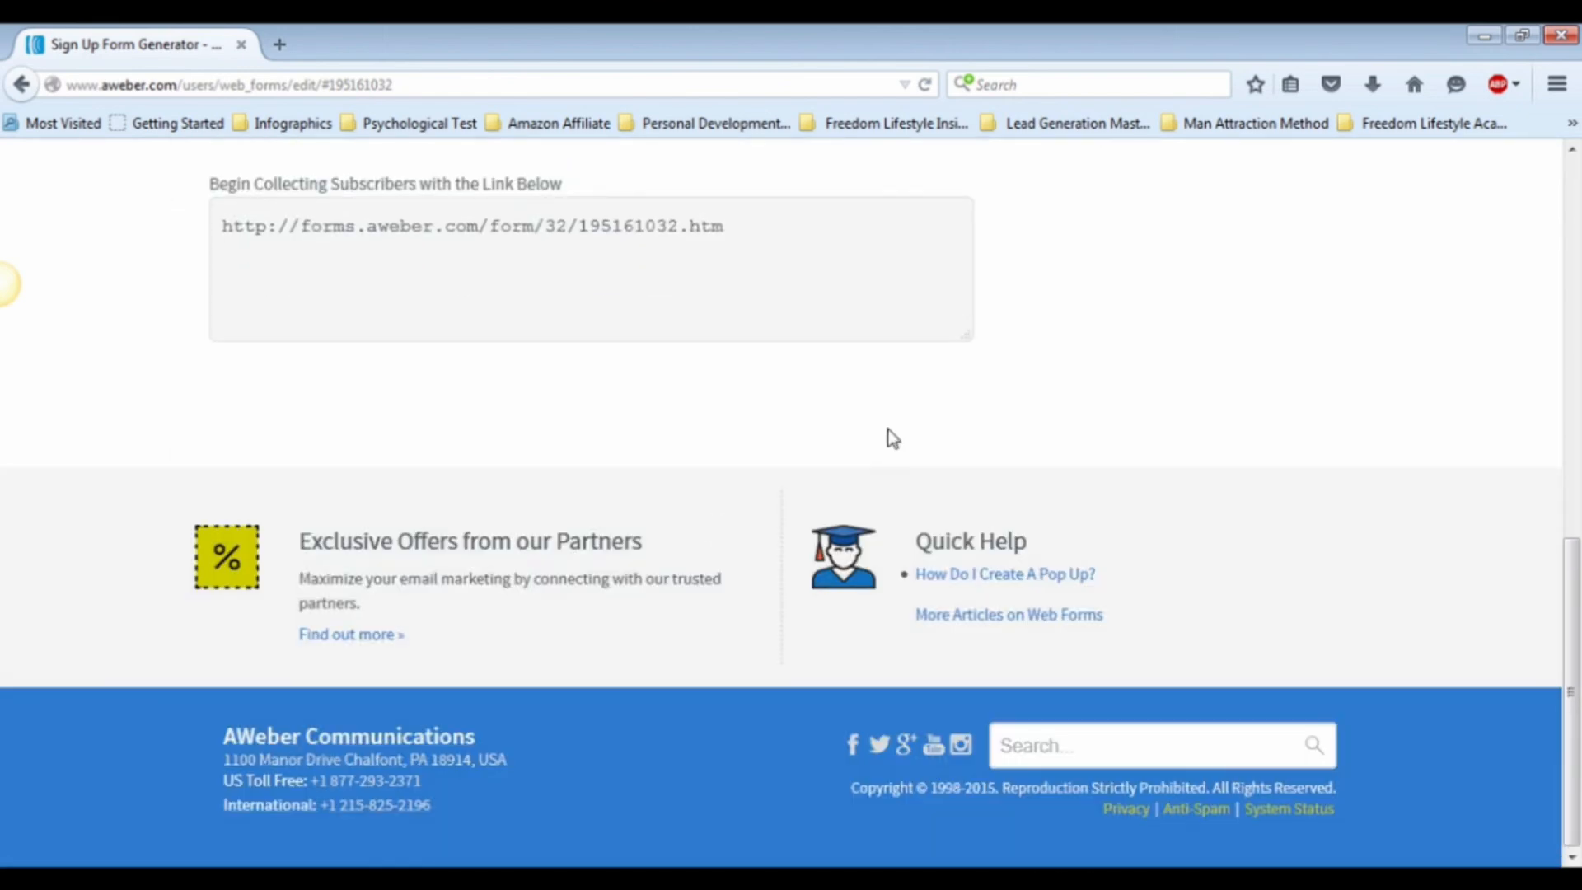
scroll(785, 363, "up", 3)
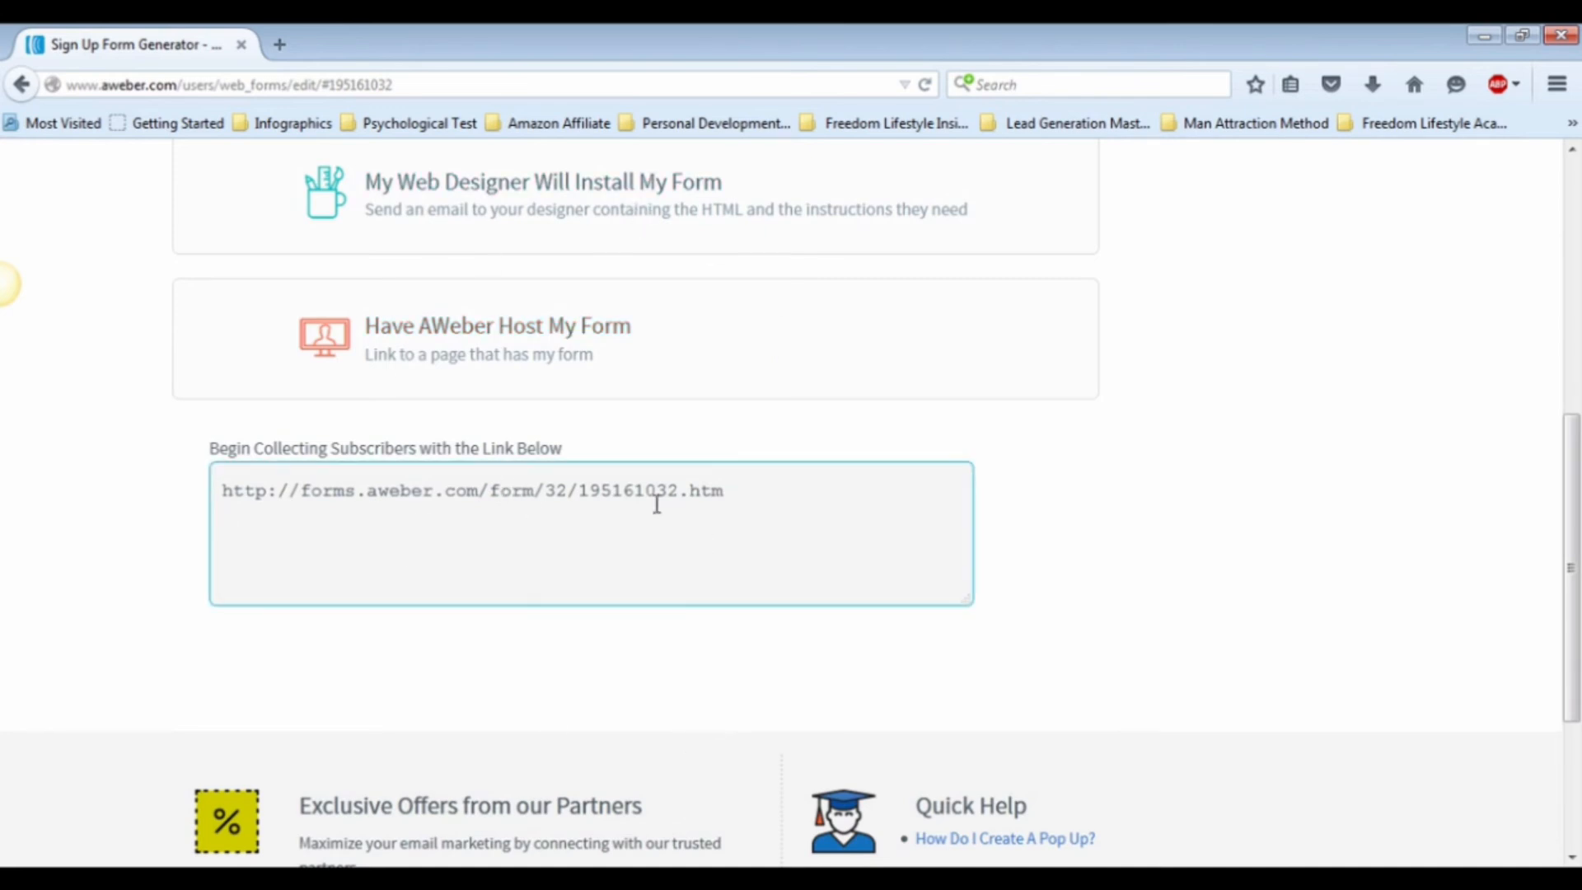
scroll(690, 561, "down", 3)
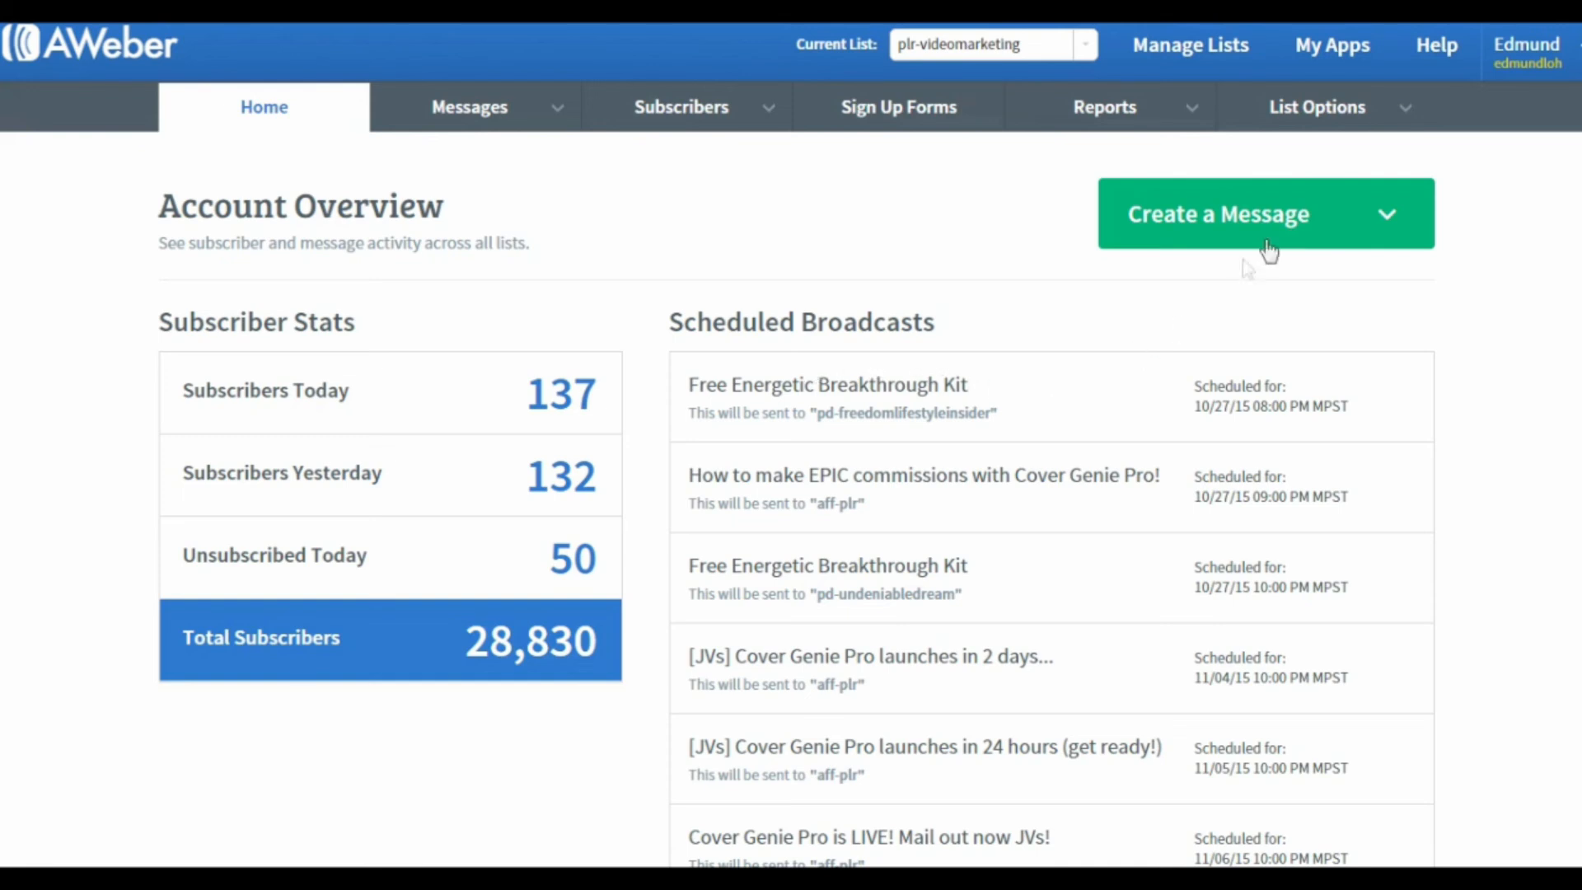
Step: Open the list settings of plr-videomarketing and go to the options for personalizing the list
left_click(1330, 115)
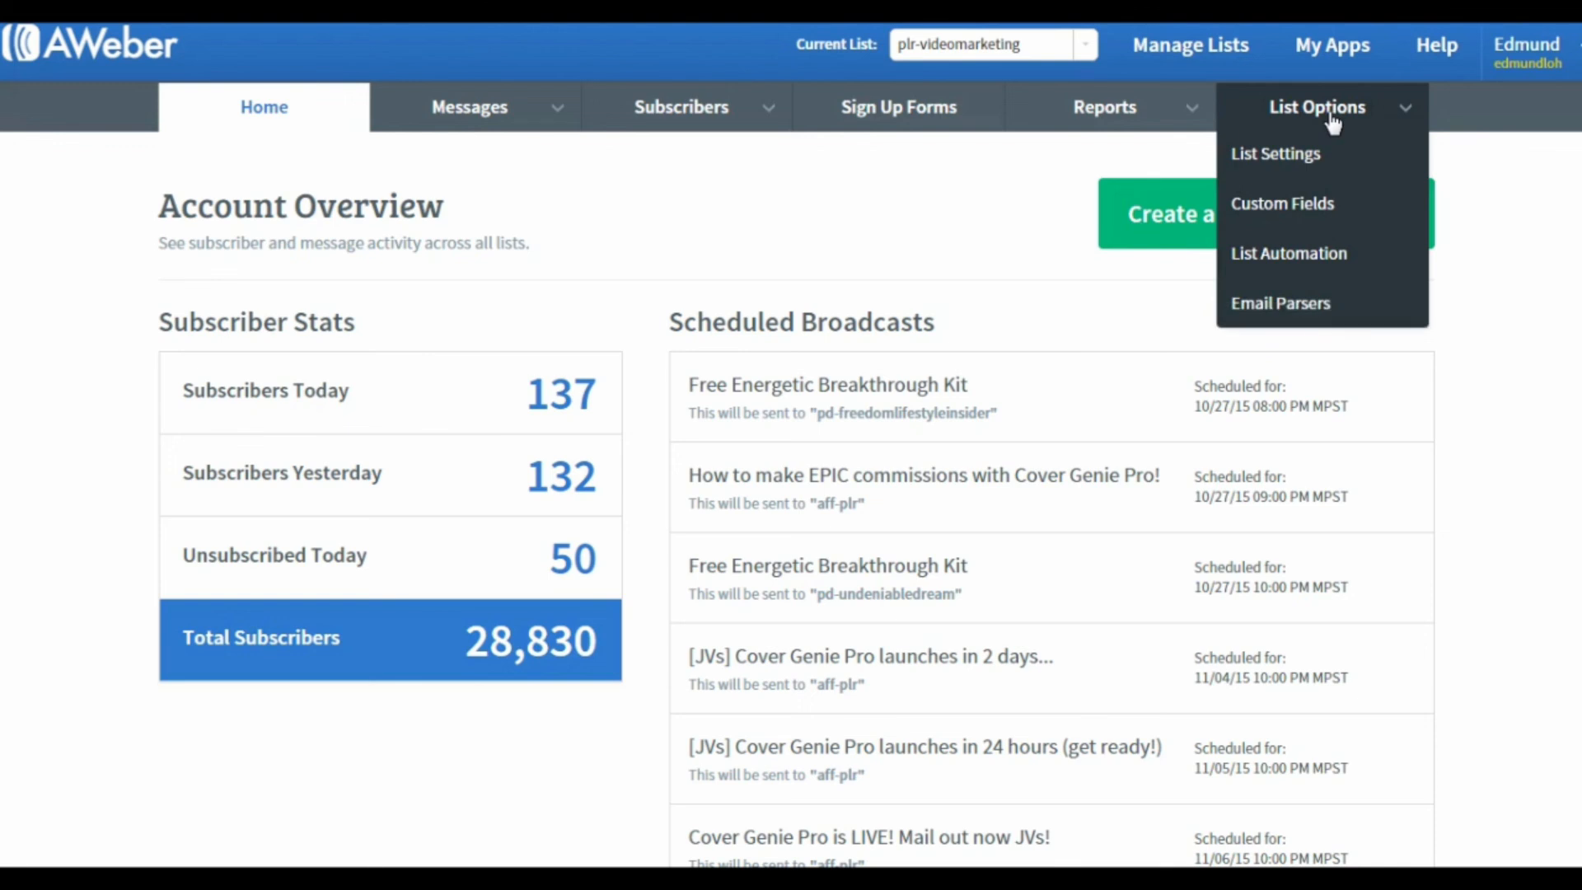
left_click(1317, 160)
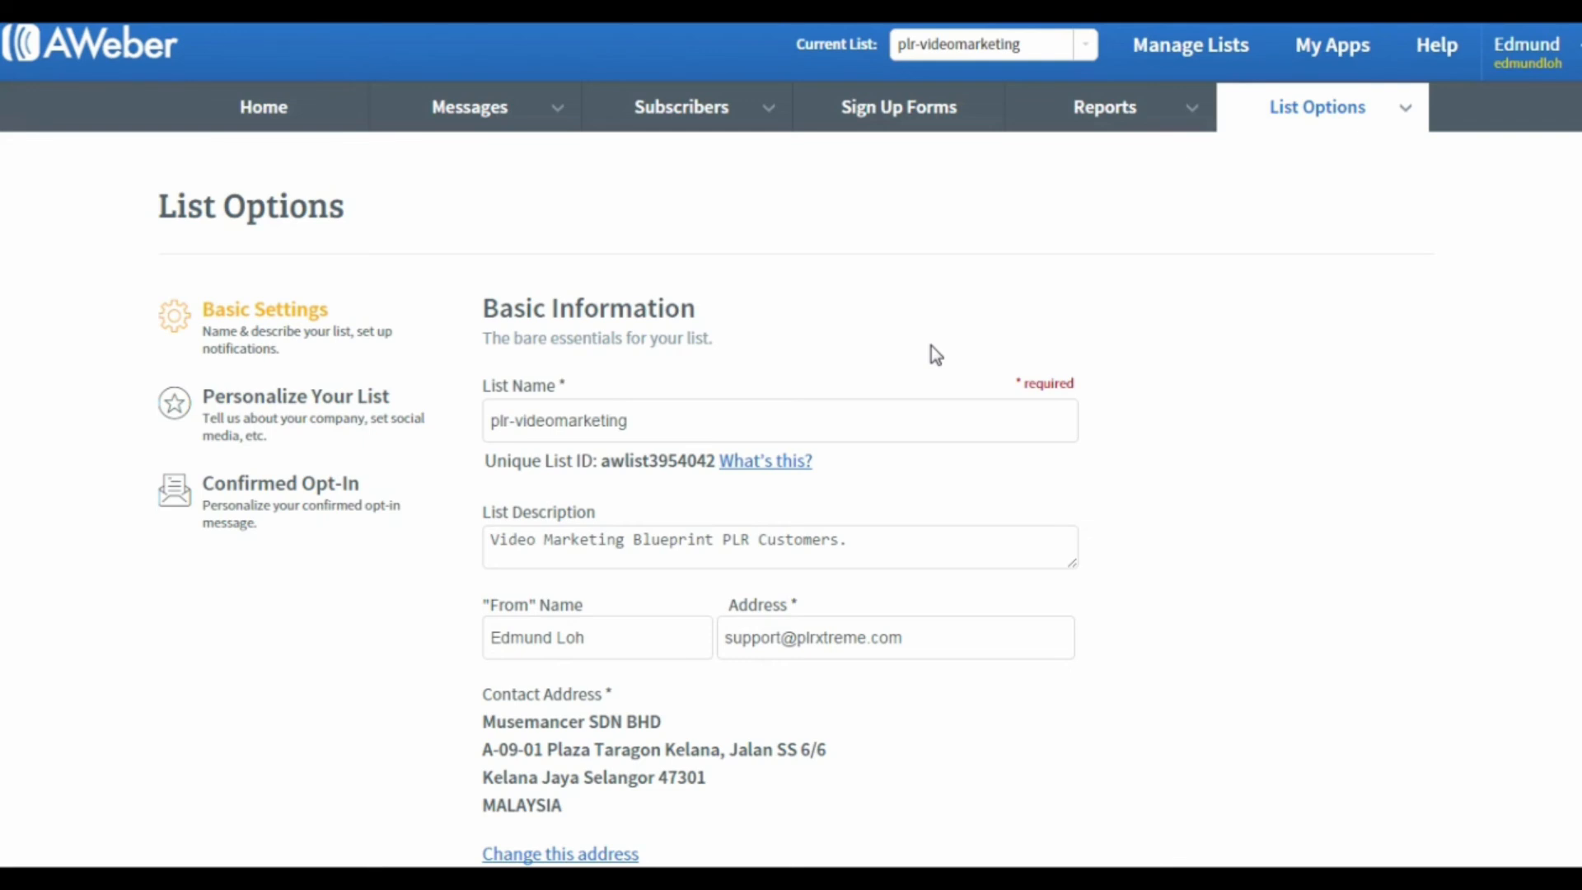
left_click(272, 414)
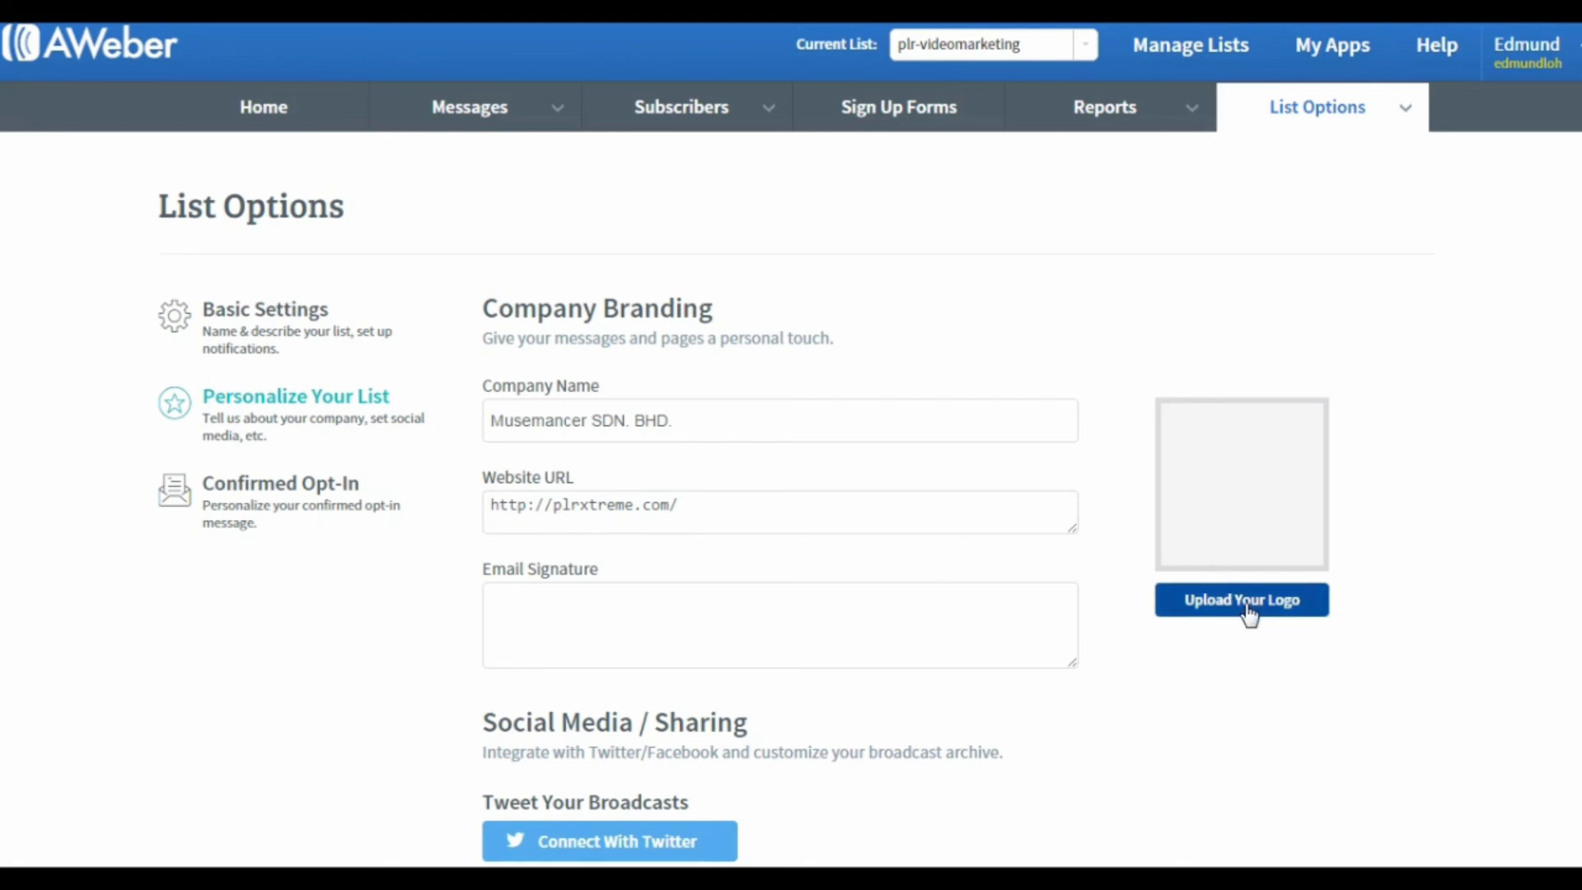
Step: Review the email signature, social sharing, broadcast archive and text snippet options, and save the personalization settings
left_click(533, 604)
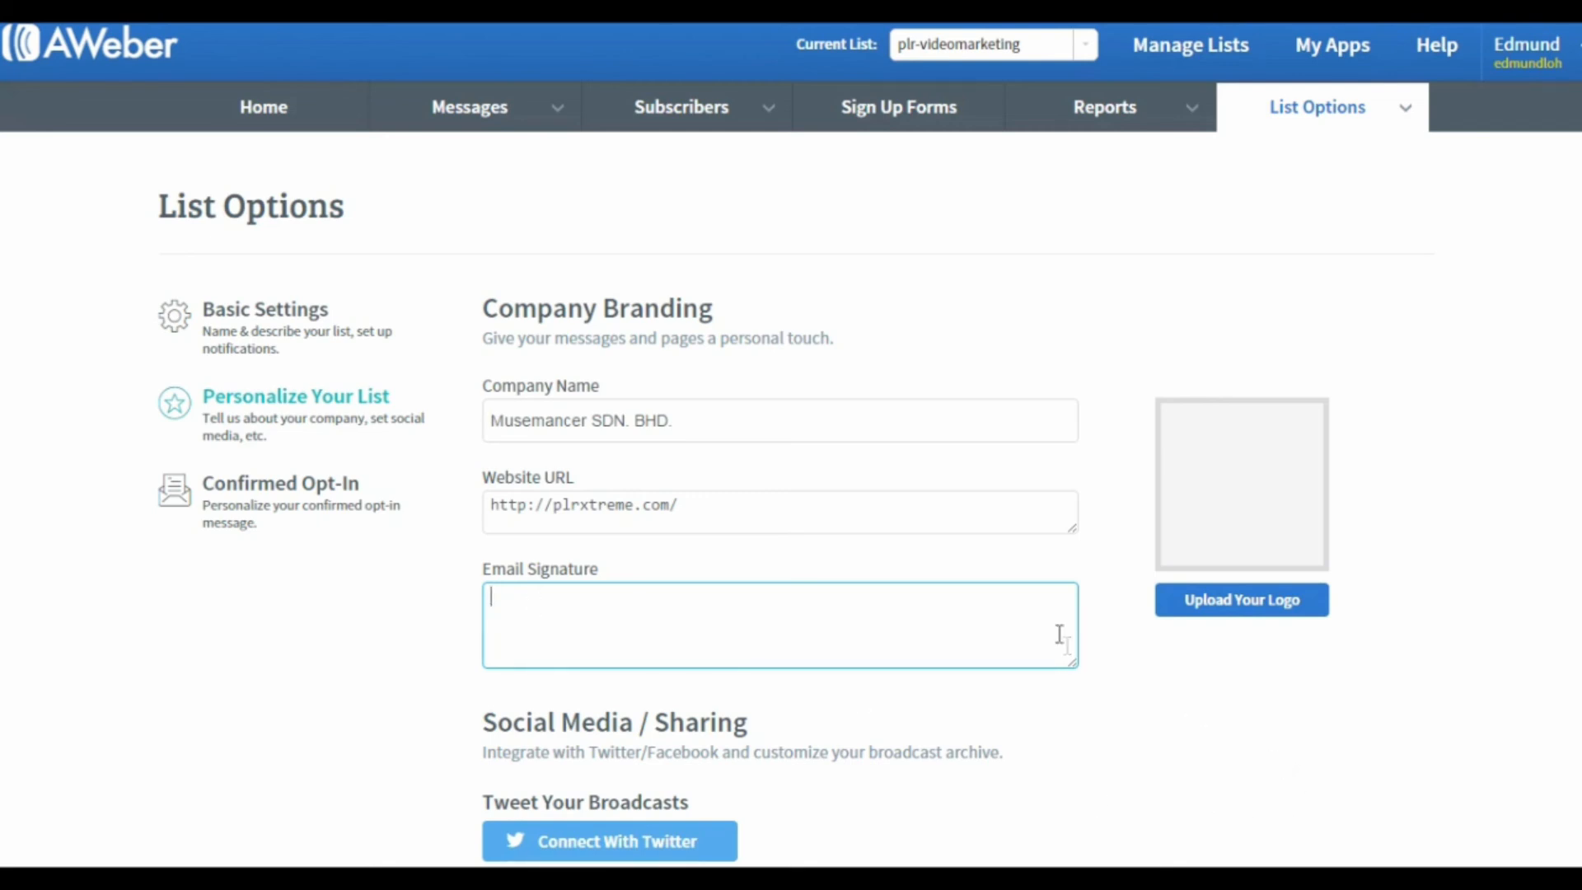
scroll(947, 588, "down", 3)
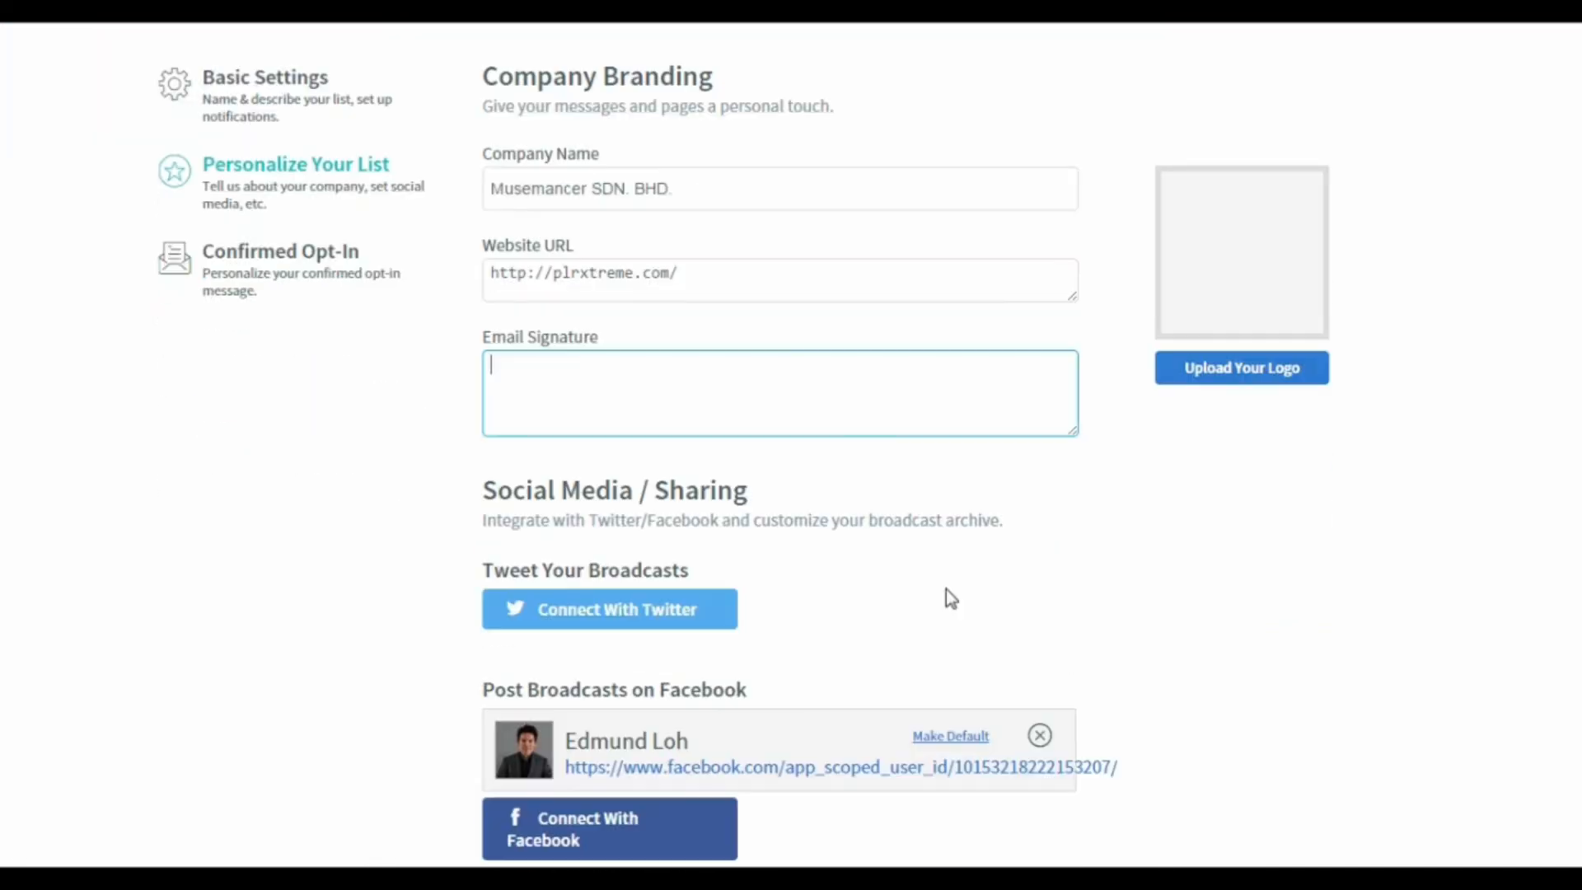
scroll(828, 593, "down", 1)
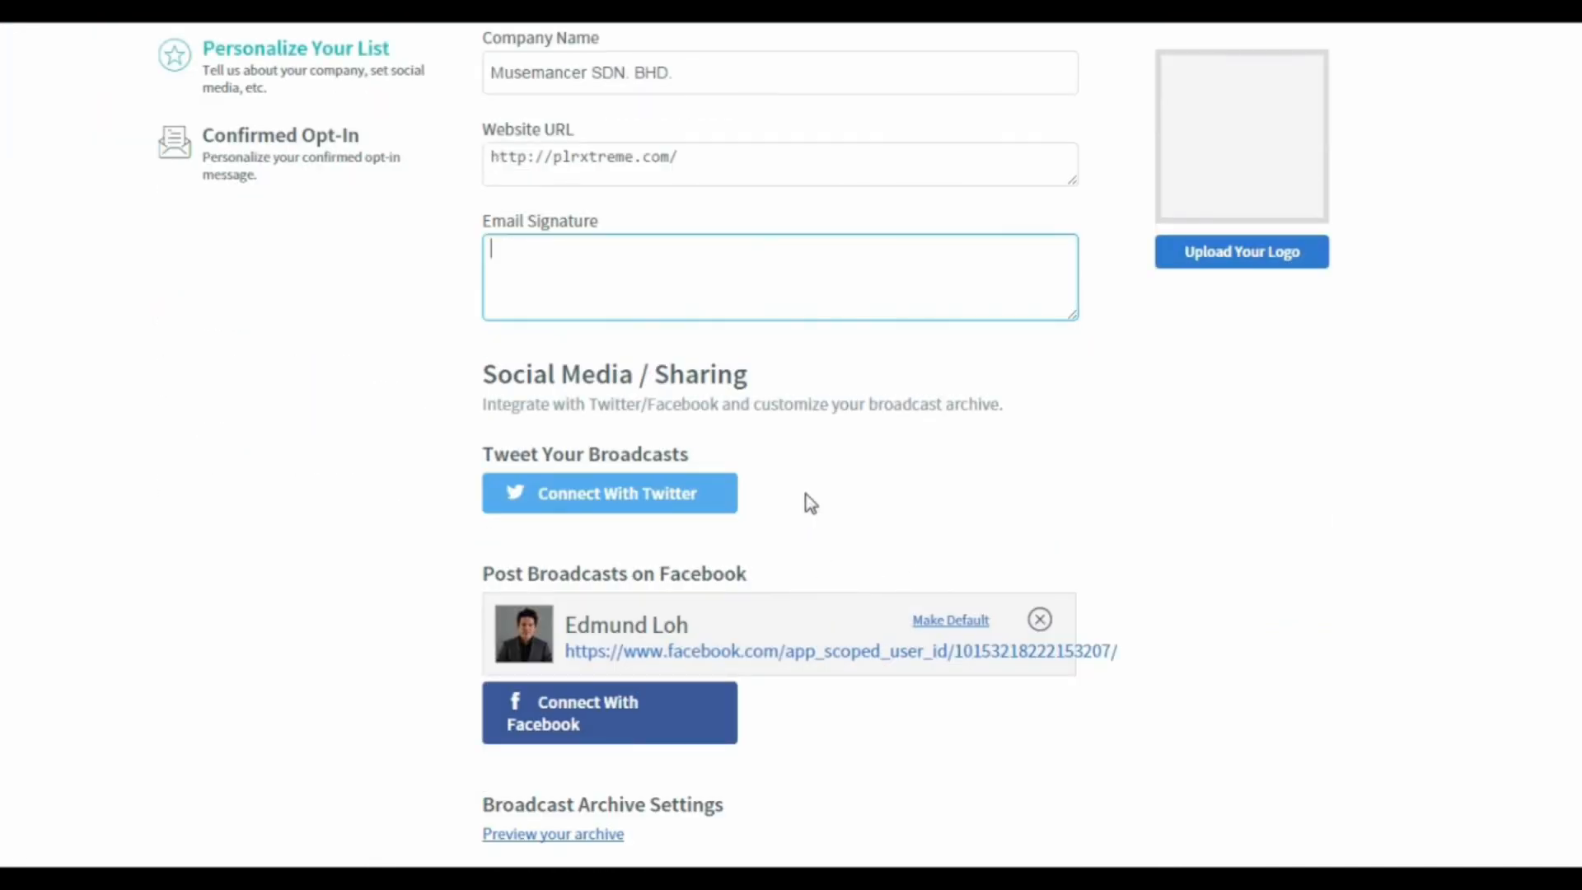
scroll(810, 502, "down", 1)
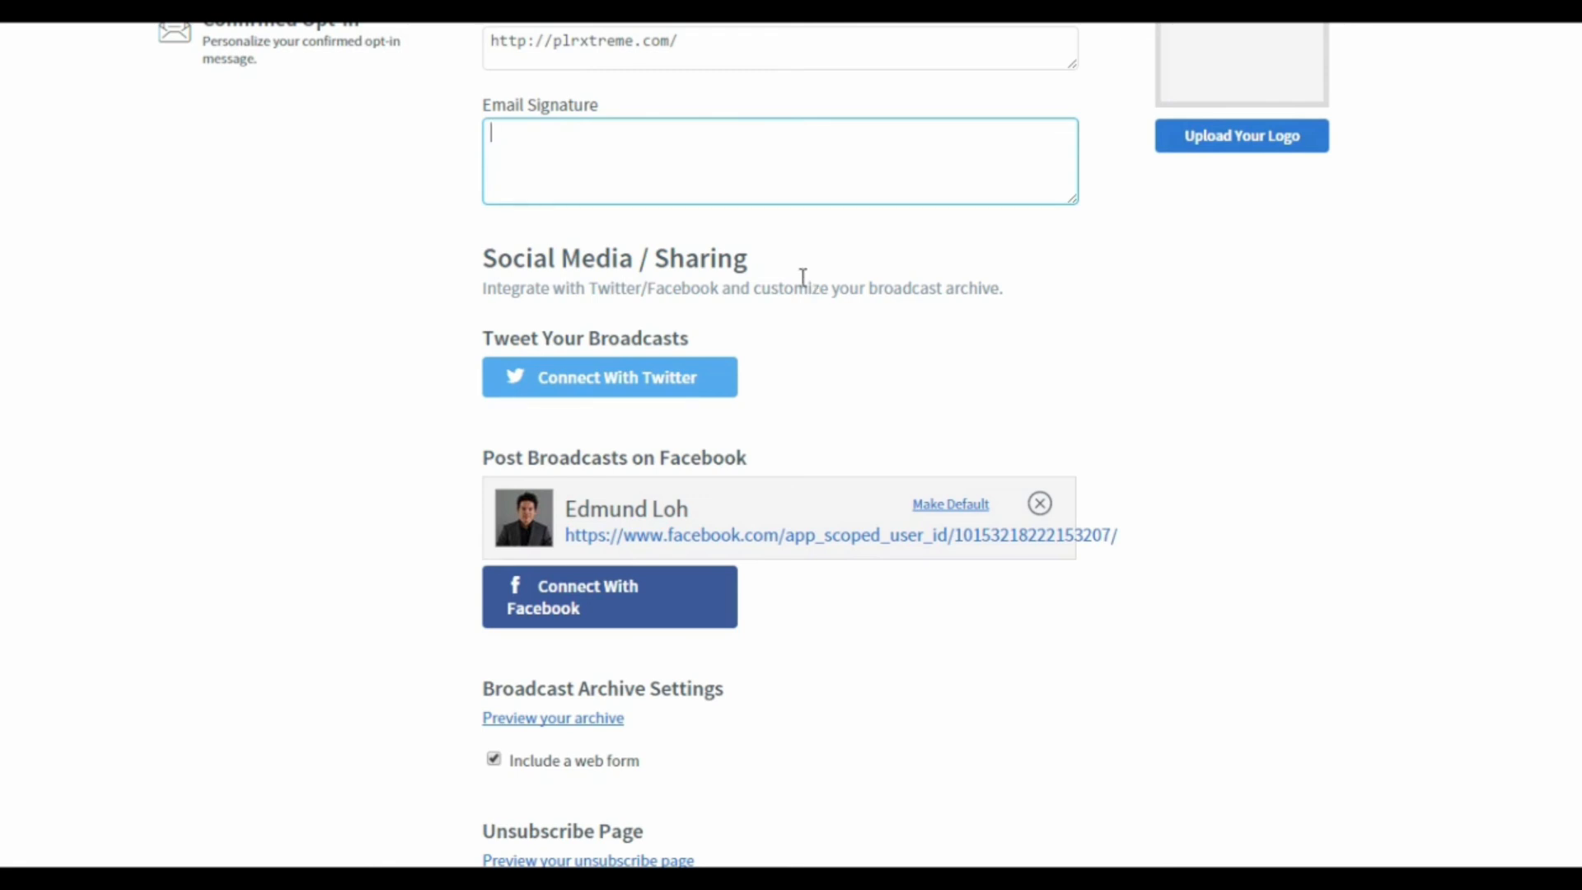
scroll(805, 284, "down", 6)
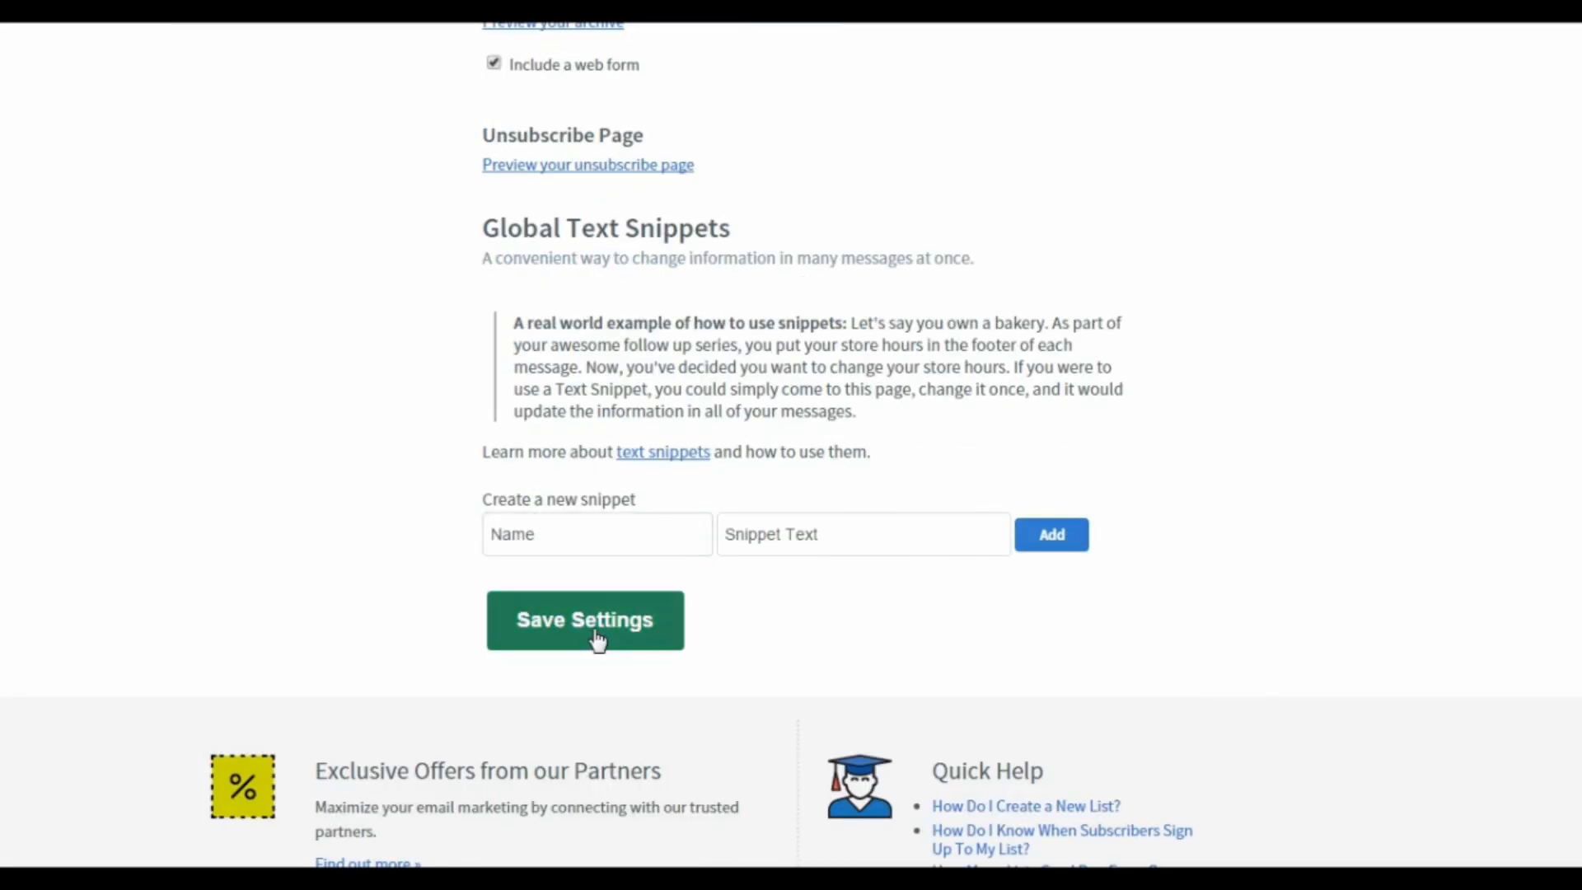
left_click(595, 638)
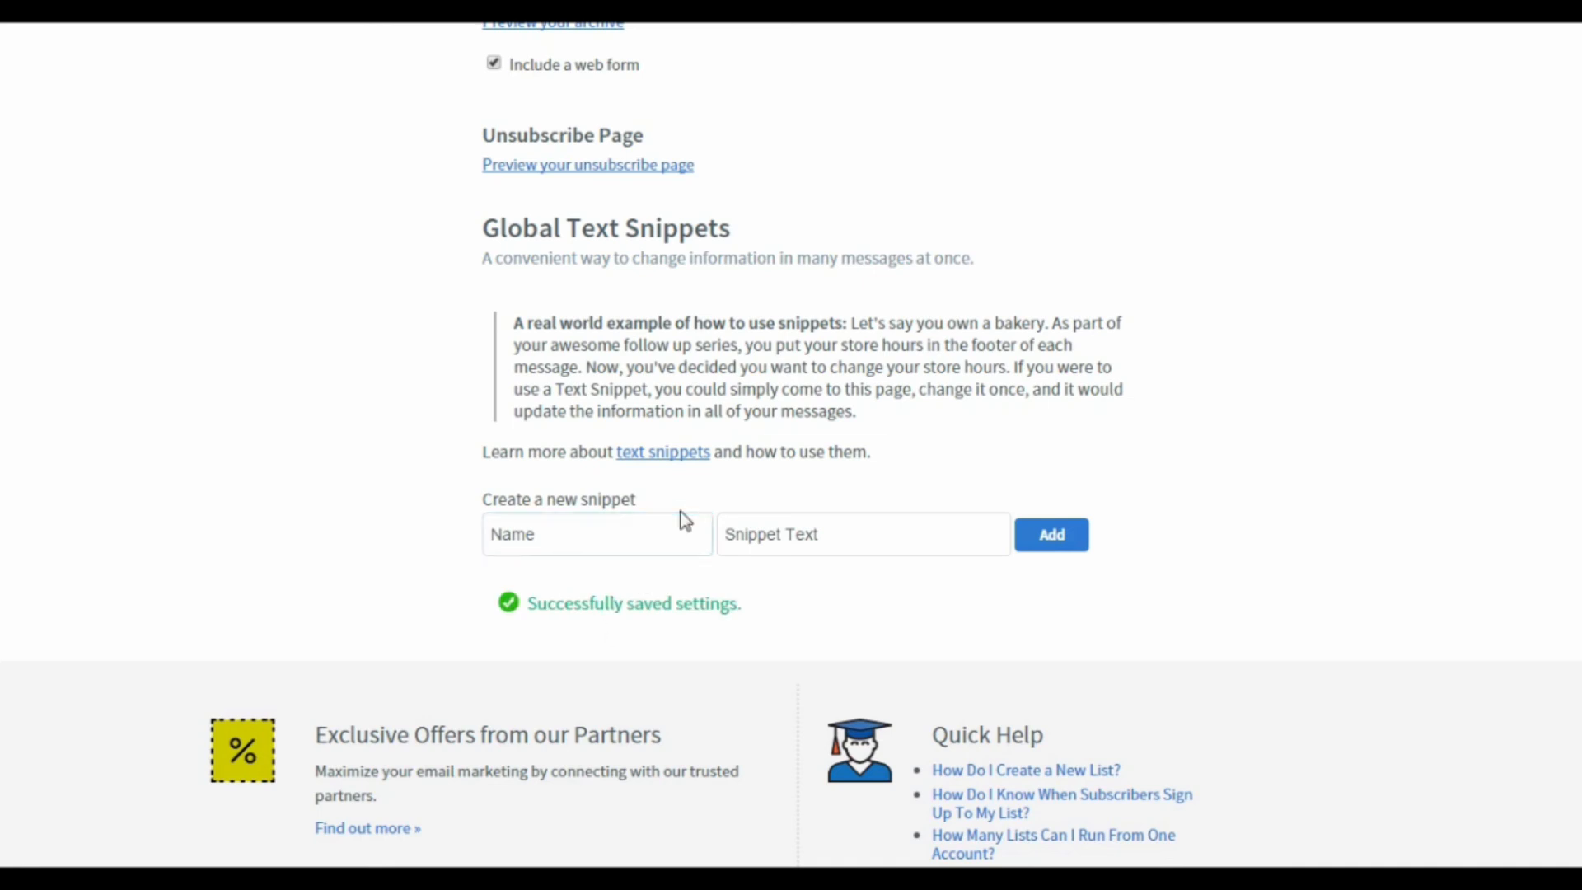
Step: Open the list's Confirmed Opt-In settings and review the confirmation message's subject and body
scroll(682, 519, "up", 4)
scroll(681, 519, "up", 5)
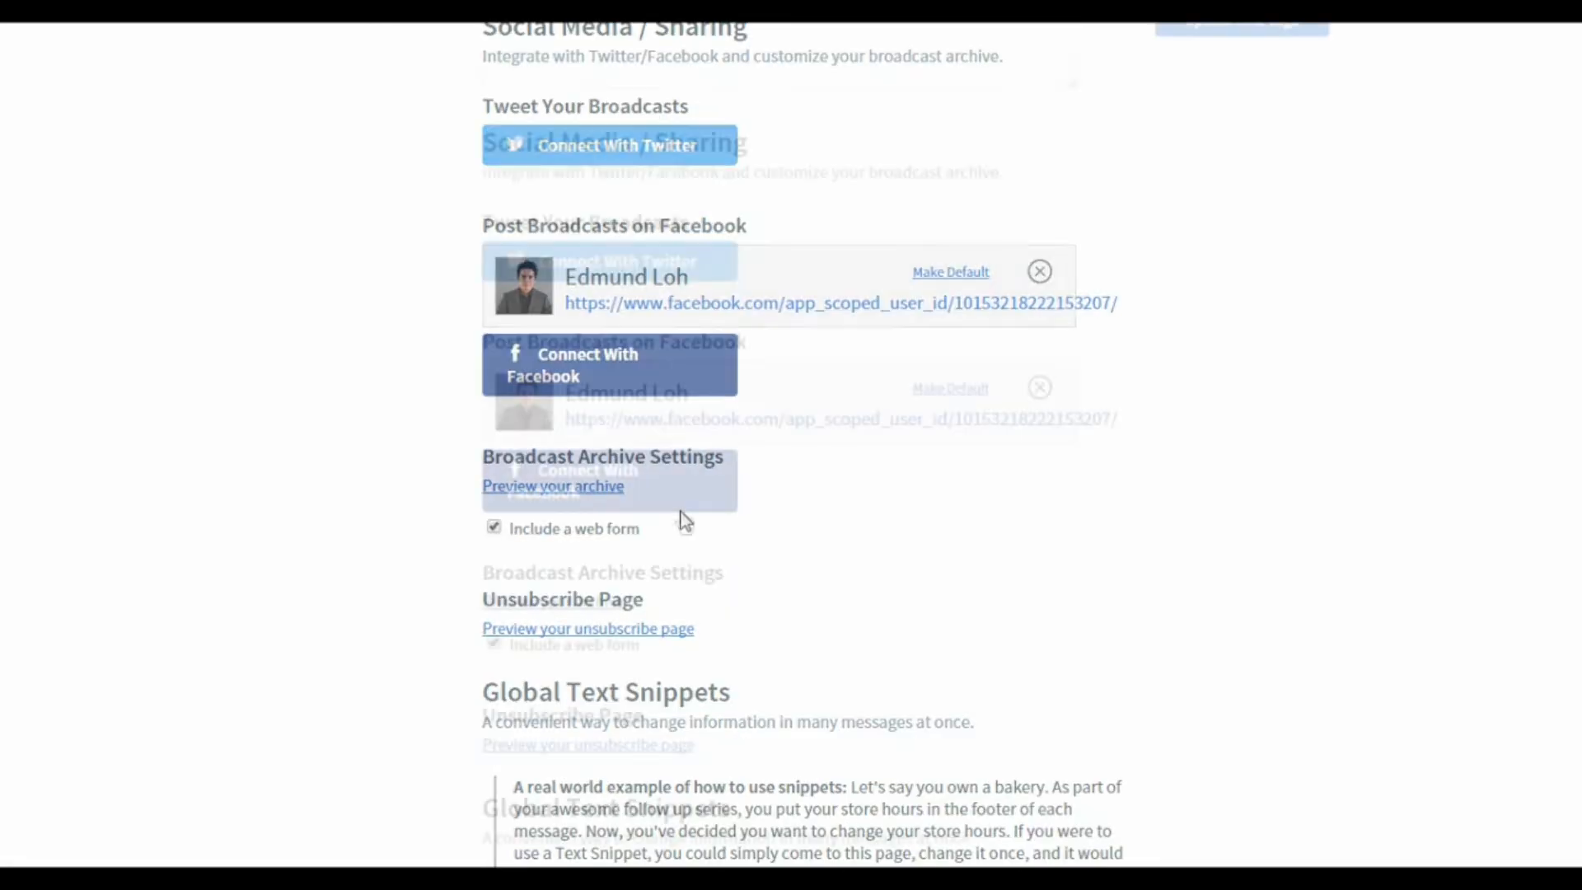
scroll(681, 519, "up", 4)
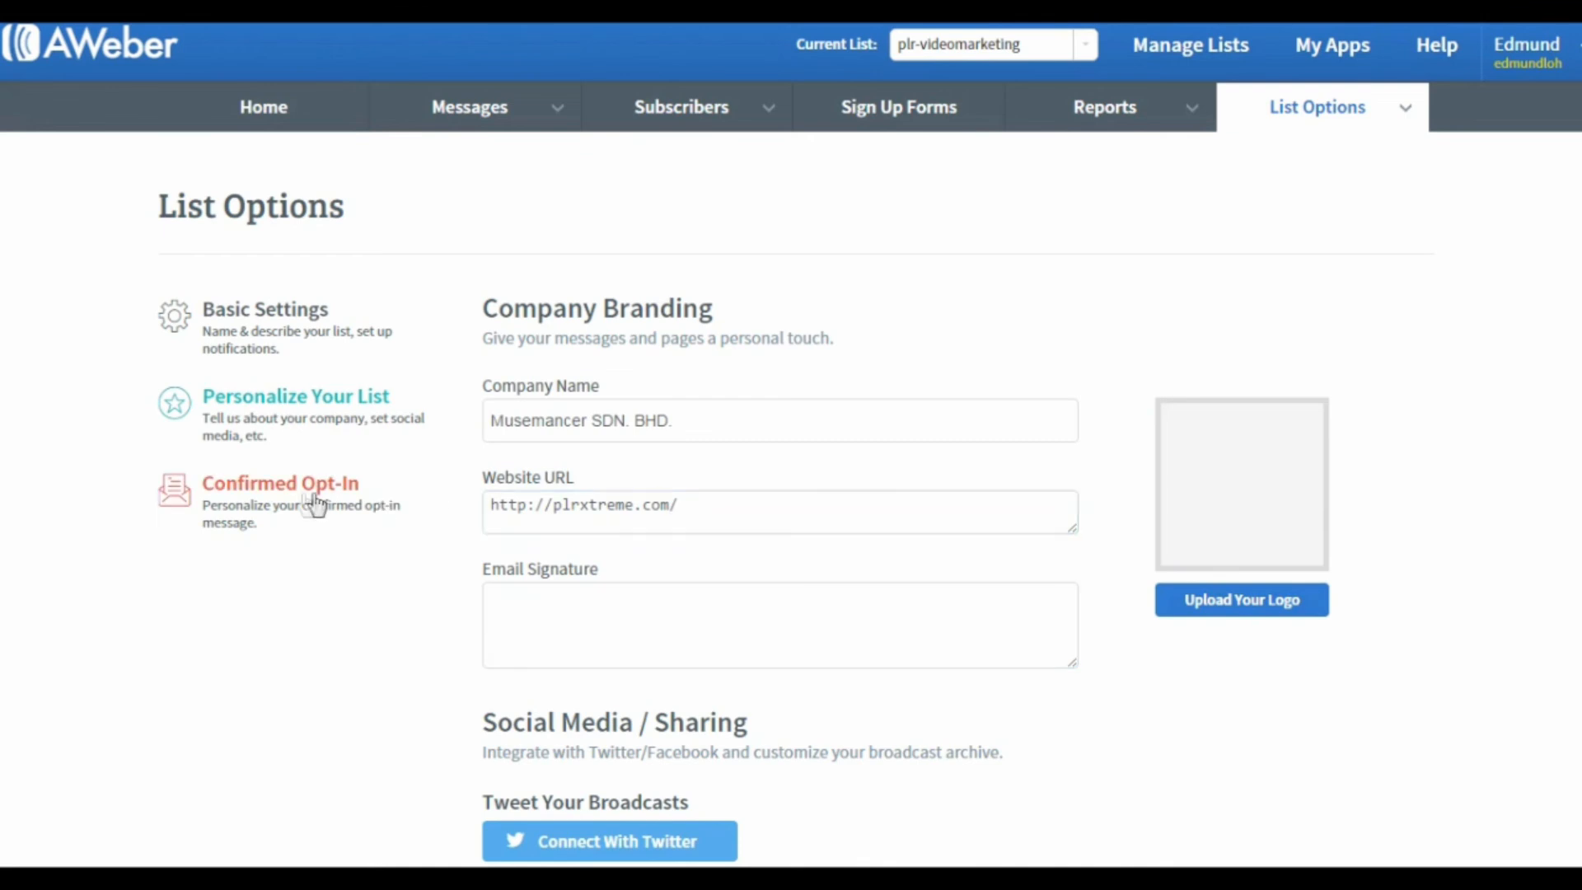
left_click(276, 500)
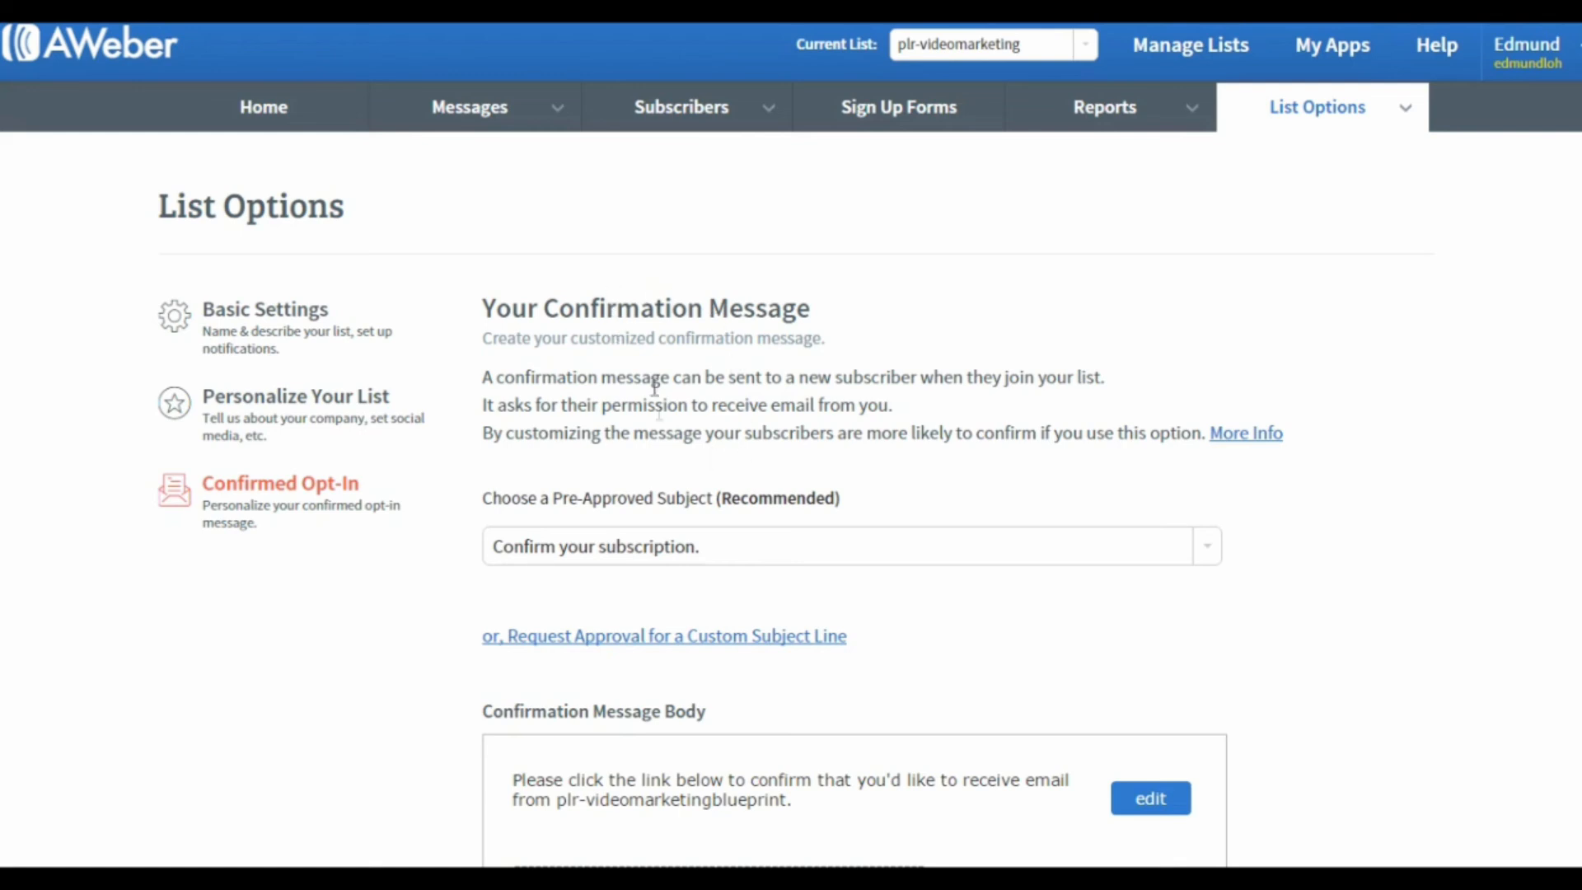
scroll(888, 620, "down", 1)
scroll(888, 621, "down", 1)
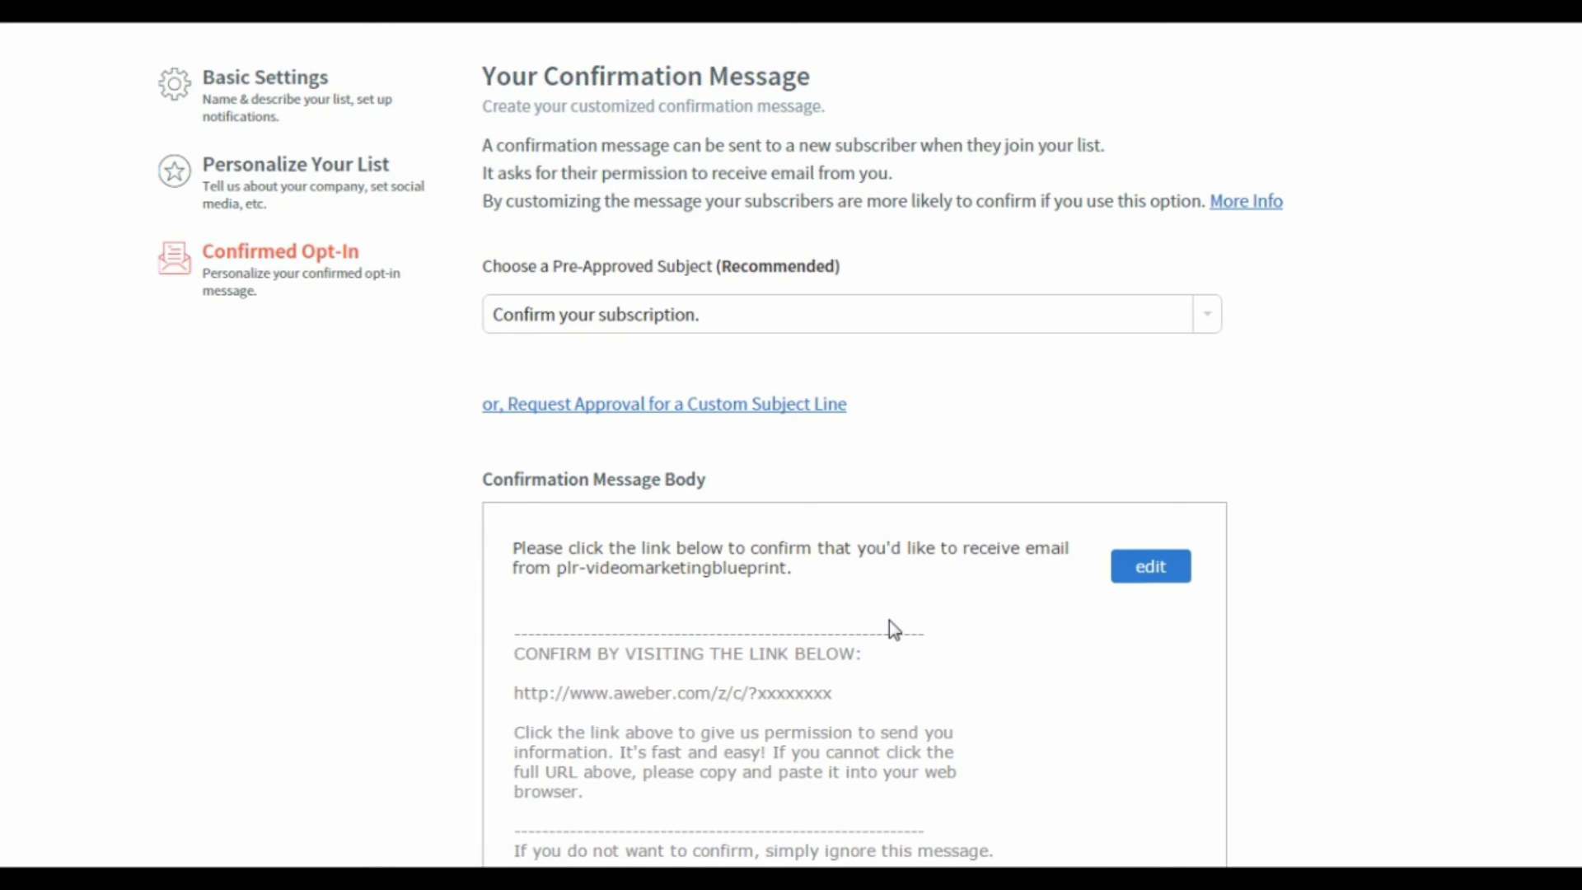
scroll(888, 628, "up", 1)
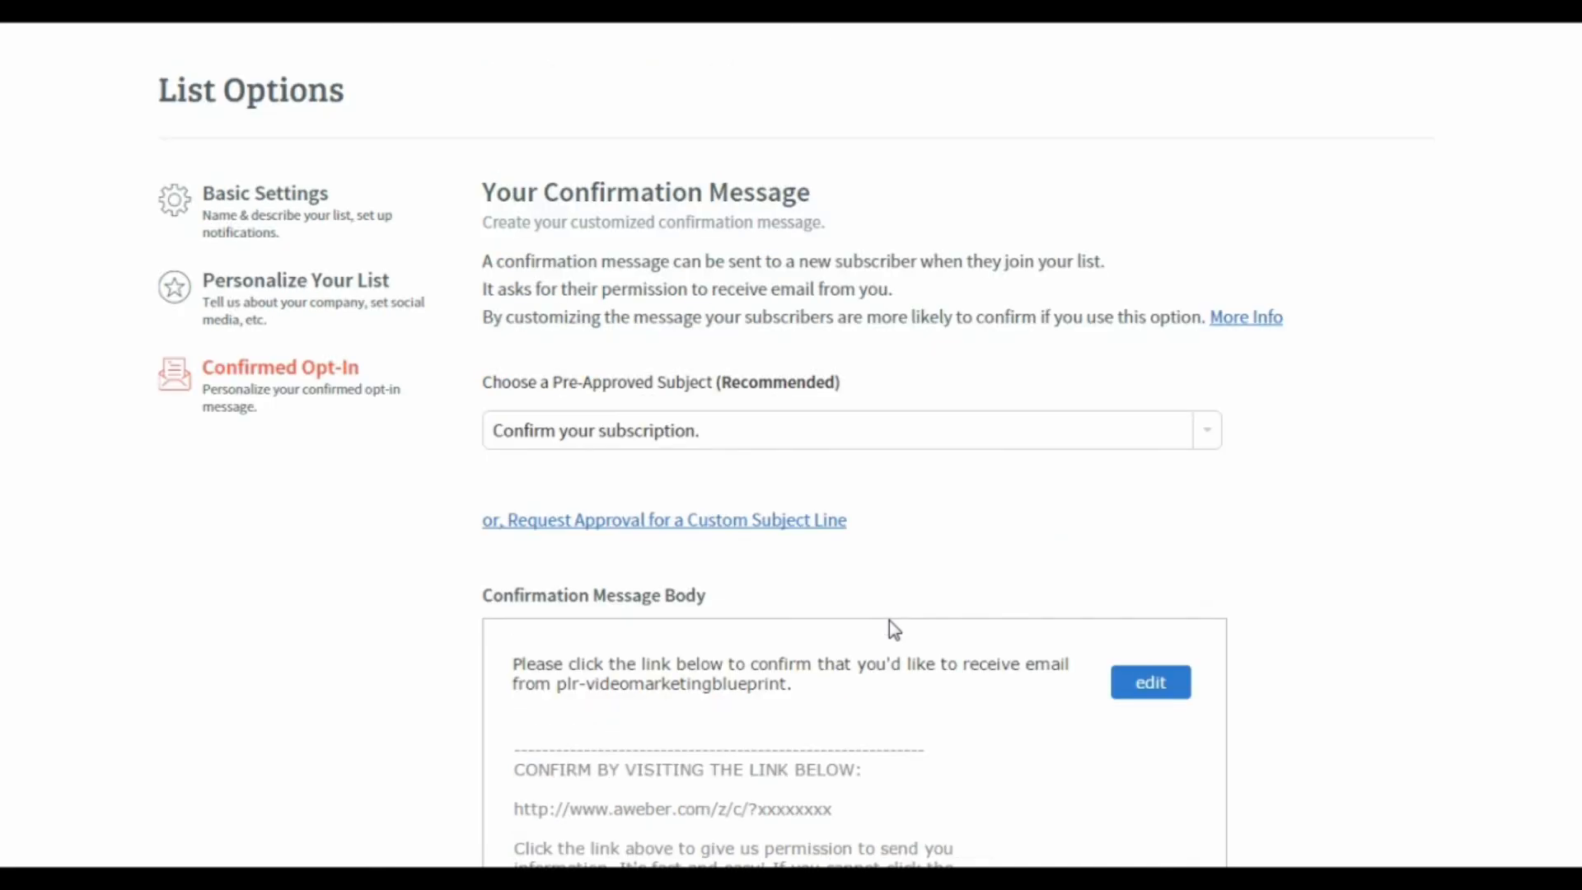
Step: Disable the confirmed opt-in email for web forms and save the settings
scroll(888, 629, "down", 5)
scroll(888, 628, "down", 3)
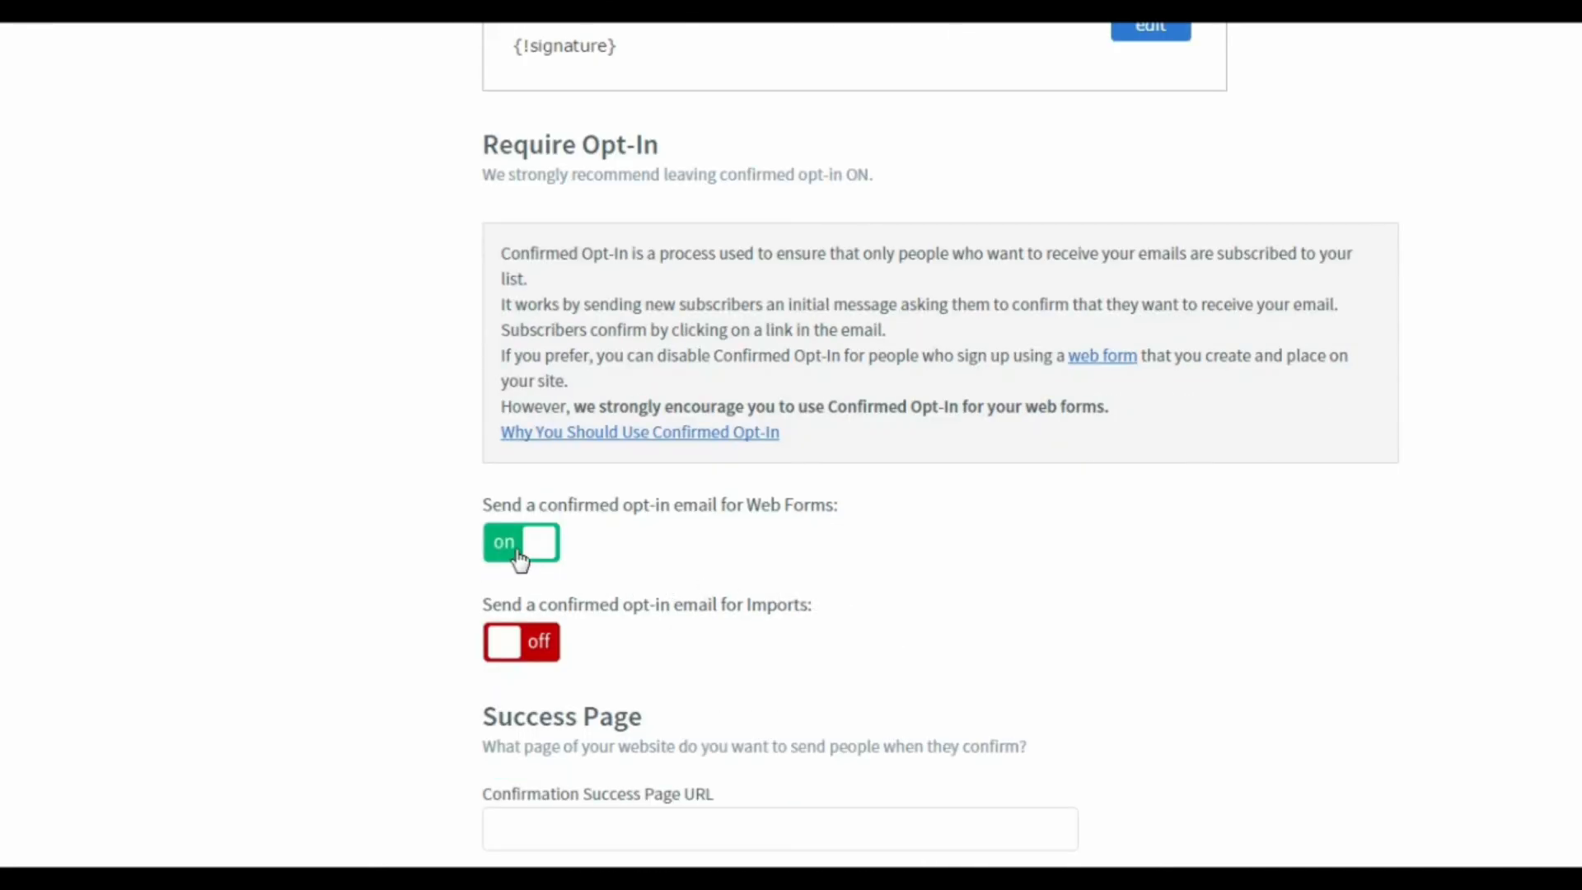
left_click(519, 558)
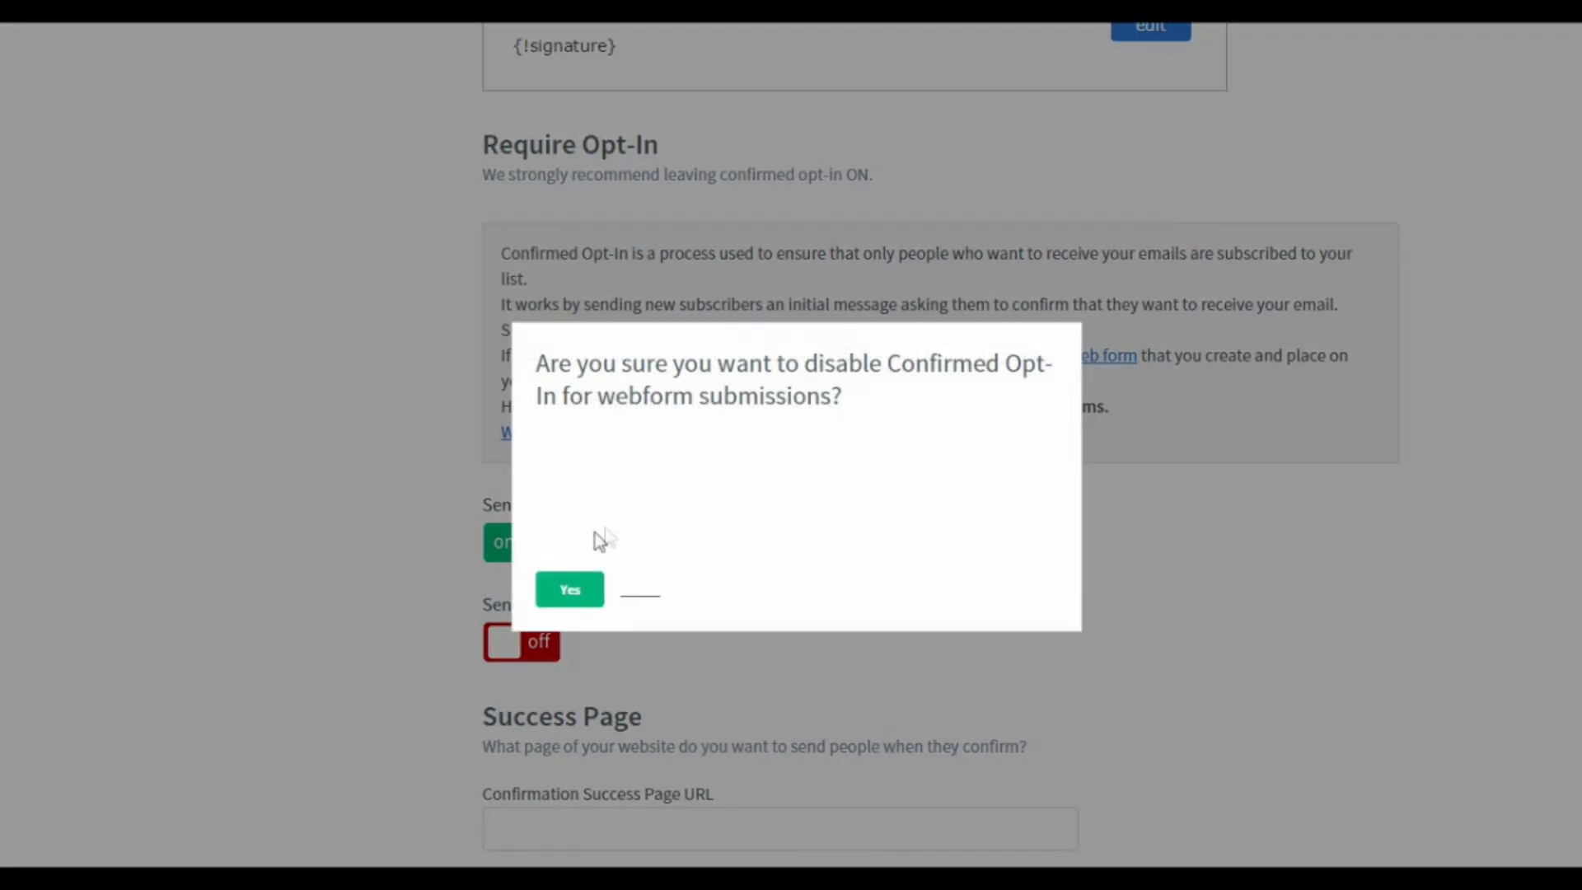
left_click(570, 590)
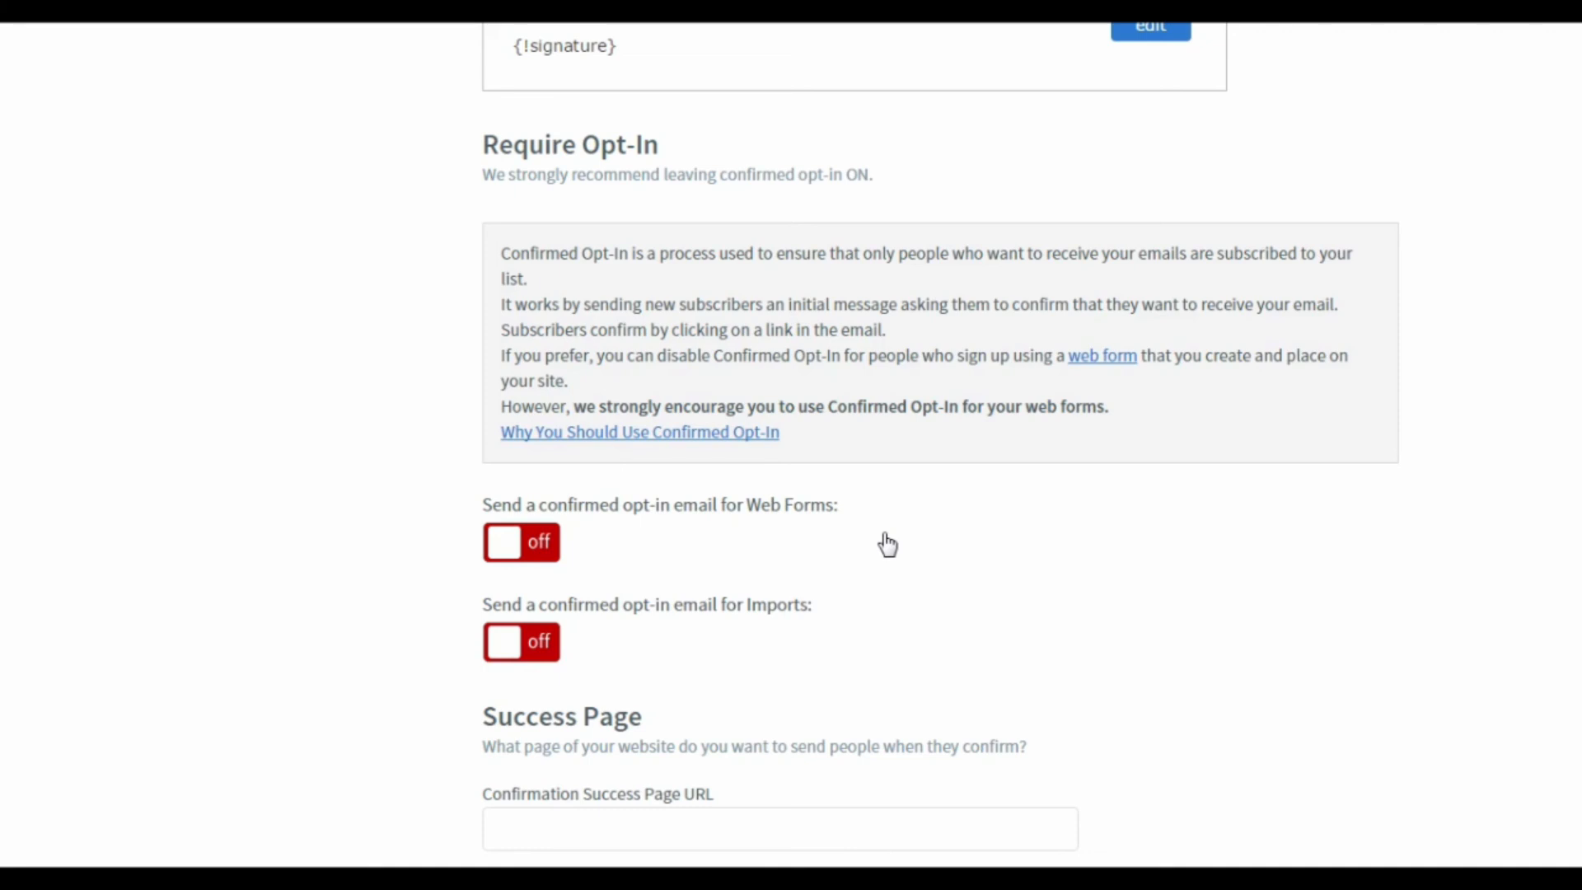
scroll(888, 544, "down", 1)
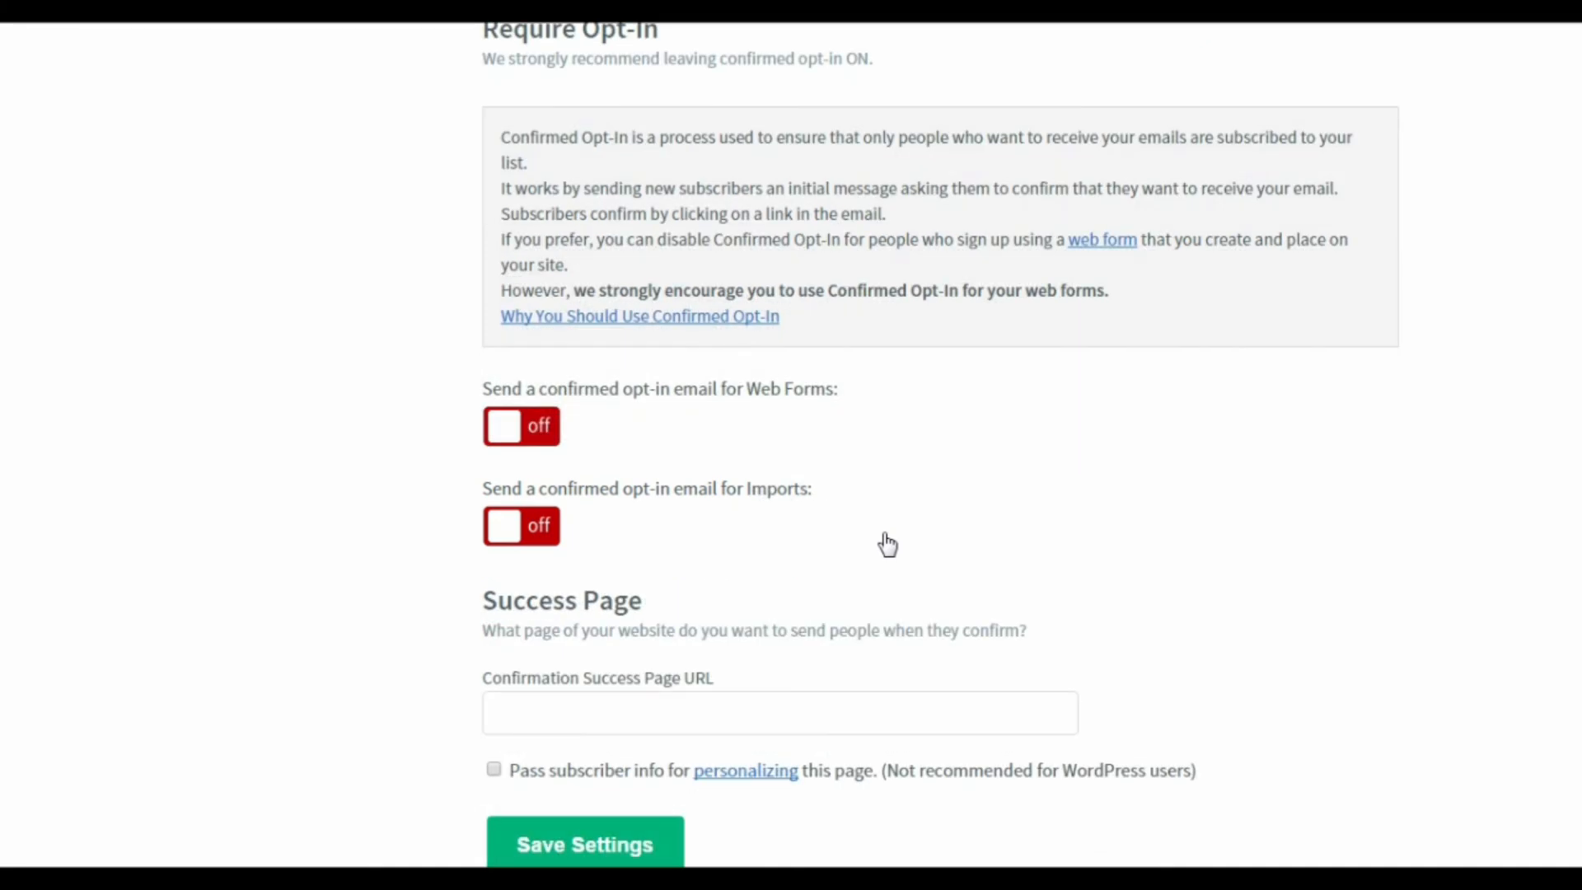
scroll(887, 543, "down", 2)
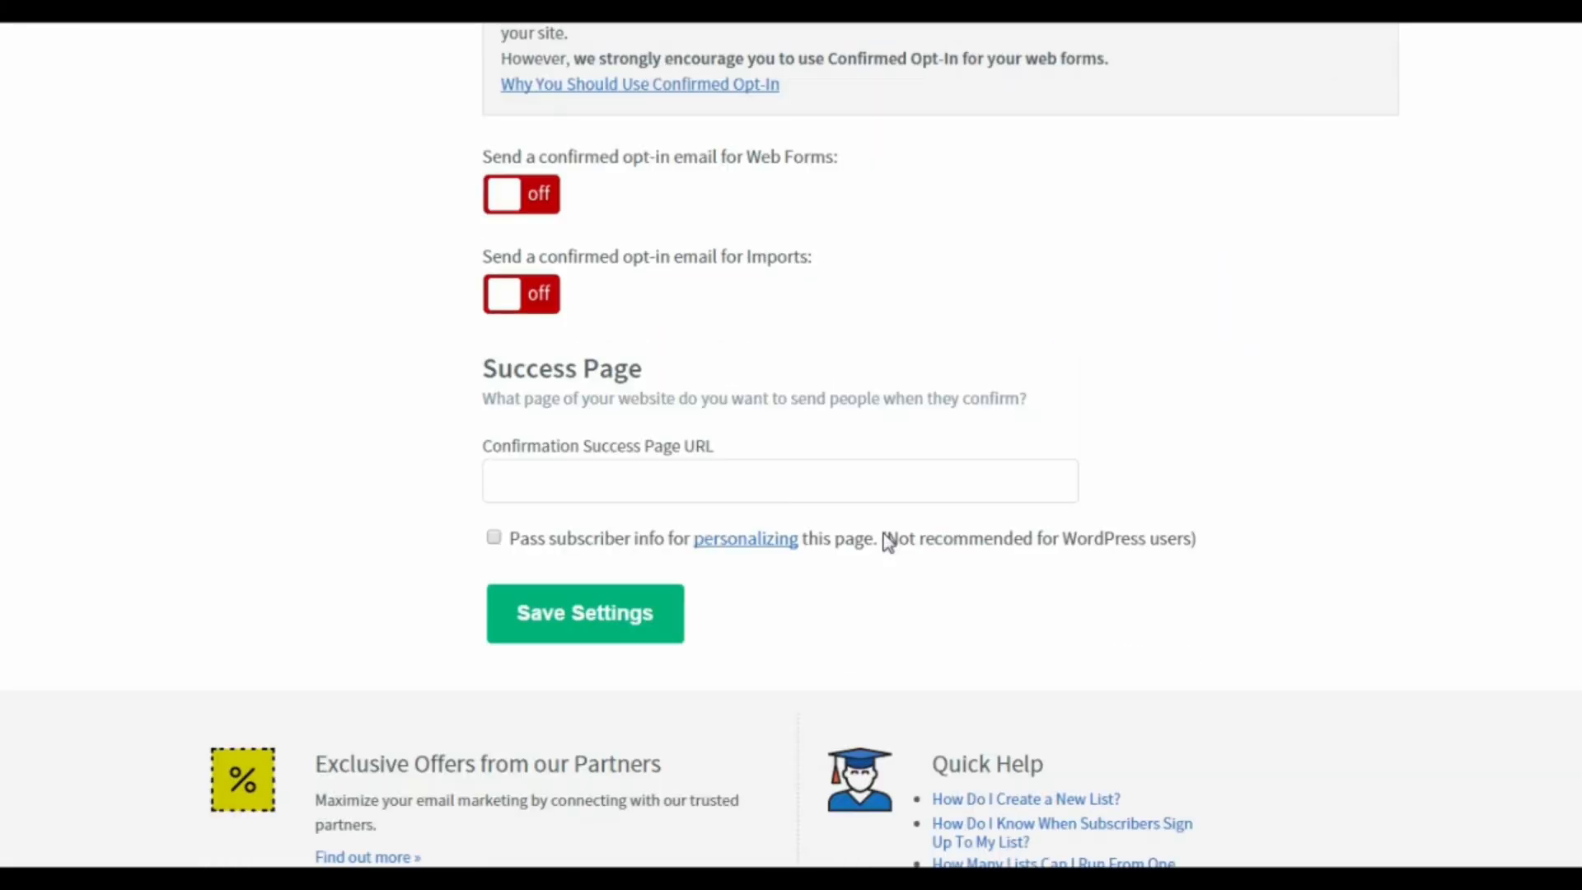
left_click(599, 629)
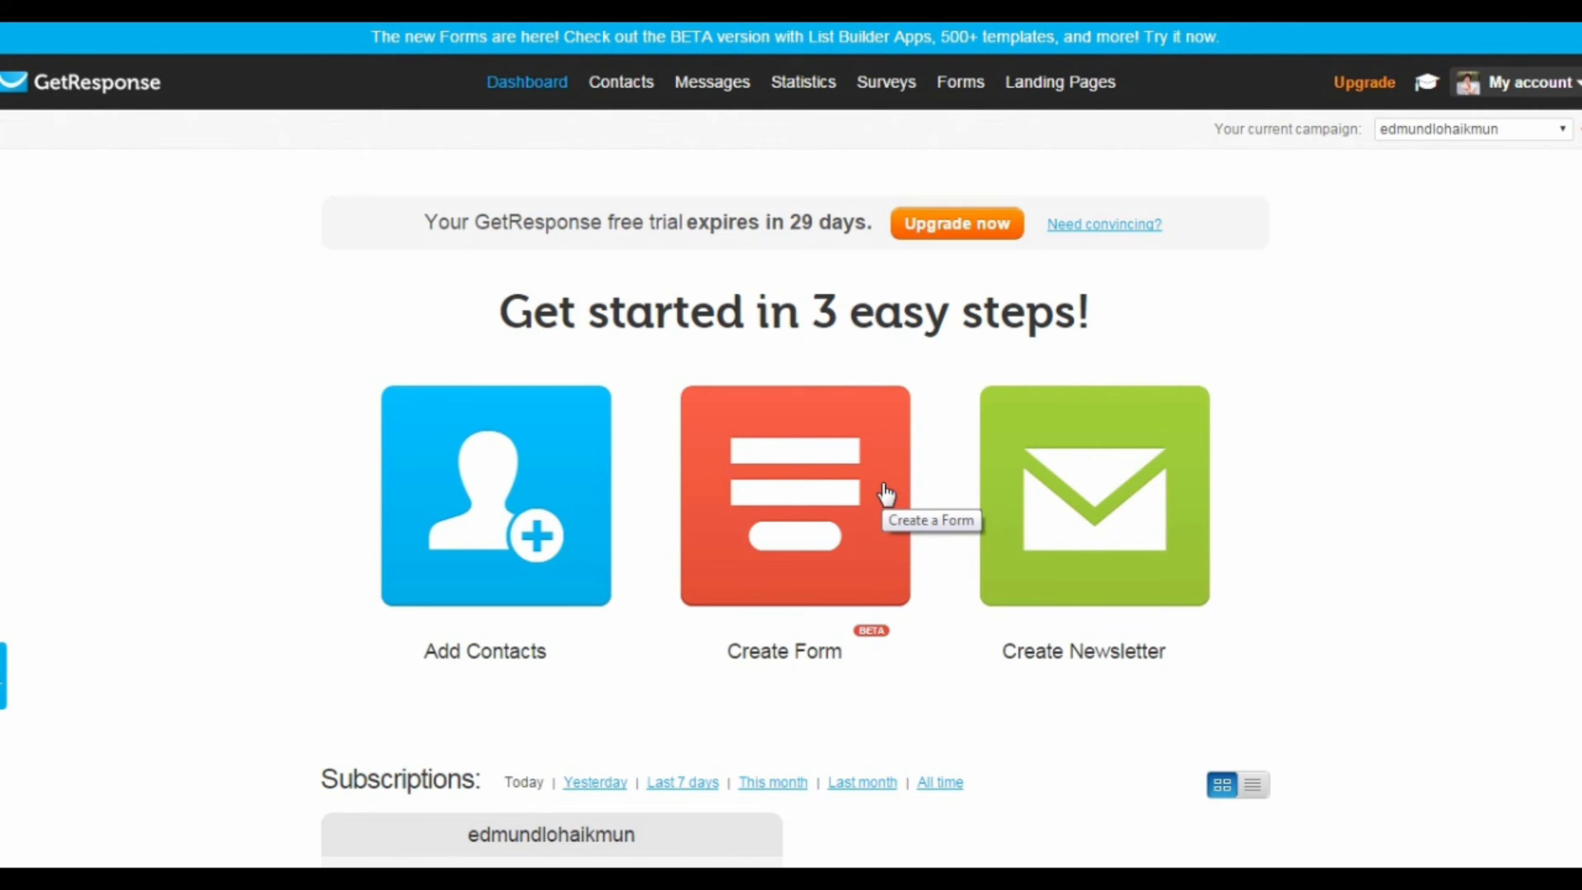
Step: Switch to GetResponse and create a new campaign named list_building_how_to
left_click(1443, 136)
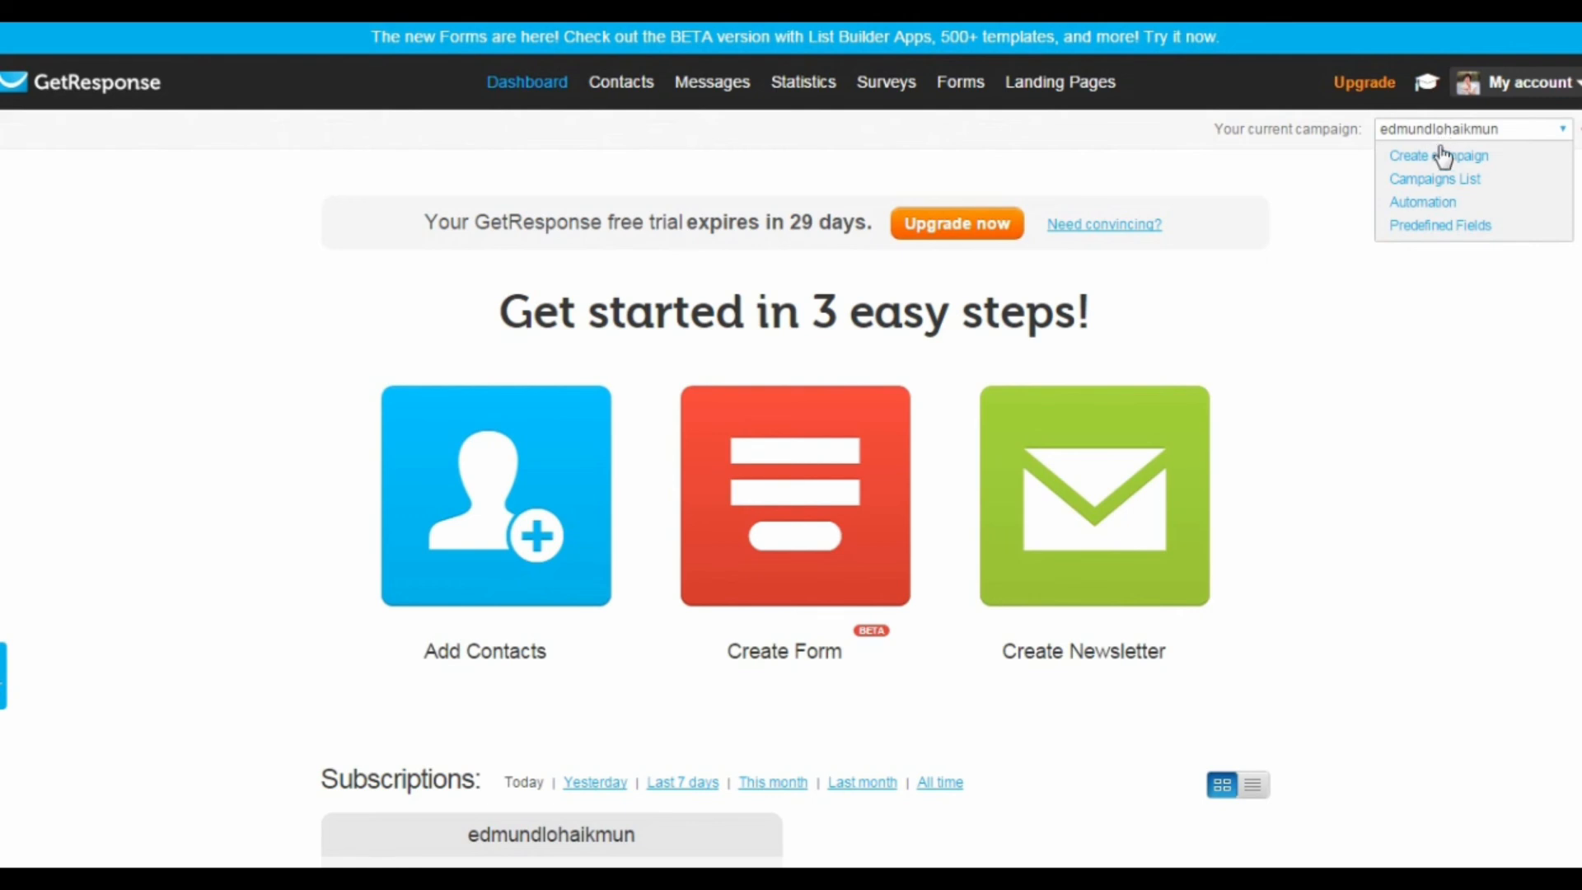
left_click(1440, 158)
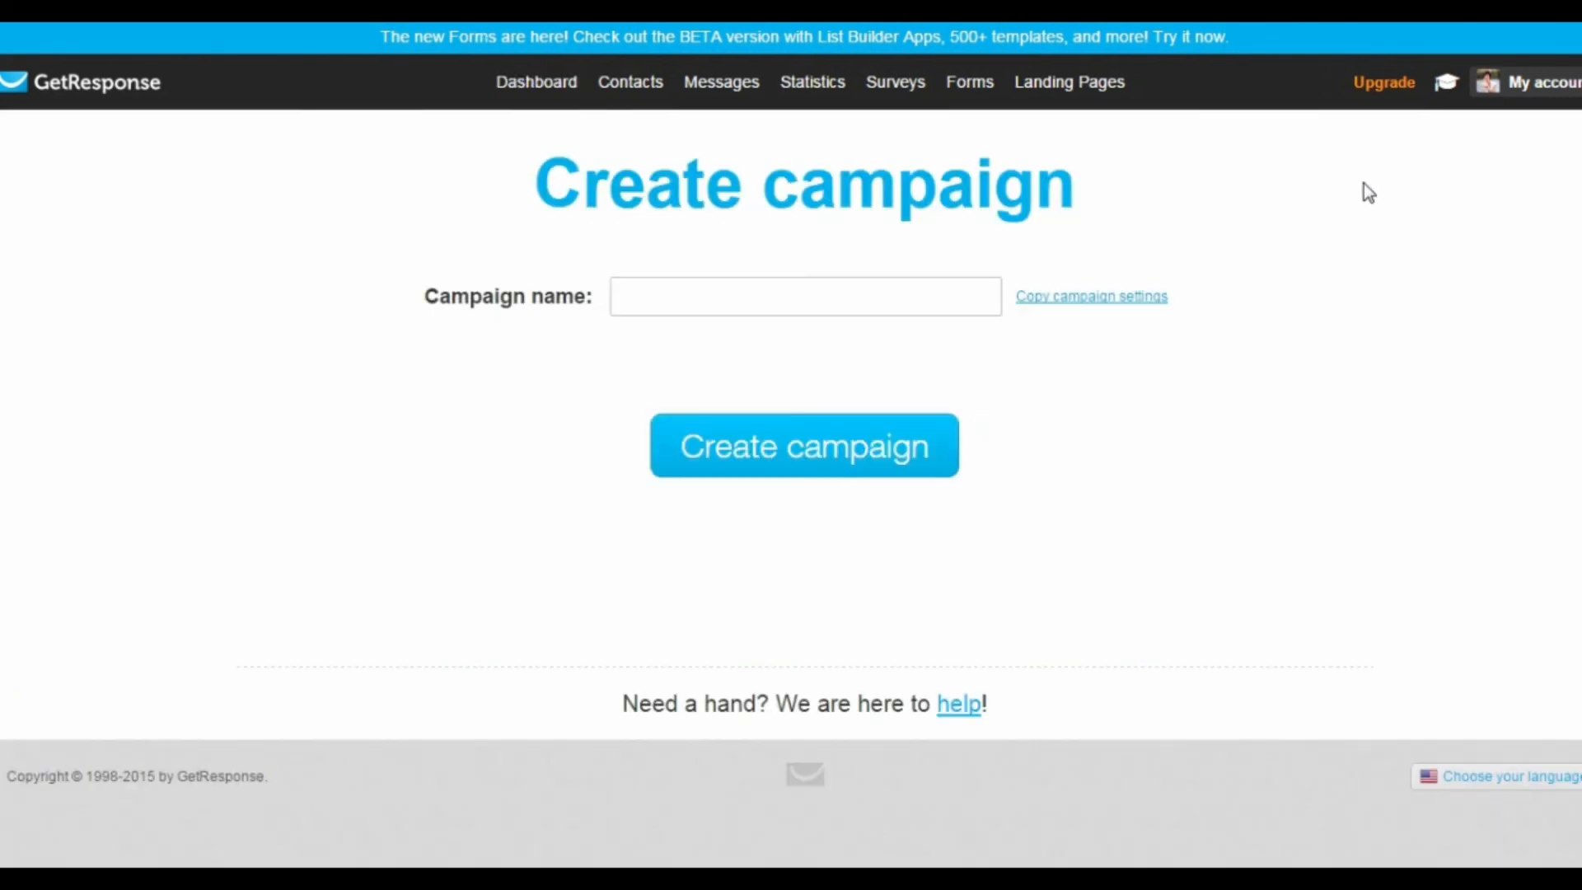
left_click(826, 296)
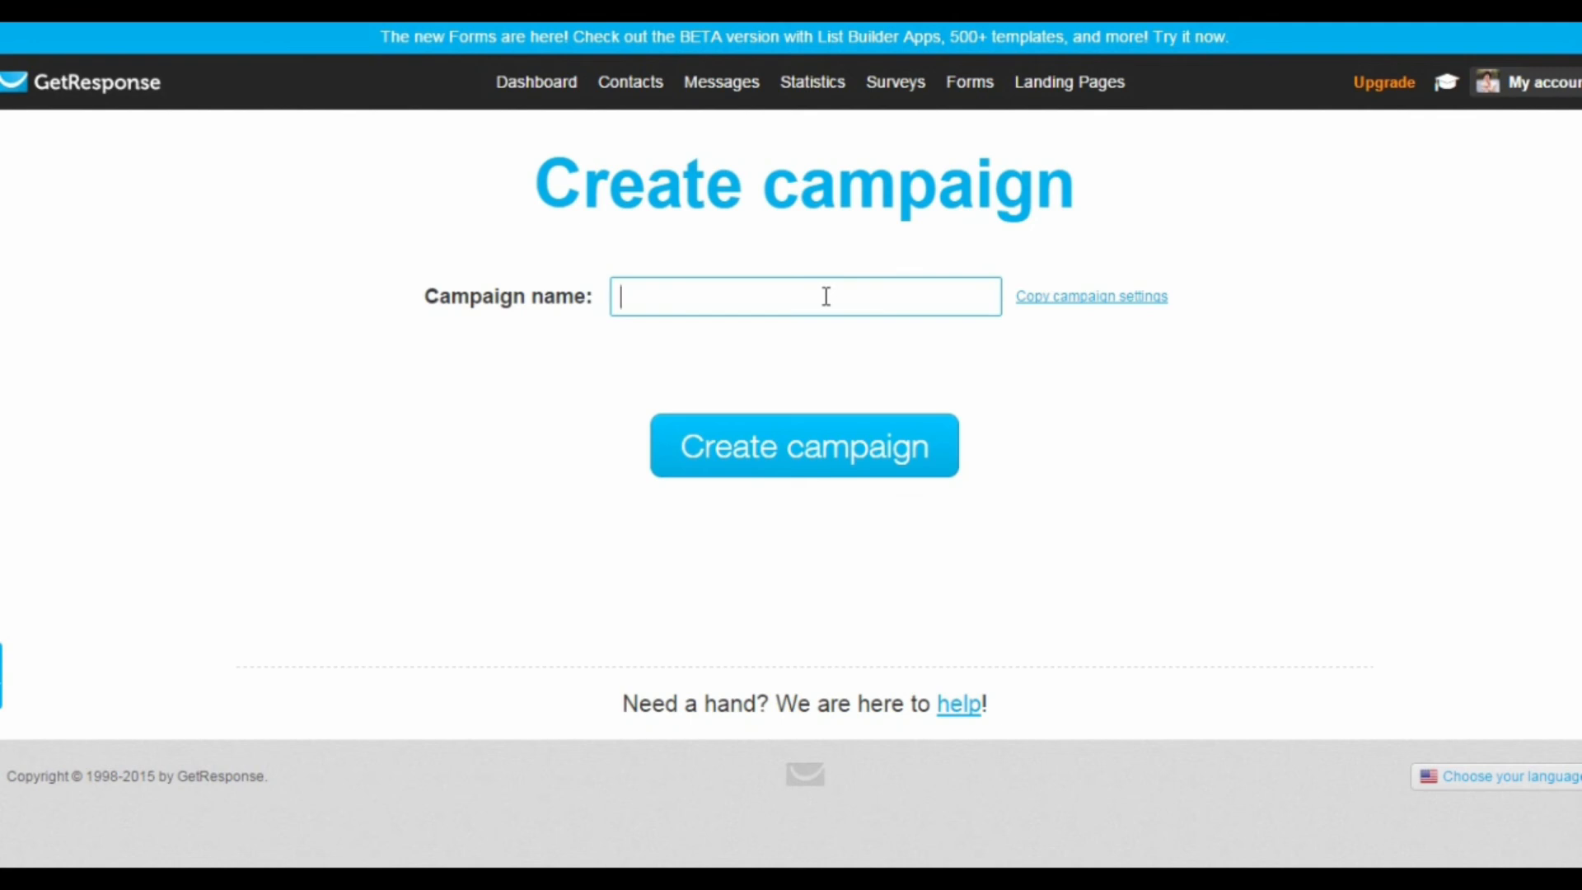
type("lis")
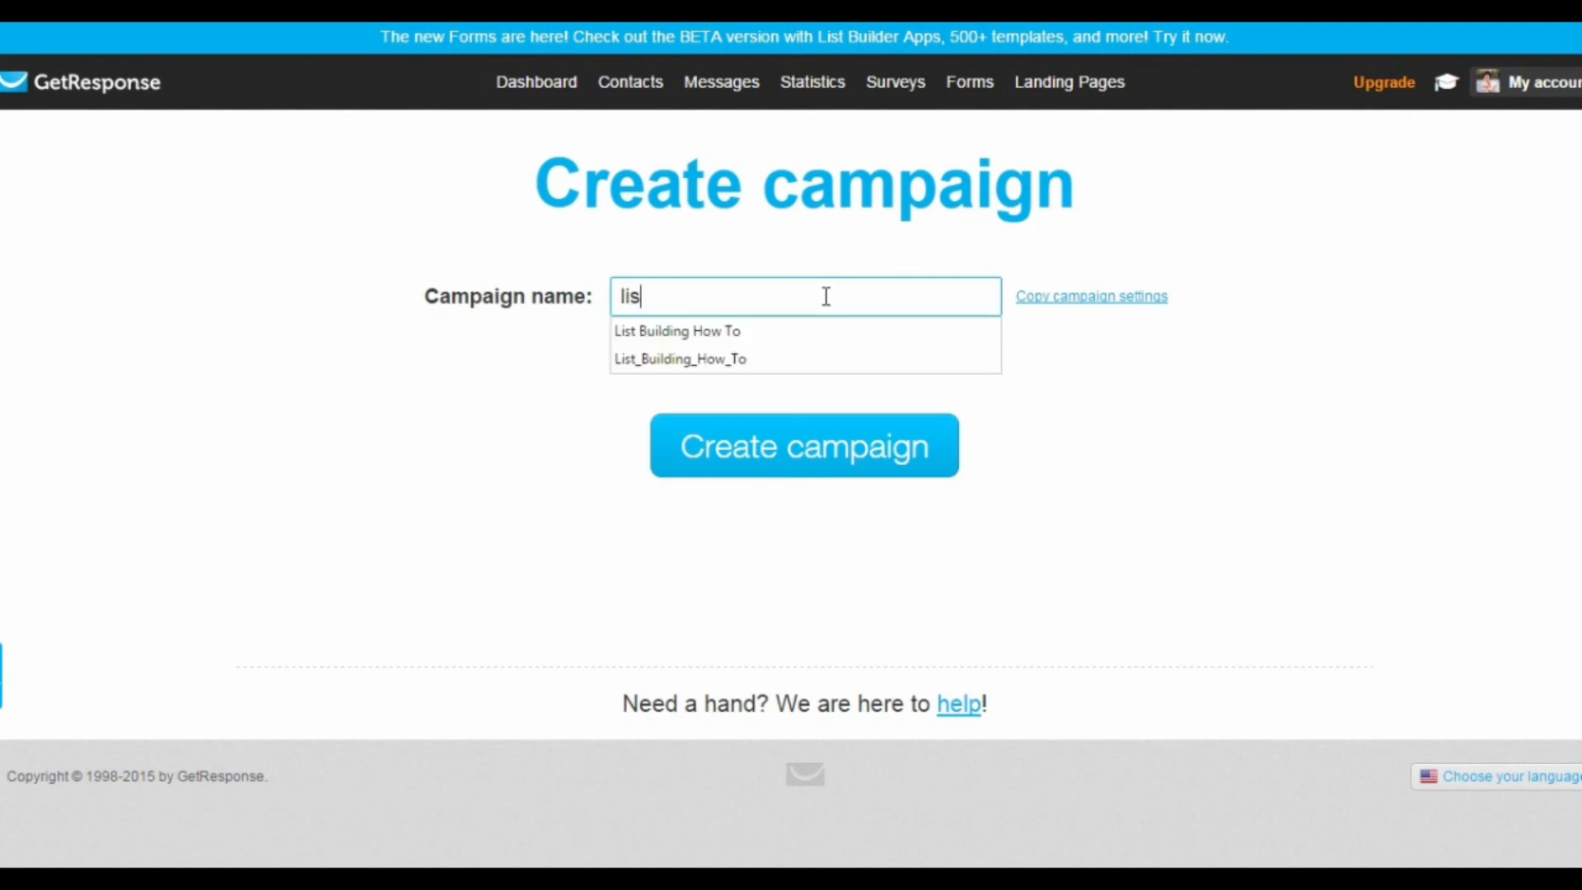
type("t_building")
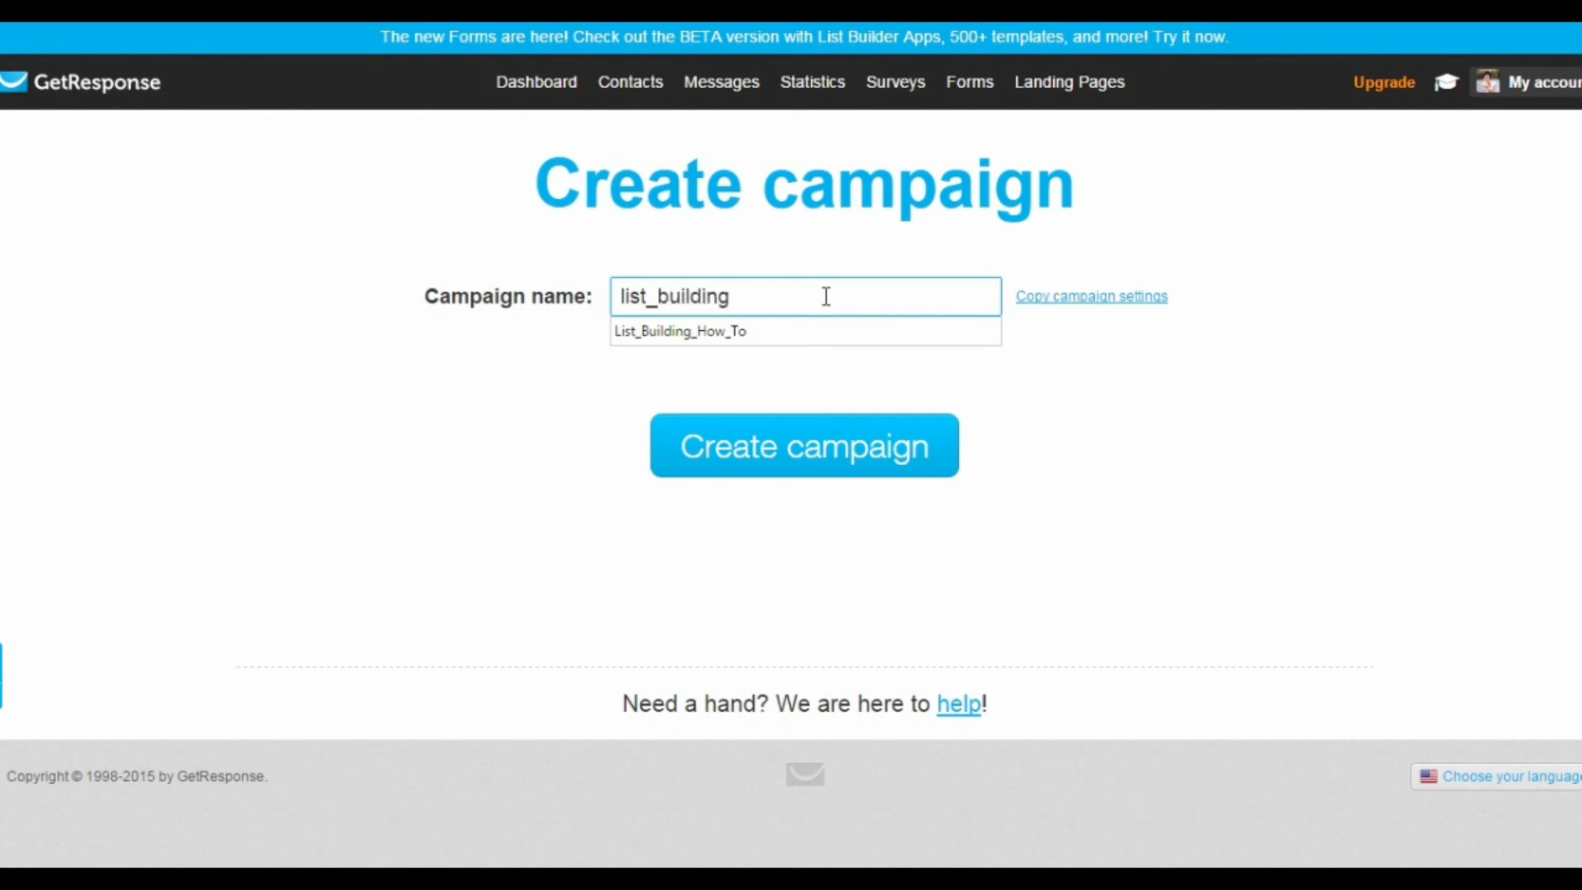
type("_how_to")
left_click(834, 451)
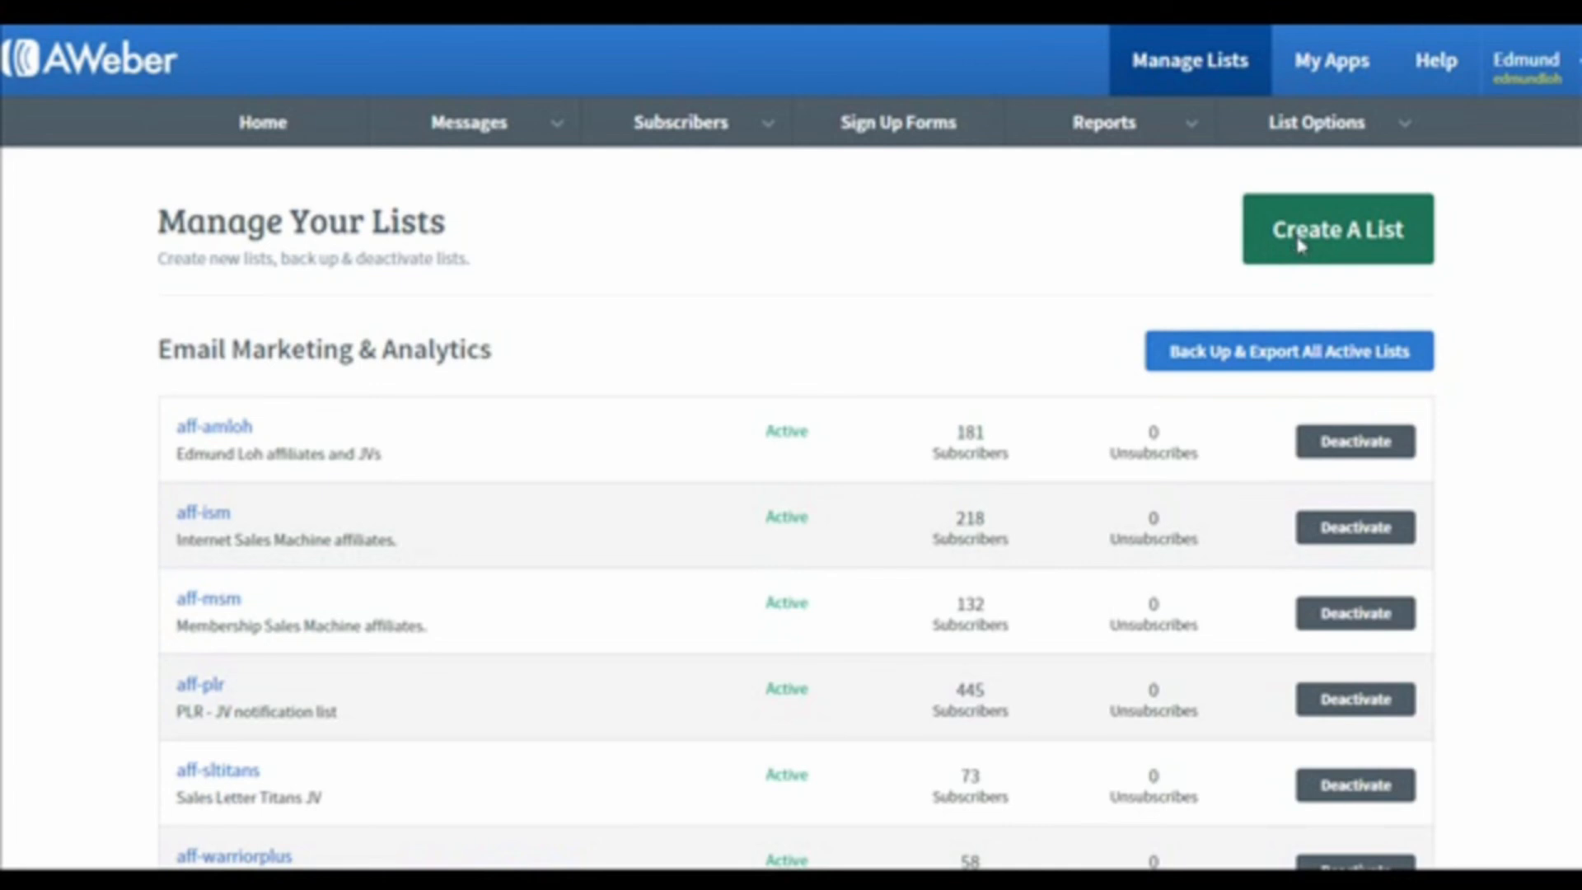
Step: Switch to AWeber, start a new list and accept the prefilled company, address and sender details
left_click(1298, 243)
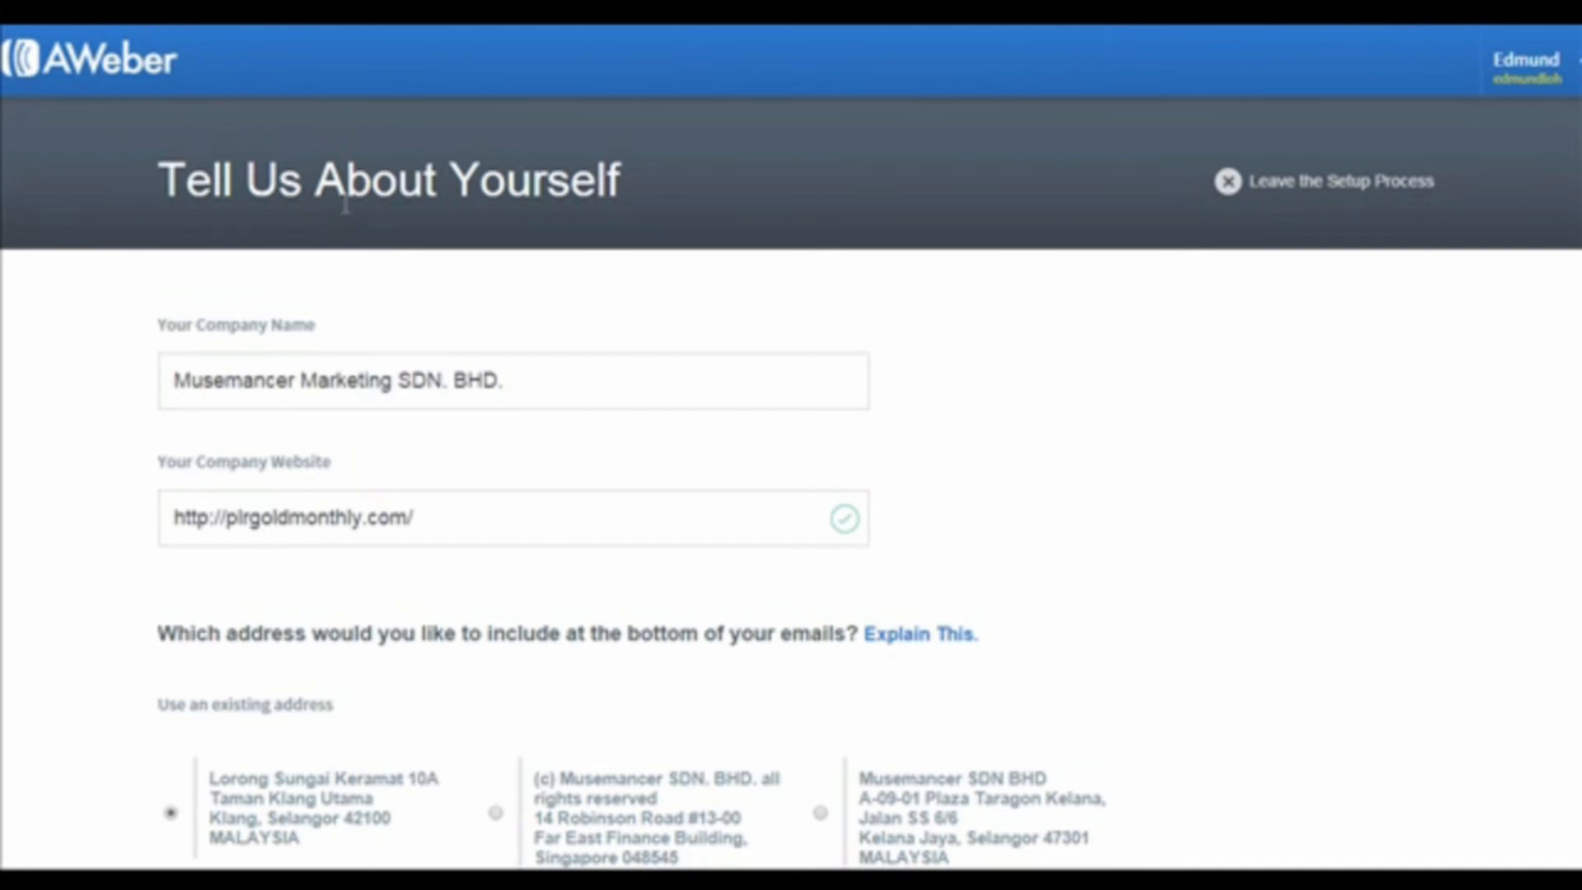
scroll(808, 430, "down", 2)
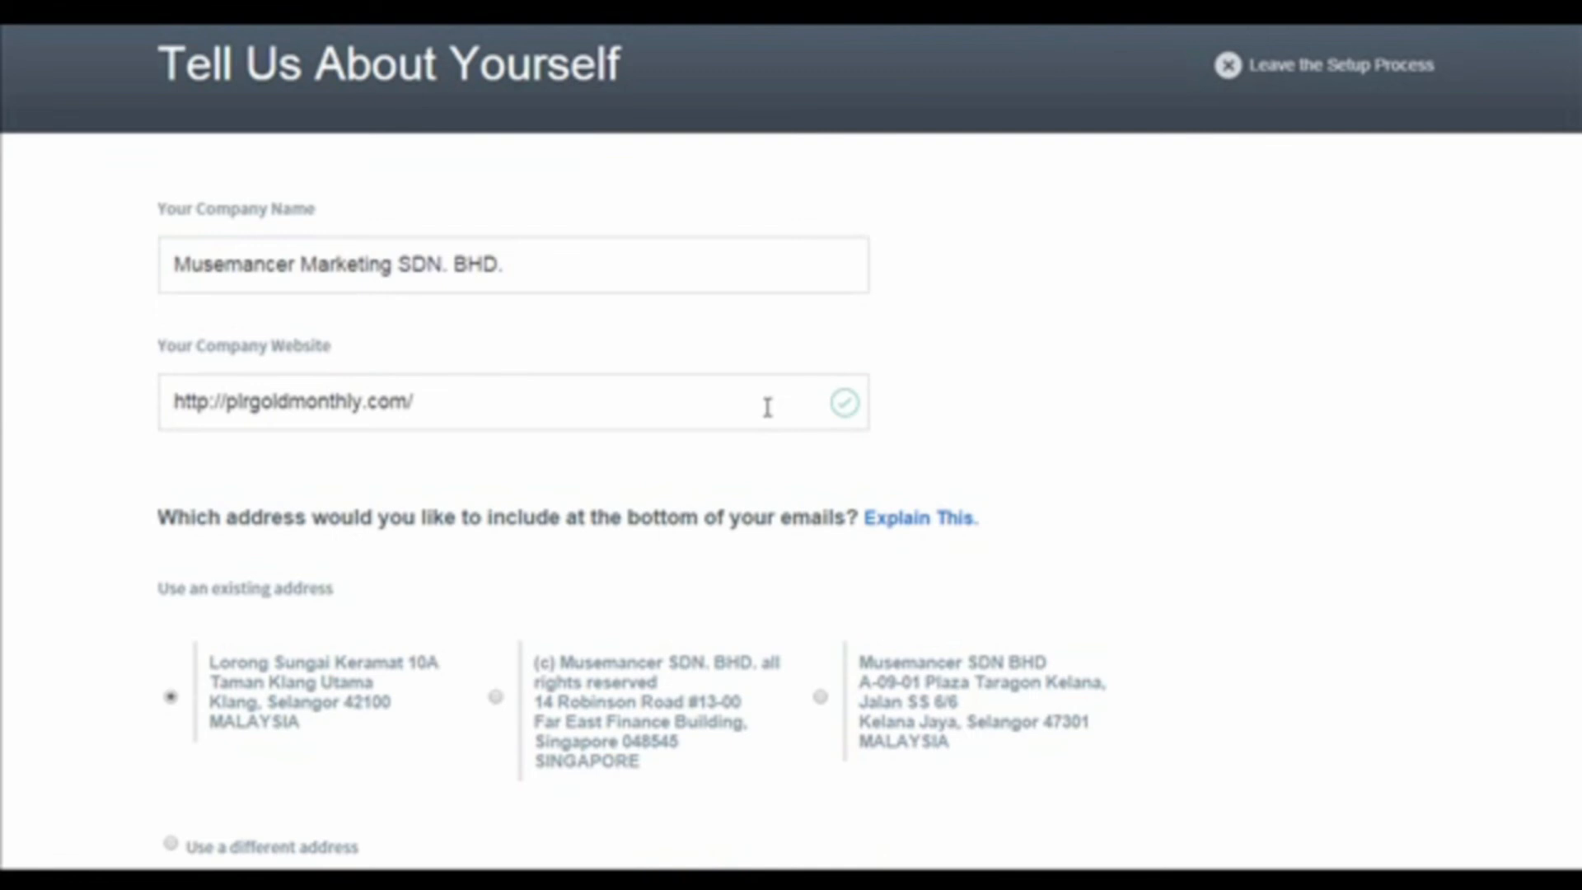
scroll(767, 407, "down", 10)
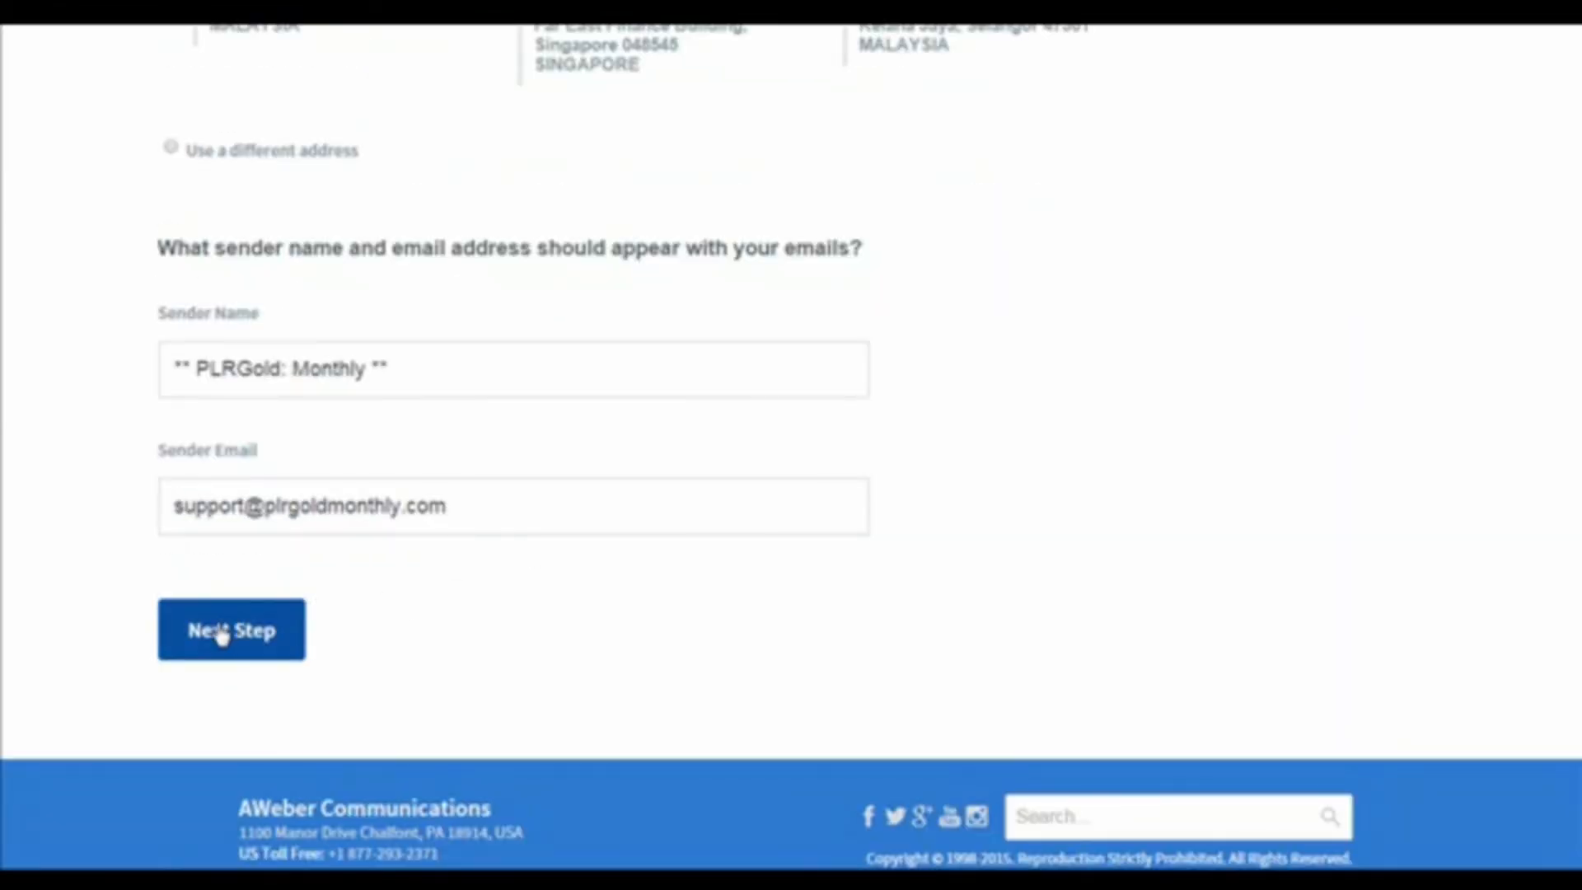
left_click(221, 632)
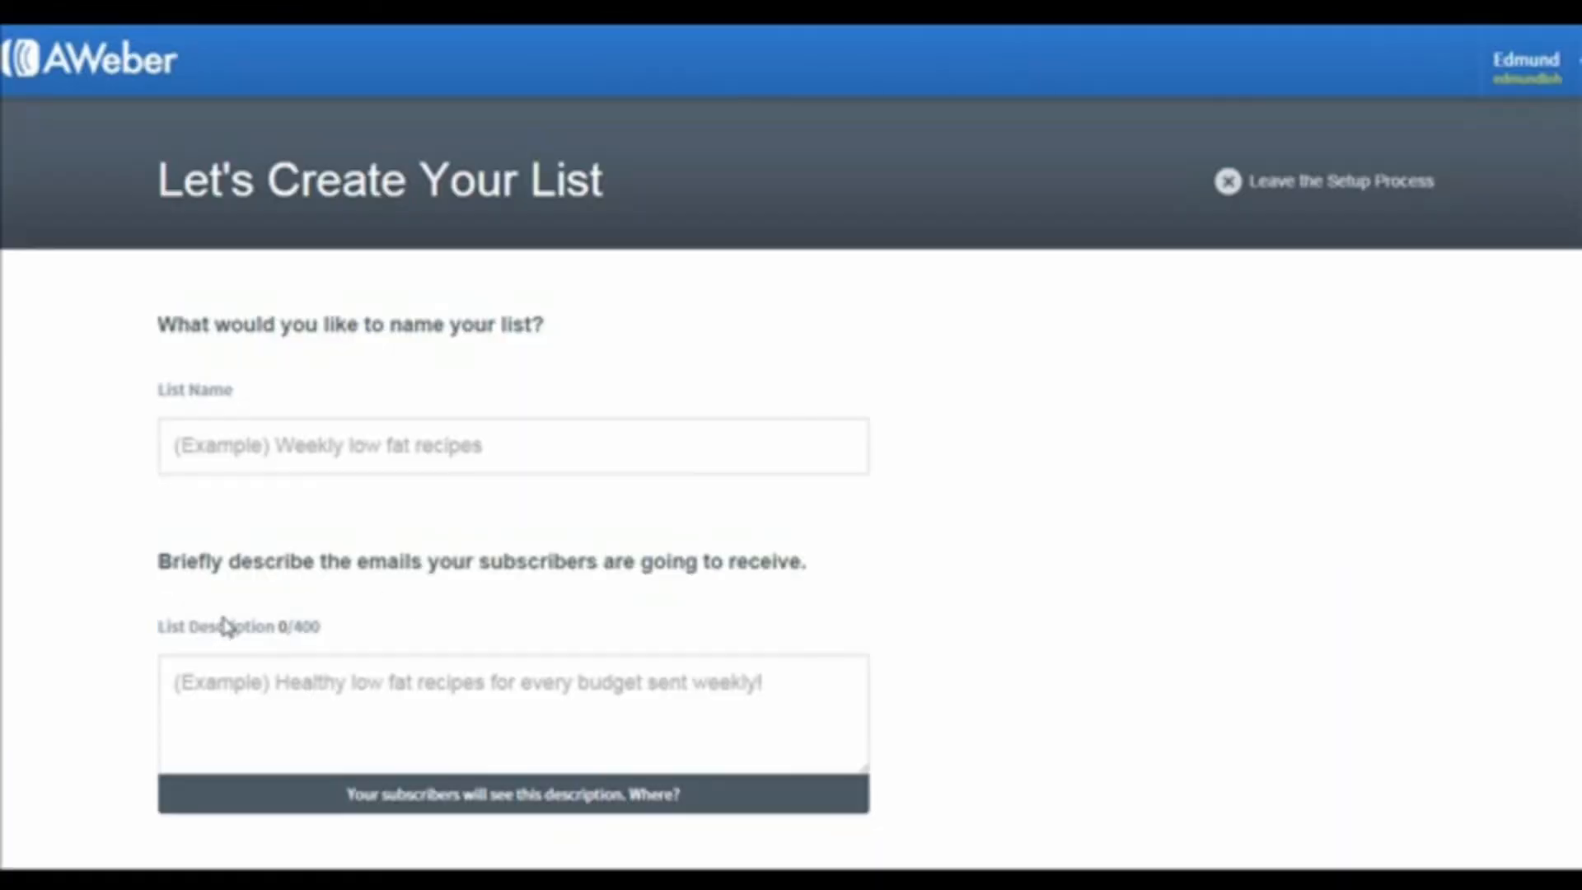
Step: Name the list "List Building How To", describe it as "List Building" and continue to the confirmation message
left_click(379, 454)
type("Lis")
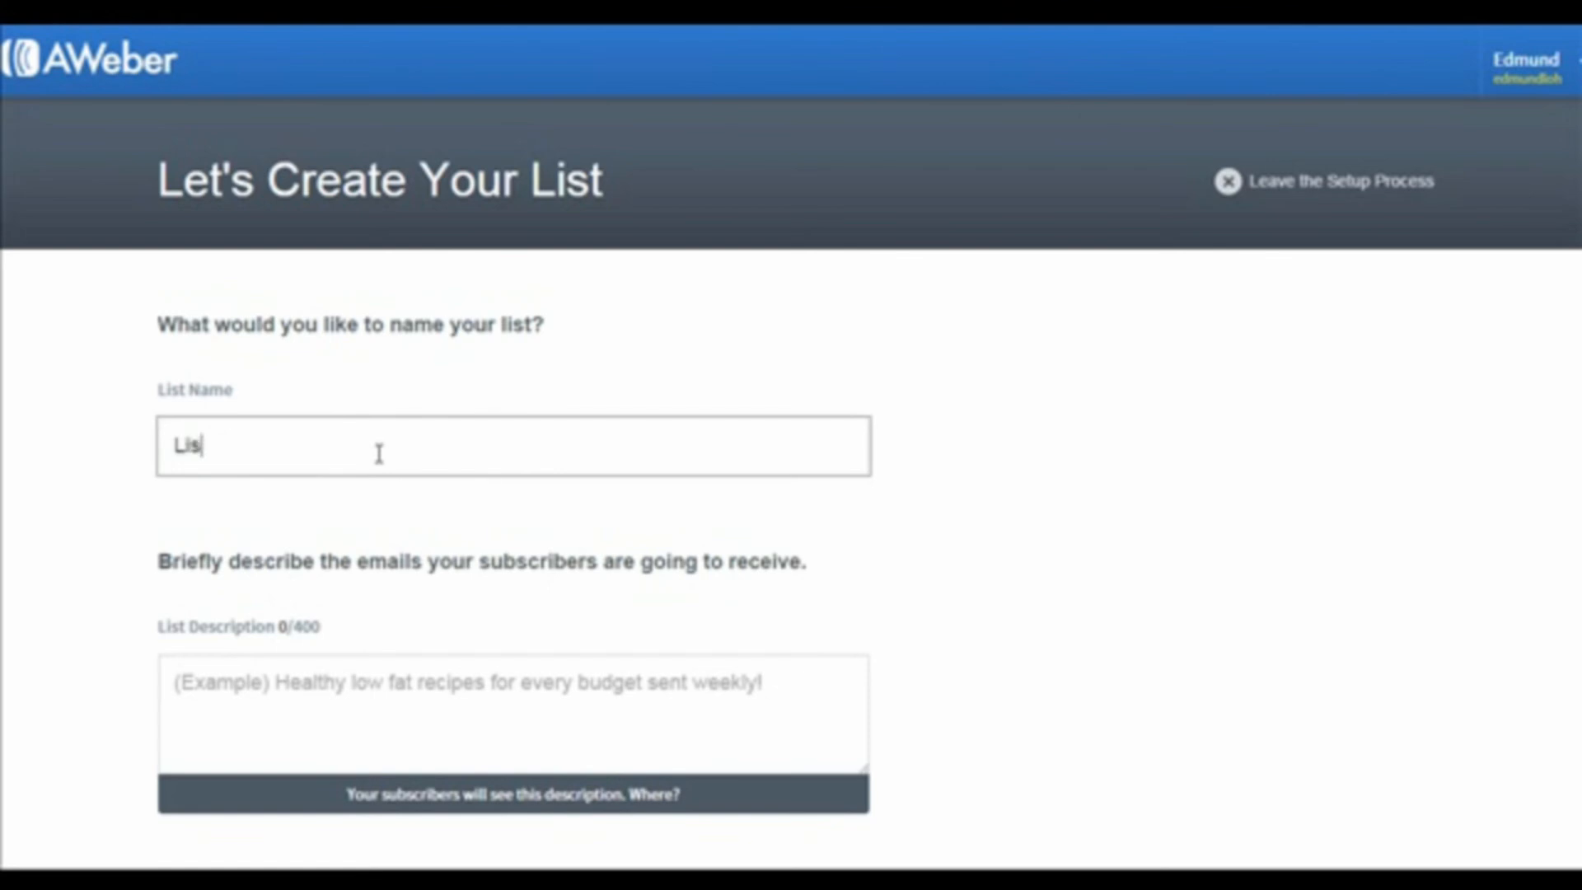
type("t Building How To")
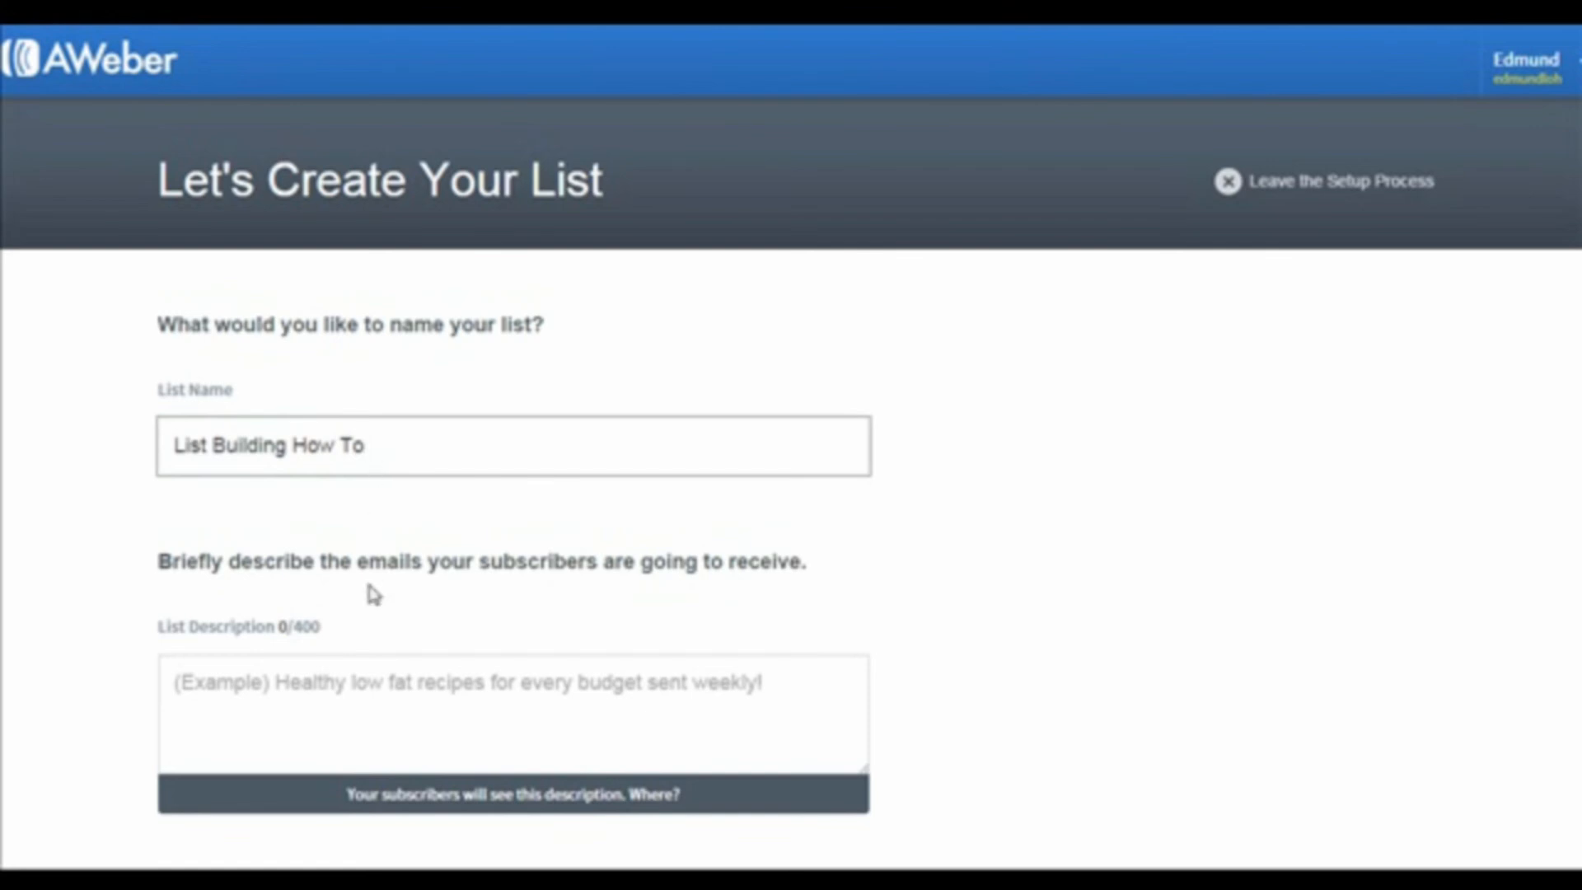
left_click(363, 703)
type("List")
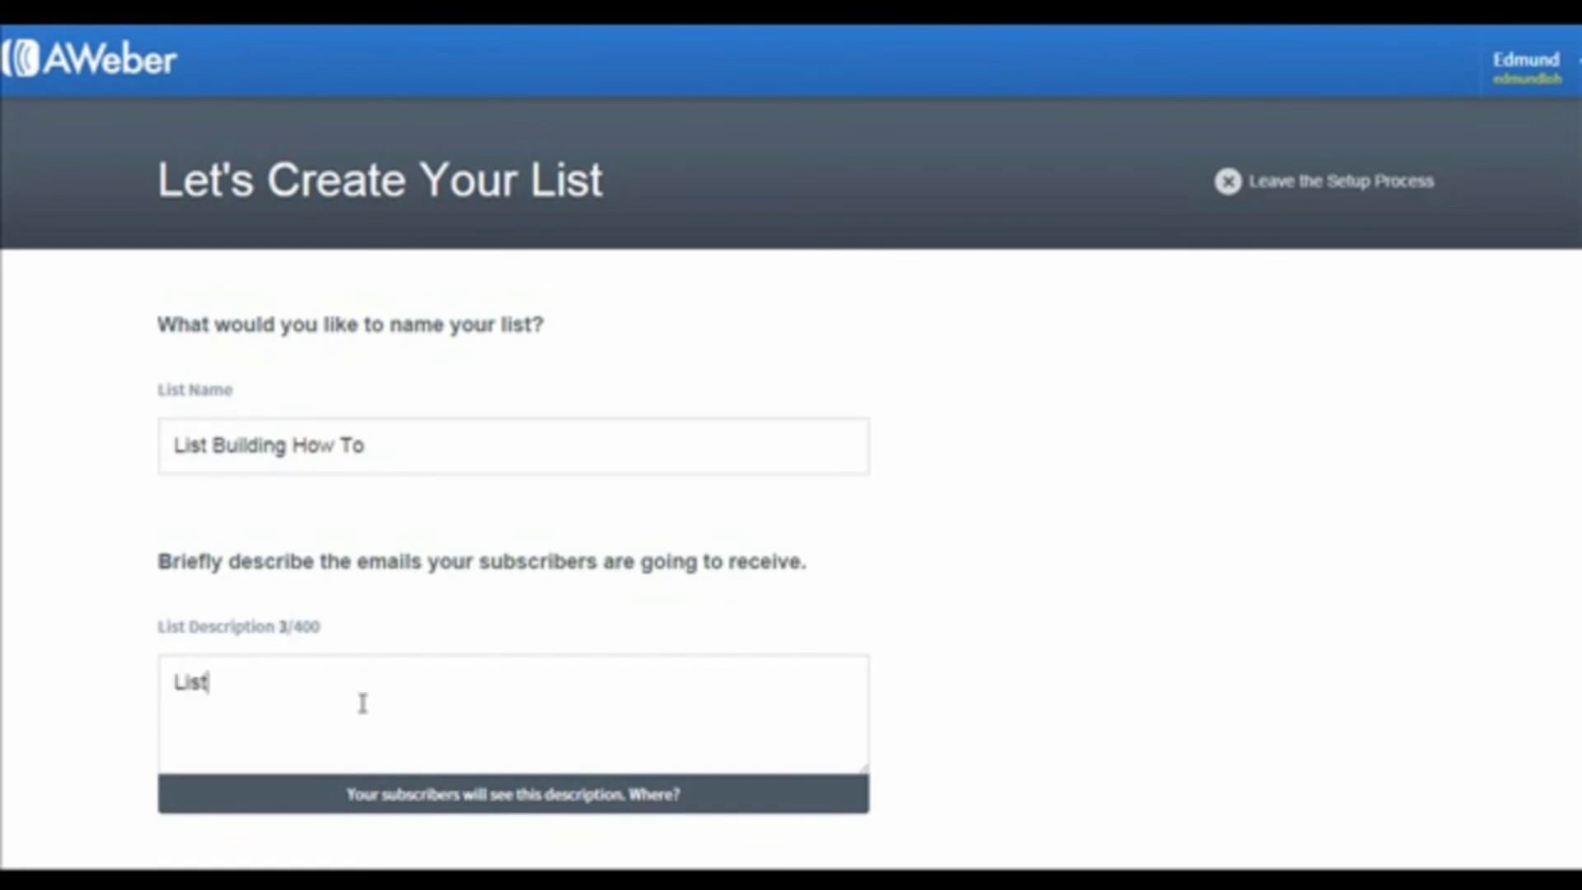
type(" Building")
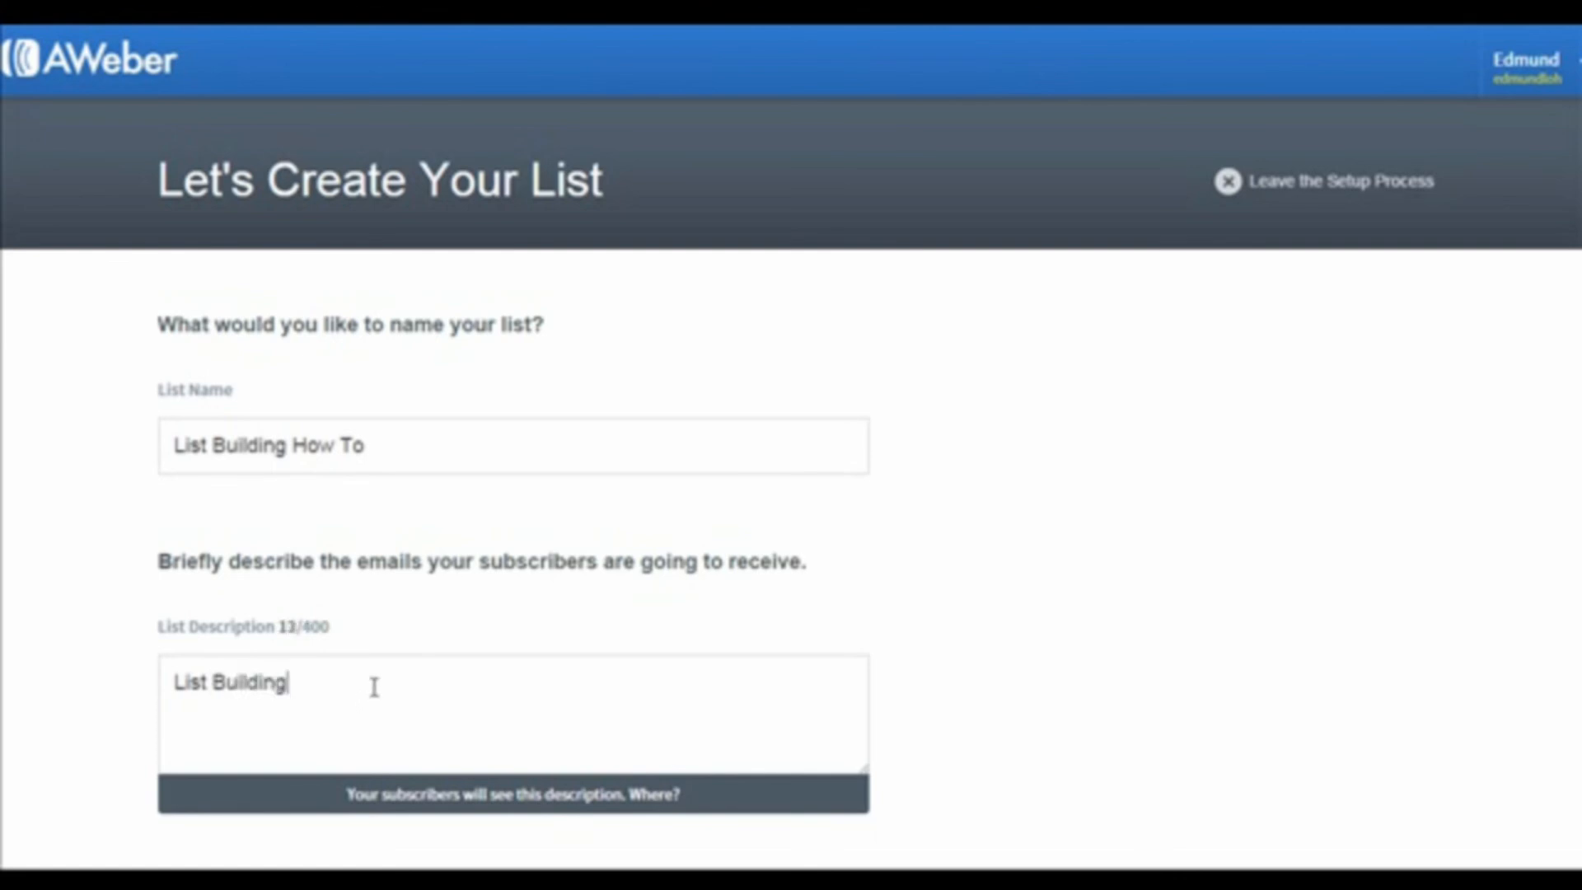
scroll(335, 803, "down", 2)
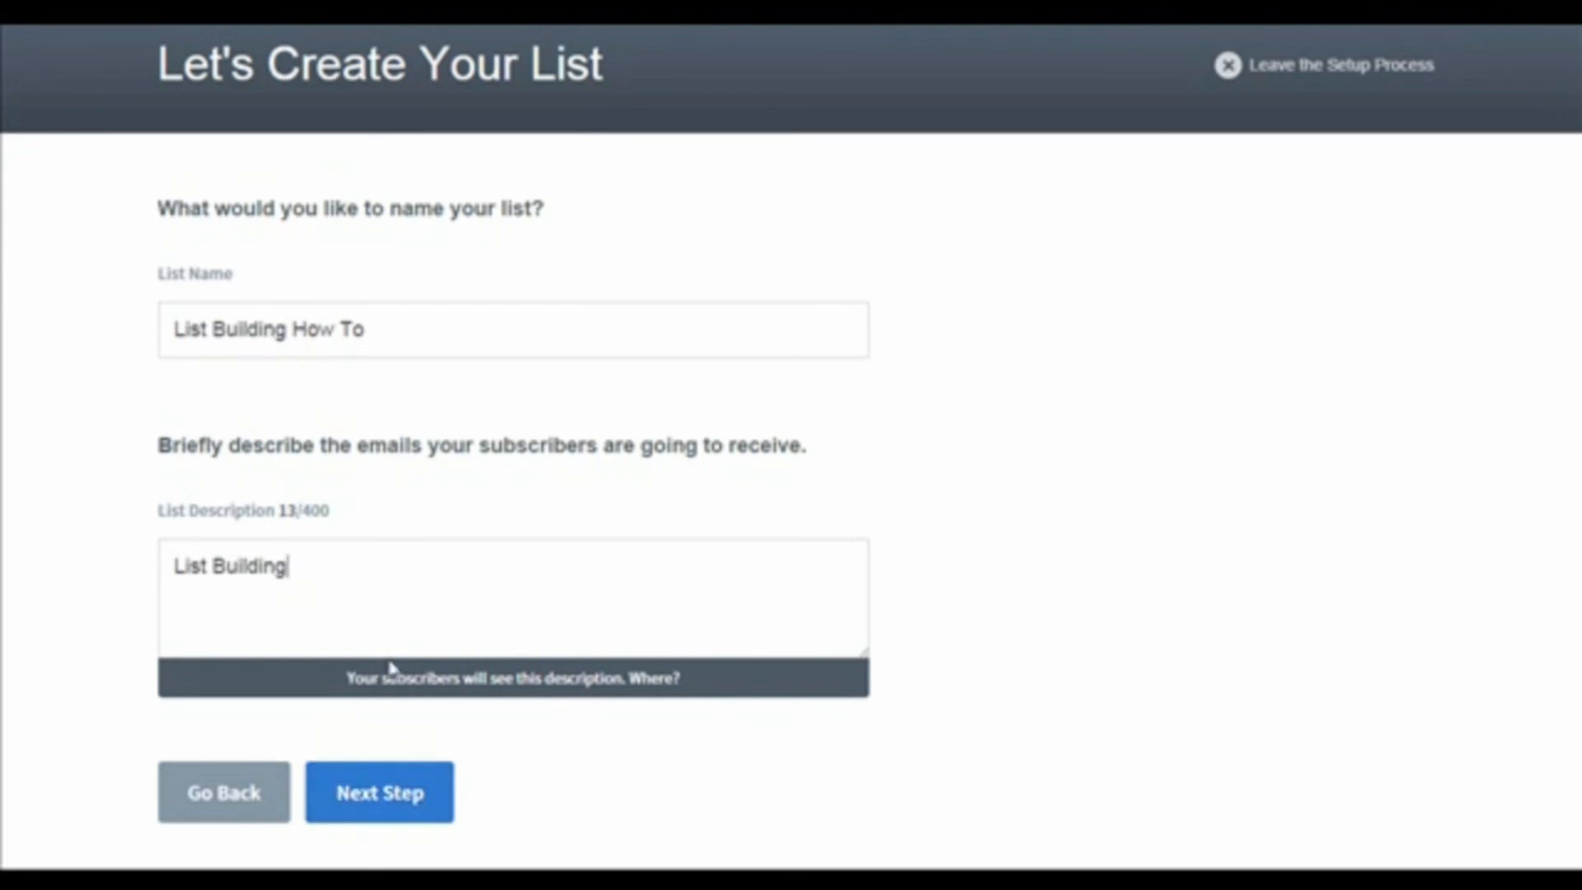
left_click(378, 795)
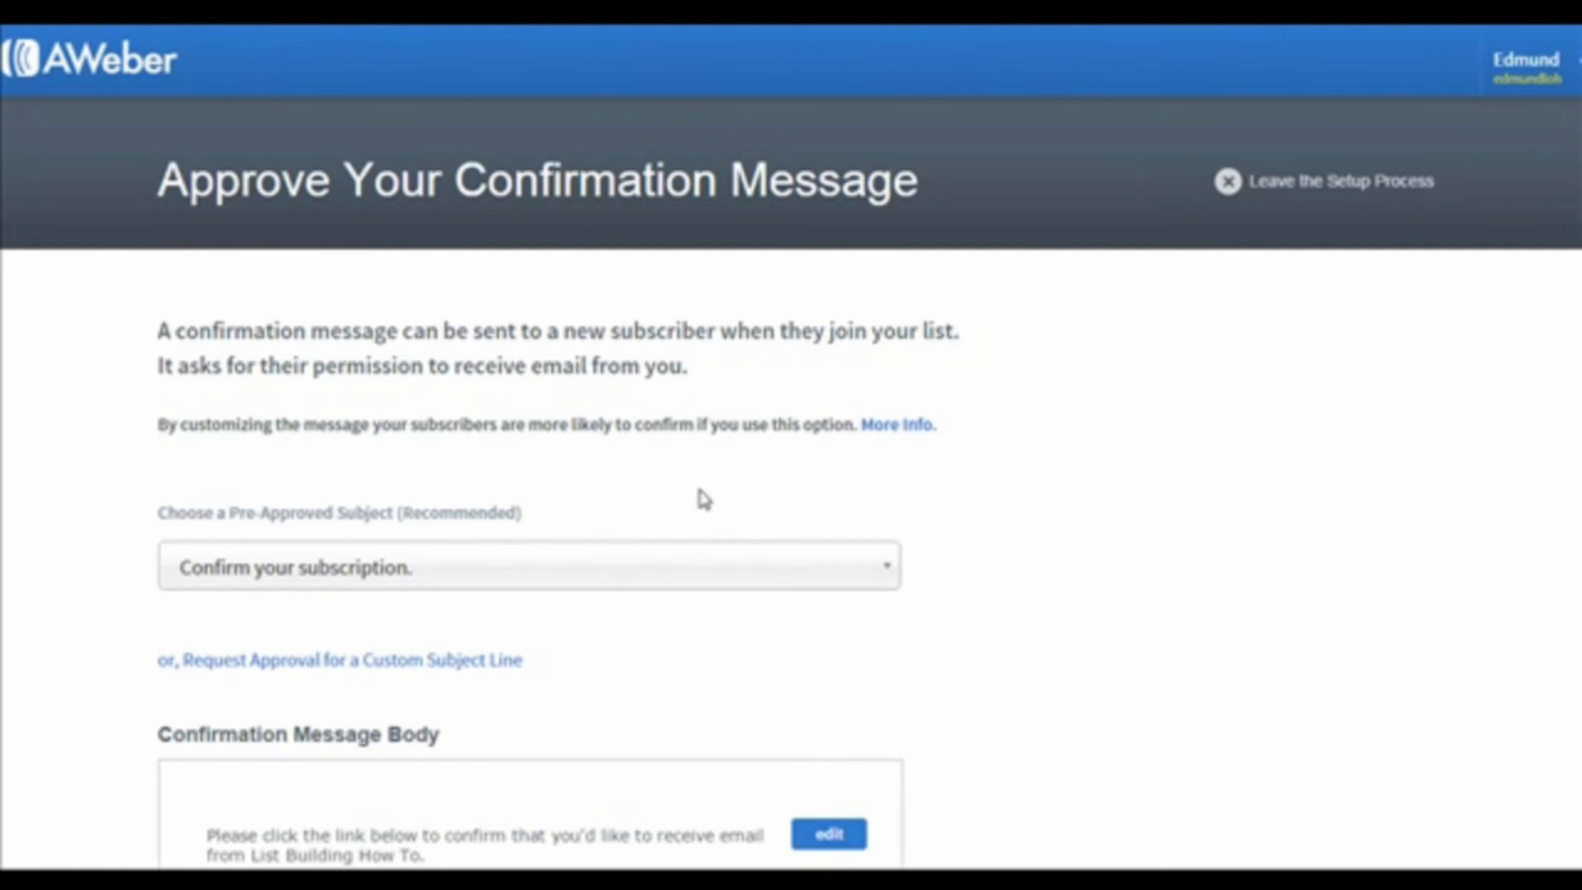
Step: Set the confirmation subject to "Response Required: Please confirm your request for information.", approve the message and create the list
scroll(699, 491, "down", 1)
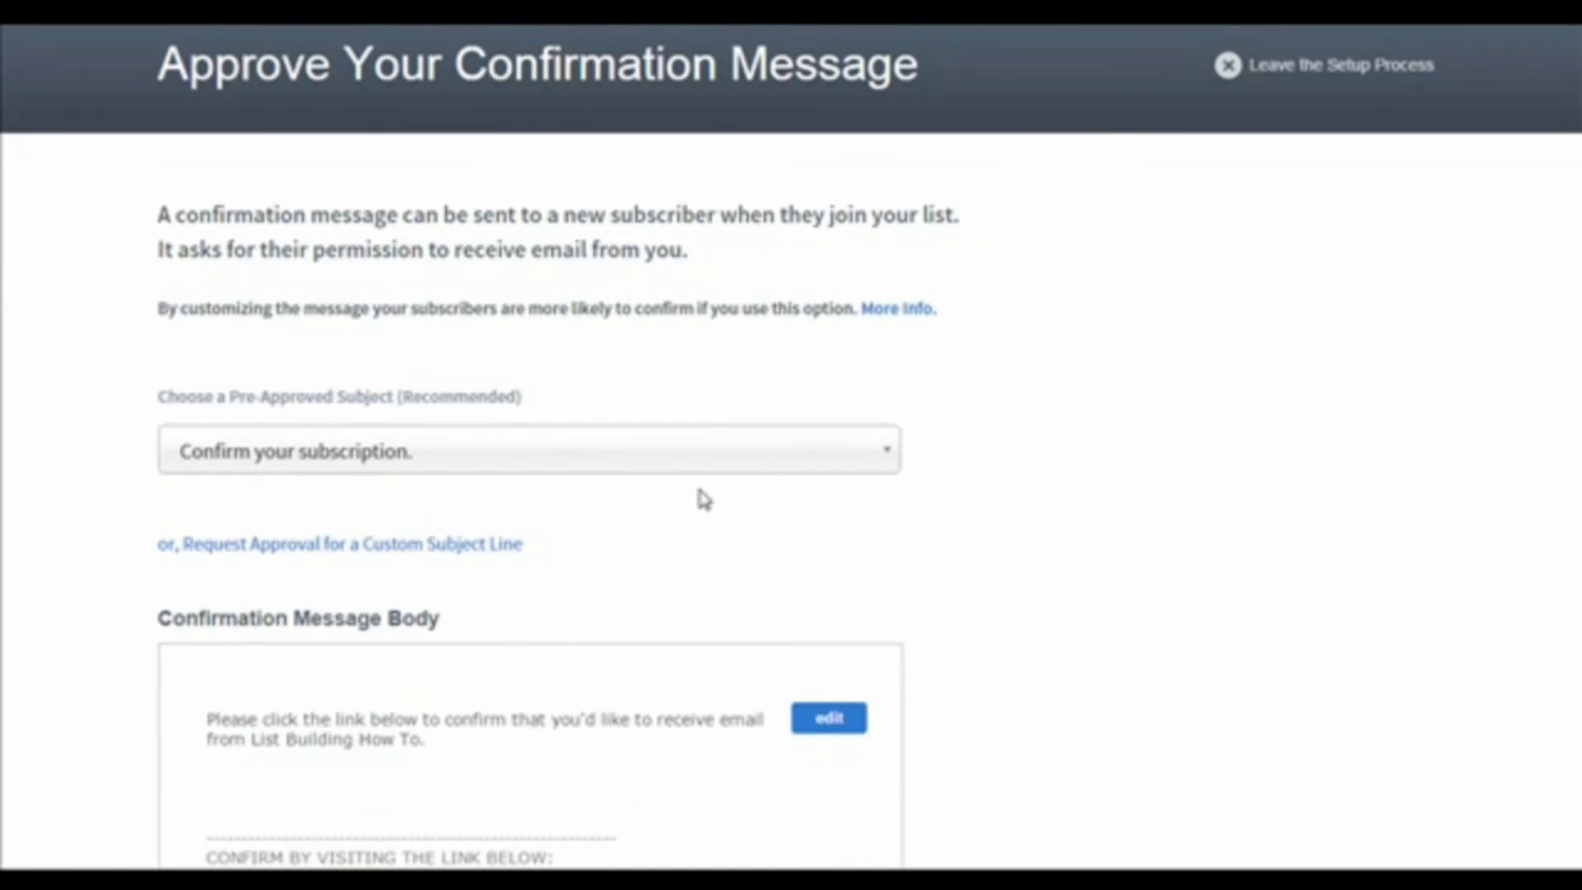
left_click(593, 452)
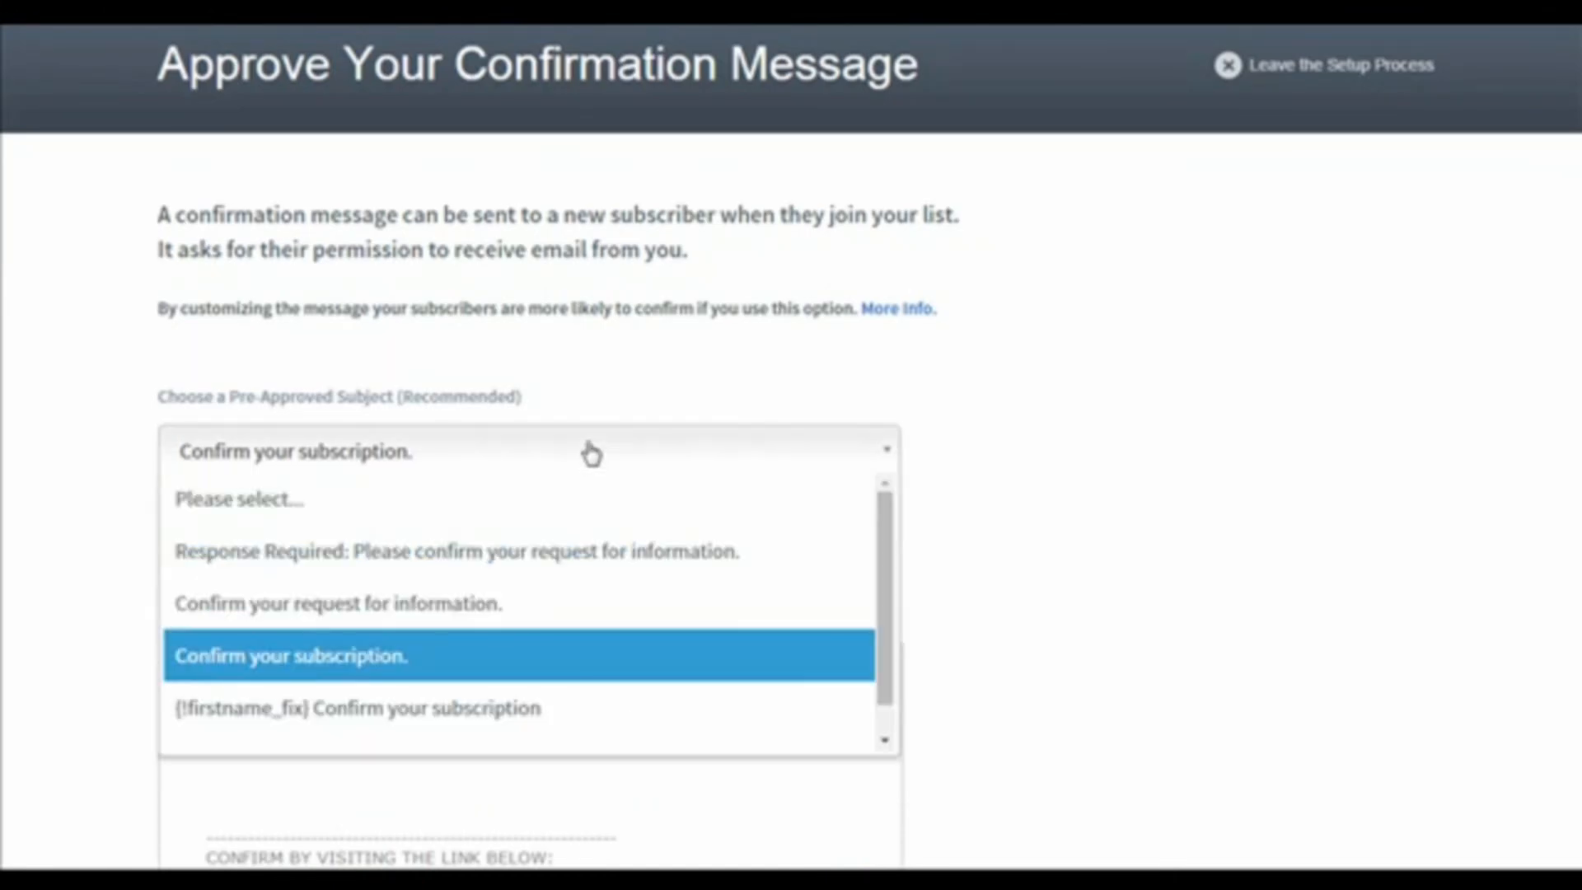
left_click(499, 552)
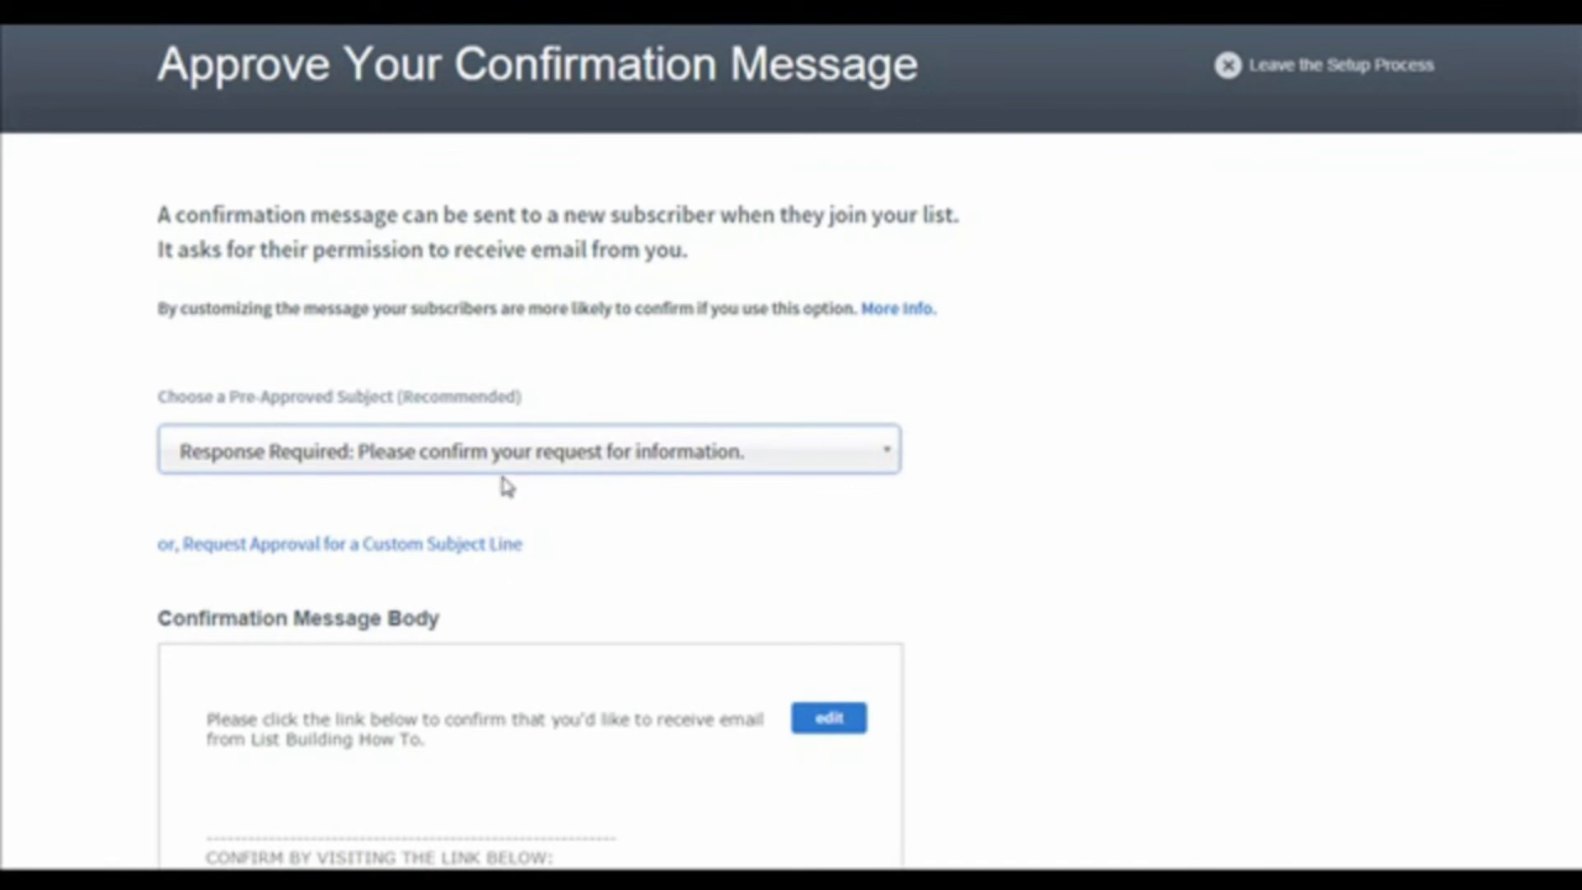
scroll(506, 486, "down", 2)
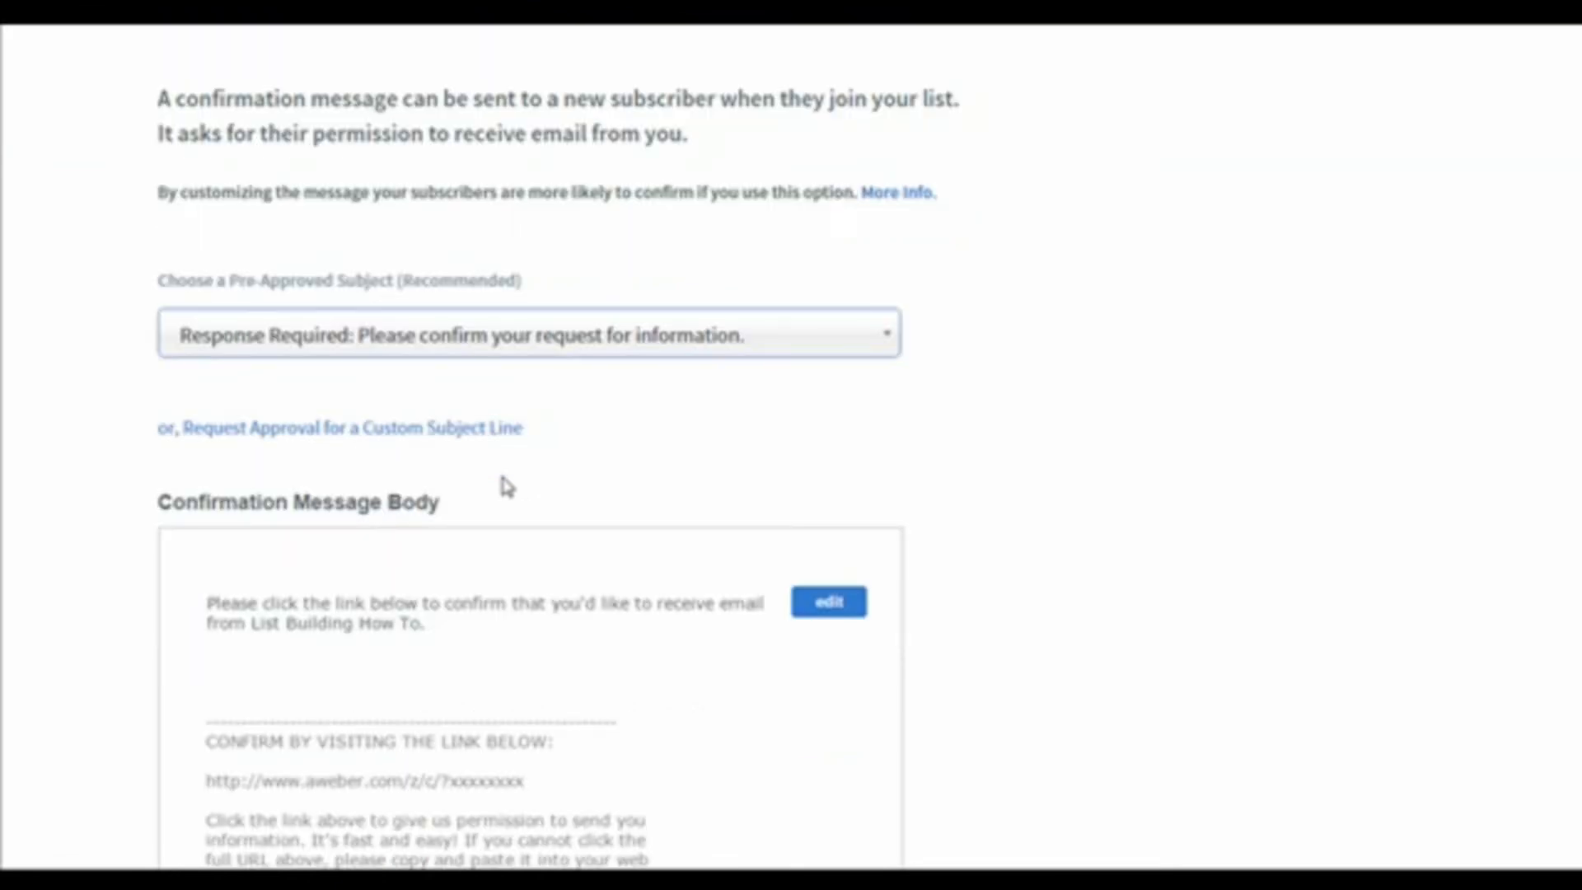
scroll(505, 486, "down", 10)
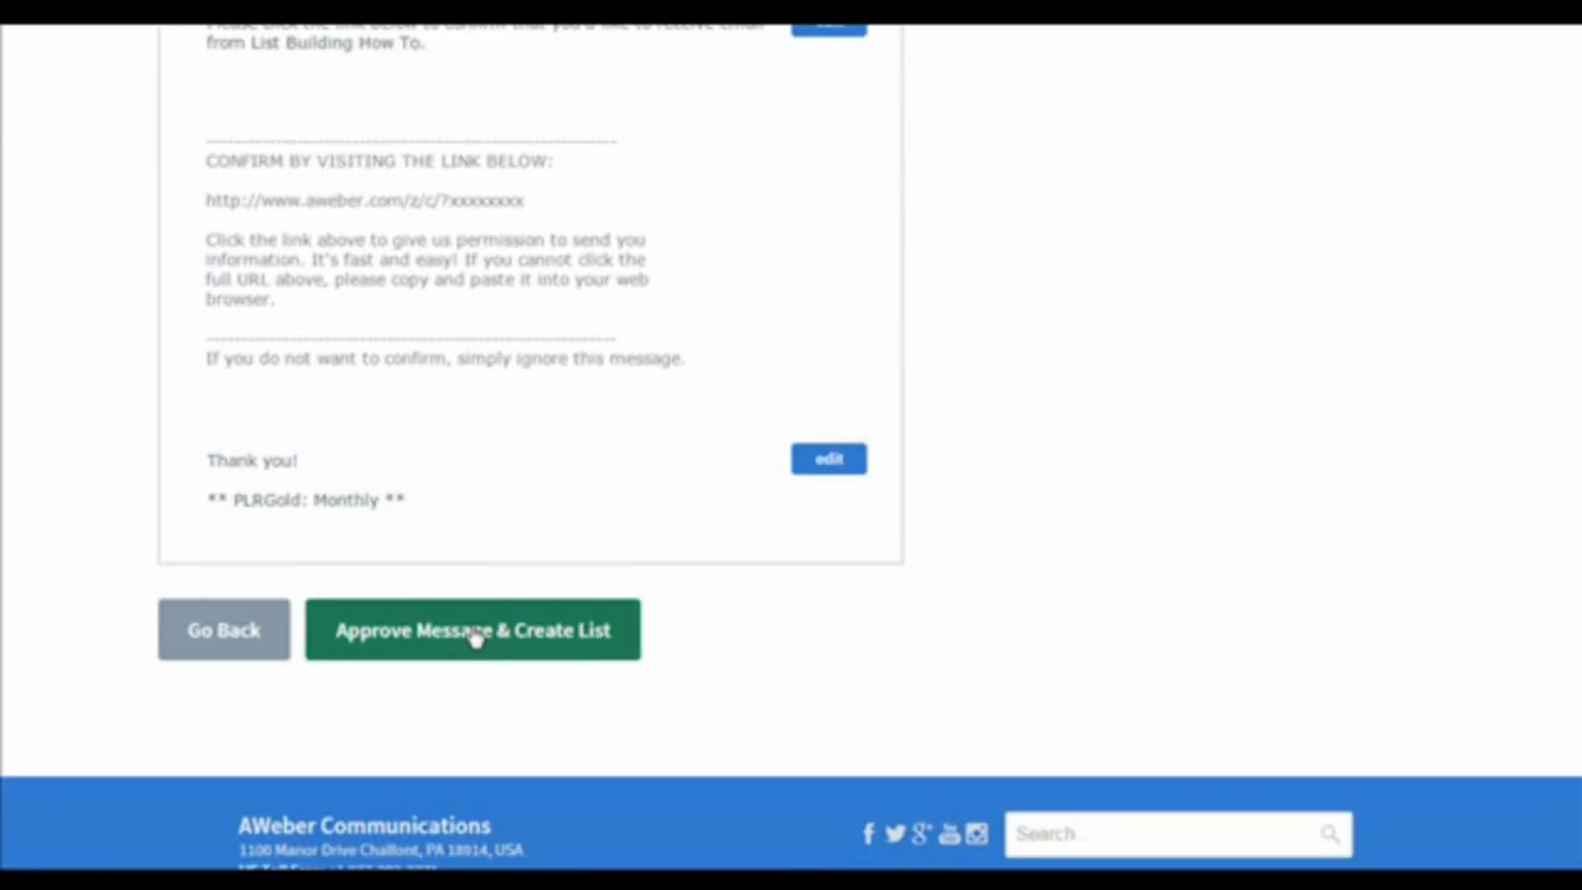
left_click(475, 633)
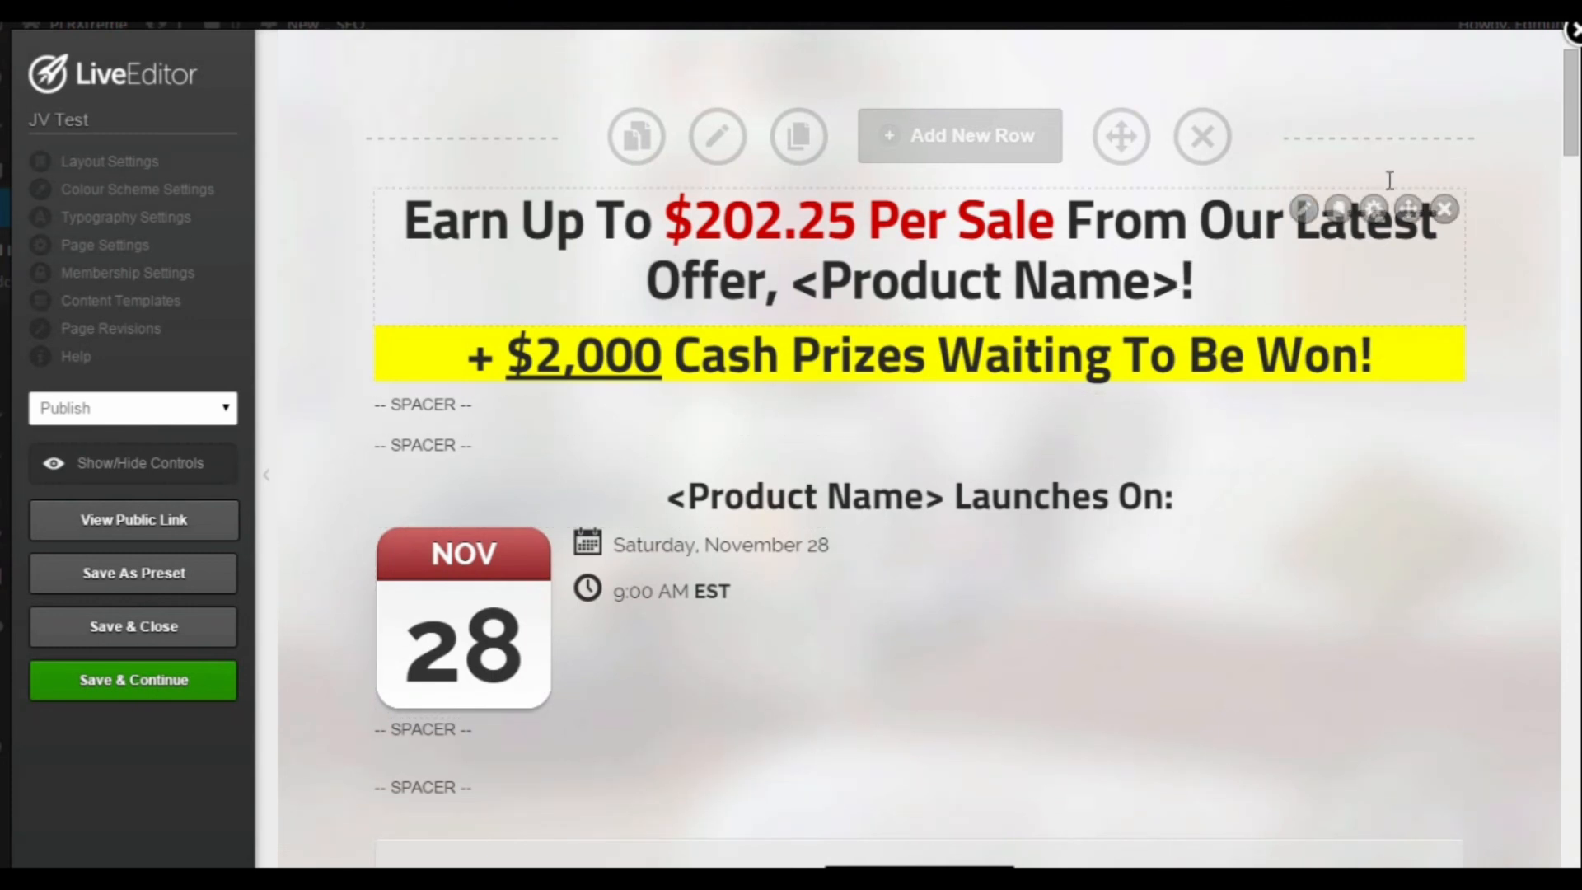
Step: Switch to the OptimizePress LiveEditor and examine the JV Test page's sections and the row layouts available for a new row
scroll(1546, 135, "down", 9)
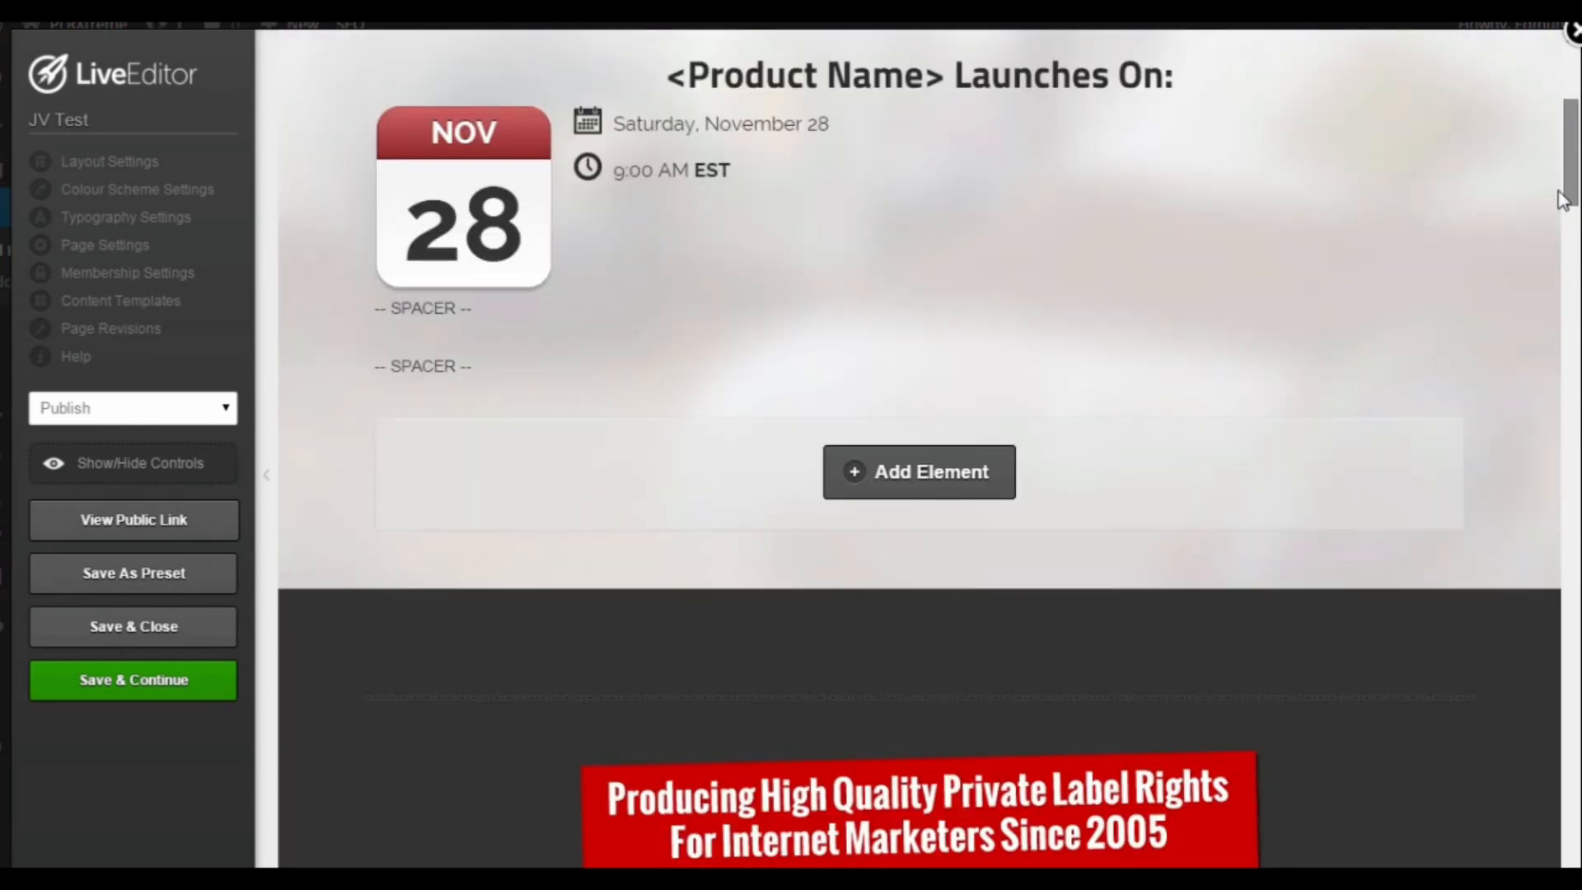
scroll(1545, 280, "down", 20)
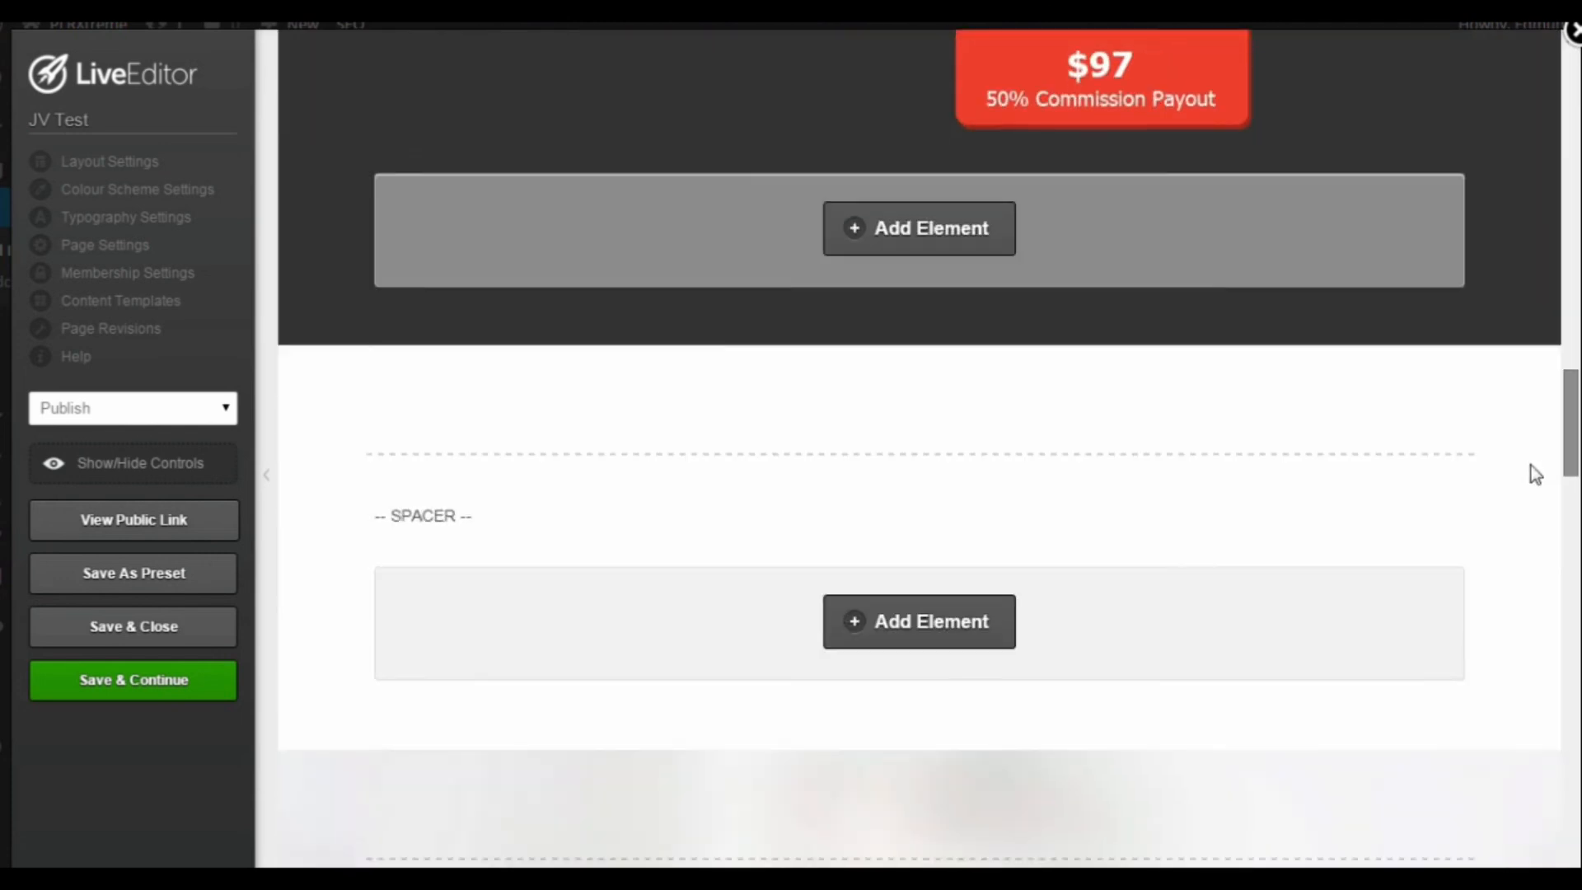
scroll(1520, 553, "down", 9)
scroll(1500, 609, "up", 20)
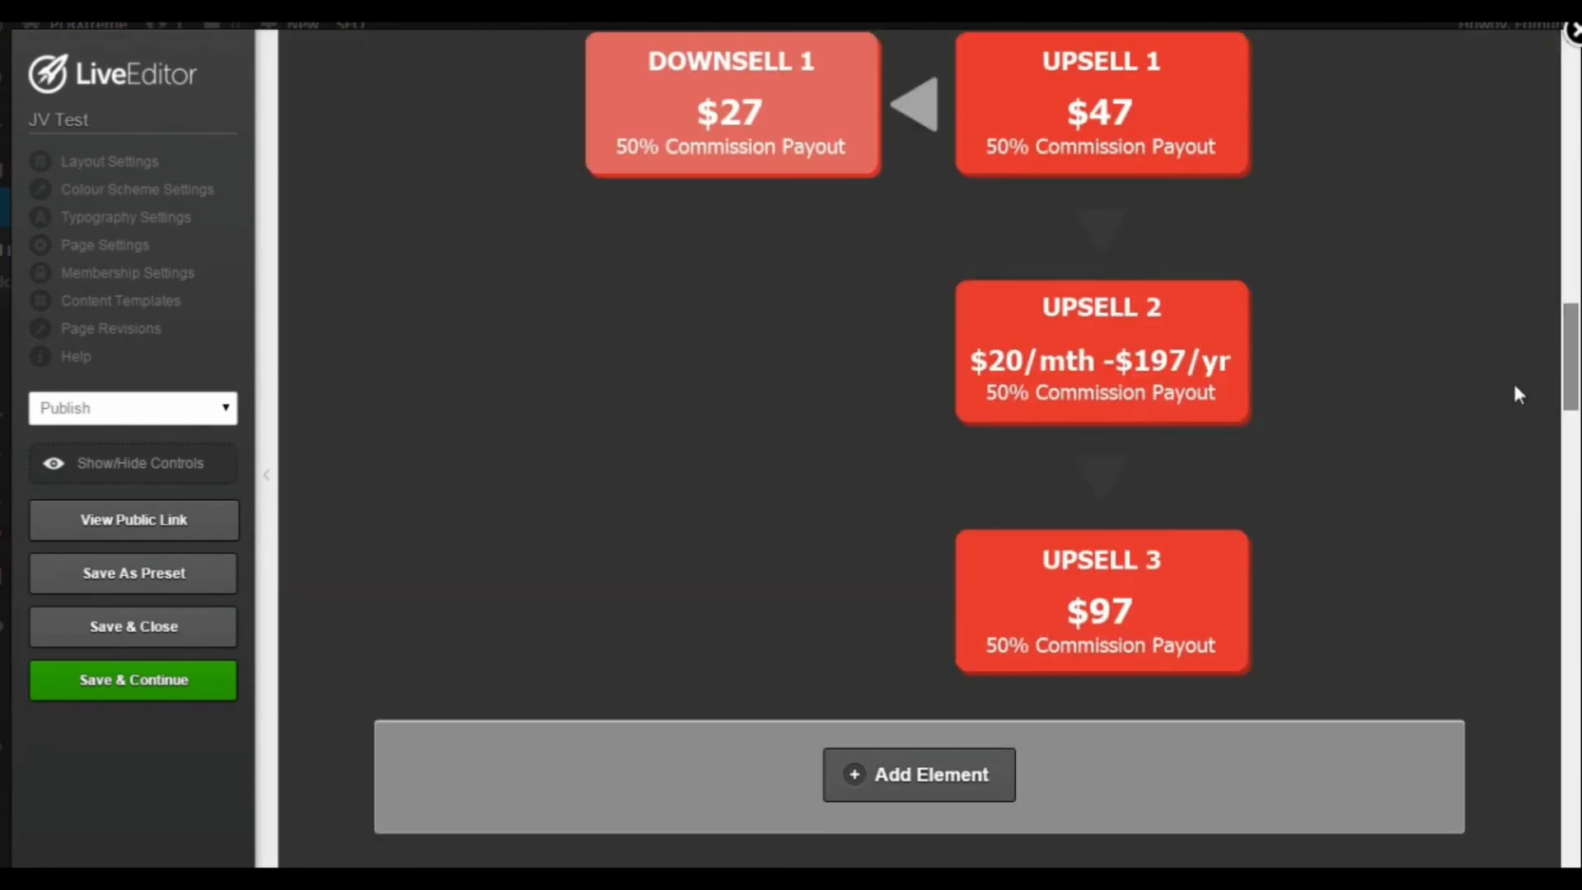
scroll(1498, 283, "up", 15)
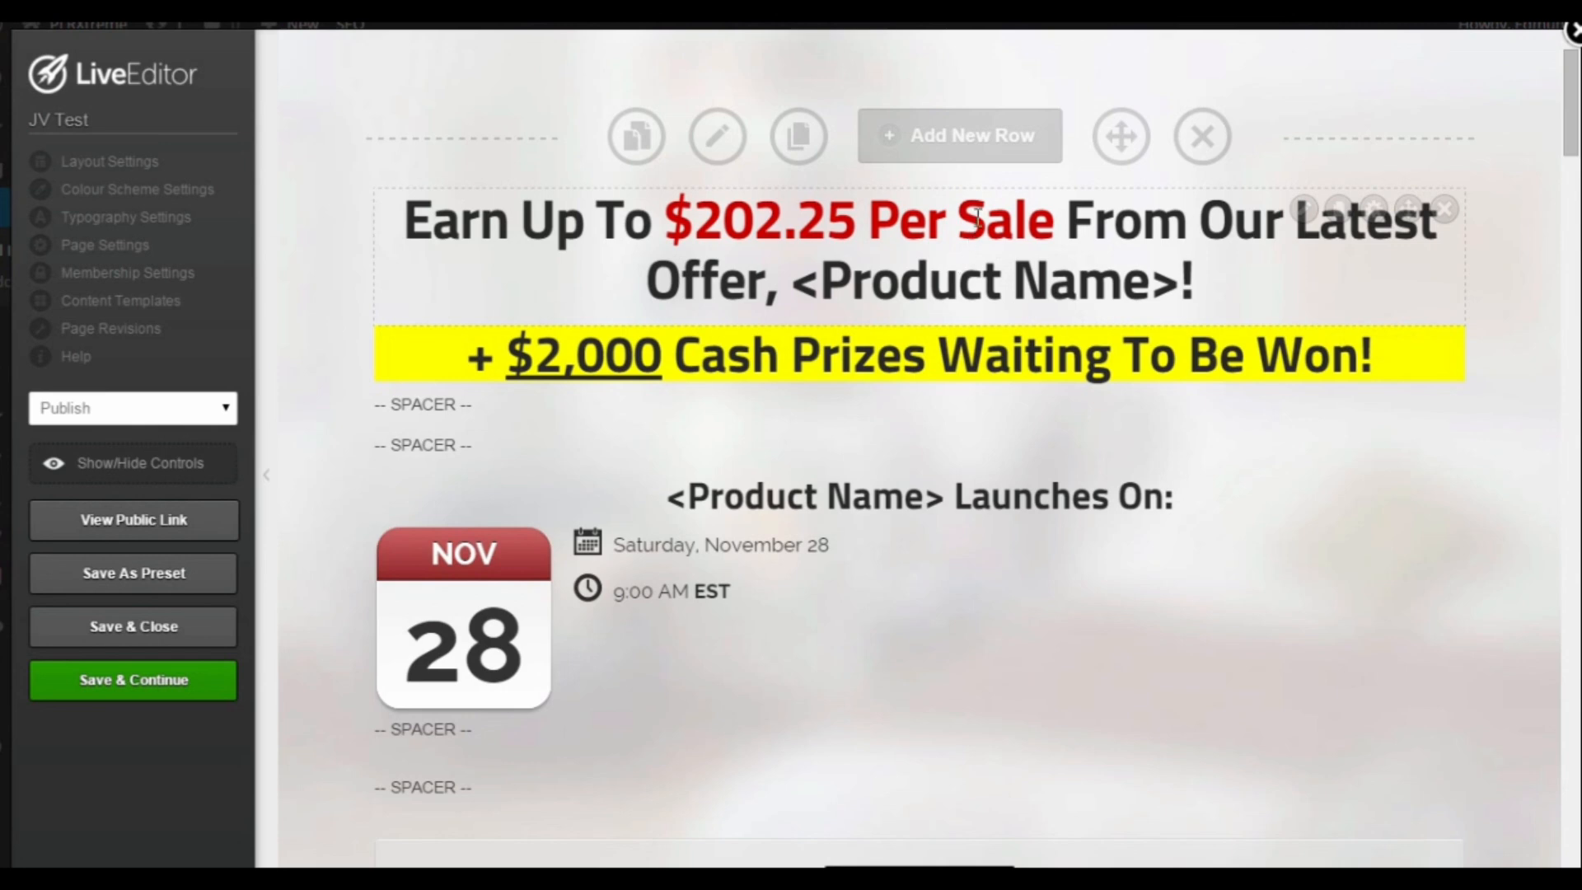
left_click(960, 138)
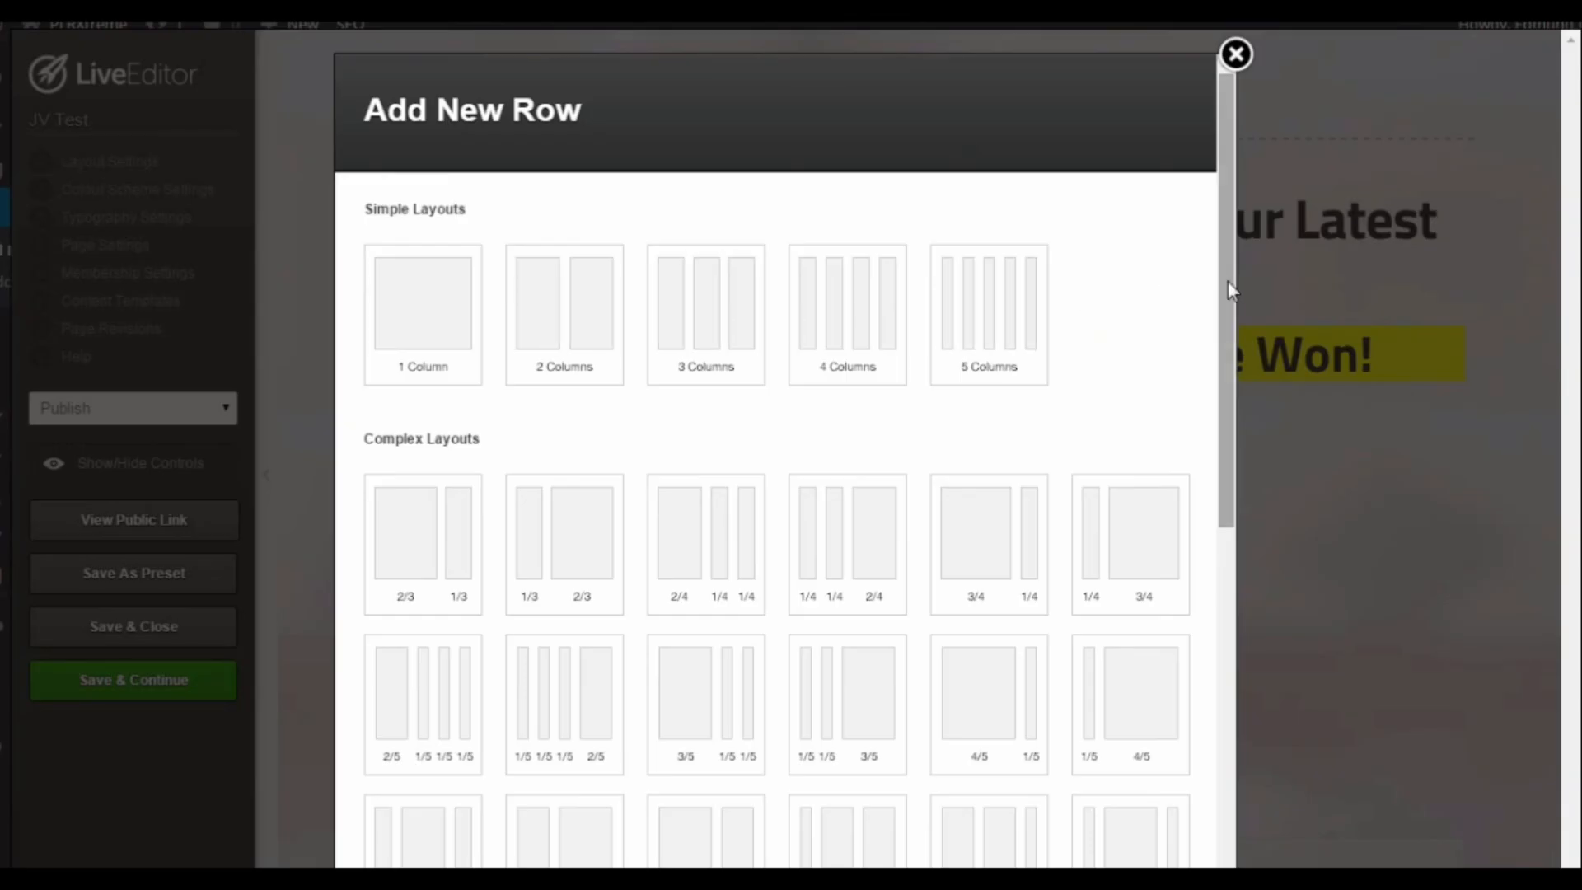
left_click_drag(1227, 289, 1225, 632)
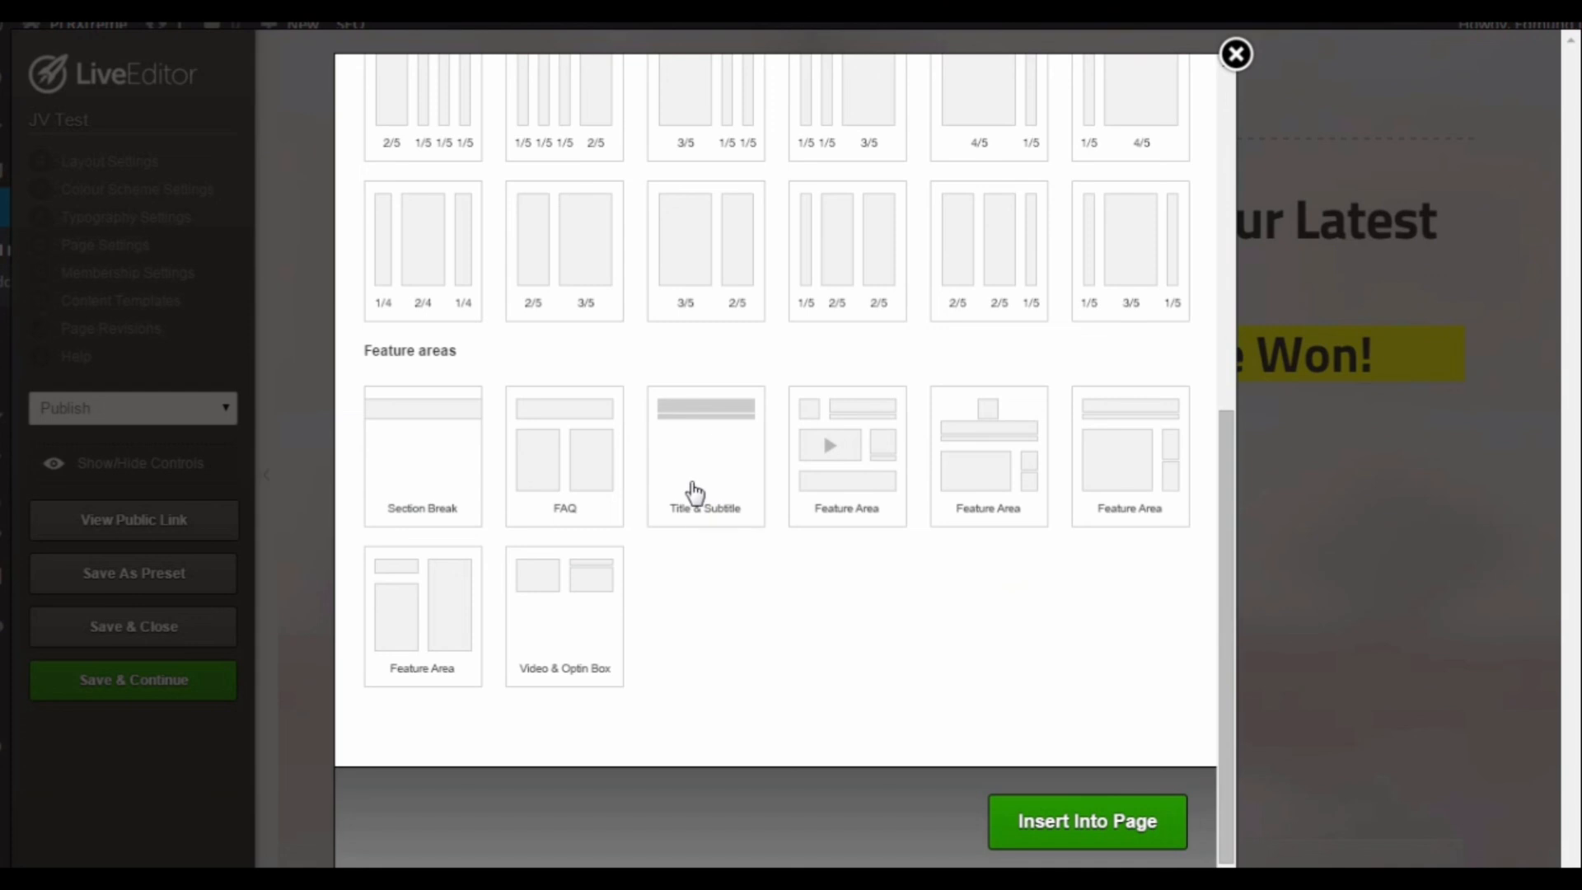
left_click(1235, 56)
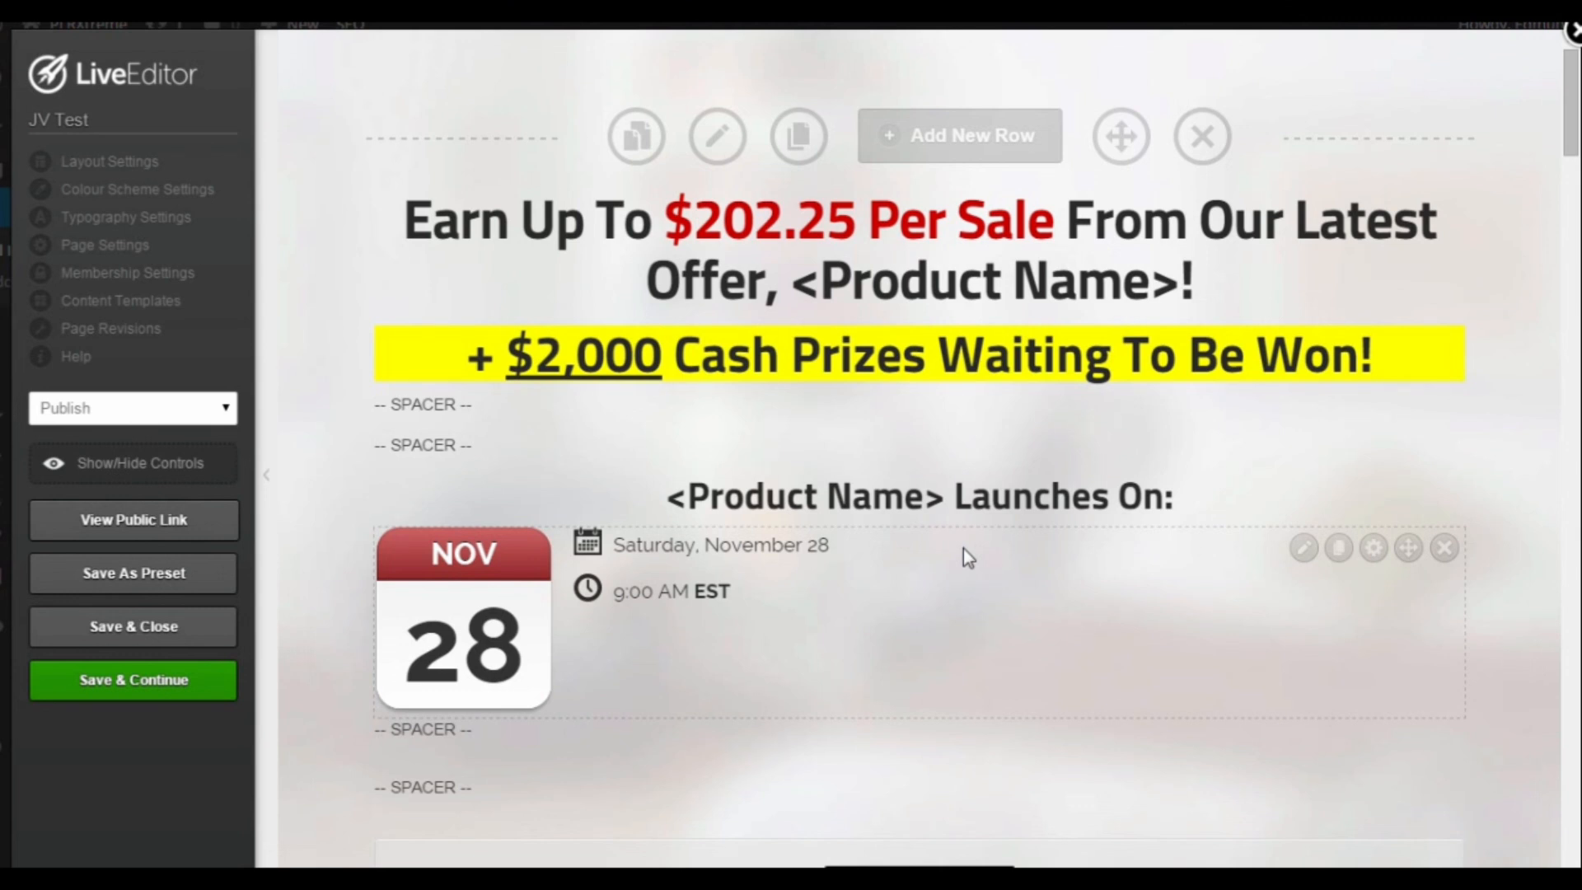
Step: Add a Video Player element below the launch date on the JV Test page, using the dark player style with a control bar
scroll(964, 535, "down", 1)
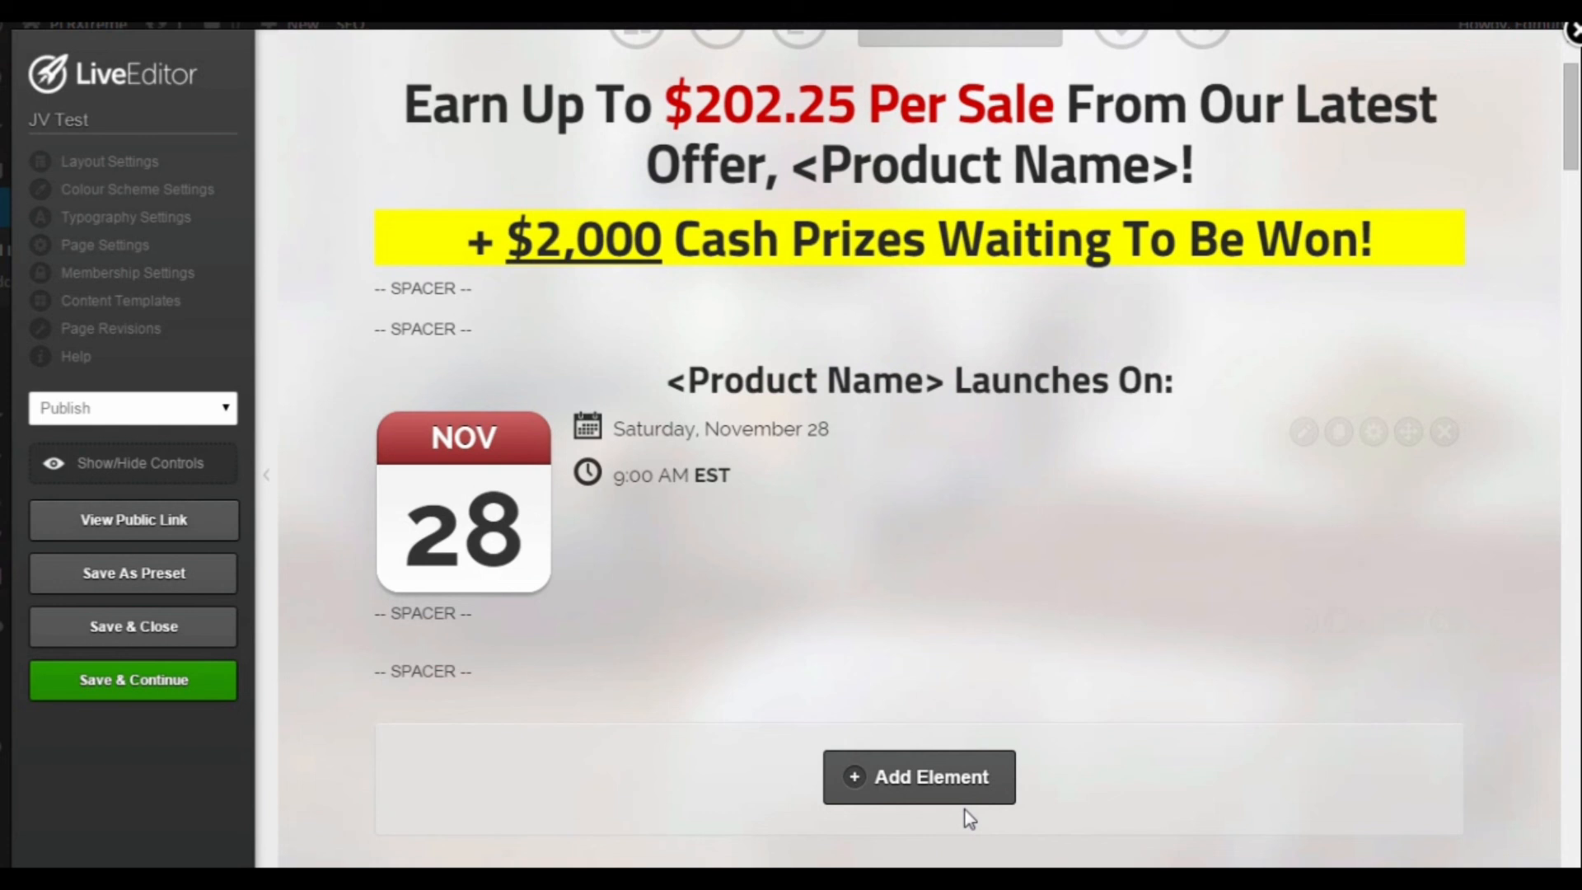
left_click(948, 769)
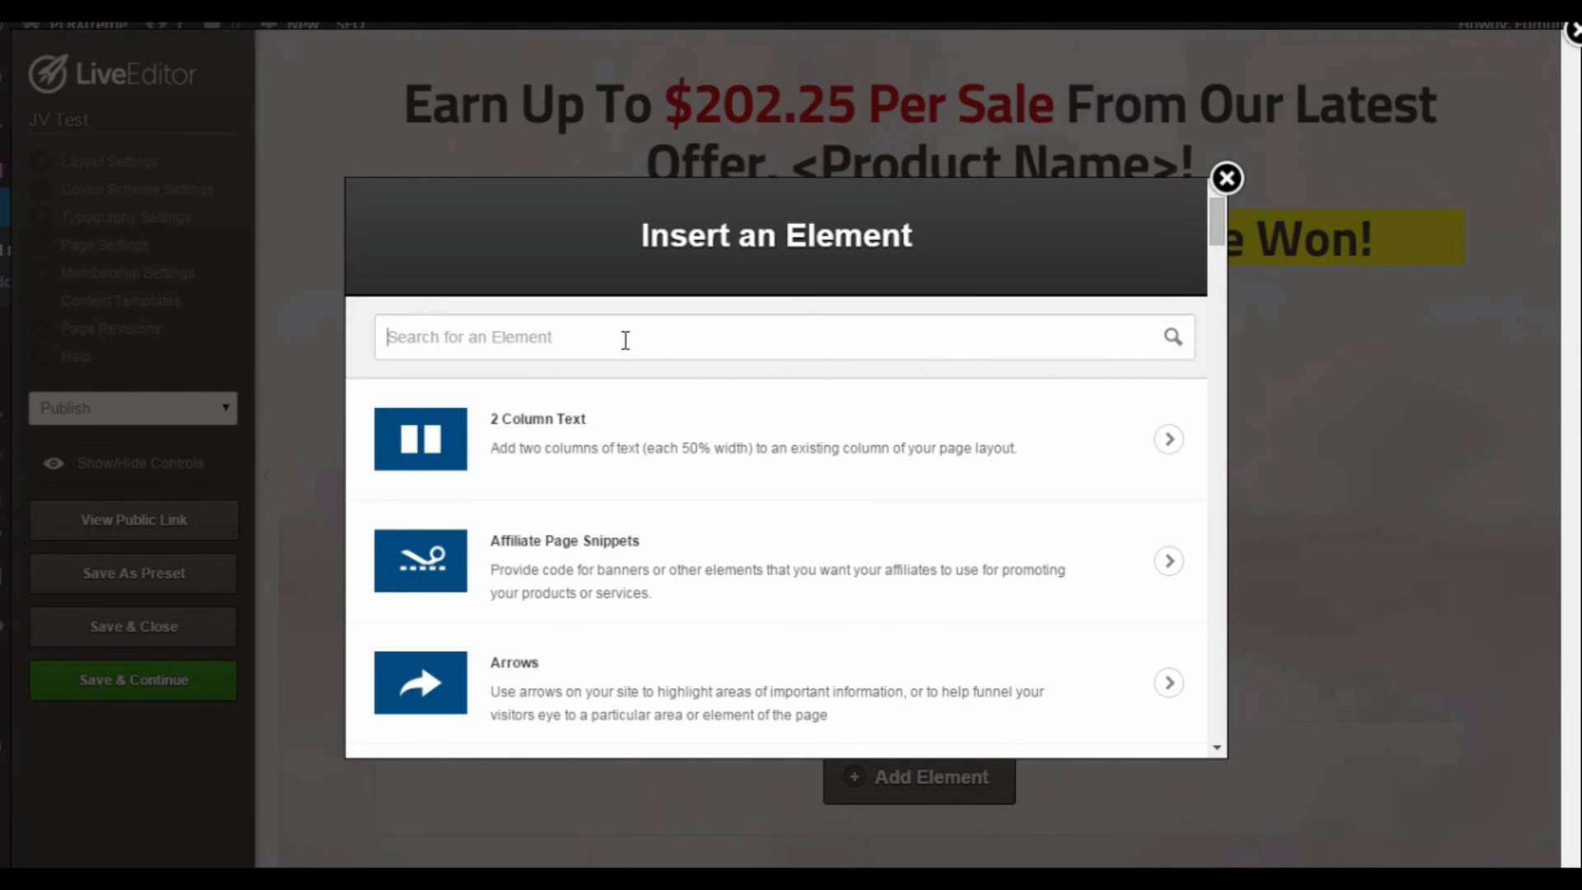
type("vide")
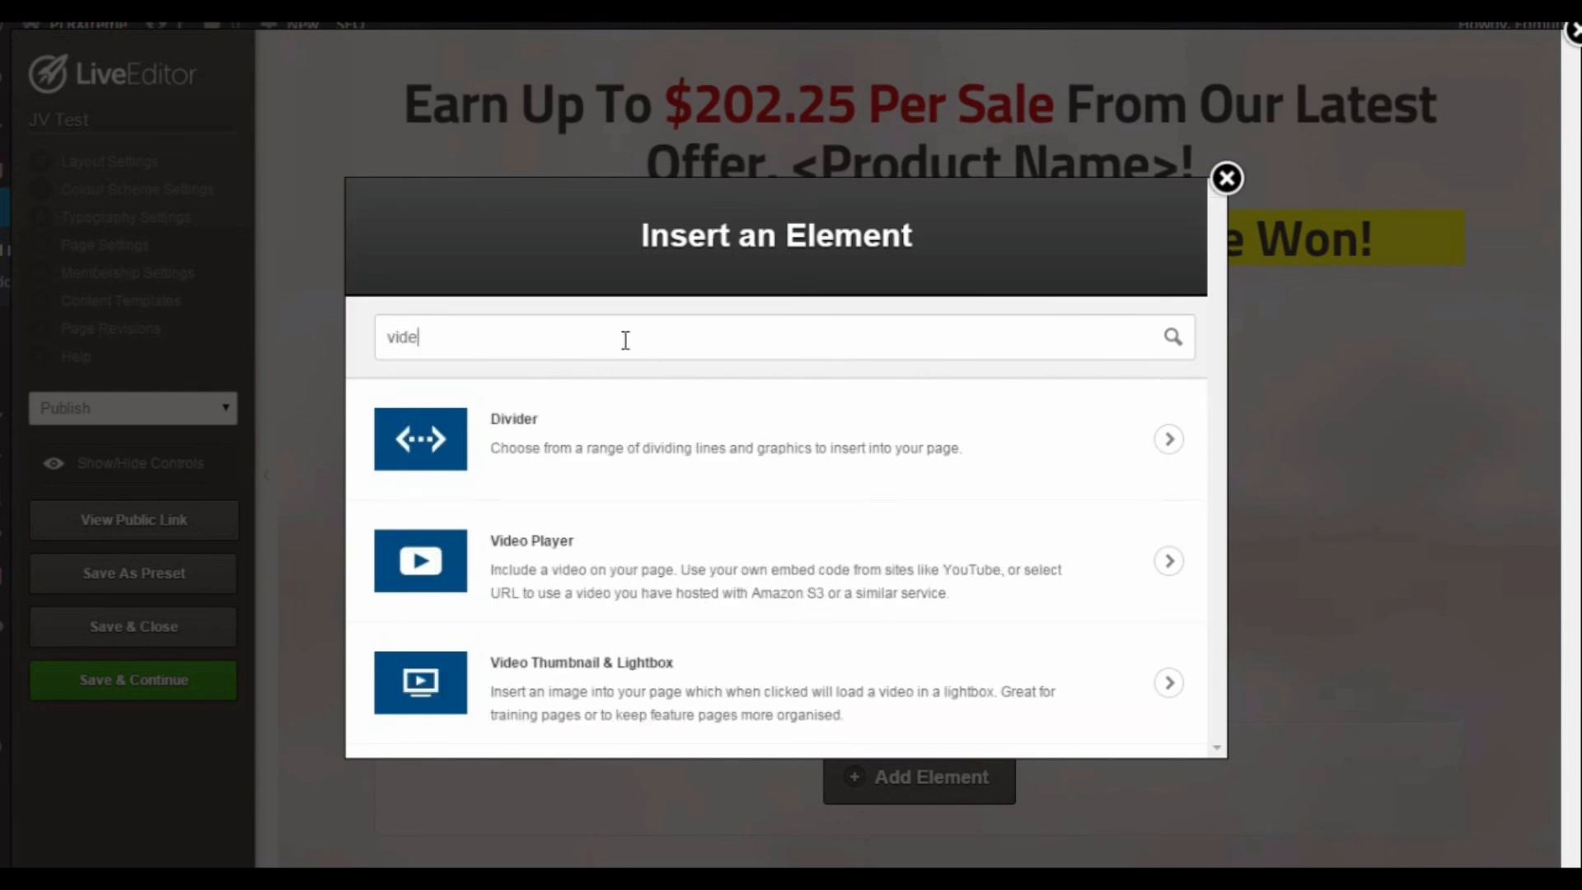
type("o")
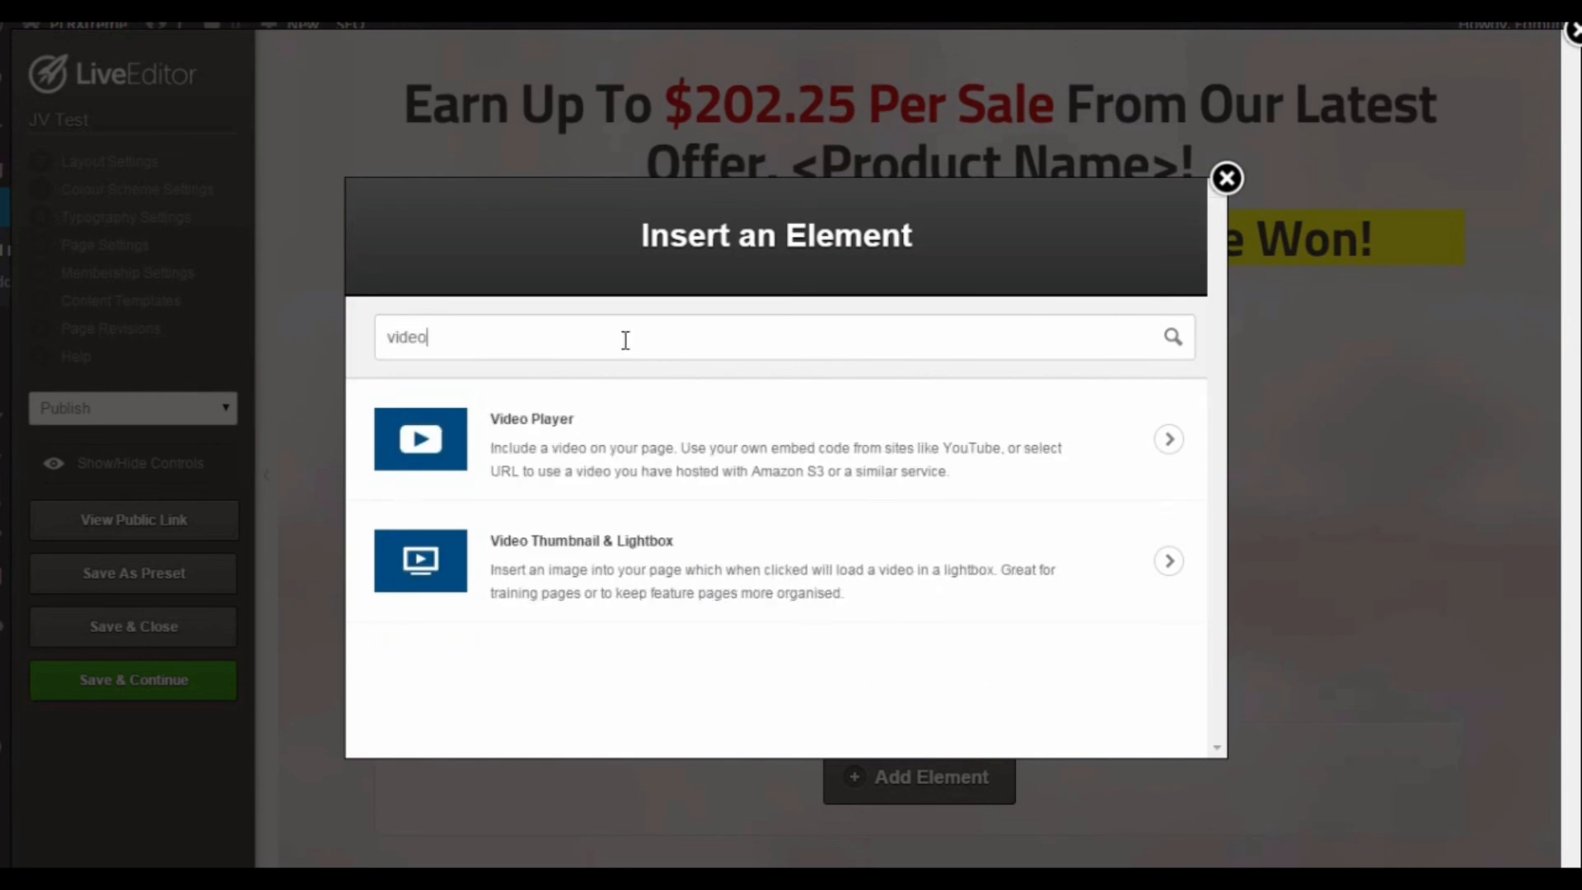
left_click(667, 443)
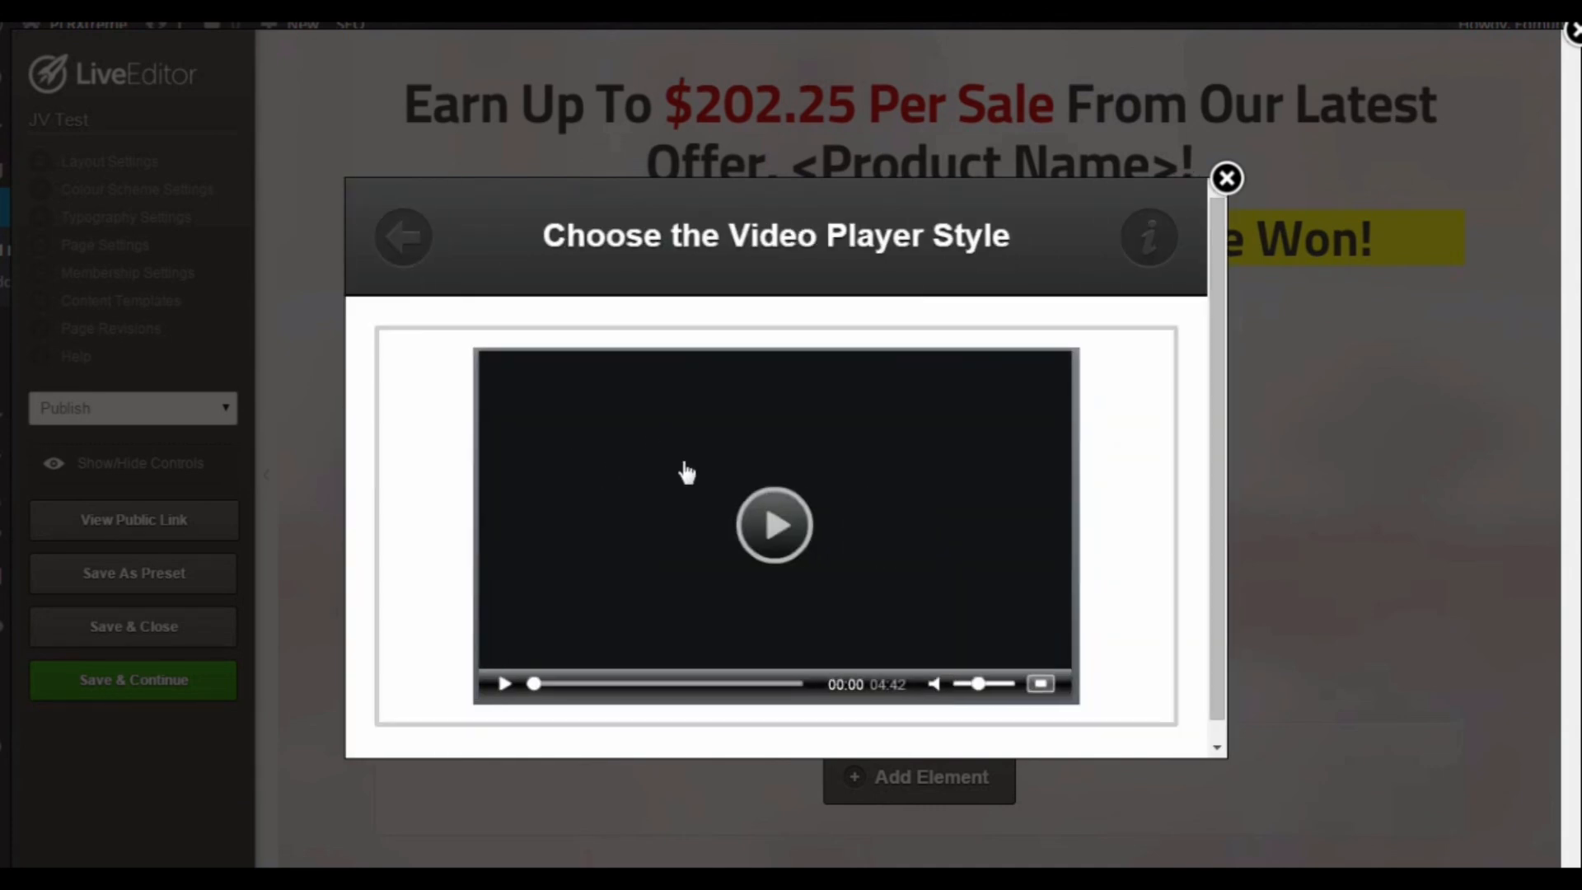
left_click(859, 484)
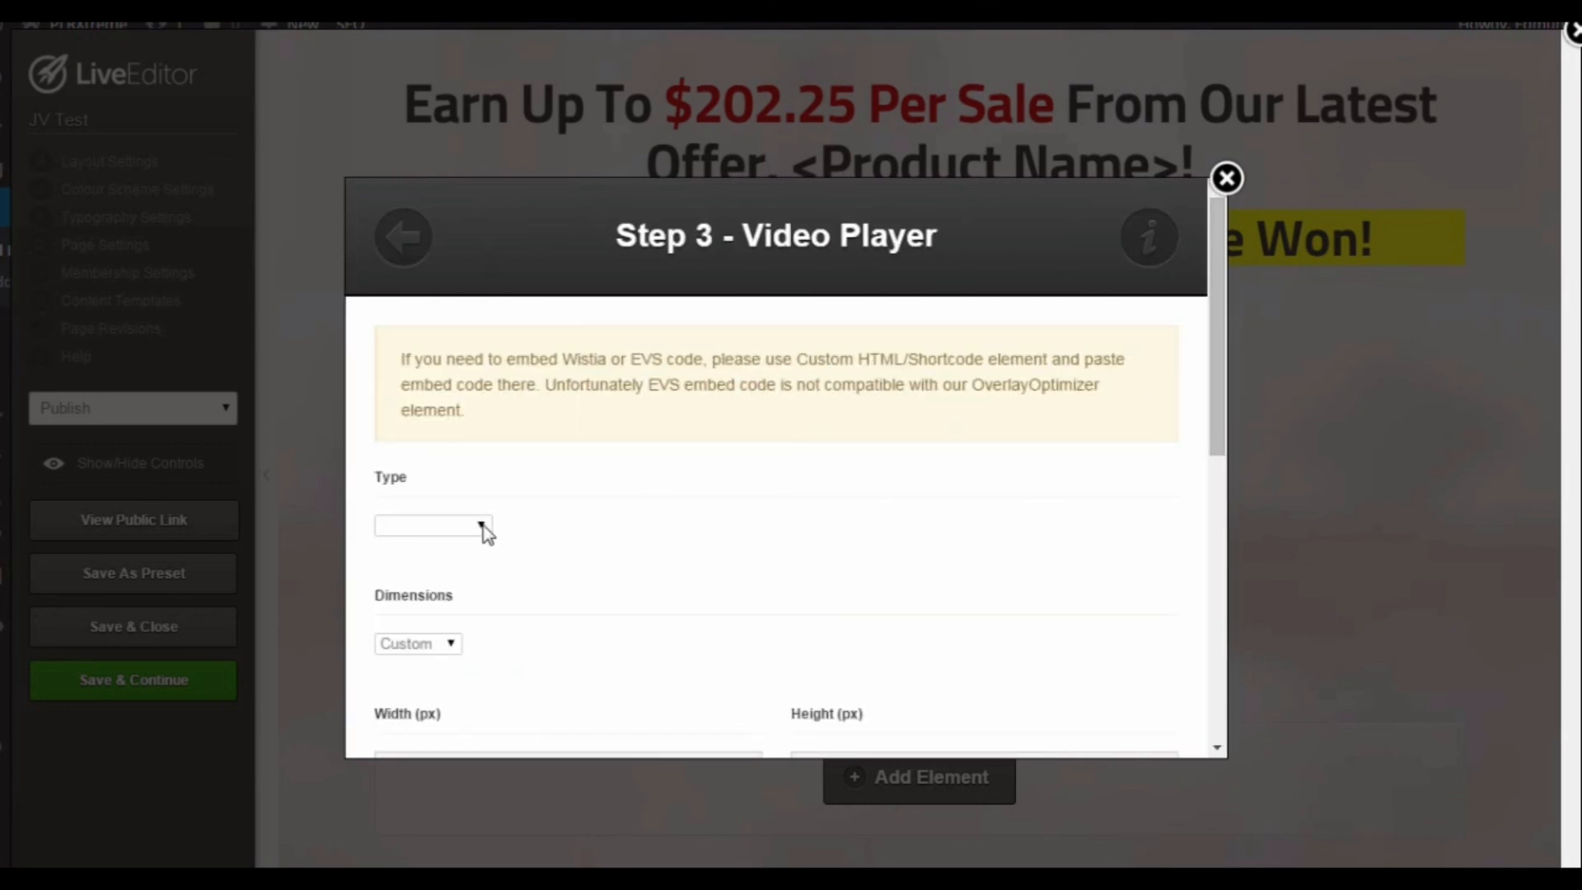
left_click(483, 525)
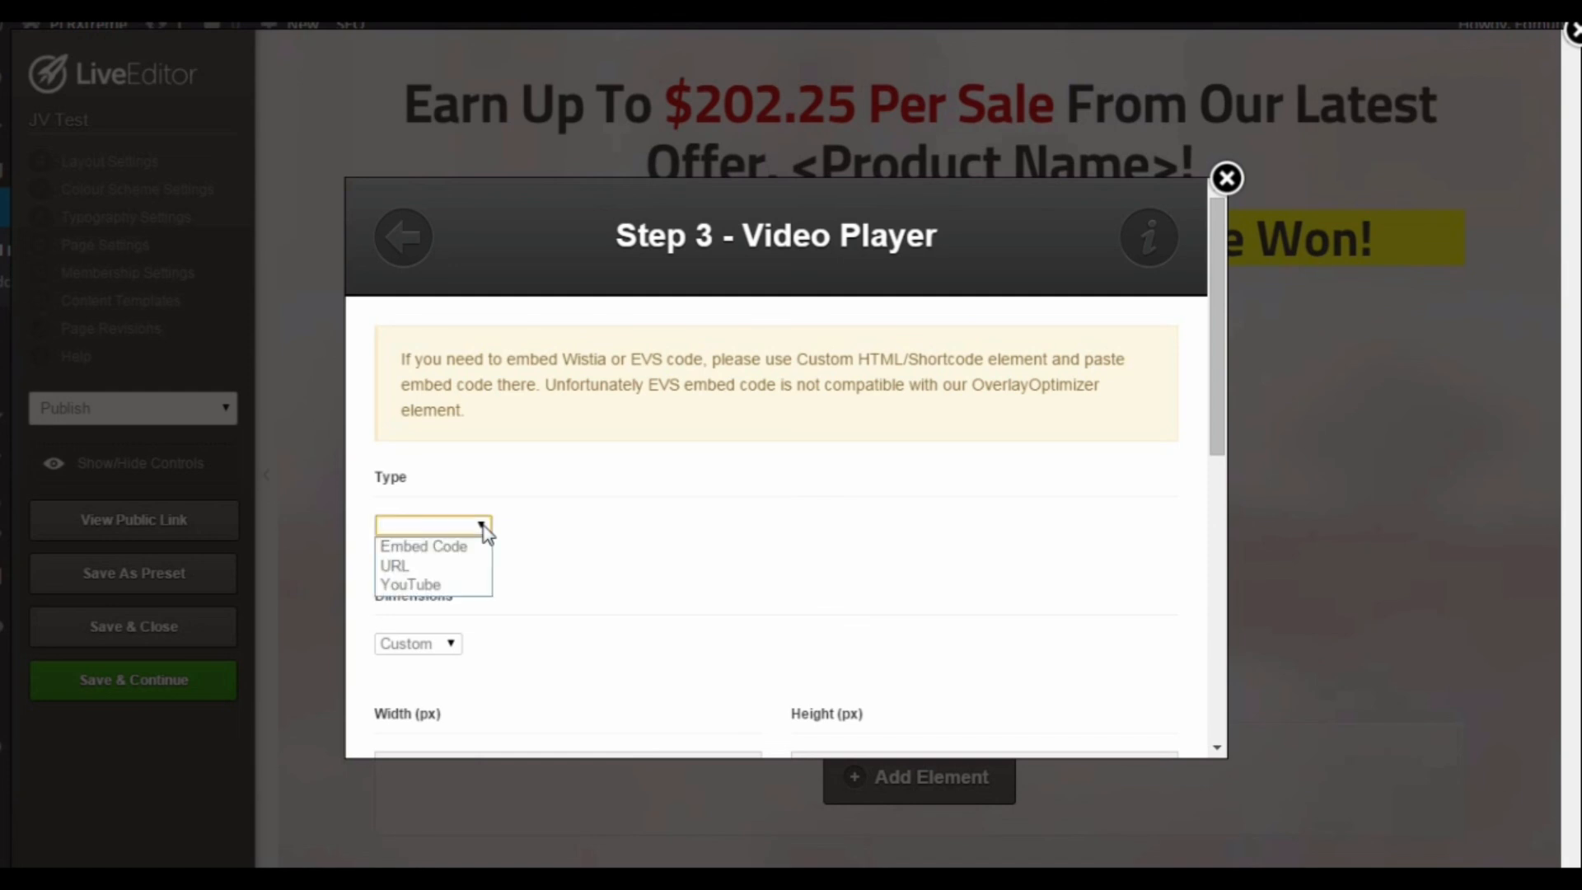
left_click(414, 586)
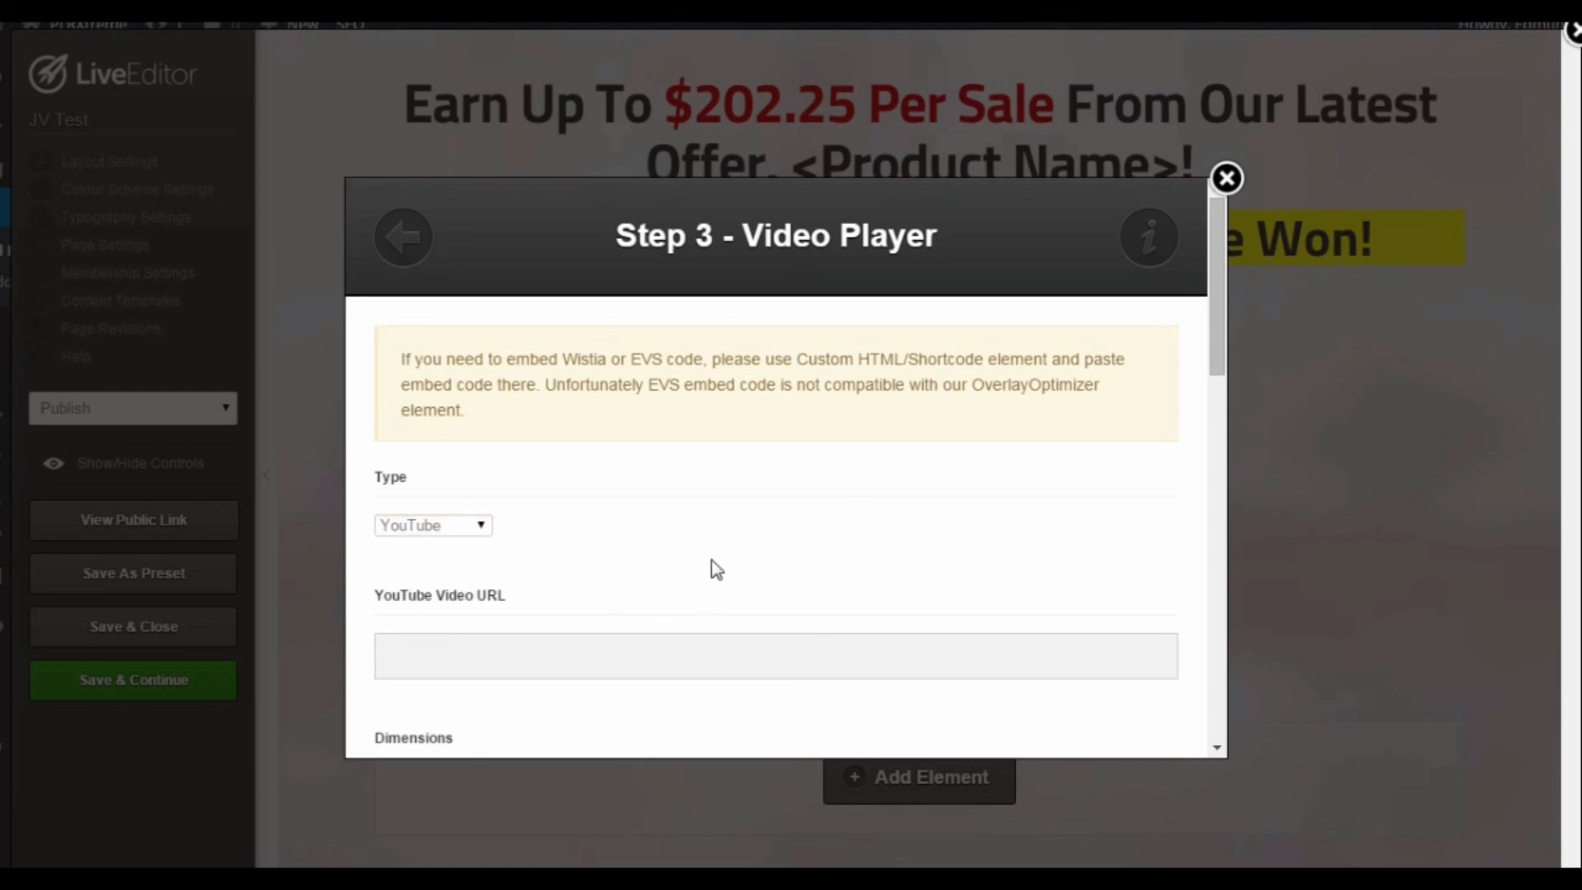
scroll(710, 565, "down", 1)
left_click(493, 551)
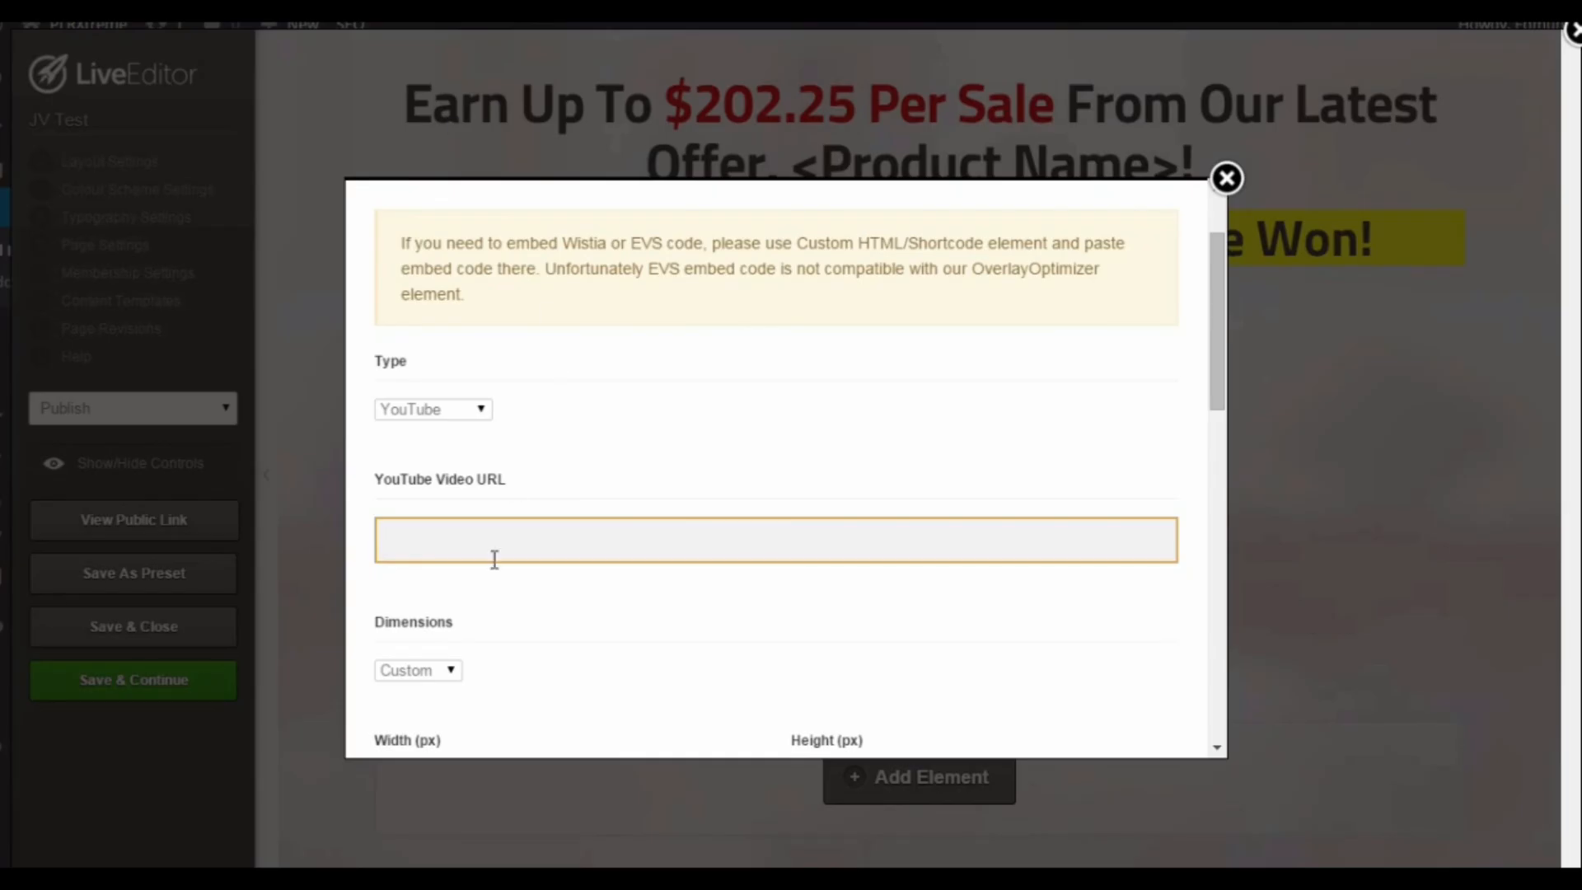
type("https://www.youtube.com/watch?v=egLtUU7Ne5M")
left_click(932, 611)
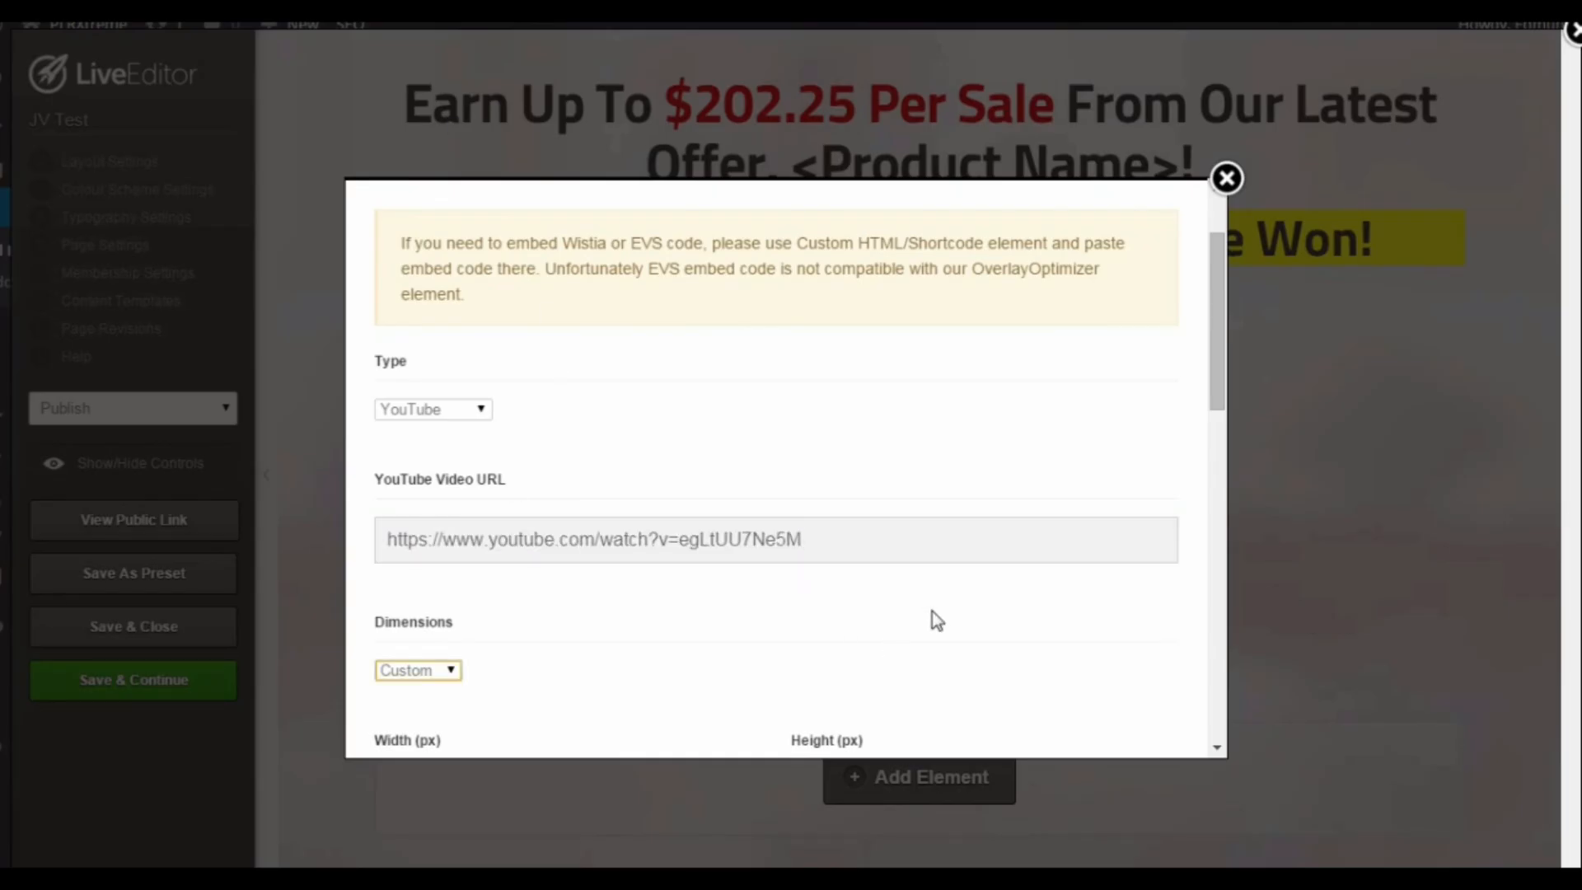
Step: Keep the default dimensions, playback options and center alignment, and insert the video player into the page
scroll(853, 606, "down", 3)
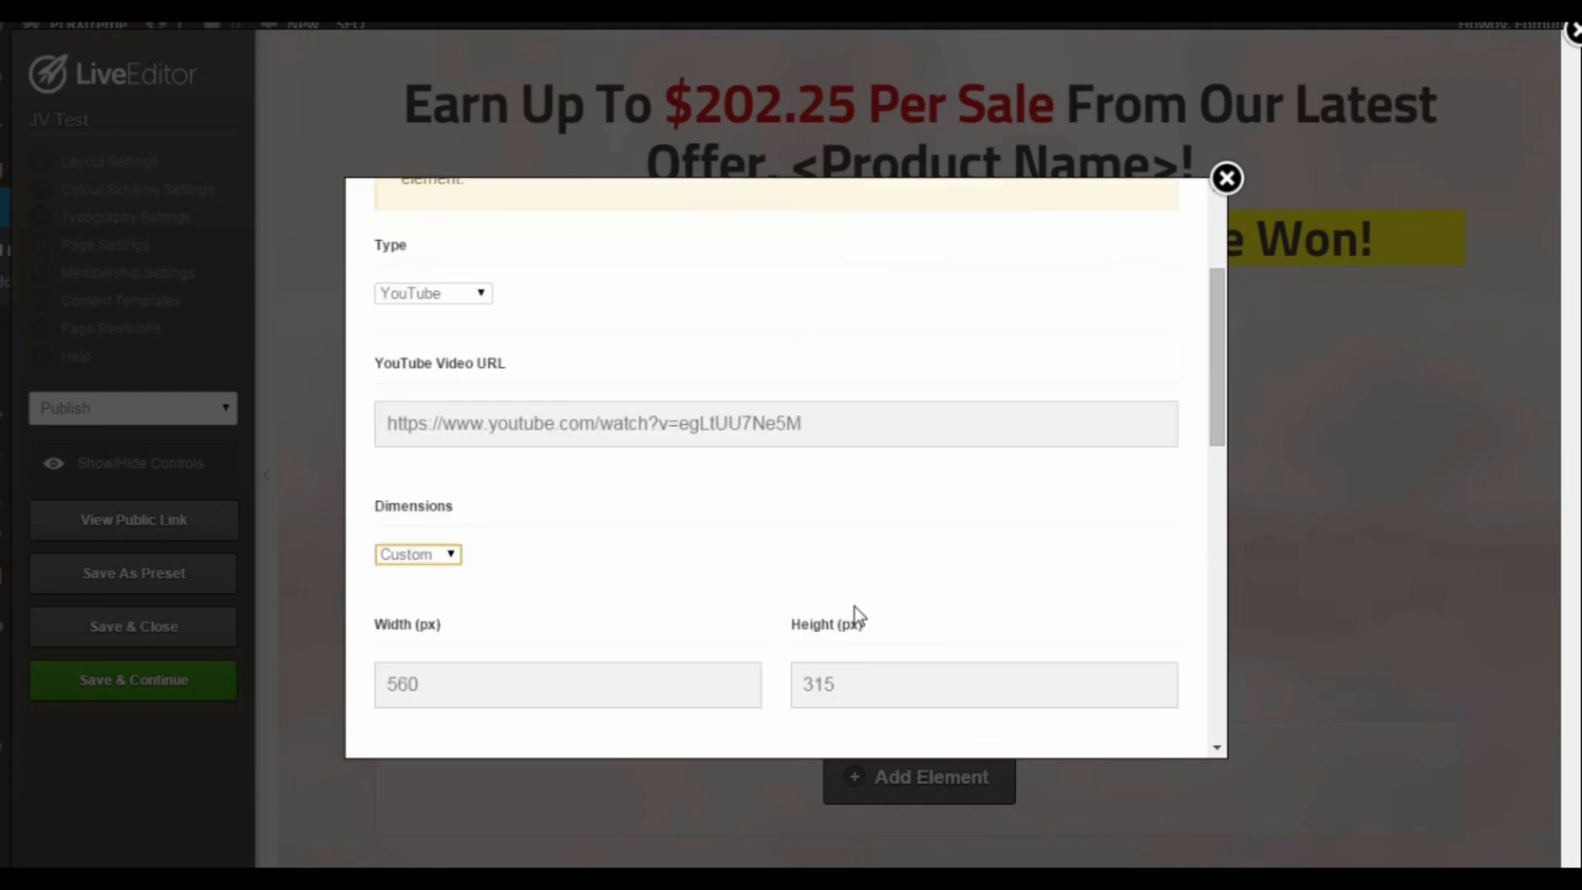
scroll(713, 520, "down", 3)
scroll(712, 520, "down", 5)
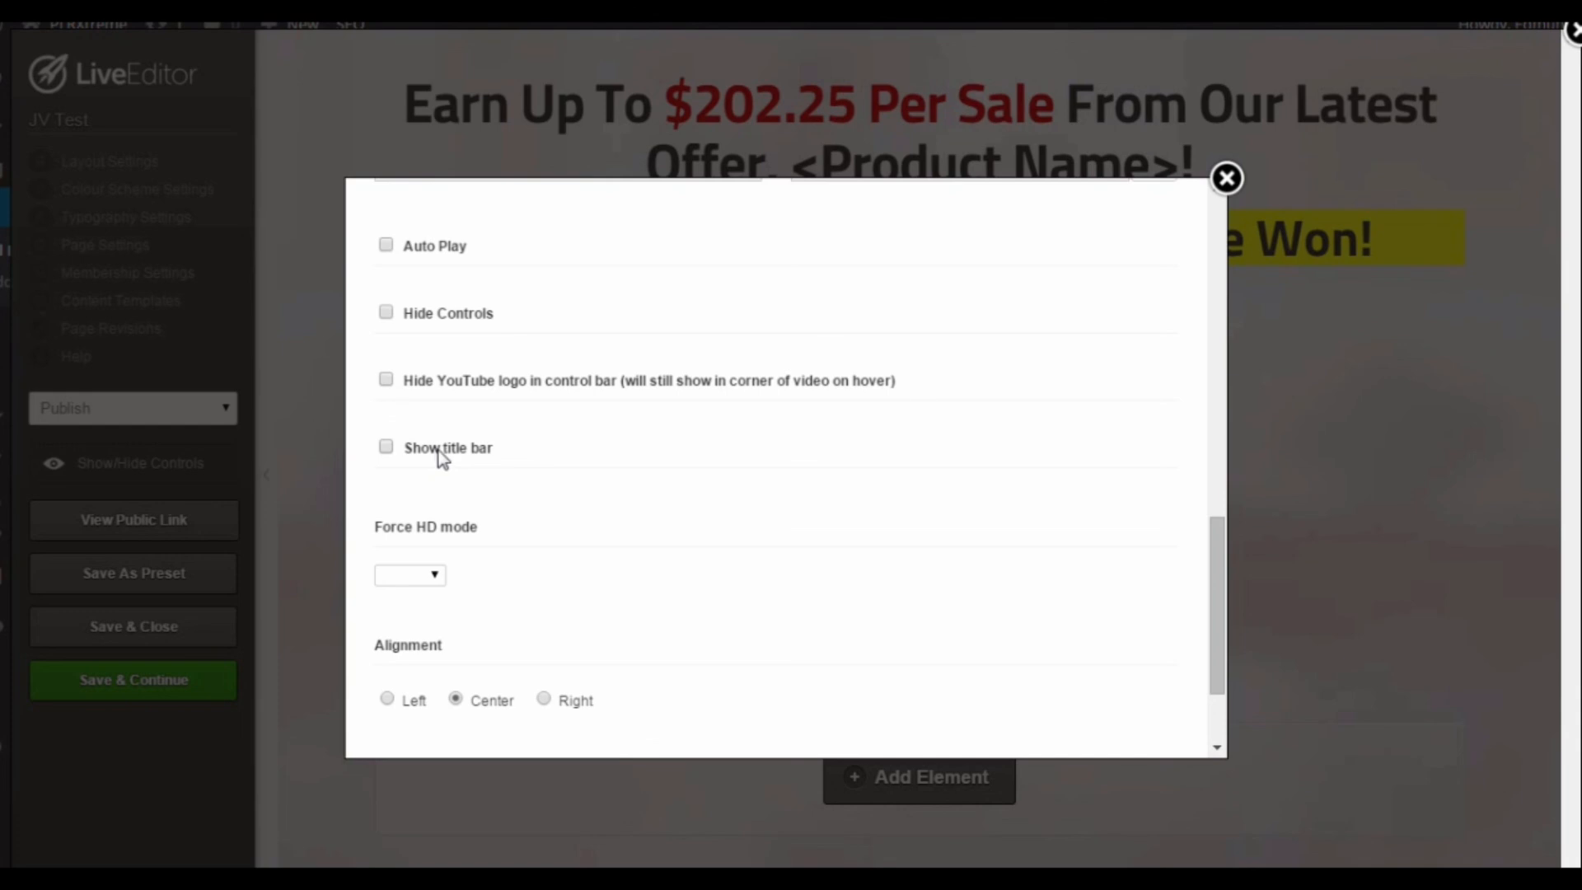
scroll(552, 537, "down", 2)
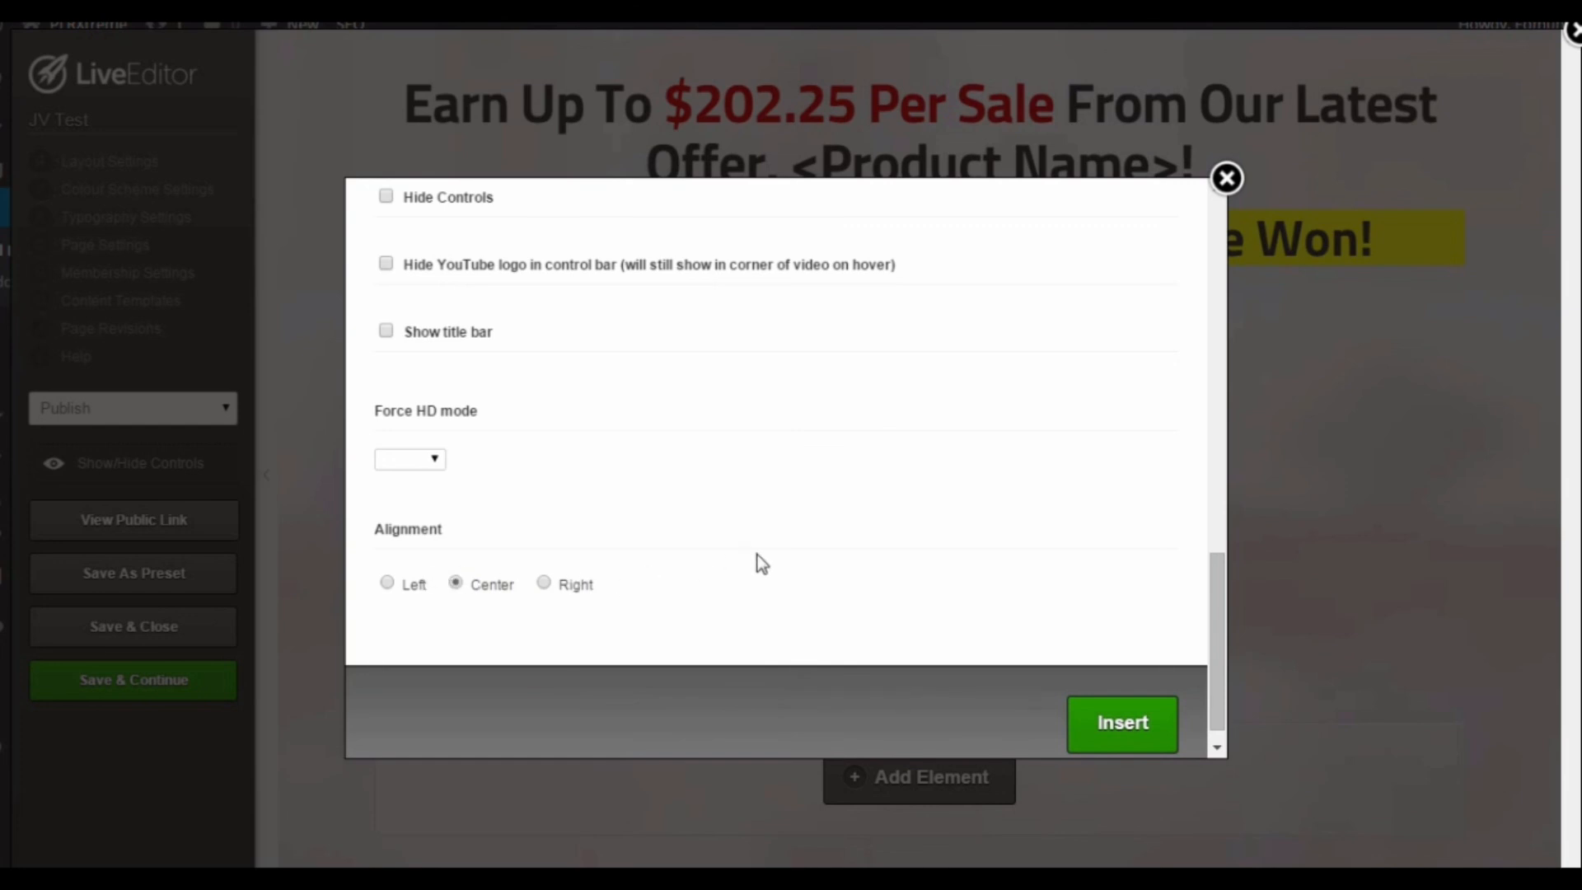
left_click(1138, 741)
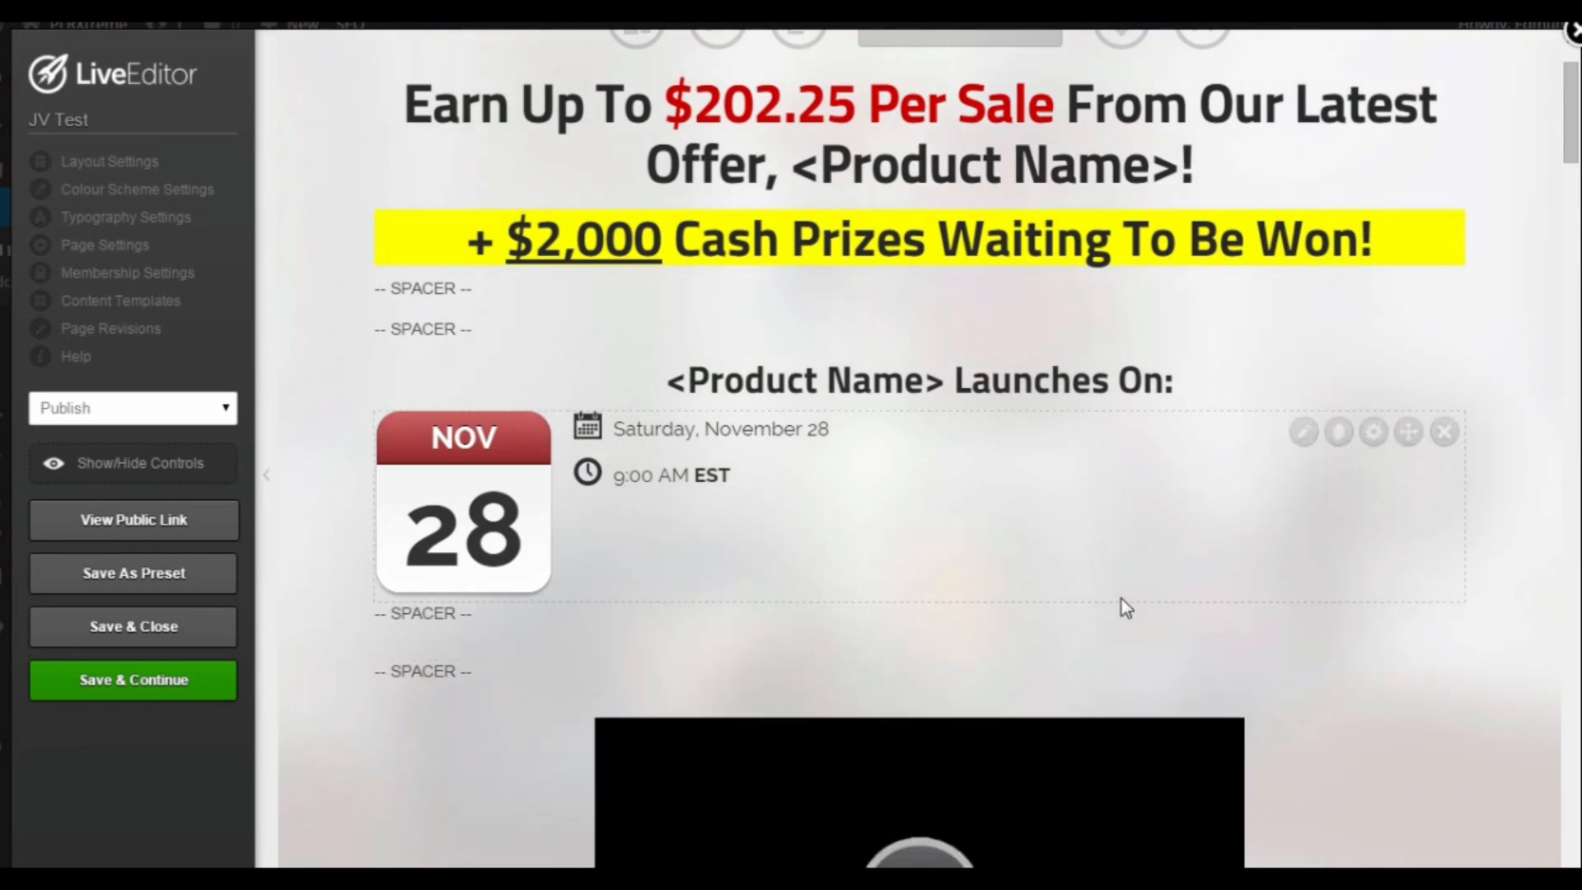
Step: Move the video player between the two spacers below the yellow cash prizes headline and save the page
scroll(1121, 598, "down", 3)
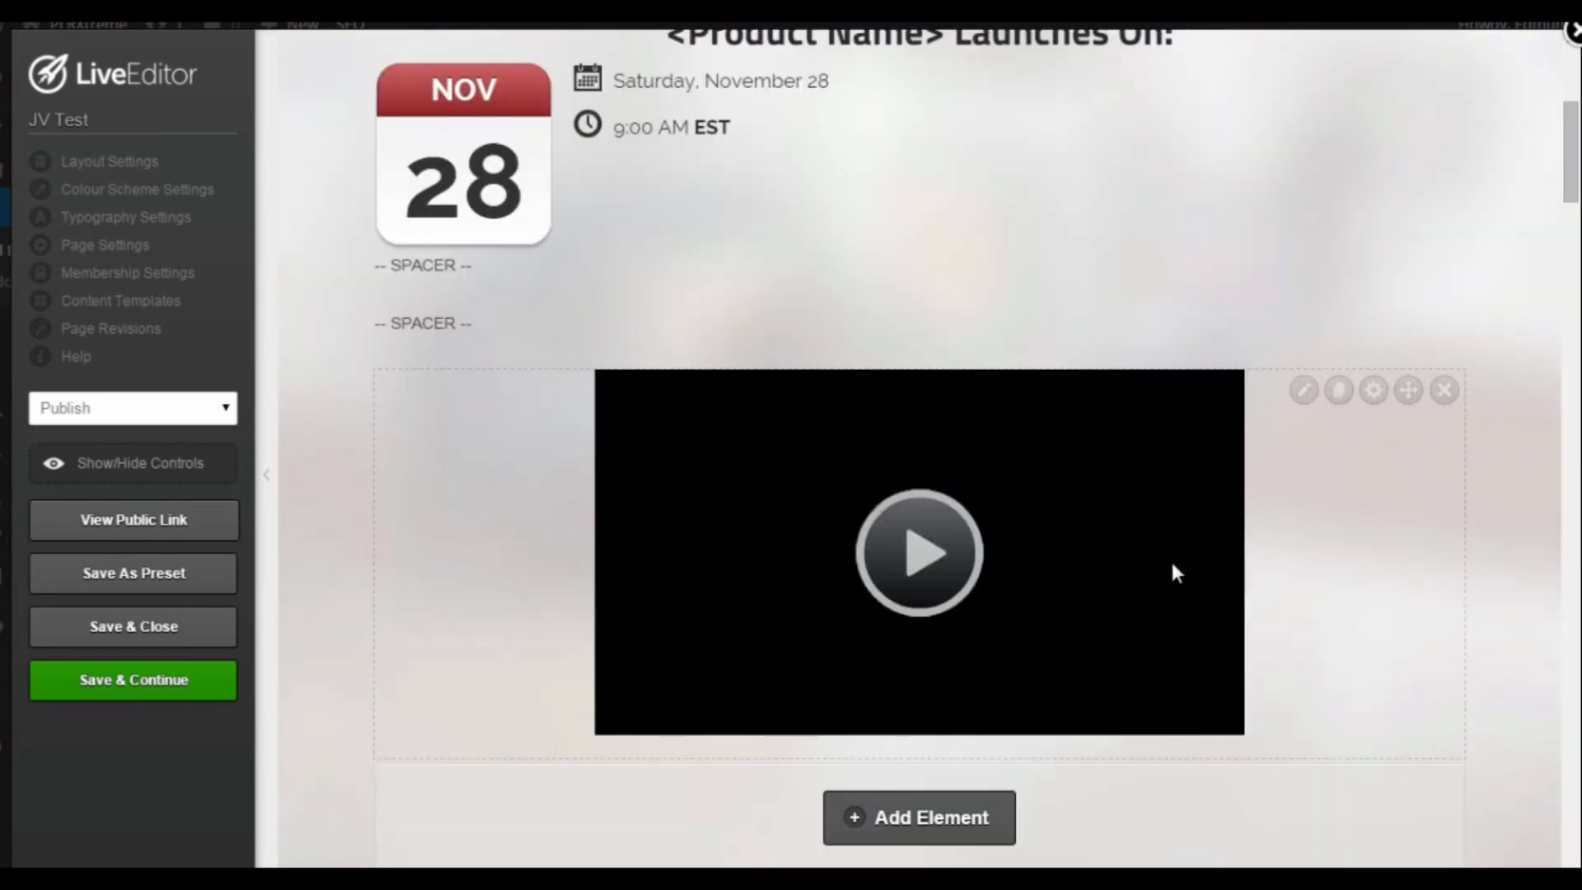
left_click_drag(1408, 395, 1310, 318)
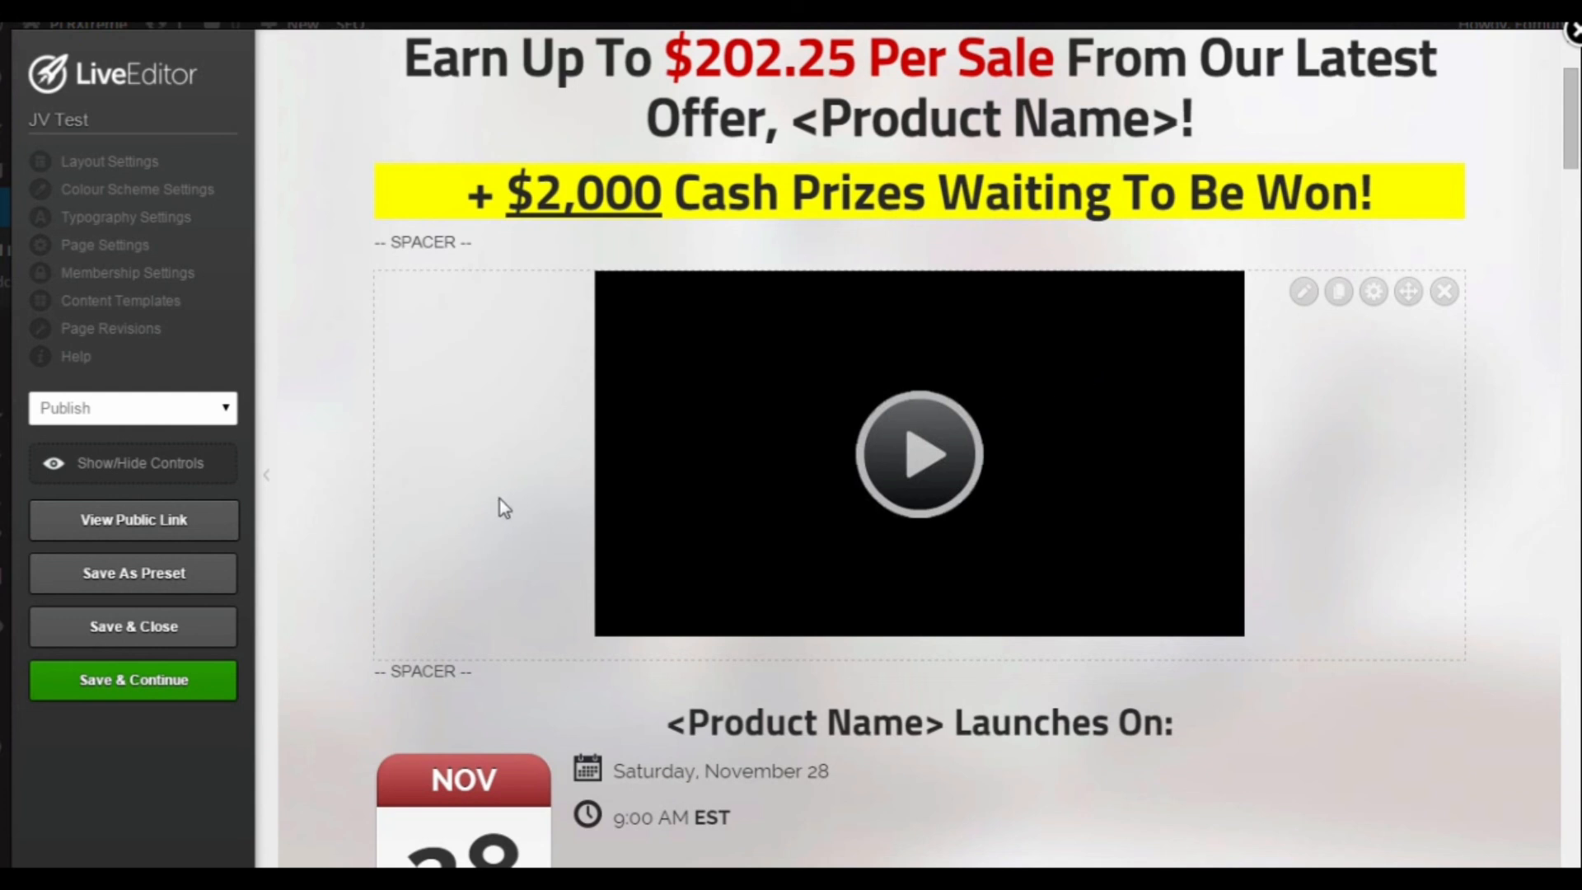
left_click(128, 682)
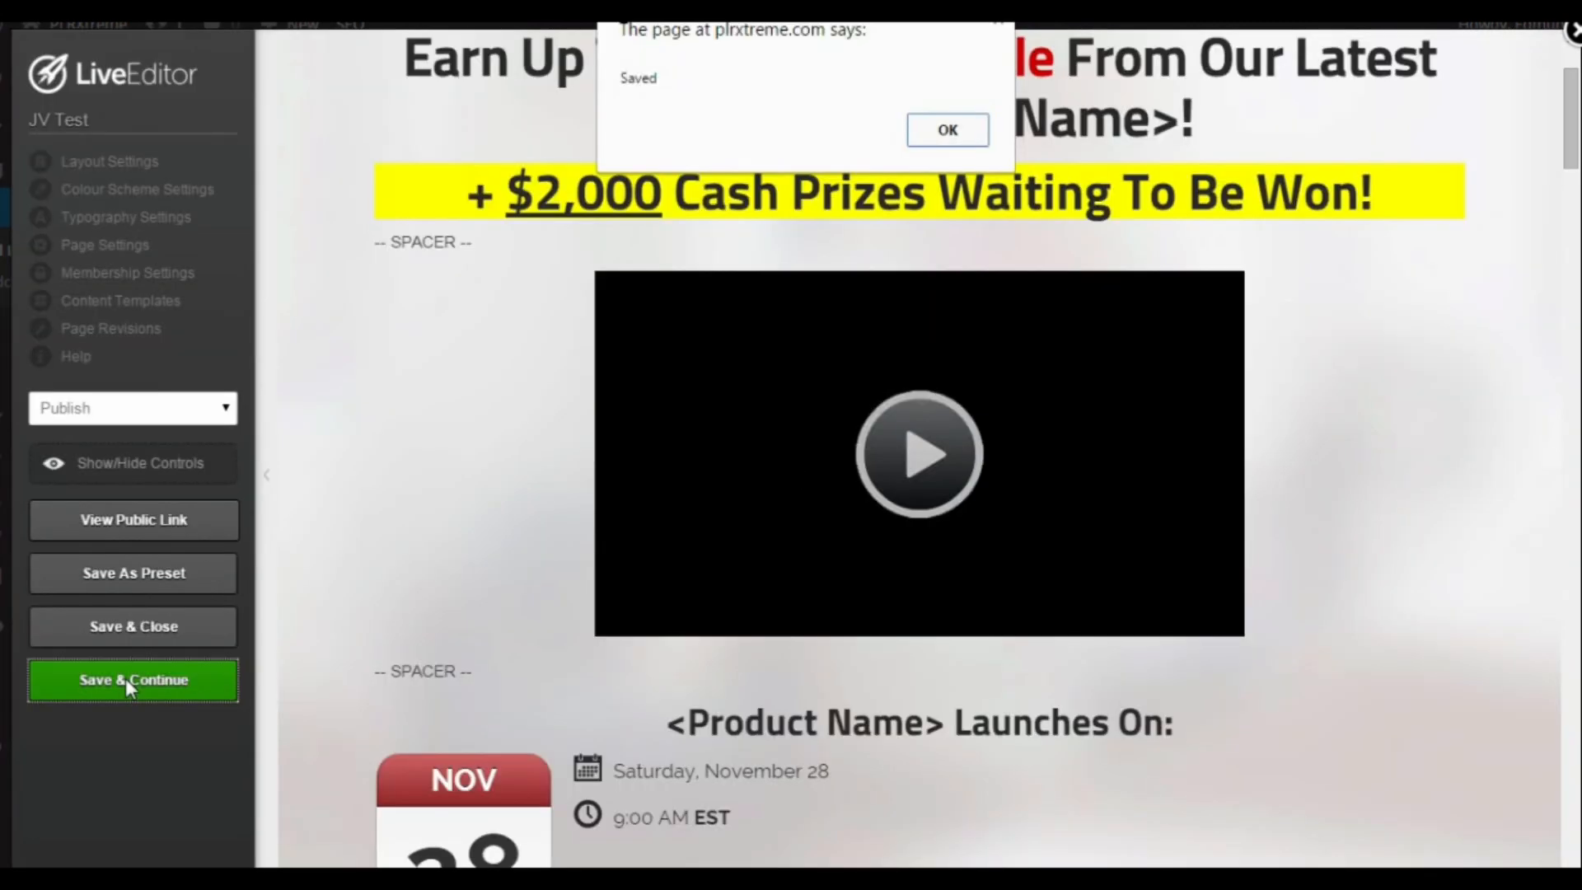
left_click(939, 138)
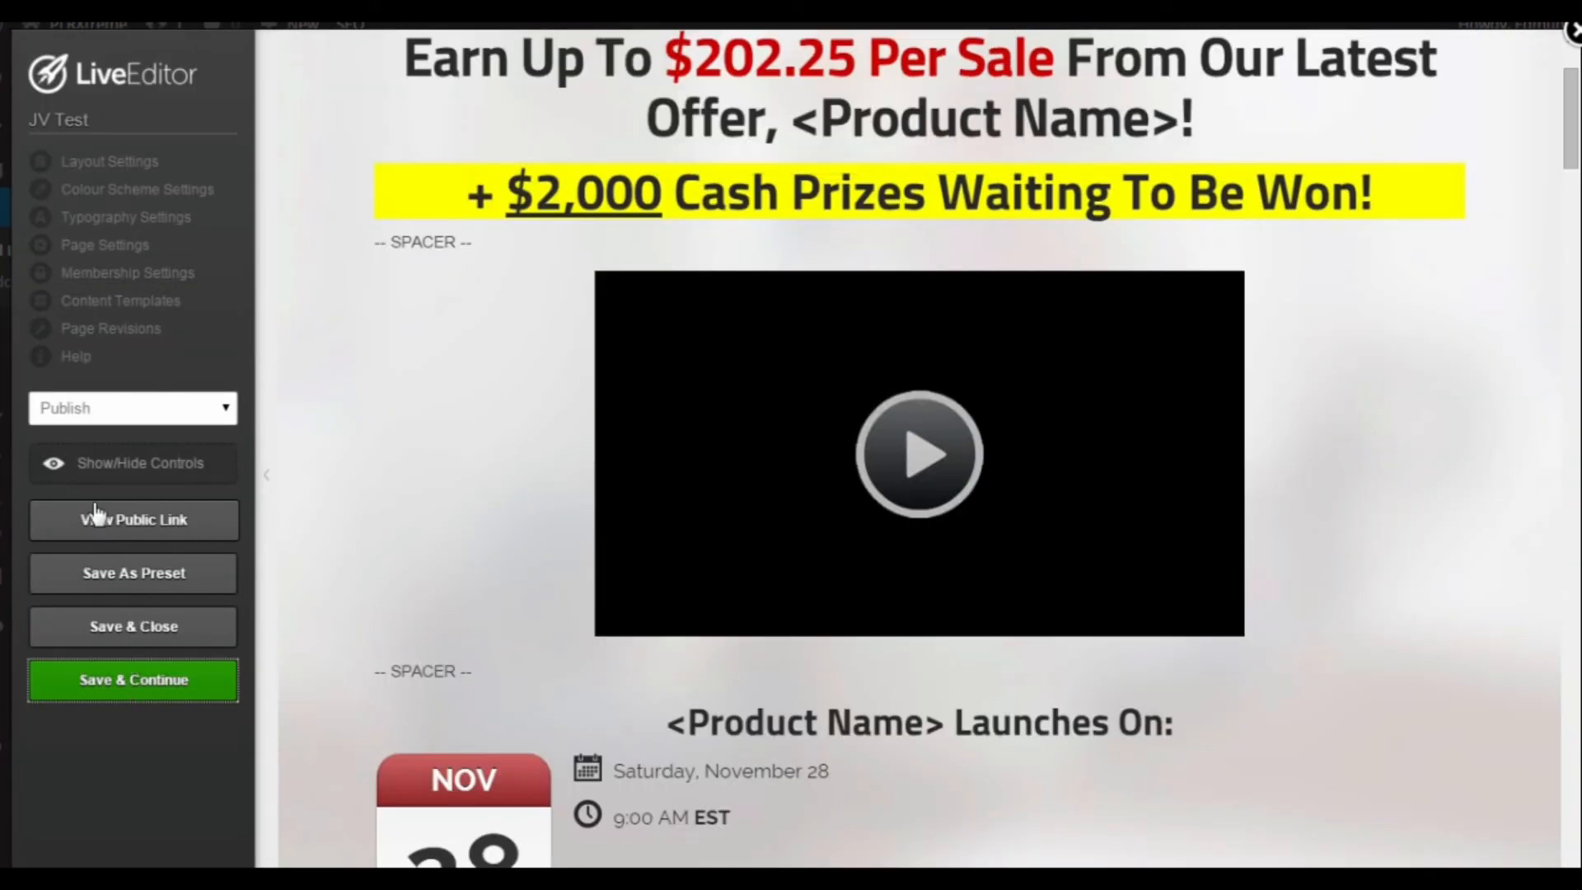
Step: View the public JV Test page, play the embedded video, dismiss its overlay ad and pause it
left_click(134, 527)
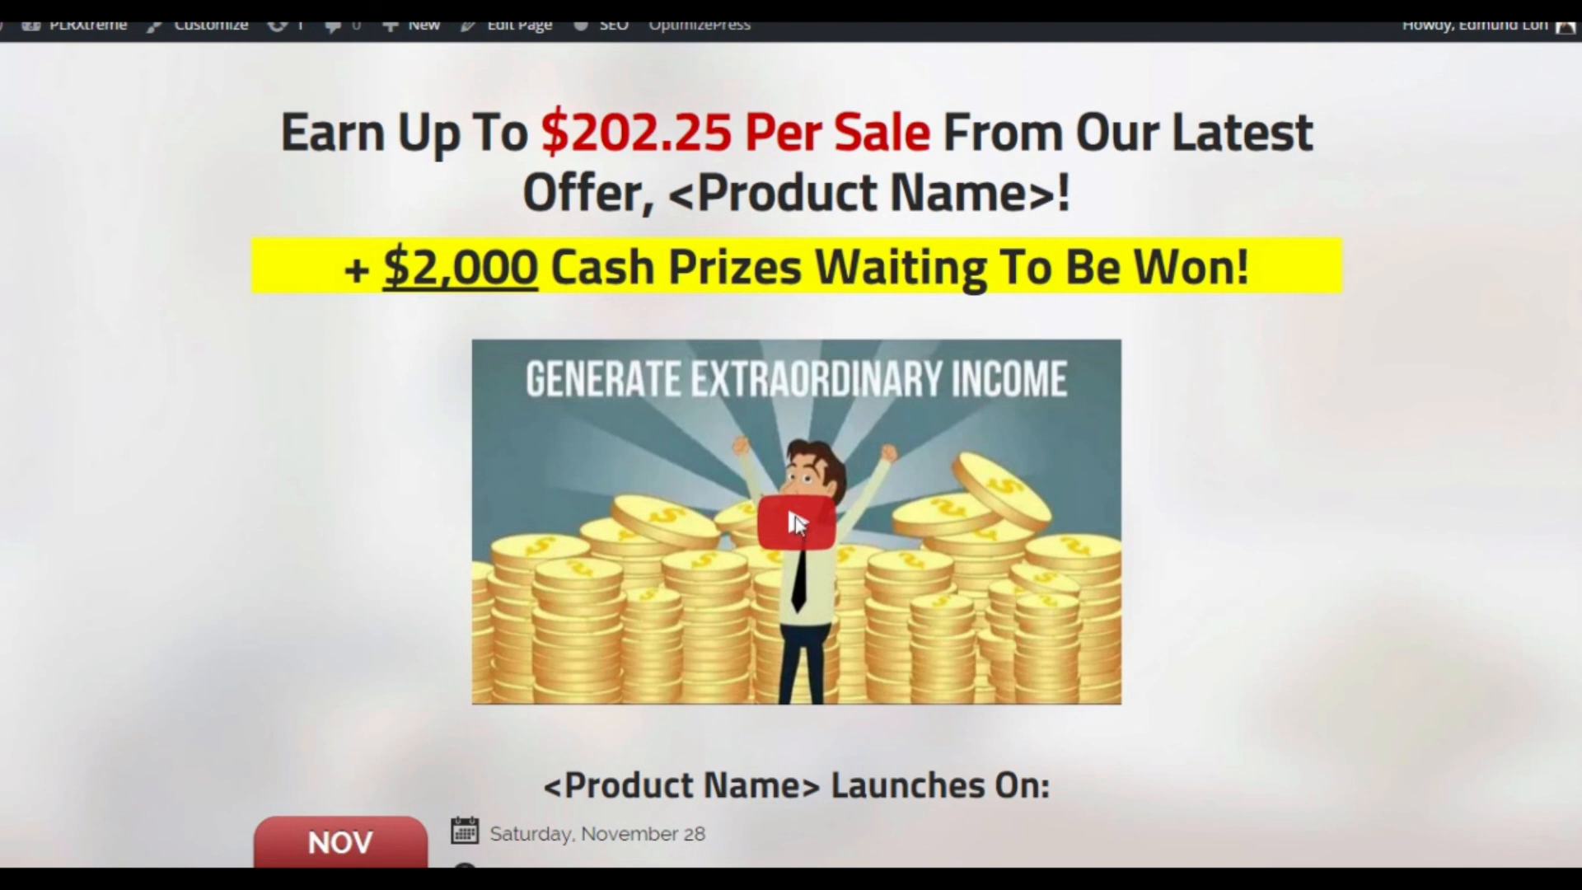
left_click(797, 524)
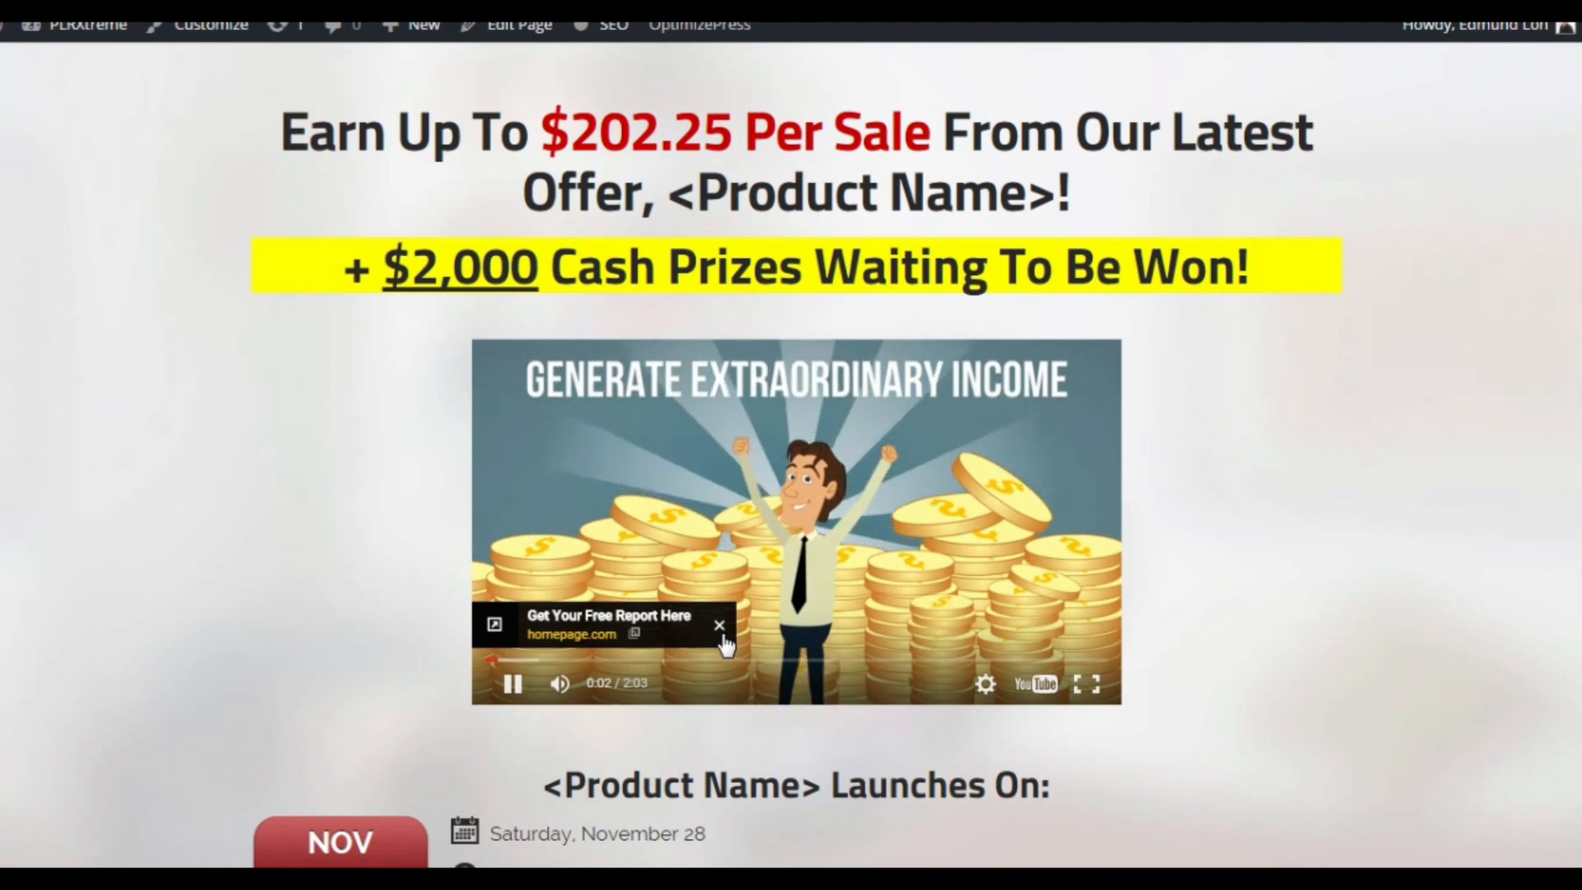
left_click(719, 629)
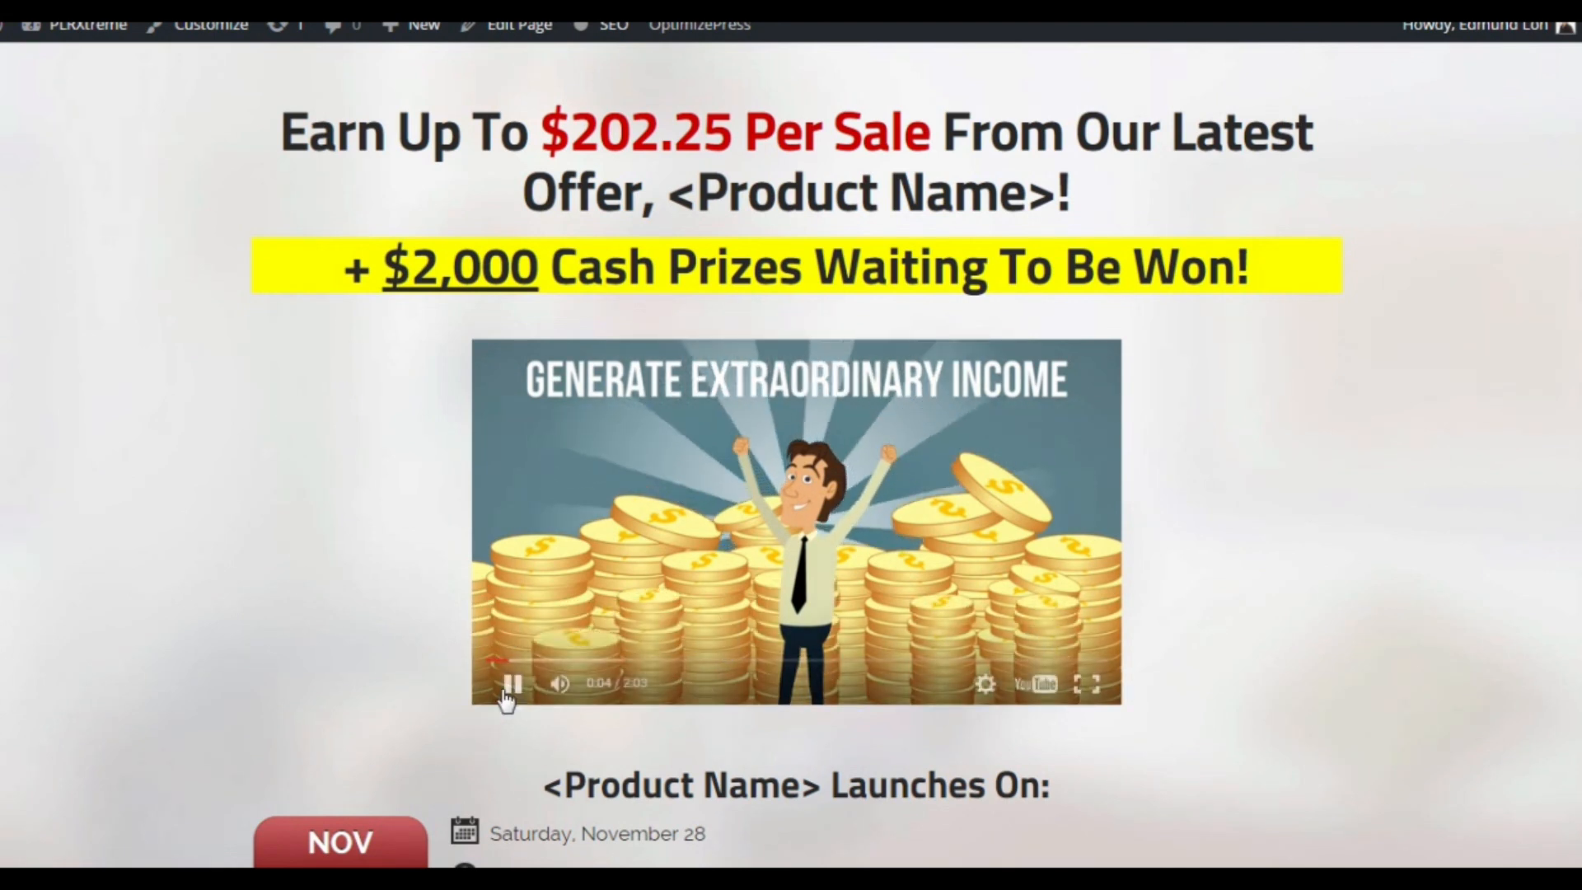
left_click(511, 683)
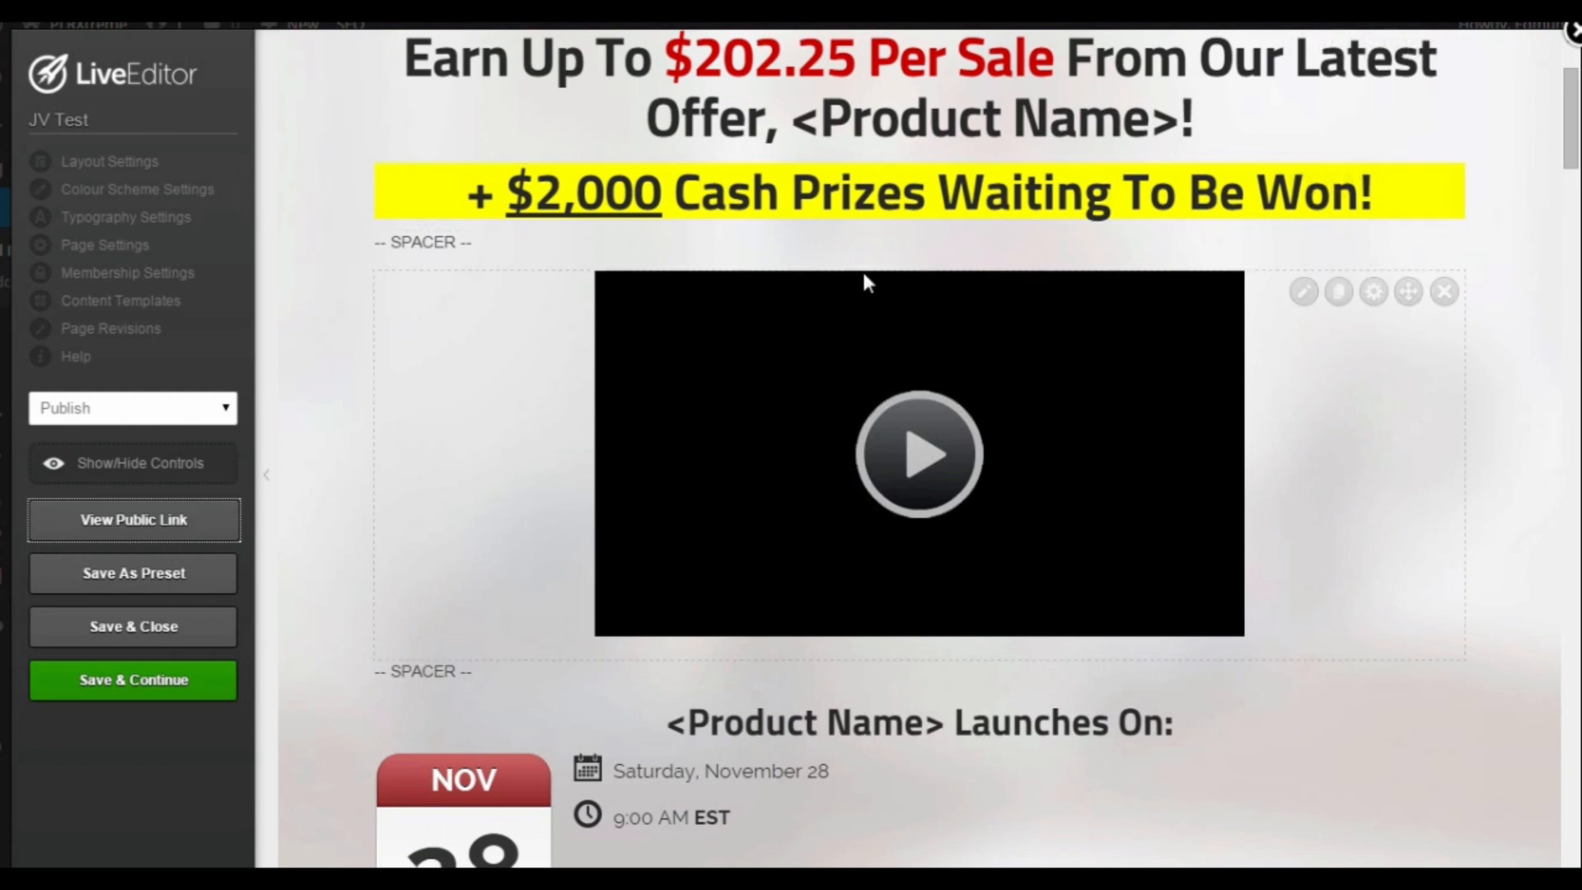
Step: Insert a Feature Area row with centered icon, title and side column between the launch date and Private Label Rights sections
scroll(886, 313, "down", 2)
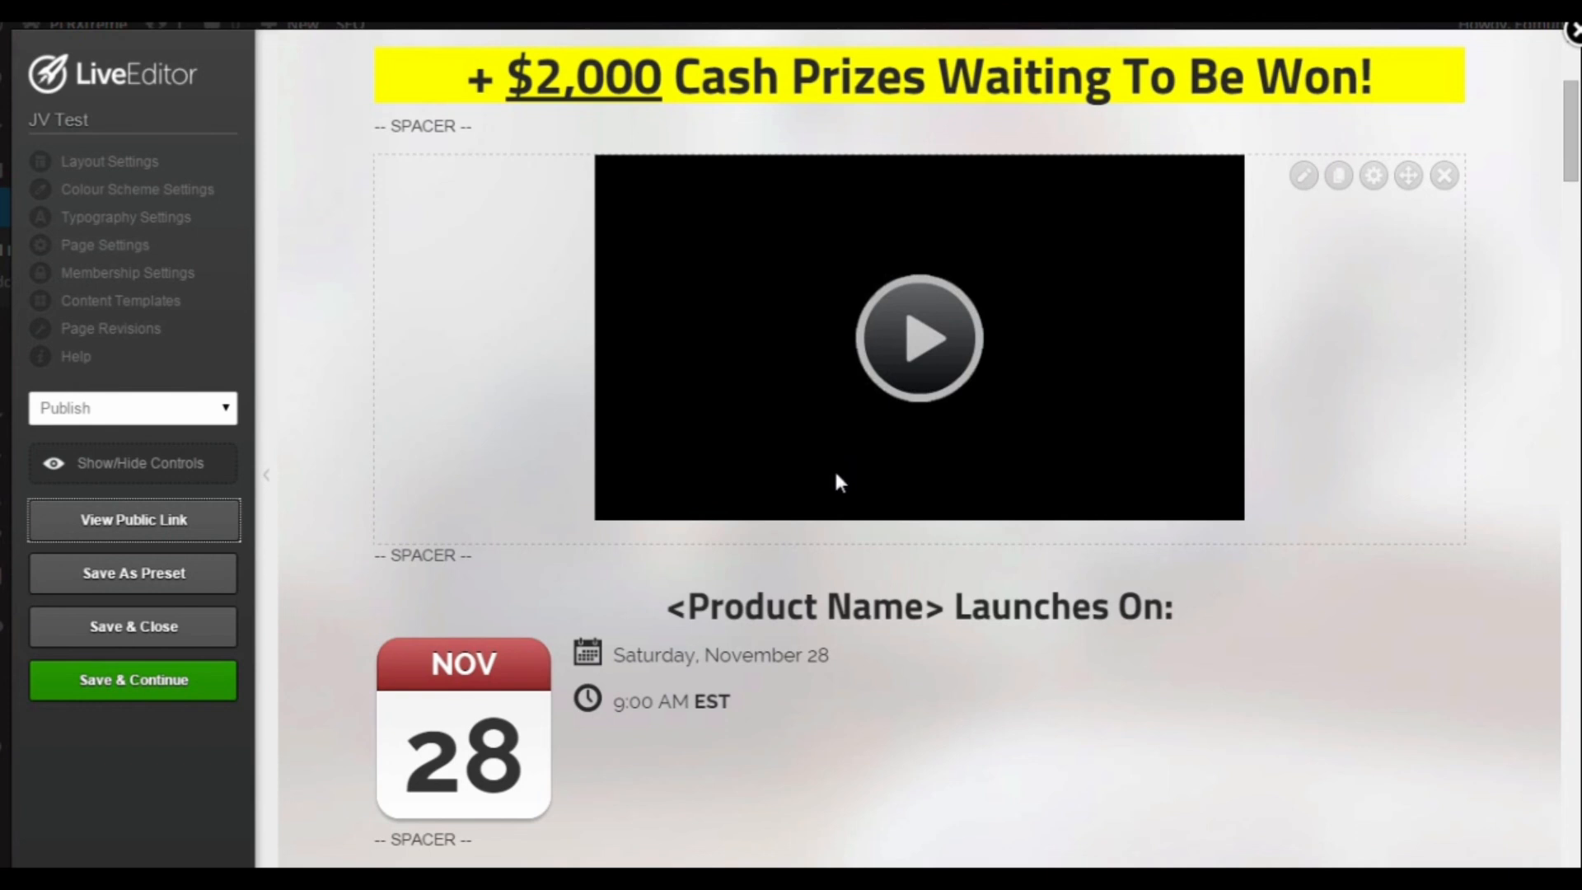
scroll(885, 659, "down", 2)
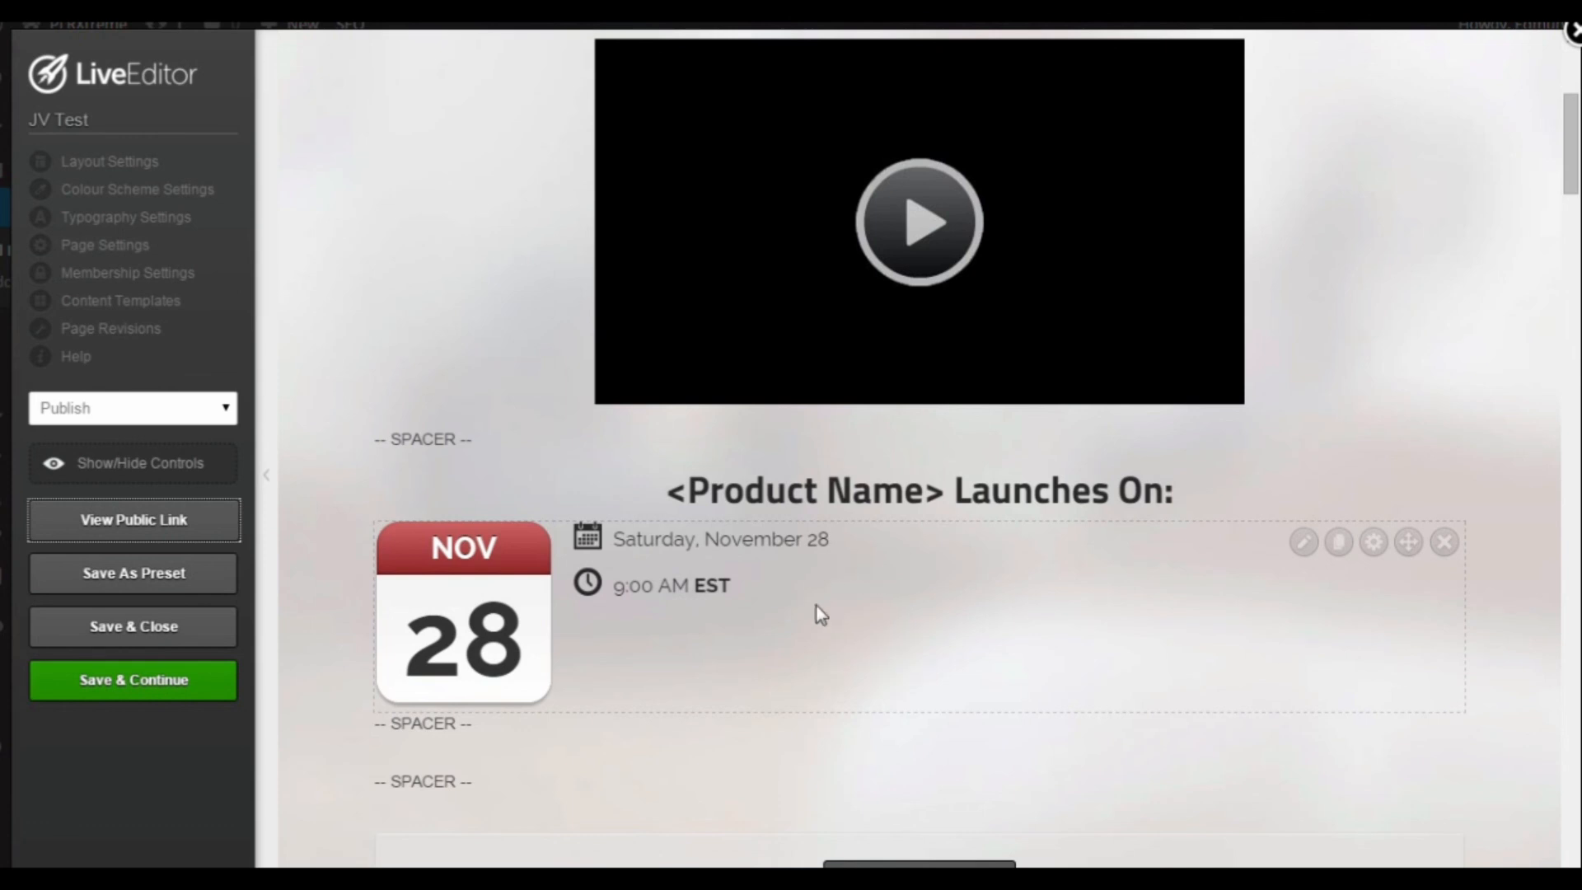
scroll(901, 576, "down", 4)
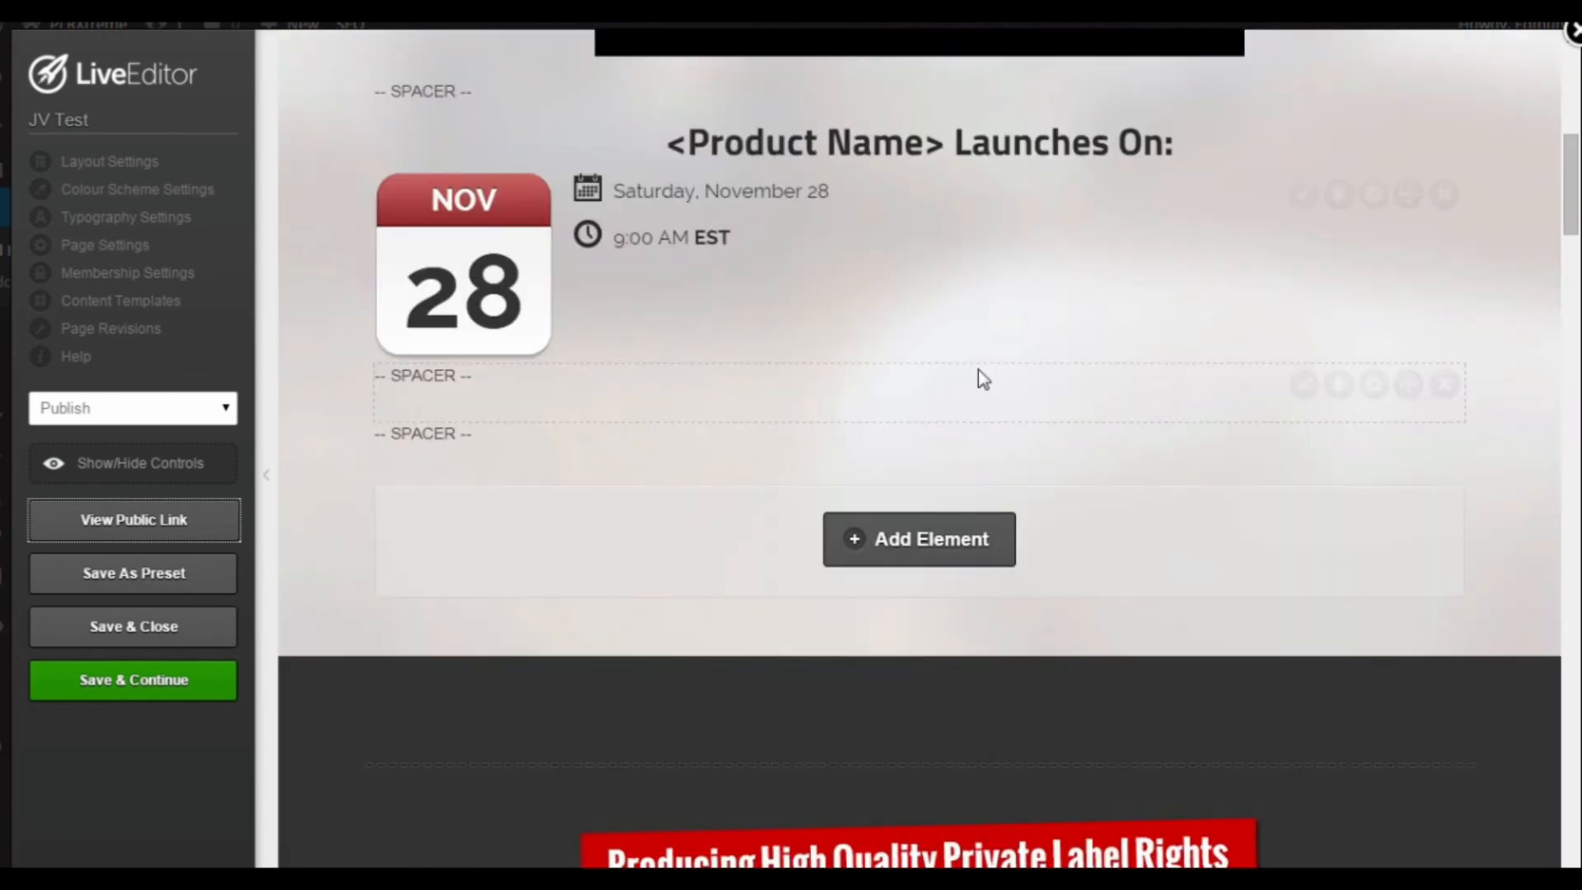
scroll(980, 377, "down", 4)
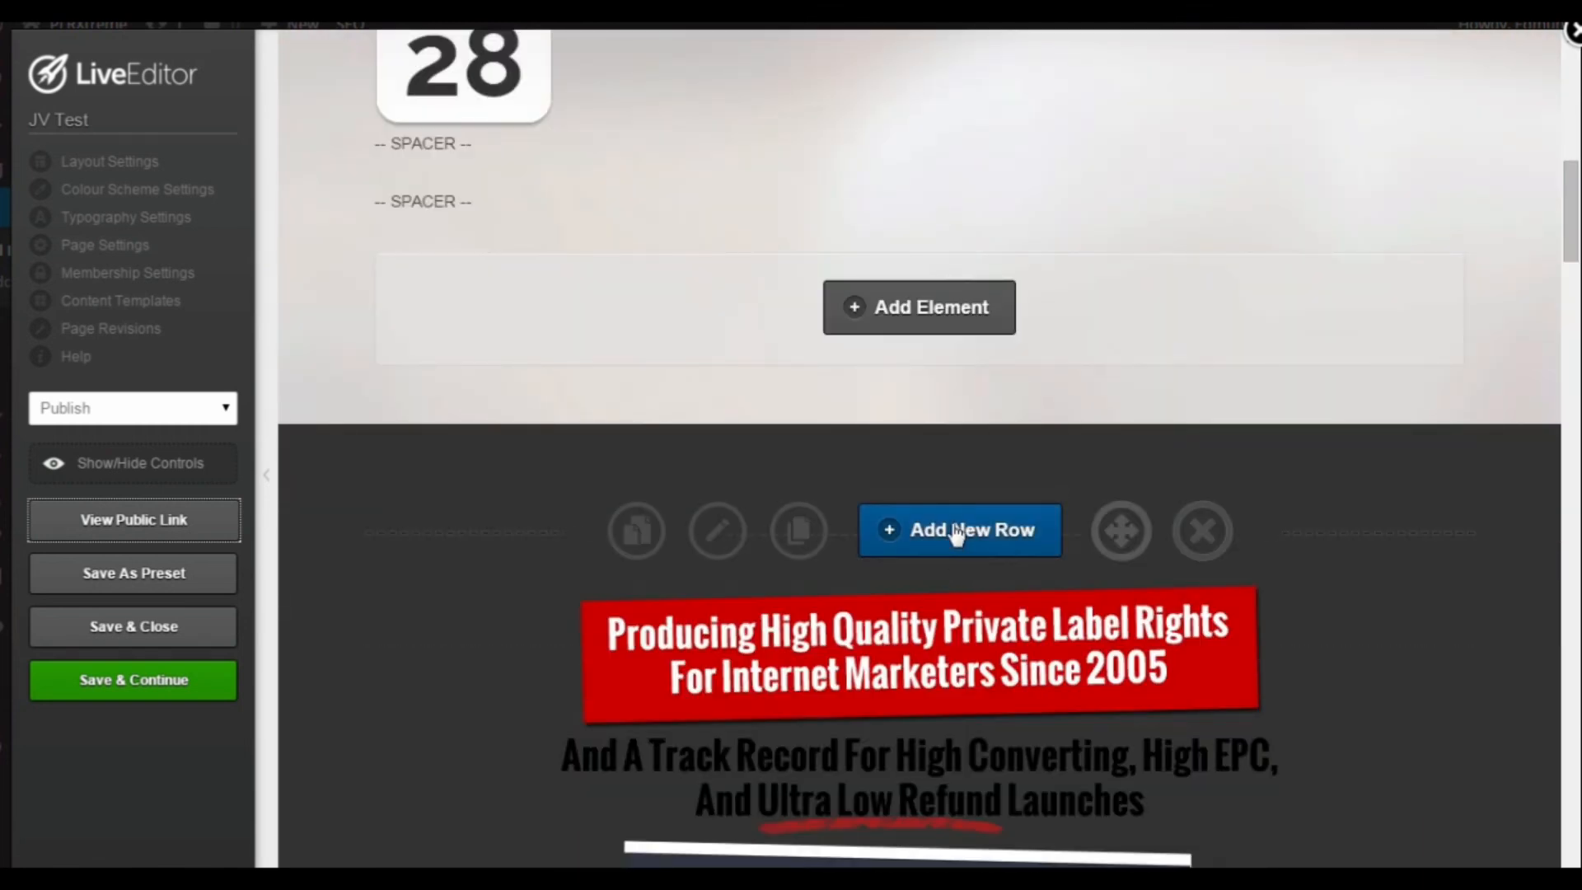
left_click(955, 532)
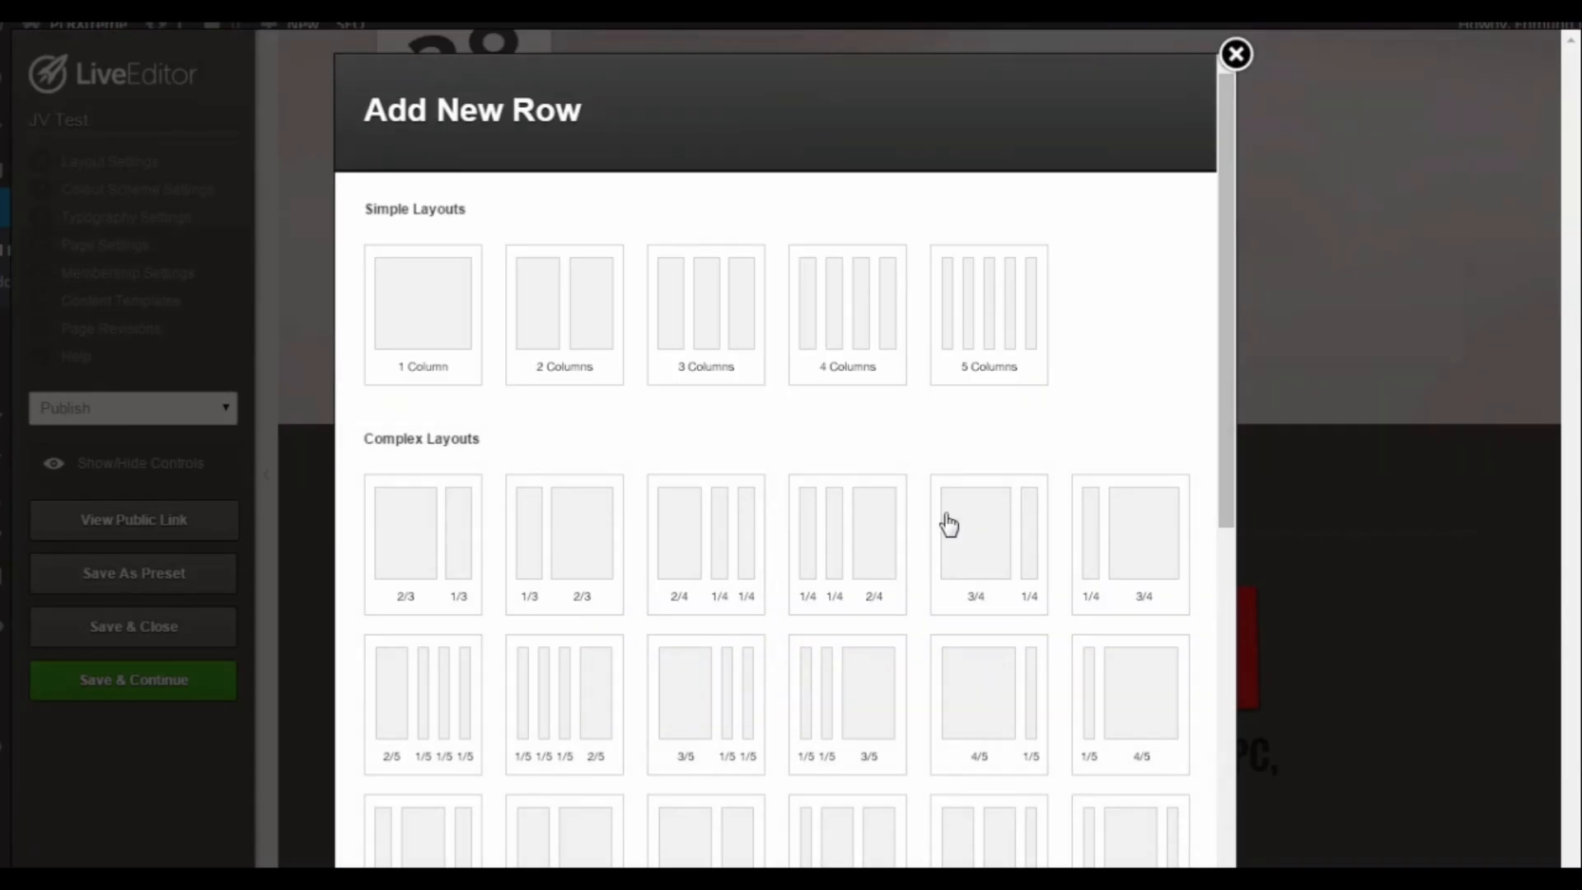
scroll(1071, 358, "down", 7)
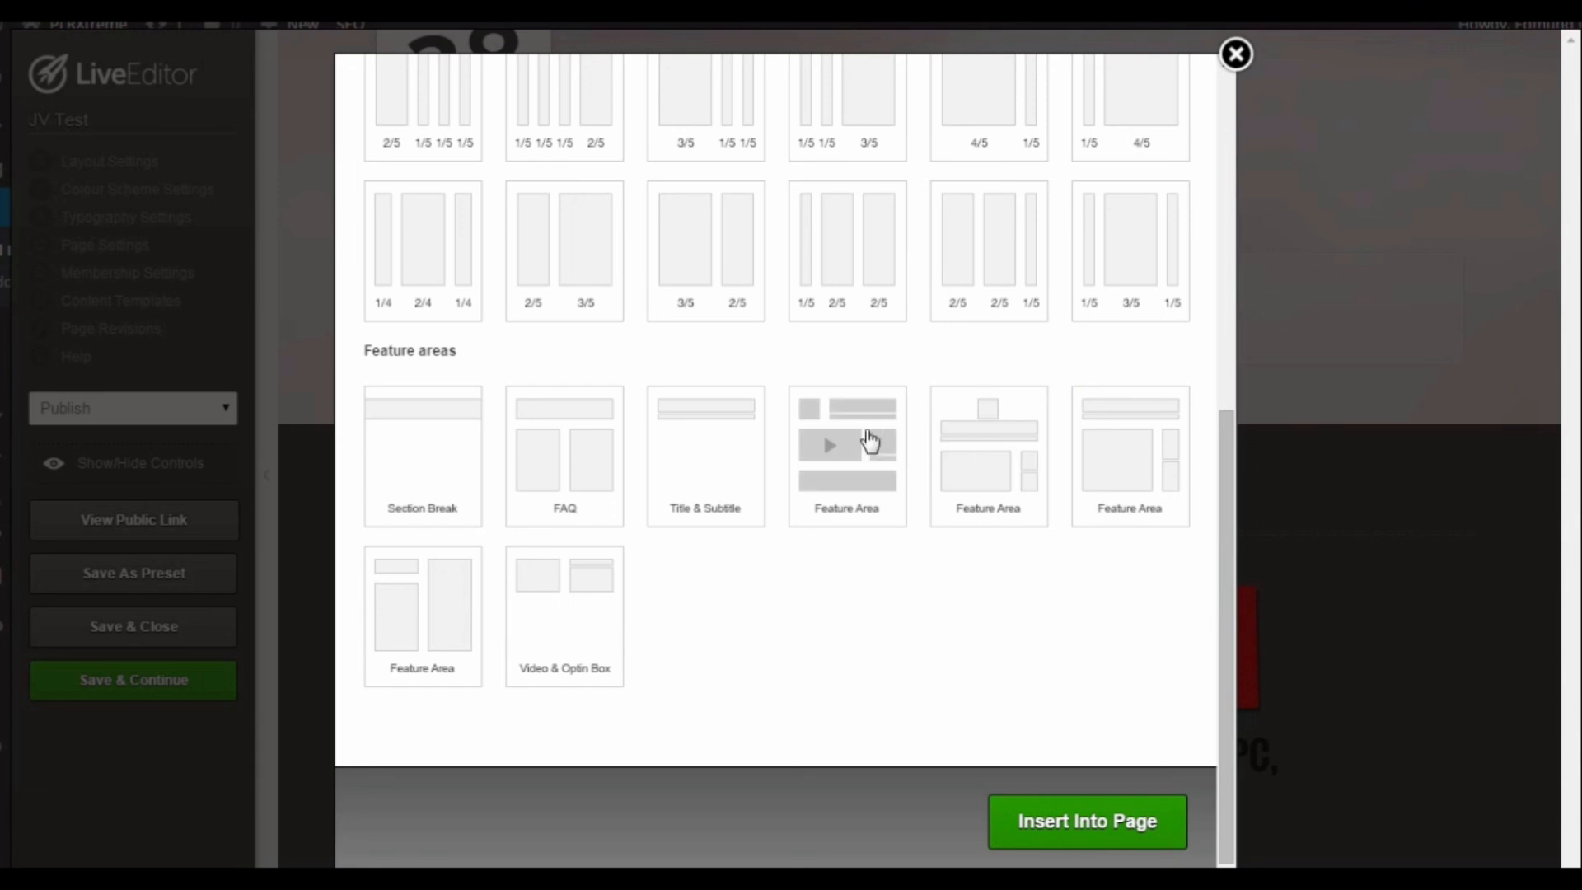
left_click(969, 448)
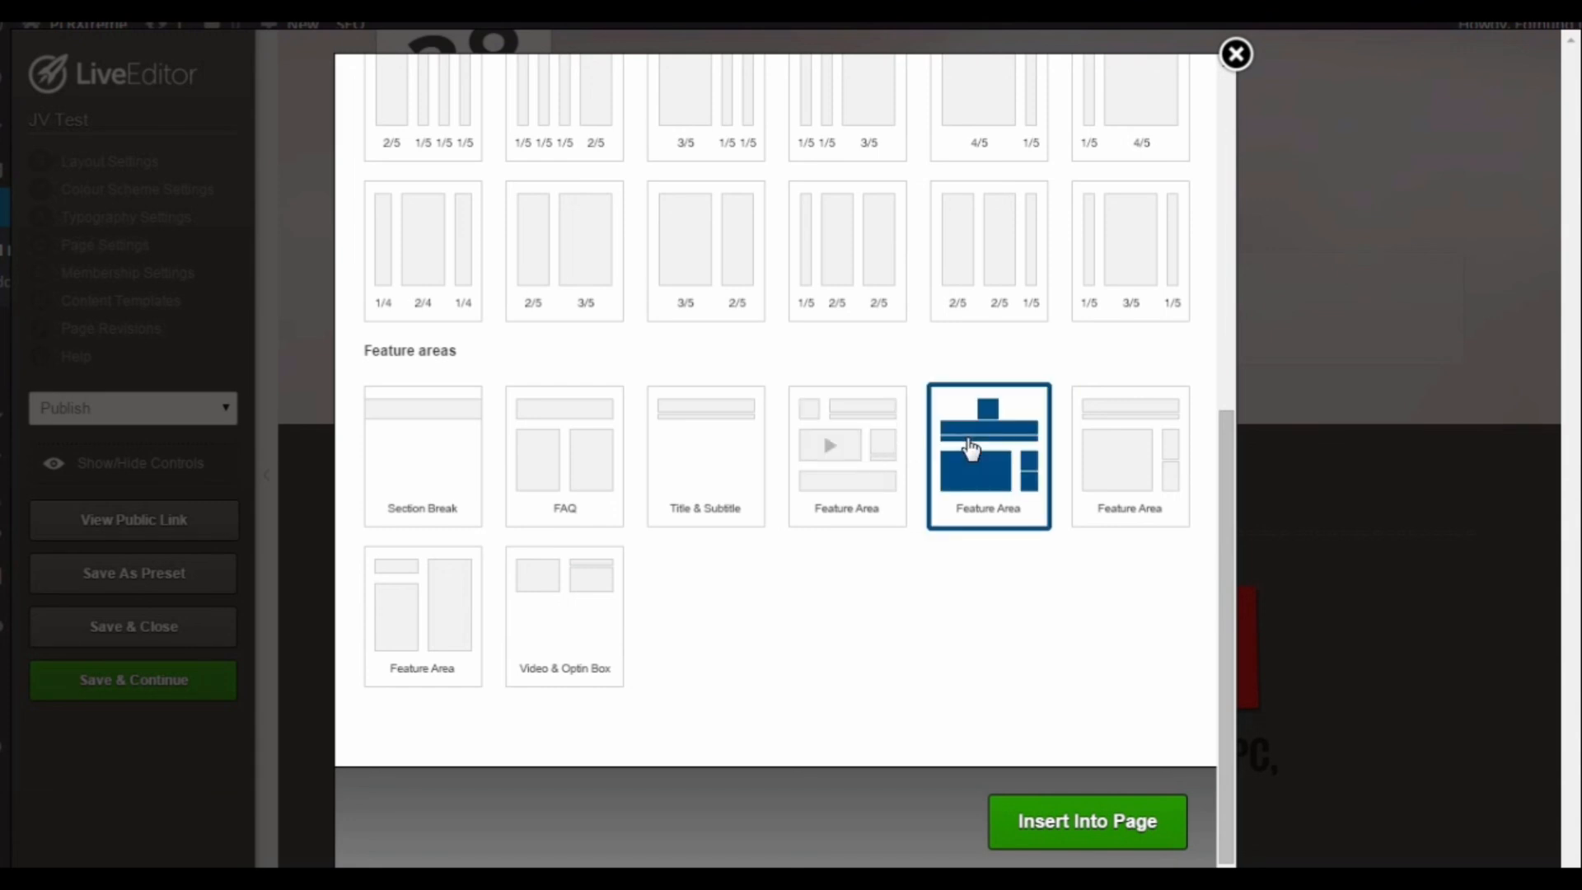
left_click(1059, 828)
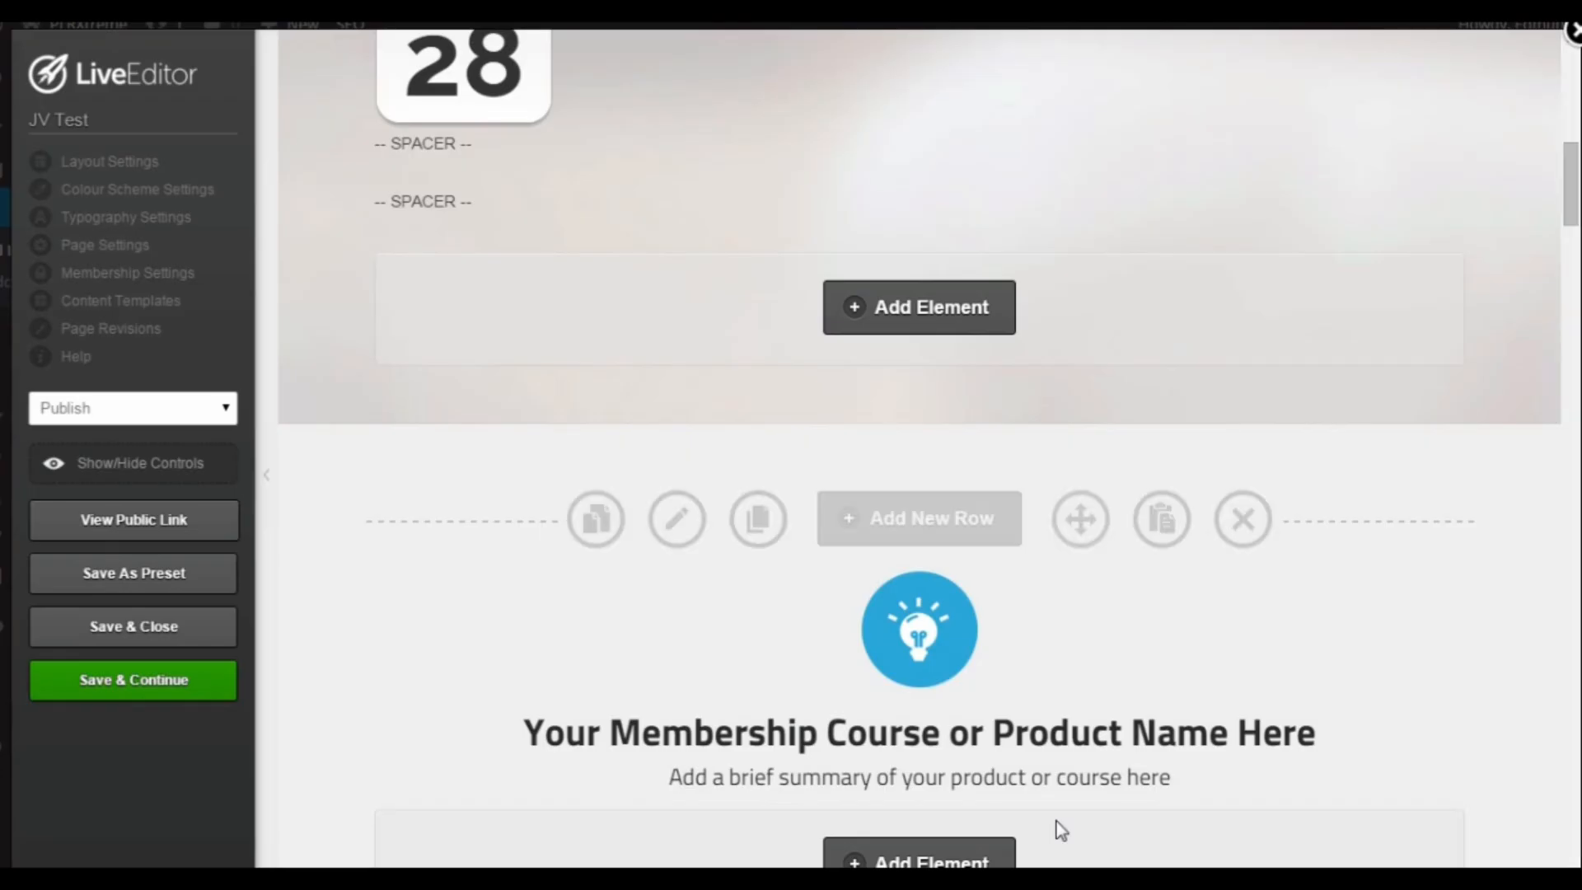
Step: Move the "Producing High Quality Private Label Rights" image into the wide main column of the new feature area
scroll(1246, 618, "down", 4)
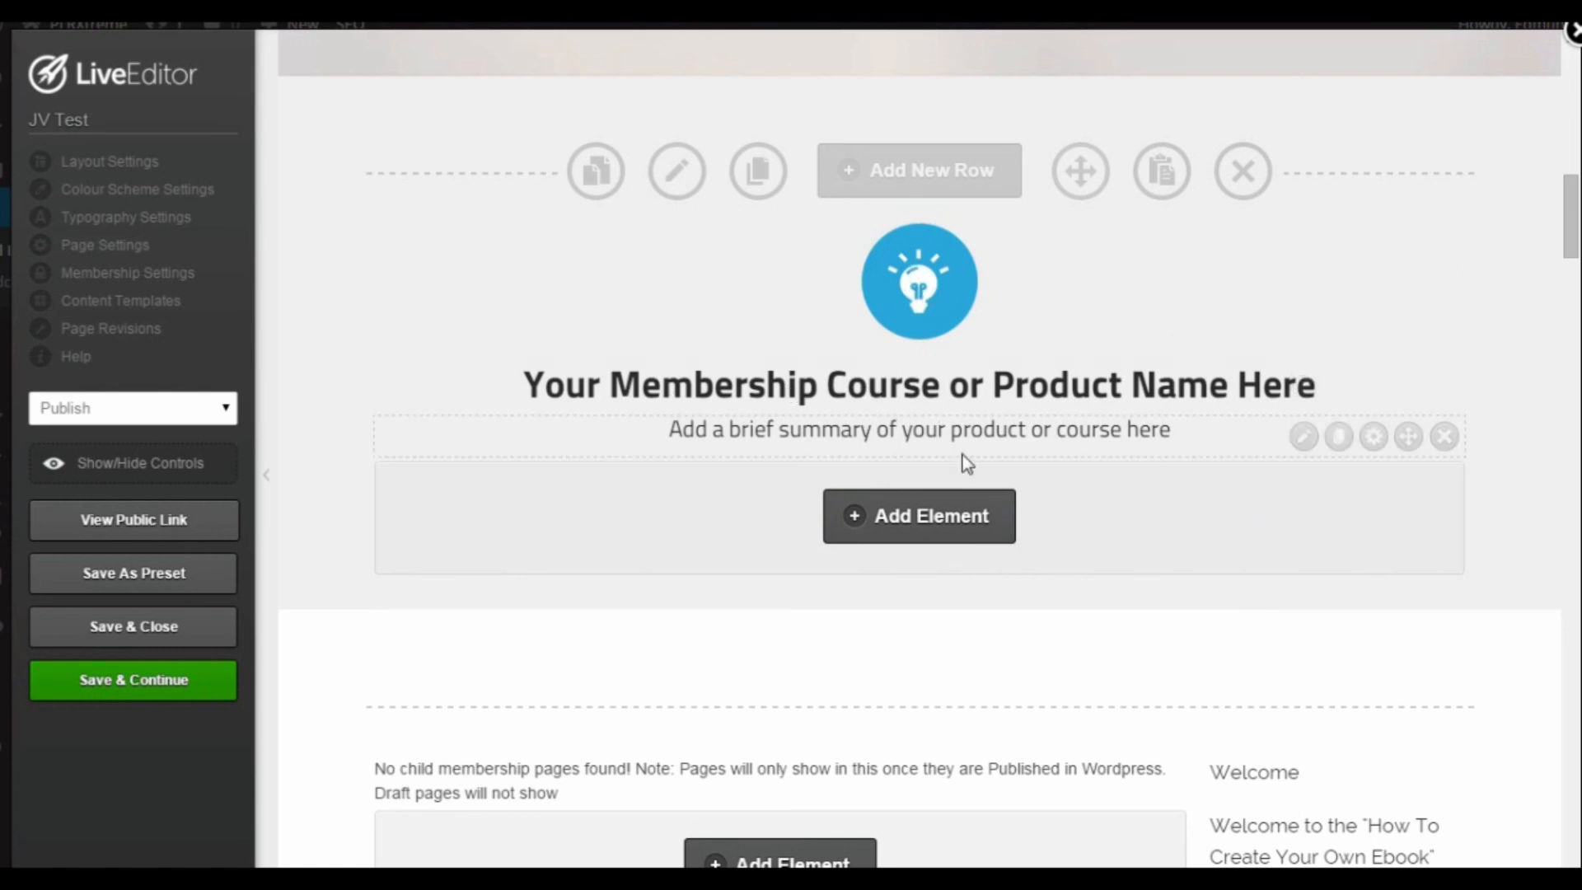
scroll(961, 458, "down", 3)
scroll(1302, 547, "down", 4)
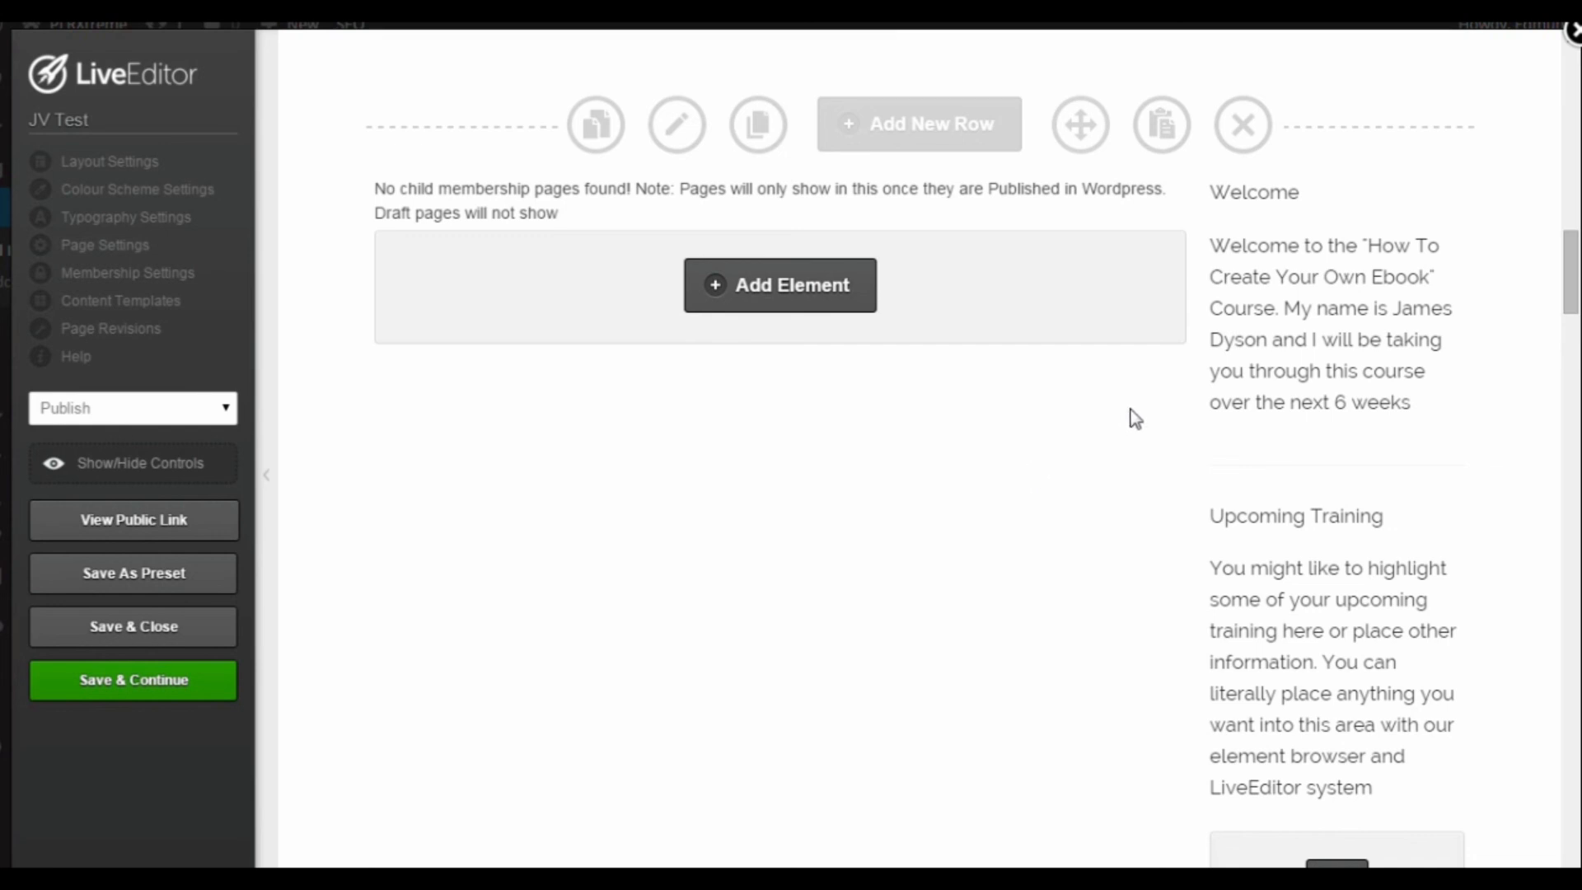
scroll(1133, 418, "down", 2)
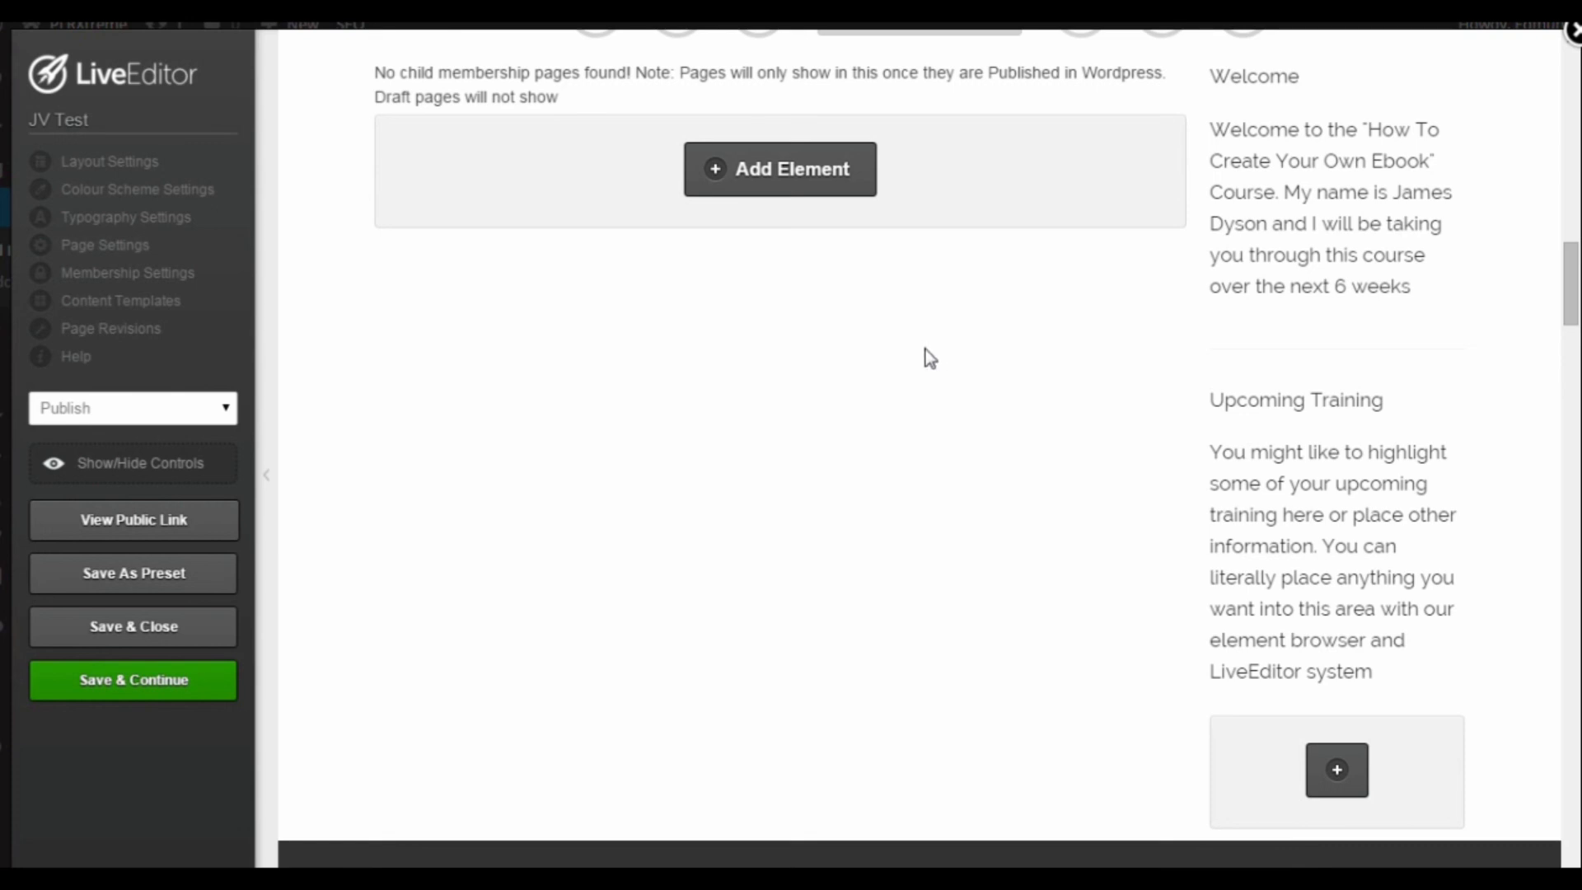
scroll(931, 346, "down", 5)
scroll(929, 356, "down", 4)
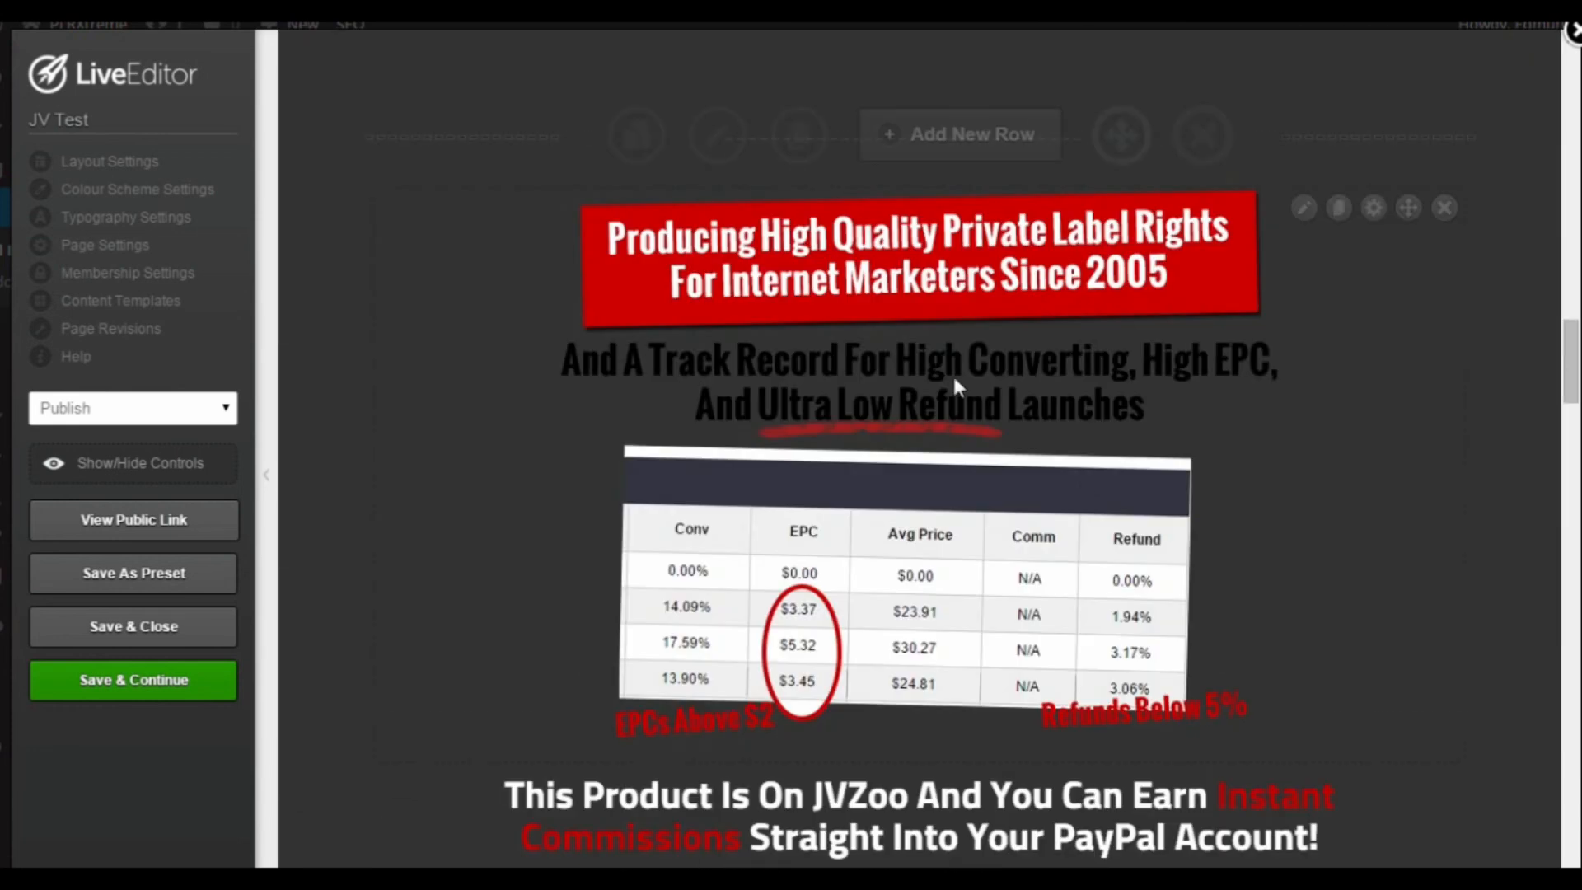
scroll(1433, 370, "up", 4)
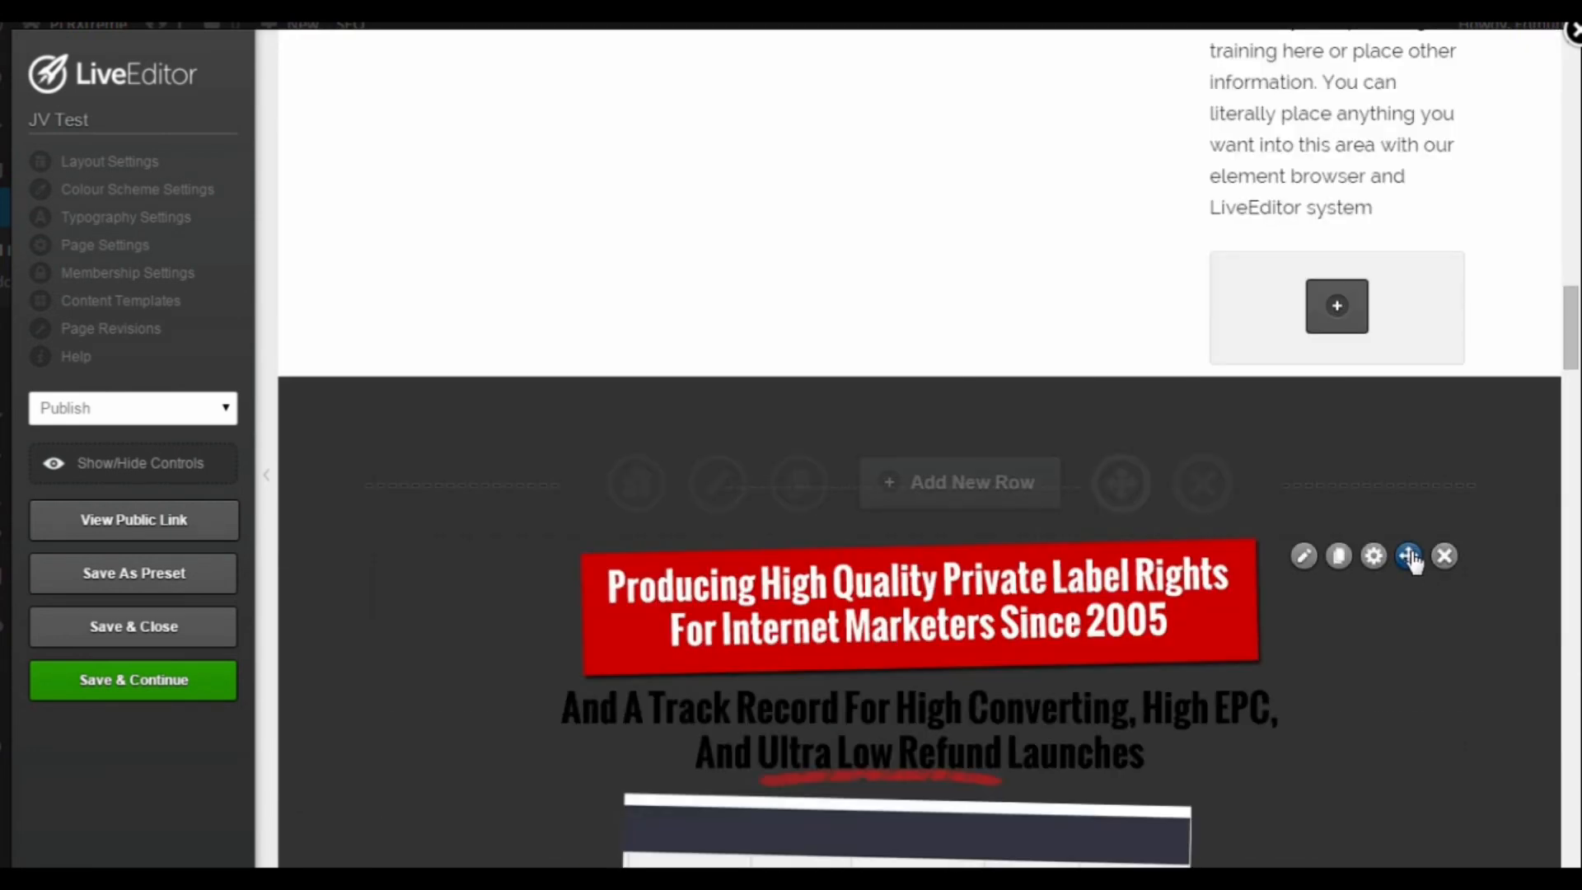
left_click_drag(1409, 554, 1091, 292)
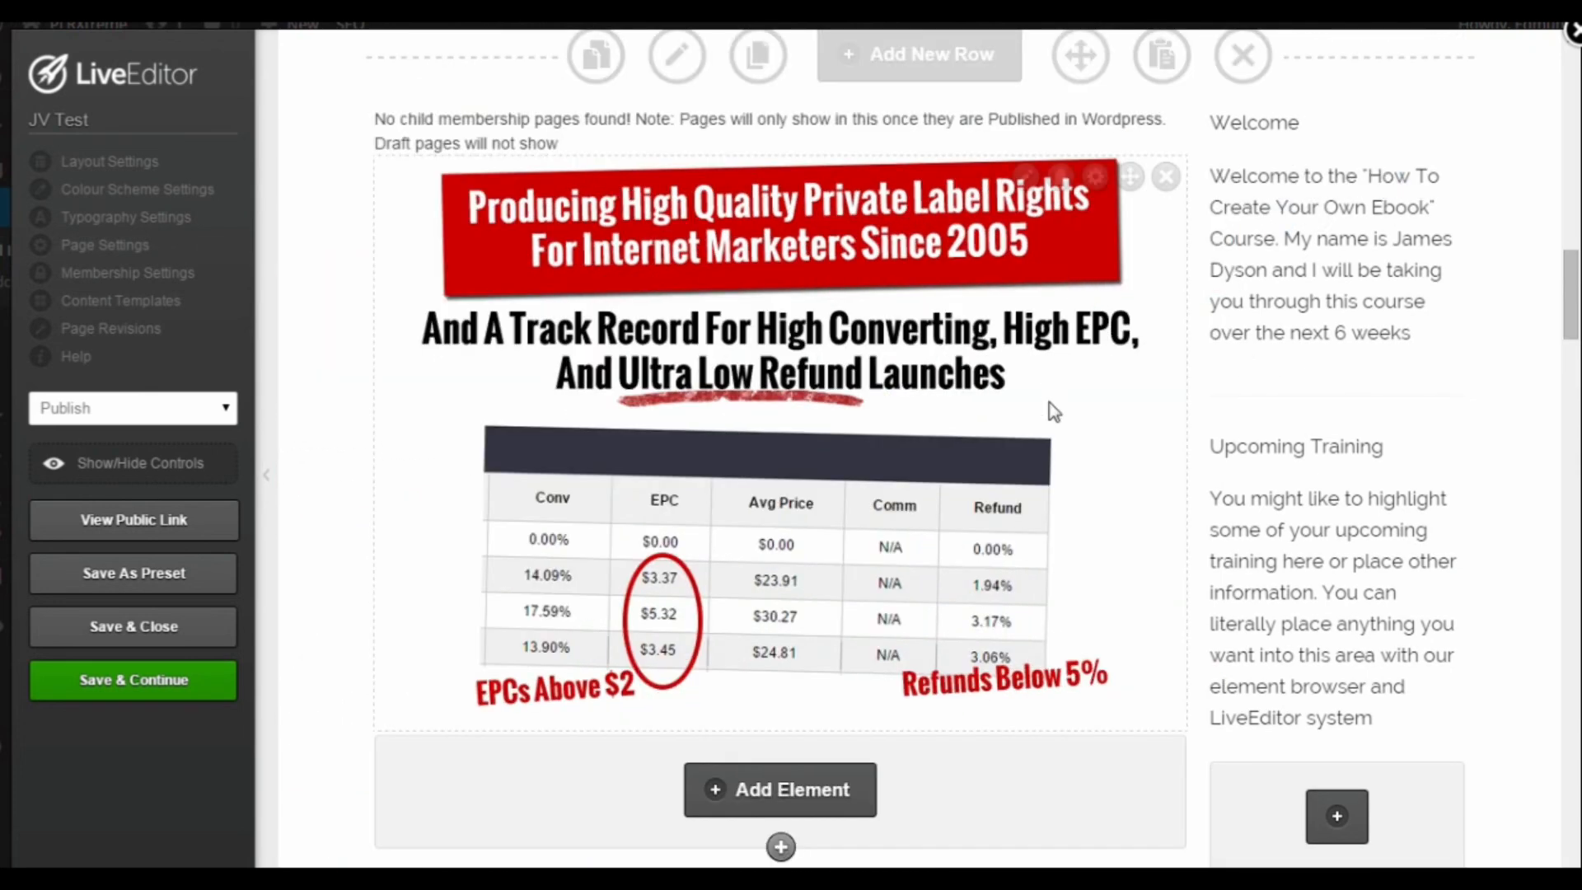
Step: Delete the November 28 date and time element beneath the "<Product Name> Launches On:" headline
scroll(1050, 420, "up", 7)
scroll(1053, 478, "up", 7)
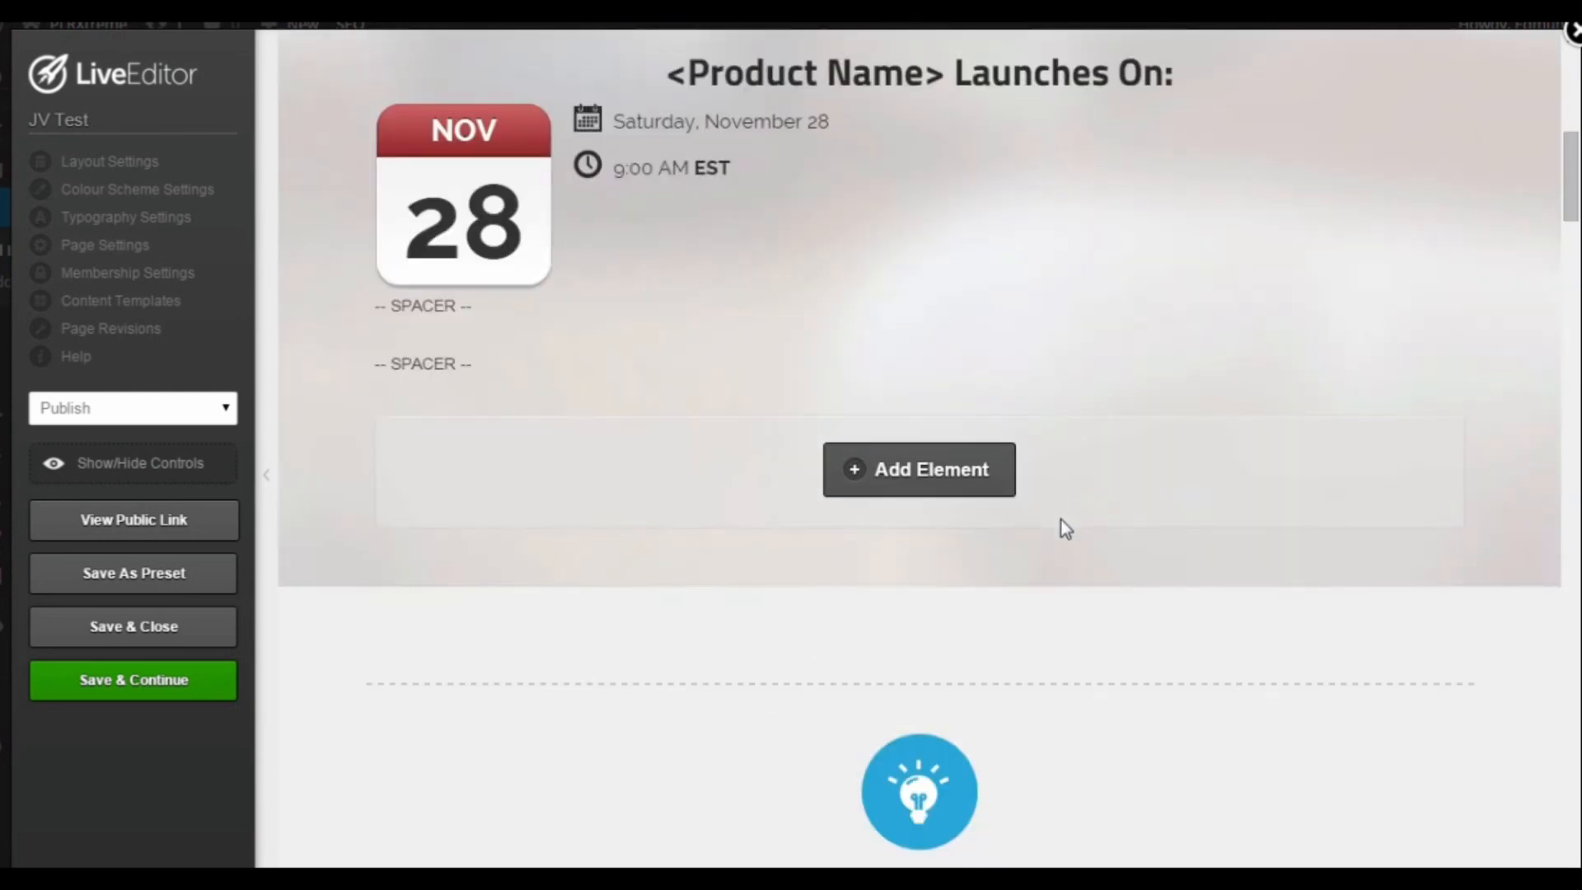
scroll(1062, 535, "up", 3)
scroll(1063, 555, "down", 7)
scroll(1063, 555, "up", 1)
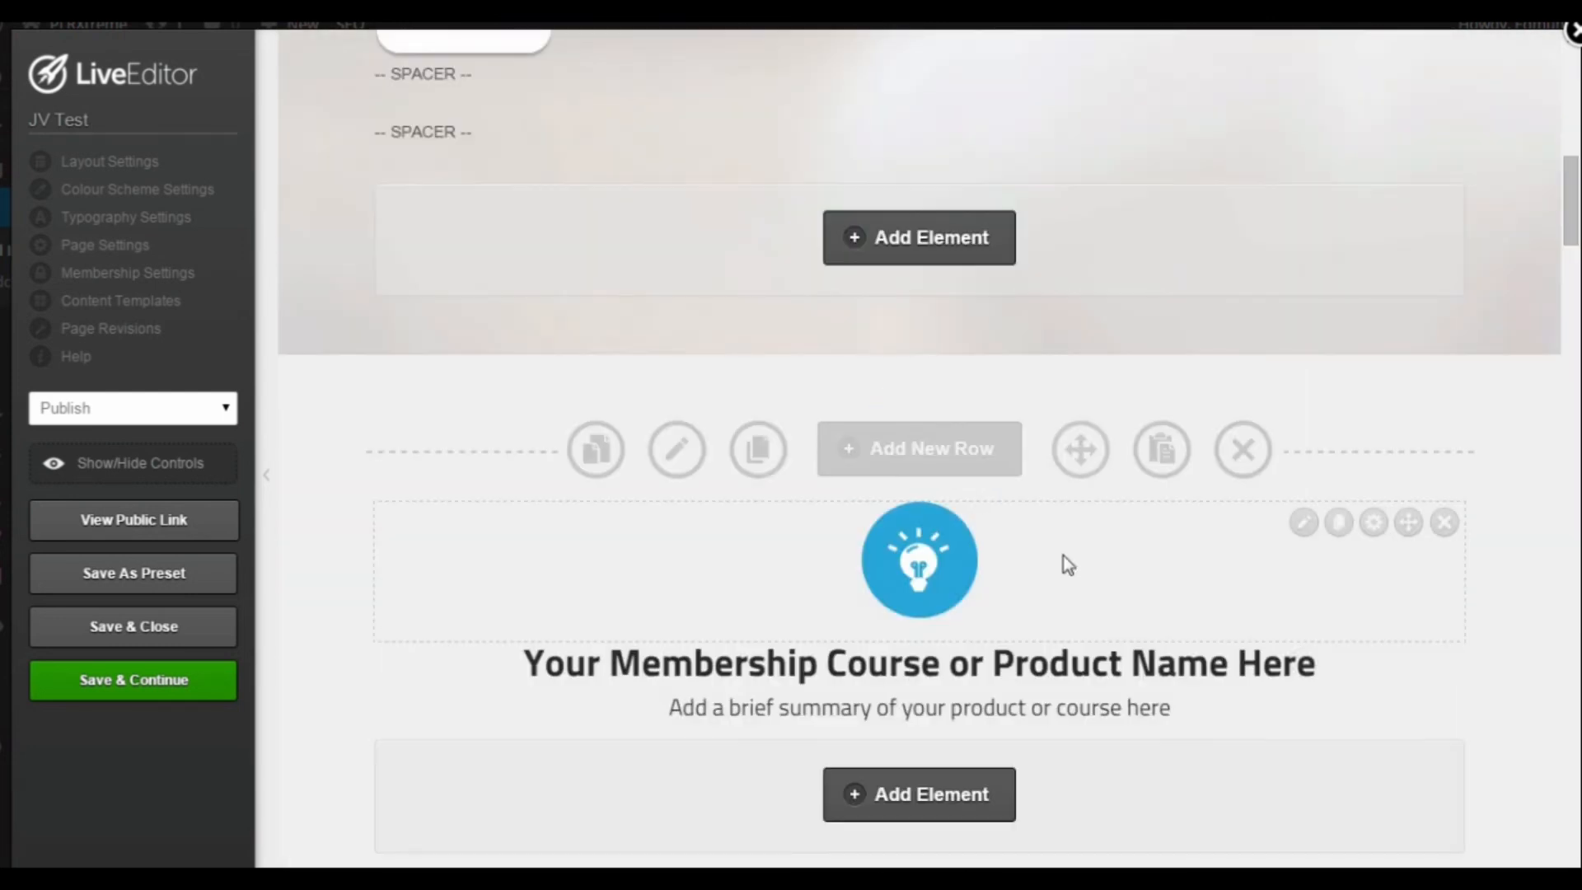
scroll(1063, 555, "up", 7)
scroll(1050, 595, "down", 1)
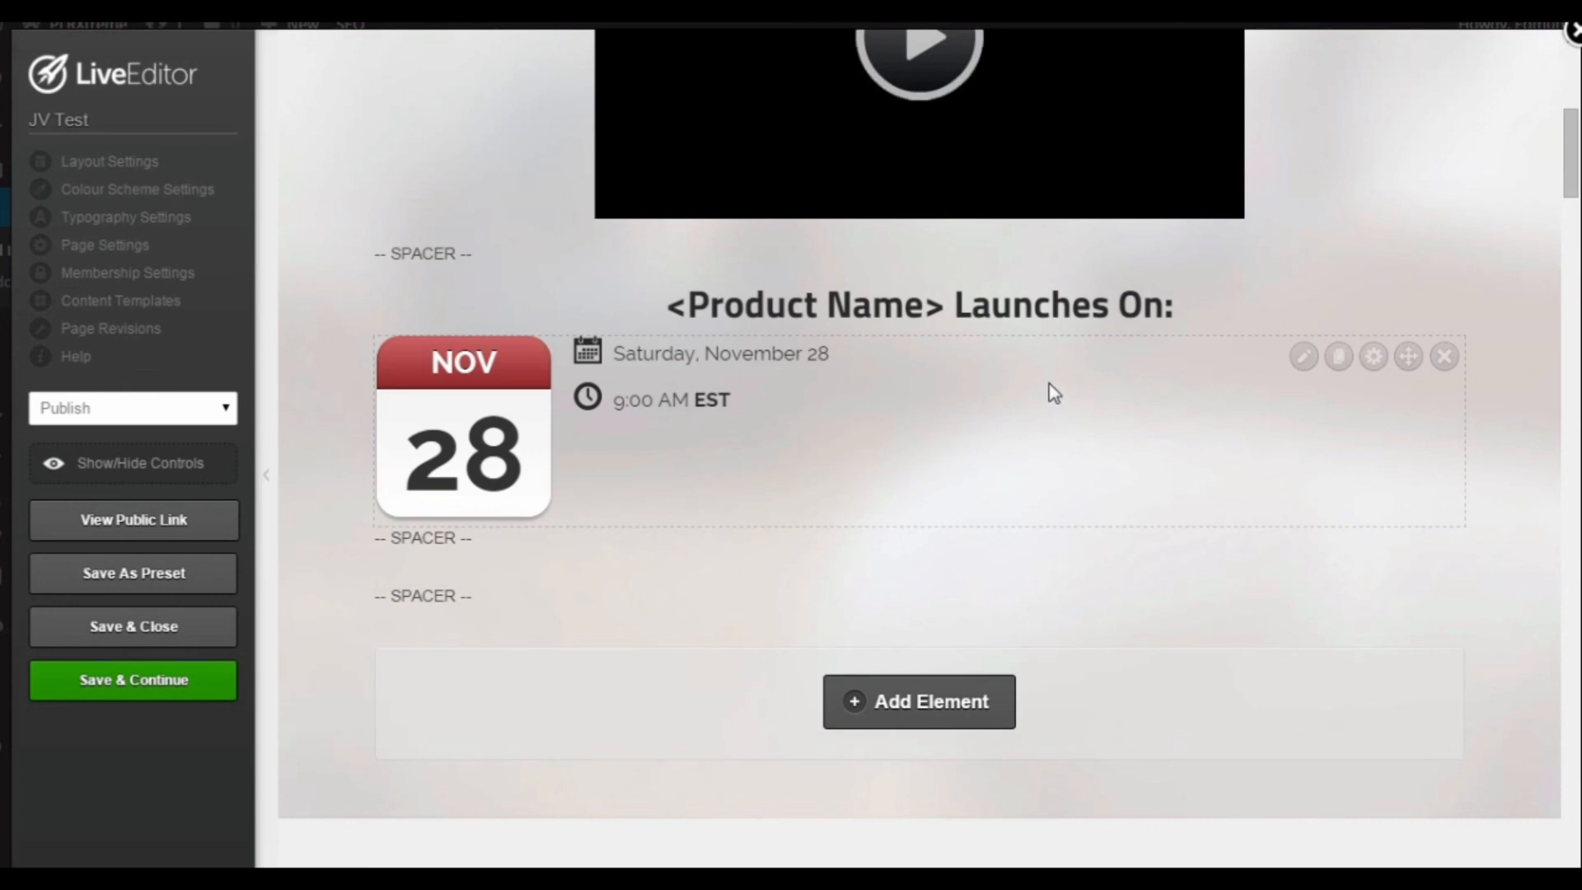
left_click(1444, 357)
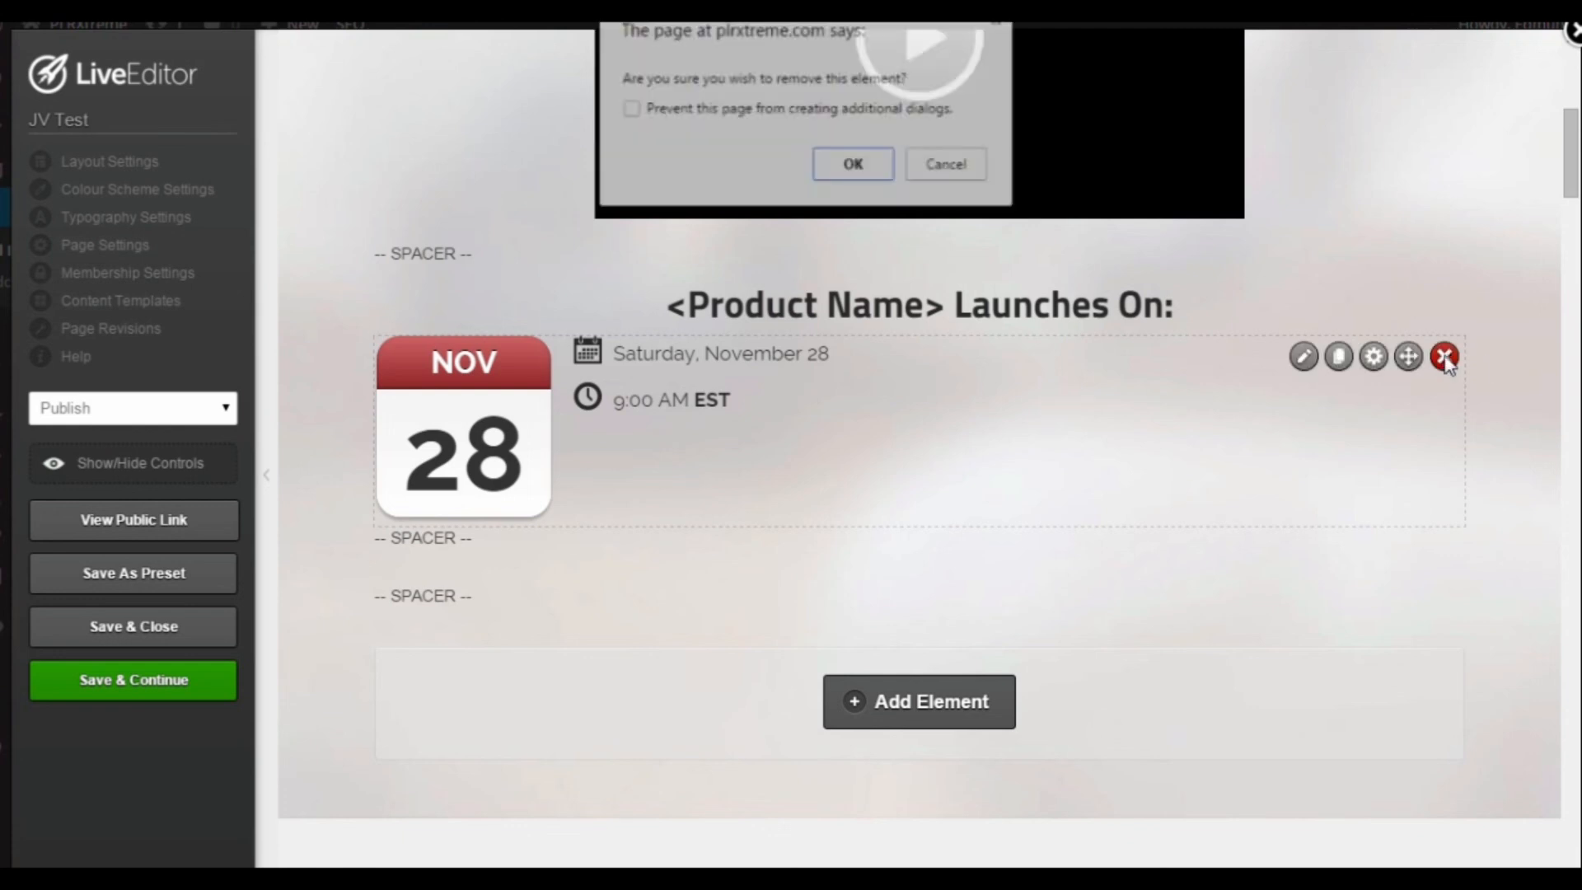
left_click(851, 166)
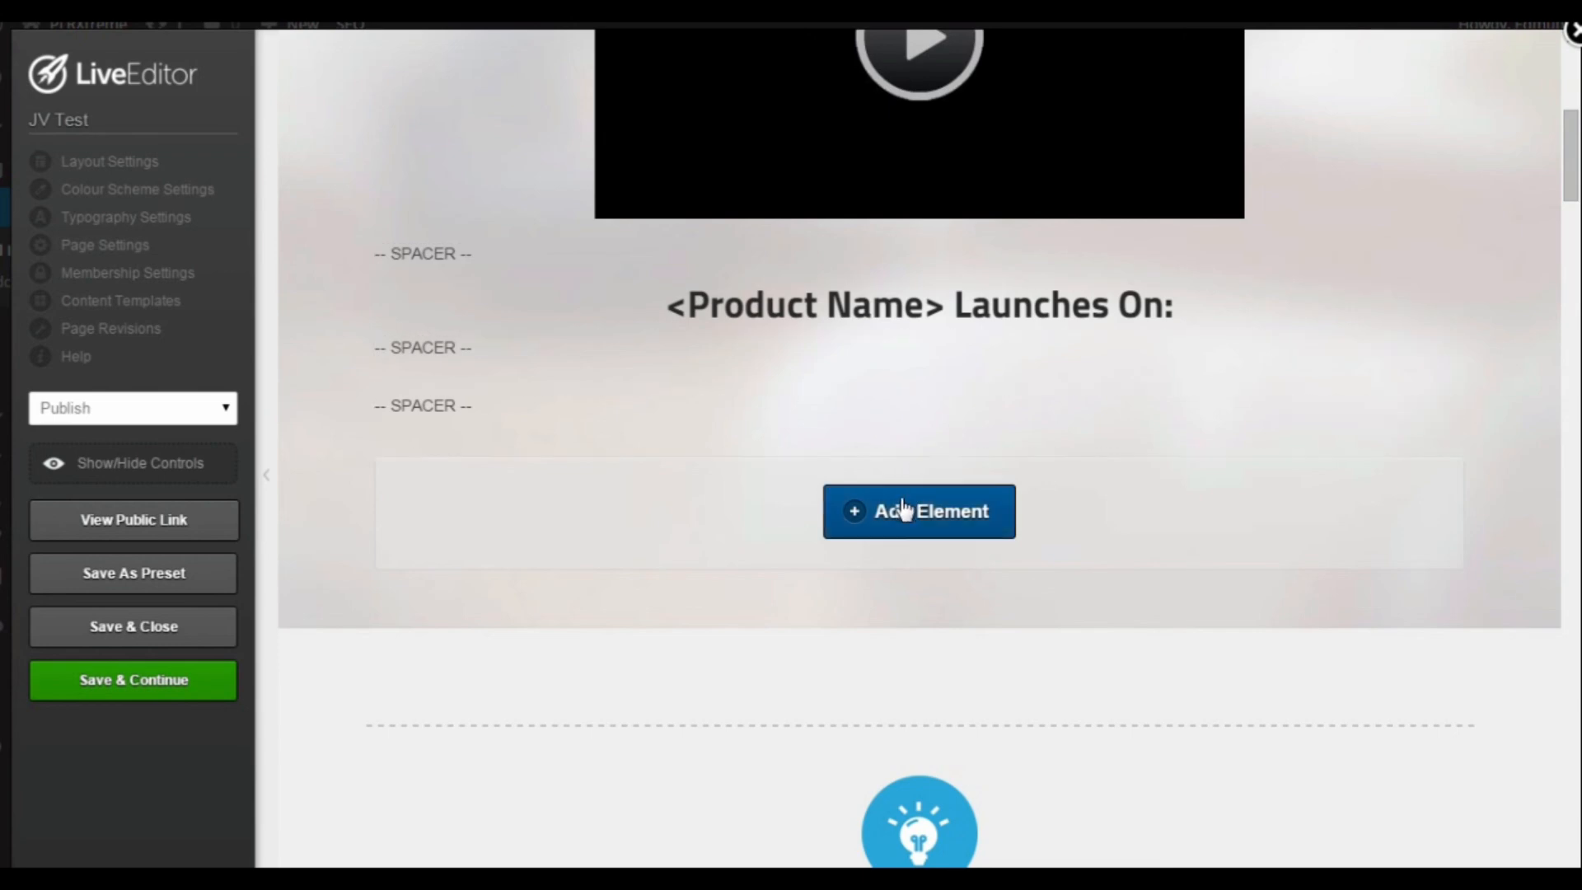
Step: Add a Countdown Timer element in the row beneath the "<Product Name> Launches On:" headline, using the black style with white digits
left_click(893, 527)
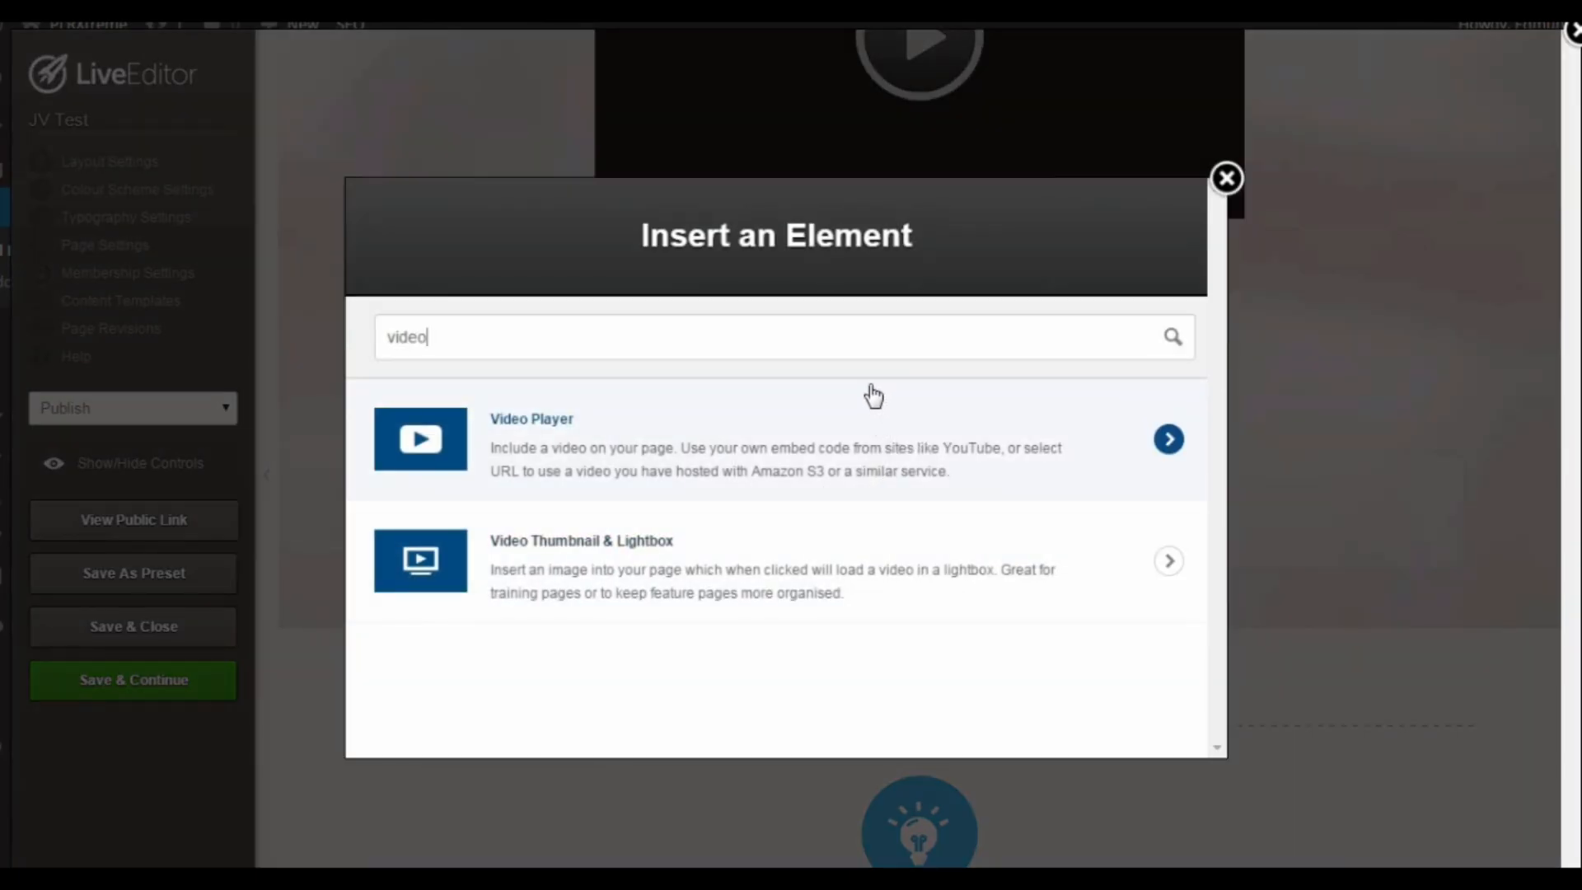
key("BackSpace")
key("BackSpace")
key("BackSpace")
key("BackSpace")
key("BackSpace")
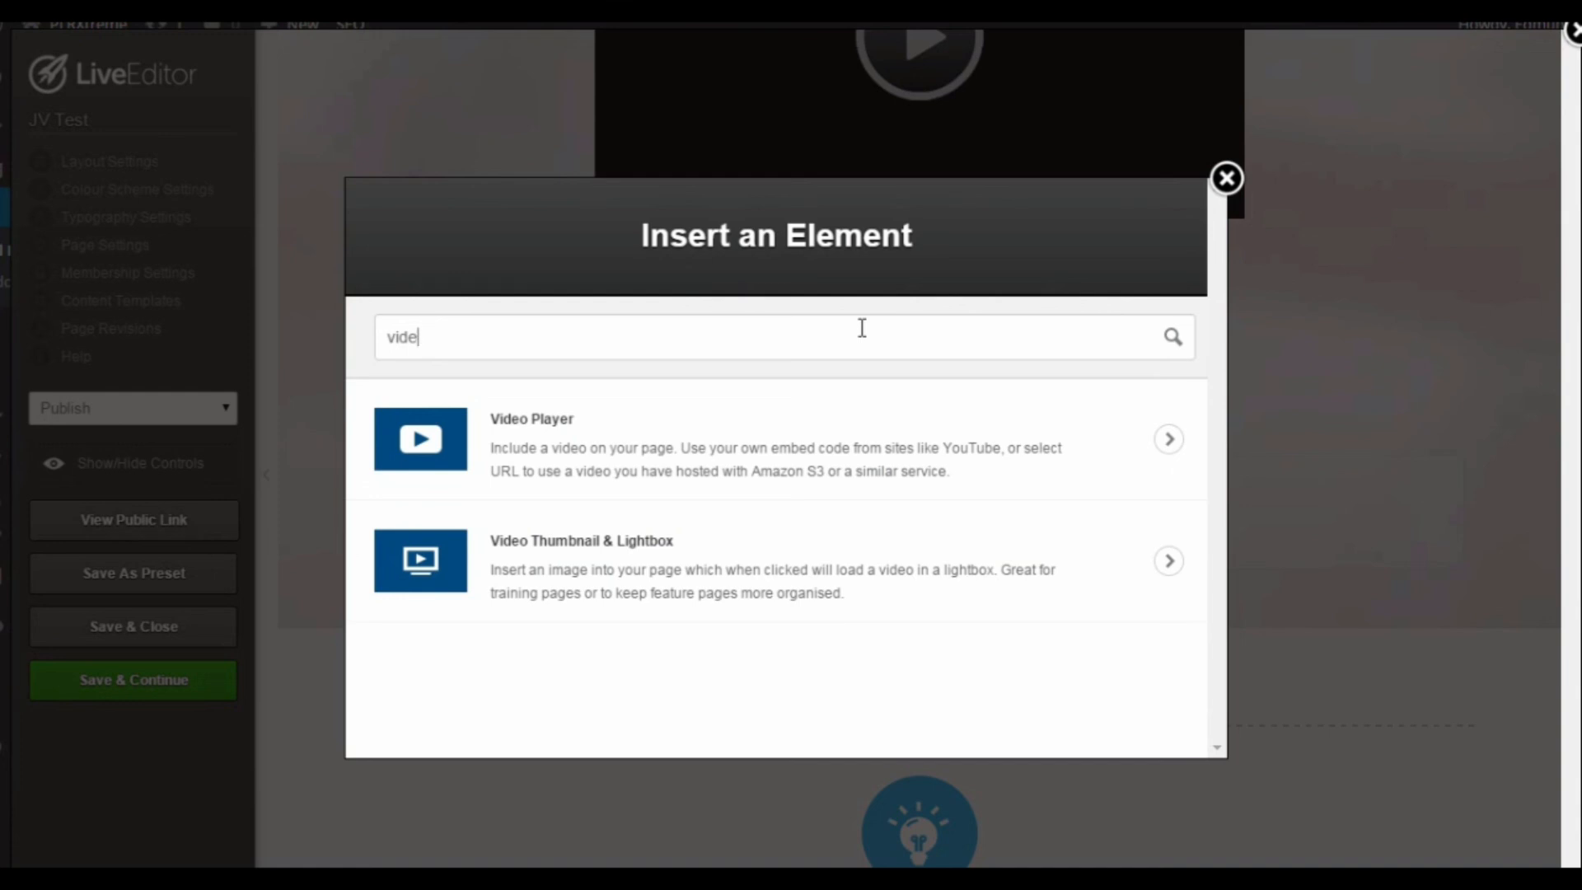
type("count")
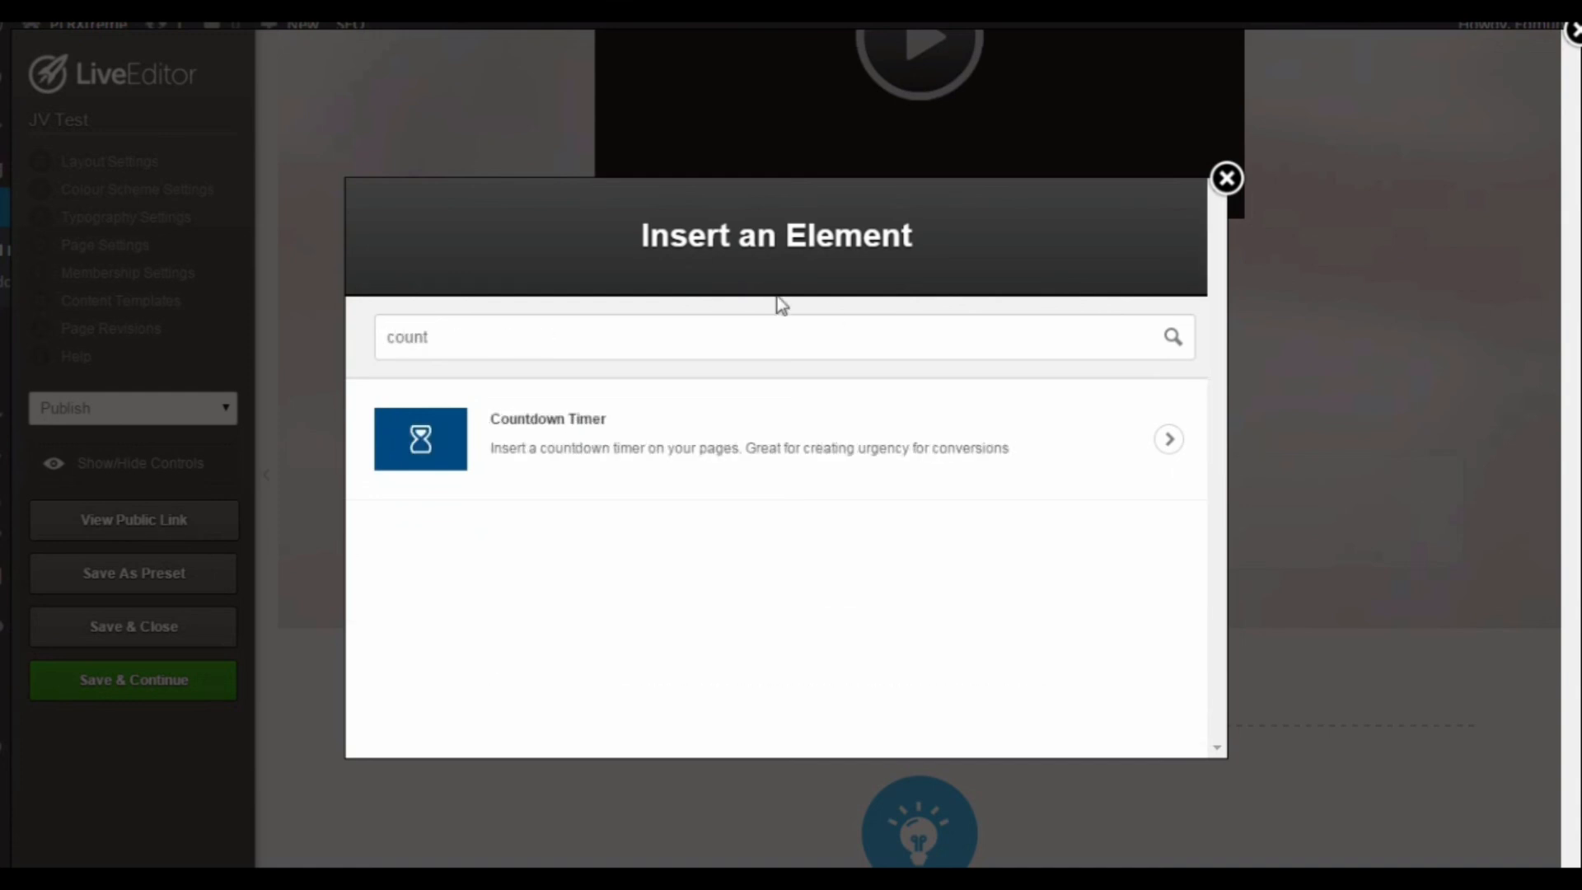
left_click(830, 438)
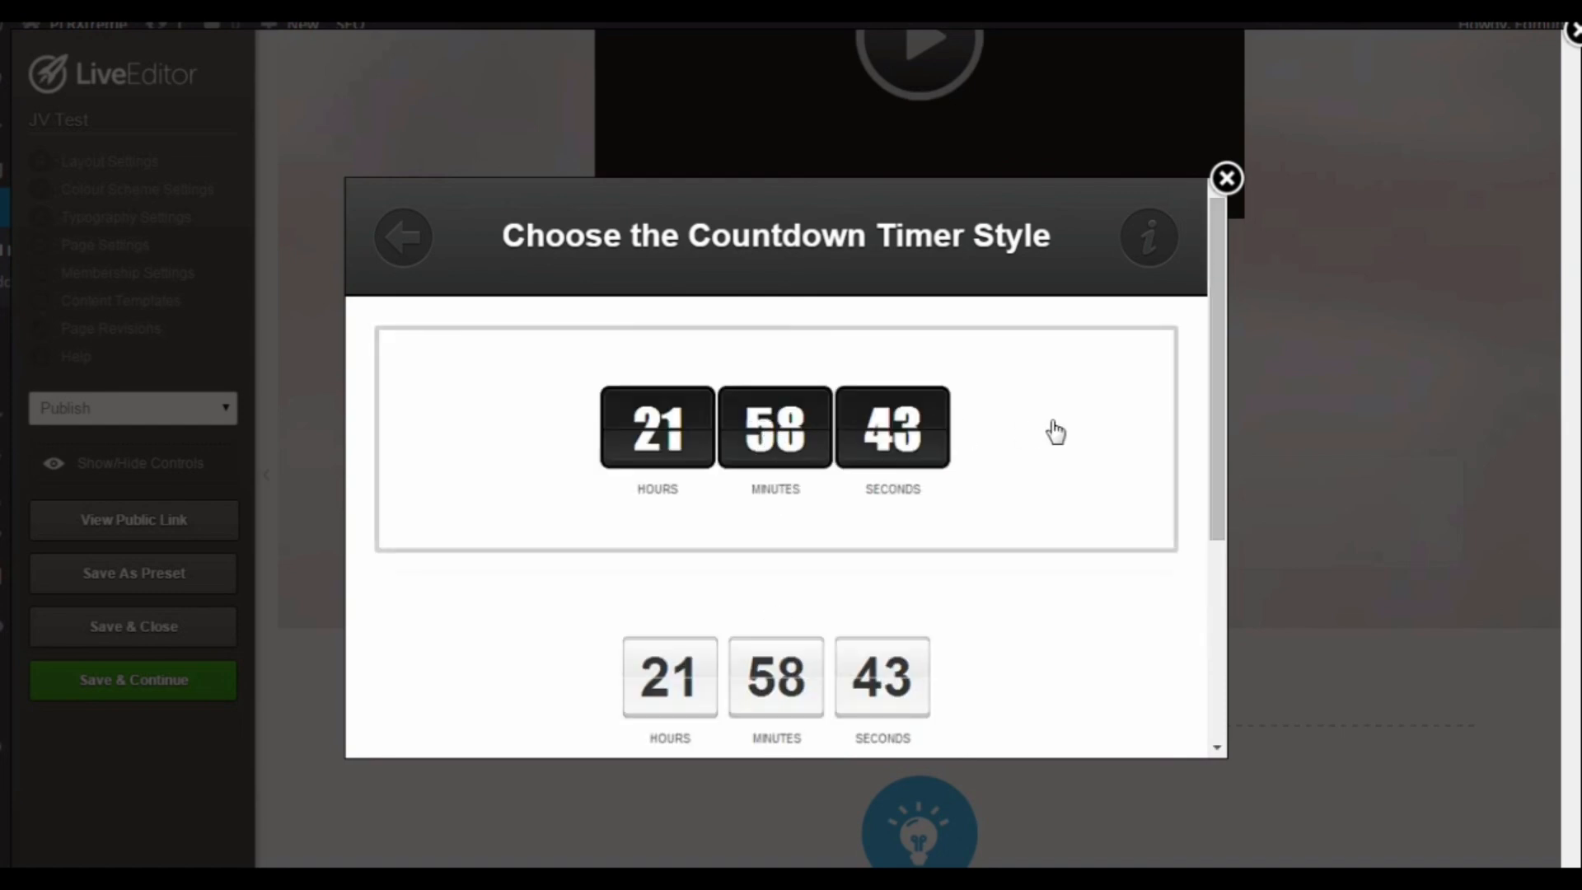
scroll(1049, 444, "down", 3)
scroll(1038, 474, "up", 1)
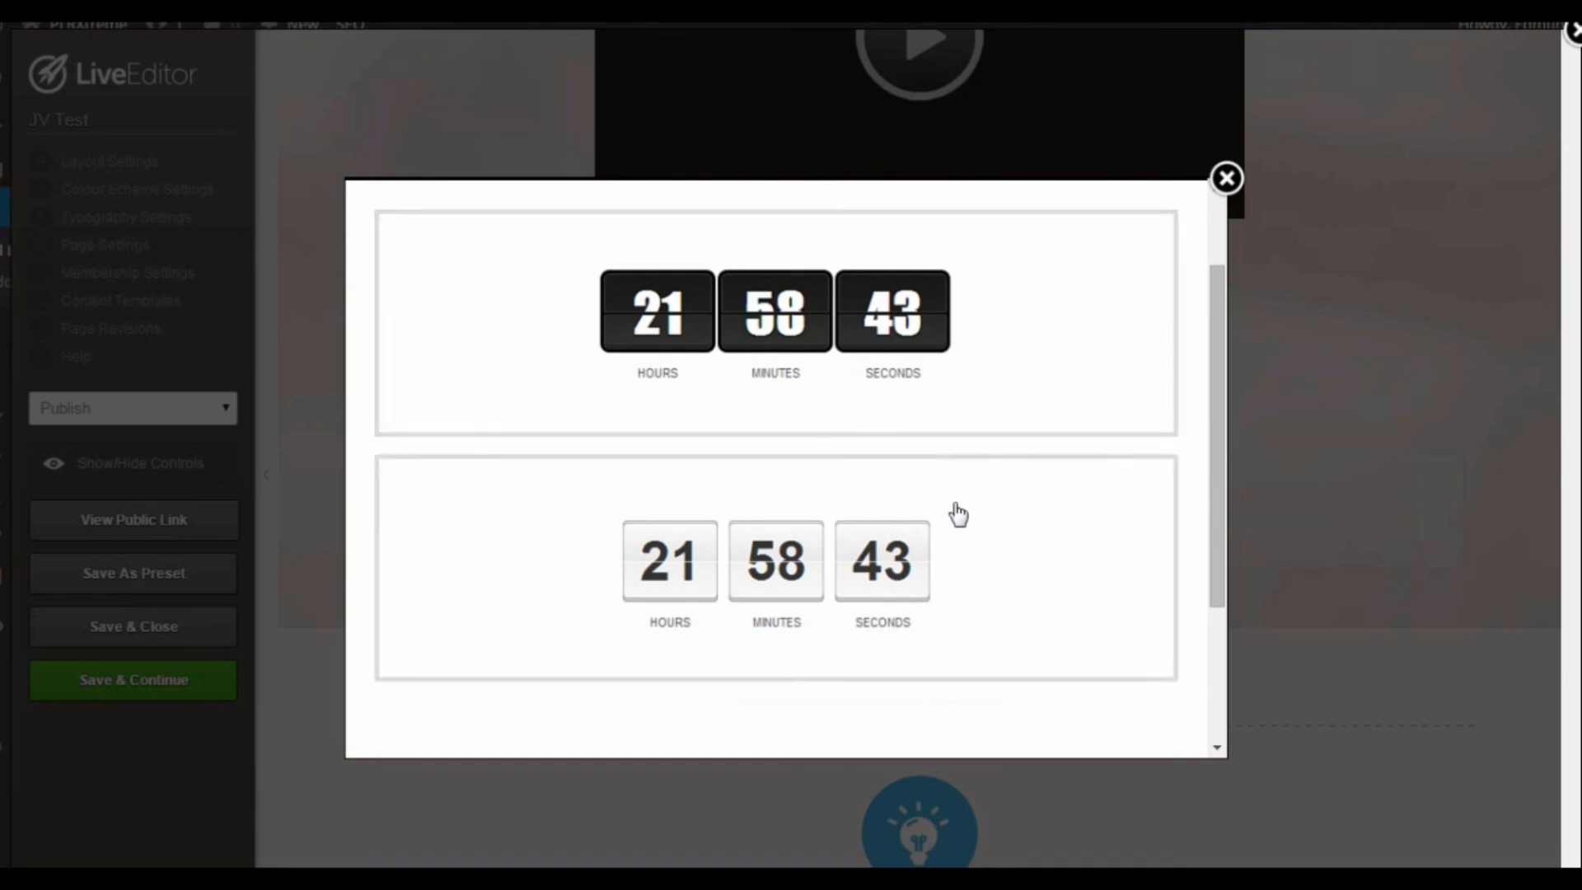
scroll(953, 515, "down", 3)
scroll(975, 544, "up", 4)
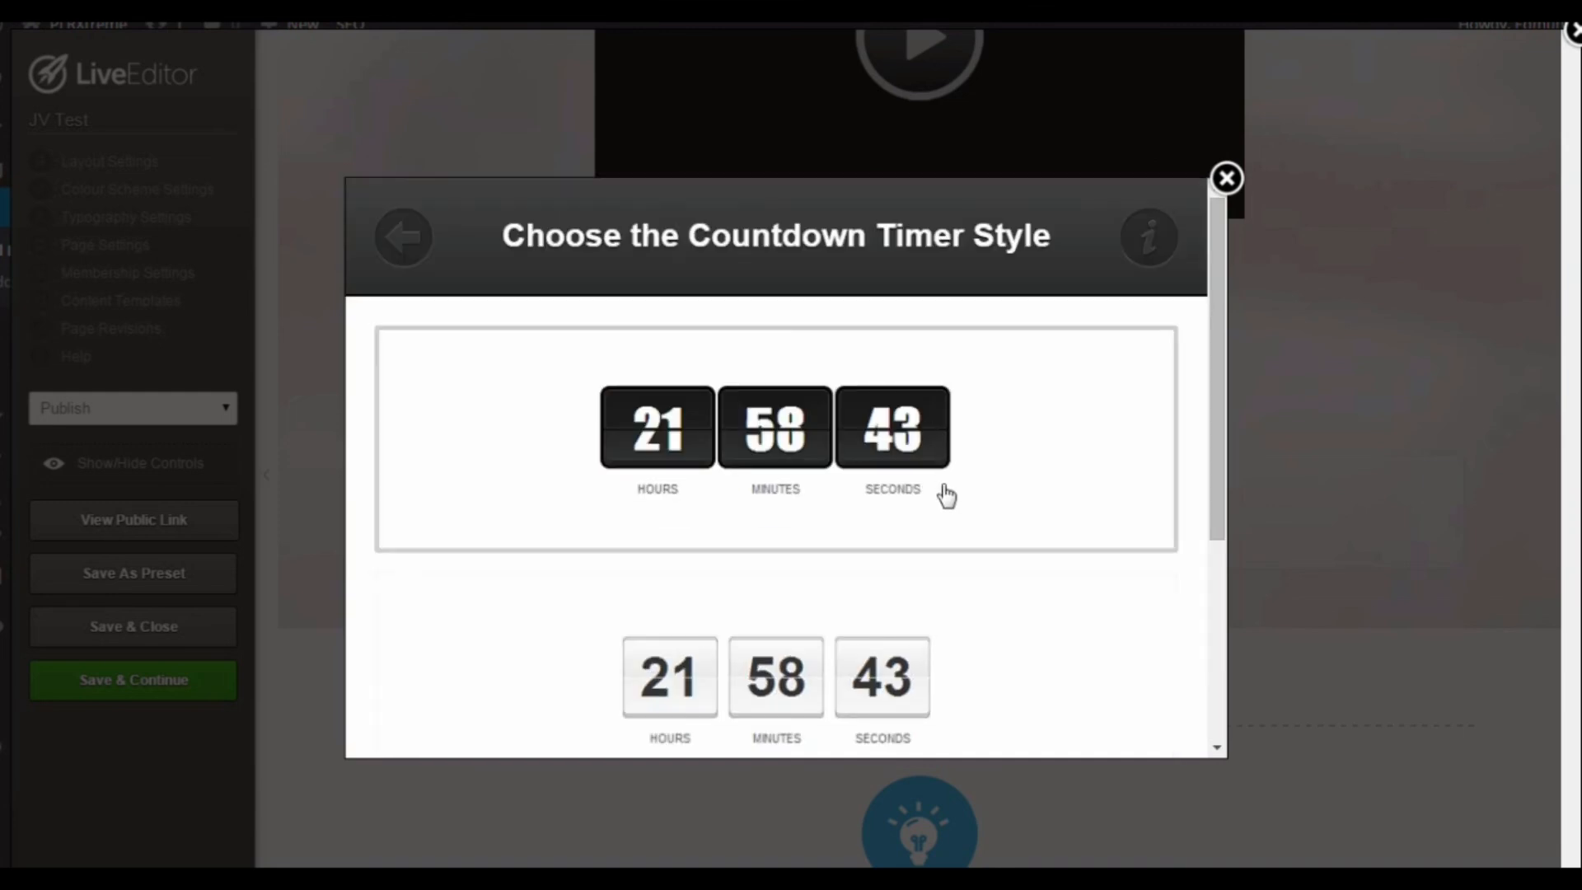
left_click(992, 495)
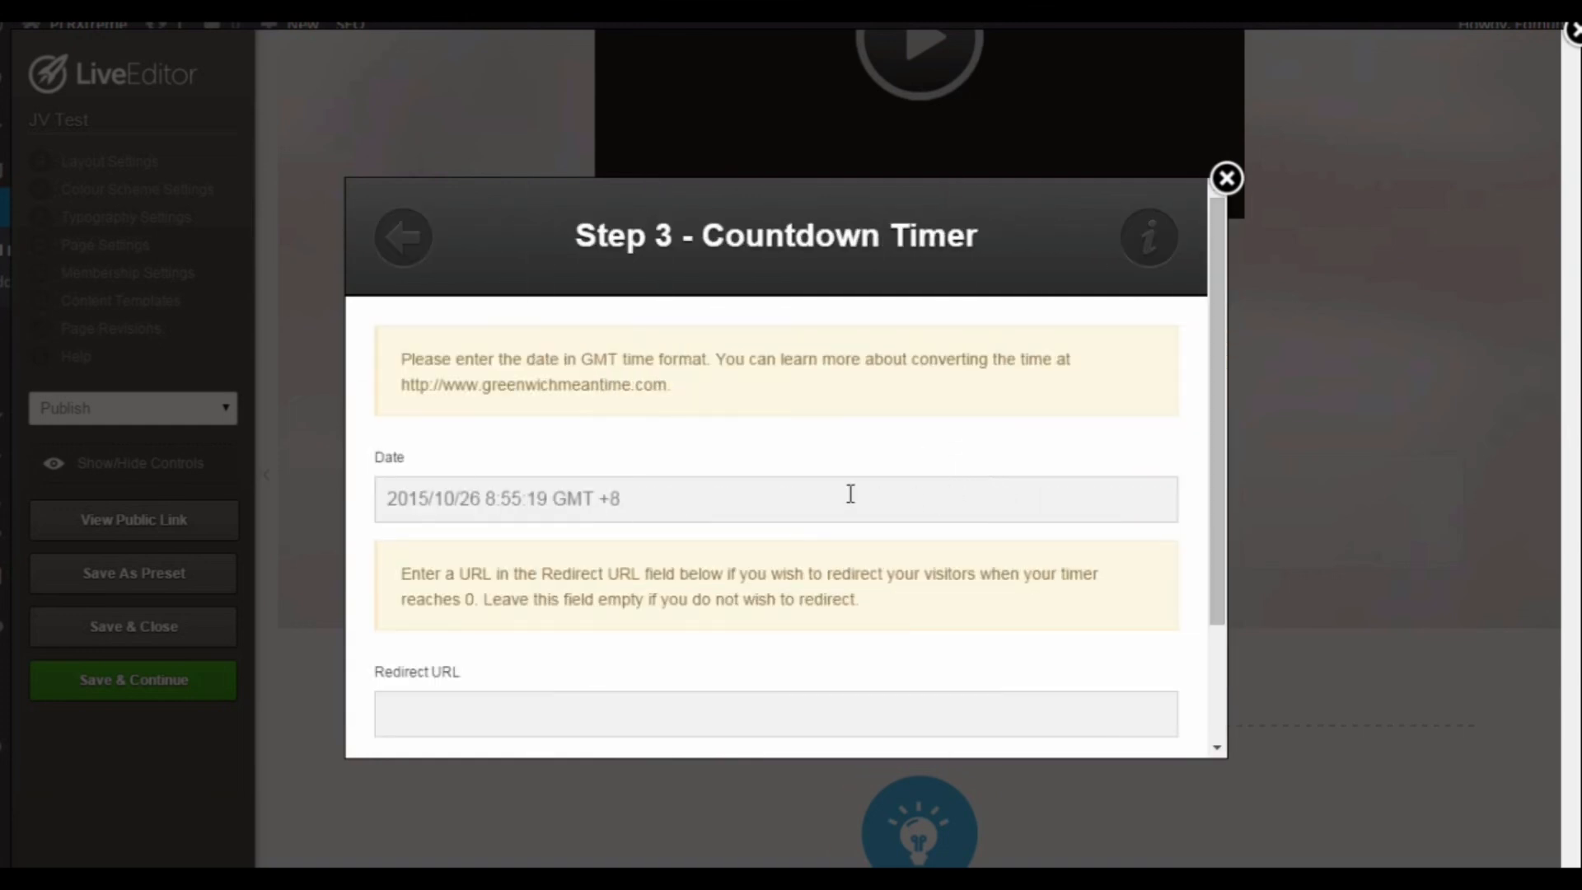
Step: Set the countdown date to 2015/10/27 8:55:19 GMT +8, leave the redirect URL empty and insert the timer
scroll(714, 507, "down", 2)
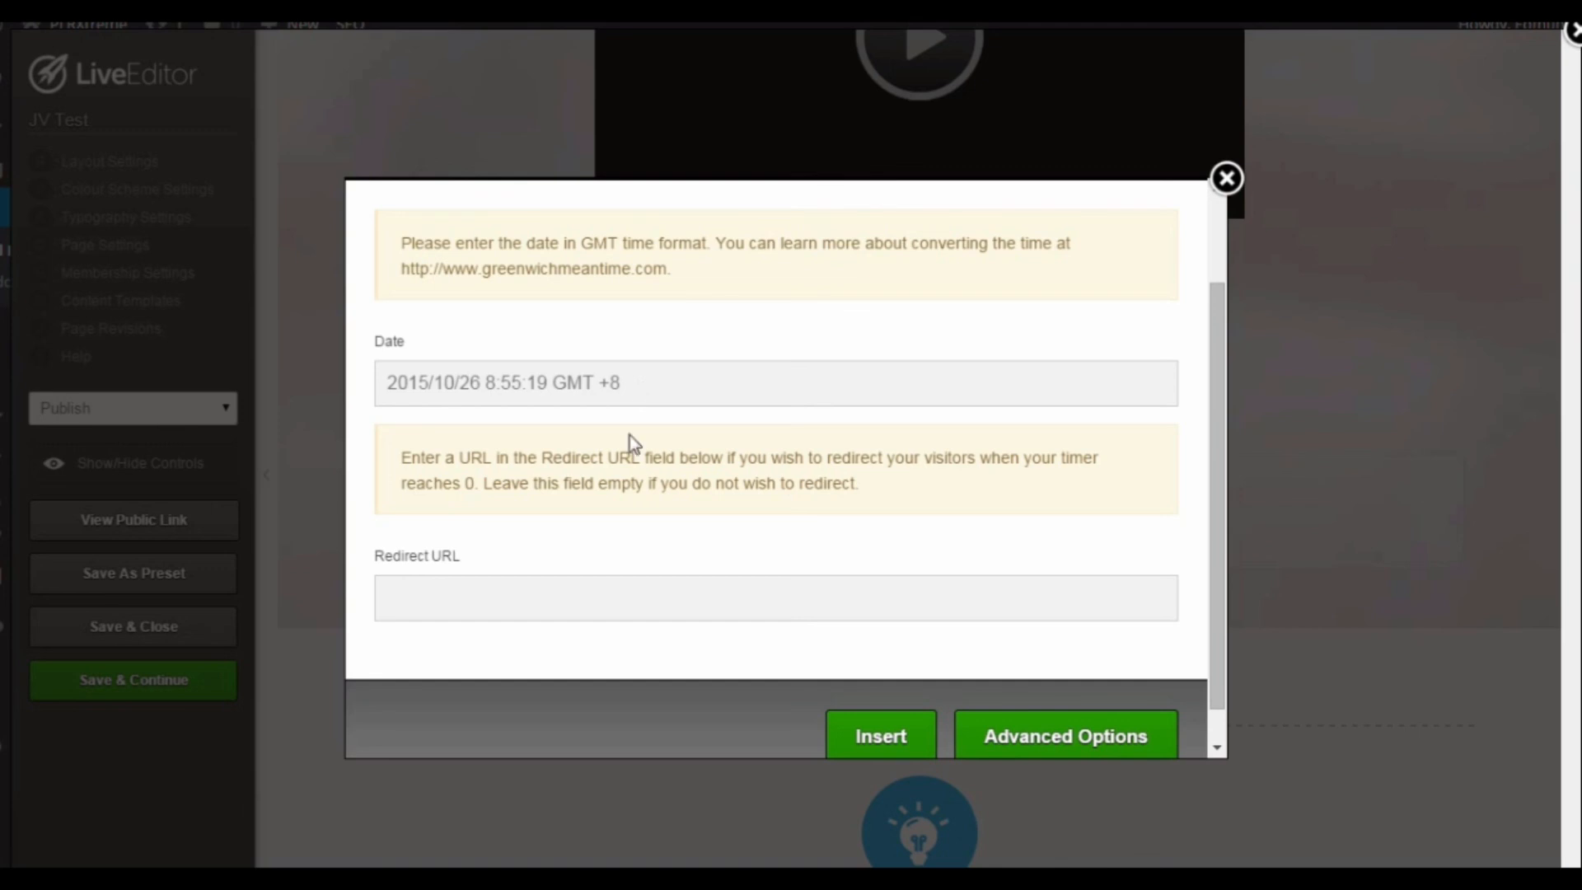
scroll(640, 536, "down", 1)
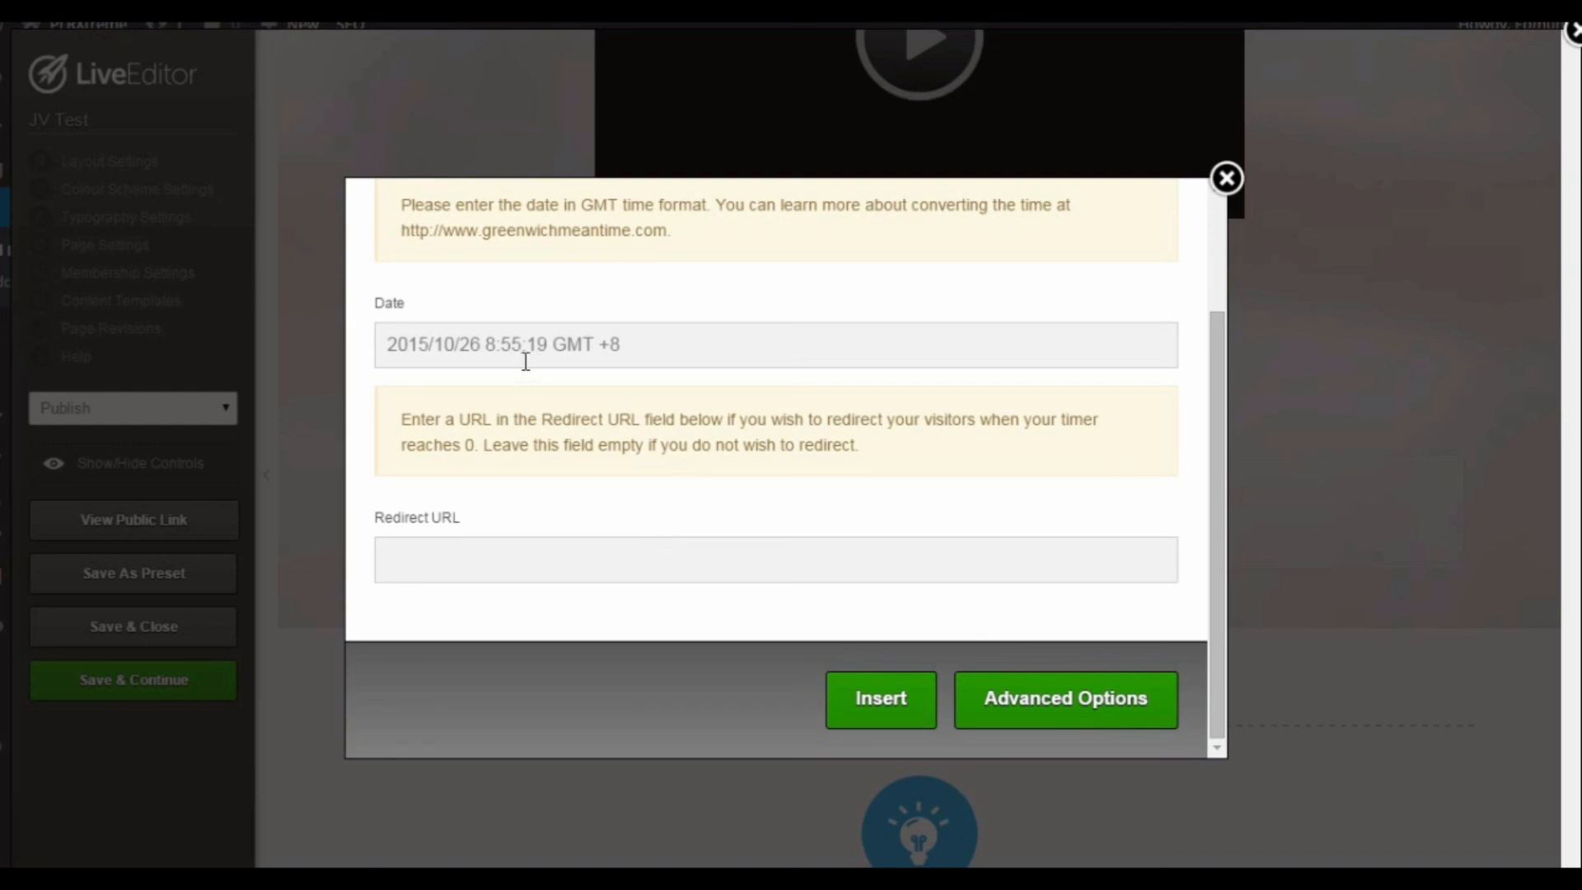
left_click(481, 350)
key("BackSpace")
type("7")
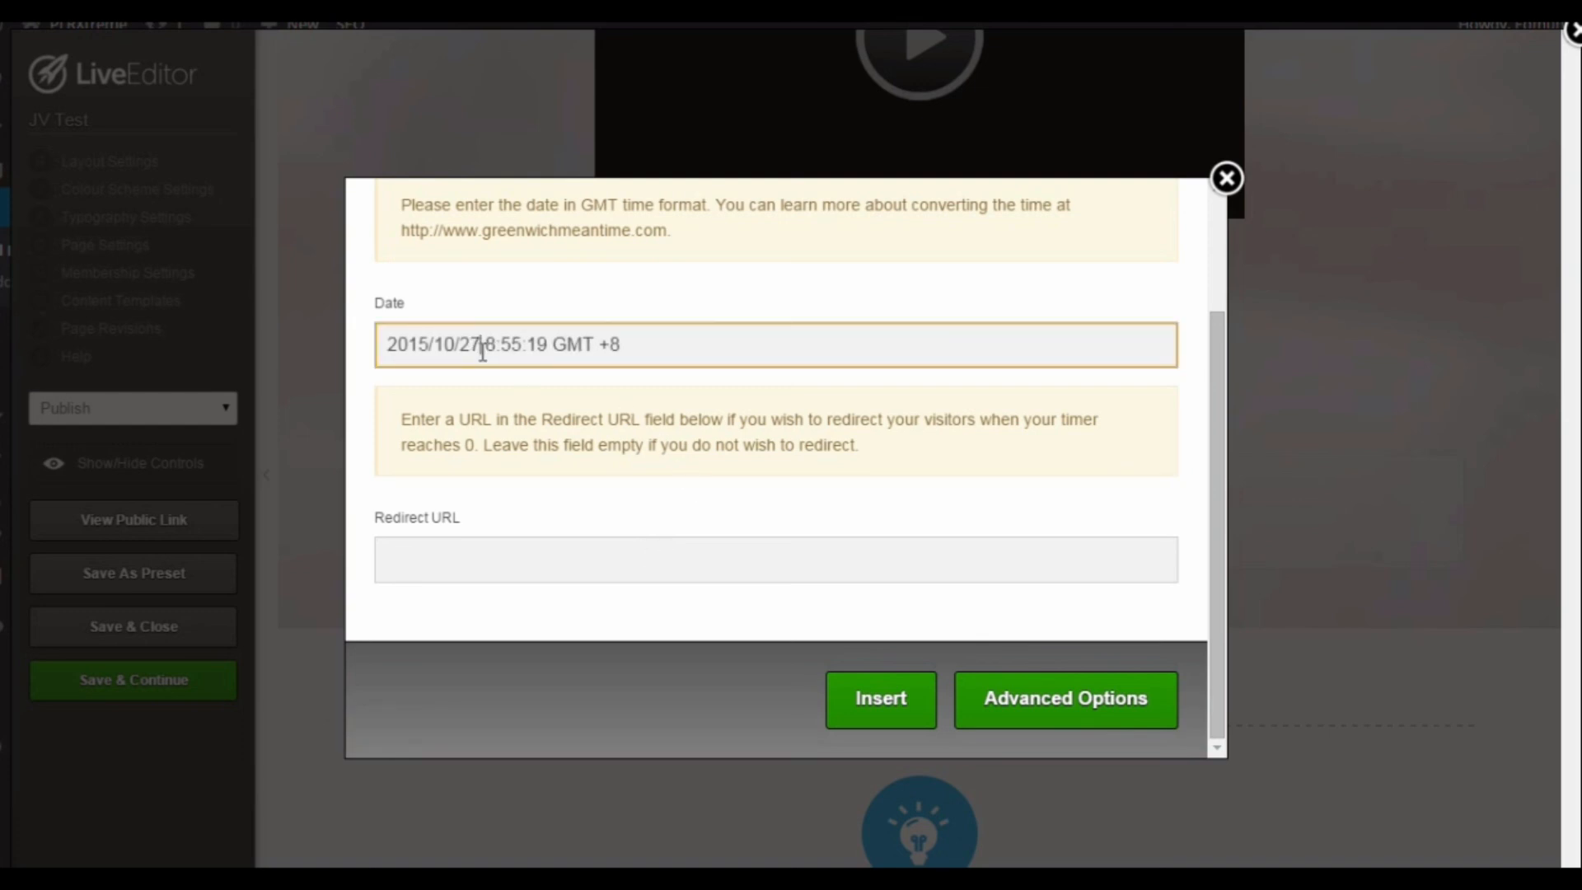
left_click(882, 705)
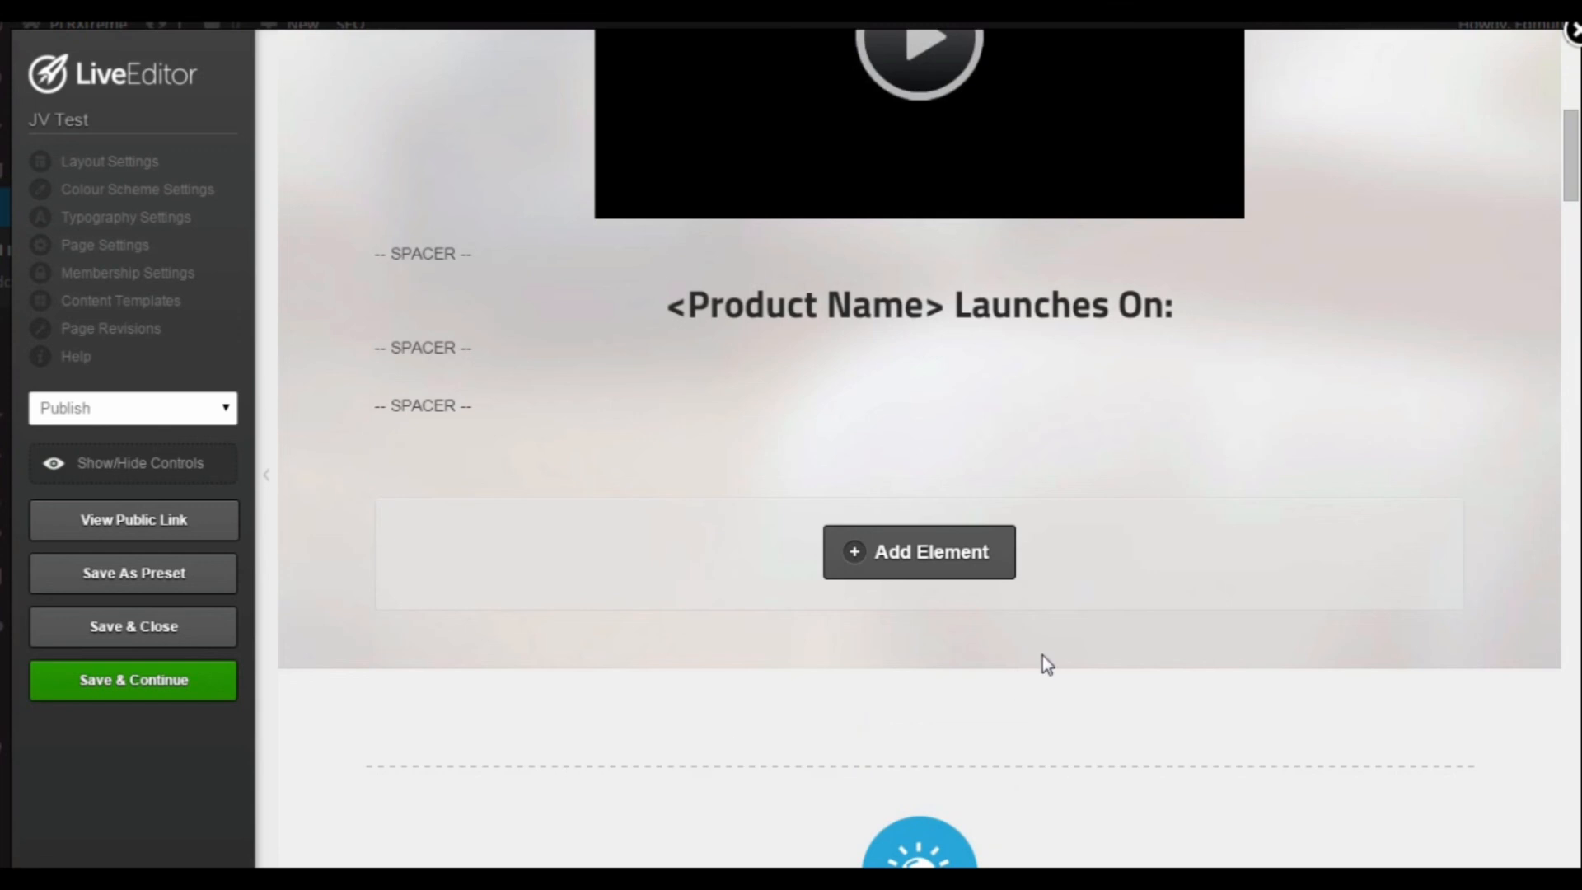
Step: Review the headline, video and countdown timer section and the feature area with the Private Label Rights image
scroll(1041, 657, "down", 1)
scroll(1042, 655, "up", 6)
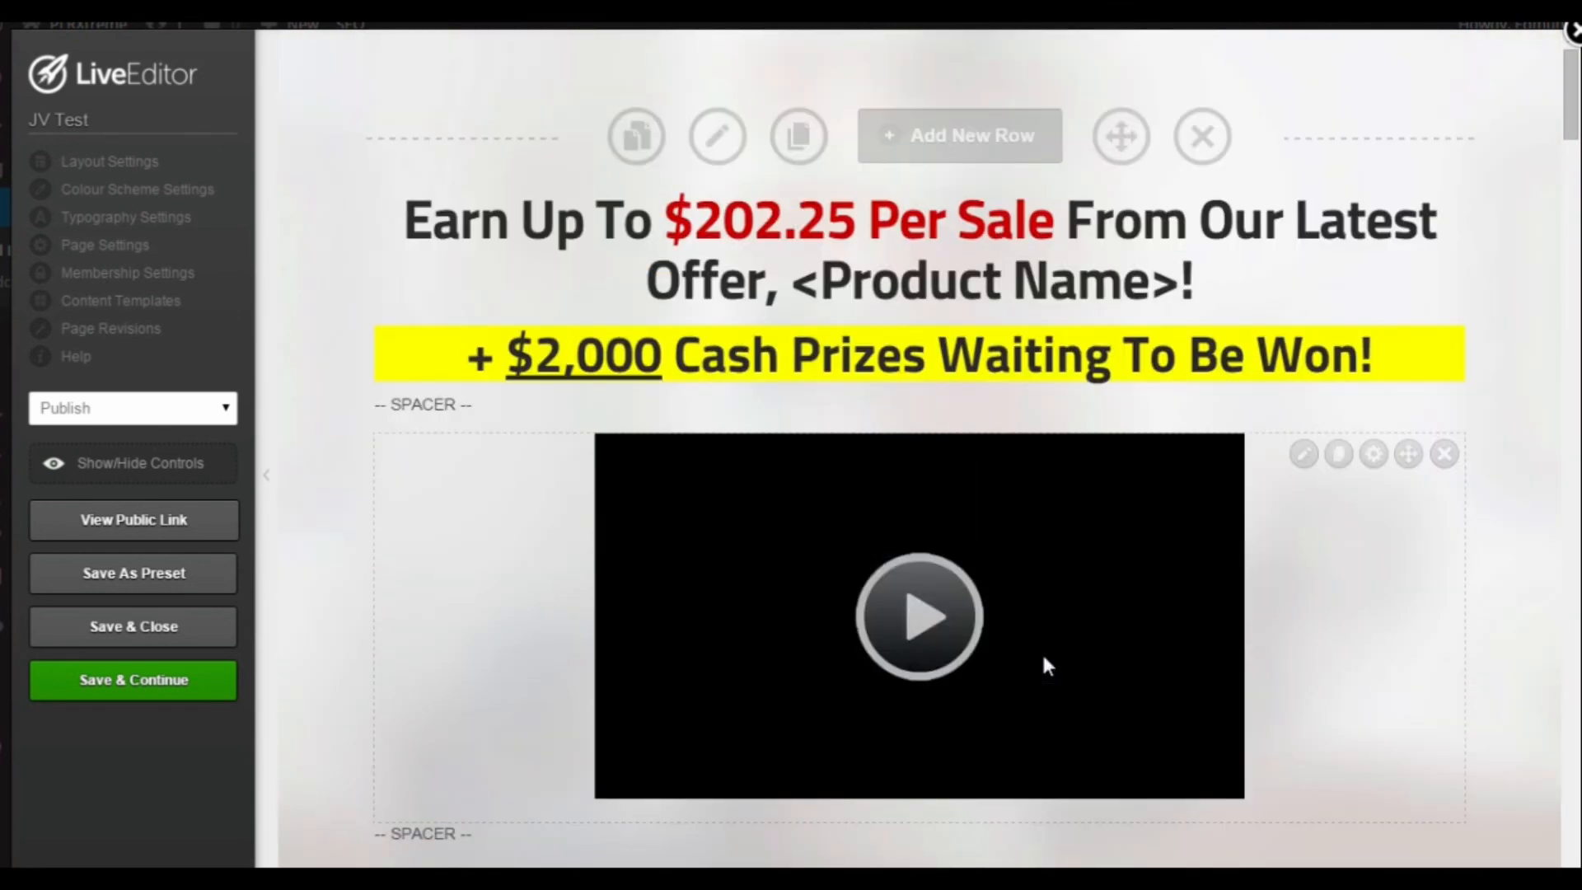
scroll(1043, 659, "down", 10)
scroll(1043, 659, "up", 4)
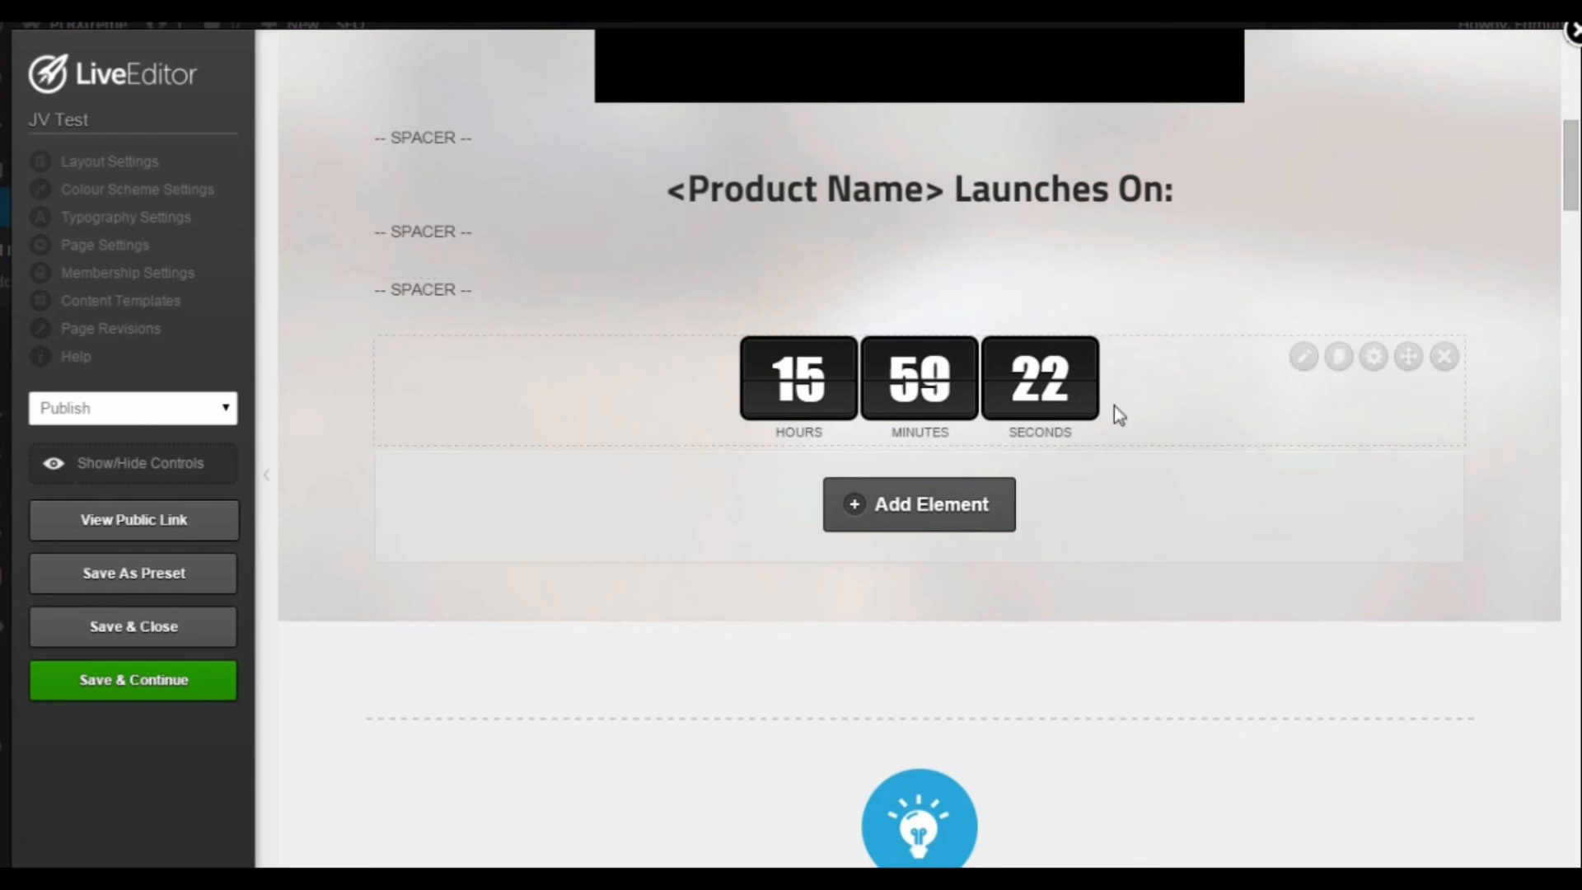
scroll(1113, 405, "up", 8)
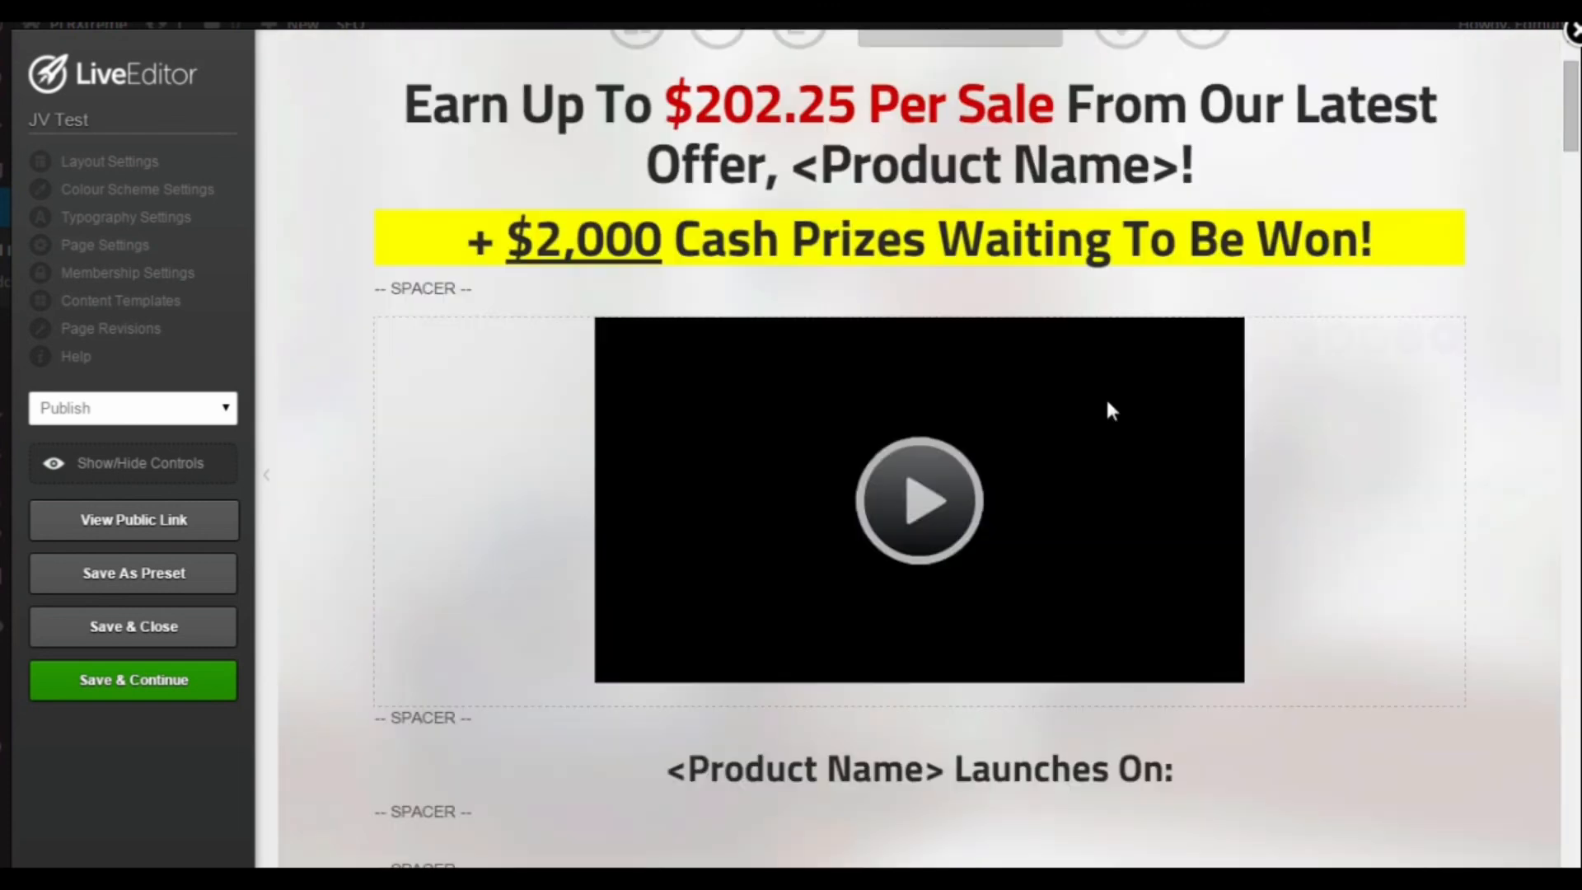
scroll(1137, 441, "down", 7)
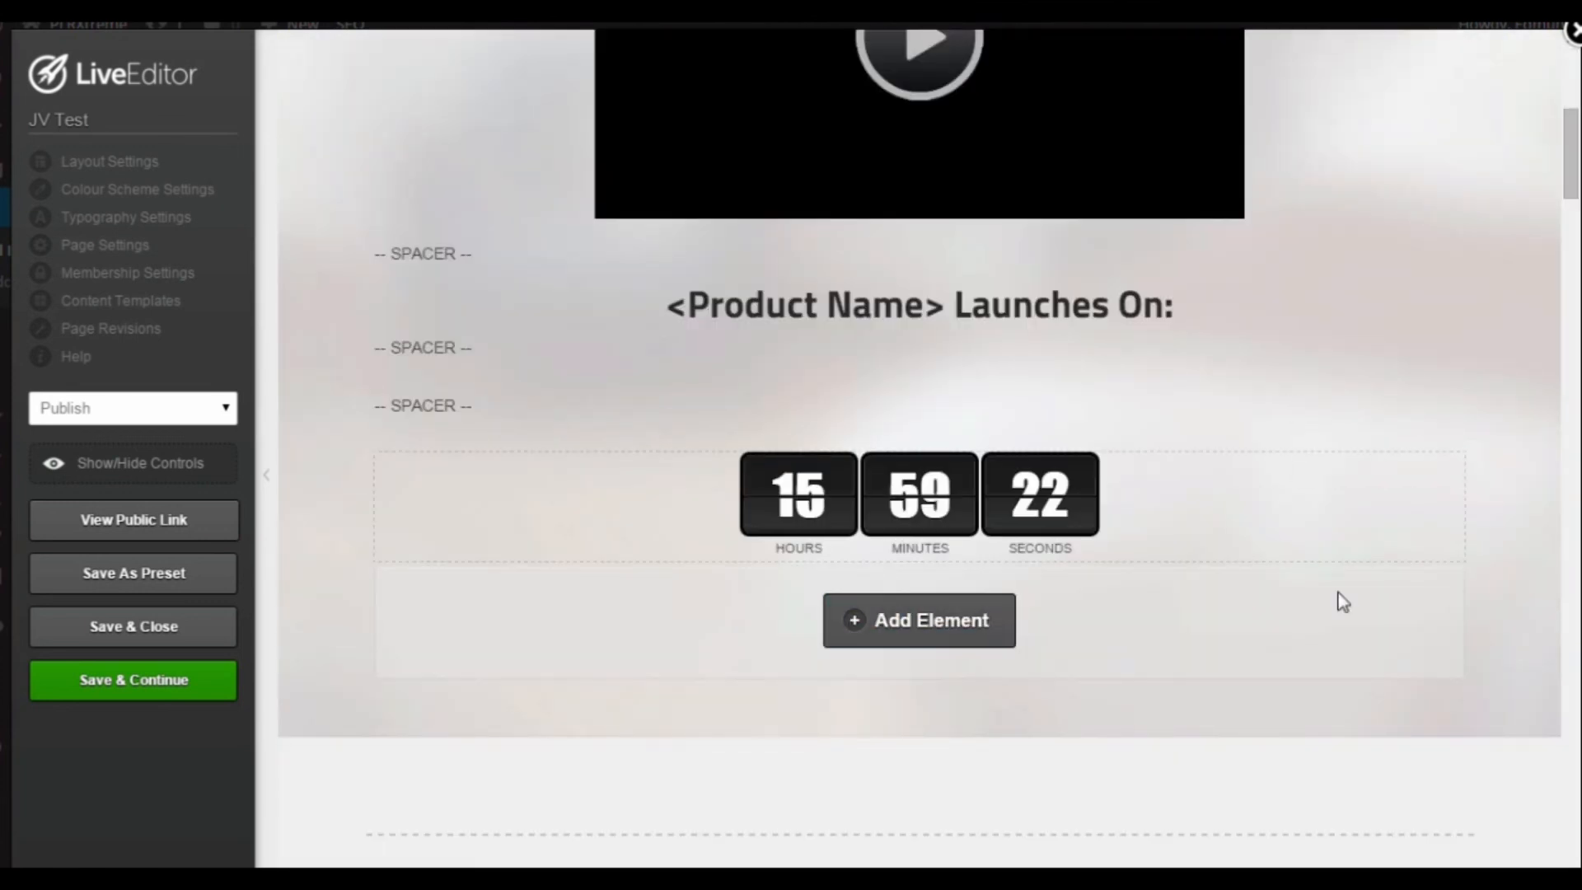
scroll(1338, 601, "down", 1)
scroll(1206, 587, "down", 3)
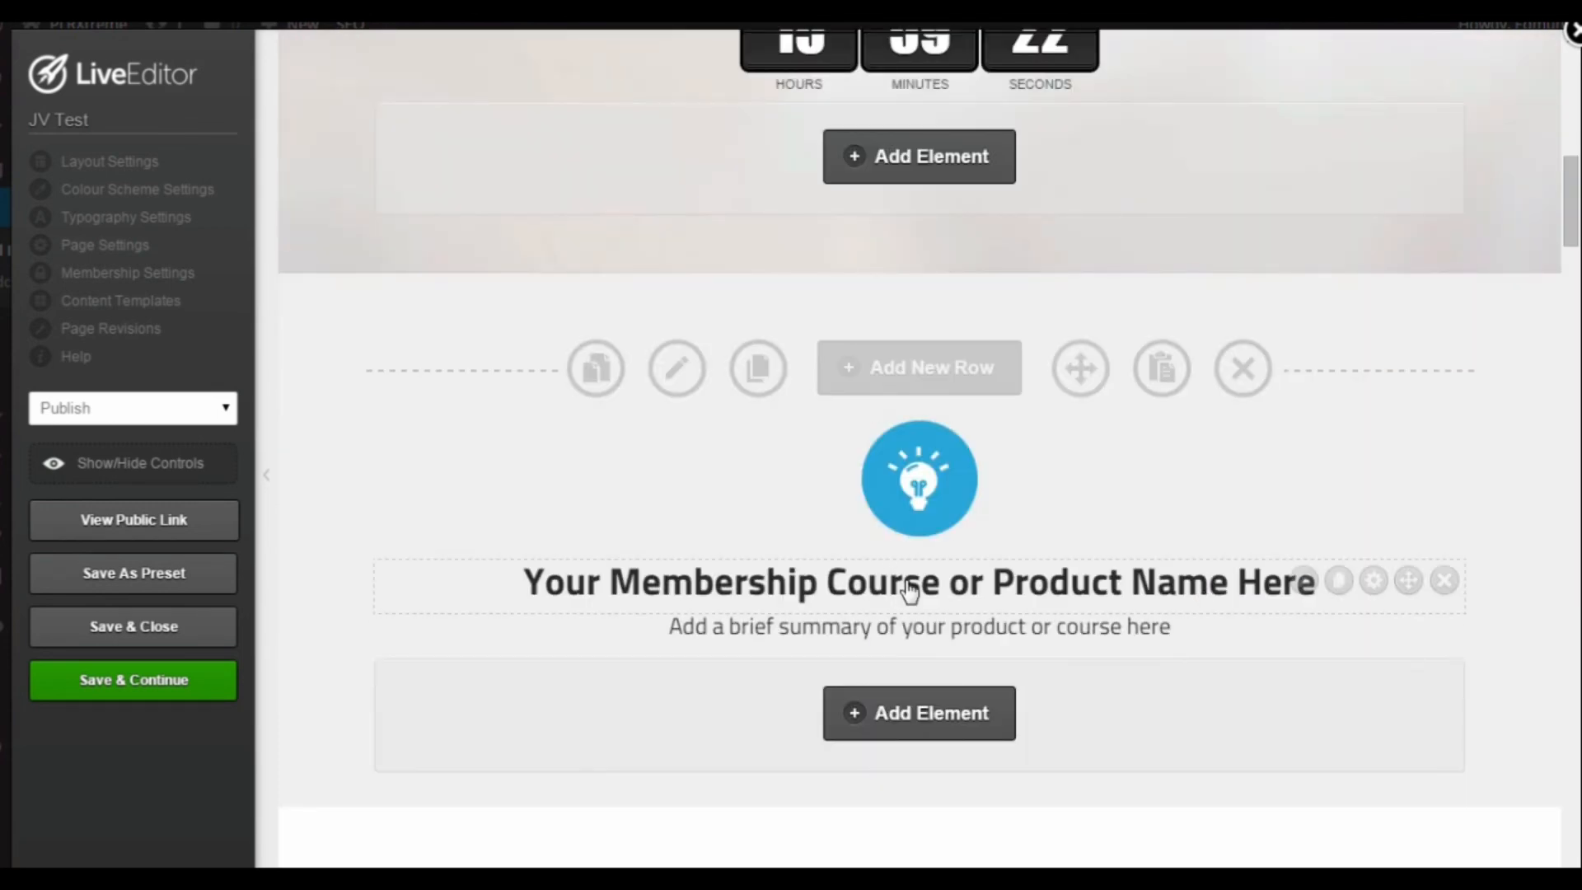
scroll(1300, 544, "down", 2)
scroll(1290, 473, "down", 2)
scroll(1290, 474, "down", 4)
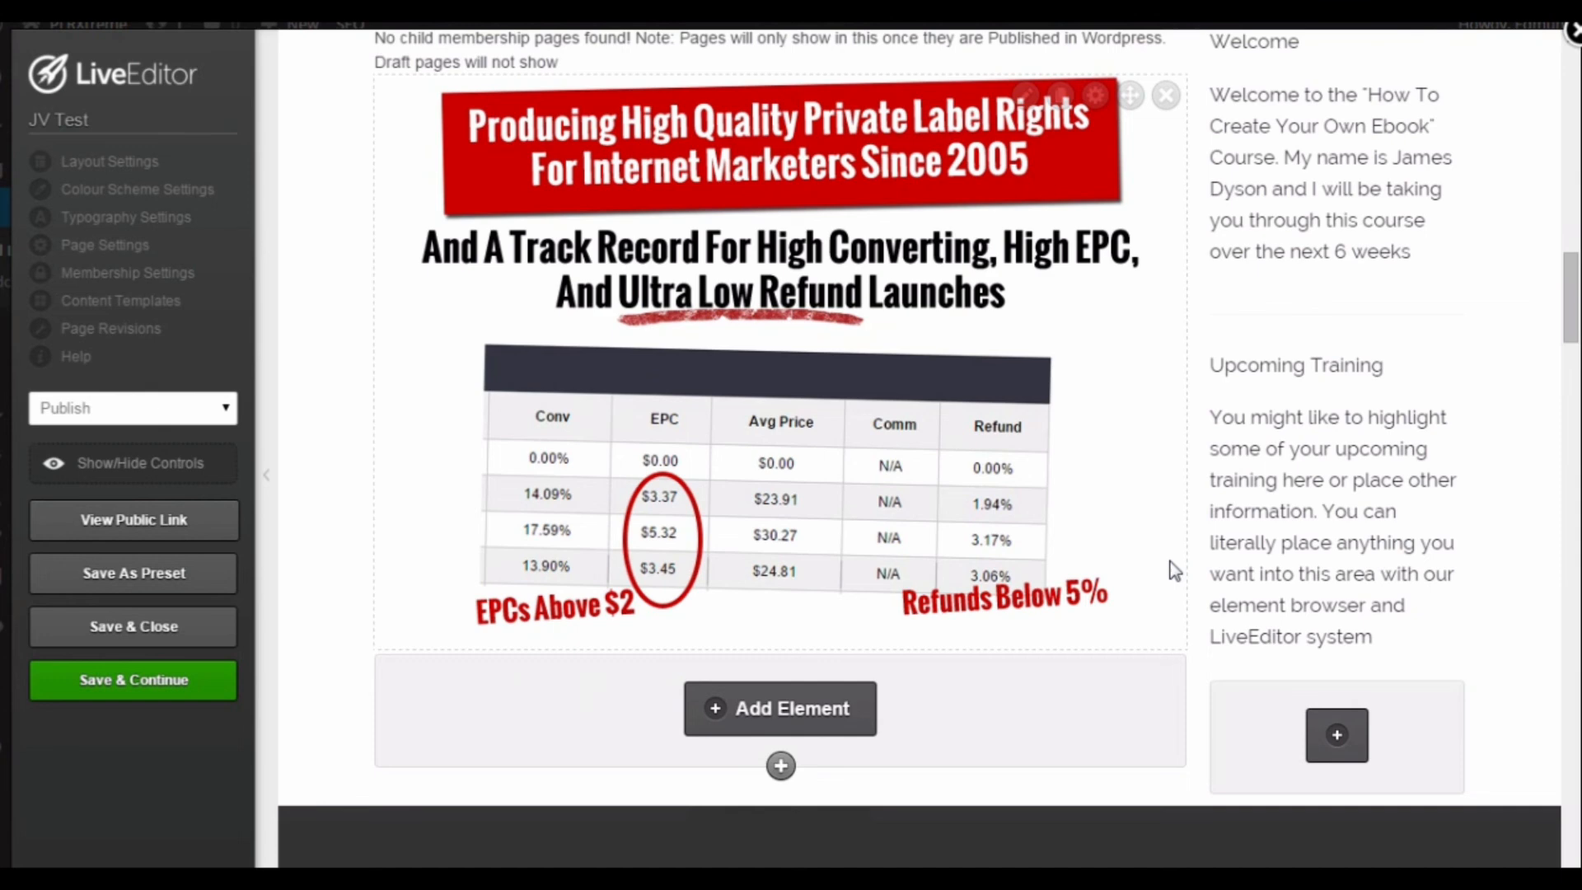
scroll(1174, 570, "down", 1)
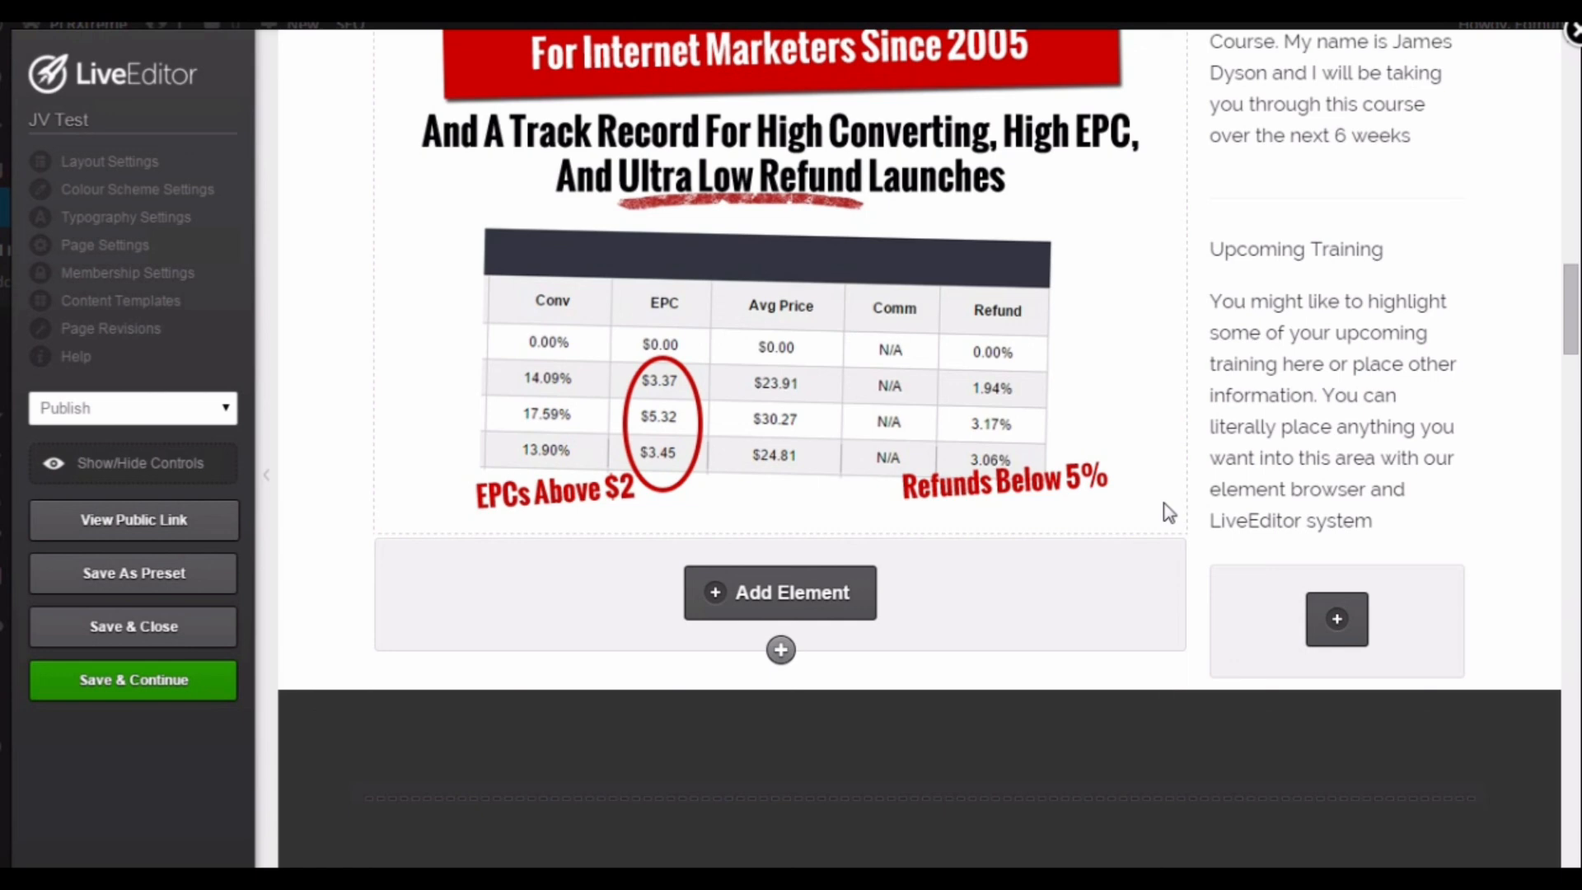
Step: Examine the JVZoo commissions section with its front end, upsell and downsell price and payout chart
scroll(1169, 513, "down", 1)
scroll(1169, 512, "down", 3)
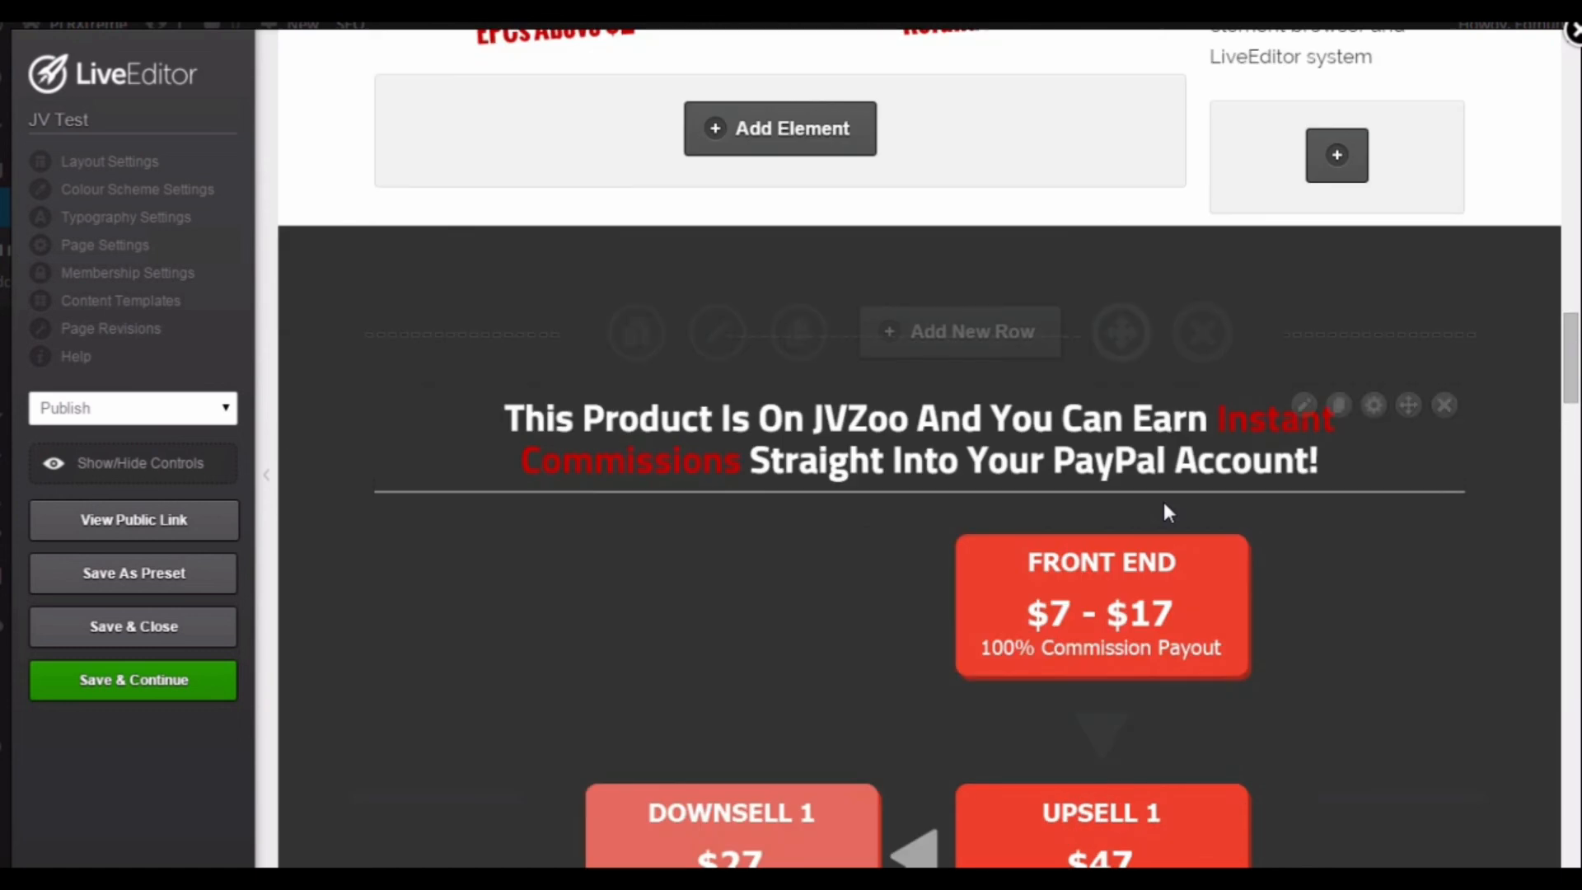
scroll(1164, 507, "down", 1)
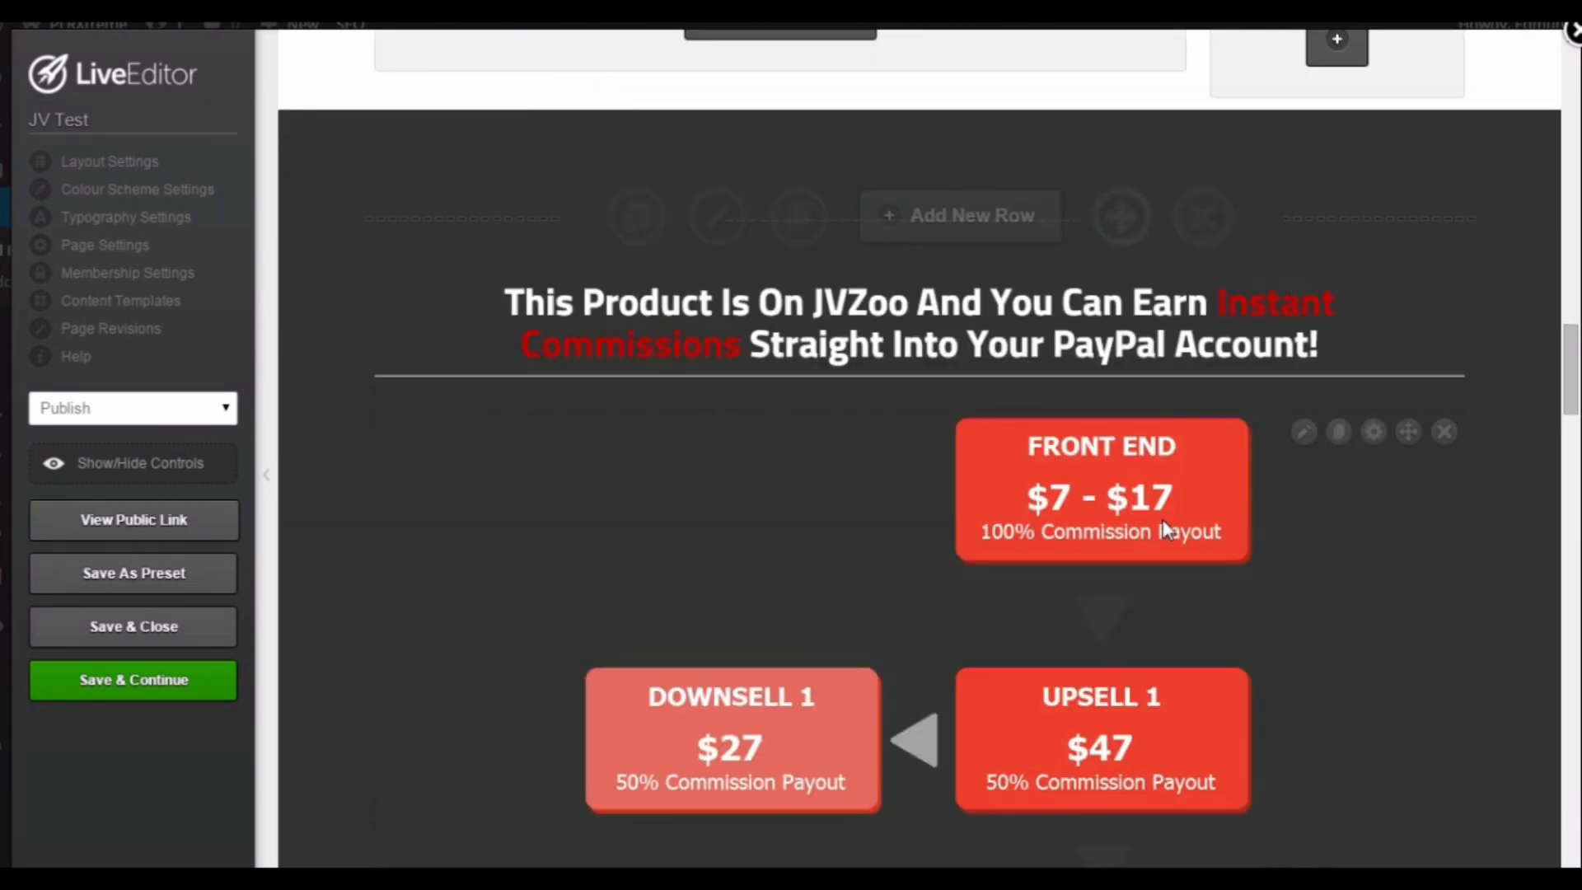
scroll(1167, 531, "down", 1)
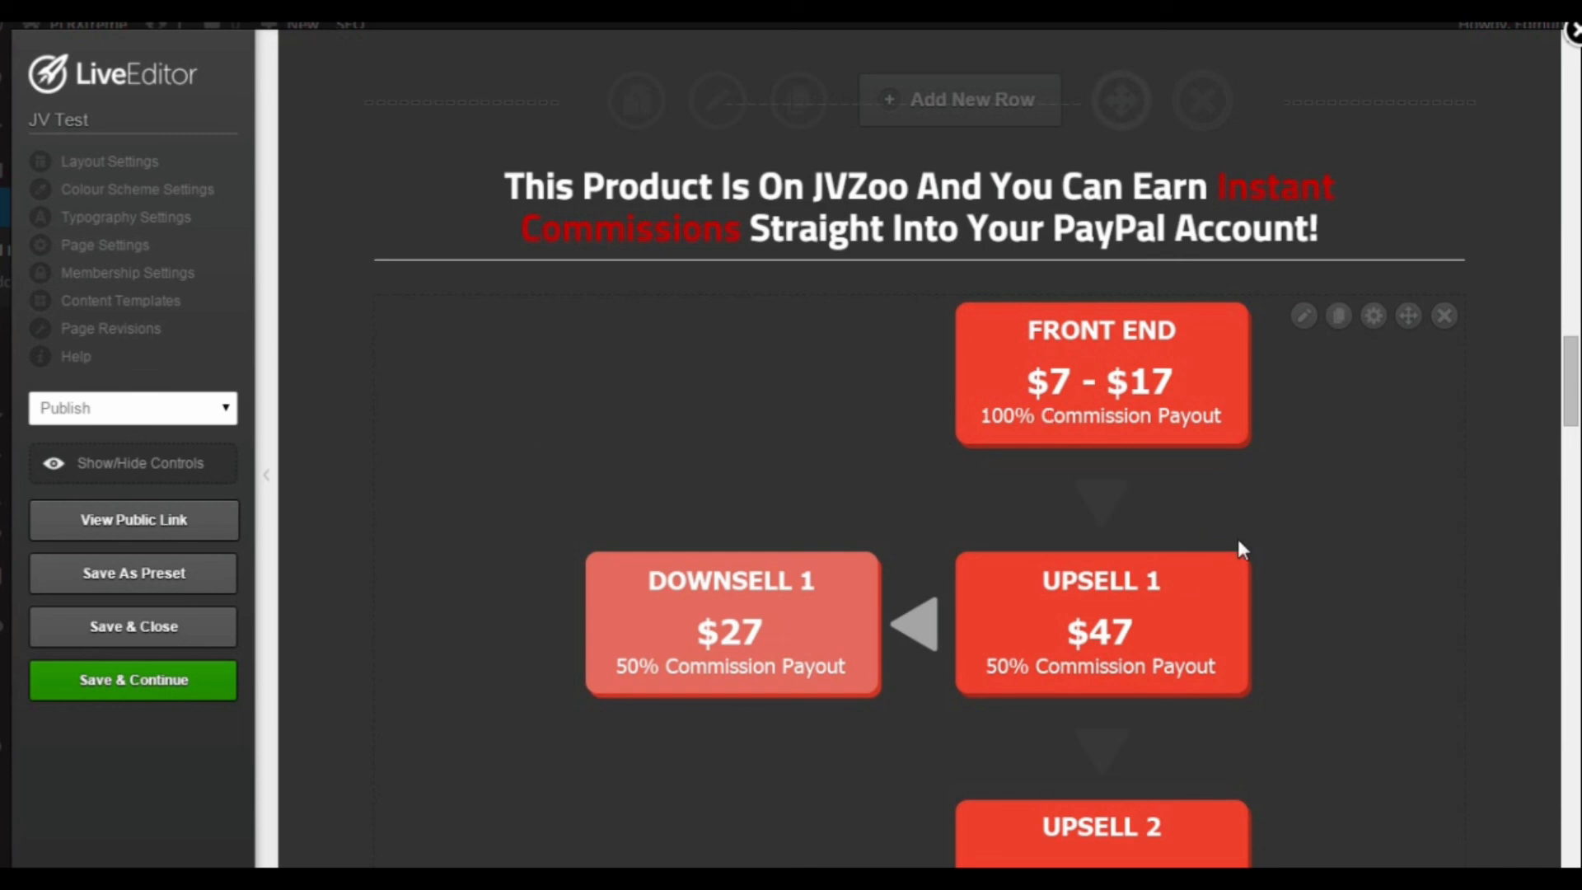
scroll(1241, 549, "down", 1)
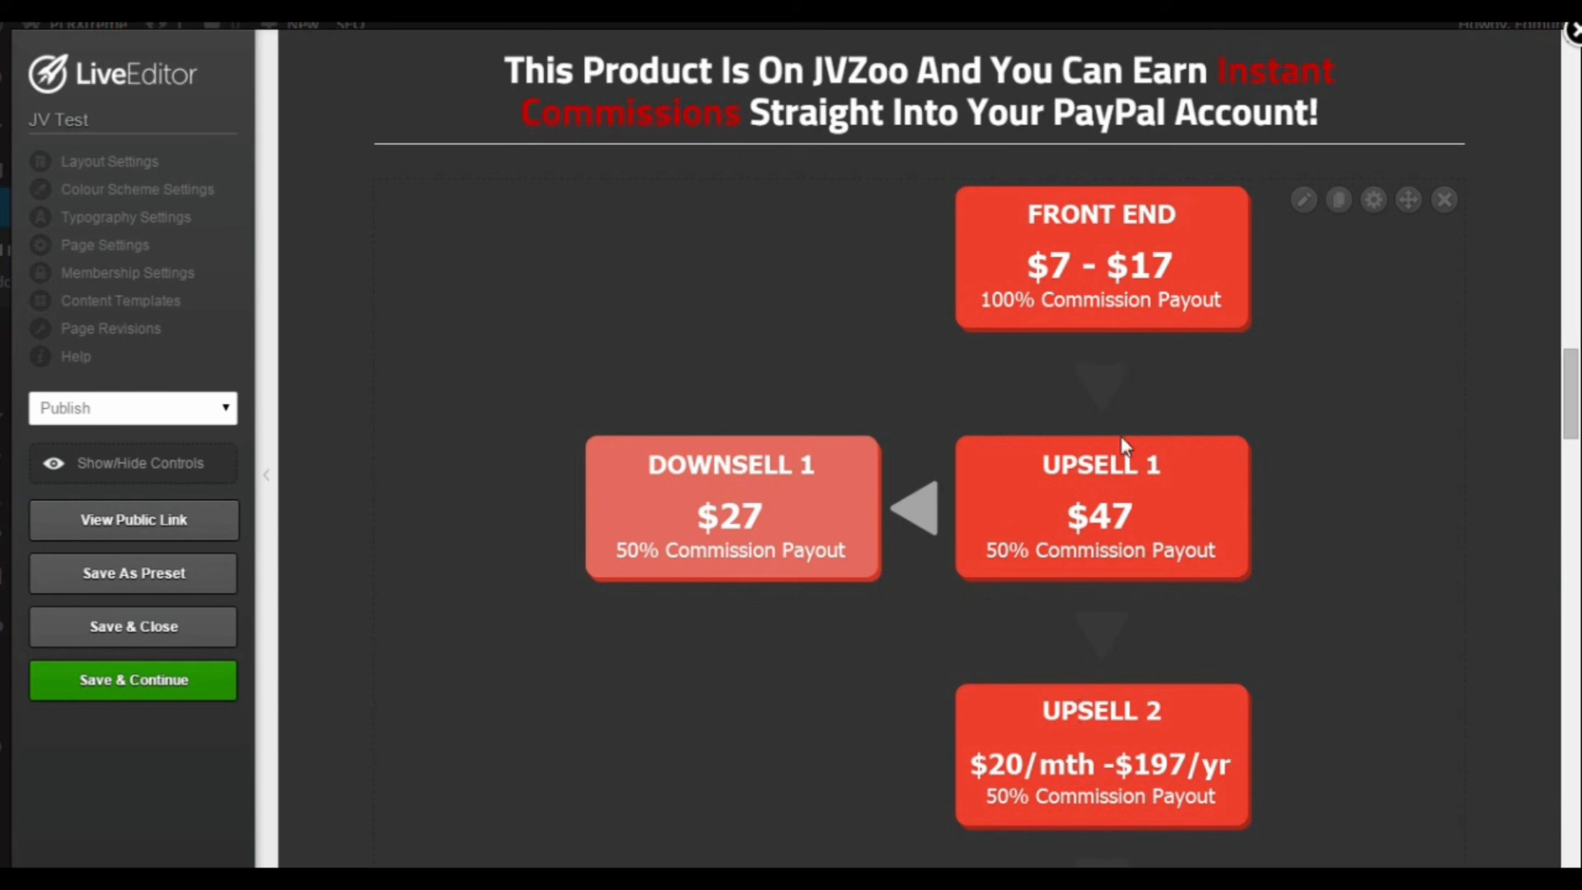
scroll(1125, 447, "down", 1)
scroll(1125, 448, "down", 6)
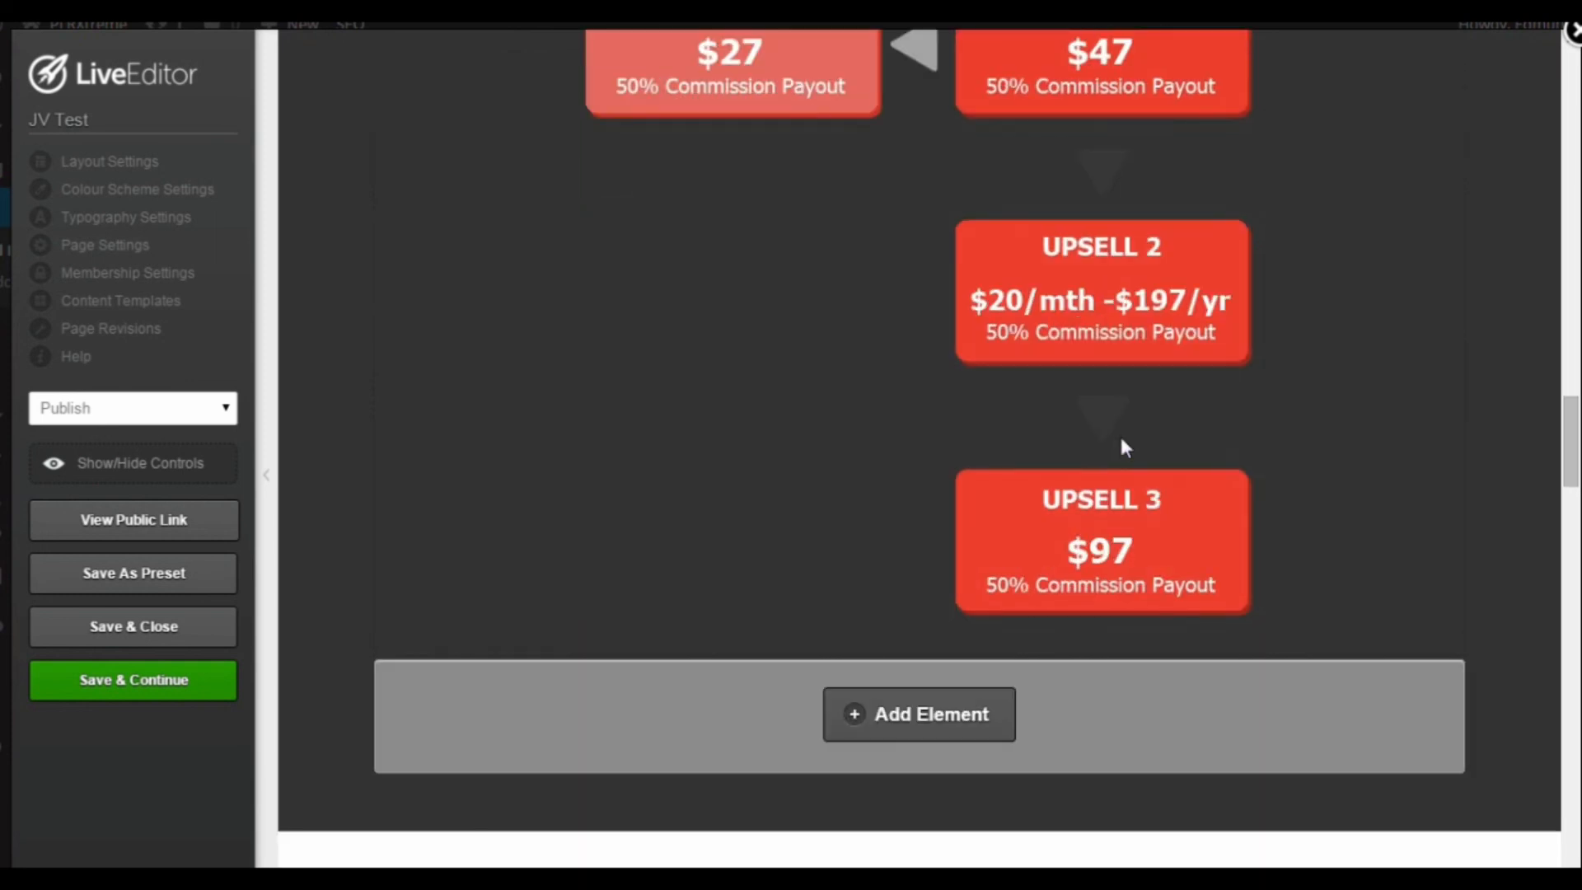
scroll(1122, 441, "down", 3)
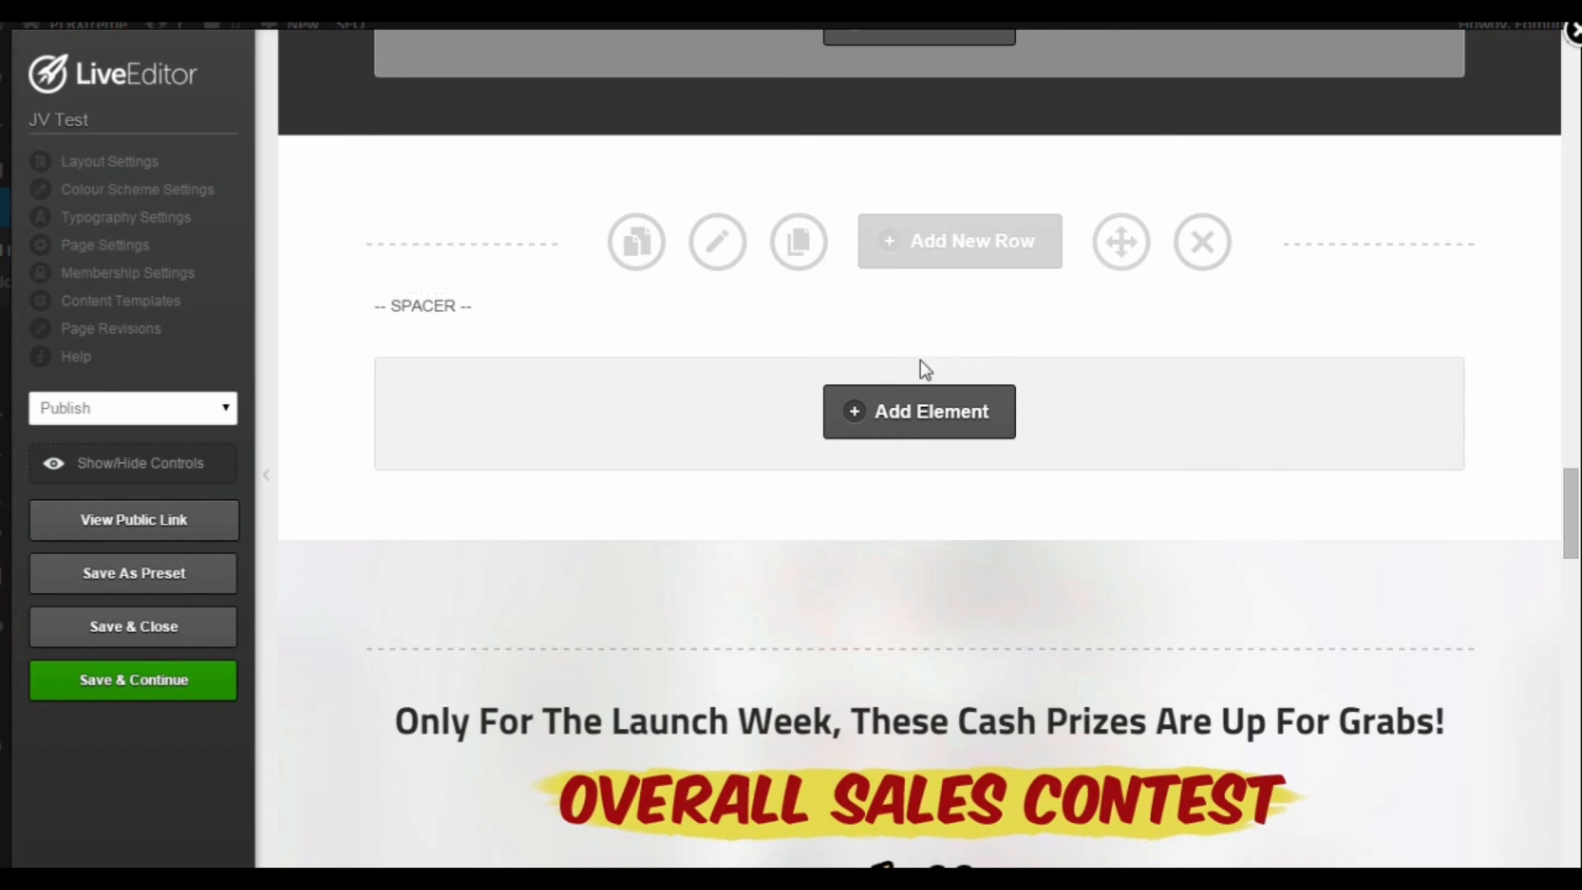
Step: Examine the launch week cash prizes in the Overall Sales Contest and Fastest Sales Contest graphics
scroll(923, 449, "down", 5)
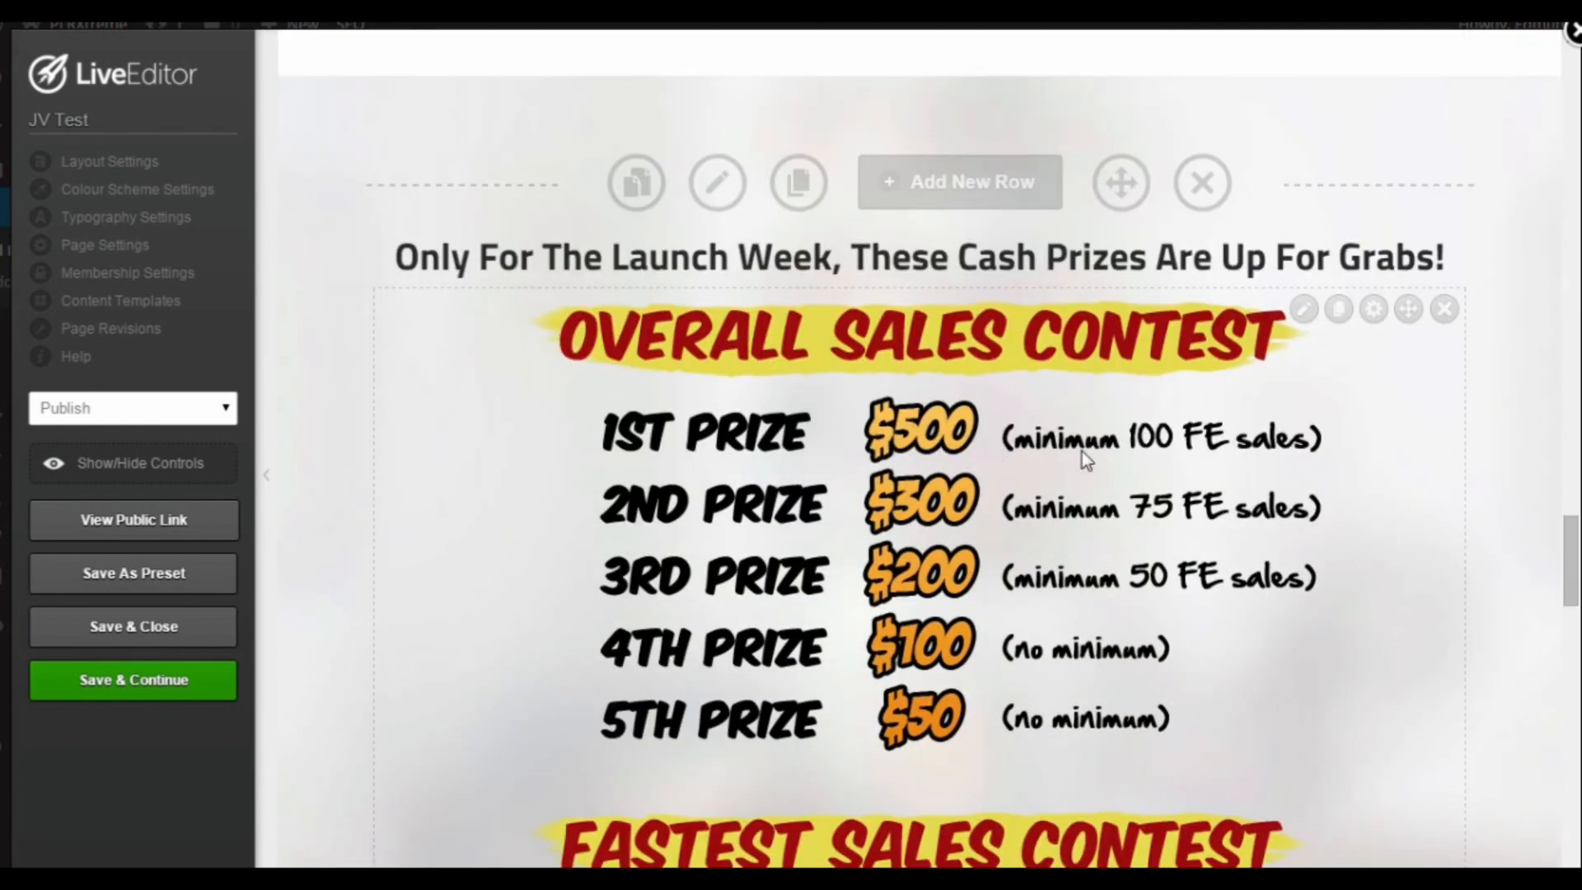
scroll(1185, 472, "down", 1)
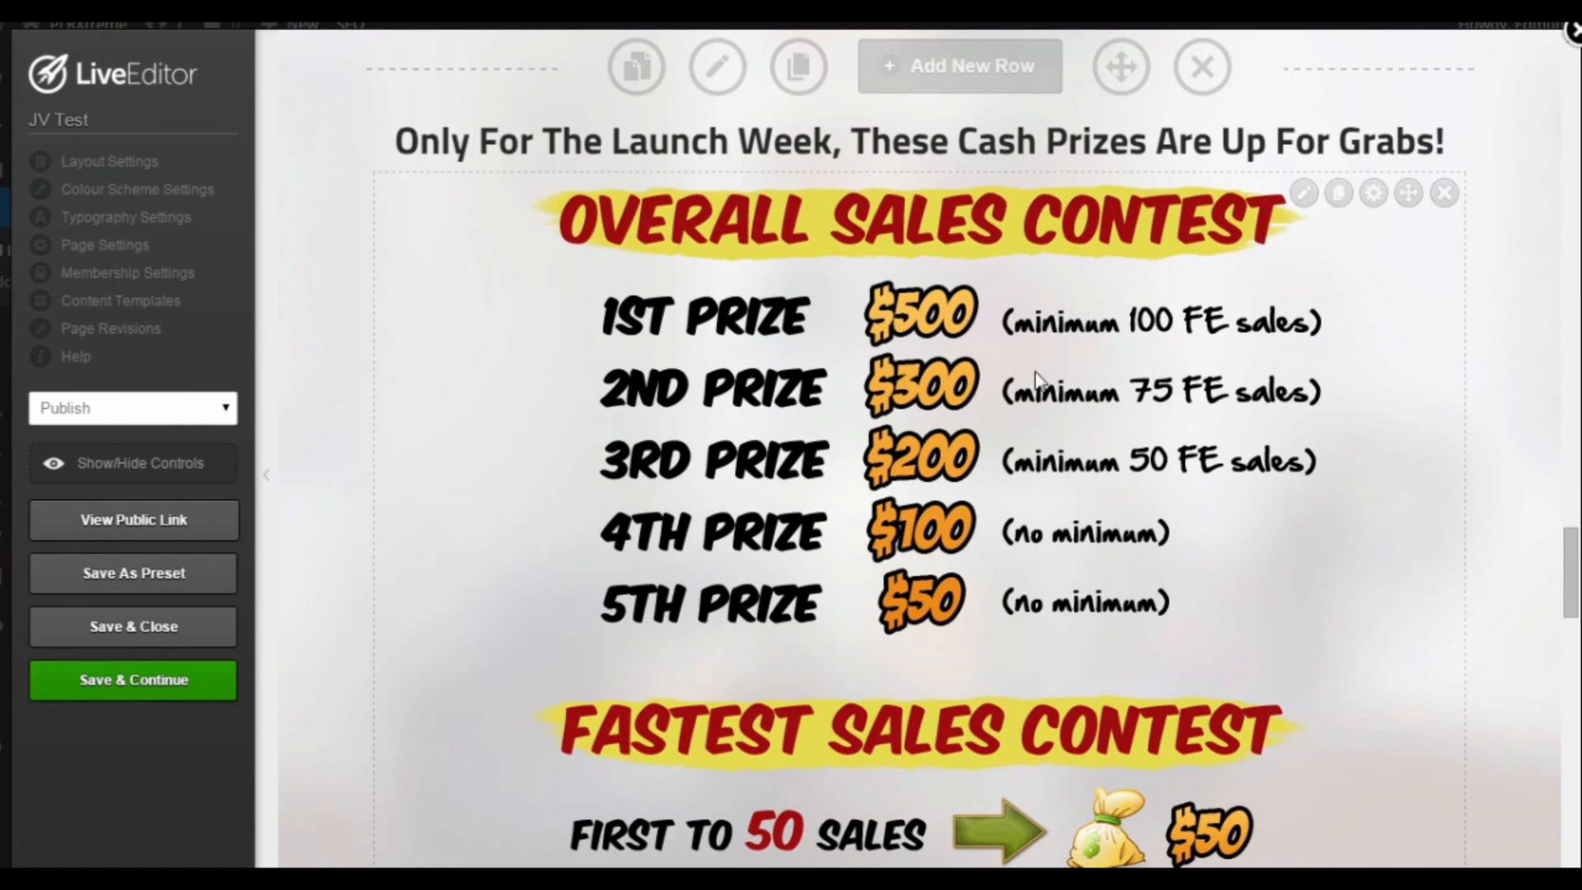
scroll(1034, 372, "up", 1)
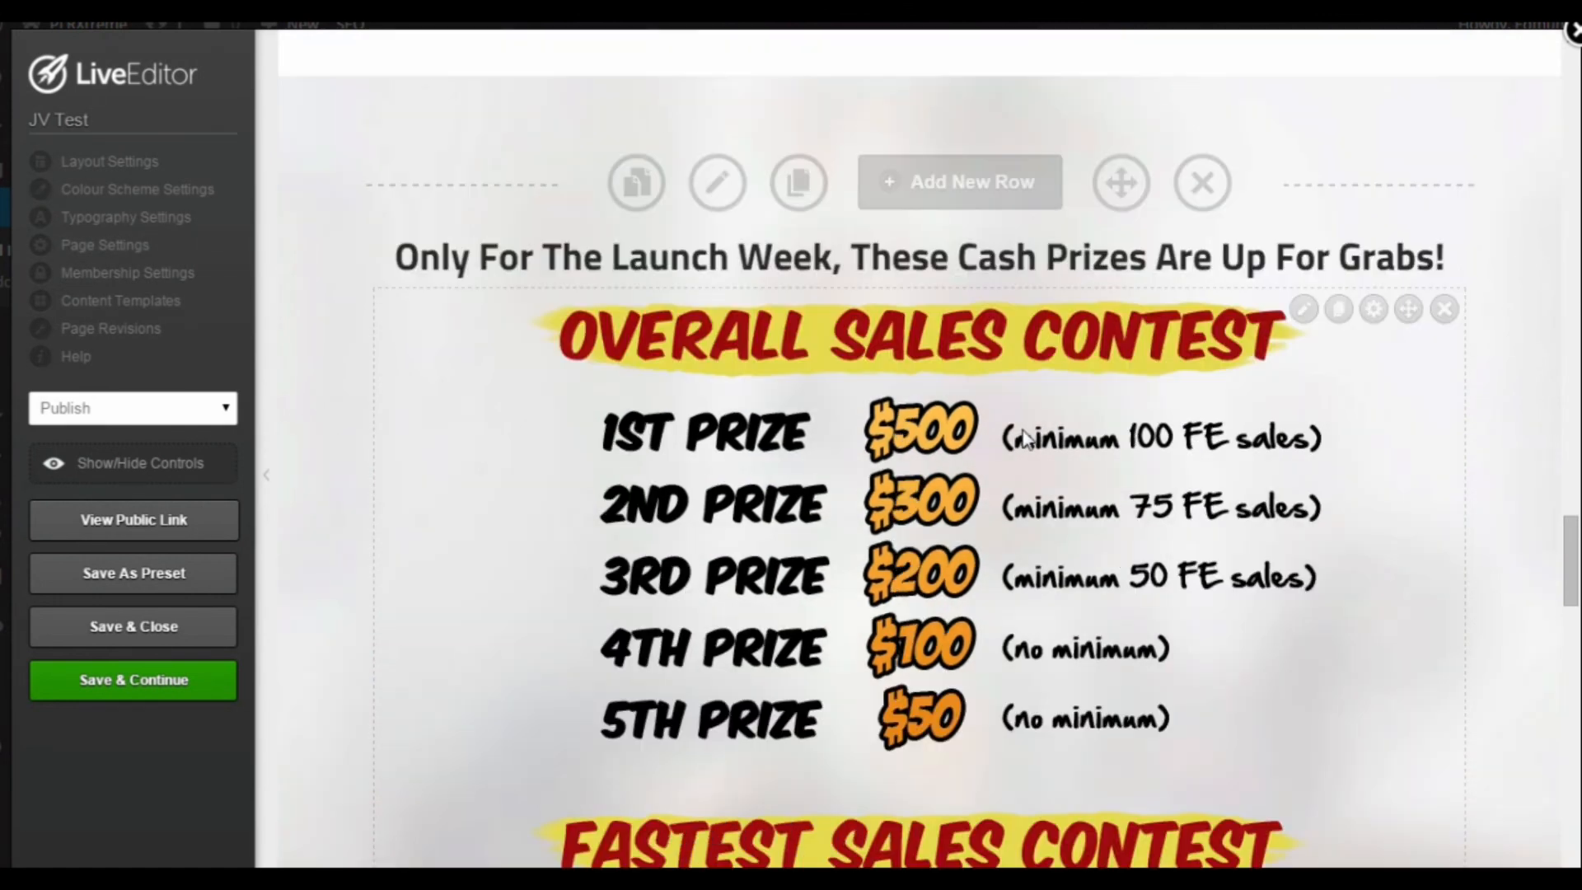
scroll(1153, 462, "down", 2)
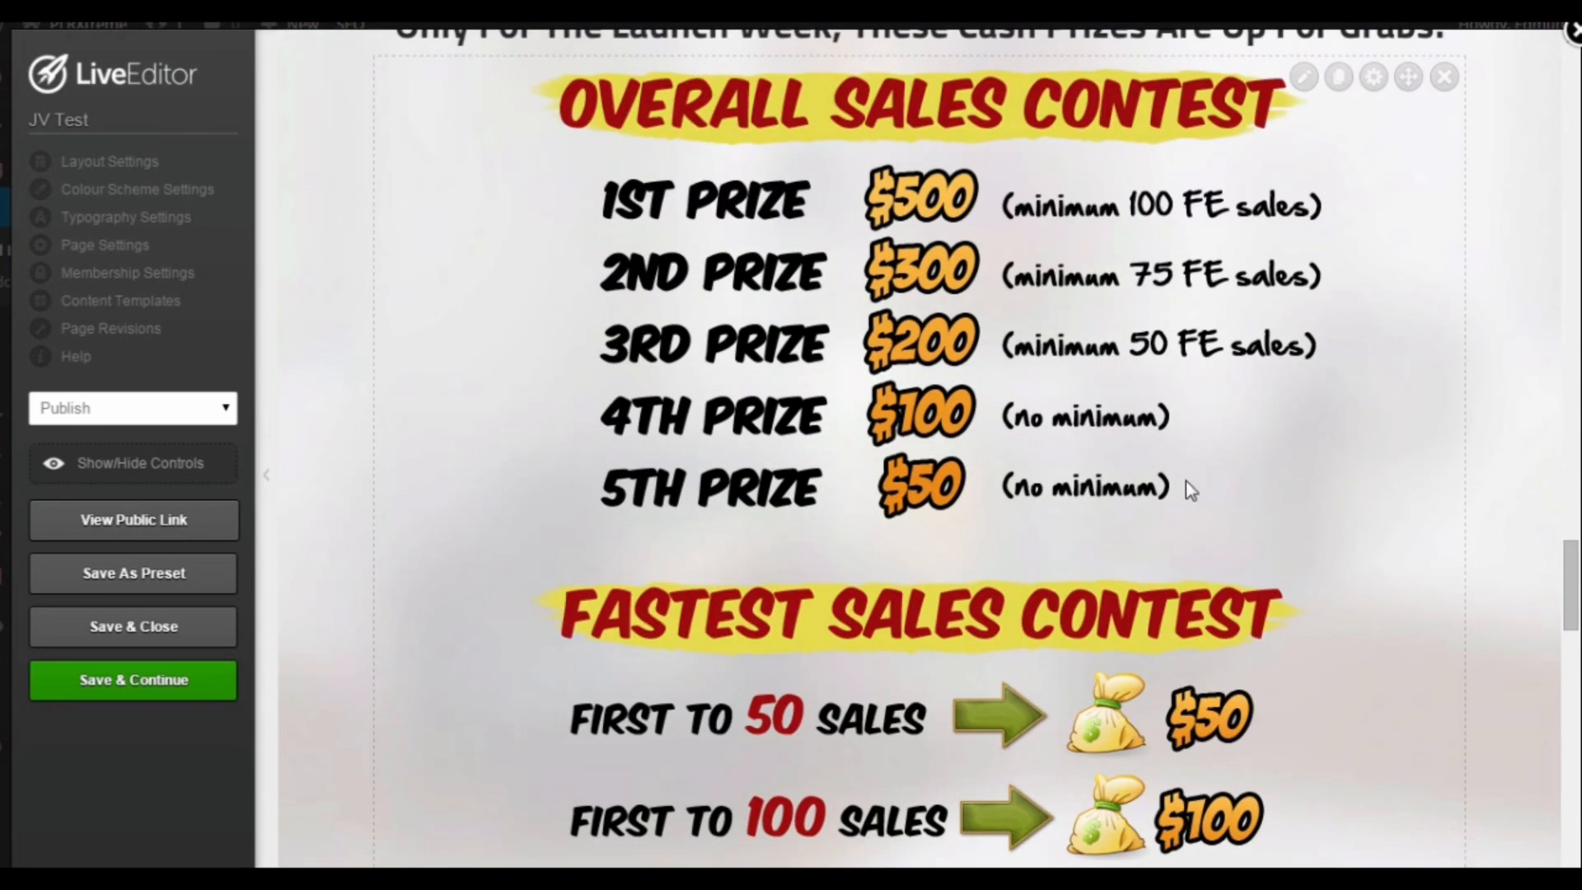
scroll(997, 412, "down", 3)
scroll(1021, 563, "up", 4)
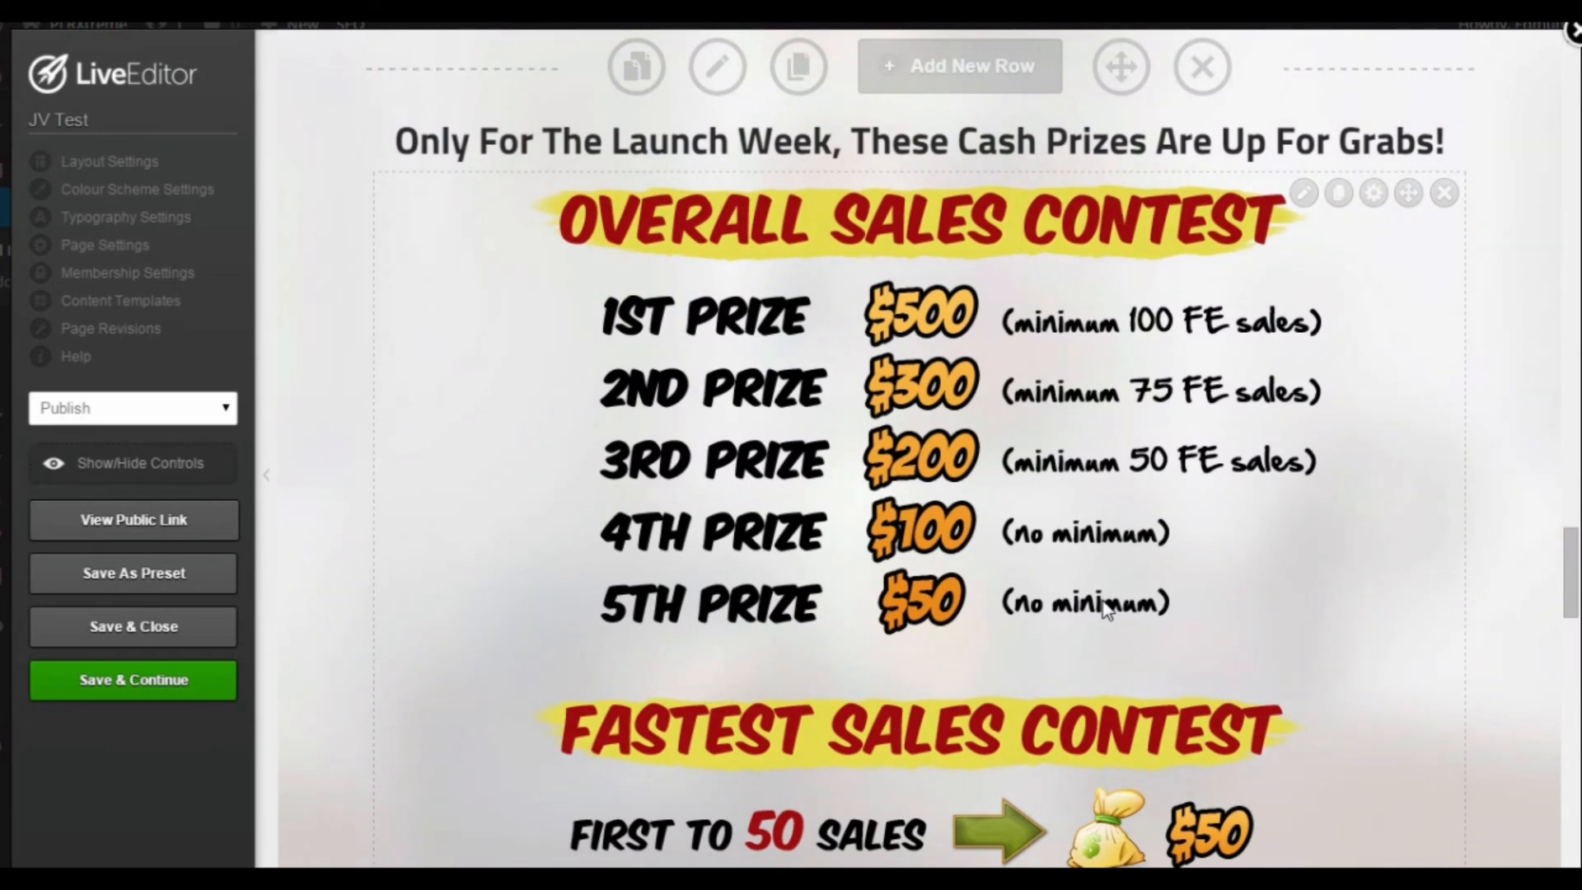
scroll(975, 536, "down", 3)
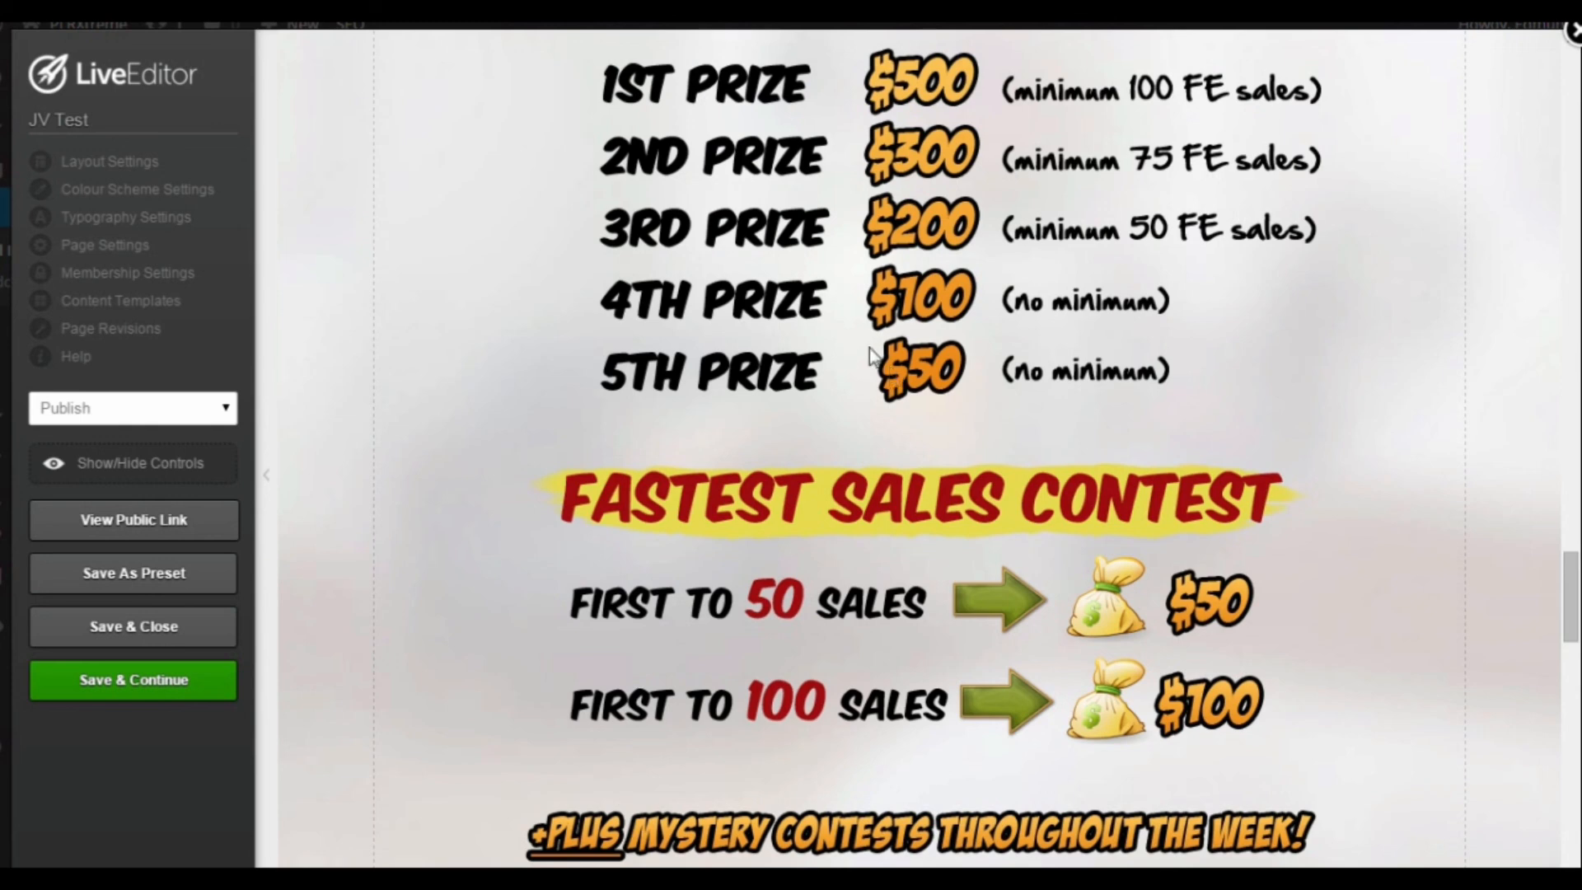
scroll(871, 354, "down", 3)
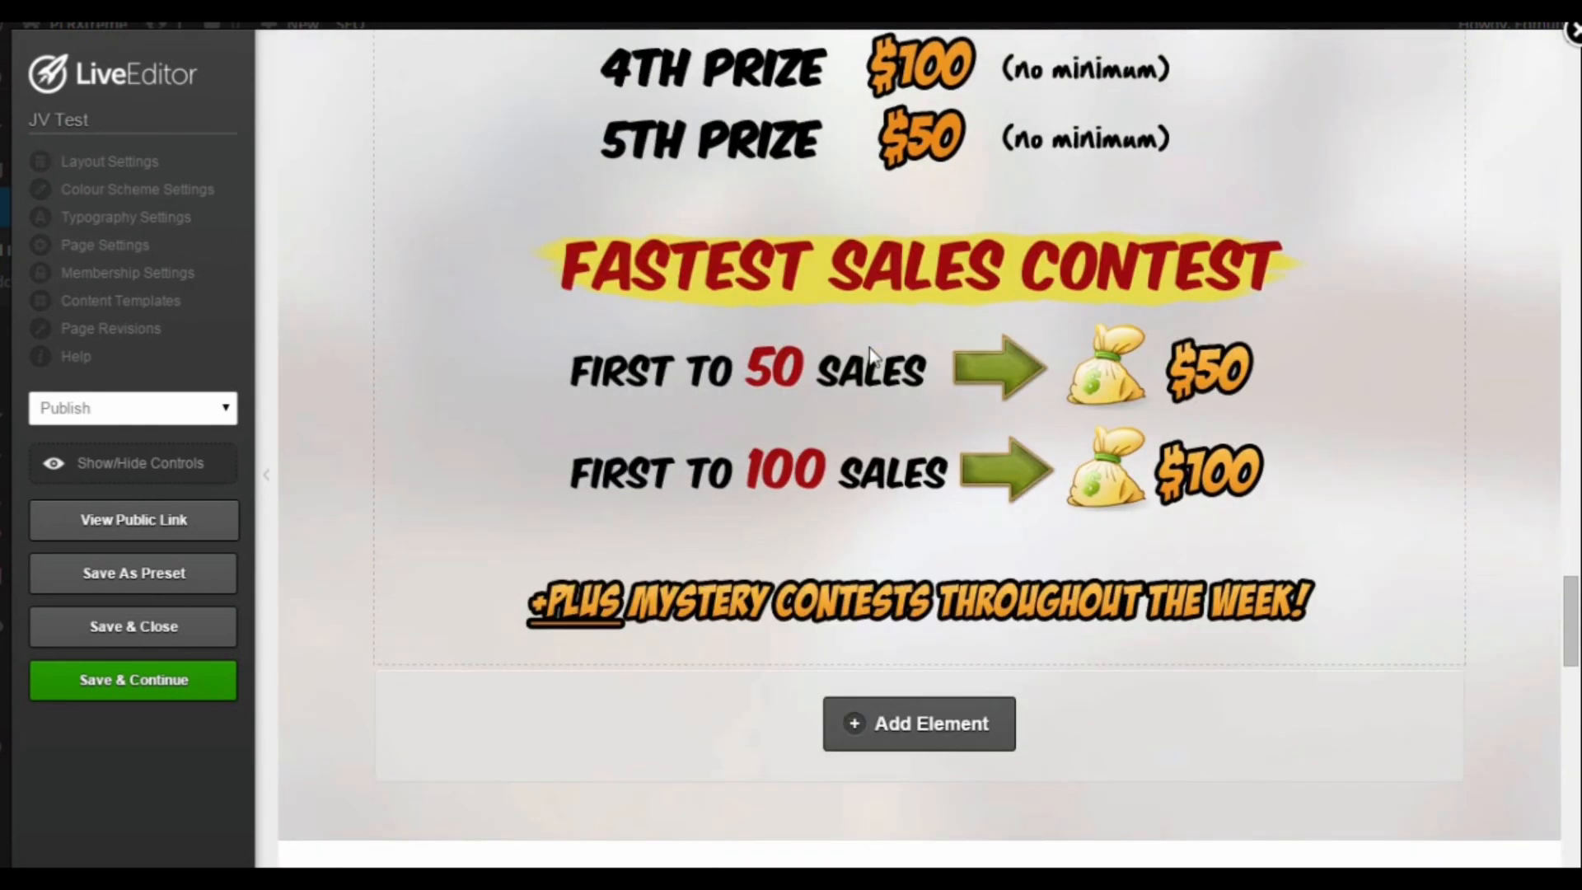
Step: Examine the row with the Get Your Affiliate Link and Get Your Swipe Emails buttons below the contest graphics
scroll(871, 354, "down", 6)
mouse_move(894, 512)
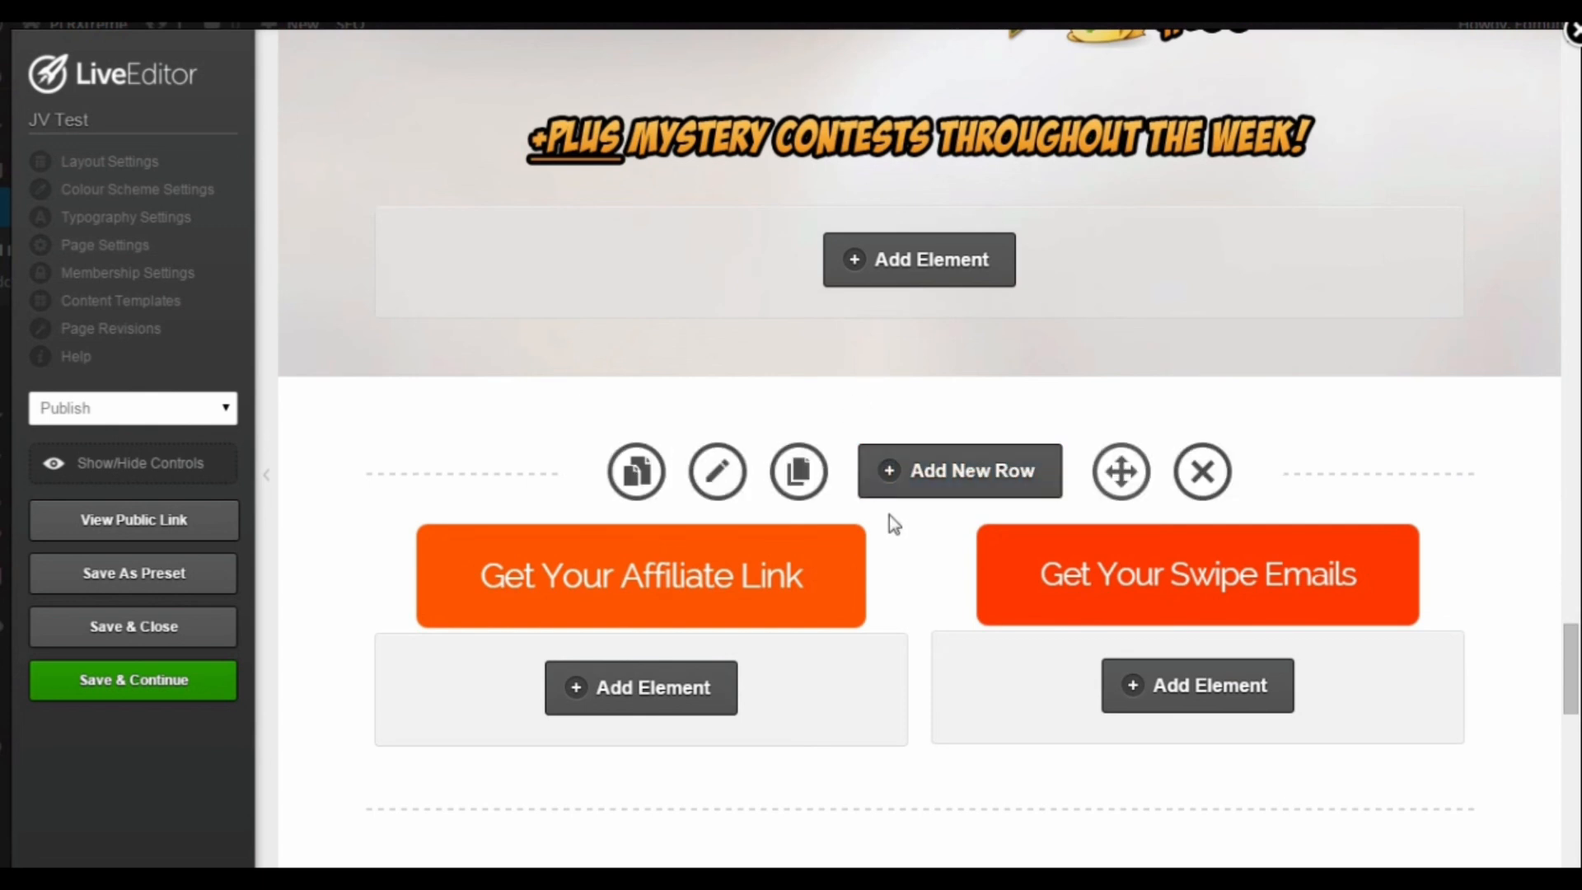
mouse_move(795, 570)
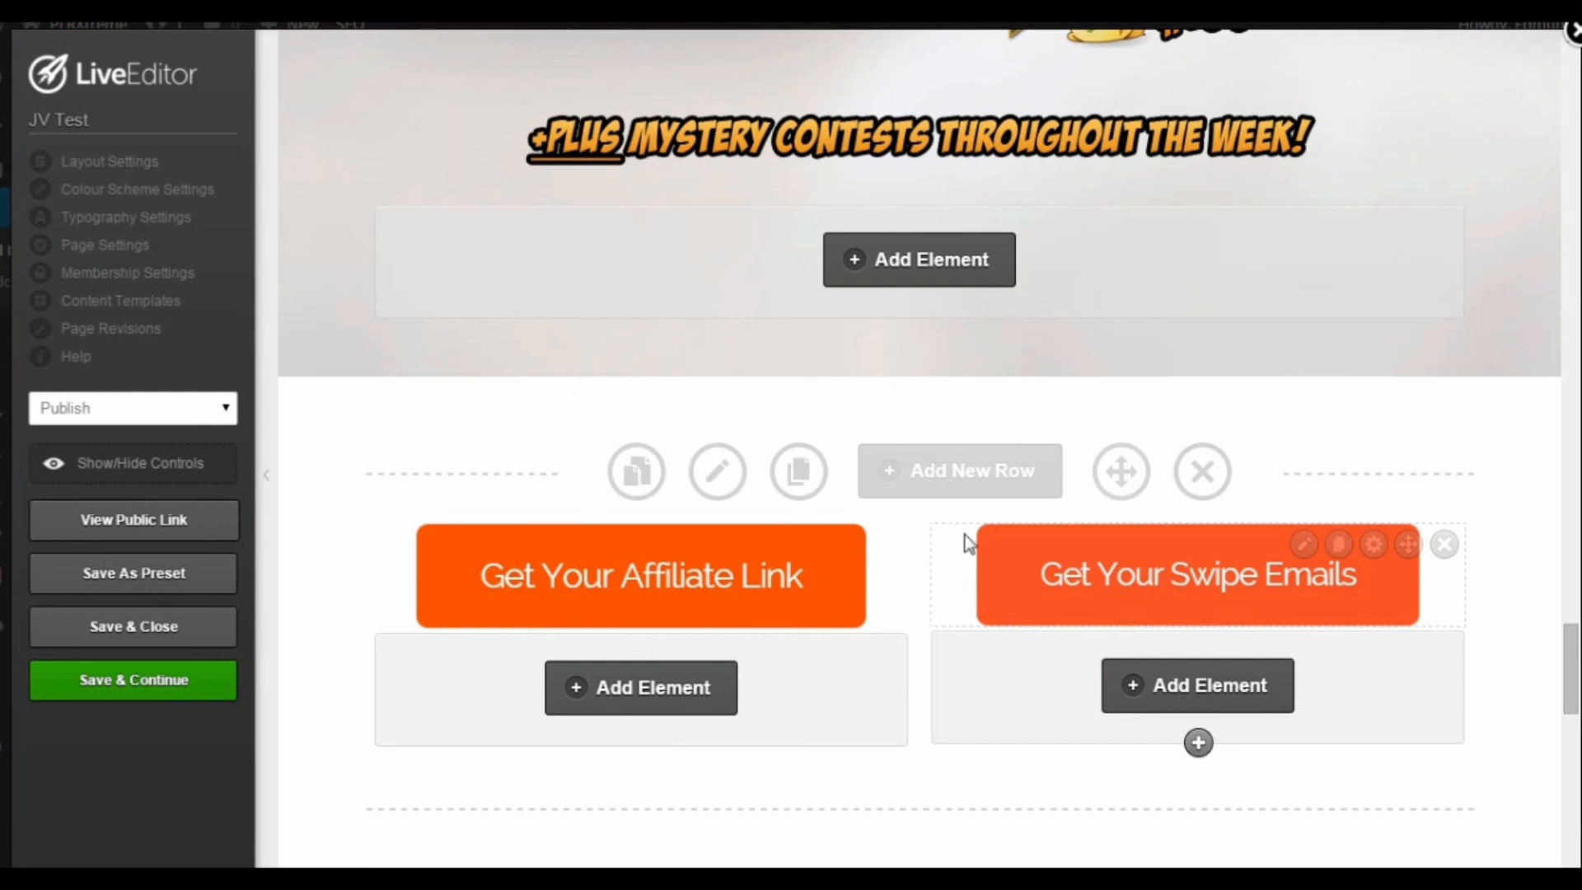
scroll(960, 533, "down", 1)
scroll(906, 486, "down", 1)
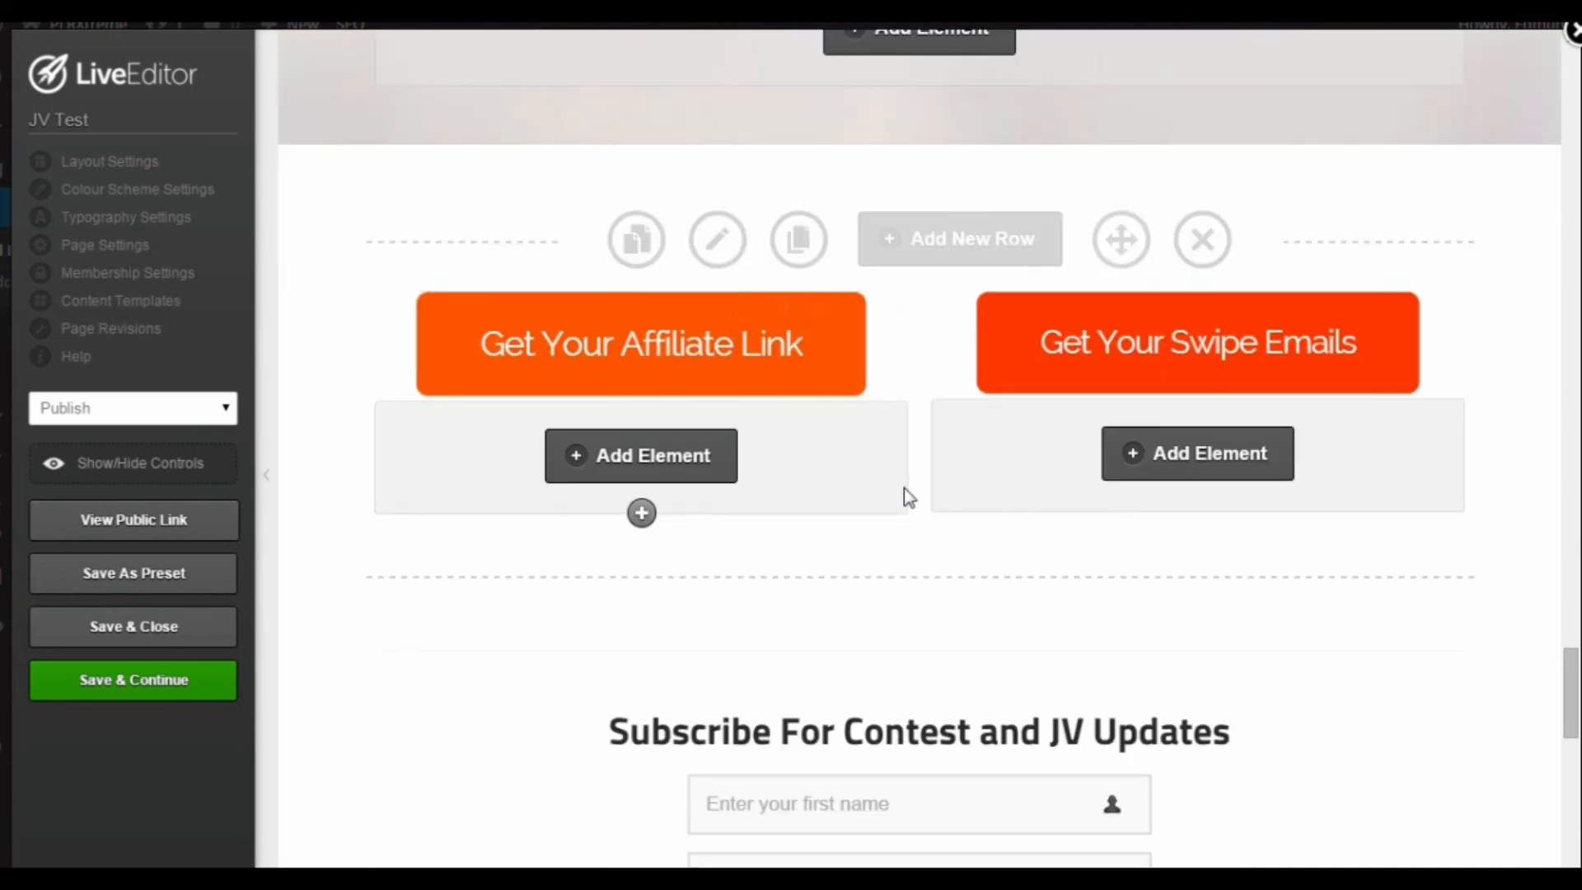
Step: Search the elements for "butto" beneath the Get Your Affiliate Link button and open the Button element's Button Designer style
left_click(670, 458)
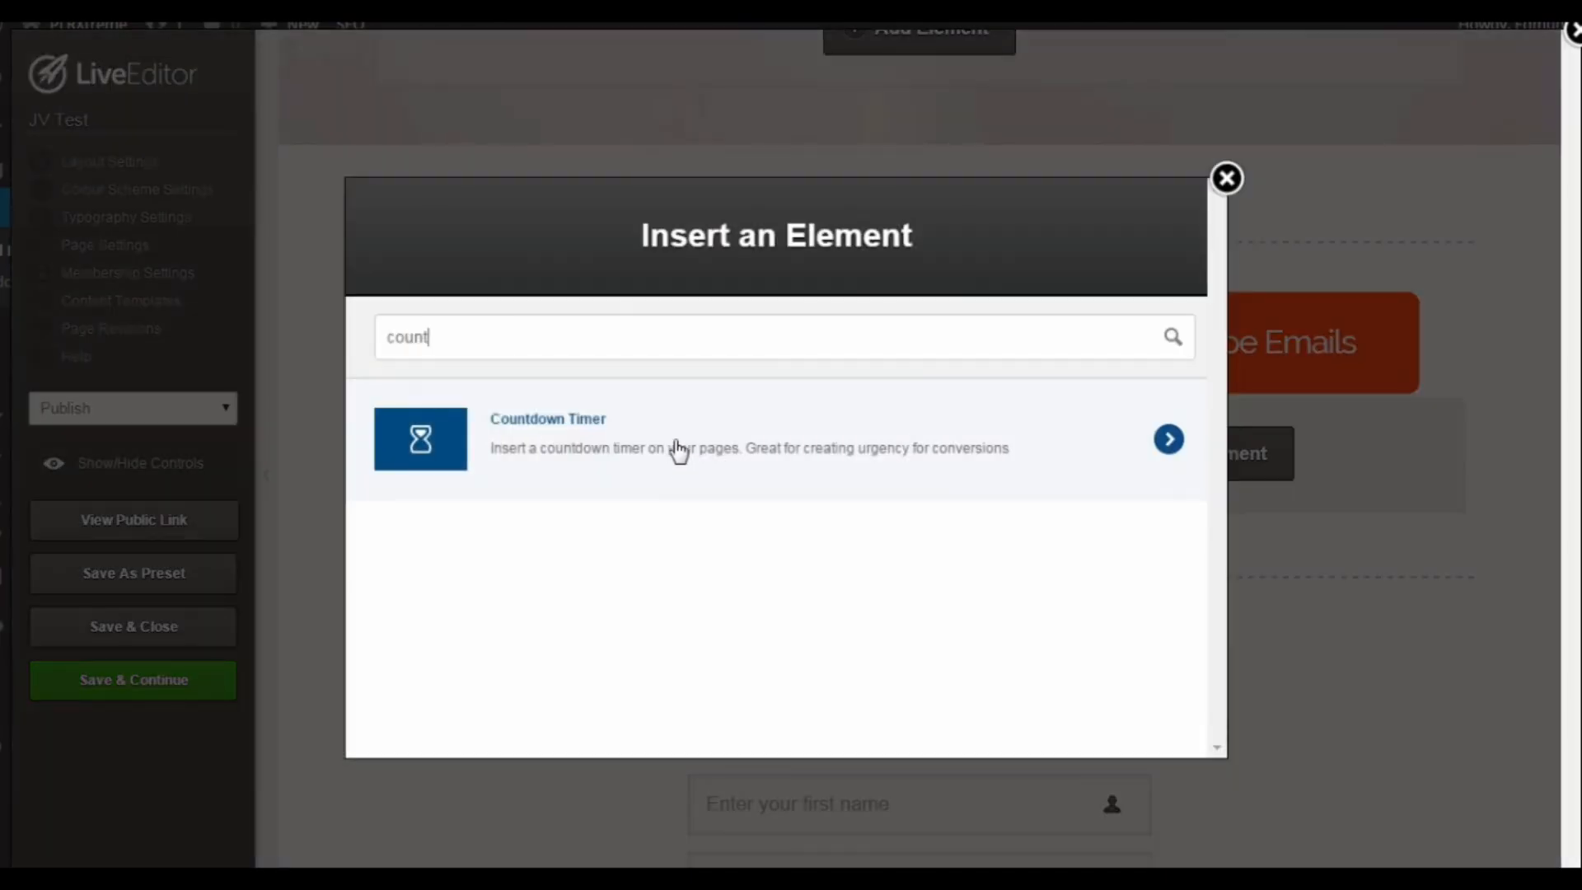
key("BackSpace")
key("BackSpace")
key("BackSpace")
key("BackSpace")
key("BackSpace")
type("butto")
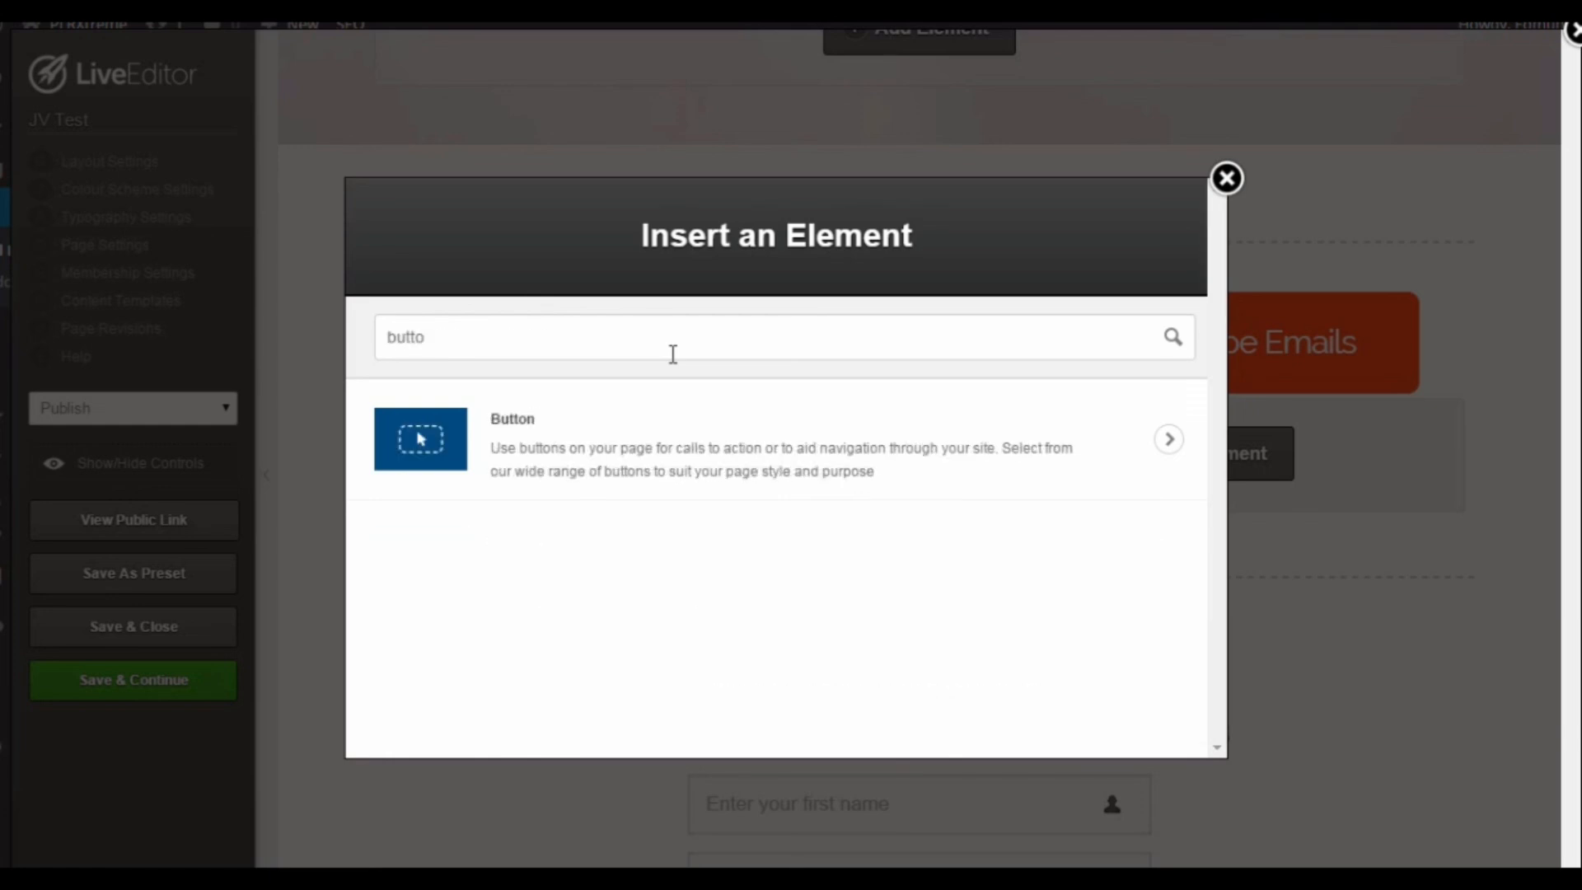
left_click(684, 421)
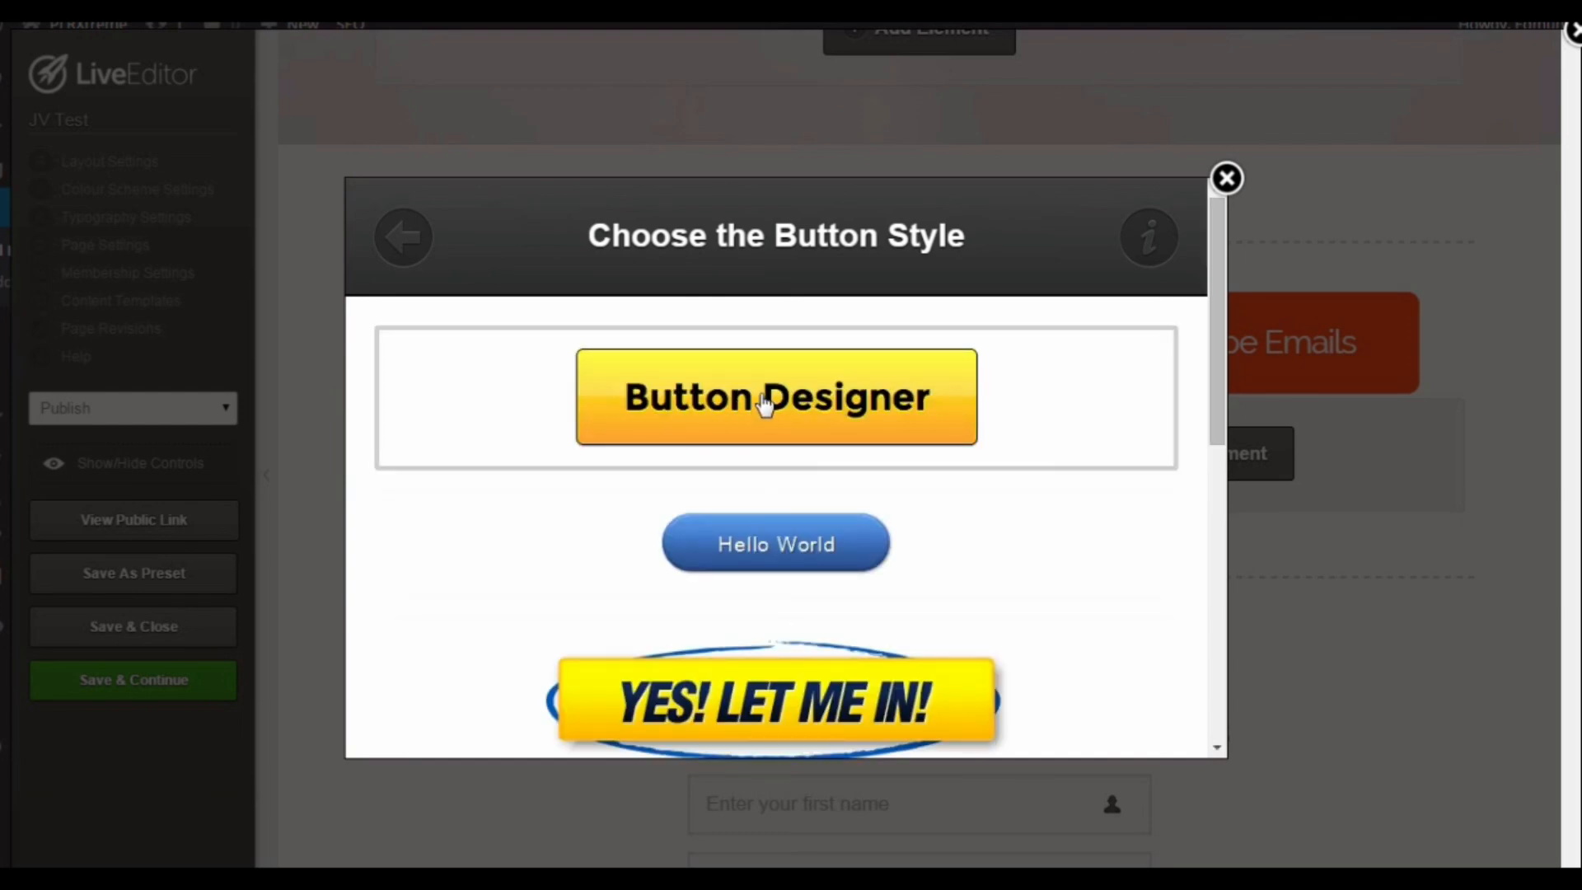
left_click(765, 404)
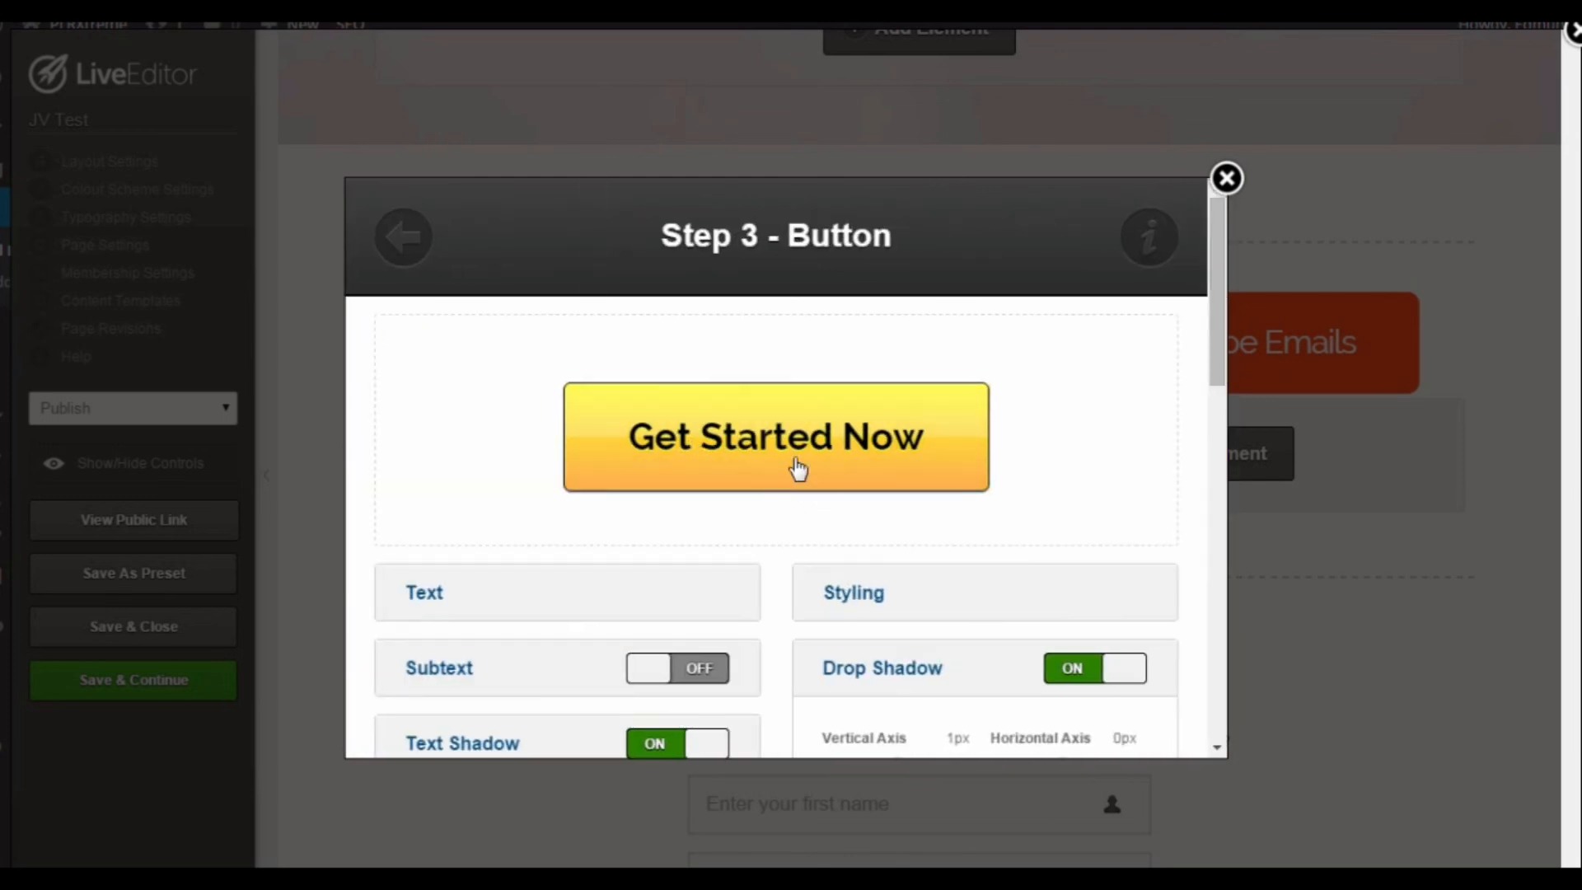
Step: Review the button's text, styling, shadow and link URL options, and close the designer without inserting a button
left_click_drag(1219, 346, 1225, 408)
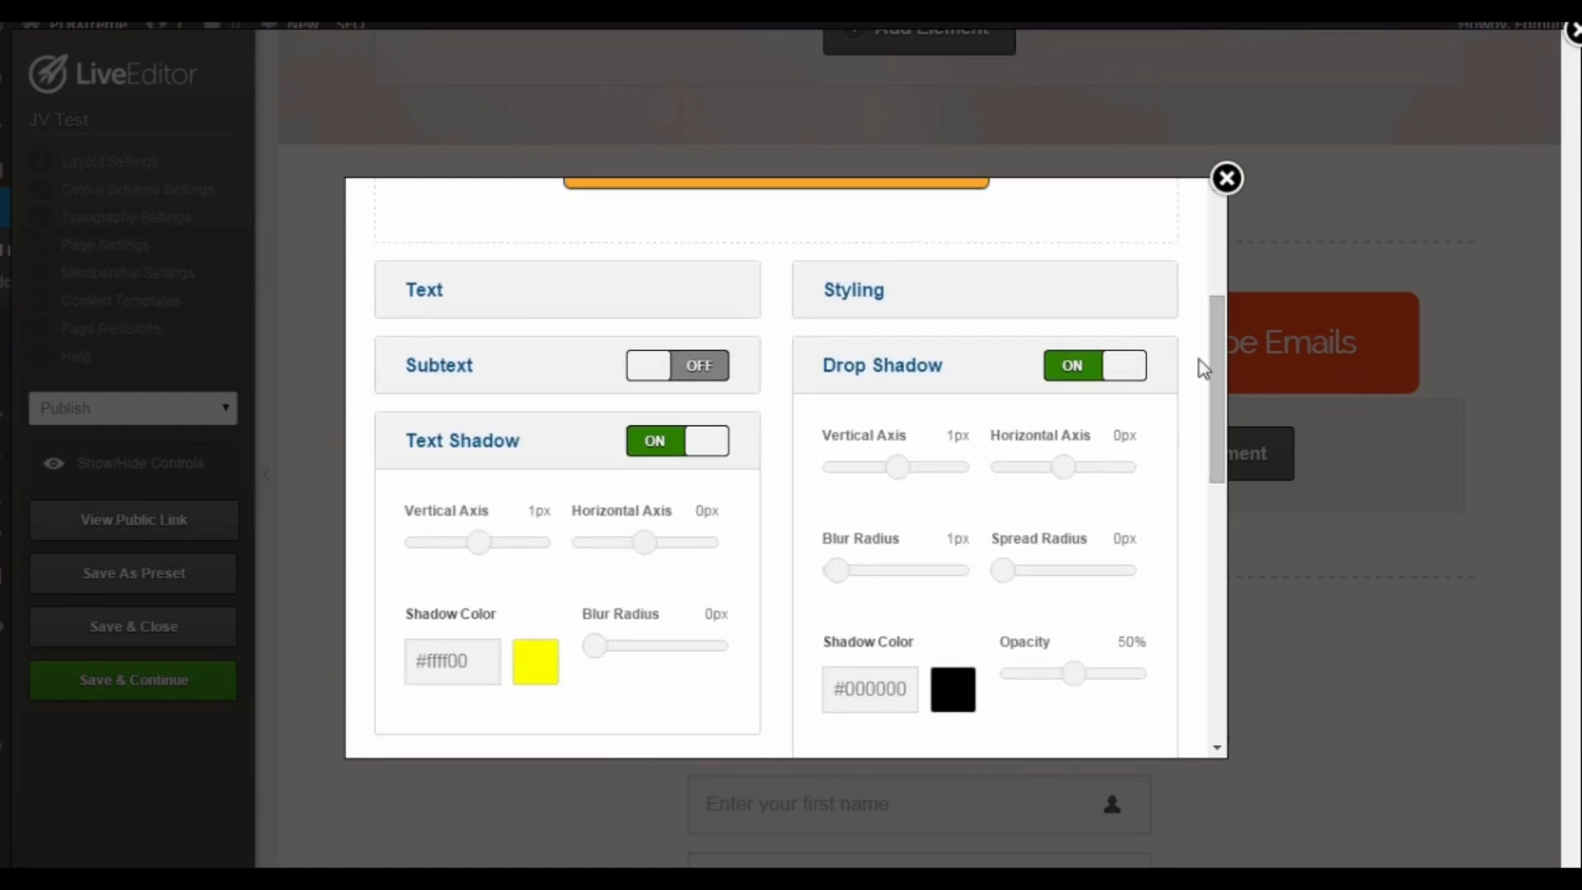
left_click_drag(1212, 355, 1208, 511)
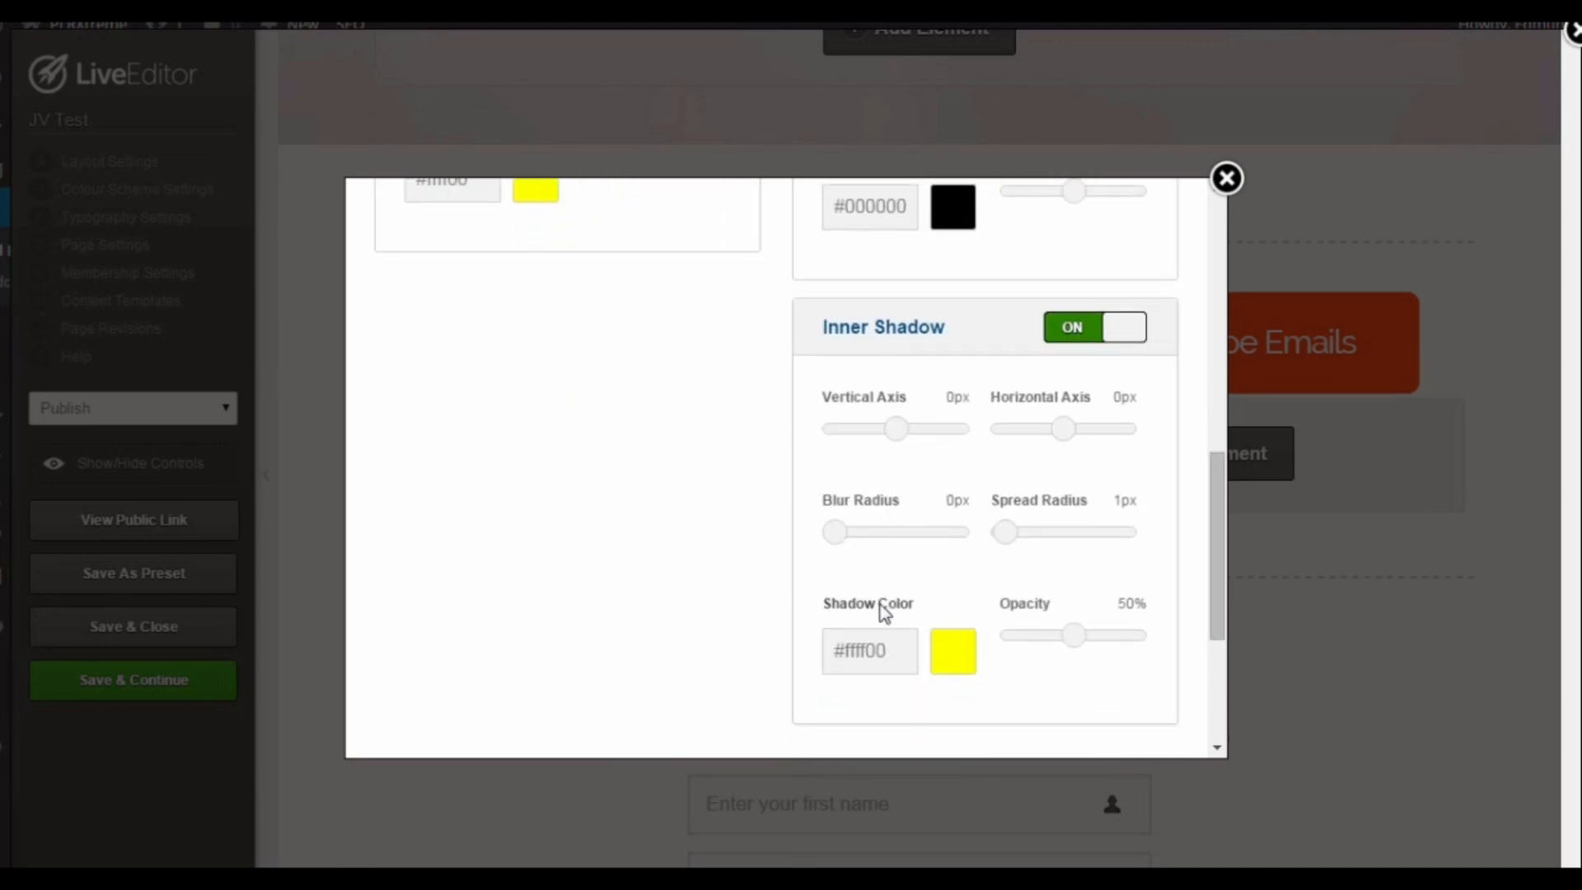
scroll(1204, 577, "down", 3)
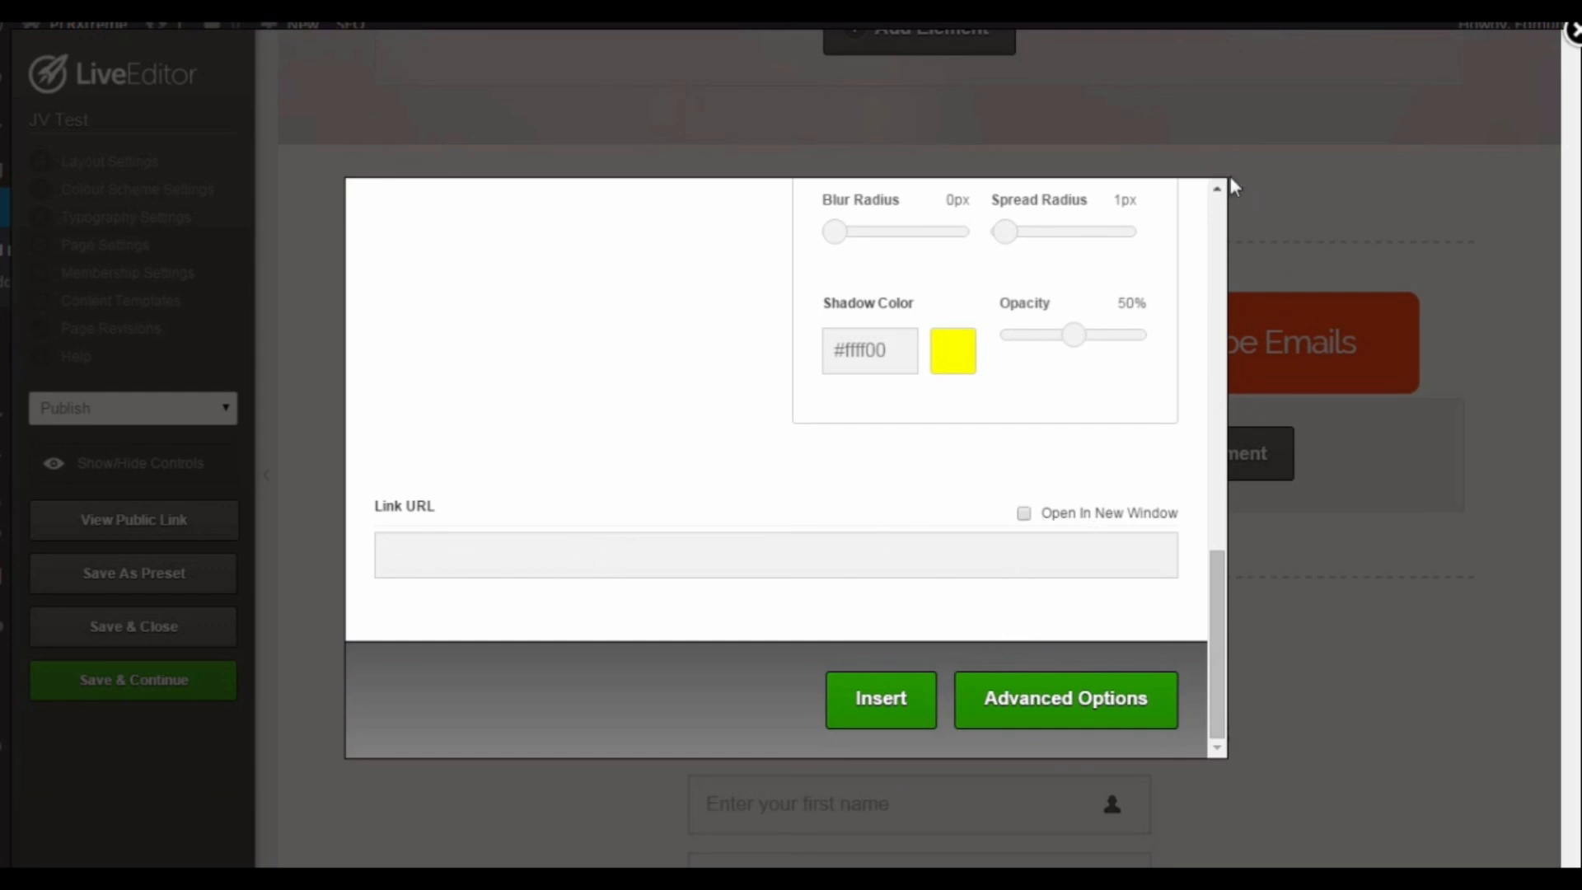
left_click(1227, 178)
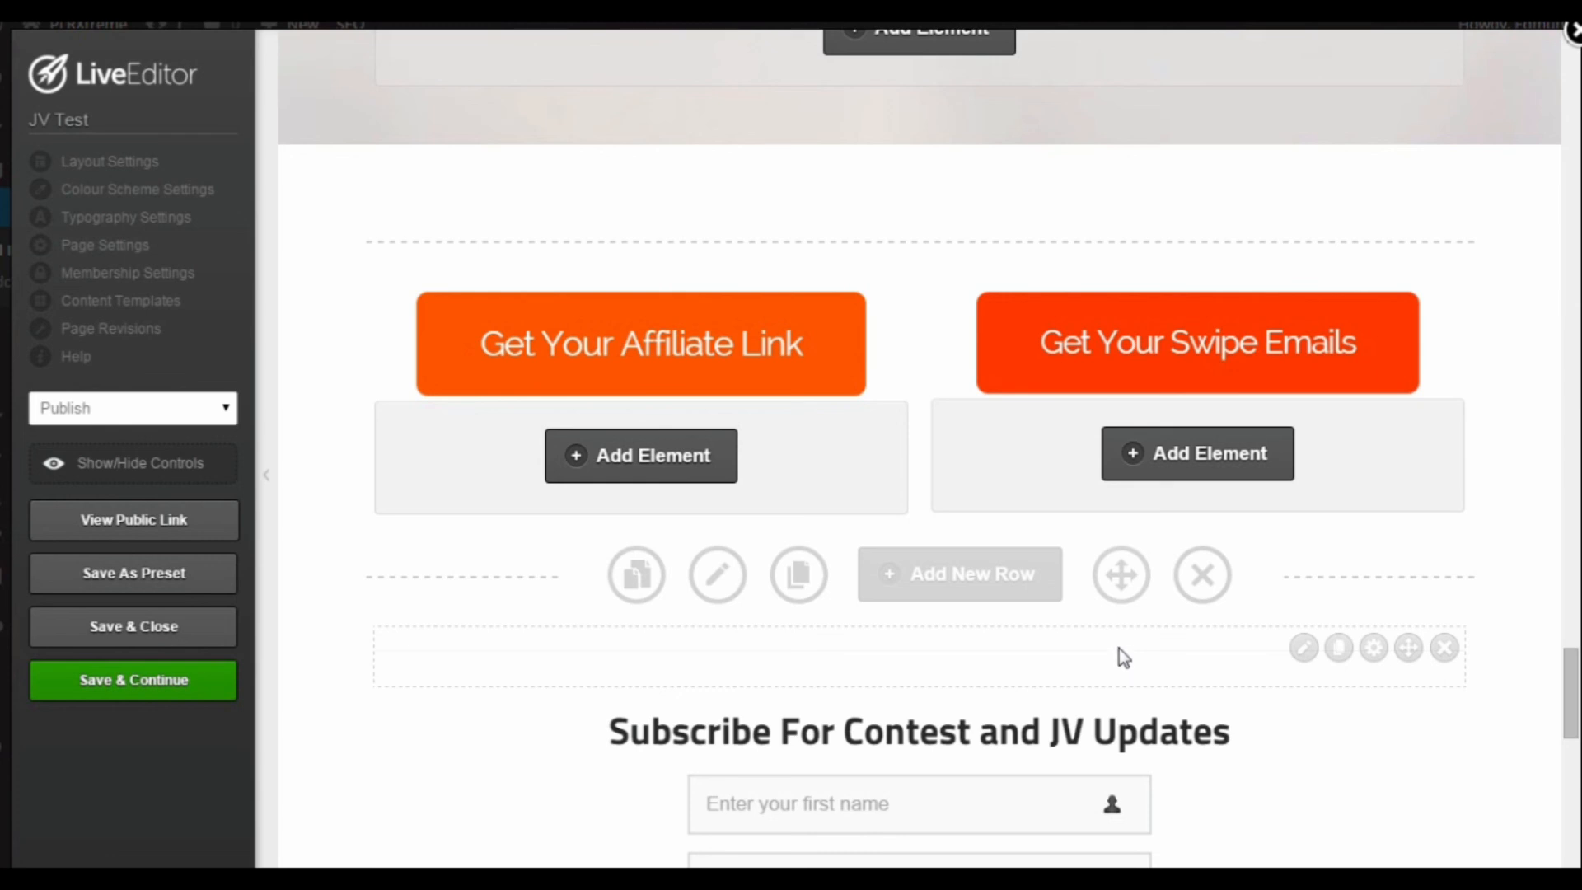
Step: Examine the Subscribe For Contest and JV Updates opt-in form and the note beneath it
scroll(1087, 670, "down", 5)
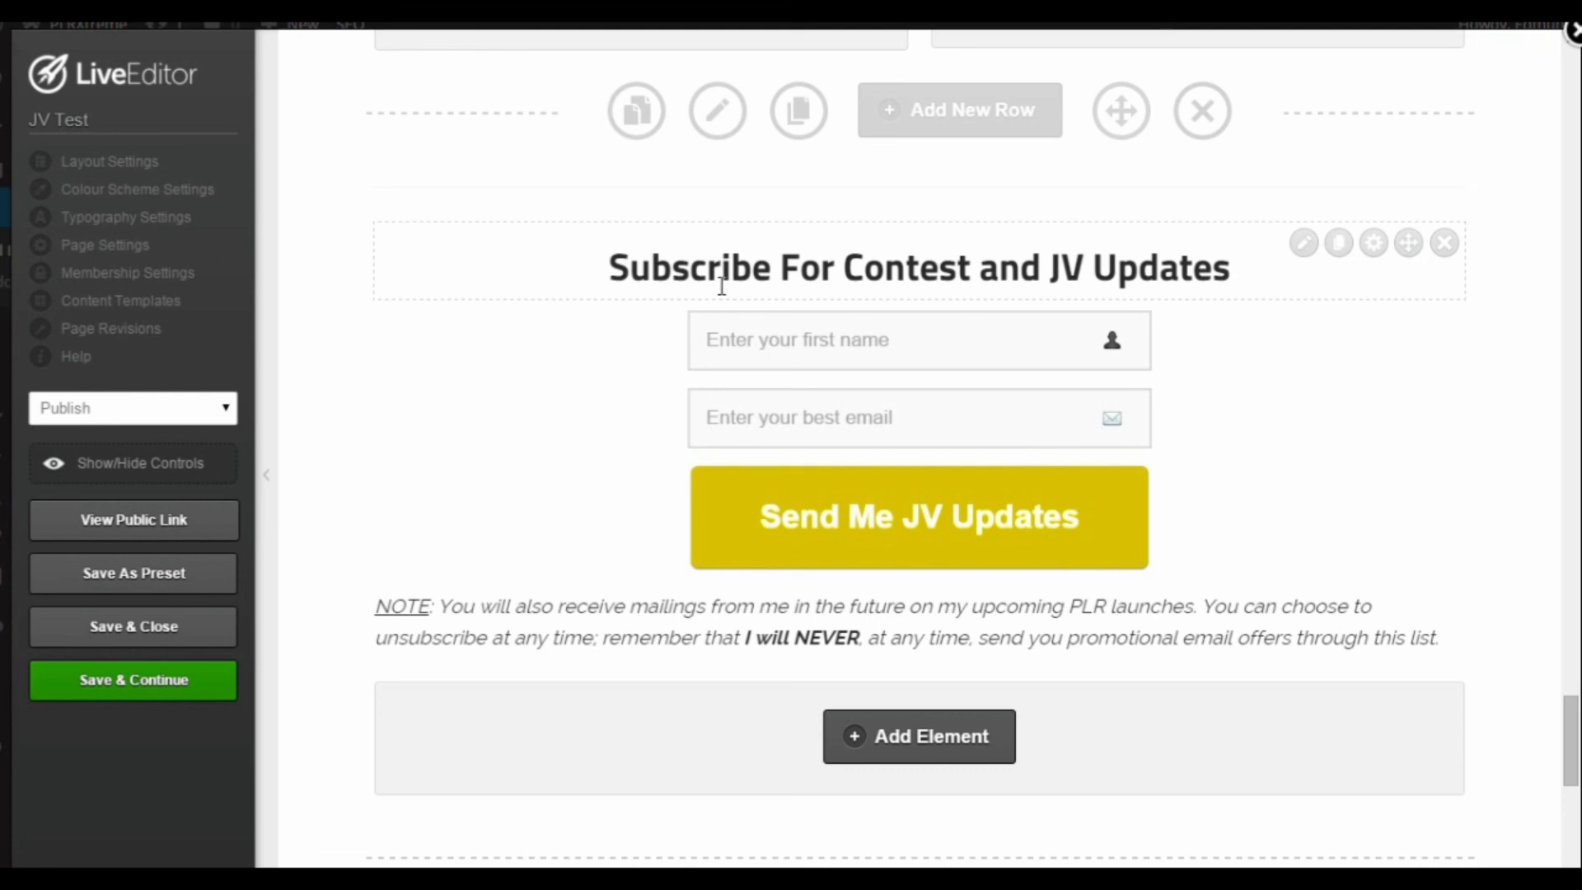
scroll(721, 288, "up", 1)
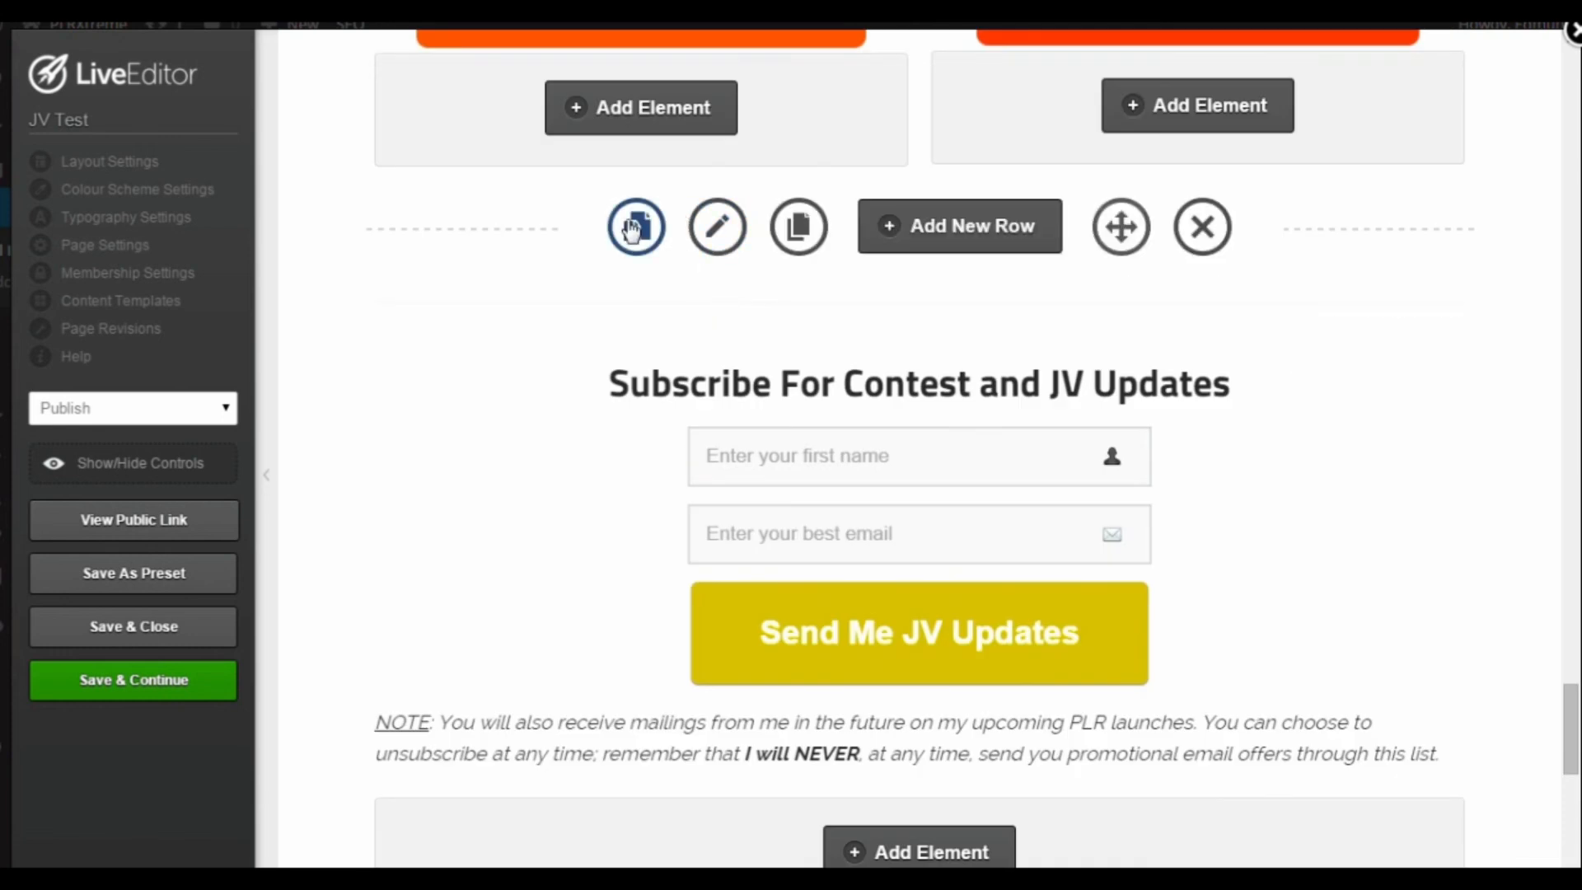